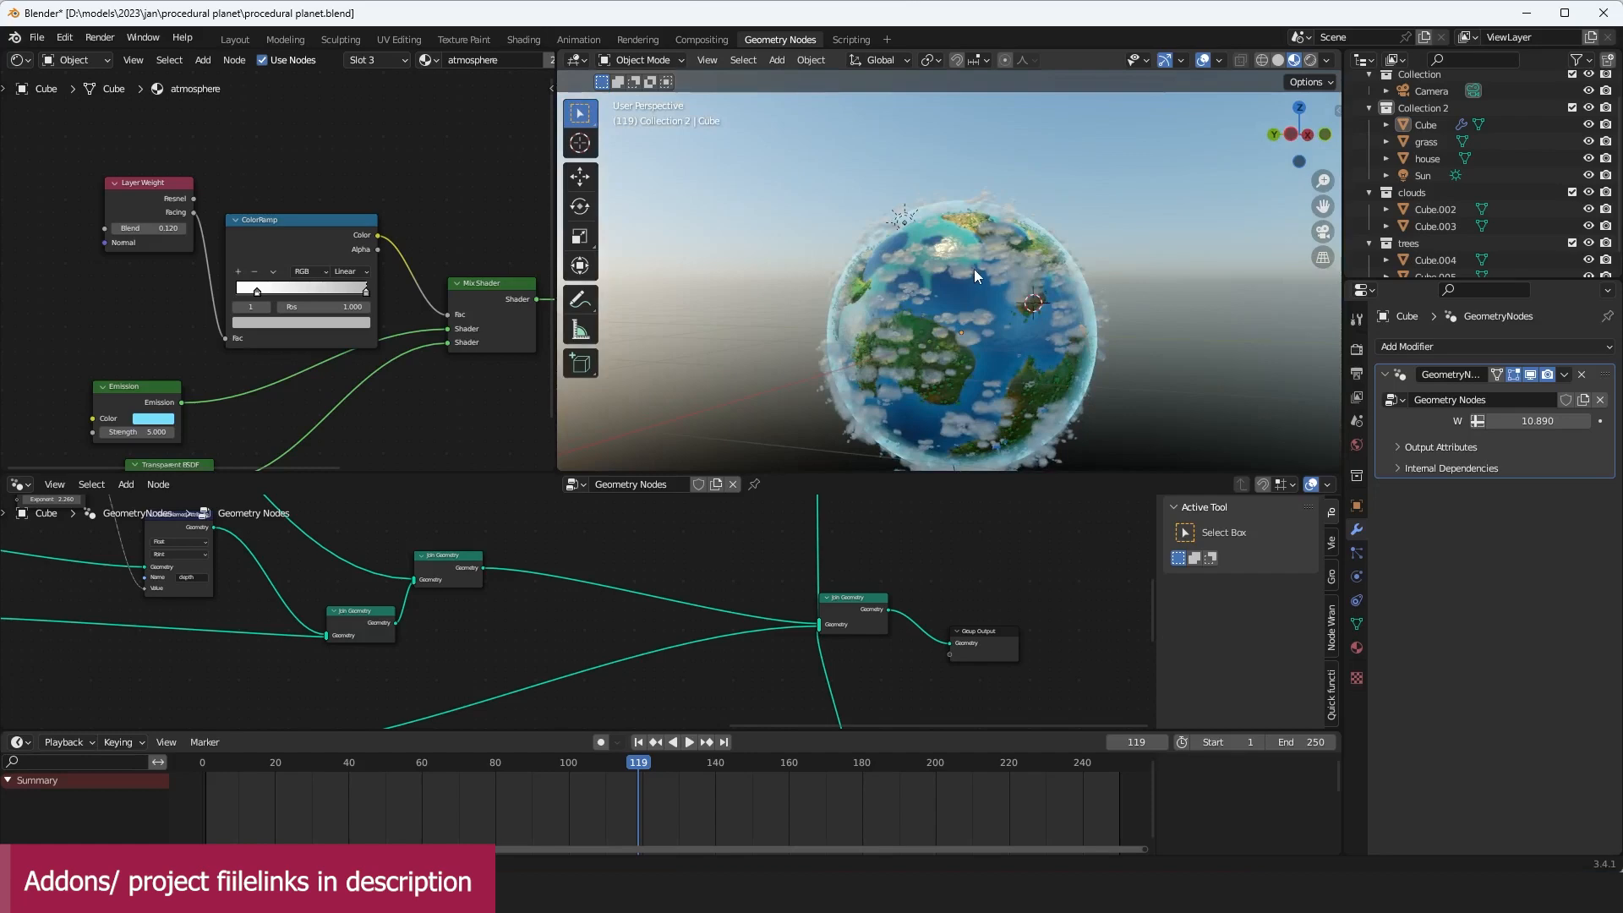
Step: Set the W value of the planet's Geometry Nodes modifier to 13.590 to generate a different continent layout
scroll(996, 260, up, 3)
middle_drag(998, 261, 1093, 228)
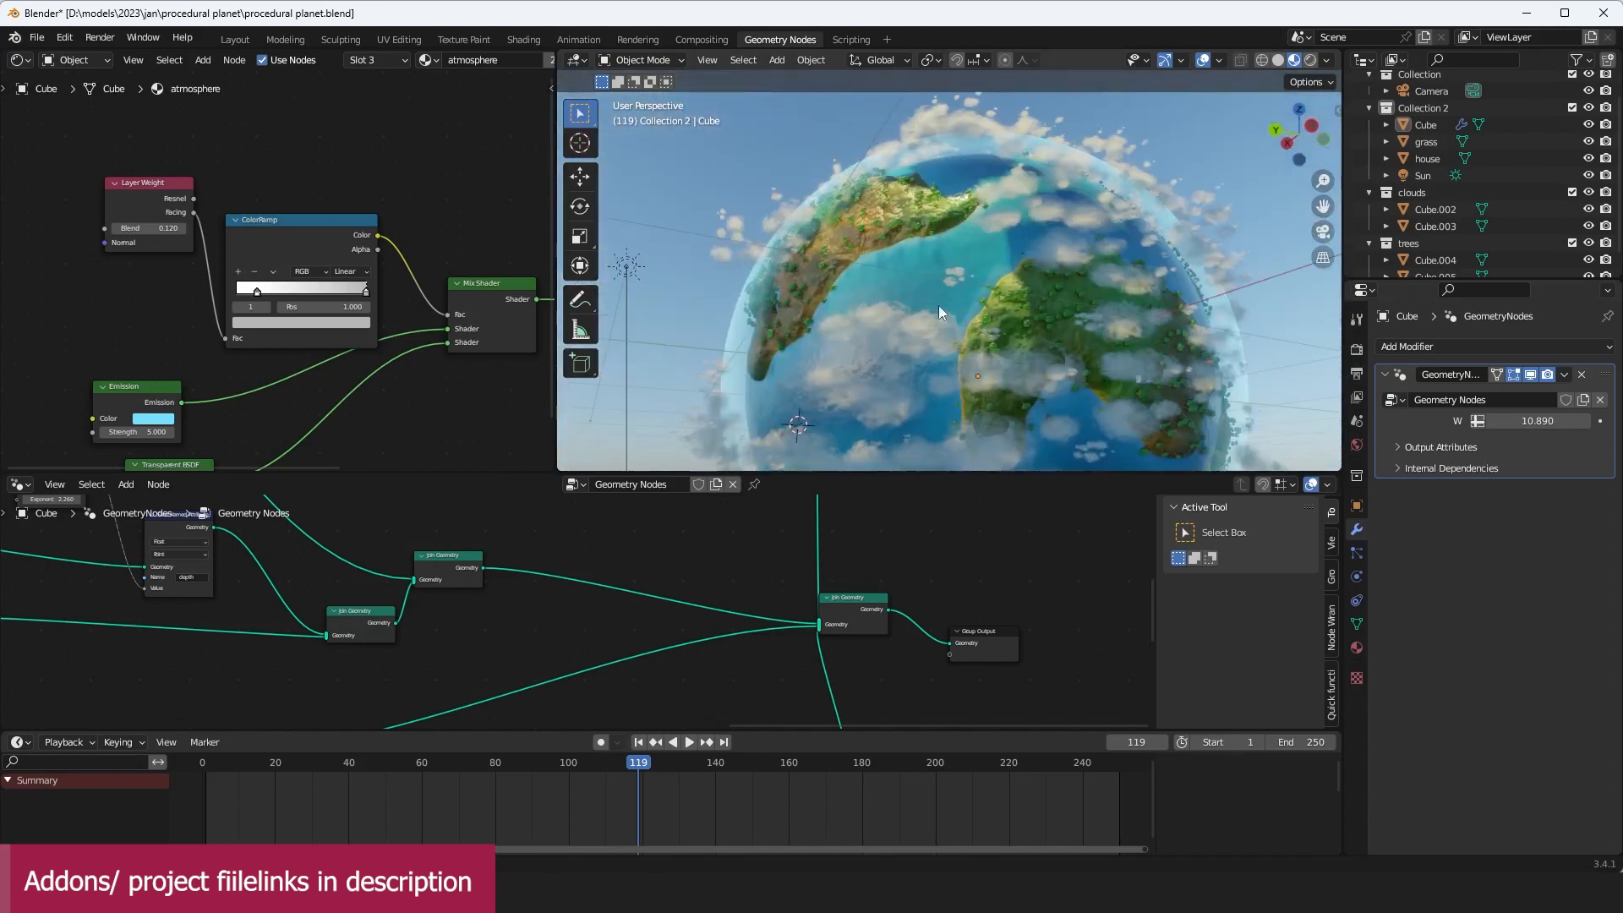
middle_drag(938, 306, 937, 298)
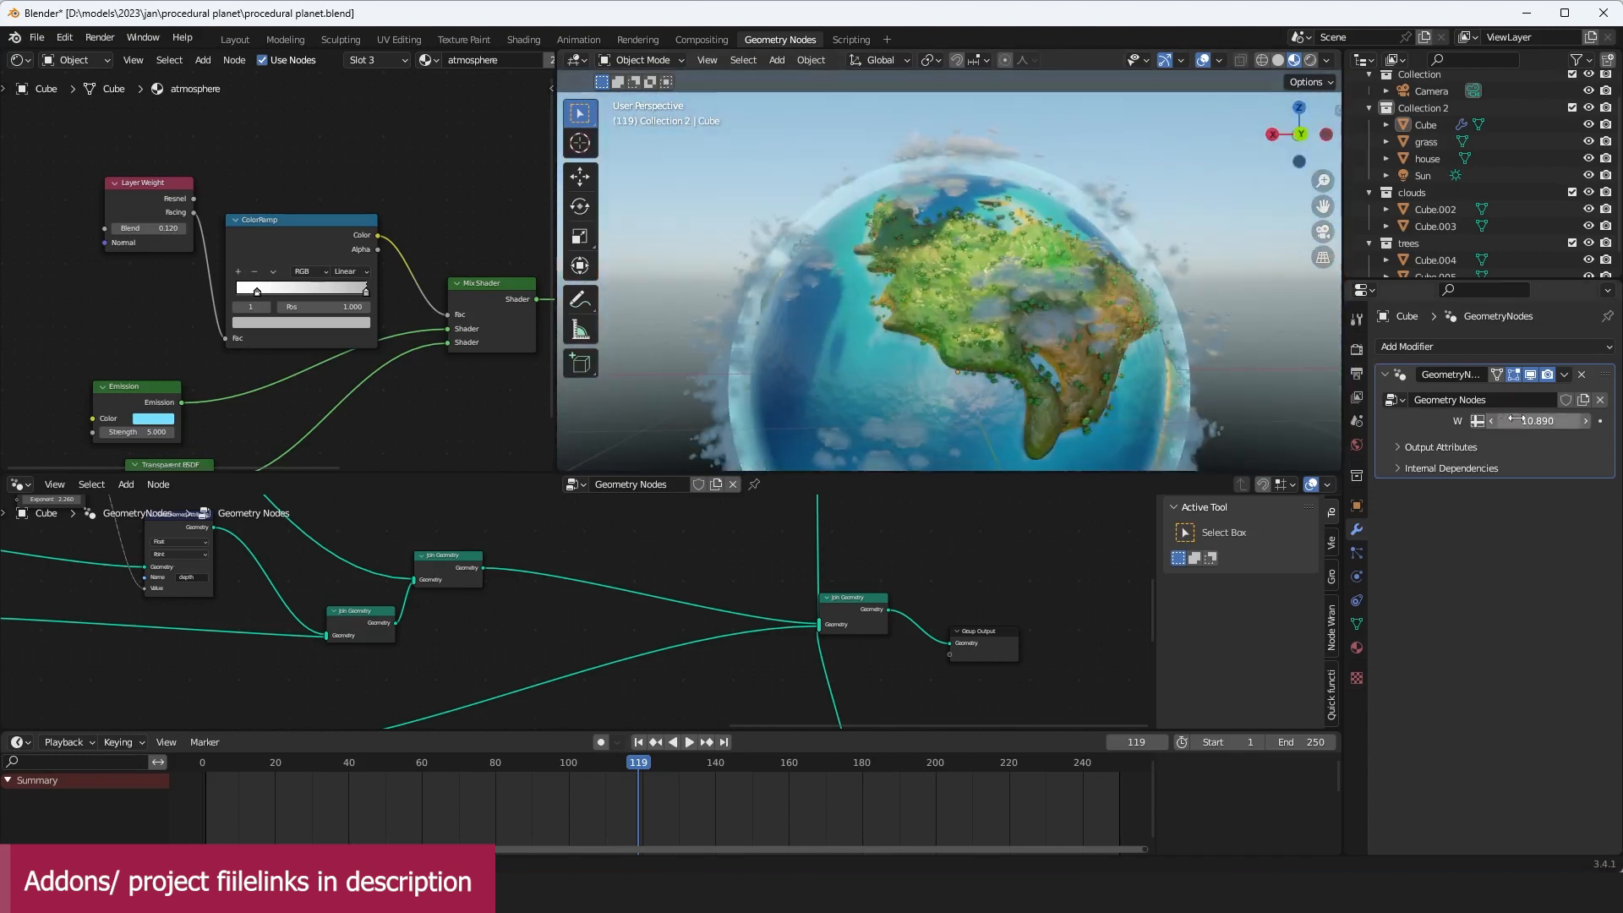
drag(1516, 421, 1572, 420)
scroll(1027, 214, up, 1)
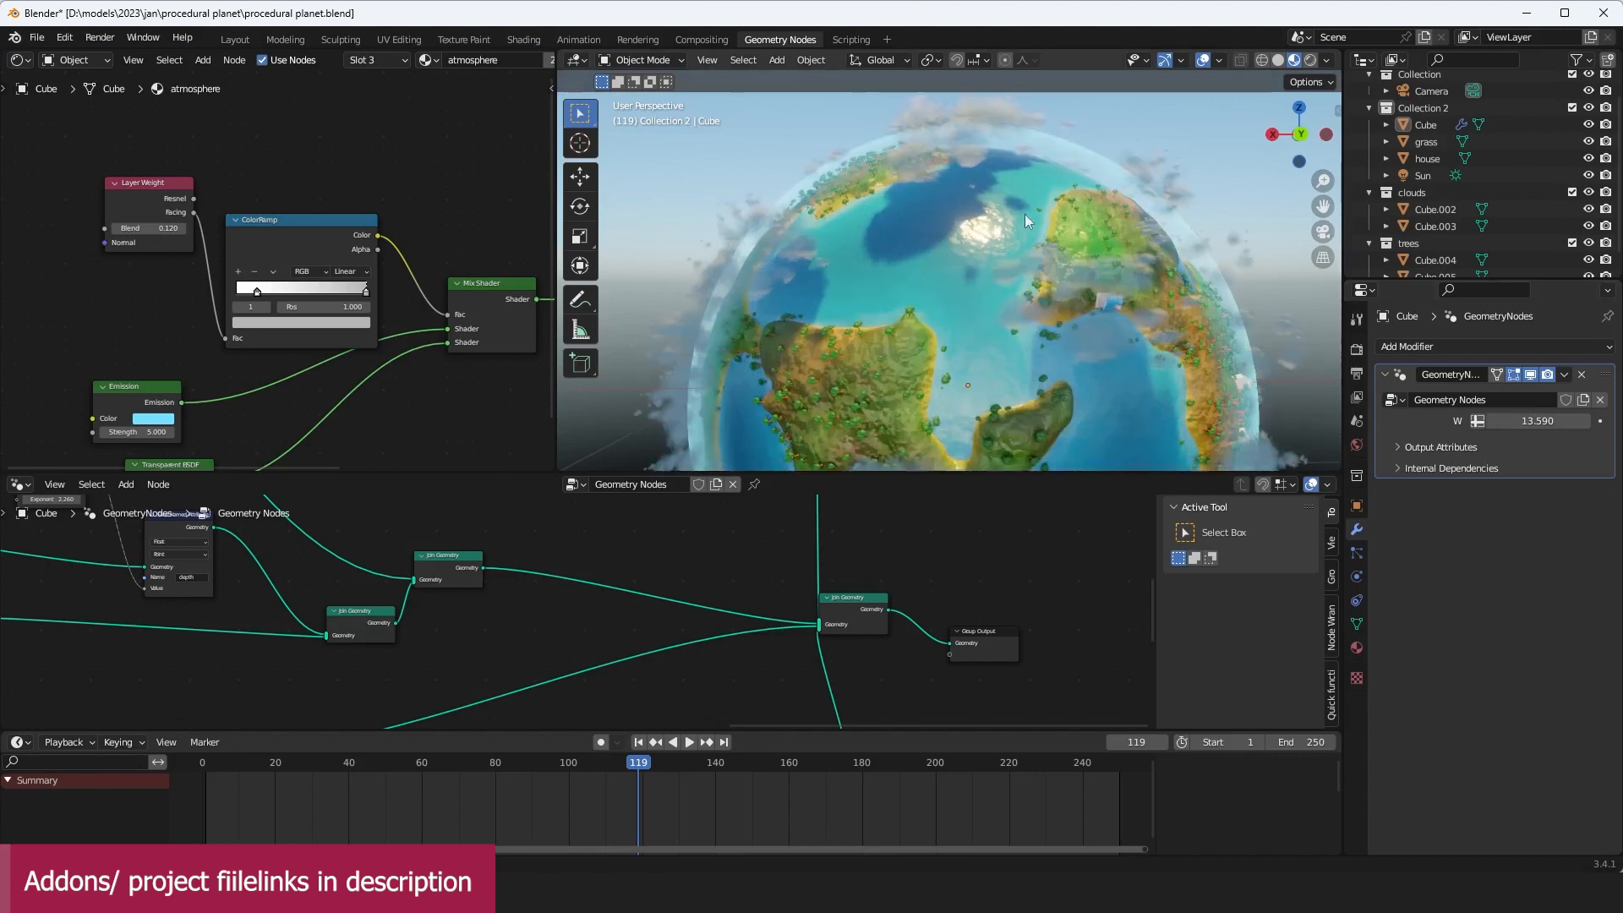
Step: Play the planet animation from the first frame, stop it at frame 100 and examine the cloud layer
key(shift+Left)
key(space)
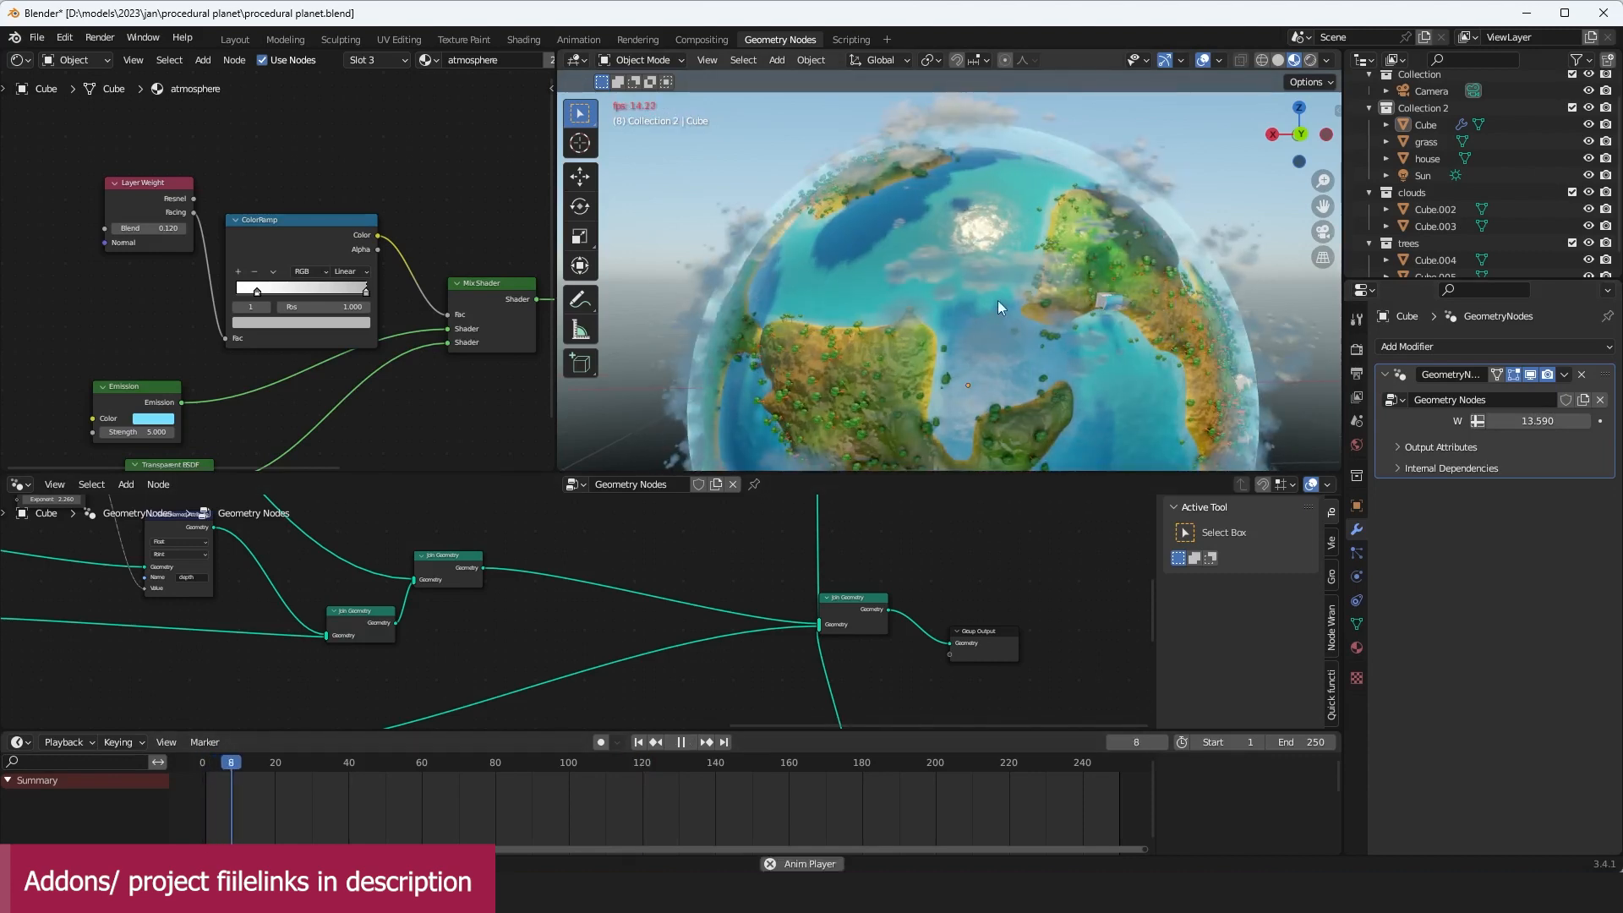
scroll(1029, 277, up, 1)
middle_drag(1040, 262, 1055, 242)
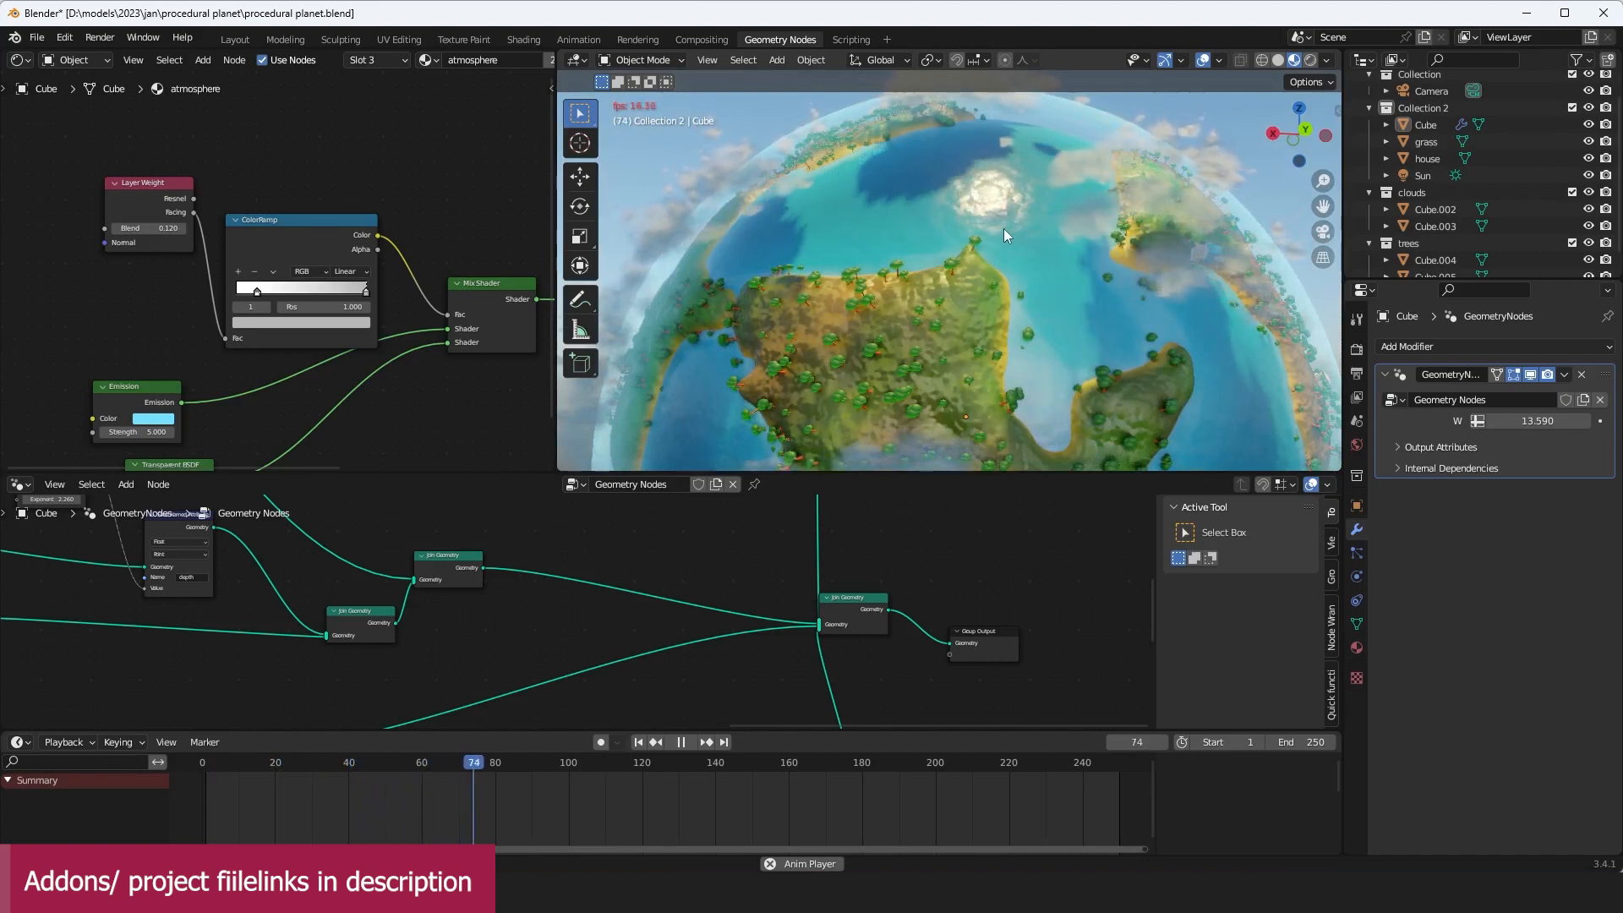
key(space)
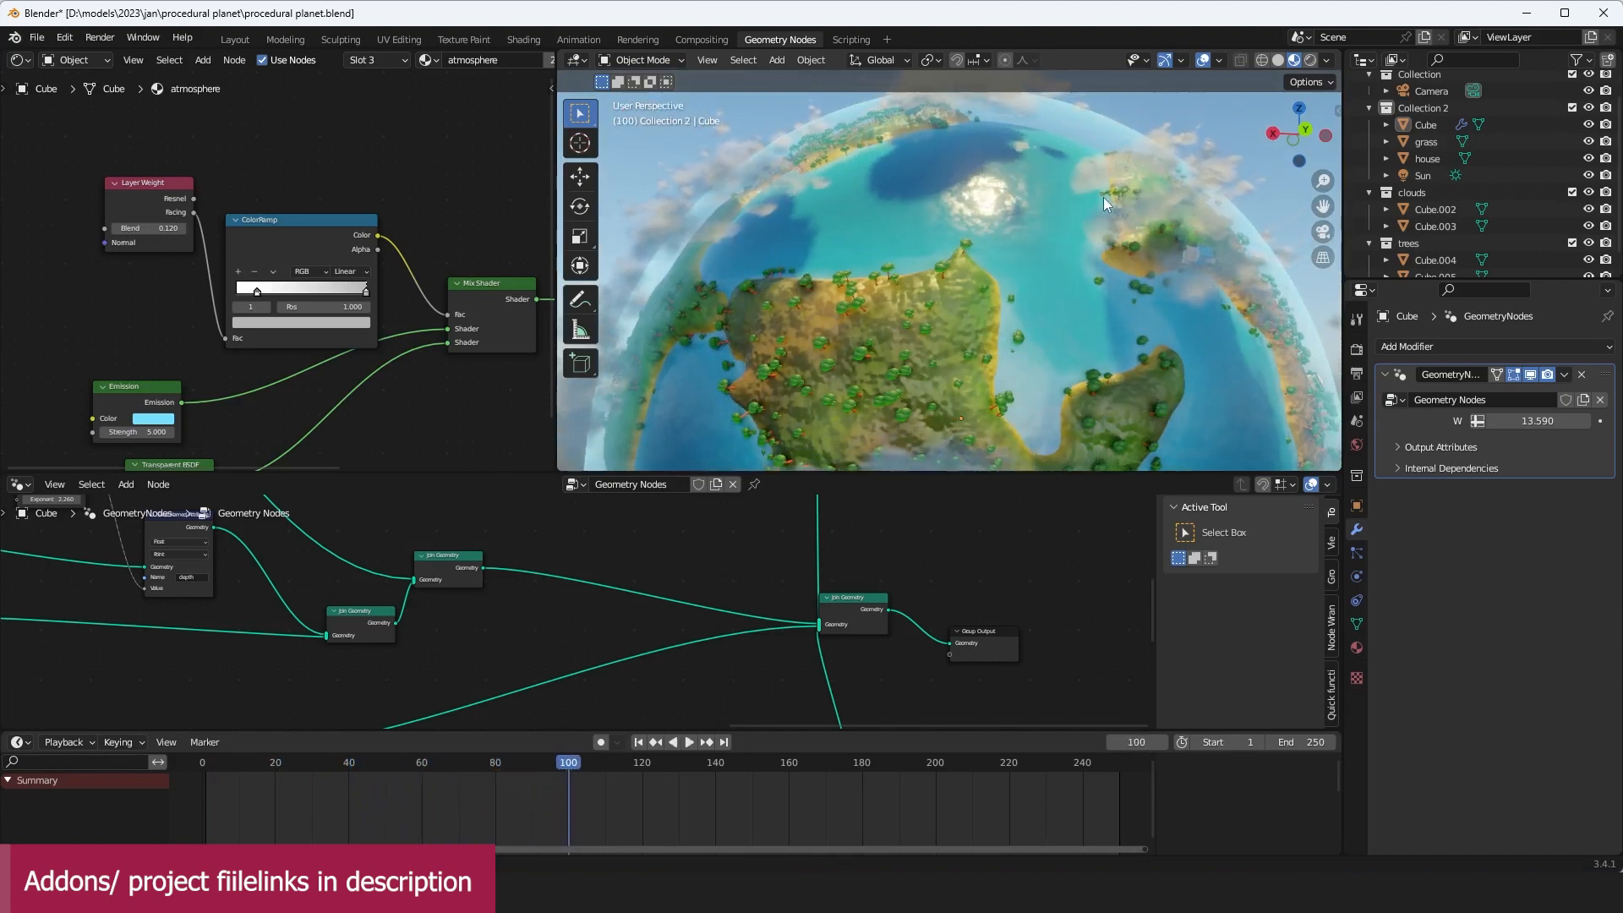
middle_drag(1103, 196, 941, 226)
scroll(941, 225, down, 2)
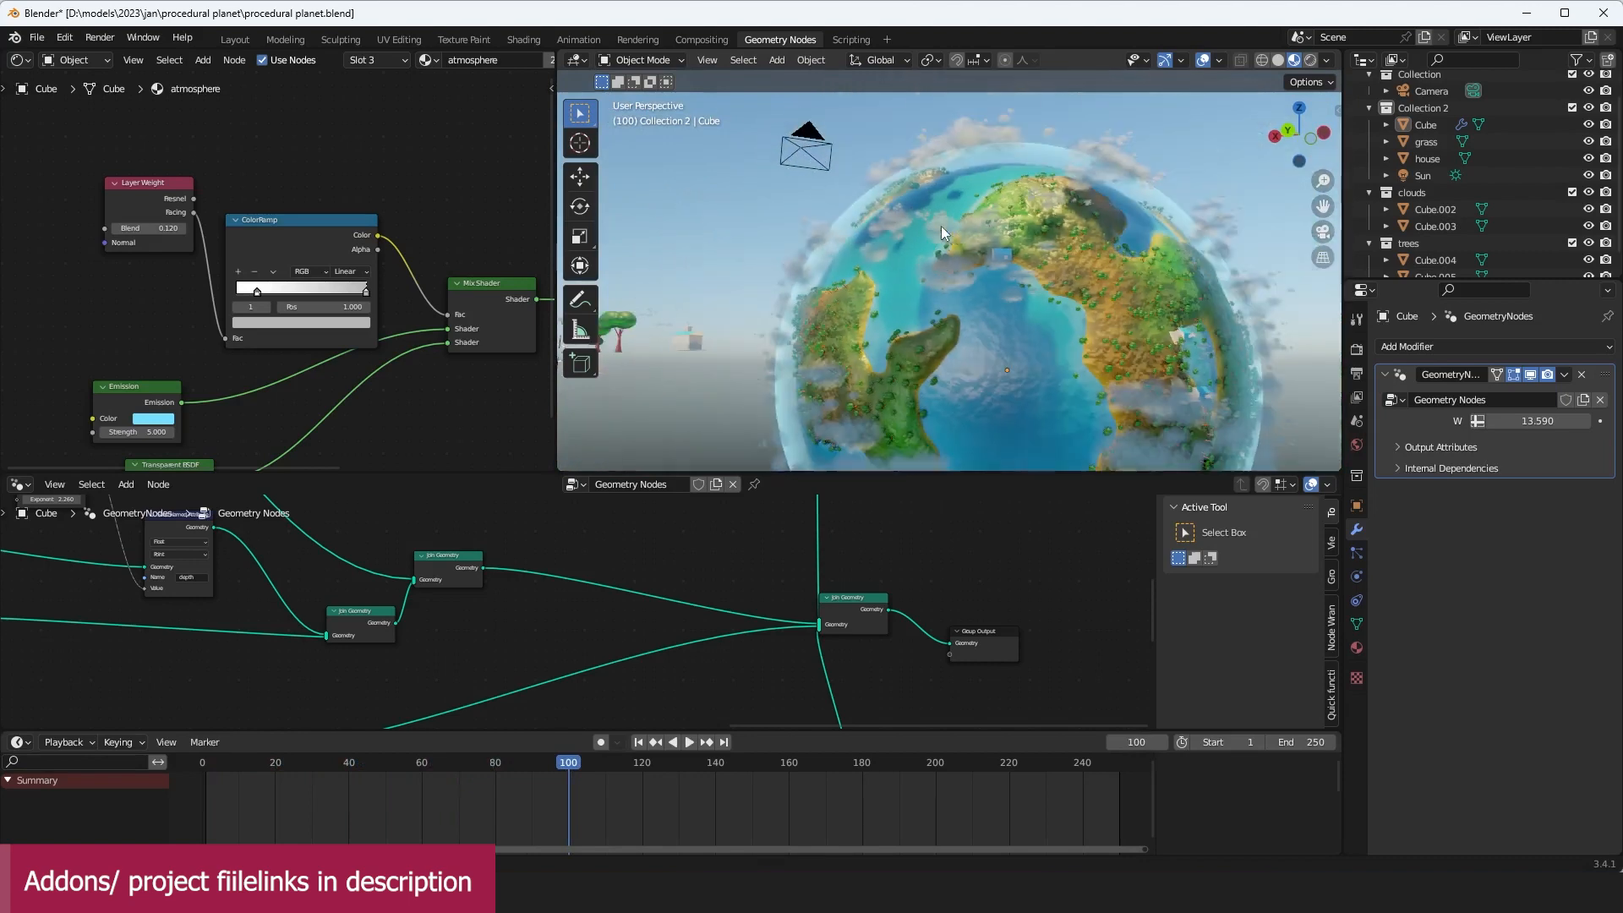
Step: Try a density of 26.870 on the point distribution that scatters the clouds over the atmosphere sphere
middle_drag(474, 558, 629, 611)
scroll(629, 611, up, 5)
scroll(629, 611, down, 5)
middle_drag(837, 545, 745, 578)
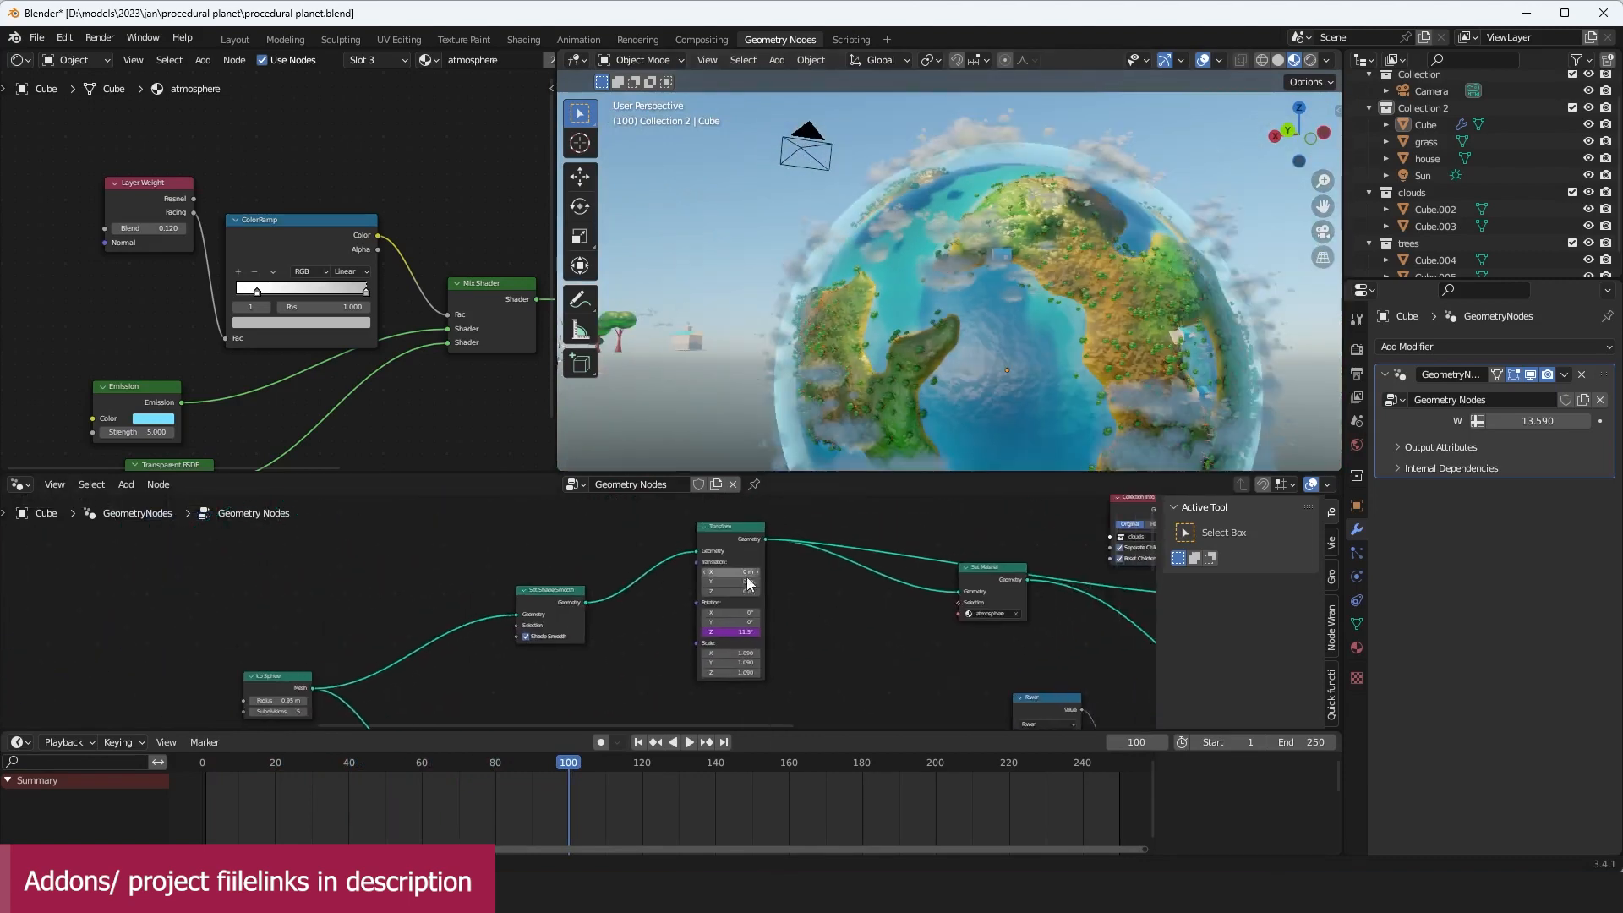
scroll(745, 578, down, 4)
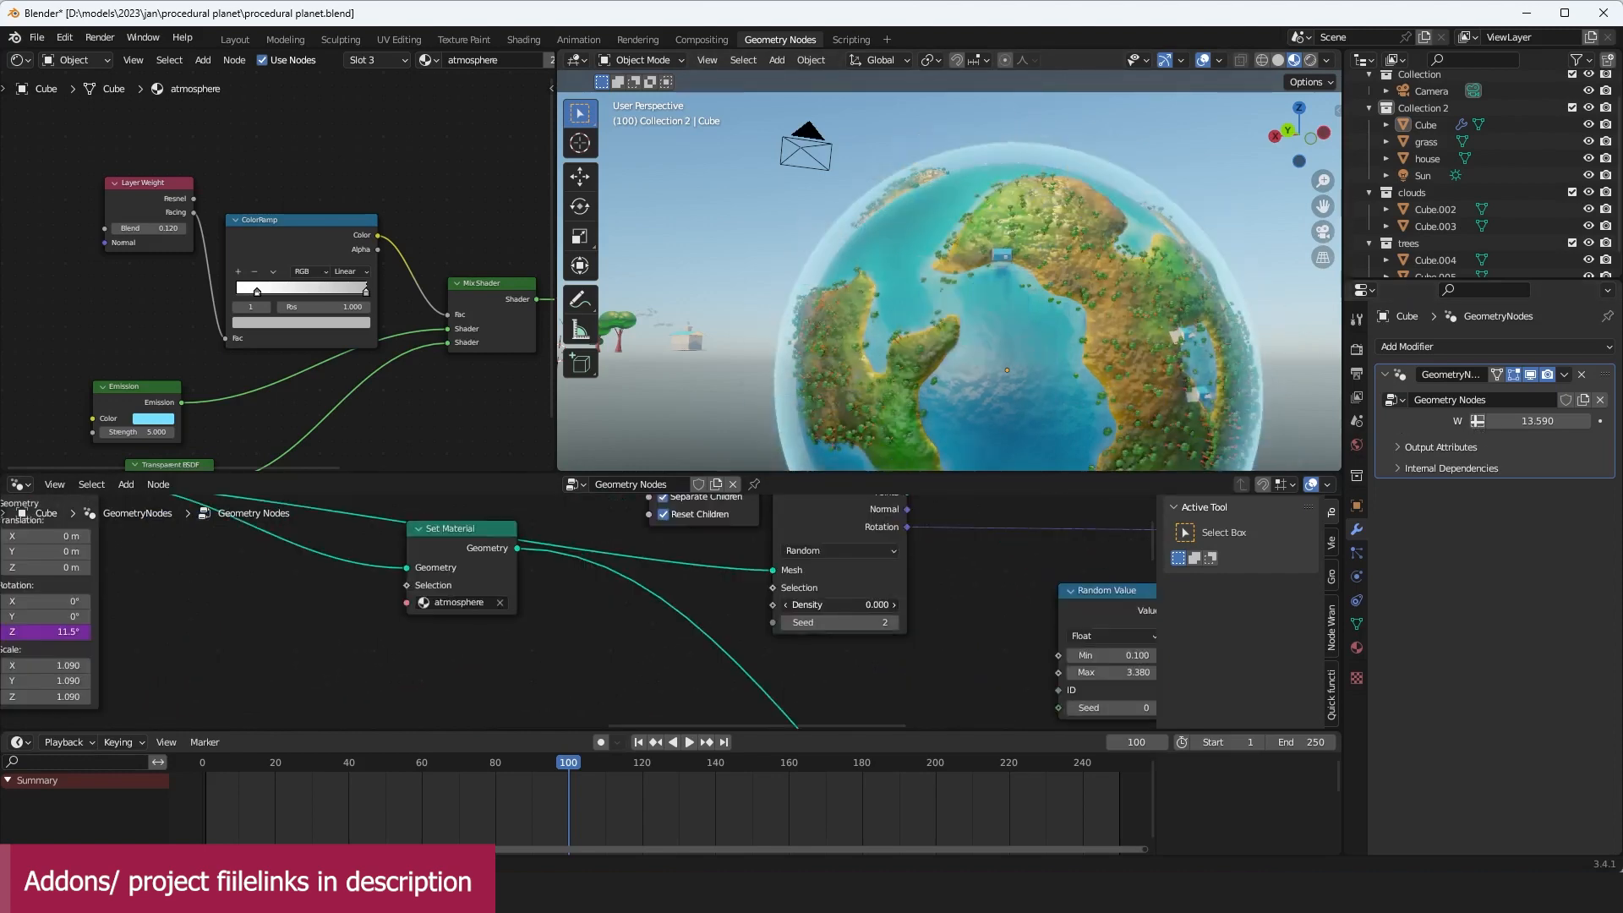
drag(839, 605, 888, 605)
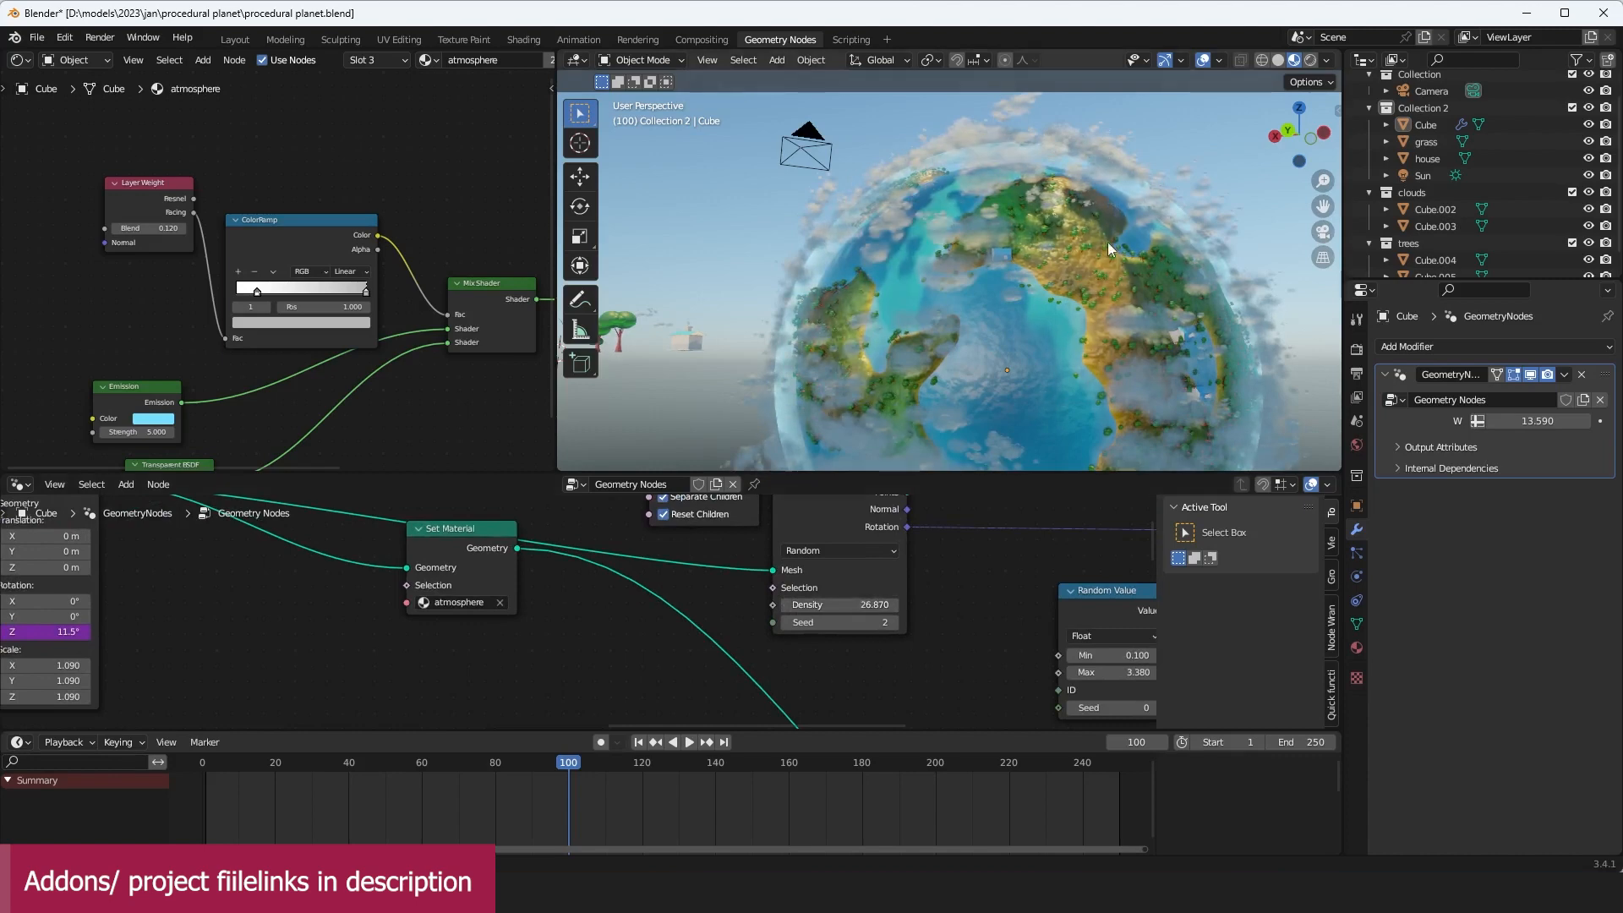
middle_drag(1107, 242, 952, 220)
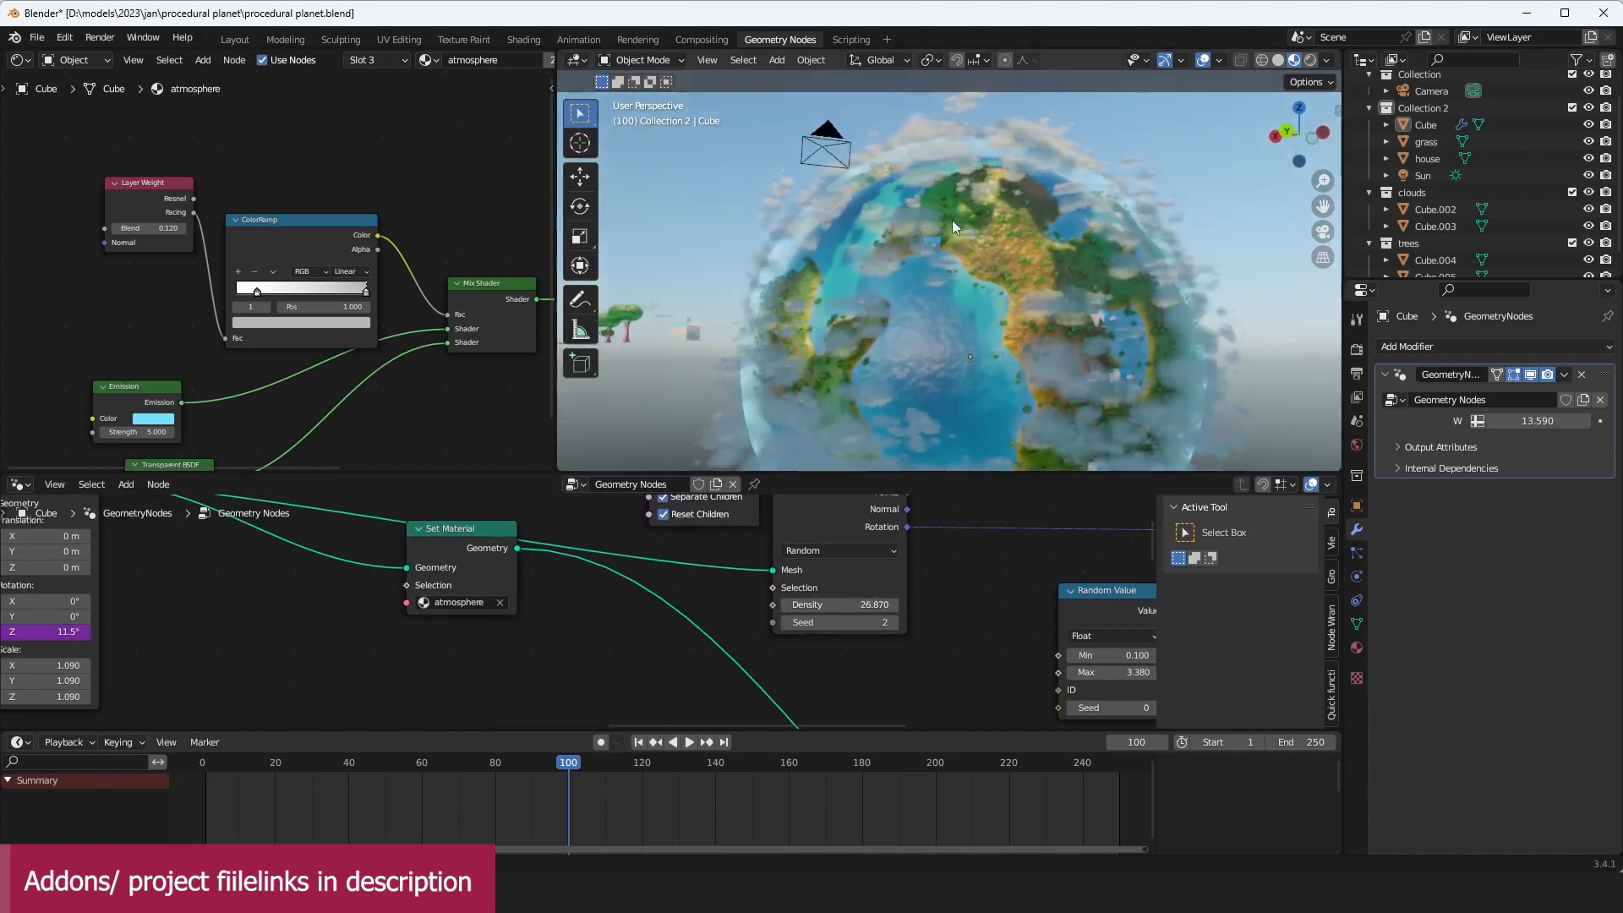
Step: Set the cloud point distribution's density to 14.370 and inspect the planet's surface up close
drag(898, 604, 819, 603)
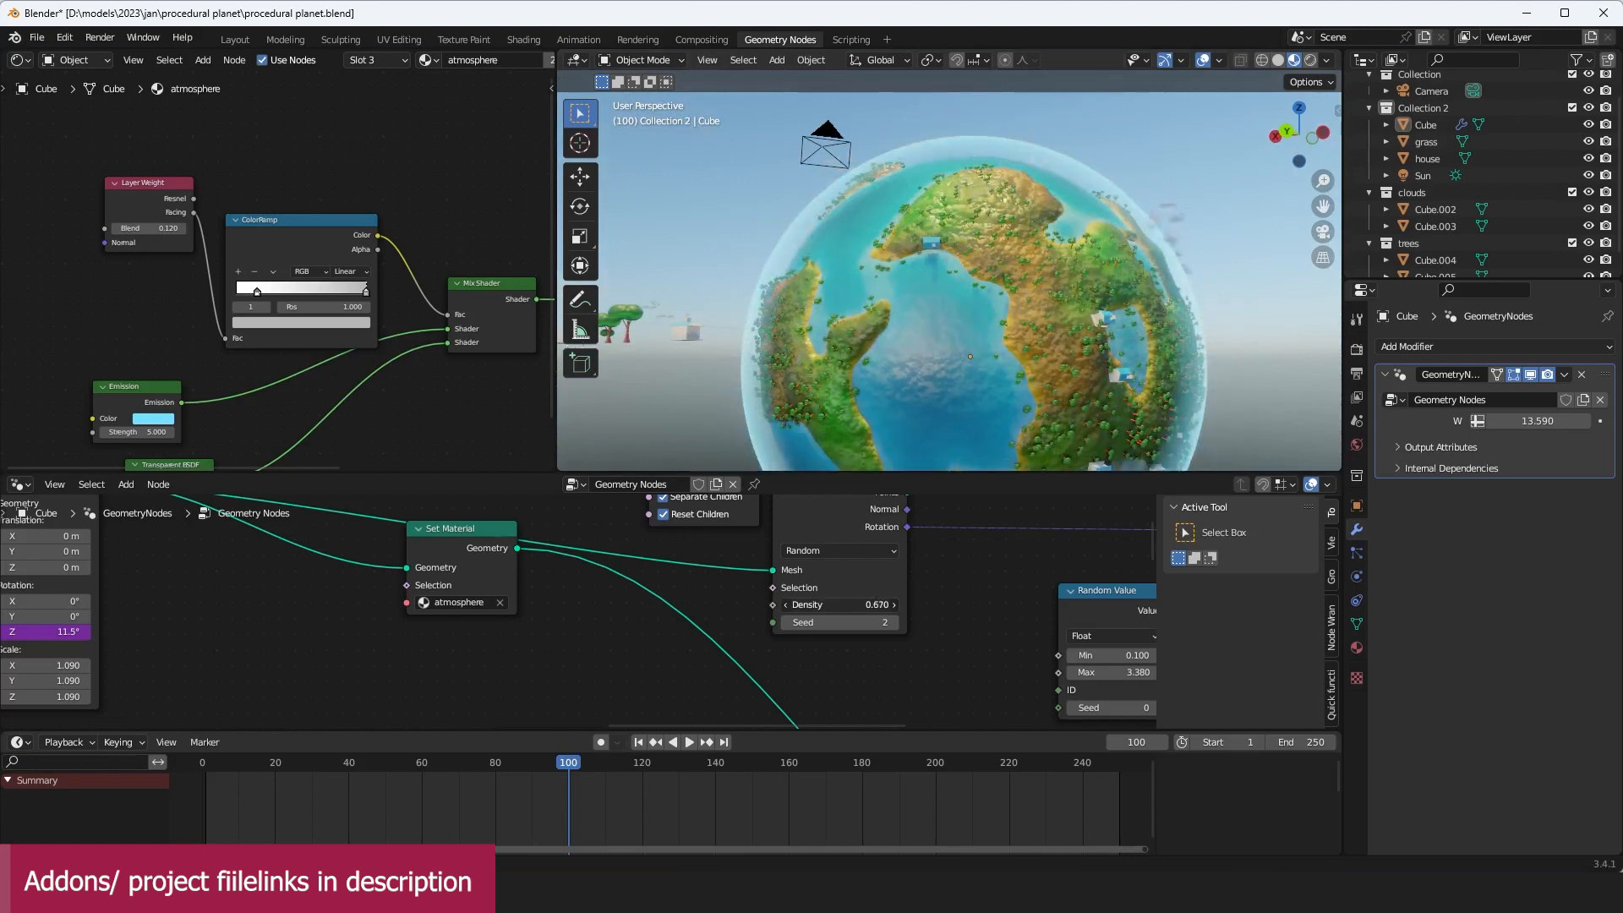
drag(836, 604, 869, 604)
scroll(1021, 223, up, 10)
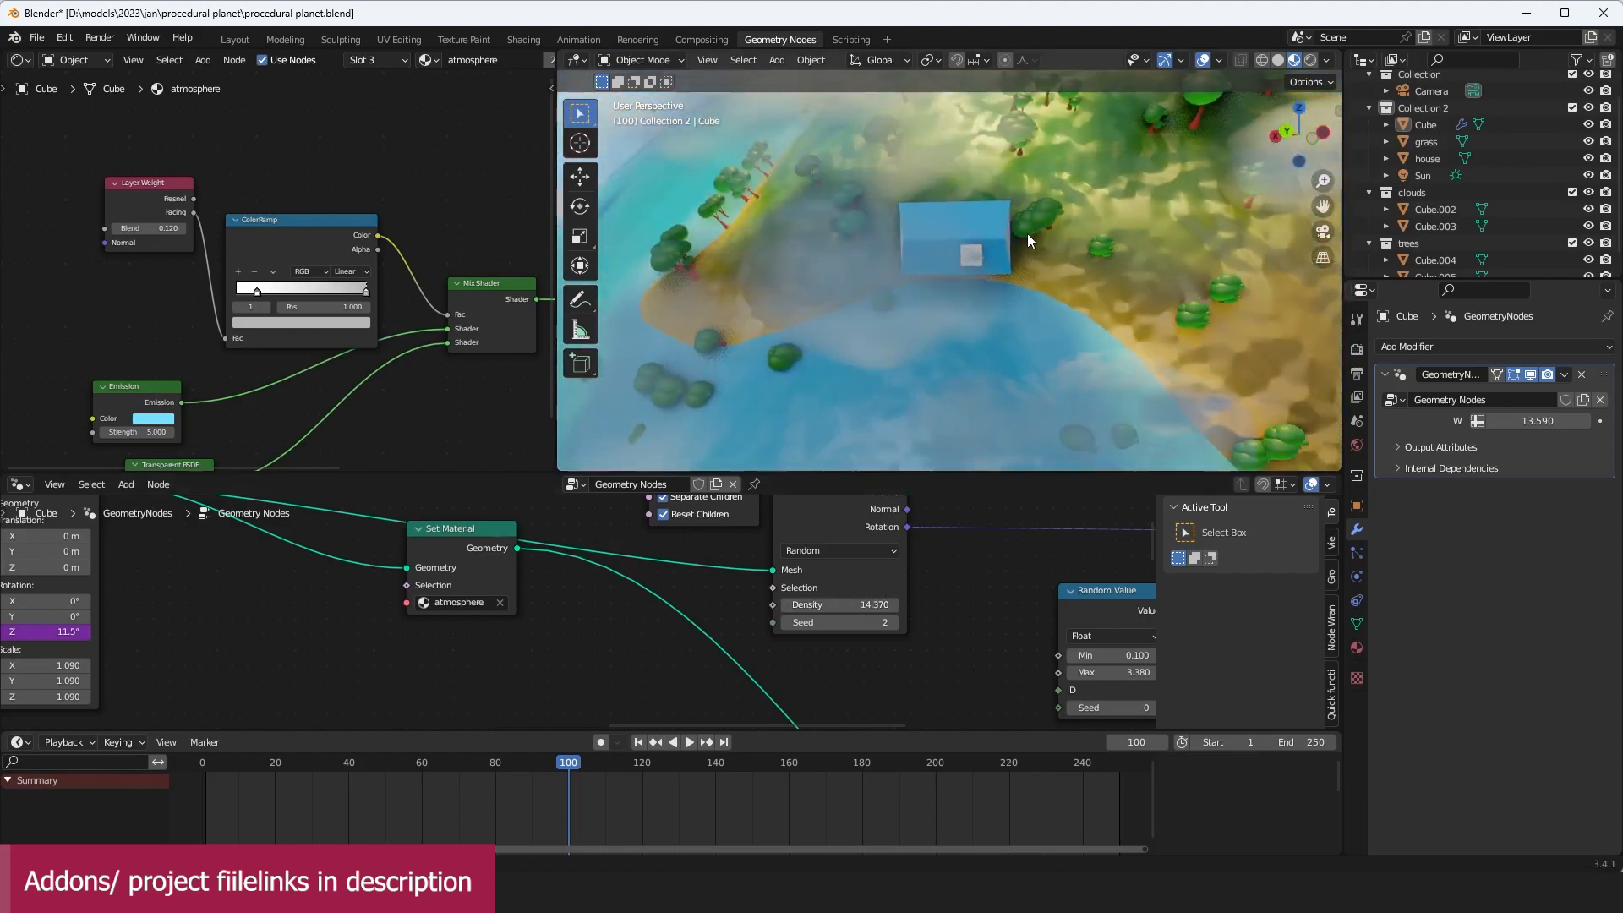
middle_drag(1027, 233, 1084, 262)
scroll(923, 266, down, 5)
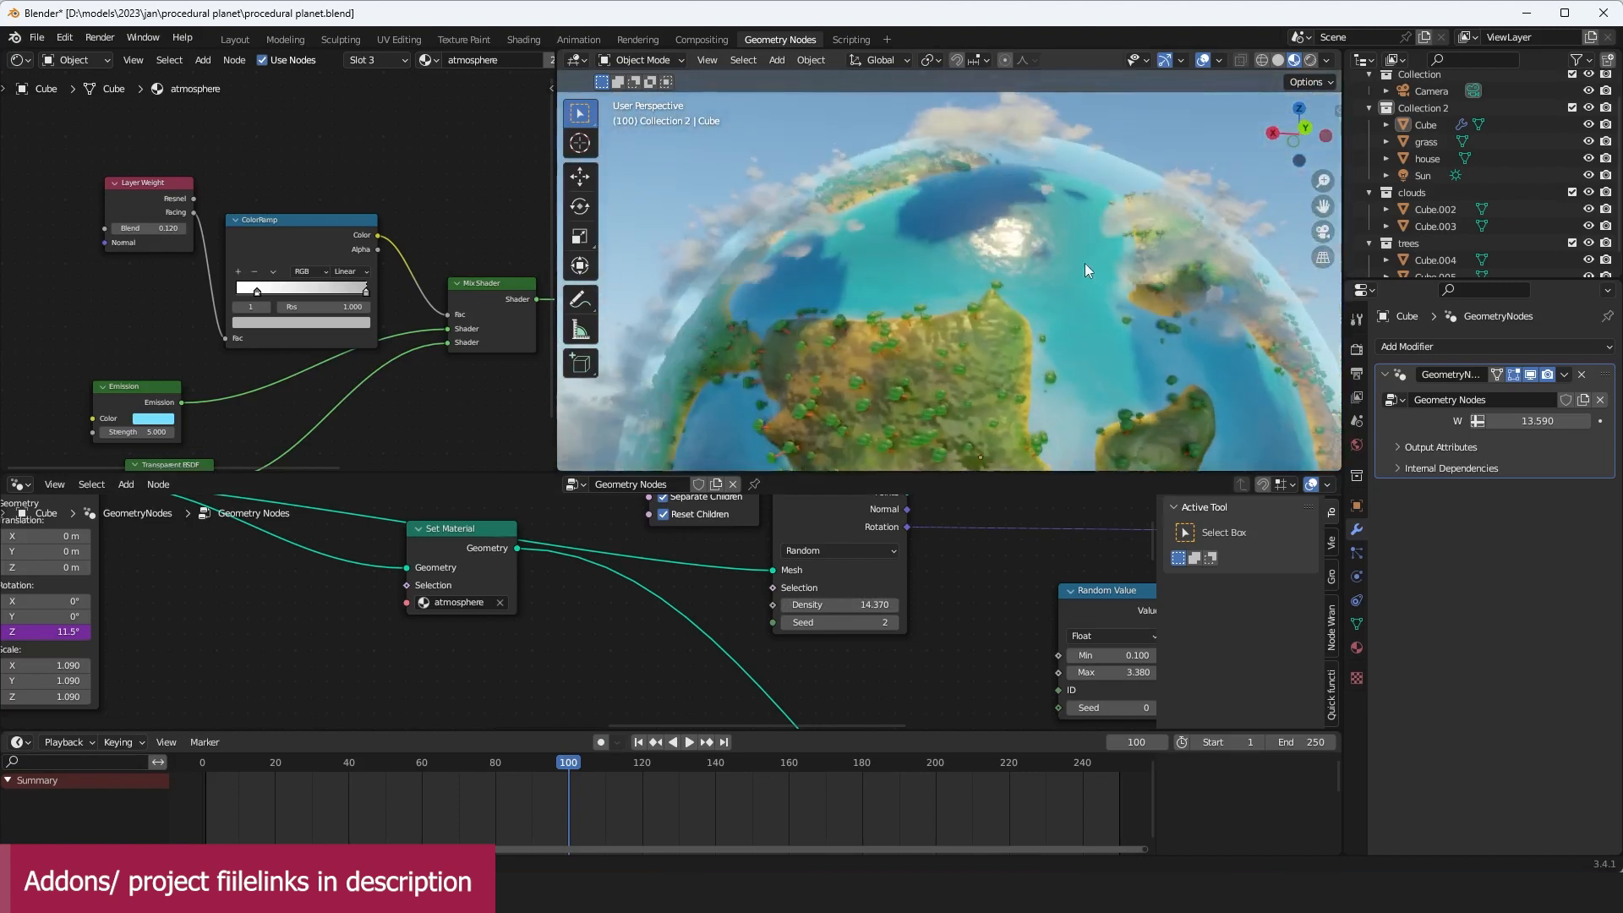
Step: Raise the density of the point distribution that scatters the houses to 74.500
scroll(464, 632, down, 5)
middle_drag(561, 611, 875, 561)
scroll(875, 562, up, 10)
middle_drag(753, 564, 812, 584)
scroll(812, 565, down, 4)
scroll(935, 625, down, 3)
scroll(775, 611, up, 3)
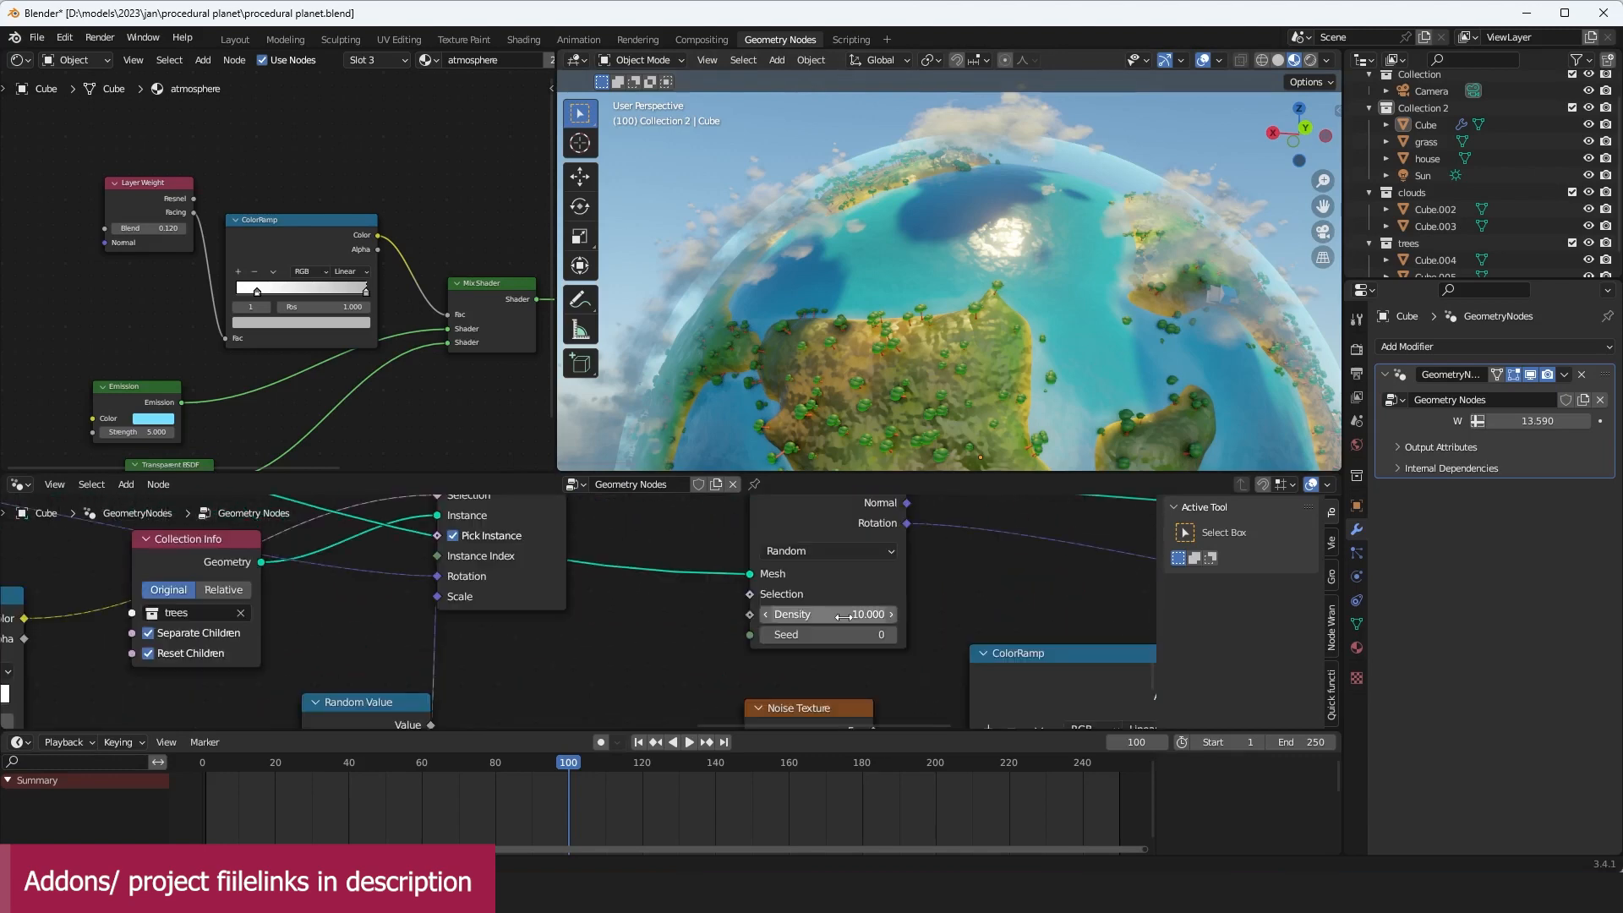
drag(843, 617, 900, 617)
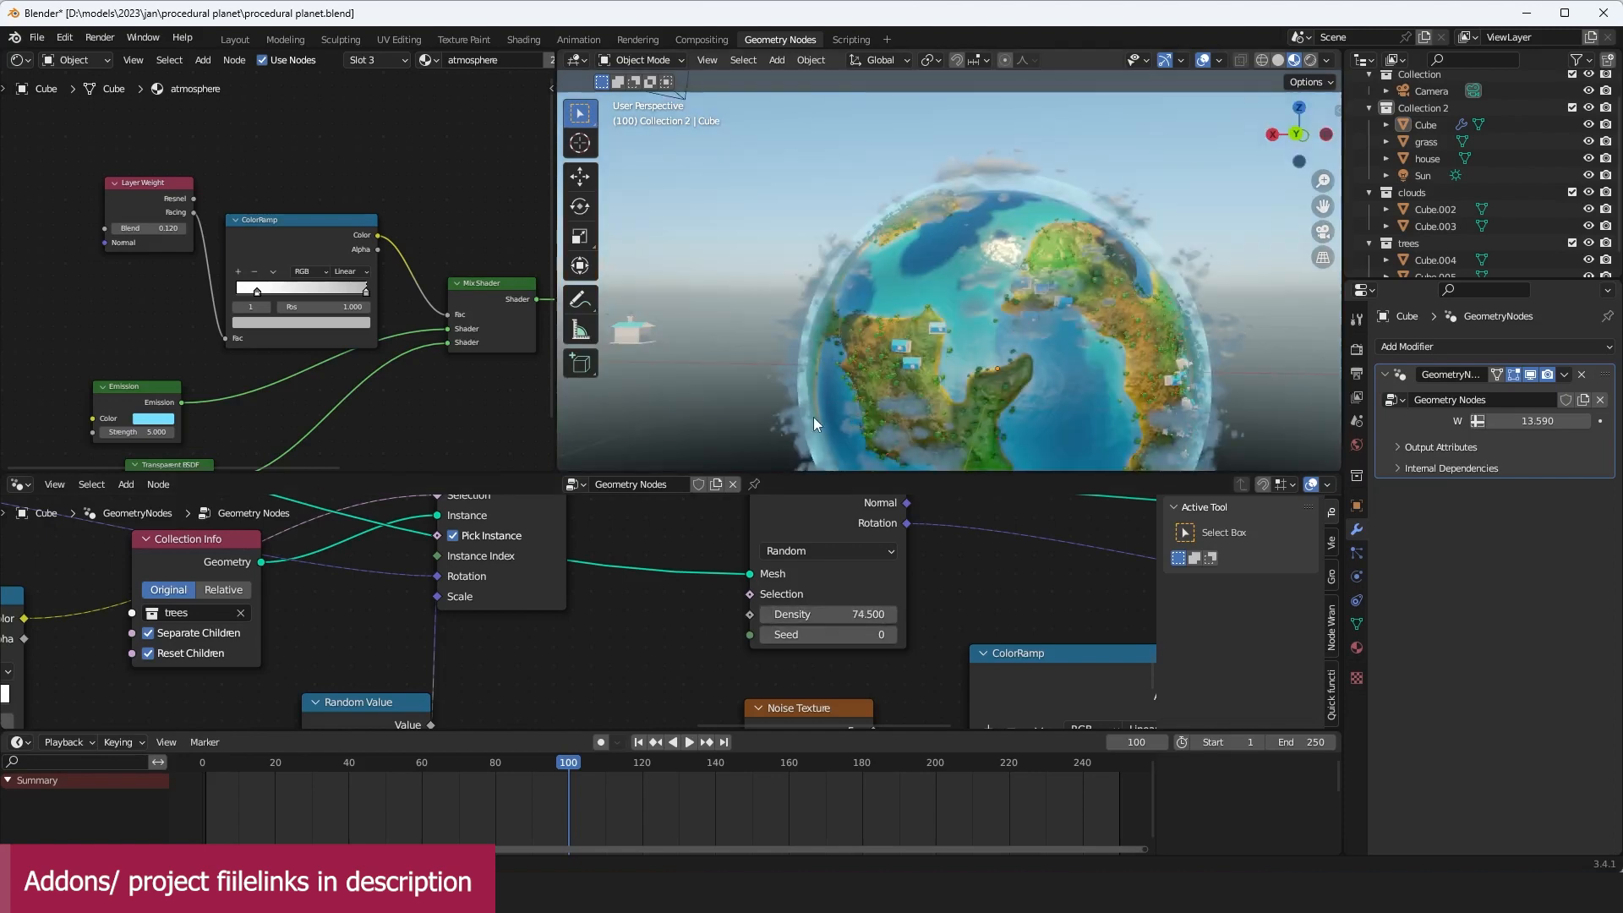
middle_drag(812, 338, 863, 301)
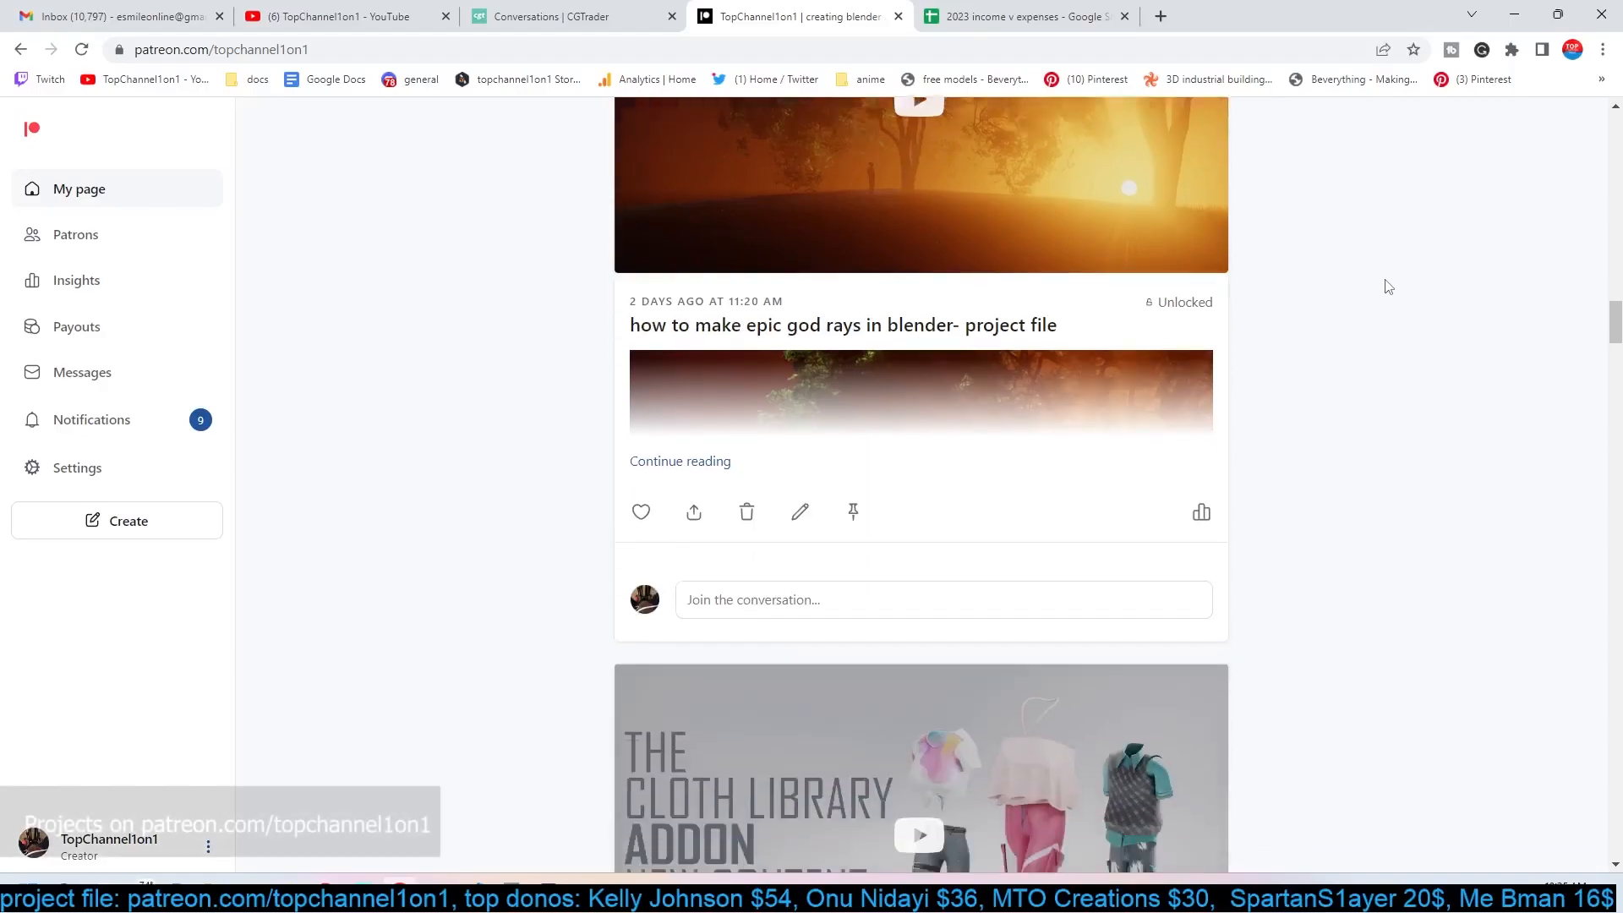
Step: Browse the project file posts on the TopChannel1on1 Patreon page down to the October 2022 entries
scroll(1388, 282, down, 15)
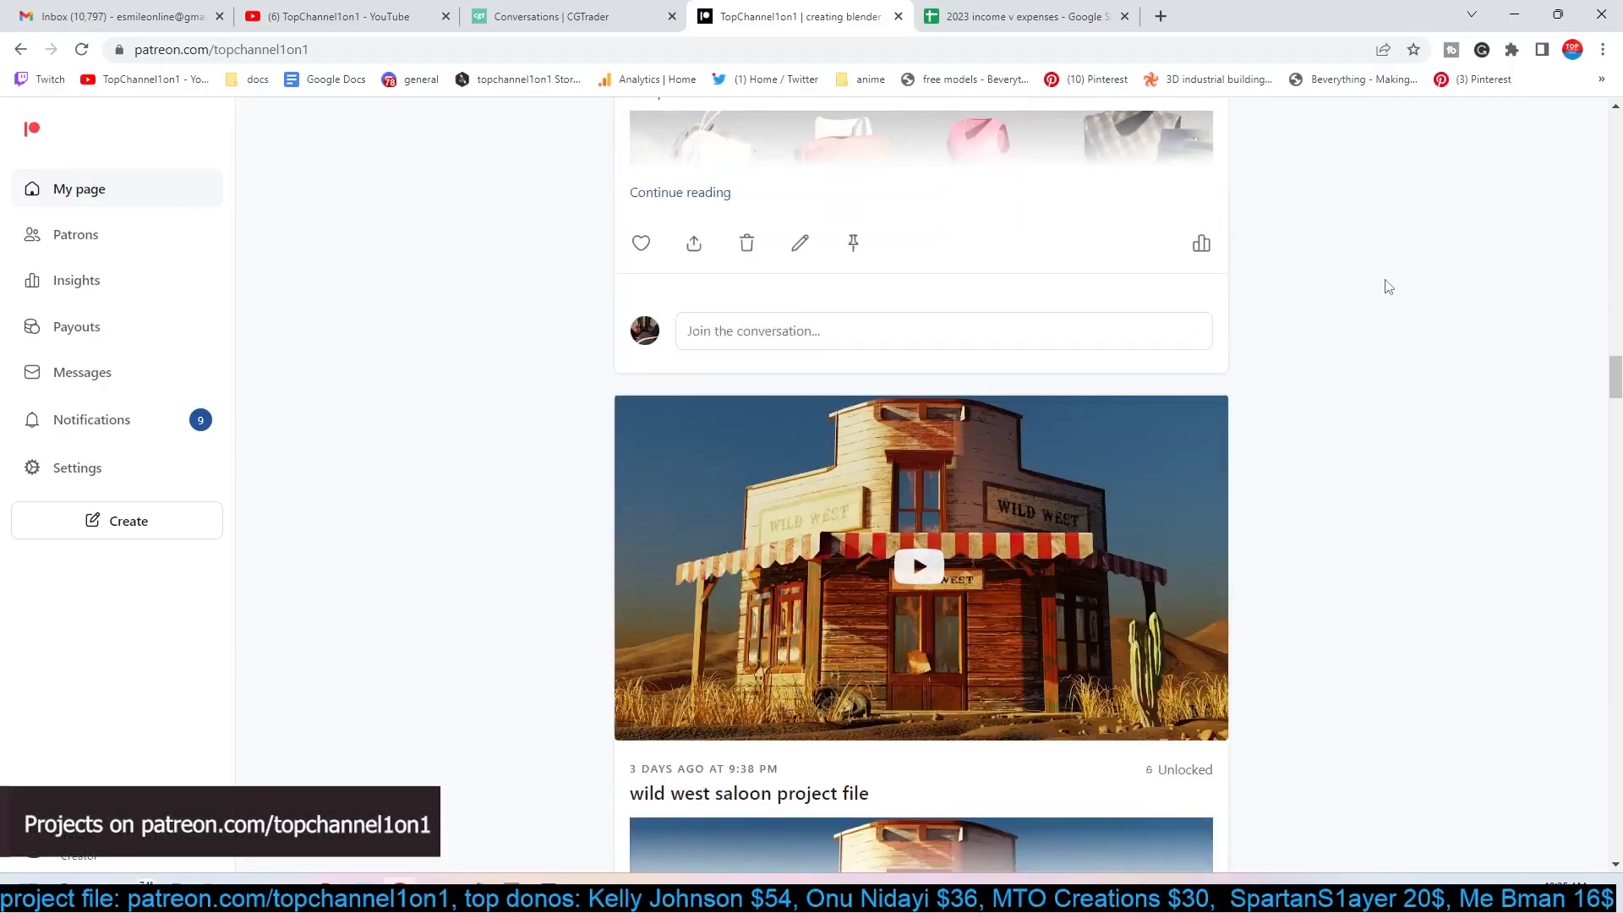
scroll(1387, 287, down, 12)
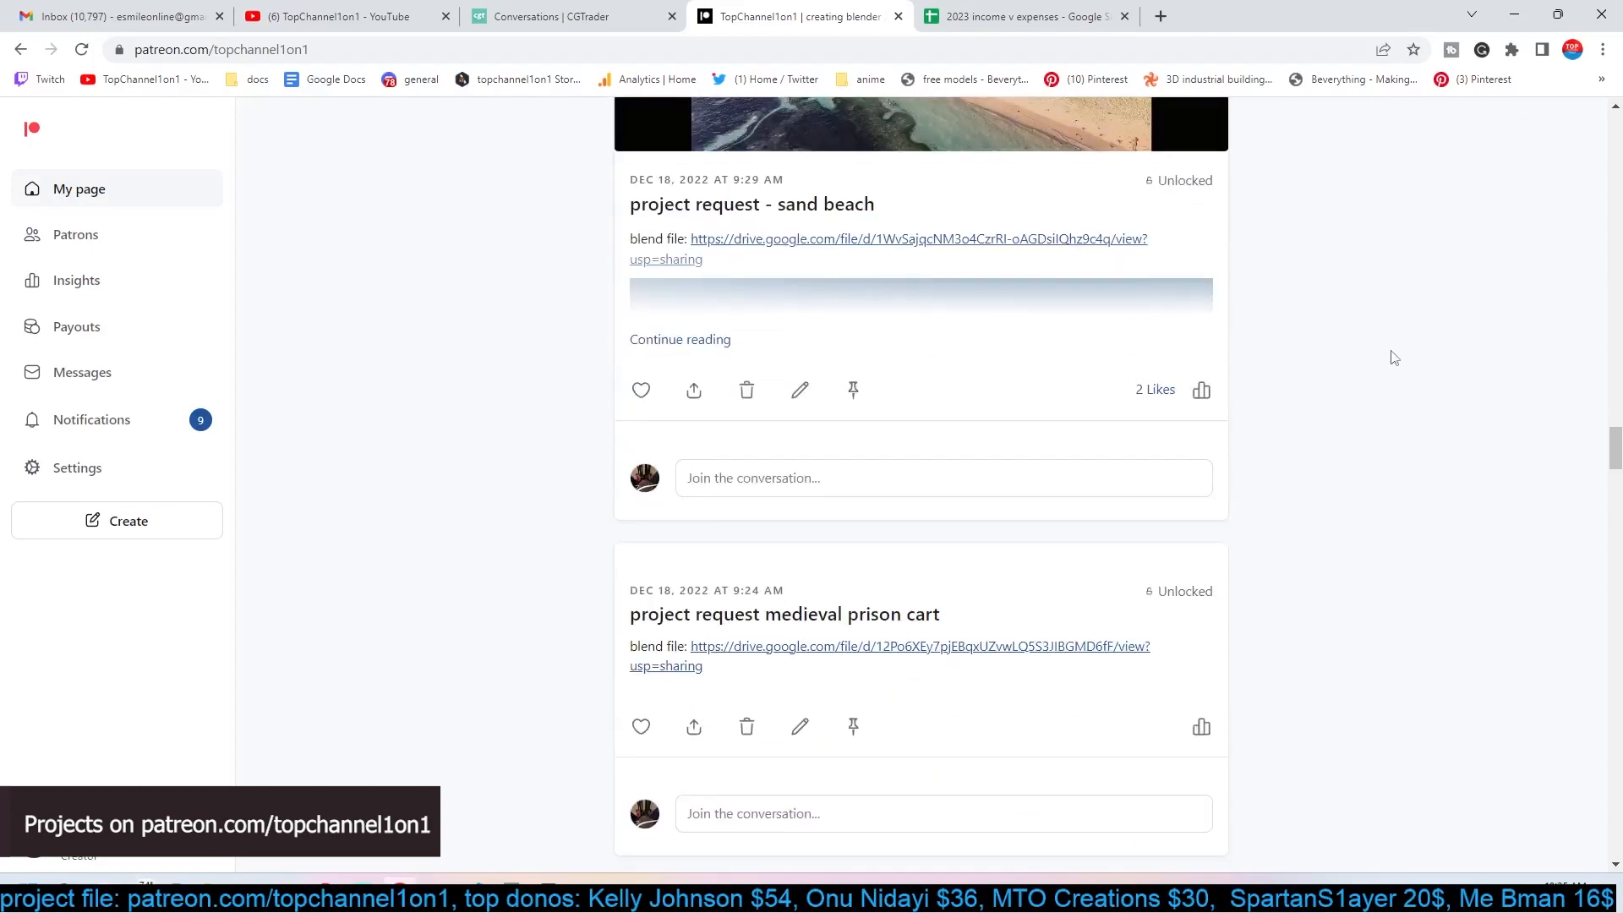
scroll(1394, 358, down, 15)
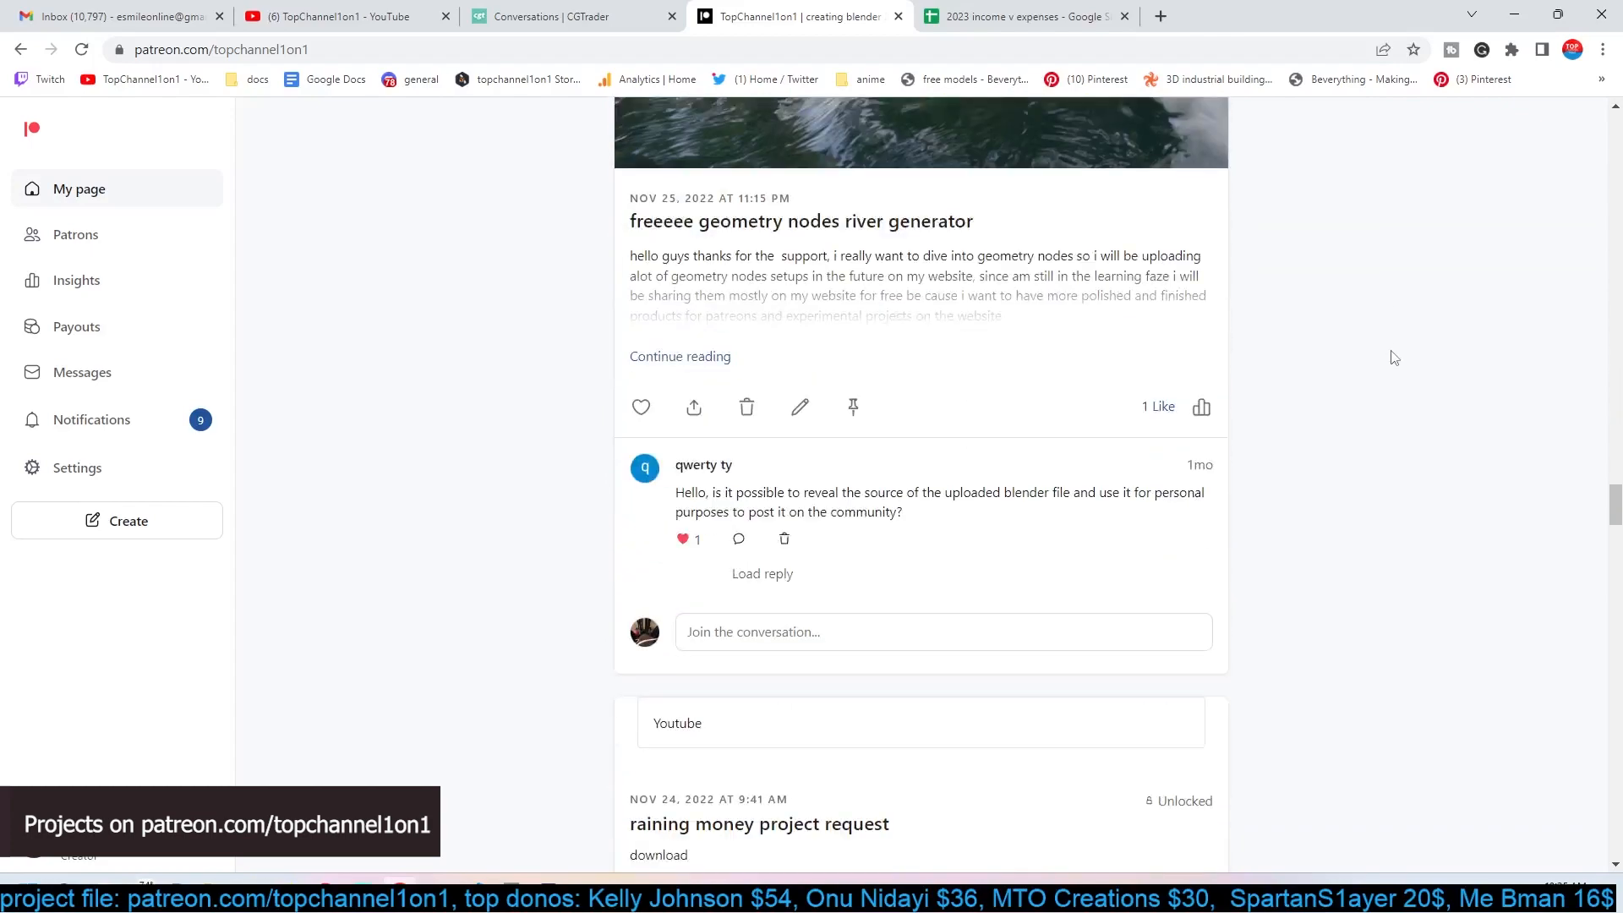
scroll(1394, 358, down, 15)
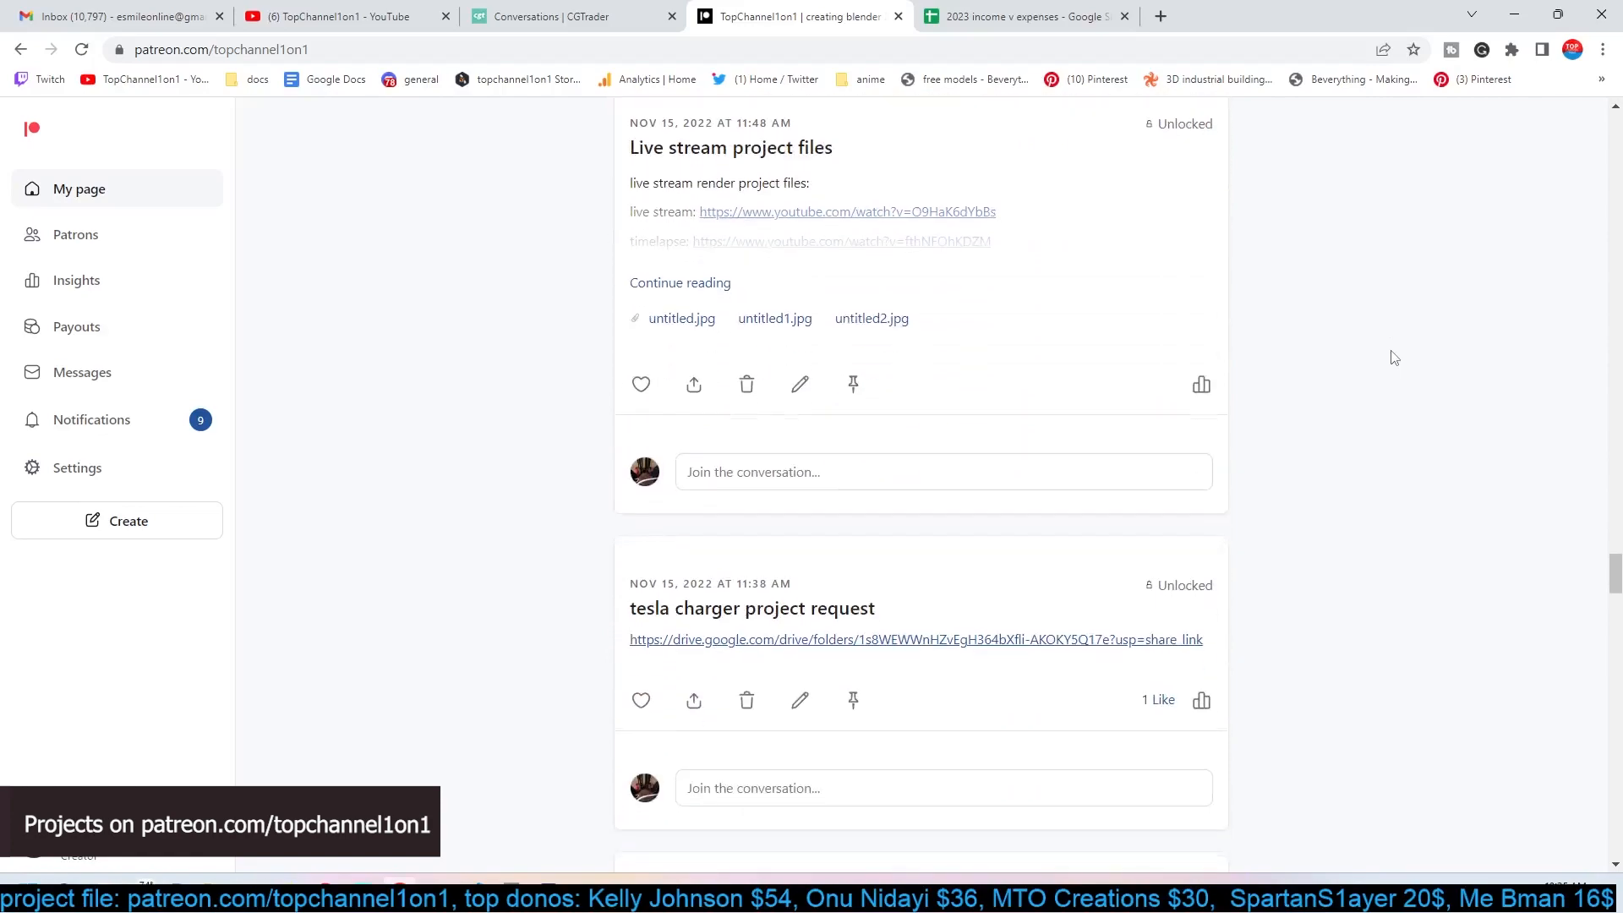
scroll(1394, 358, down, 15)
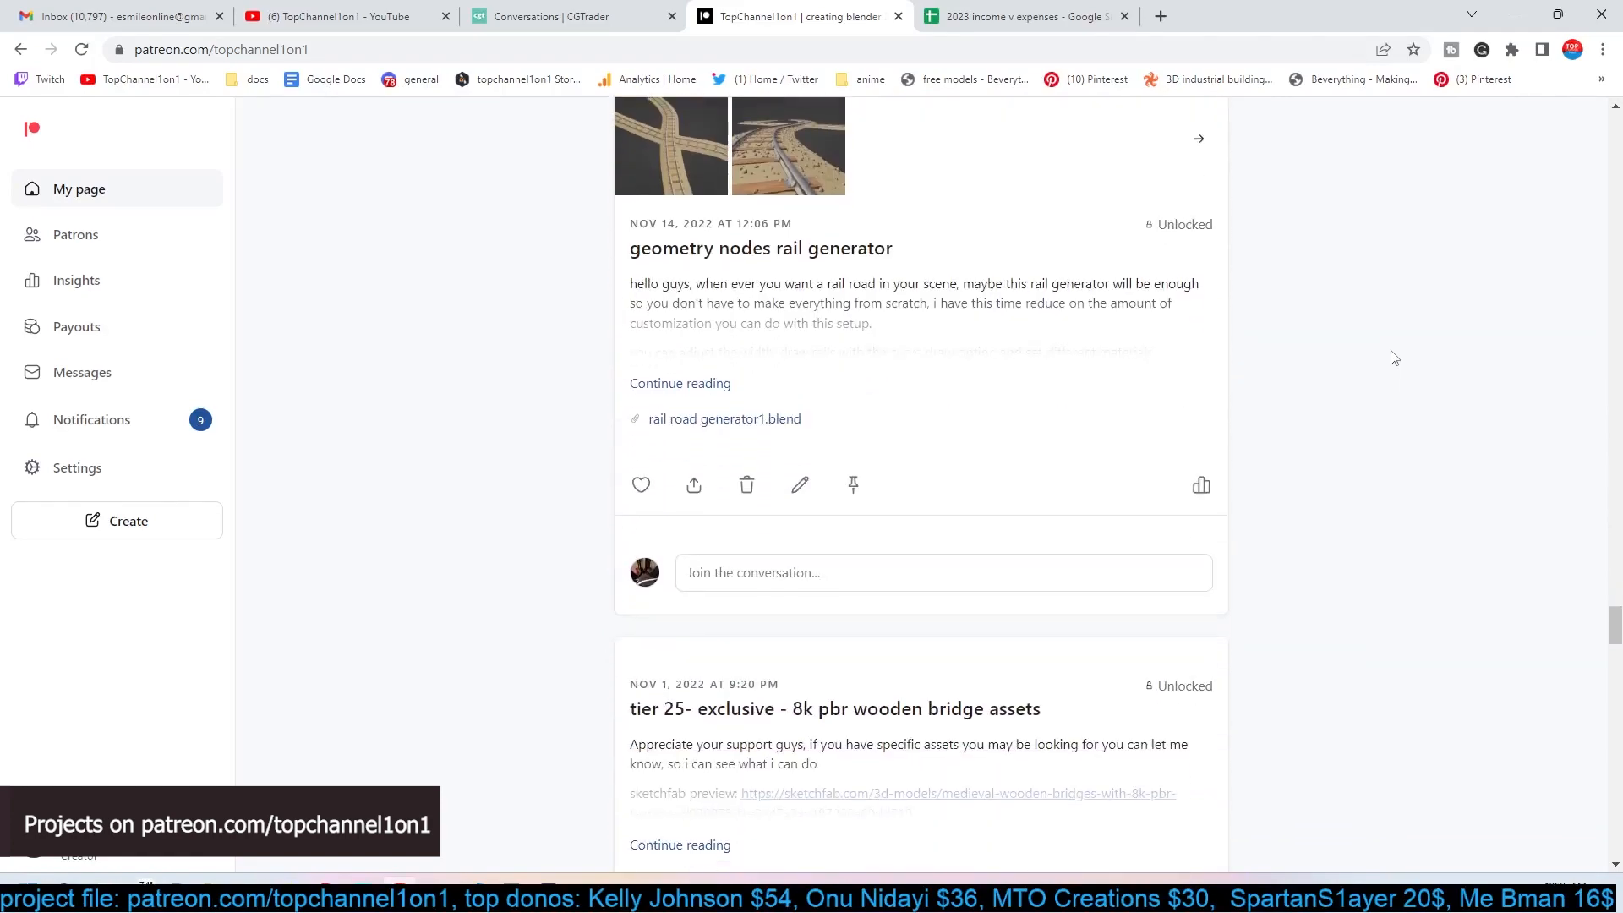
scroll(1394, 358, down, 15)
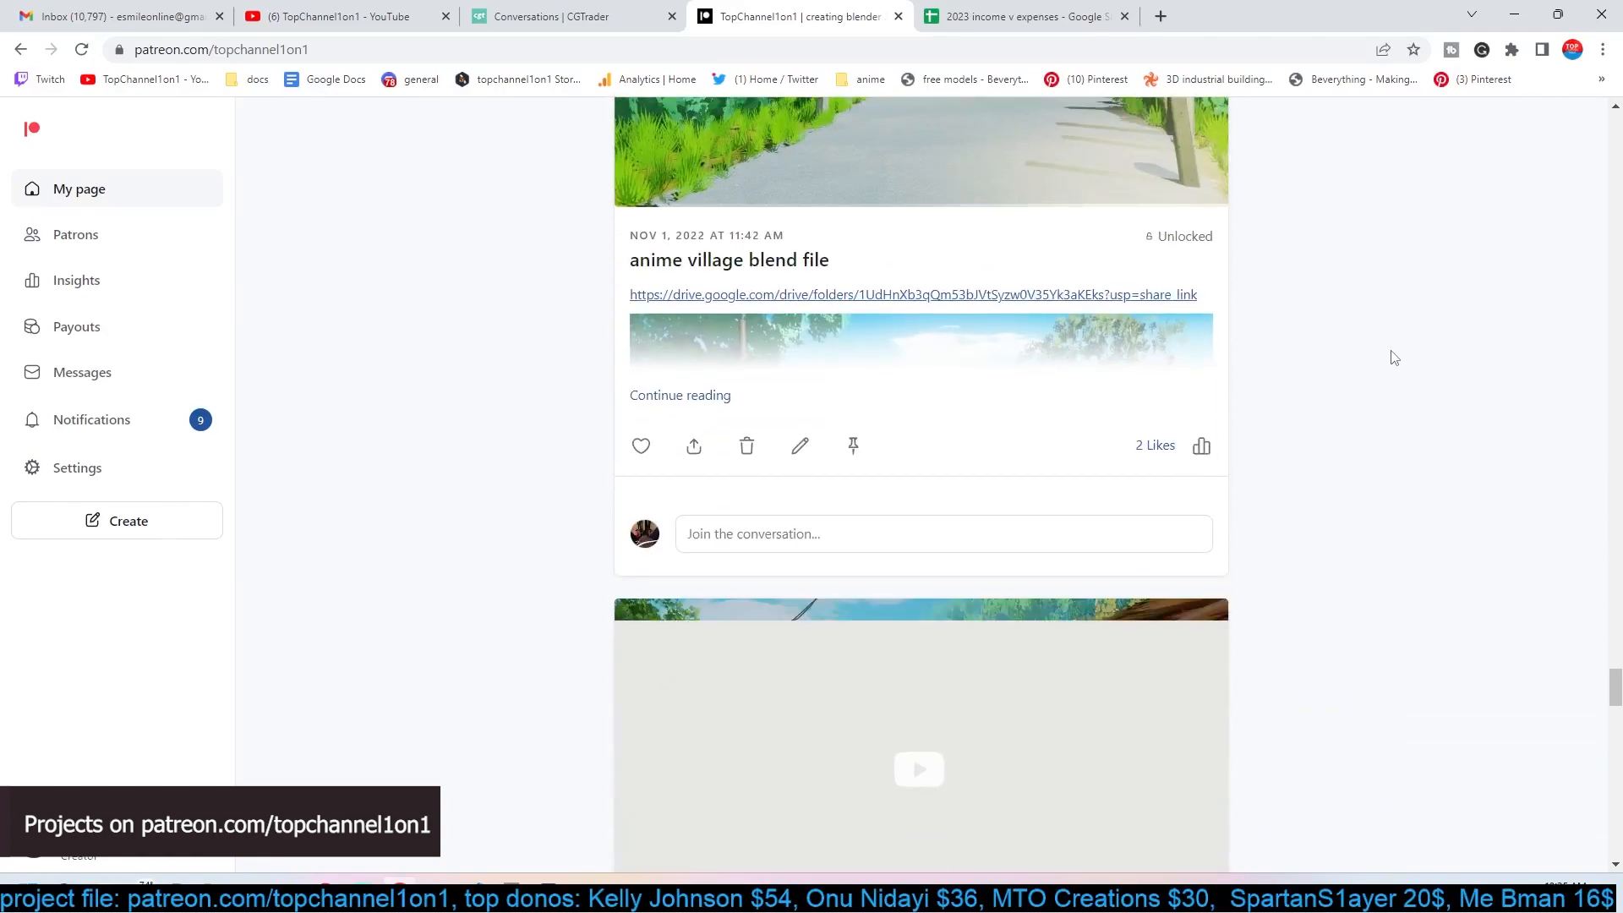
scroll(1394, 358, down, 15)
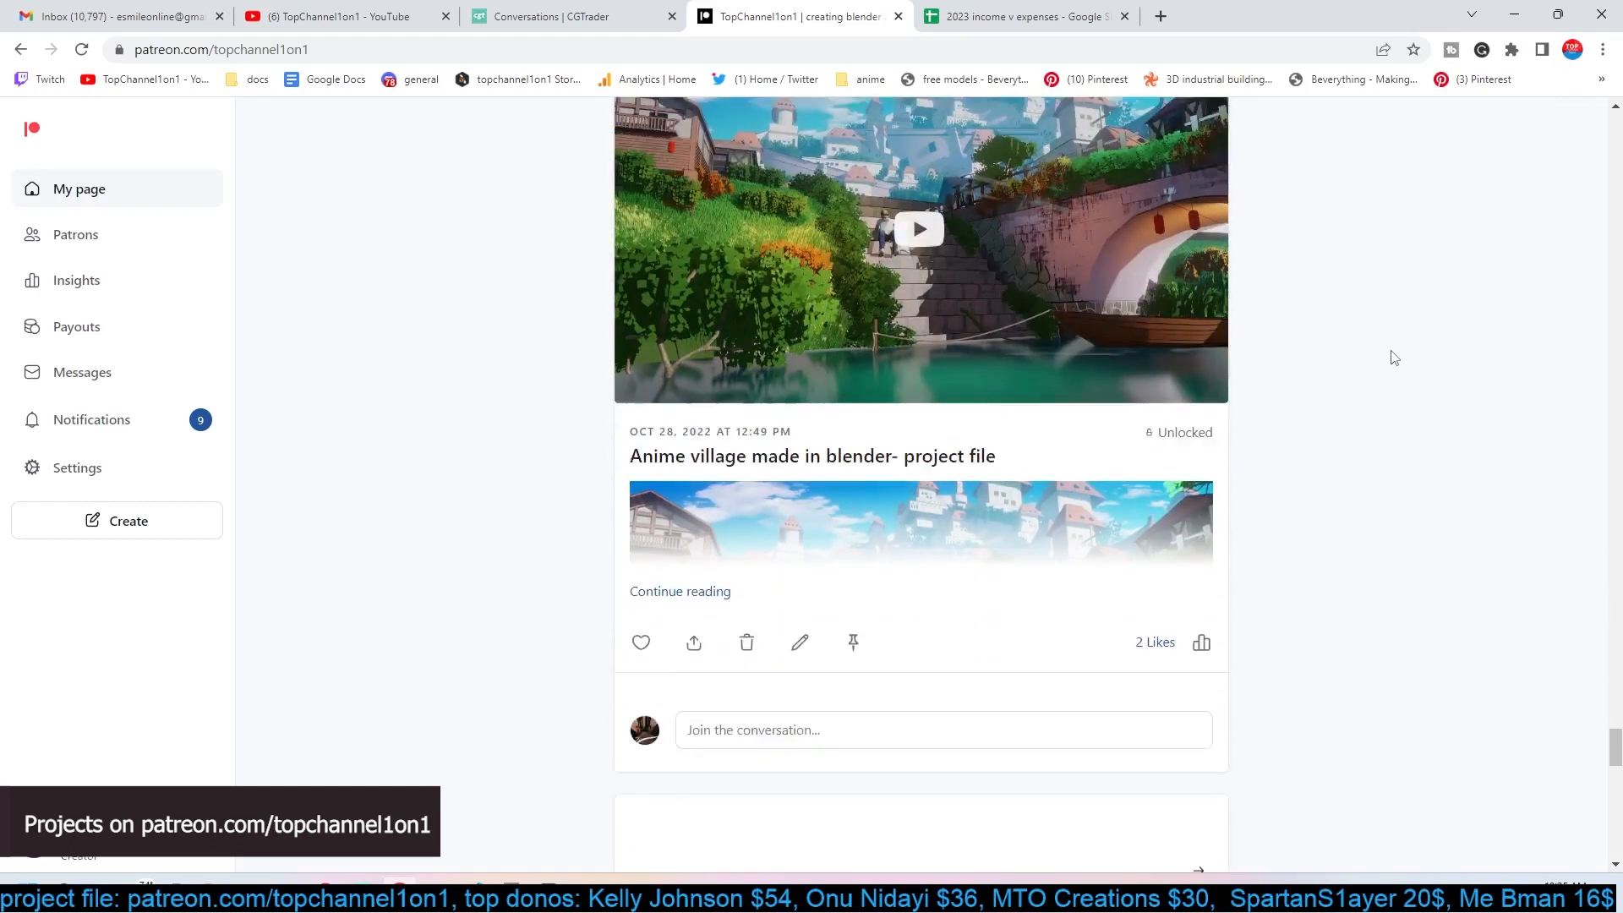
scroll(1394, 357, down, 15)
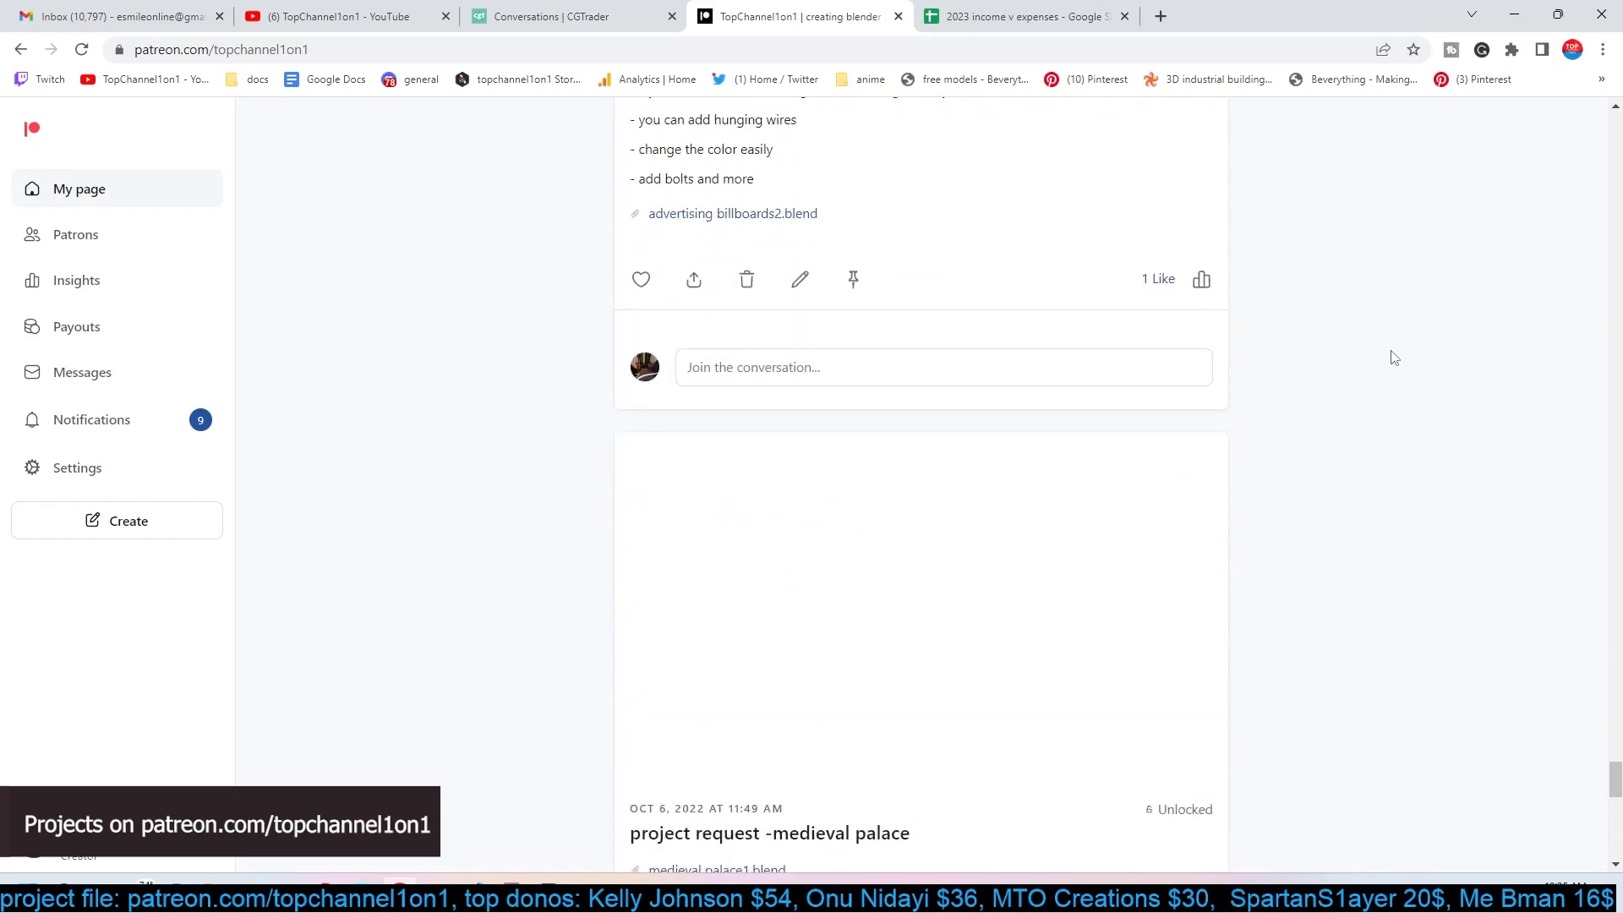
scroll(1394, 358, down, 15)
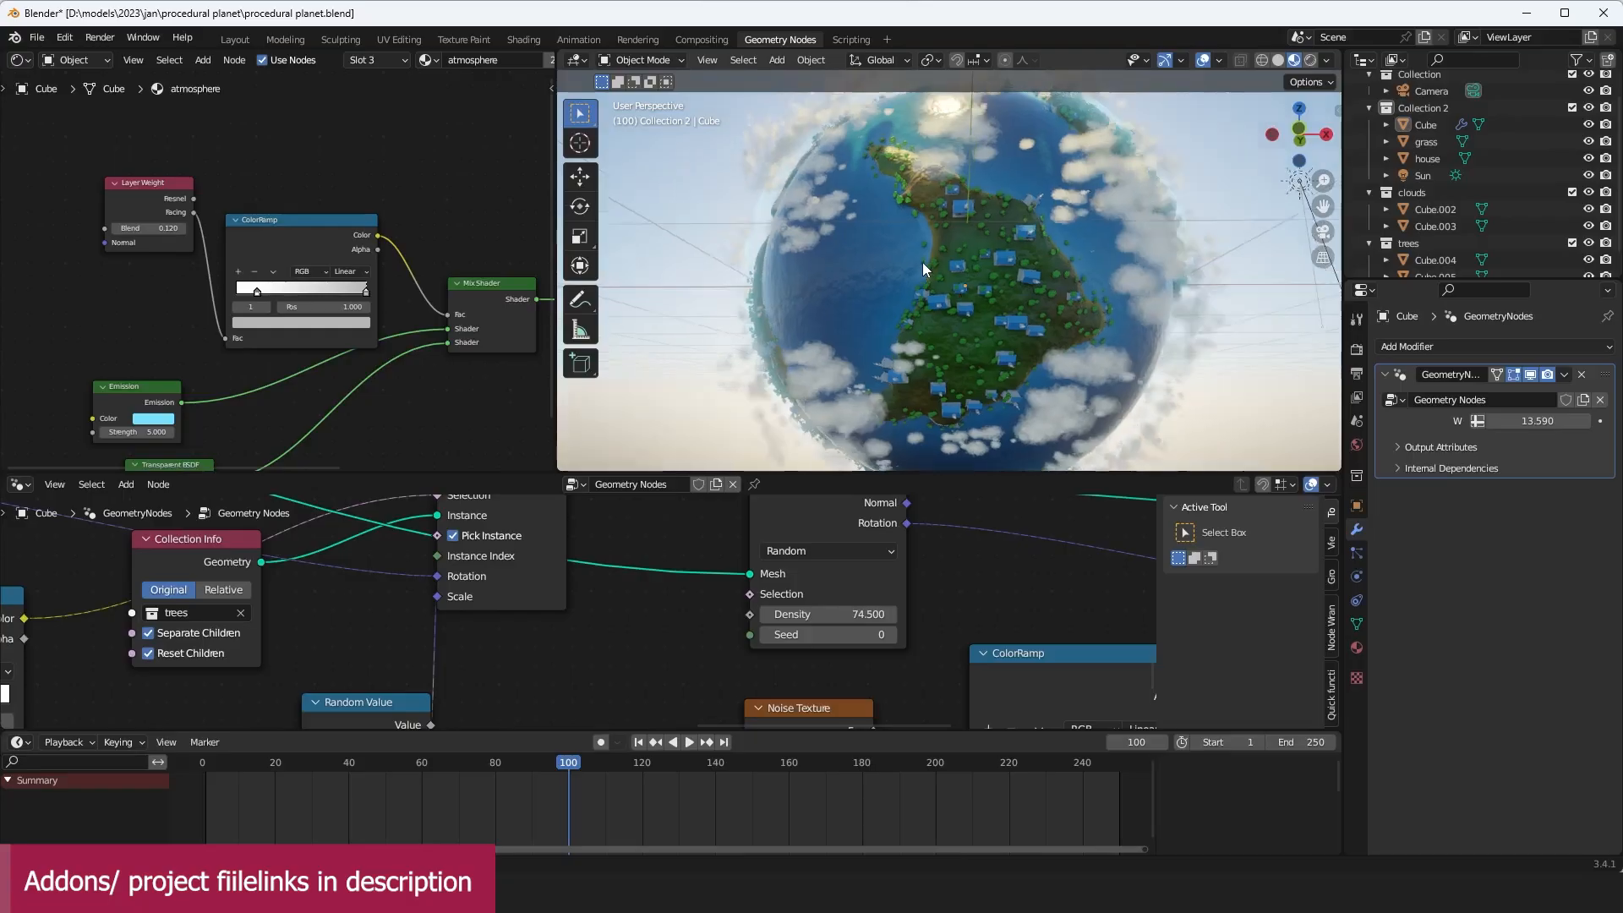
Step: In Blender, fine-tune the planet's Geometry Nodes modifier by setting its W value to 13.570
middle_drag(921, 262, 959, 235)
middle_drag(814, 222, 1019, 261)
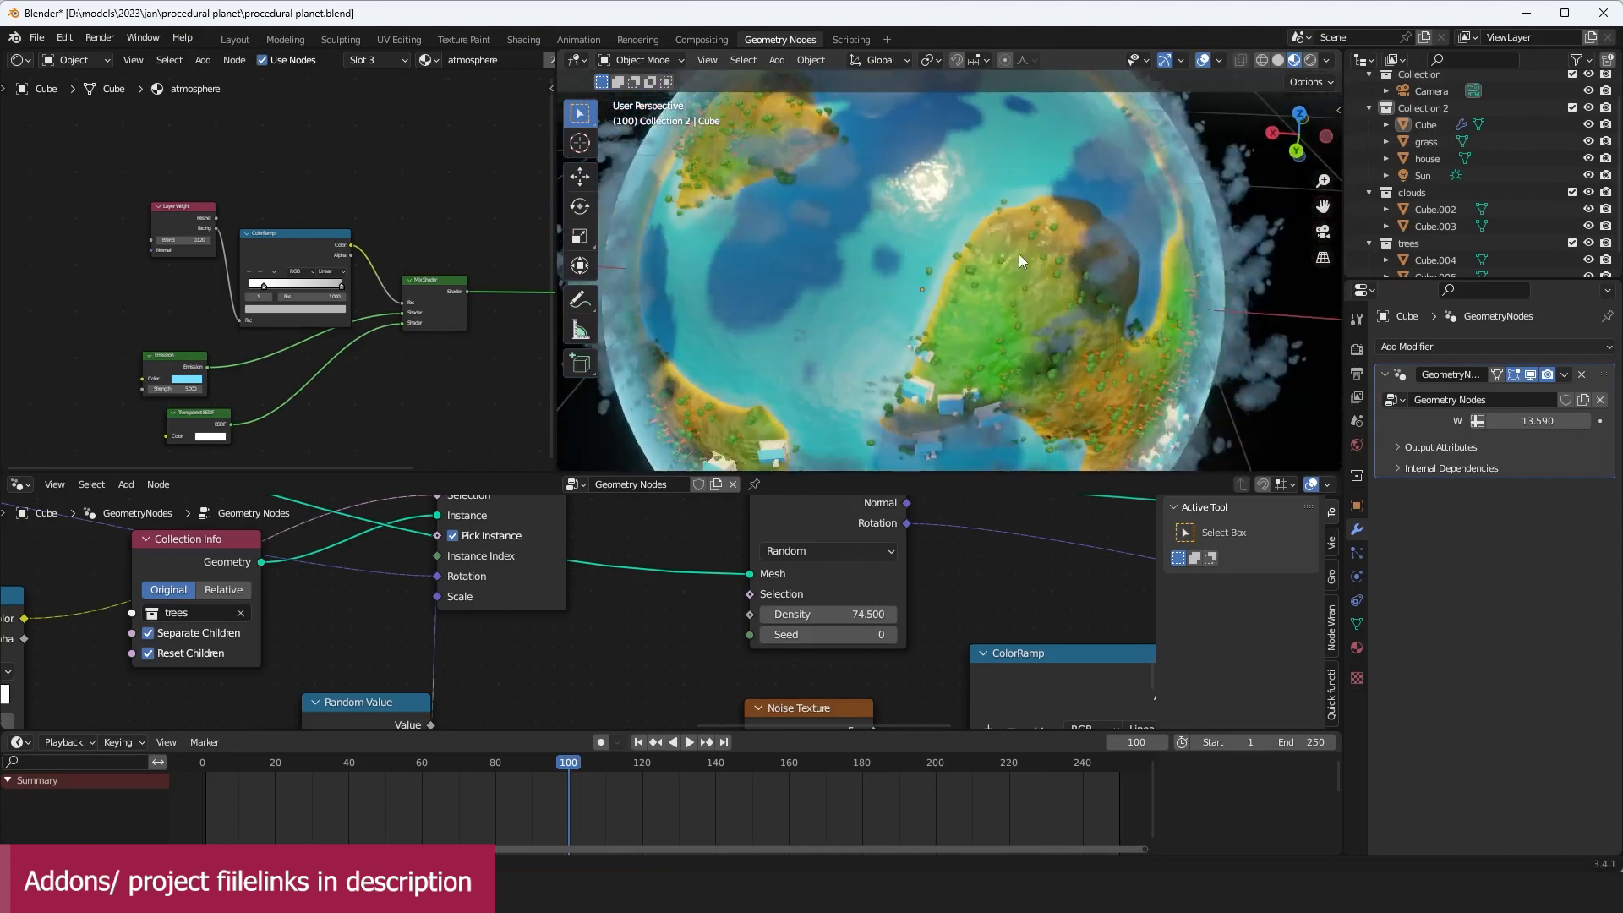
middle_drag(1011, 338, 986, 313)
scroll(986, 313, up, 5)
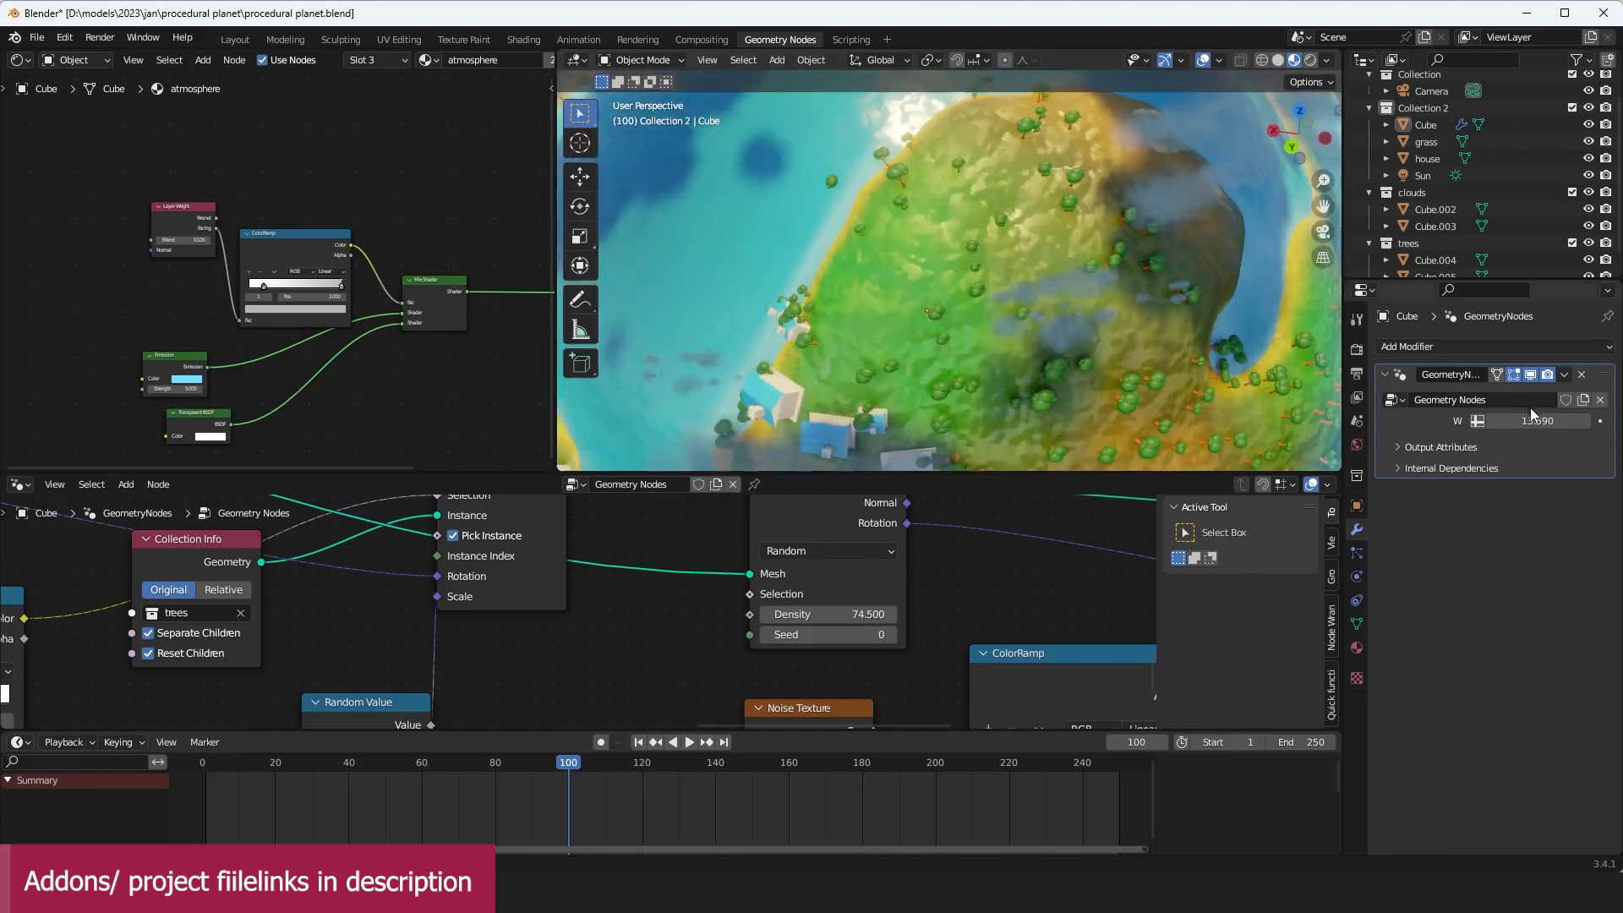
drag(1532, 414, 1493, 414)
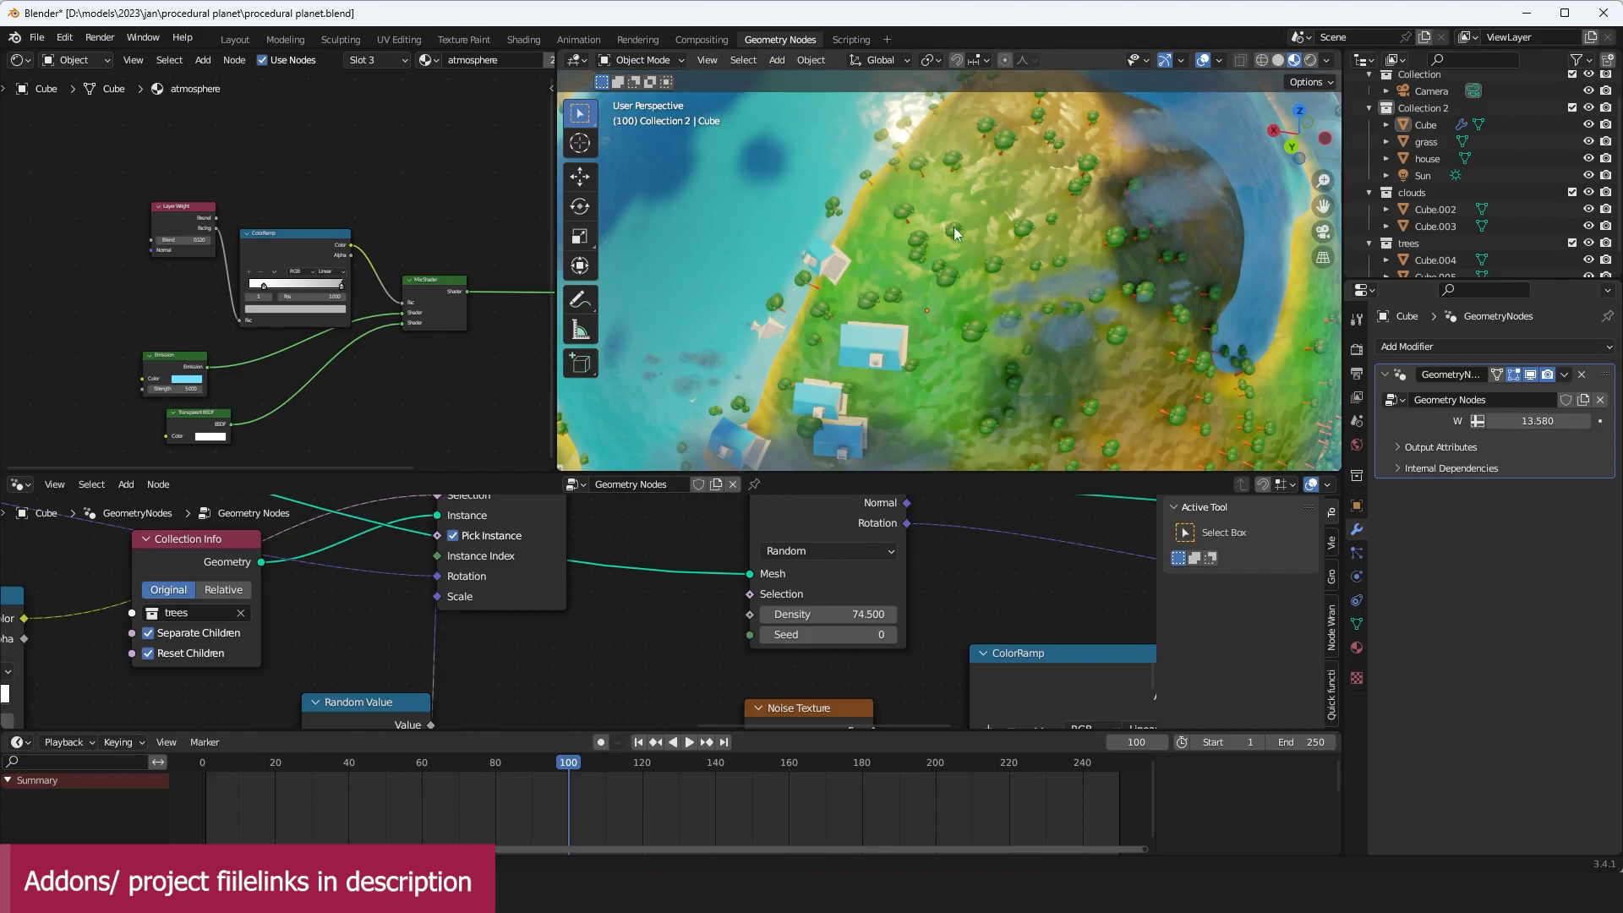
mouse_move(1521, 421)
mouse_down()
mouse_move(1471, 420)
mouse_move(1520, 421)
mouse_up()
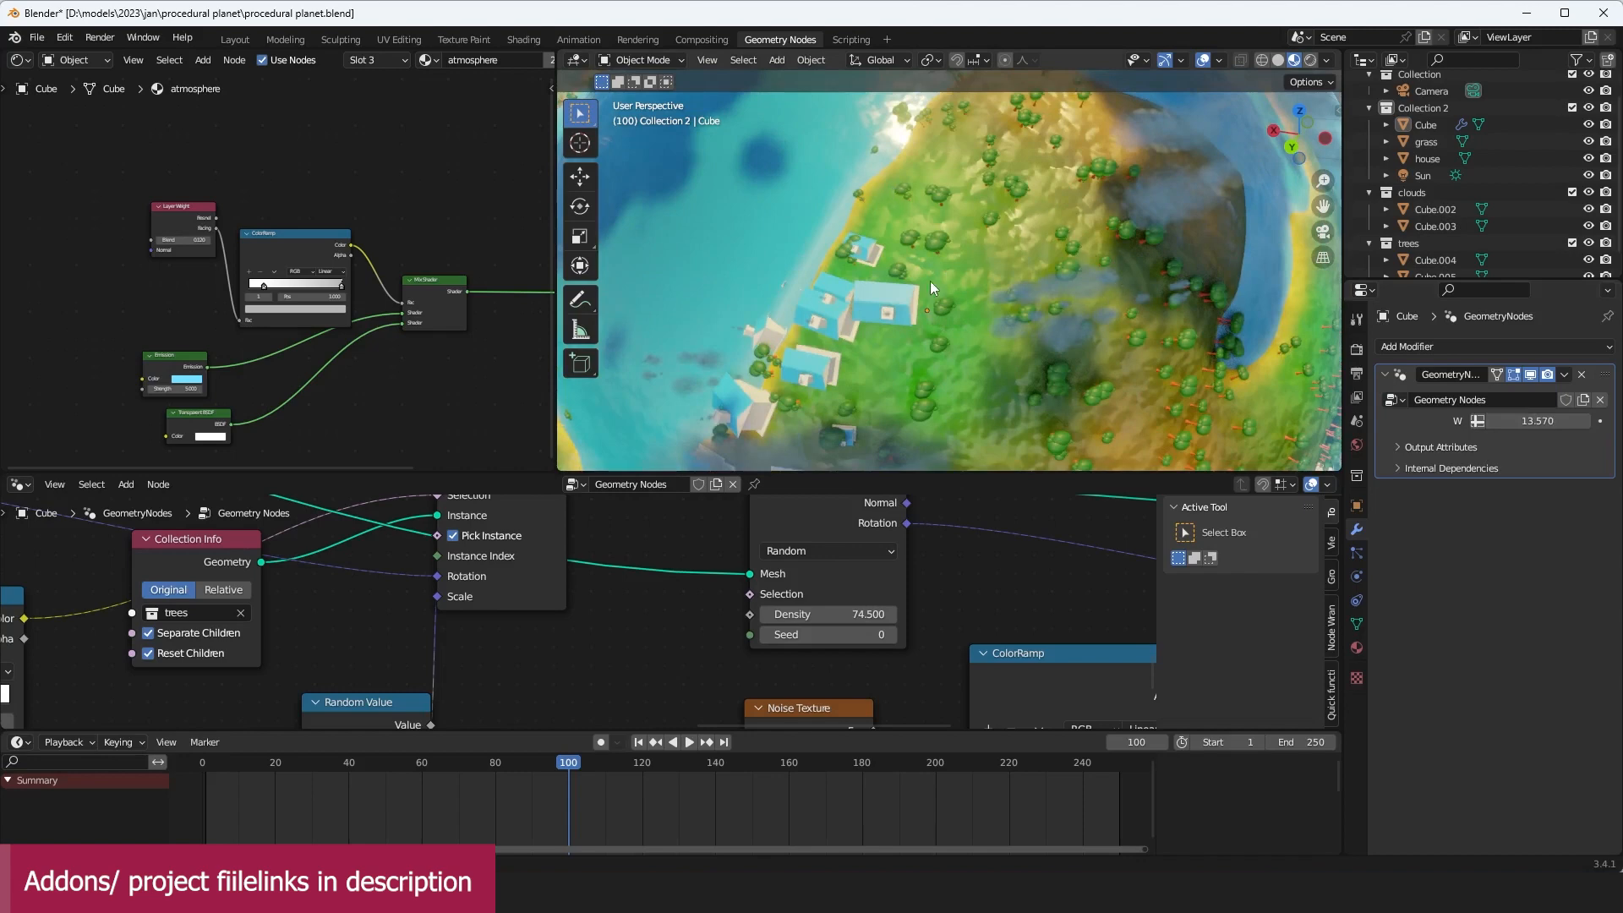
Step: Examine the planet's coastlines, houses, trees and clouds from several sides and distances
shift+middle_drag(916, 288, 919, 238)
scroll(918, 238, down, 2)
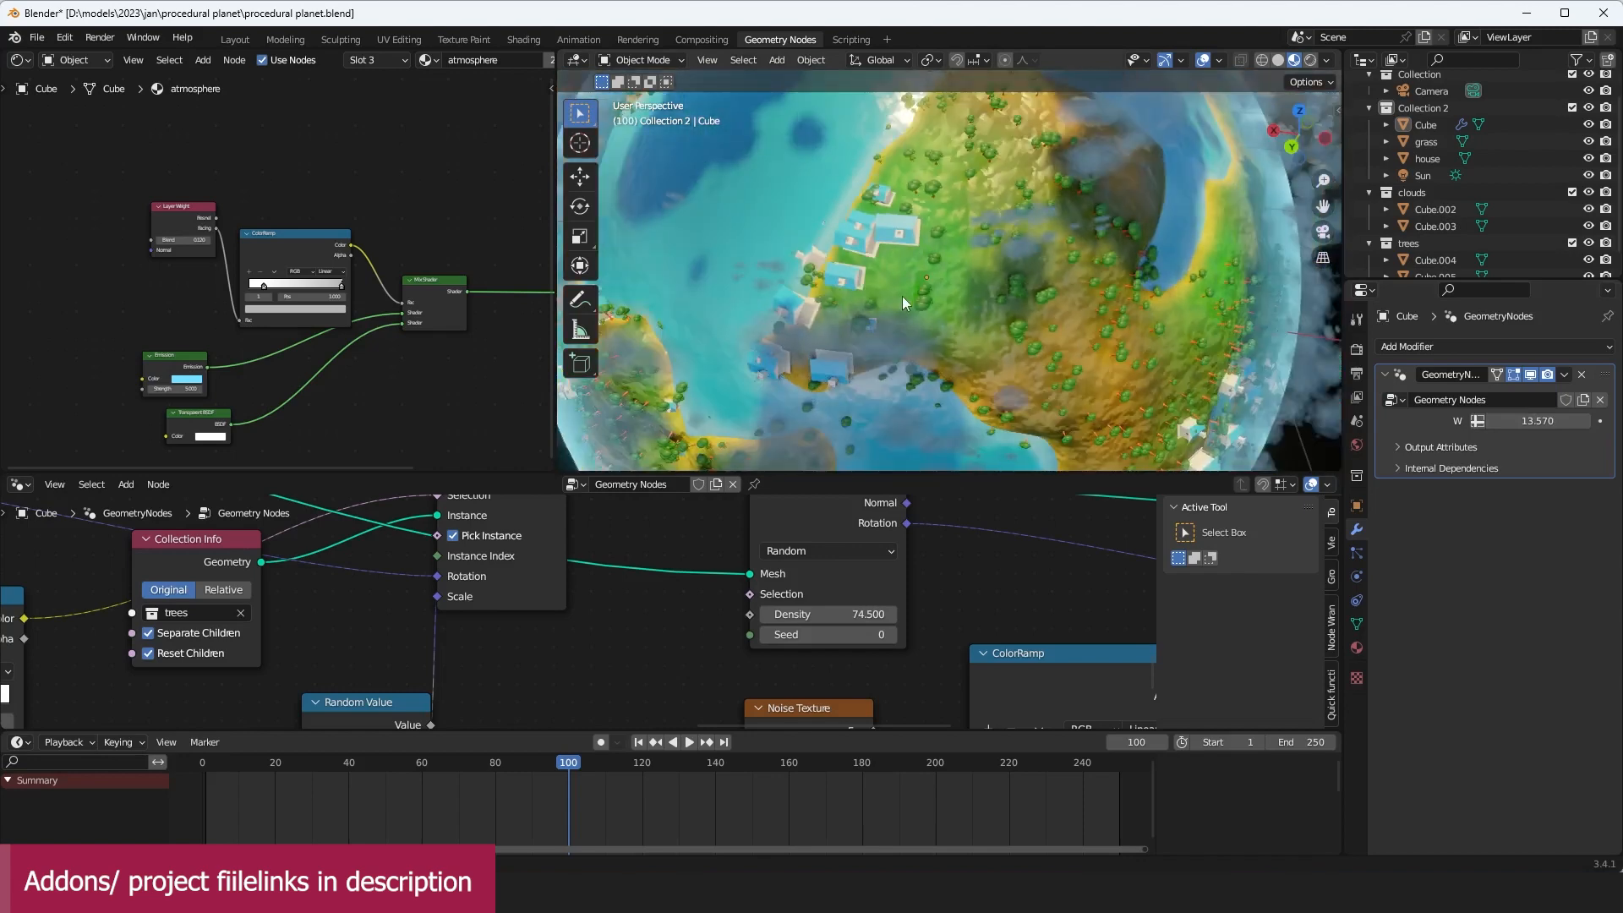
scroll(901, 296, up, 1)
scroll(1089, 280, down, 3)
middle_drag(1089, 281, 1036, 205)
scroll(1036, 205, down, 3)
scroll(1036, 206, up, 3)
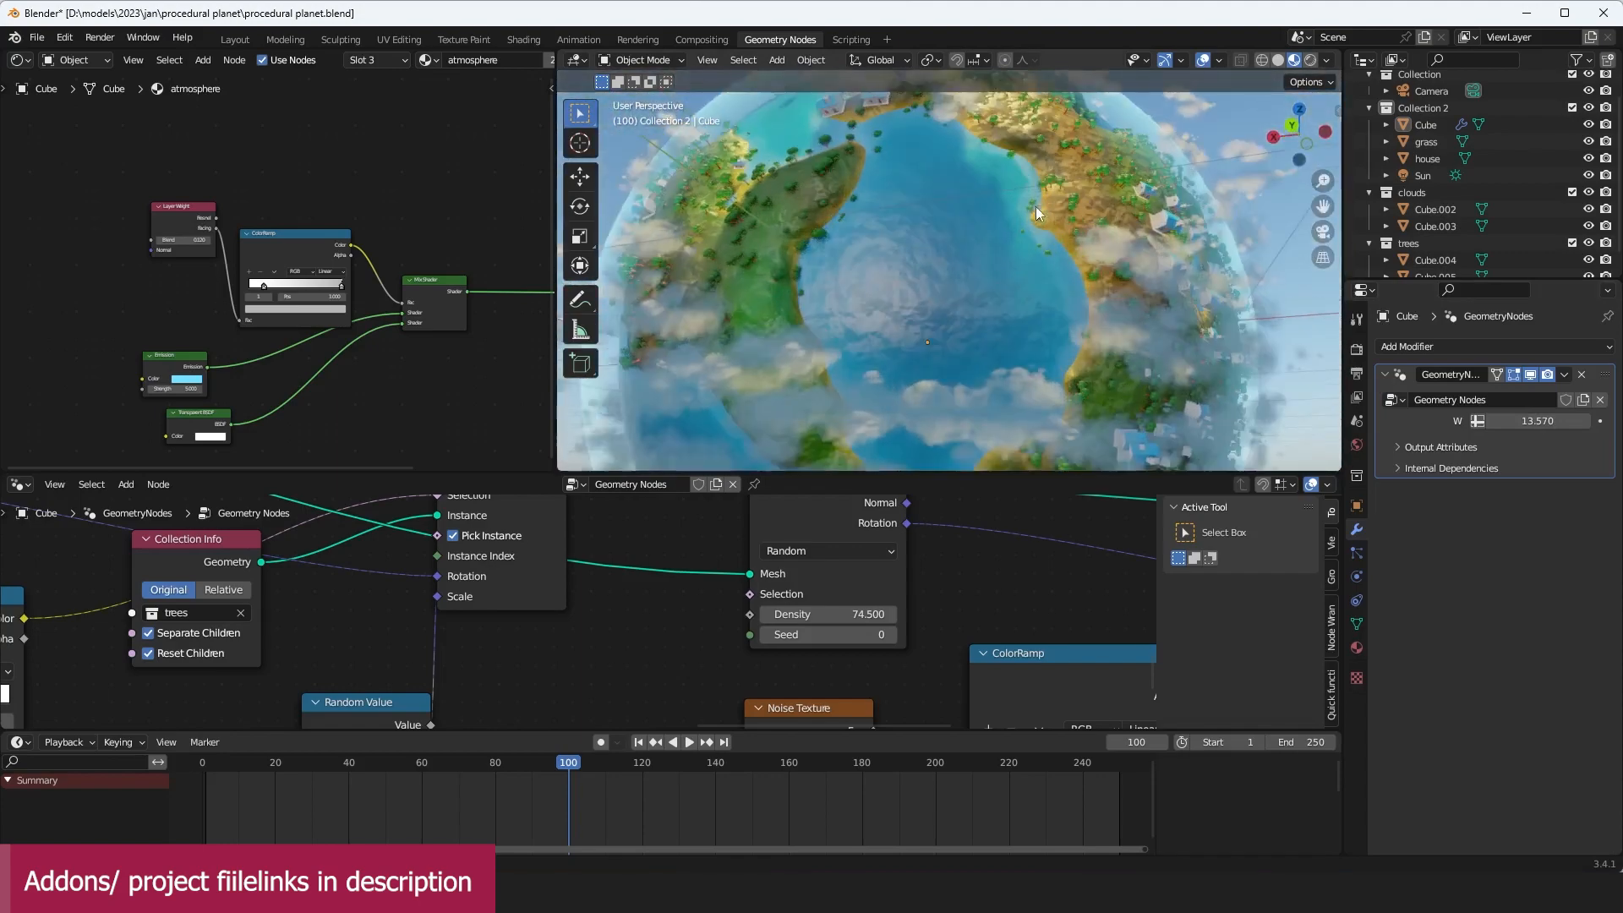
scroll(967, 228, up, 3)
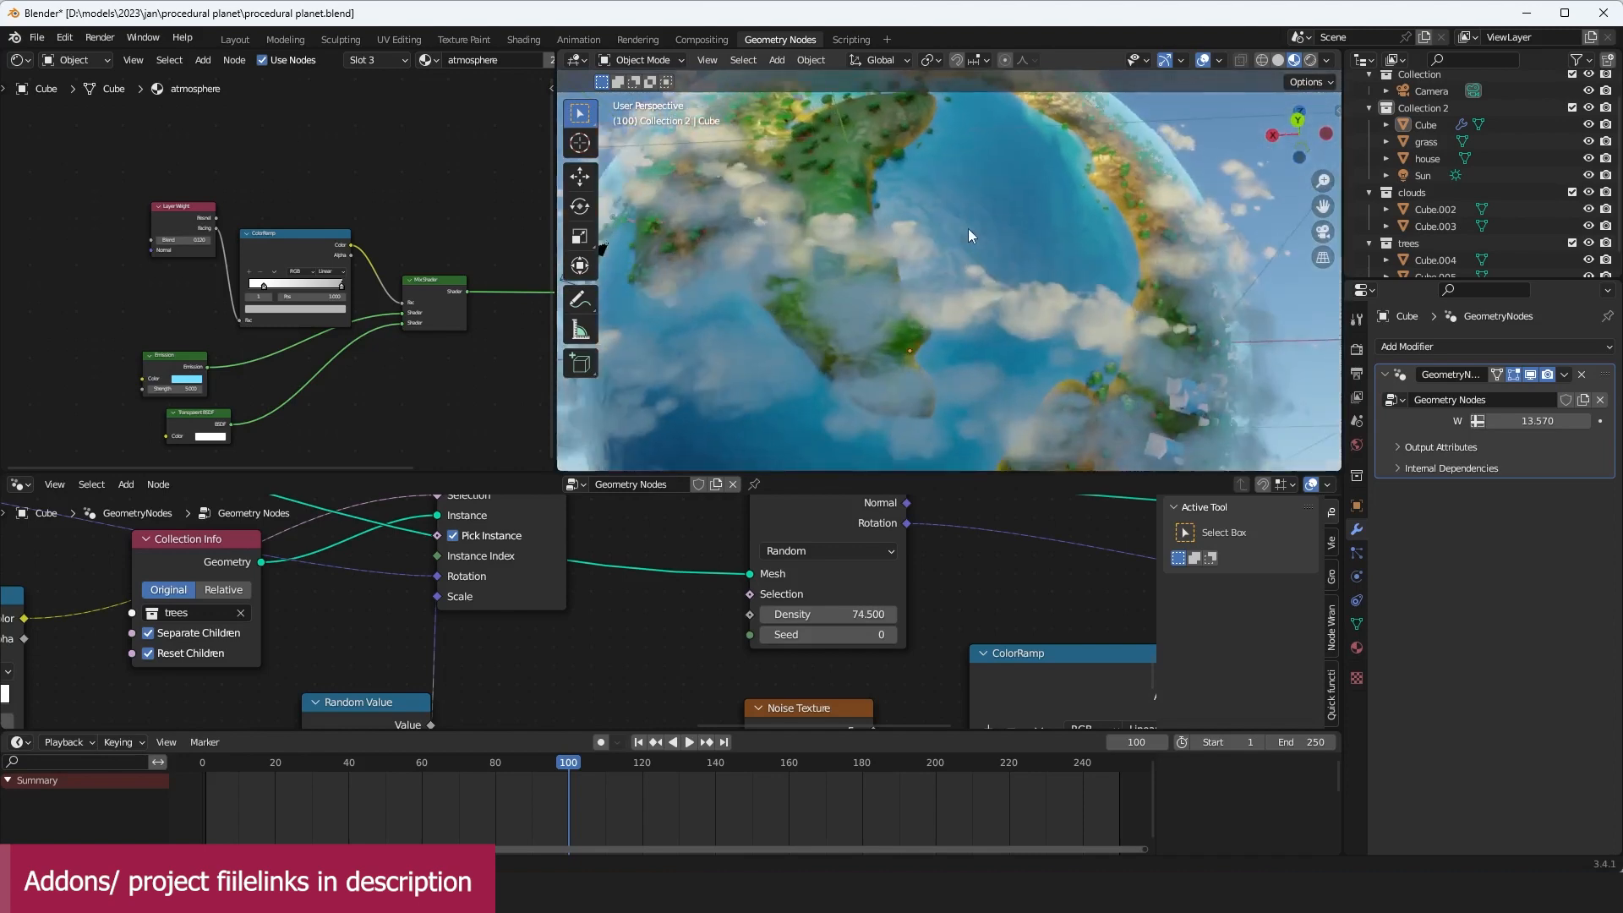
scroll(972, 231, down, 5)
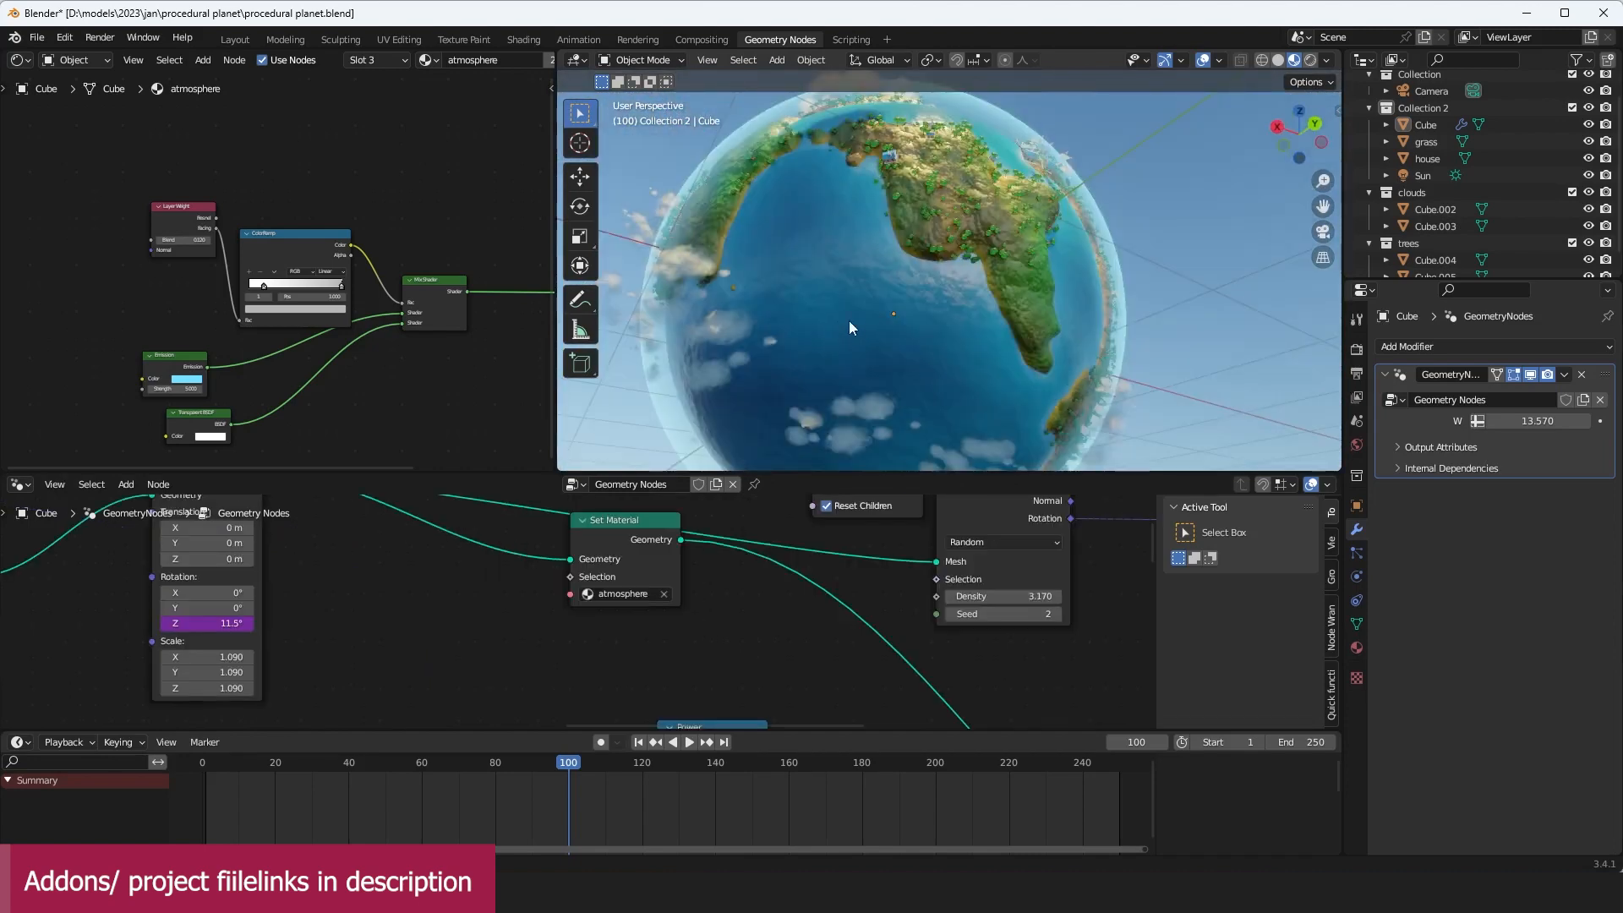
mouse_move(870, 328)
middle_down()
mouse_move(864, 345)
mouse_move(941, 300)
mouse_move(1007, 315)
middle_up()
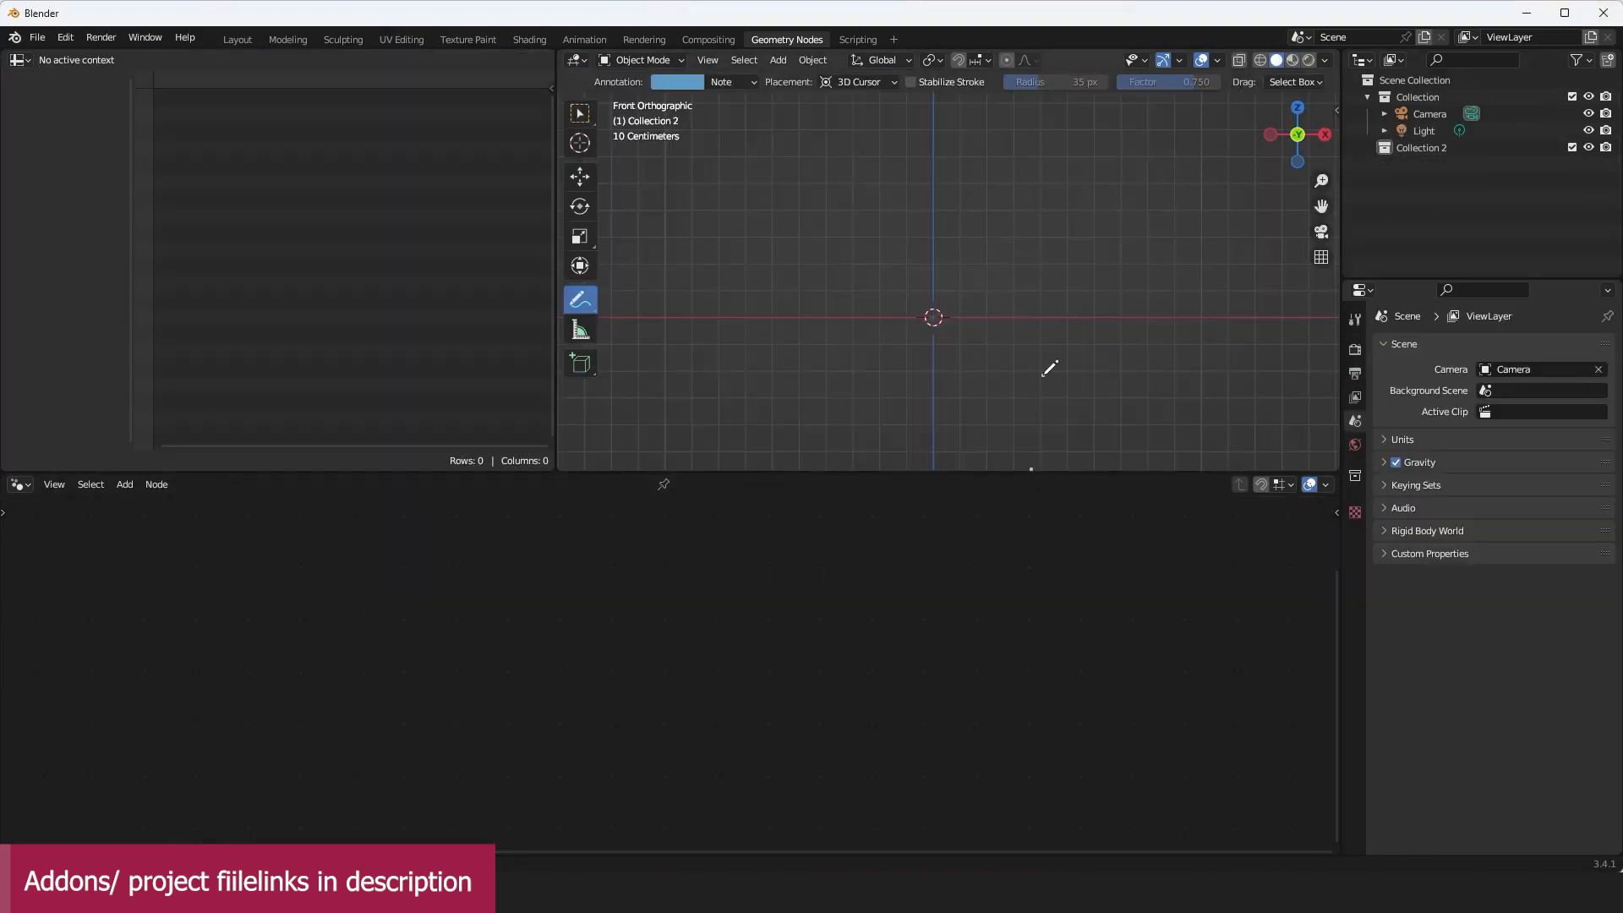
Step: Add a mesh plane at the origin of the empty scene
middle_drag(1049, 368, 947, 295)
key(shift+a)
click(985, 281)
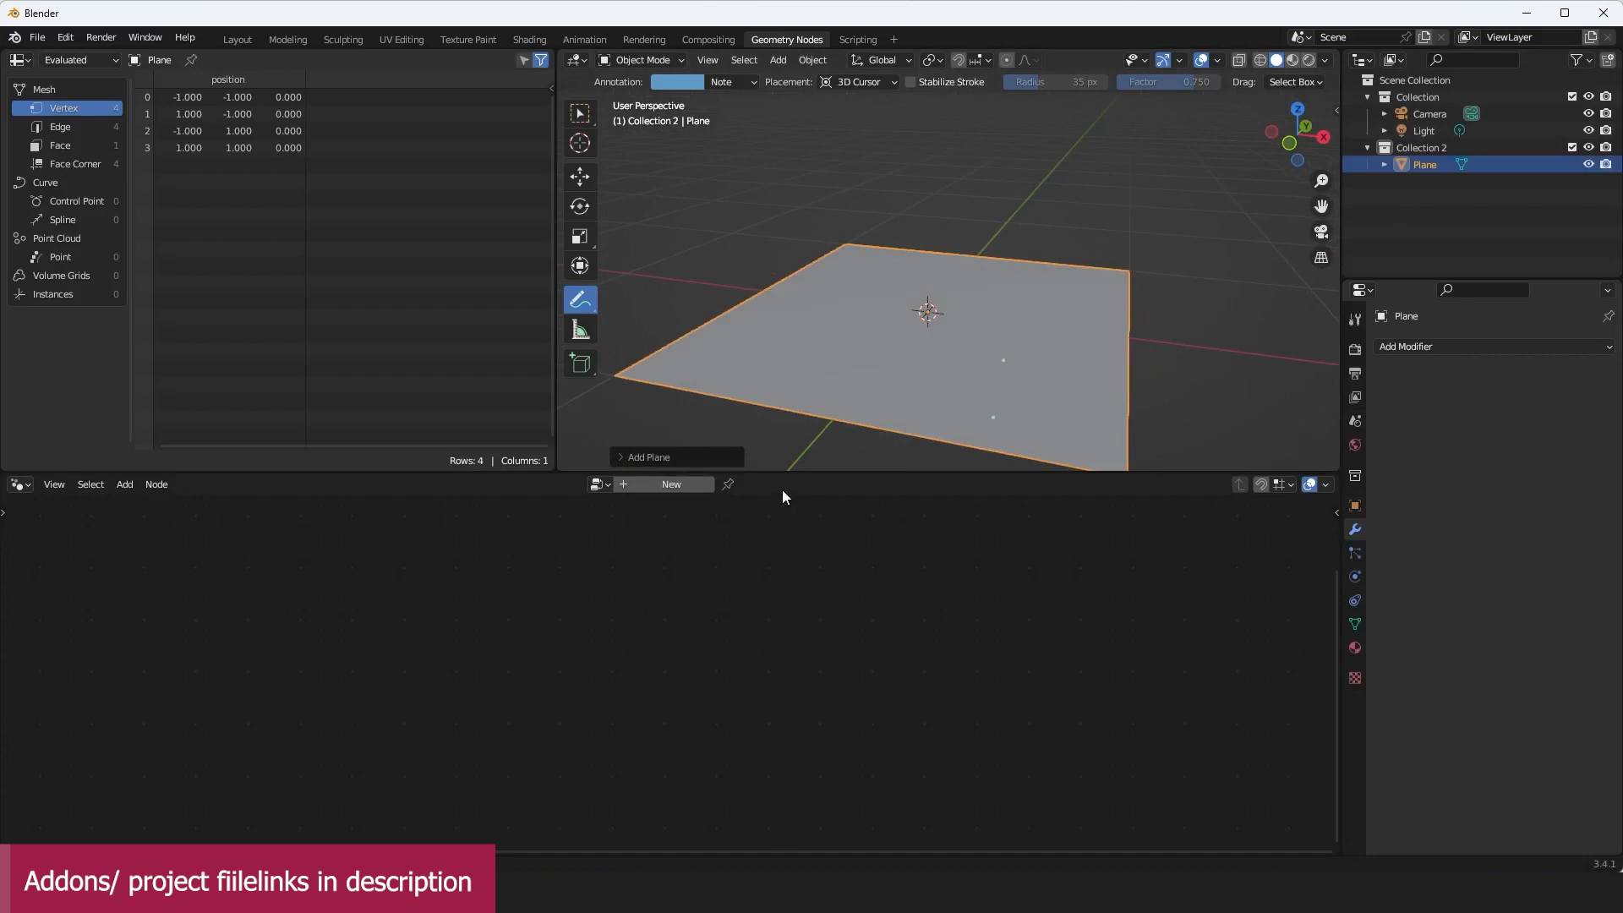
Step: Create a new geometry nodes tree on the plane and spread the Group Input and Group Output nodes apart
click(673, 484)
drag(714, 649, 321, 645)
drag(1044, 642, 1221, 643)
scroll(896, 272, down, 3)
middle_drag(895, 272, 946, 286)
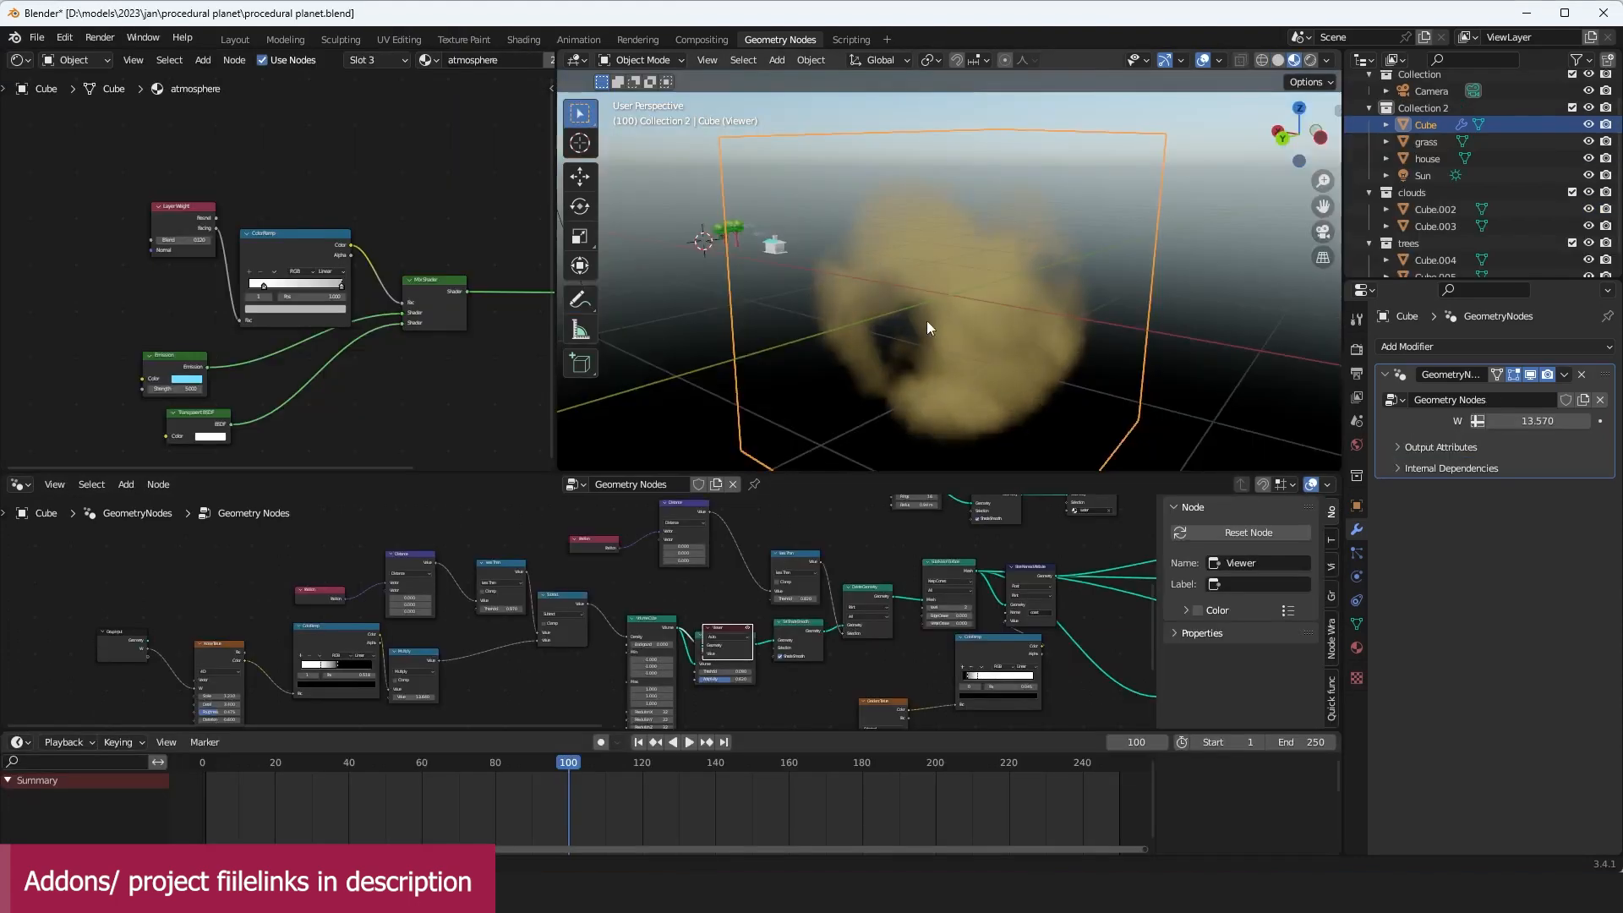
Step: In the finished planet file, preview the output of the node just before the Group Output
middle_drag(875, 382, 900, 356)
scroll(1041, 701, down, 6)
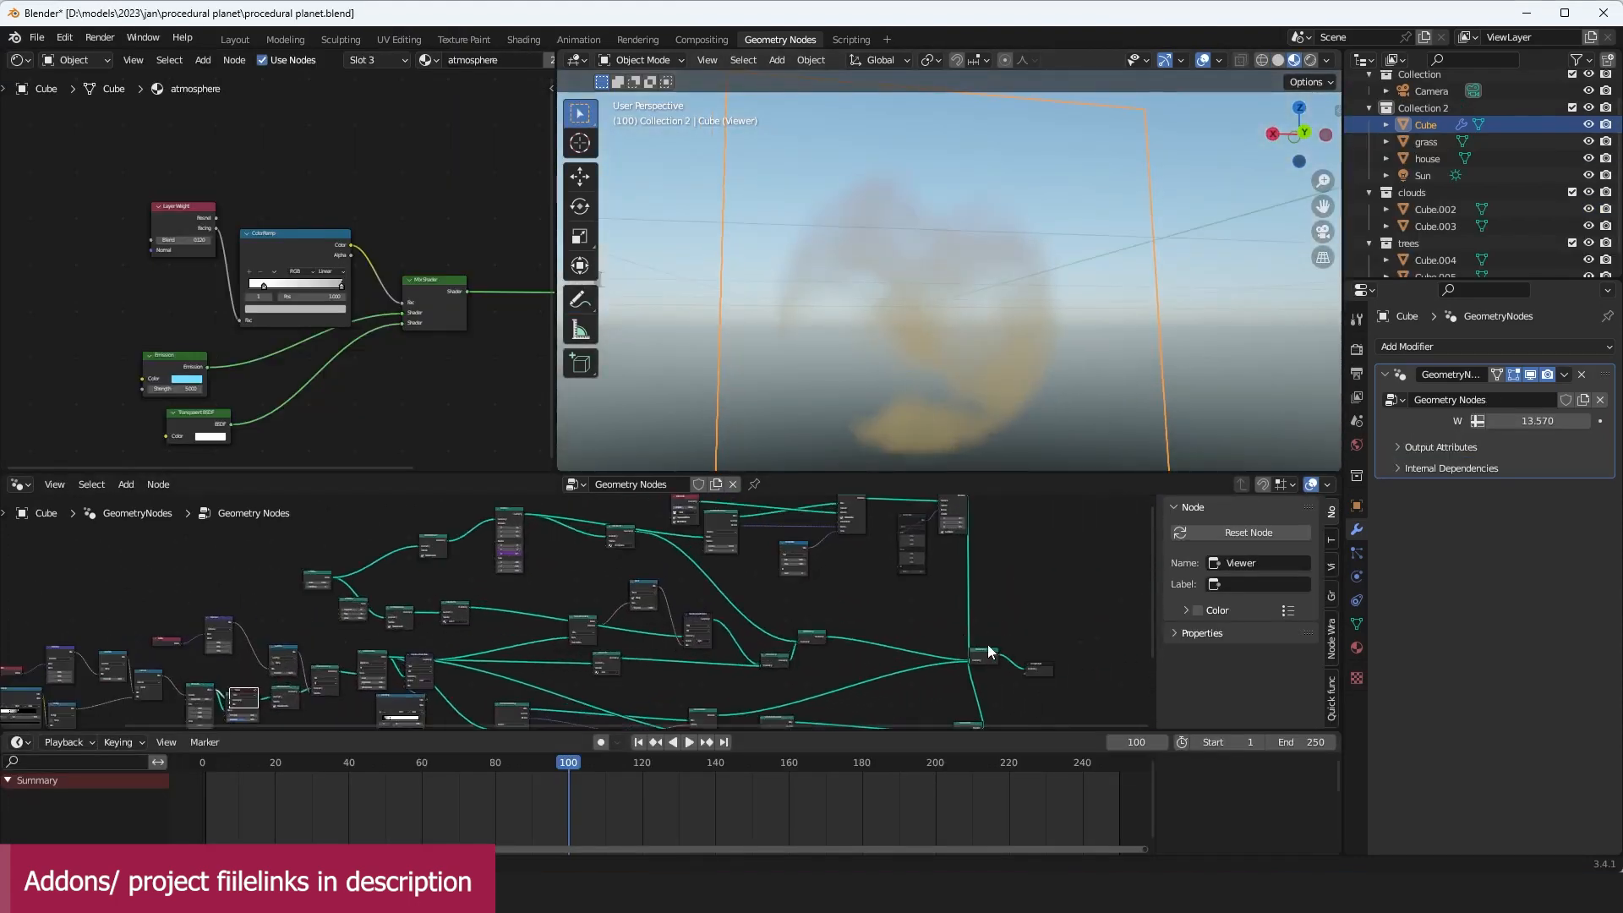
ctrl+shift+click(986, 658)
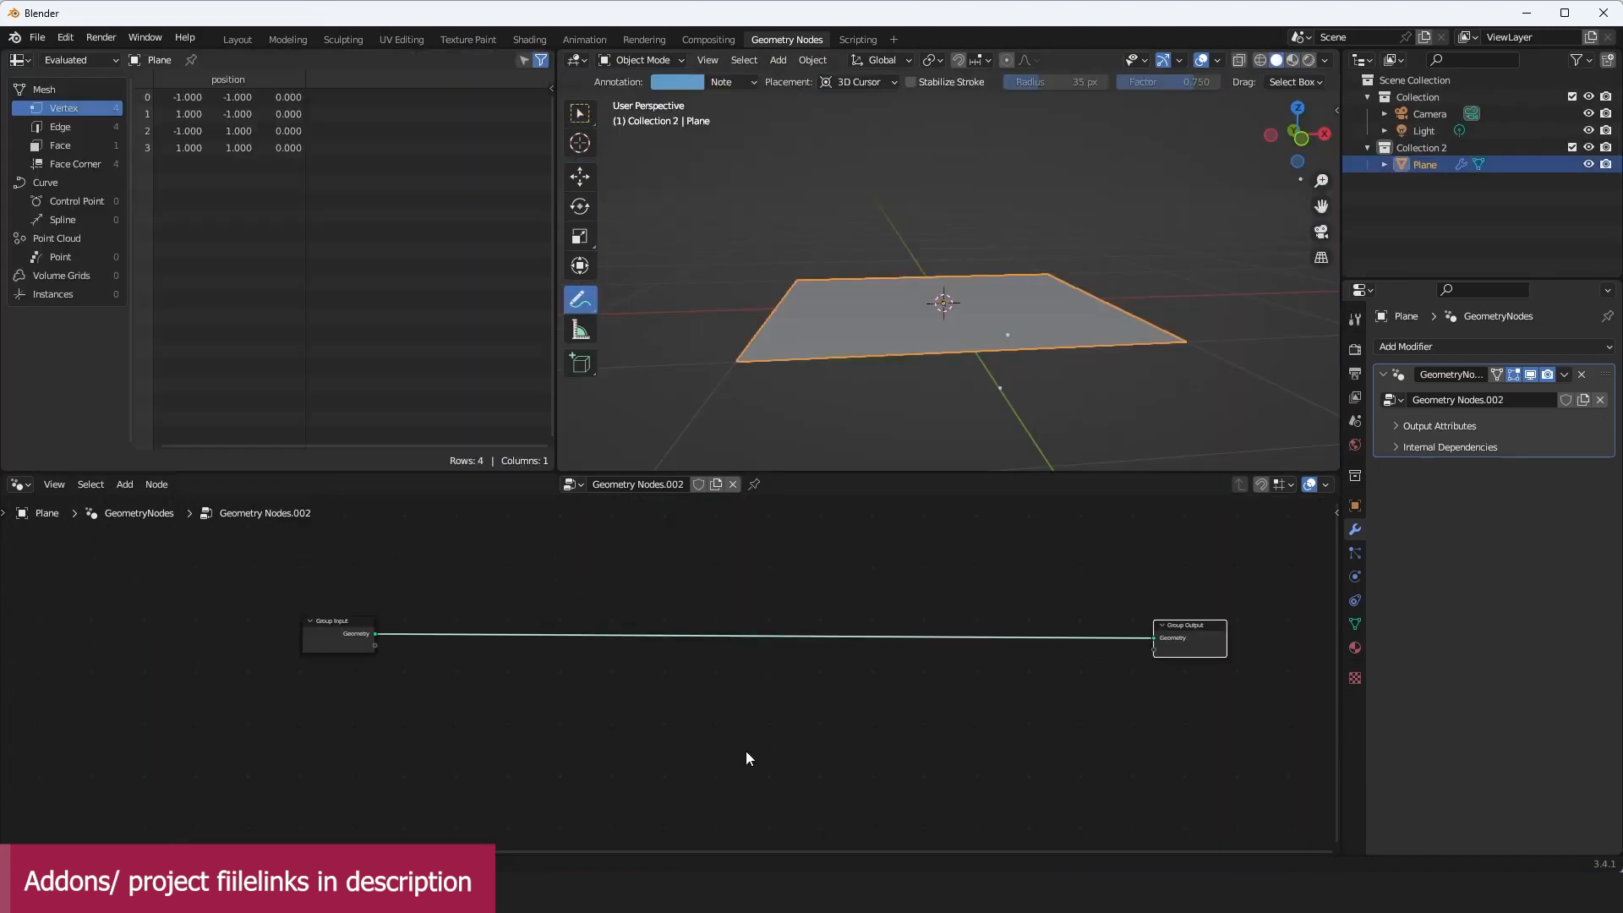
Step: Back in the new scene, insert a Volume Cube node on the link to the Group Output
scroll(818, 656, up, 1)
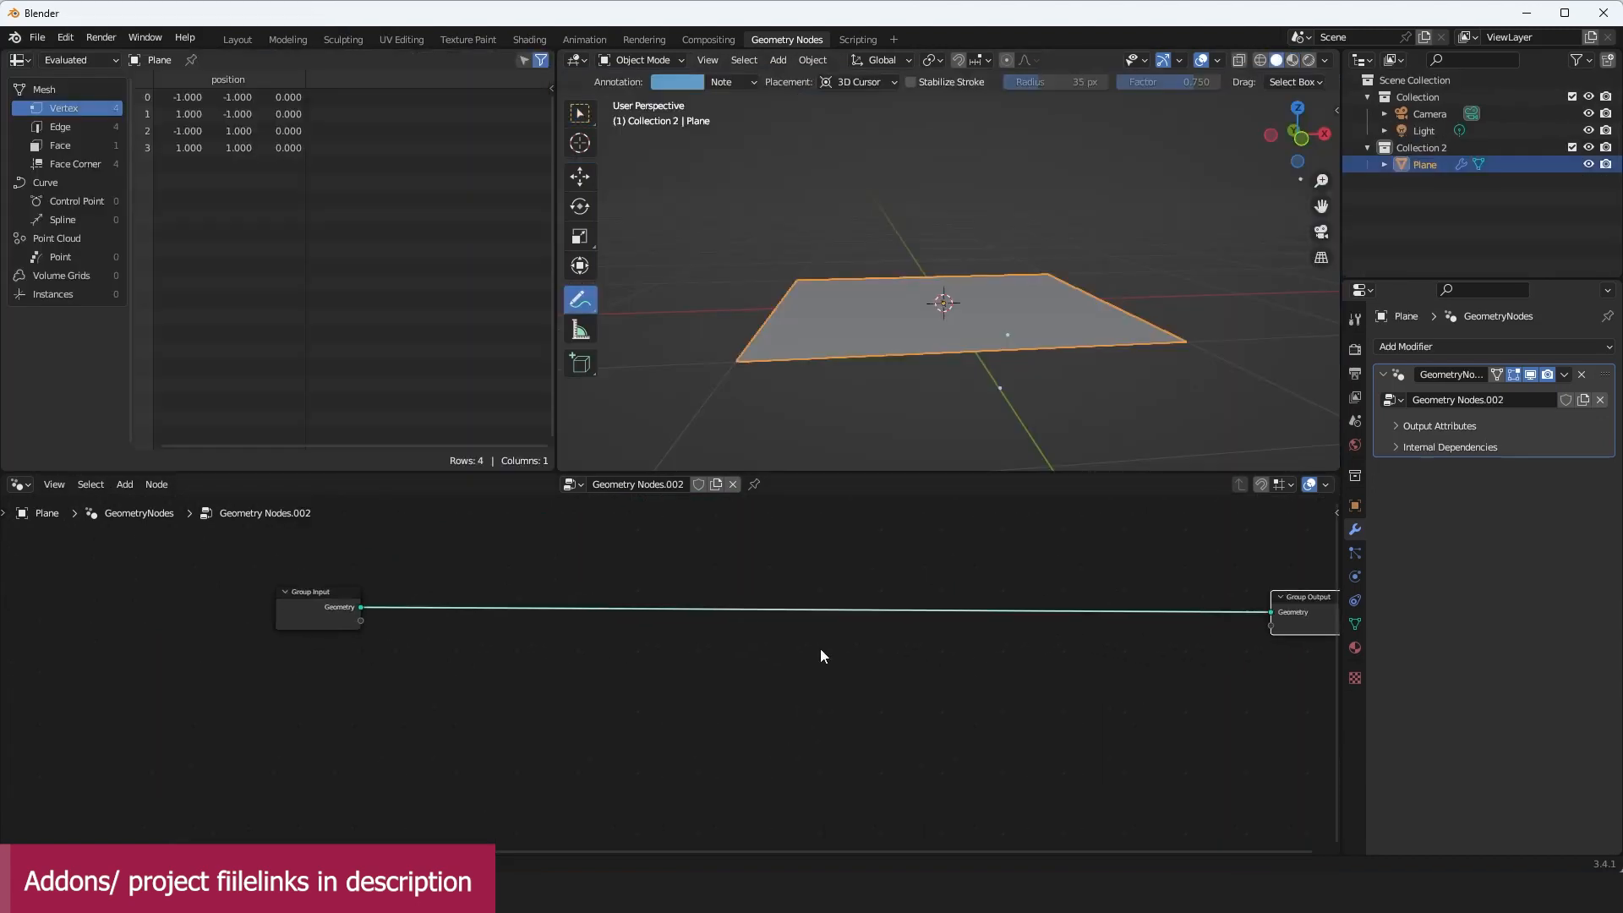
key(shift+a)
text(volume)
key(Return)
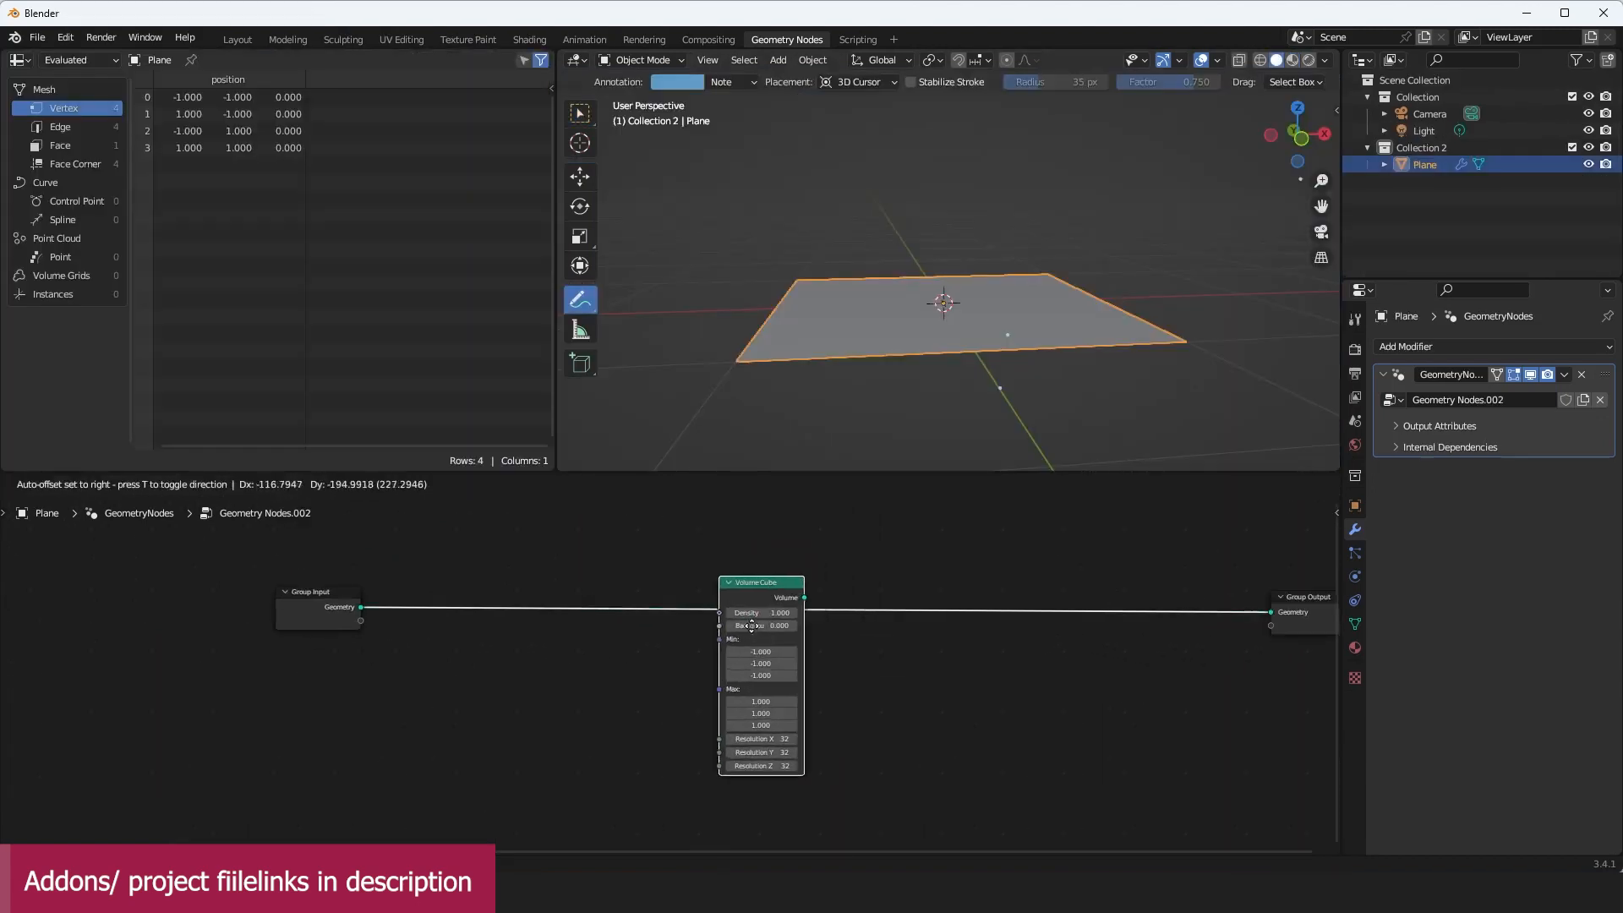
click(817, 610)
scroll(891, 580, up, 2)
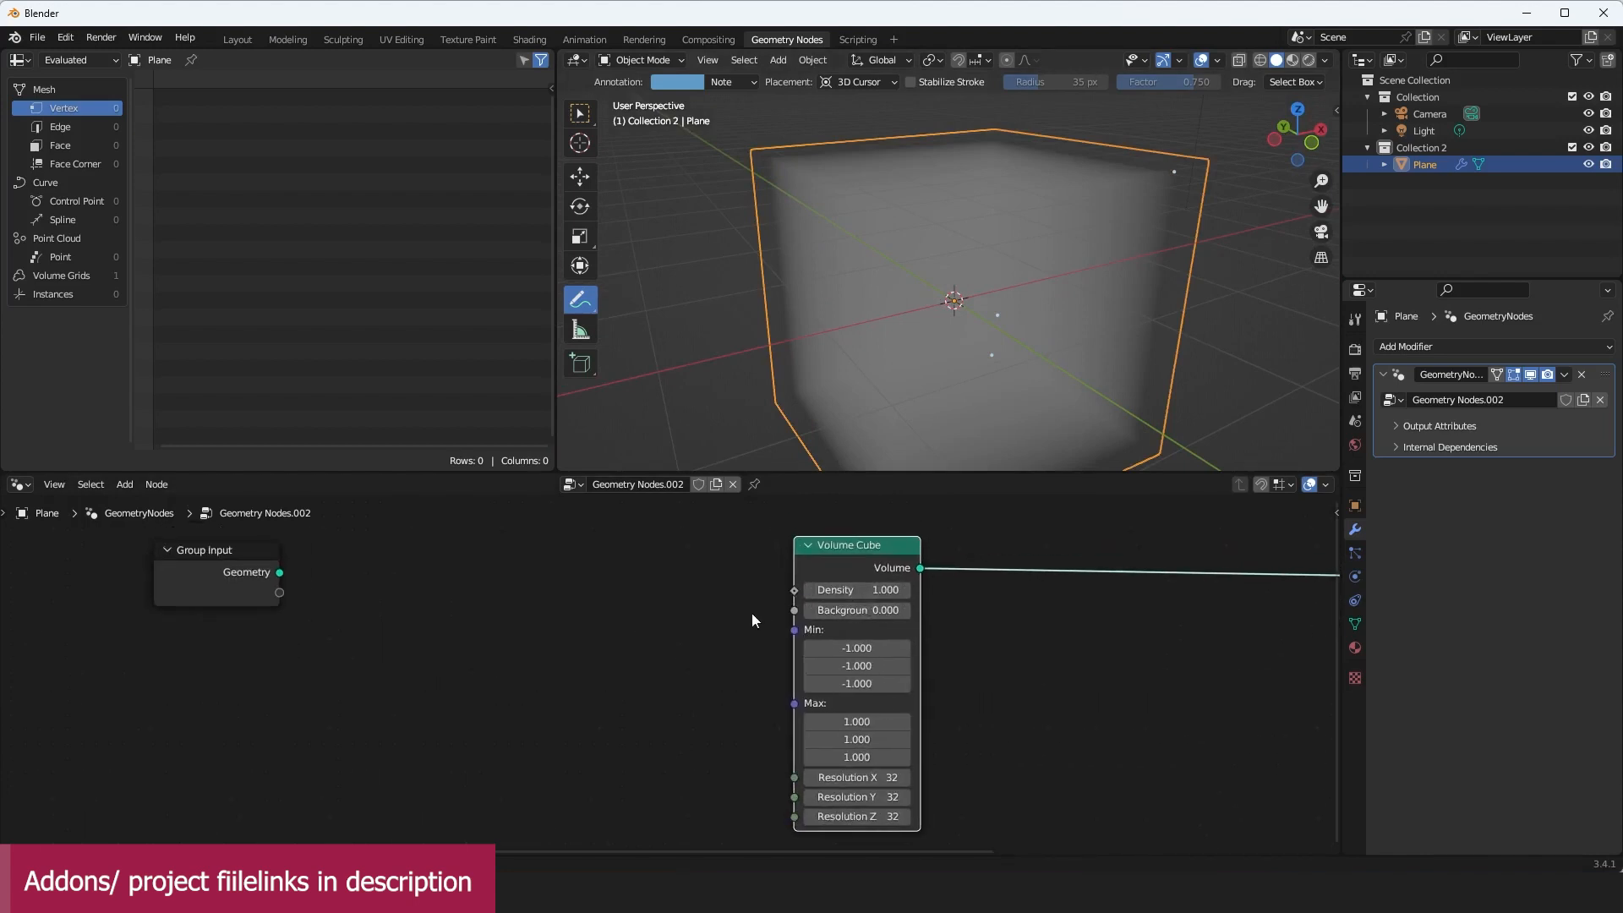
middle_drag(753, 612, 812, 601)
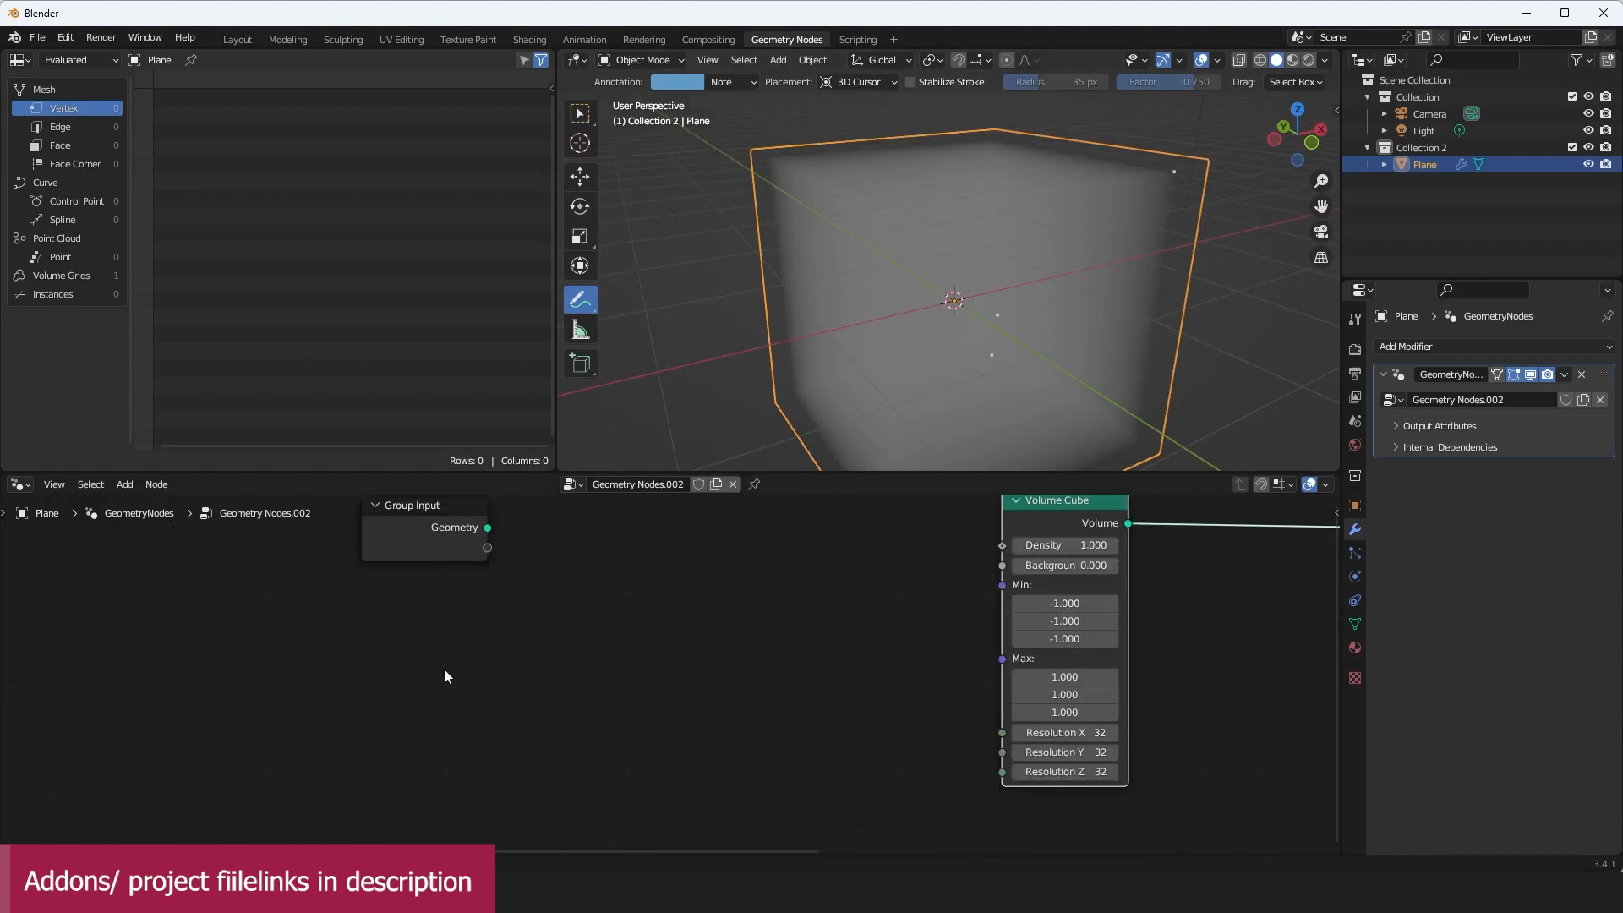
Step: Add a Noise Texture node and connect its Fac output to the Volume Cube's Density
key(shift+a)
click(520, 491)
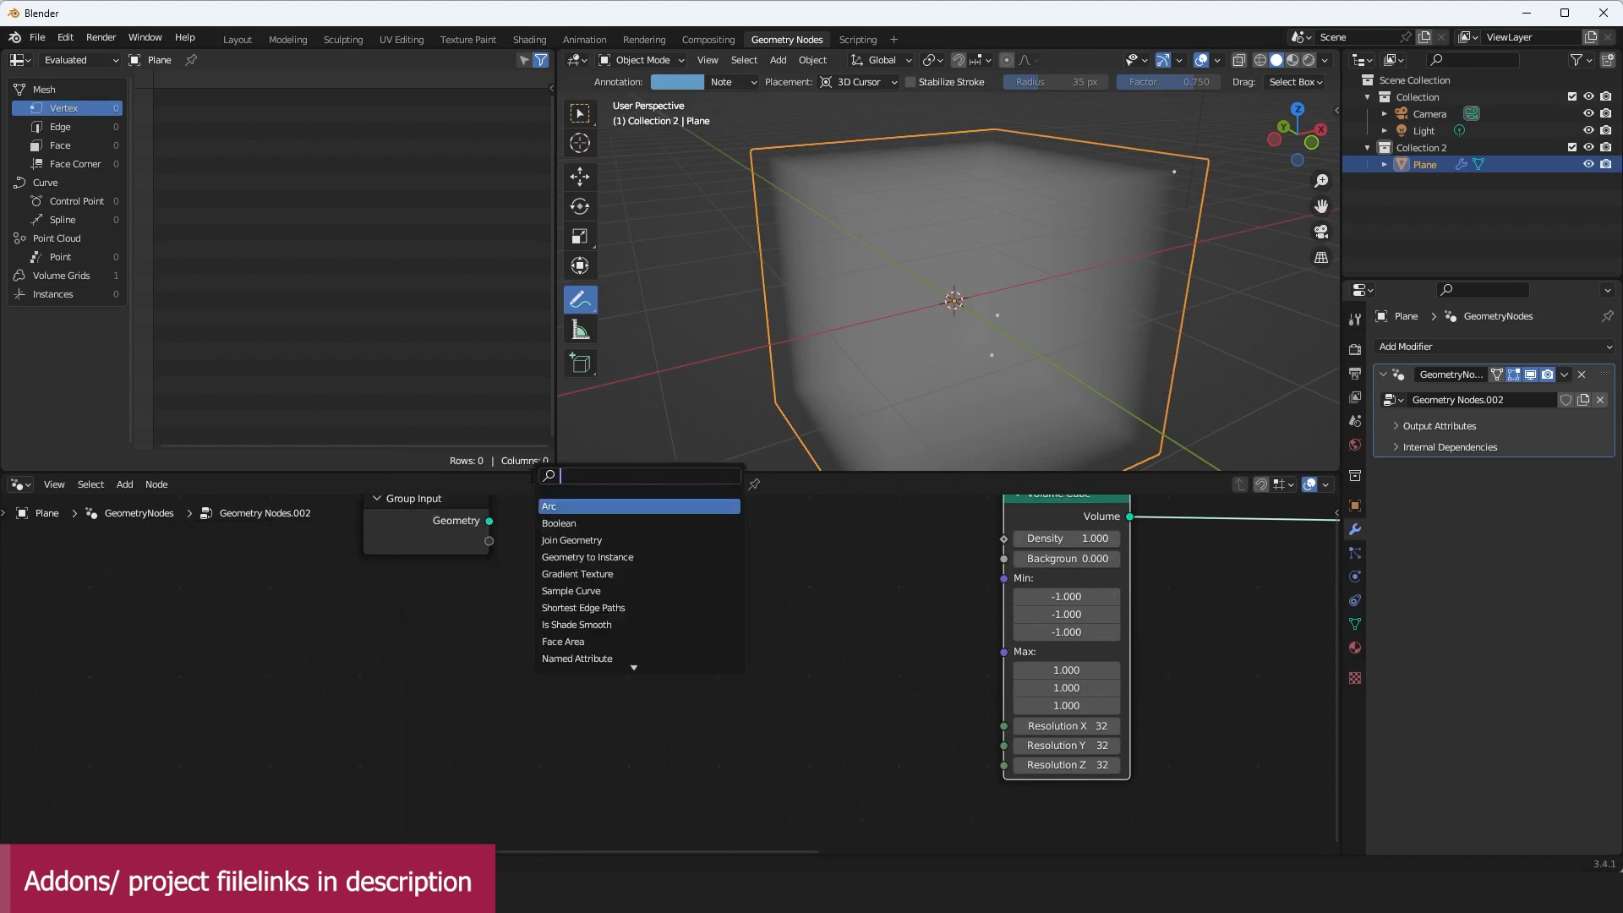
text(n)
drag(603, 700, 1015, 538)
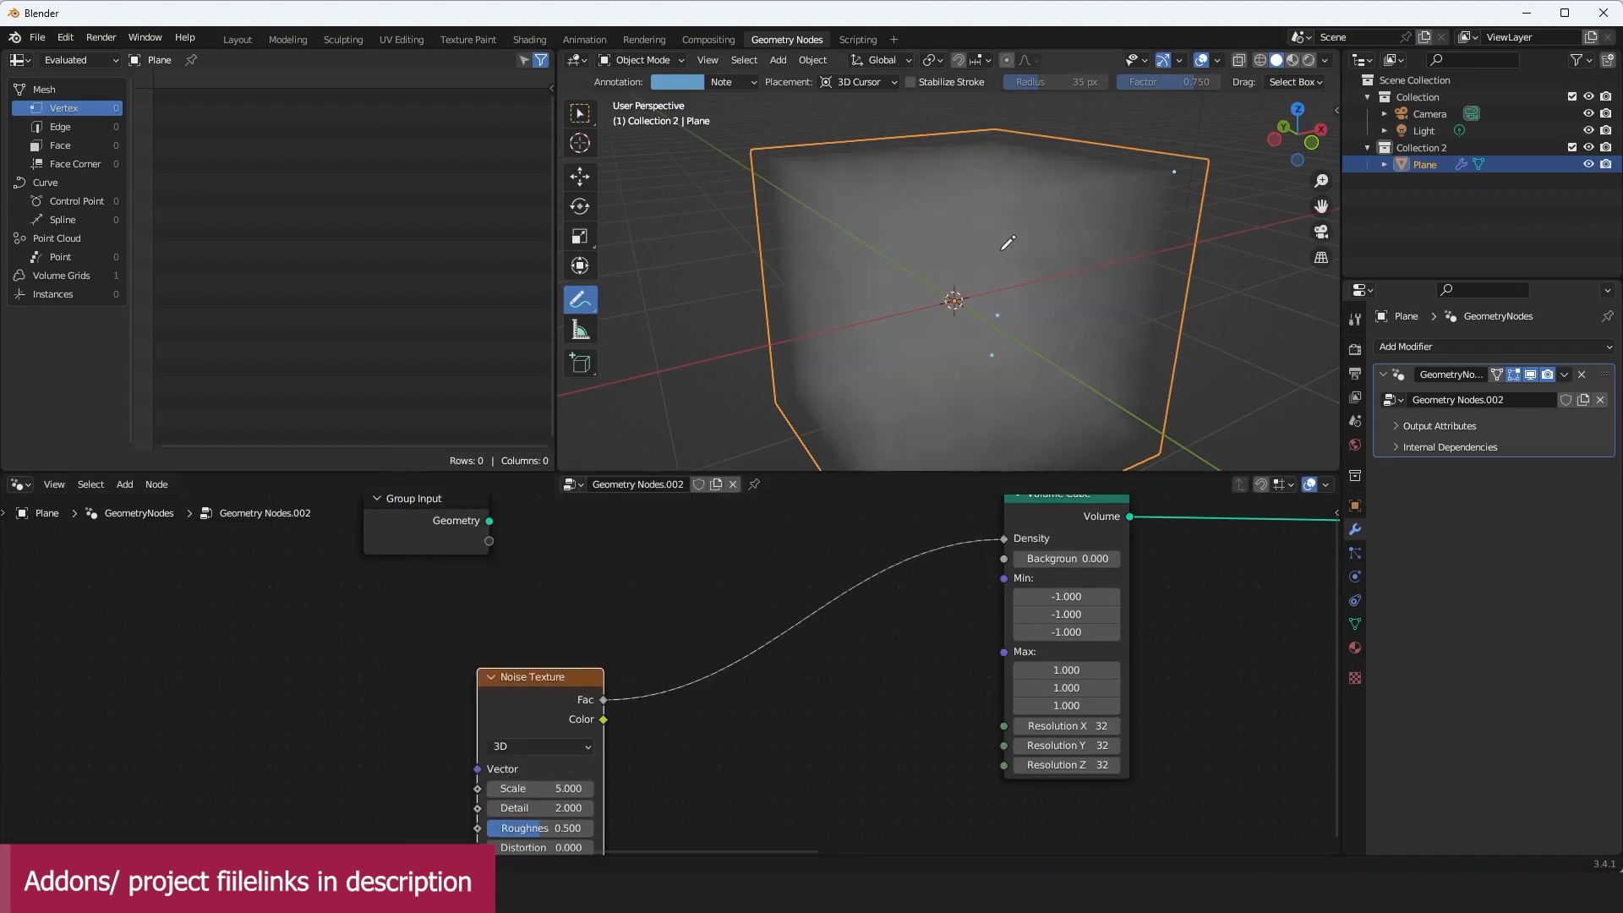
middle_drag(1007, 244, 1028, 289)
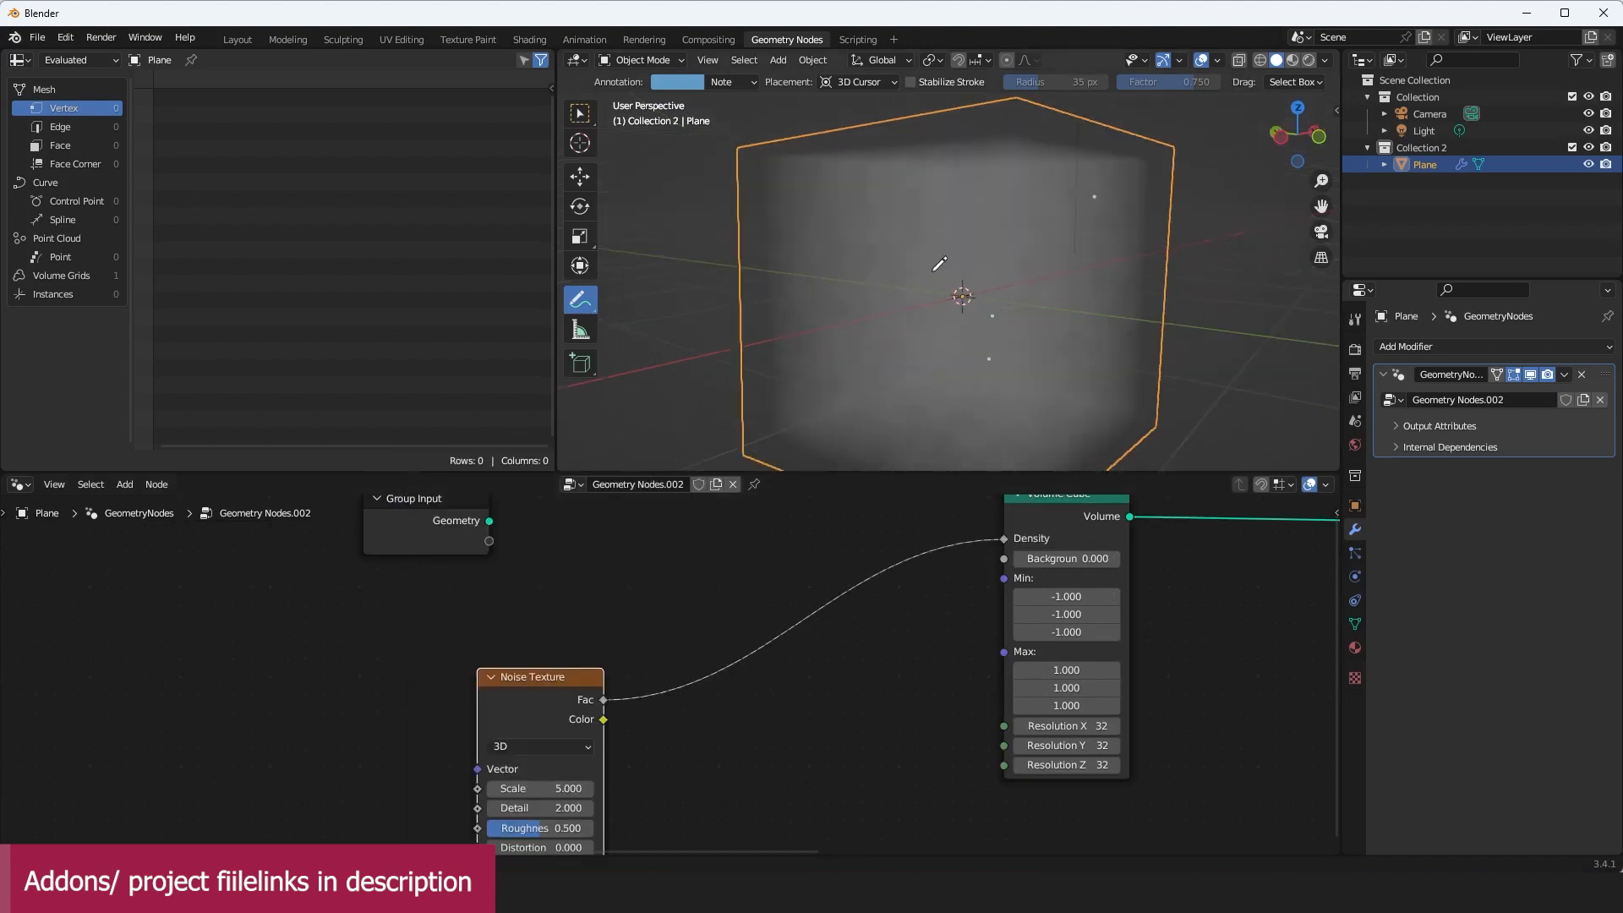
drag(536, 678, 517, 650)
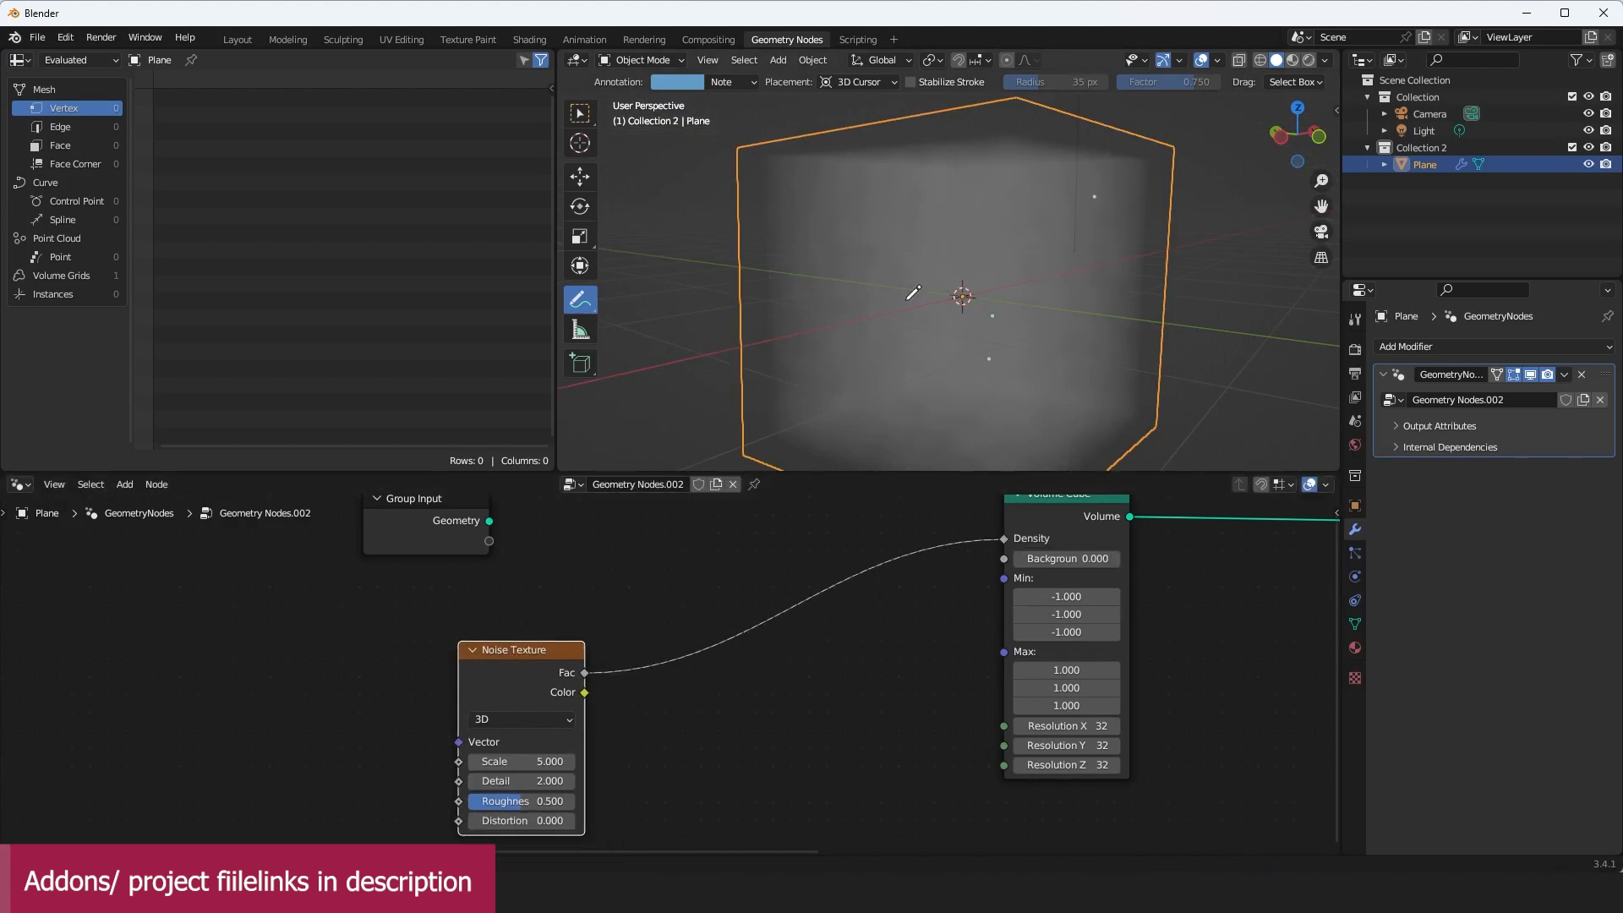
Step: Insert a Volume to Mesh node between the Volume Cube and the Group Output
scroll(1065, 596, down, 2)
key(shift+a)
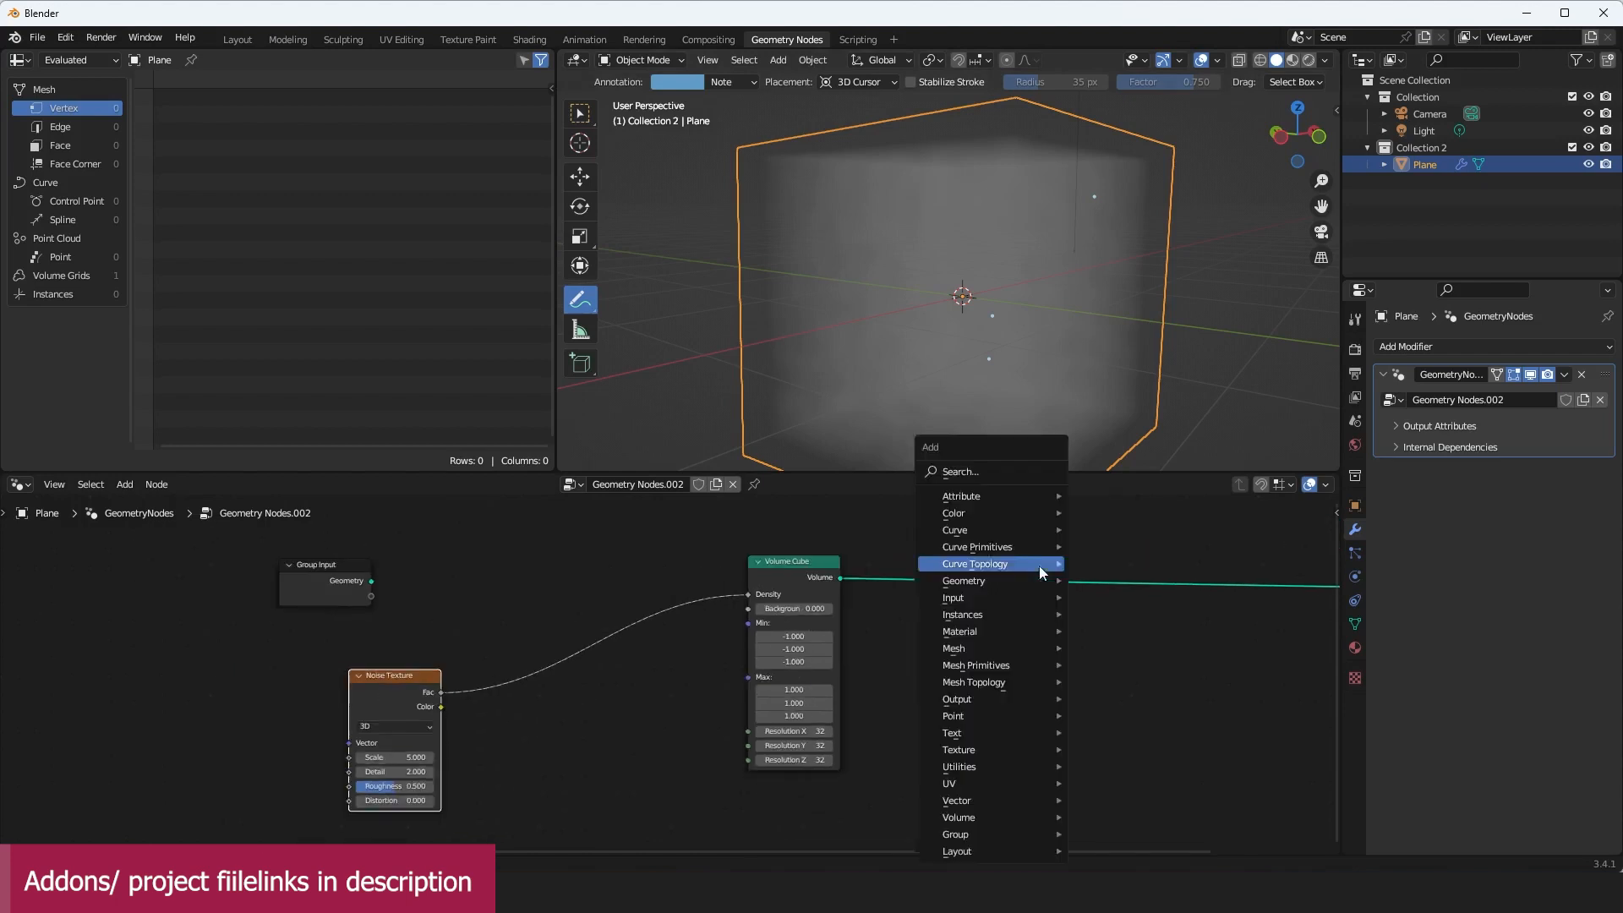
click(1027, 474)
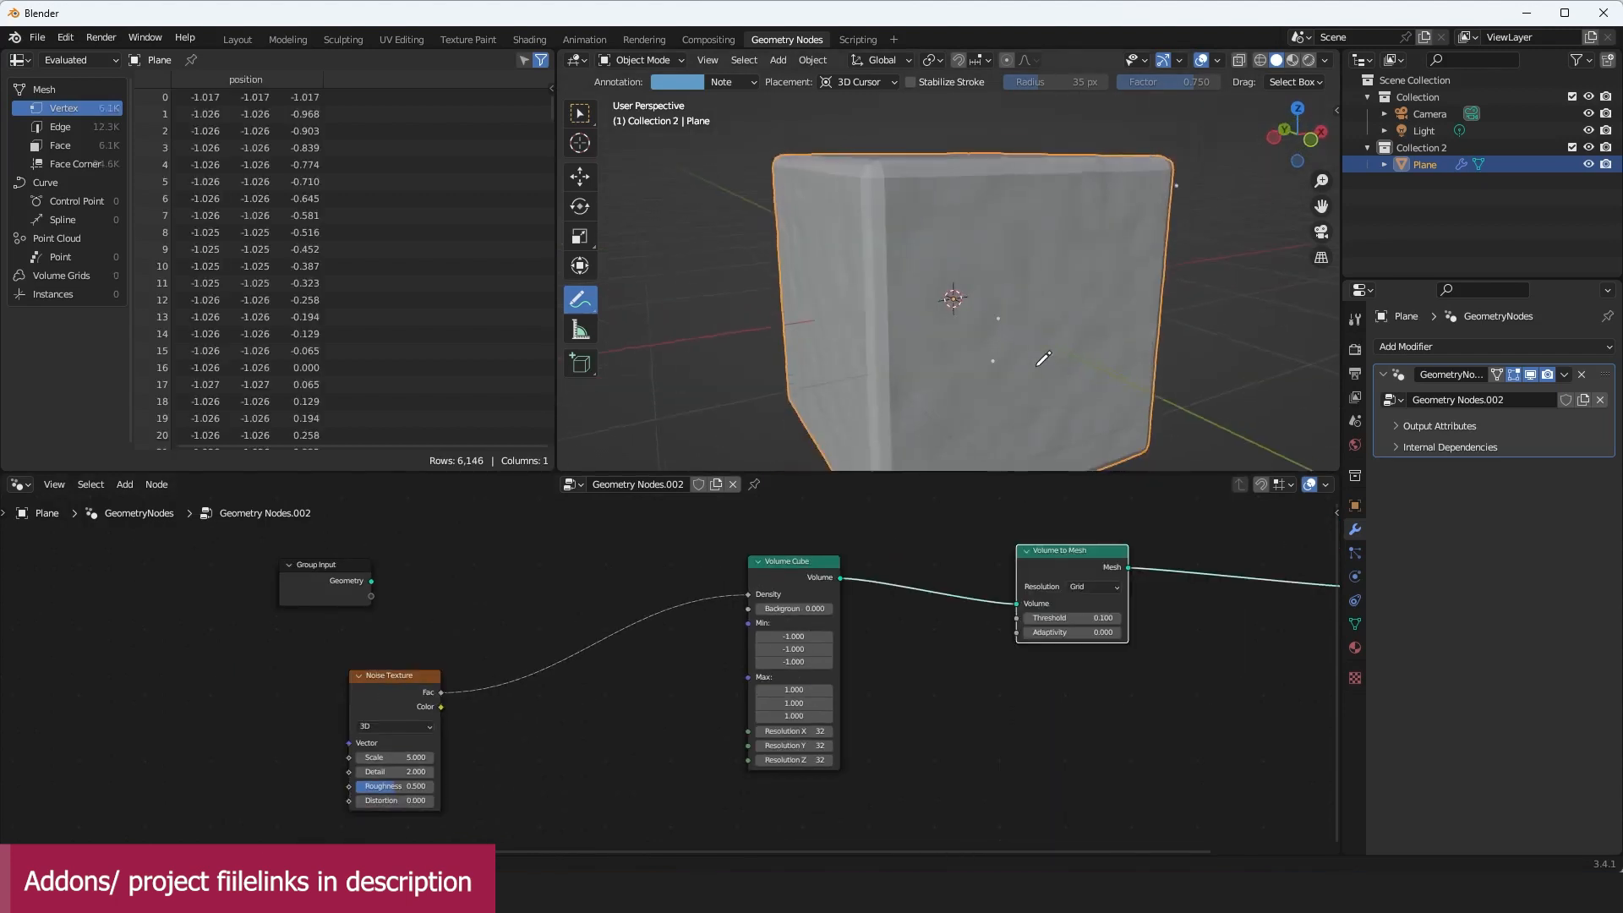
Step: Set the Noise Texture's scale to 3.000
scroll(830, 620, up, 3)
scroll(489, 704, up, 2)
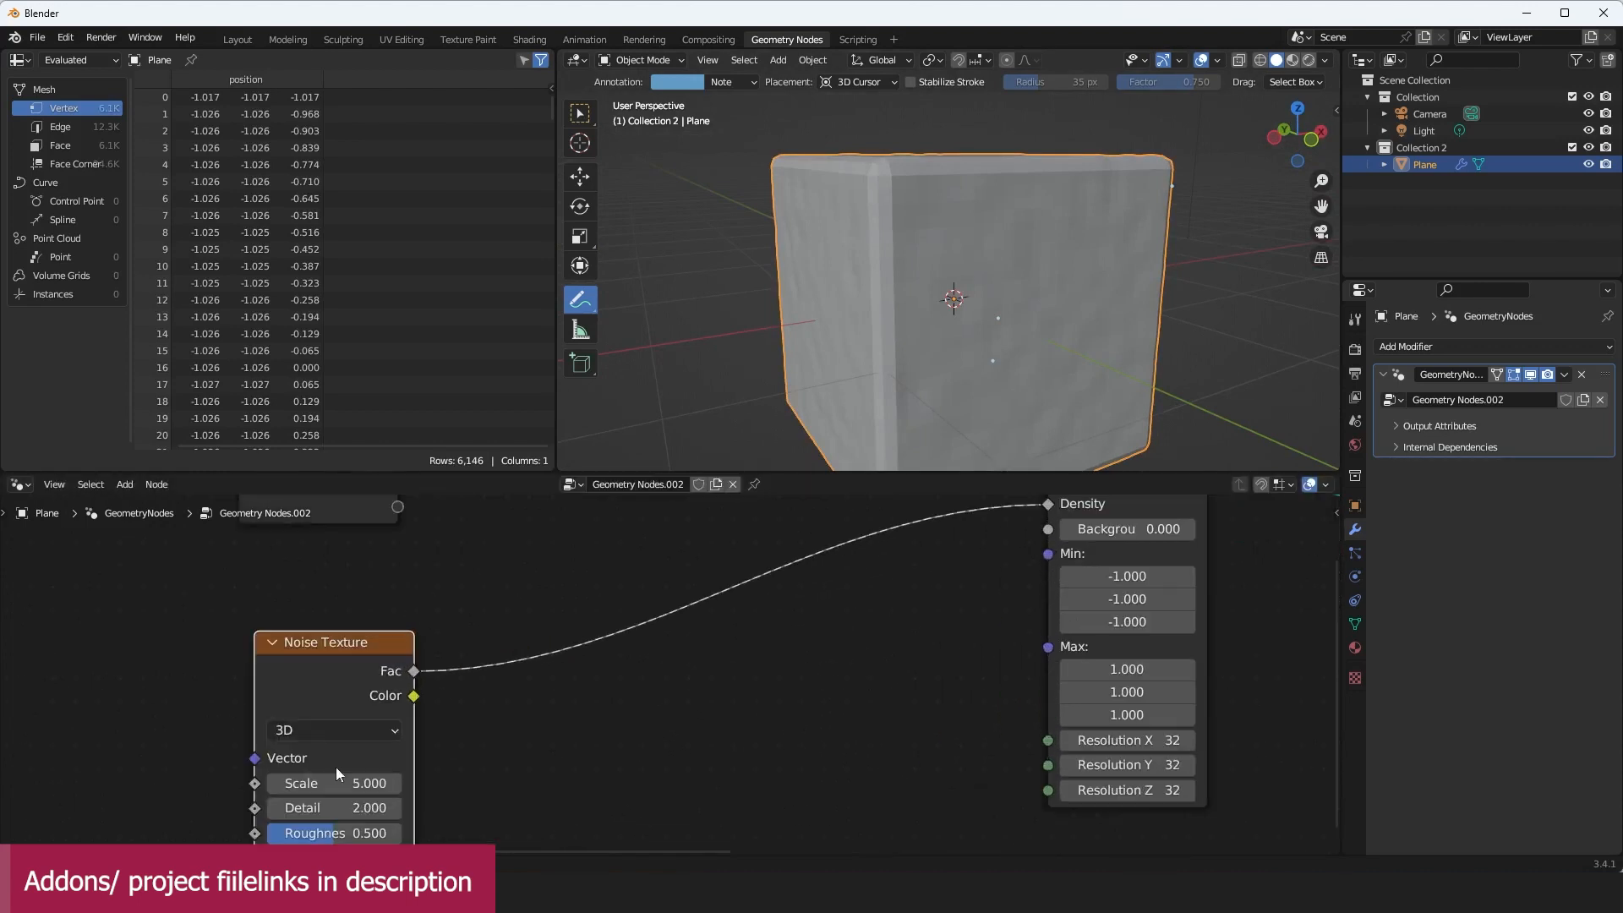
drag(336, 783, 372, 783)
Step: Insert a ColorRamp between the Noise Texture and the Volume Cube, with its black stop at 0.555
key(shift+a)
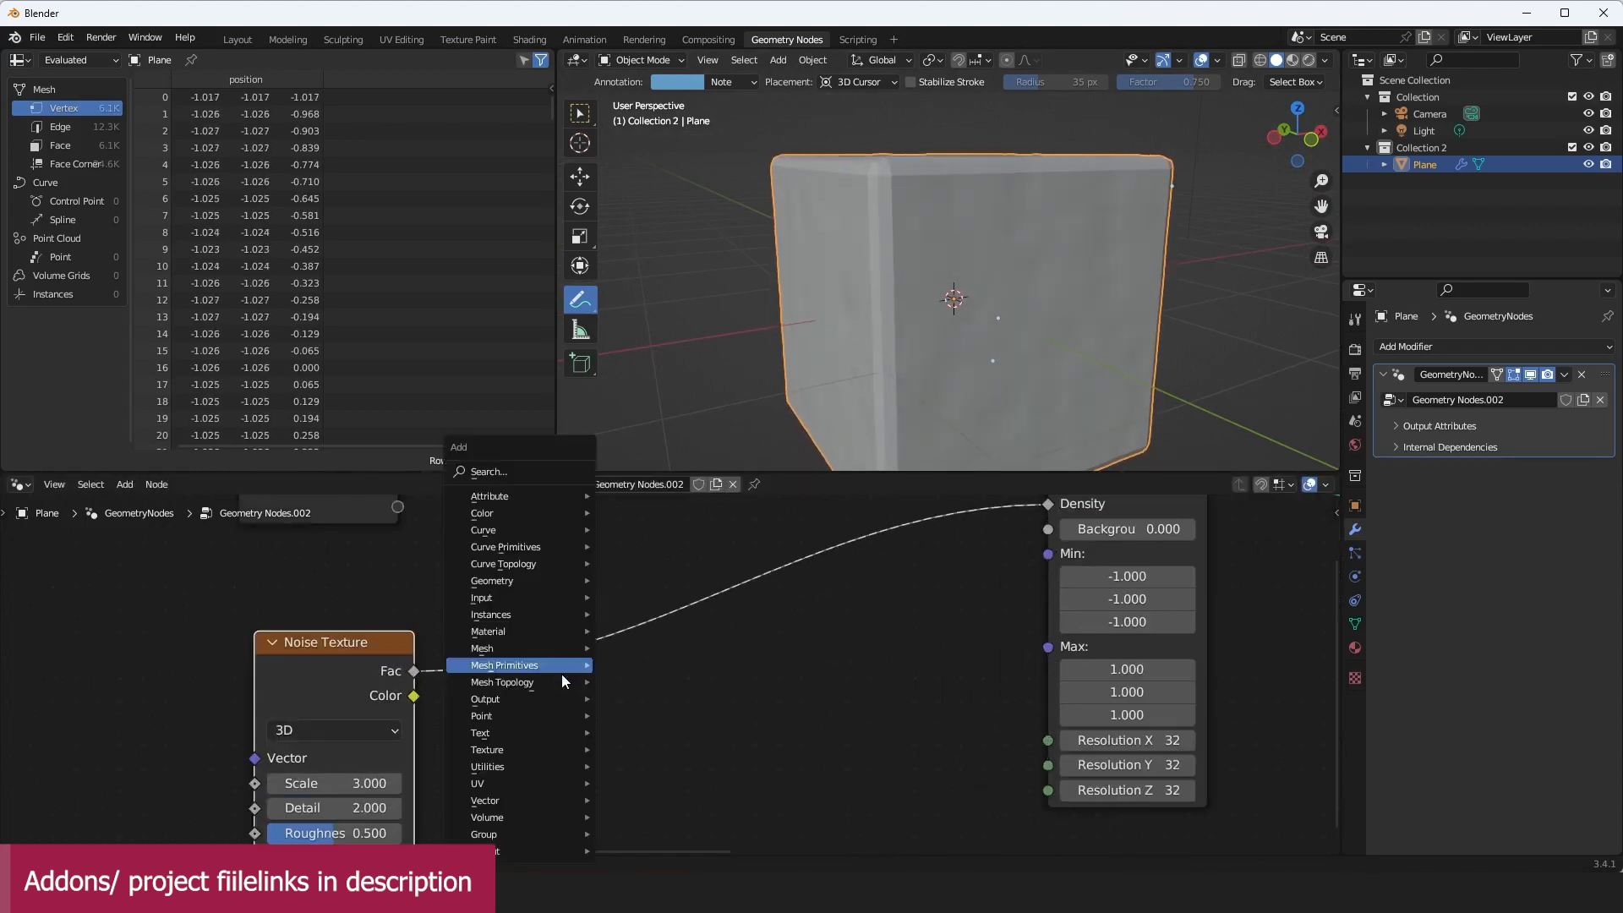
click(549, 472)
text(co)
drag(762, 628, 687, 626)
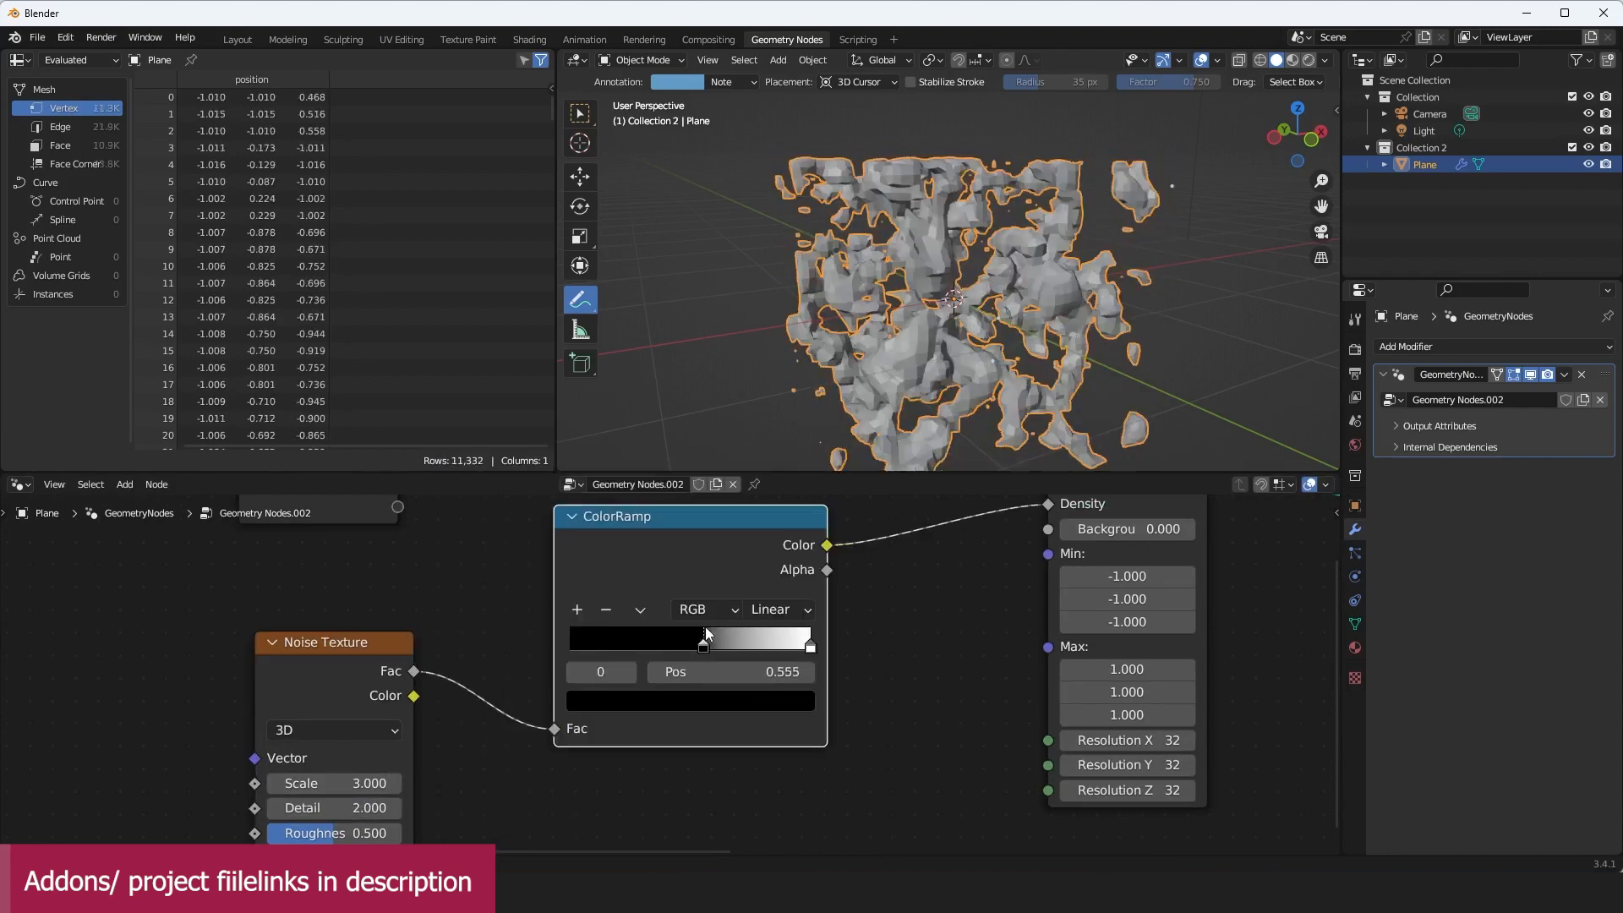
Step: Bring the Volume to Mesh node closer to the Volume Cube and set the ColorRamp's black stop to 0.518
middle_drag(912, 268, 1006, 243)
scroll(938, 364, down, 3)
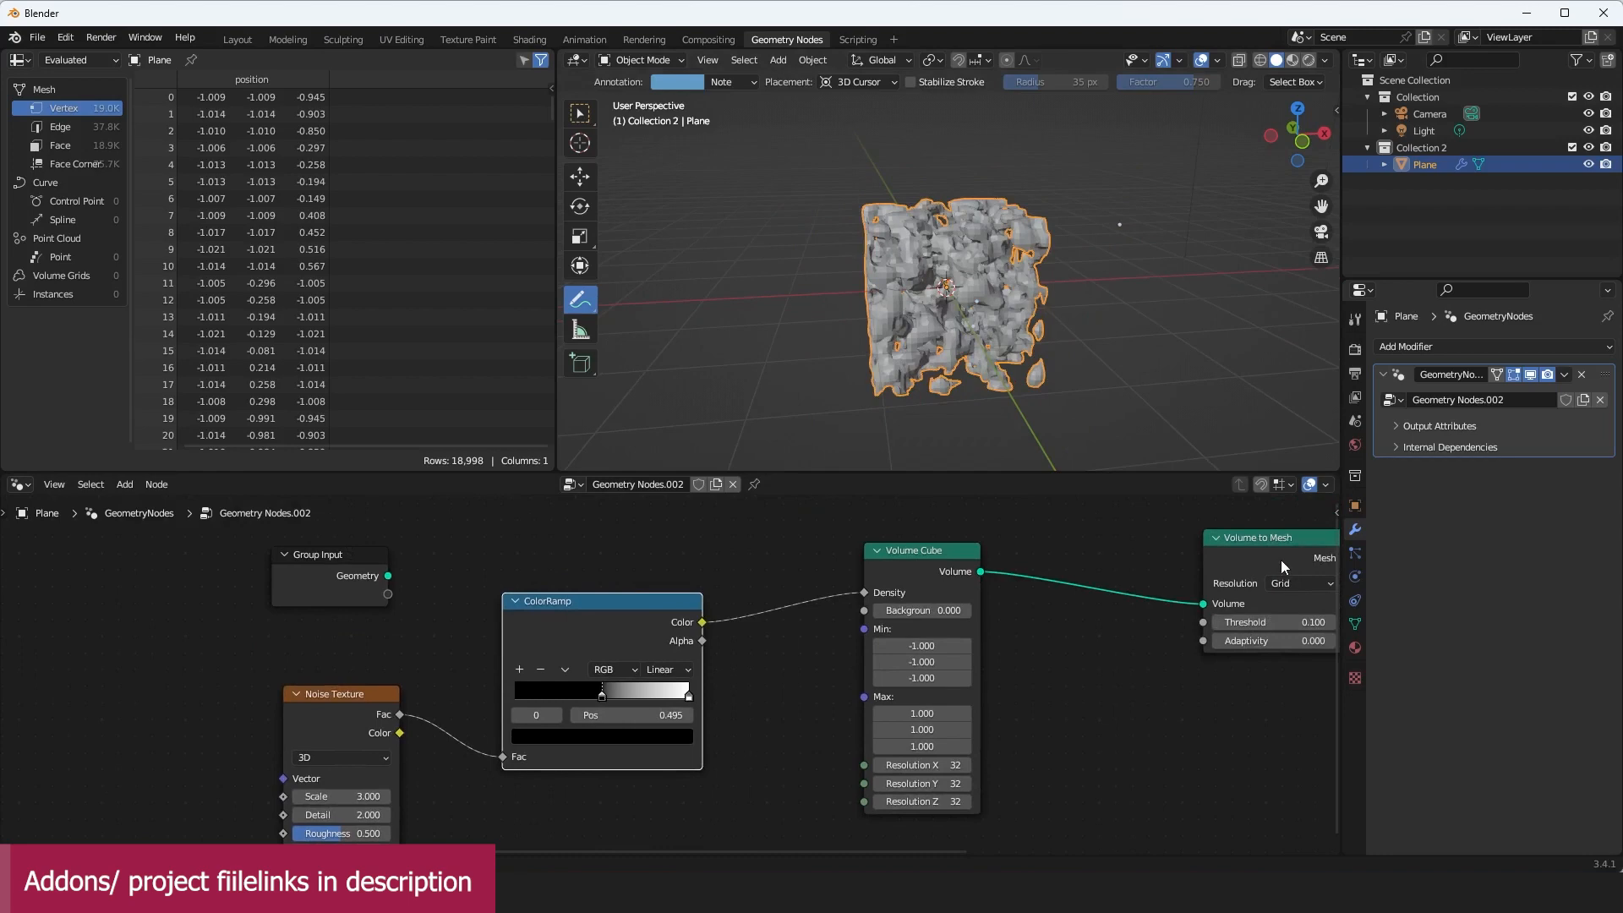
drag(1281, 560, 1204, 561)
middle_drag(993, 269, 1035, 254)
scroll(928, 314, up, 3)
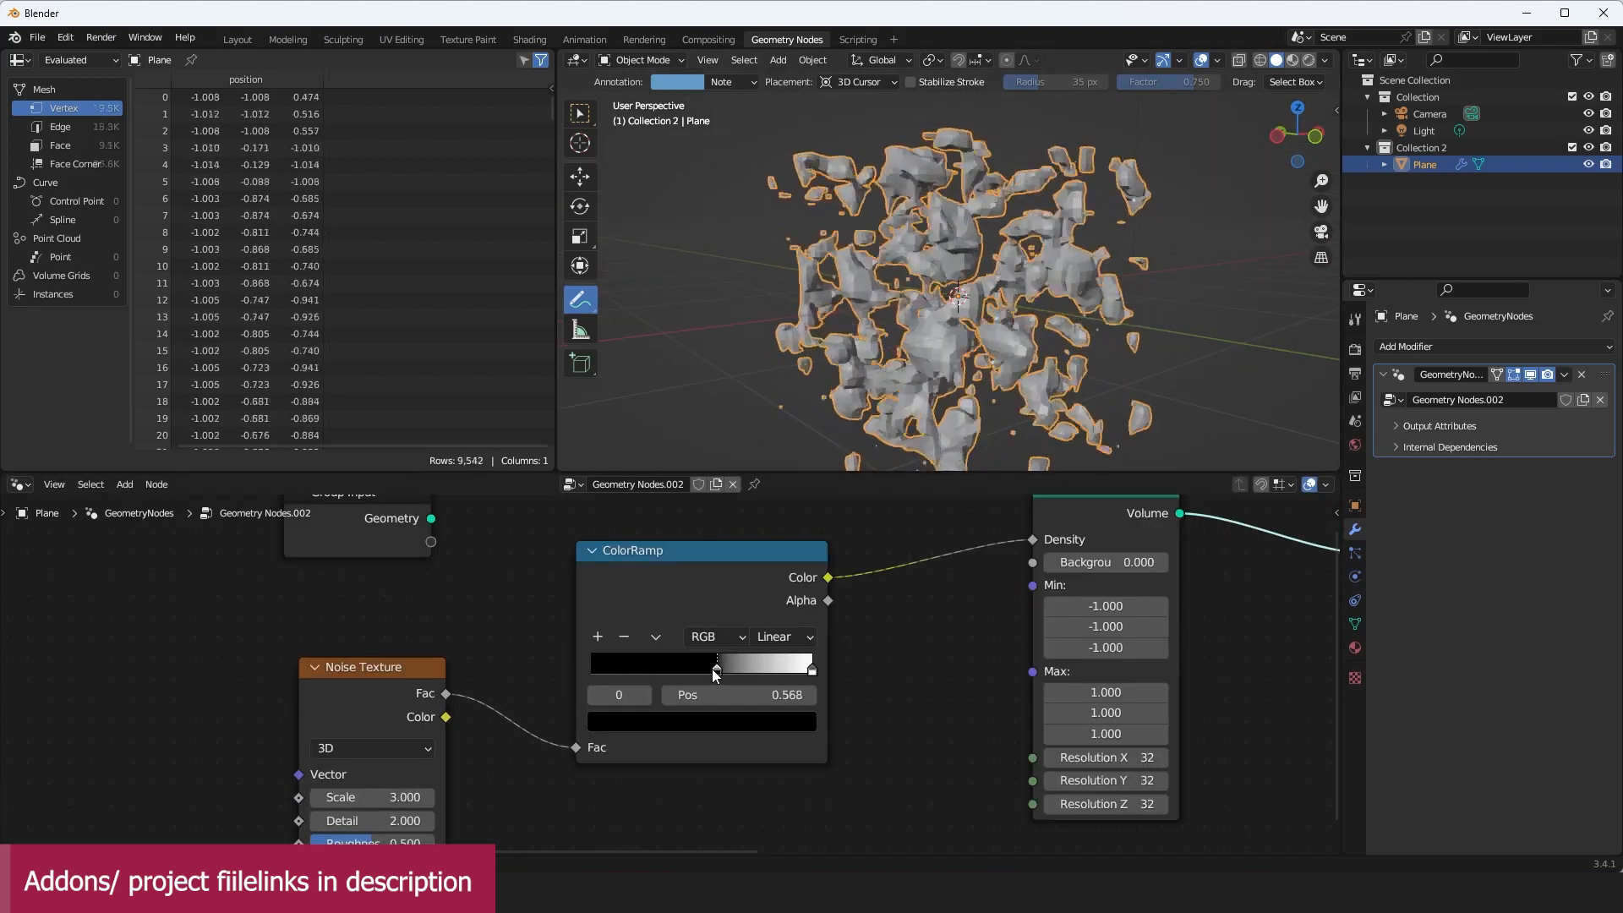
drag(716, 676, 706, 676)
middle_drag(1012, 292, 903, 419)
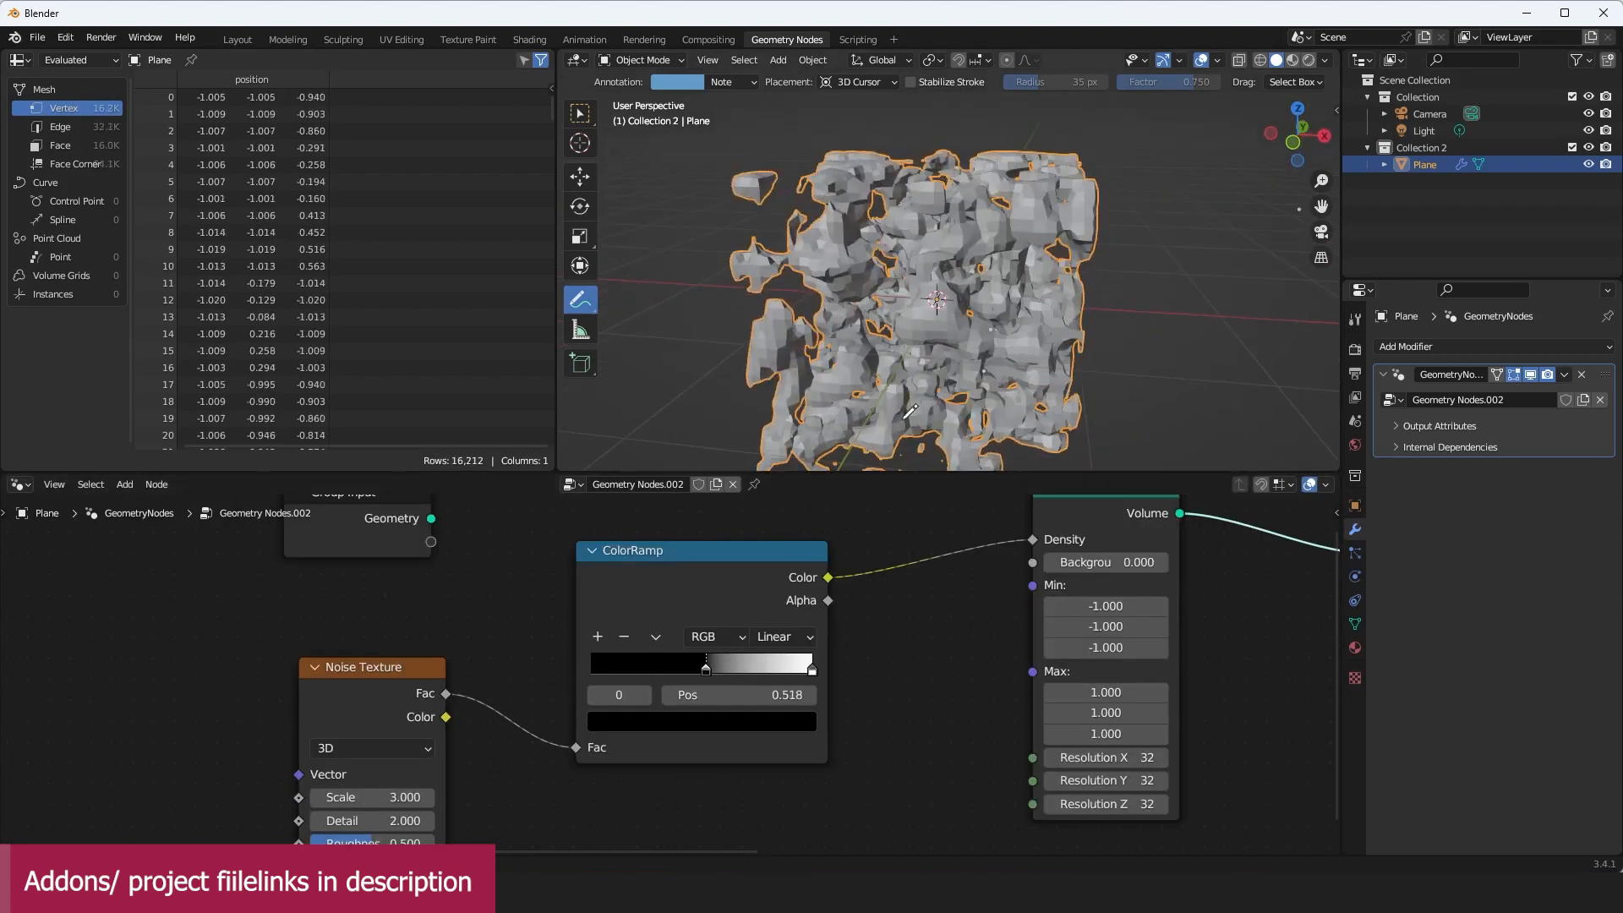
Step: Lower the Noise Texture's scale to 1.100
middle_drag(614, 698, 718, 664)
scroll(719, 664, up, 1)
scroll(936, 372, down, 1)
middle_drag(936, 372, 1032, 304)
middle_drag(444, 790, 505, 751)
drag(507, 735, 549, 736)
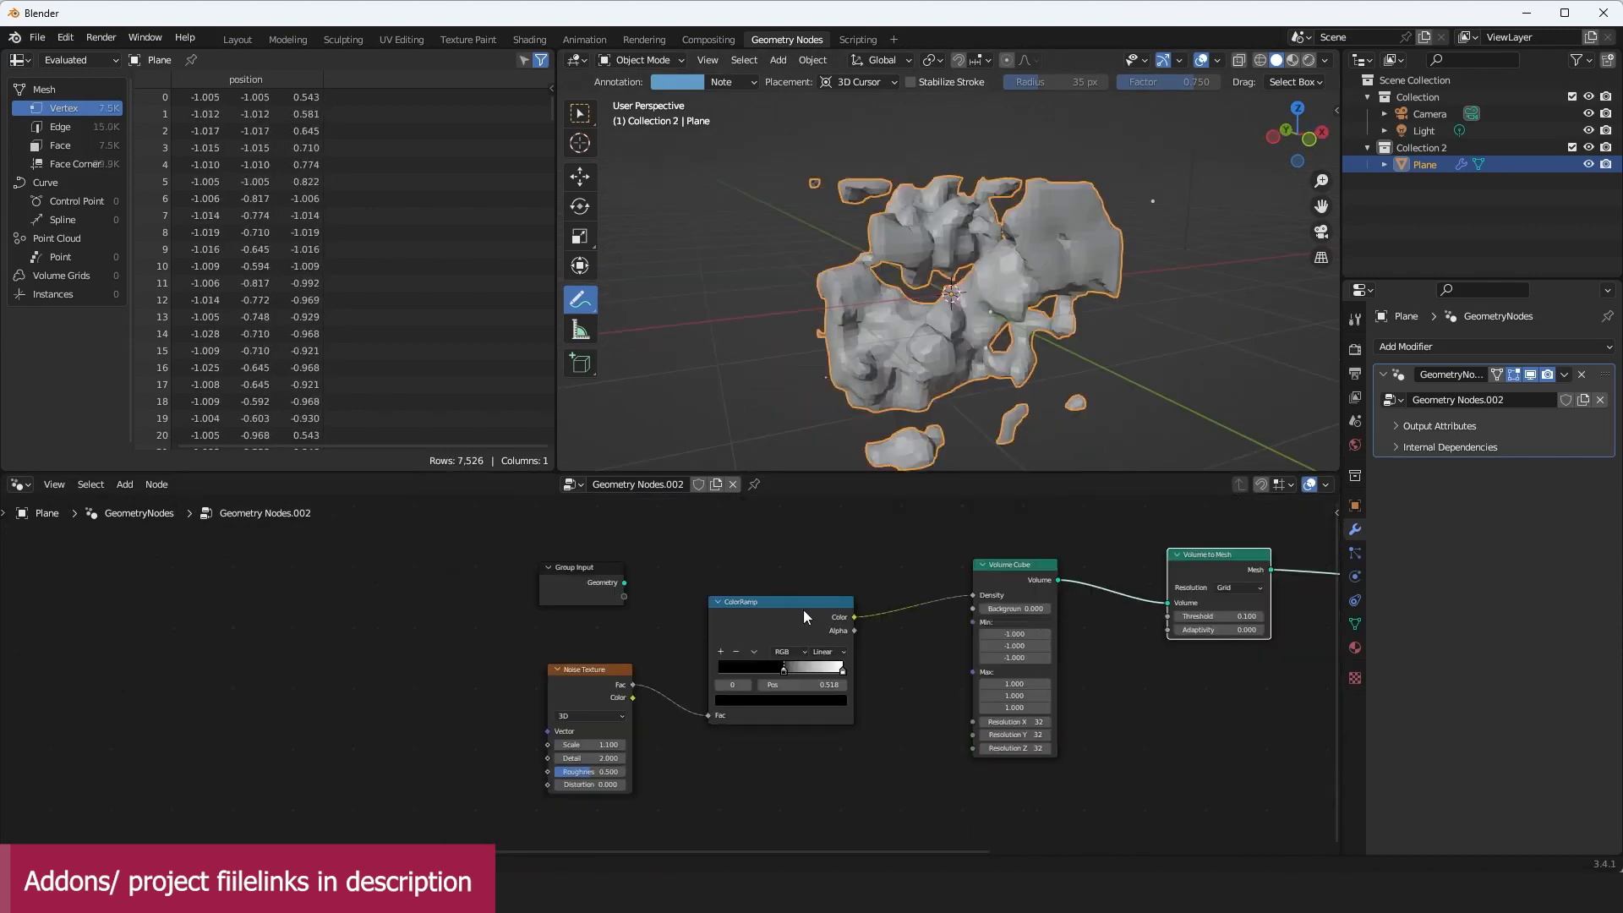
Step: Rearrange the ColorRamp, Group Input and Noise Texture nodes to leave free space before the Volume Cube
drag(804, 616, 772, 700)
middle_drag(1013, 237, 918, 256)
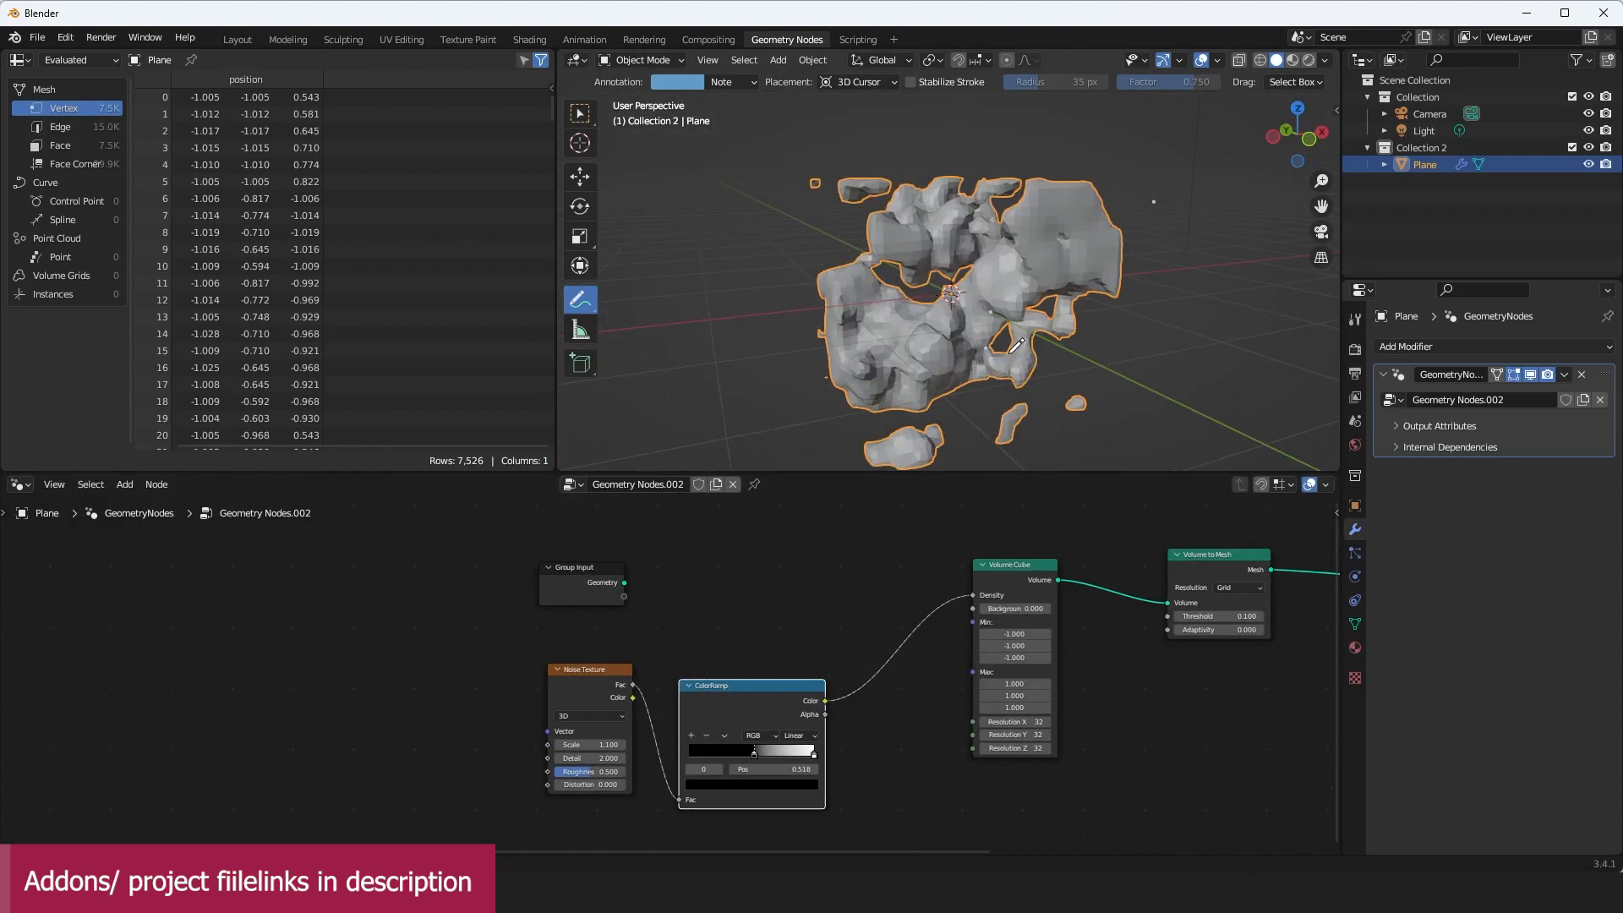
middle_drag(1016, 345, 1052, 293)
middle_drag(848, 579, 891, 591)
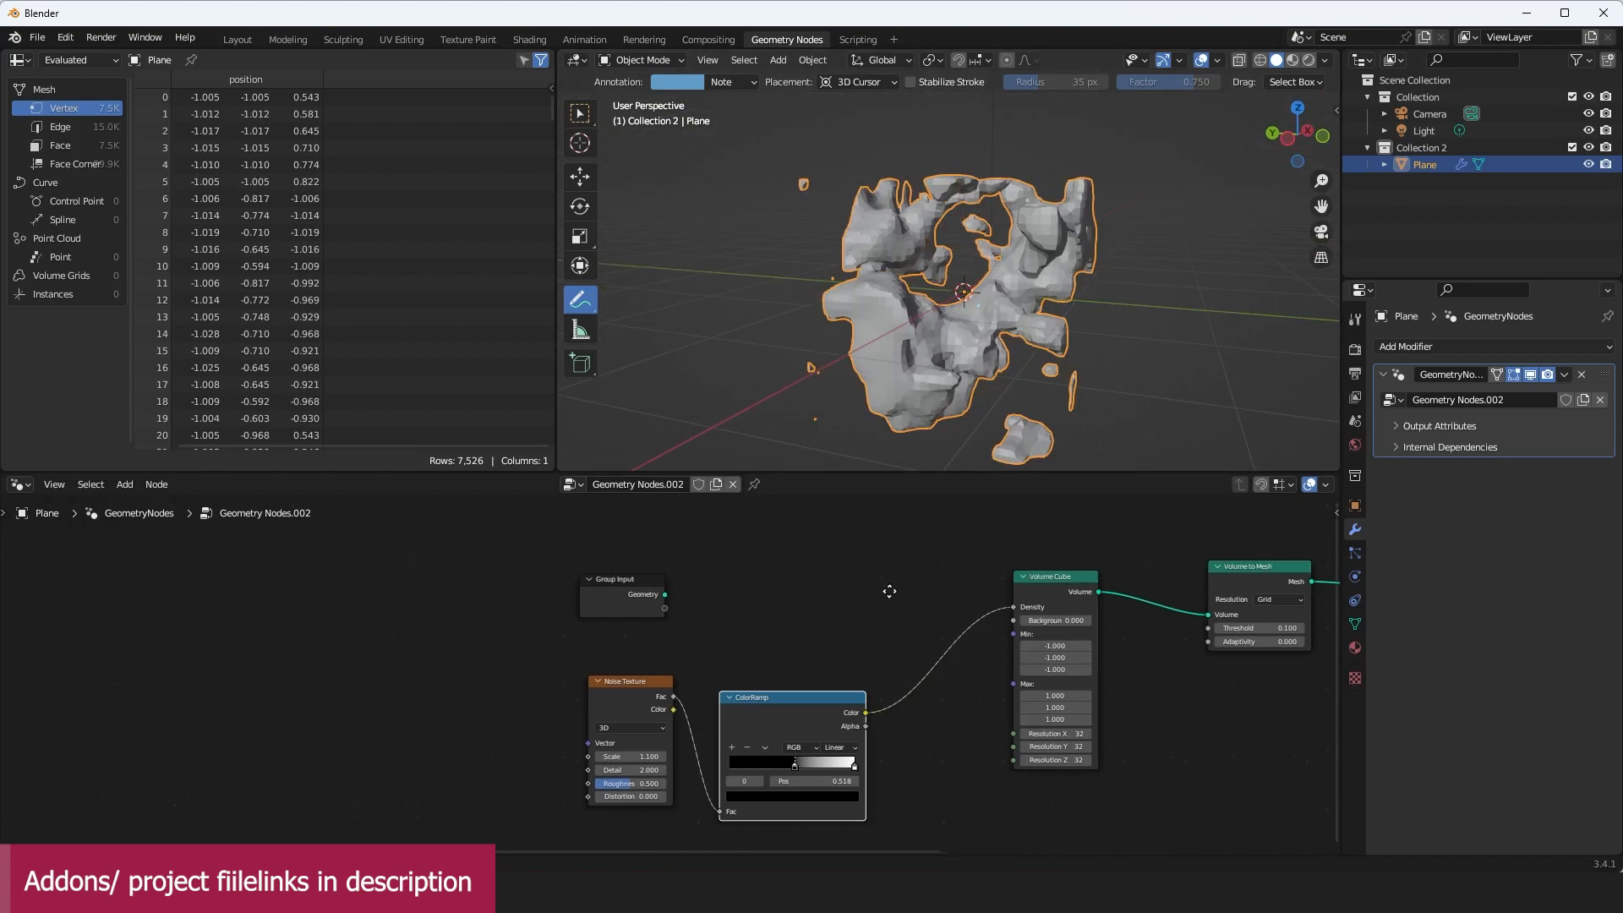
scroll(845, 585, up, 2)
drag(621, 566, 498, 532)
scroll(719, 672, down, 1)
drag(626, 693, 569, 731)
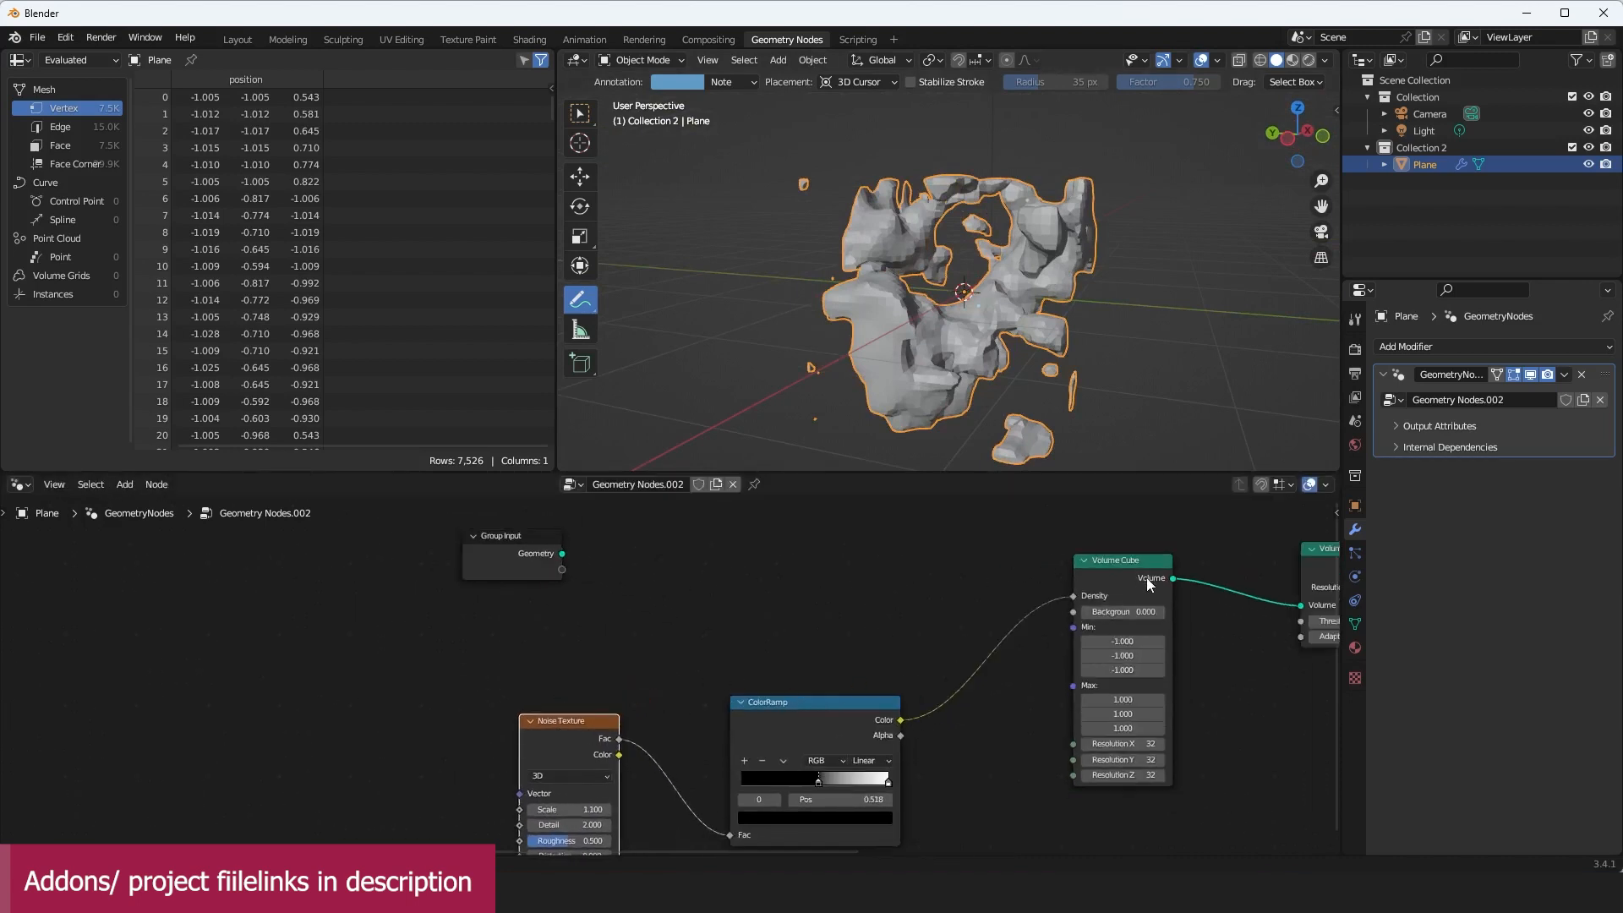
Step: Mute the Volume to Mesh node so the raw volume is shown
middle_drag(1146, 577, 1009, 590)
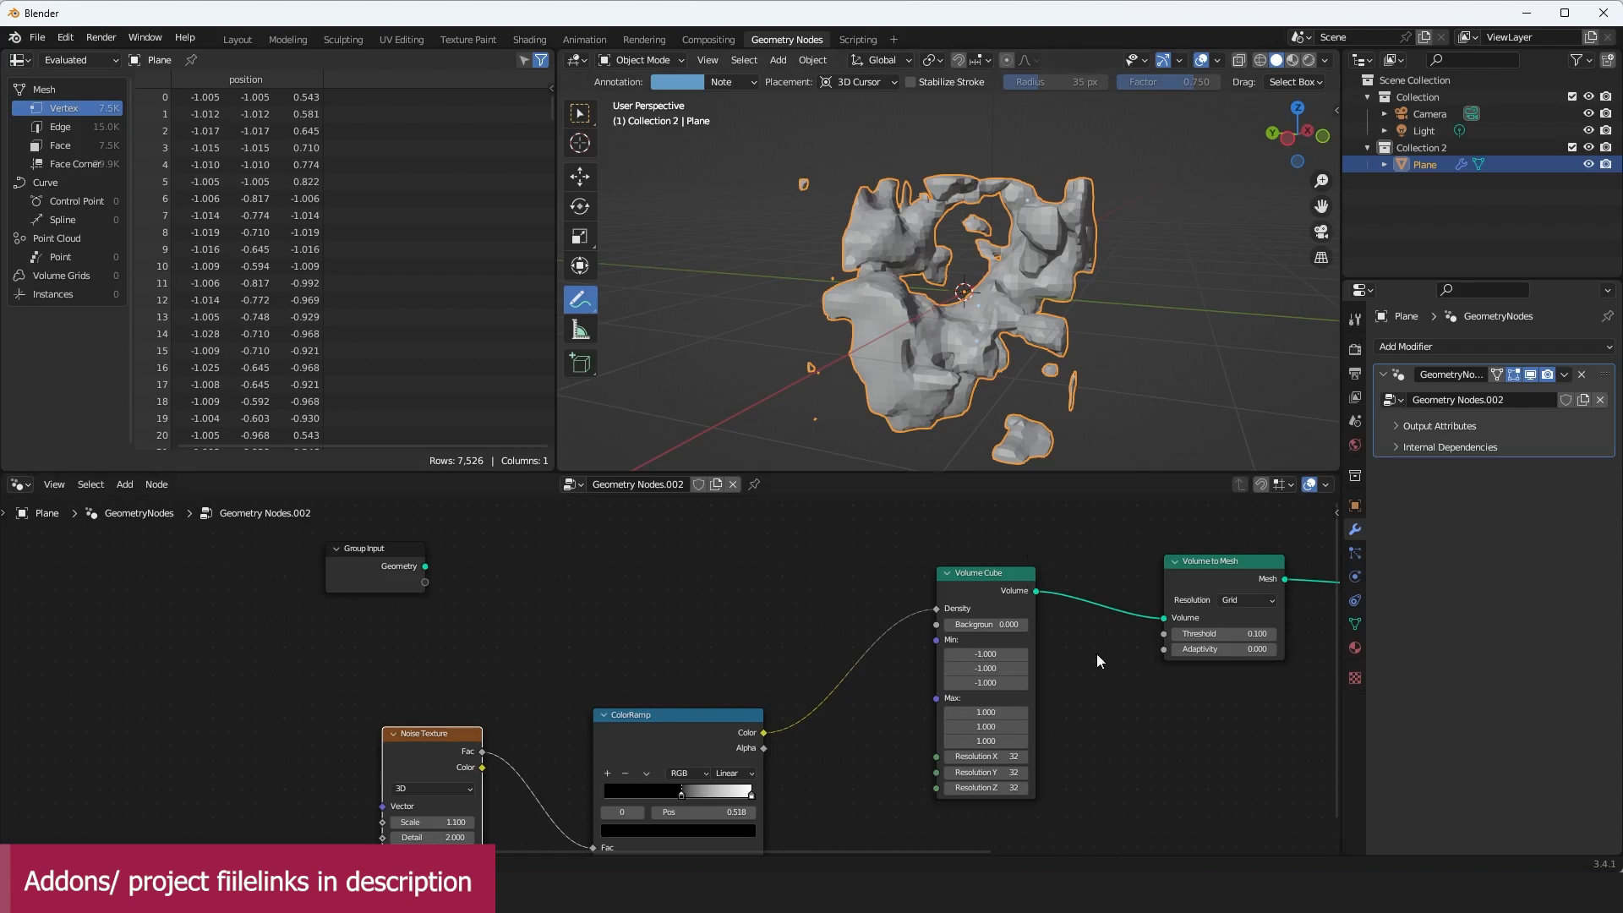
click(1188, 598)
key(m)
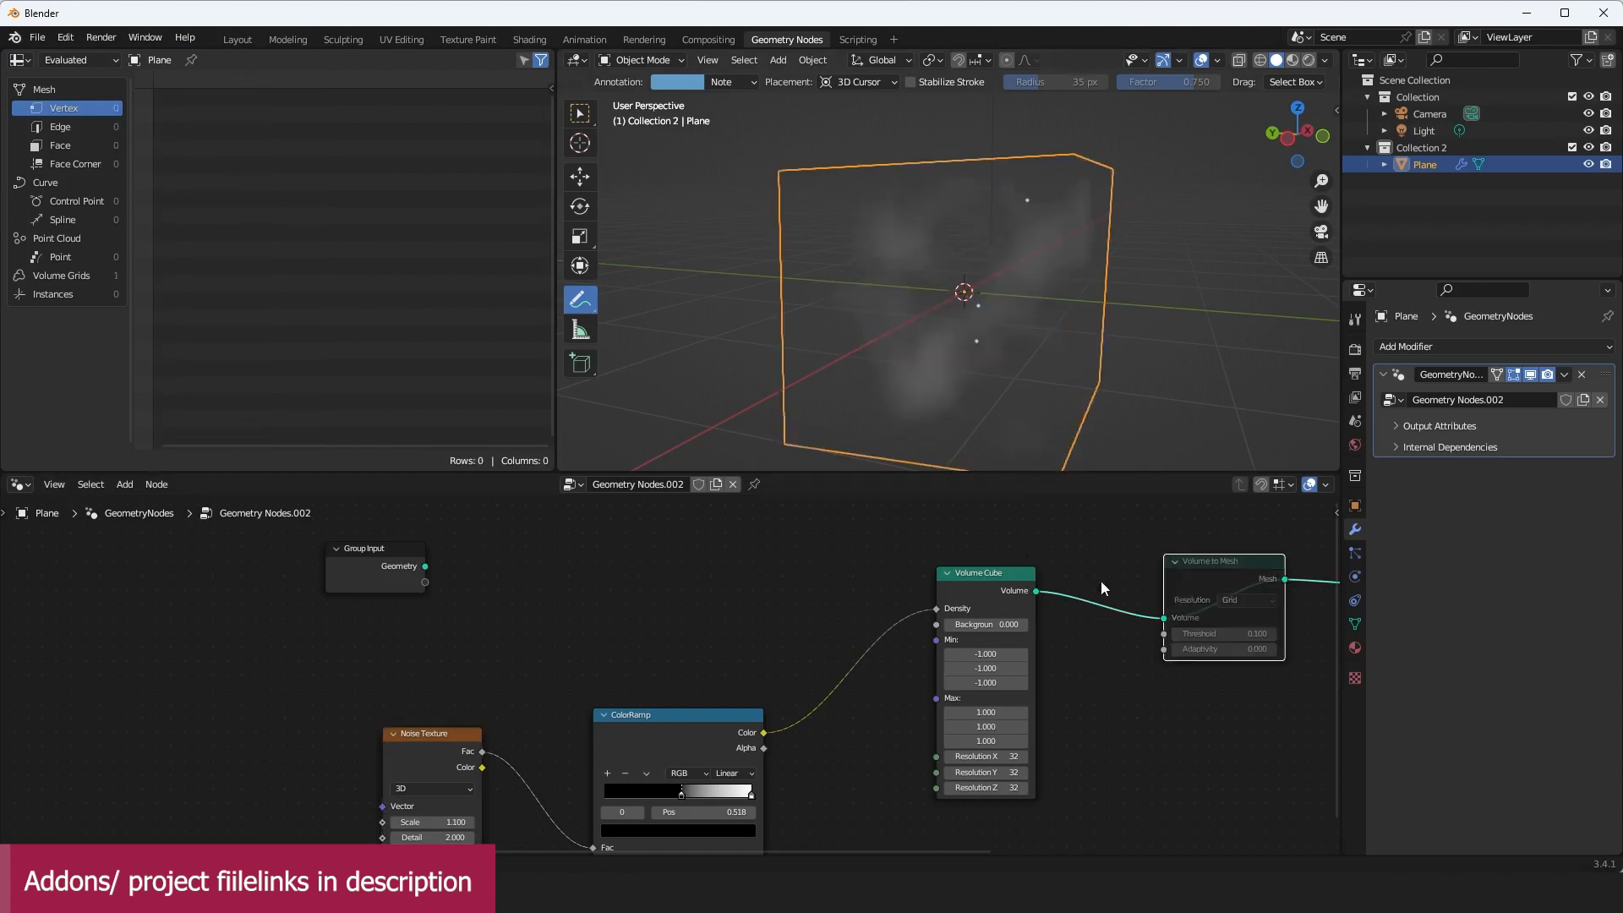
Step: Disconnect the ColorRamp from the Volume Cube's Density and inspect the plain volume in the viewport
scroll(1023, 607, up, 1)
click(712, 737)
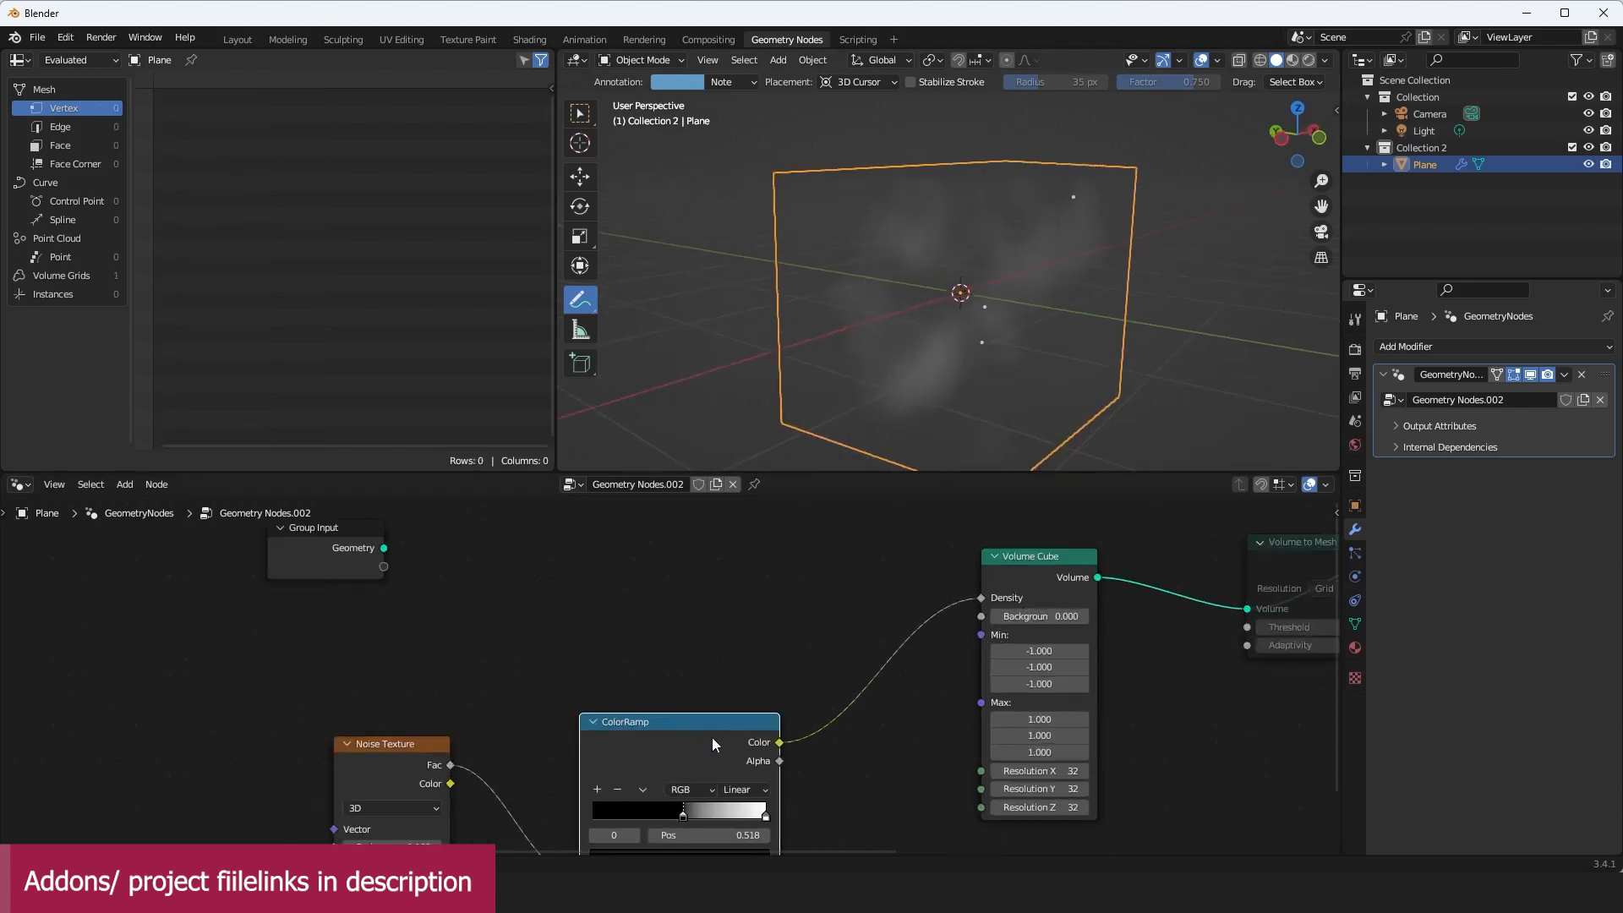
drag(982, 597, 854, 611)
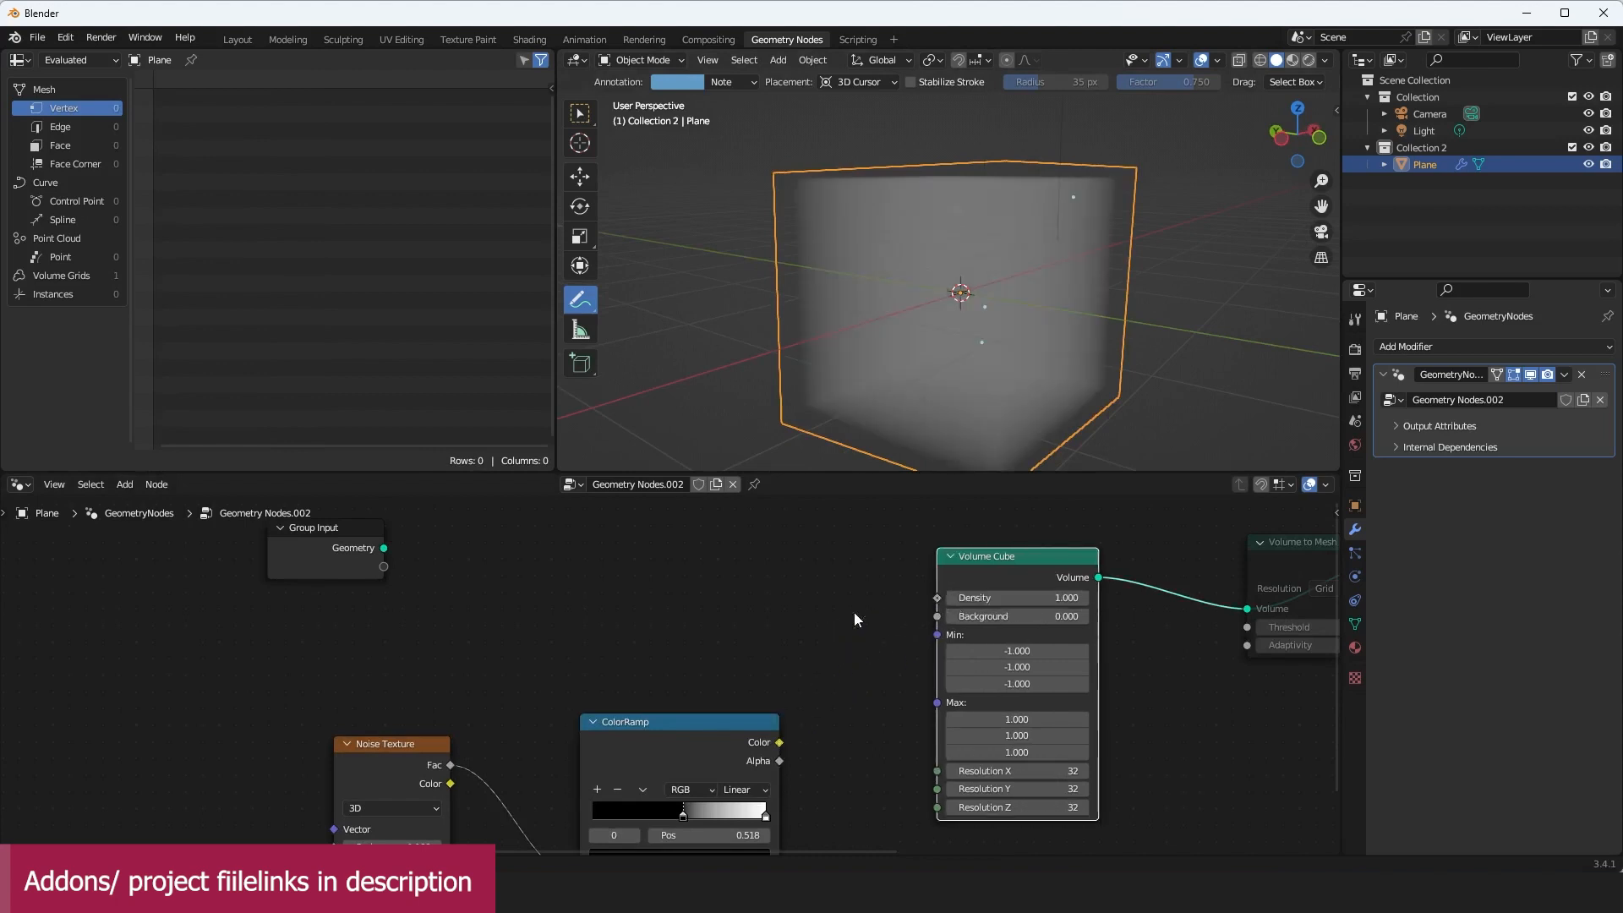
middle_drag(970, 335, 970, 343)
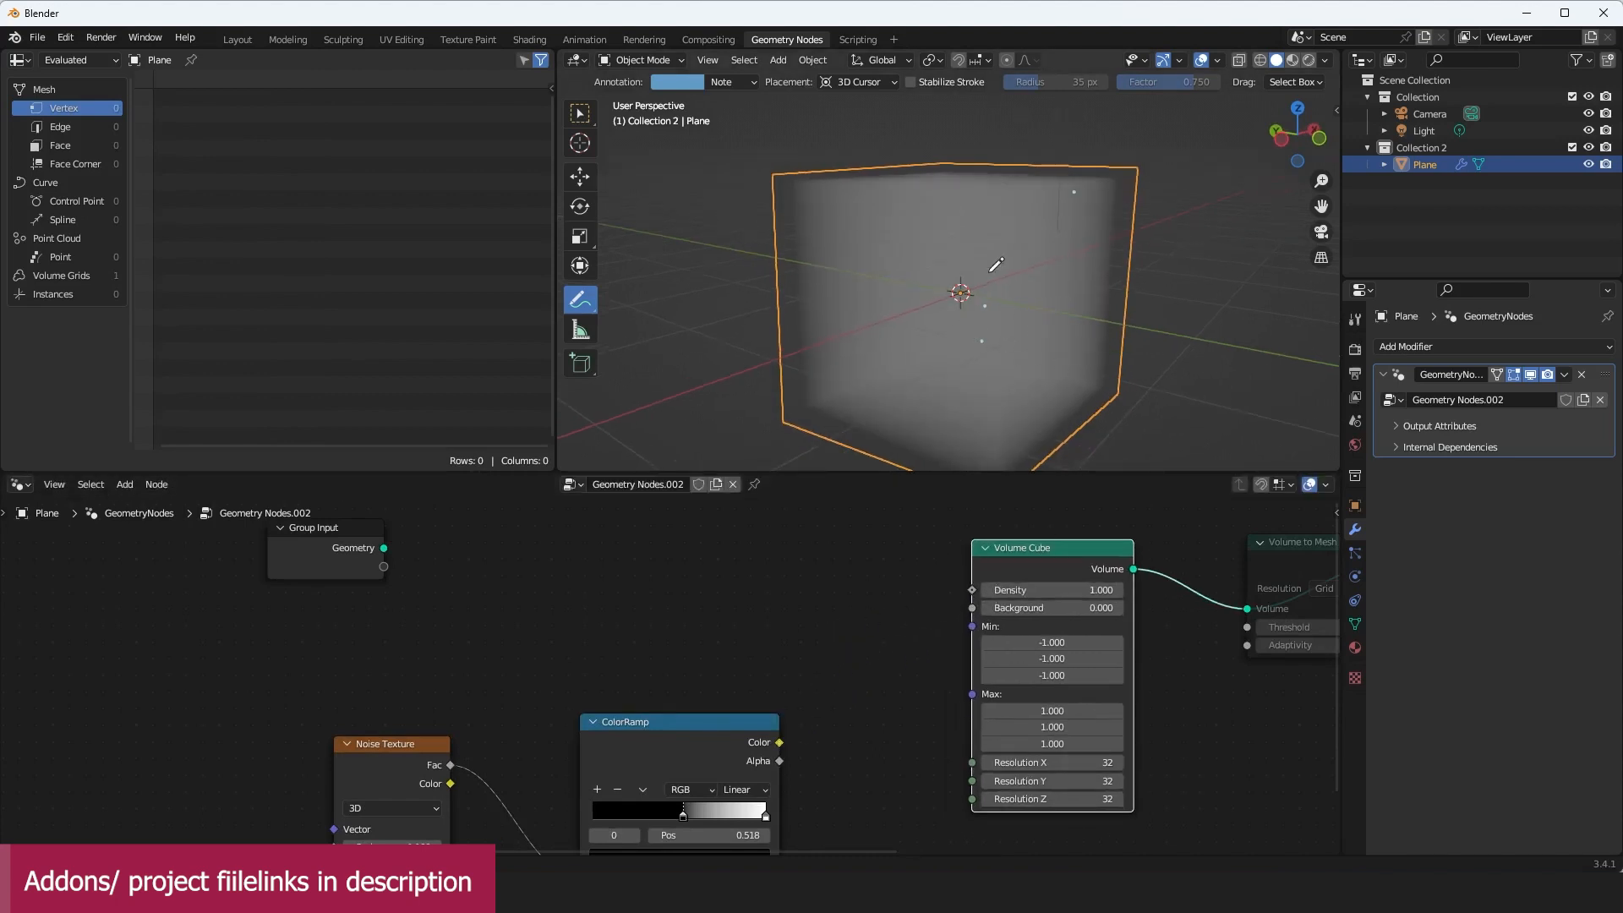
scroll(990, 271, down, 3)
middle_drag(991, 271, 1025, 223)
scroll(1078, 249, up, 3)
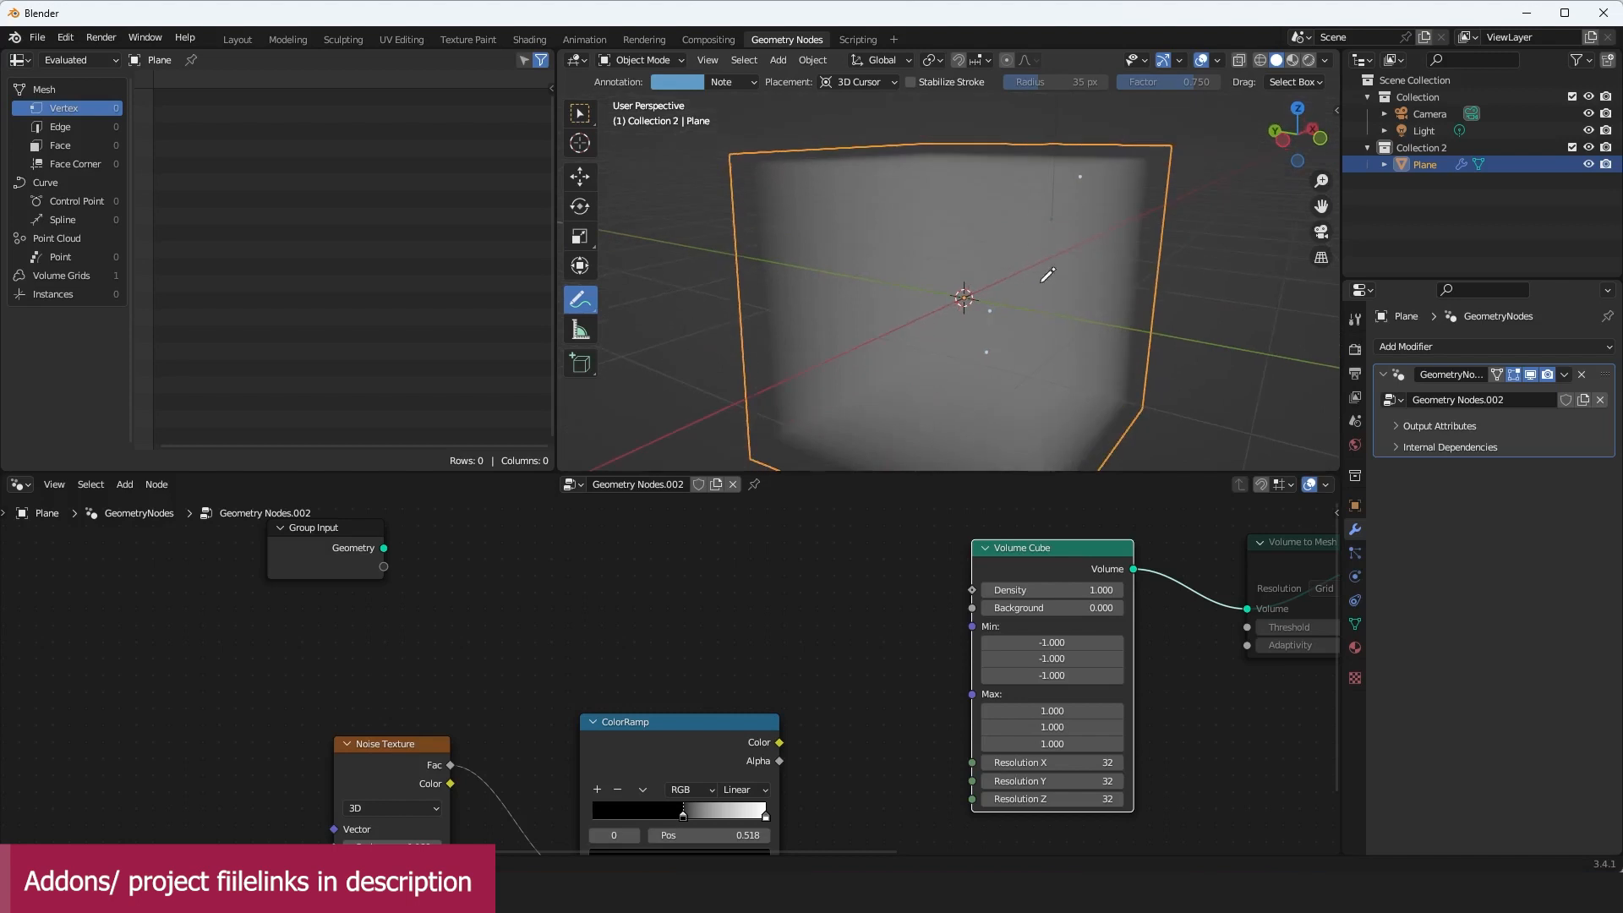
Step: Add a Gradient Texture node and connect its Fac output to the Volume Cube's Density
scroll(965, 595, down, 6)
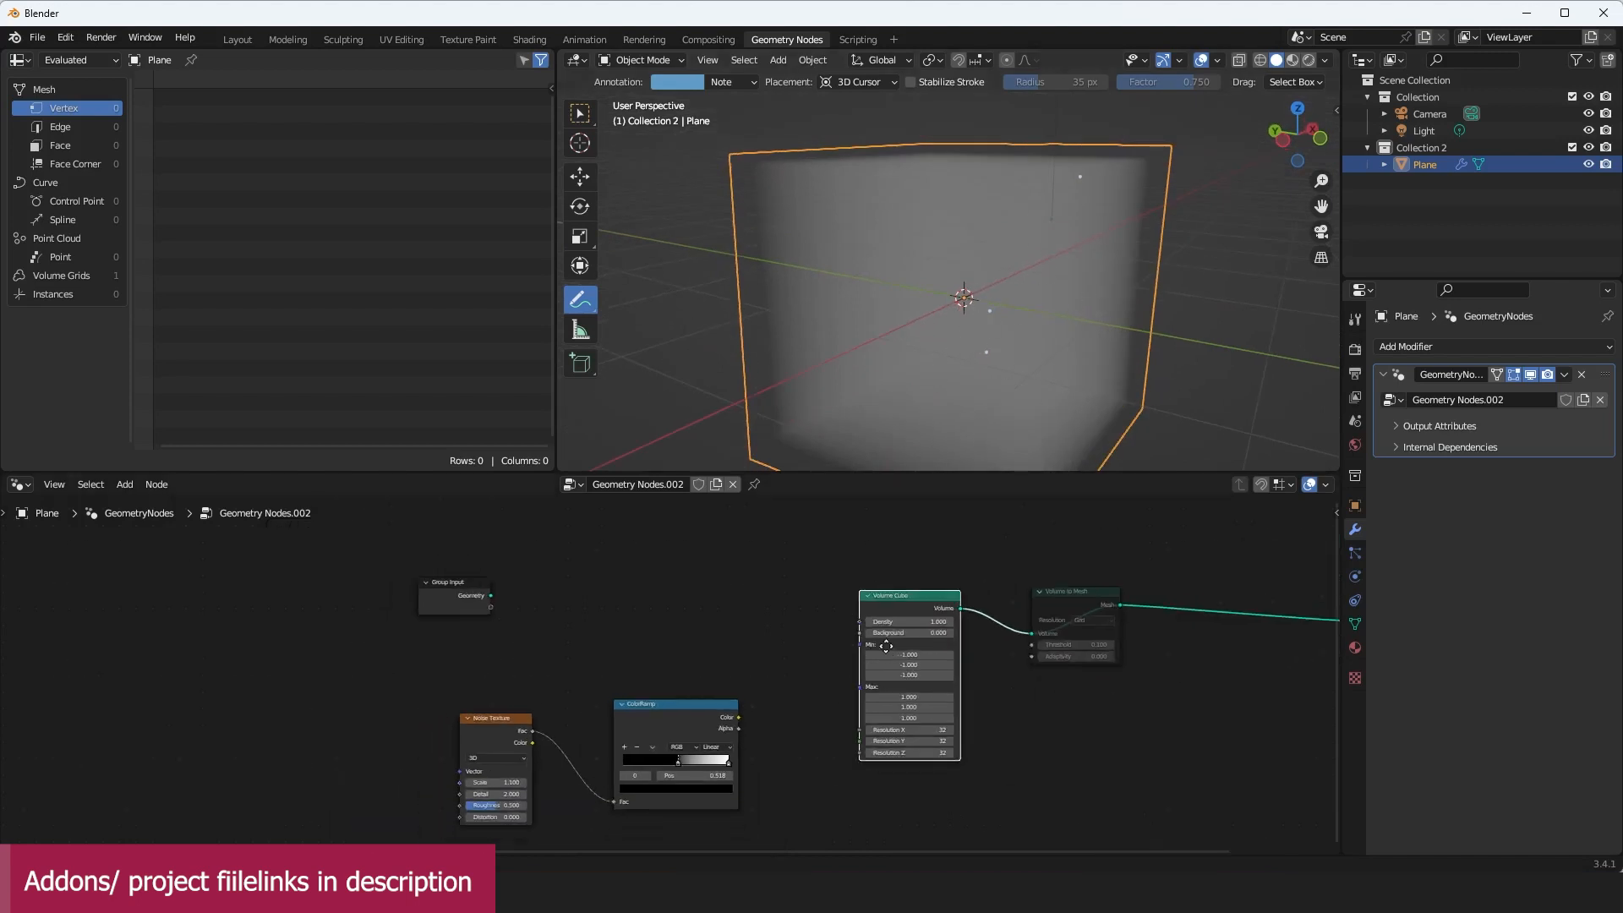
scroll(602, 559, up, 4)
middle_drag(582, 549, 638, 576)
scroll(638, 576, up, 3)
key(shift+a)
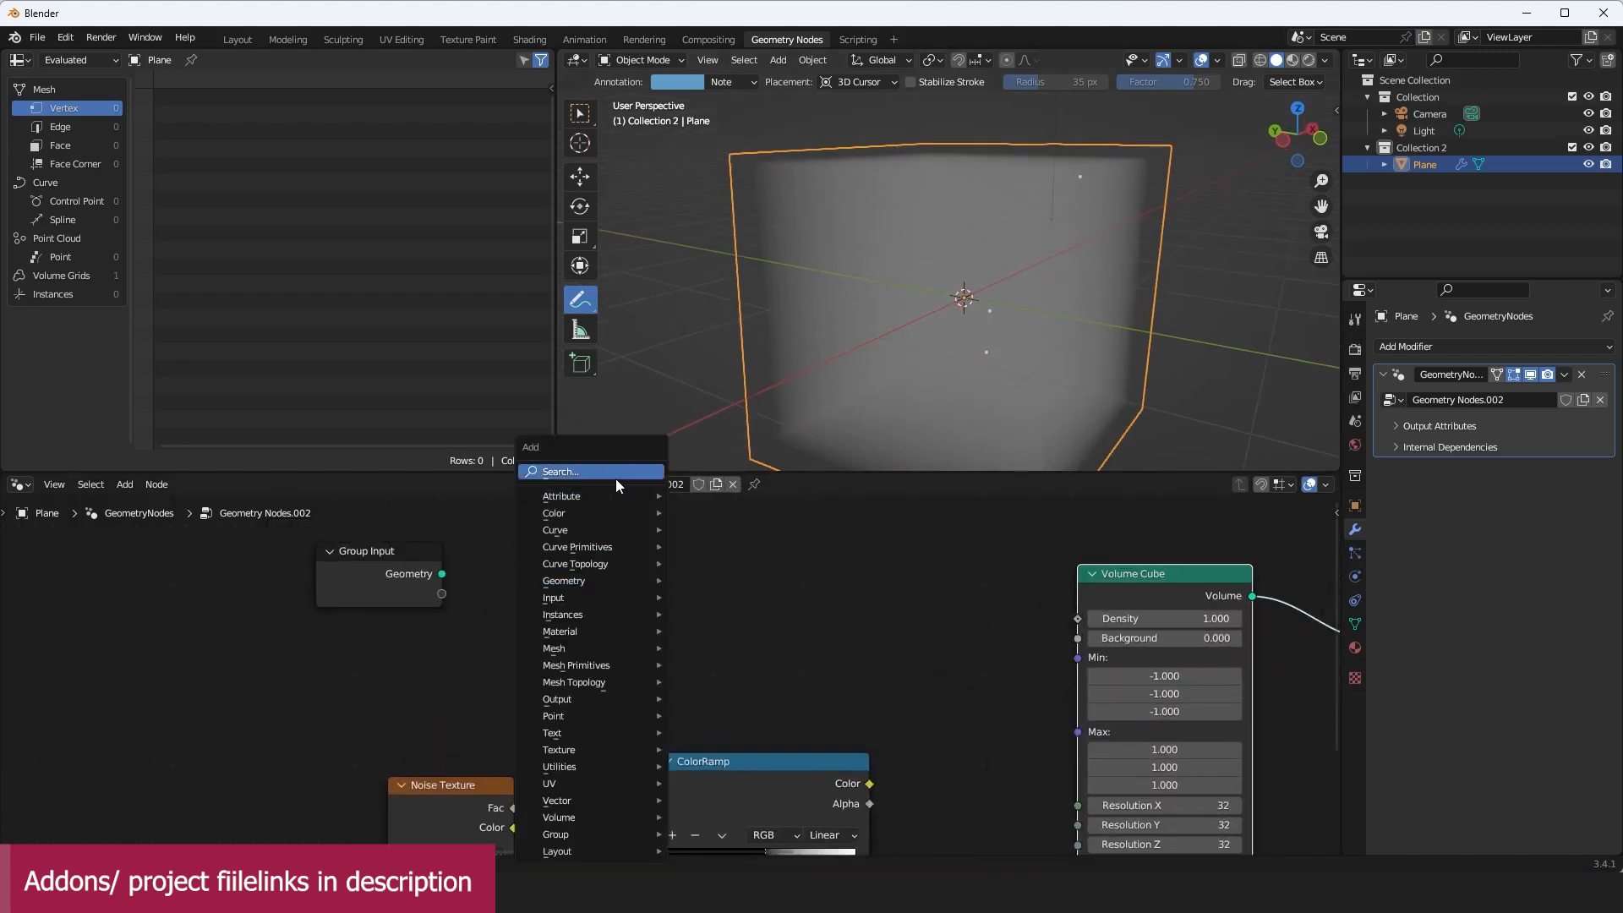
click(616, 474)
text(grad)
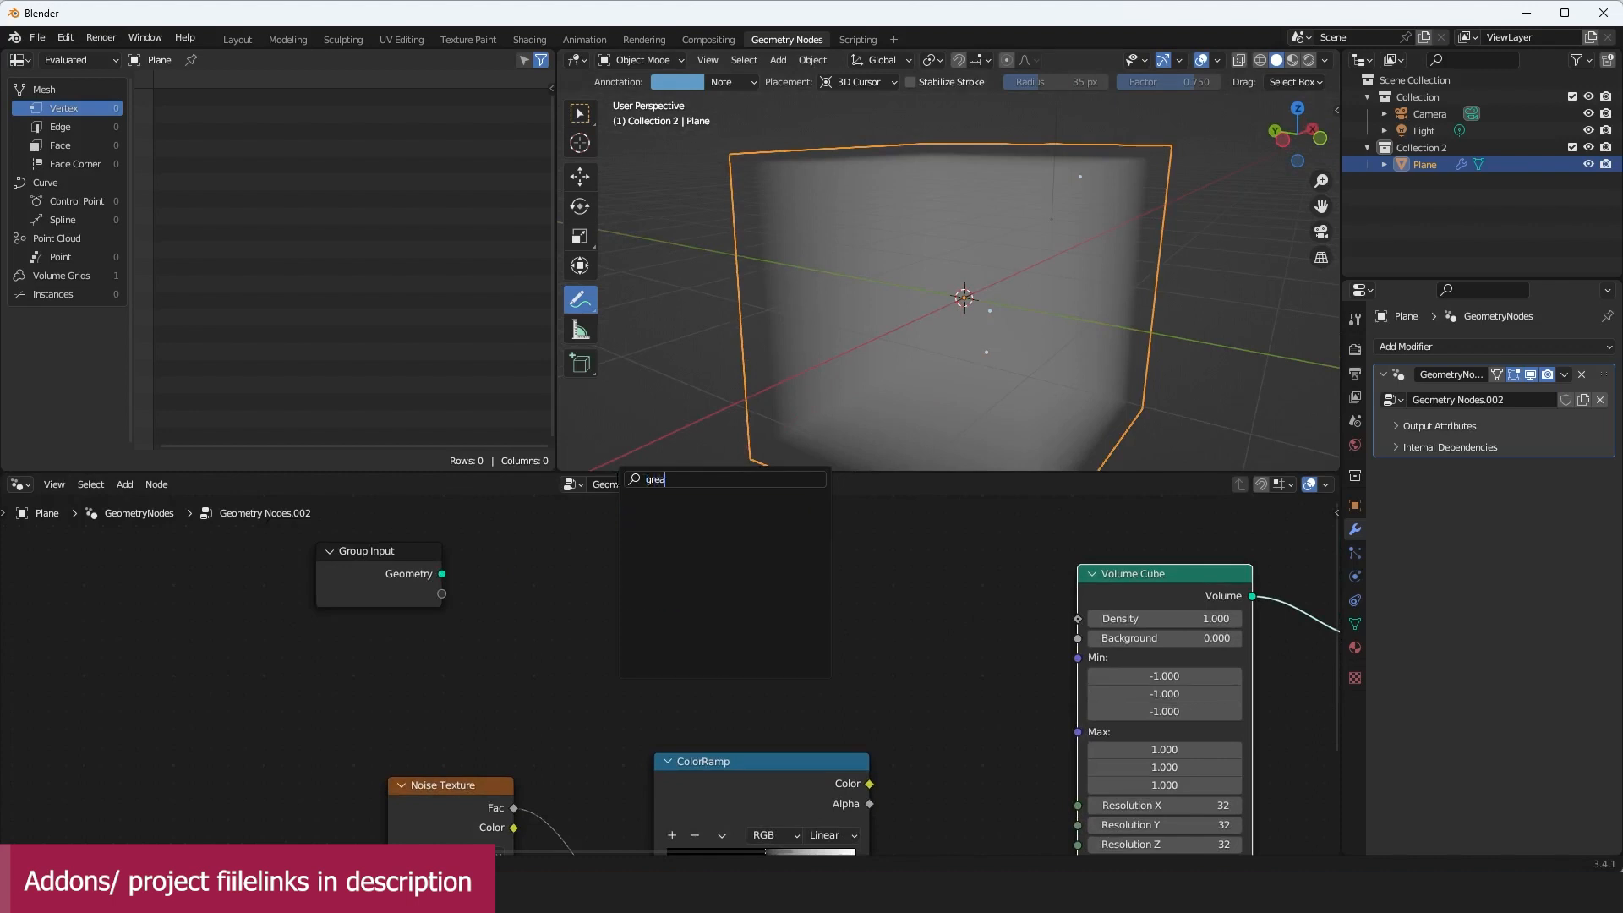
key(Return)
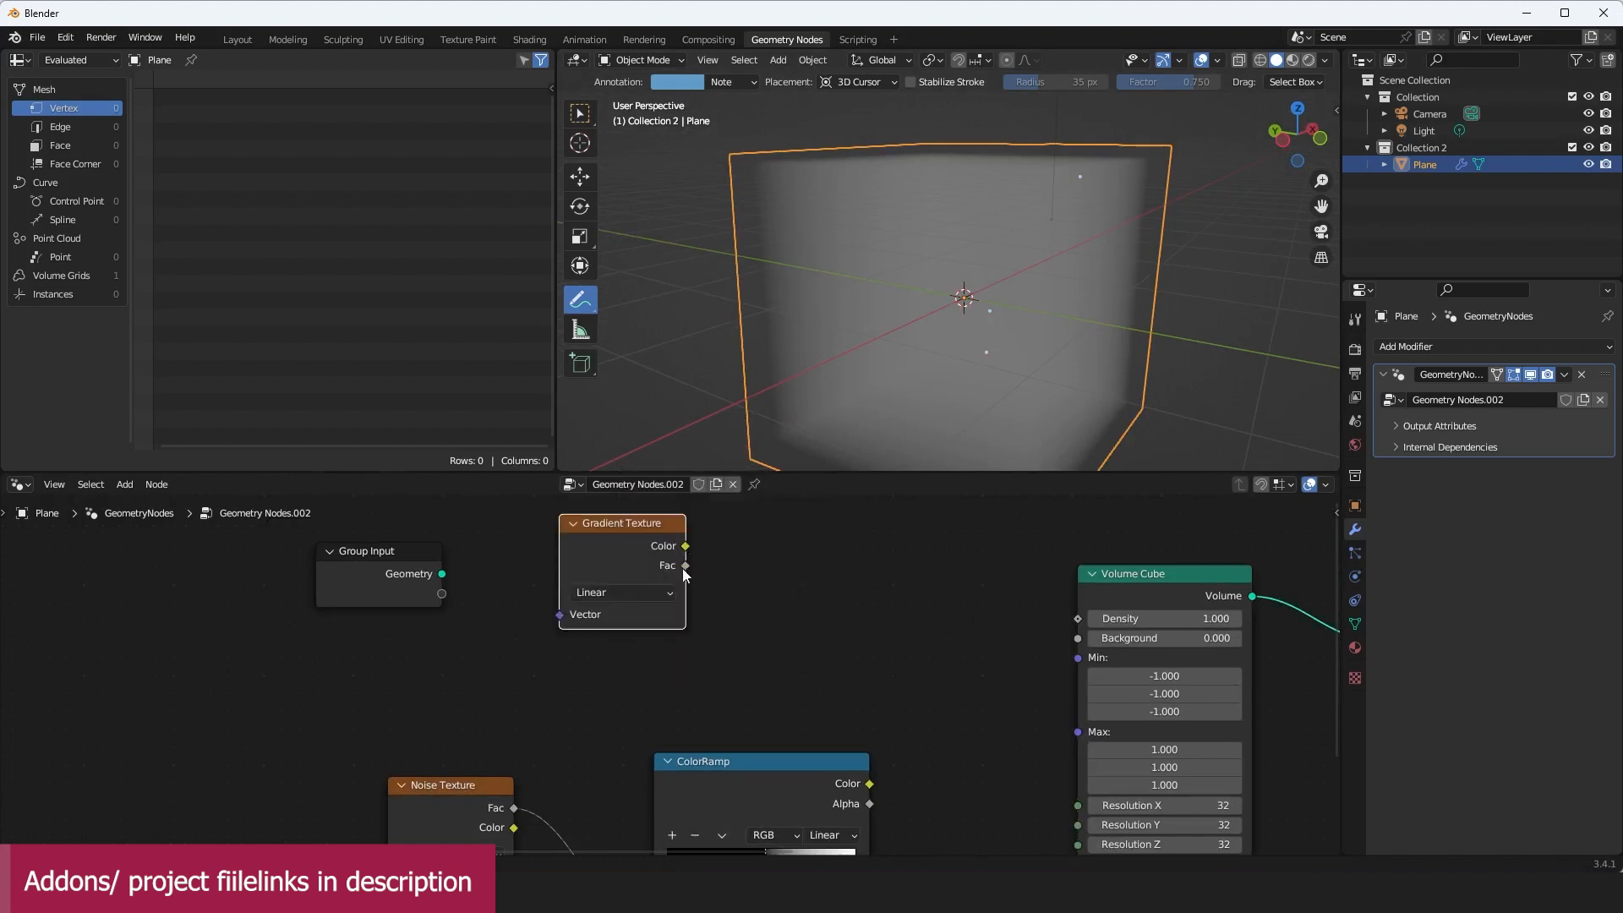
click(683, 569)
drag(686, 566, 1078, 618)
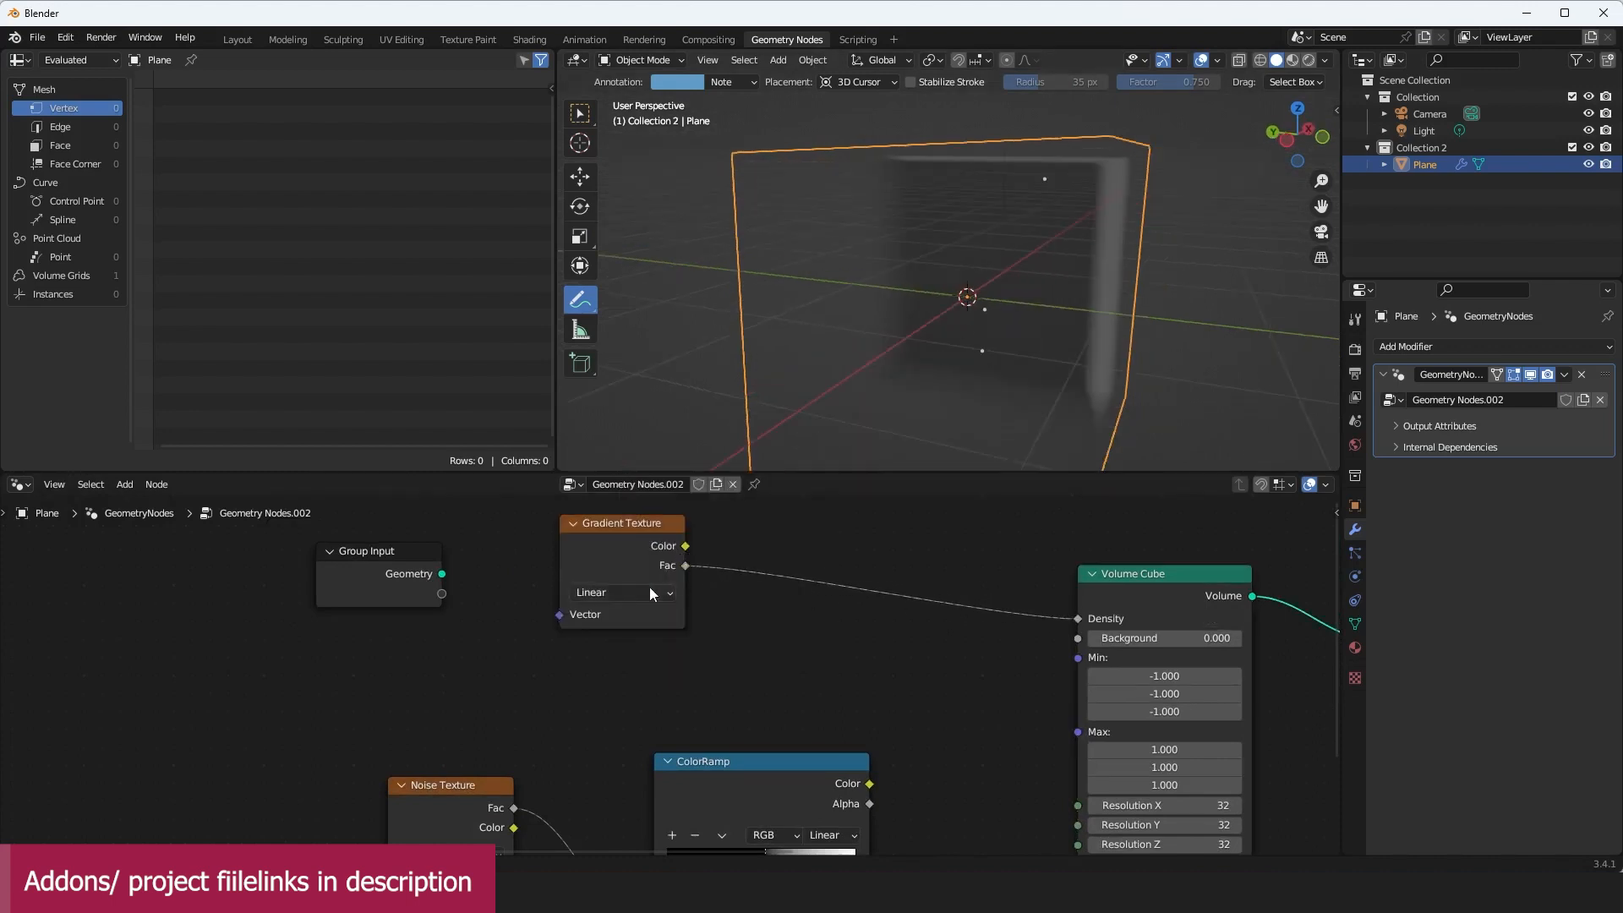
Step: Set the Gradient Texture type to Spherical, and move the Group Input node above the Gradient Texture
click(650, 592)
click(632, 695)
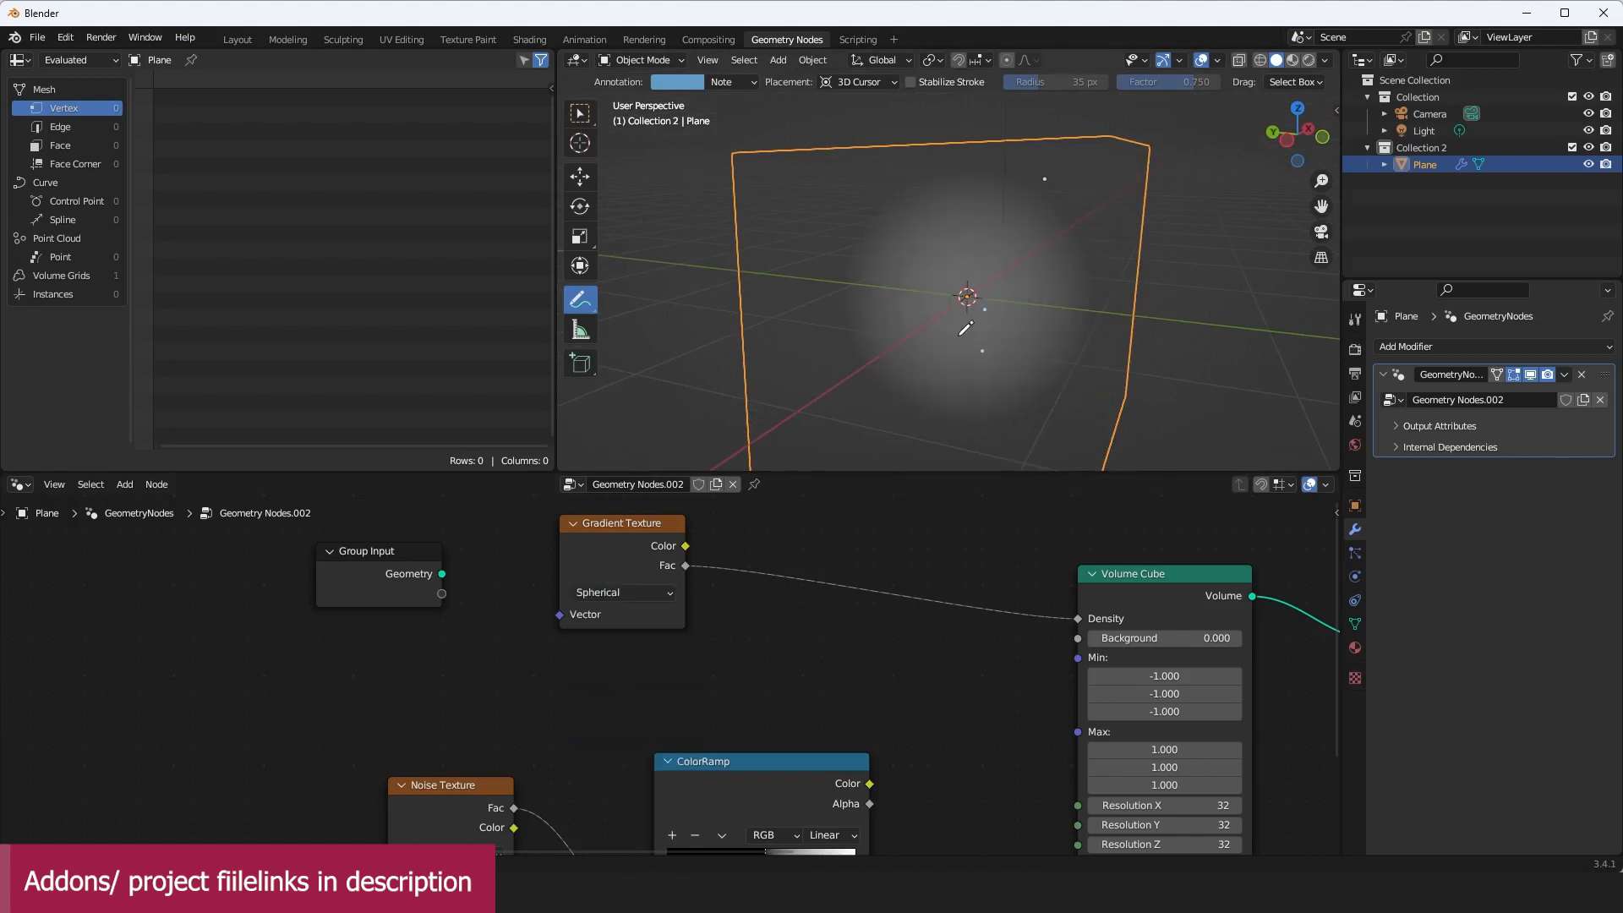
middle_drag(963, 330, 821, 289)
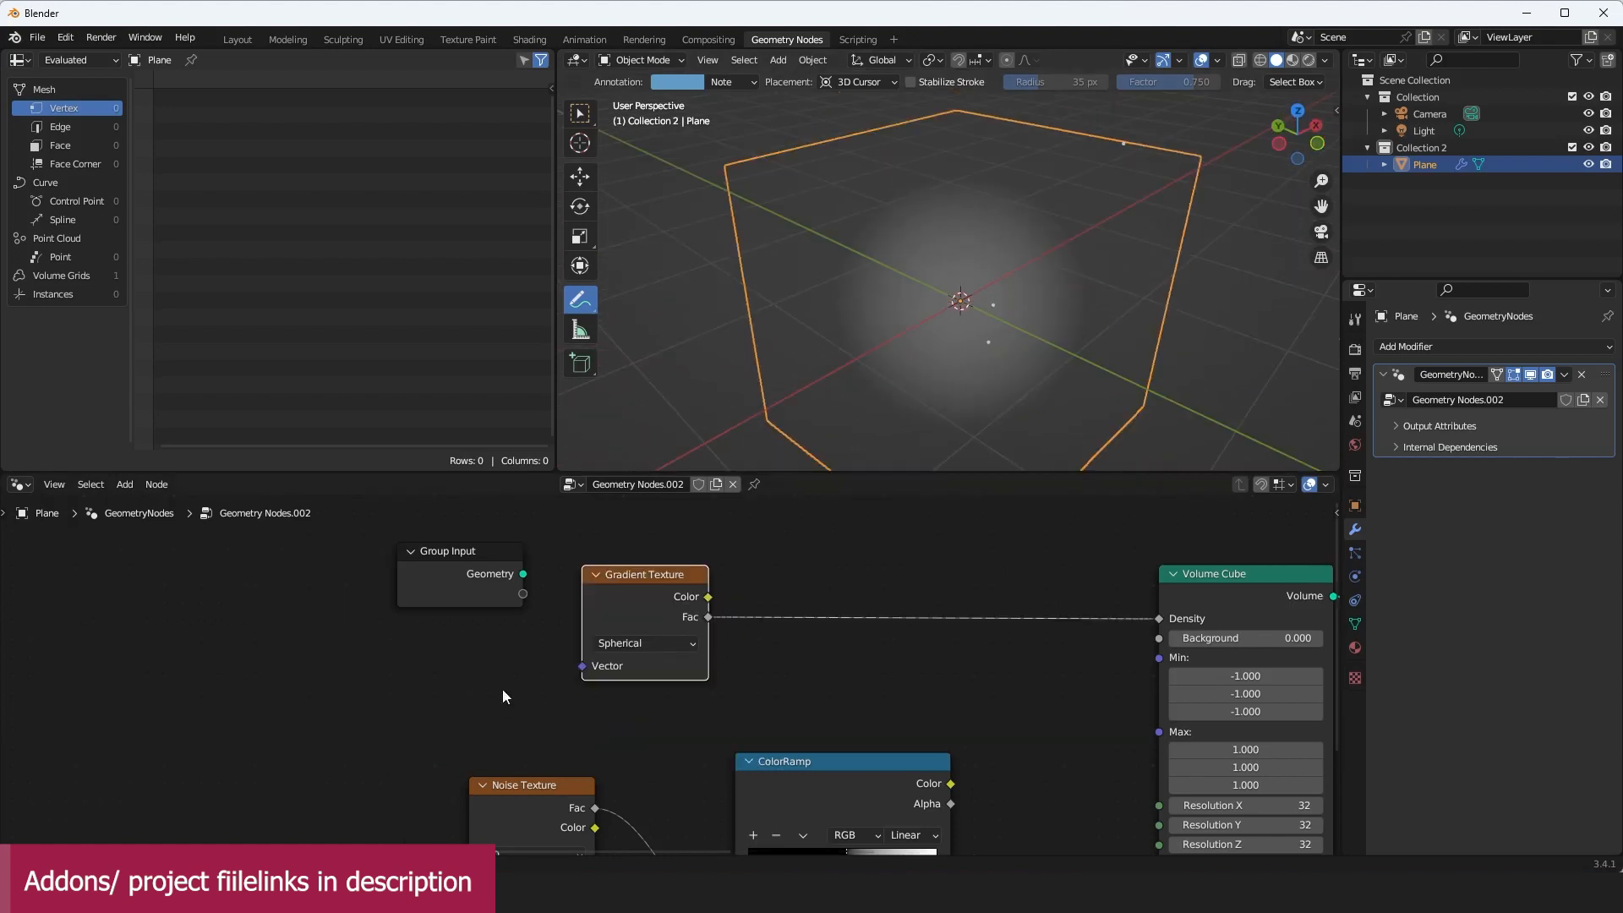
drag(476, 591, 699, 539)
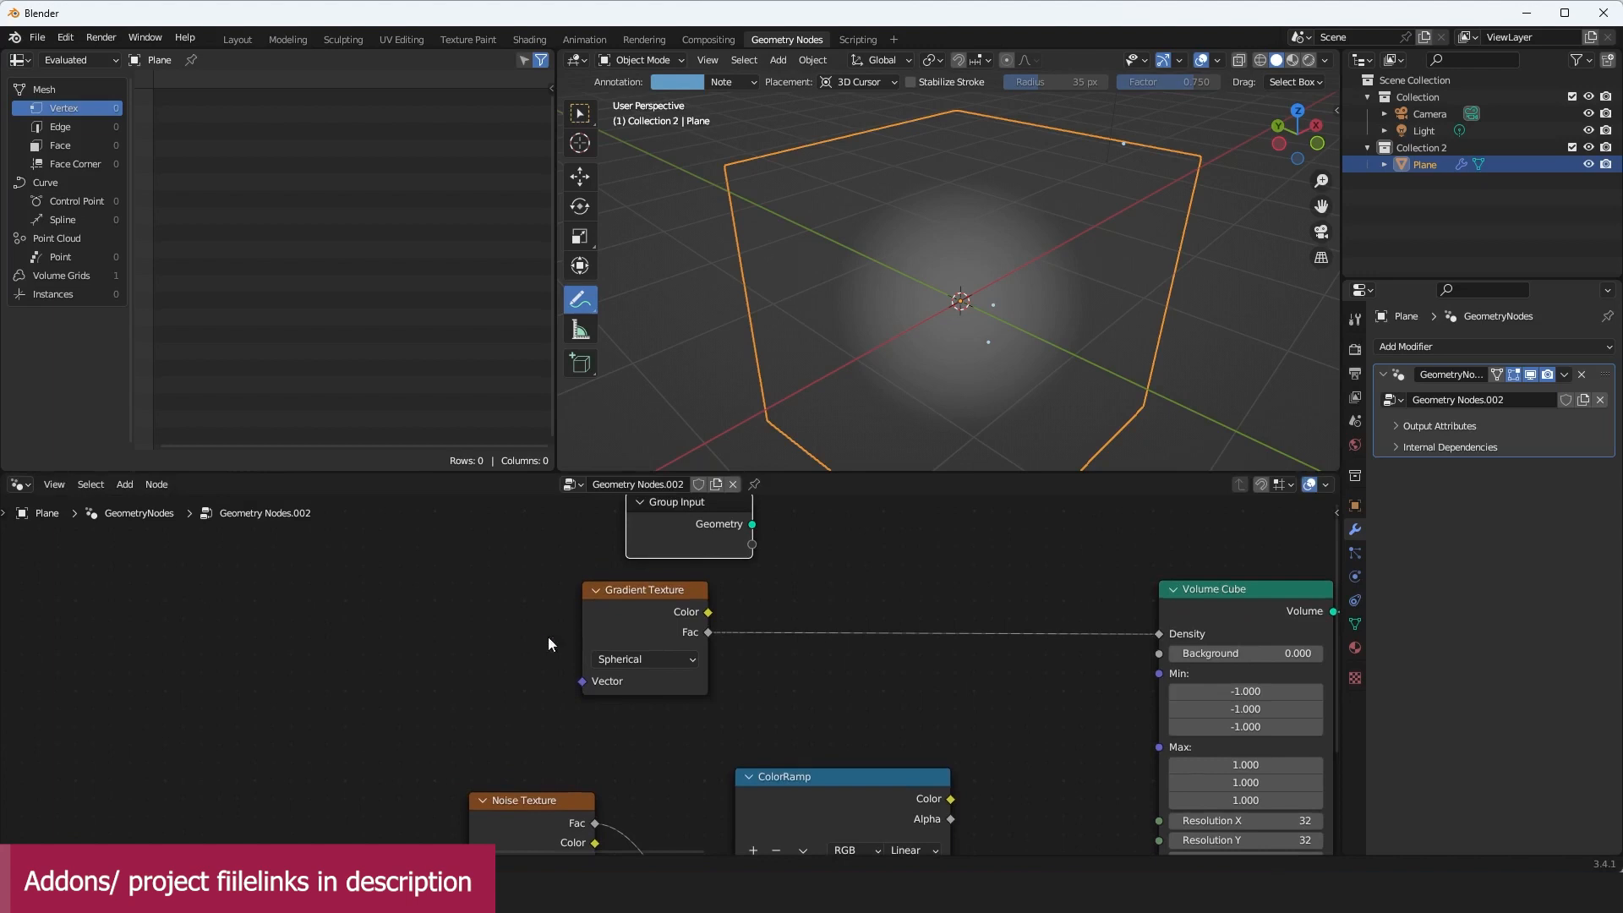
Step: Add a Position node and connect it to the Gradient Texture's Vector input
key(shift+a)
click(457, 471)
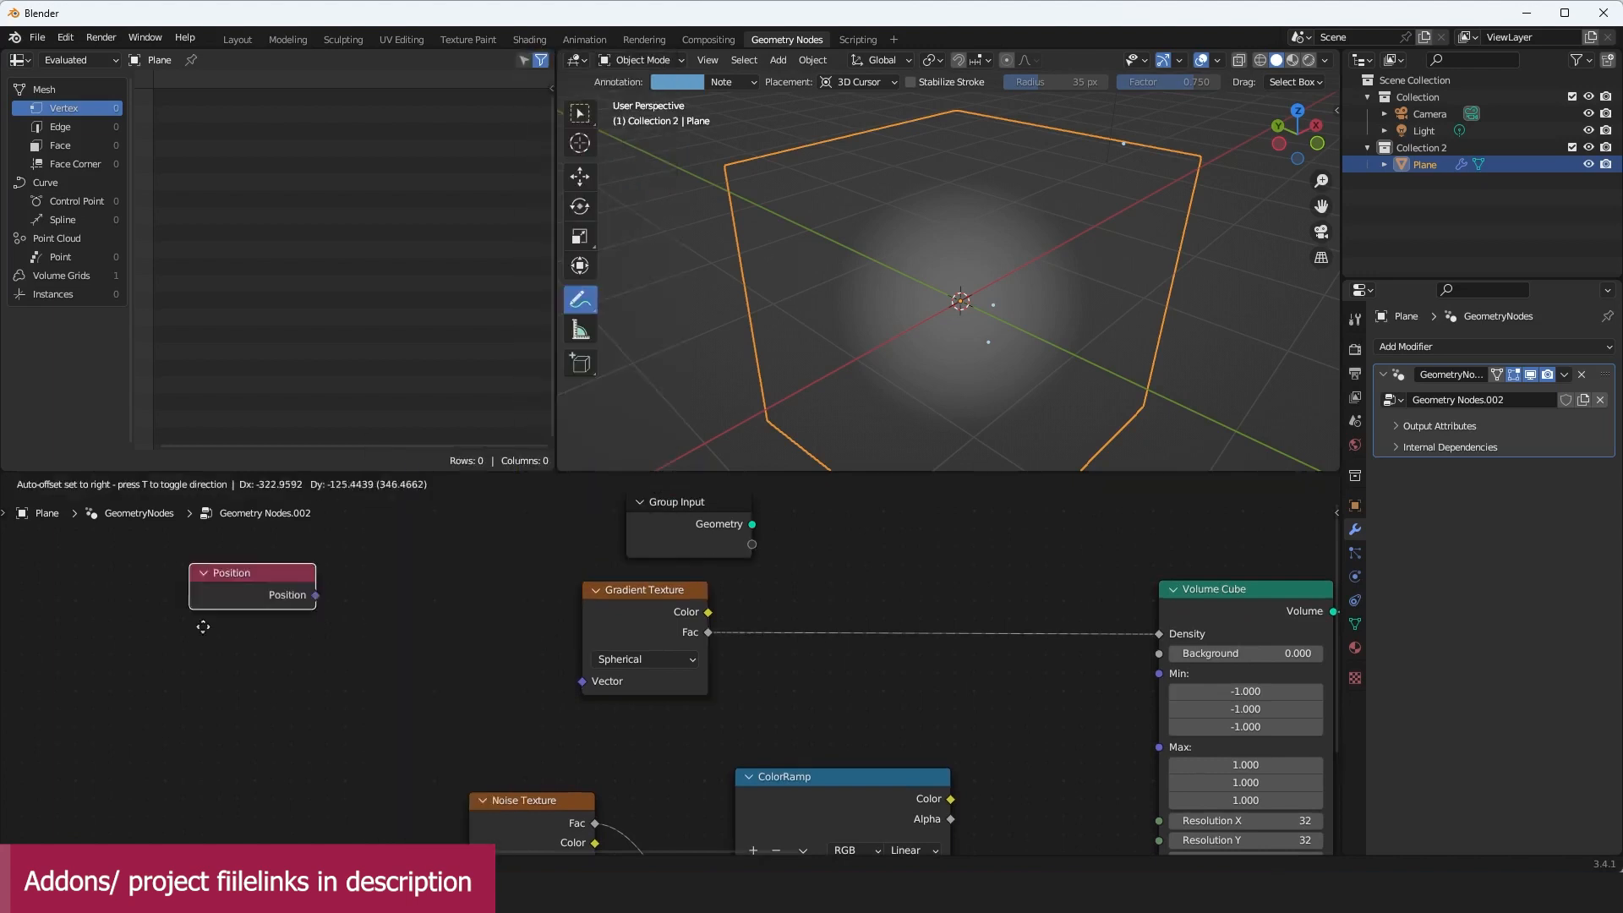
click(139, 683)
Step: Insert a Vector Math node between Position and Gradient Texture, set to Scale with a factor of 0.8
key(shift+a)
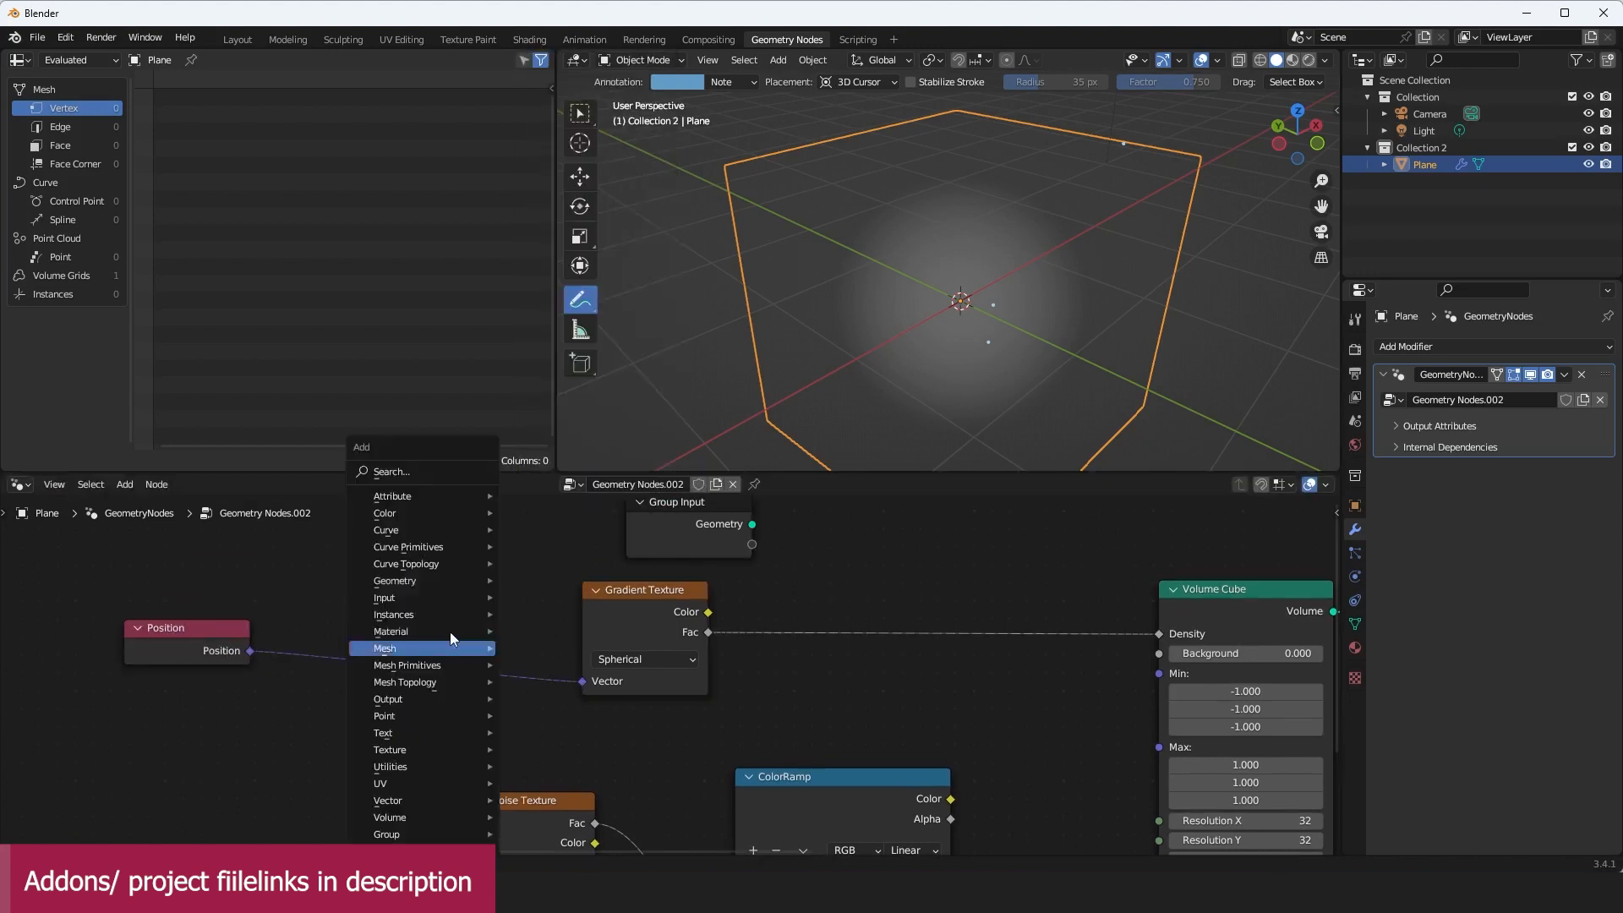
click(450, 473)
text(v)
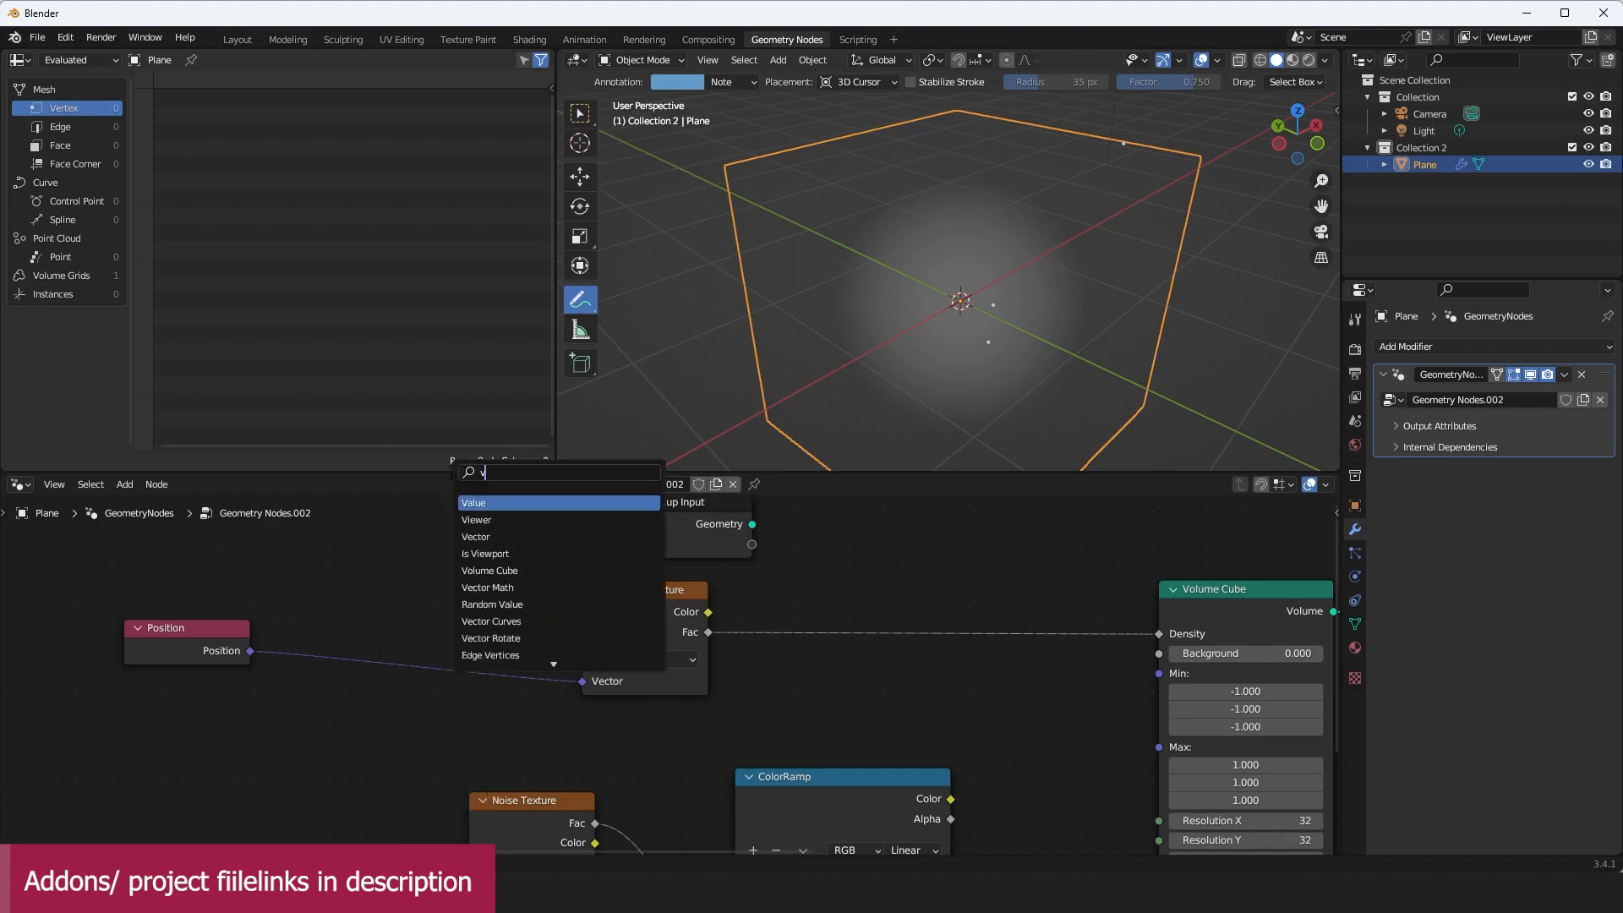
text(e)
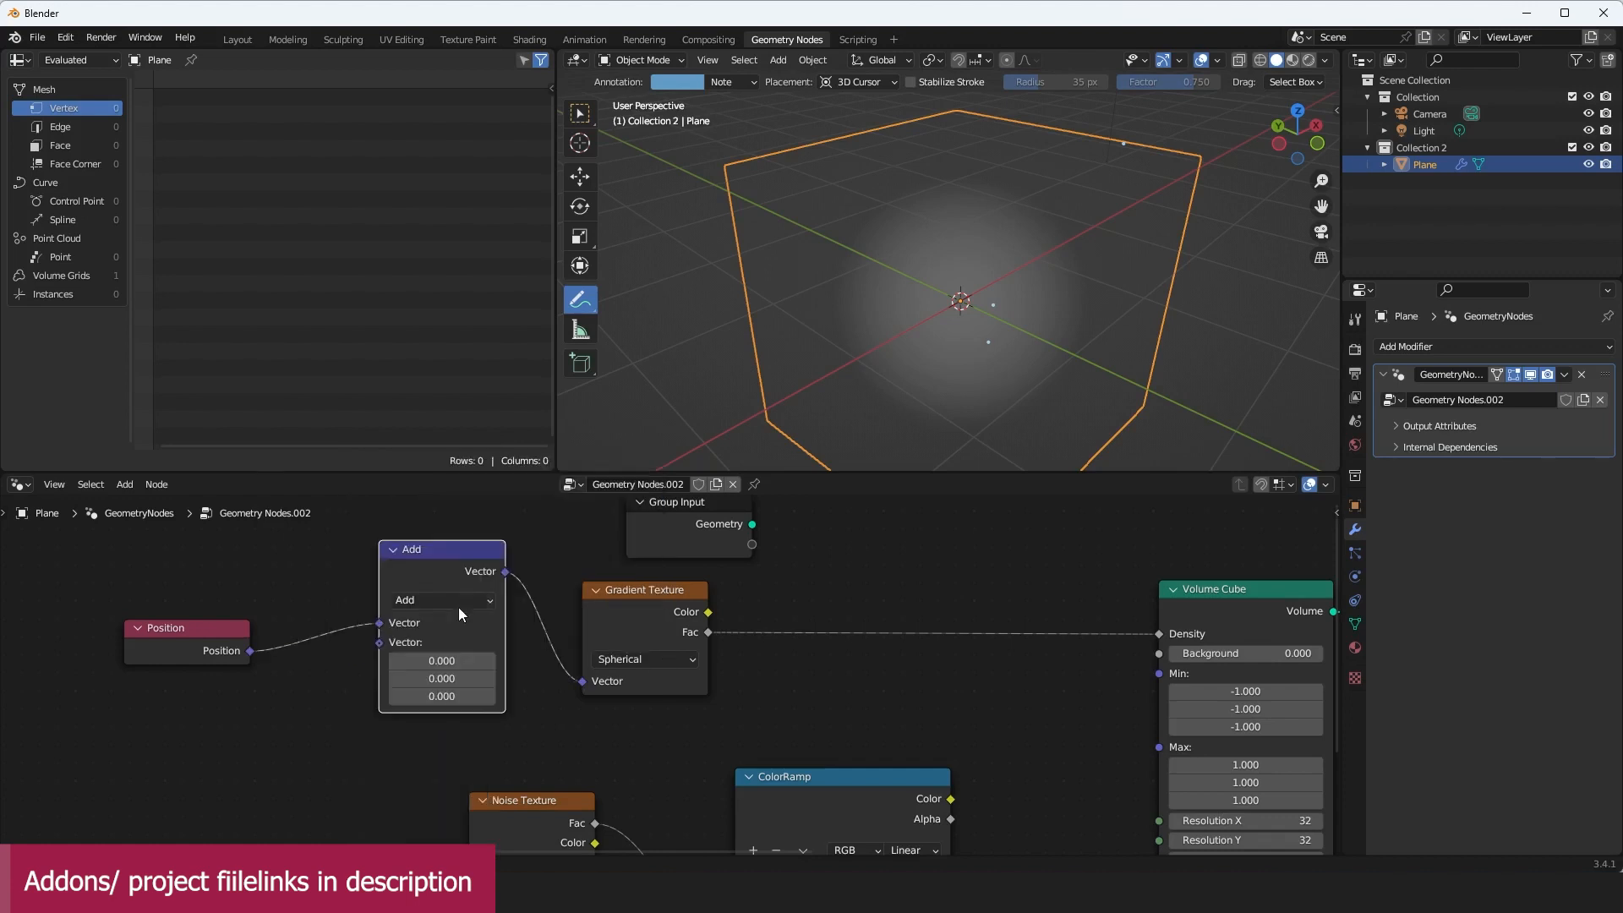
click(456, 603)
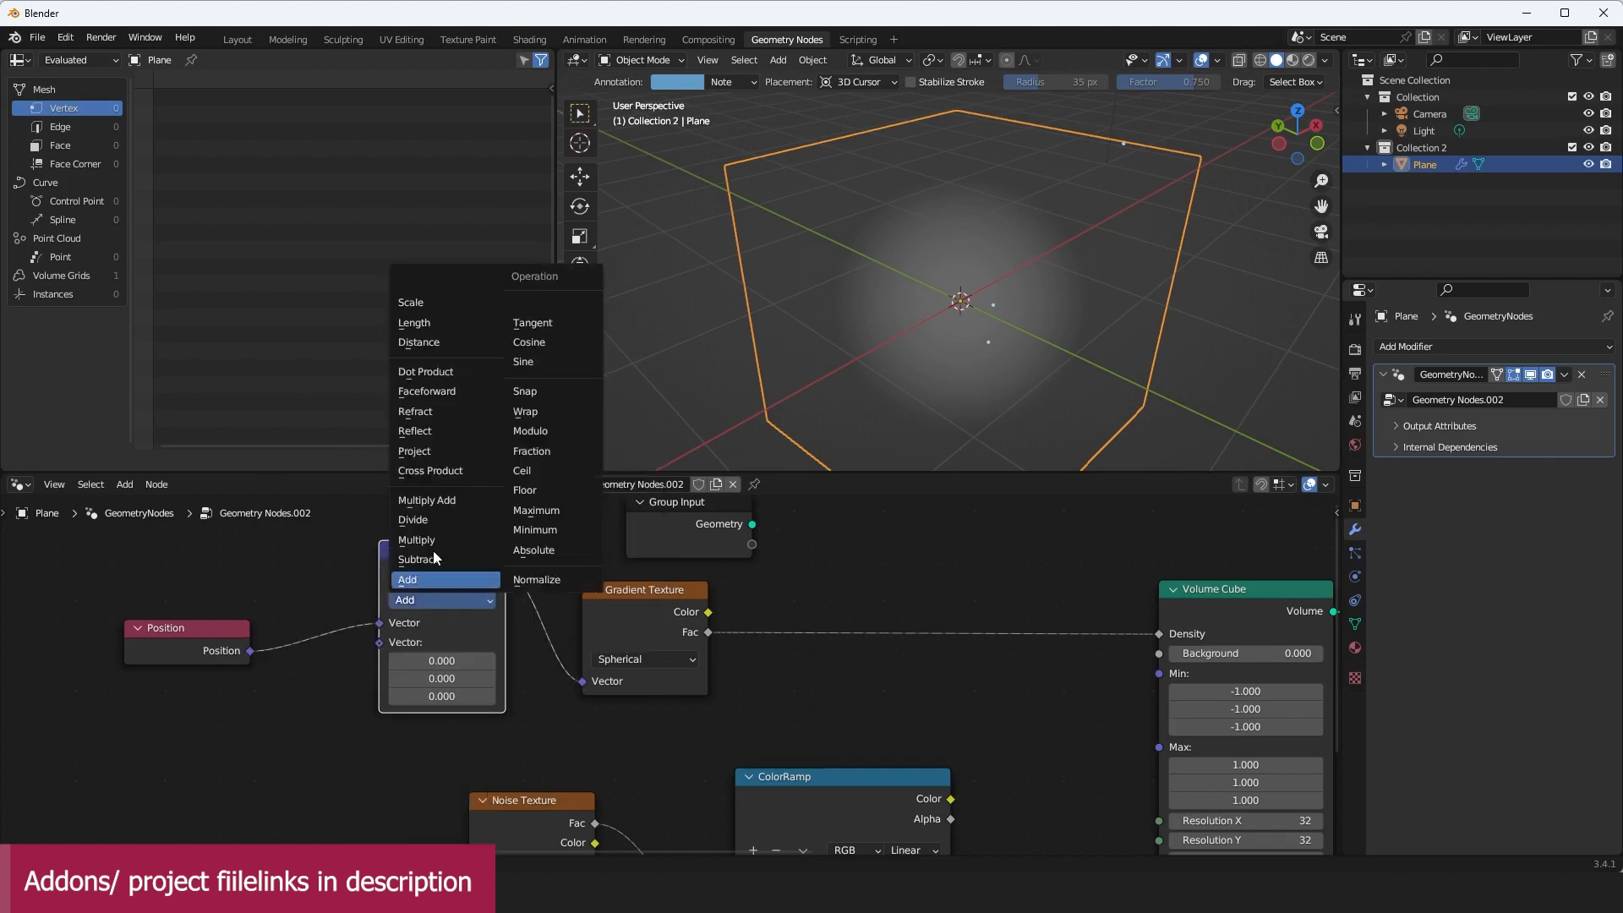
click(475, 310)
drag(444, 642, 482, 643)
Step: Unmute the Volume to Mesh node and inspect the resulting sphere mesh in the viewport
scroll(920, 656, down, 2)
middle_drag(1226, 648, 772, 656)
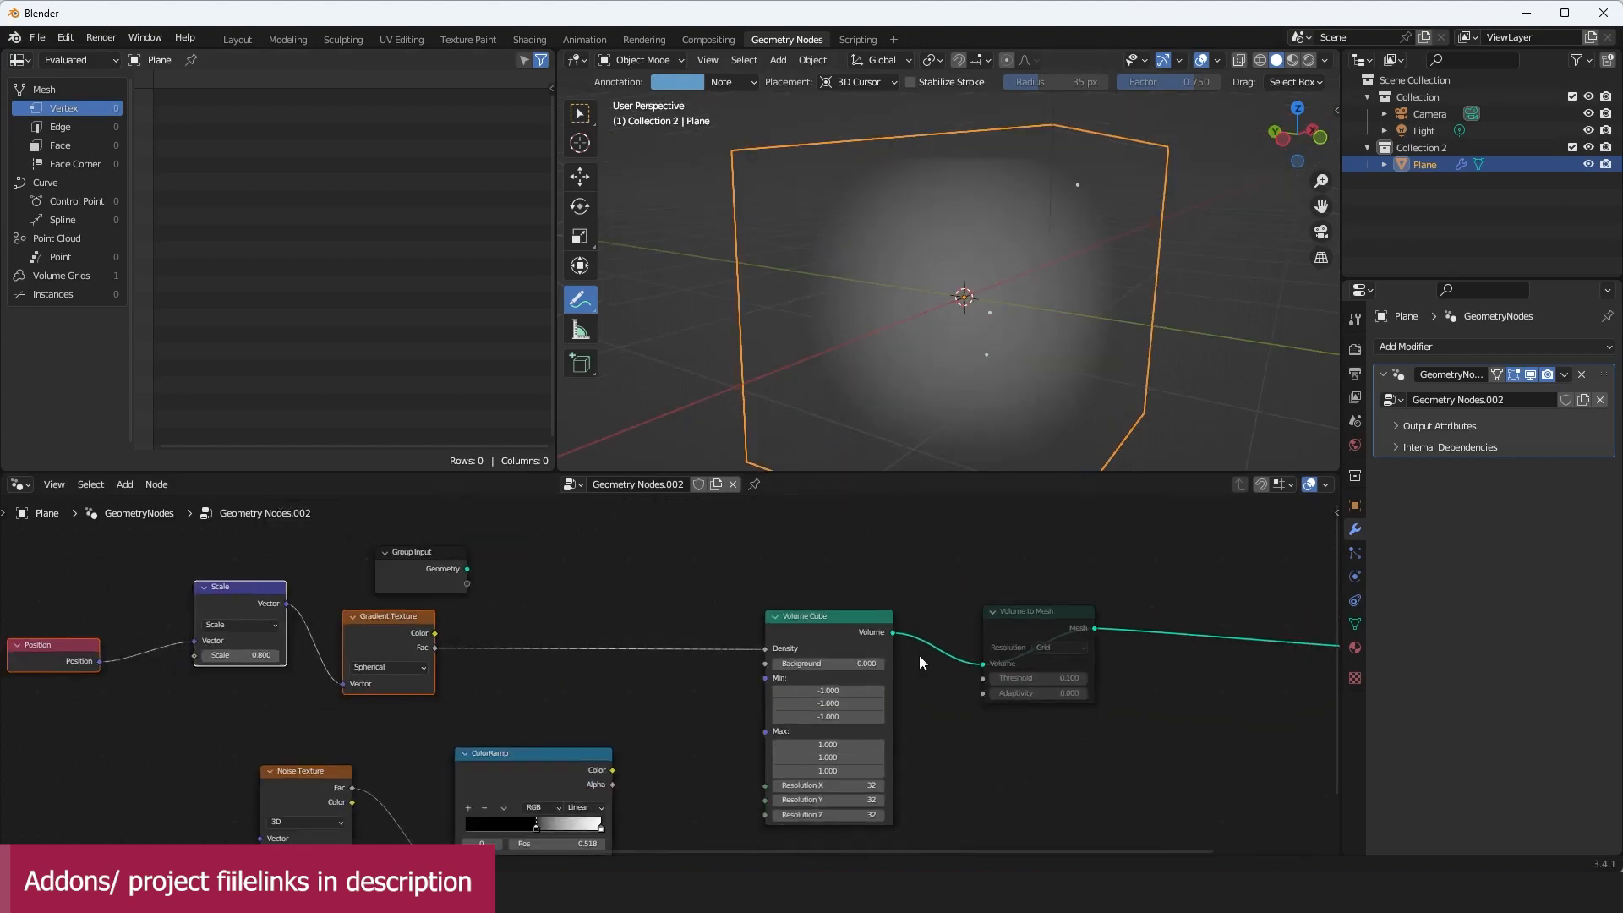
click(894, 632)
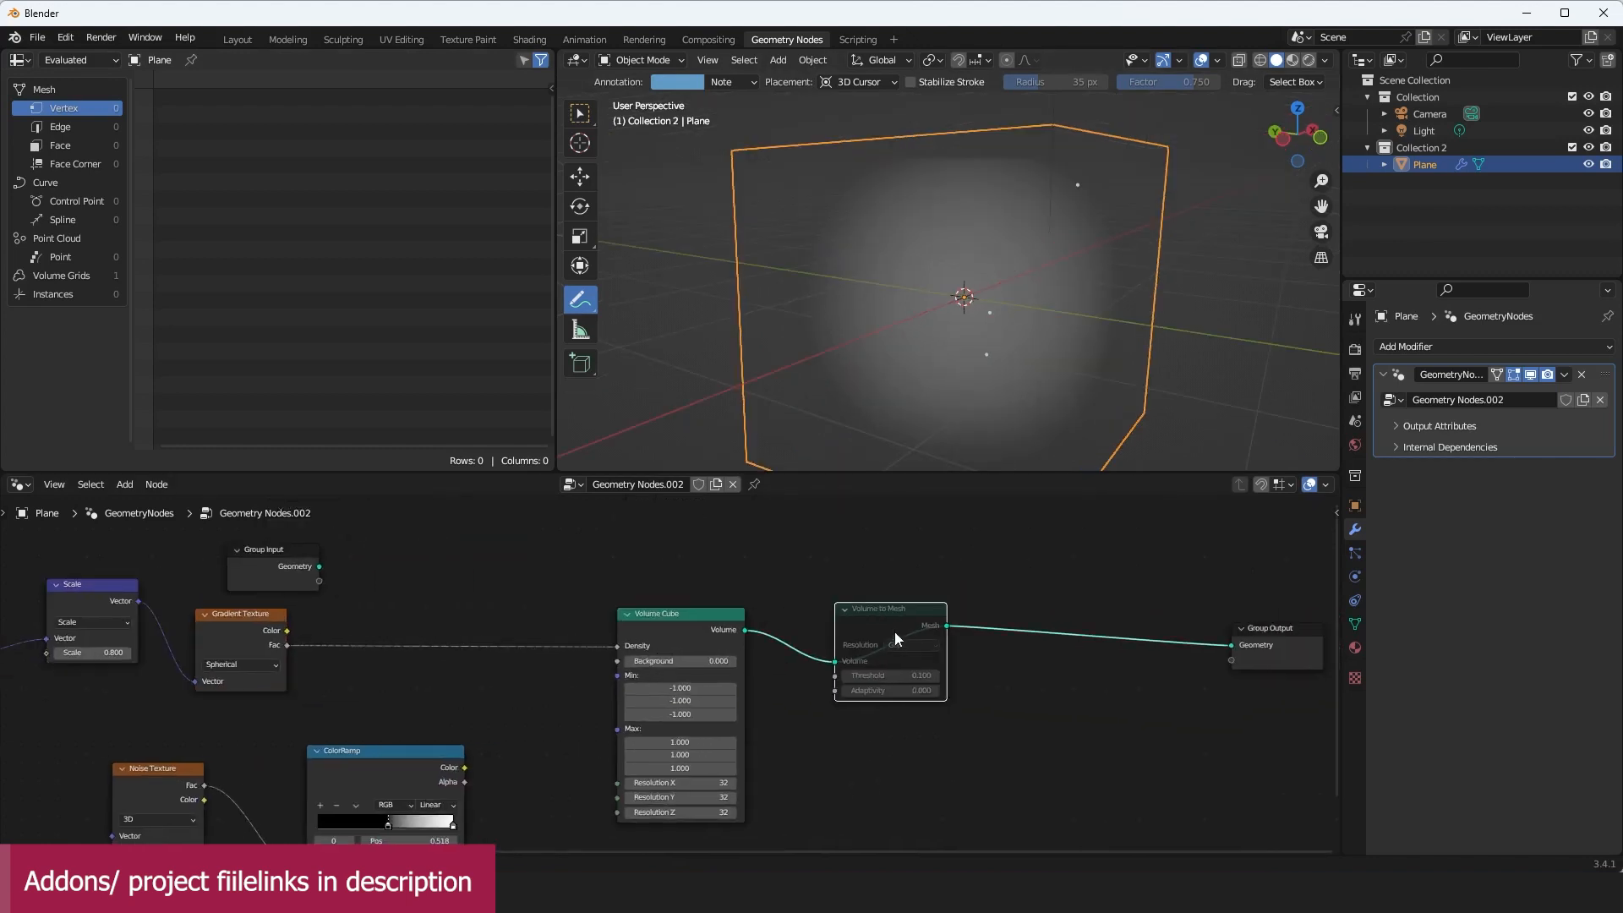
key(m)
middle_drag(1110, 244, 1066, 278)
Step: Set the factor of the Scale node feeding the Gradient Texture to 0.88
middle_drag(536, 639, 783, 630)
scroll(783, 629, up, 2)
drag(313, 638, 338, 637)
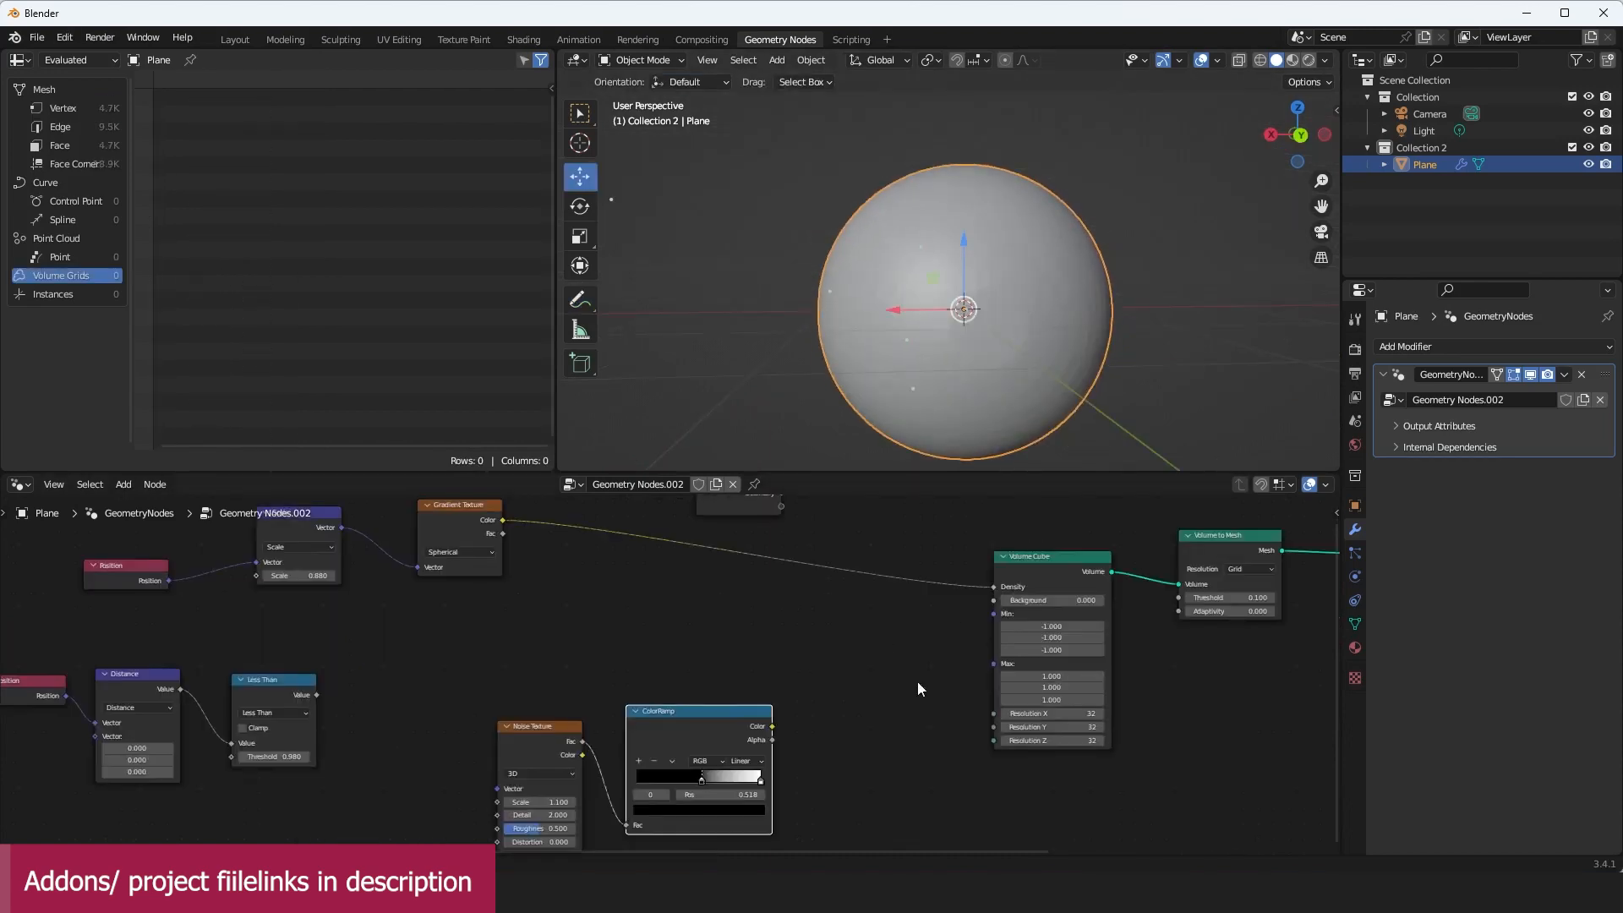
Step: Compare the ColorRamp noise and the spherical gradient by feeding each in turn into the Volume Cube's Density
drag(991, 600, 995, 590)
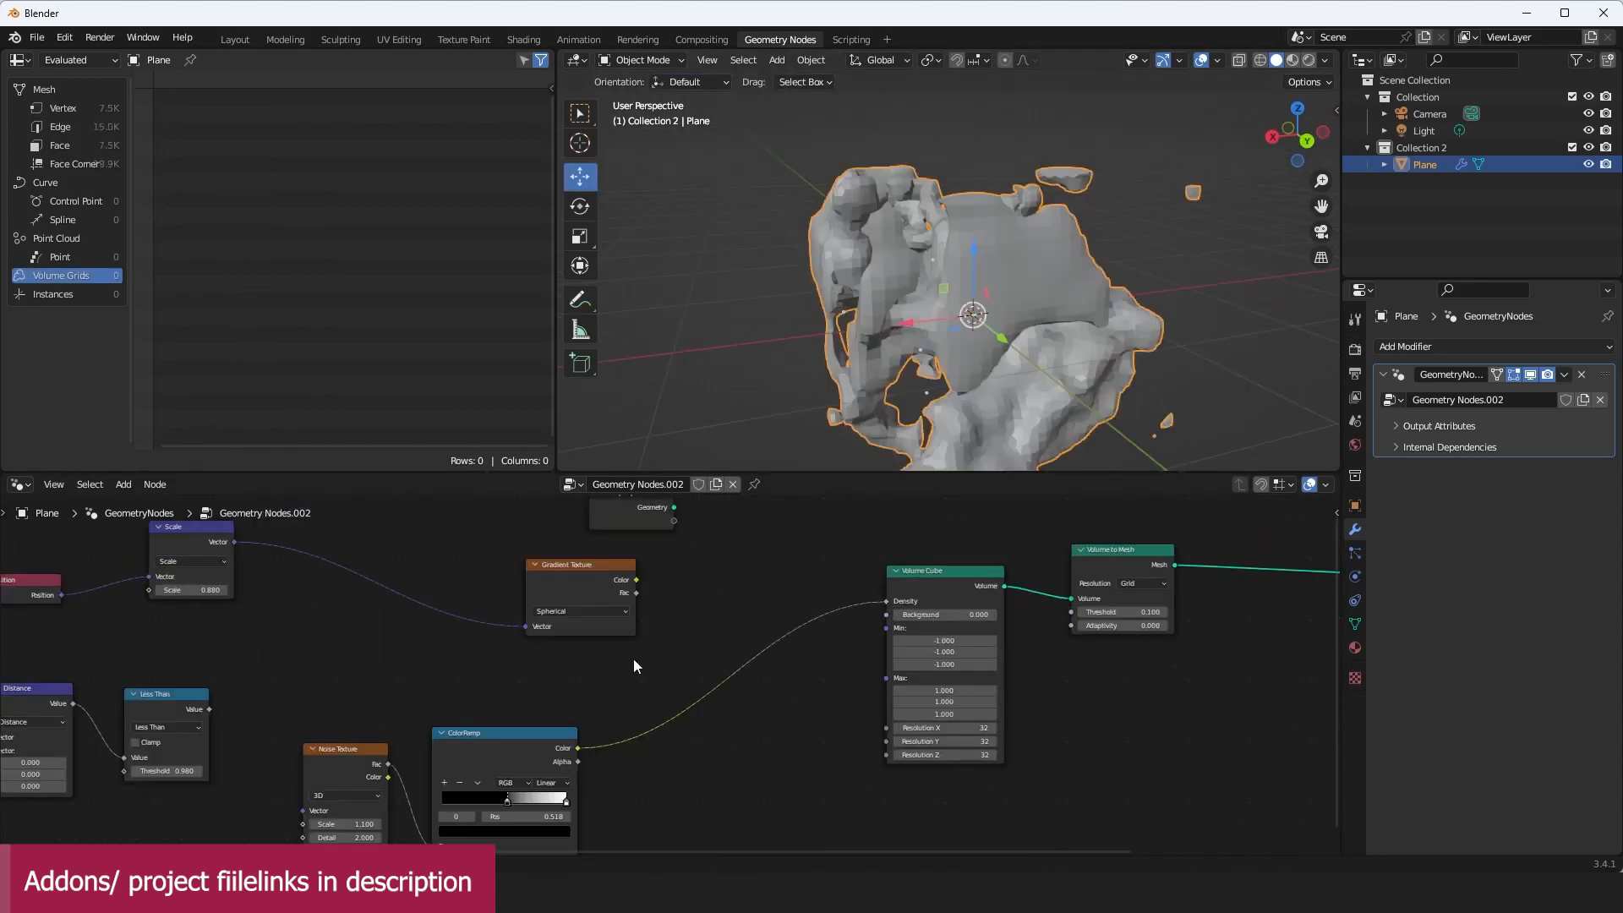
scroll(632, 658, up, 1)
drag(558, 733, 609, 717)
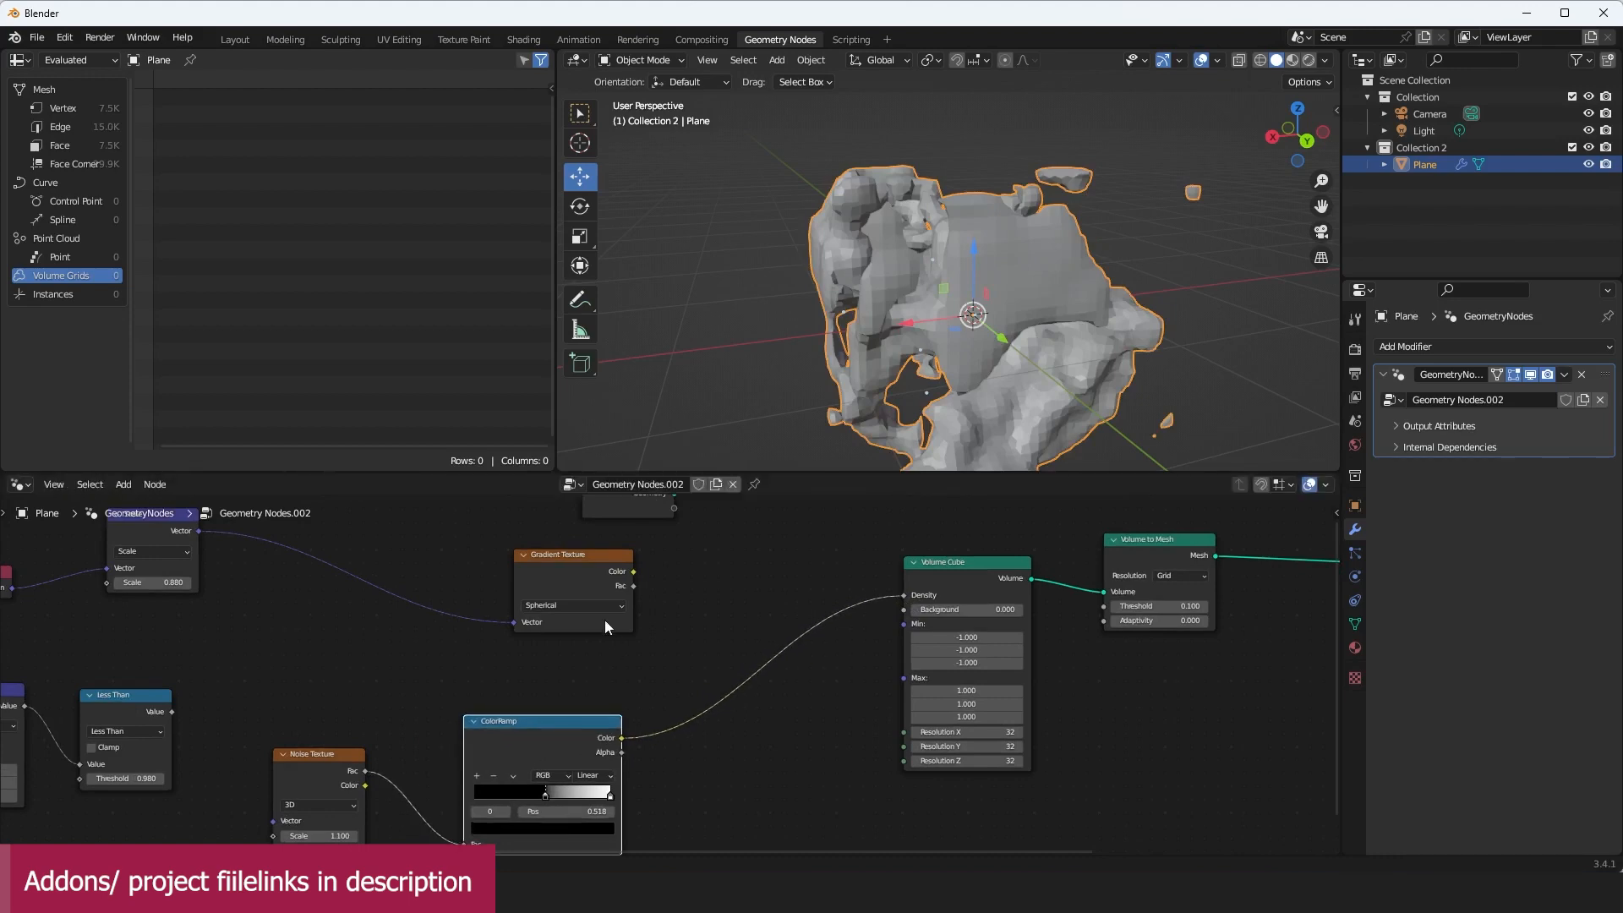
drag(629, 575, 869, 586)
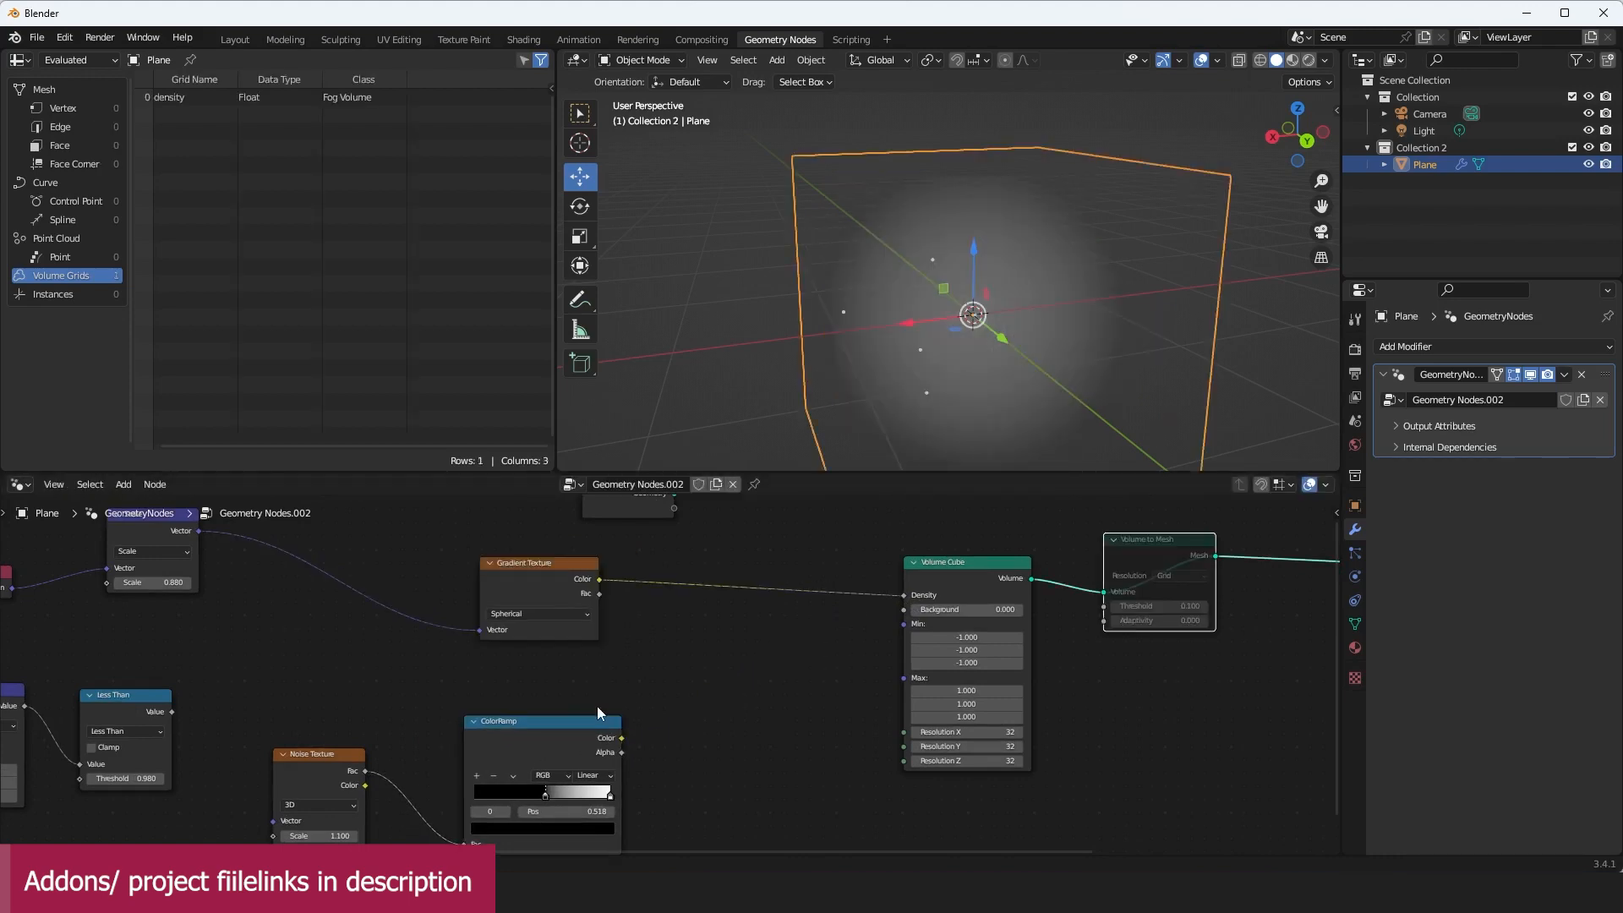
mouse_move(849, 298)
middle_down()
mouse_move(856, 266)
mouse_move(874, 288)
middle_up()
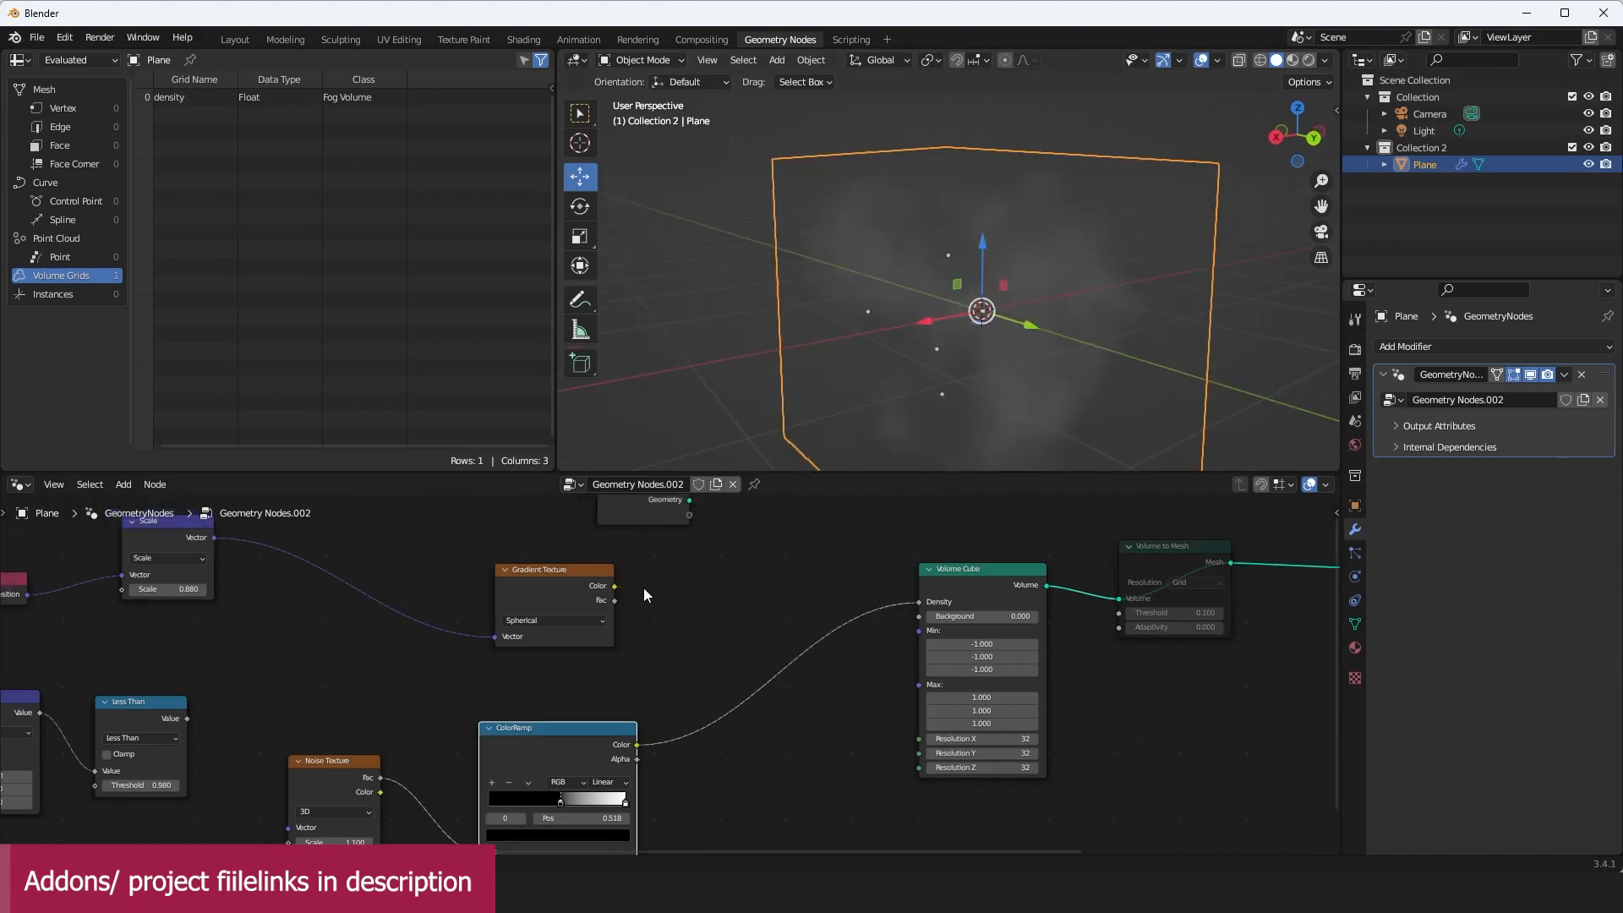
Step: Insert a Subtract Math node before the Volume Cube's Density that subtracts the ColorRamp's Color from the Gradient Texture's Color
drag(613, 588, 917, 602)
key(shift+a)
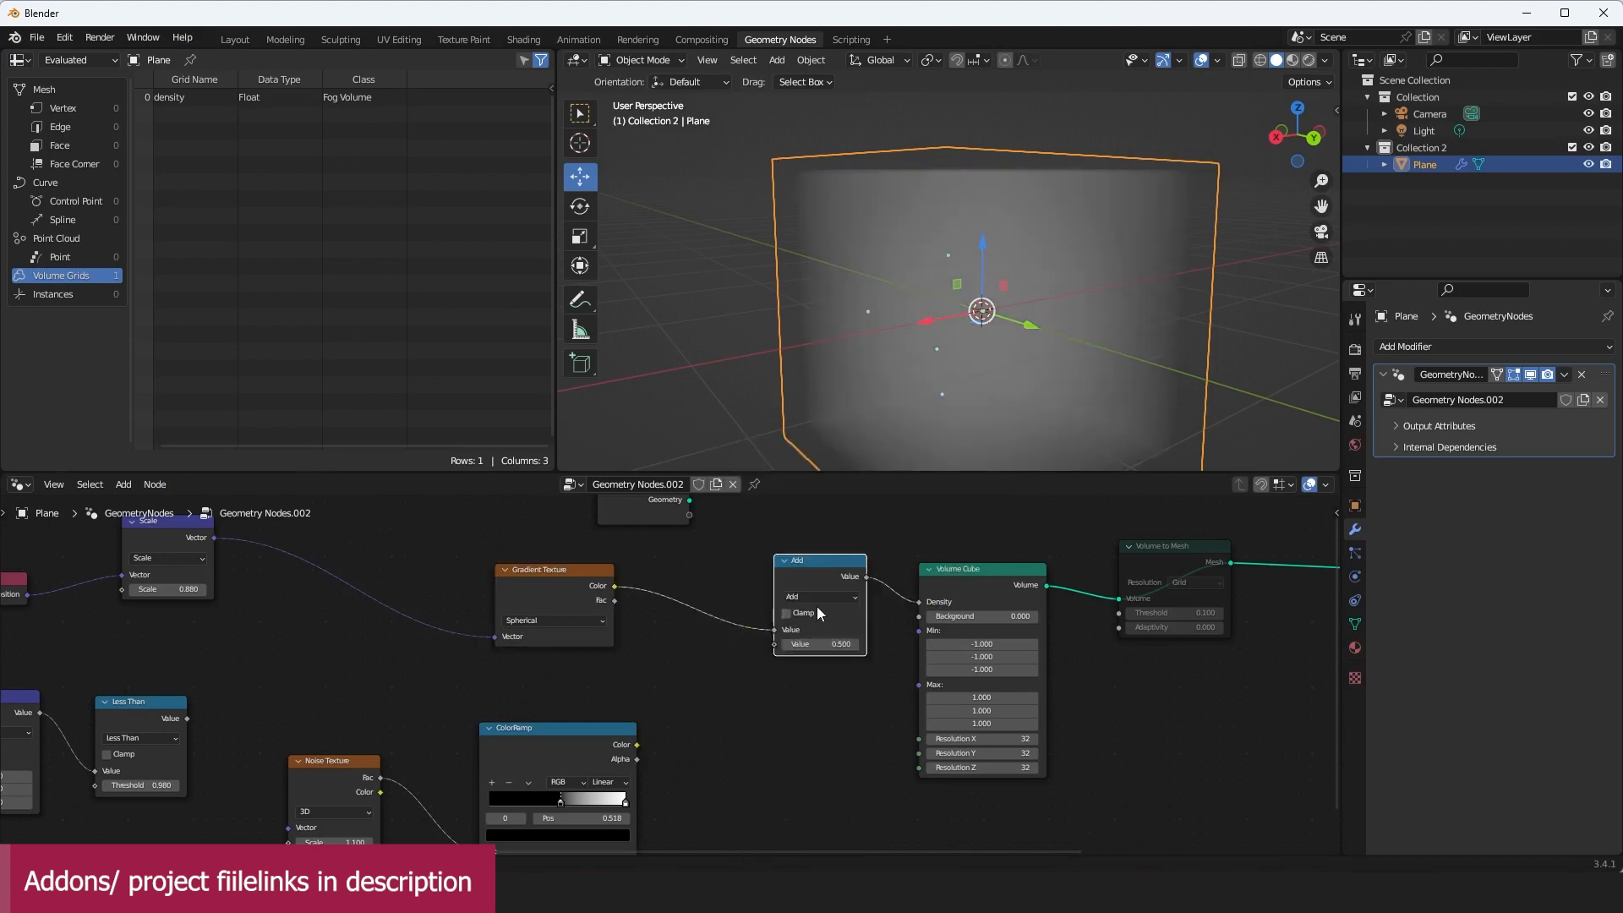
click(801, 594)
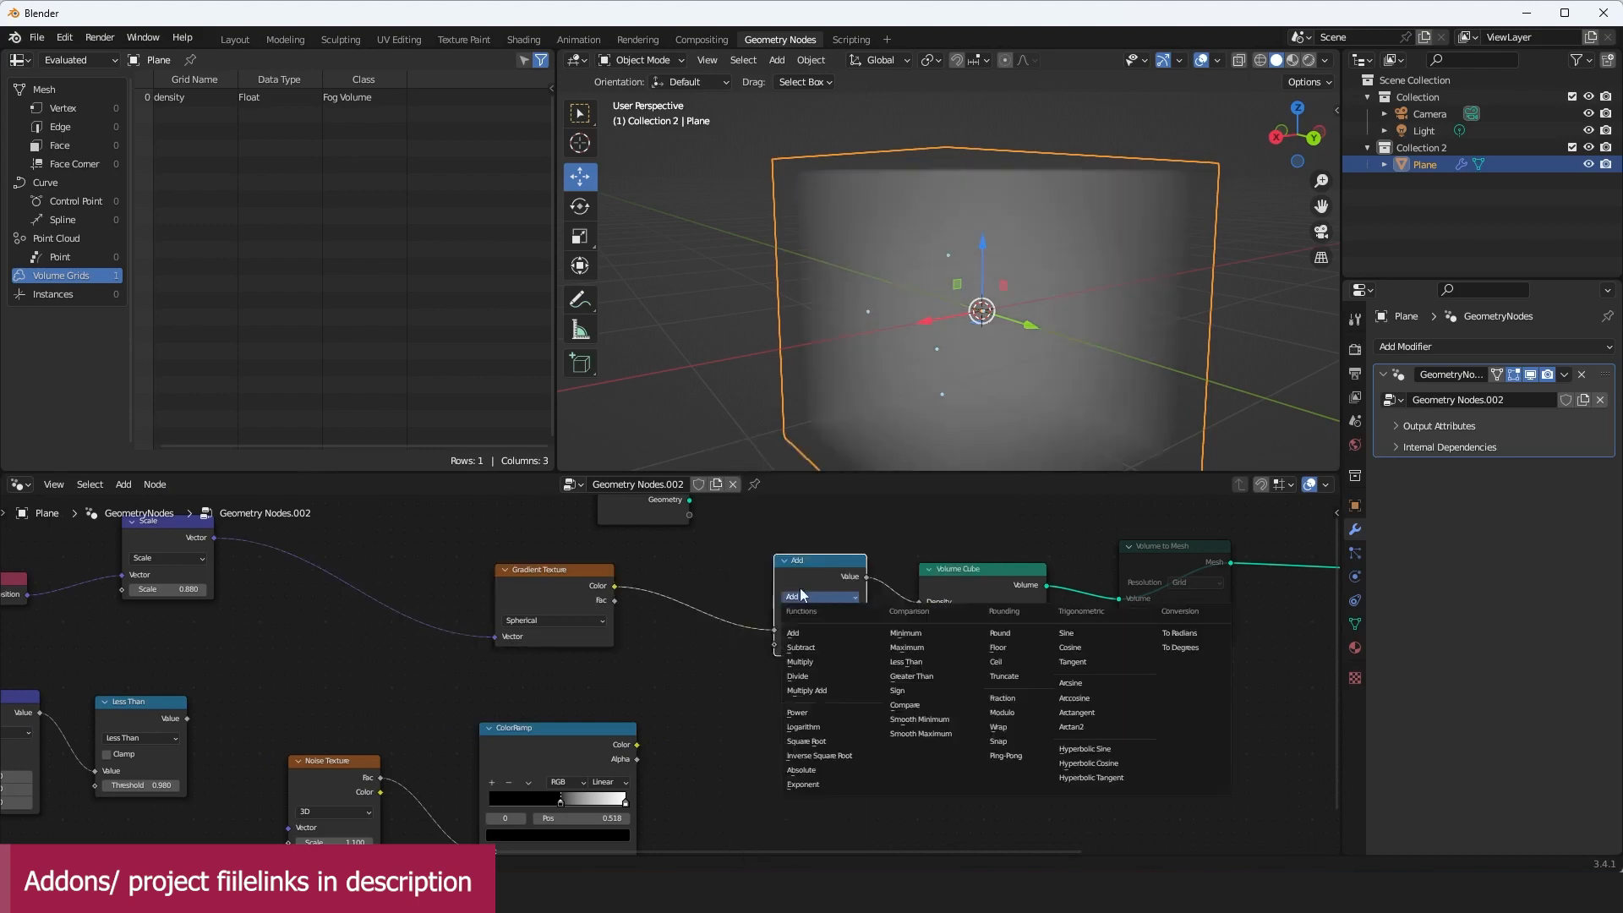
click(809, 647)
drag(779, 647, 774, 645)
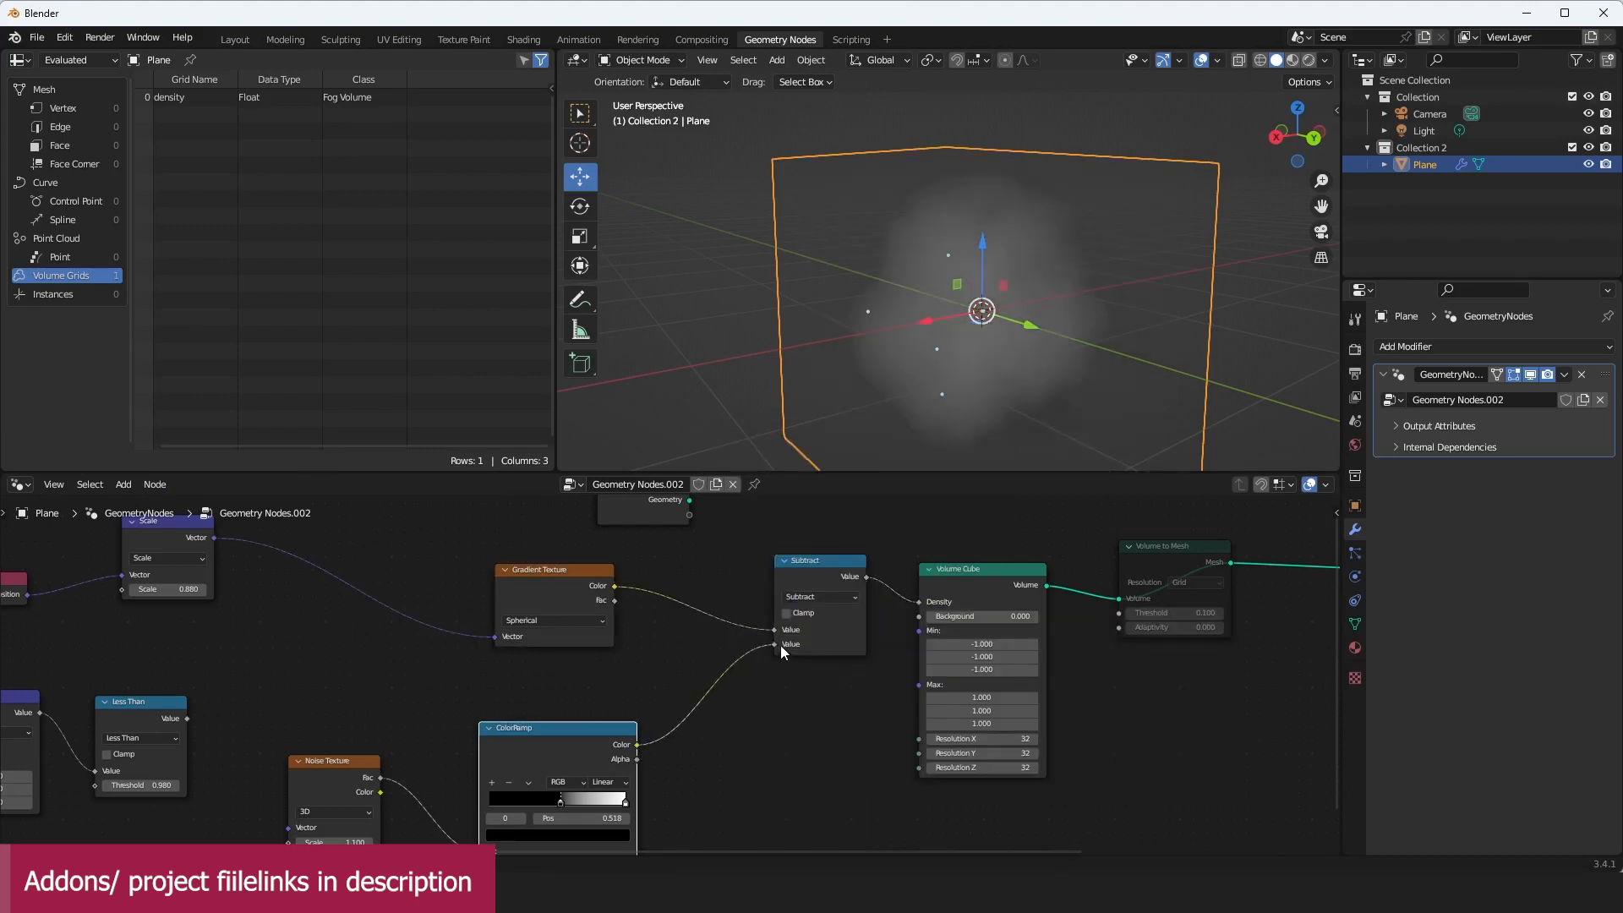
Step: Unmute the Volume to Mesh node and inspect the noise-carved sphere from several angles
middle_drag(837, 385, 744, 355)
middle_drag(1085, 634, 946, 659)
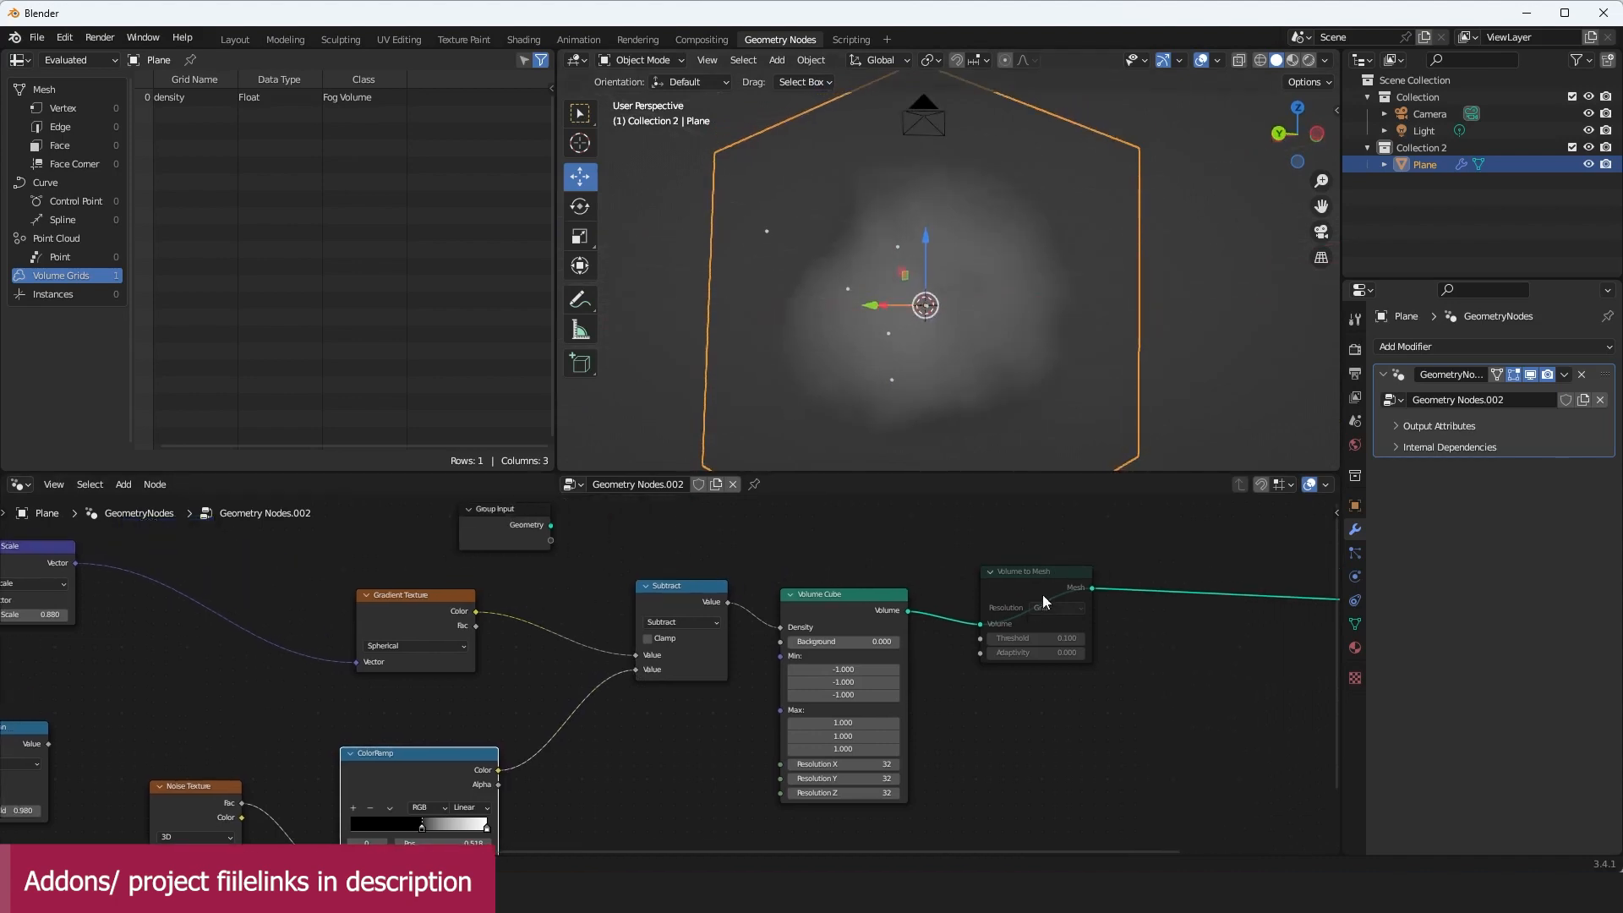
key(m)
middle_drag(935, 274, 889, 297)
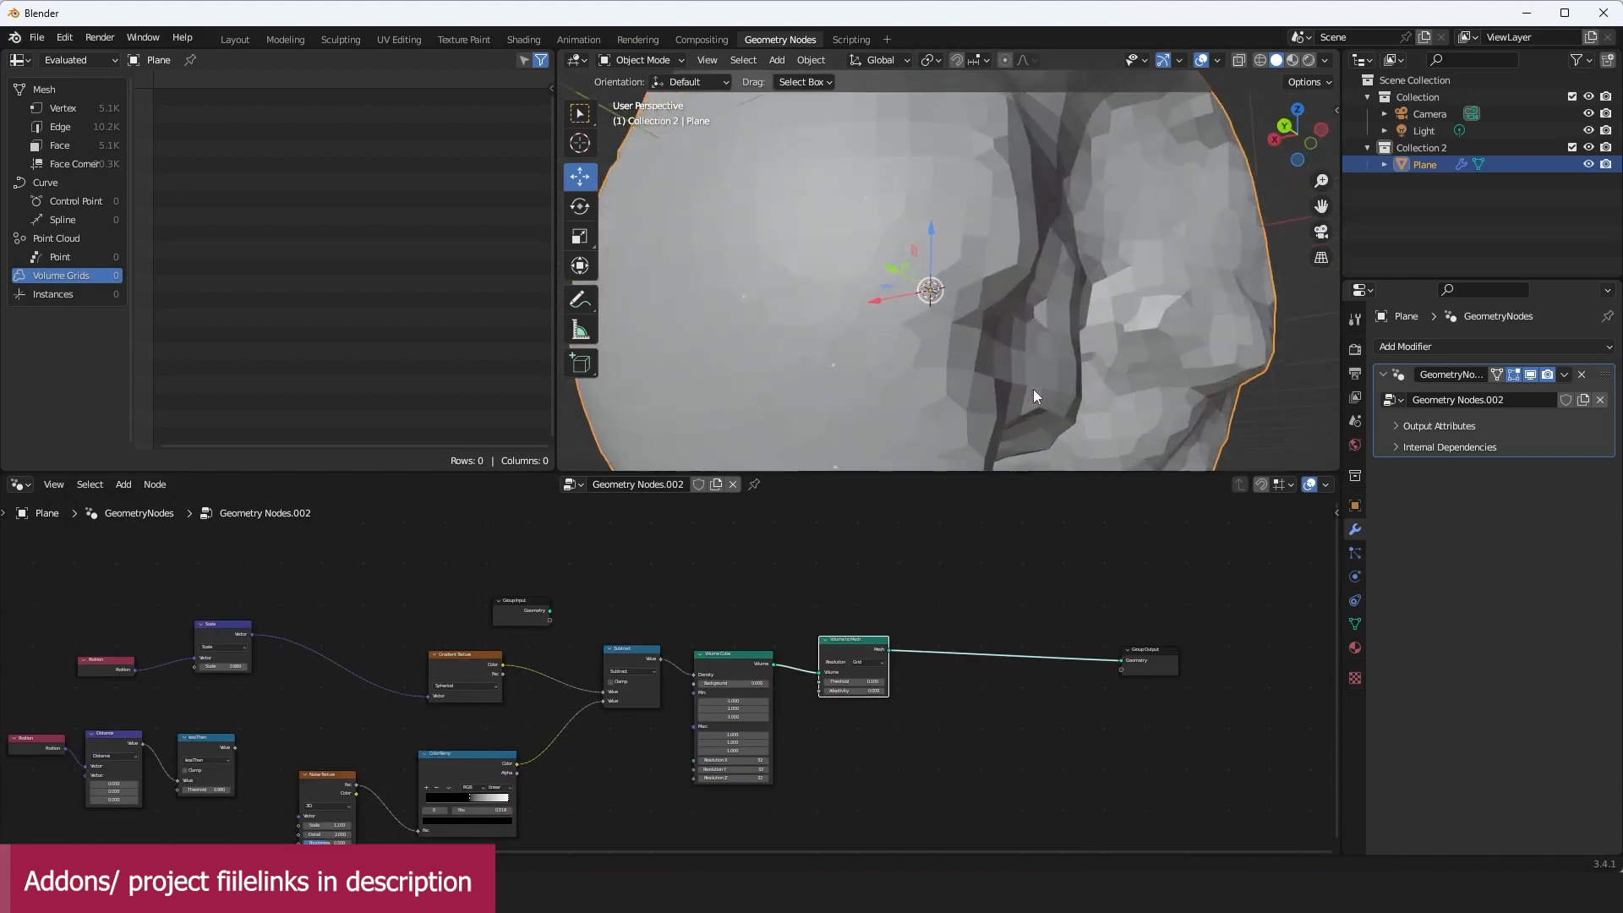
middle_drag(1033, 388, 994, 373)
scroll(1119, 527, up, 4)
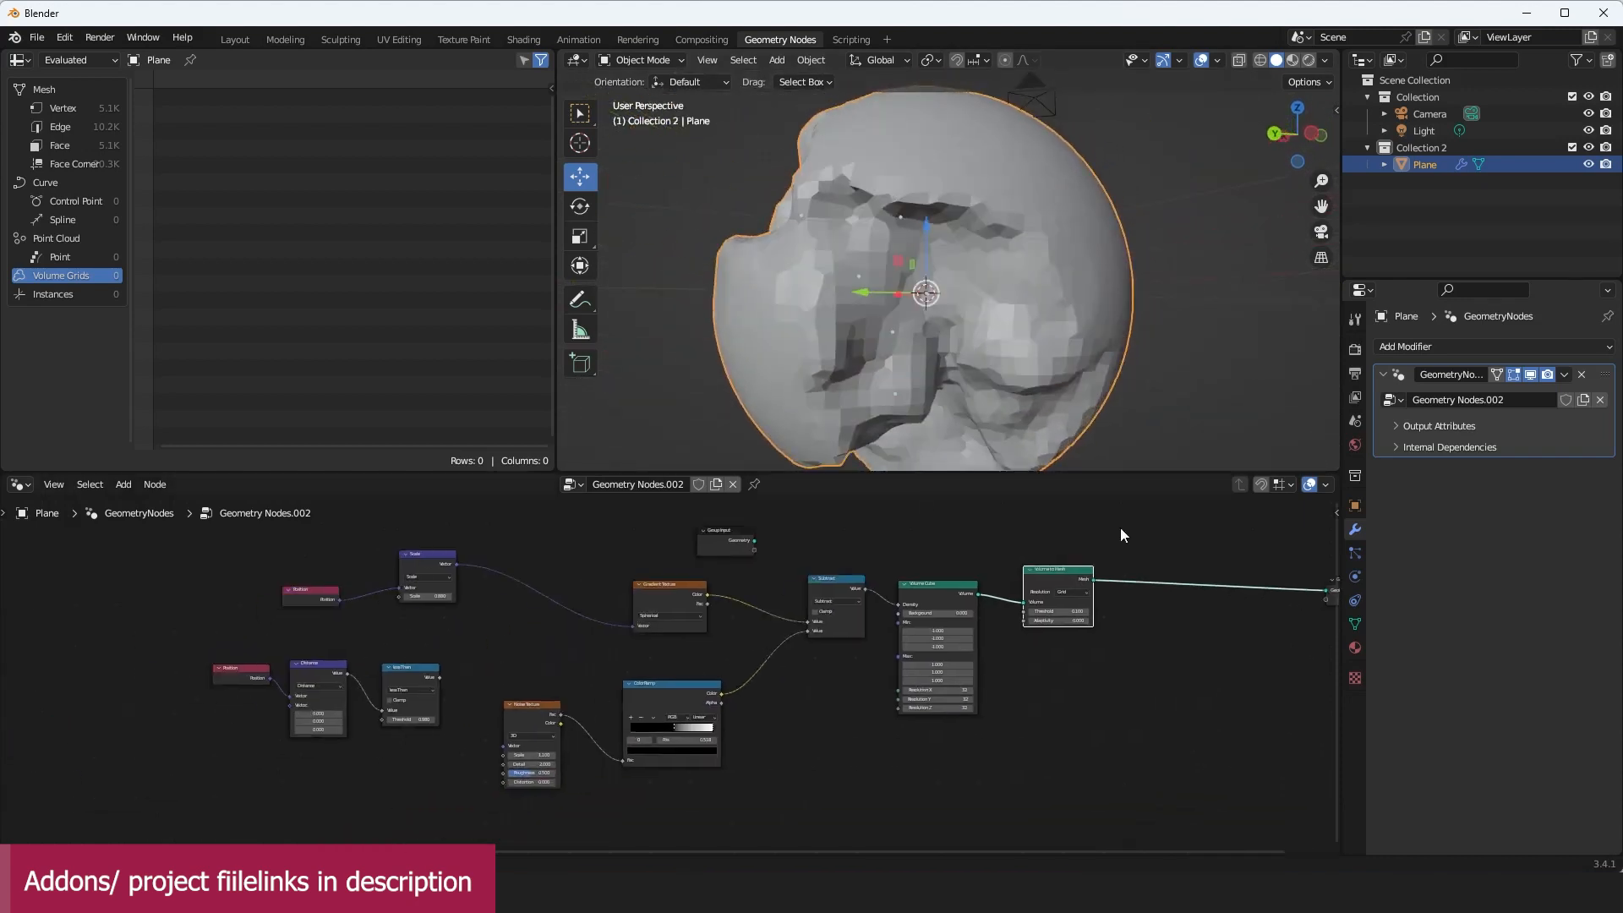
Step: Set the Volume Cube's Resolution X, Y and Z to 76
middle_drag(1104, 680, 977, 692)
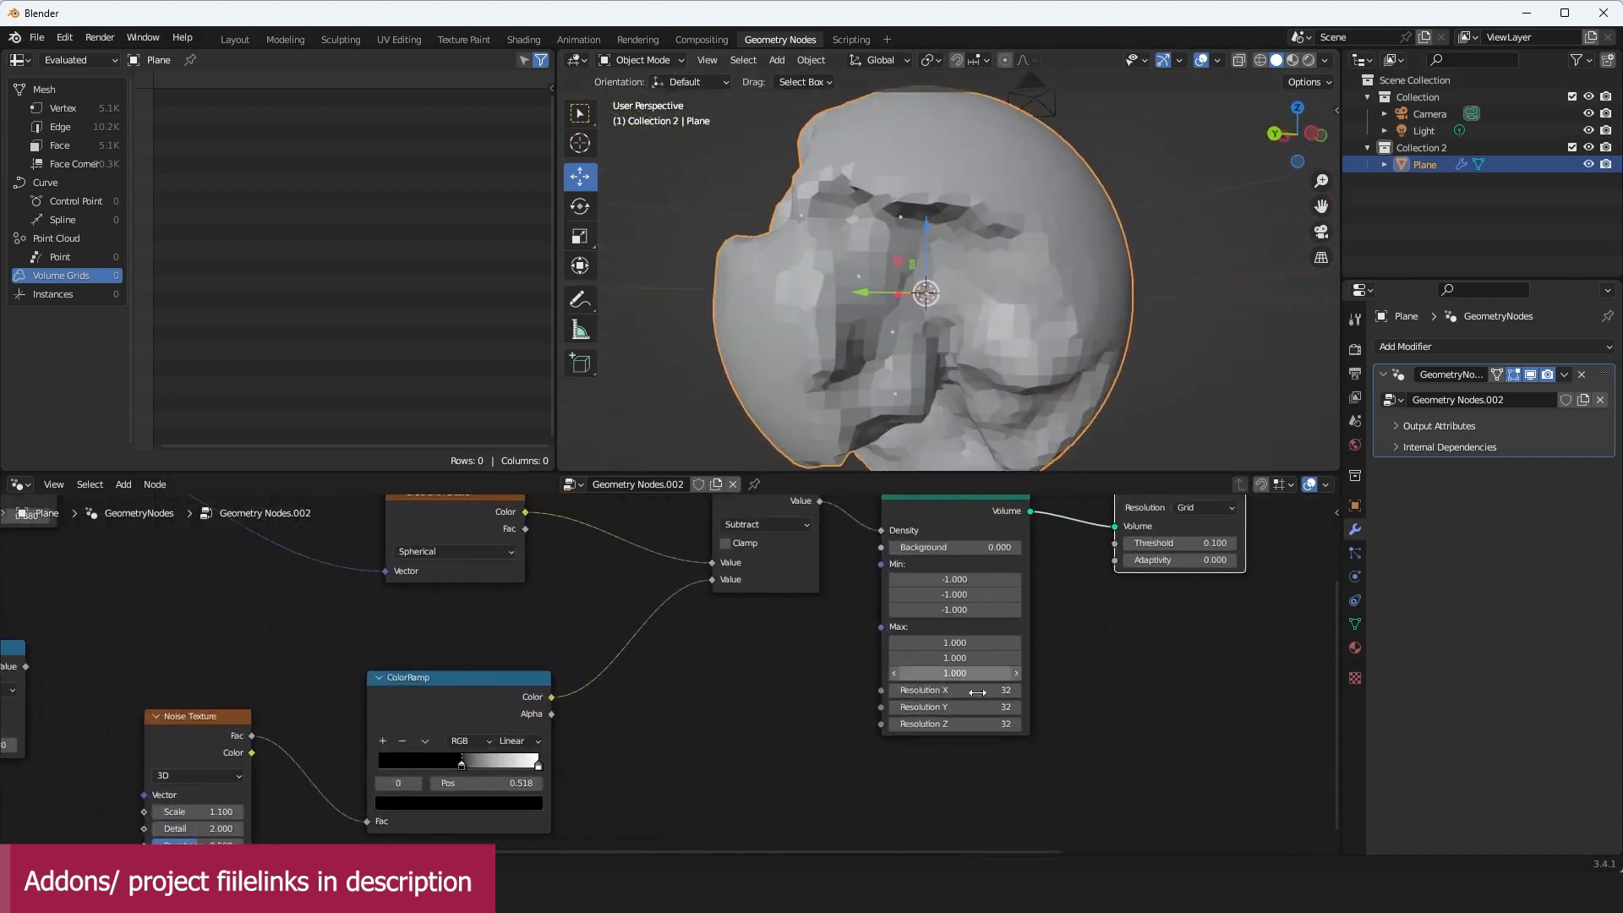
middle_drag(856, 738, 945, 728)
scroll(946, 728, up, 2)
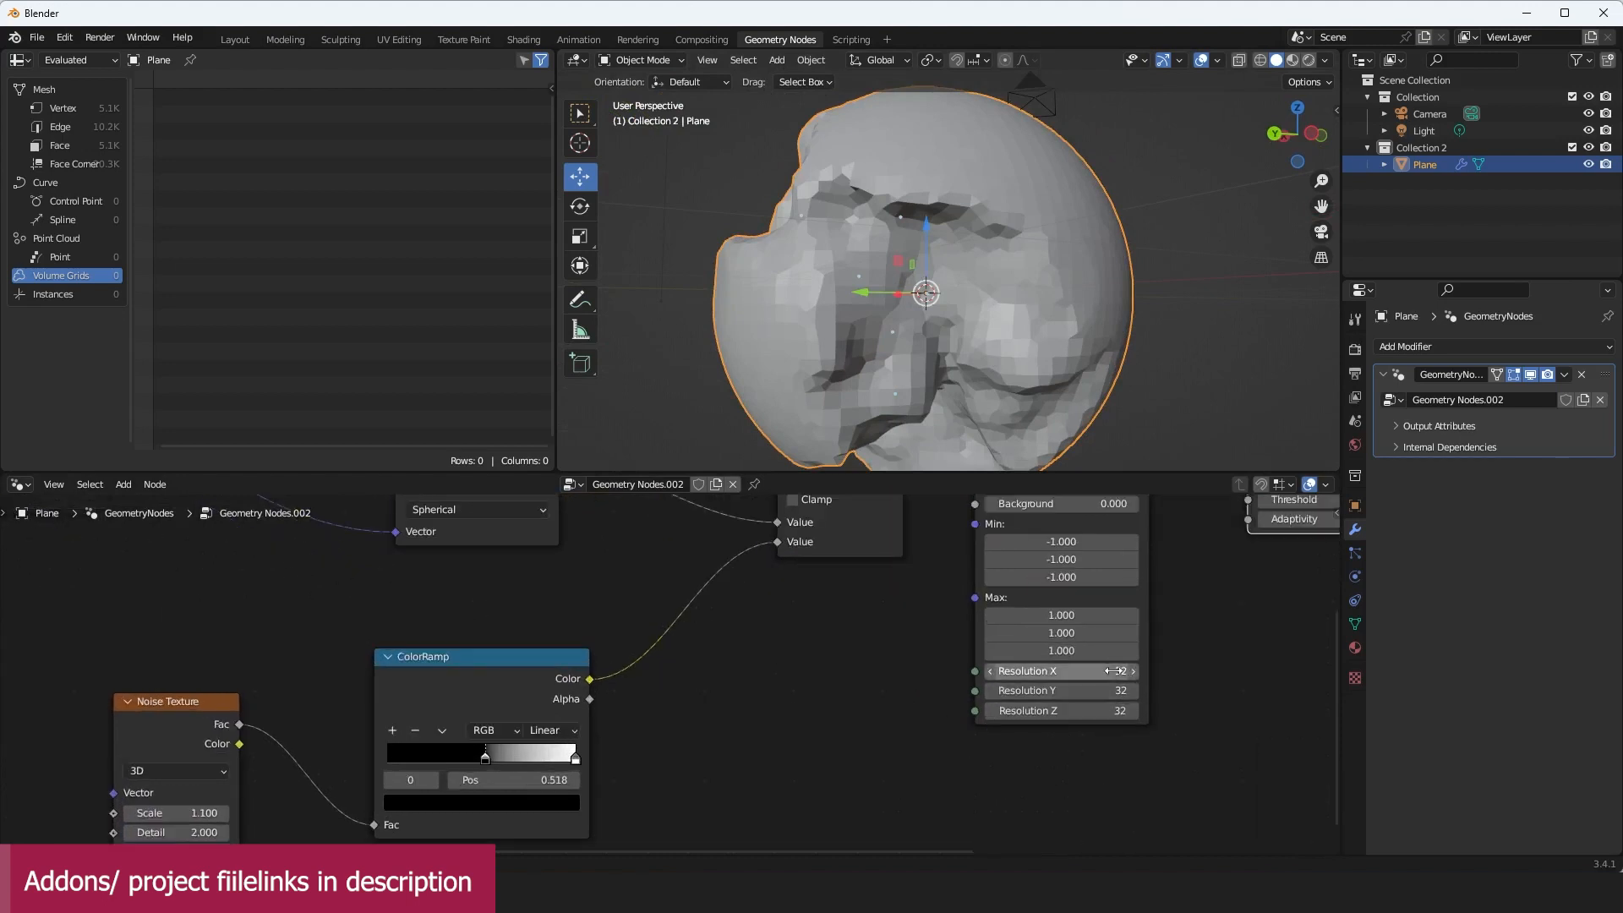
mouse_move(1106, 671)
mouse_down()
mouse_move(1155, 711)
mouse_move(1101, 672)
mouse_up()
Step: Add a Value node and connect it to the Volume Cube's Resolution X, Y and Z
middle_drag(947, 590, 942, 656)
key(shift+a)
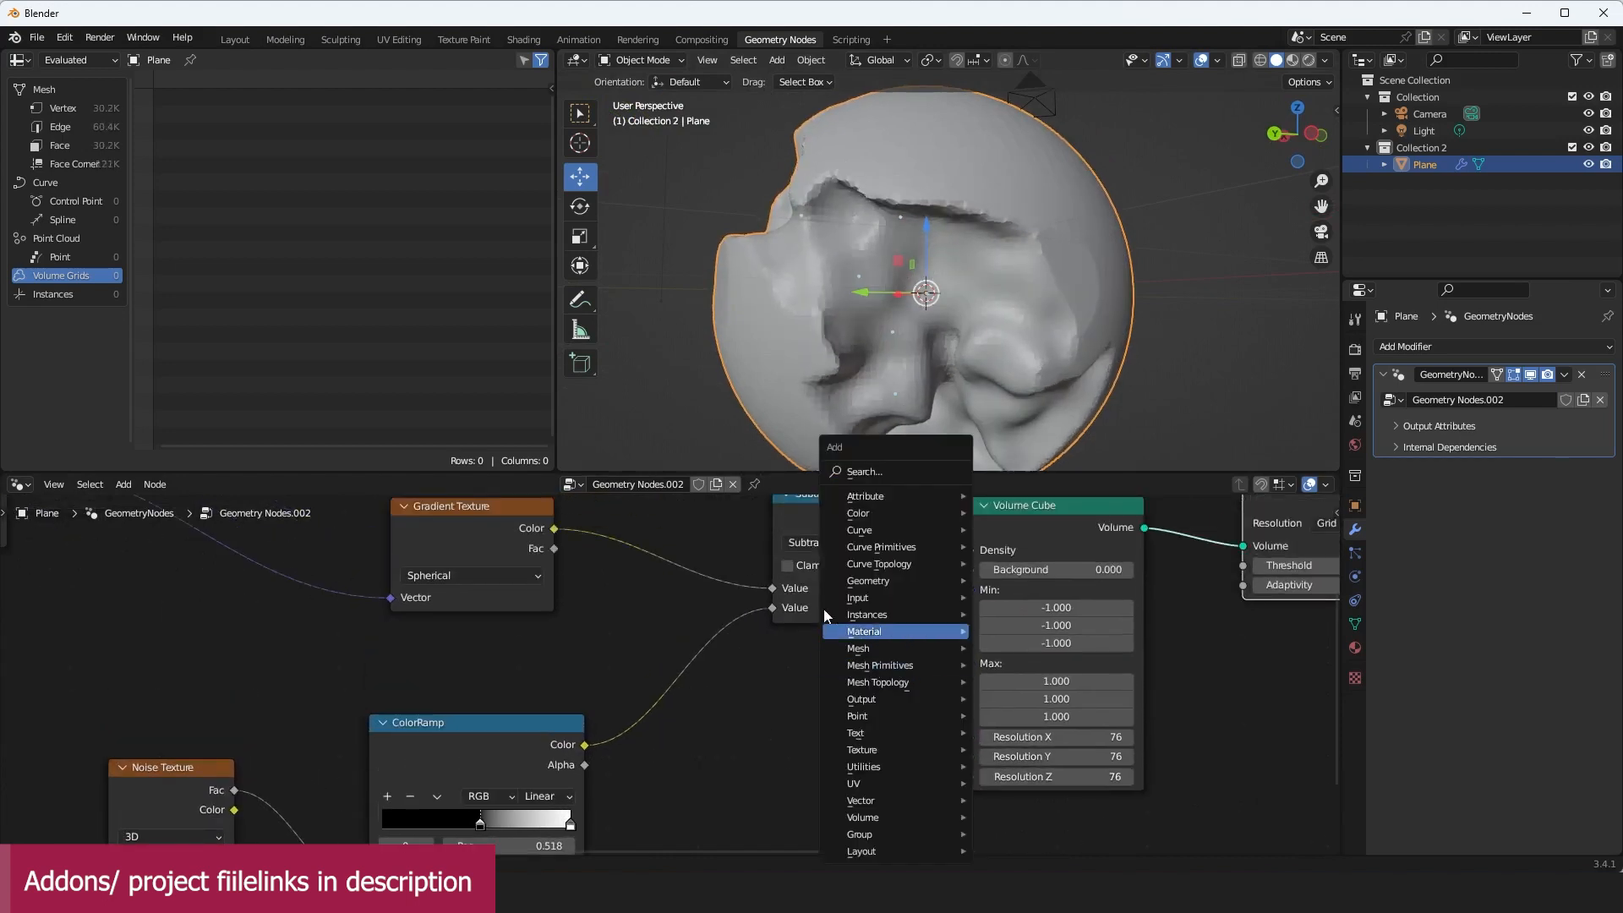
click(914, 465)
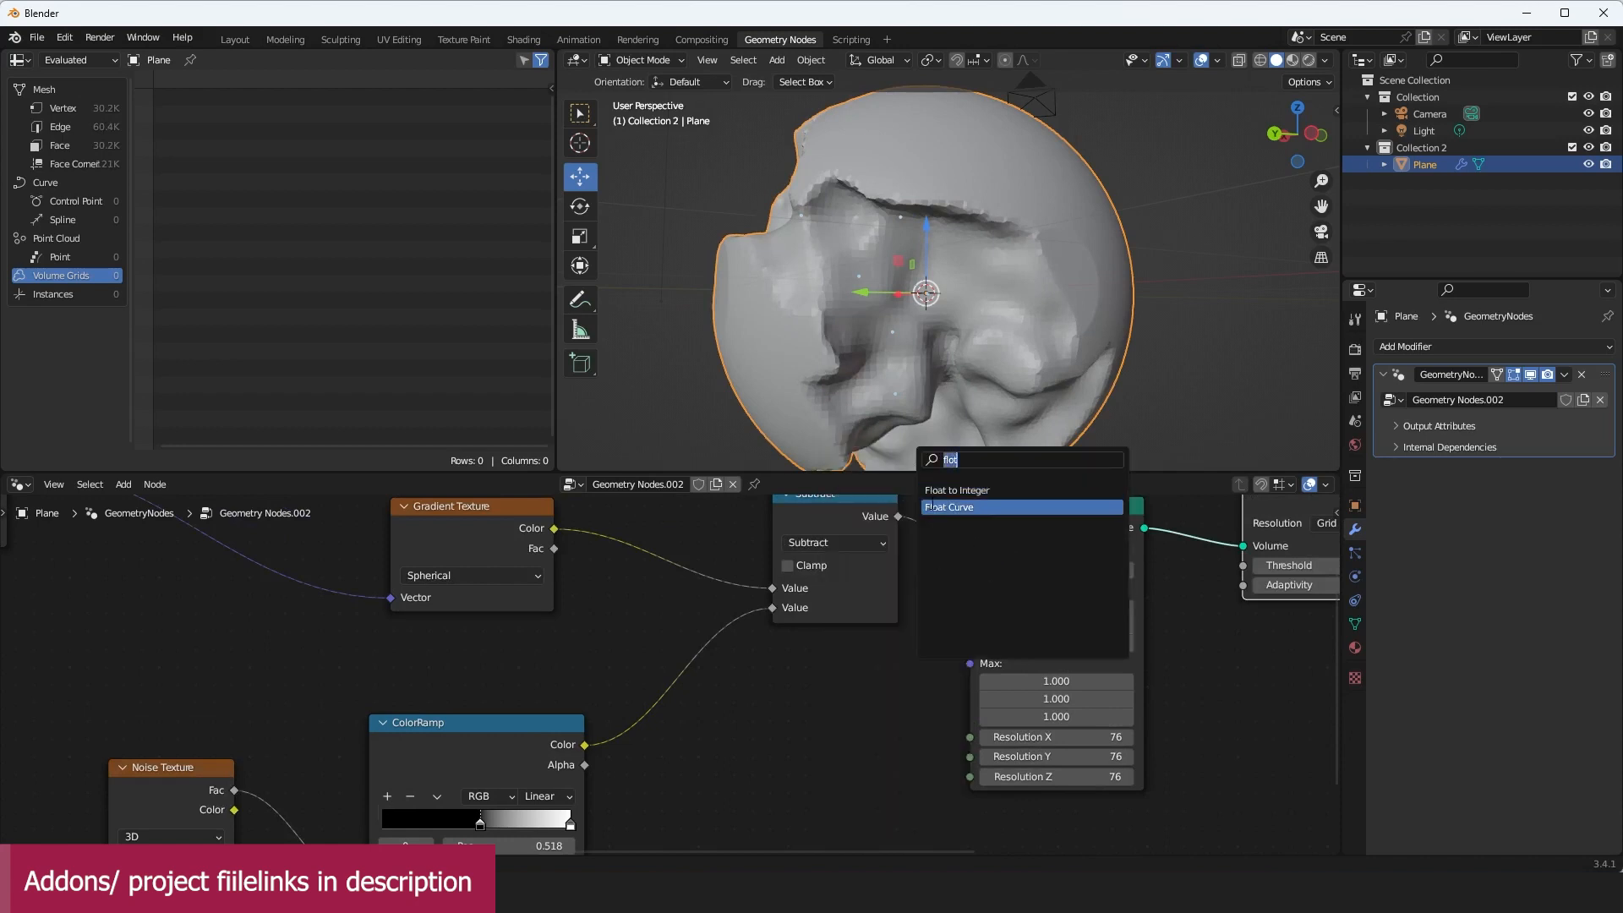
text(value)
key(Return)
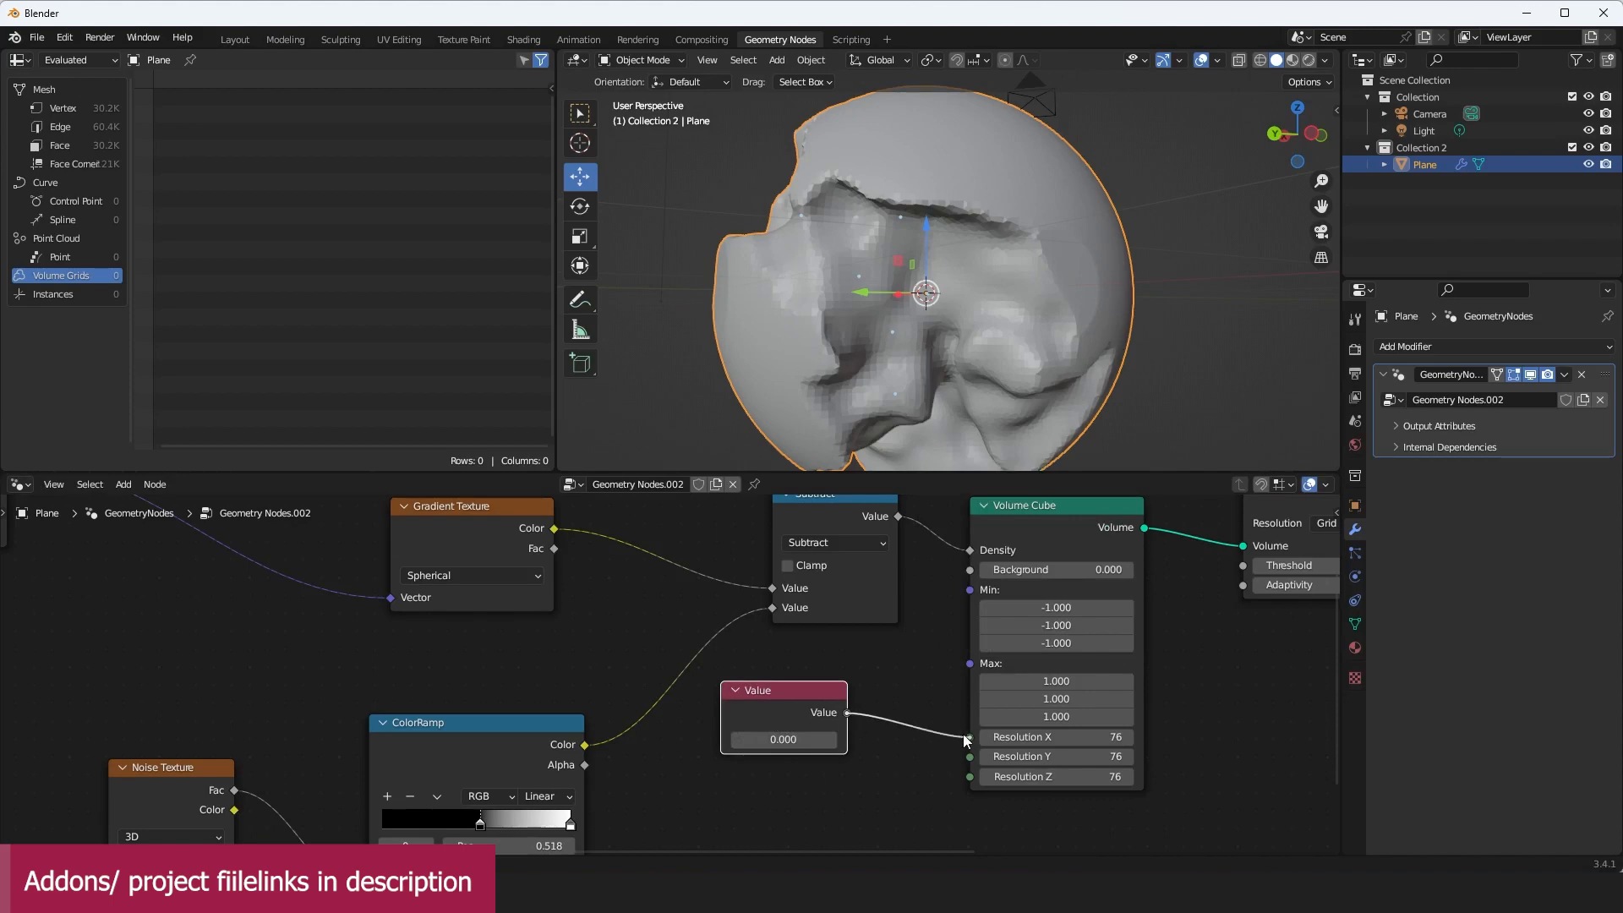
drag(966, 740, 972, 757)
drag(847, 713, 970, 776)
Step: Set the Value node driving the resolution to 44.7 and save the file as planet tutorial.blend
drag(775, 740, 896, 740)
key(ctrl+s)
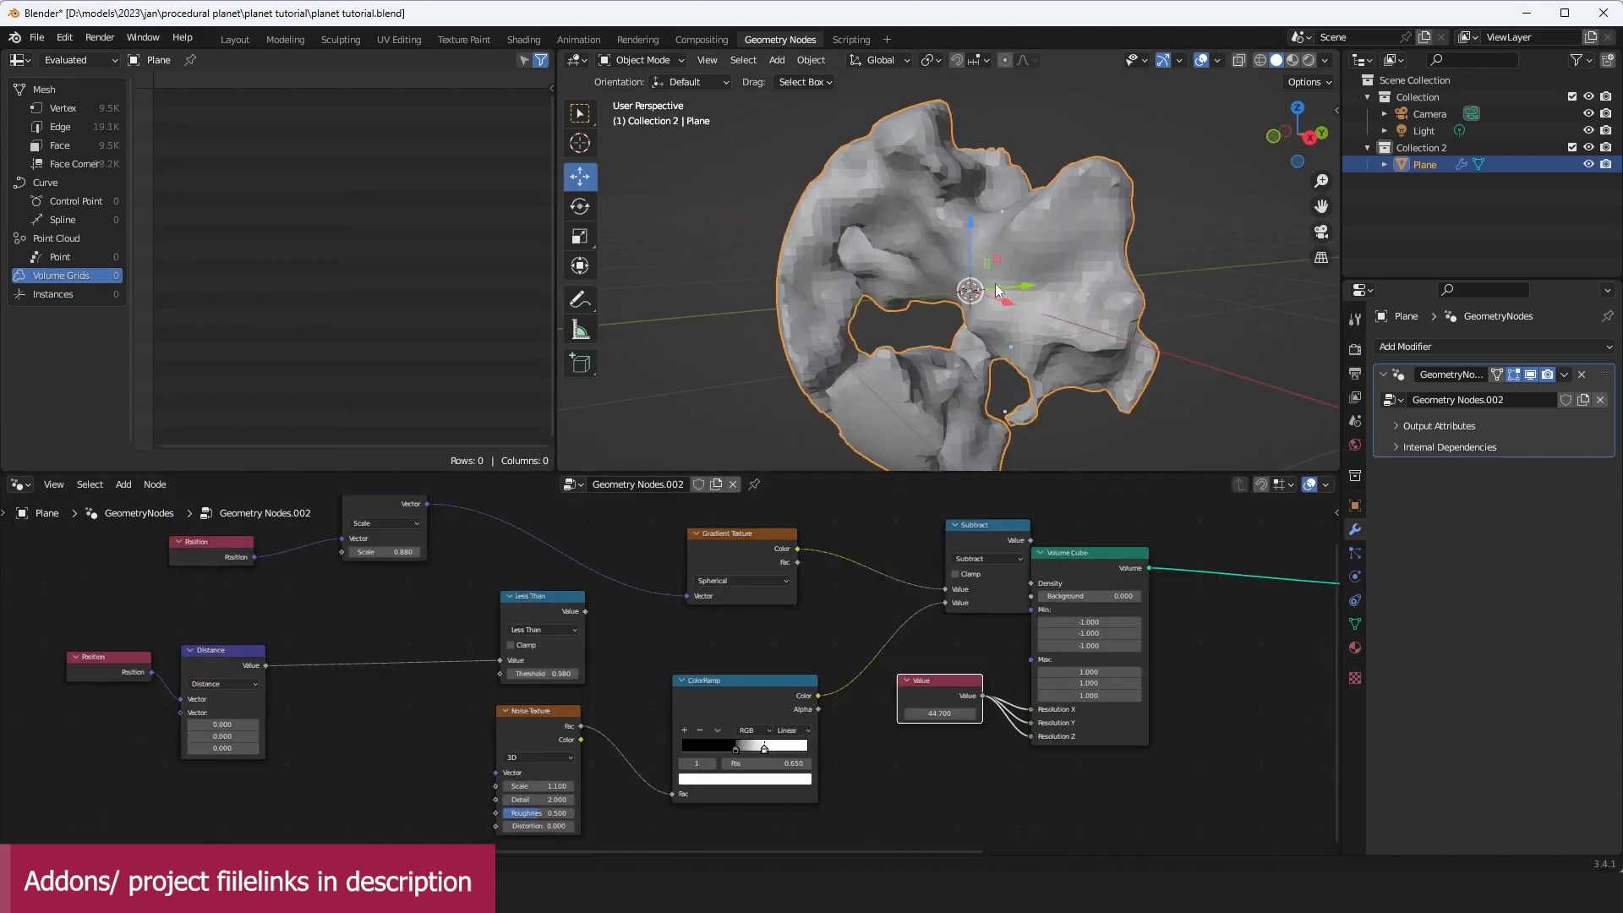
Step: Move the ColorRamp's white stop to position 1.0 and set the Scale node's factor to 0.93
mouse_move(751, 740)
mouse_down()
mouse_move(728, 748)
mouse_move(757, 749)
mouse_up()
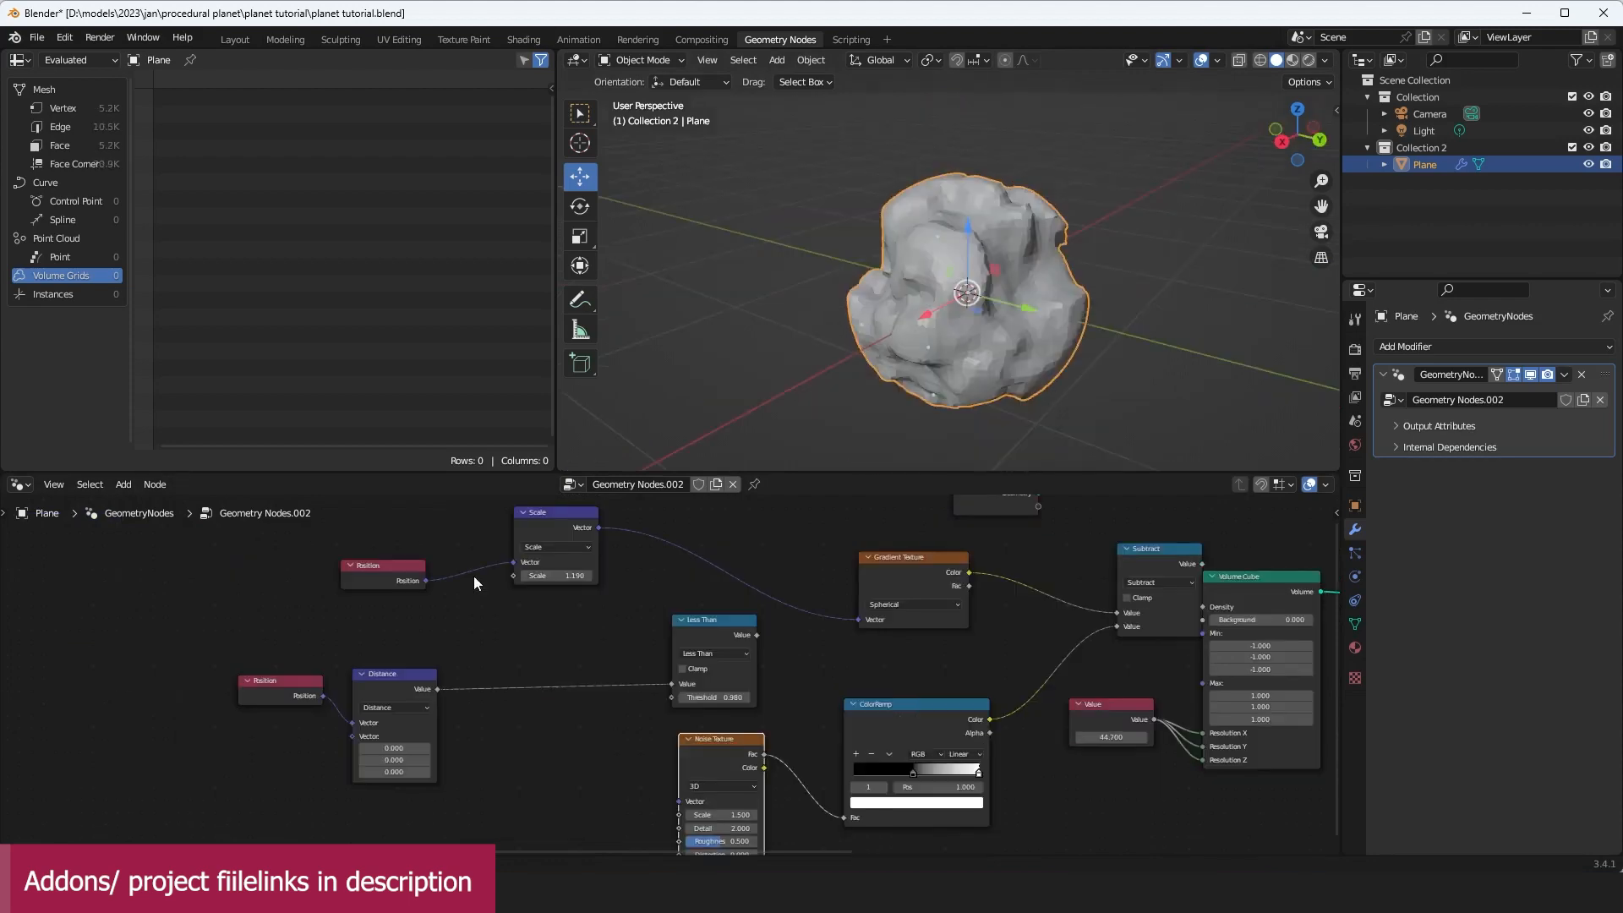
scroll(507, 549, up, 2)
scroll(542, 528, up, 1)
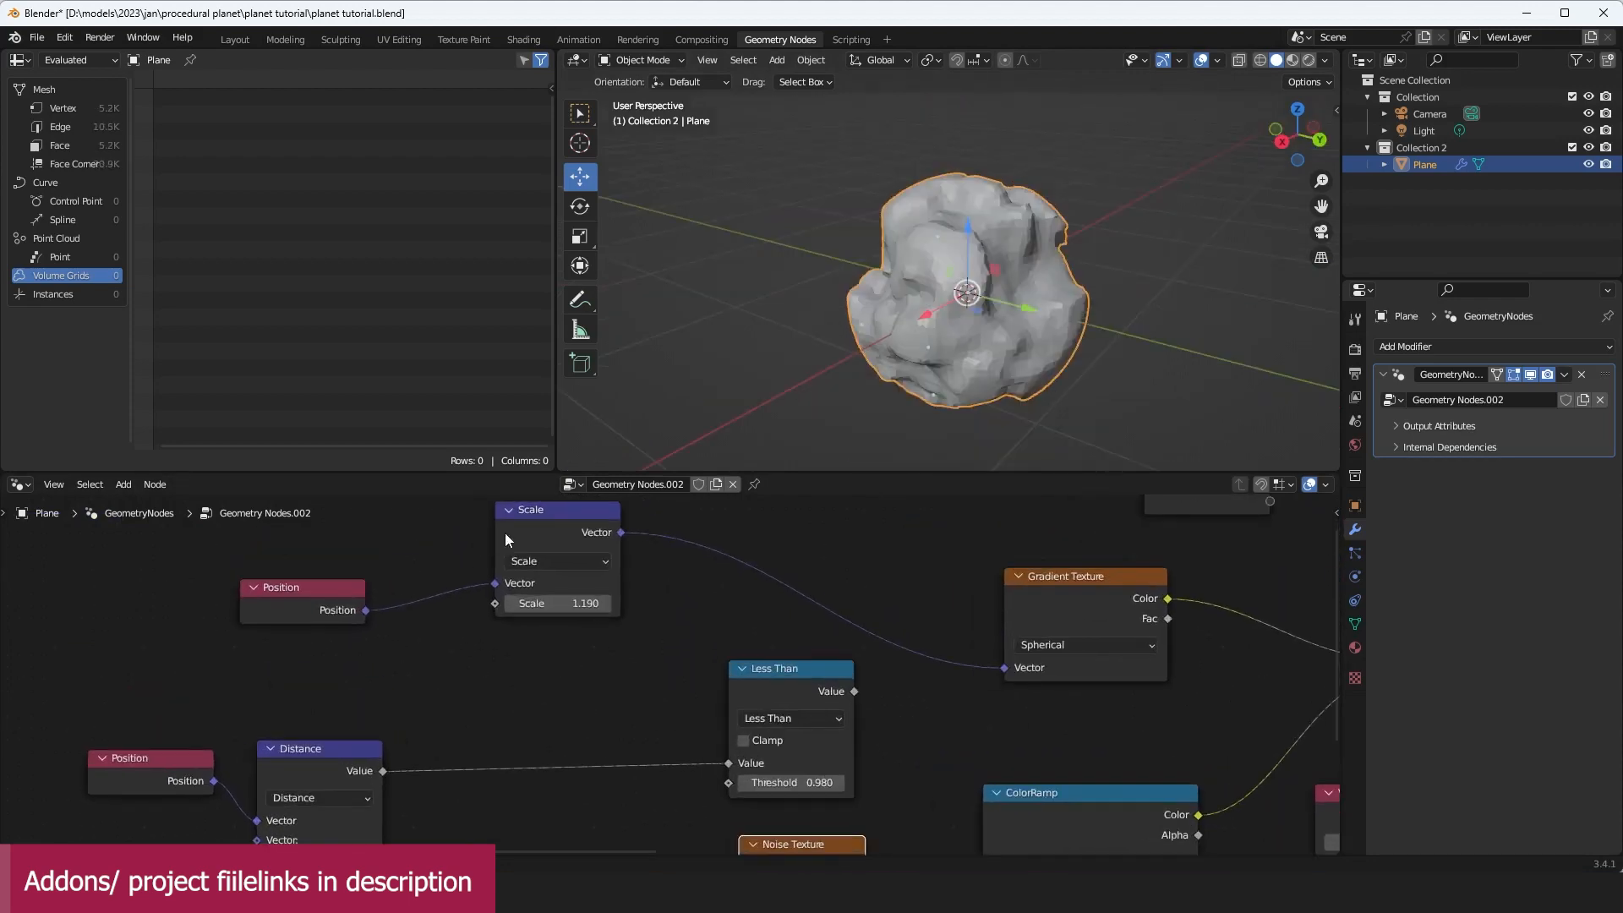
drag(506, 539, 538, 562)
drag(564, 626, 530, 625)
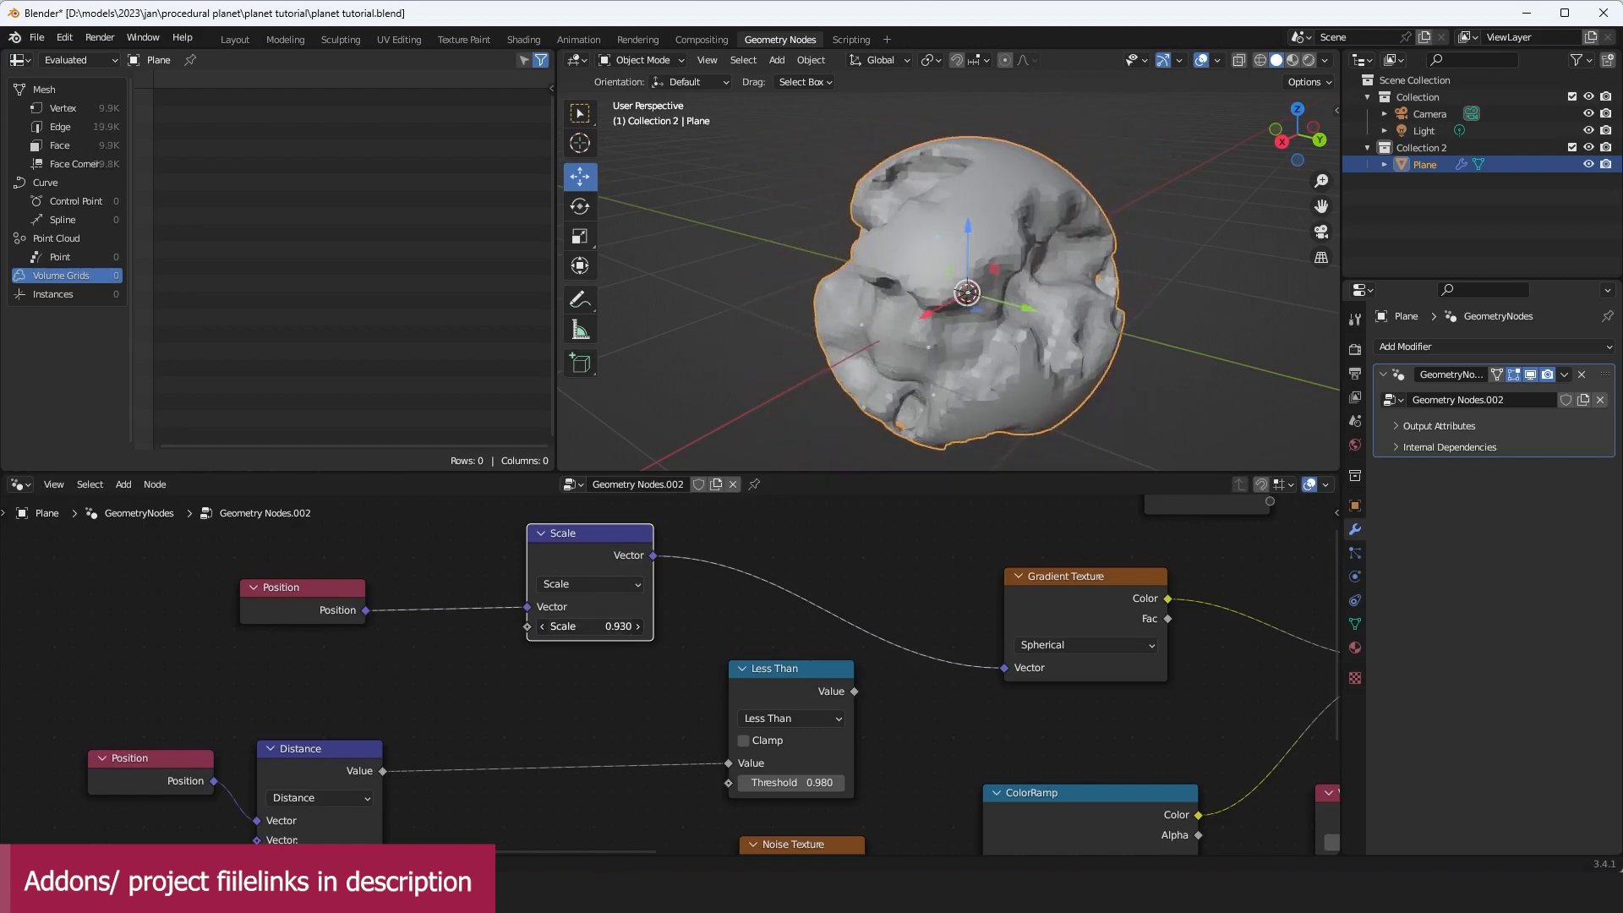
middle_drag(913, 338, 915, 277)
click(1135, 284)
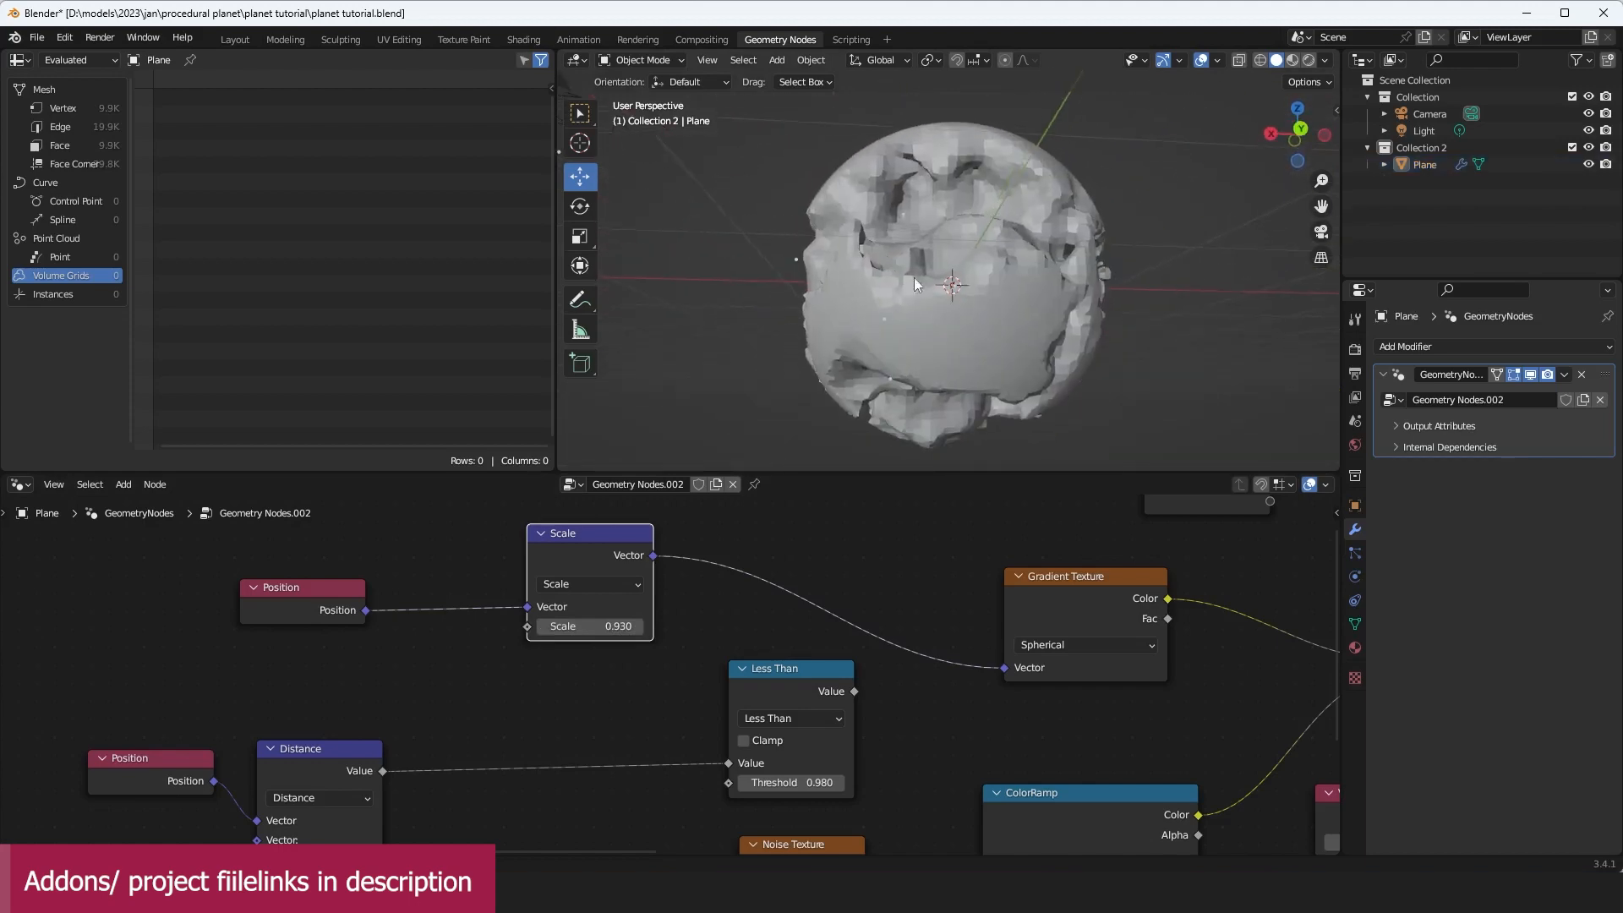
Step: Add a UV Sphere node in the free space above the Subtract node
scroll(998, 528, down, 3)
scroll(880, 561, up, 2)
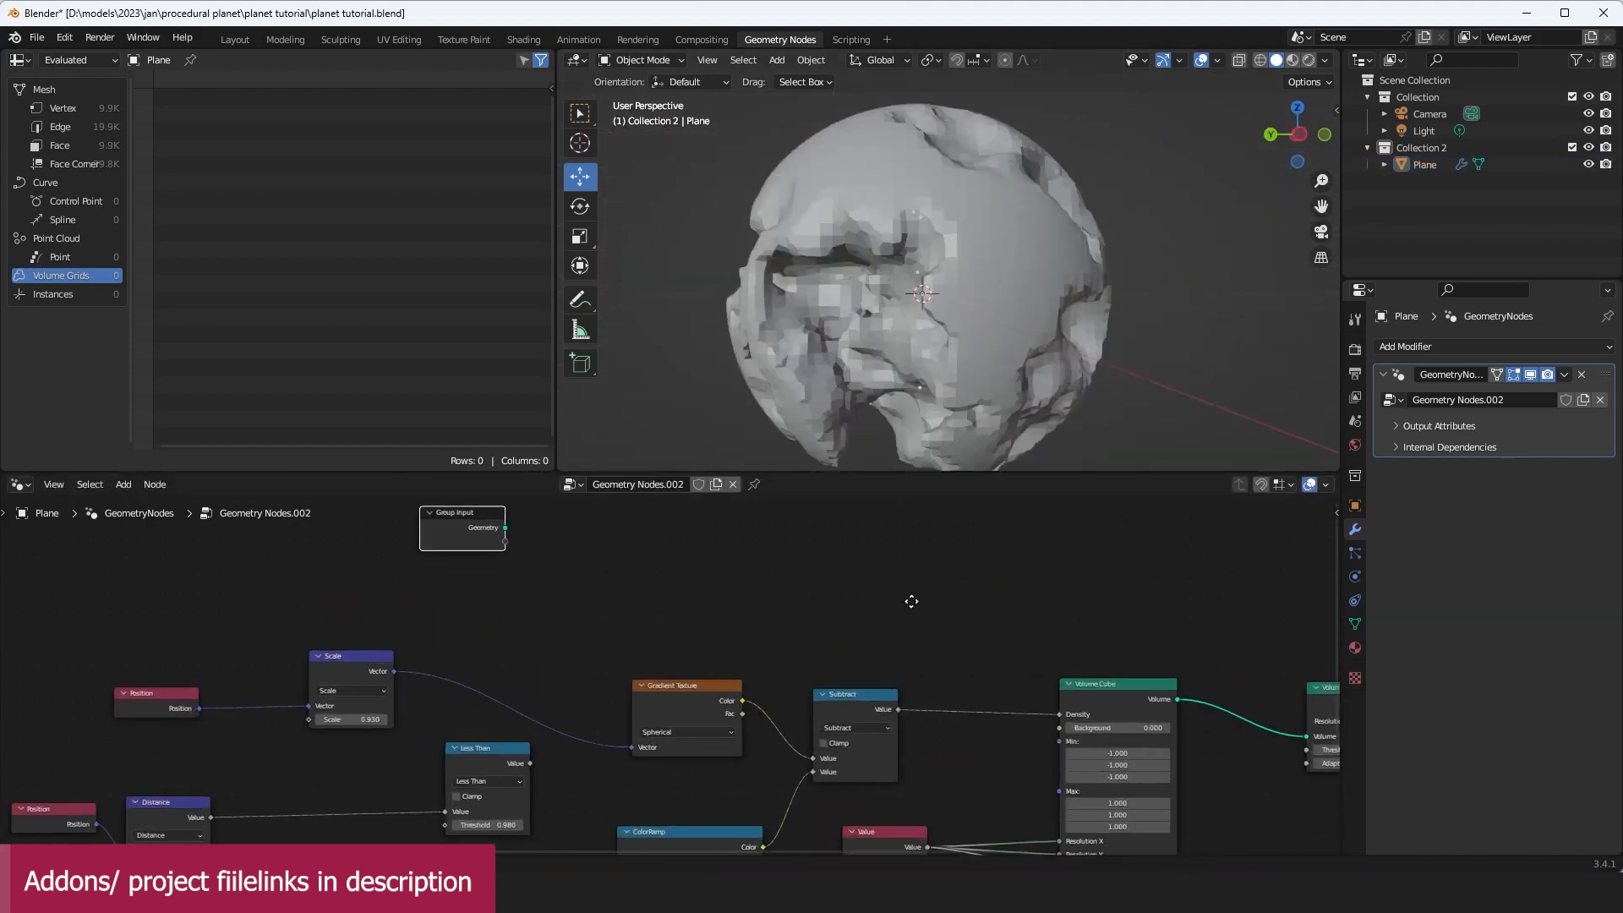
middle_drag(910, 601, 894, 601)
key(shift+a)
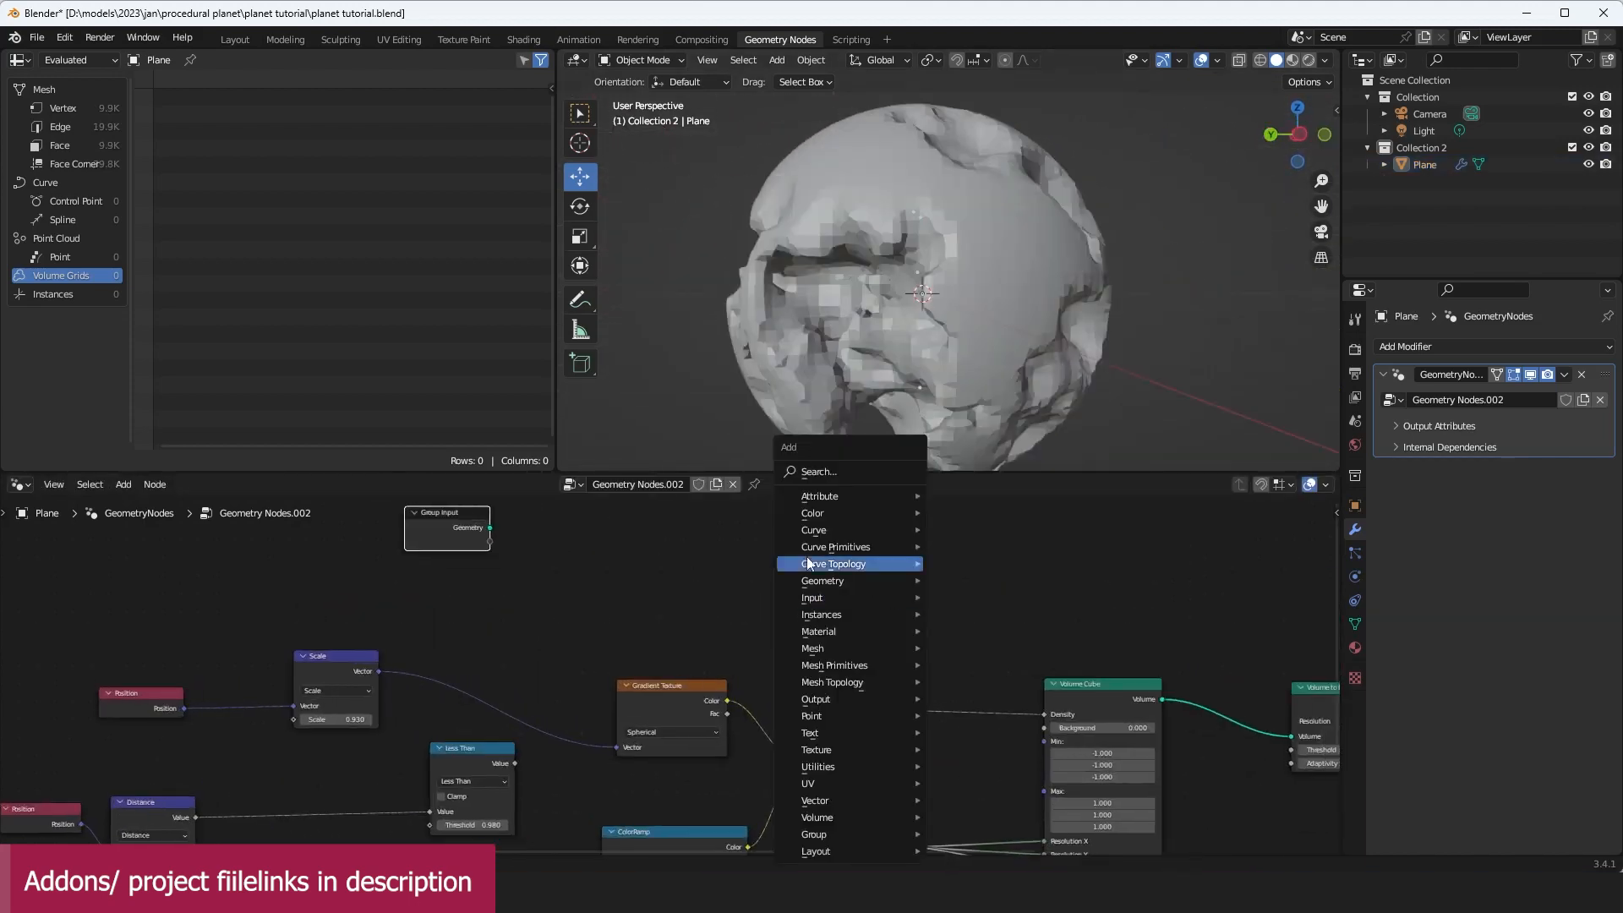
click(851, 474)
text(uv)
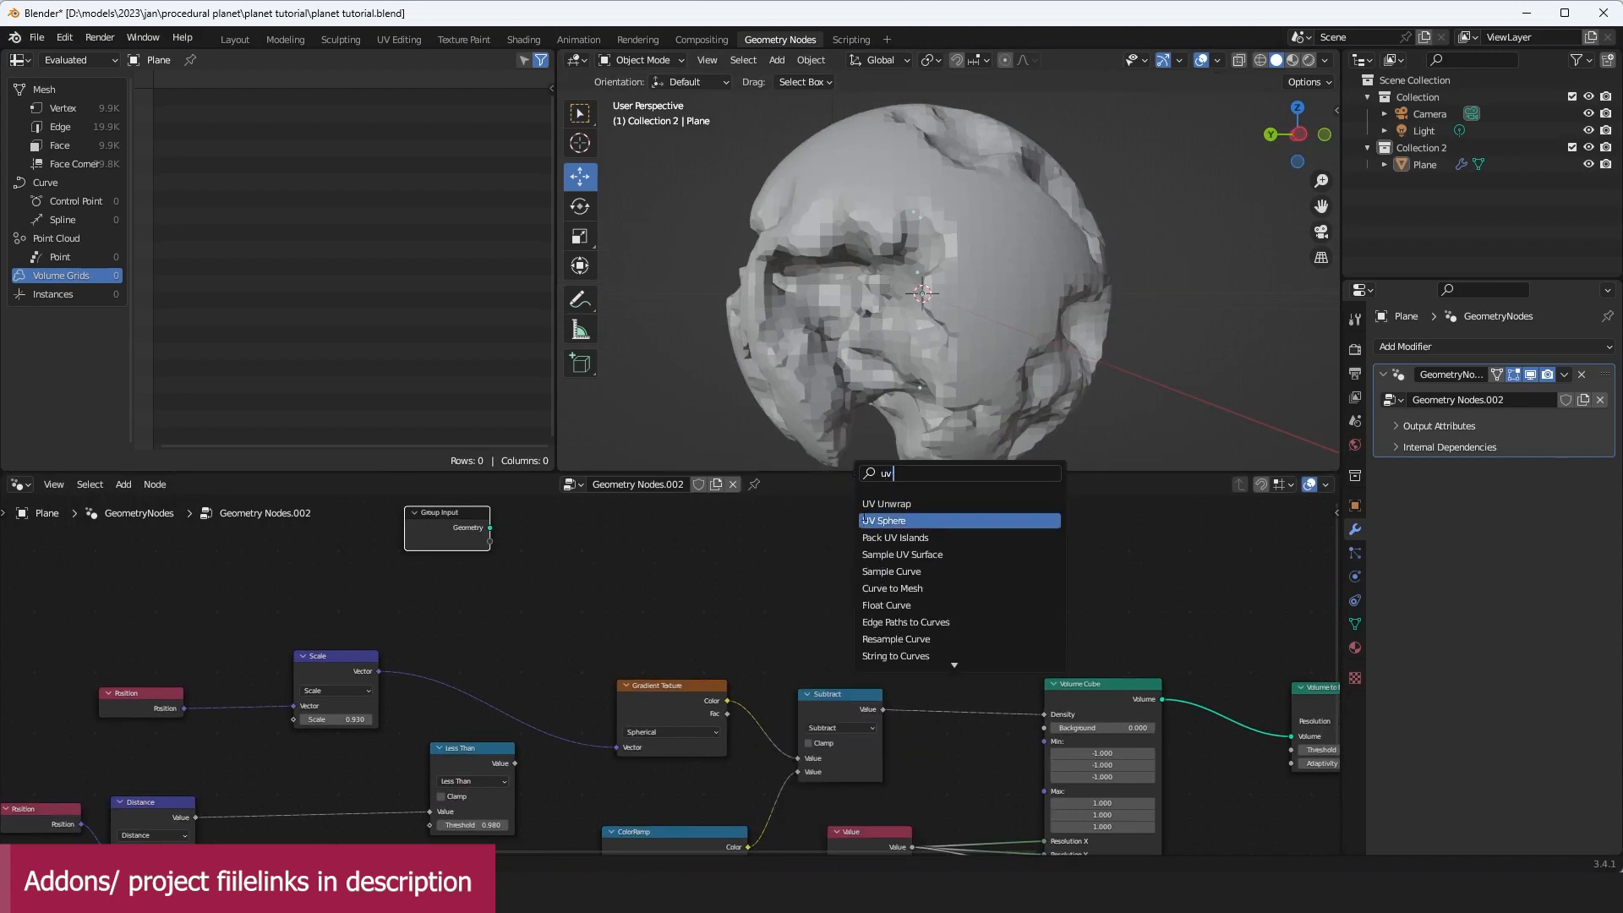
click(876, 521)
click(832, 565)
Step: Move the Volume to Mesh node closer to the Group Output to leave space after the Volume Cube
scroll(1184, 660, down, 2)
middle_drag(1209, 676, 913, 674)
drag(888, 677, 1010, 653)
Step: Add a Join Geometry node and connect the UV Sphere's Mesh output to it
scroll(880, 609, up, 3)
key(shift+a)
click(804, 473)
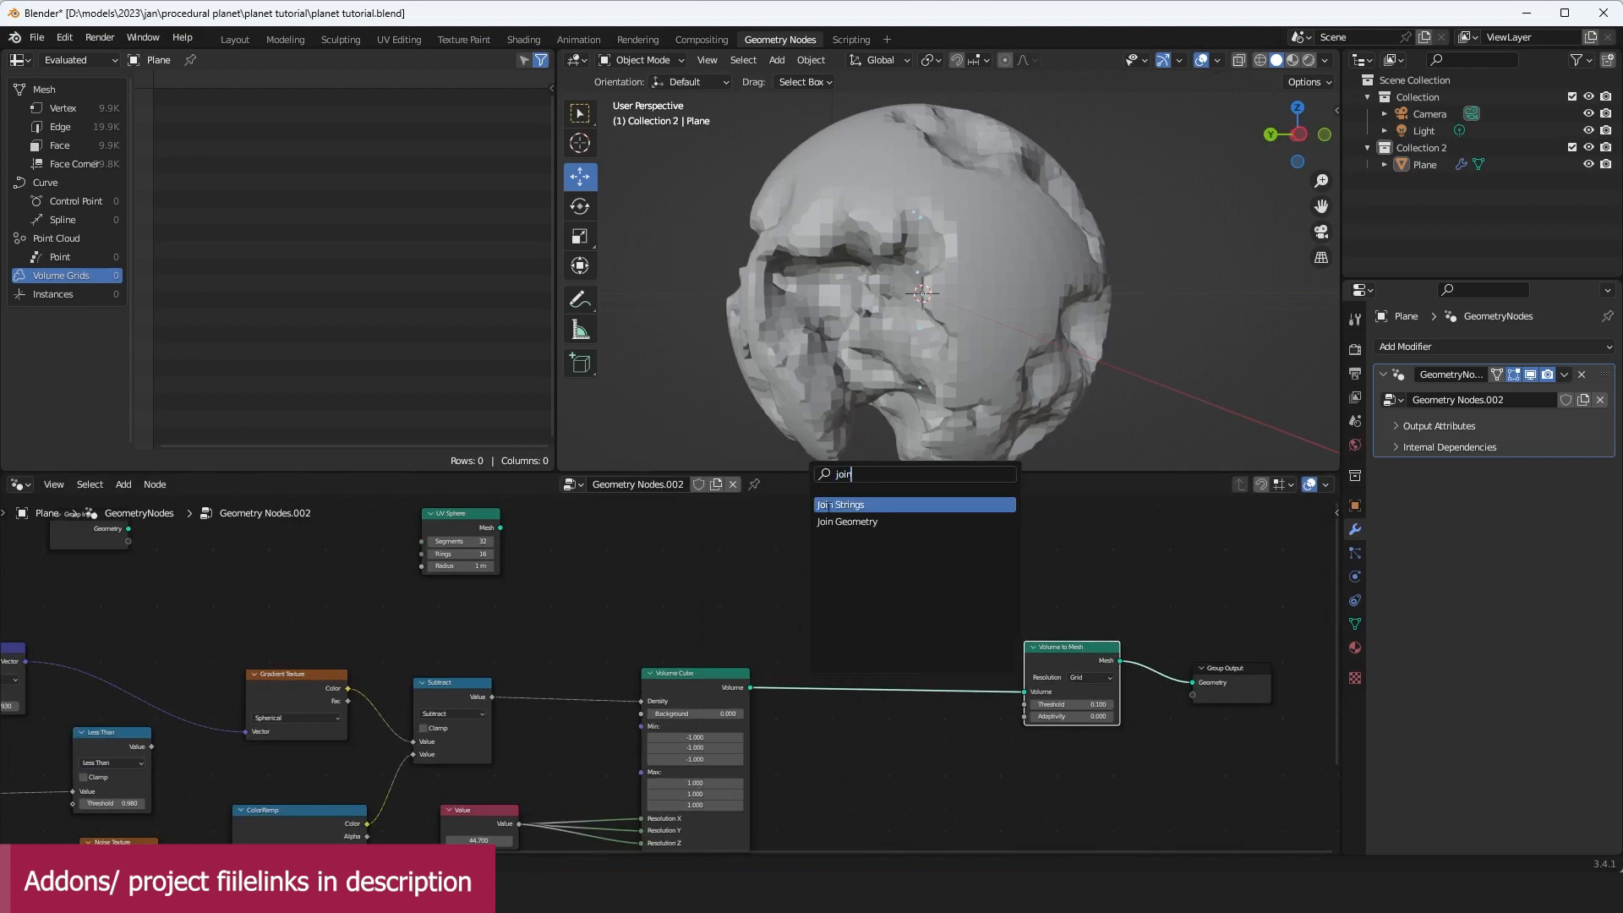
text(join)
click(845, 522)
click(854, 531)
drag(501, 528, 839, 542)
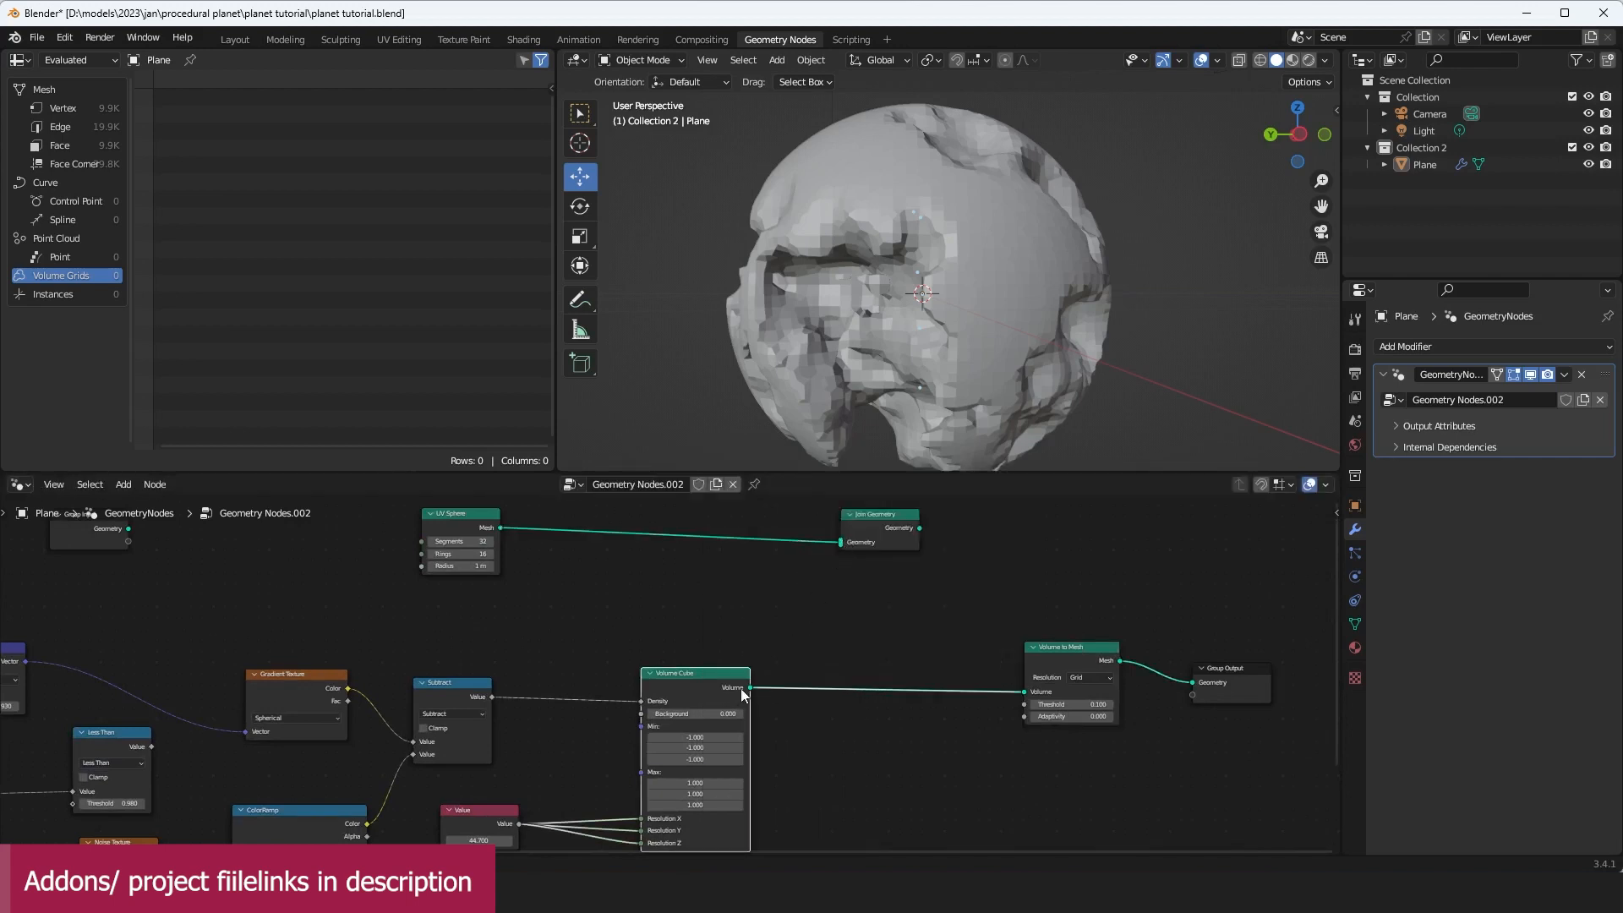
Step: Connect the Volume to Mesh output into Join Geometry and route the joined geometry to the Group Output
drag(1117, 668, 930, 665)
drag(846, 550, 1063, 596)
ctrl+shift+click(1041, 589)
middle_drag(668, 574, 743, 582)
scroll(579, 583, up, 3)
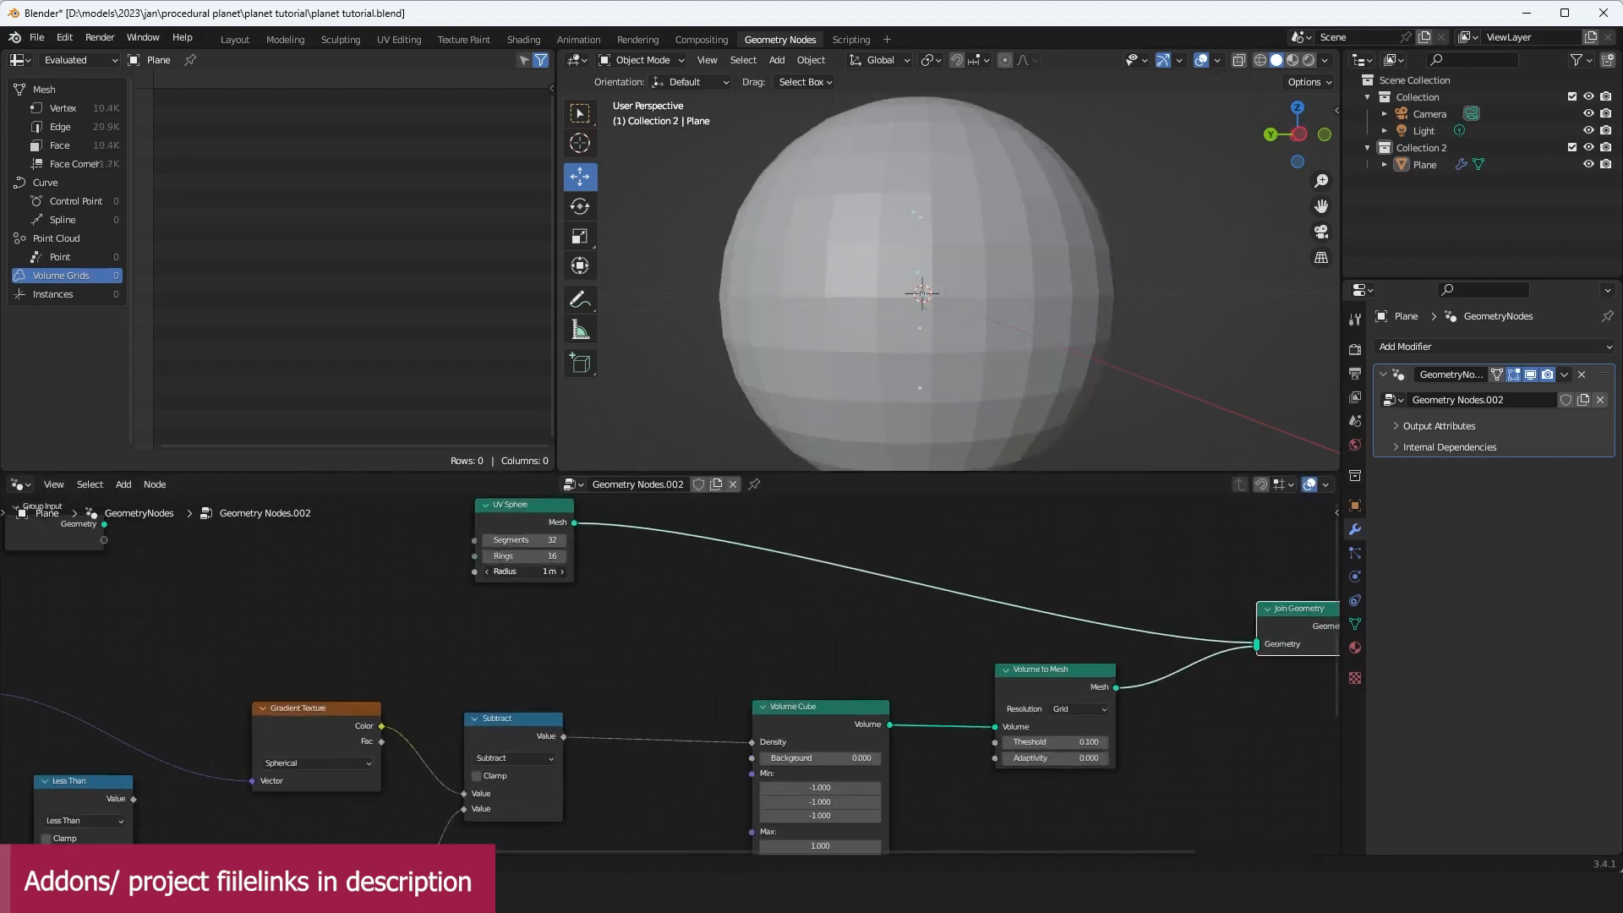
Step: Set the UV Sphere node's radius to 0.95 m and check how it sits inside the terrain
mouse_move(524, 572)
mouse_down()
mouse_move(507, 571)
mouse_move(542, 570)
mouse_up()
key(z)
click(754, 297)
mouse_move(754, 297)
middle_down()
mouse_move(1017, 313)
mouse_move(950, 302)
middle_up()
key(z)
click(945, 318)
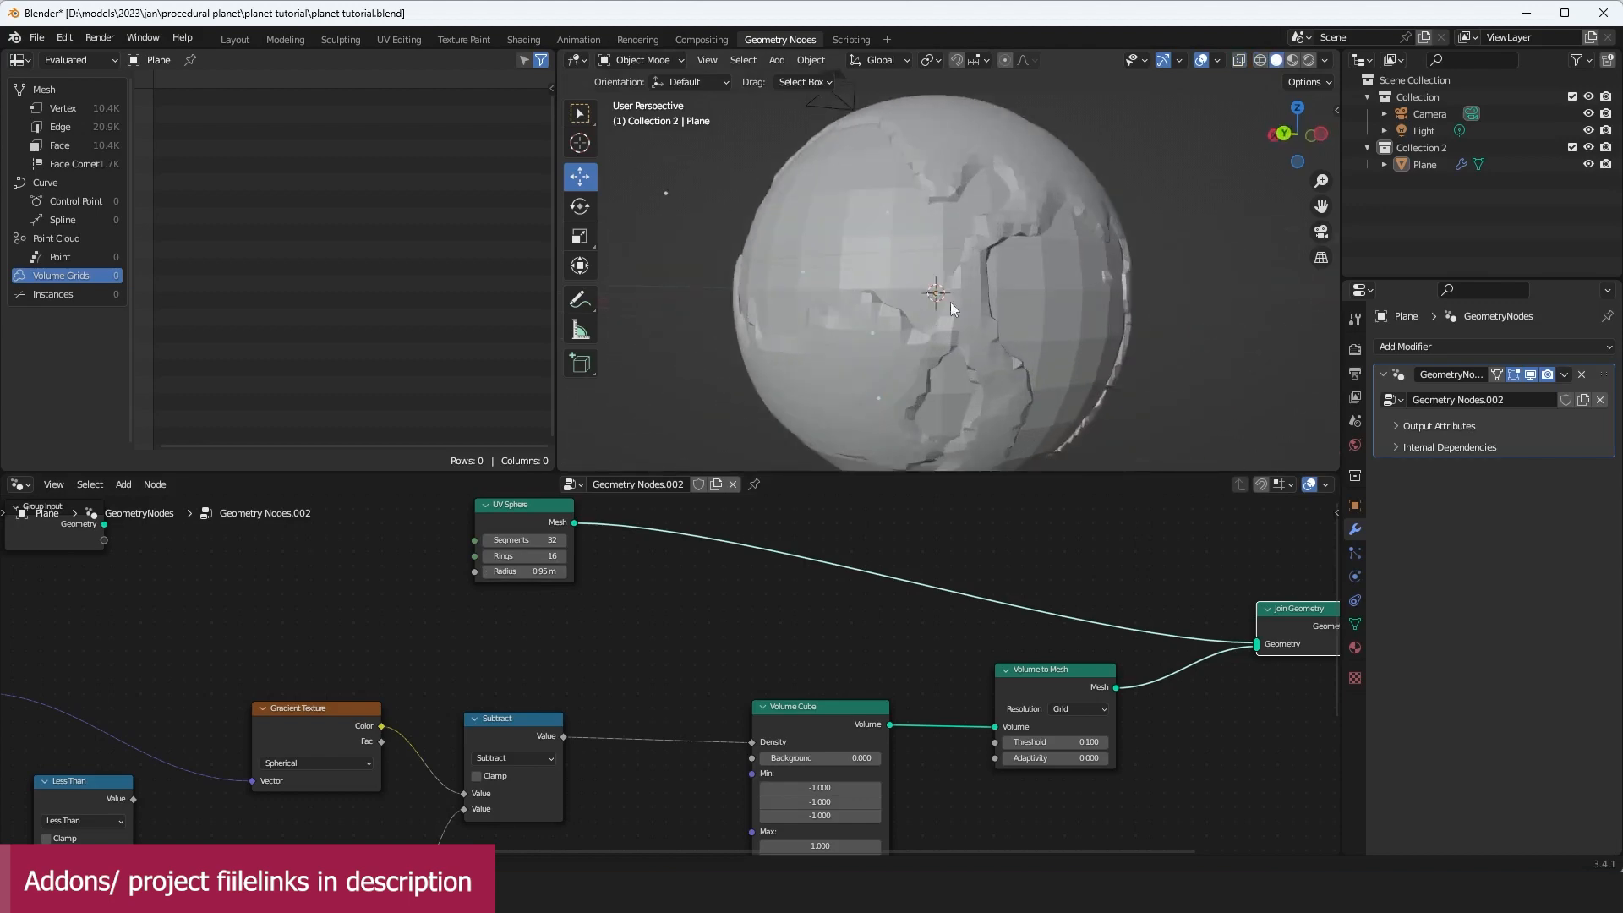
Step: Insert a Set Shade Smooth node on the link between UV Sphere and Join Geometry
middle_drag(920, 558, 862, 607)
key(shift+a)
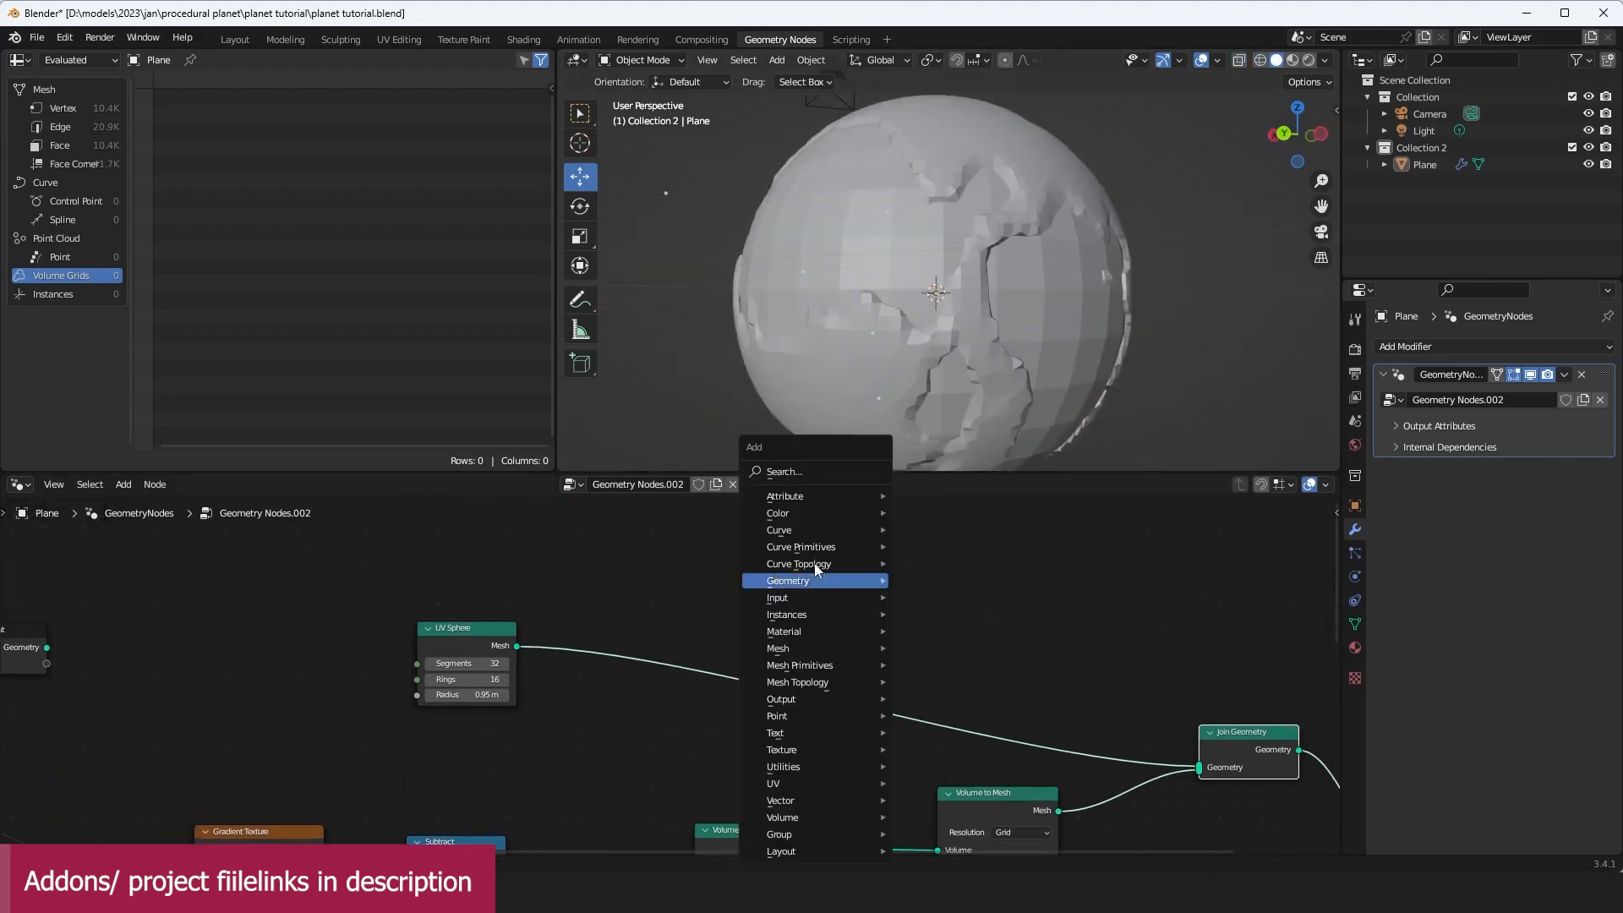
click(850, 472)
text(set)
click(896, 632)
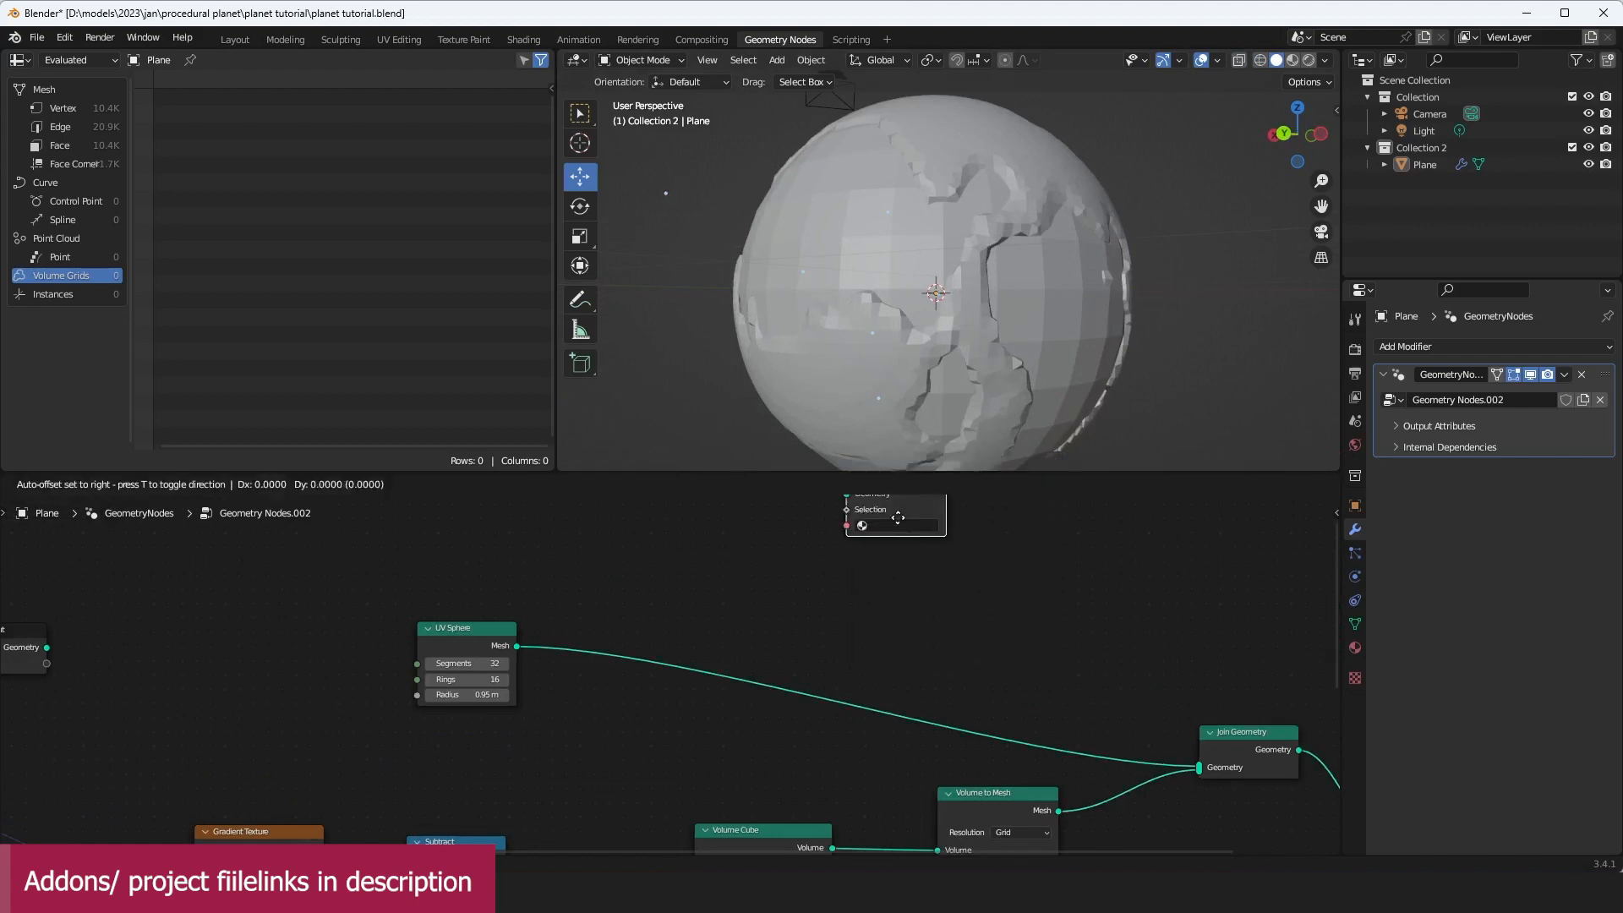
click(820, 732)
drag(824, 595, 869, 707)
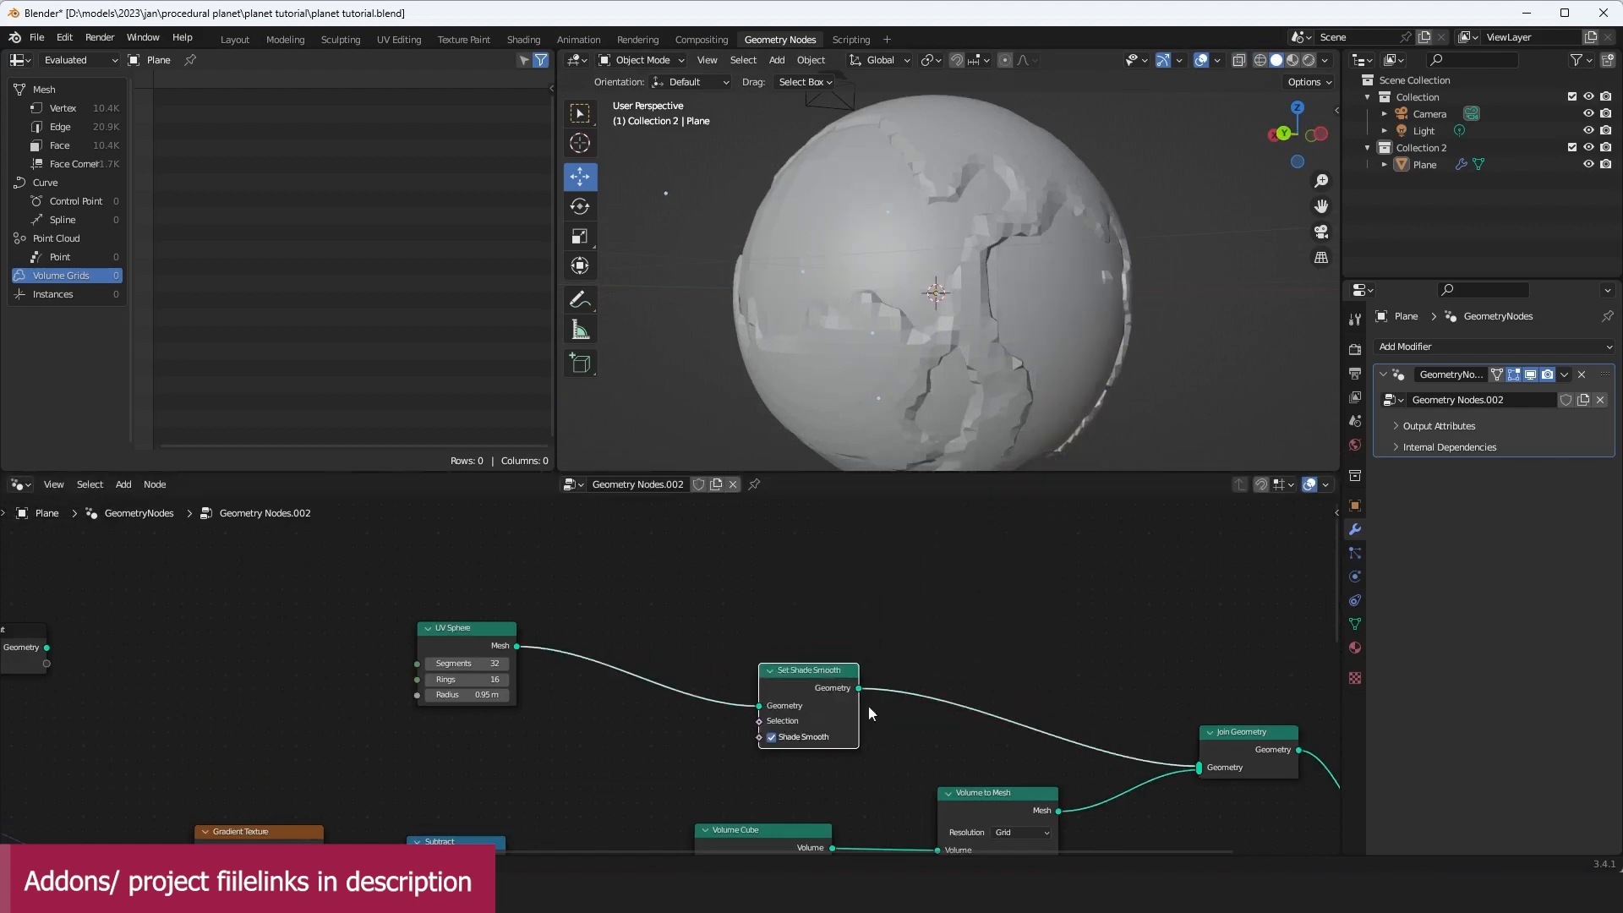
Step: Duplicate the Set Shade Smooth node onto the link between Volume to Mesh and Join Geometry
middle_drag(869, 707, 875, 617)
key(shift+d)
click(1056, 716)
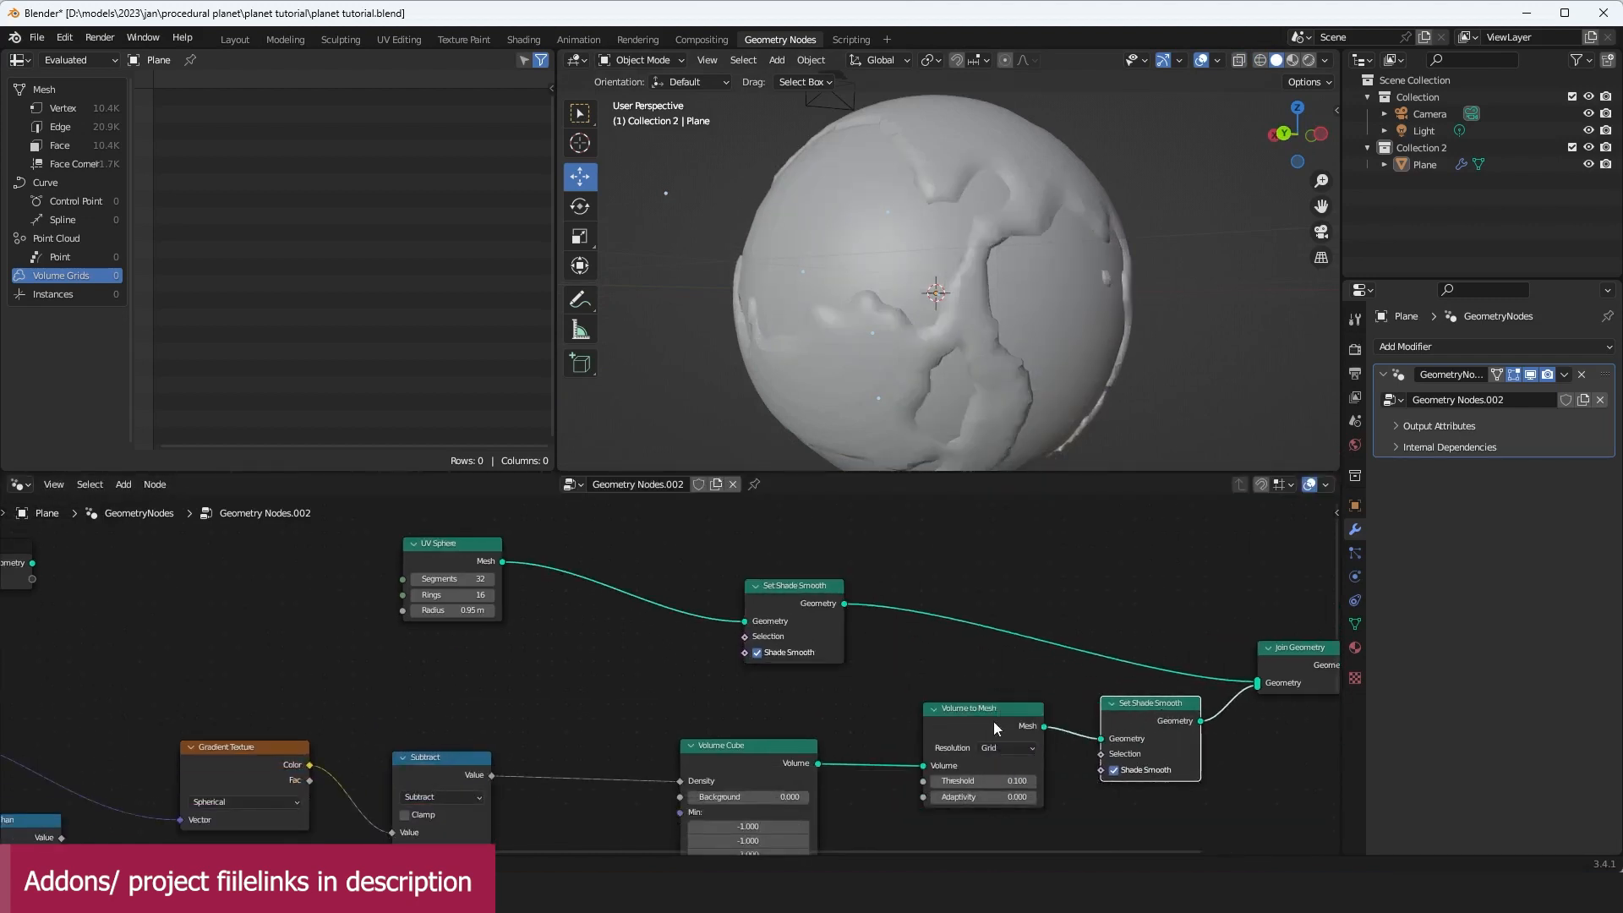
mouse_move(935, 311)
middle_down()
mouse_move(874, 302)
mouse_move(968, 359)
mouse_move(1067, 364)
mouse_move(1018, 317)
mouse_move(1054, 286)
mouse_move(1080, 316)
mouse_move(981, 372)
mouse_move(1005, 377)
mouse_move(1027, 330)
mouse_move(970, 267)
mouse_move(1082, 216)
mouse_move(1055, 206)
middle_up()
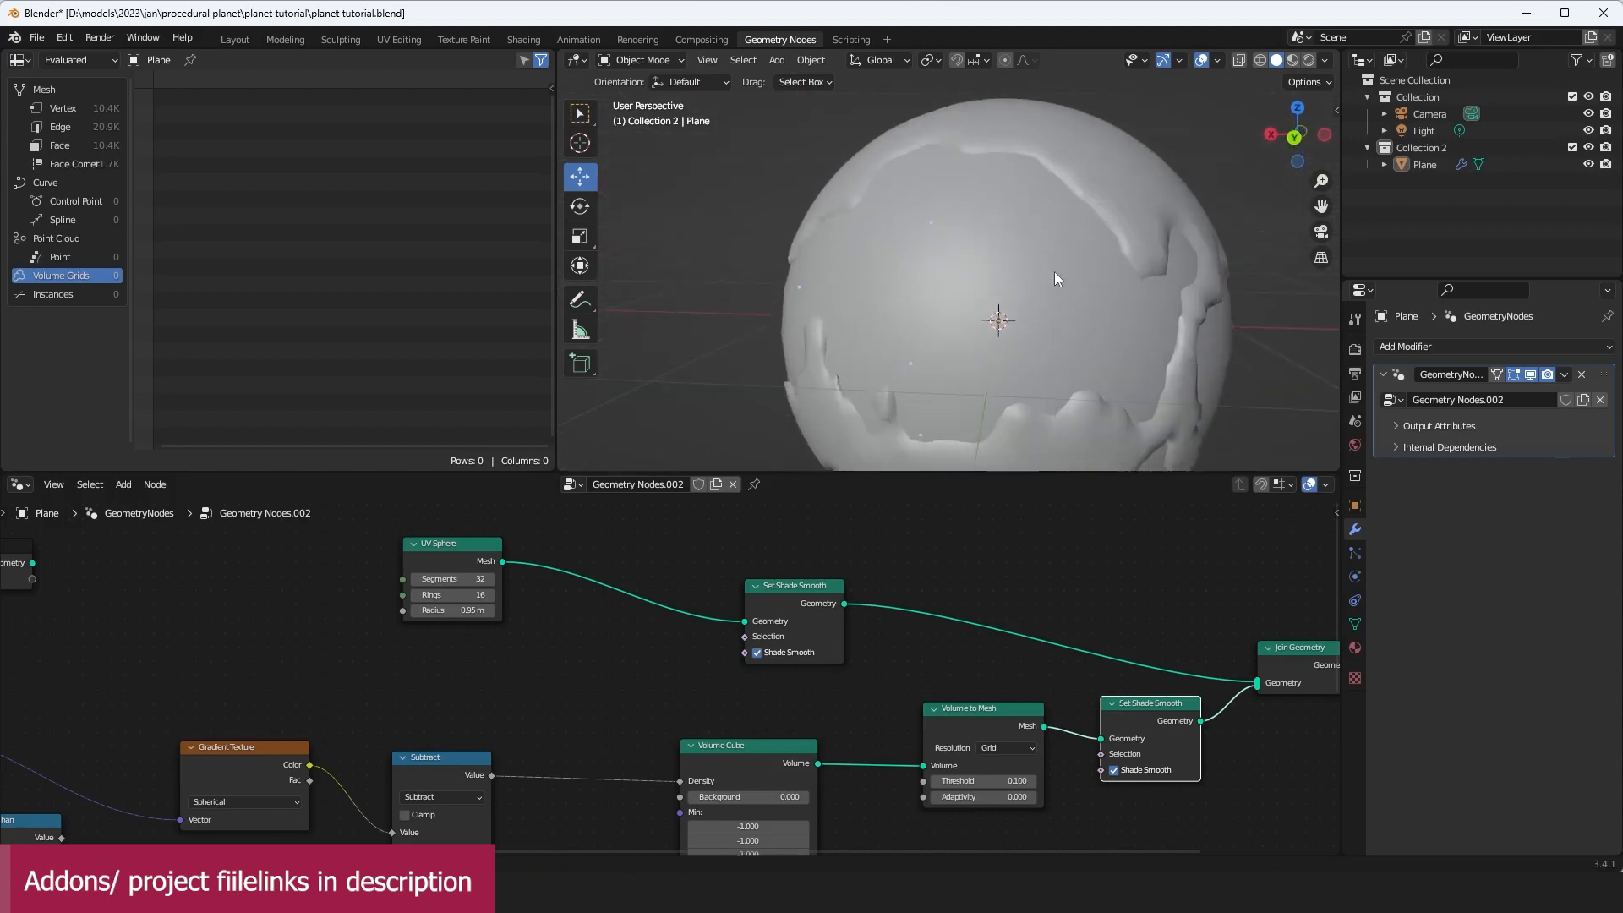
scroll(1053, 272, down, 2)
middle_drag(1053, 273, 977, 256)
scroll(946, 736, down, 1)
Step: Move the Group Output, Join Geometry and terrain Set Shade Smooth nodes away from Volume to Mesh to leave space between them
middle_drag(938, 744, 953, 663)
scroll(1050, 744, down, 3)
scroll(1050, 744, up, 1)
middle_drag(1165, 711, 852, 704)
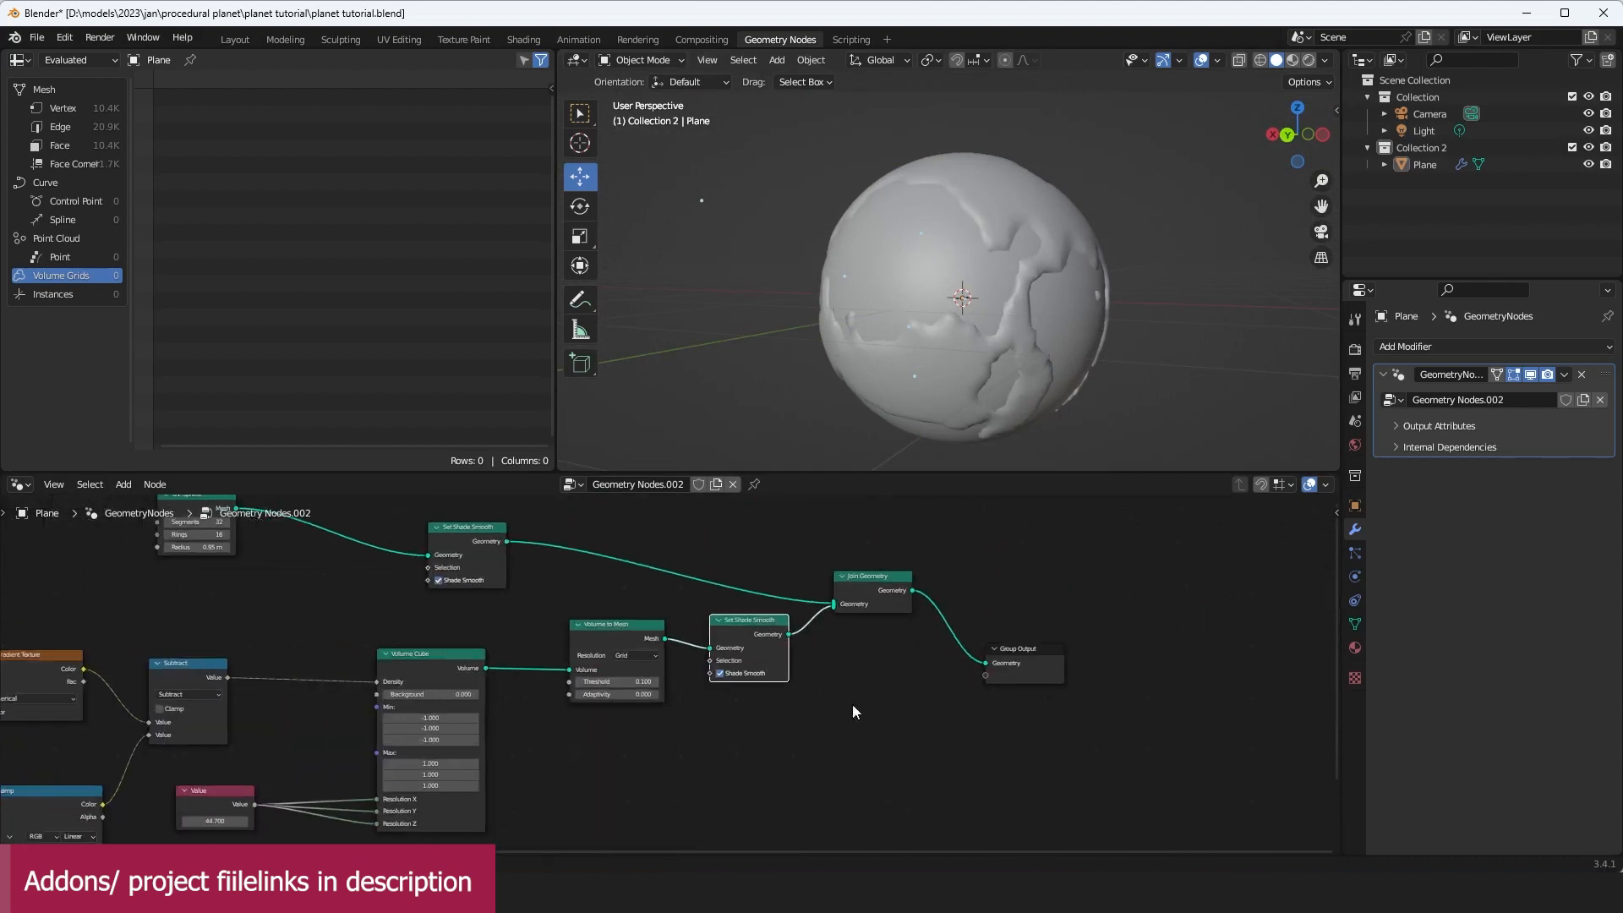
drag(1042, 668, 1181, 648)
drag(1181, 649, 1230, 572)
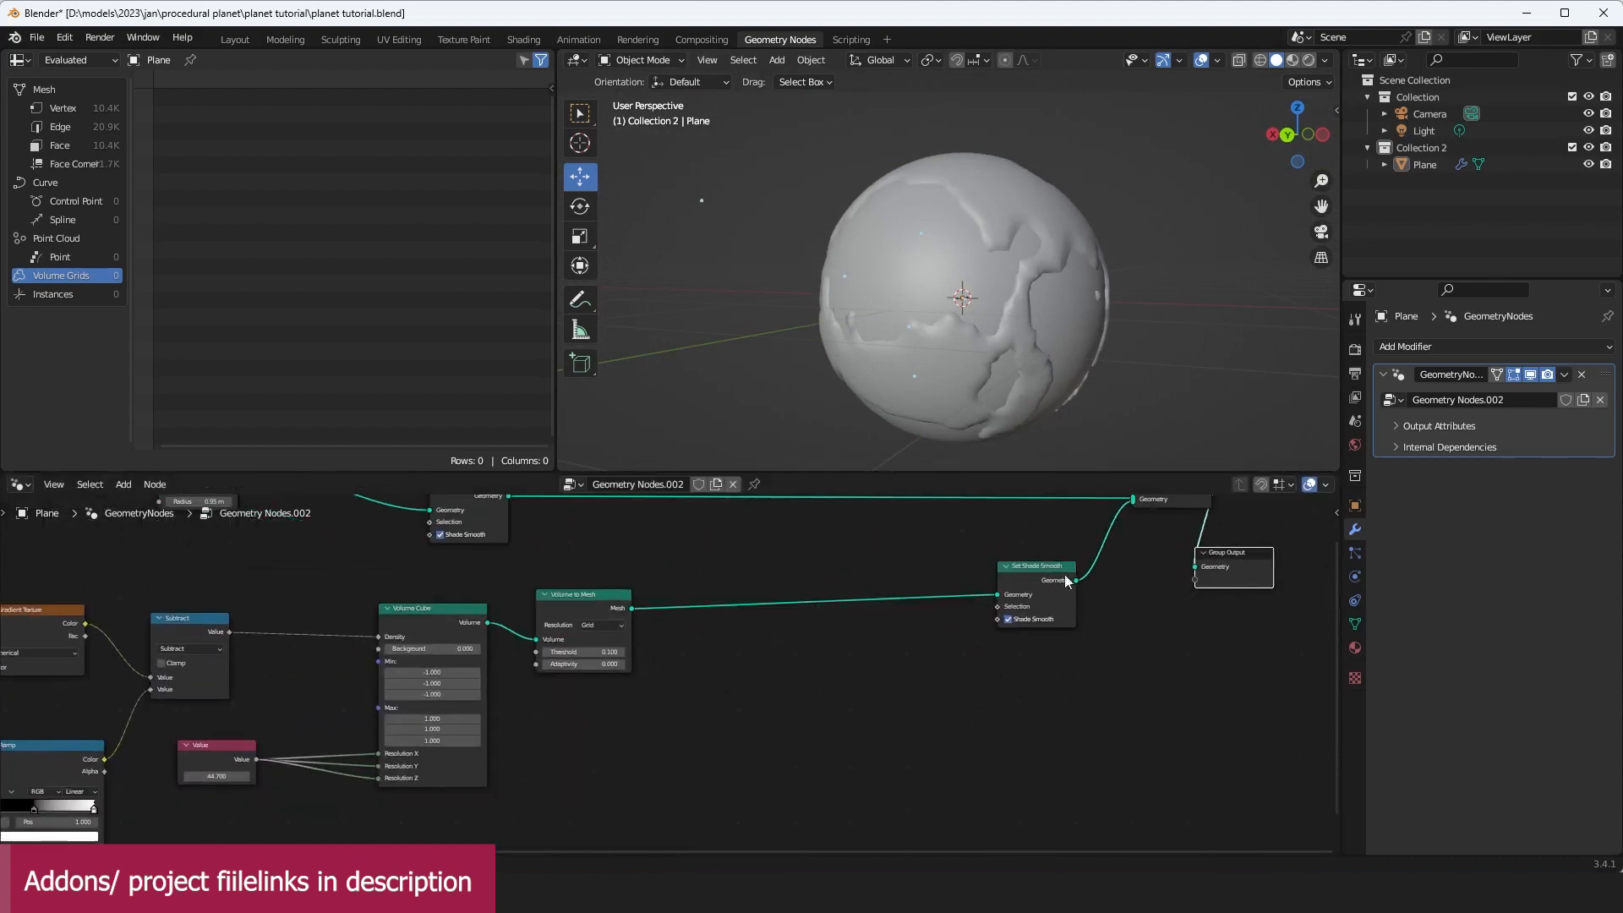
drag(1029, 583, 1161, 619)
middle_drag(982, 662, 922, 632)
scroll(880, 641, up, 1)
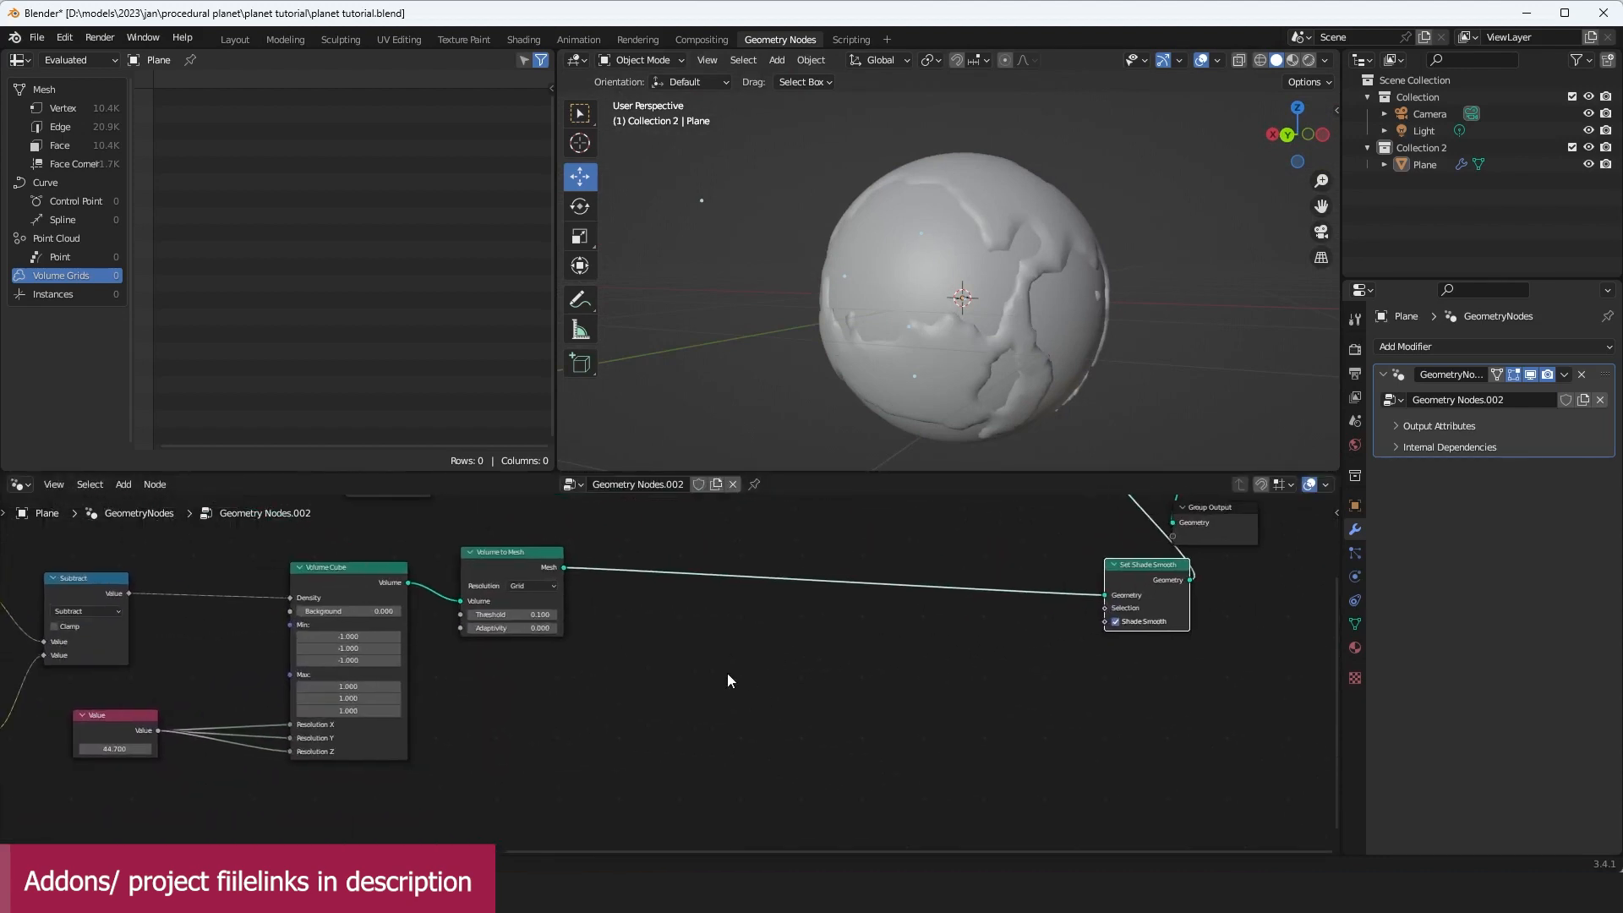
Step: Insert a Set Position node between Volume to Mesh and the terrain's Set Shade Smooth
key(shift+a)
click(691, 471)
text(set)
key(Return)
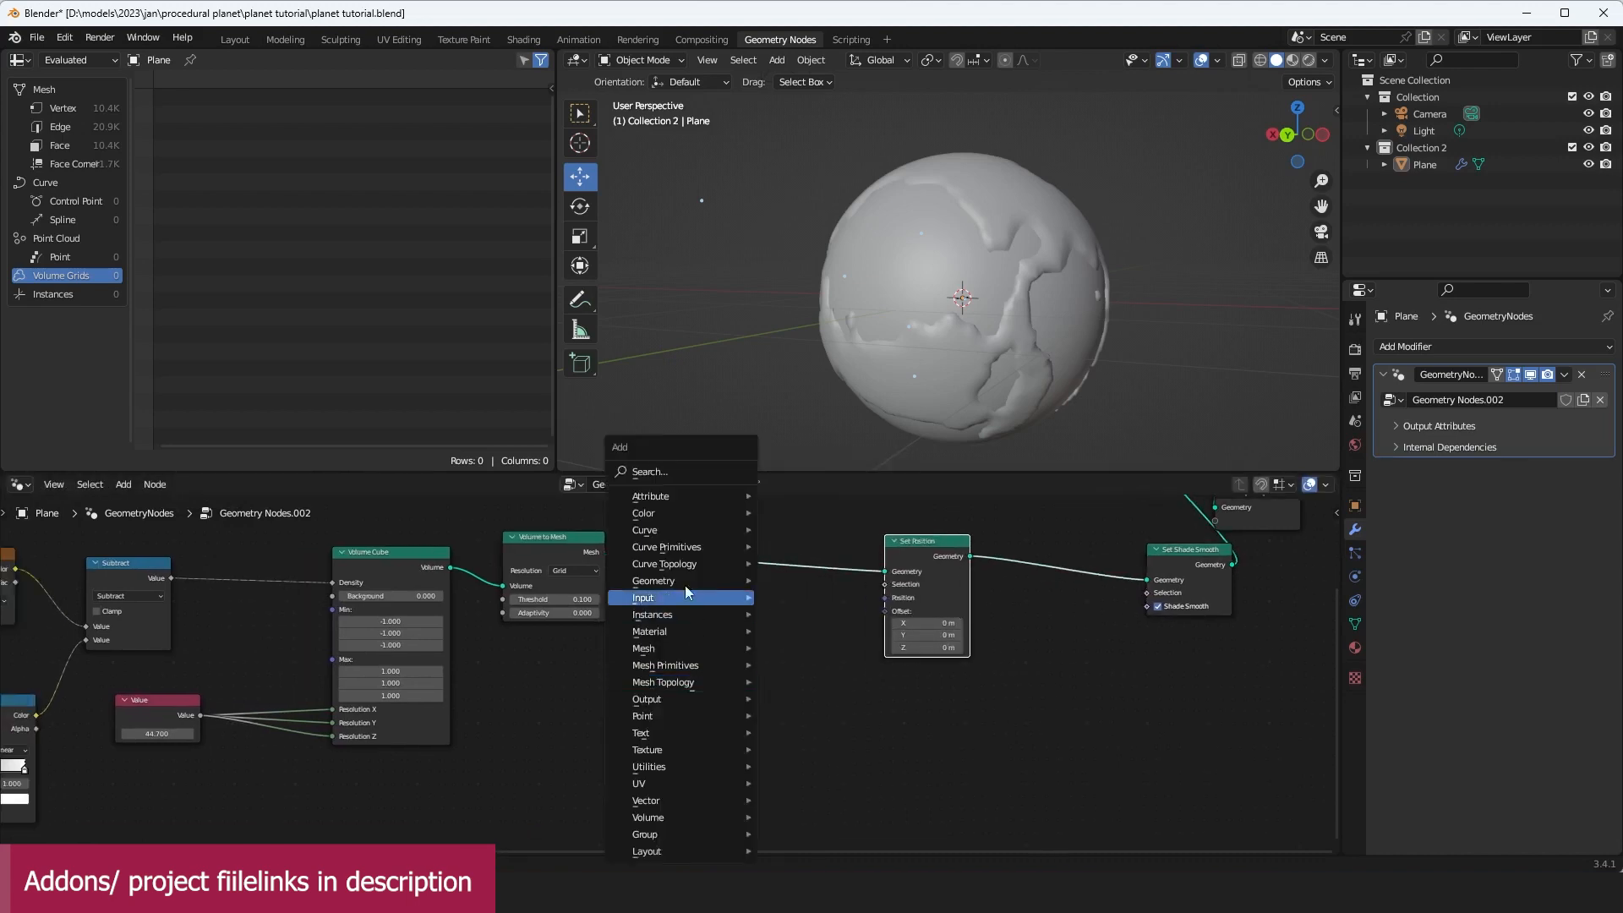
Step: Add a Noise Texture node in the free space below and before the Set Position node
click(676, 472)
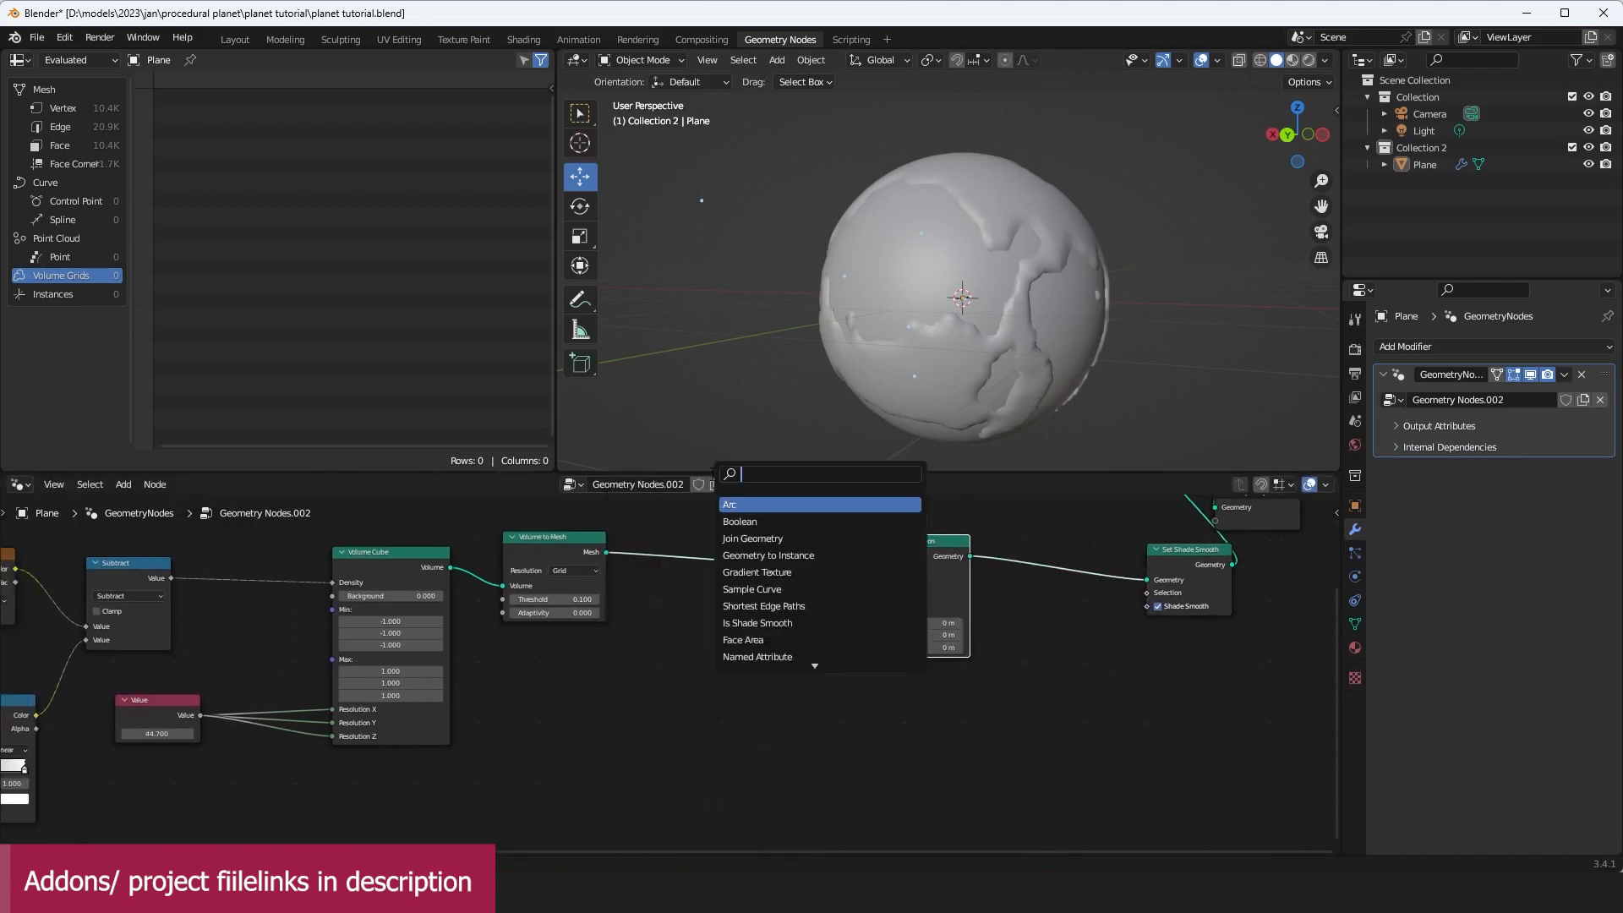
text(noise)
key(Return)
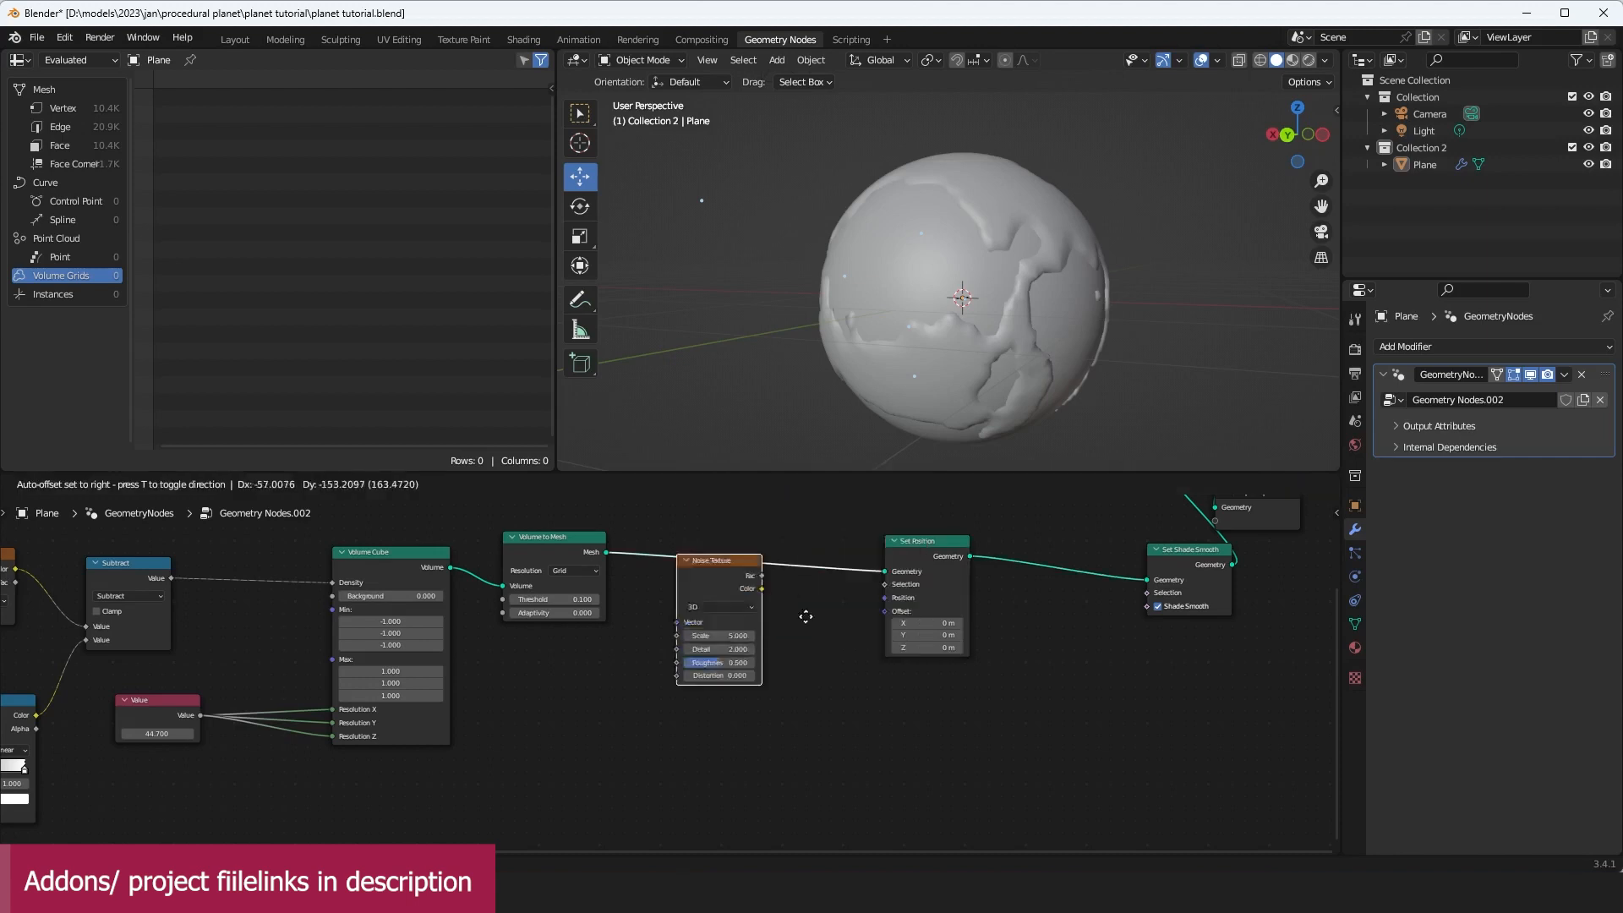
click(756, 703)
scroll(756, 704, up, 1)
drag(673, 683, 797, 739)
Step: Add a Normal node and connect it to the Set Position node's Offset
key(shift+a)
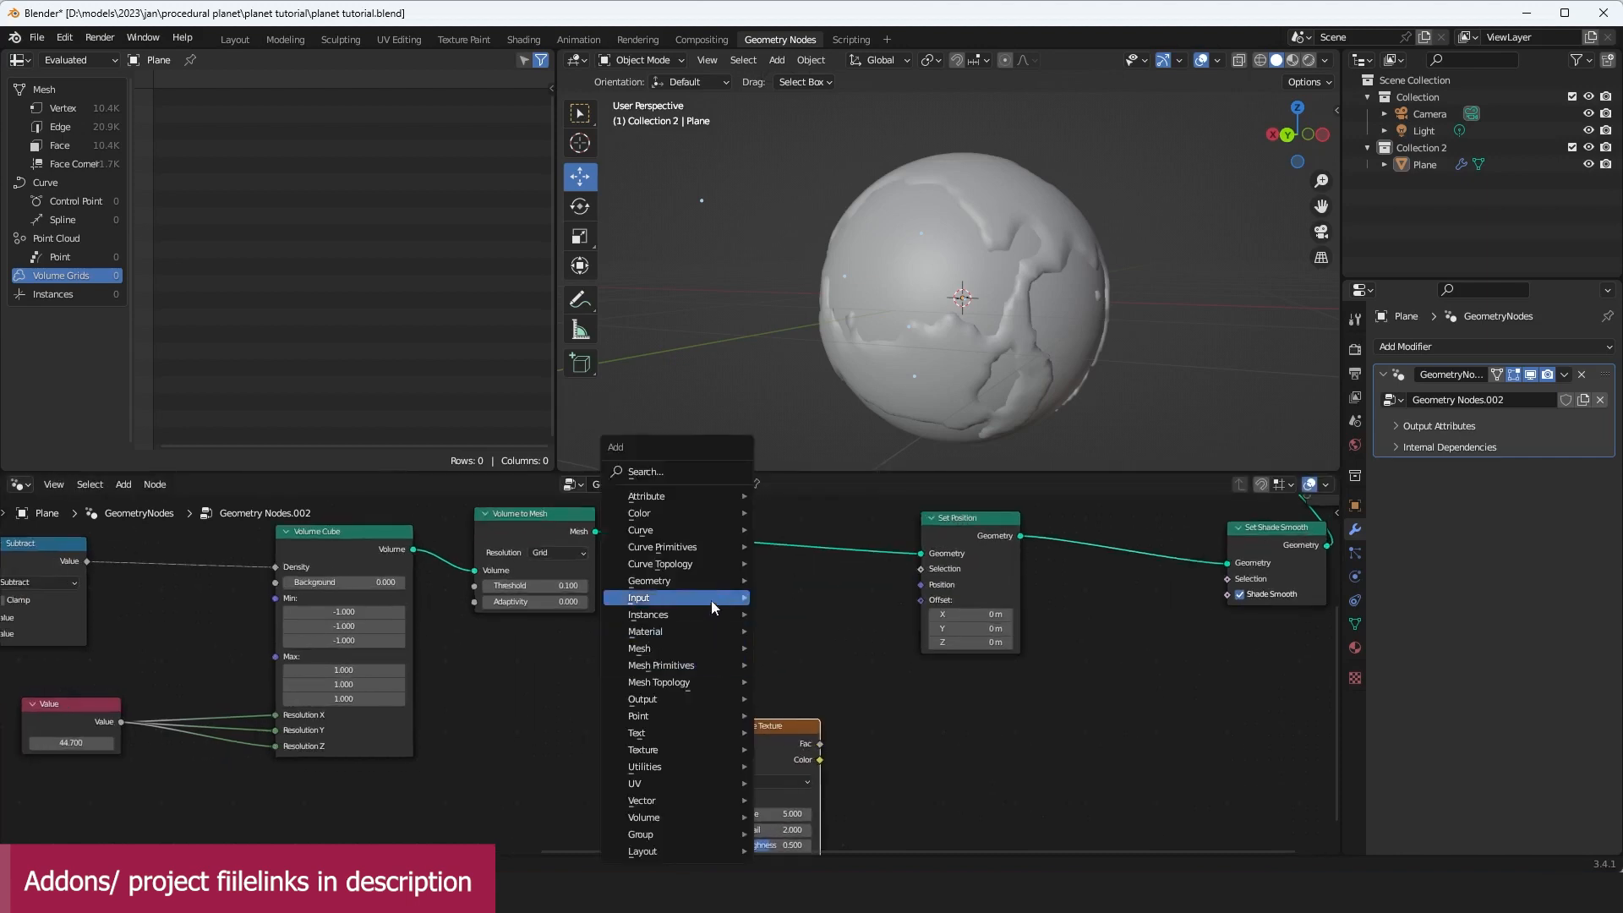
click(693, 463)
text(normal)
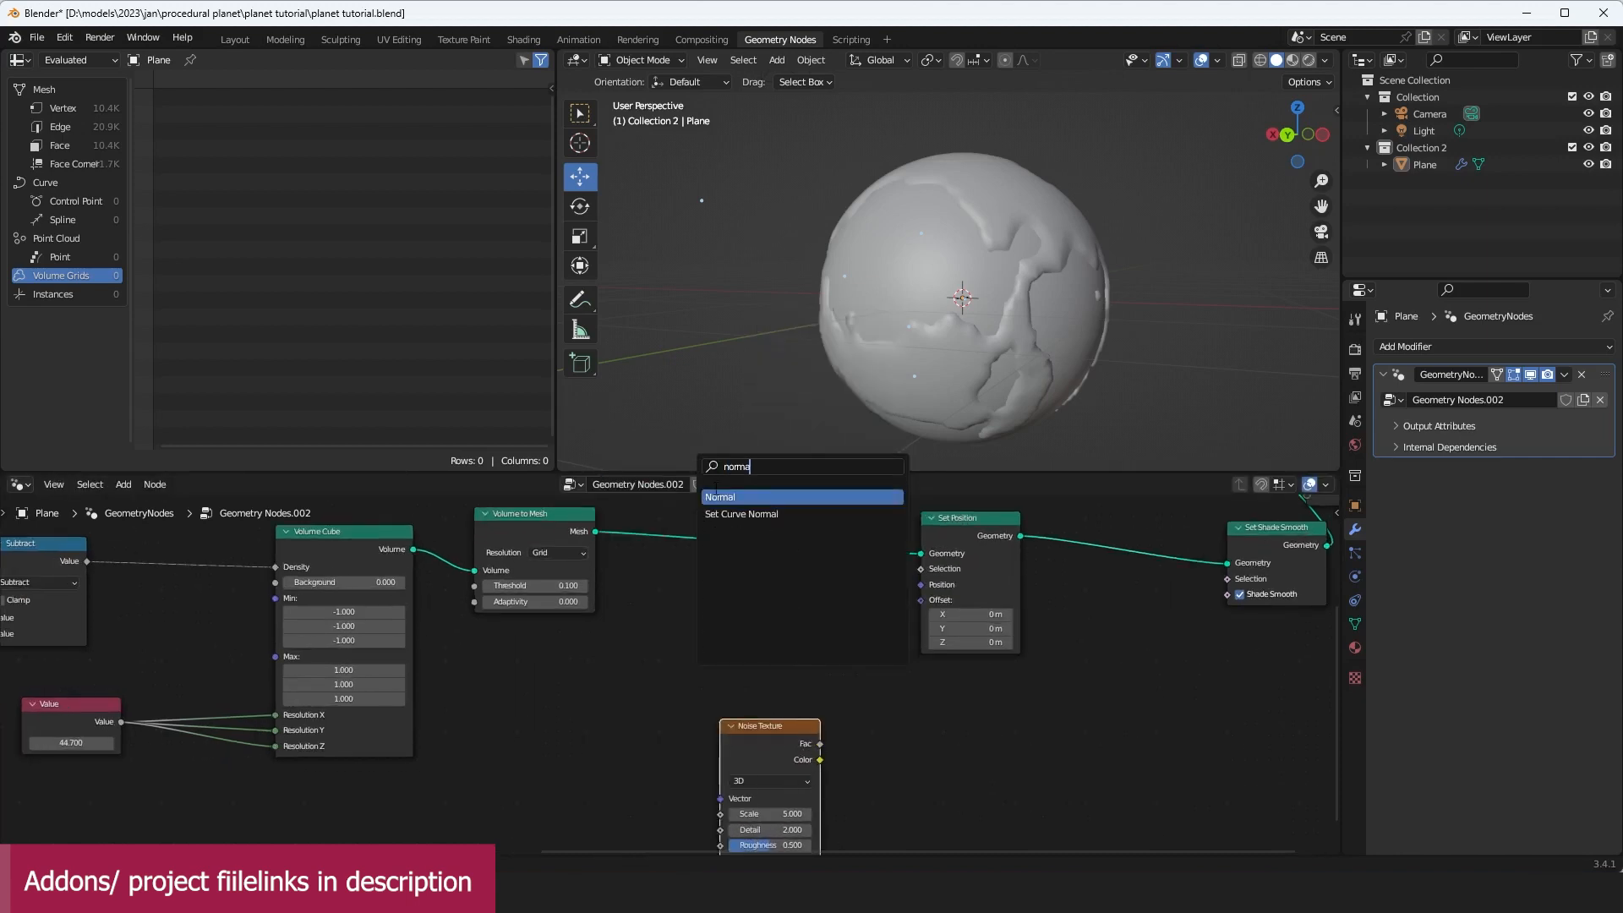
key(Return)
click(640, 678)
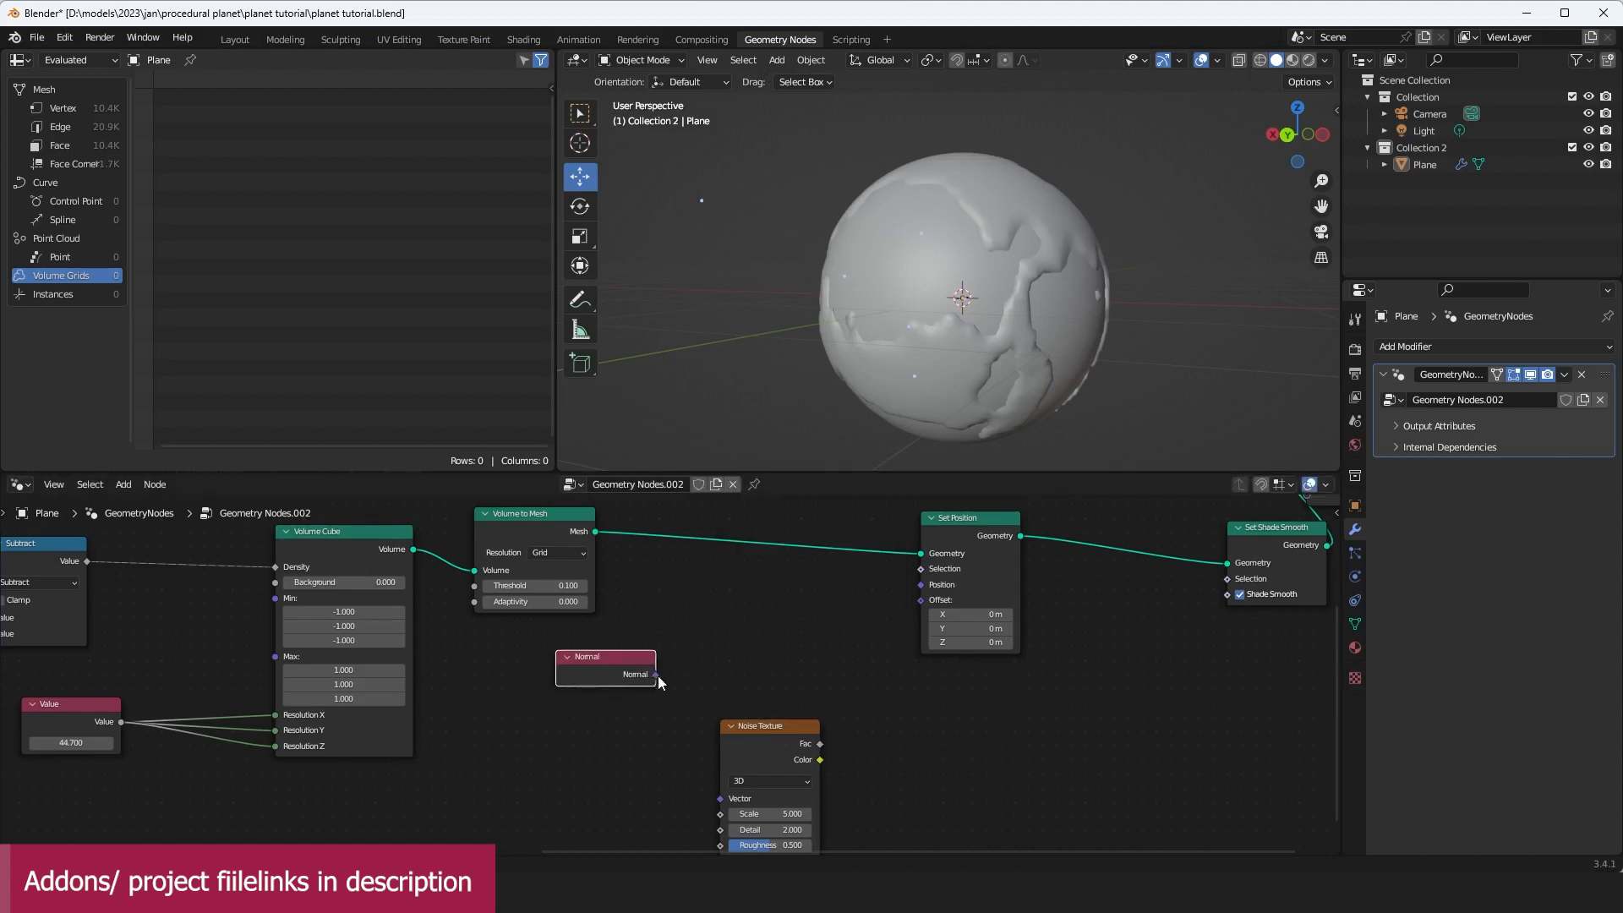
drag(919, 612, 921, 600)
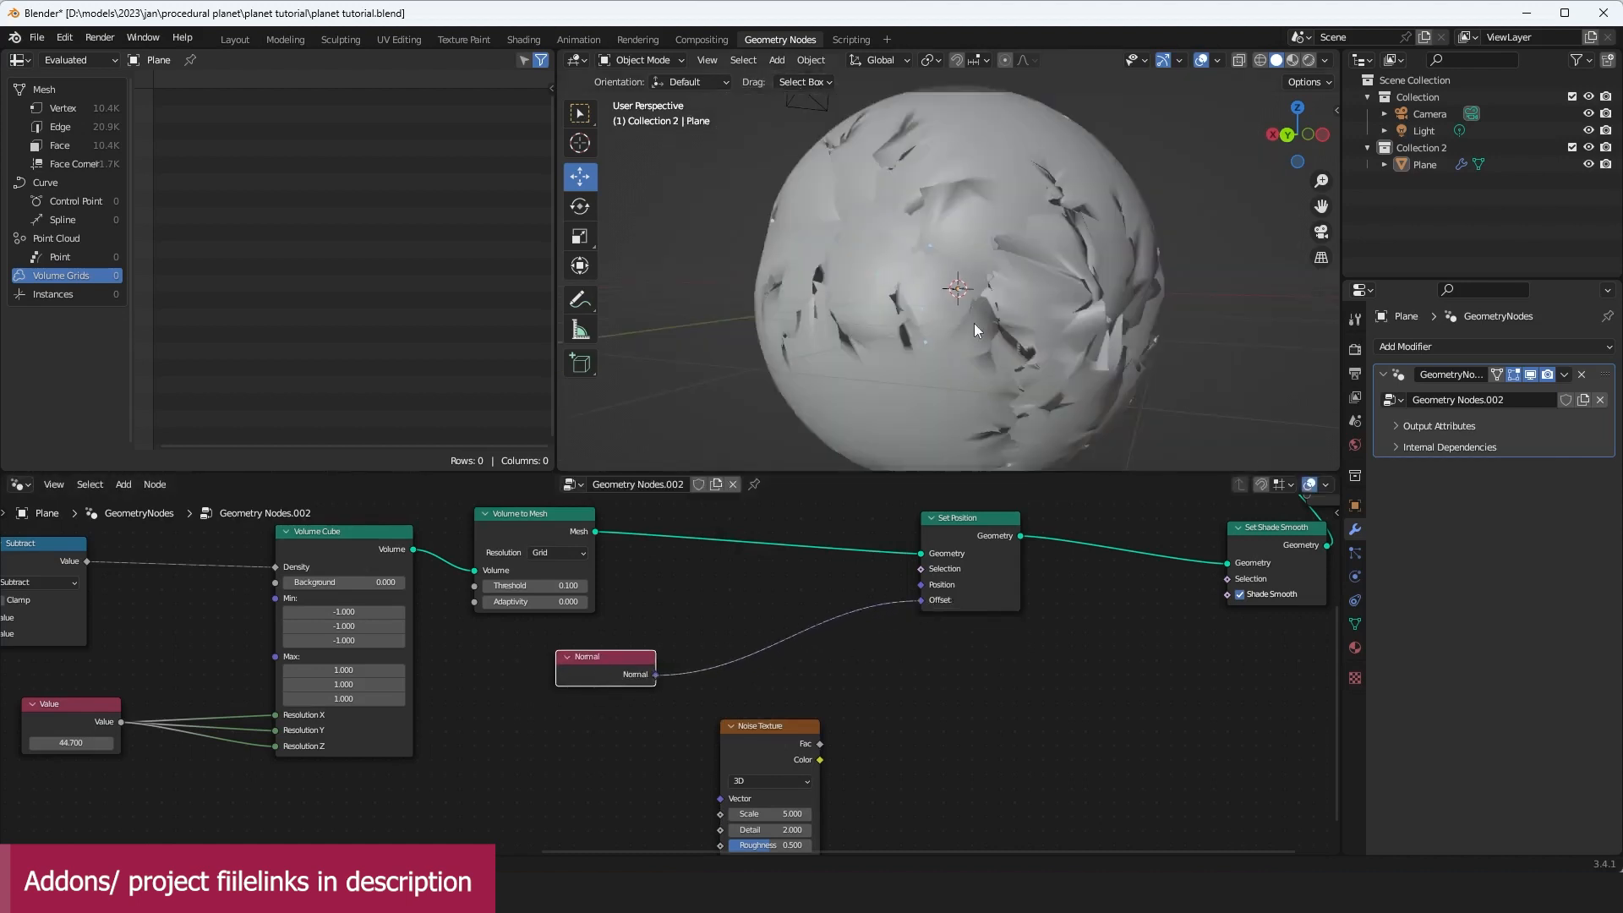
Step: Insert a Vector Math node on the link between Normal and the Set Position offset
key(shift+a)
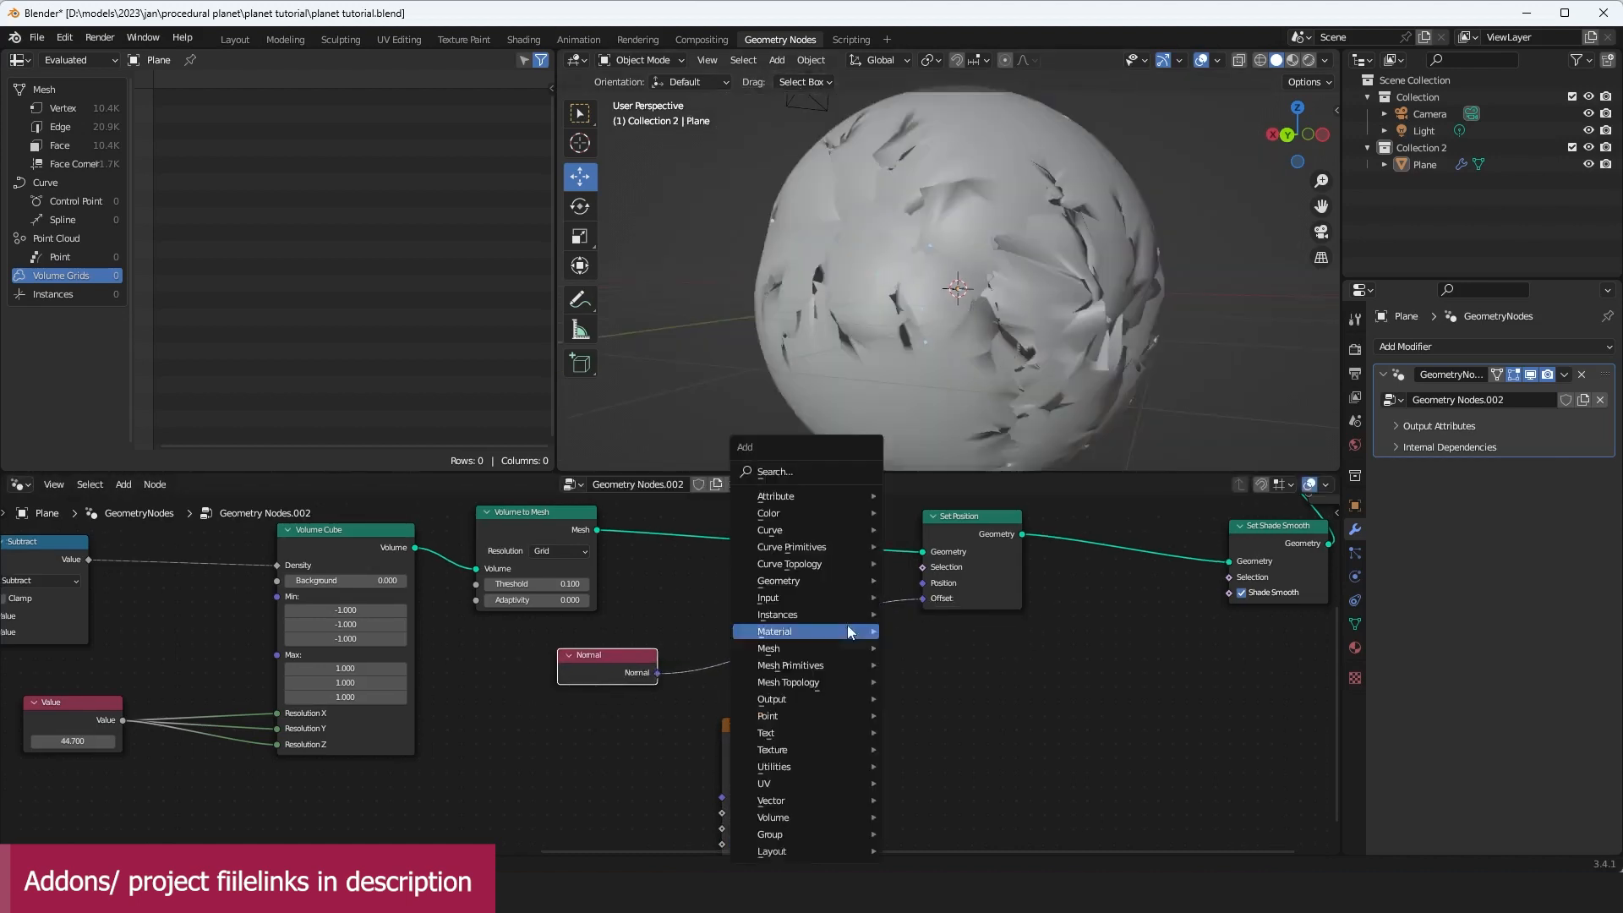
click(836, 470)
text(vem)
key(BackSpace)
text(e)
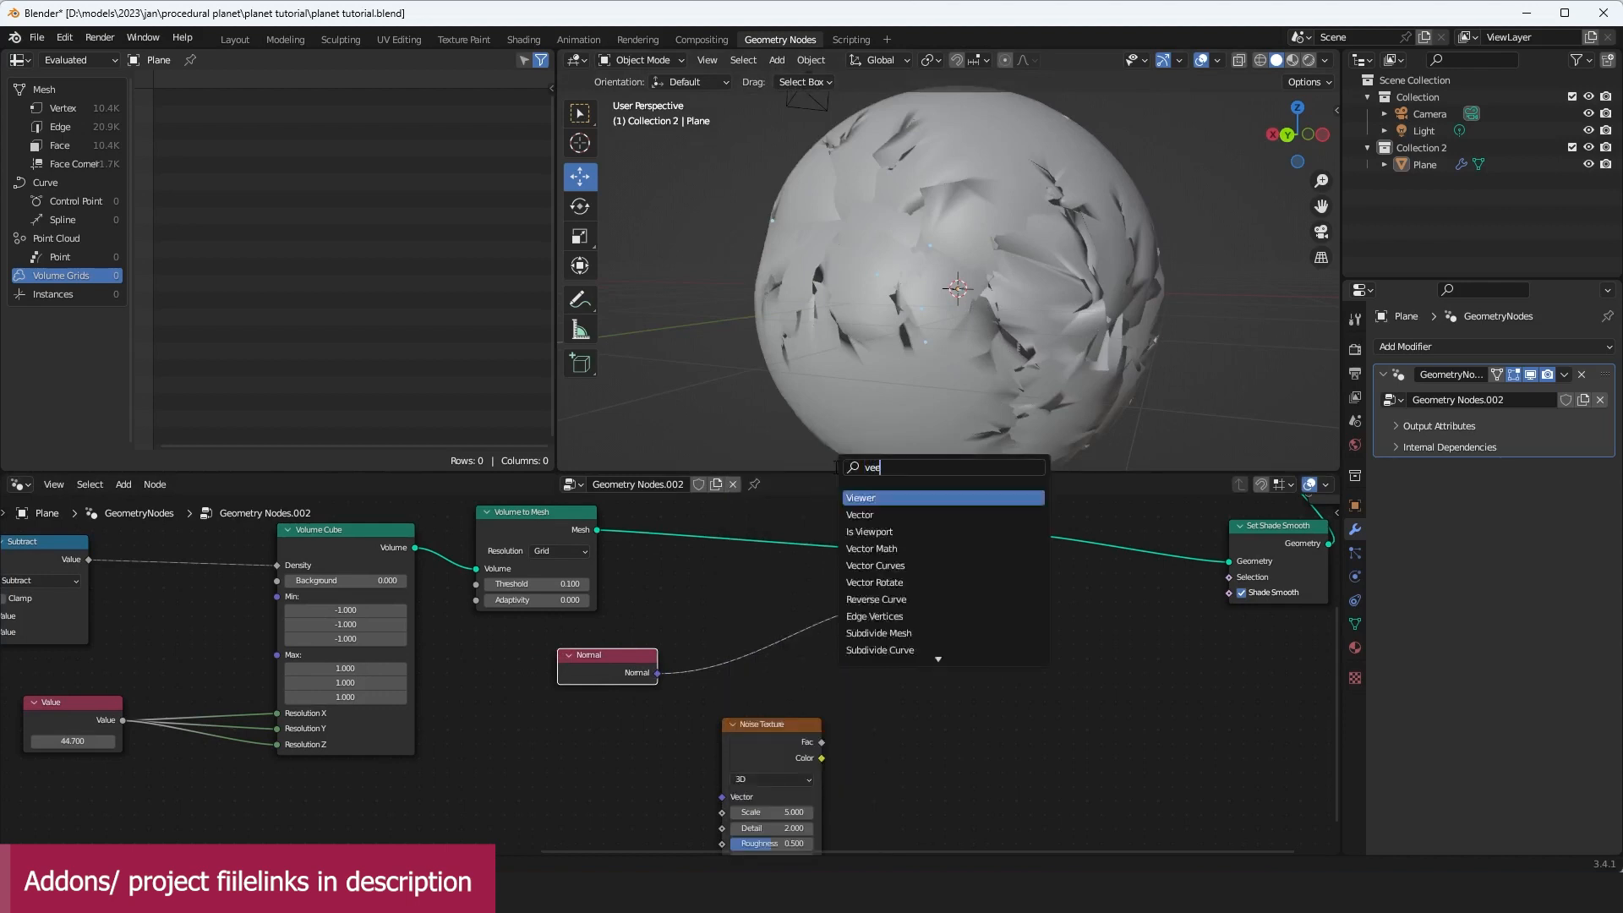
scroll(1240, 230, down, 2)
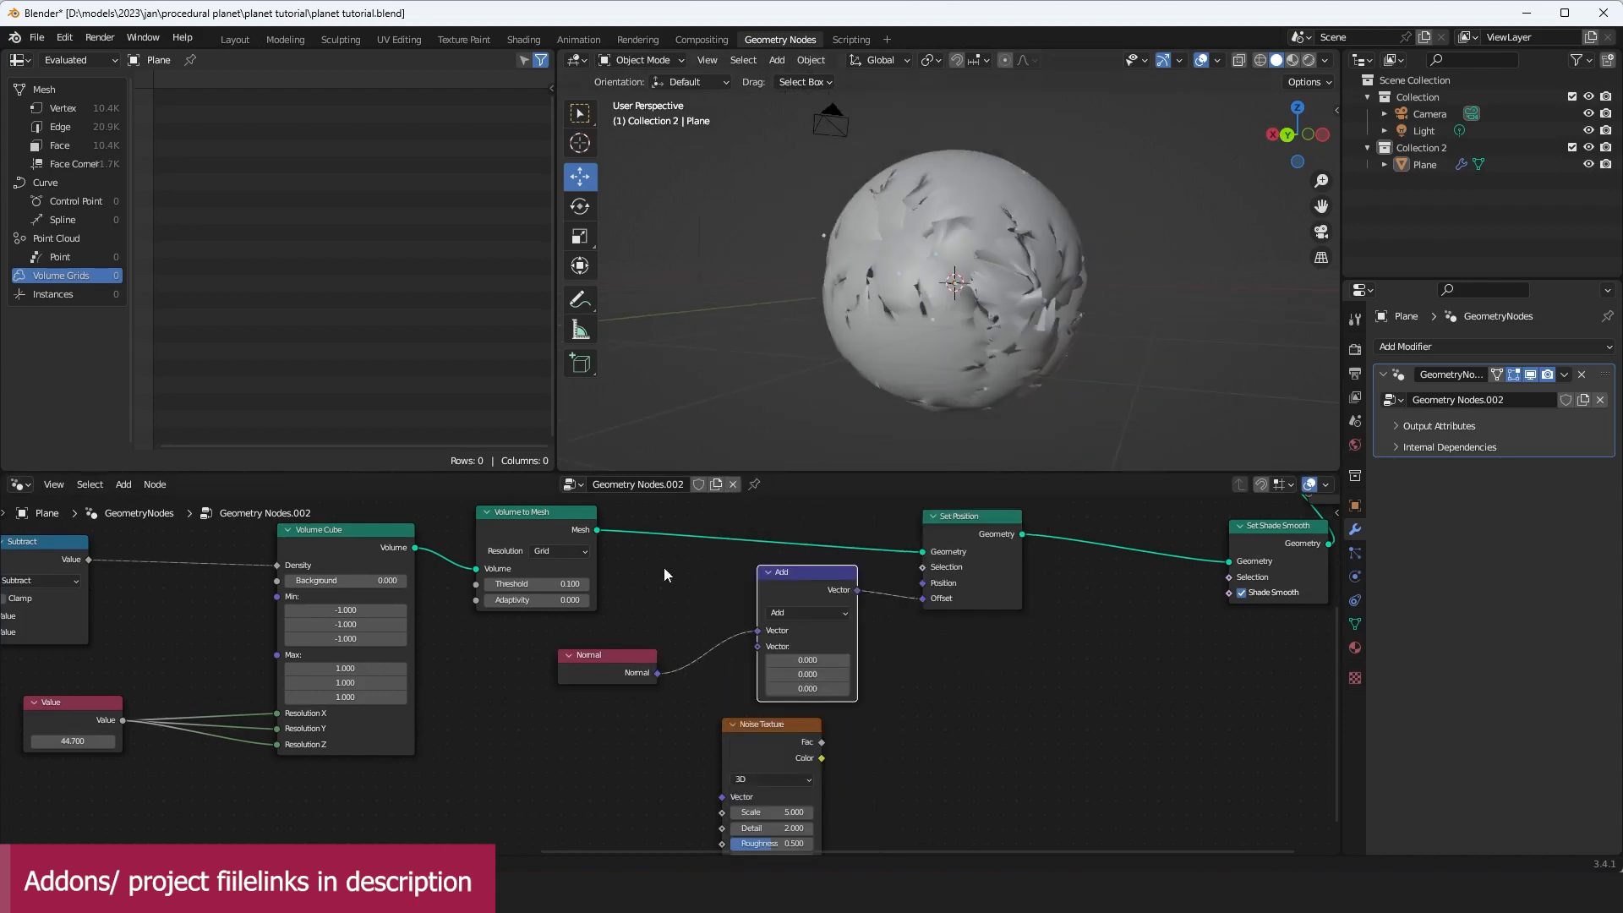
Step: Add a Monkey mesh beside the planet and try Shrink/Fatten on it in Edit Mode to demonstrate movement along normals
middle_drag(1143, 256, 1097, 297)
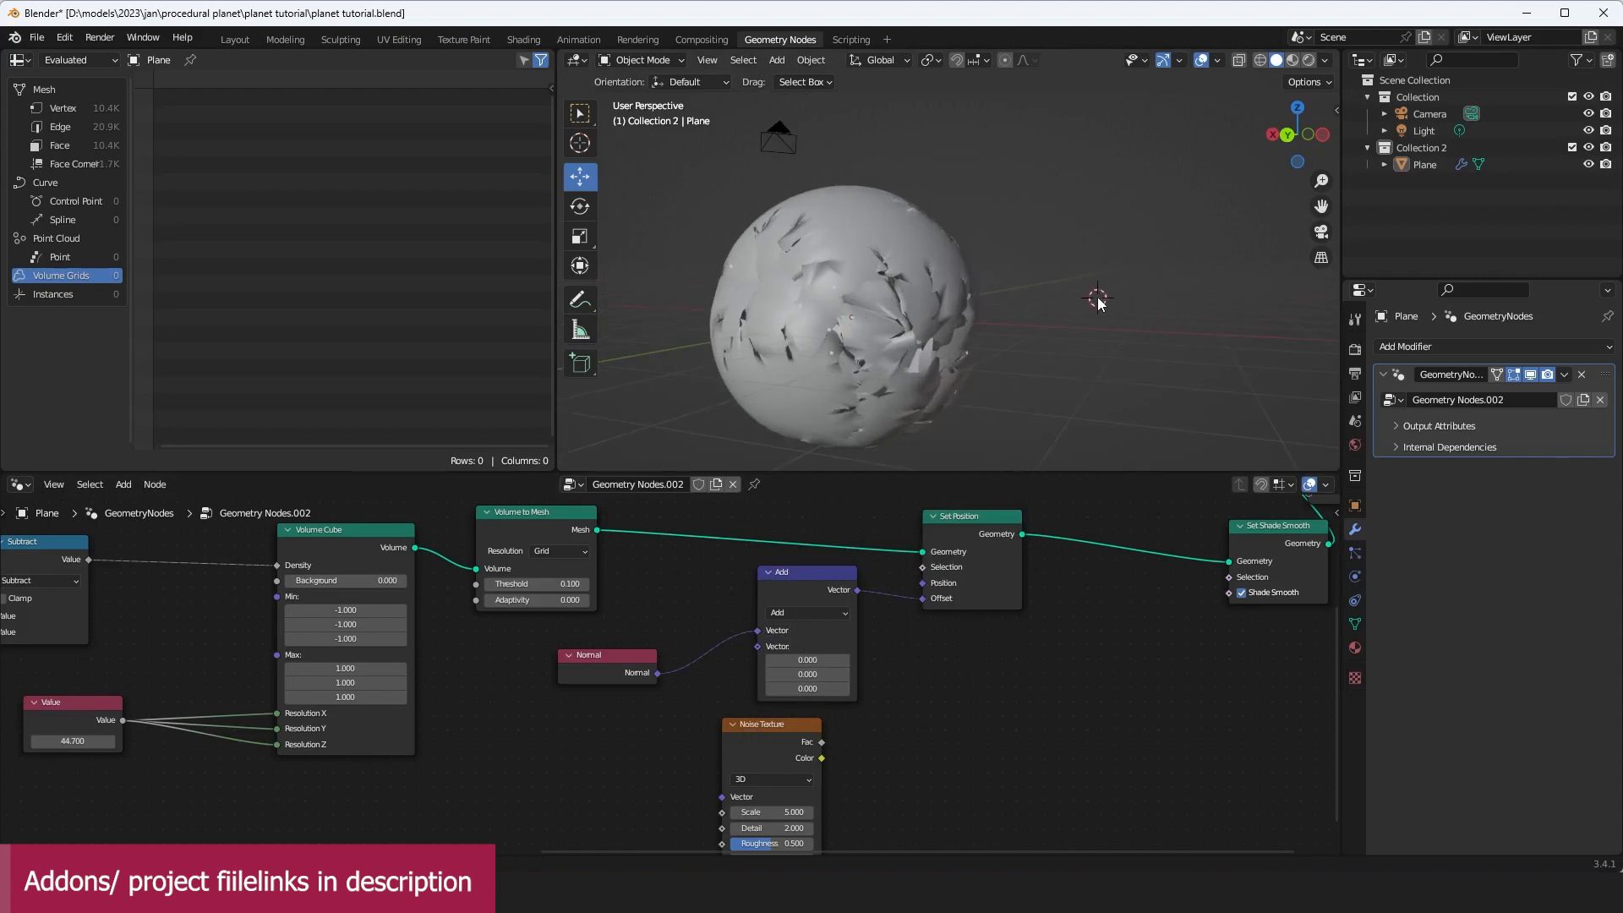
key(shift+a)
mouse_move(1099, 303)
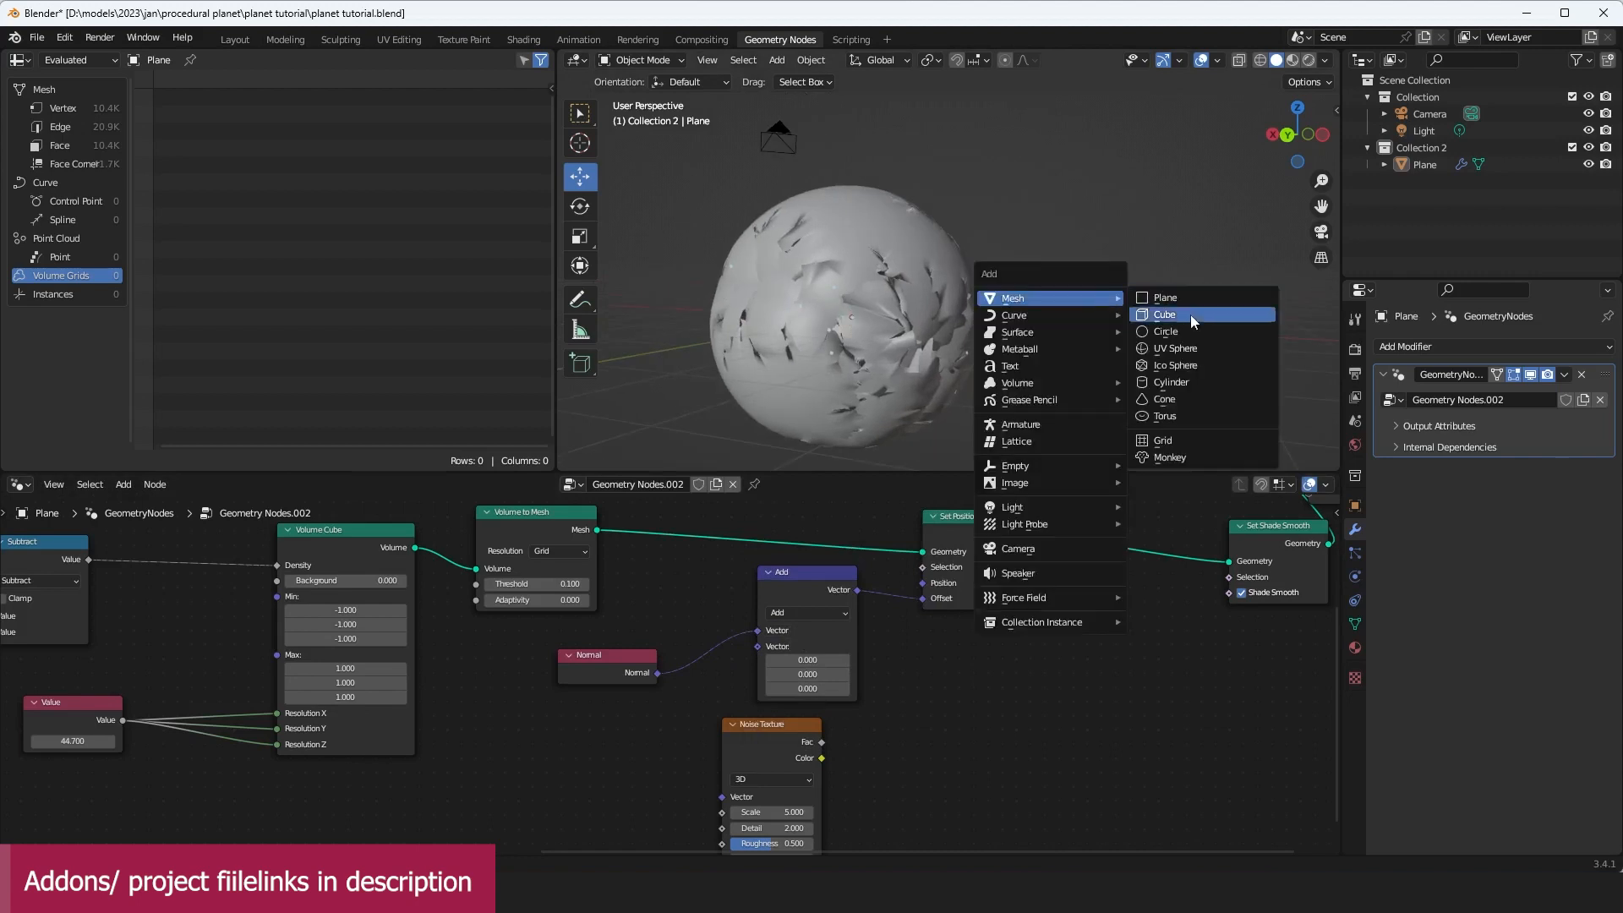
click(1152, 457)
key(Tab)
middle_drag(1057, 329, 934, 327)
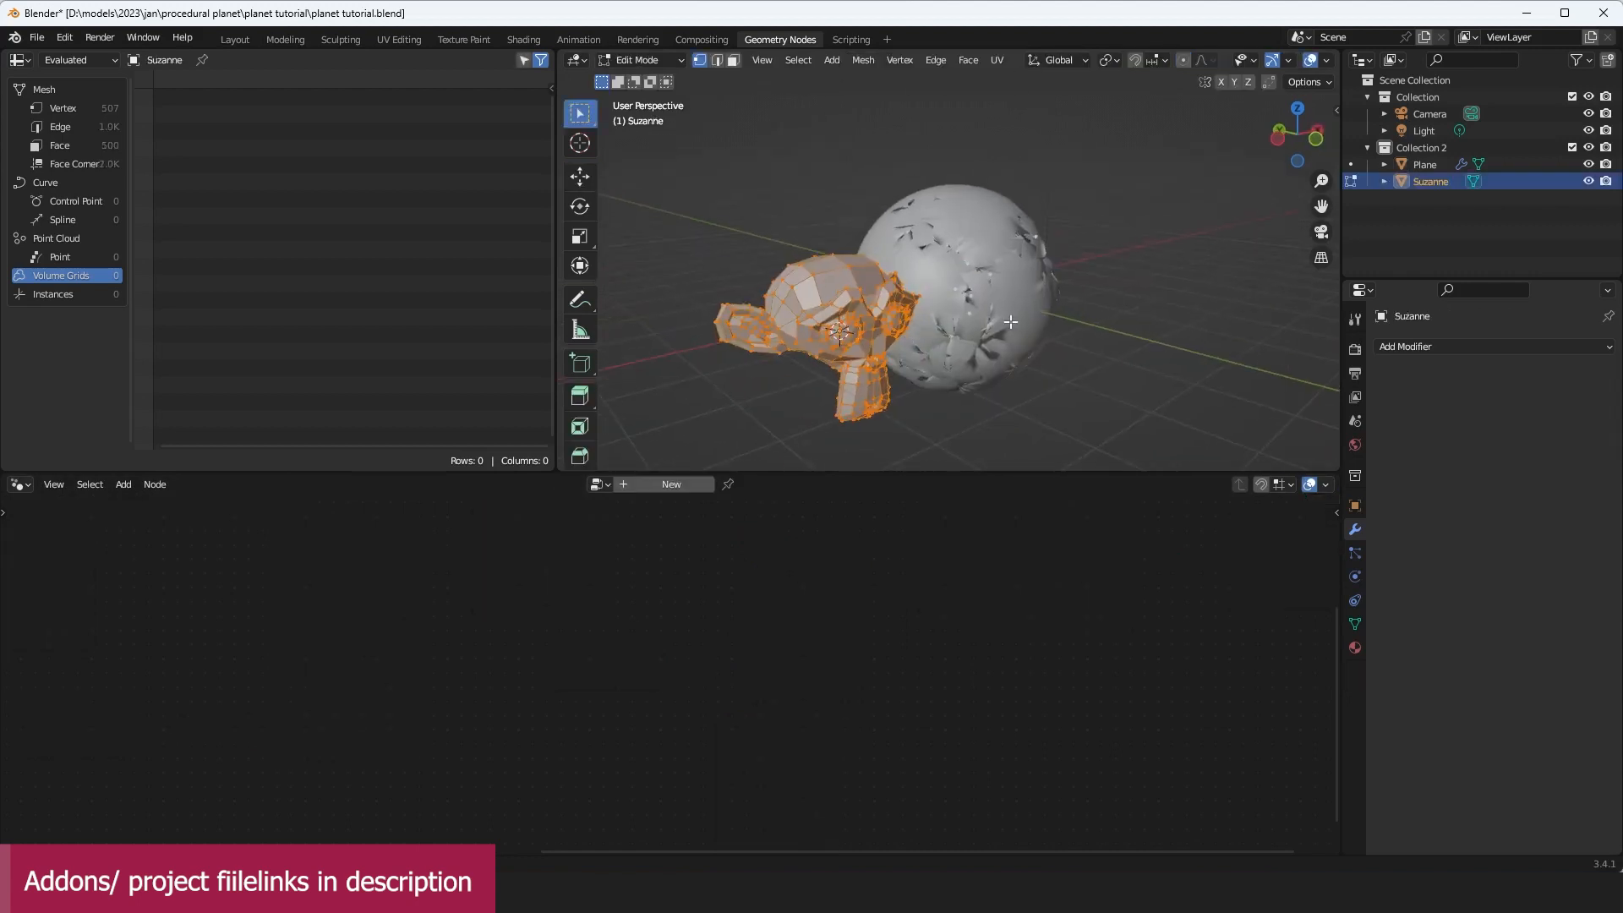
key(alt+s)
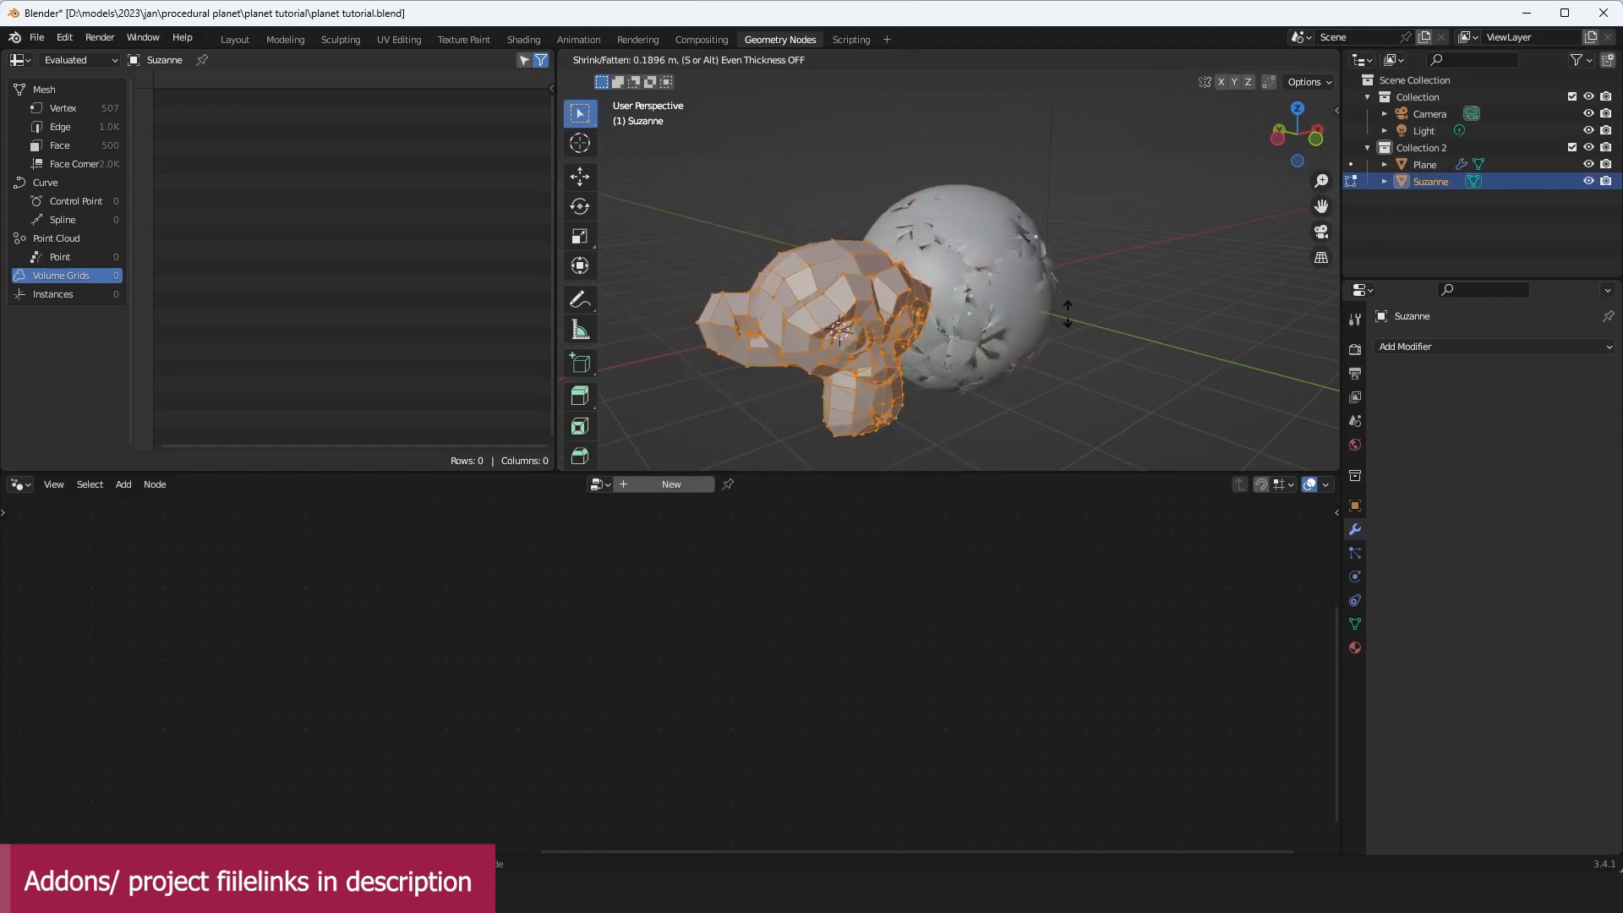
right_click(1083, 292)
Step: Return to Object Mode, delete the Monkey mesh and select the planet object again
key(Tab)
key(x)
click(1072, 292)
click(954, 333)
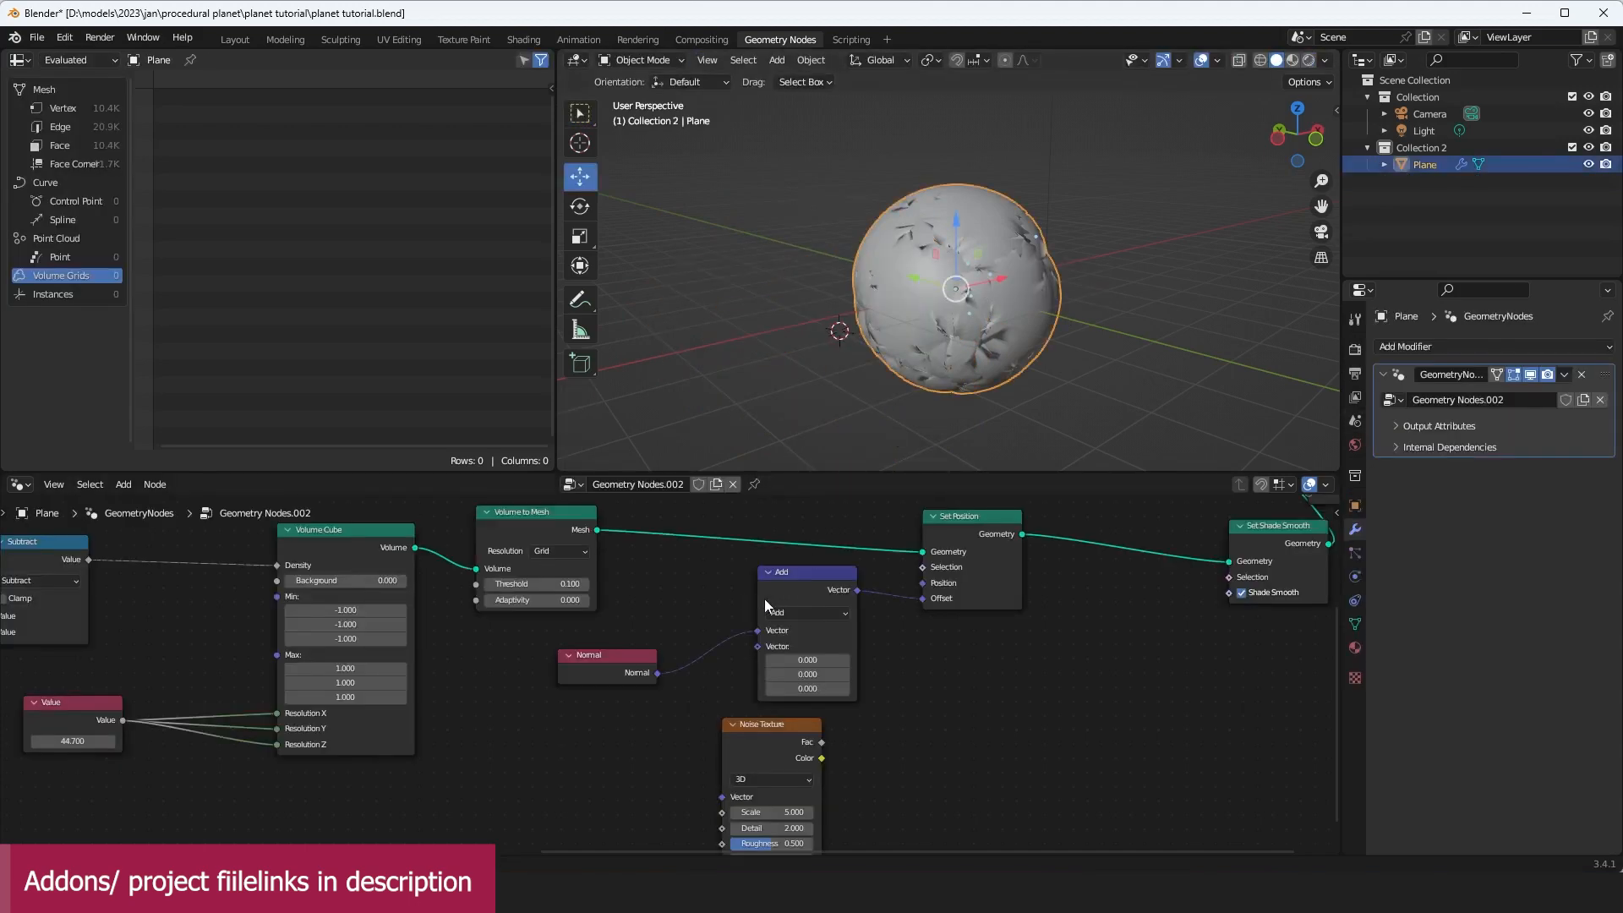
Step: Change the Vector Math operation after the Normal node to Scale and set its factor to 0.080
scroll(764, 599, up, 2)
click(986, 541)
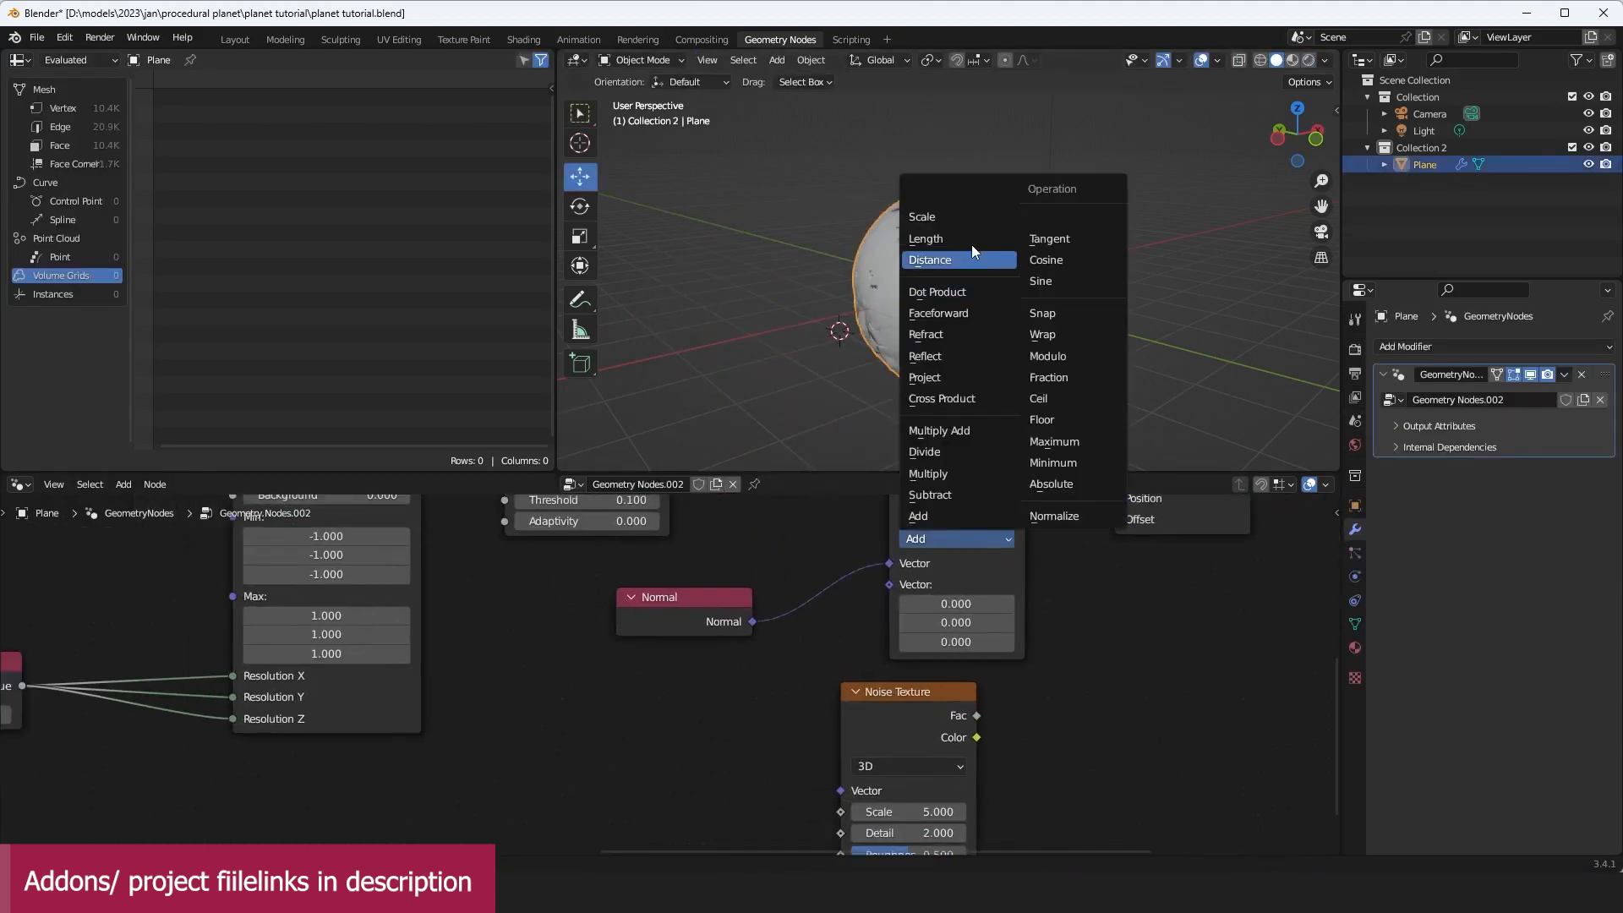
click(982, 222)
drag(964, 584, 930, 584)
scroll(1015, 431, up, 4)
scroll(1088, 372, up, 3)
middle_drag(1047, 378, 972, 379)
mouse_move(949, 584)
mouse_down()
mouse_move(928, 584)
mouse_move(945, 591)
mouse_up()
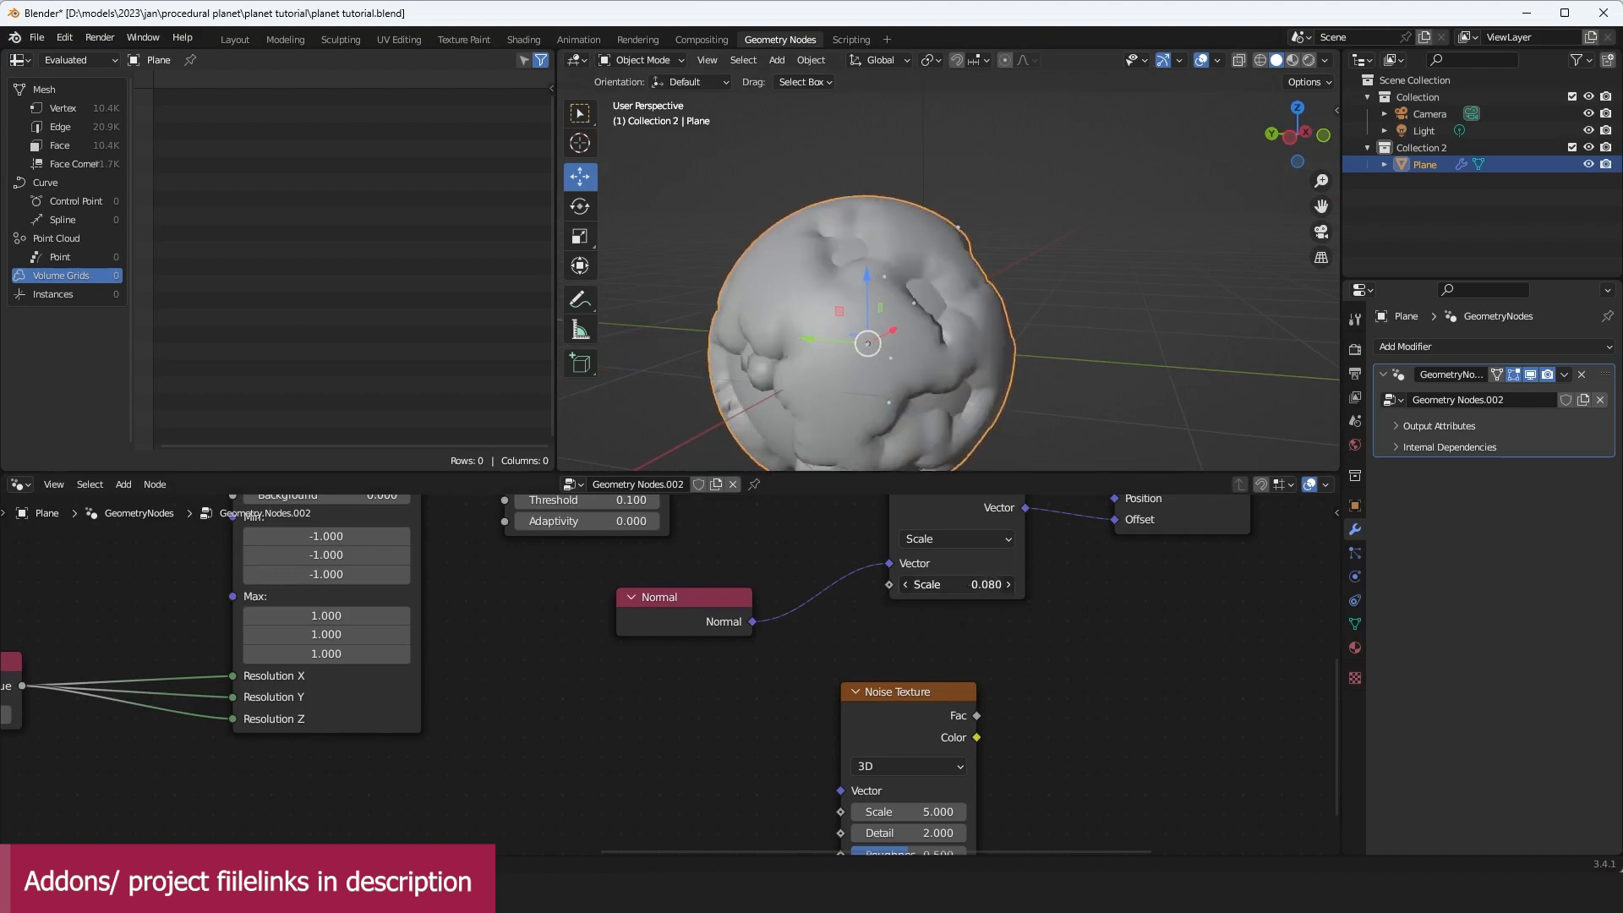
Step: Move the Noise Texture below the Normal node and connect its Fac output to the Scale node's factor
drag(907, 689, 886, 592)
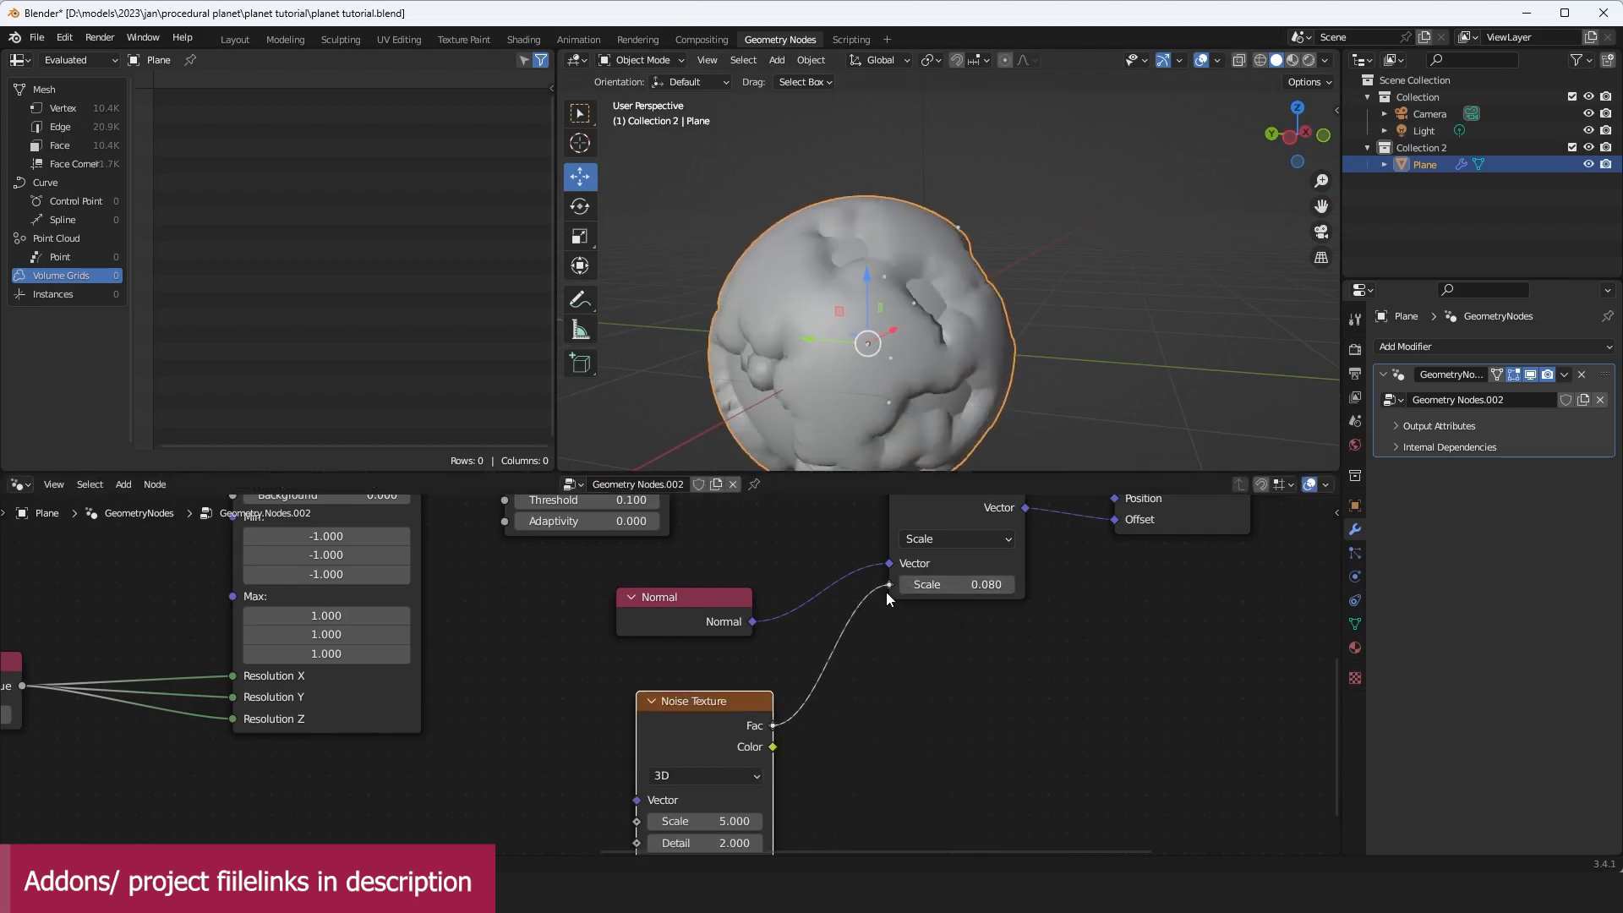
middle_drag(959, 283, 1084, 292)
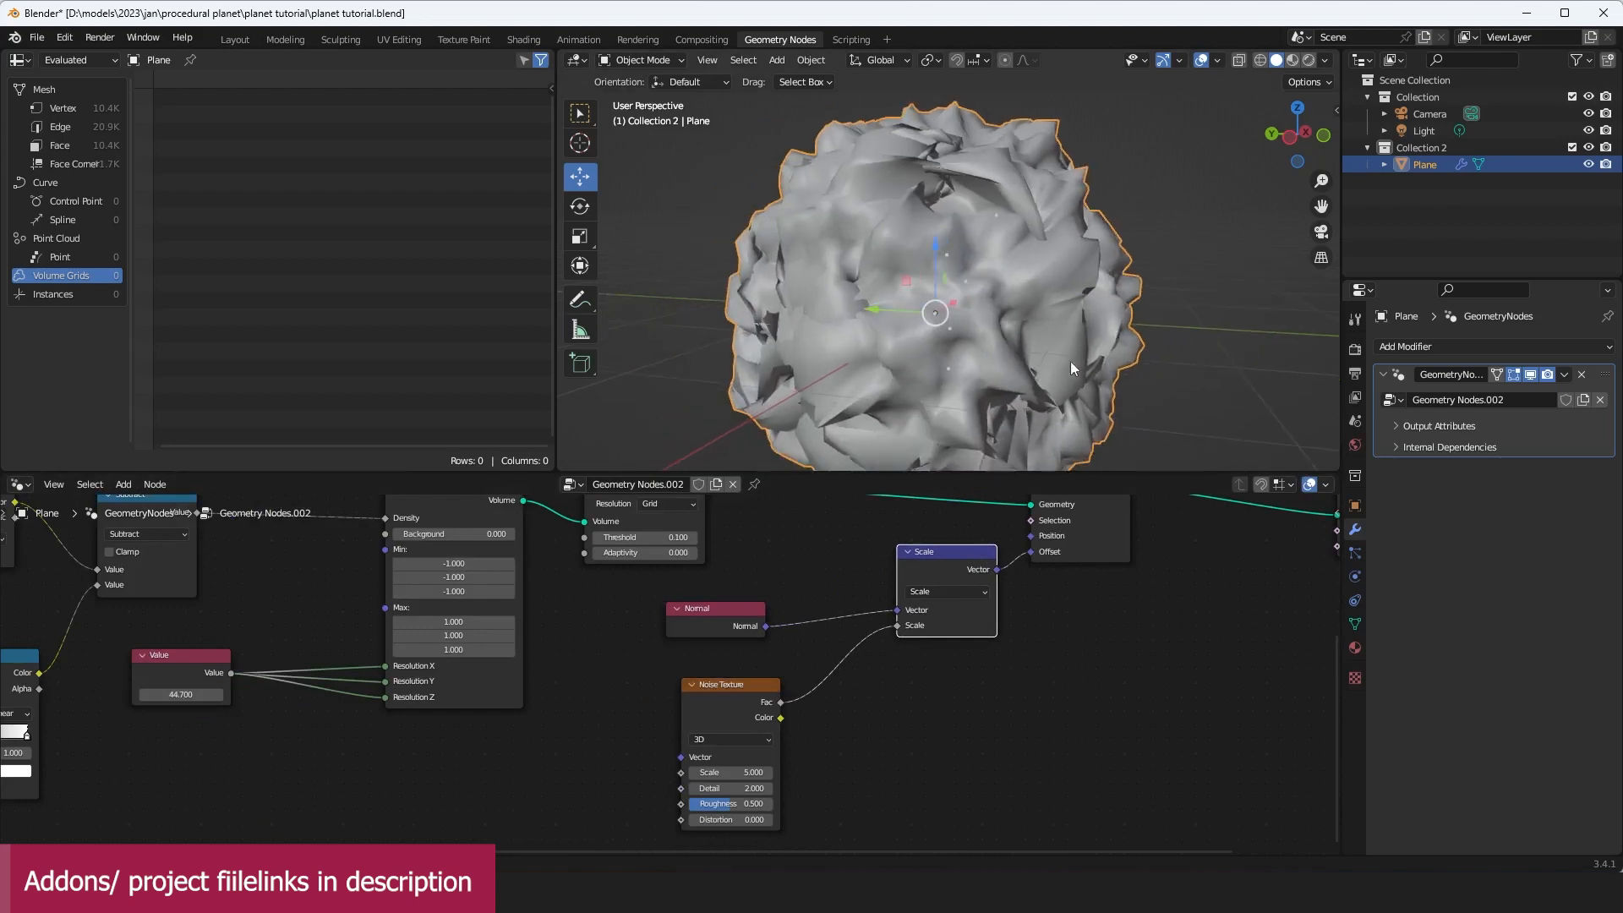
scroll(1084, 292, down, 3)
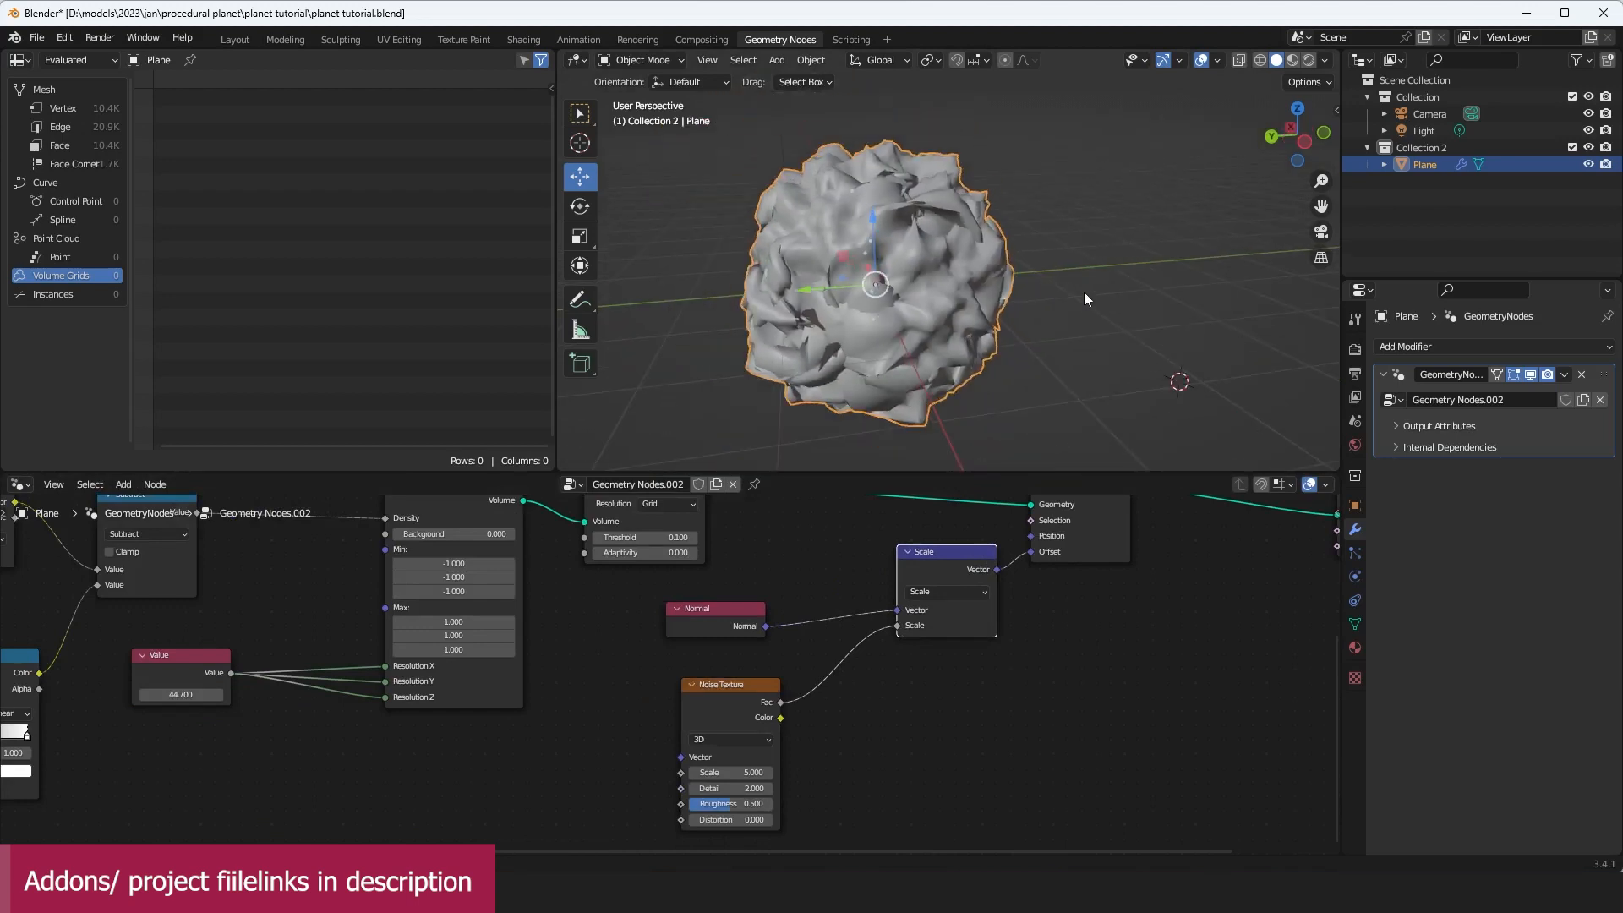
Step: Set the scale of the Noise Texture driving the displacement to 2
scroll(817, 727, up, 3)
middle_drag(818, 727, 1054, 662)
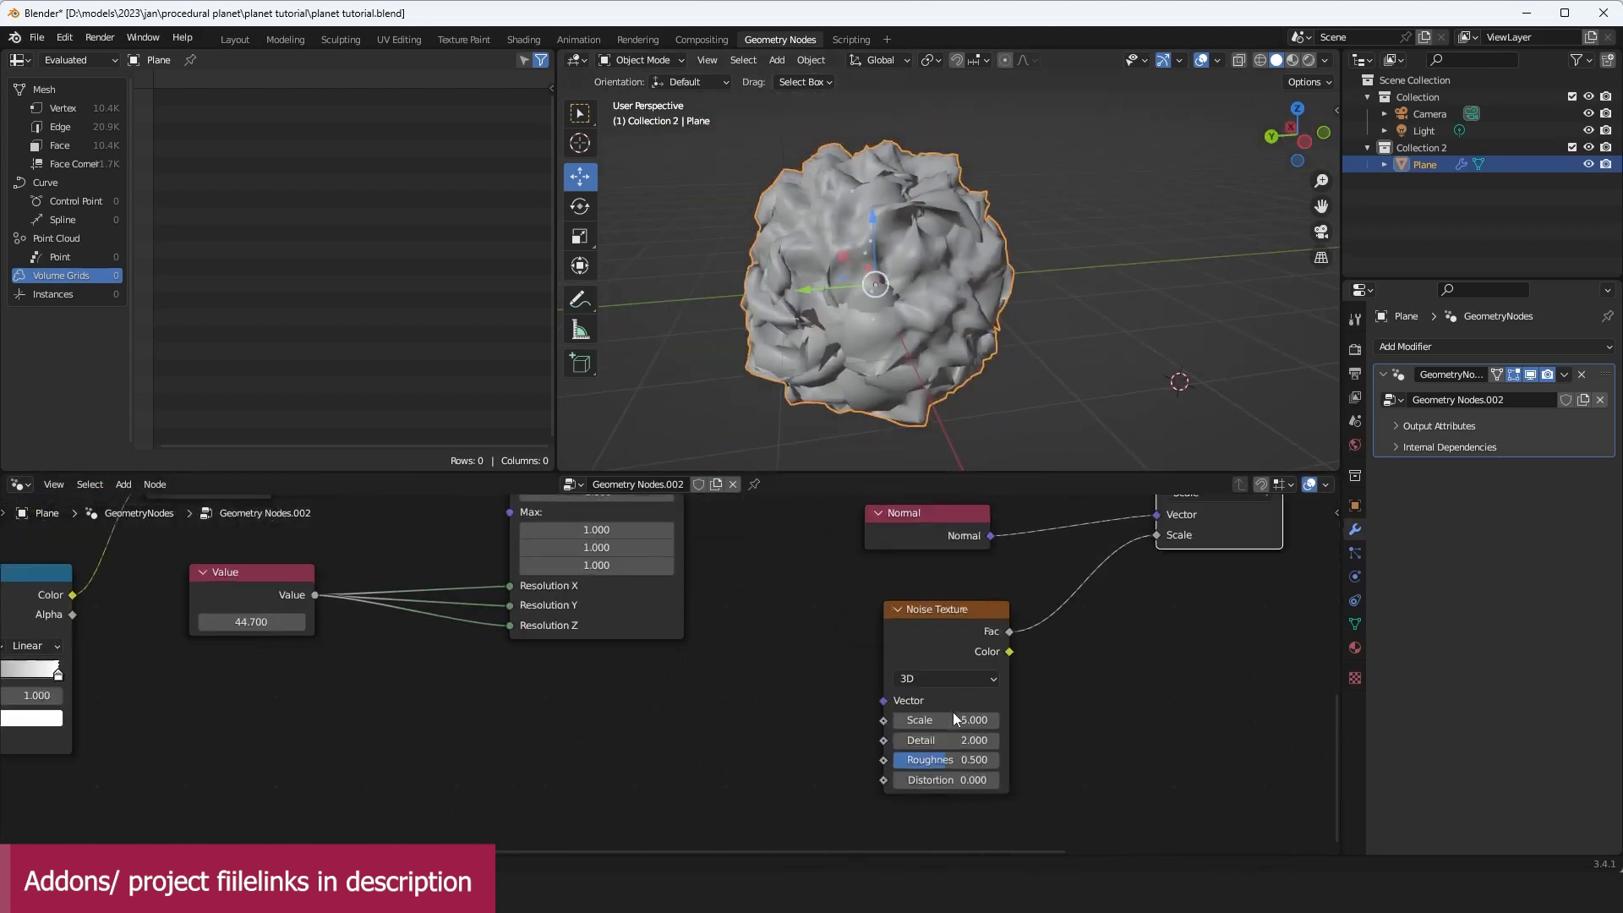
drag(954, 720, 854, 720)
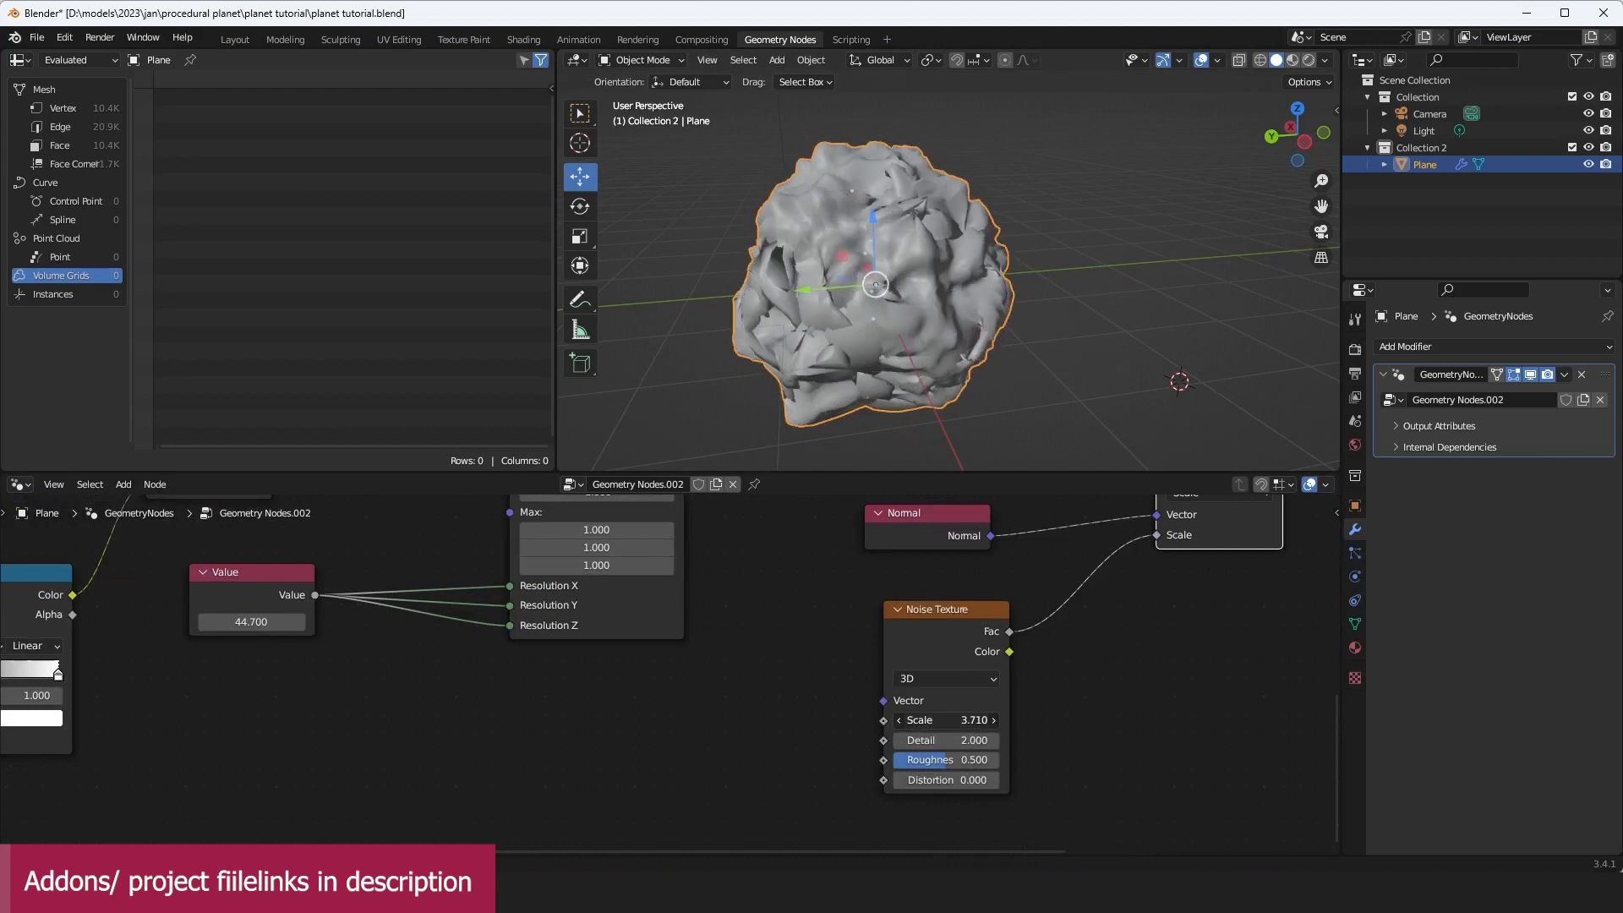
click(954, 719)
text(2)
key(Return)
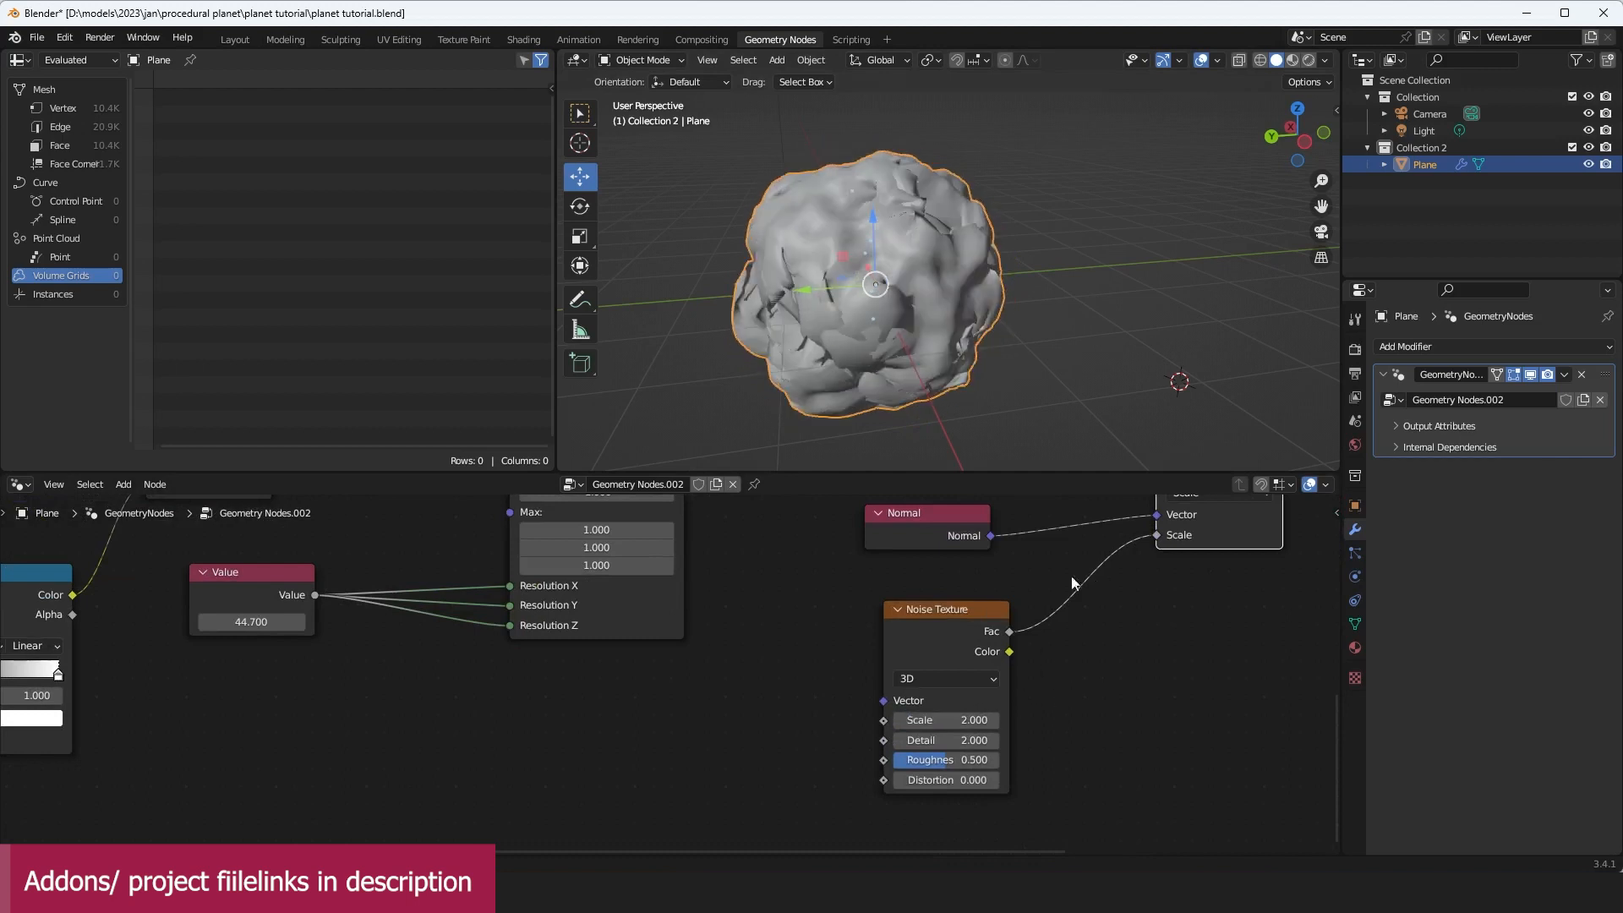
Step: Space the displacement's Noise Texture and Scale nodes apart to leave room between them
drag(955, 627, 933, 656)
scroll(1201, 575, down, 3)
middle_drag(1201, 575, 1055, 627)
drag(1048, 583, 1058, 610)
middle_drag(877, 643, 949, 626)
scroll(952, 624, up, 2)
drag(901, 678, 831, 679)
click(1148, 548)
Step: Insert a Math node set to Multiply between the Noise Texture's Fac output and the Scale node's factor
key(shift+a)
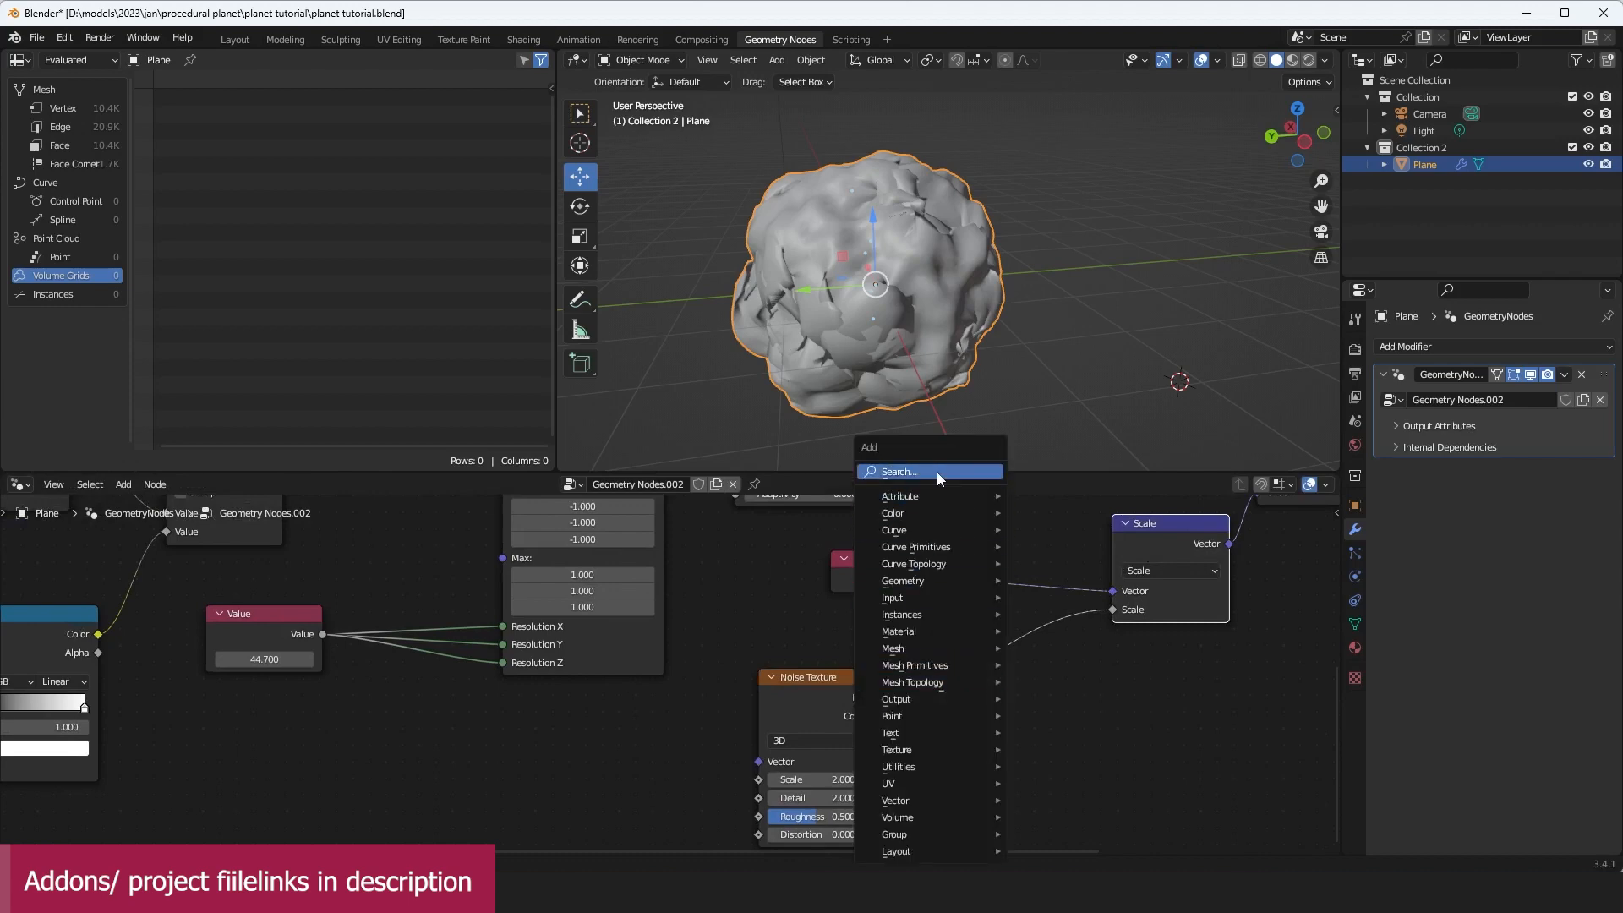
text(math)
key(Return)
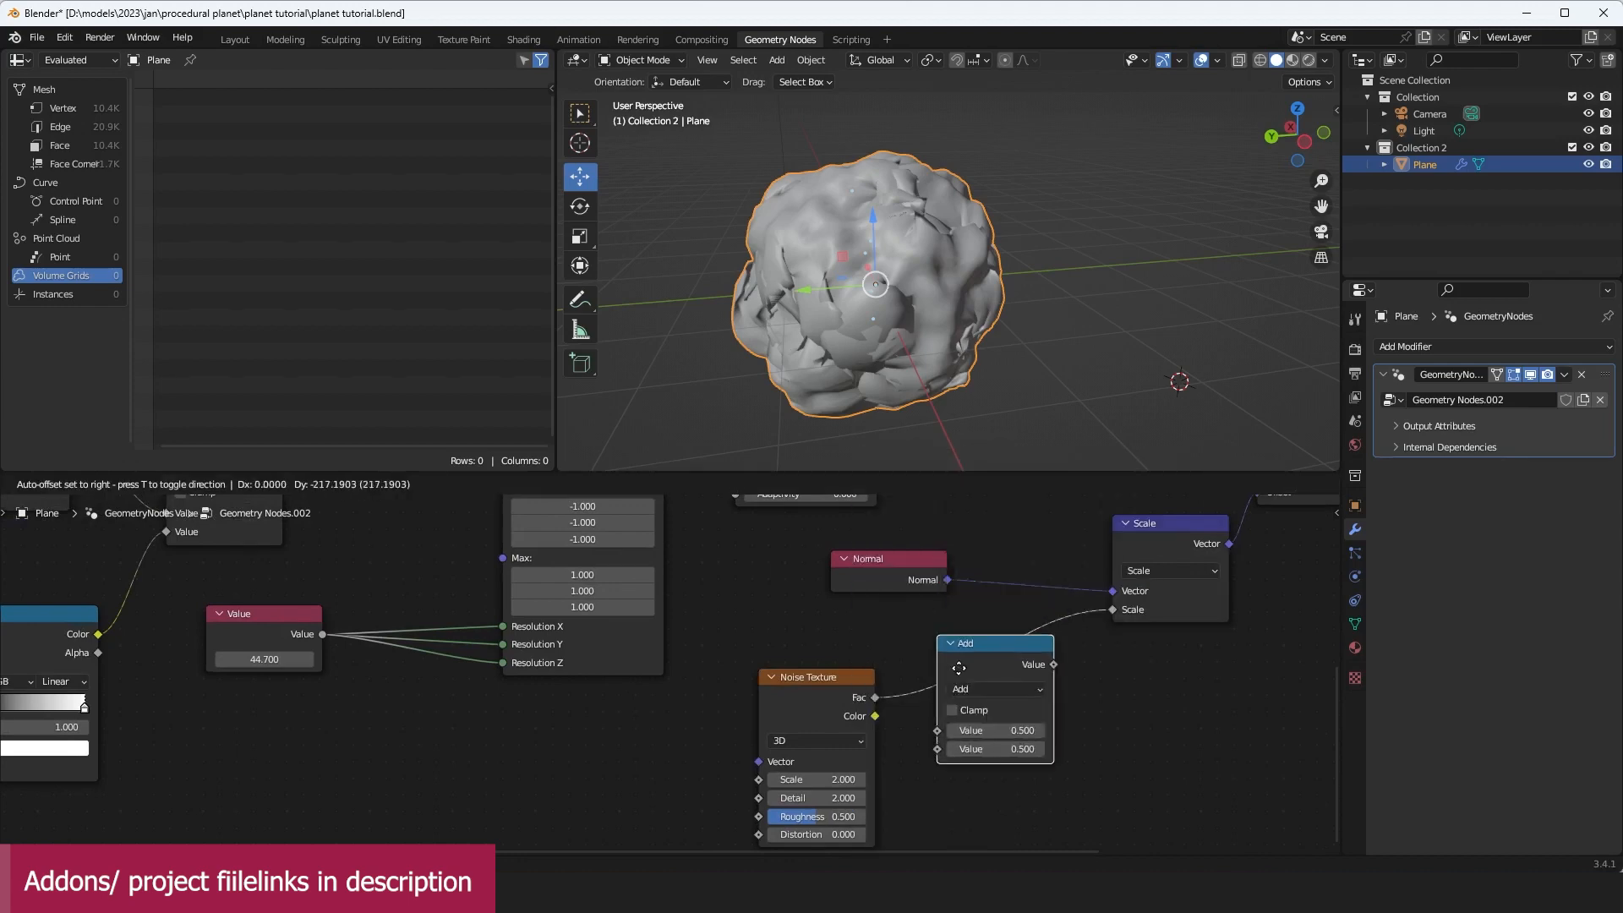
click(997, 689)
click(1012, 513)
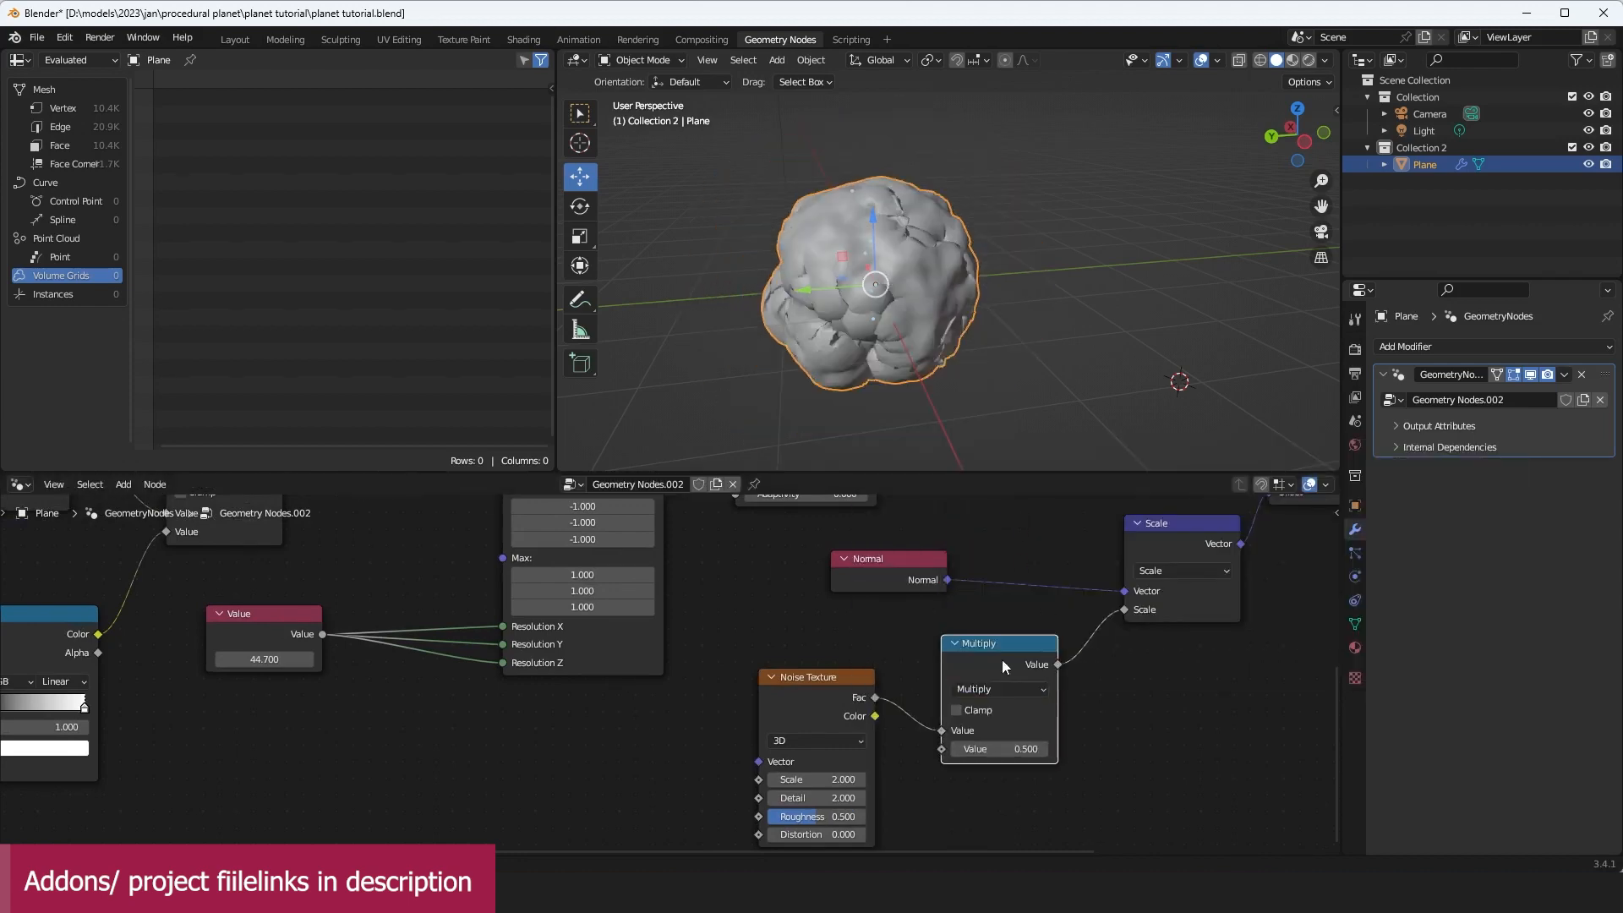
Step: Set the displacement Noise Texture's scale to 21.7 and the Multiply value to -0.020
drag(968, 749, 929, 749)
scroll(955, 290, up, 1)
middle_drag(955, 290, 1011, 295)
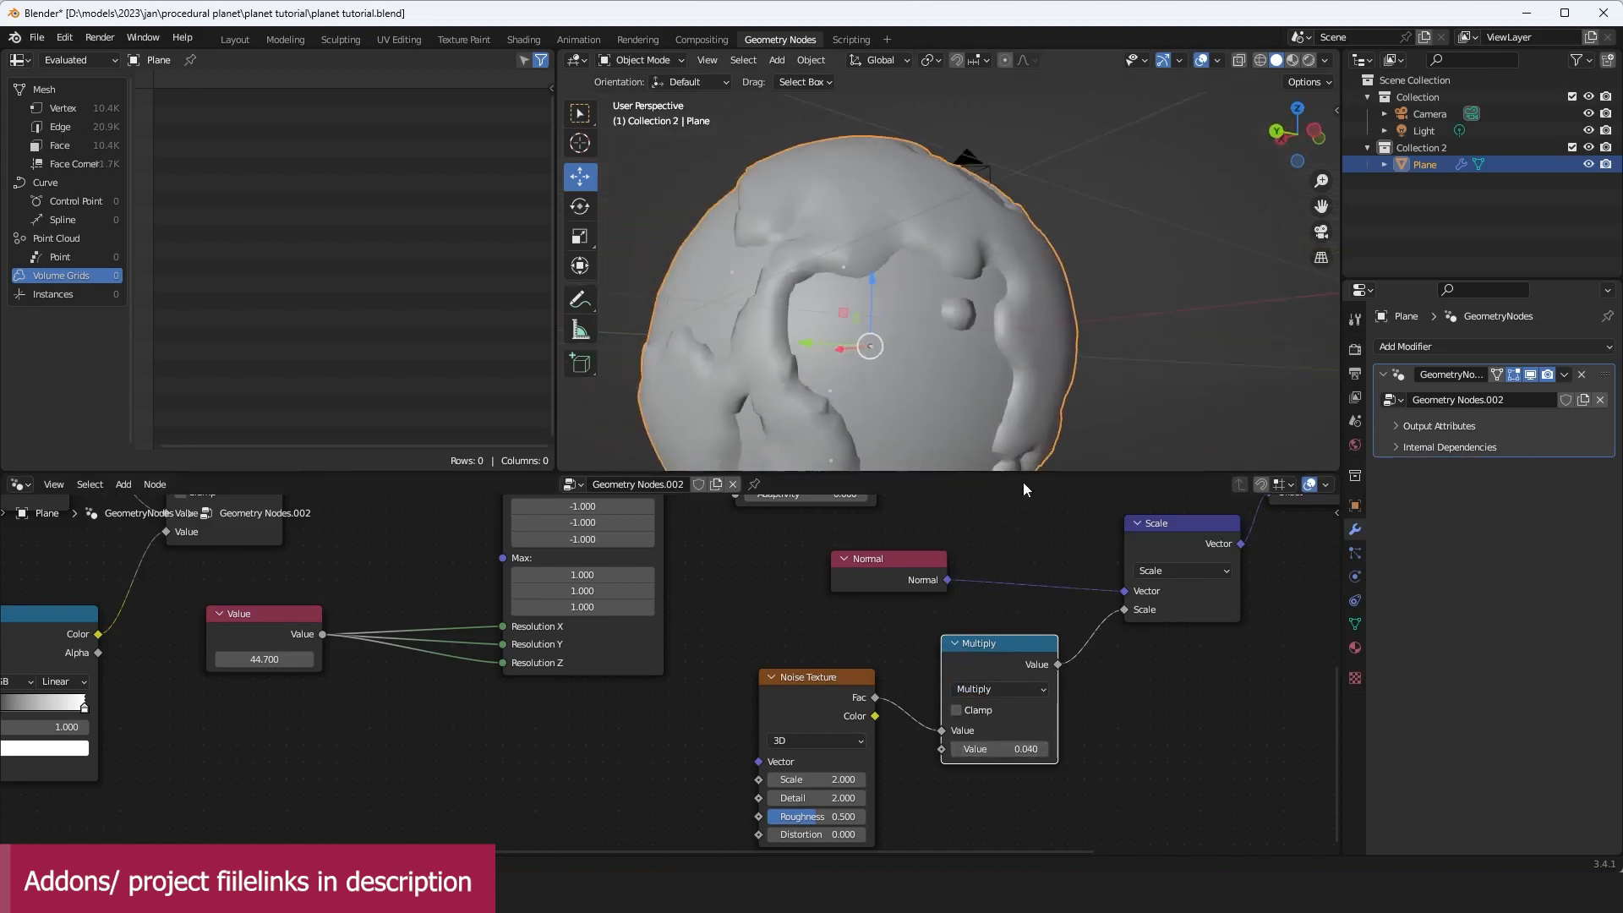
drag(830, 779, 1005, 749)
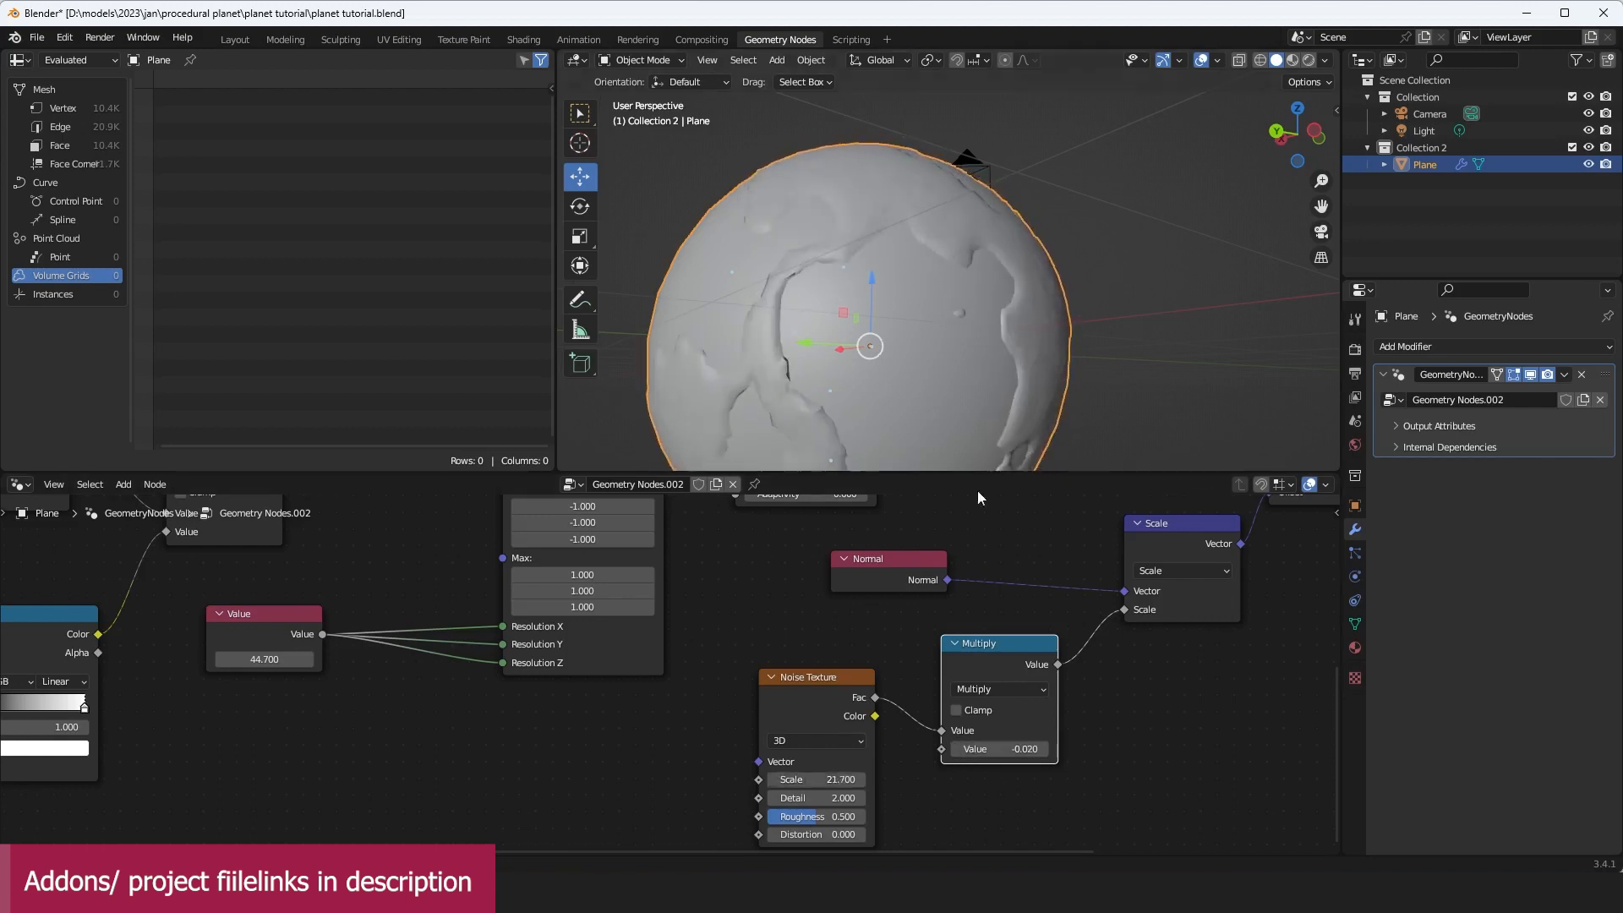
Step: Route the displaced mesh's Set Shade Smooth output straight to the Group Output, bypassing Join Geometry, and set the Multiply value to 0.030
key(Home)
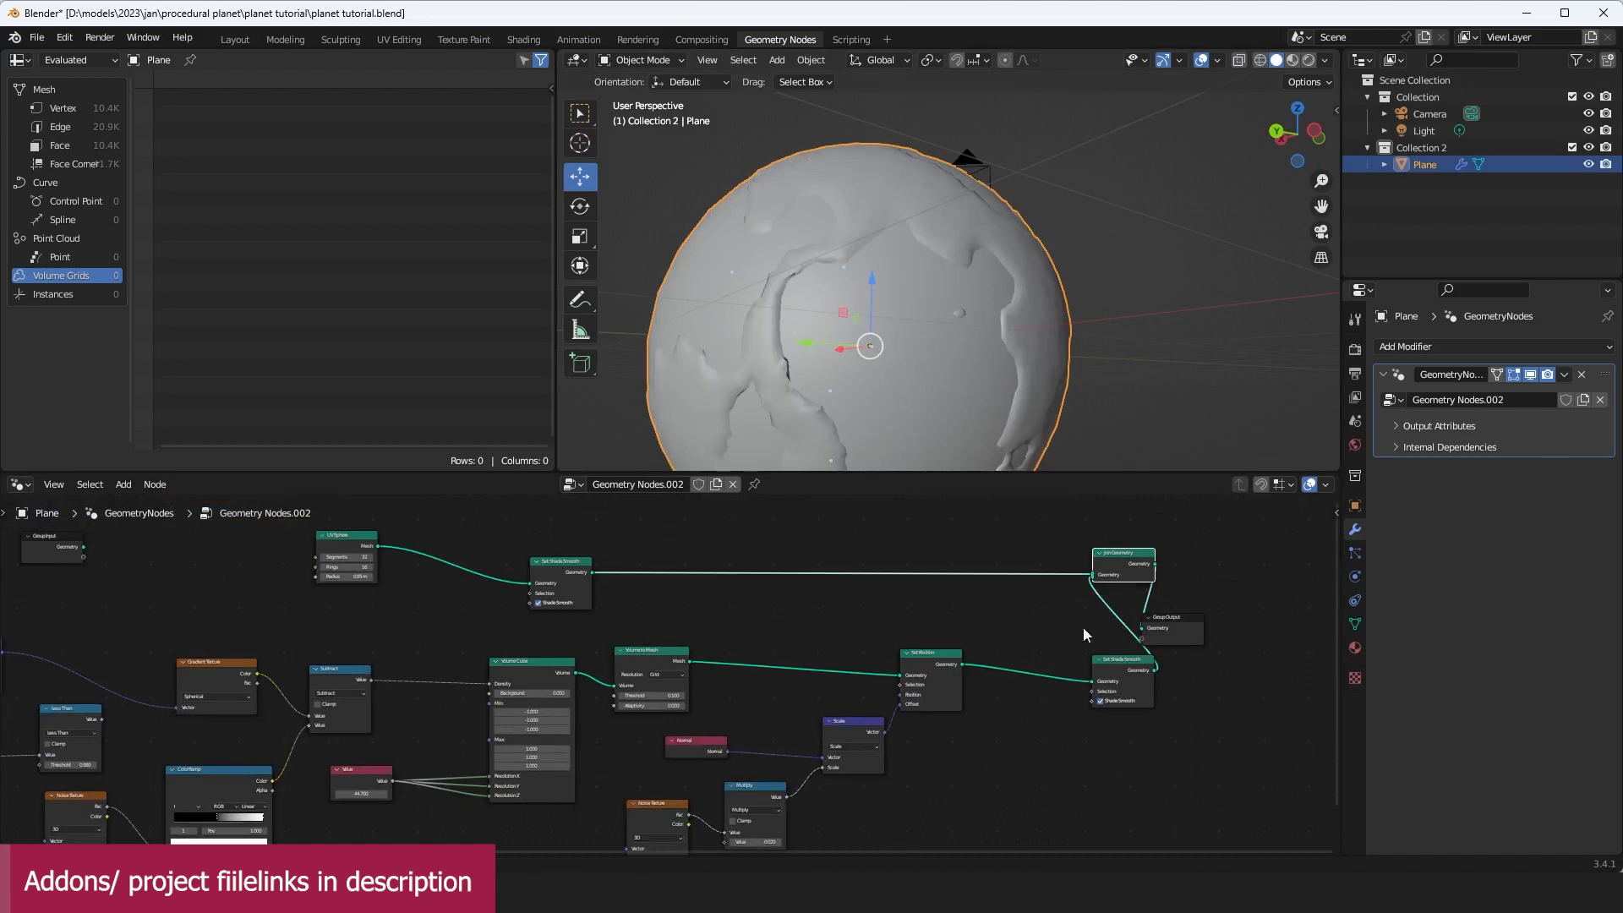
ctrl+shift+click(950, 658)
middle_drag(915, 302, 879, 478)
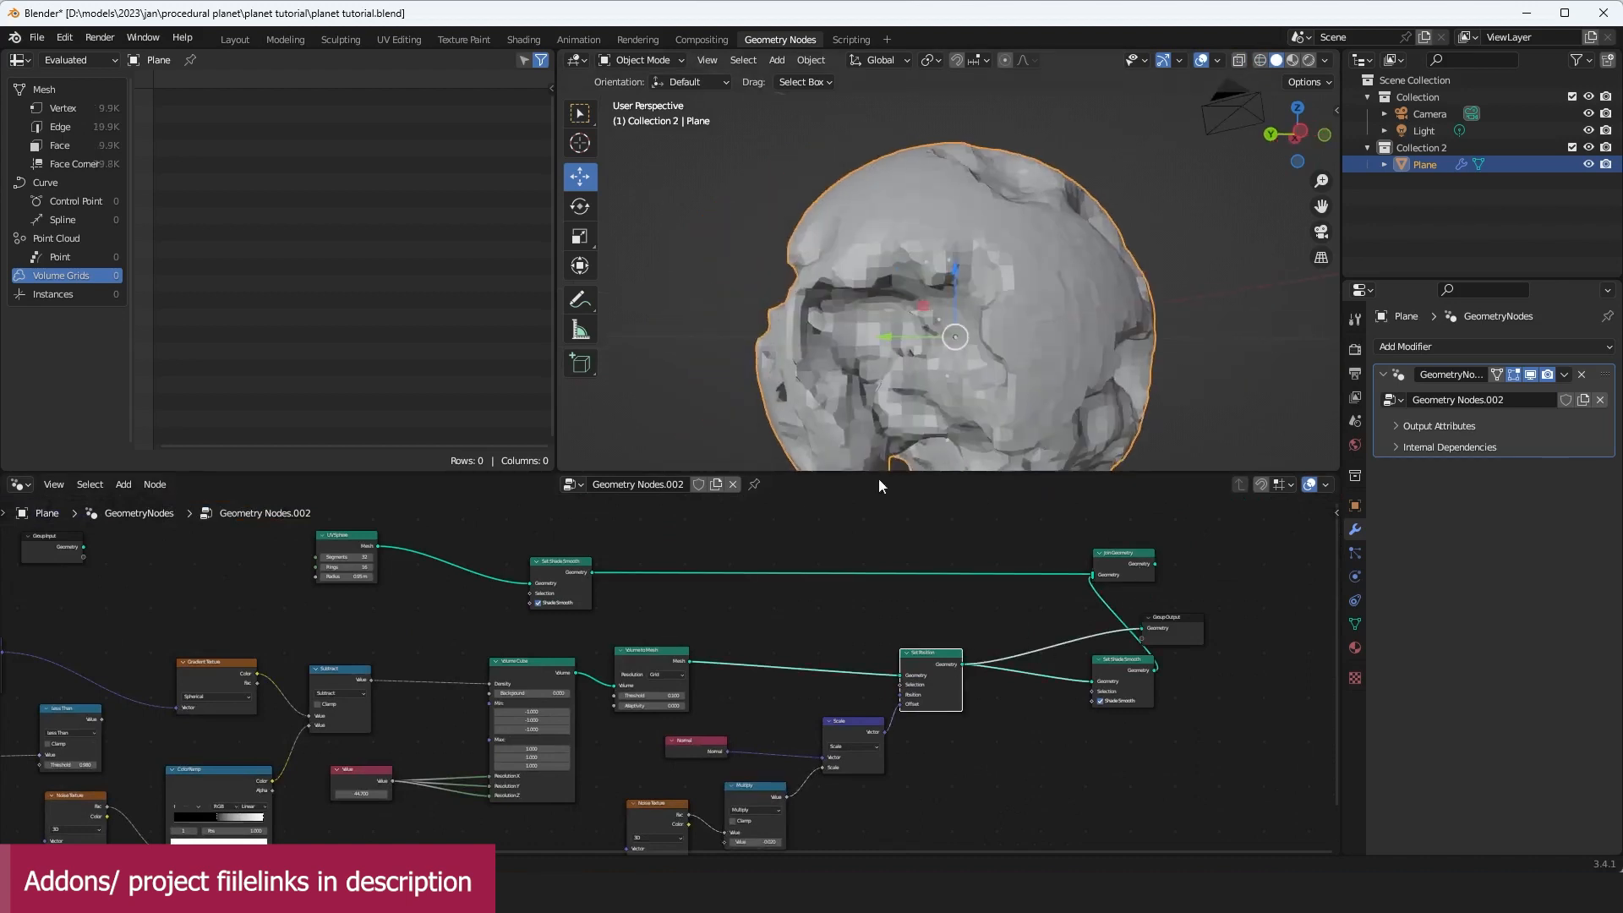
scroll(993, 583, up, 3)
middle_drag(972, 712, 913, 688)
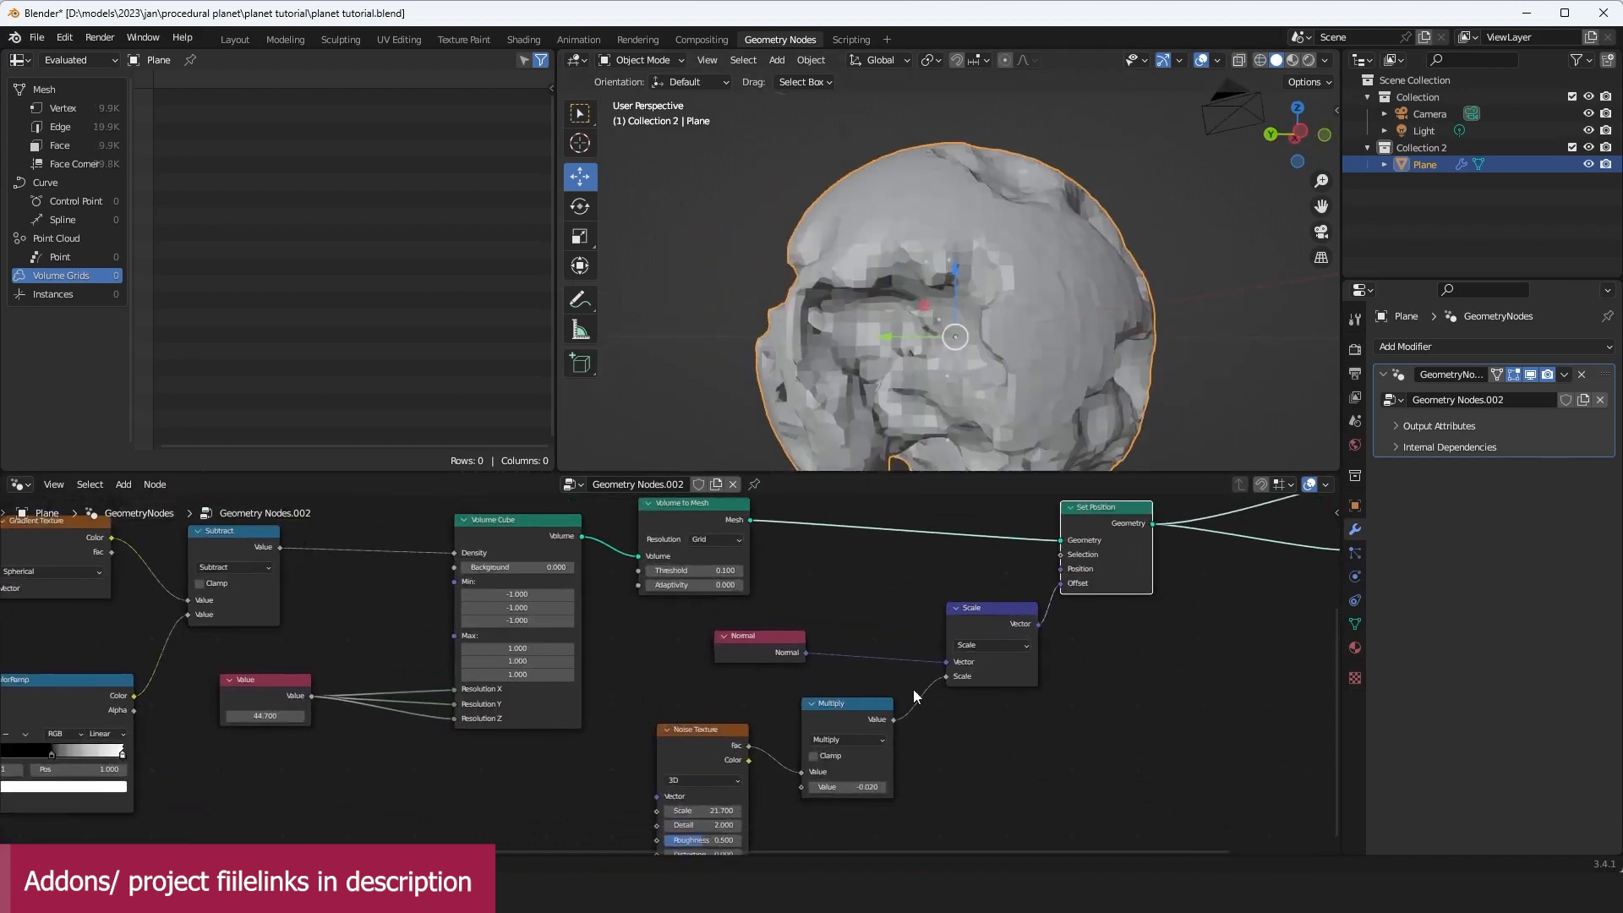
drag(856, 786, 898, 786)
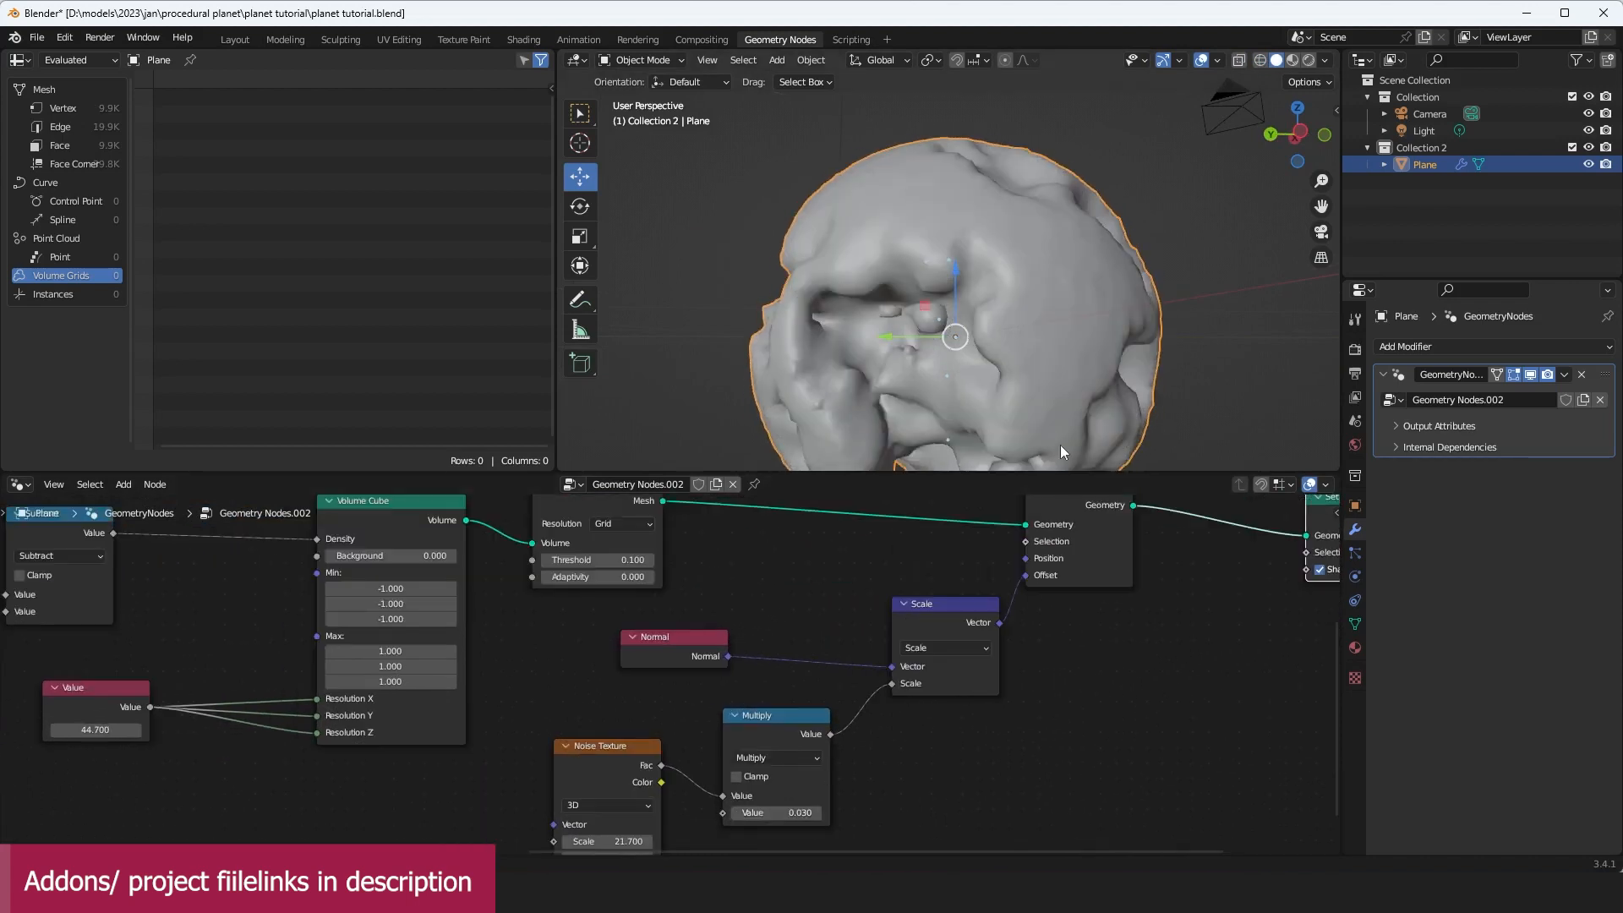
mouse_move(1059, 403)
middle_down()
mouse_move(1042, 377)
mouse_move(960, 397)
mouse_move(1073, 396)
middle_up()
shift+middle_drag(917, 336, 898, 282)
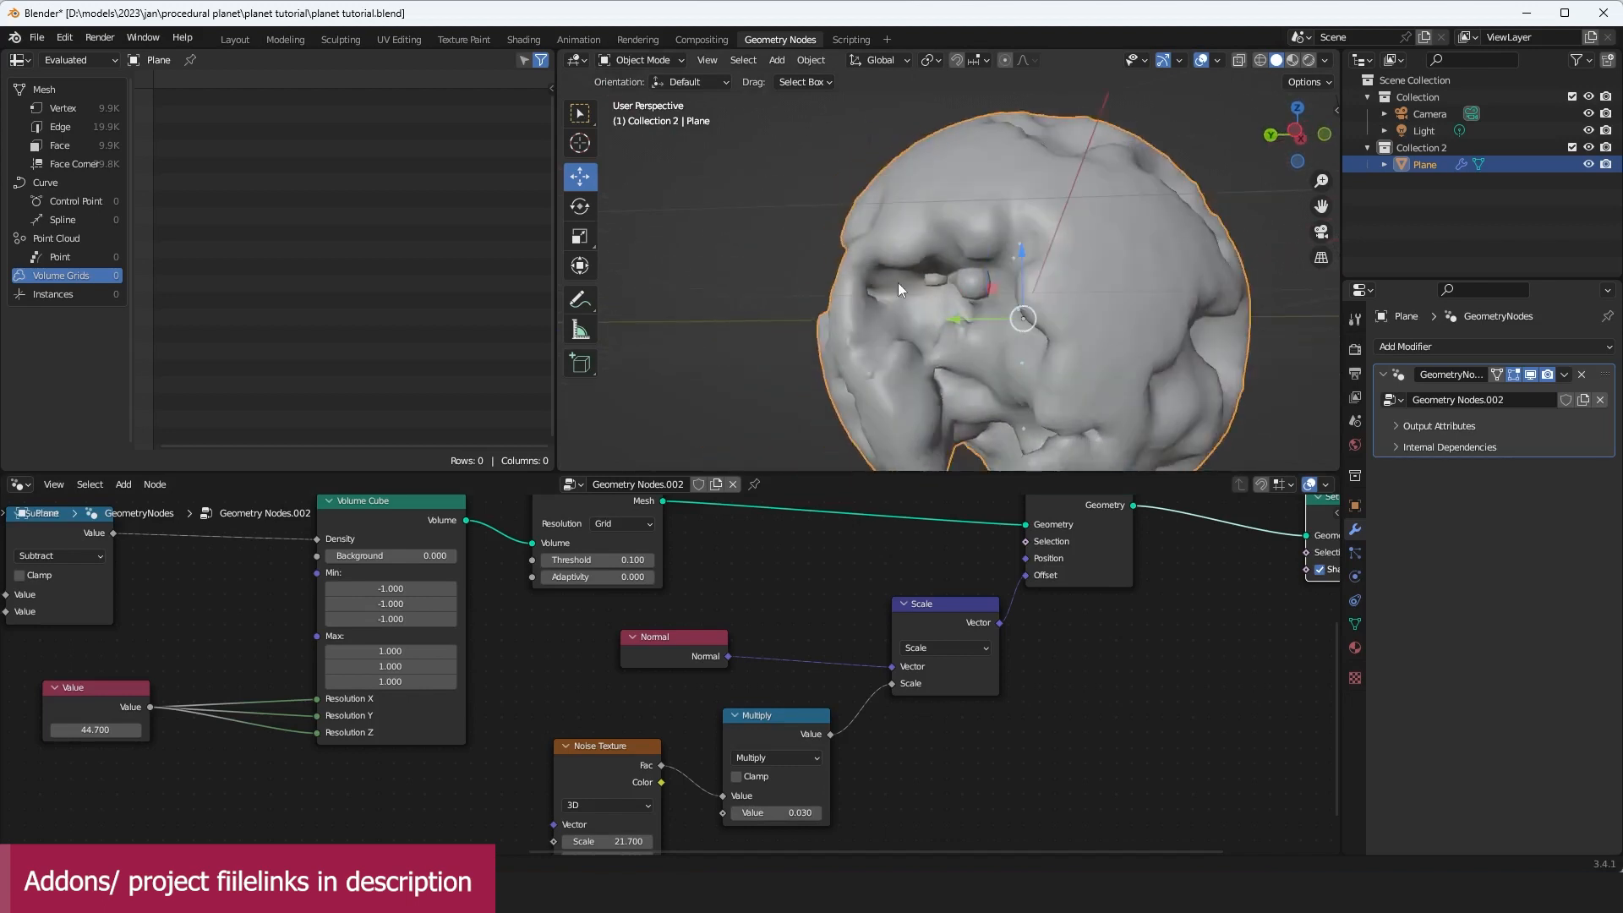
scroll(906, 551, down, 1)
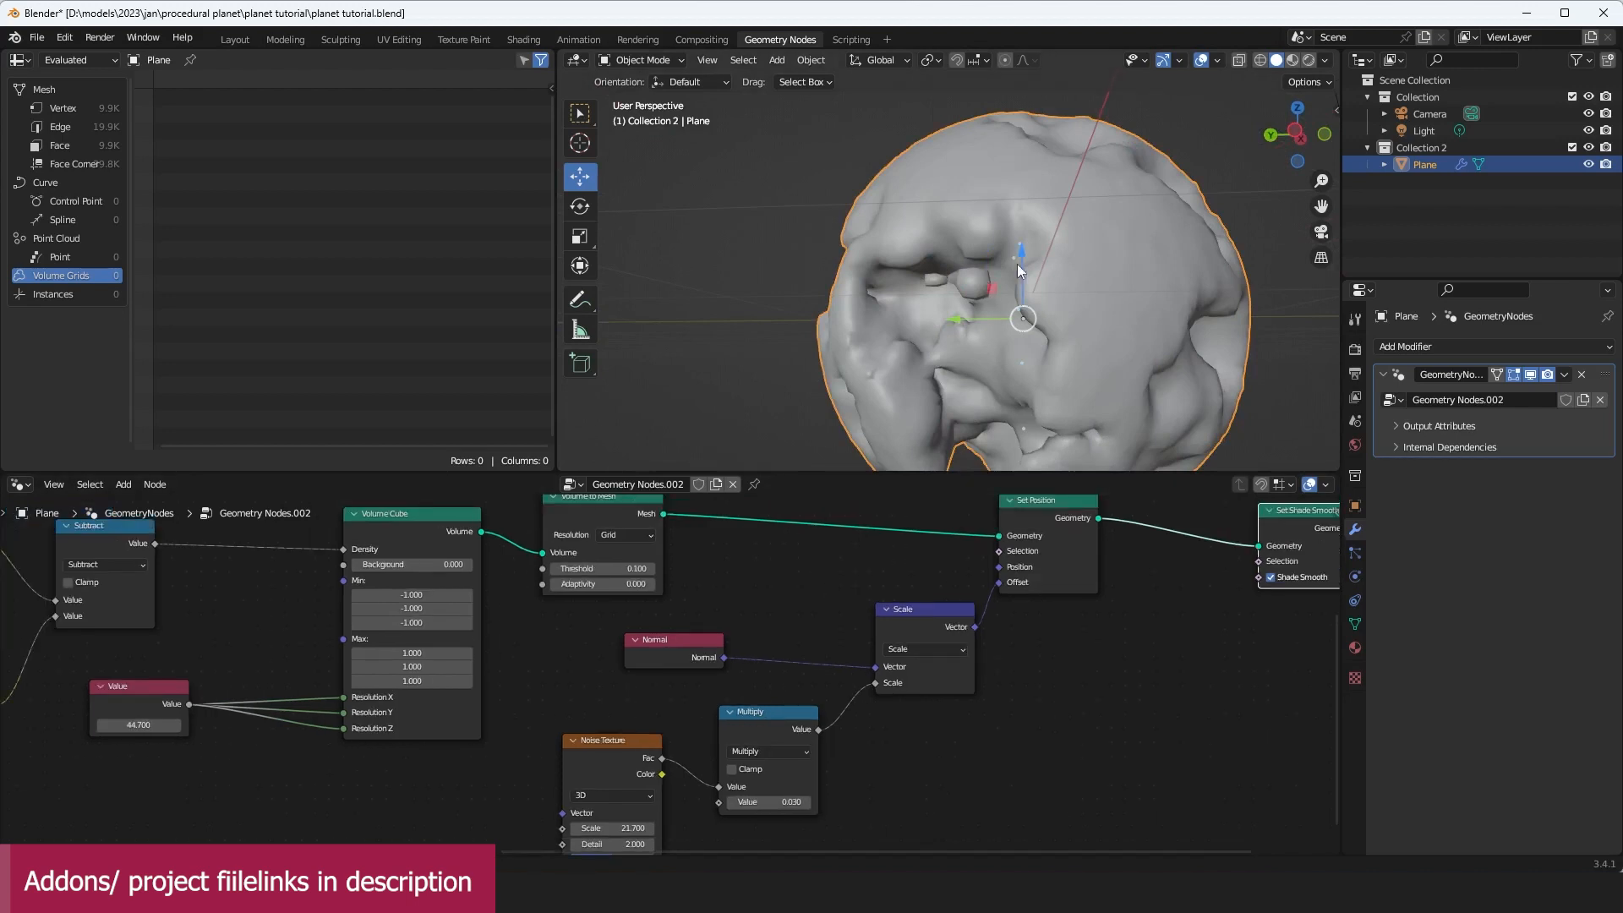
Step: Set the displacement's Multiply value to 0.060
drag(768, 802, 775, 803)
scroll(937, 663, down, 5)
middle_drag(1158, 572, 838, 666)
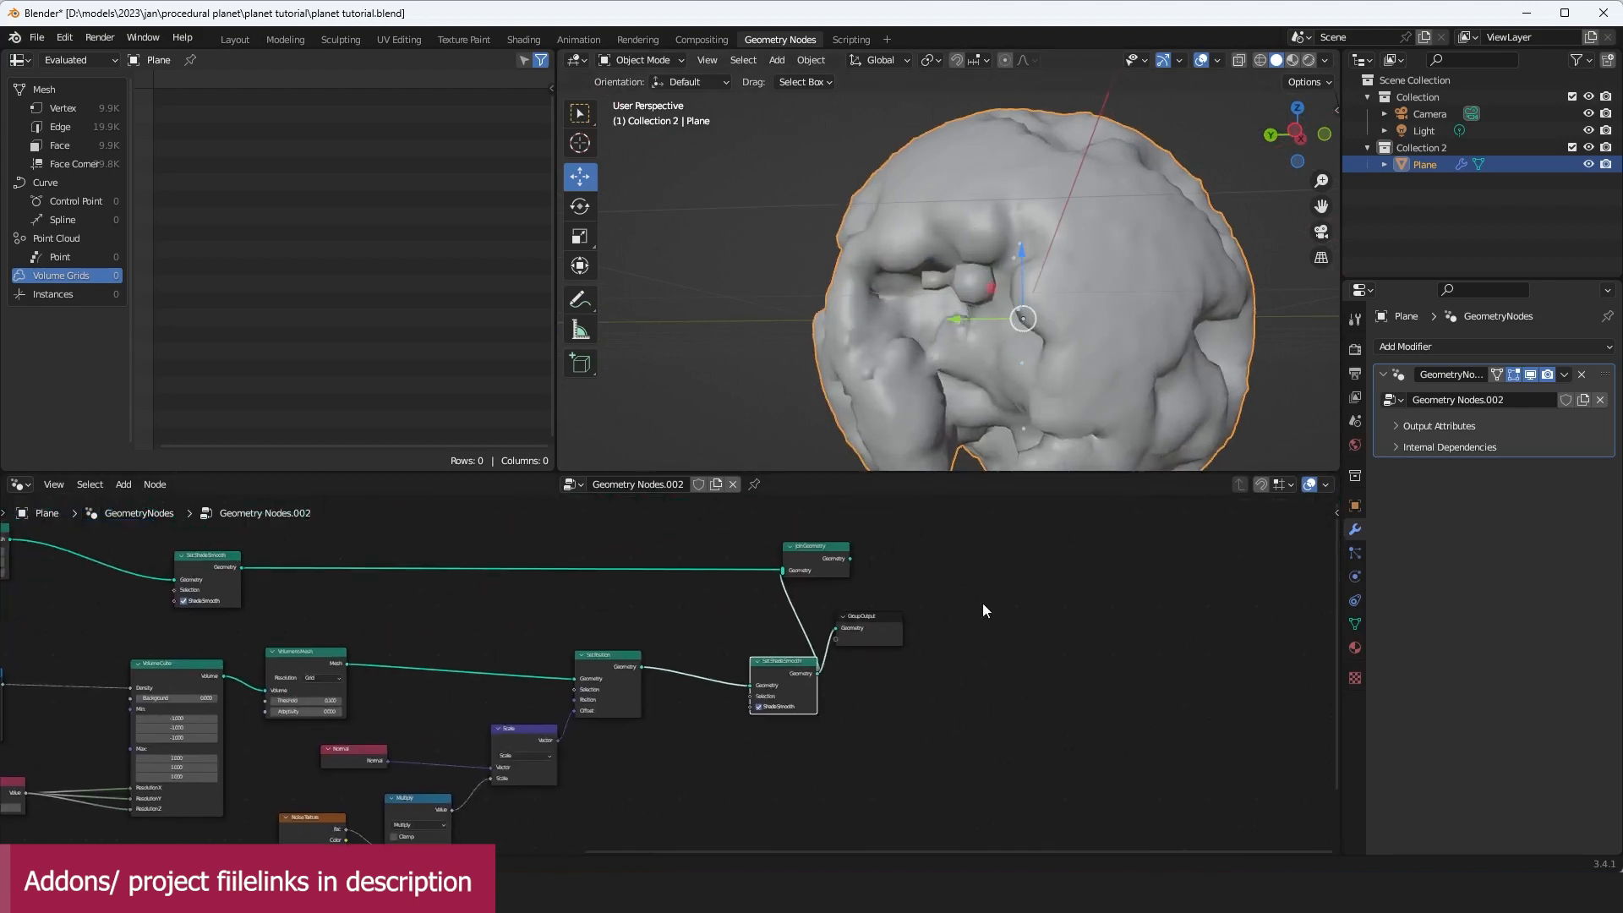
drag(1000, 634, 803, 546)
Step: Tidy the volume density branch by moving its Position and Gradient Texture nodes close to their Scale node
scroll(761, 567, down, 6)
middle_drag(169, 640, 722, 630)
scroll(749, 629, up, 4)
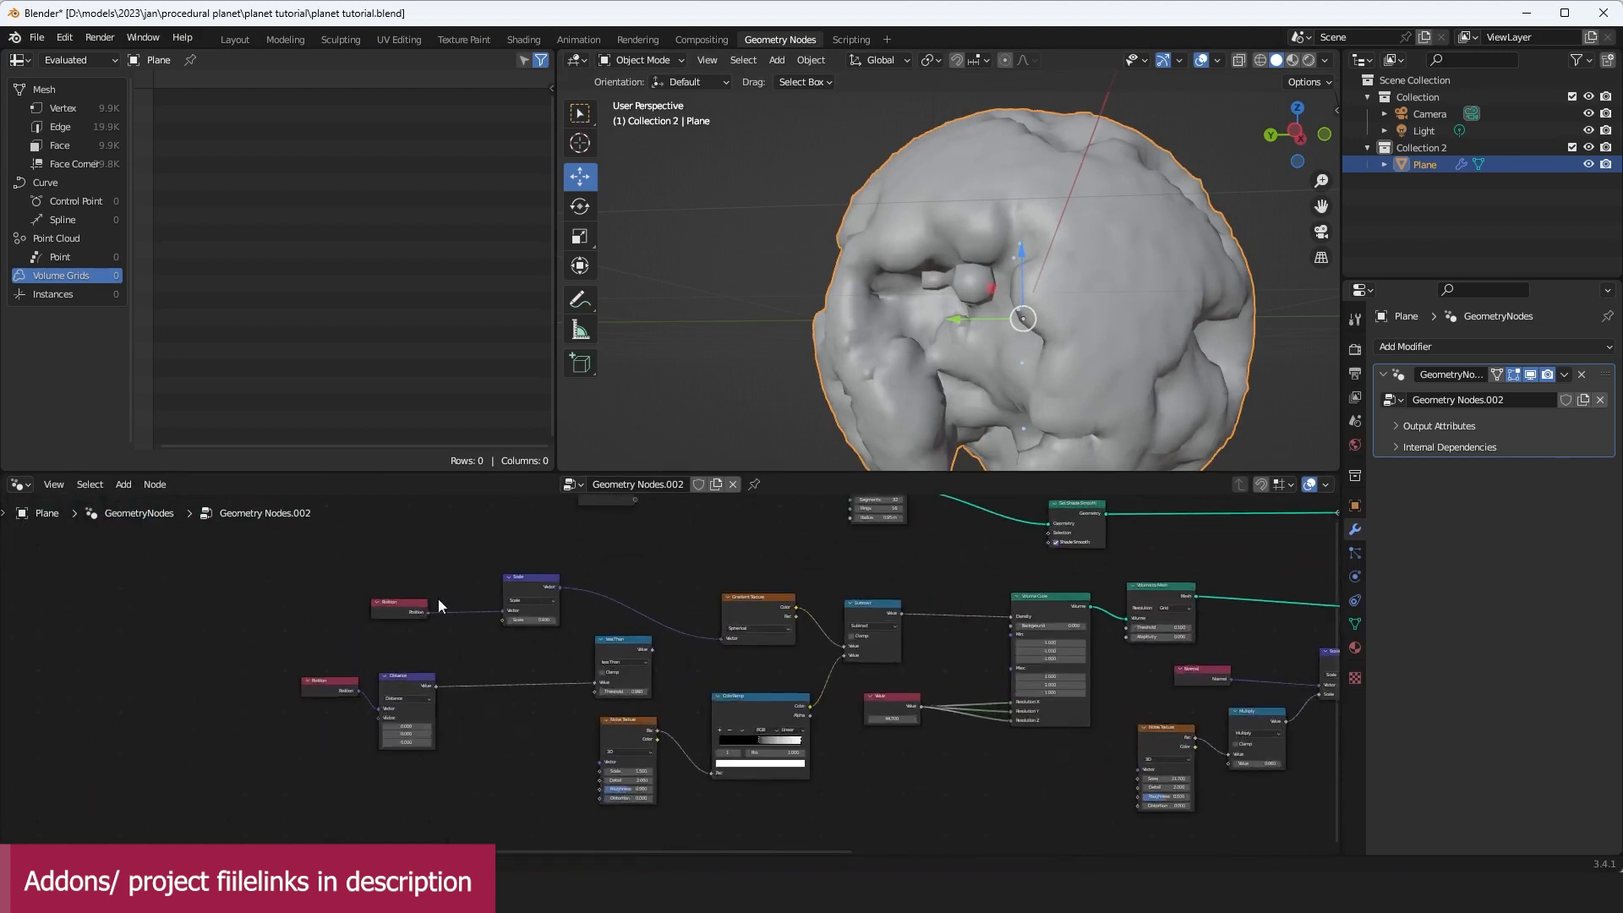
drag(420, 604, 471, 589)
scroll(627, 616, up, 3)
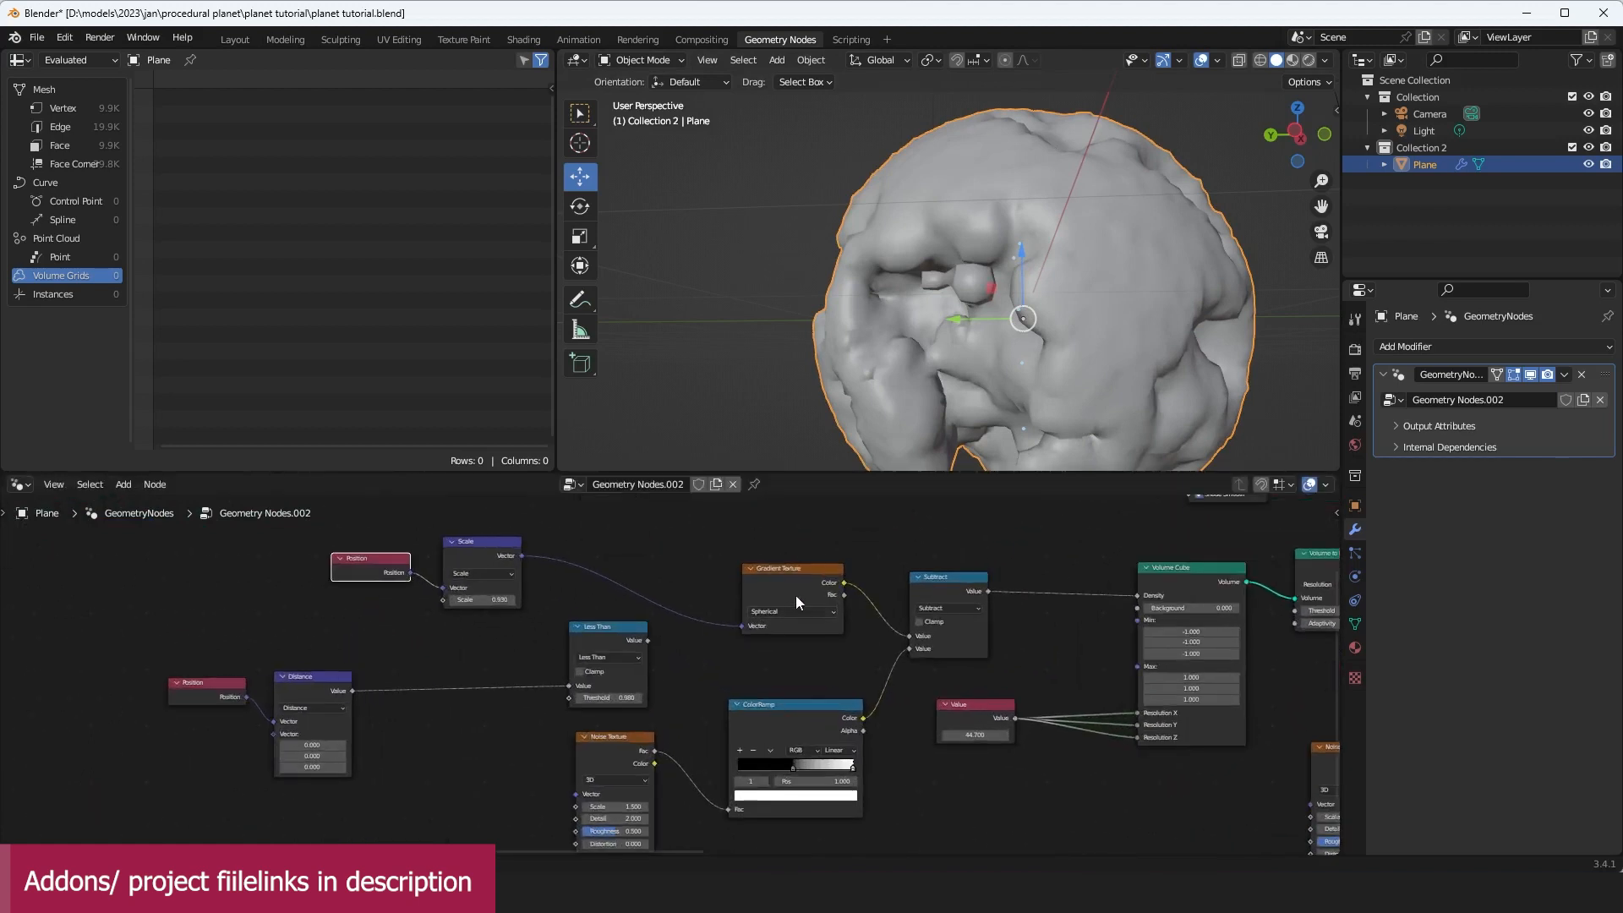
drag(797, 597, 712, 560)
middle_drag(822, 603, 808, 632)
drag(683, 555, 653, 567)
scroll(883, 609, down, 1)
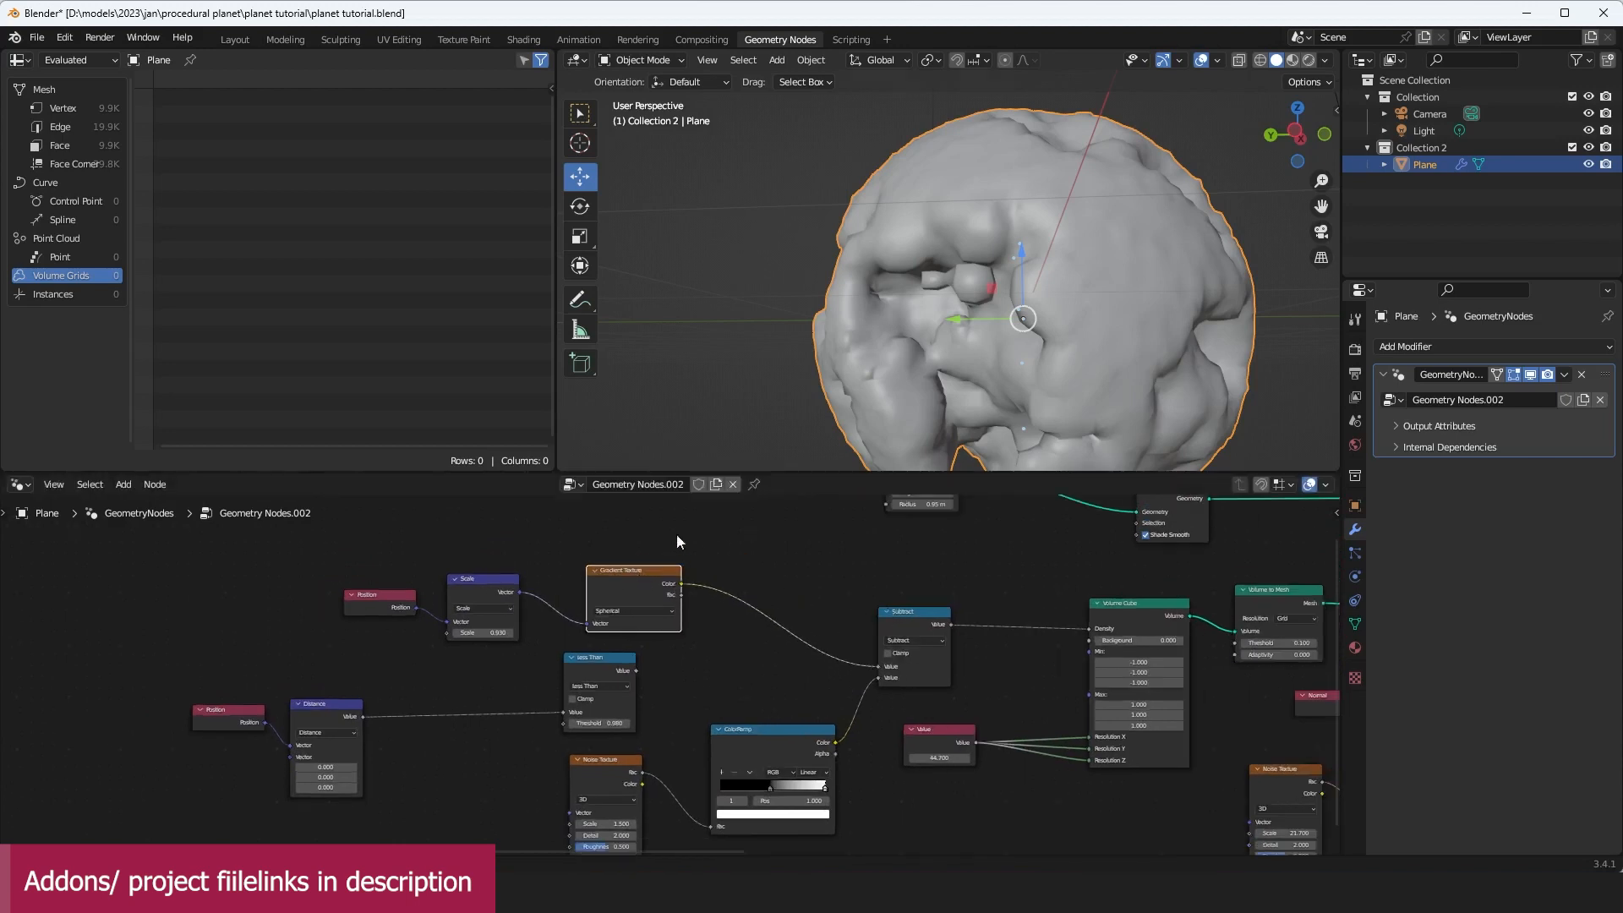
scroll(605, 595, up, 1)
click(606, 591)
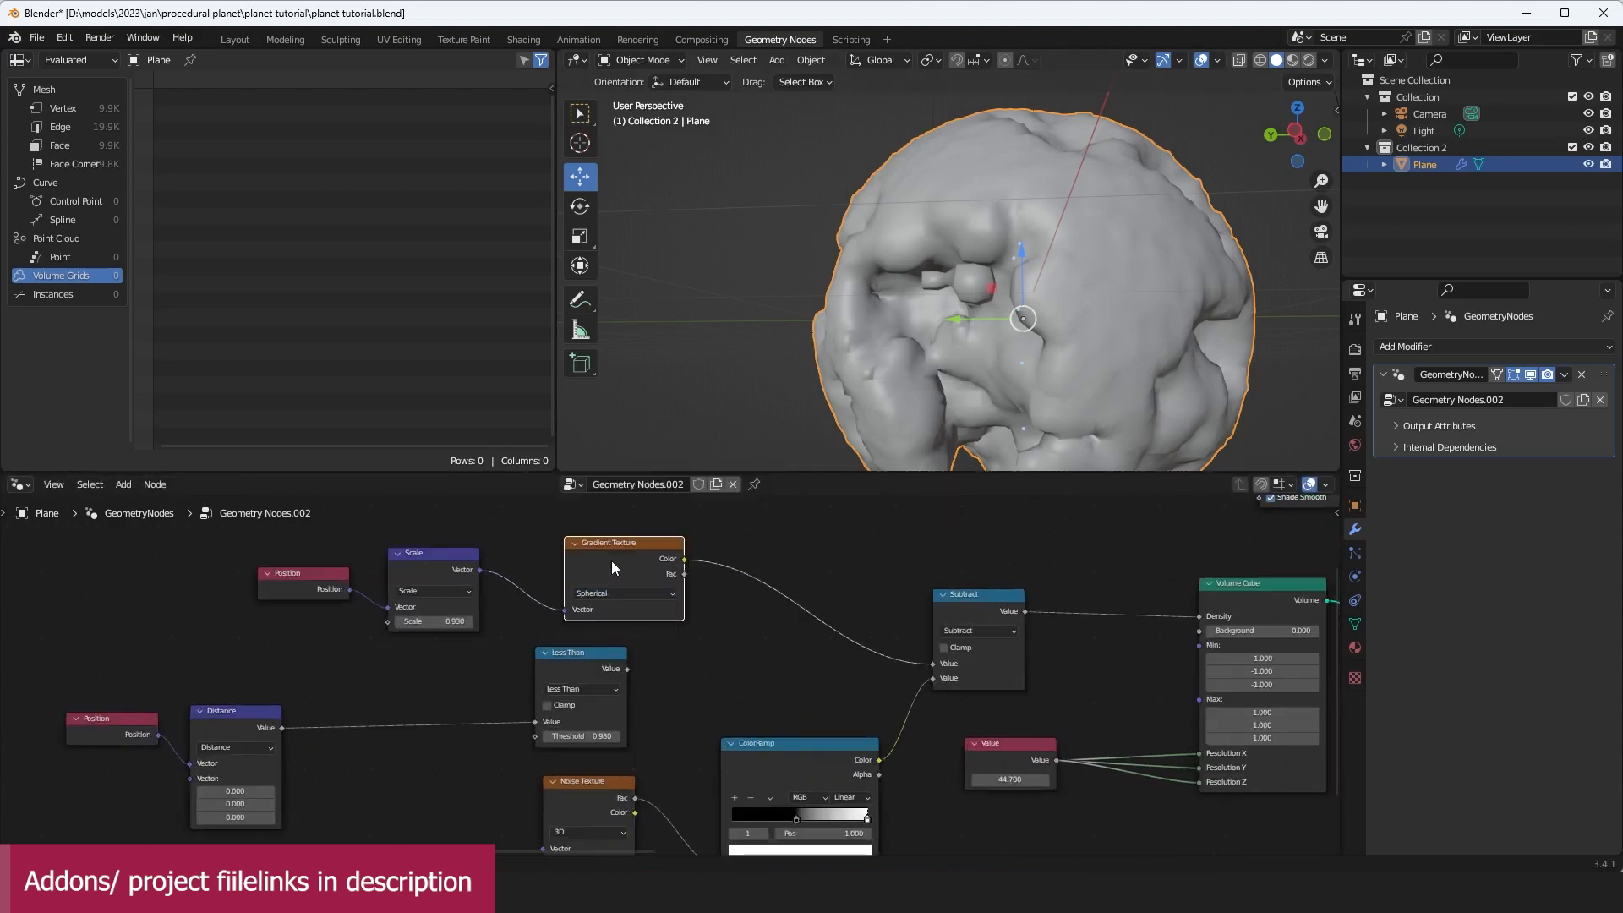
Step: View the planet from the front and duplicate the Position, Scale and Gradient Texture nodes, placing the copies near Set Position
scroll(967, 308, down, 2)
mouse_move(967, 307)
middle_down()
mouse_move(921, 311)
mouse_move(976, 301)
middle_up()
key(KP_1)
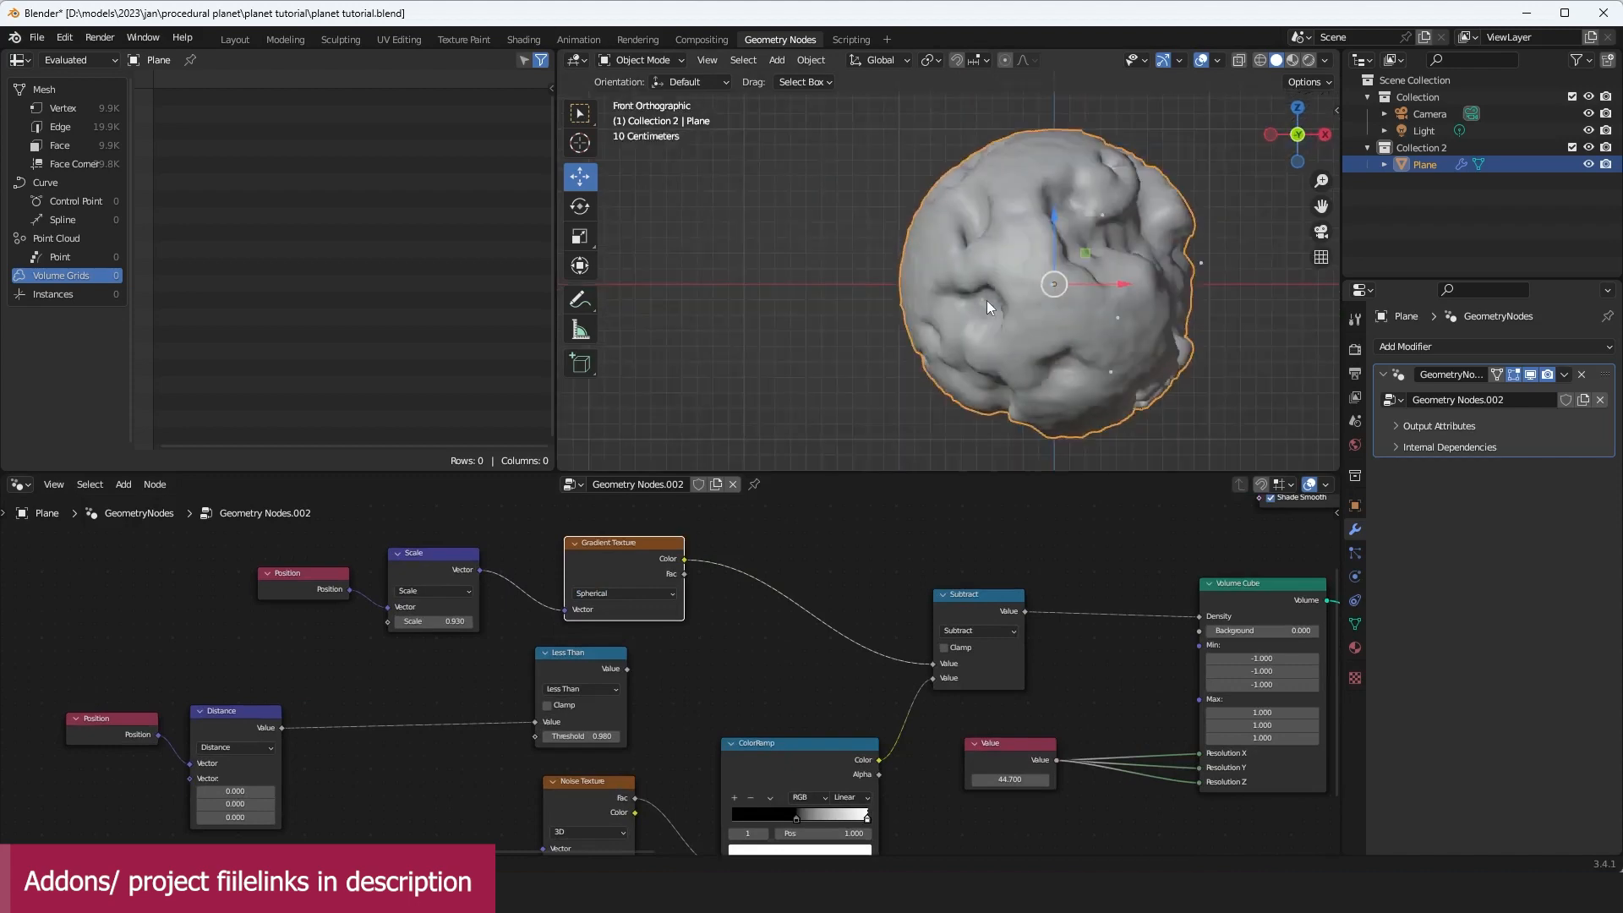
scroll(977, 643, down, 2)
scroll(800, 590, down, 1)
drag(688, 545, 359, 633)
scroll(800, 646, down, 4)
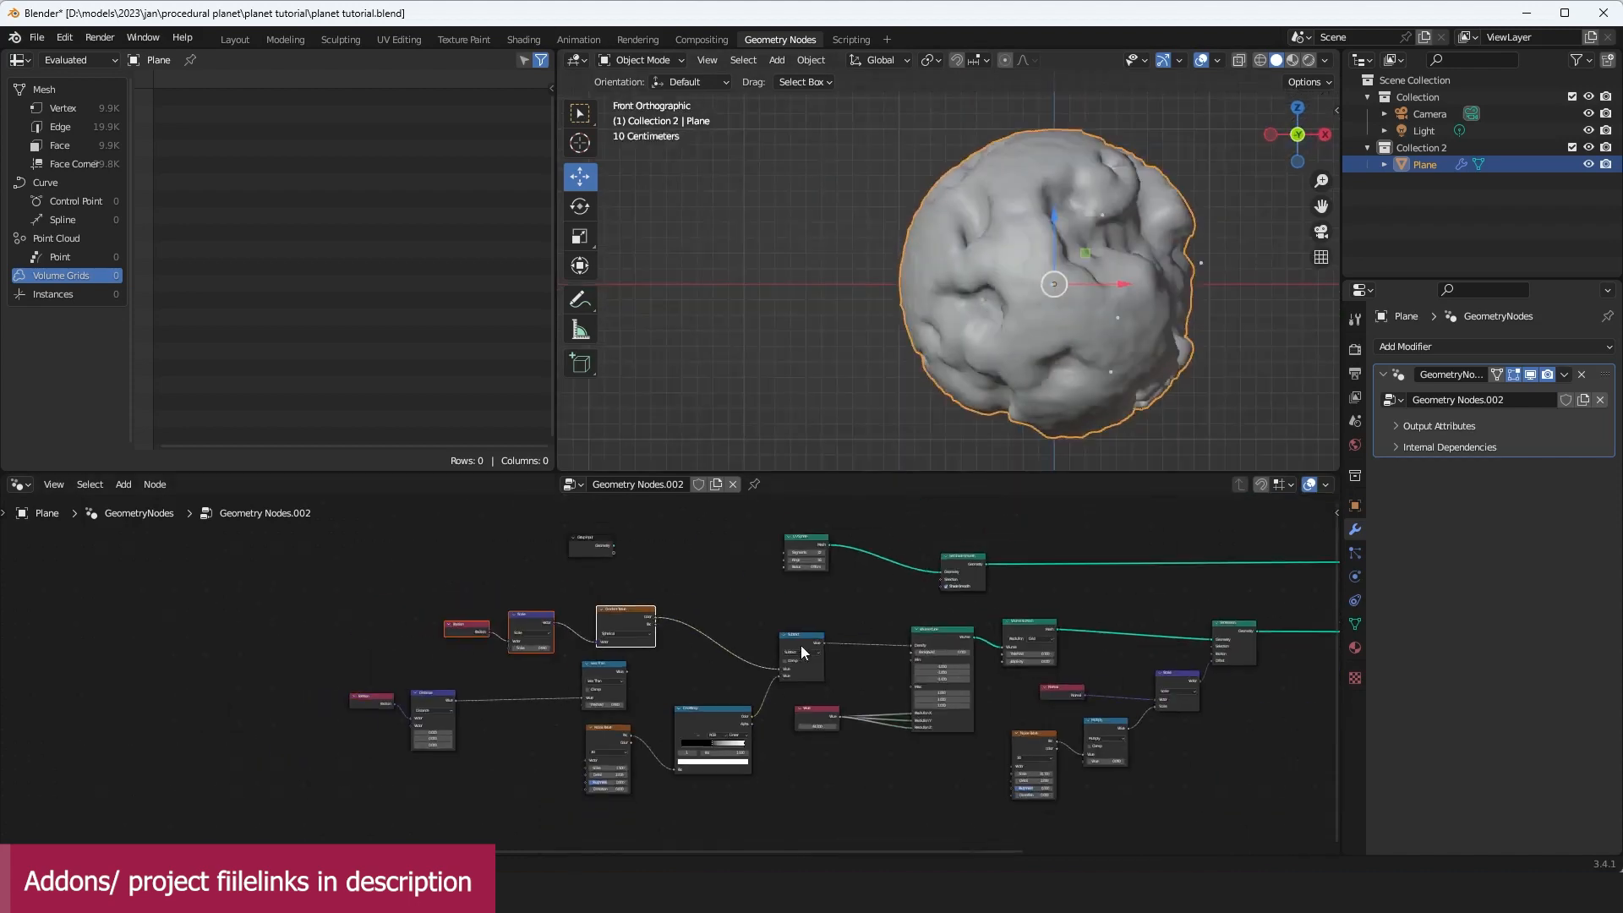
middle_drag(800, 646, 444, 622)
key(shift+d)
click(1210, 705)
Step: Move the duplicated gradient nodes beside the displacement's Multiply node and shift Set Position away from the displacement's Scale node
scroll(1139, 653, up, 3)
click(1140, 651)
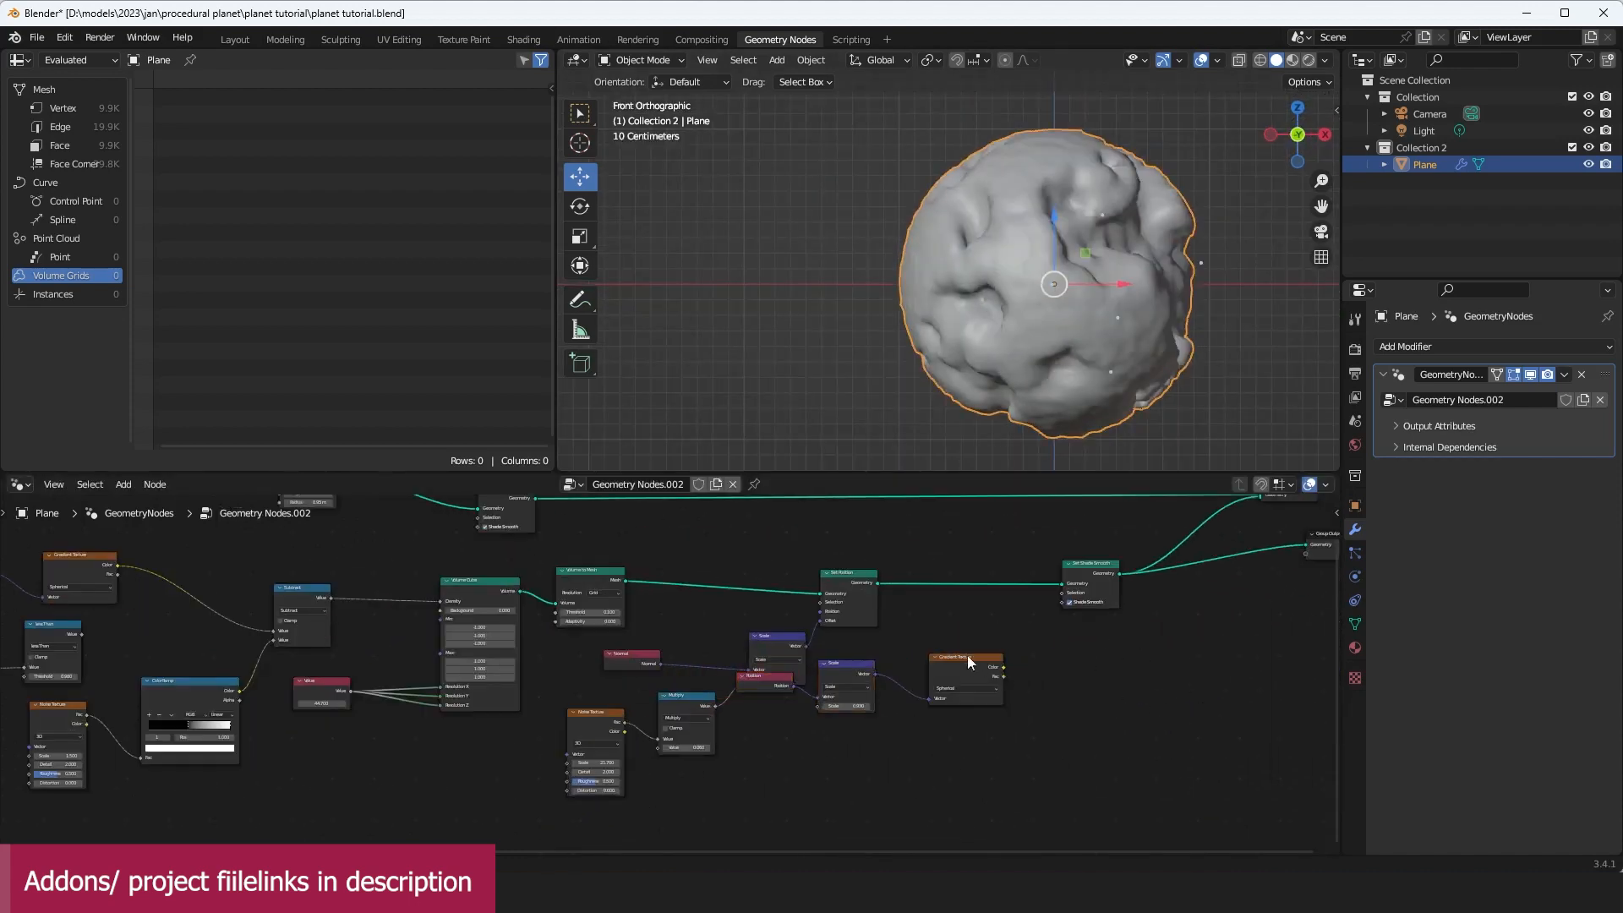
drag(1081, 687, 753, 693)
key(g)
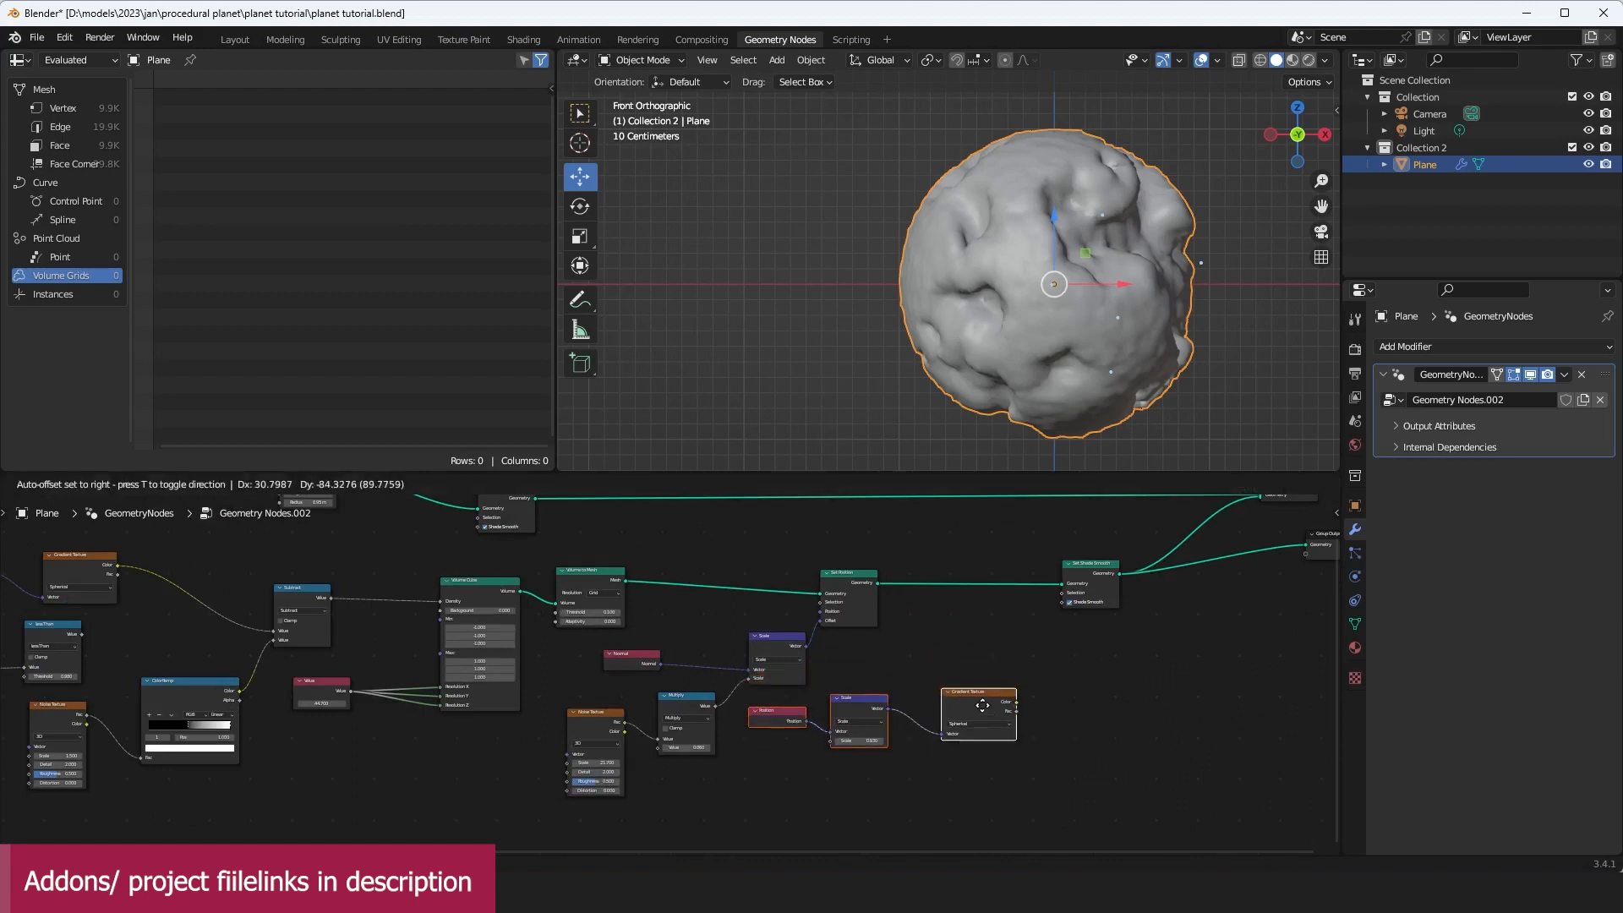
click(982, 705)
click(1073, 670)
scroll(1073, 669, up, 2)
drag(916, 577, 1062, 566)
scroll(1128, 707, up, 1)
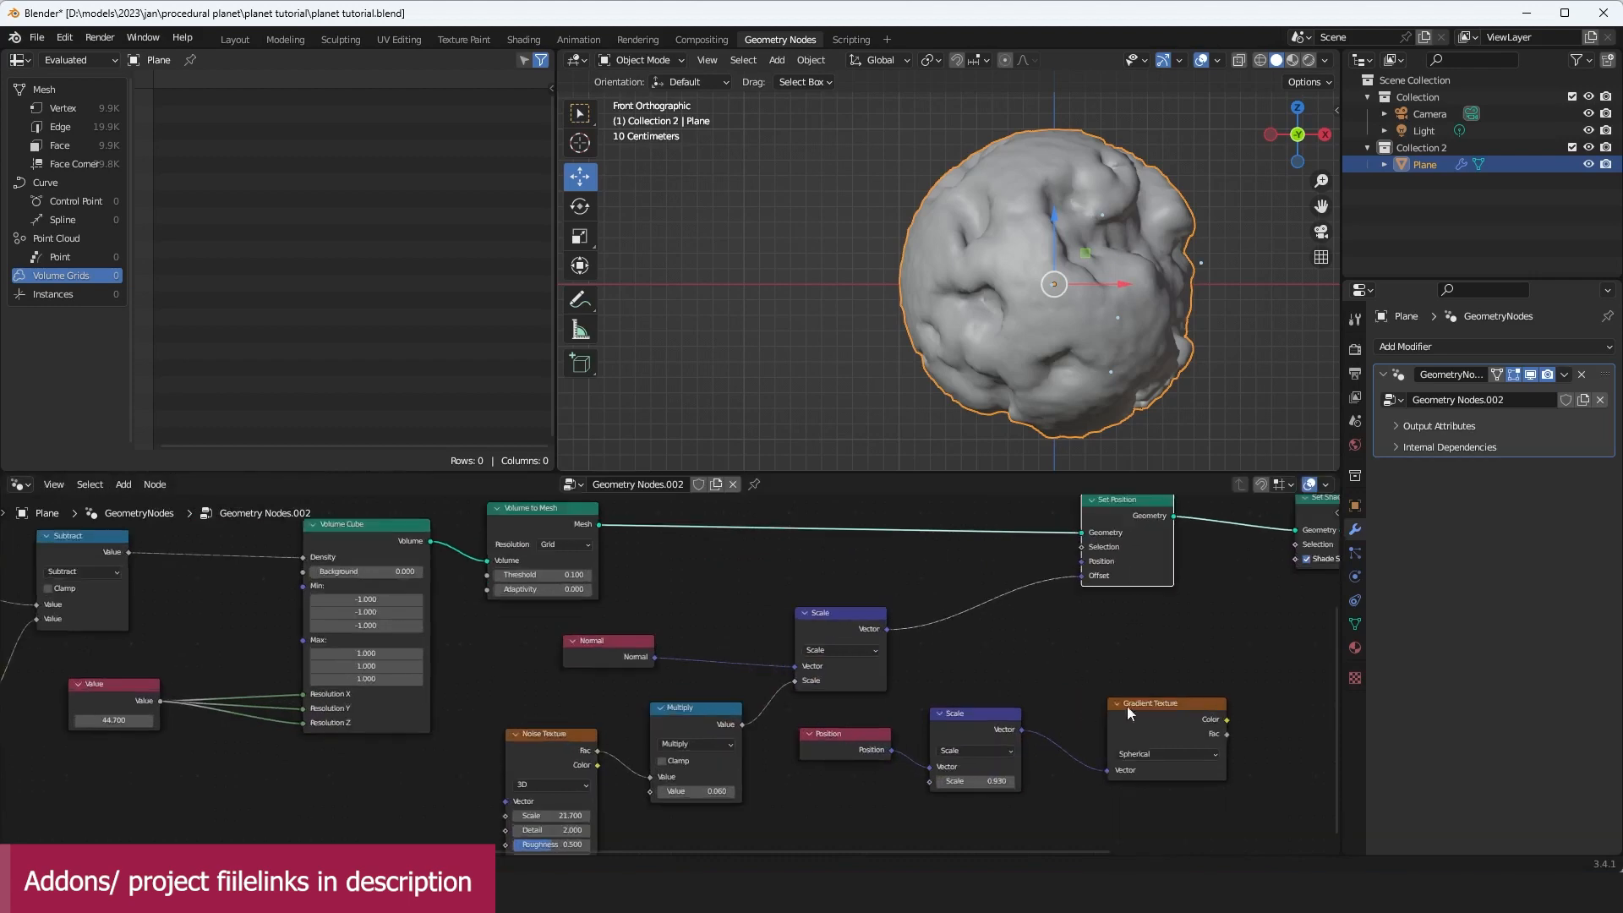
Step: Connect the duplicated Gradient Texture's Color to Set Position's Selection and set the duplicated Scale node's factor to 1.060
middle_drag(1097, 704, 990, 693)
drag(1124, 707, 964, 534)
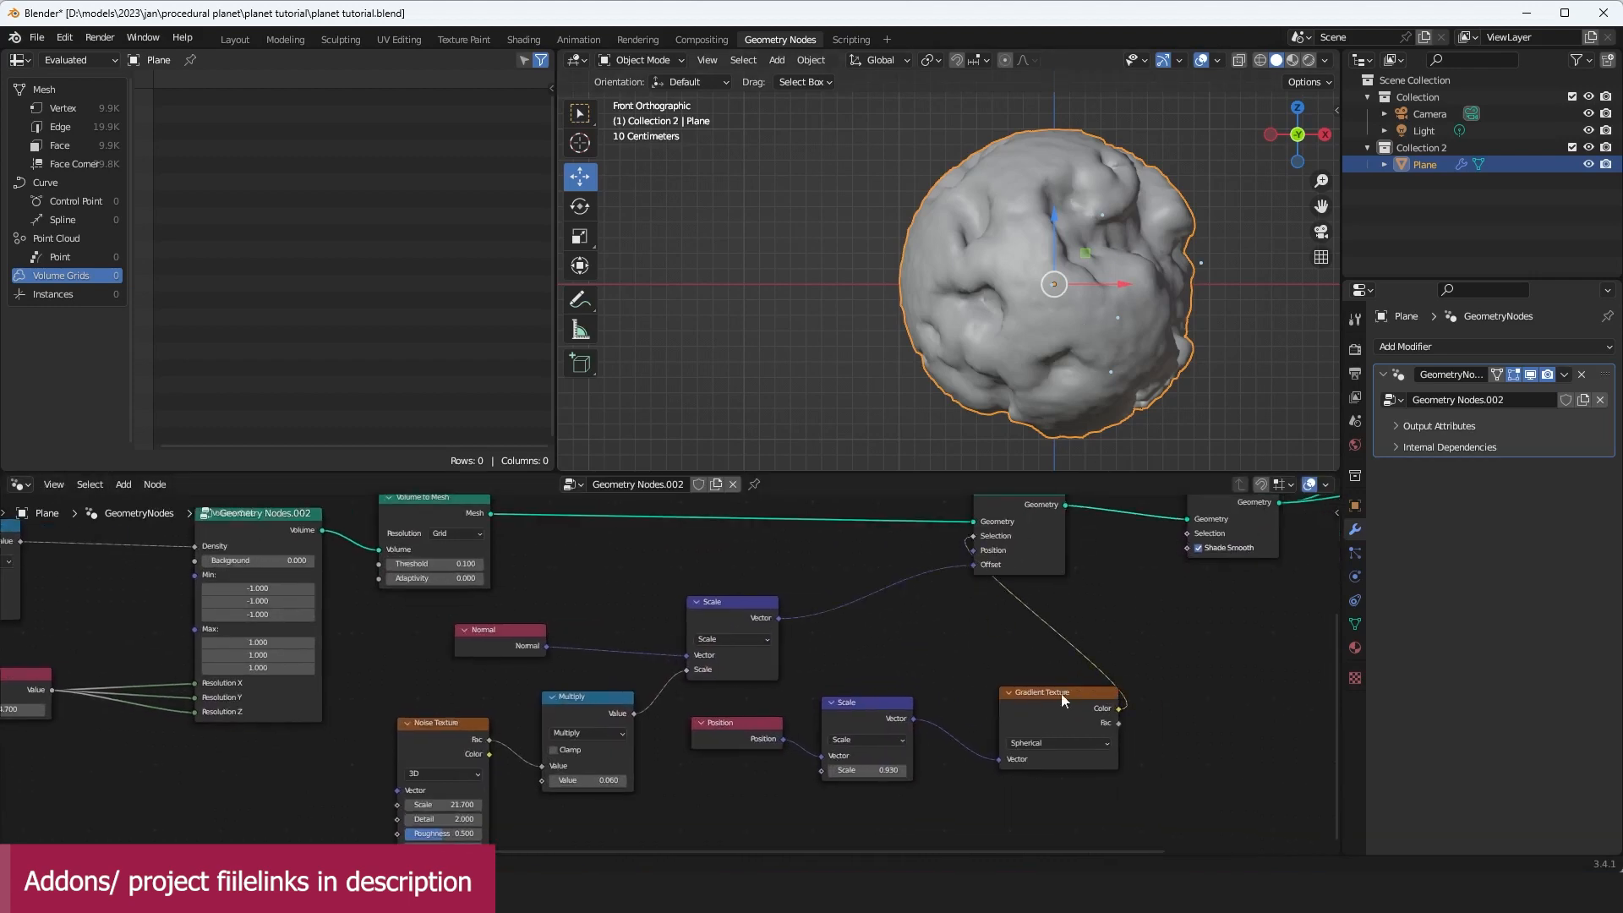
drag(1061, 693, 1011, 712)
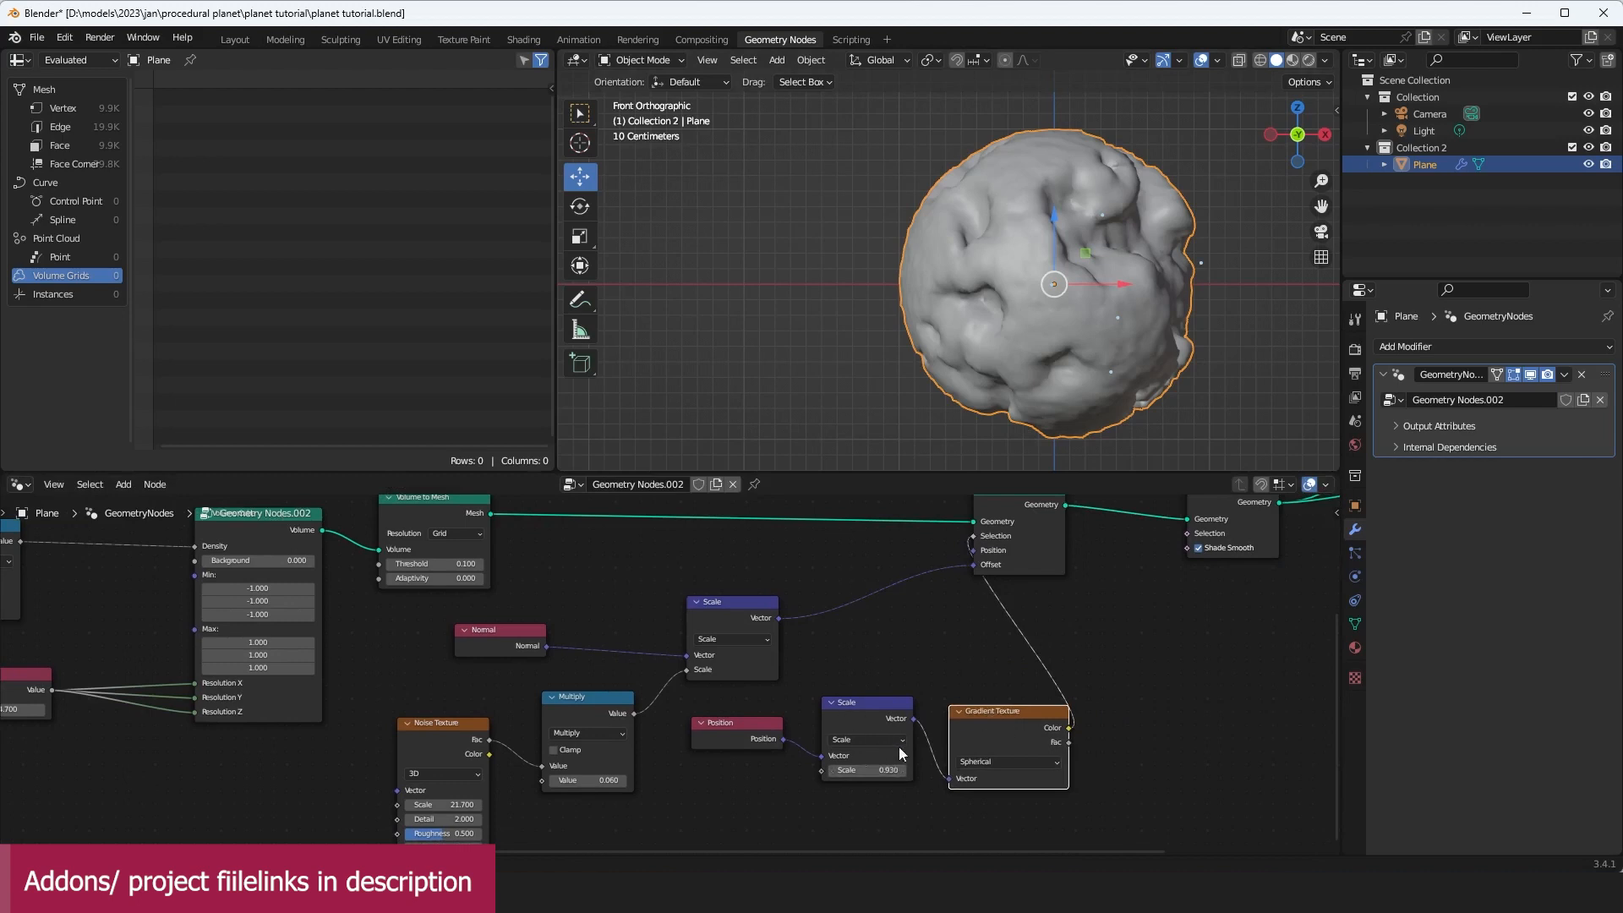
drag(889, 770, 906, 769)
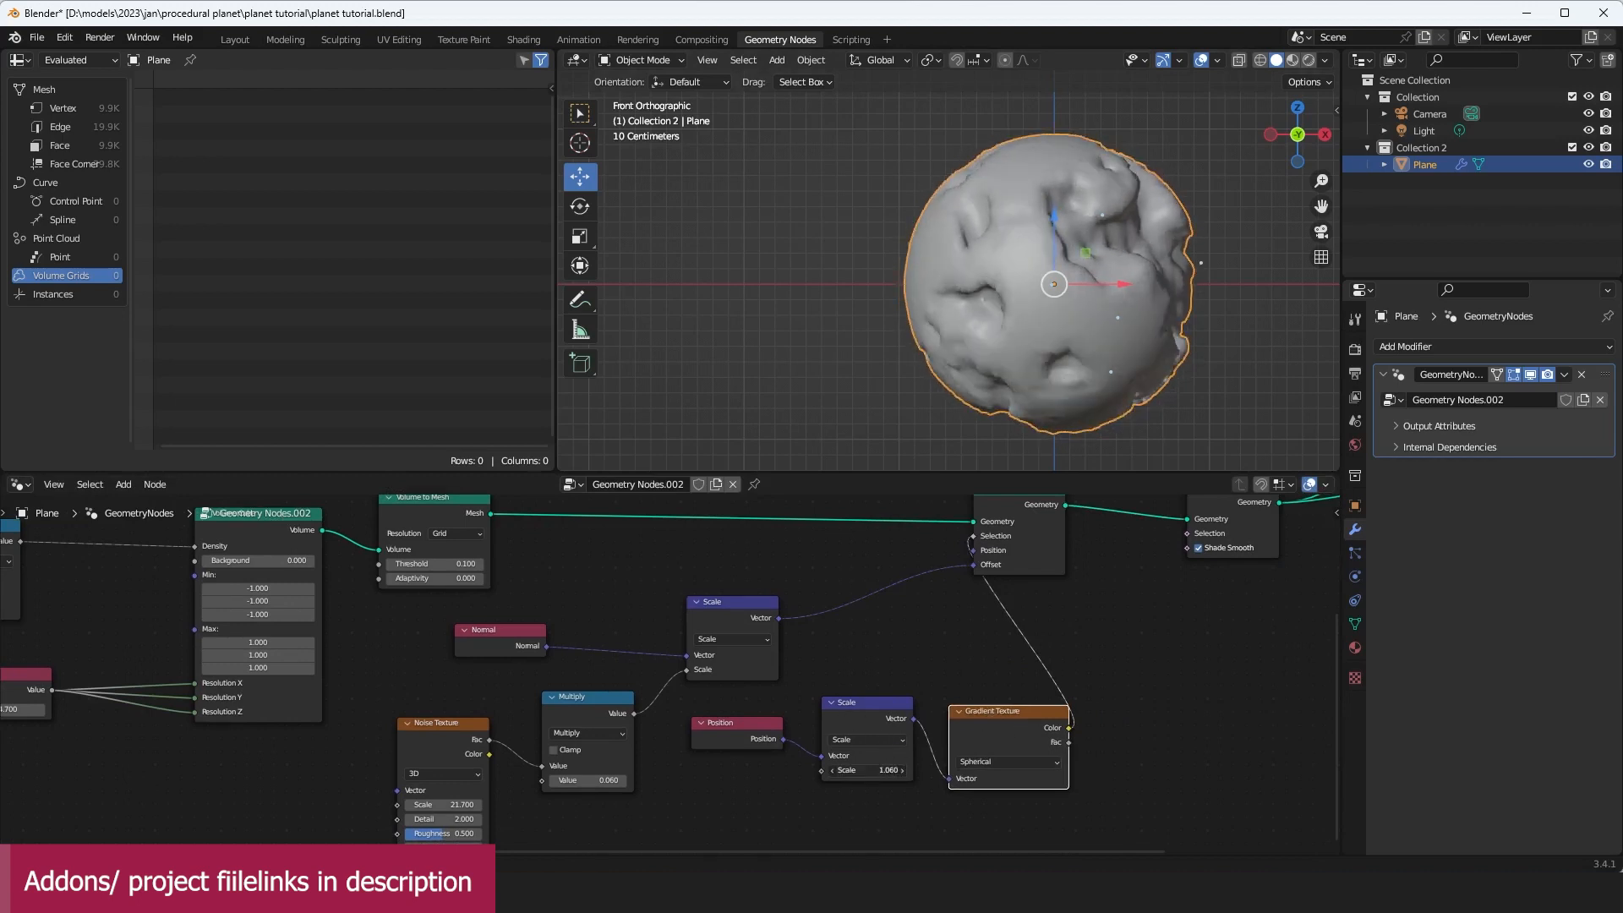
middle_drag(1133, 350, 1060, 312)
scroll(1072, 360, up, 2)
Step: Add a Viewer for the duplicated Gradient Texture's Color and connect Set Position's Geometry output to it
scroll(999, 638, down, 6)
middle_drag(999, 638, 920, 673)
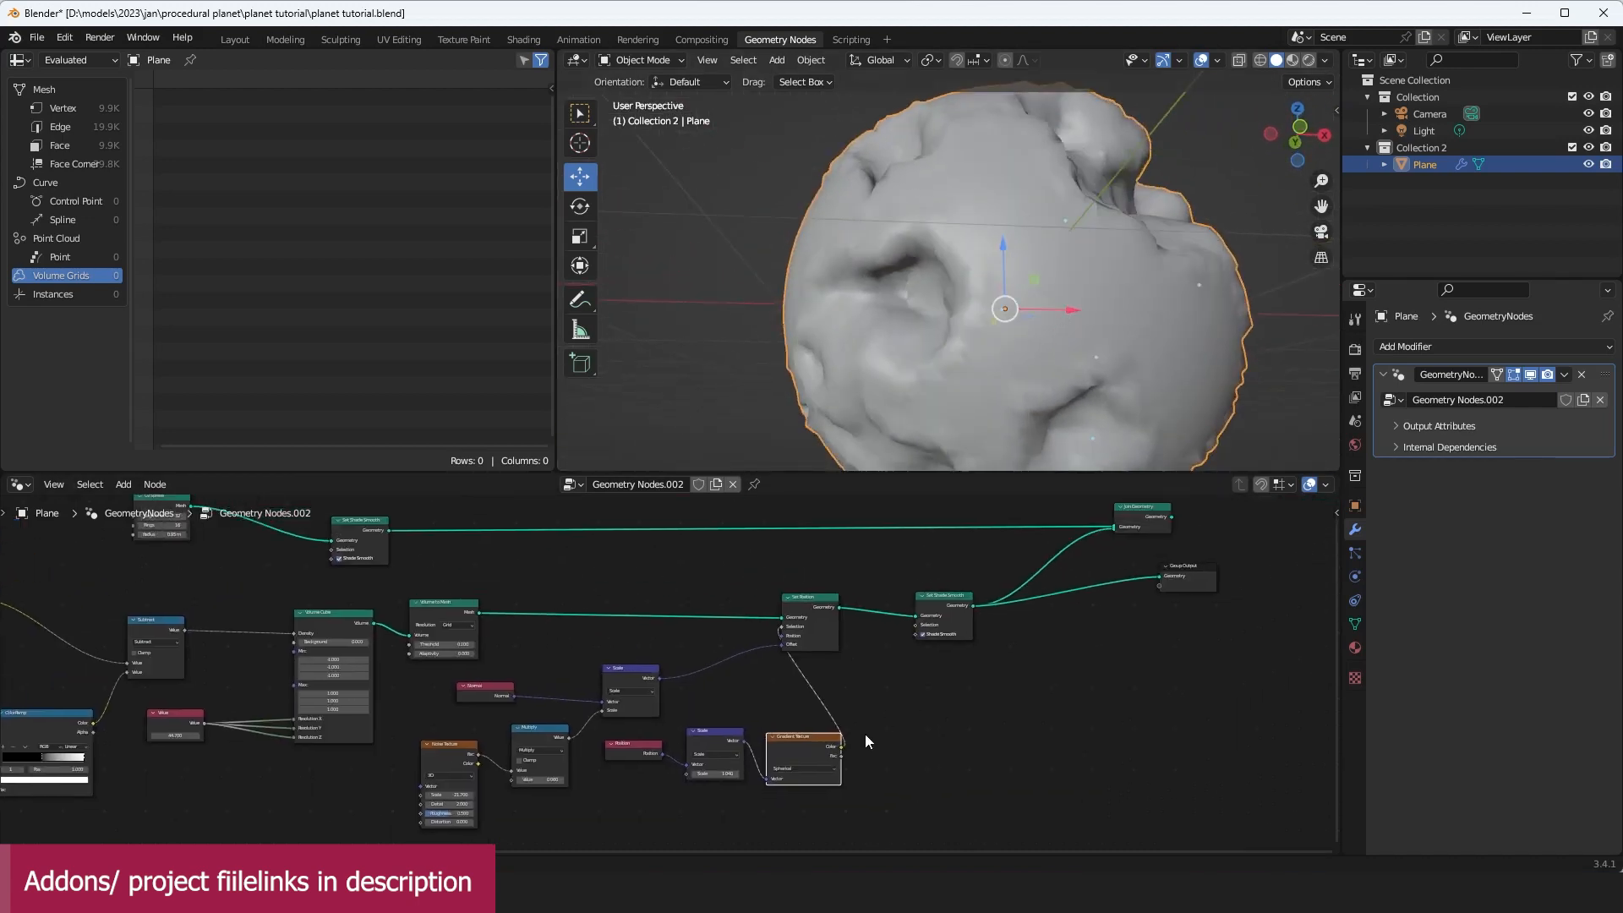
ctrl+shift+click(825, 741)
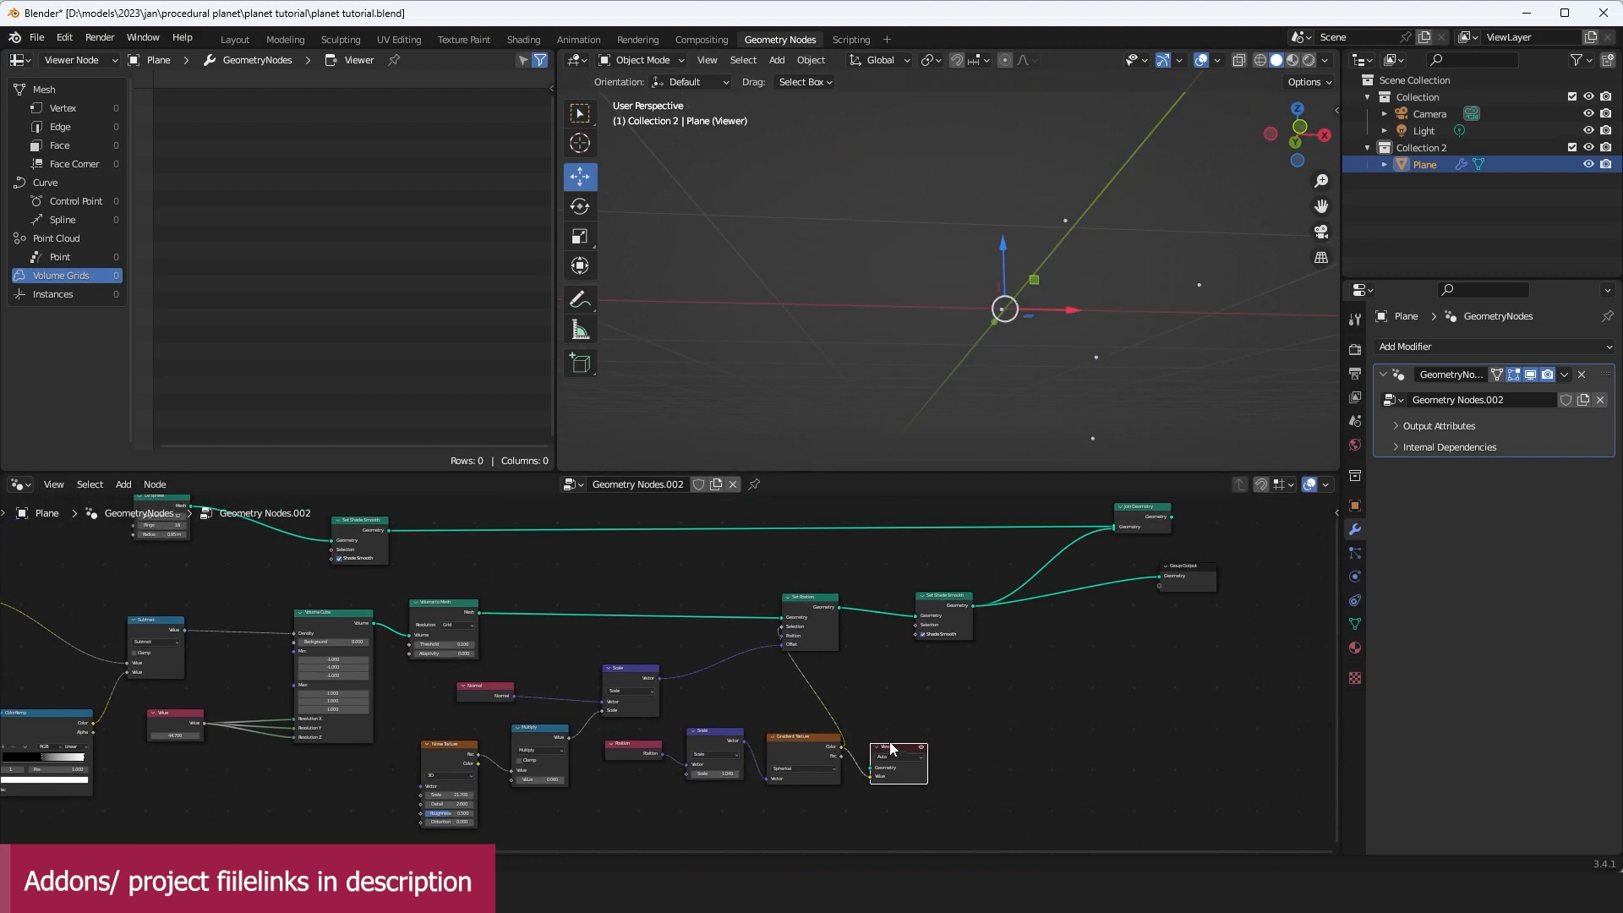
drag(876, 733, 1032, 695)
scroll(926, 630, up, 2)
drag(901, 584, 1121, 733)
scroll(1023, 403, down, 2)
mouse_move(1025, 403)
middle_down()
mouse_move(1089, 434)
mouse_move(1023, 430)
middle_up()
Step: Set the factor of the Scale node before the duplicated Gradient Texture to 1.020
scroll(1023, 430, up, 2)
middle_drag(894, 730, 952, 704)
scroll(952, 703, up, 2)
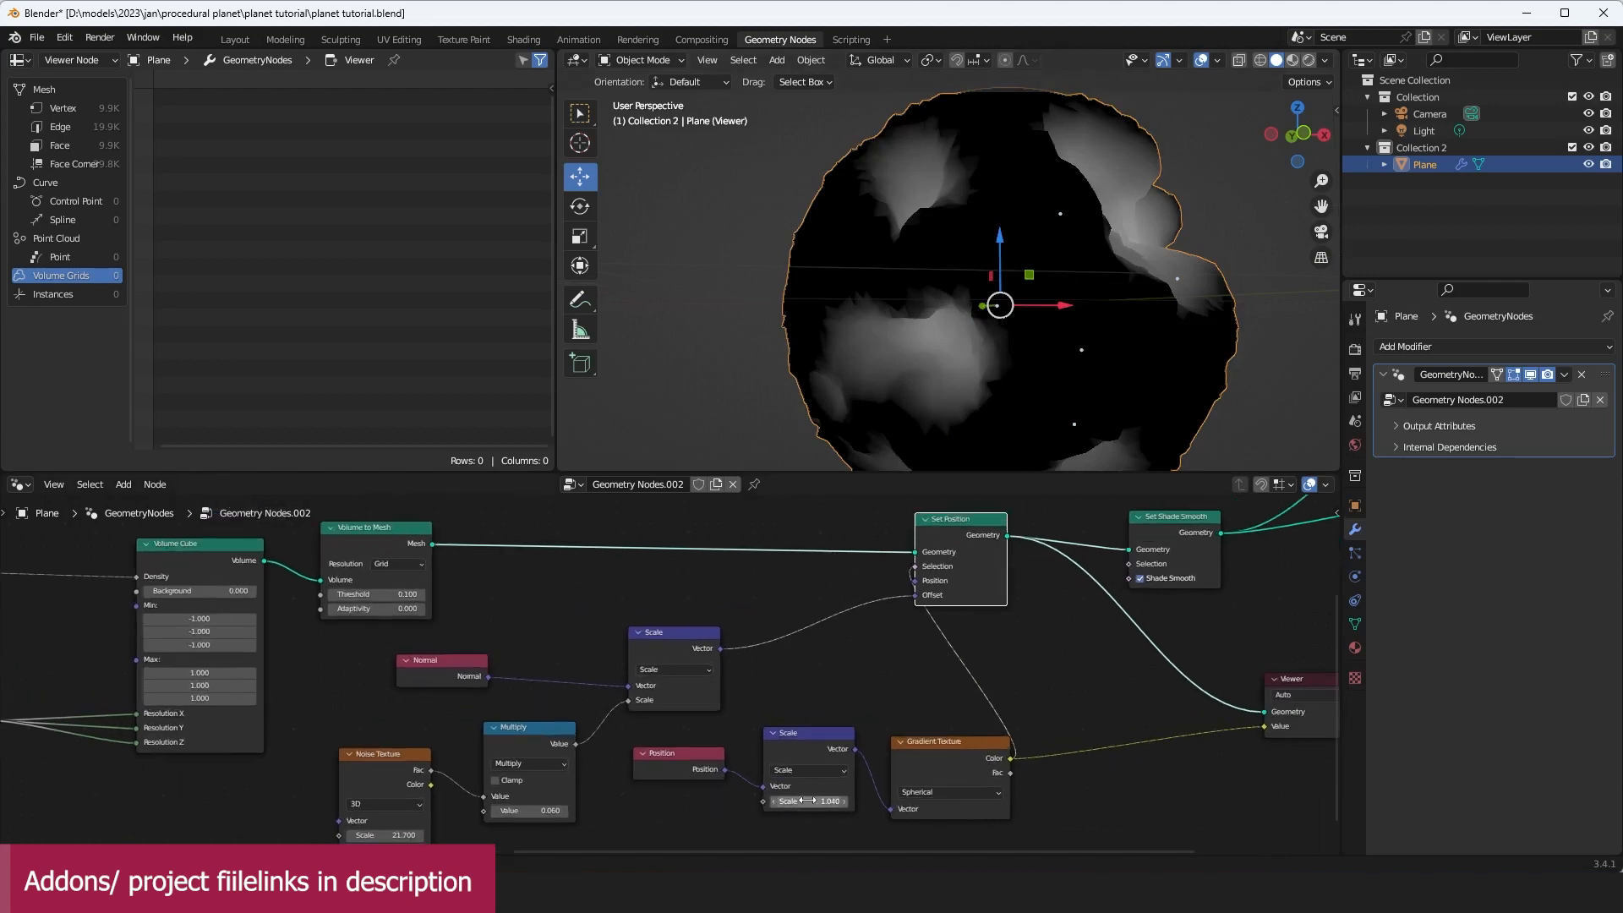
drag(815, 800, 816, 801)
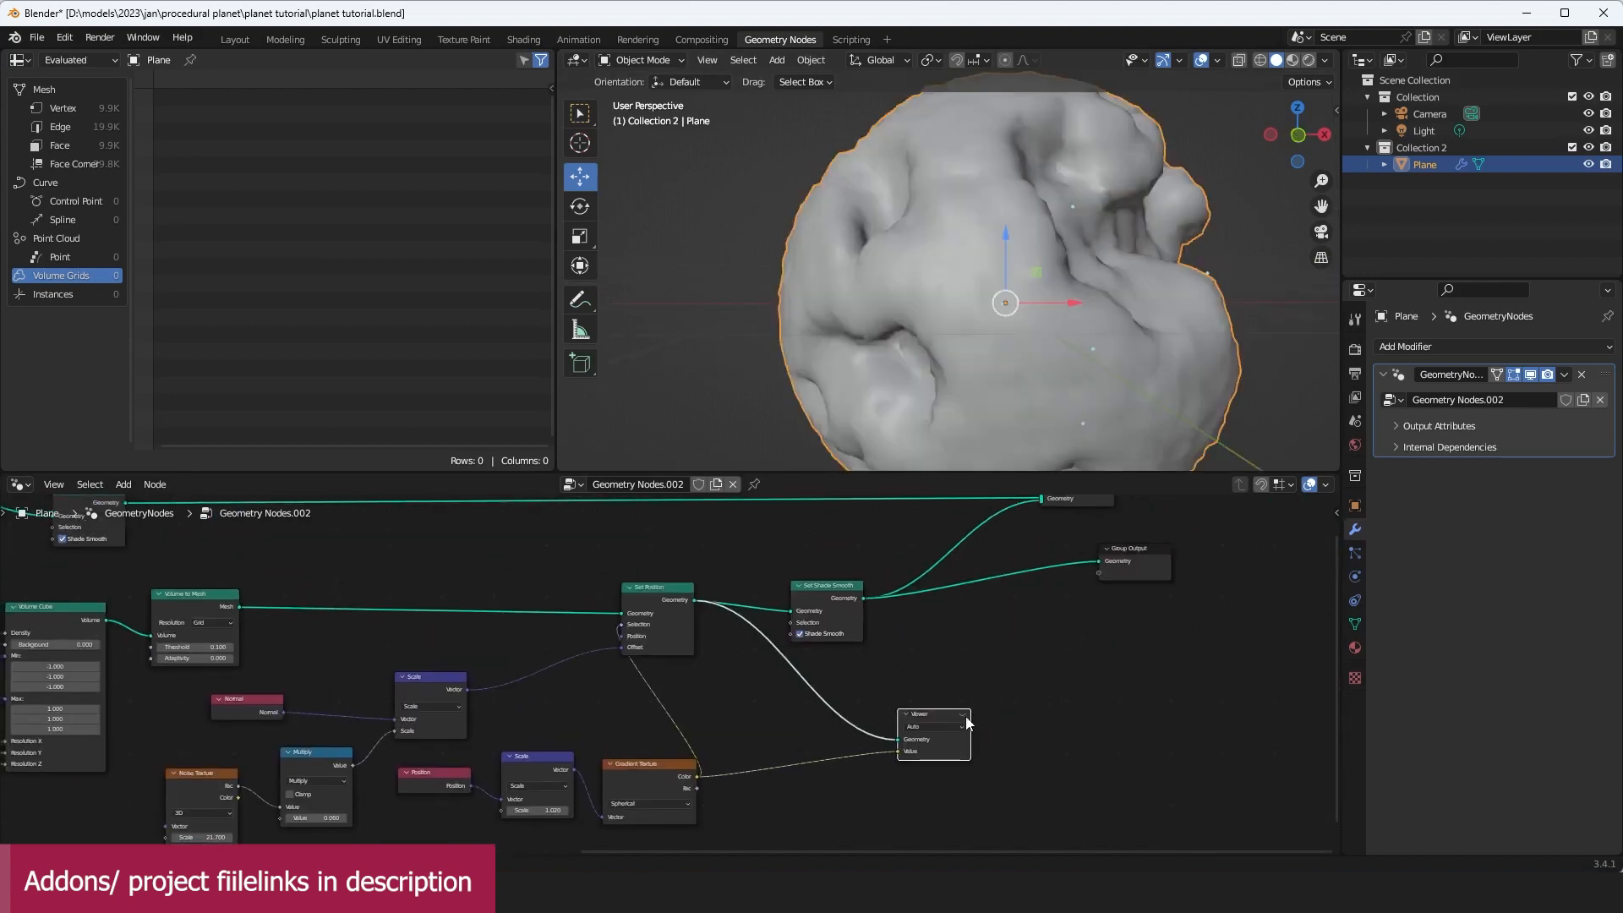
Step: Turn off the Viewer preview and examine the displaced planet surface from another angle
click(964, 717)
click(964, 716)
scroll(846, 583, down, 2)
middle_drag(880, 565, 911, 600)
scroll(896, 618, up, 3)
middle_drag(830, 676, 929, 655)
scroll(824, 685, up, 1)
scroll(862, 679, up, 1)
middle_drag(974, 395, 1041, 384)
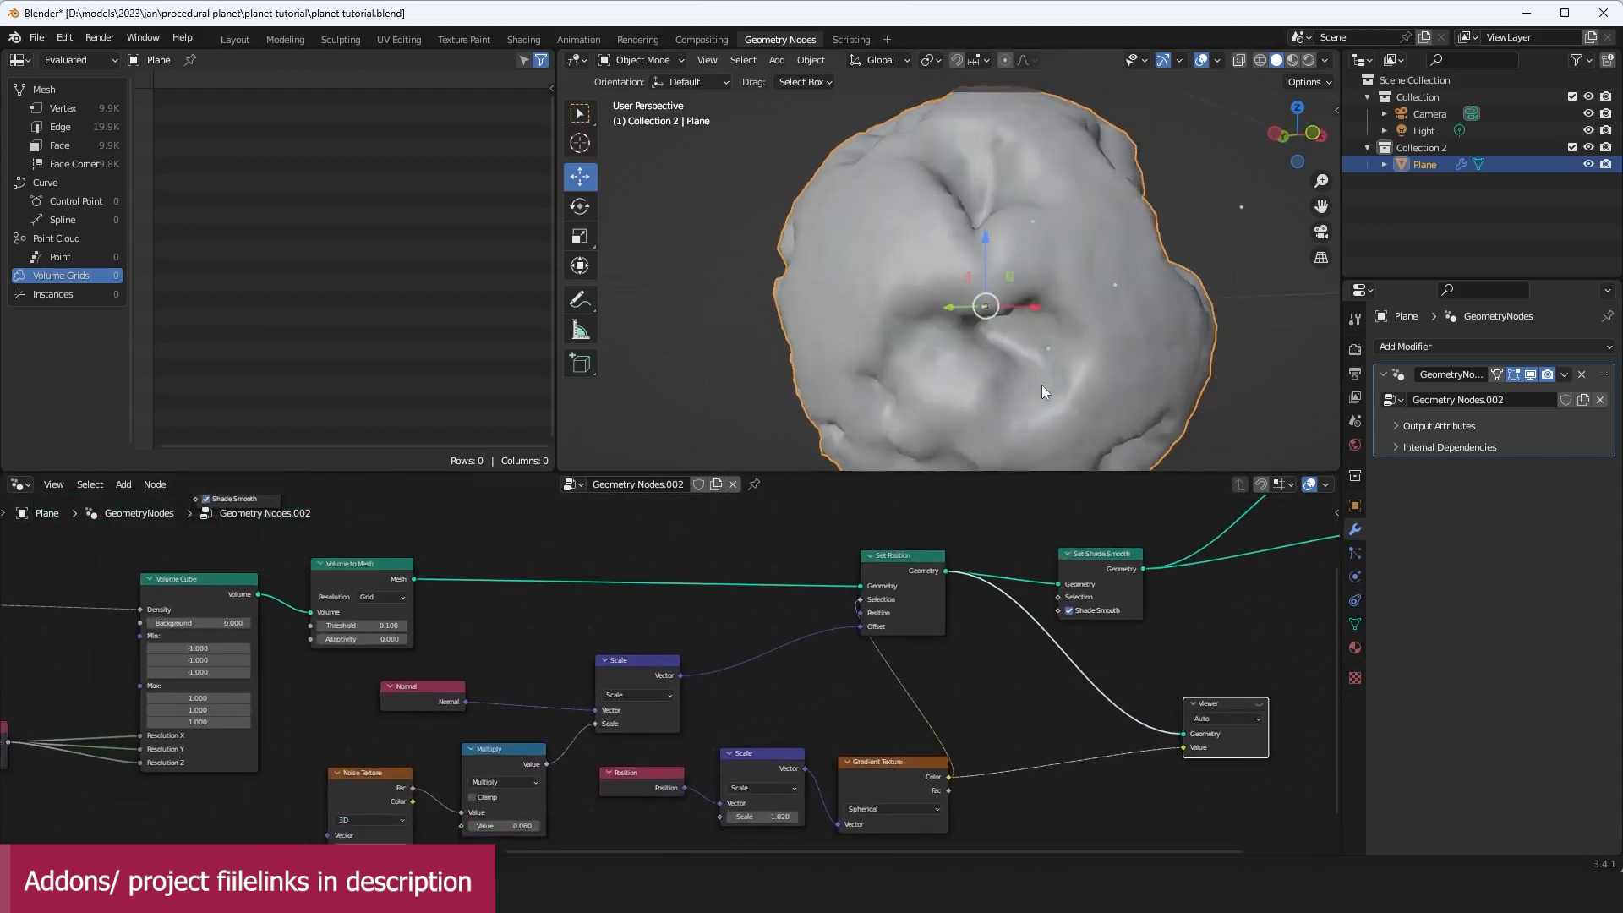
Step: Set the displacement's Multiply value to -0.020
middle_drag(935, 744, 1091, 683)
scroll(719, 761, up, 3)
drag(635, 779, 628, 779)
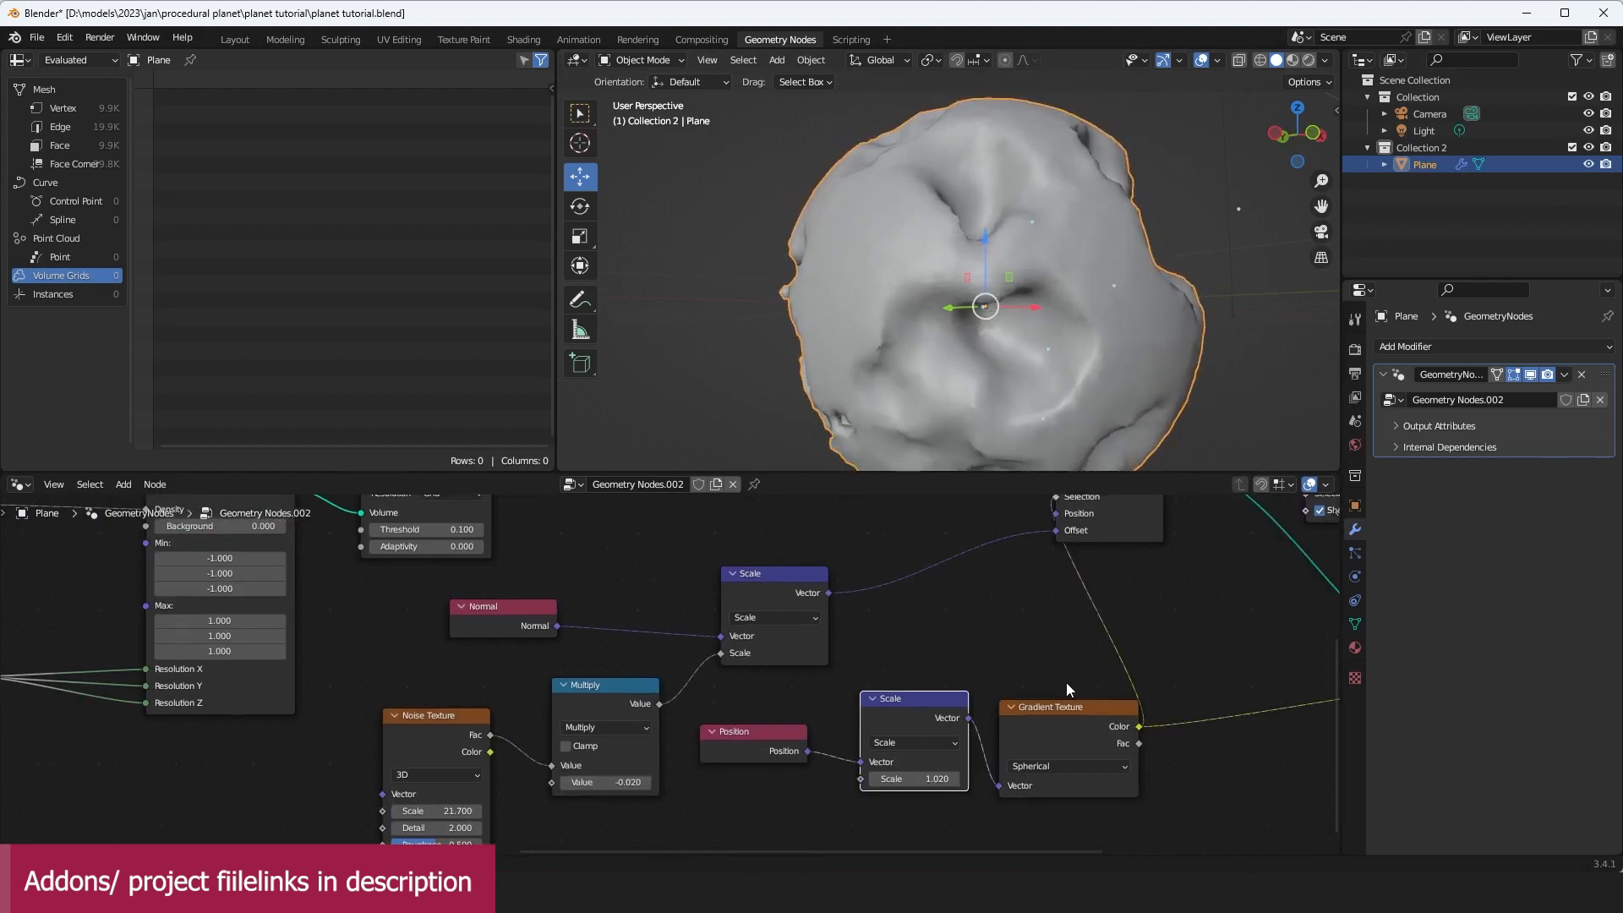
Step: Move the duplicated Gradient Texture and Scale nodes closer to their Position node
middle_drag(1067, 682, 1031, 721)
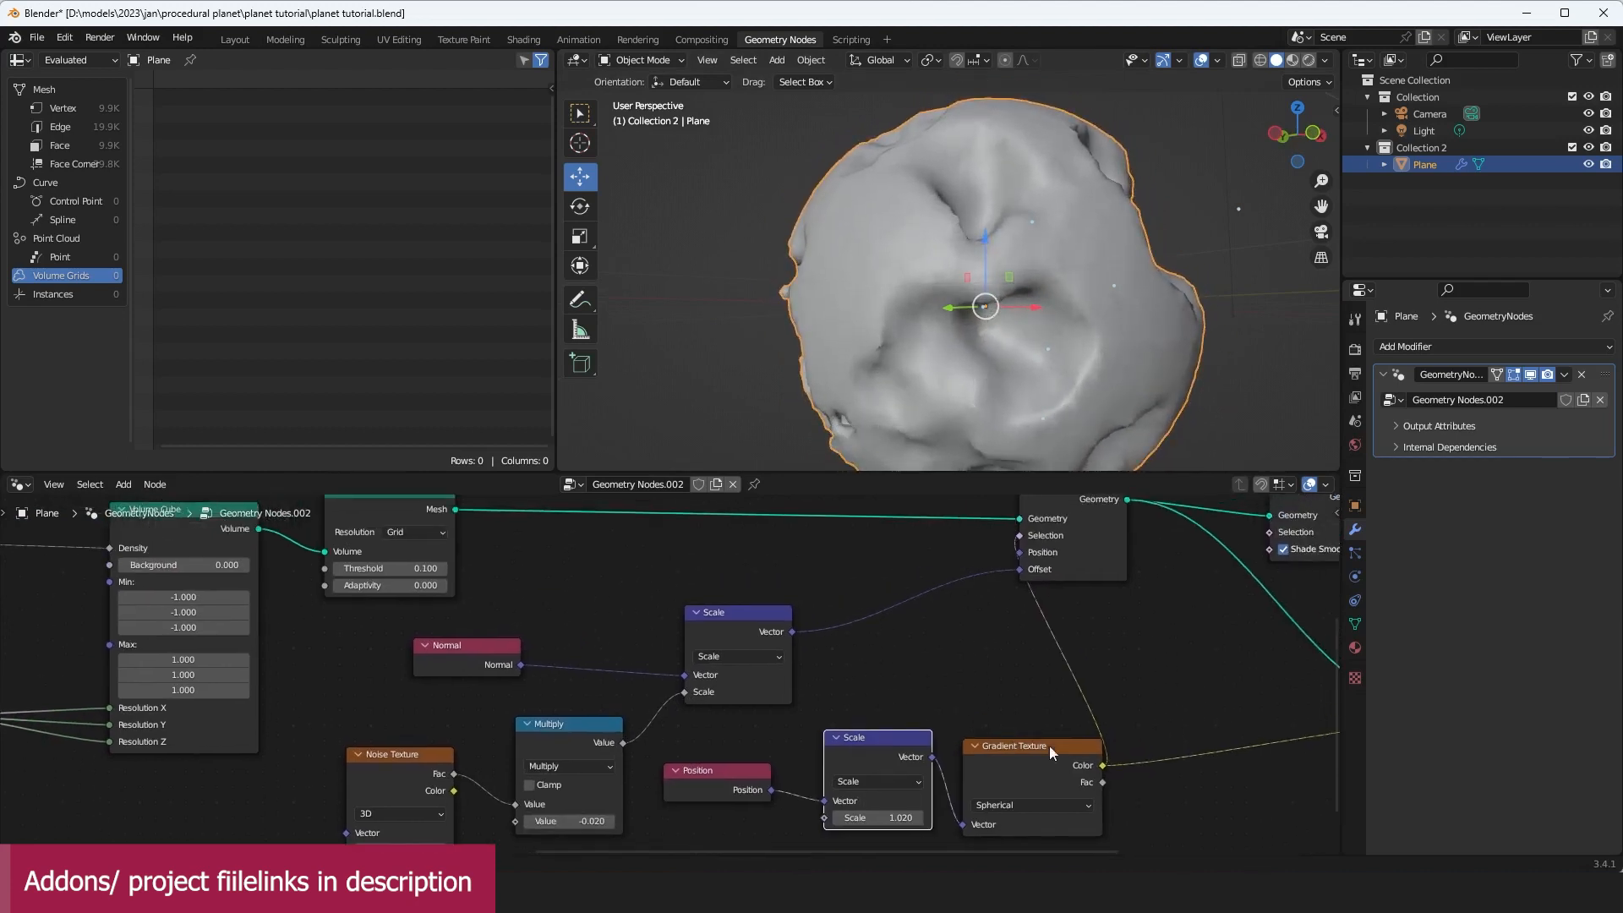
drag(1049, 746, 1027, 748)
drag(923, 759, 906, 766)
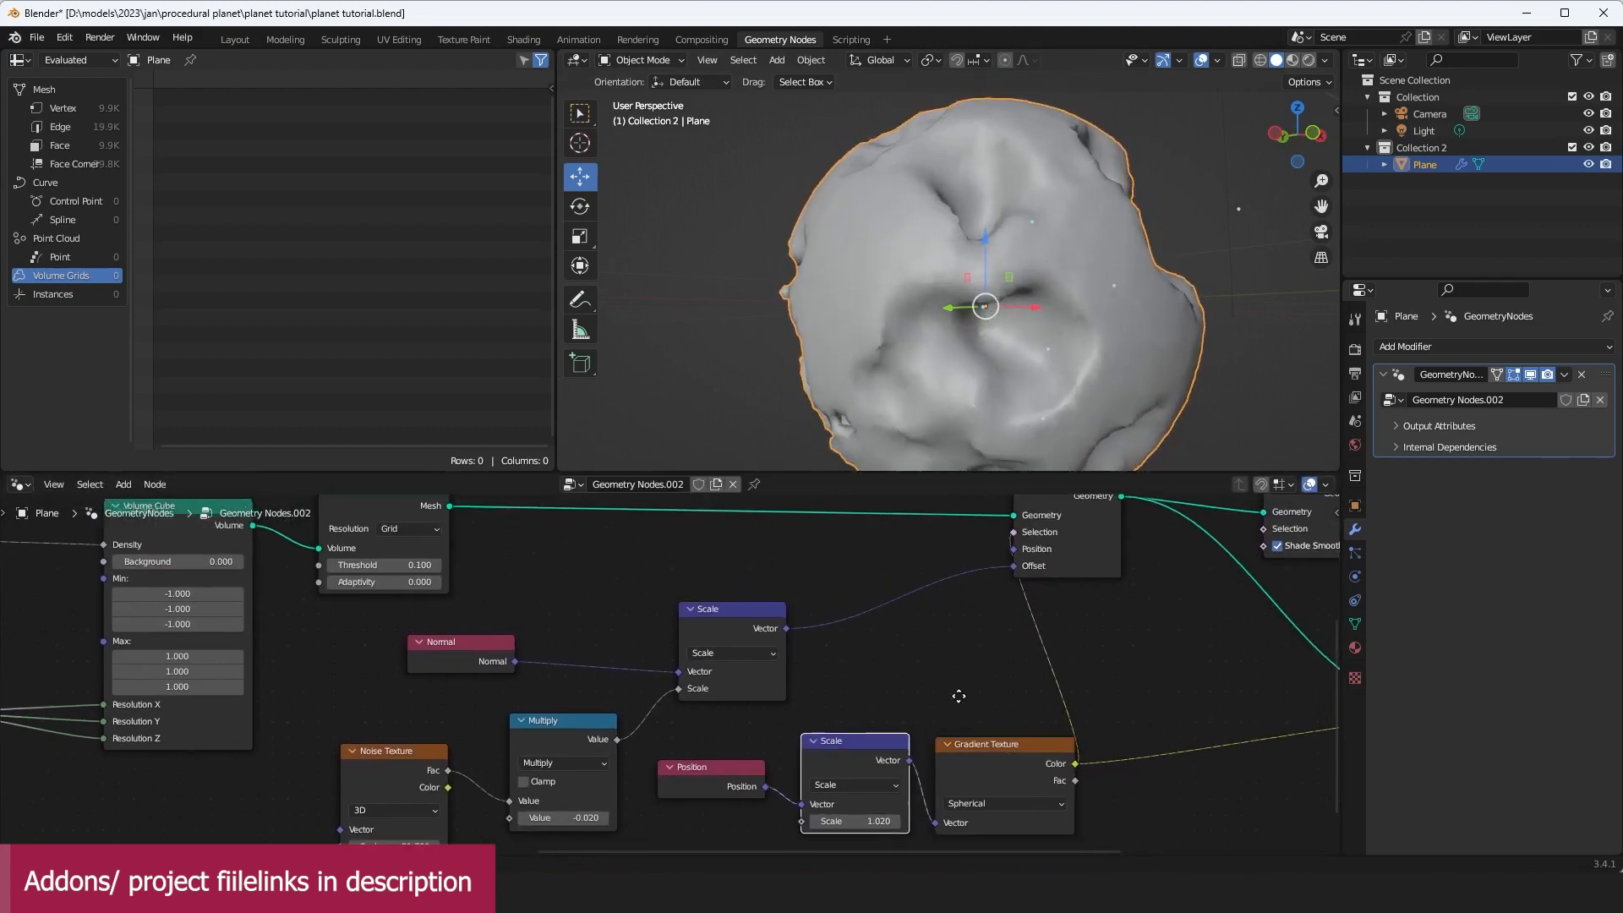
Step: Add a ColorRamp node between the duplicated Gradient Texture and the Viewer
middle_drag(952, 769, 934, 748)
key(shift+a)
click(952, 475)
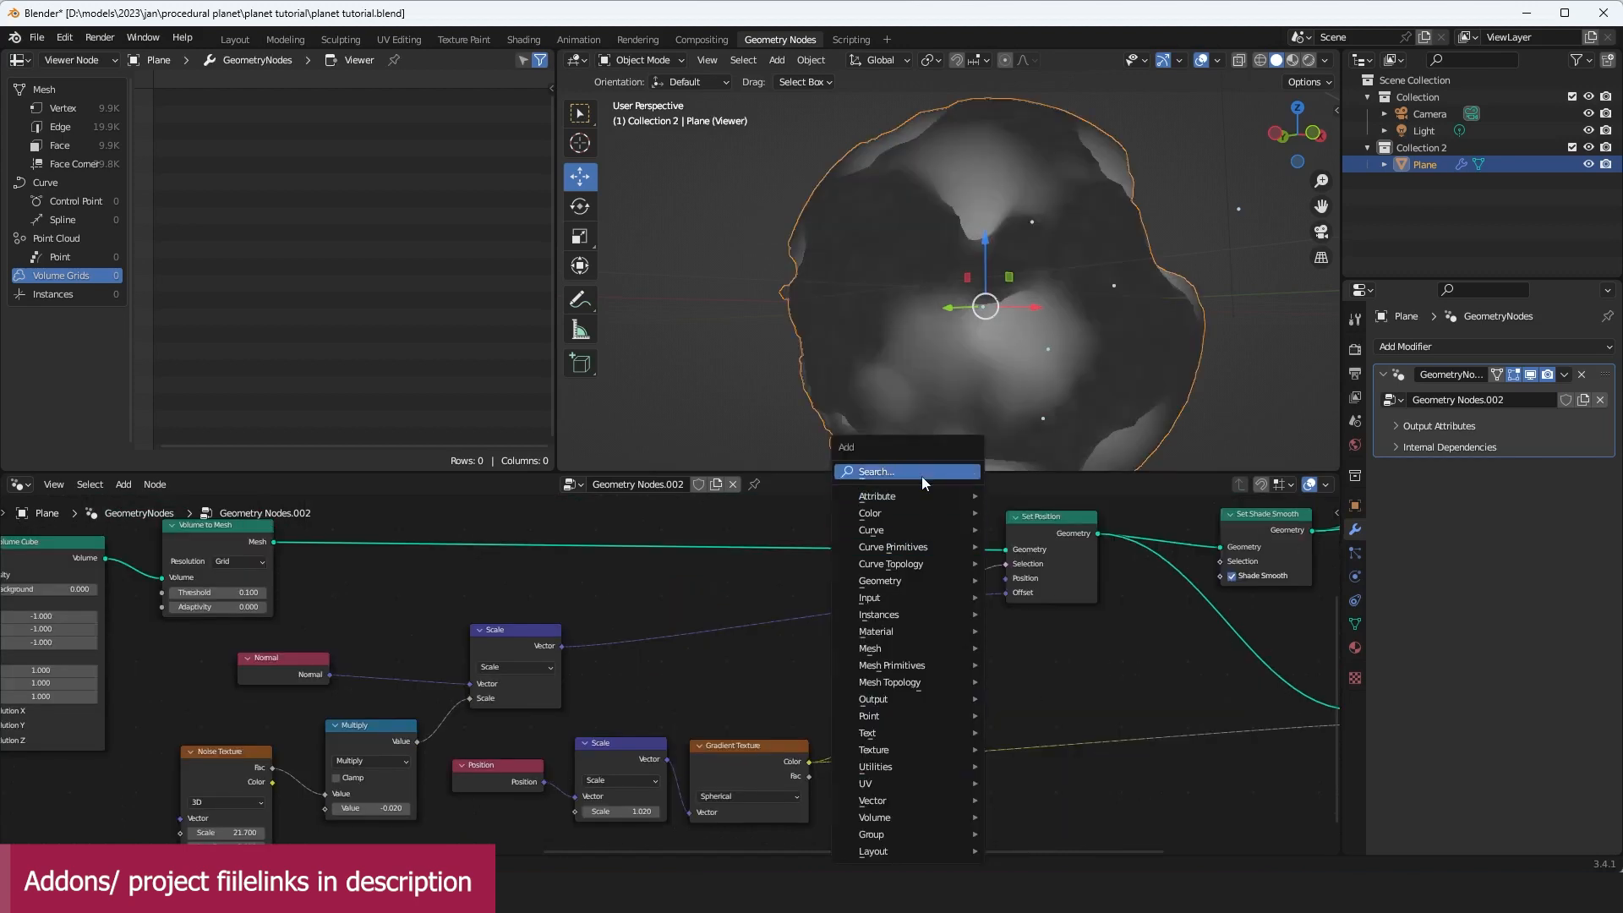
key(Return)
click(977, 715)
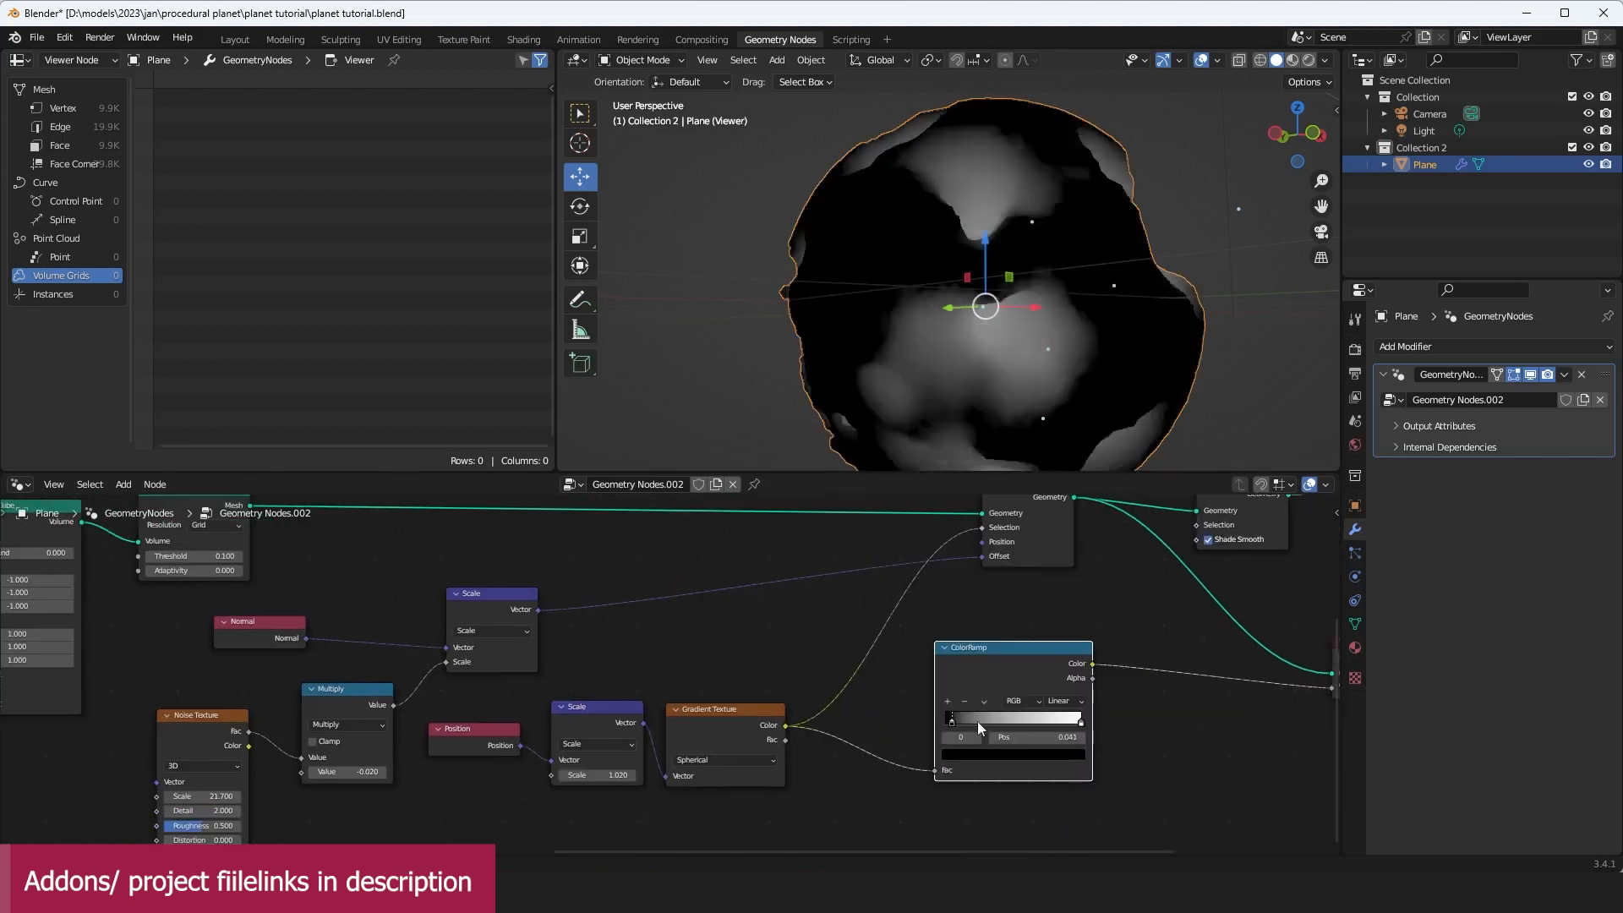
Step: Flip the new ColorRamp so white sits at 0.000, and move its black stop to position 0.077
drag(978, 722, 919, 732)
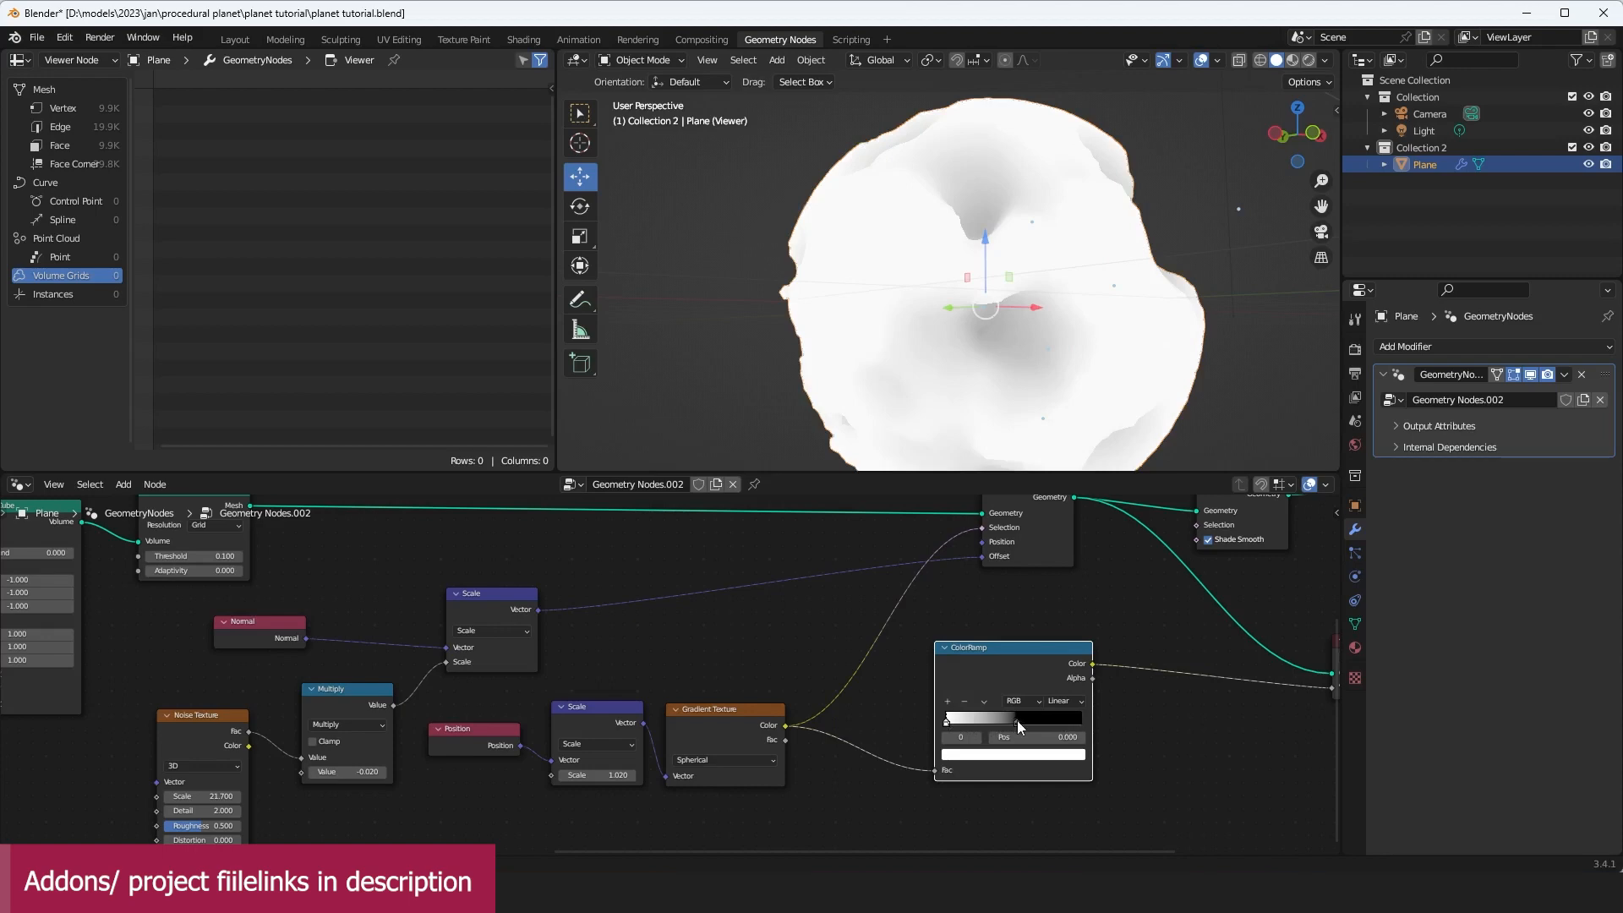
drag(1017, 720, 961, 720)
middle_drag(1100, 675, 1068, 691)
scroll(1068, 692, down, 3)
scroll(1069, 695, up, 3)
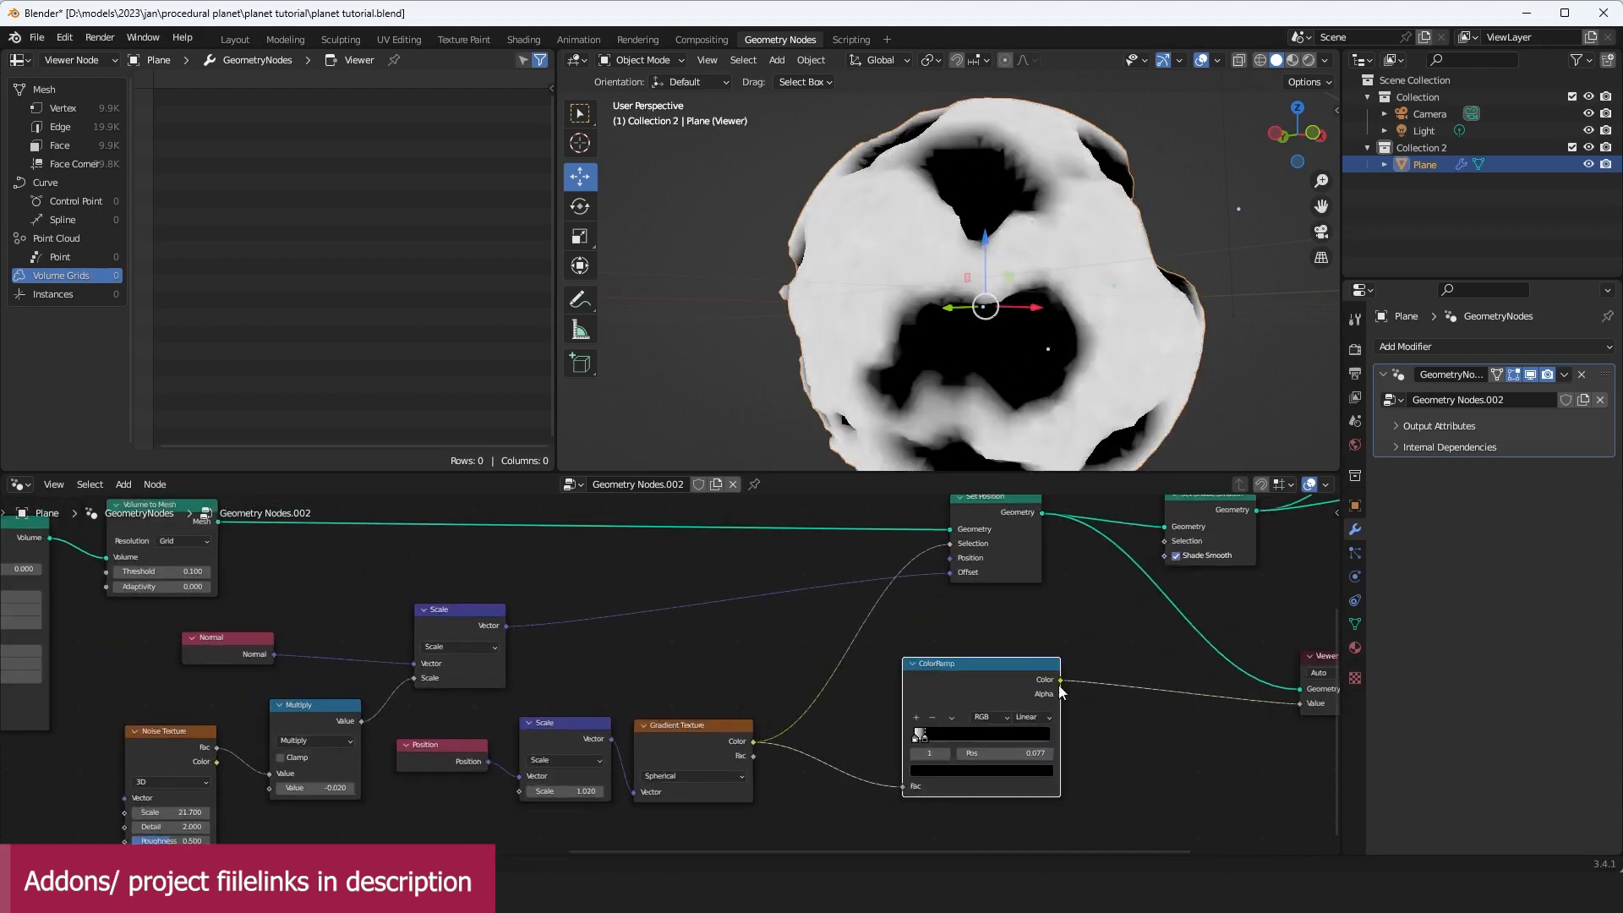
Step: Connect the ColorRamp's Color to the Set Position node's Selection and delete the Viewer node
drag(1061, 681, 951, 545)
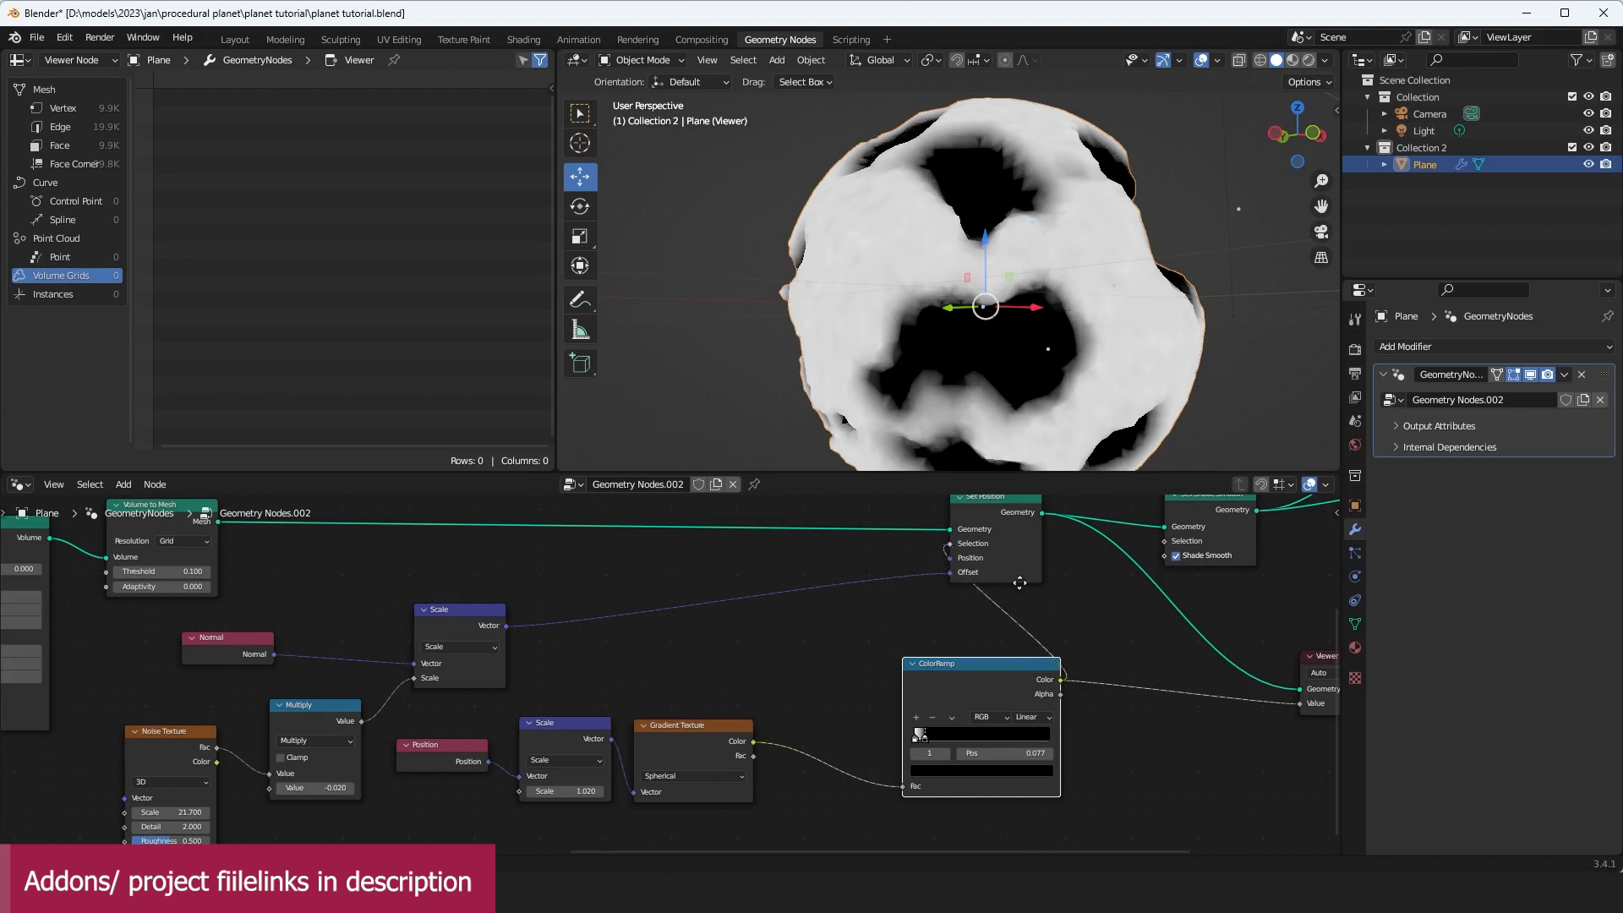
middle_drag(1269, 514, 963, 638)
scroll(964, 639, down, 3)
ctrl+shift+click(927, 640)
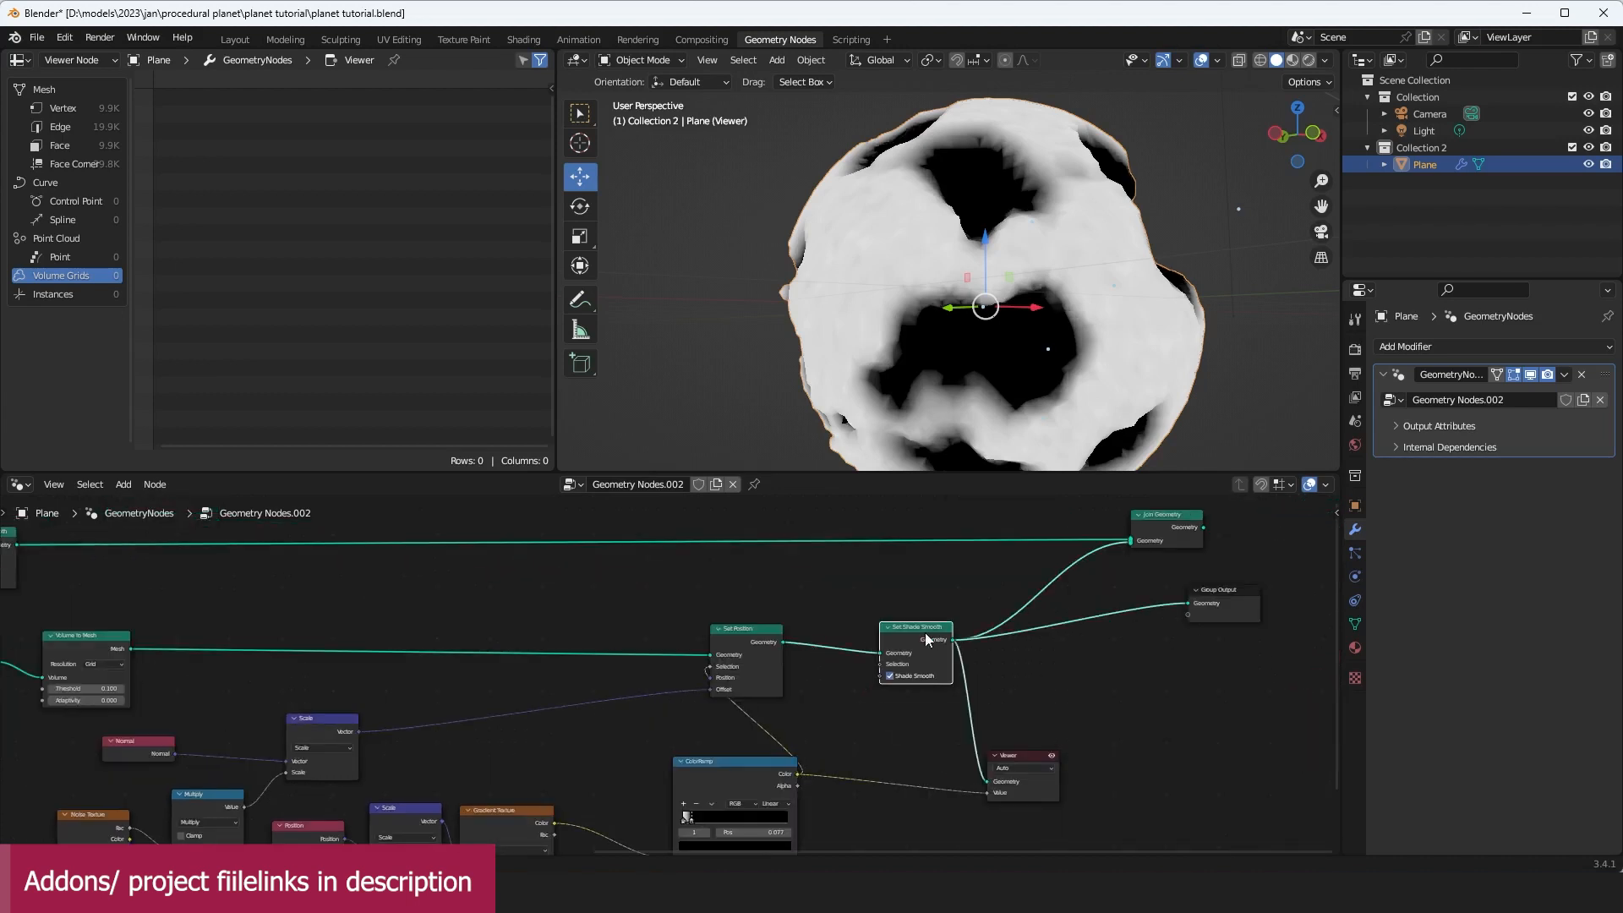
click(1023, 751)
key(x)
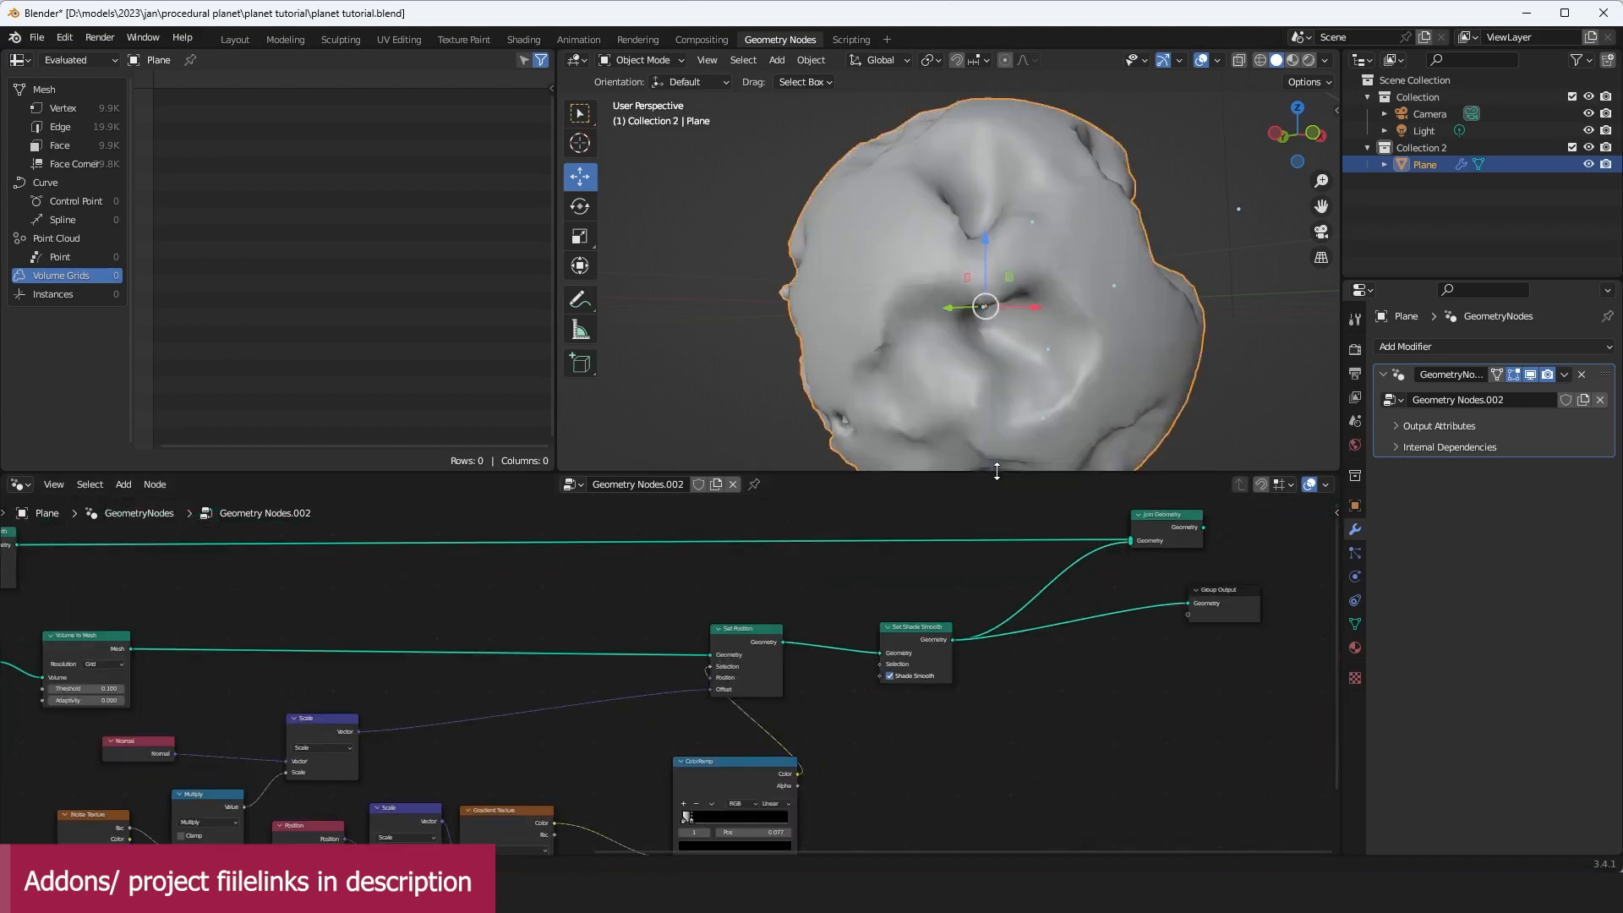
Step: Set the displacement's Multiply value to 0.010 and check the planet's surface up close
scroll(818, 679, up, 2)
middle_drag(818, 679, 973, 631)
middle_drag(752, 721, 919, 650)
middle_drag(821, 759, 1009, 700)
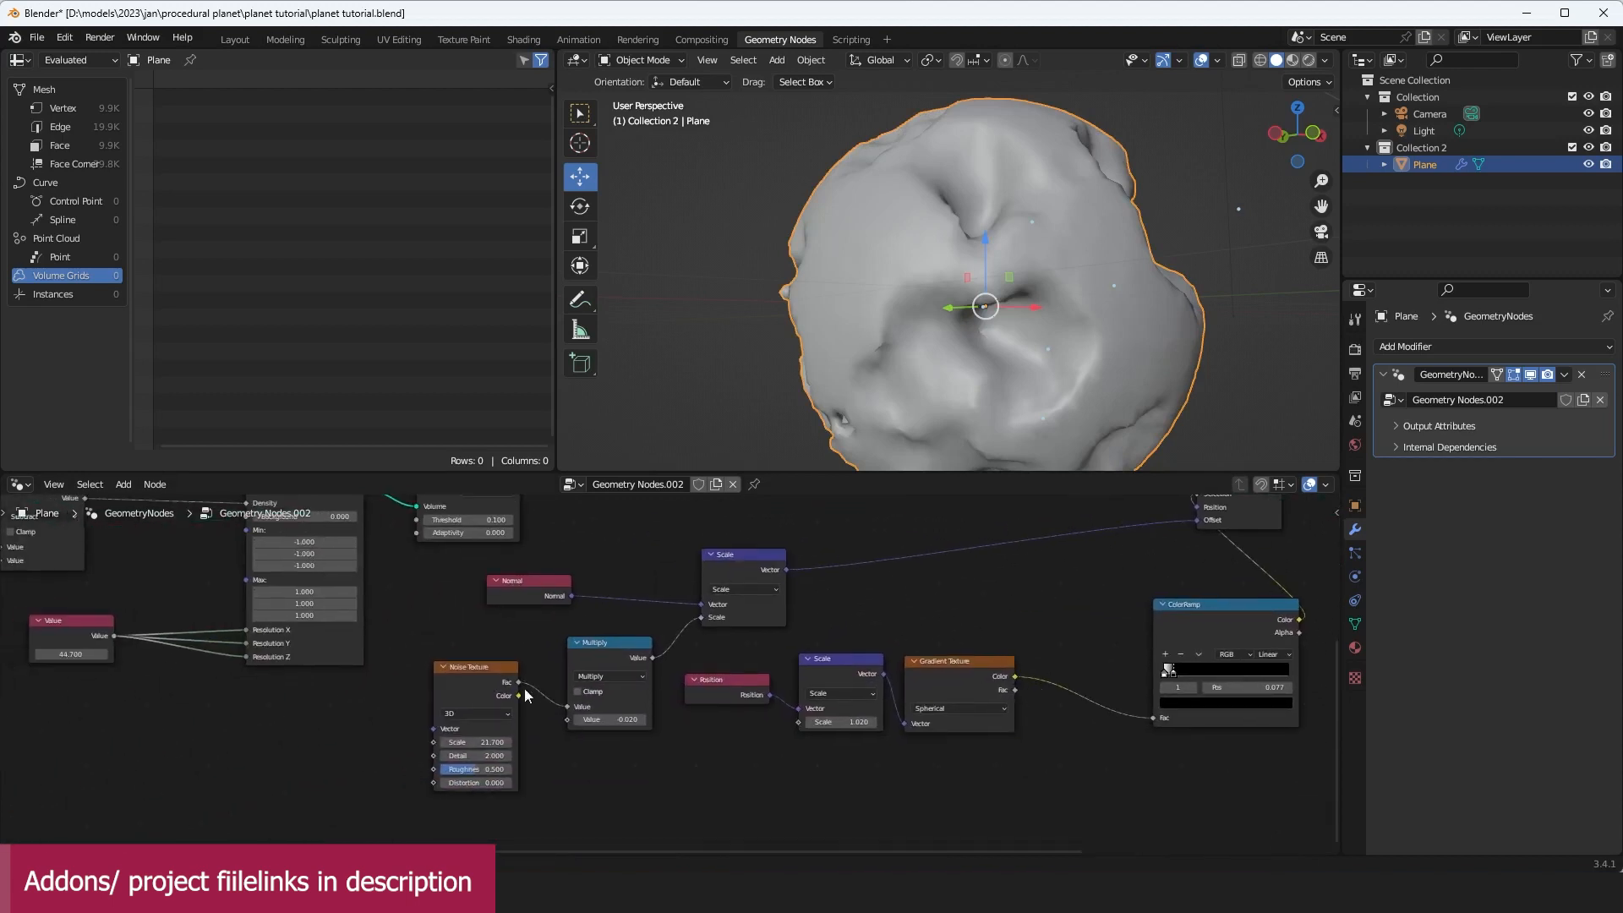
scroll(583, 729, up, 3)
drag(593, 731, 606, 731)
middle_drag(584, 714, 918, 757)
scroll(918, 758, down, 6)
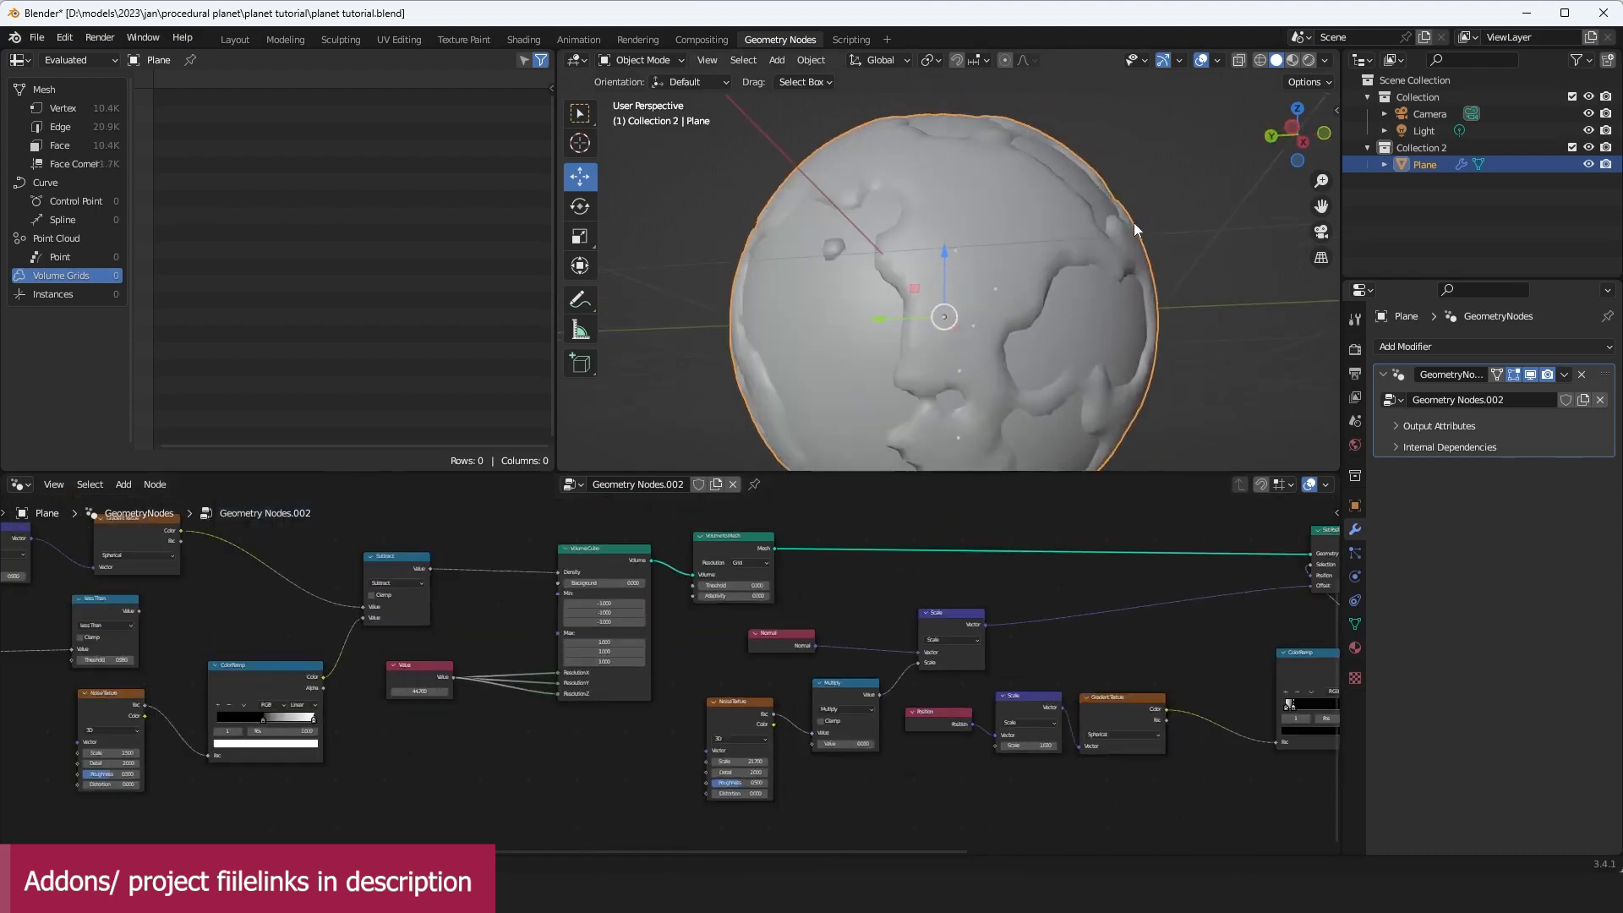
scroll(1134, 221, up, 3)
middle_drag(966, 279, 879, 289)
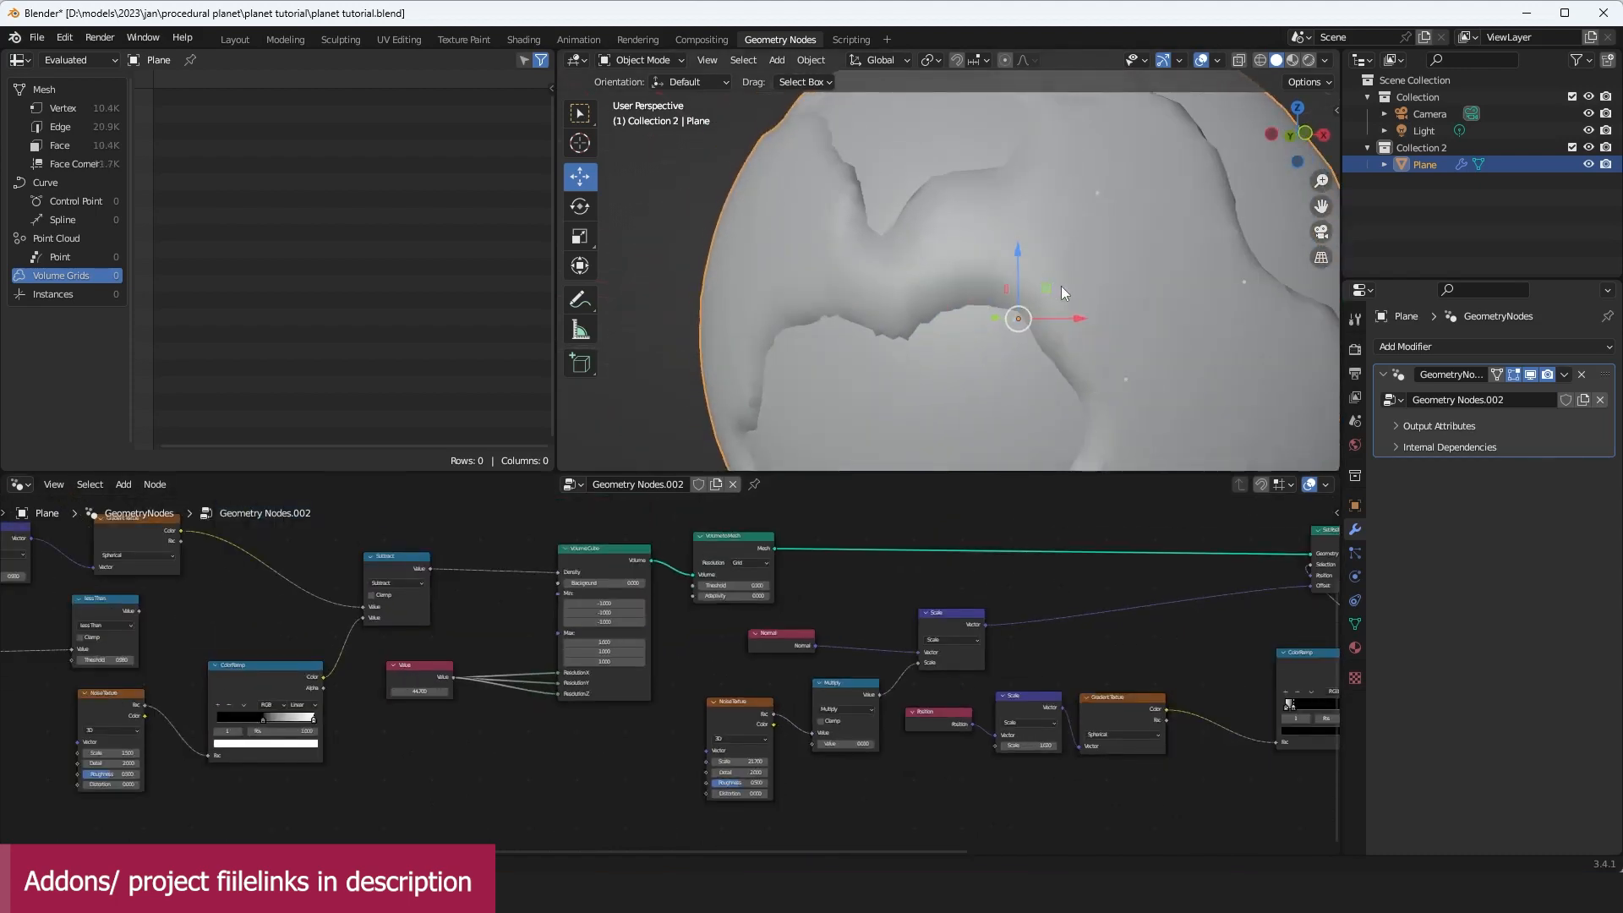
Step: Inspect the planet's mesh density with the wireframe display, and turn the wireframe off again
middle_drag(972, 647, 669, 709)
scroll(719, 697, down, 5)
scroll(671, 668, up, 5)
key(q)
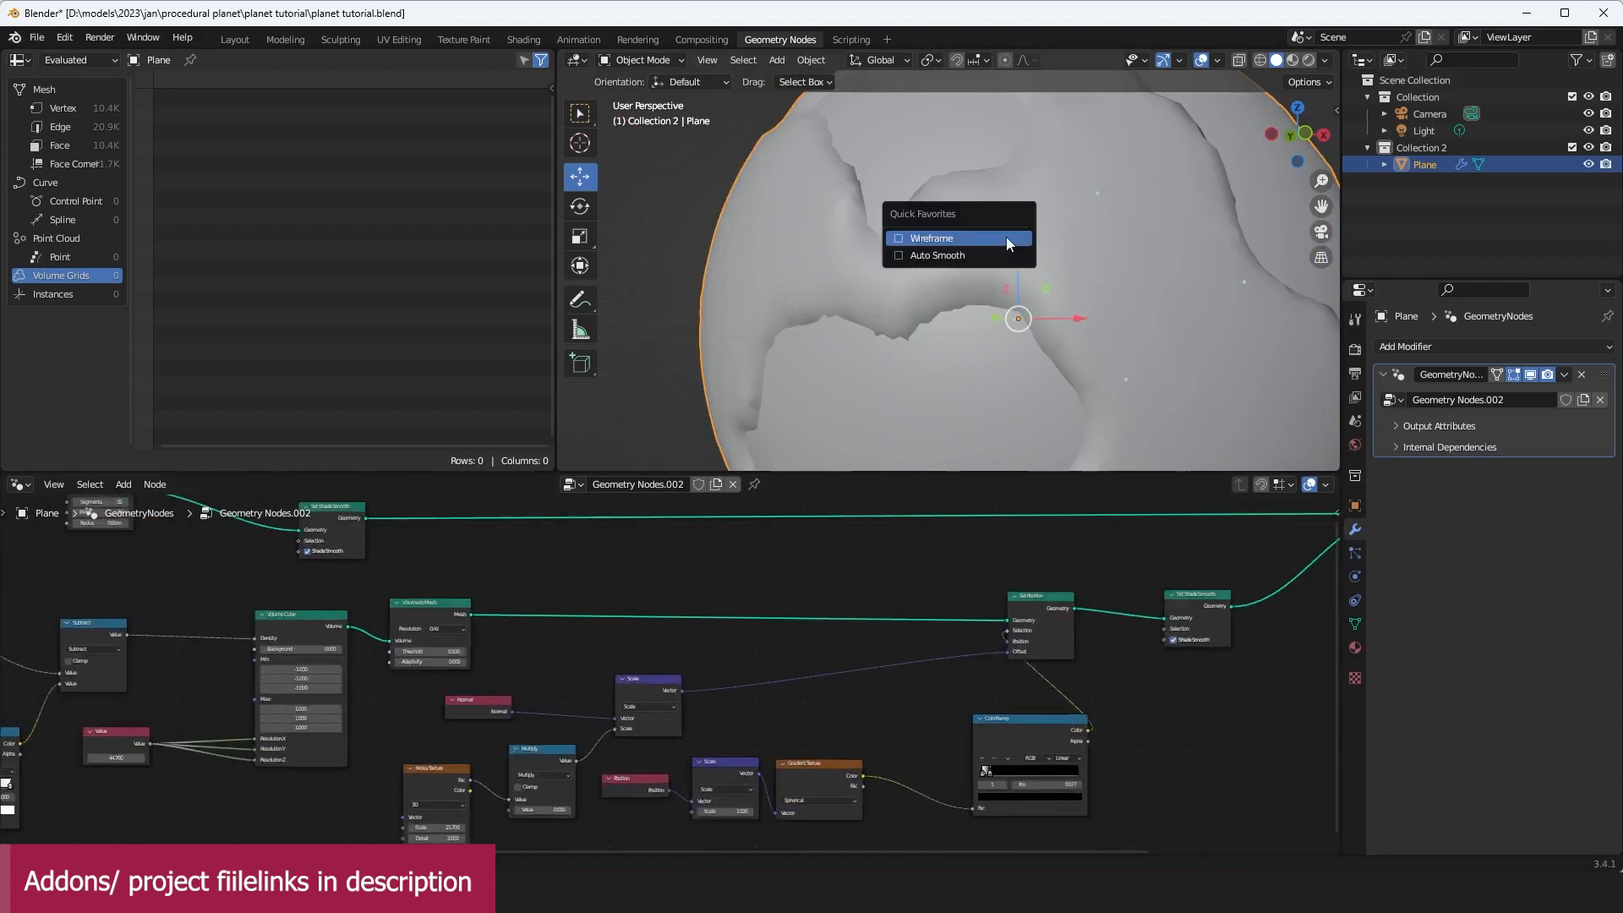
click(1006, 238)
middle_drag(1006, 237, 913, 355)
key(q)
click(910, 308)
scroll(845, 553, up, 2)
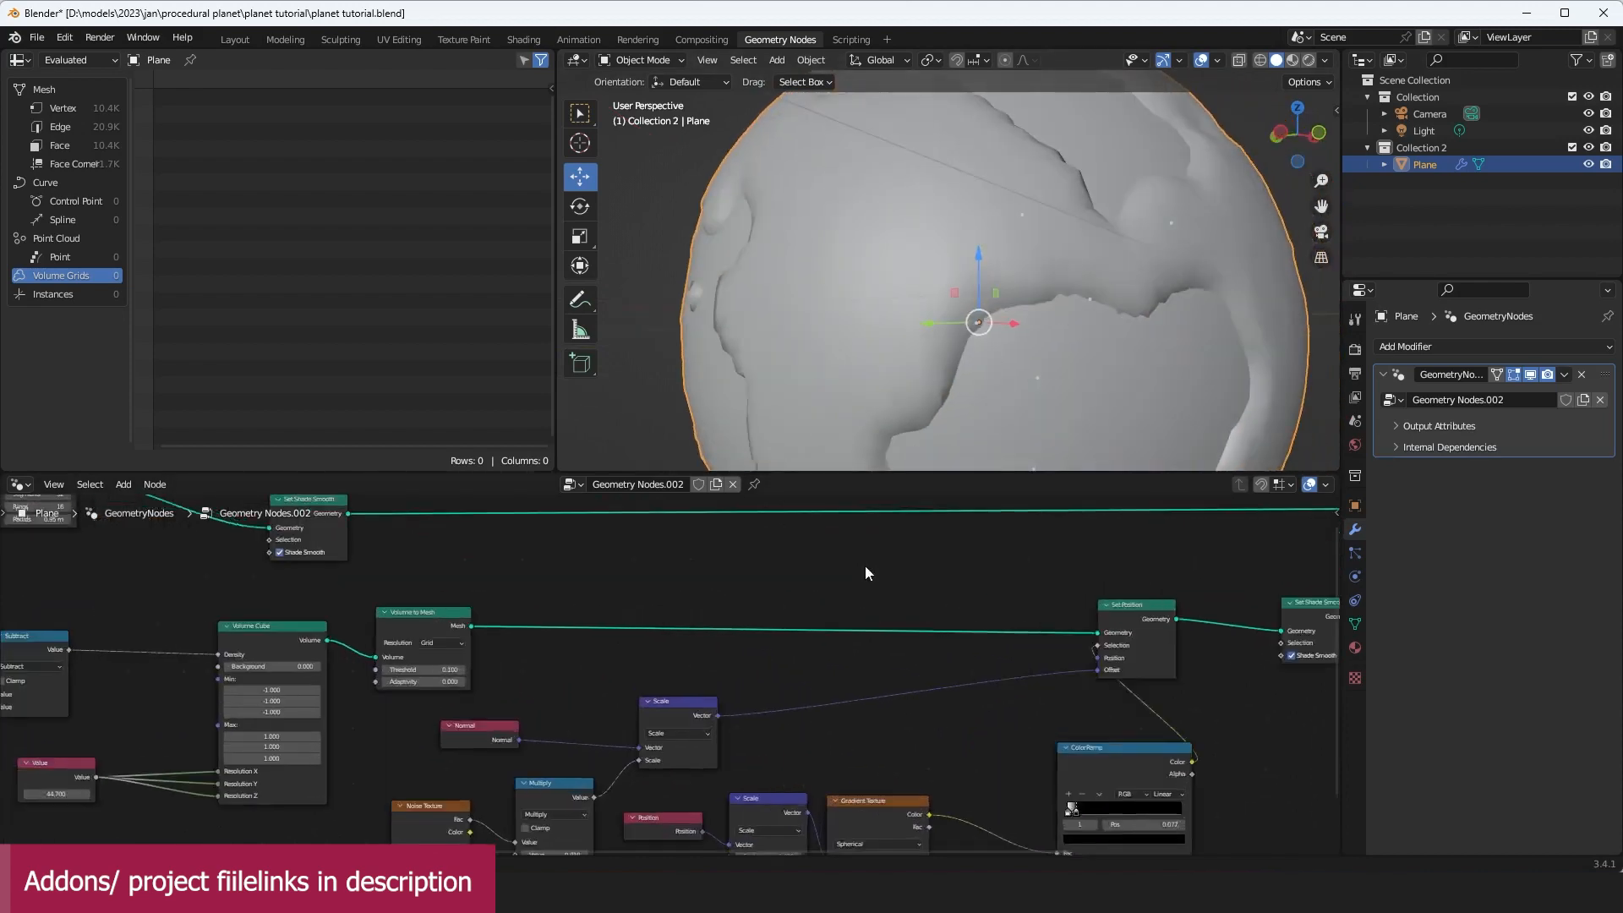
Step: Insert a Subdivide Mesh node with level 2 between Volume to Mesh and Set Position
key(shift+a)
click(791, 468)
text(sub)
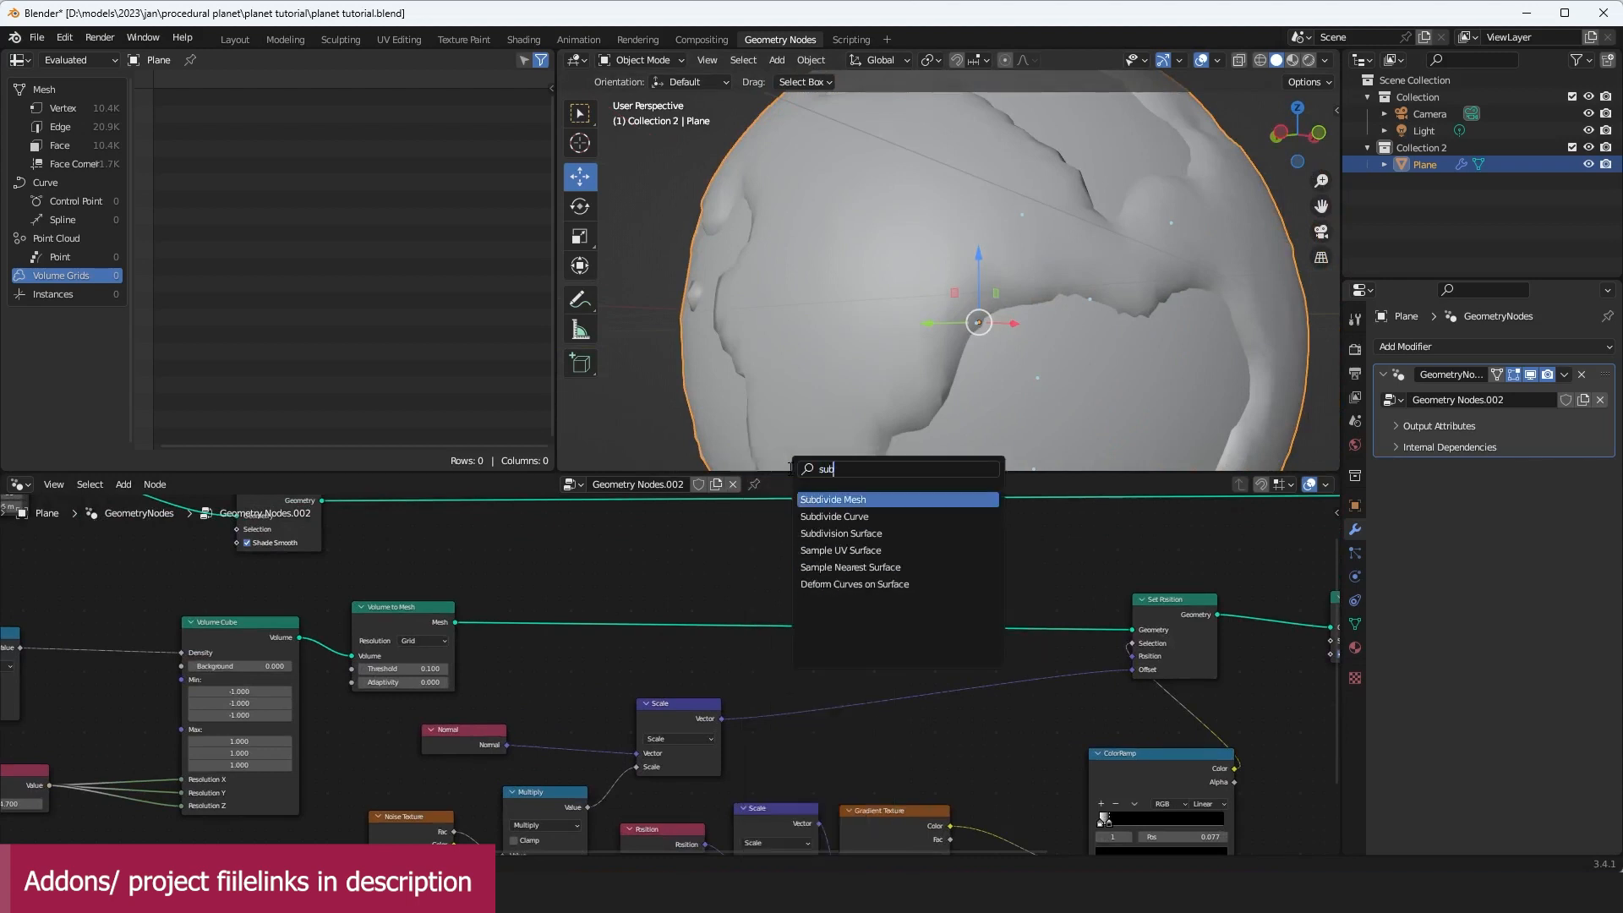
key(Return)
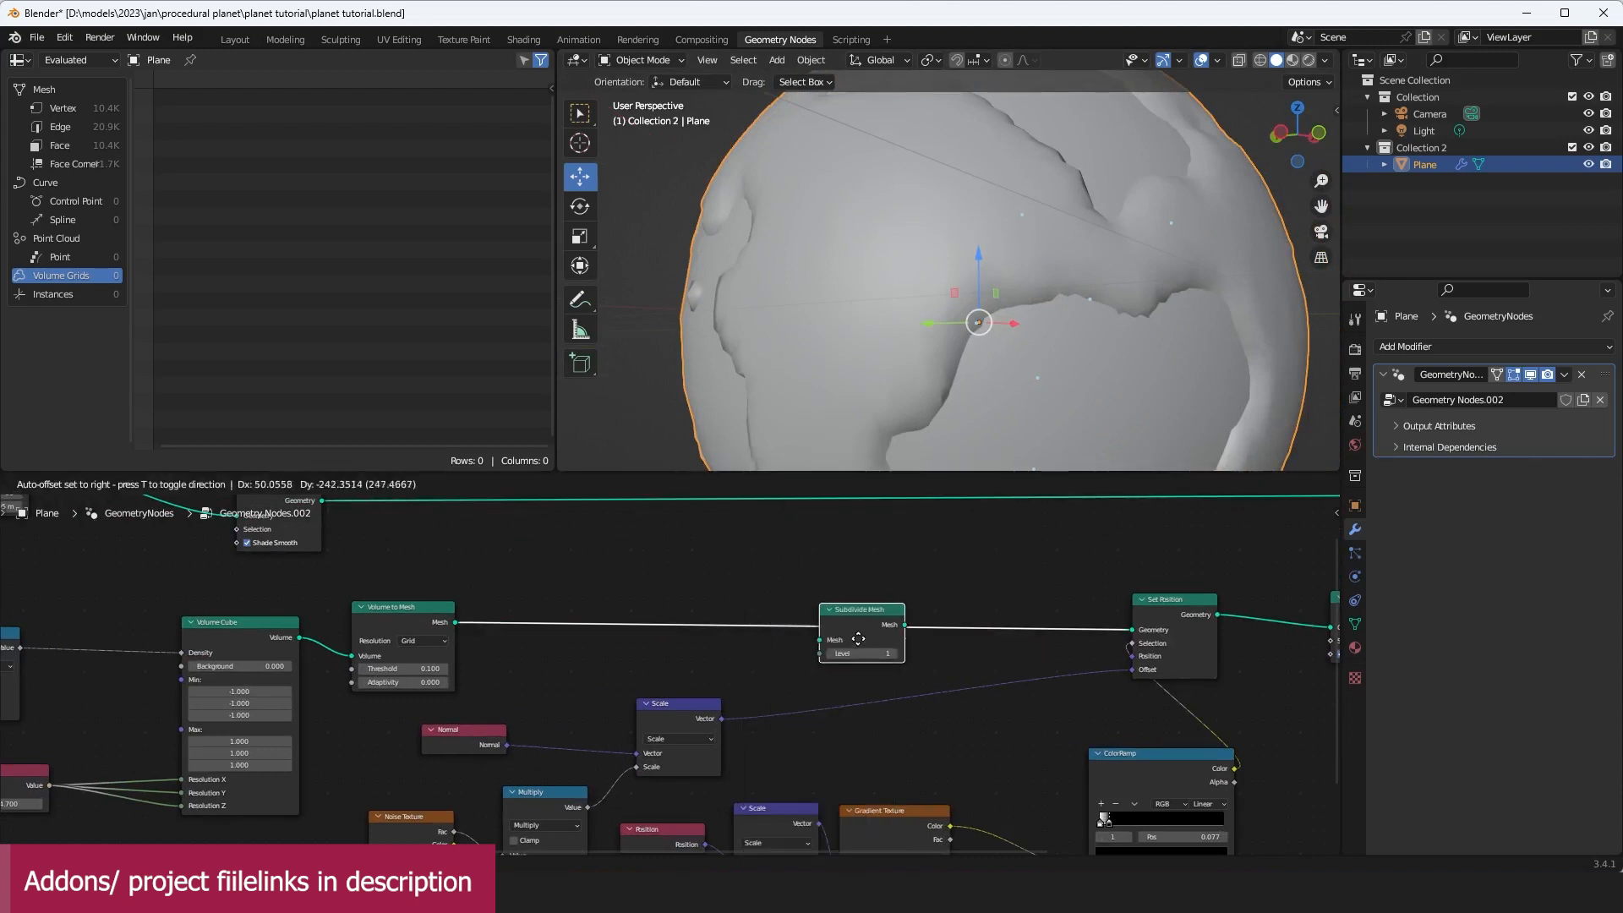
click(858, 646)
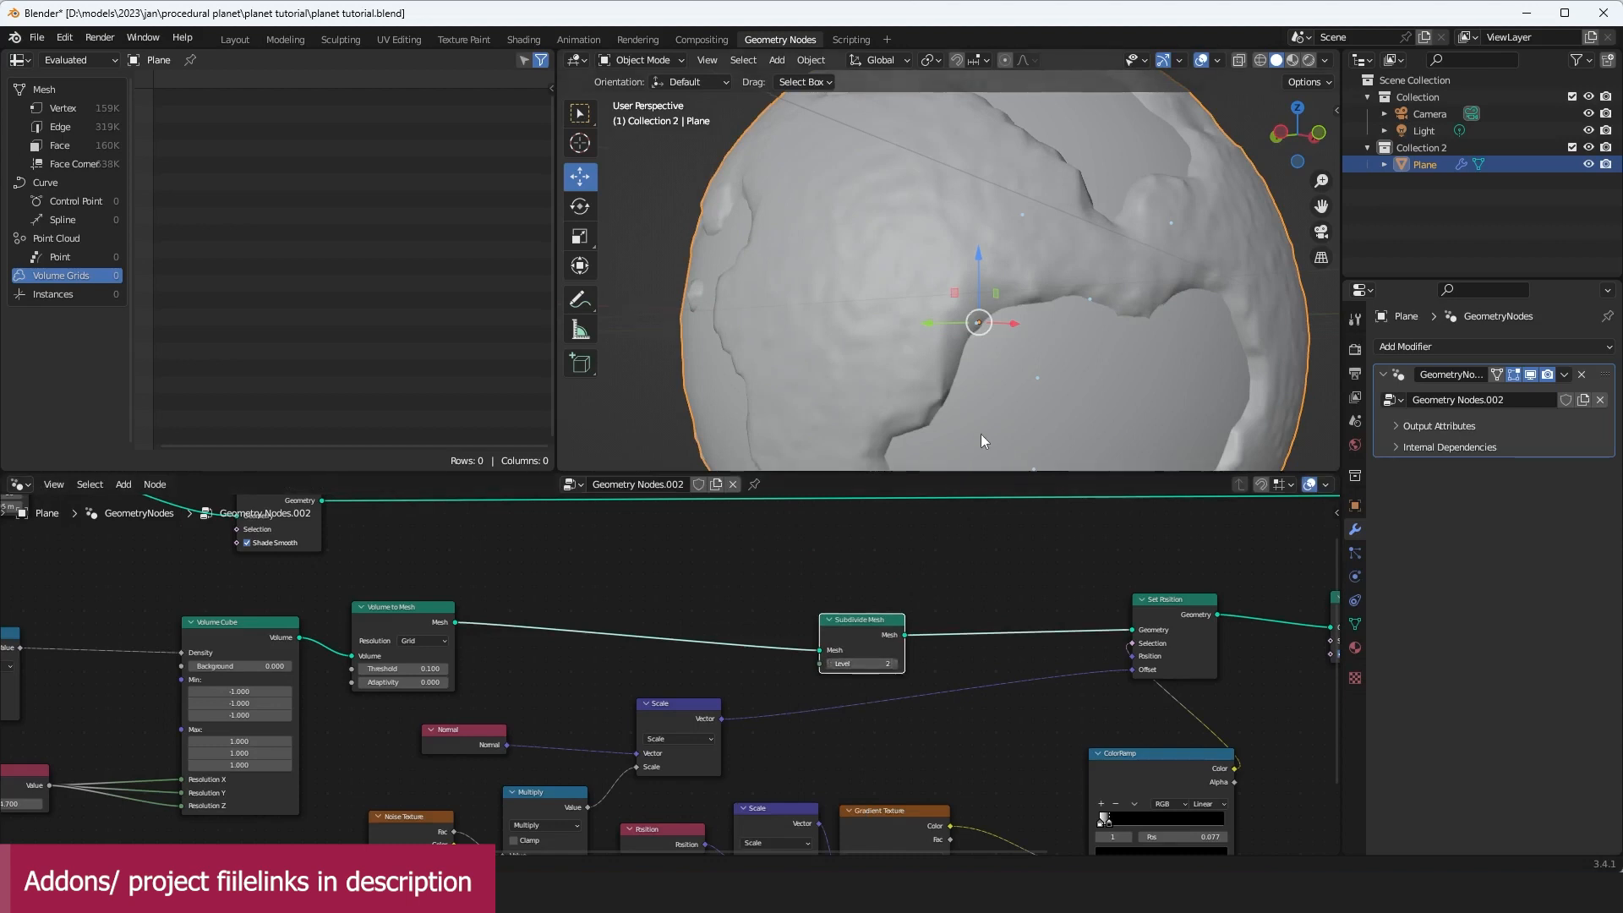
scroll(981, 434, down, 2)
middle_drag(980, 434, 1006, 383)
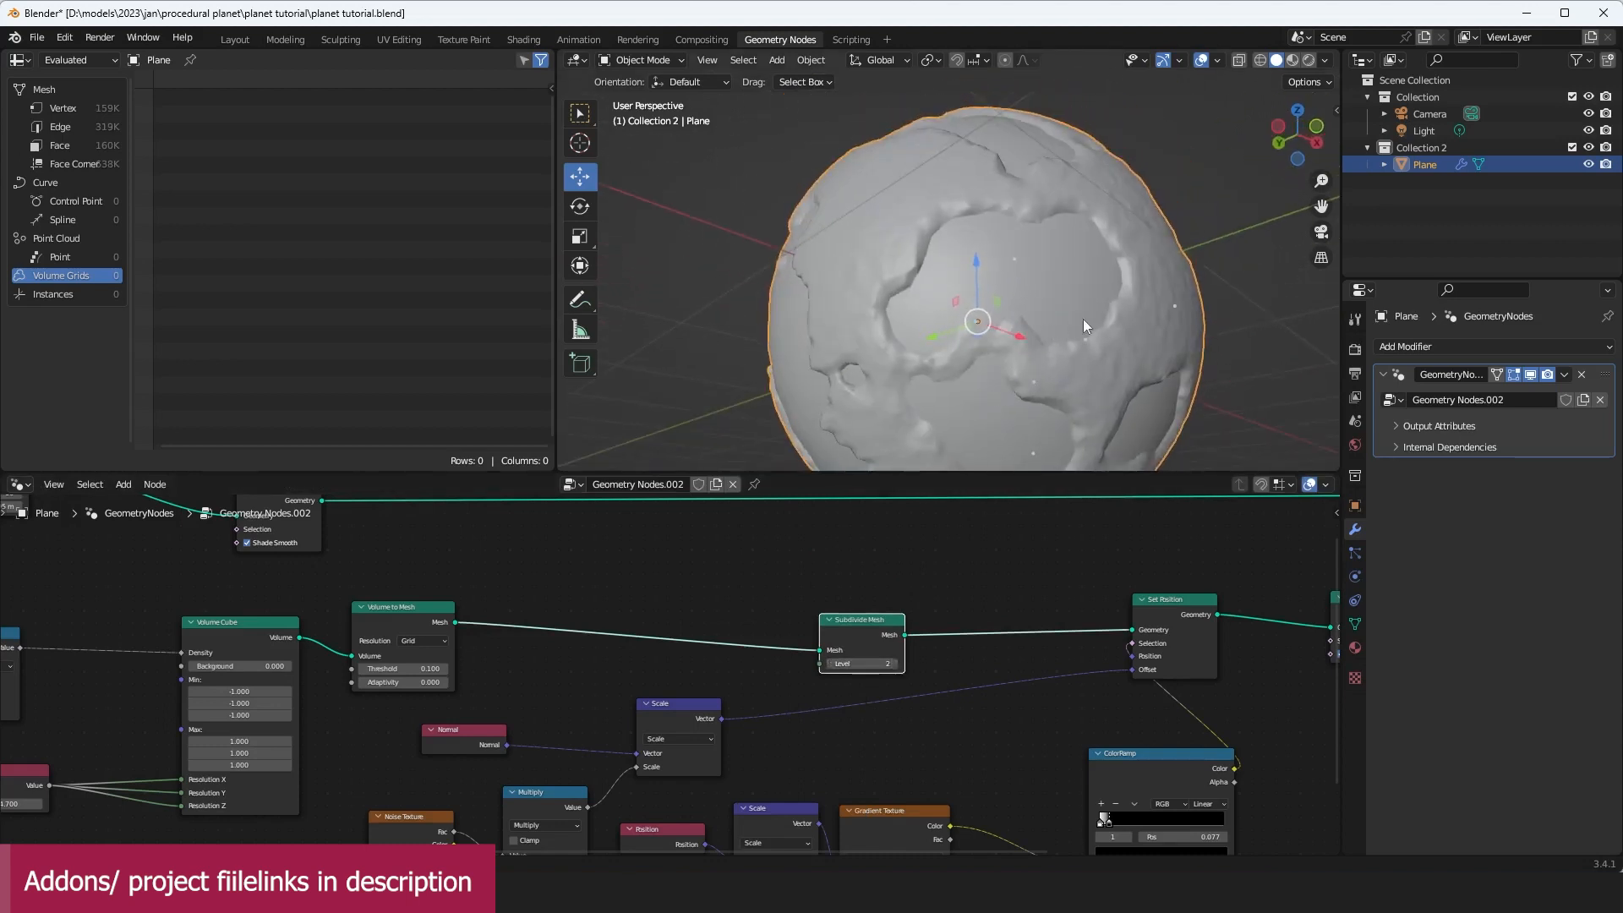
middle_drag(1083, 318, 1018, 272)
scroll(1015, 292, up, 2)
Step: Set the displacement Noise Texture's scale to 24.960 and keep its Multiply value at 0.010
middle_drag(777, 647, 1059, 527)
scroll(845, 660, up, 1)
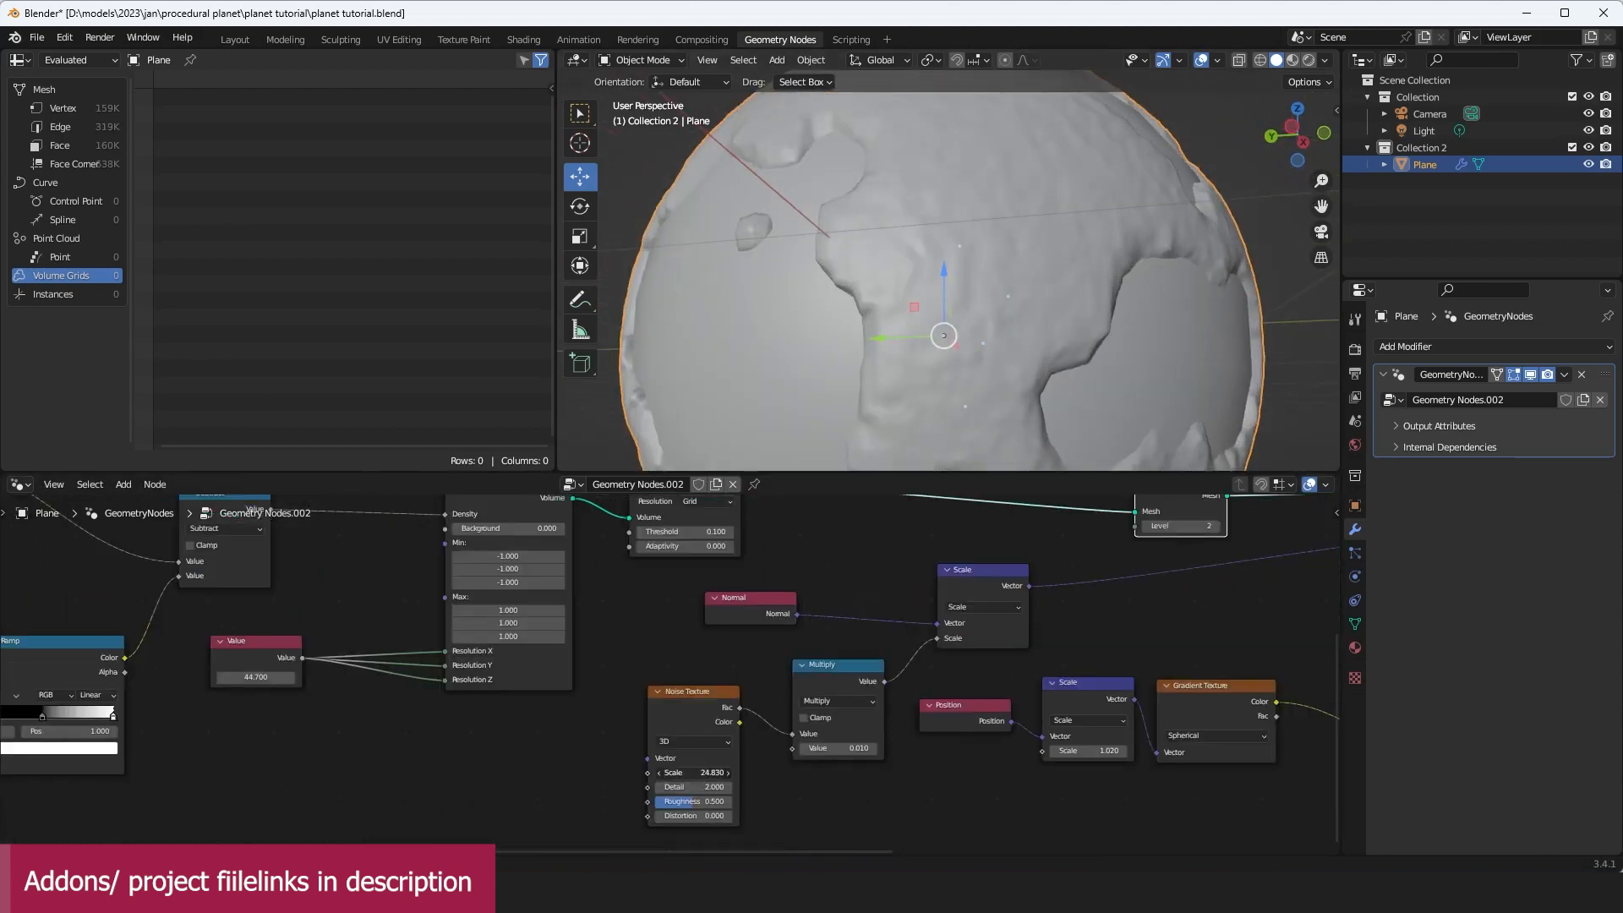
drag(695, 773, 719, 773)
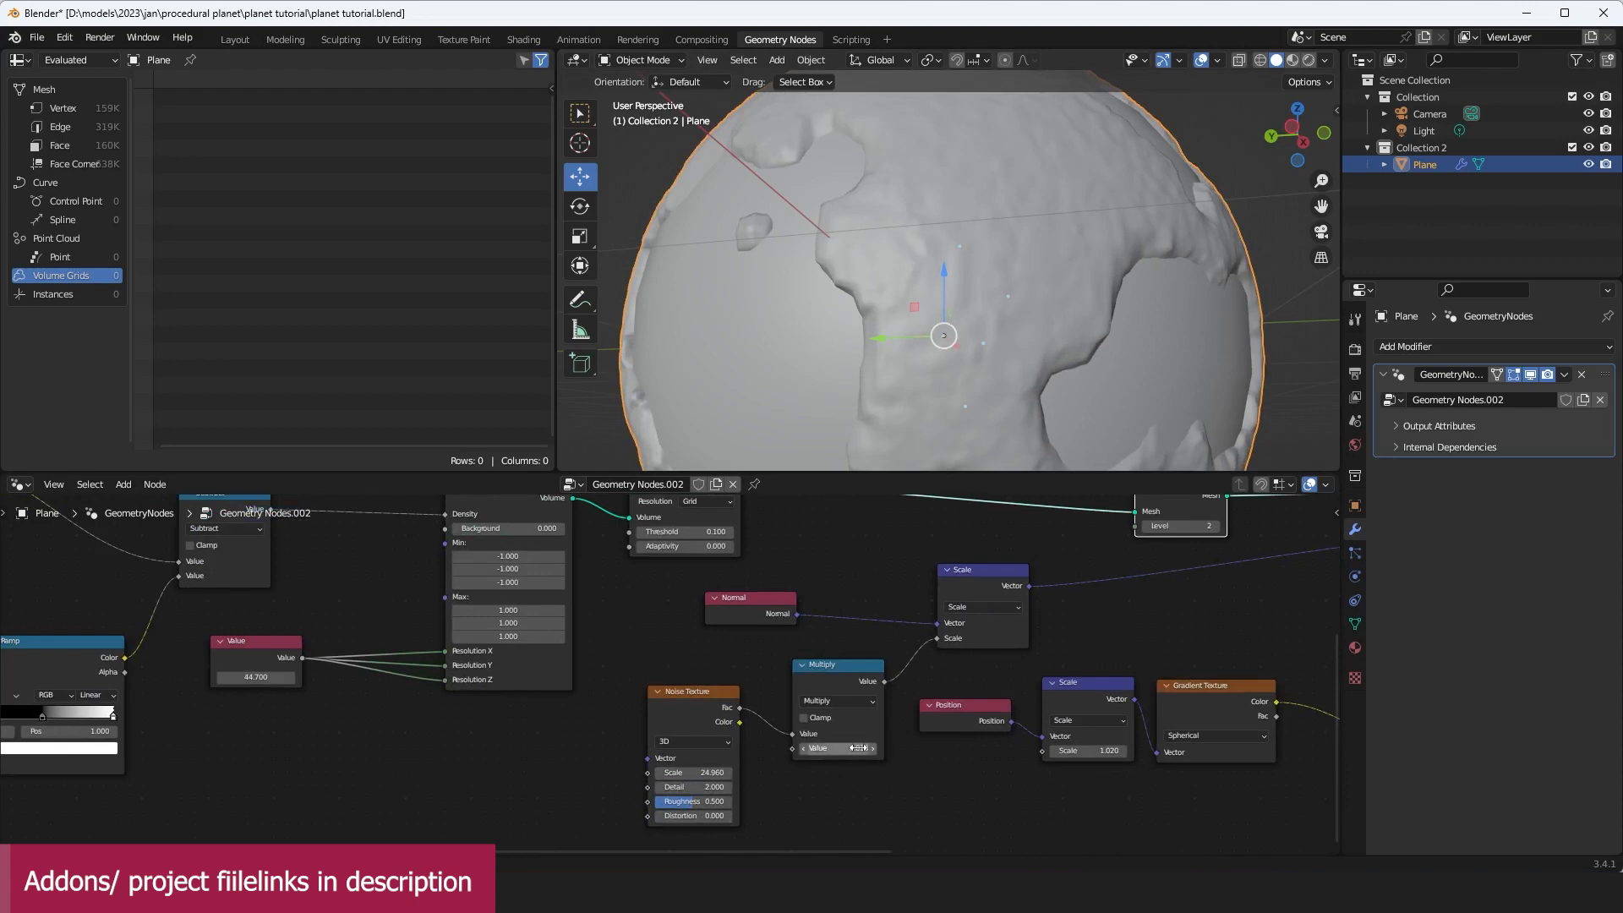
drag(858, 748, 841, 748)
scroll(947, 410, down, 1)
middle_drag(955, 410, 837, 353)
scroll(920, 377, down, 3)
scroll(981, 672, down, 2)
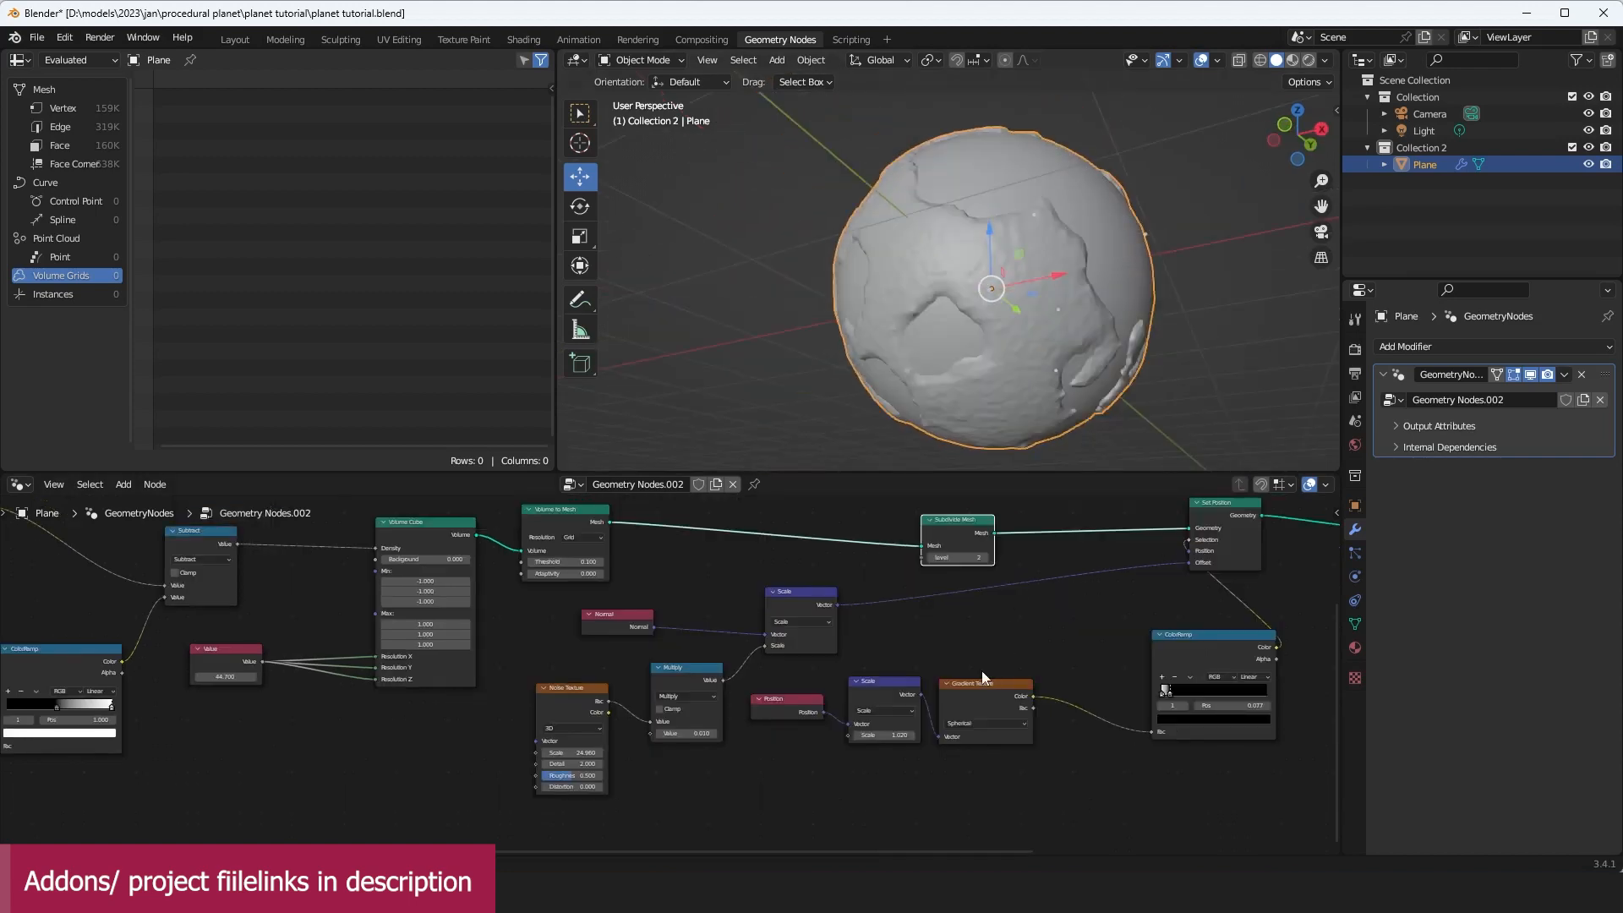
middle_drag(708, 763, 719, 757)
scroll(1107, 279, up, 1)
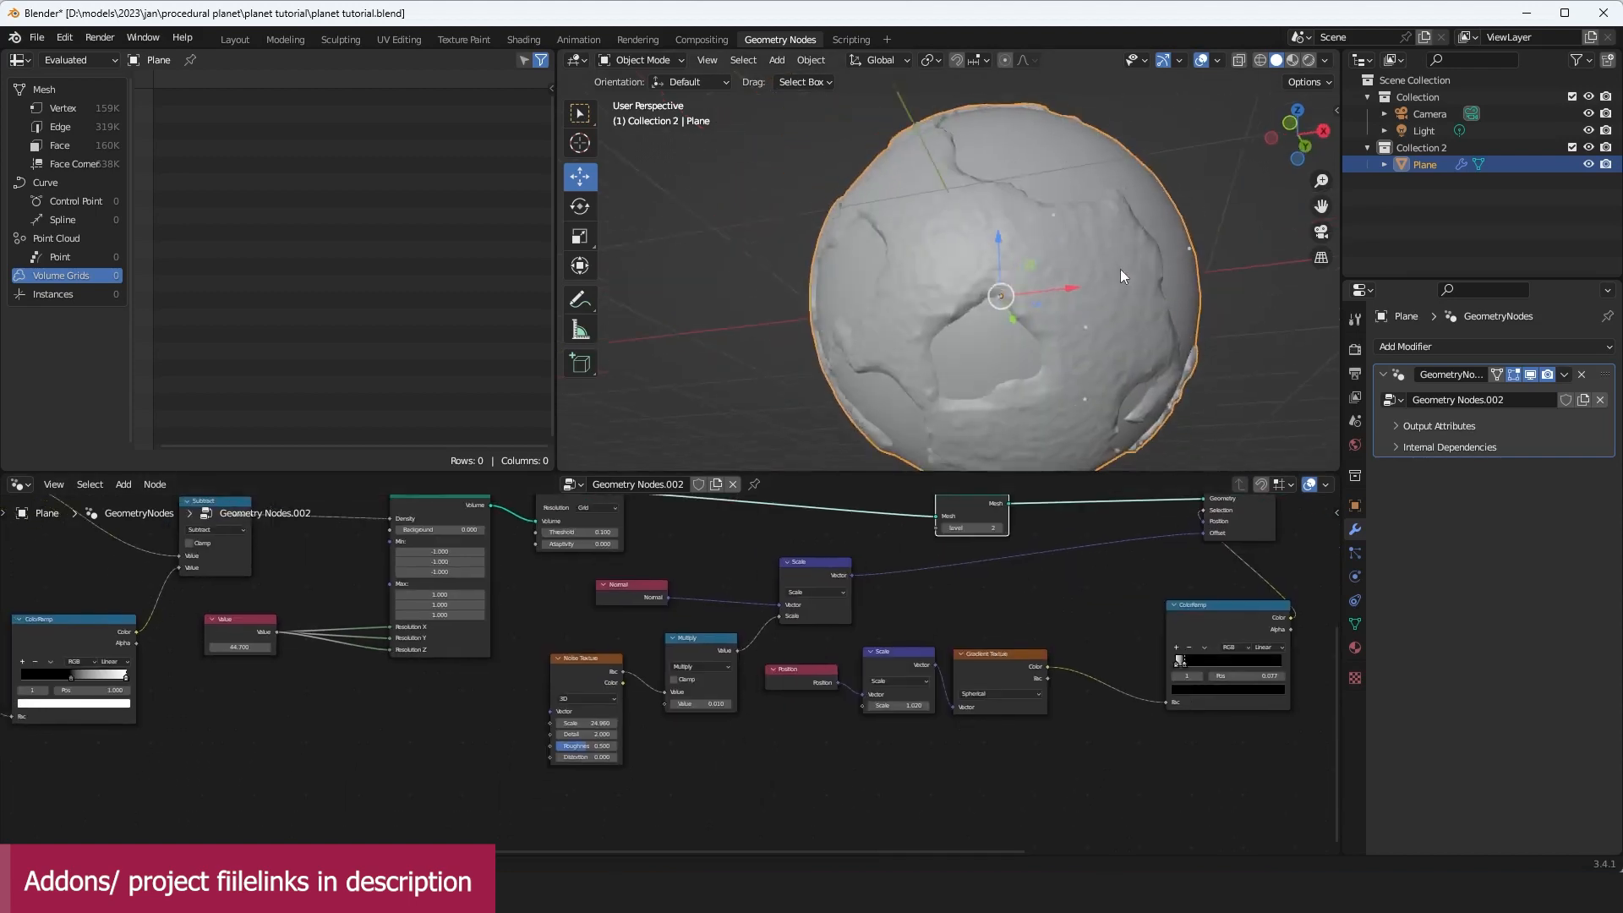
middle_drag(1120, 269, 1156, 270)
Step: Move the Set Shade Smooth node farther from Set Position to make room for another node
click(595, 695)
scroll(794, 692, down, 4)
middle_drag(1031, 647, 822, 683)
scroll(1028, 606, up, 1)
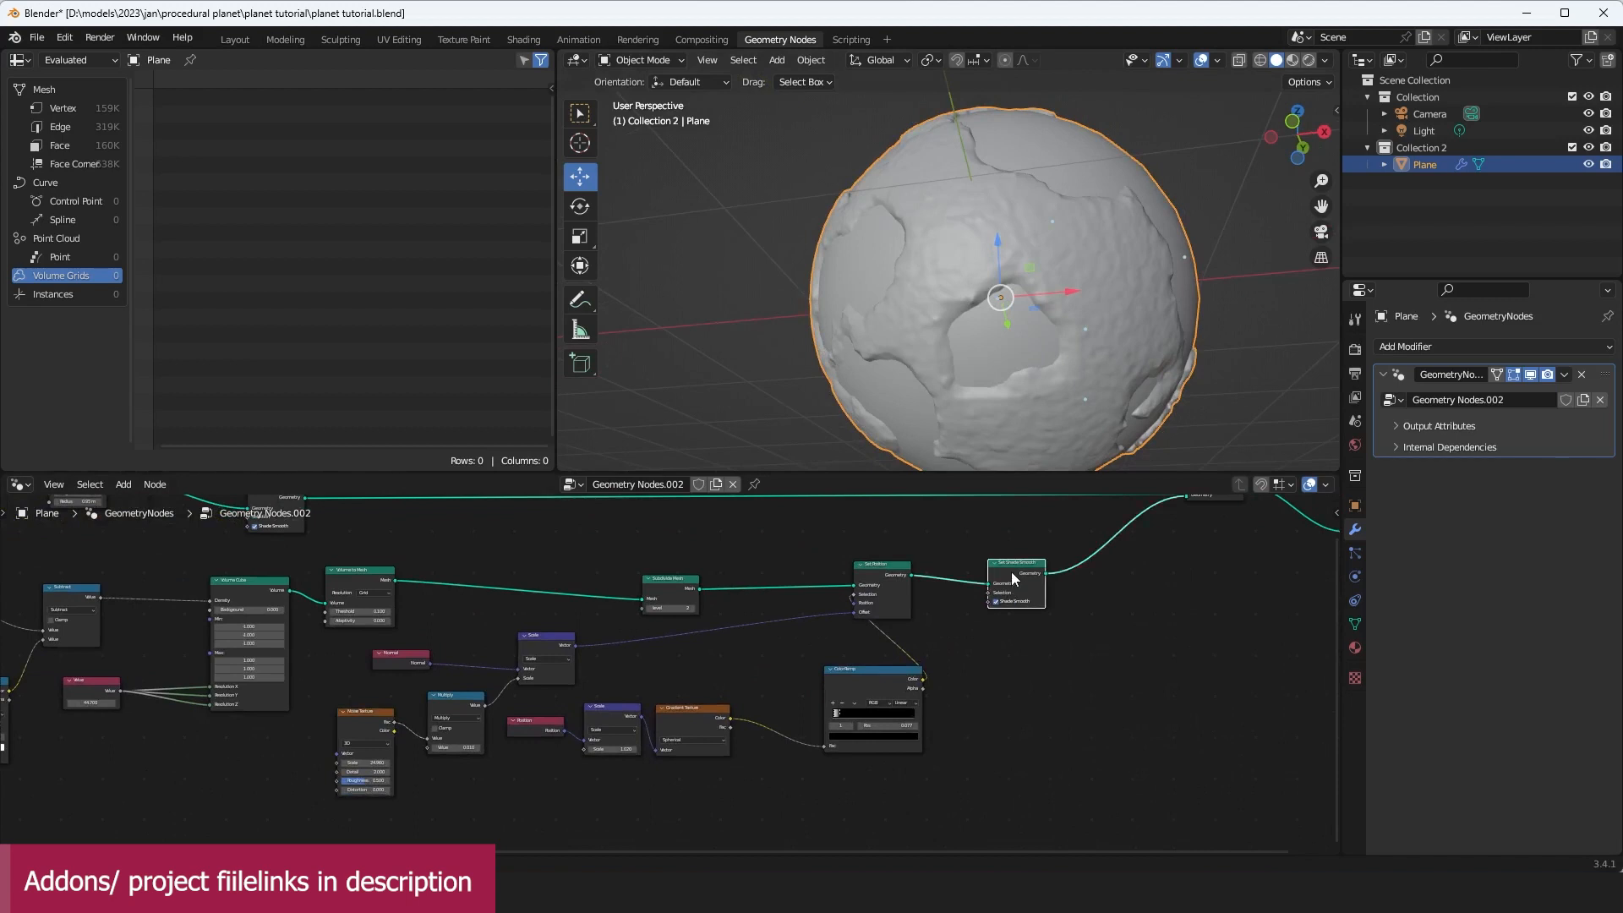
drag(1011, 572, 966, 577)
middle_drag(972, 453, 1079, 389)
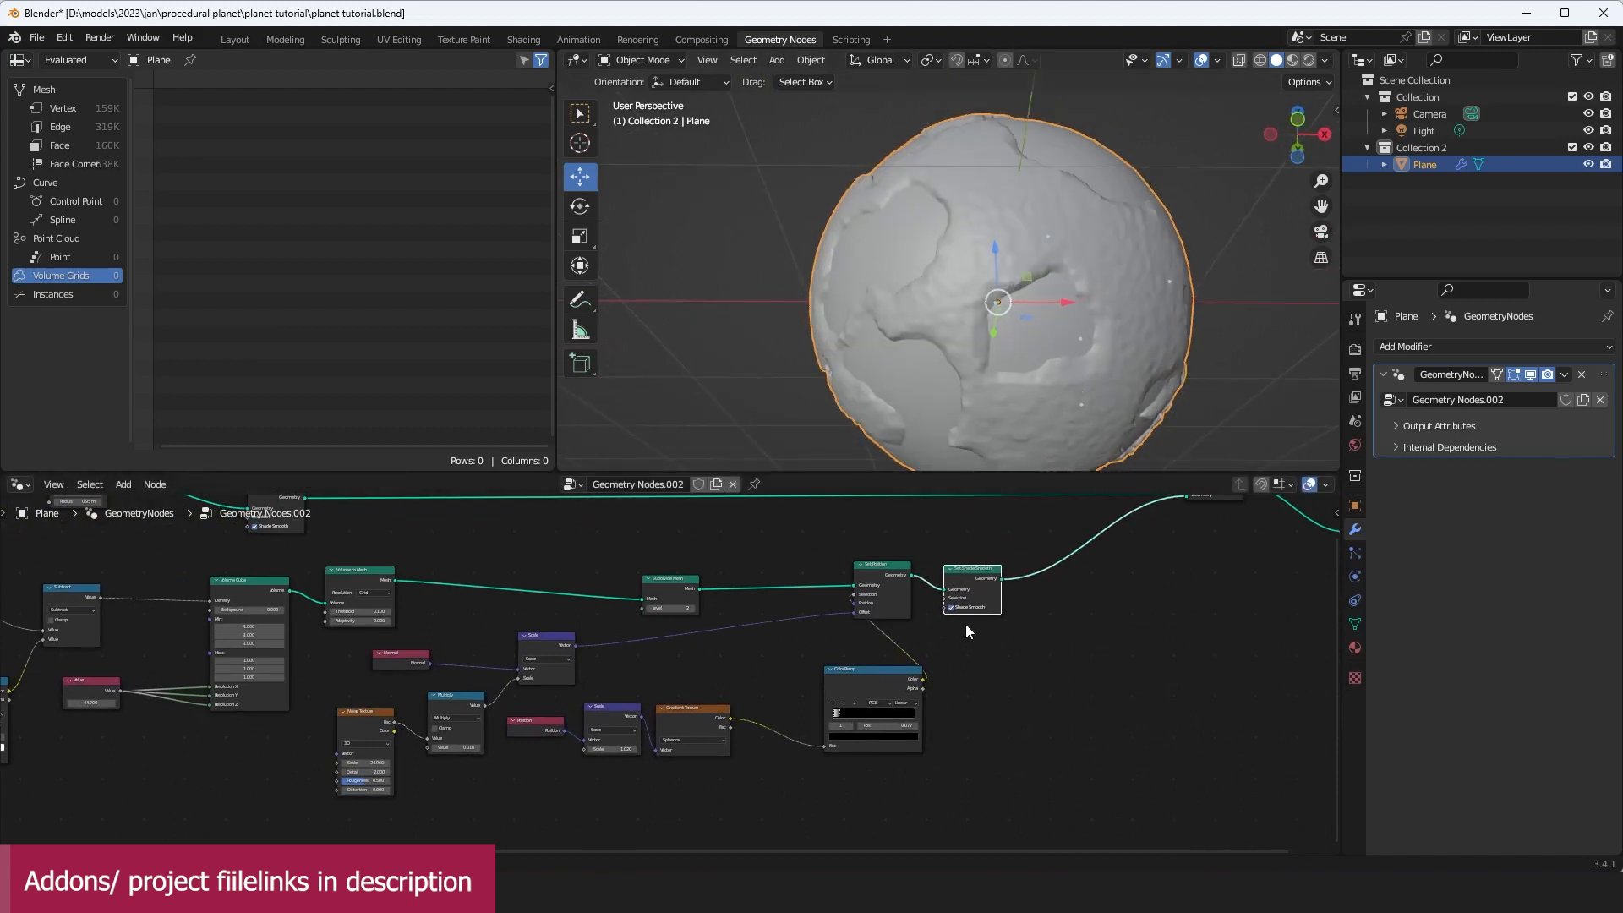
scroll(966, 624, up, 1)
scroll(962, 626, up, 1)
middle_drag(1106, 615, 868, 680)
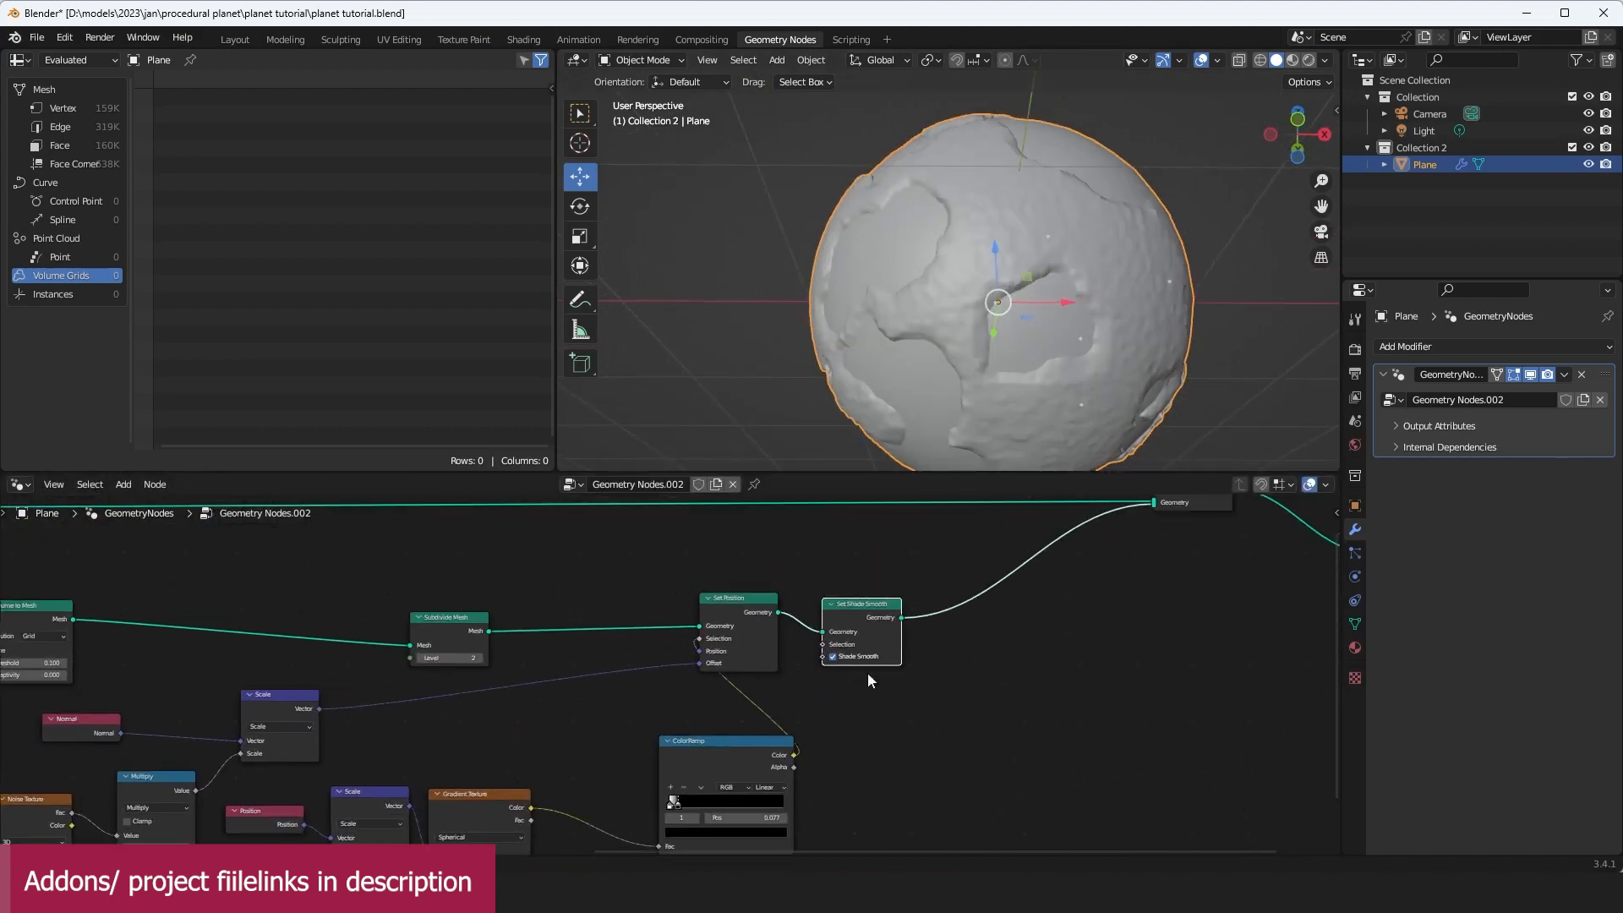
drag(869, 620, 1220, 594)
middle_drag(923, 633, 1133, 574)
Step: Duplicate the Set Position node and insert the copy before Set Shade Smooth
click(970, 567)
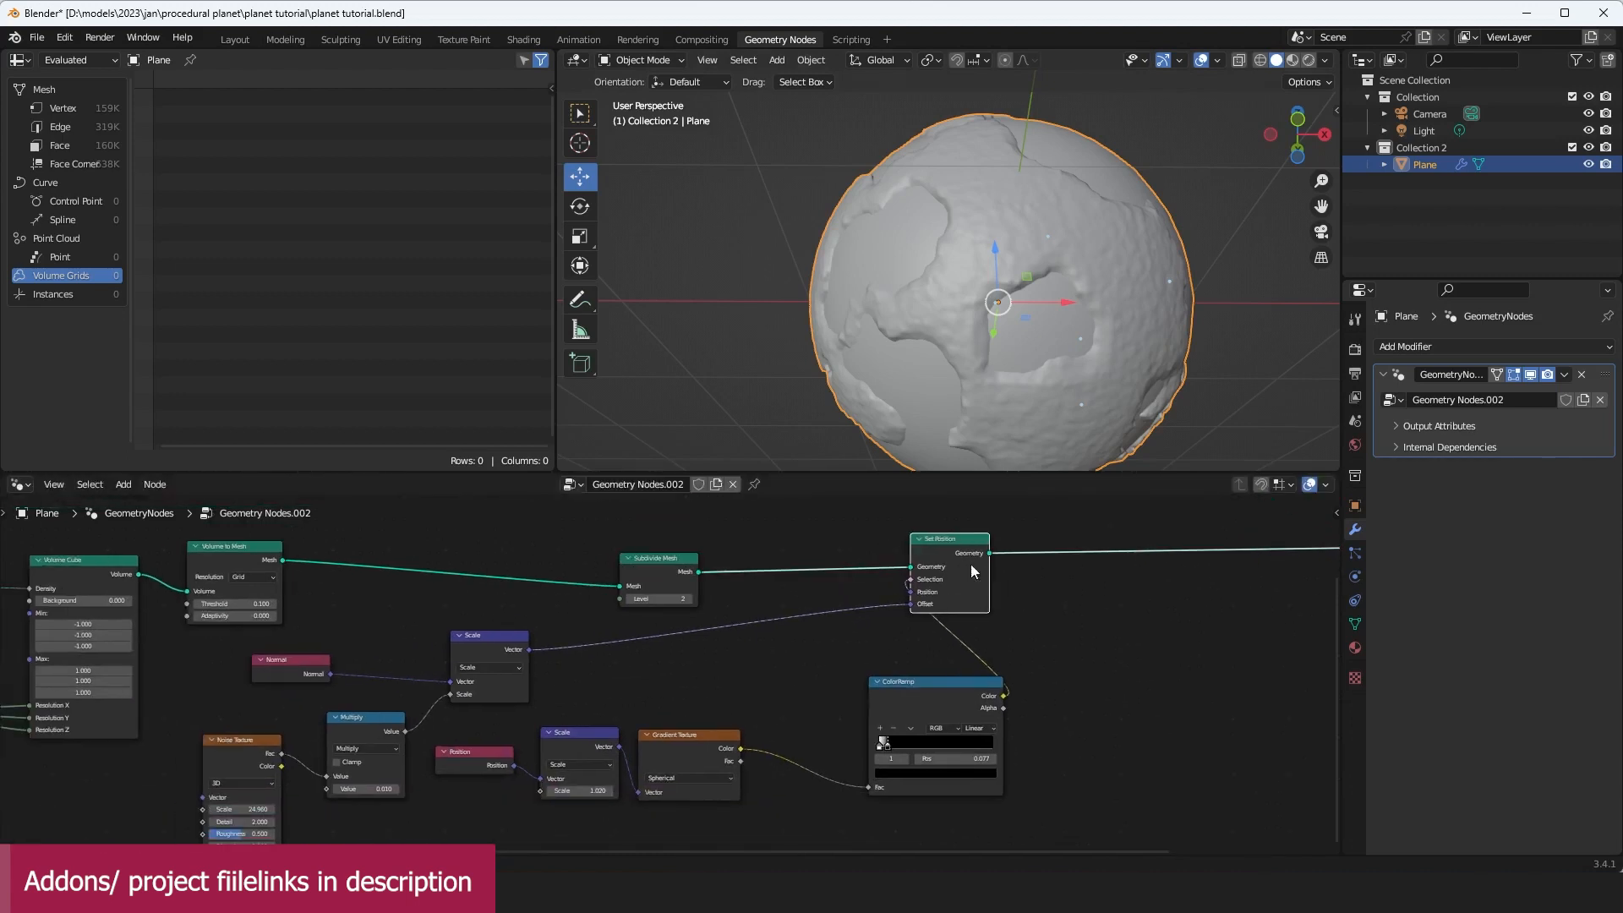
middle_drag(925, 640, 804, 640)
key(shift+d)
click(1141, 640)
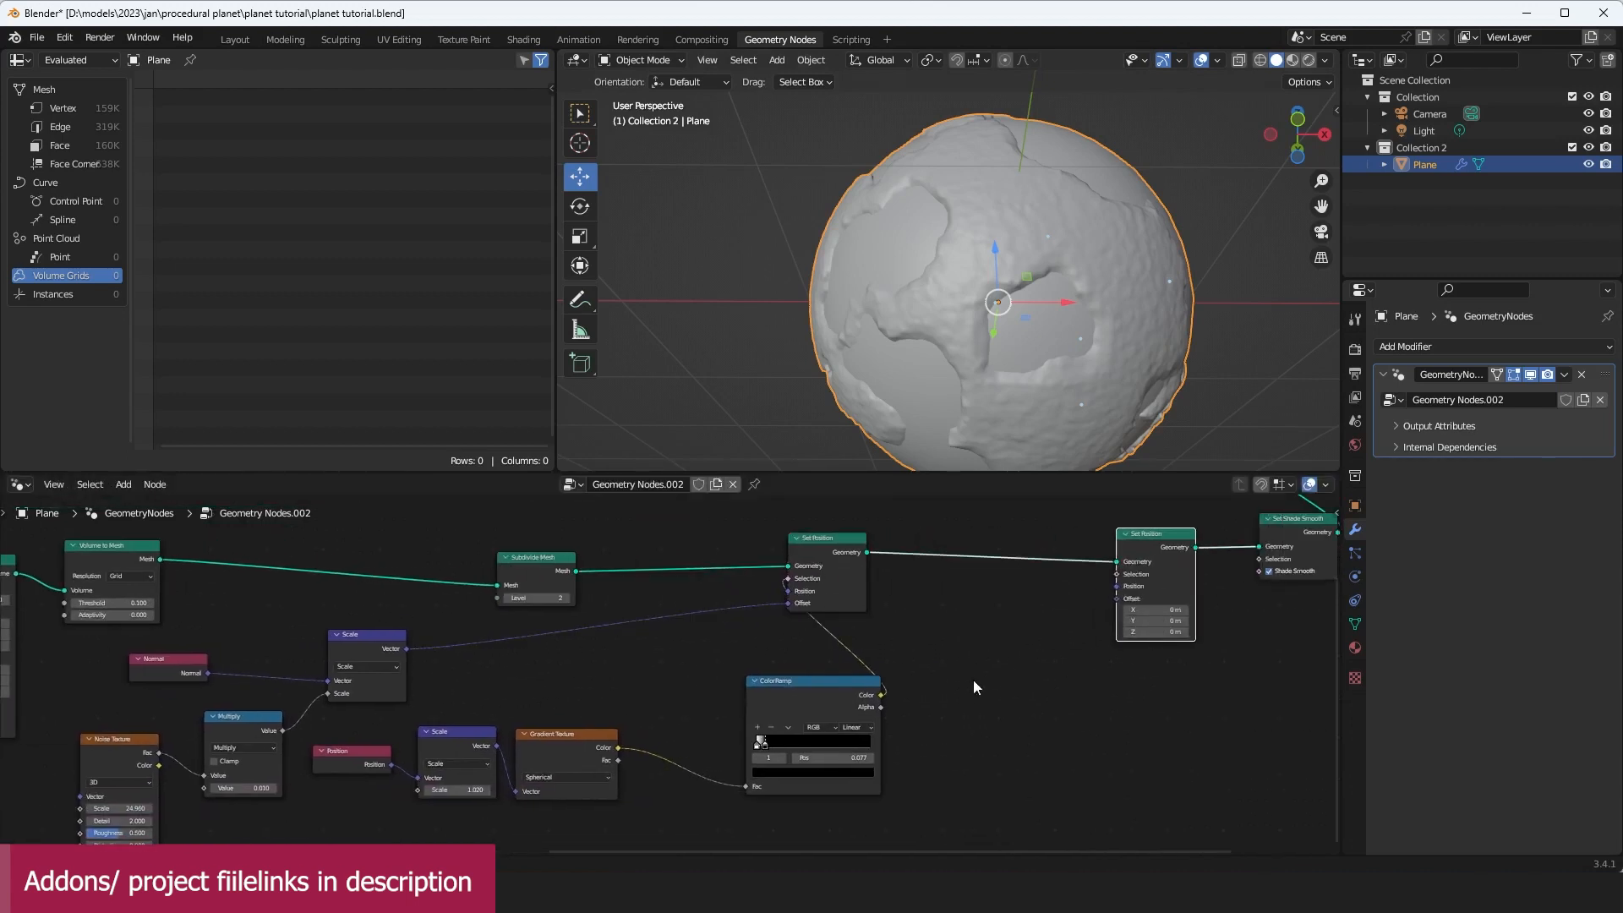
Step: Duplicate the Normal, Scale, Multiply and Noise Texture nodes and place the copies beside the ColorRamp
middle_drag(974, 679, 989, 658)
middle_drag(578, 703, 622, 674)
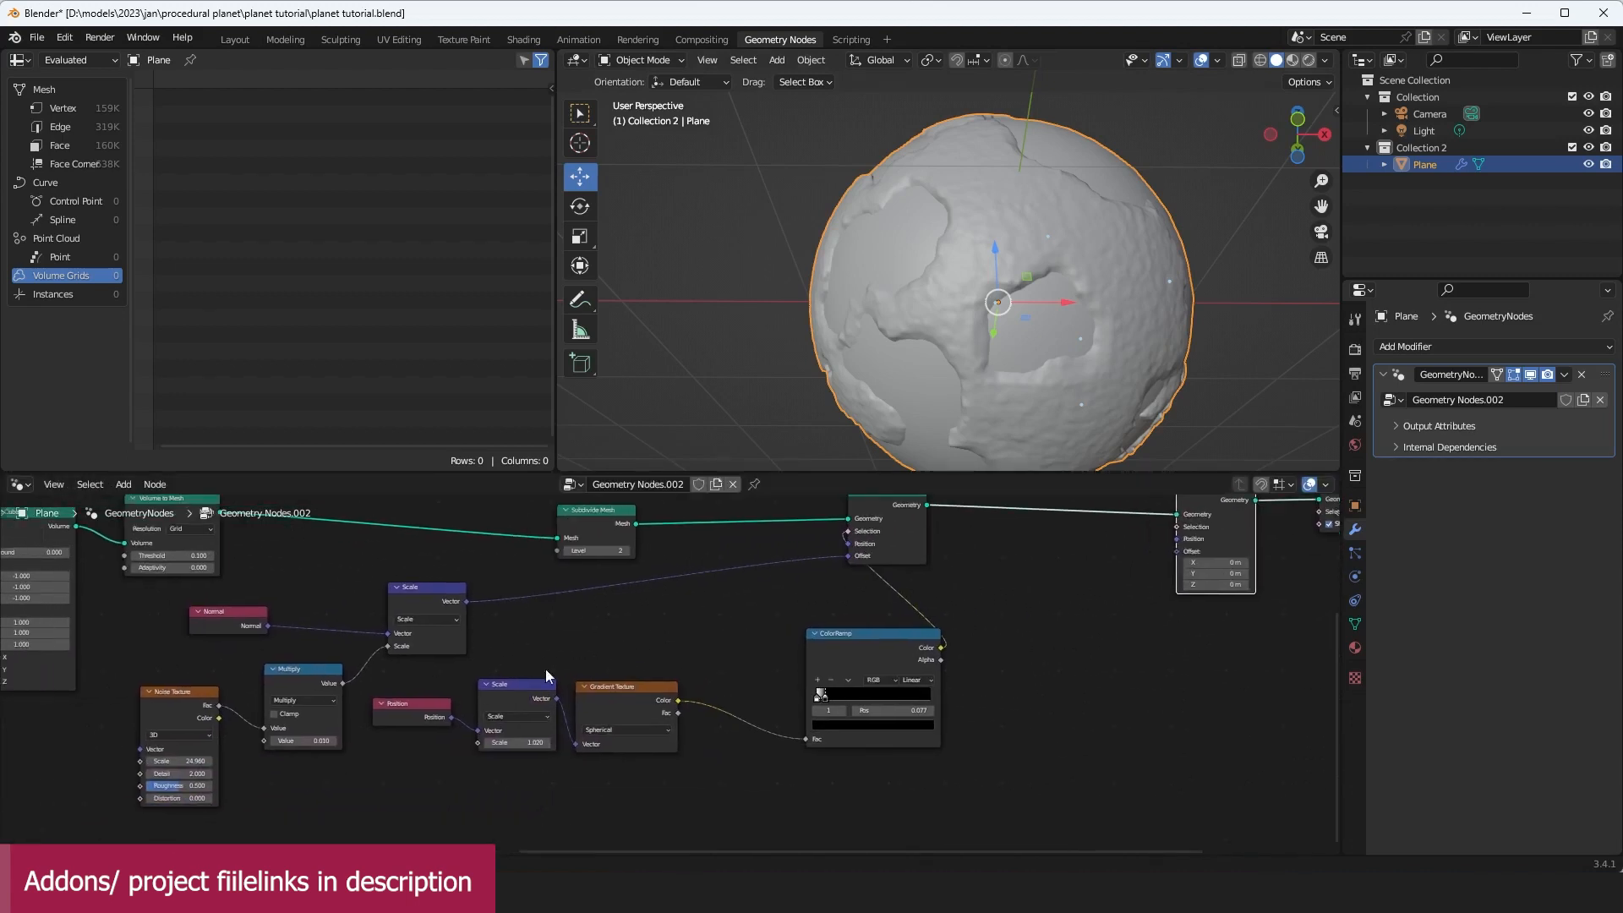
drag(446, 560, 247, 666)
shift+click(186, 702)
key(shift+d)
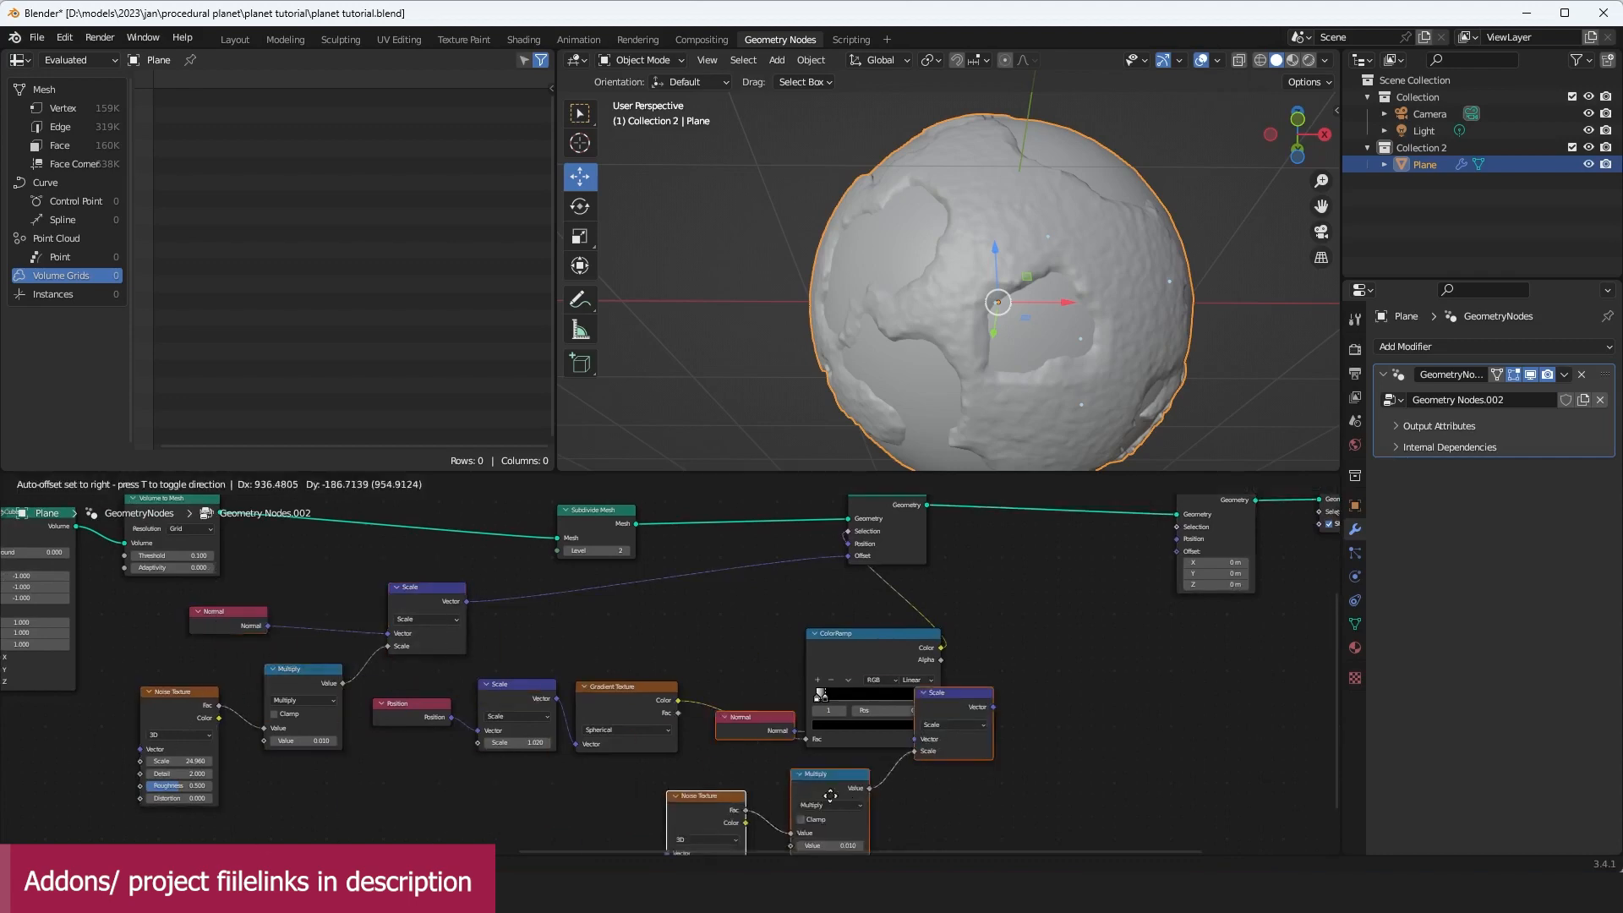
click(1000, 789)
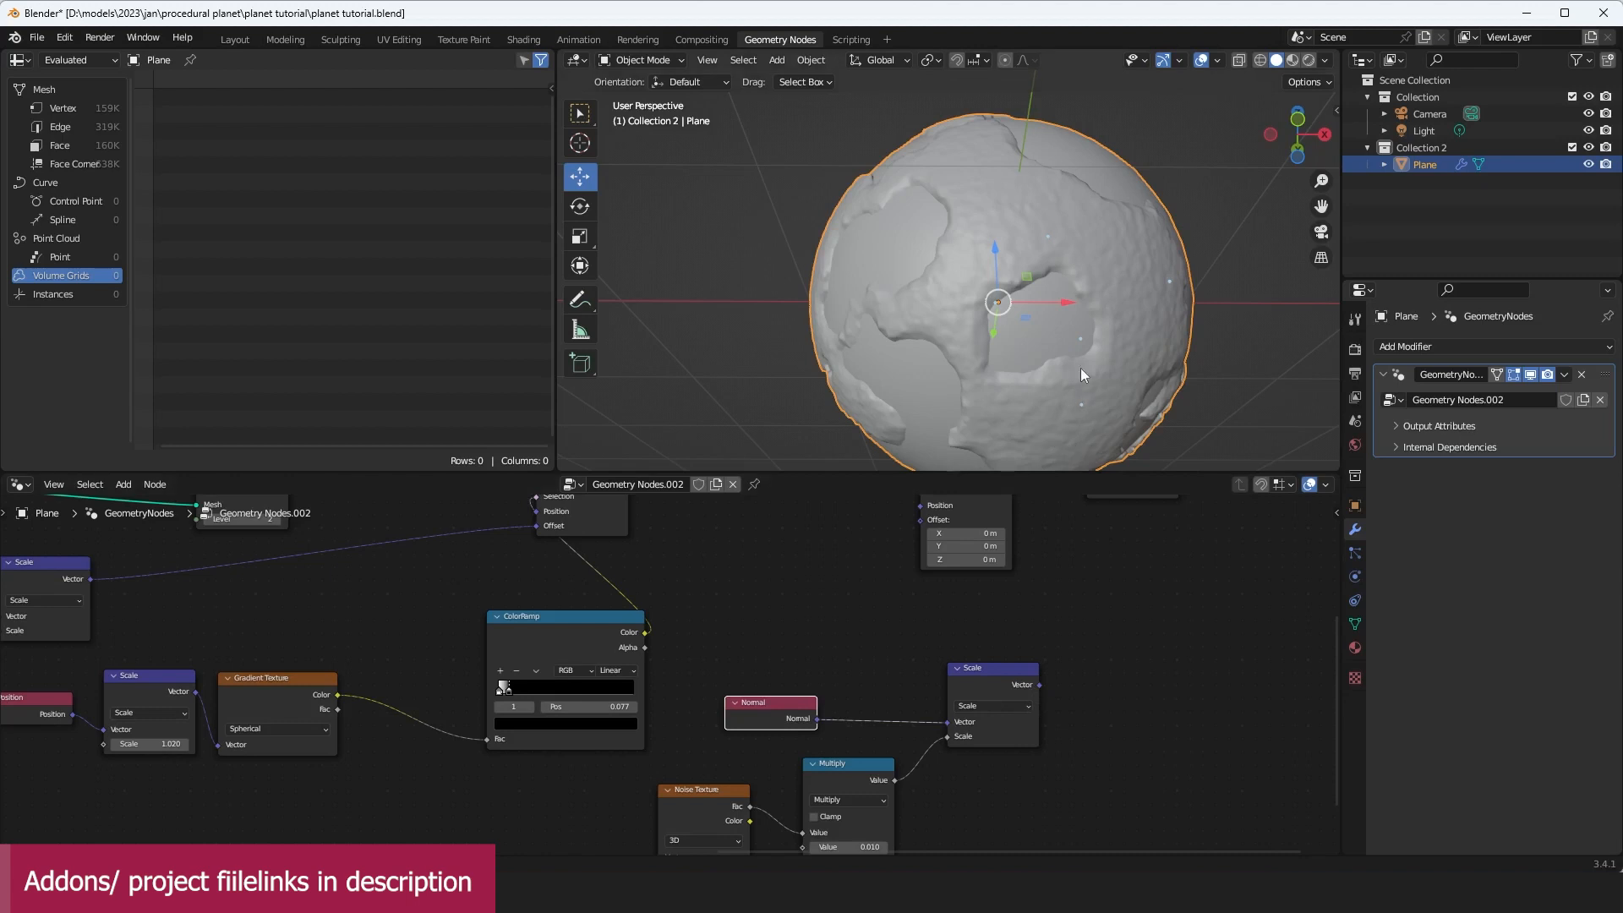
Step: Connect the duplicated Scale node to the second Set Position's Offset and set the duplicated Multiply value to 0.200
middle_drag(1084, 374, 1099, 292)
drag(1040, 684, 1009, 580)
mouse_move(1082, 641)
middle_down()
mouse_move(1107, 650)
mouse_move(1092, 636)
middle_up()
drag(1017, 758, 1033, 759)
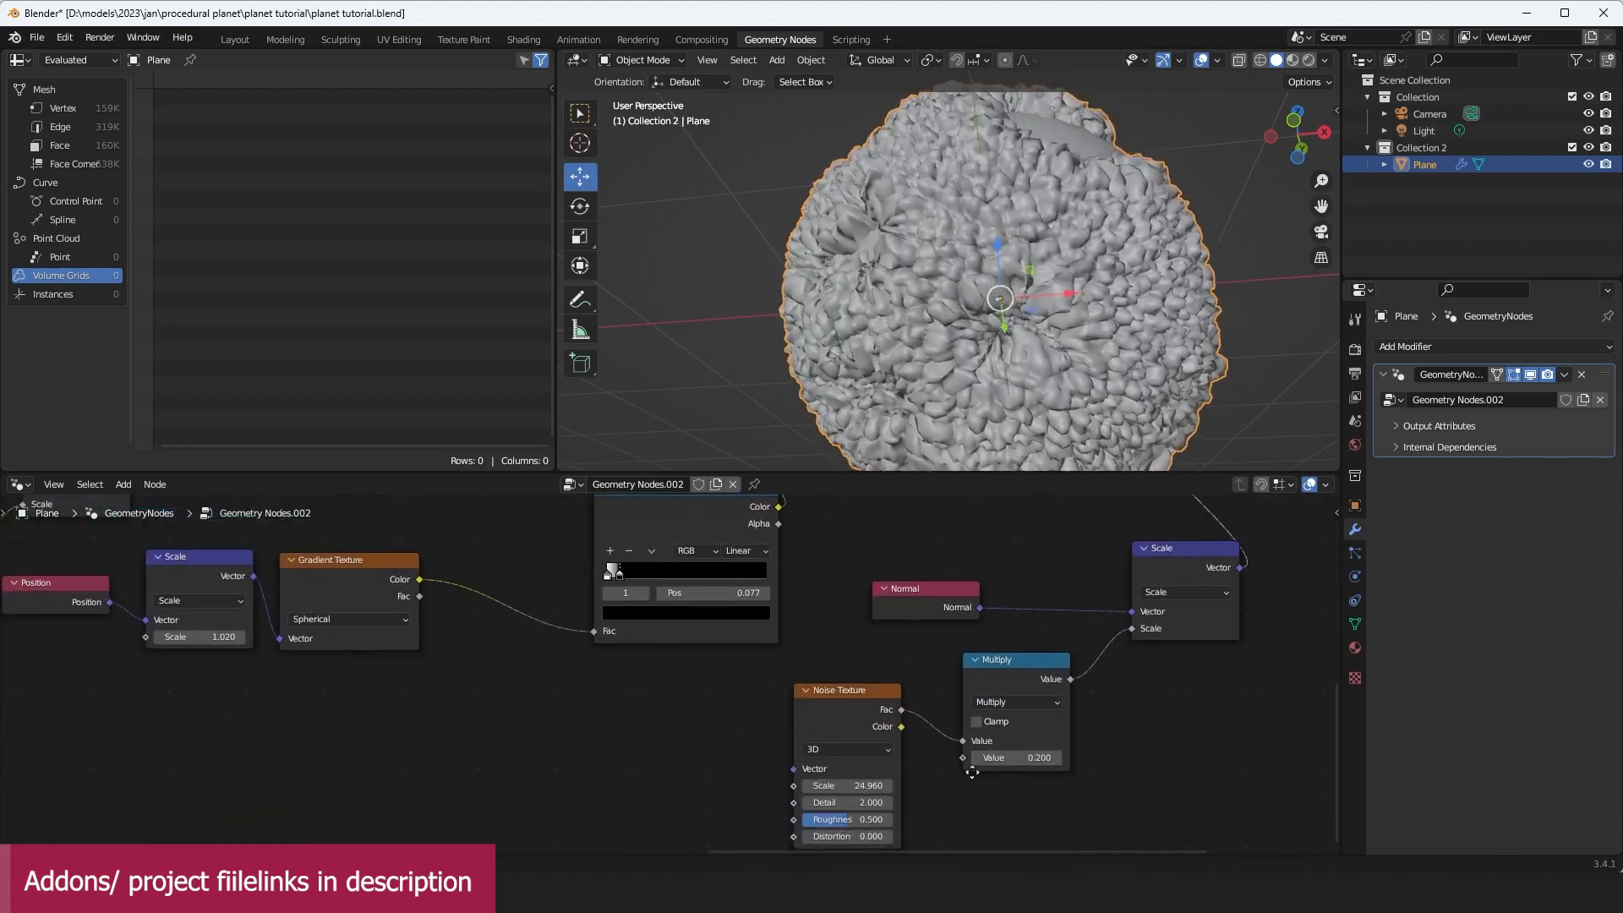
Step: Set the duplicated Noise Texture's scale to 2
middle_drag(940, 770, 1006, 755)
scroll(1006, 755, up, 1)
drag(903, 772, 891, 772)
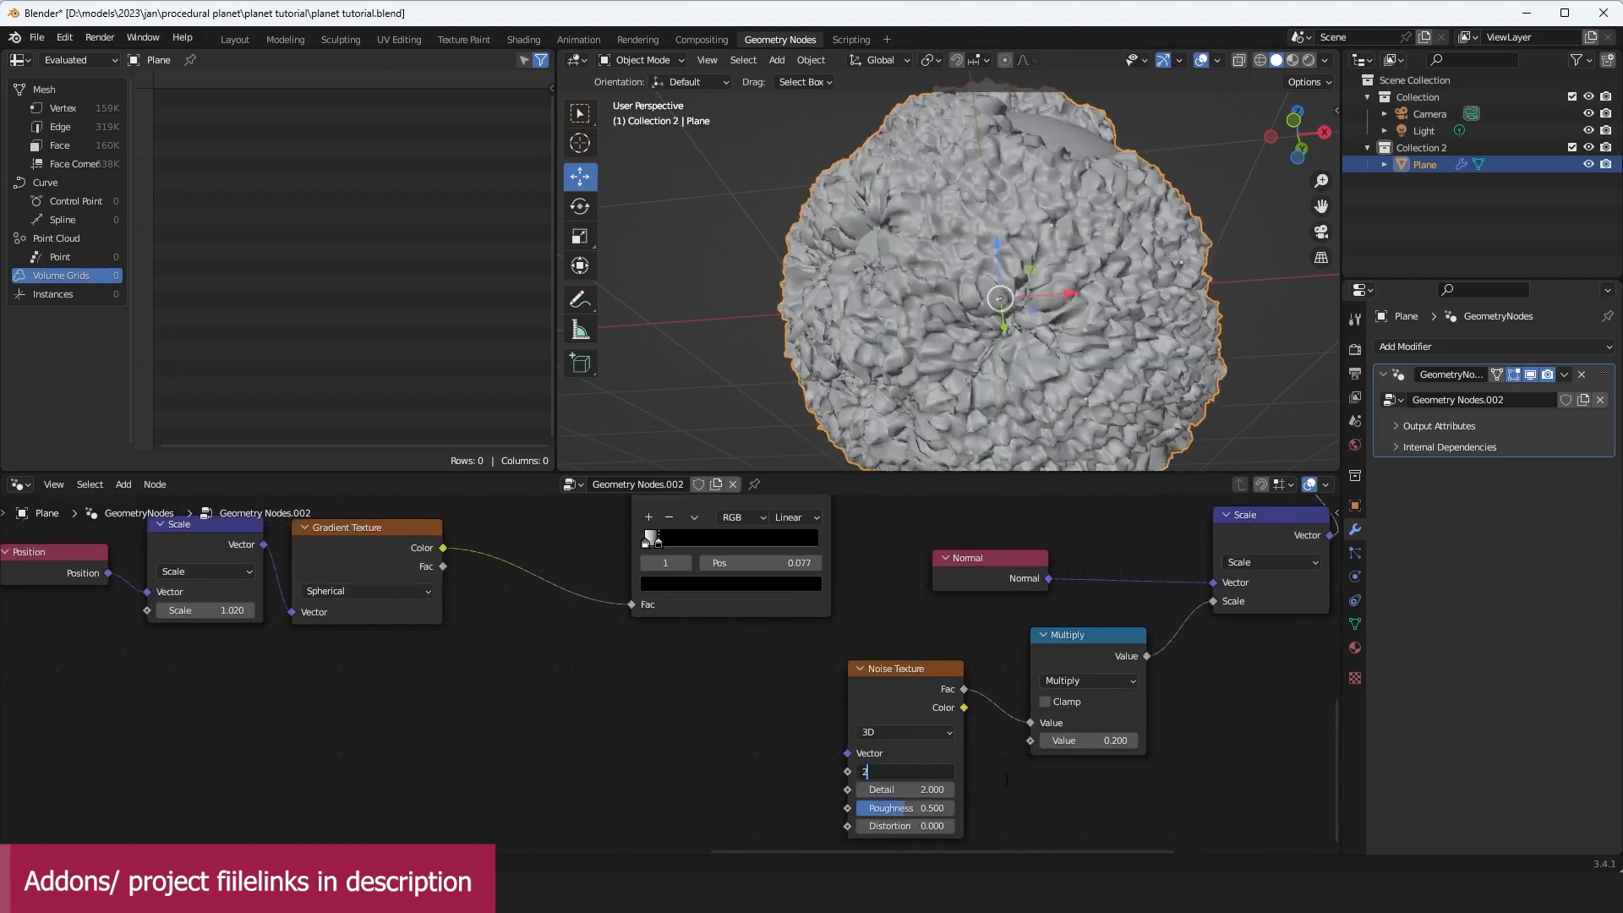
text(2)
key(Return)
Step: Move the duplicated Noise Texture and Multiply nodes away from the Scale node, and insert a ColorRamp between Multiply and Scale
drag(919, 699, 572, 738)
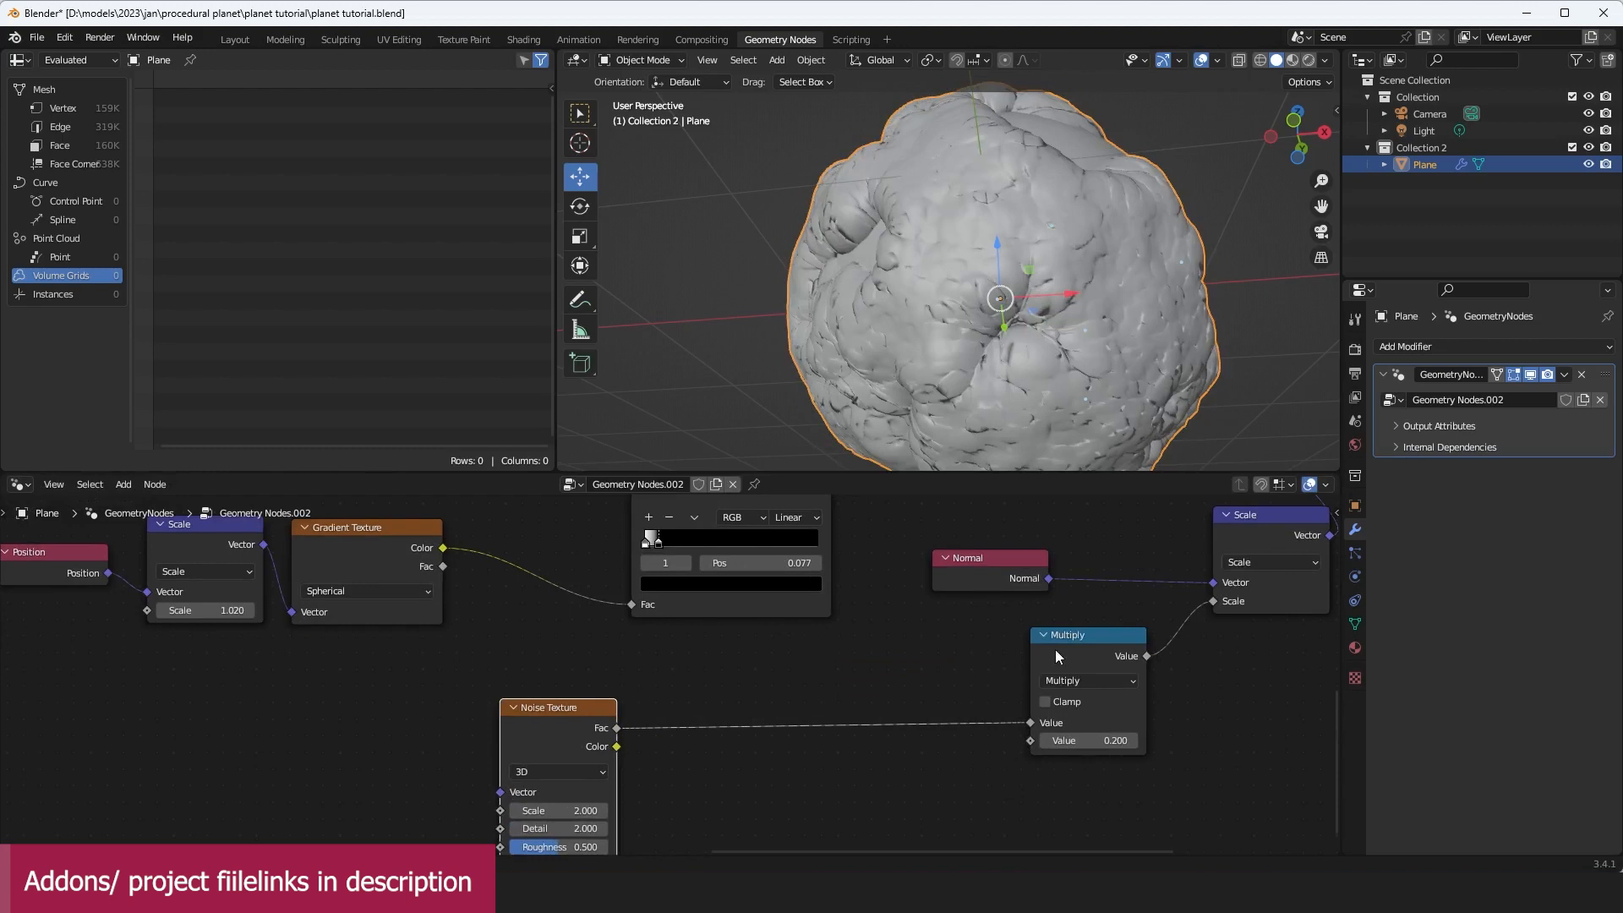
drag(1055, 656, 708, 697)
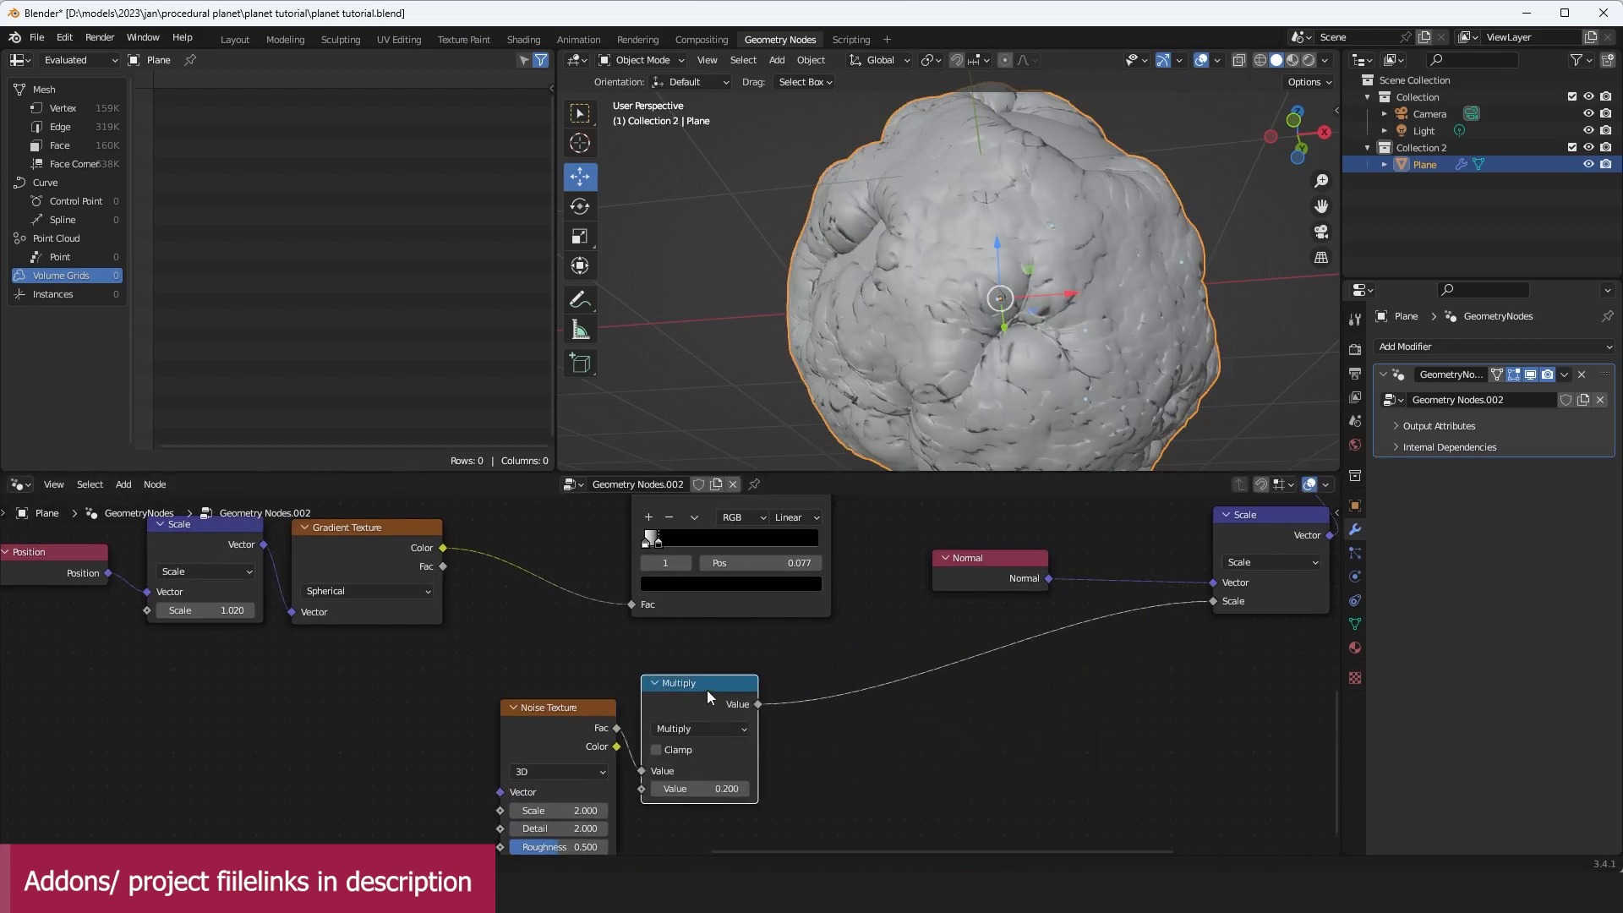
key(shift+a)
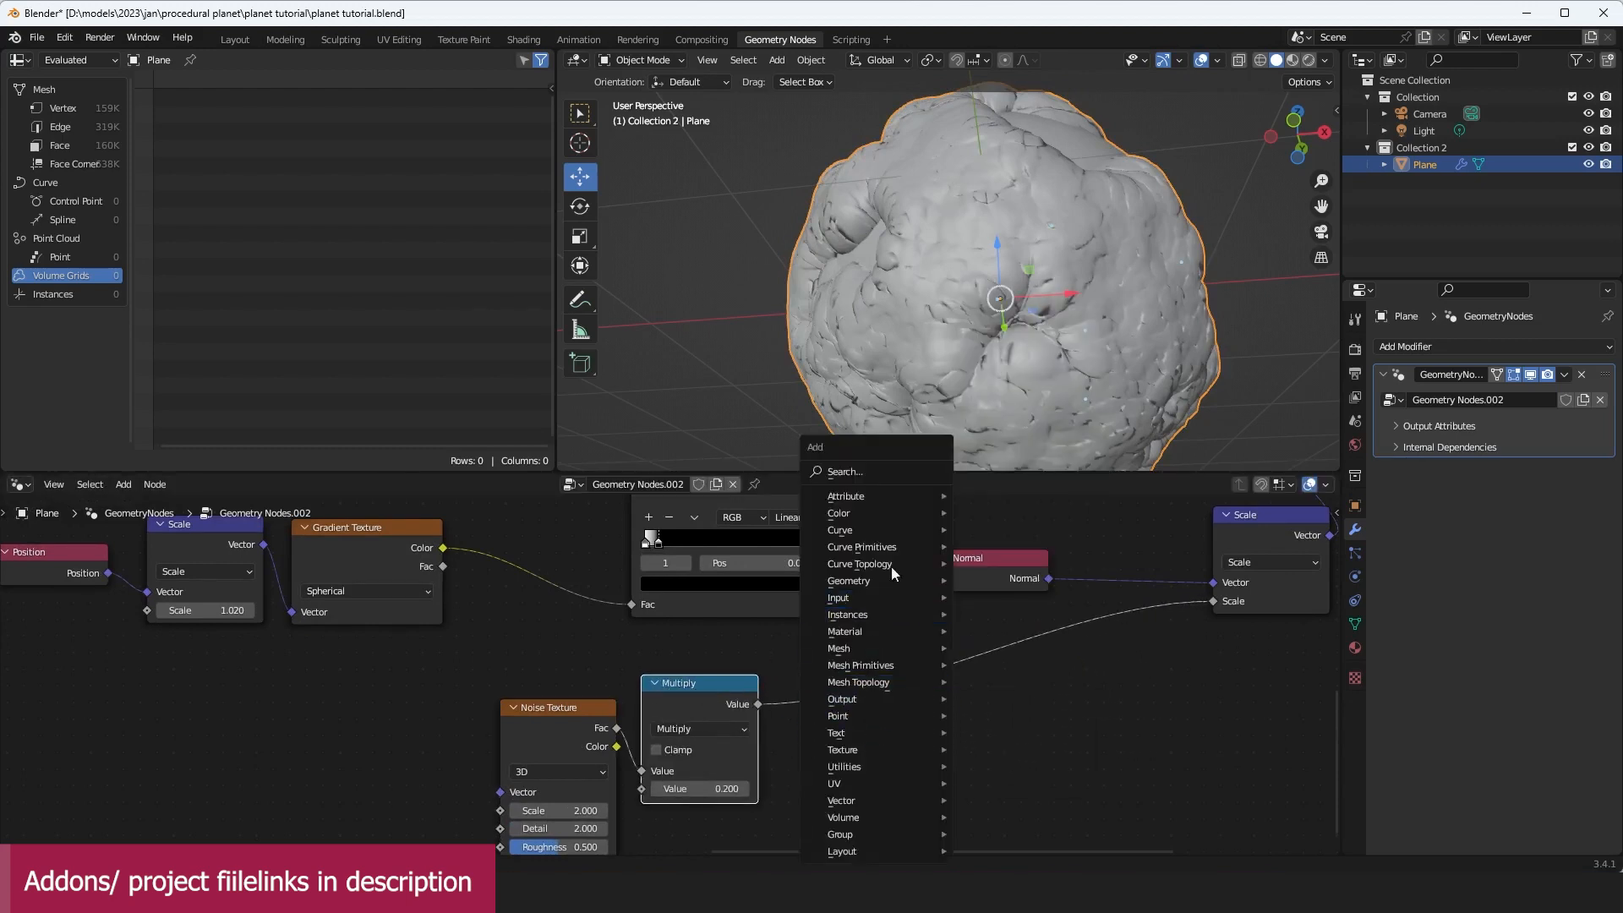
click(896, 470)
text(color)
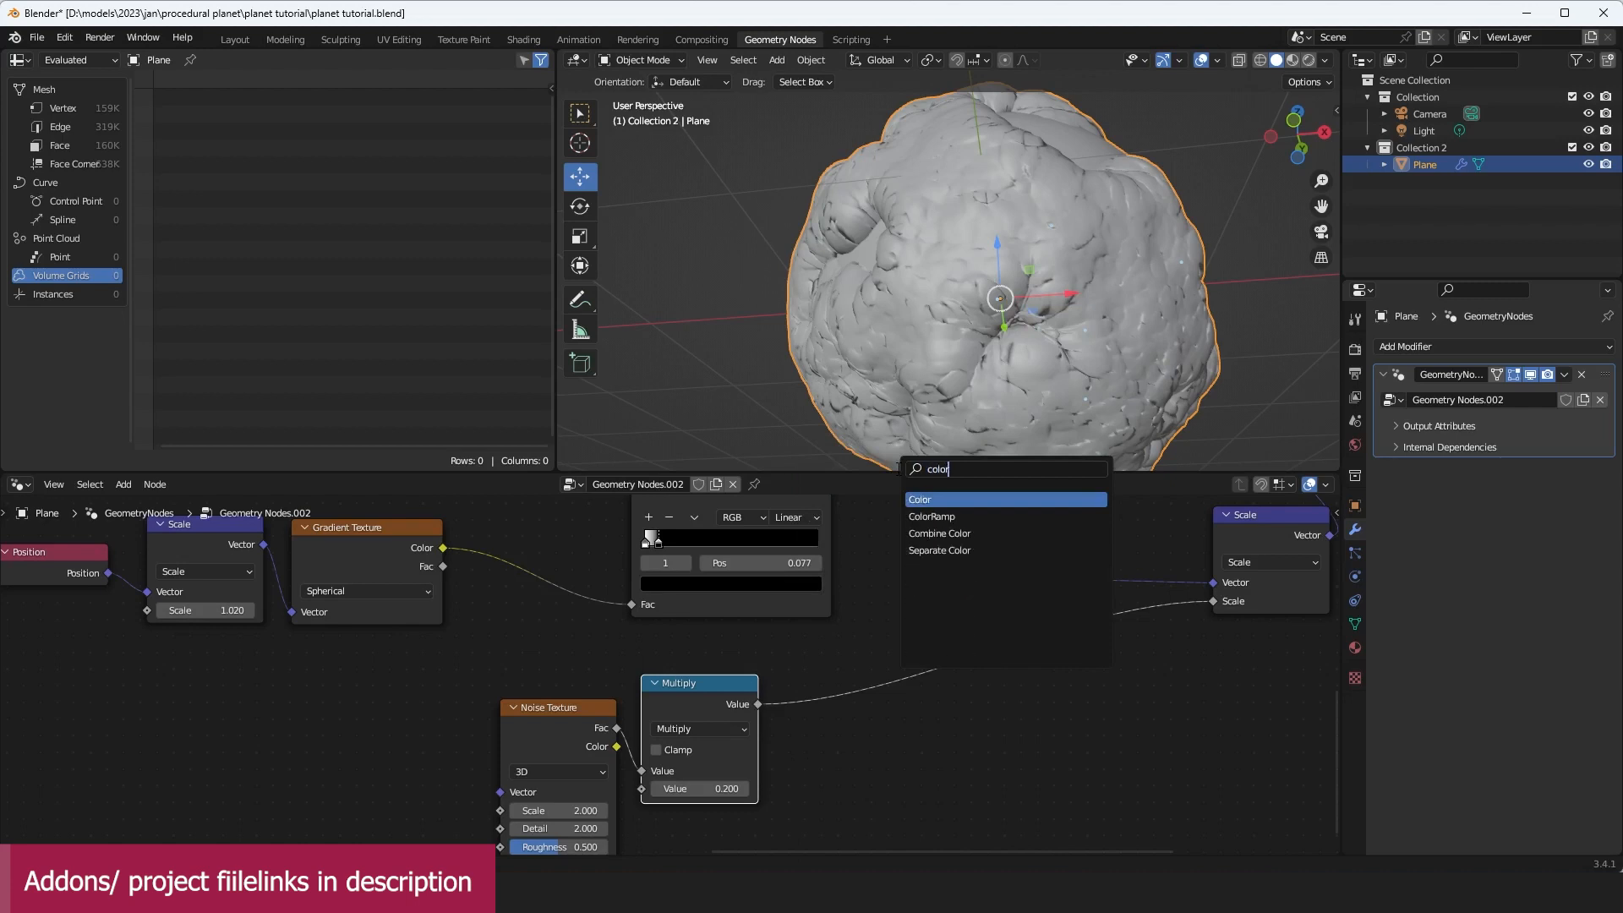
click(932, 517)
click(859, 722)
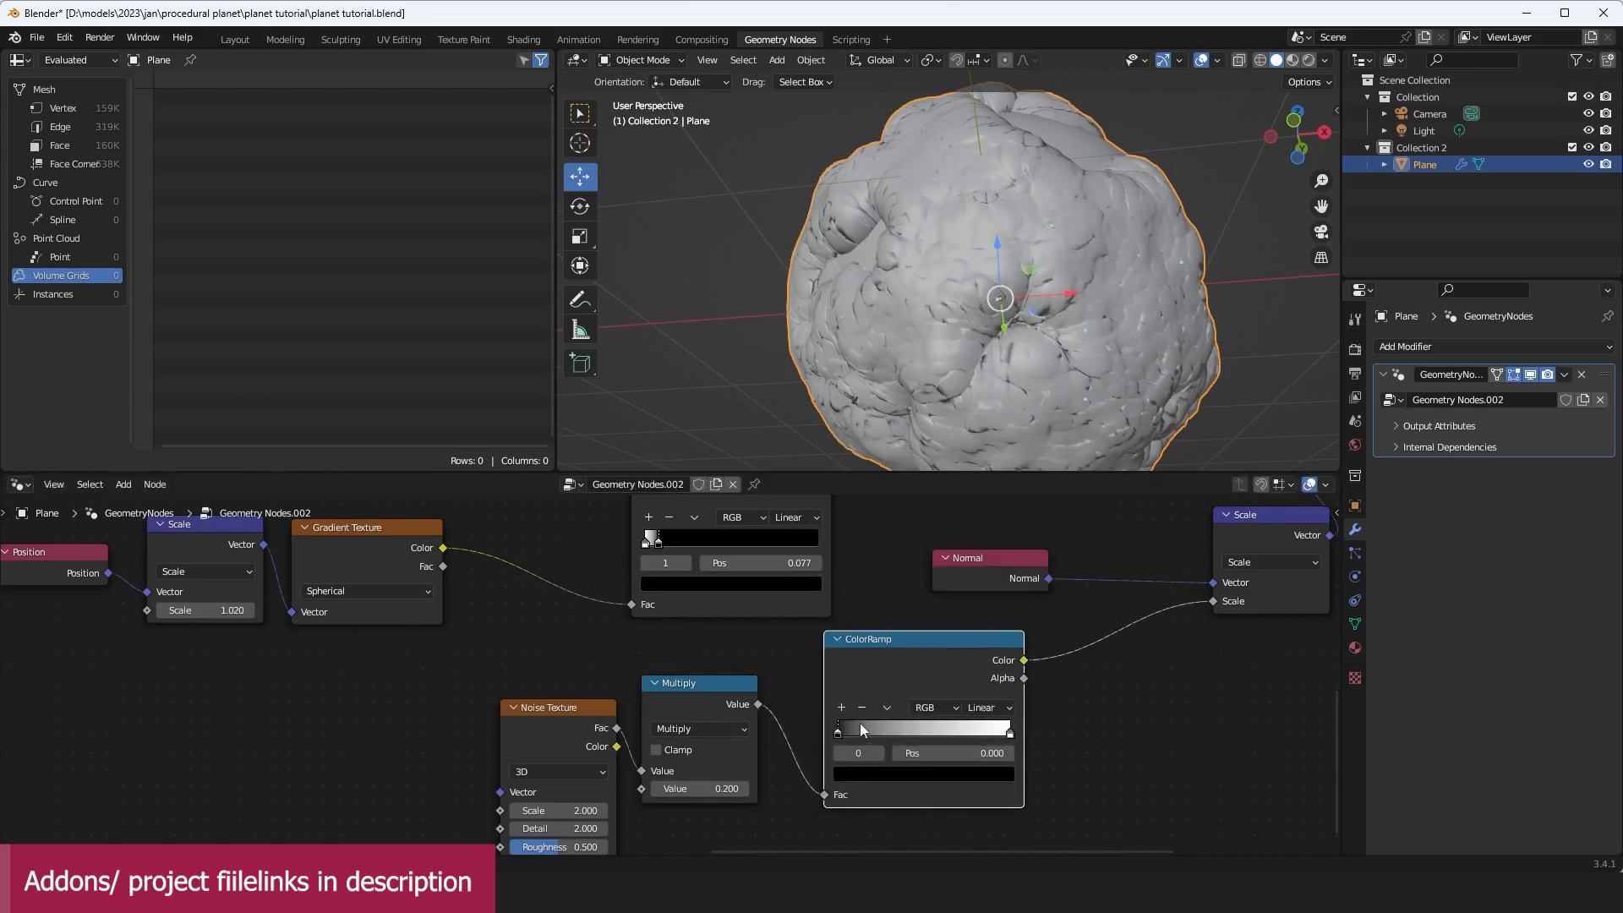
Step: Move the lower ColorRamp's black stop to about 0.105 and its white stop to about 0.464
drag(837, 729, 871, 734)
drag(1010, 730, 909, 734)
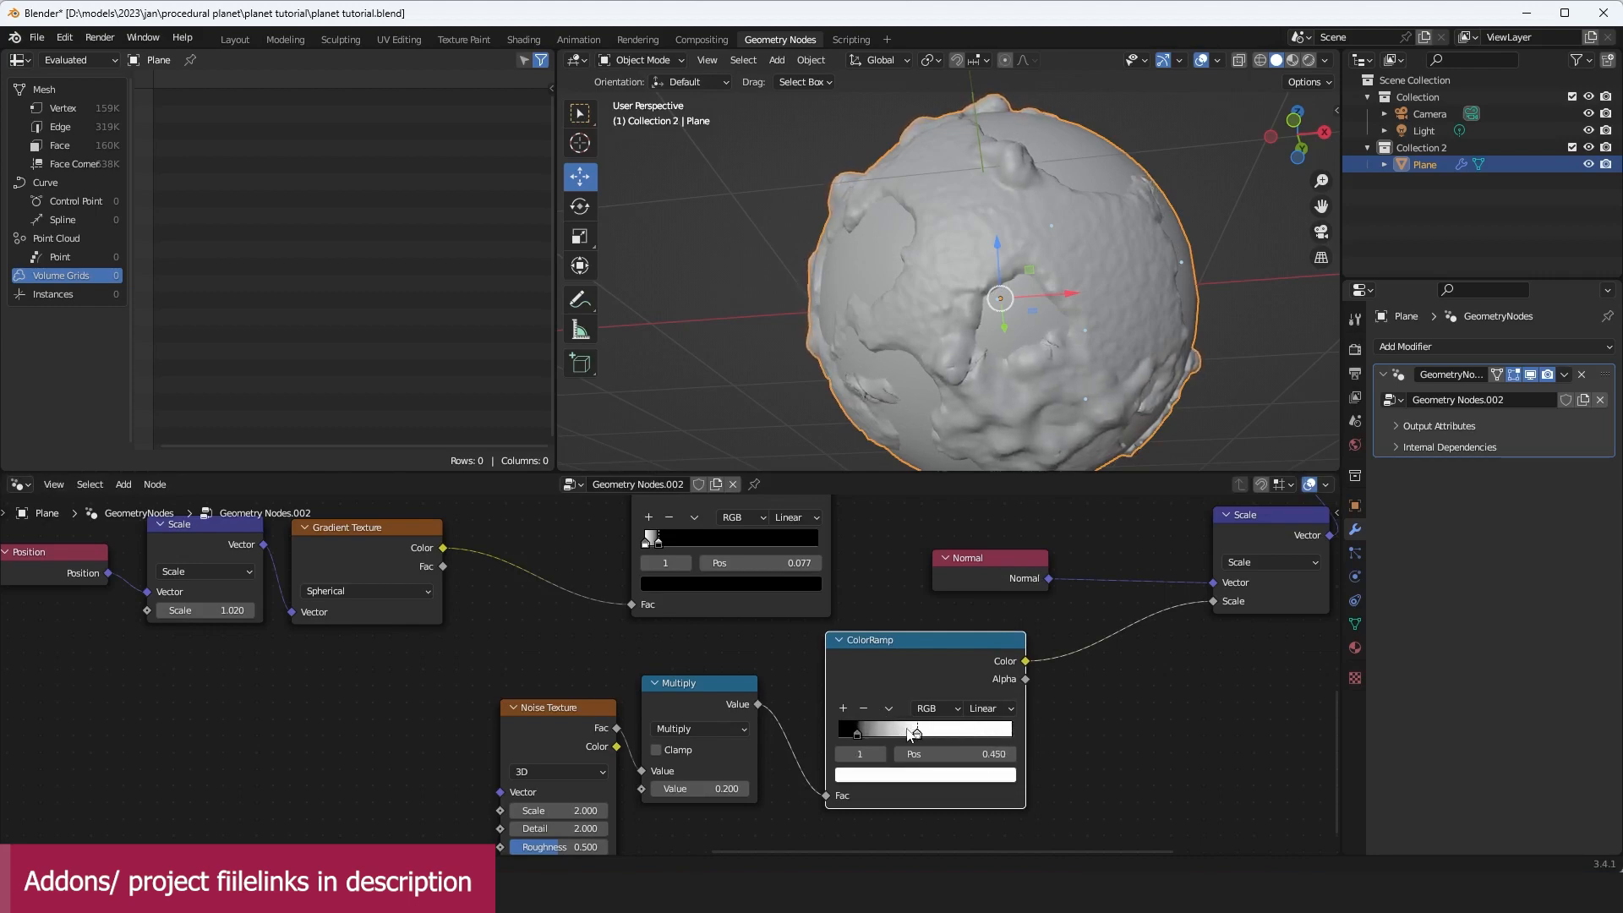
middle_drag(956, 355, 1086, 338)
Step: Switch to the finished procedural planet file, examine its continents up close, and return to the tutorial file
mouse_move(437, 912)
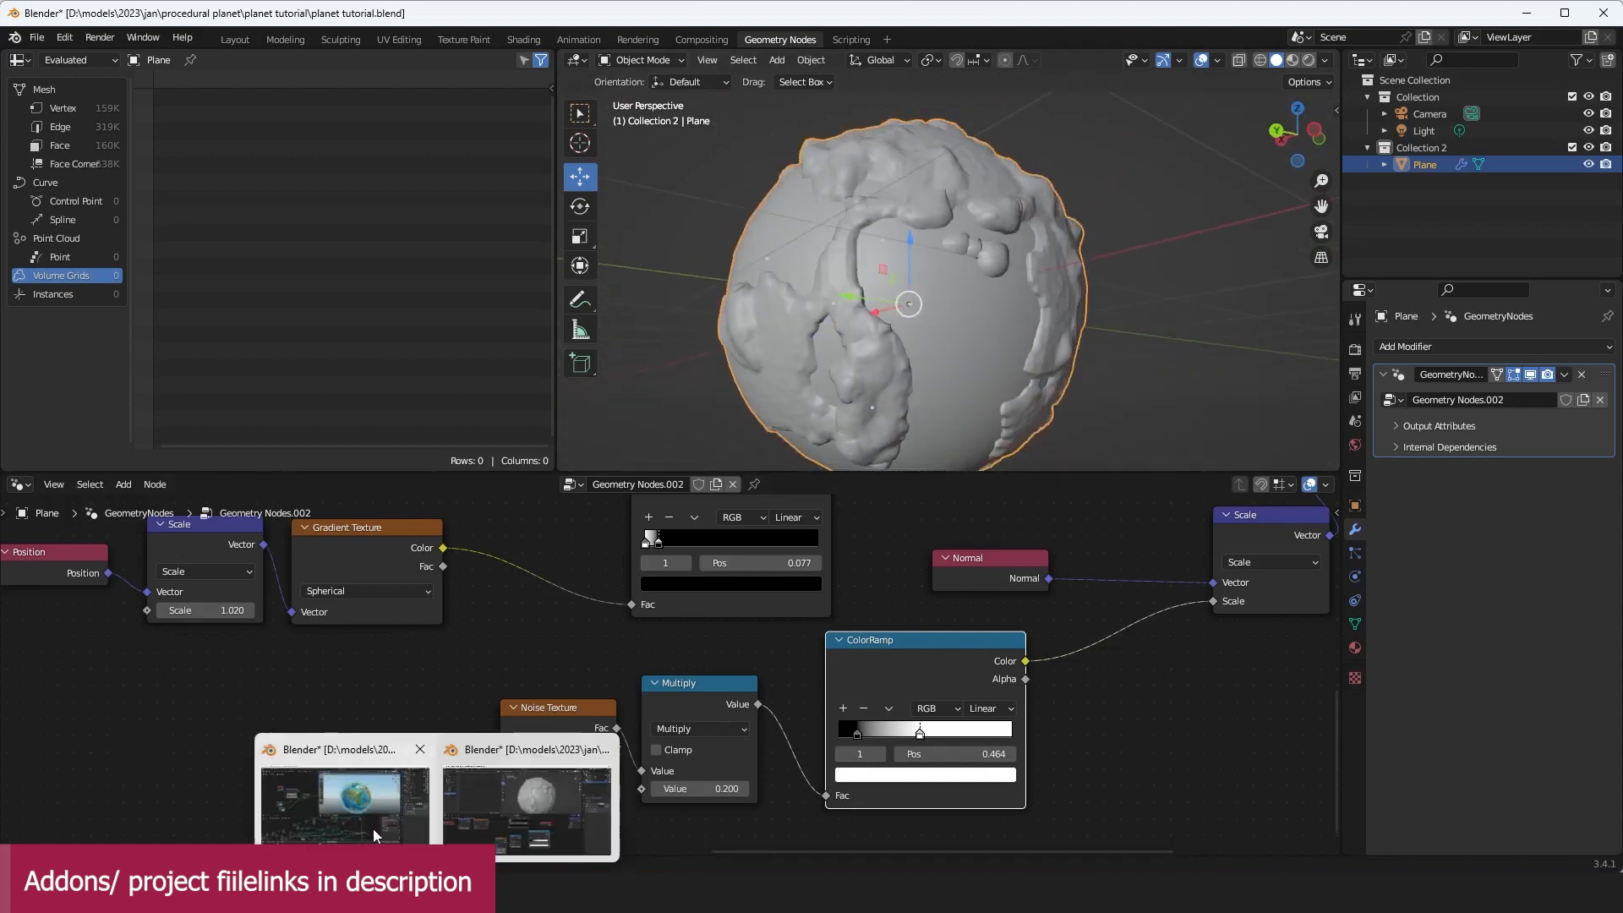
click(372, 835)
scroll(1121, 296, up, 5)
middle_drag(1121, 295, 1048, 295)
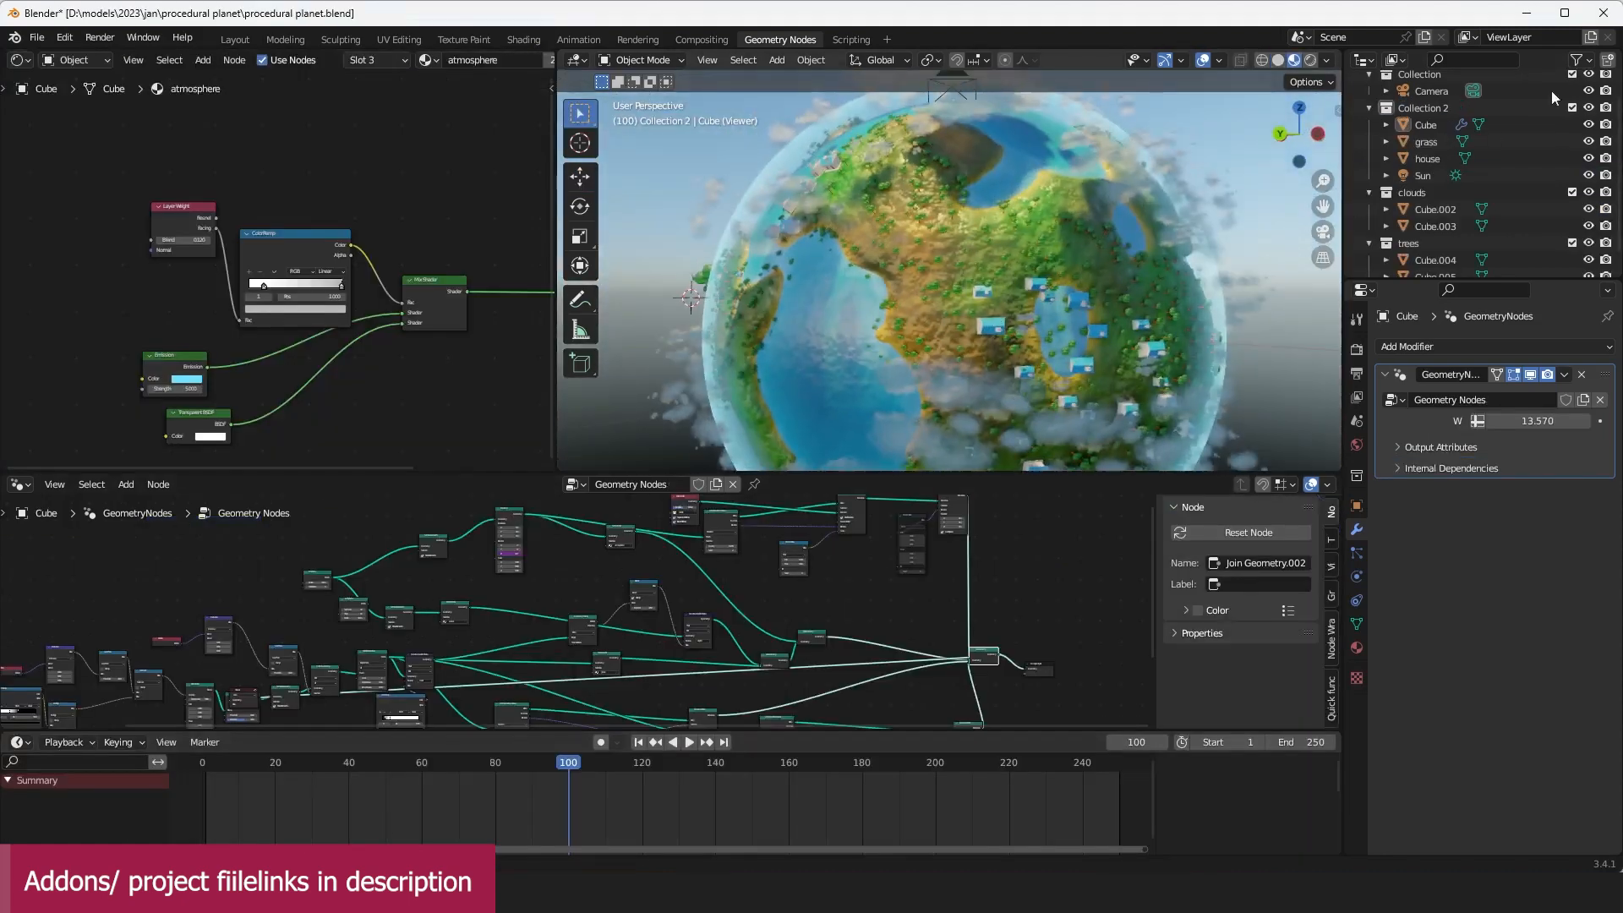
click(1528, 13)
middle_drag(1124, 259, 1064, 231)
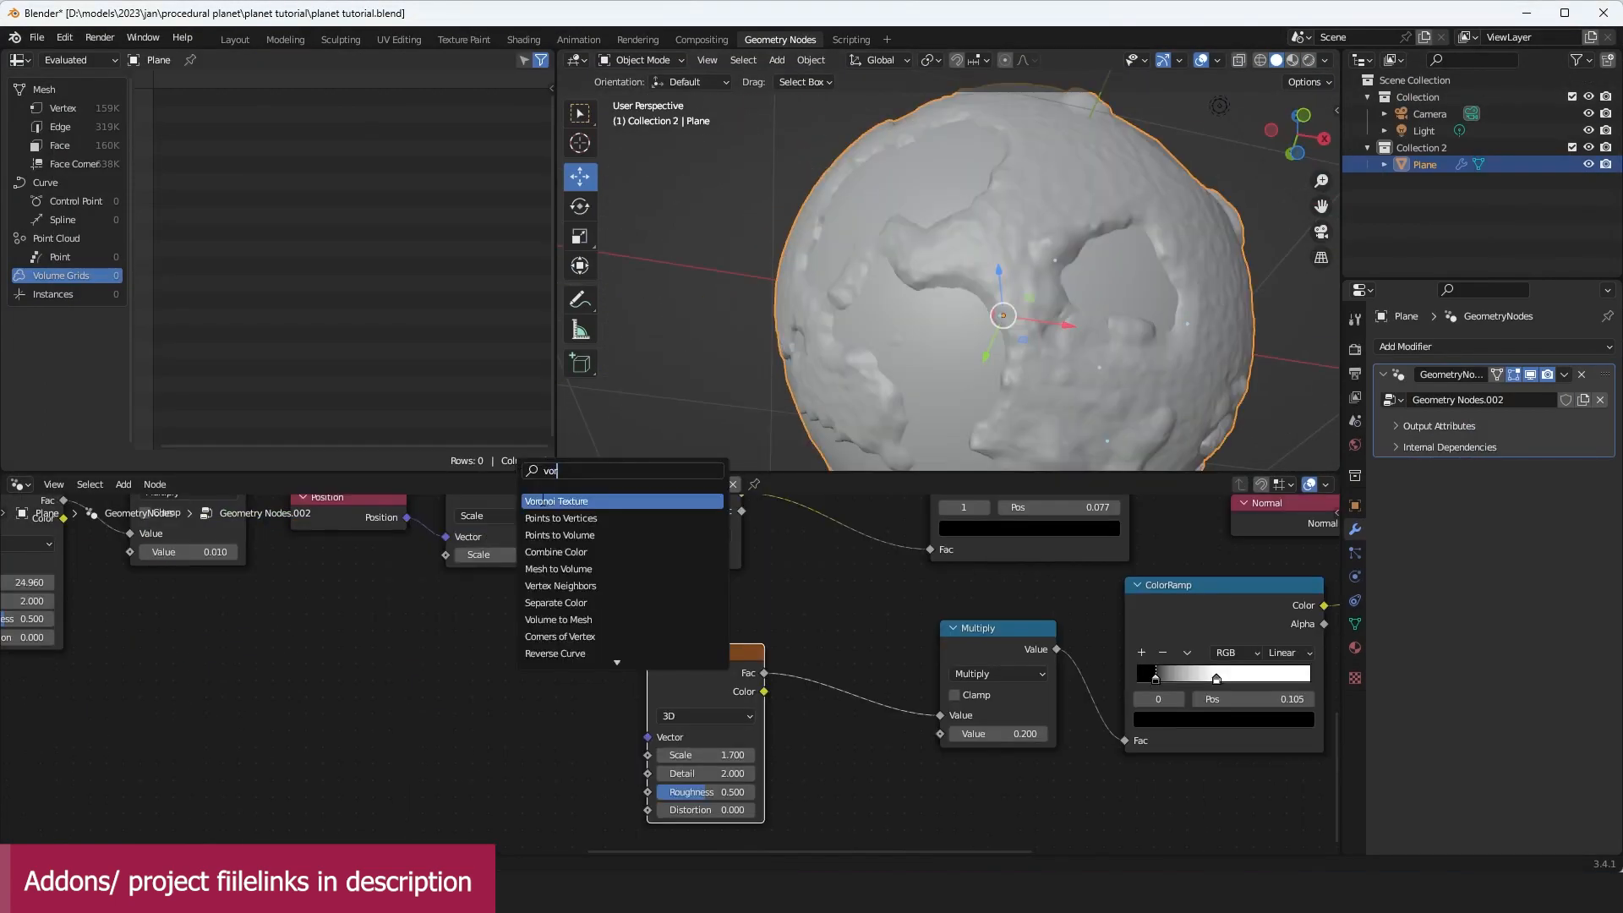
Step: Add a Voronoi Texture and feed its Distance into the Multiply node in place of the Noise Texture, moving that node aside
key(Return)
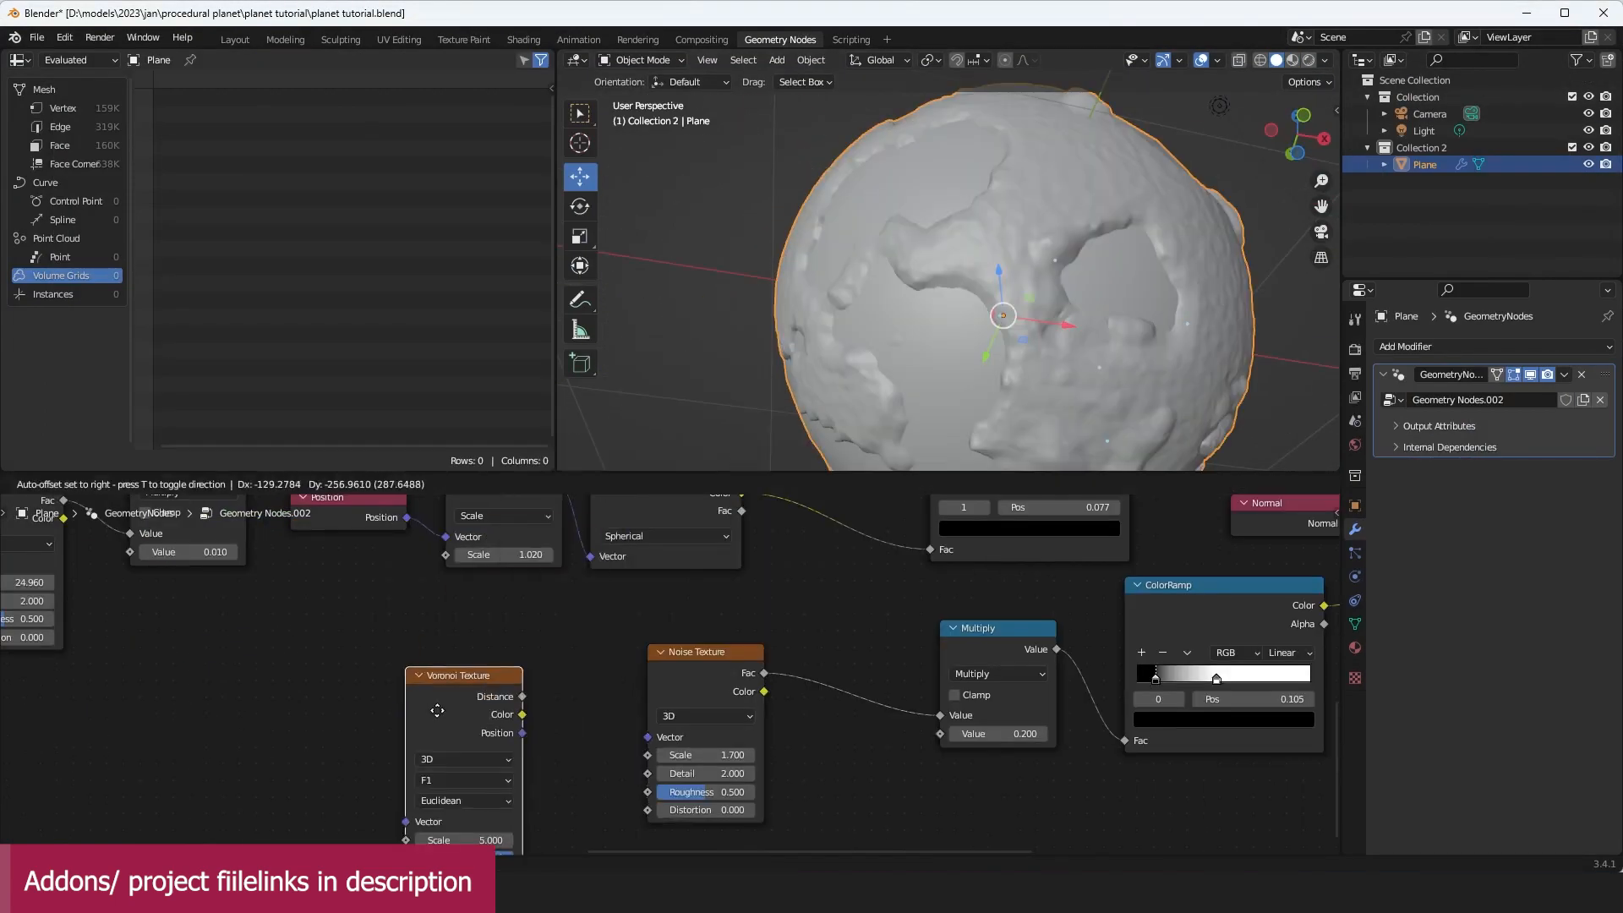
click(539, 697)
drag(525, 693, 939, 715)
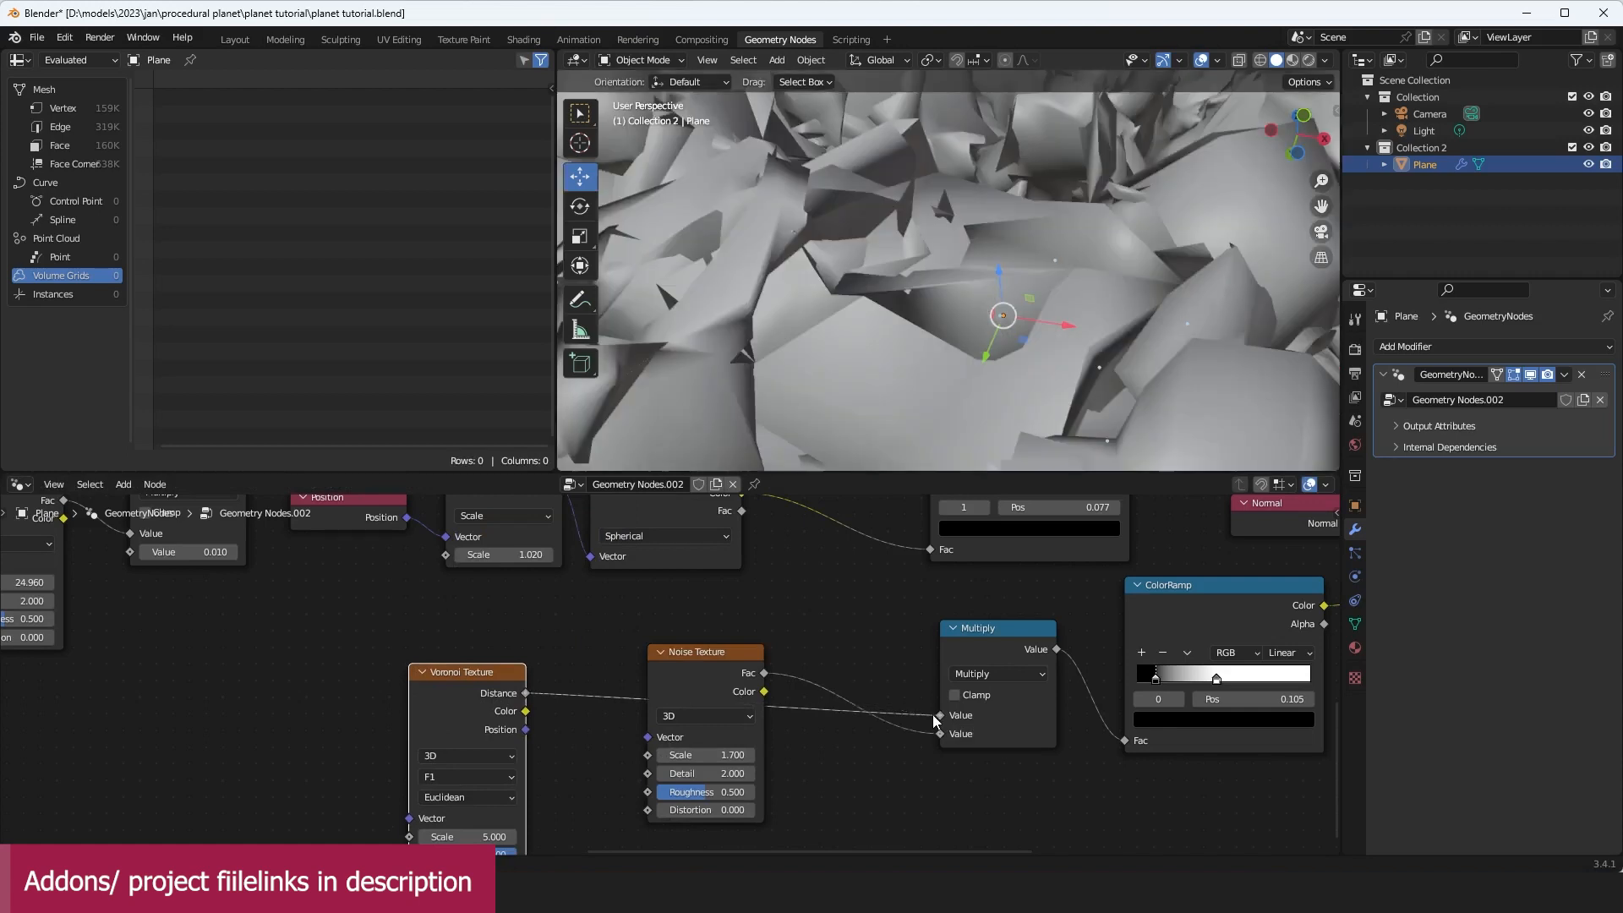
drag(706, 652, 817, 790)
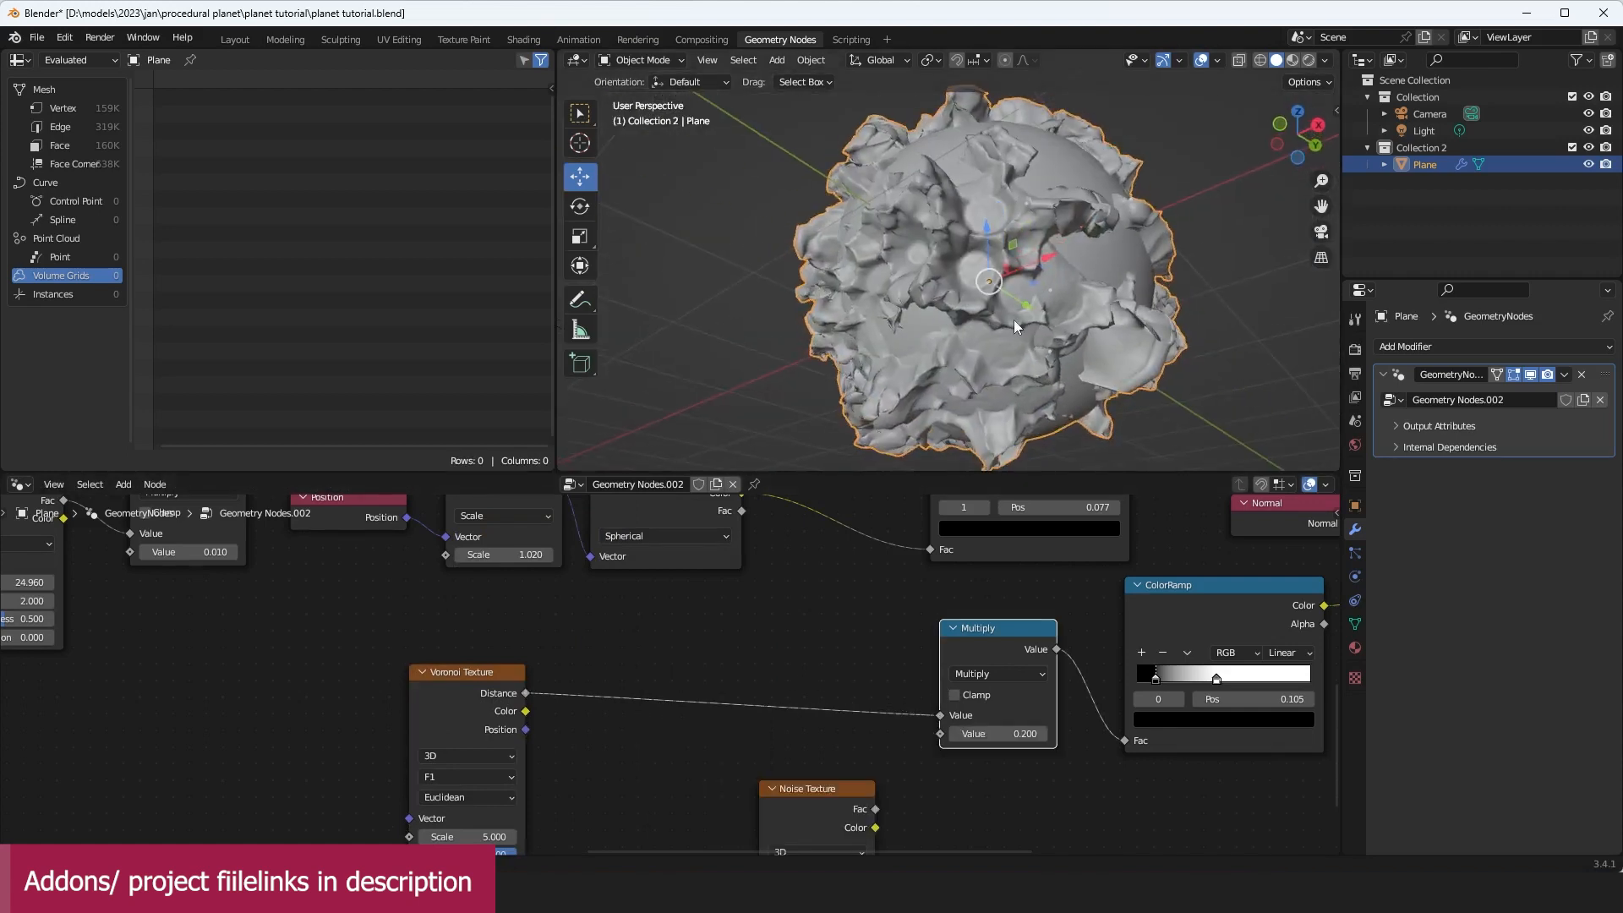
drag(499, 718, 621, 708)
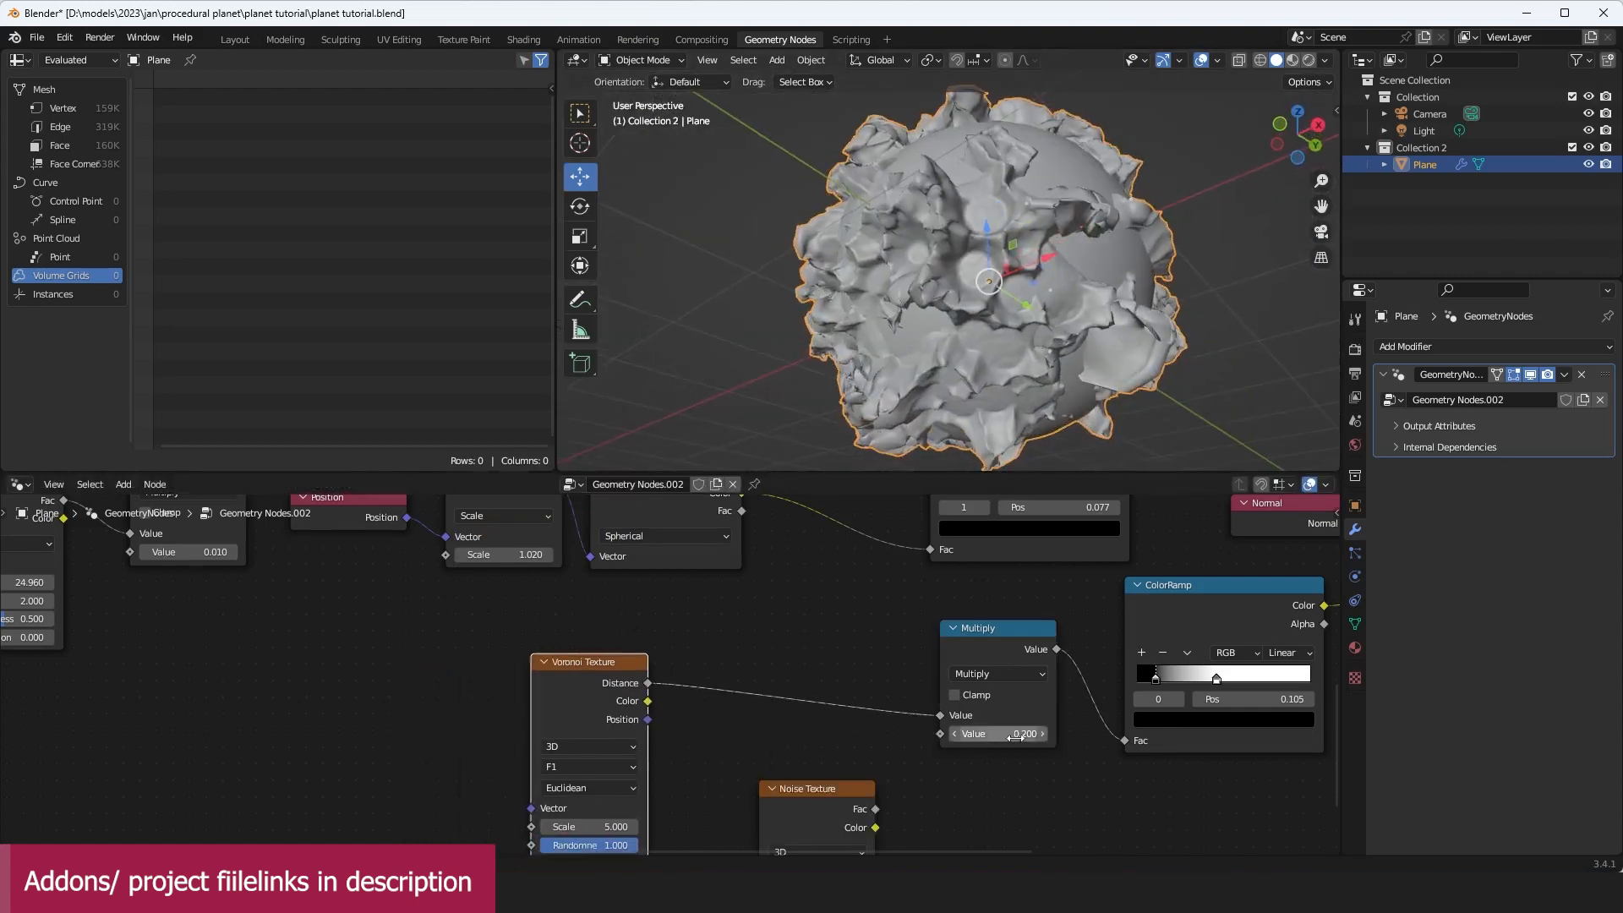
Step: Set the Multiply value after the Voronoi Texture to 0.130
drag(1013, 733, 985, 734)
middle_drag(1029, 318, 1169, 347)
scroll(1183, 308, up, 3)
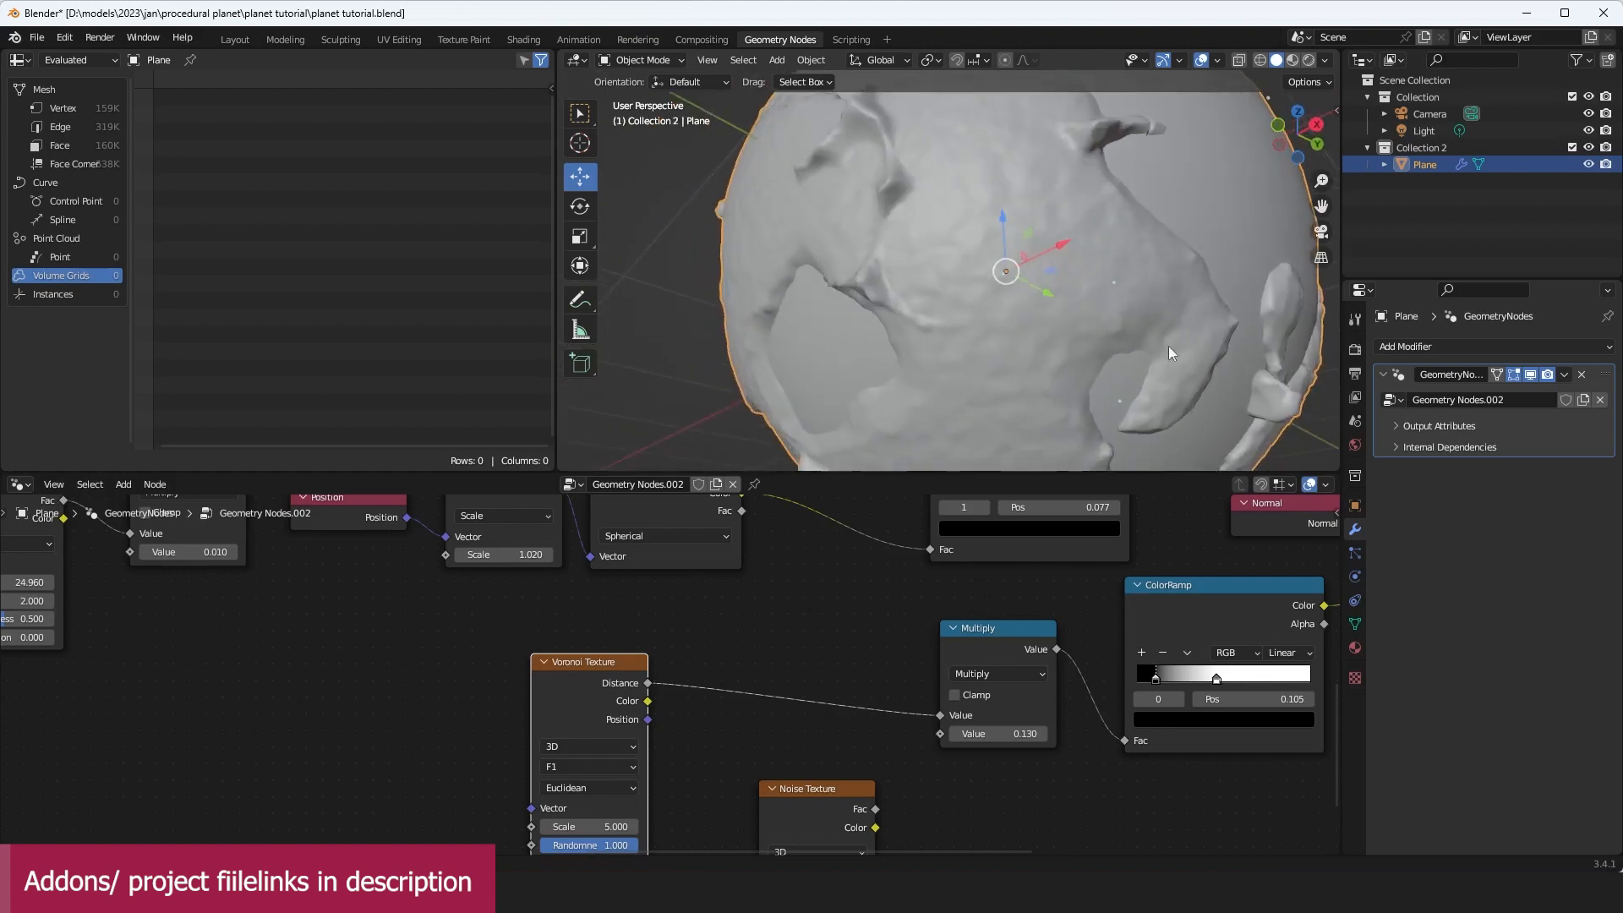
Step: Move the lower ColorRamp's white stop to 0.627 and save the file
drag(1216, 679, 1245, 680)
scroll(1229, 362, down, 2)
middle_drag(1230, 362, 1155, 445)
scroll(1102, 430, down, 1)
scroll(1103, 429, down, 2)
scroll(1183, 375, up, 2)
key(ctrl+s)
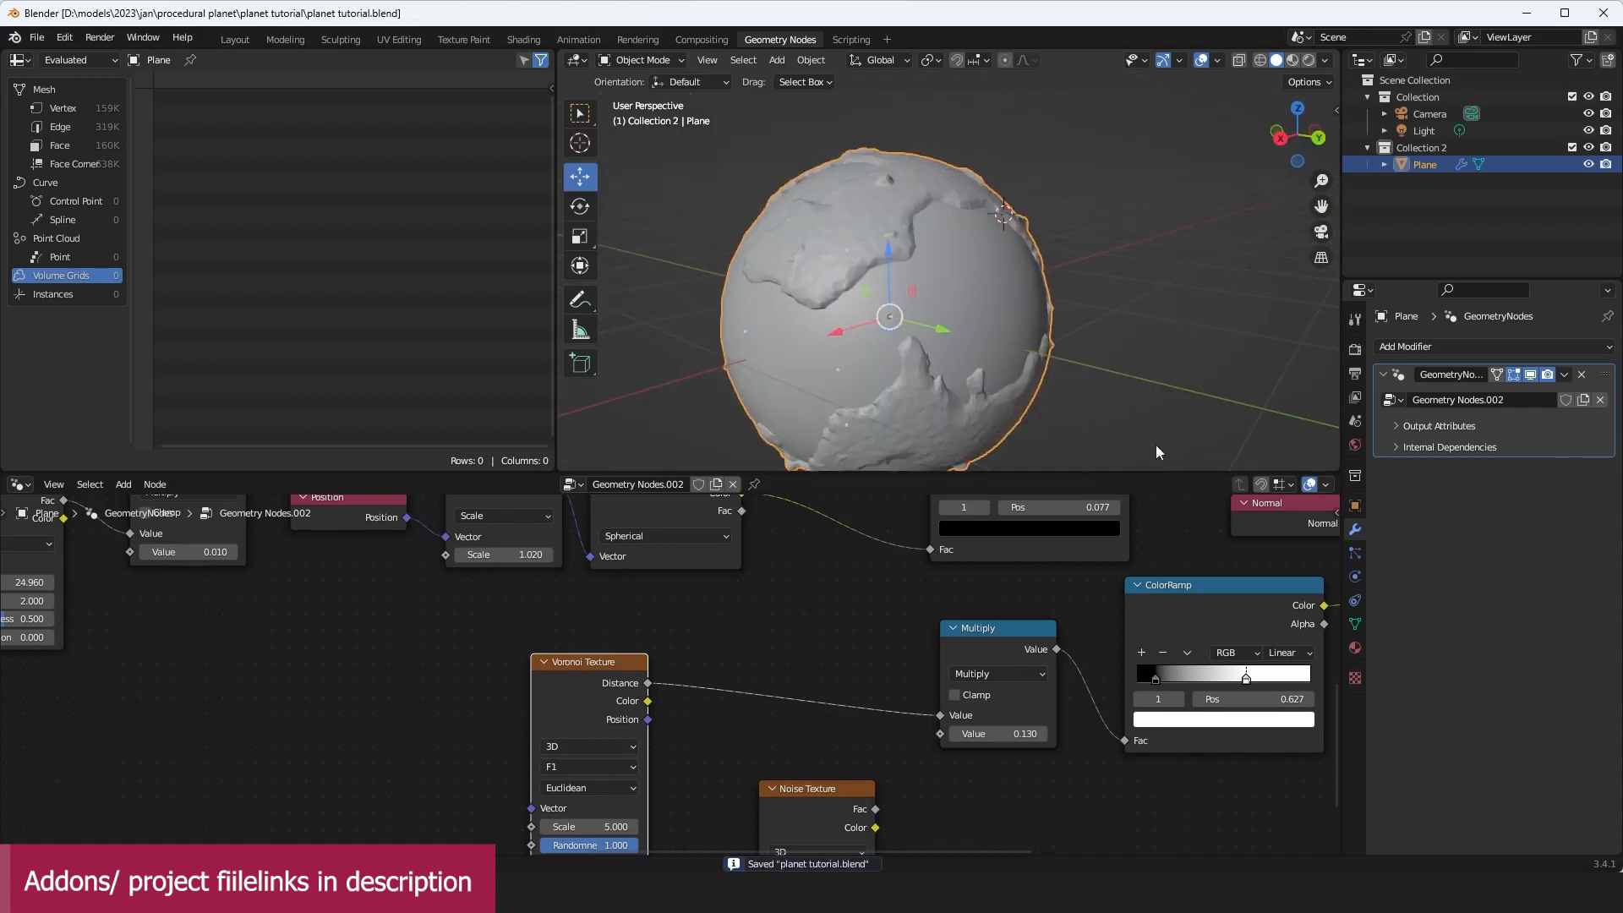
key(shift+z)
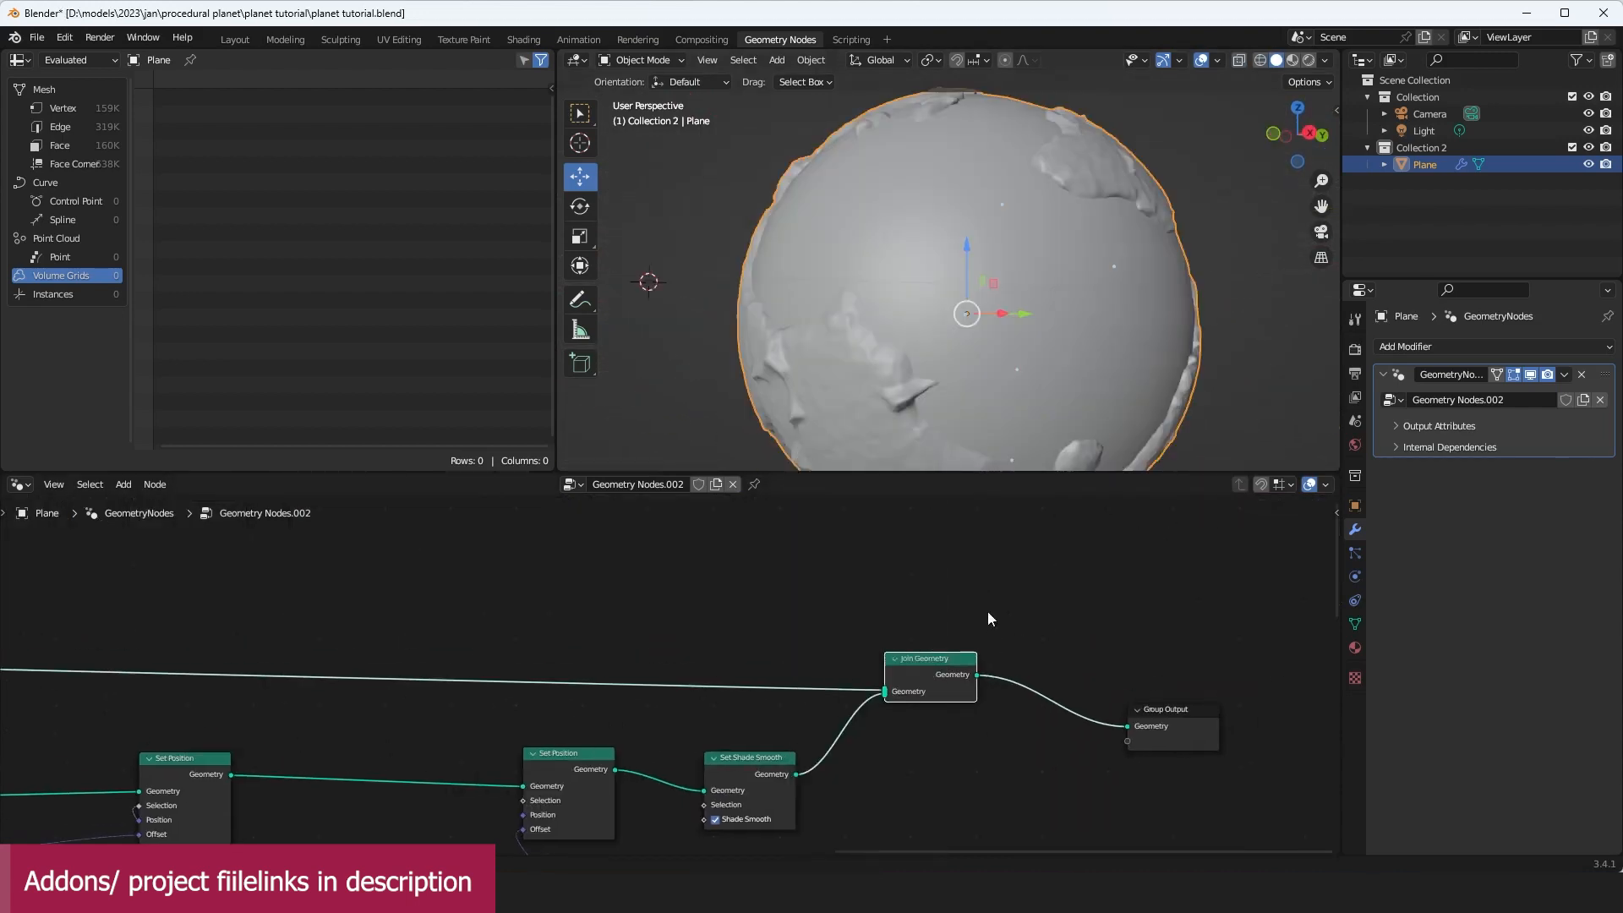
Step: Add a Switch node of type Geometry above the Join Geometry and Group Output nodes
key(shift+a)
click(930, 470)
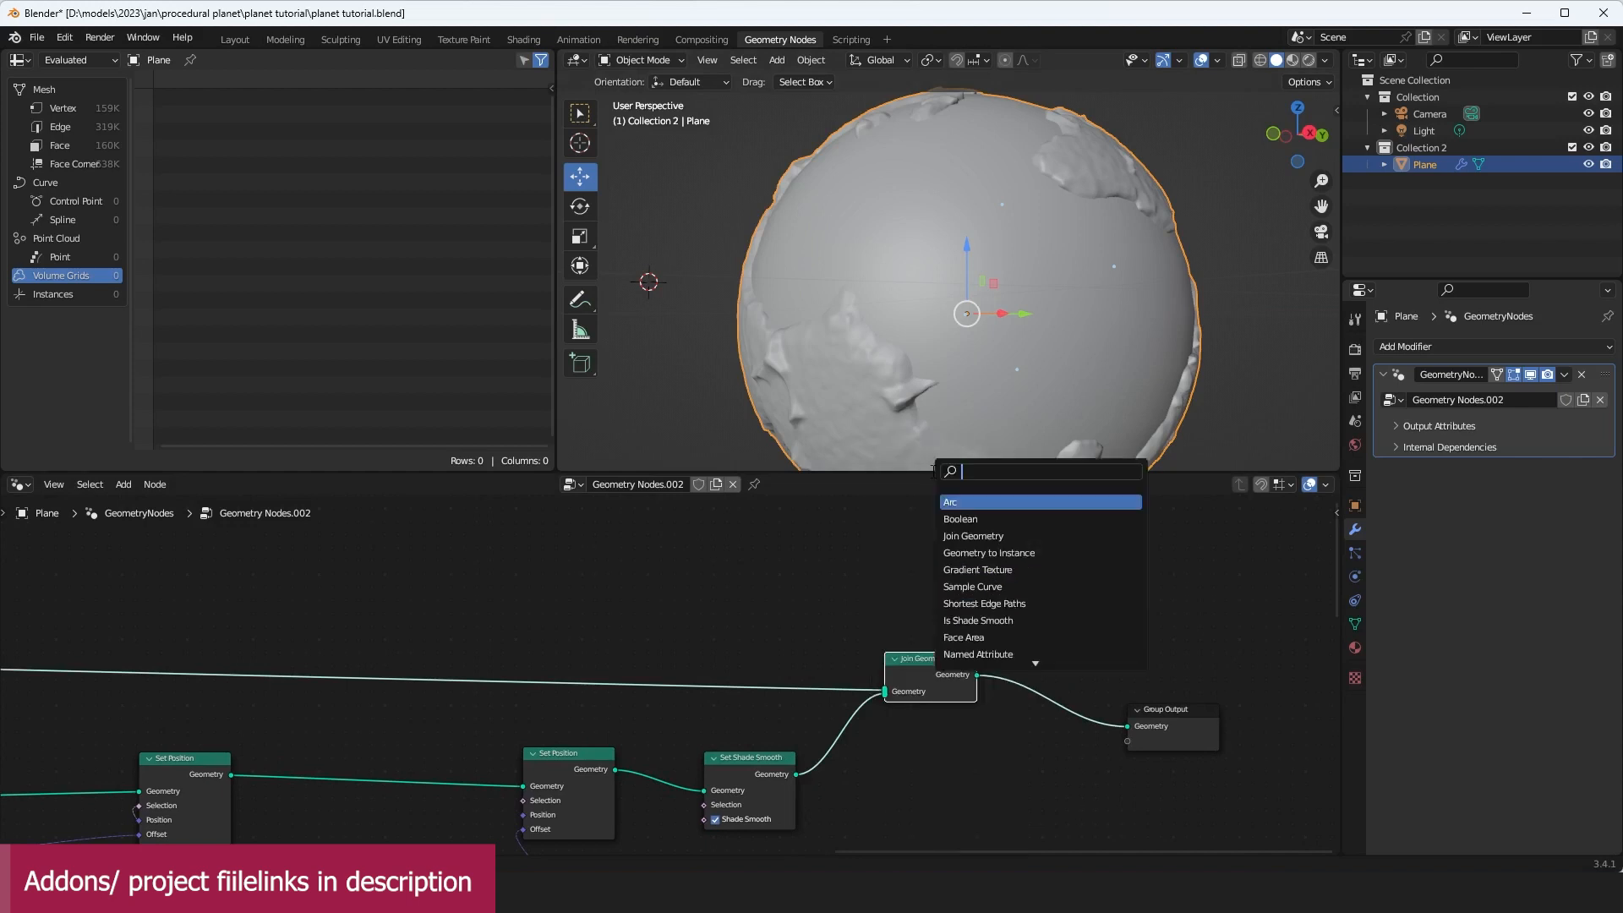
text(sw)
key(Return)
scroll(1027, 508, up, 1)
click(1027, 507)
middle_drag(999, 594, 984, 600)
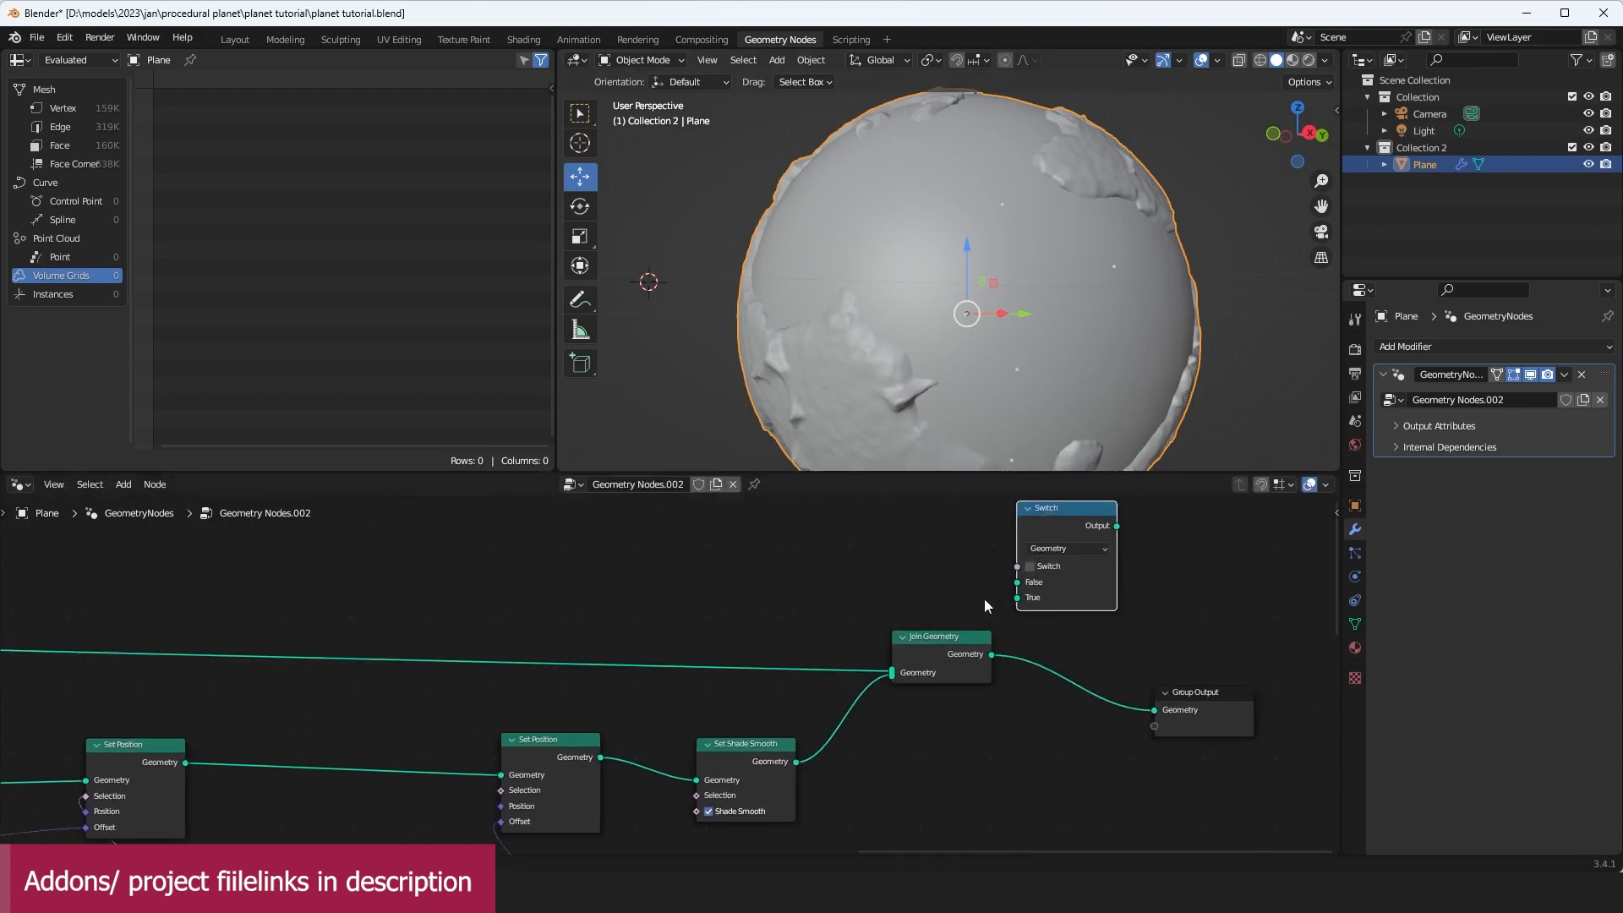
Step: Try branching the upper geometry link through a reroute into the Switch node's False input
shift+right_drag(733, 679, 732, 659)
drag(738, 669, 995, 573)
drag(732, 668, 1013, 585)
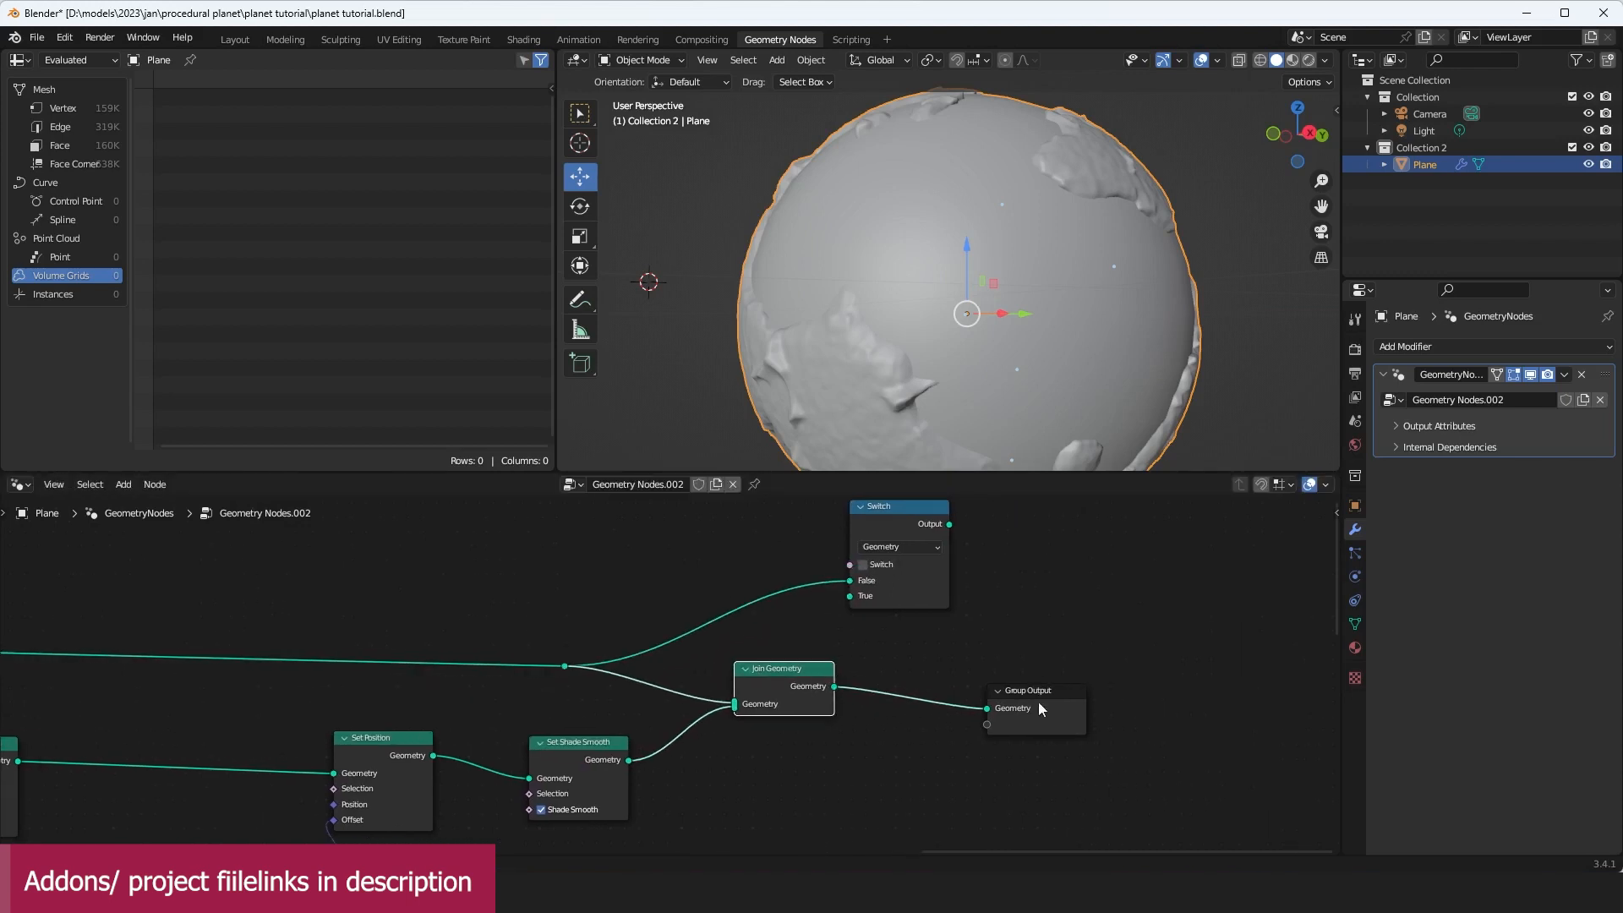
Step: Wire Join Geometry into the Switch's False input, Set Shade Smooth into True, and the Switch output into Group Output
drag(824, 682, 860, 609)
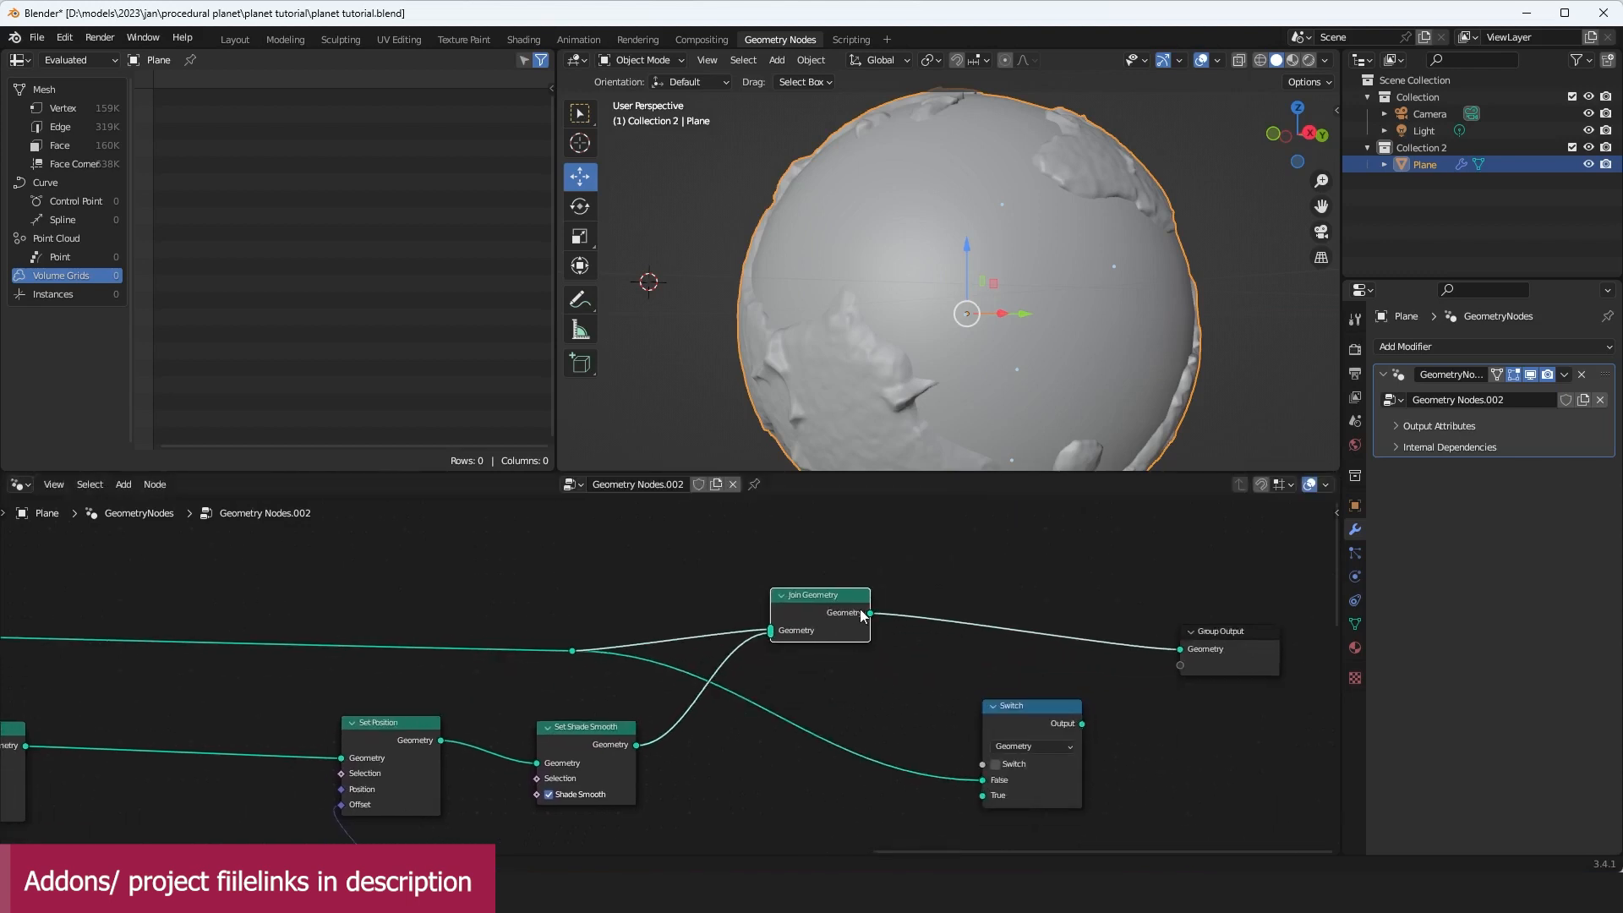
drag(954, 756, 982, 780)
drag(636, 744, 981, 796)
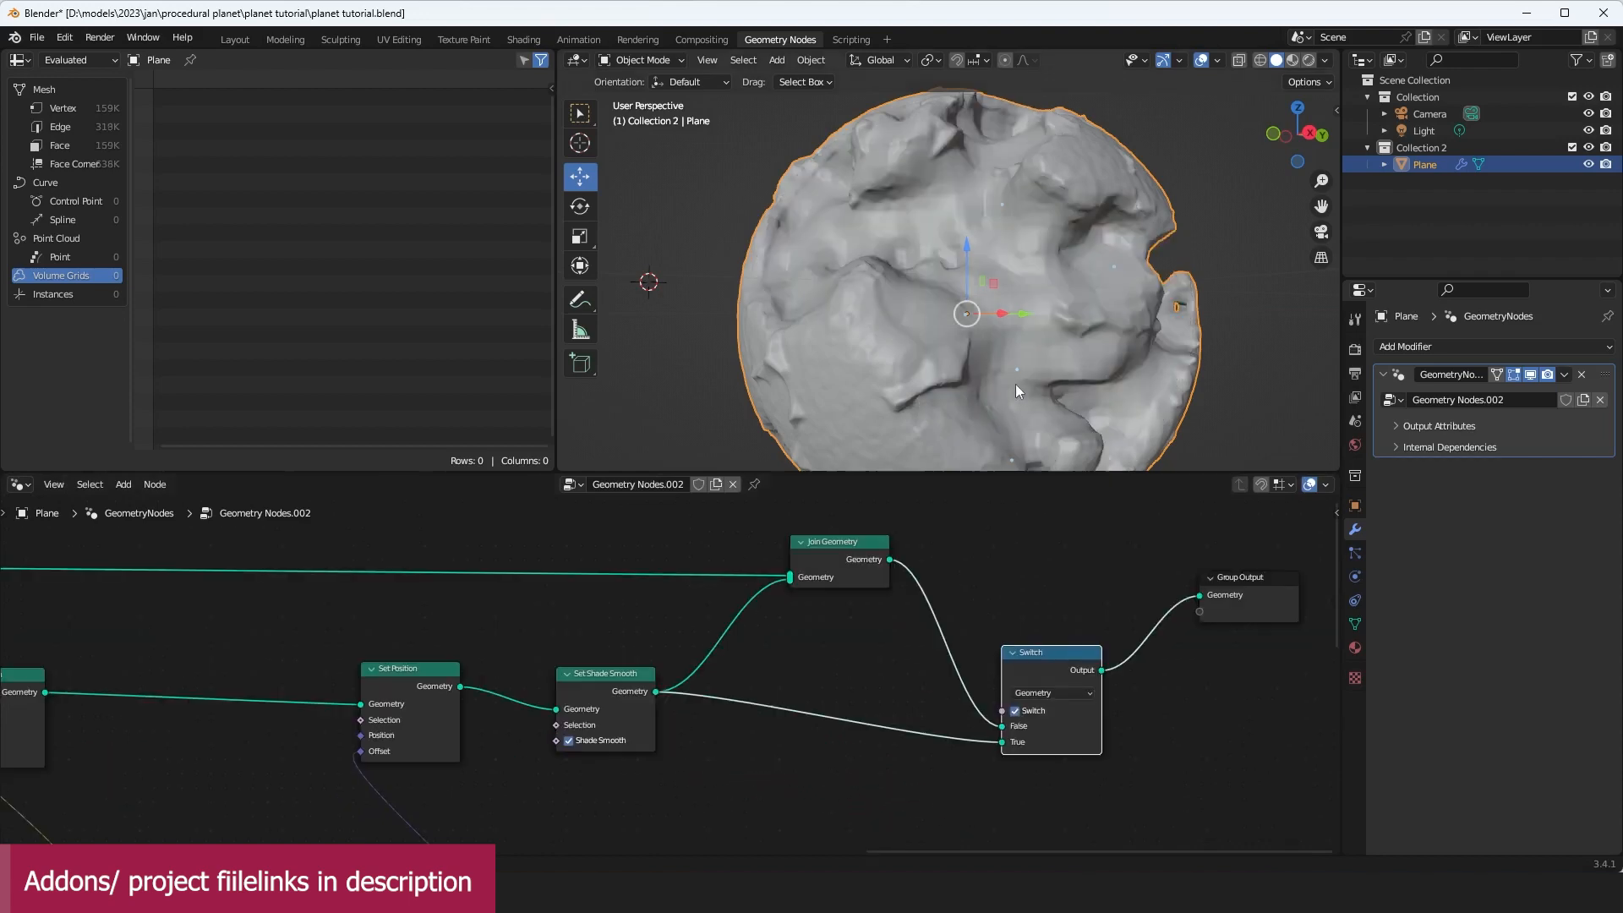
Step: Toggle the Switch option repeatedly to compare the land alone with the joined planet, leave it disabled, and save the file
scroll(1016, 384, down, 2)
mouse_move(1016, 384)
middle_down()
mouse_move(908, 345)
mouse_move(991, 378)
middle_up()
click(1016, 711)
click(1015, 711)
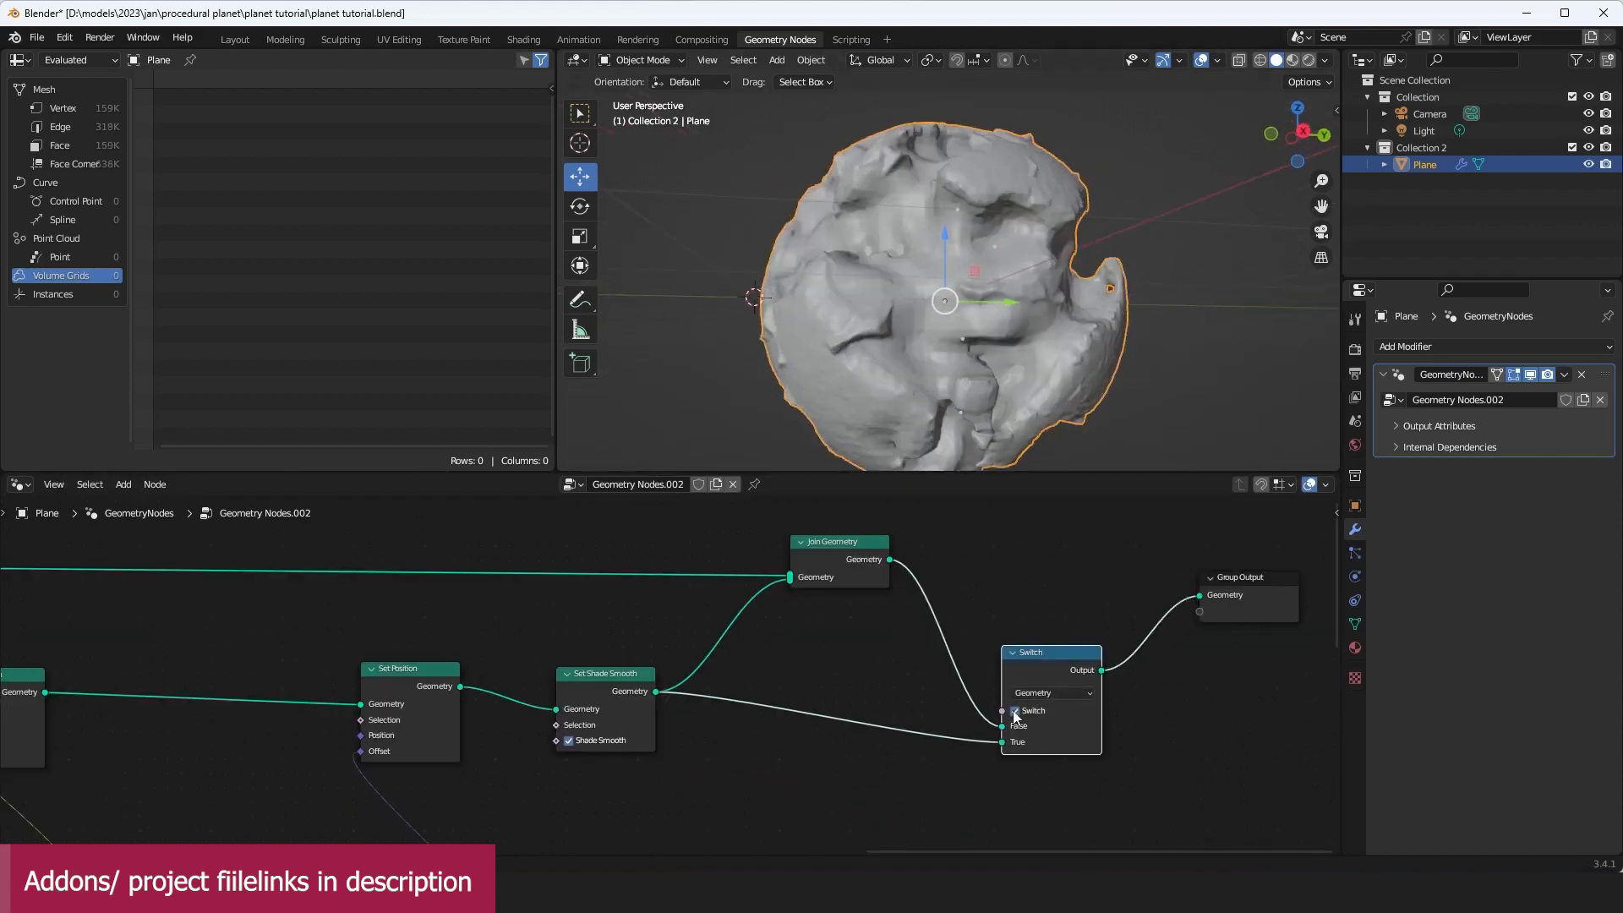
click(1016, 711)
click(1015, 711)
click(1016, 711)
click(1015, 711)
click(1015, 711)
click(1015, 711)
click(1016, 711)
click(1016, 711)
click(1015, 711)
middle_drag(1027, 283, 1185, 187)
scroll(1059, 308, down, 2)
key(ctrl+s)
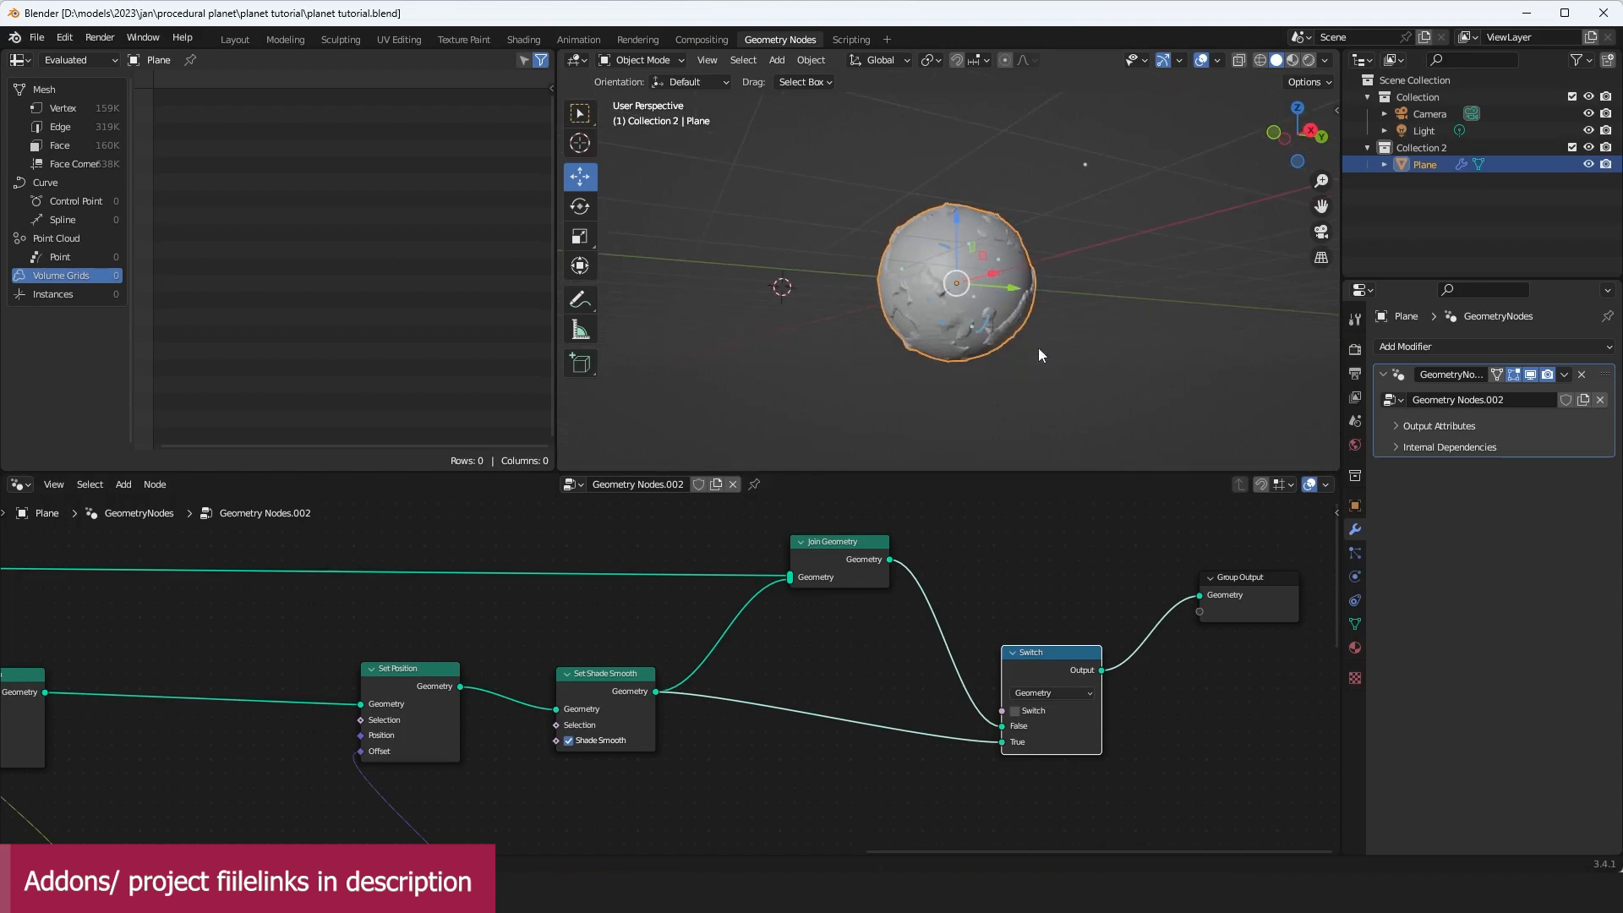
Step: Delete the disconnected Noise Texture node beside the Voronoi Texture and save the file
scroll(834, 620, down, 10)
middle_drag(833, 621, 1044, 760)
scroll(971, 686, up, 4)
scroll(970, 686, up, 3)
middle_drag(832, 604, 854, 794)
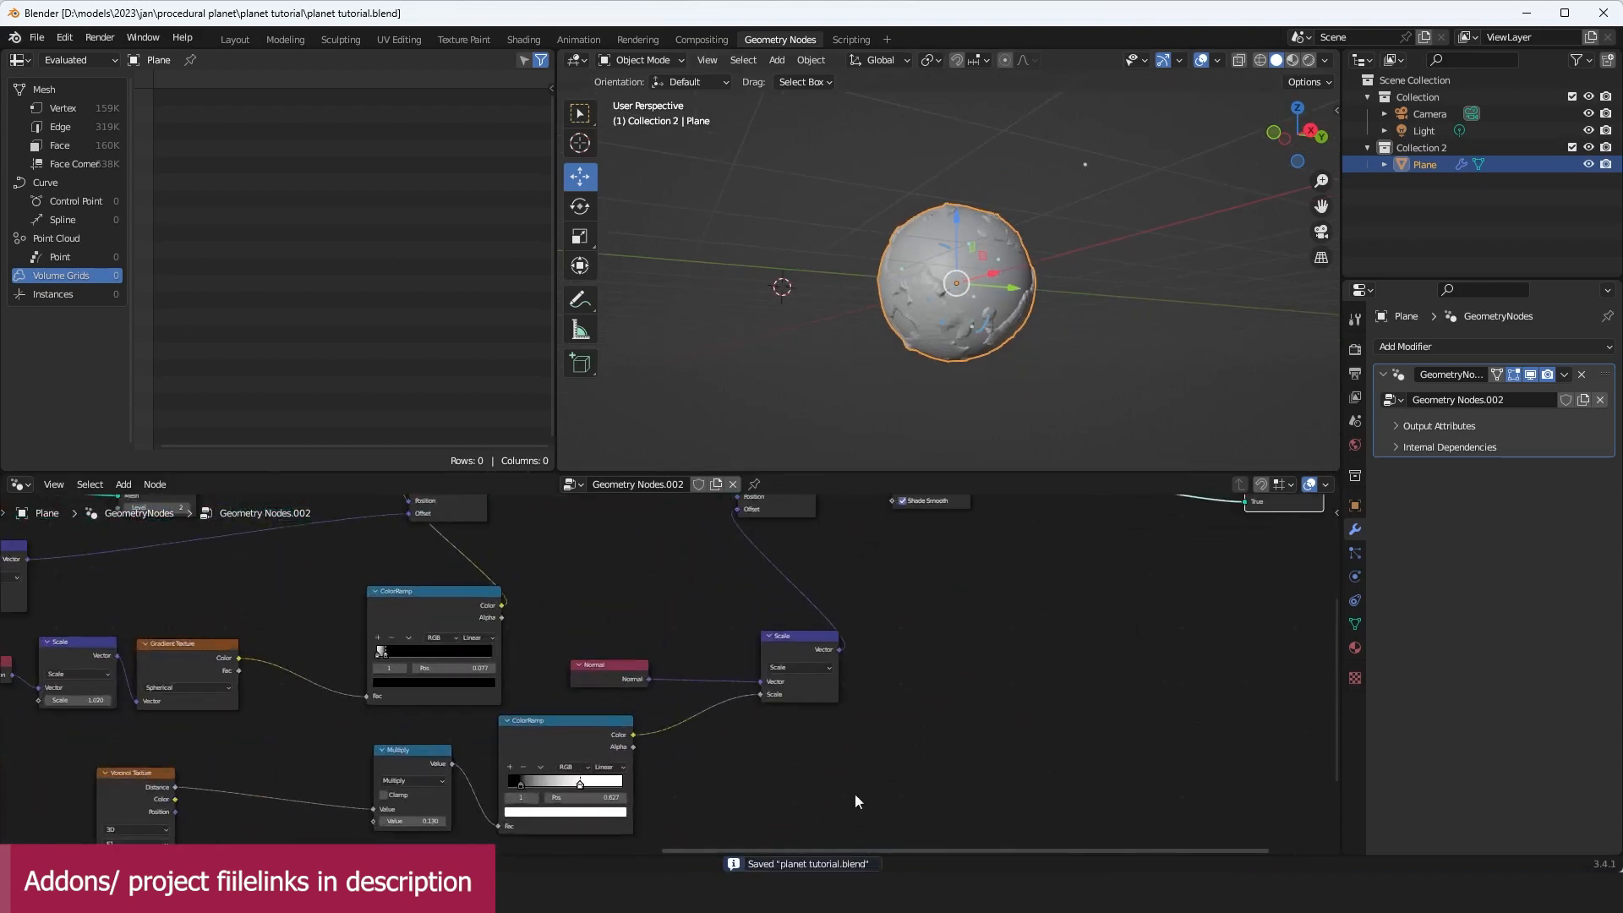
middle_drag(618, 747, 705, 692)
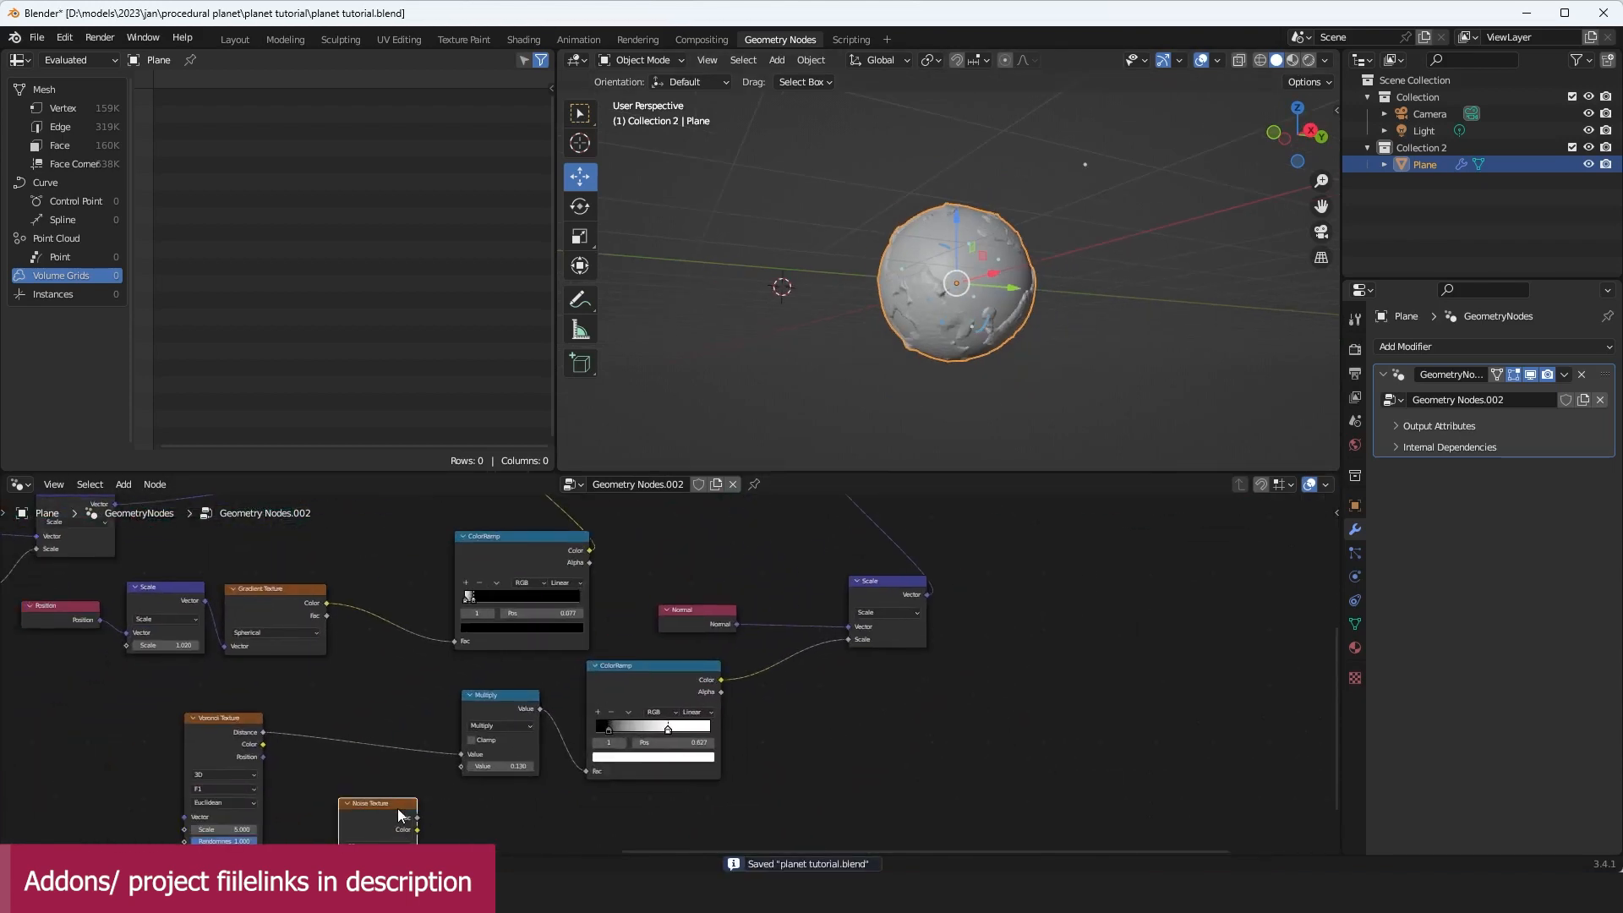
middle_drag(862, 634, 850, 662)
scroll(1066, 285, up, 3)
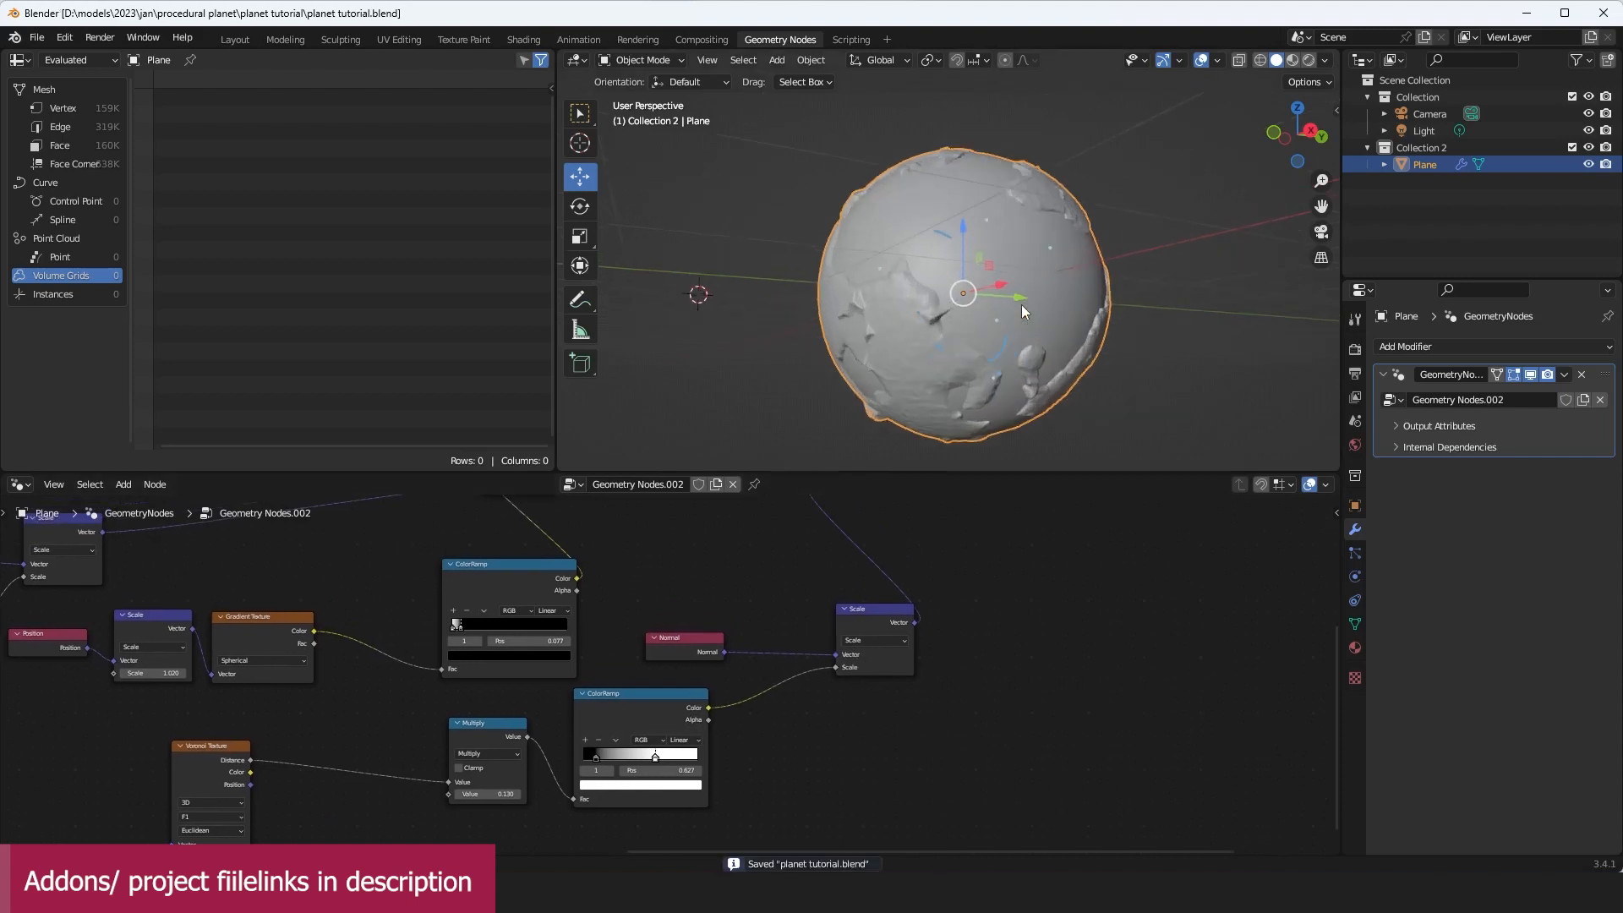
Step: Connect the lower ColorRamp's Color to a new Viewer node and place the Viewer beyond the Scale node
scroll(971, 575, down, 1)
middle_drag(971, 575, 839, 702)
scroll(677, 677, up, 1)
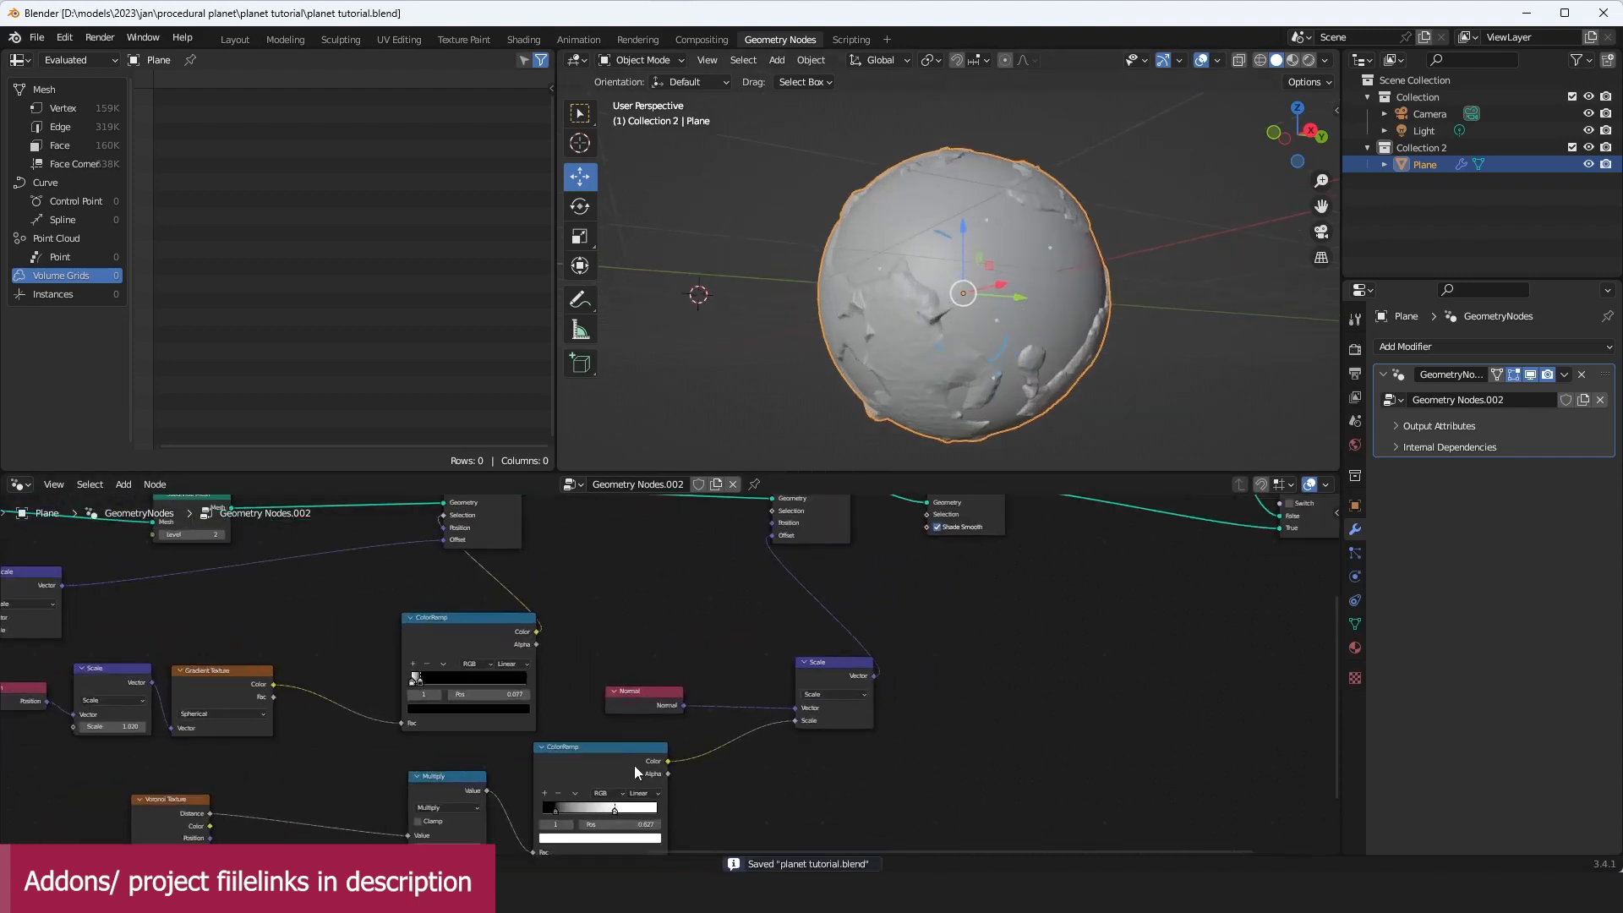
ctrl+shift+click(634, 764)
scroll(1090, 604, down, 5)
drag(727, 732, 983, 685)
Step: Reposition the Viewer node and feed it the second Set Position's geometry to preview the mountain mask on the land
scroll(1001, 574, up, 3)
scroll(1001, 559, up, 1)
middle_drag(1001, 560, 860, 634)
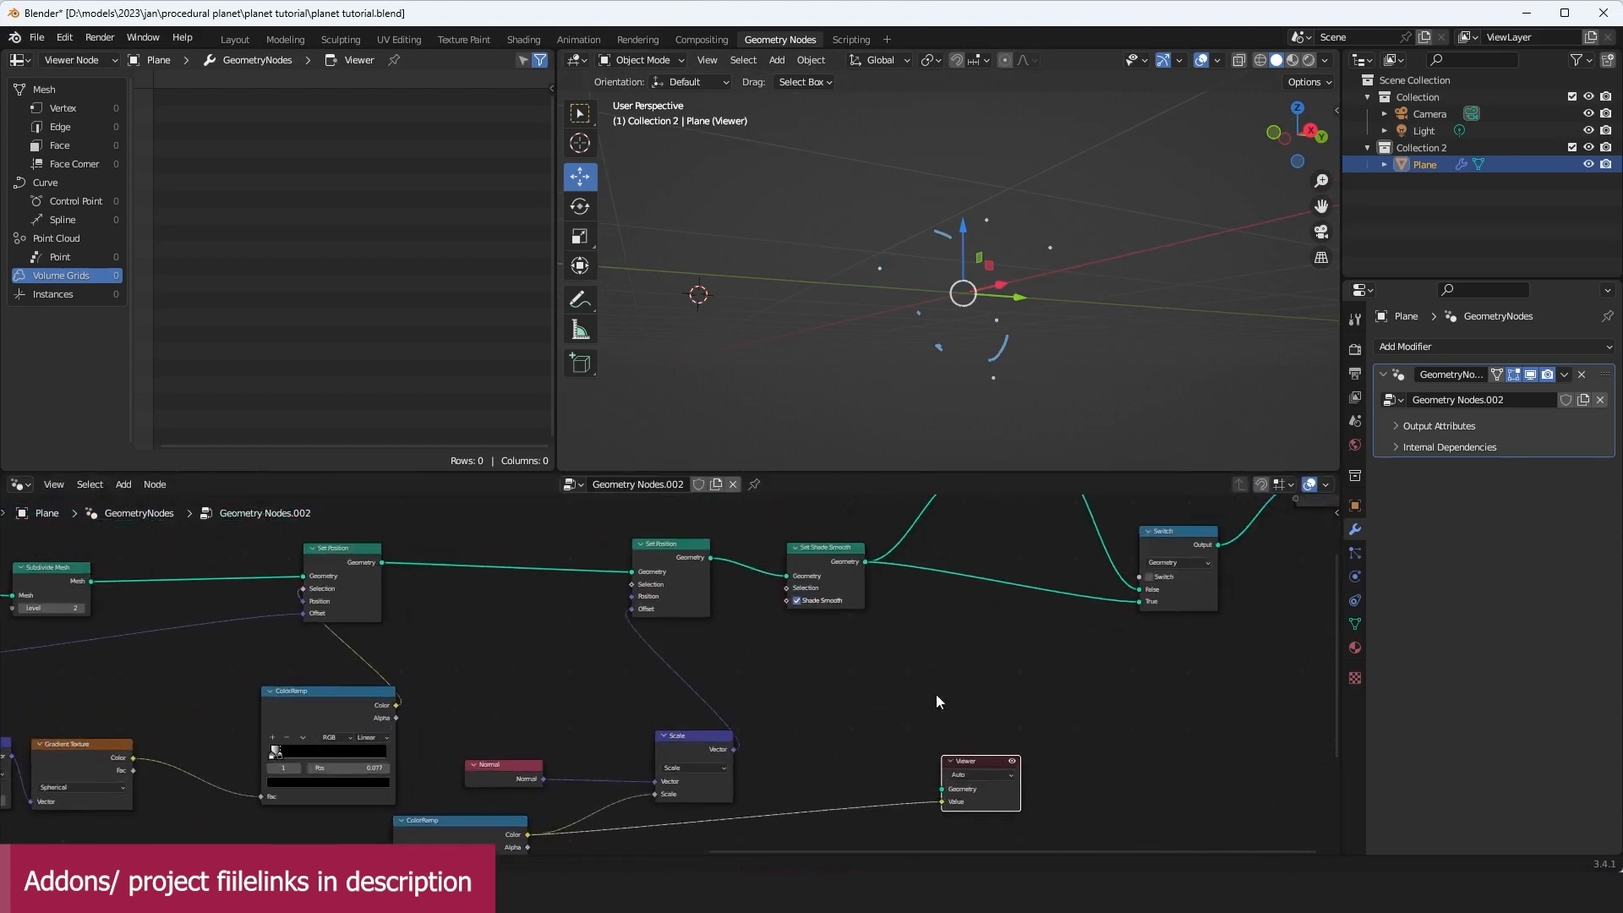
drag(989, 763, 1041, 738)
middle_drag(994, 245, 844, 246)
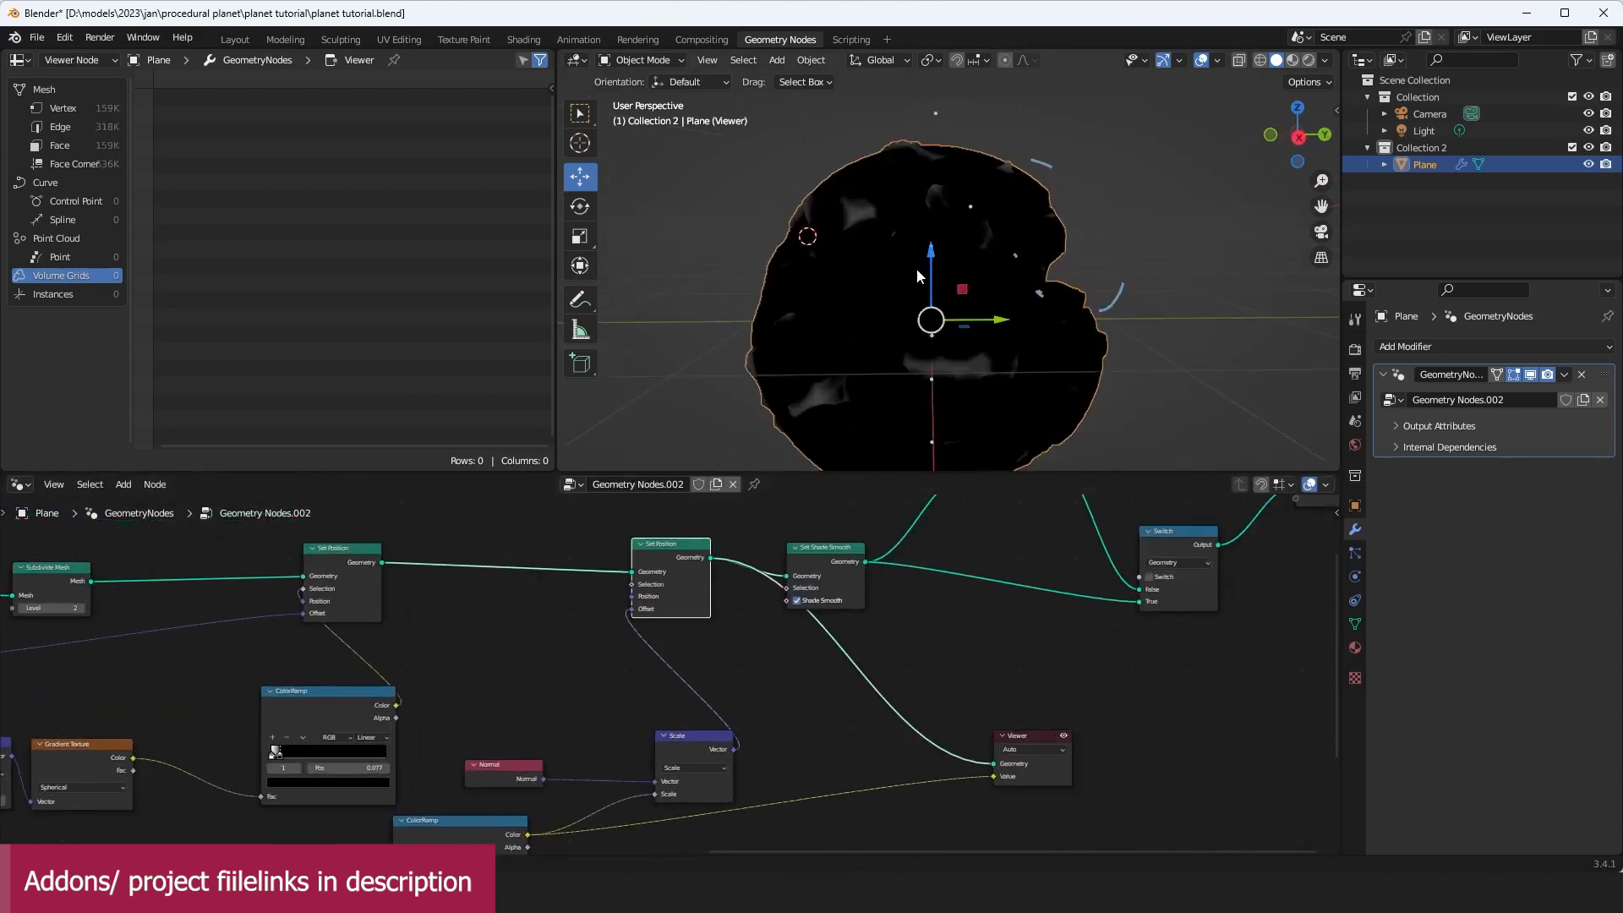
scroll(903, 776, up, 2)
Step: Insert a Store Named Attribute node between the second Set Position and Set Shade Smooth
middle_drag(903, 777, 996, 676)
key(shift+a)
click(929, 471)
text(s)
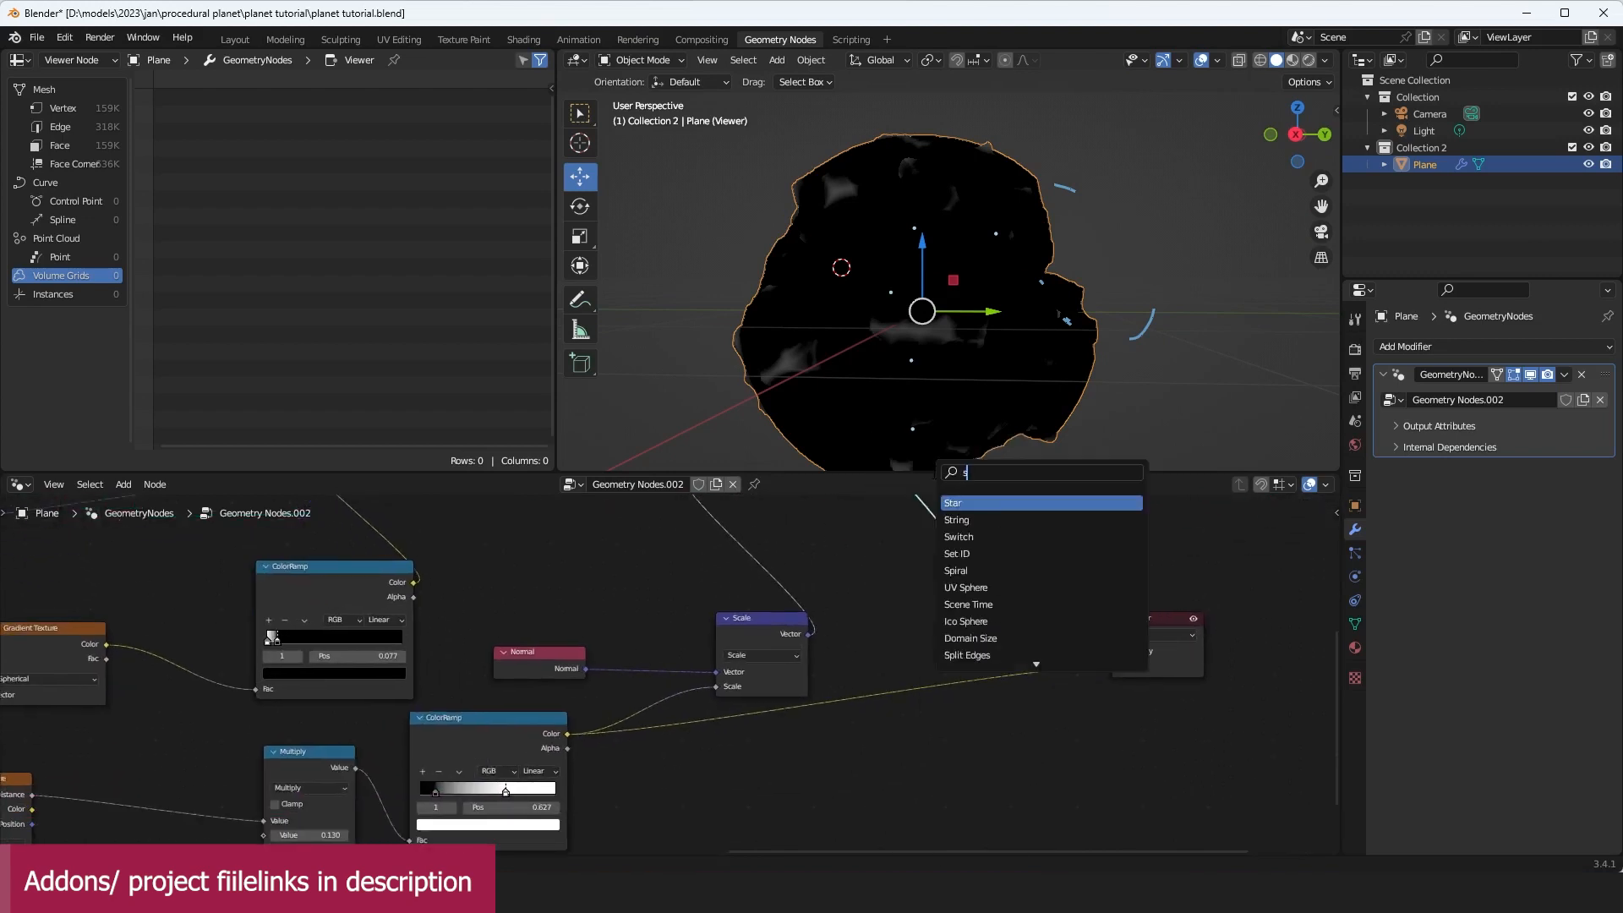
text(tore)
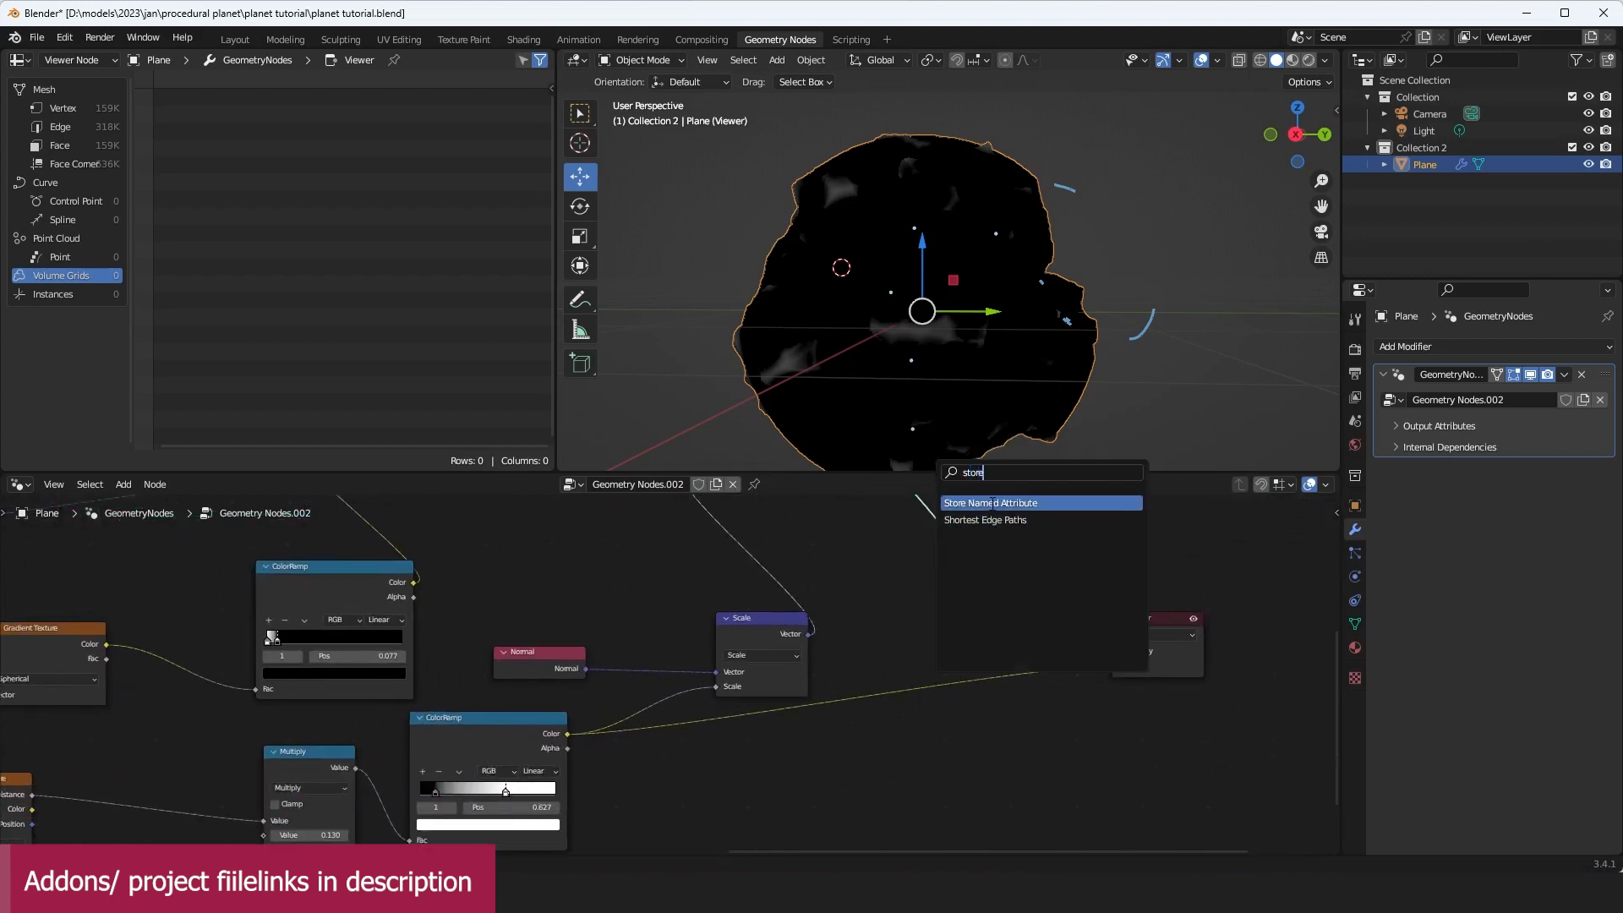
click(968, 504)
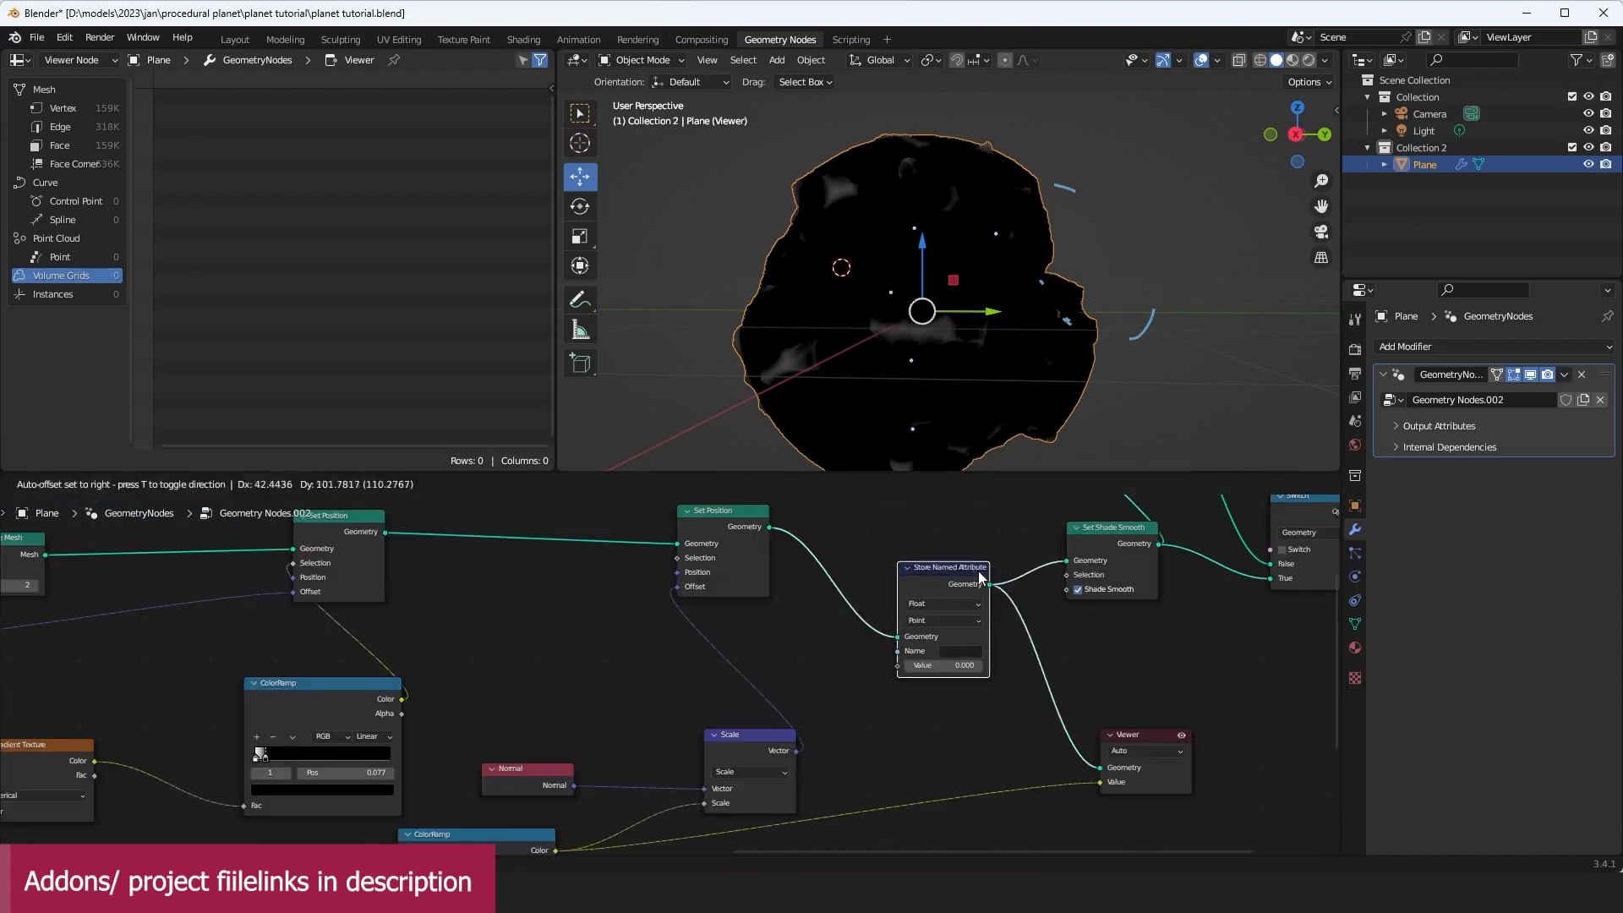
Step: Name the stored attribute "mountains" and move its node closer to Set Shade Smooth
scroll(964, 651, up, 2)
click(1028, 646)
text(mountains)
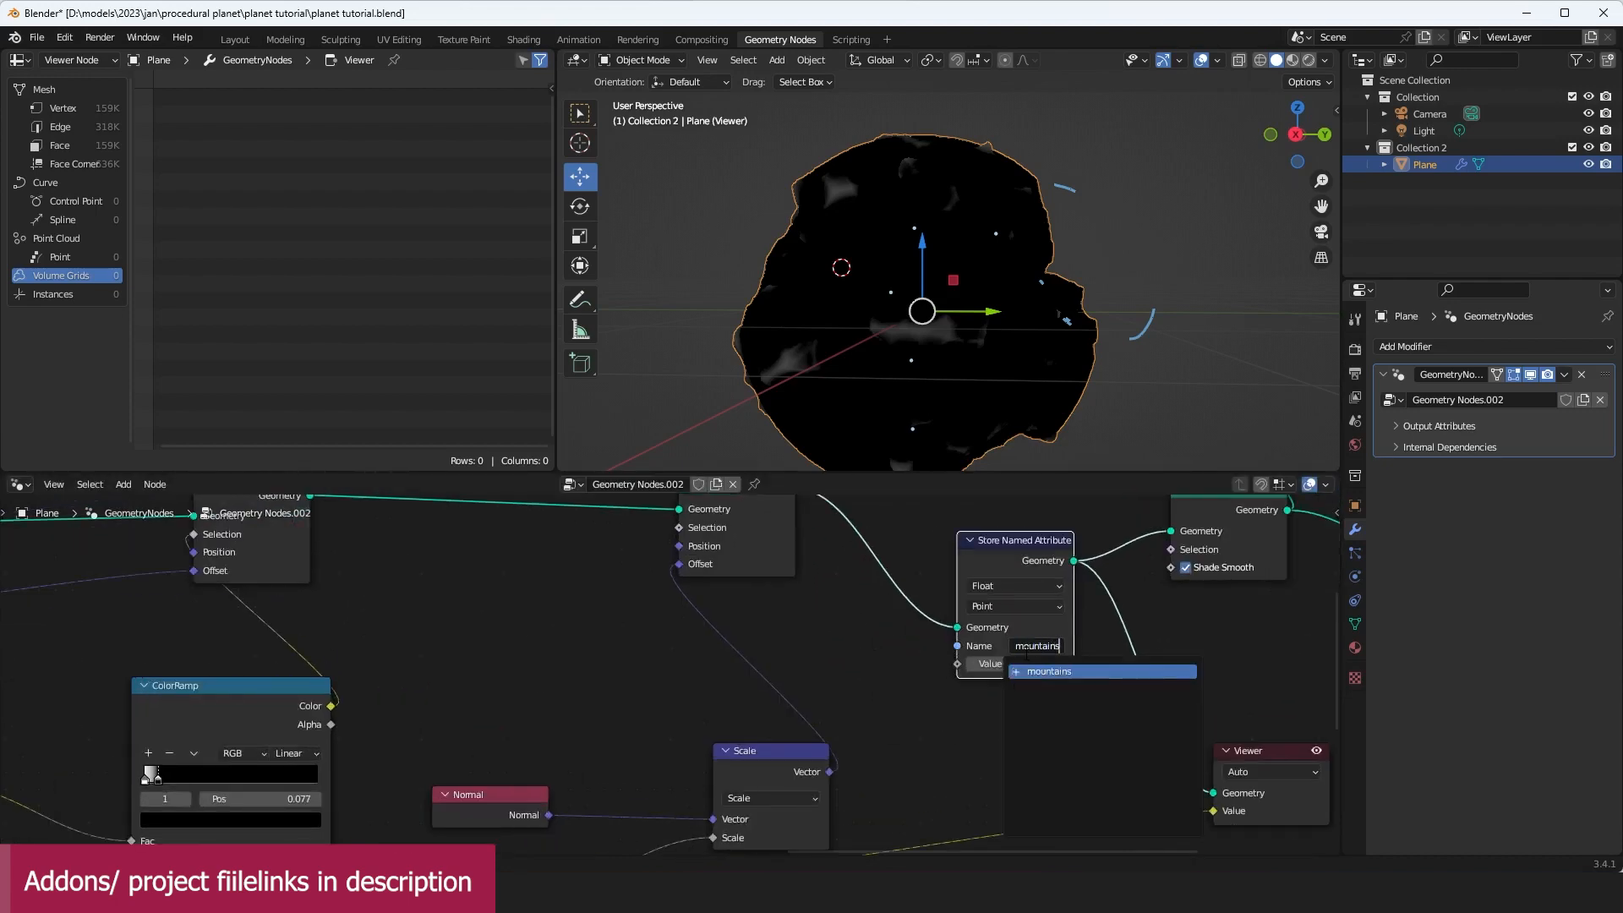
key(Return)
drag(1070, 546, 1134, 520)
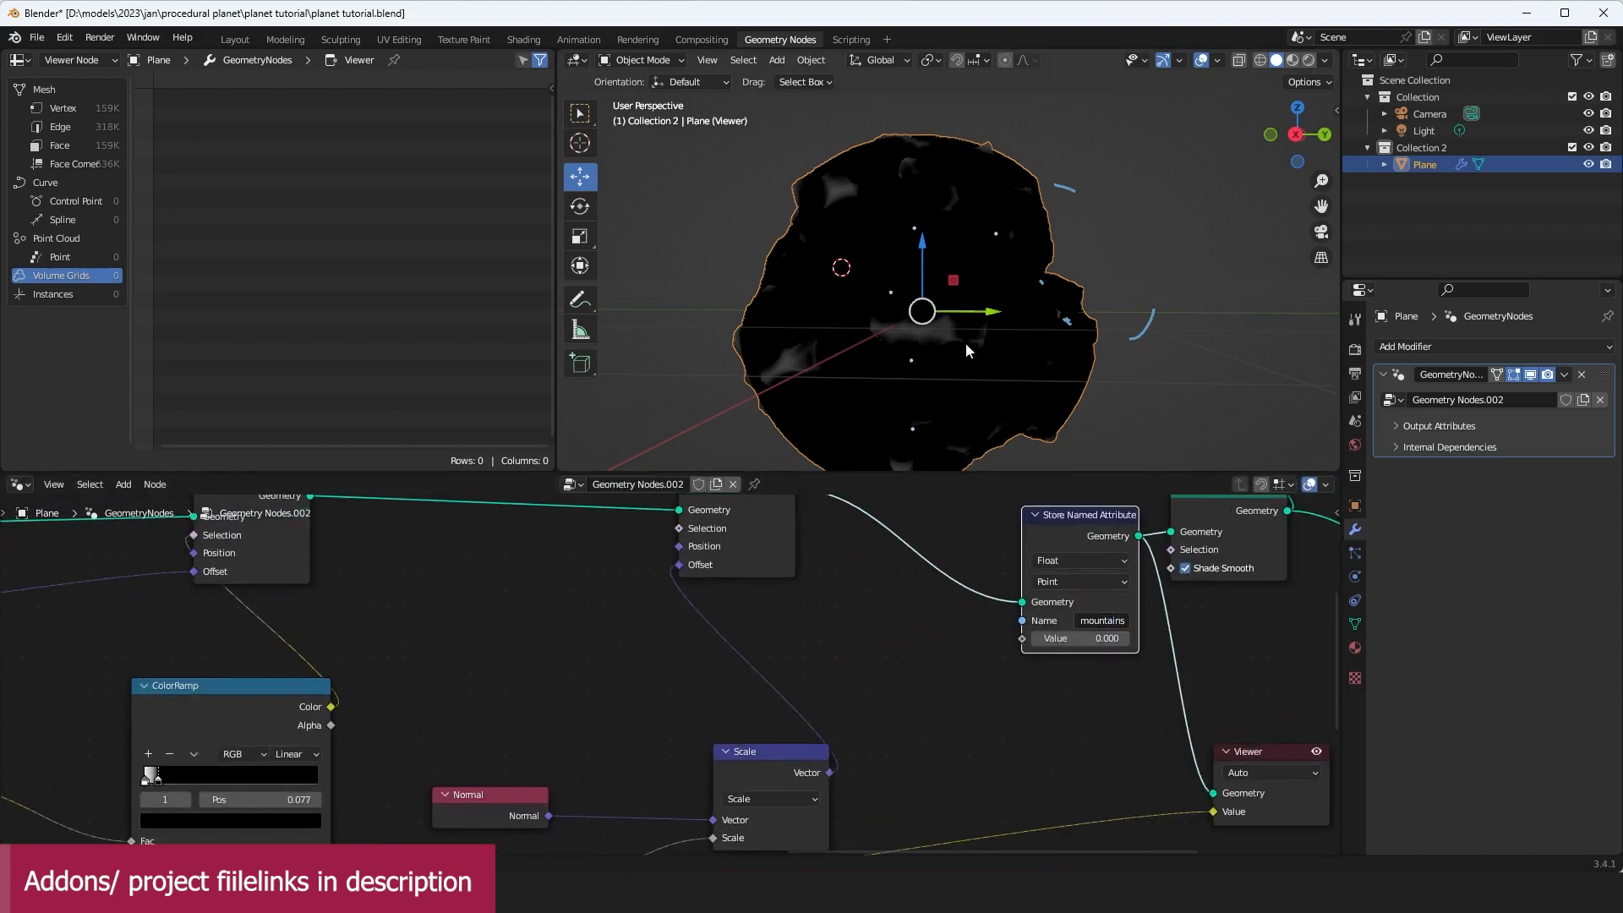
Step: Change the spreadsheet area to the Shader Editor and create a new material for the plane
click(19, 61)
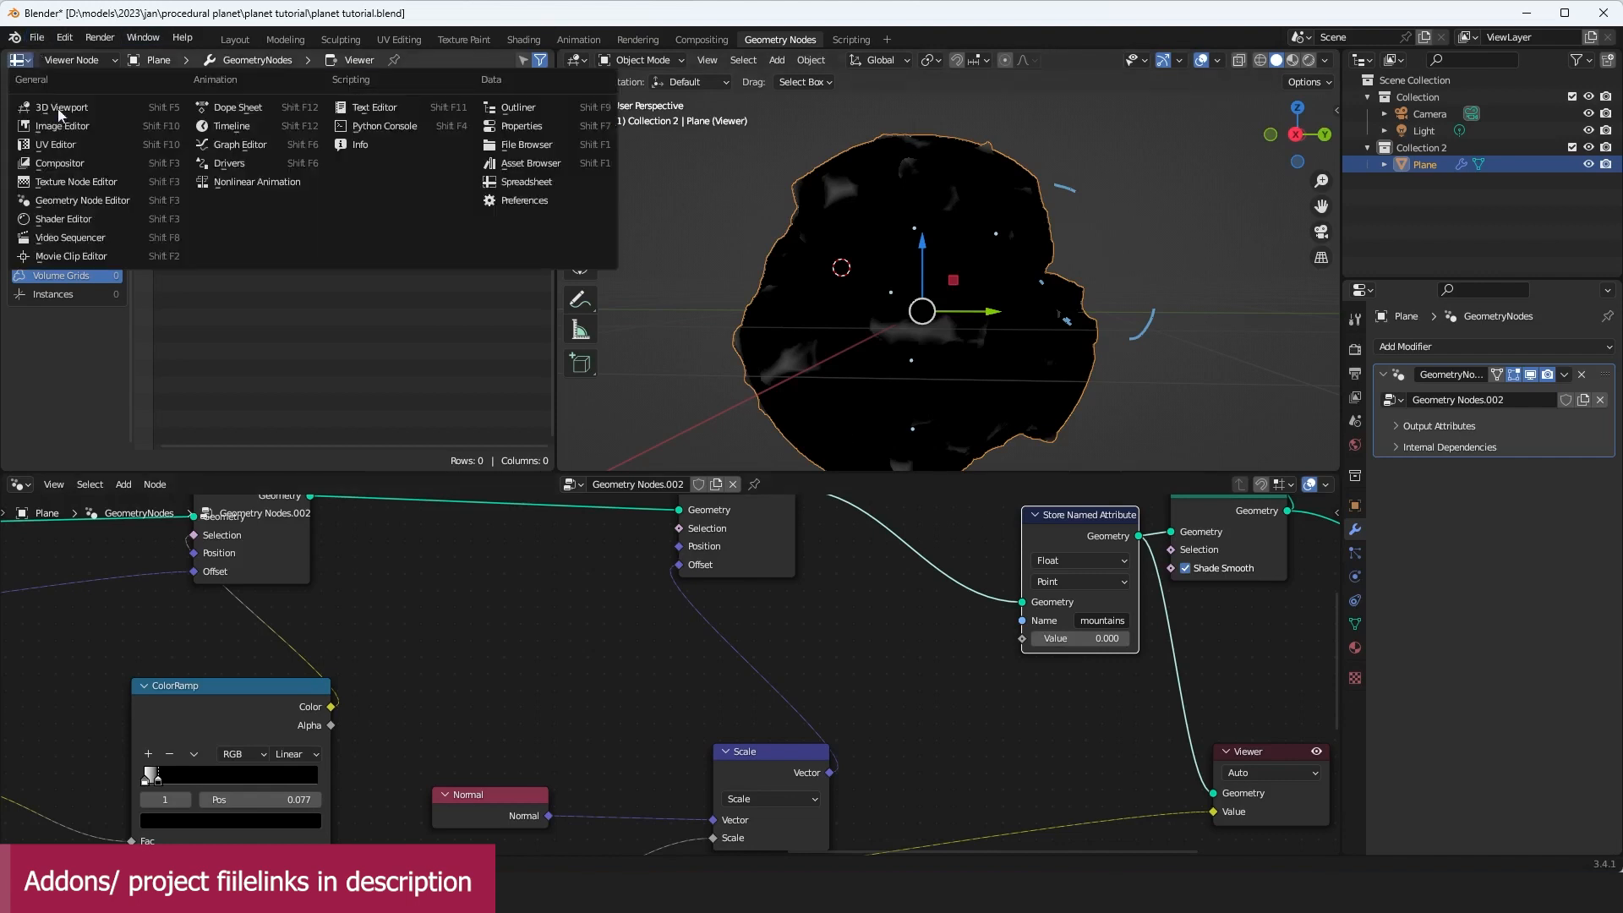
click(58, 211)
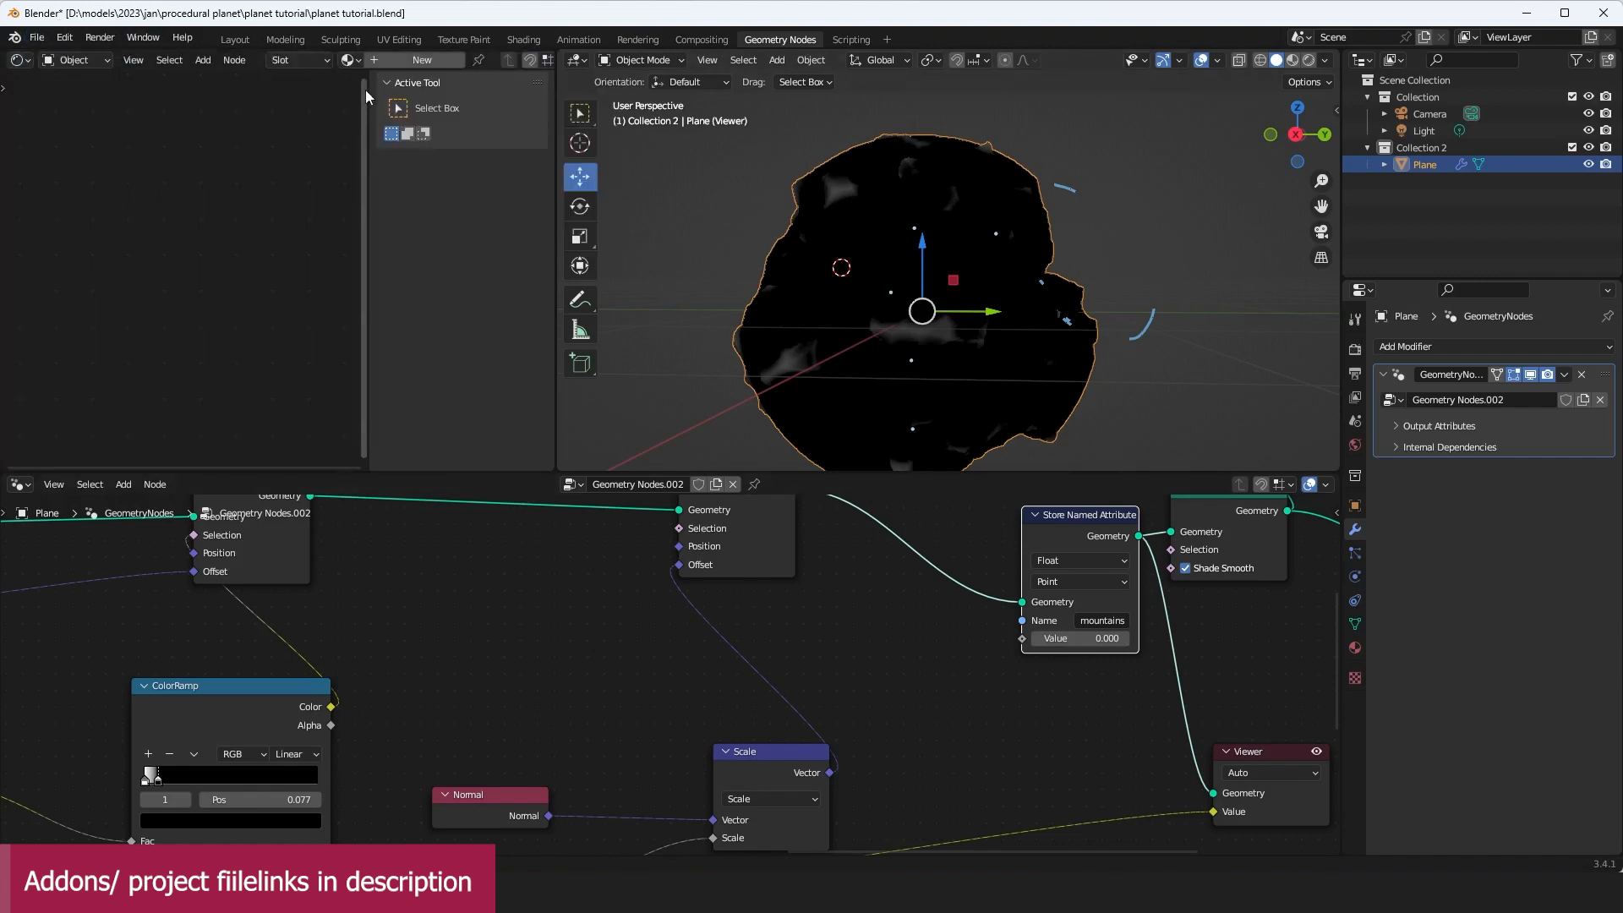
click(397, 61)
key(n)
key(Home)
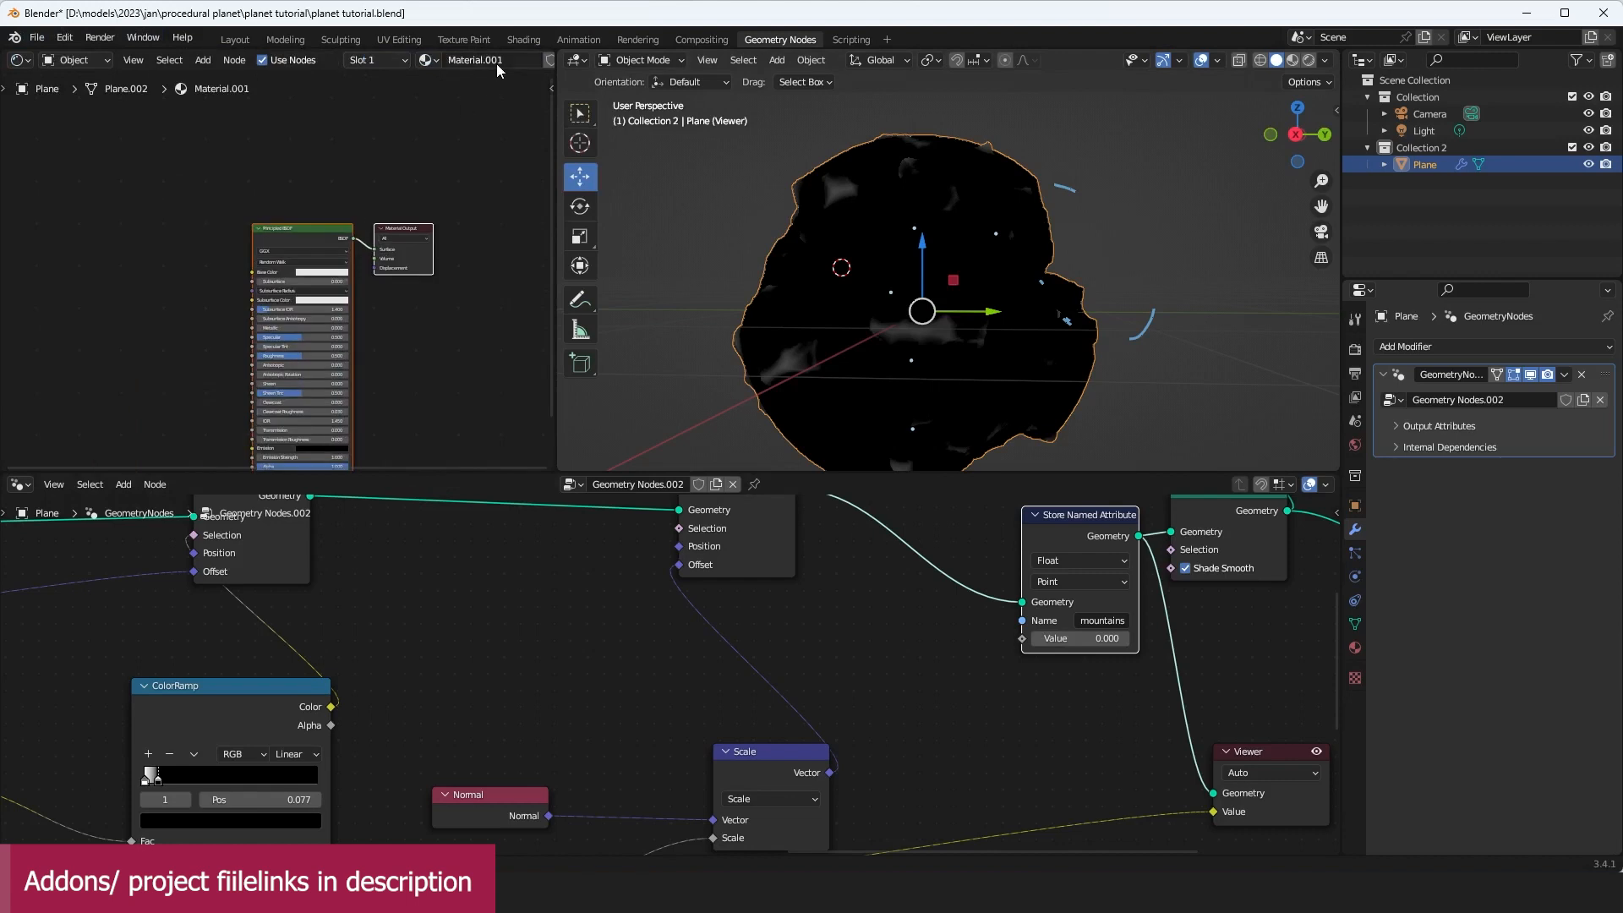
Step: Rename the new material "continet"
click(490, 60)
text(continet)
key(Return)
Step: Add an Attribute input node to the material and place it ahead of the Principled BSDF
middle_drag(264, 285, 396, 199)
scroll(396, 199, up, 2)
key(shift+a)
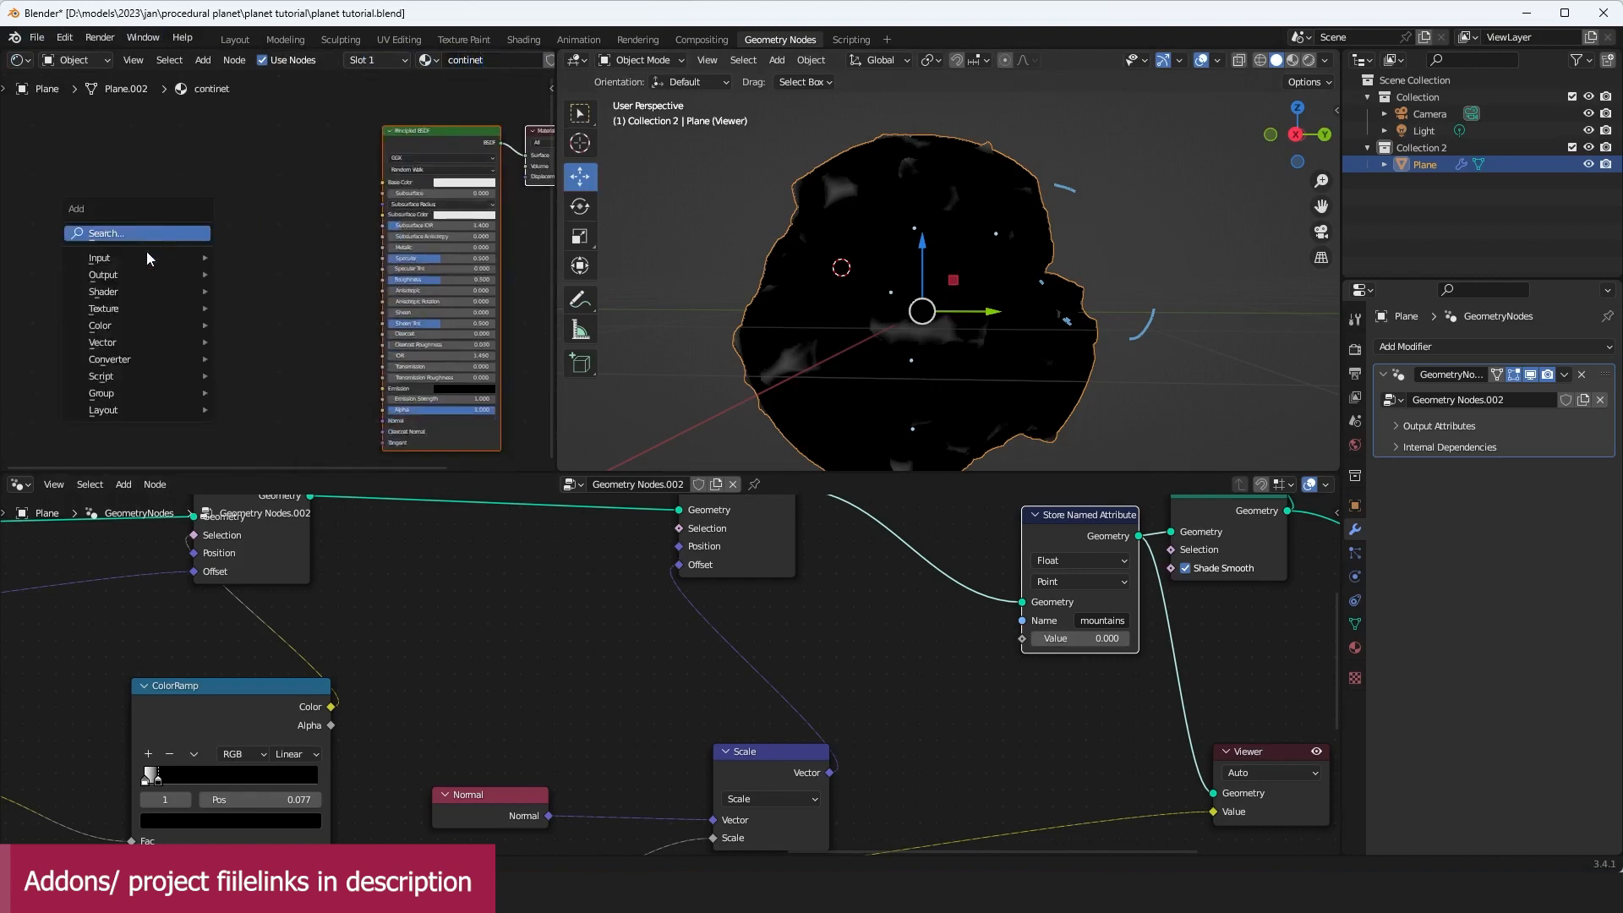
mouse_move(198, 263)
click(258, 297)
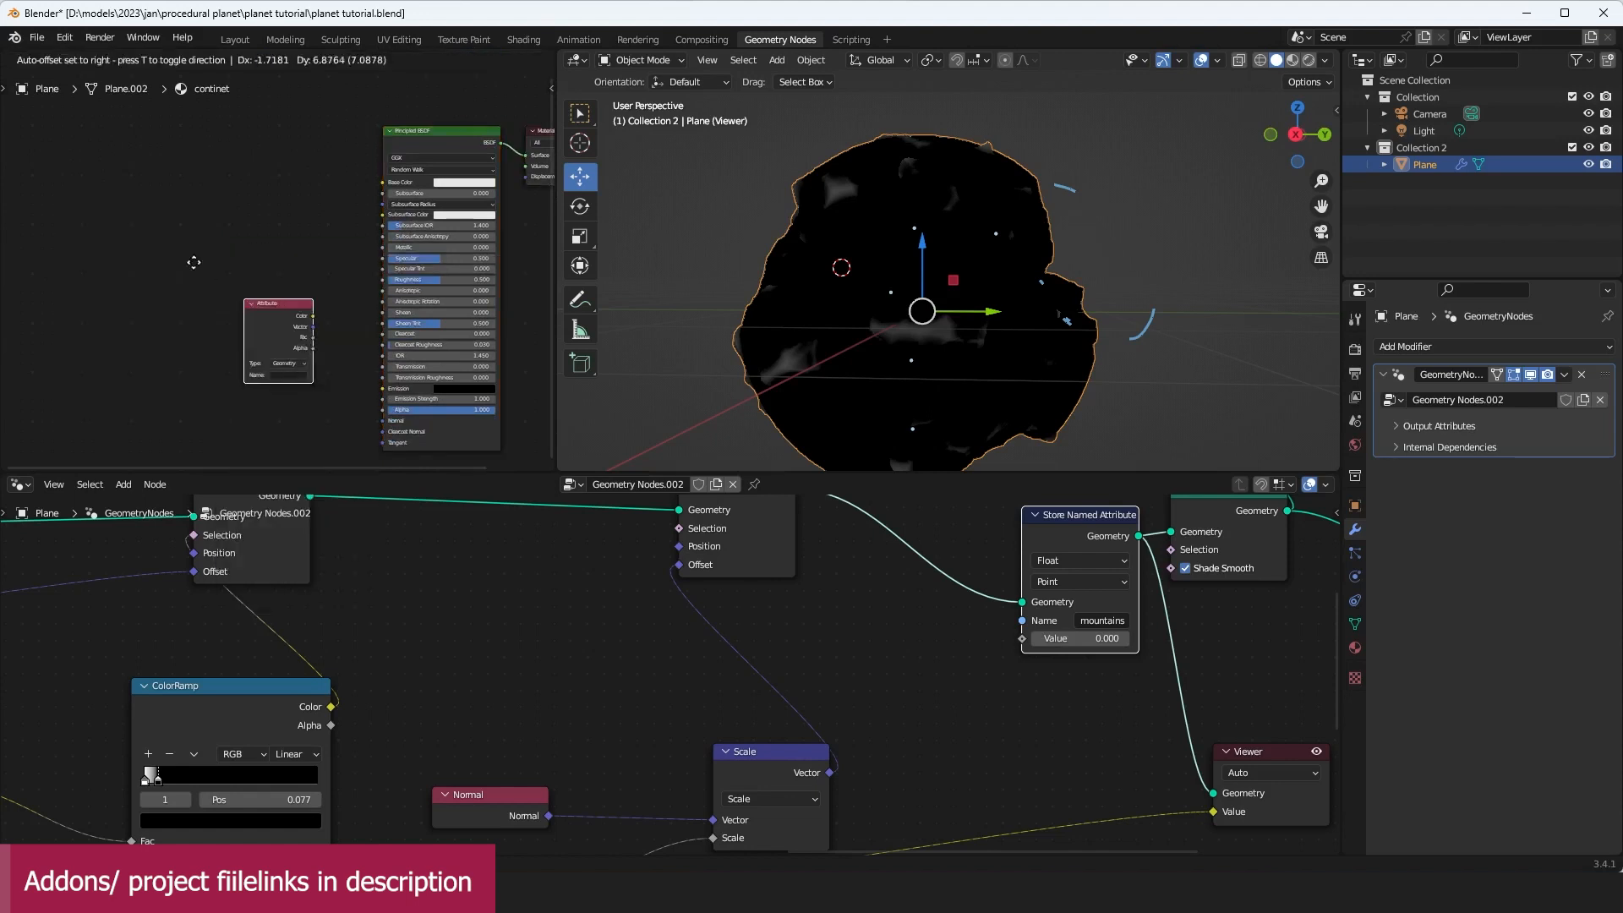
click(148, 218)
scroll(156, 245, up, 1)
Step: Set the material's Attribute node name to "mountains" and delete the Viewer from the geometry node tree
click(1115, 623)
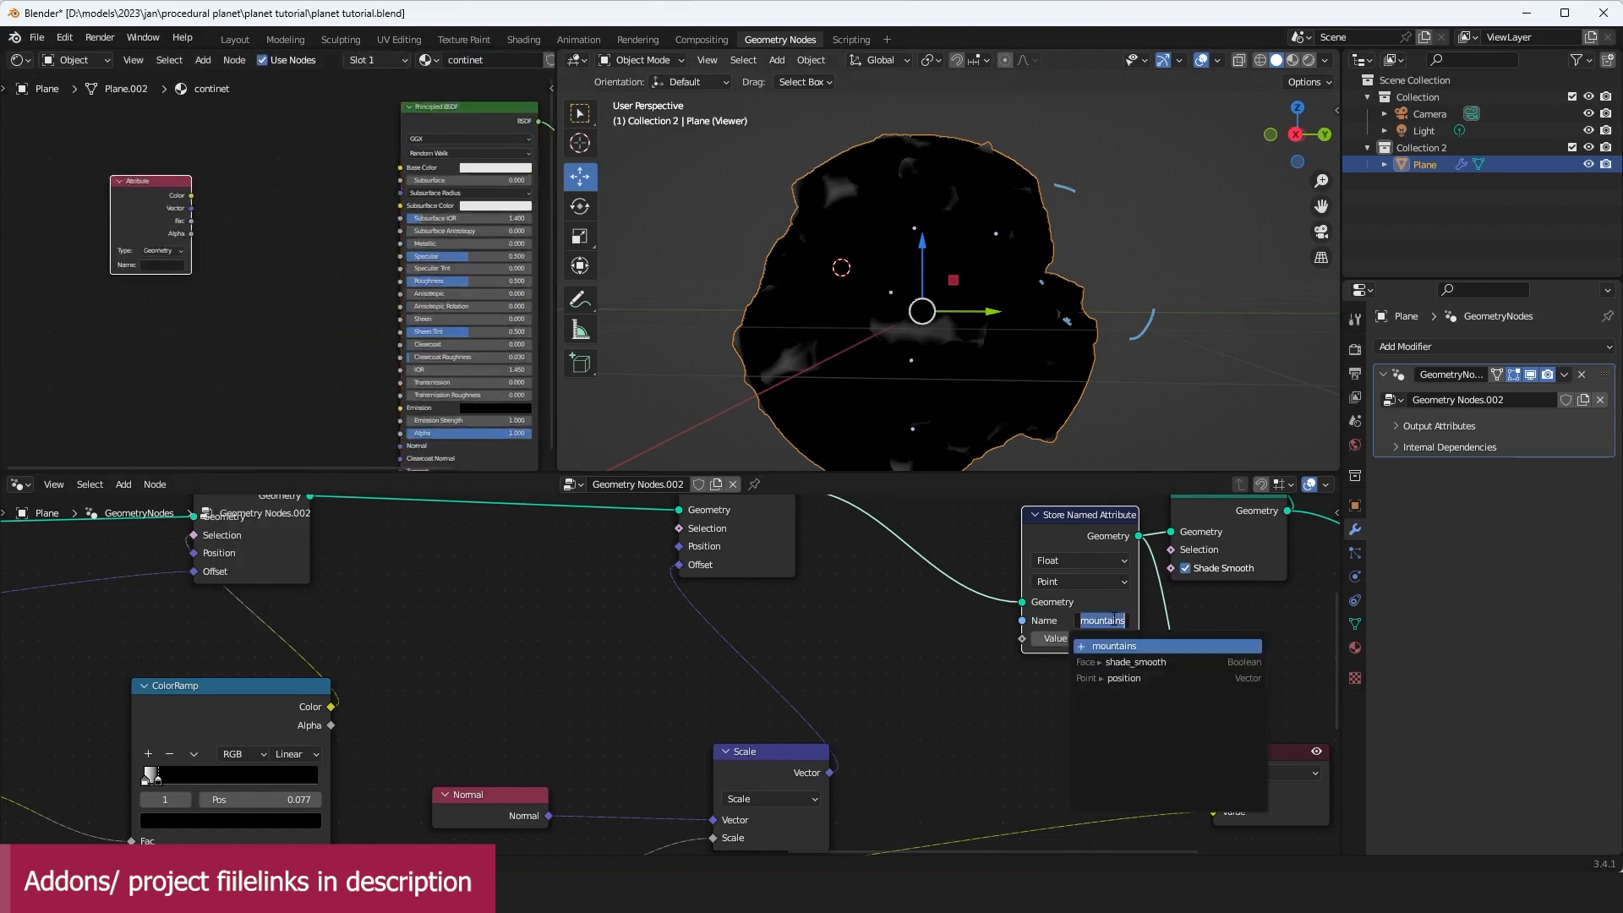
click(994, 647)
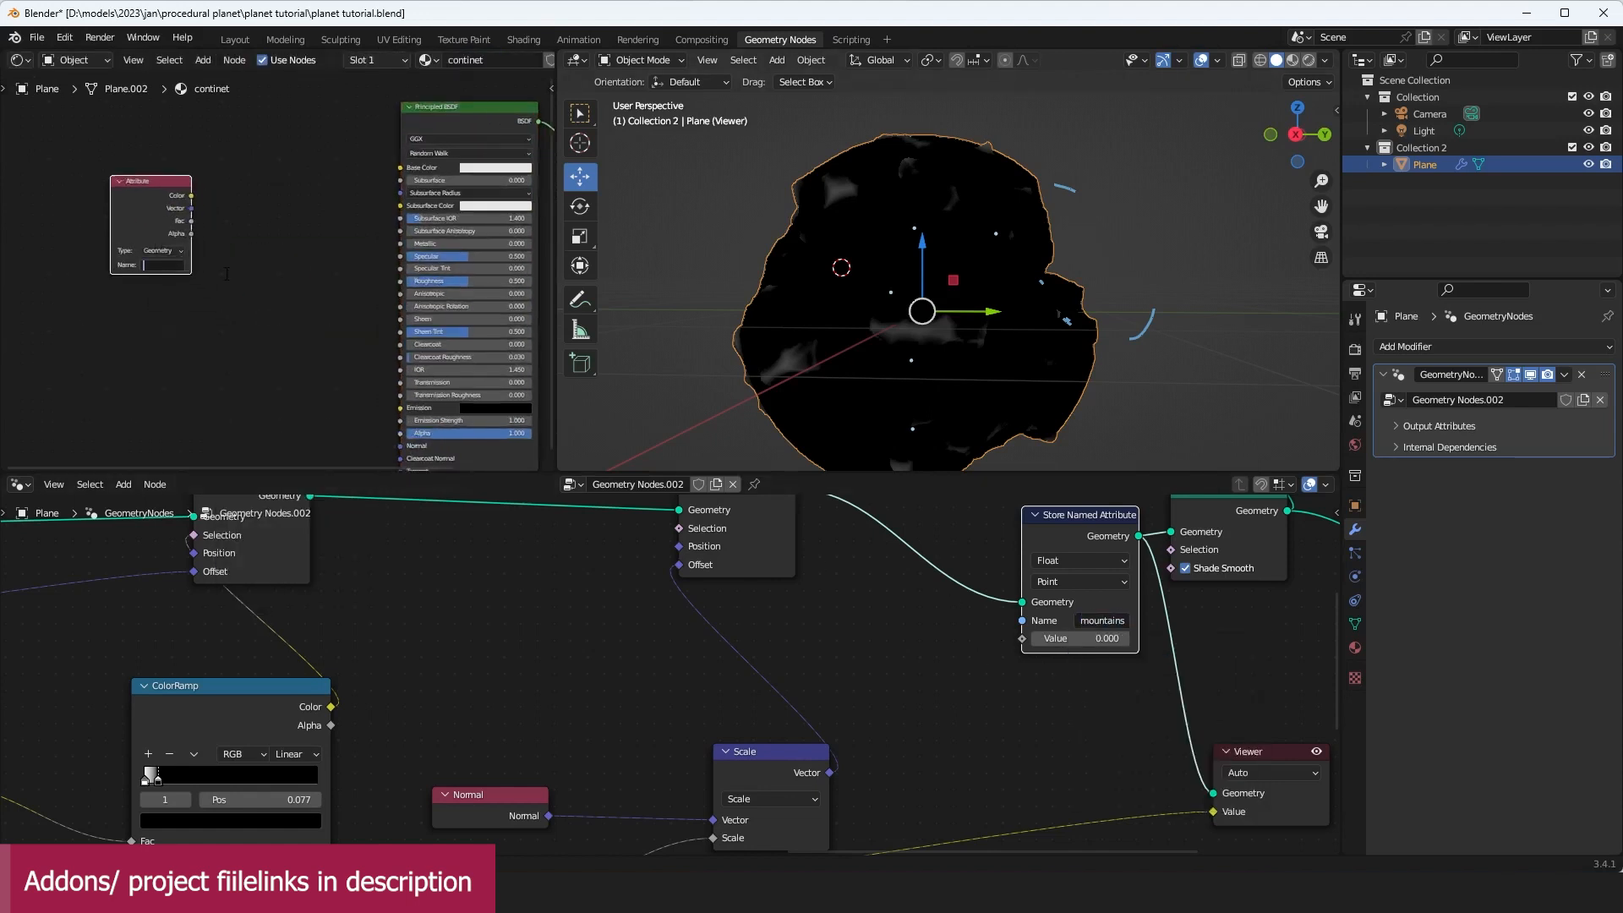
scroll(909, 727, down, 1)
middle_drag(1060, 740, 1000, 747)
click(1134, 757)
key(x)
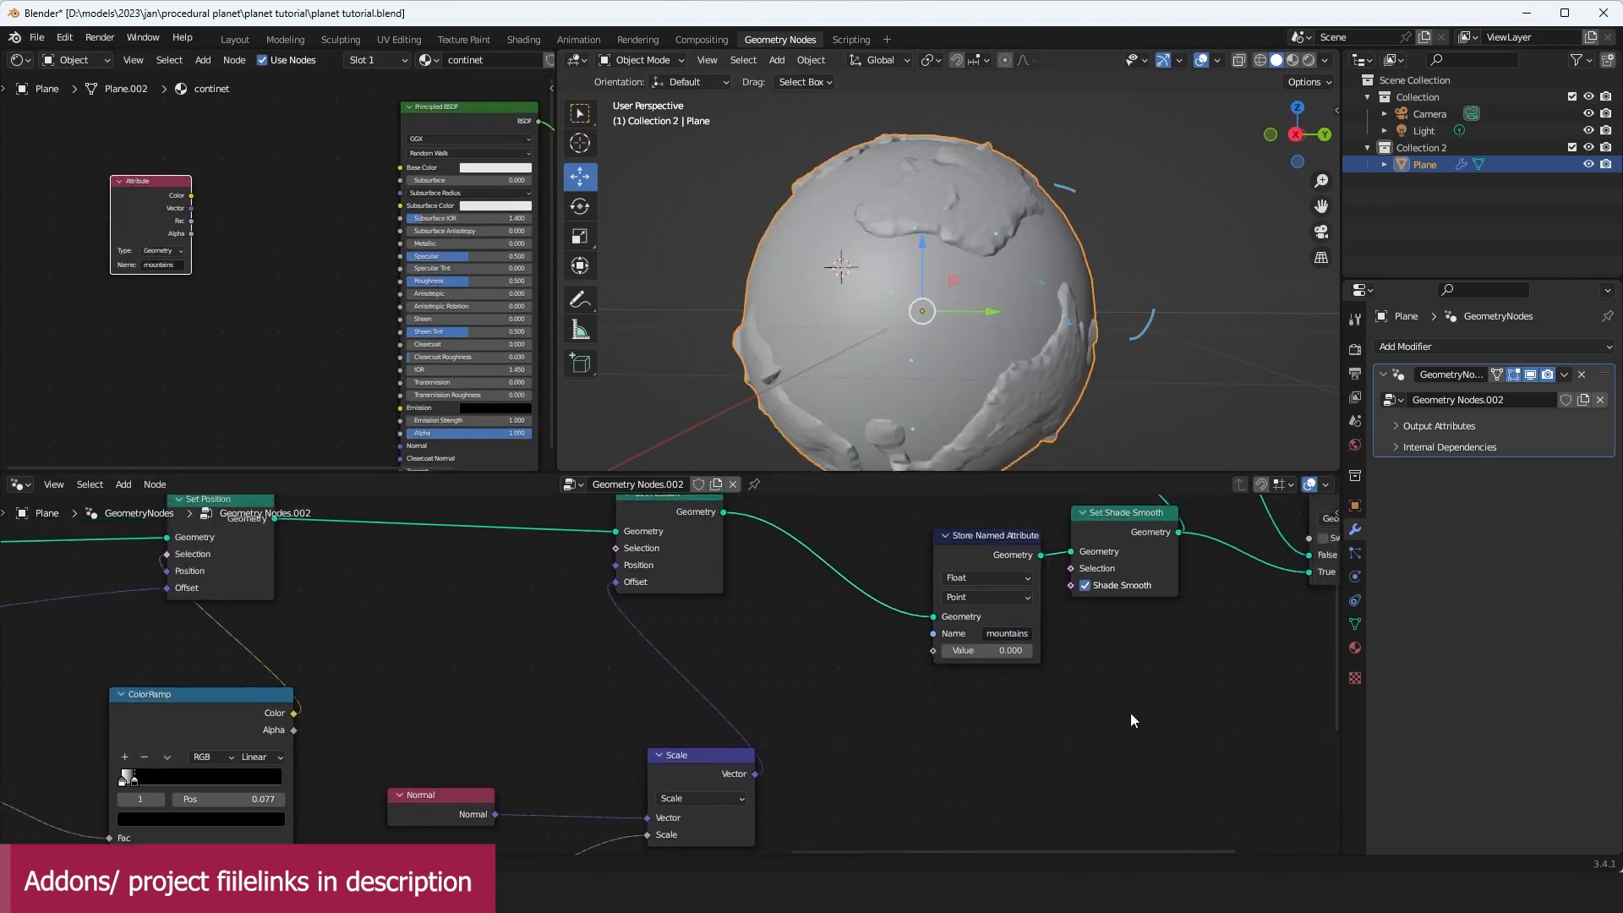
Step: Preview the Attribute node's Color through the Material Output and switch the viewport to Material Preview shading
middle_drag(1130, 713, 1046, 712)
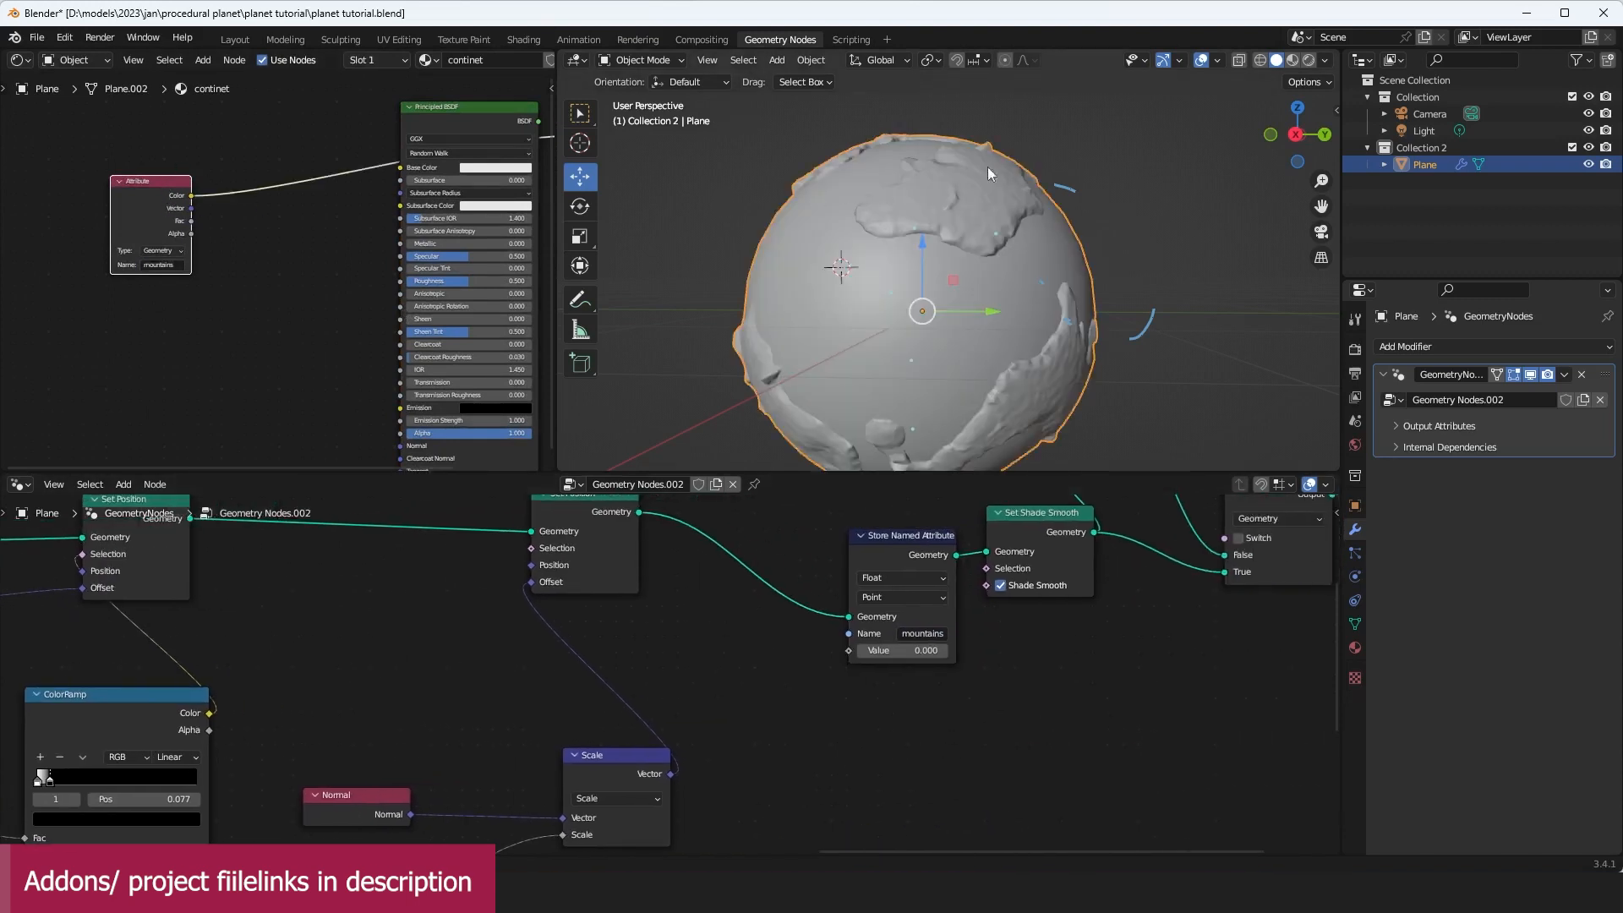
click(1293, 60)
middle_drag(1073, 199, 1017, 222)
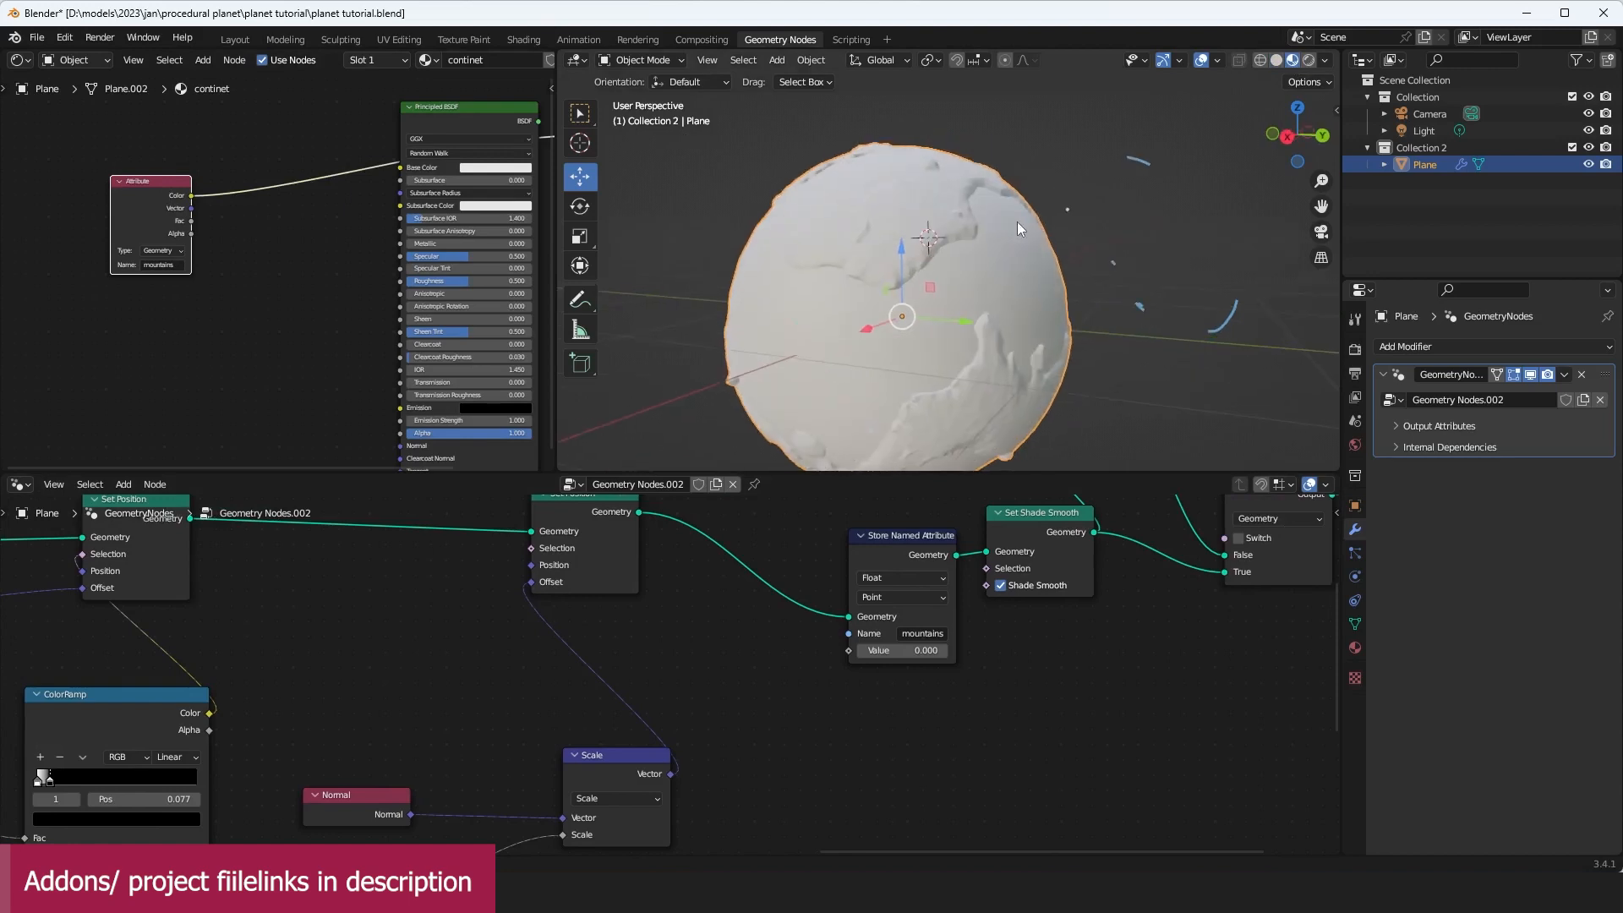
Step: Connect the mountain ColorRamp's Color output to the Value input of the "mountains" Store Named Attribute node
scroll(901, 518, up, 6)
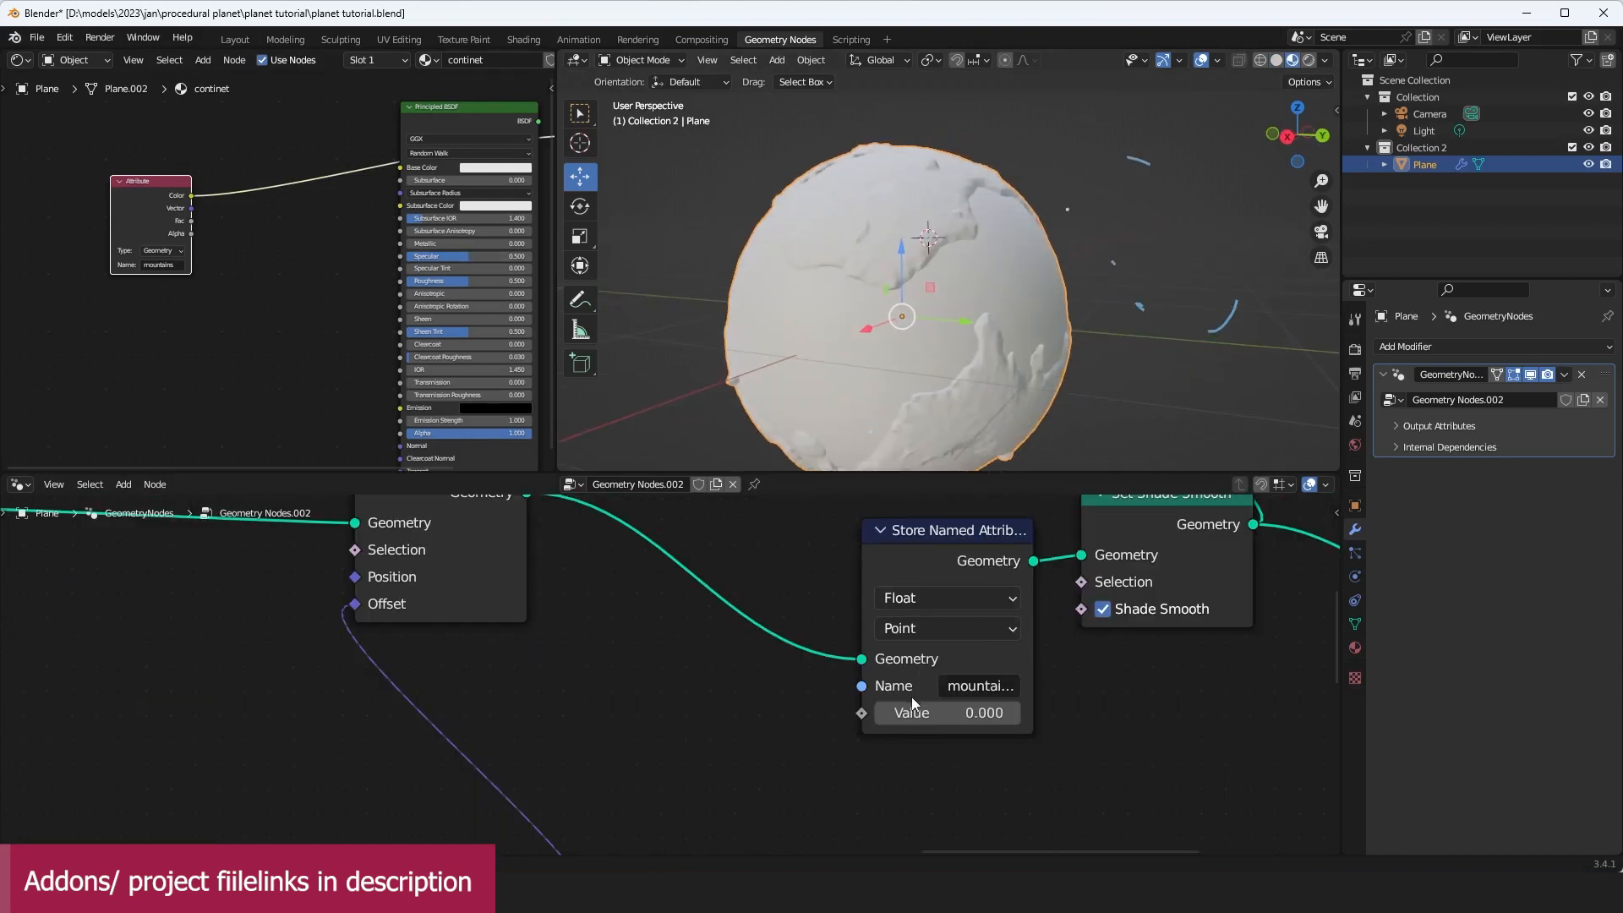
scroll(911, 697, down, 5)
middle_drag(872, 676, 881, 593)
scroll(898, 625, down, 4)
scroll(881, 592, down, 1)
drag(508, 752, 849, 574)
middle_drag(966, 535, 905, 630)
middle_drag(906, 630, 895, 641)
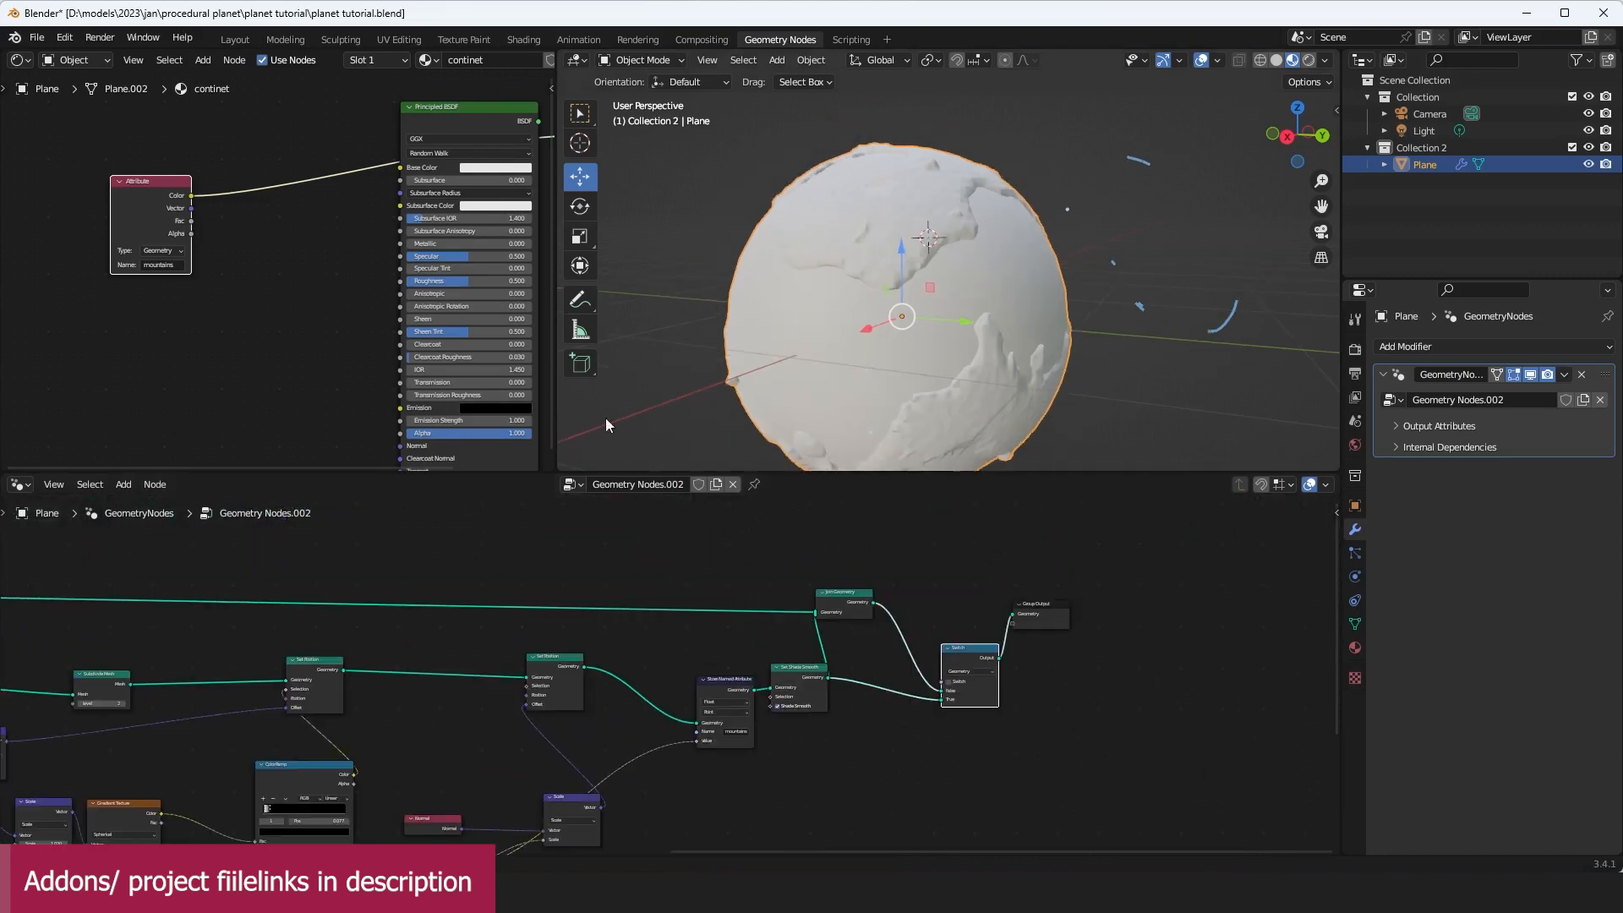
Step: Add a Set Material node after Set Shade Smooth and feed its geometry into both the Switch and Join Geometry nodes
scroll(1018, 713, up, 2)
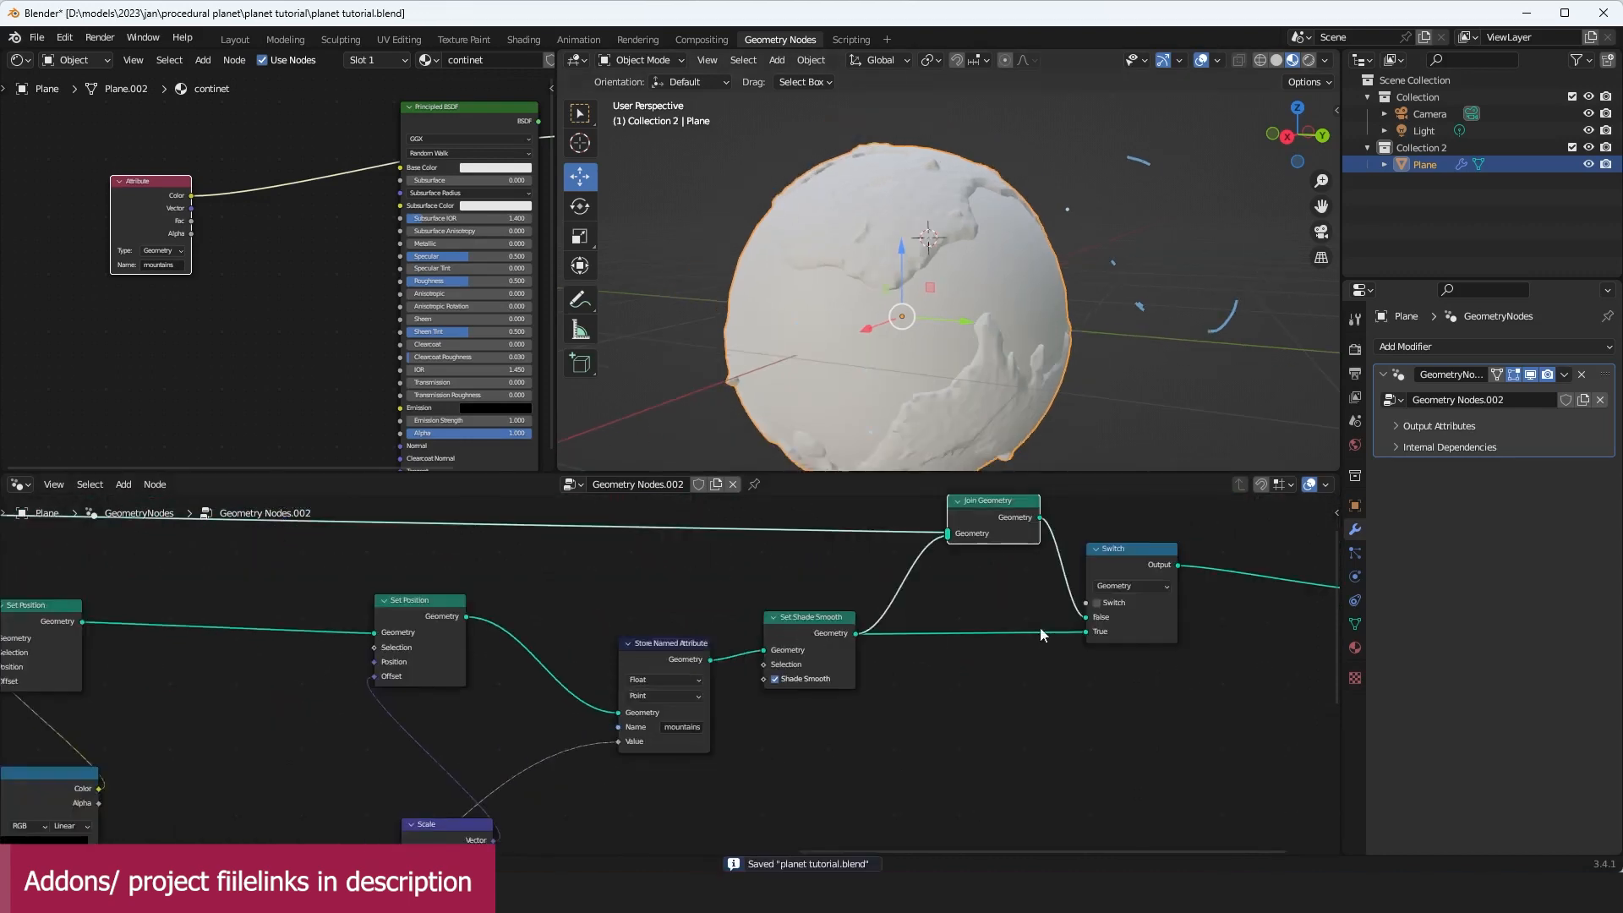
scroll(1040, 634, up, 2)
key(shift+a)
text(set mat)
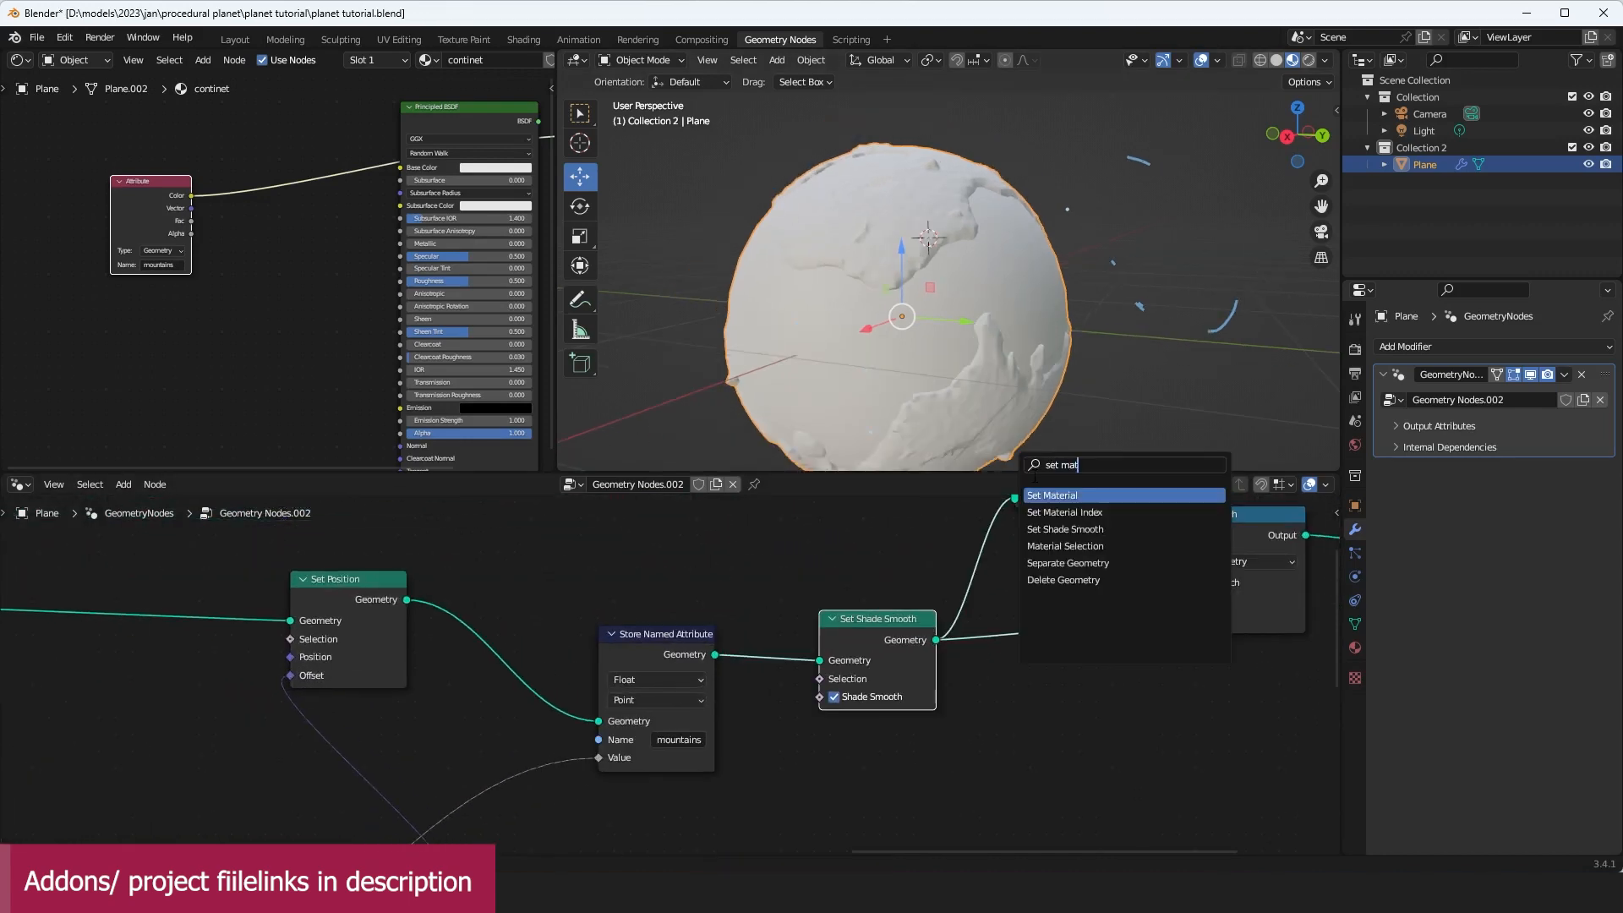
click(1048, 496)
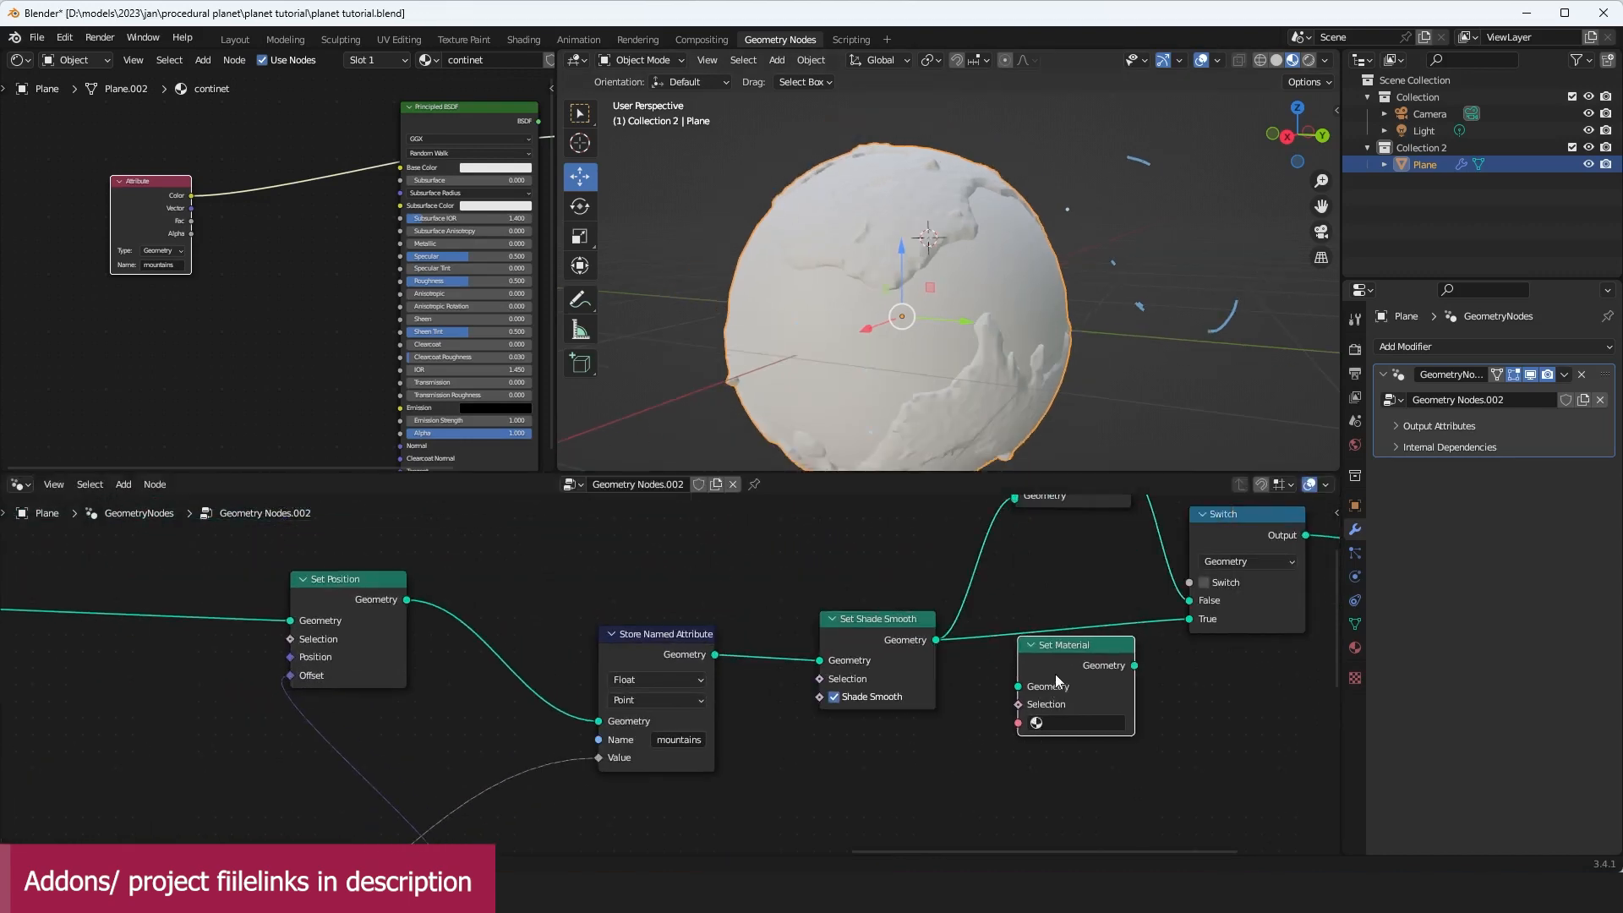
drag(1062, 655, 1021, 636)
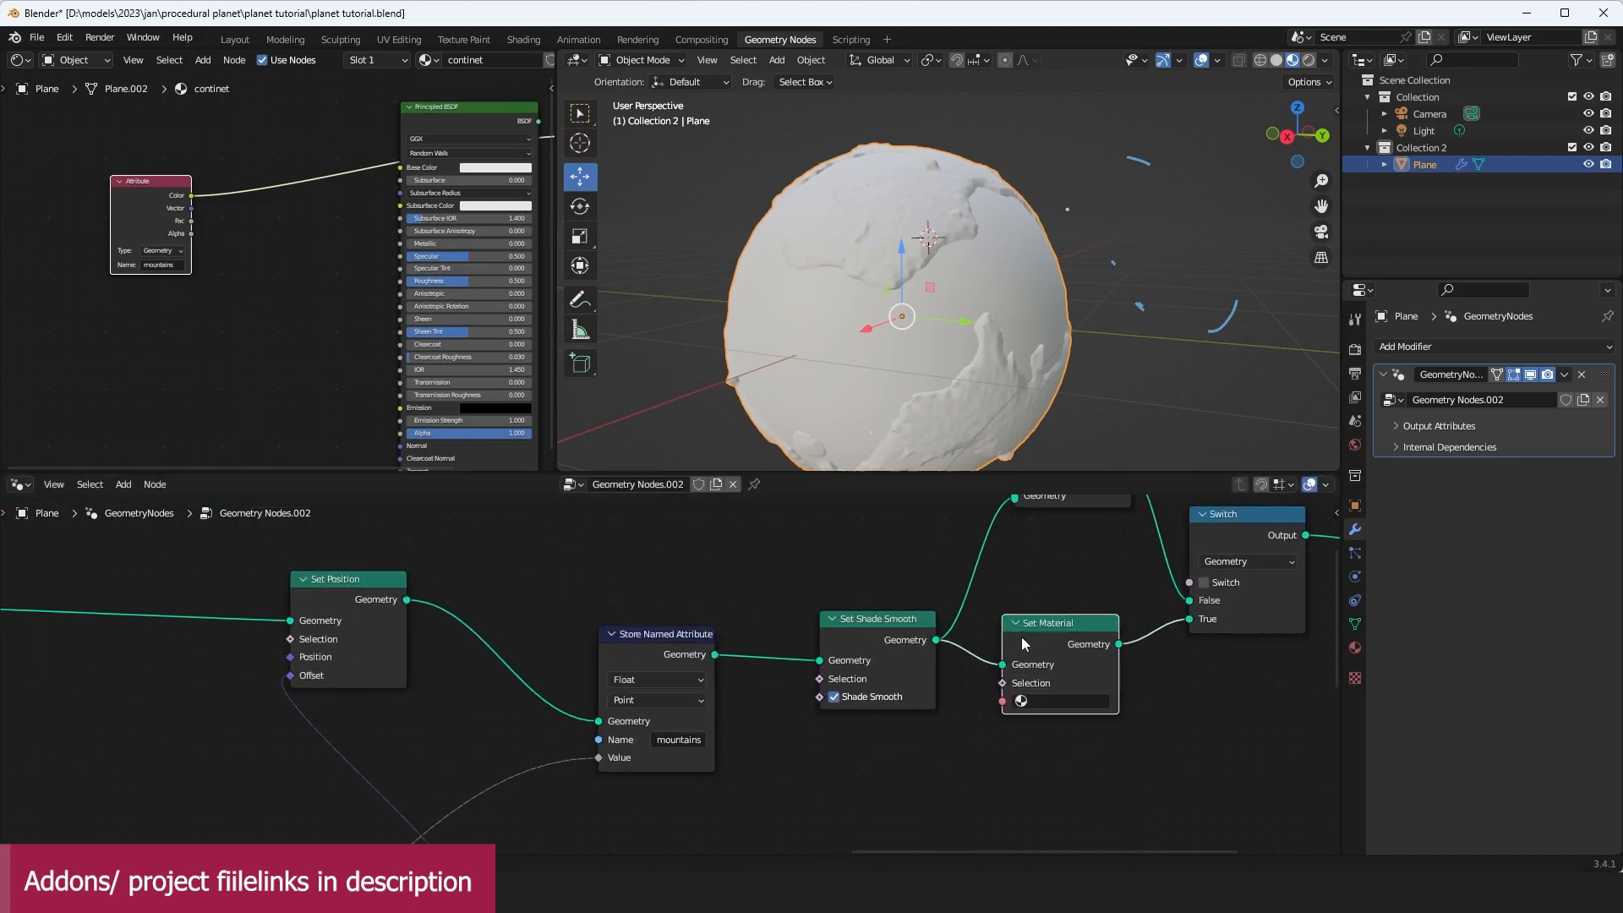
drag(1120, 645, 1013, 591)
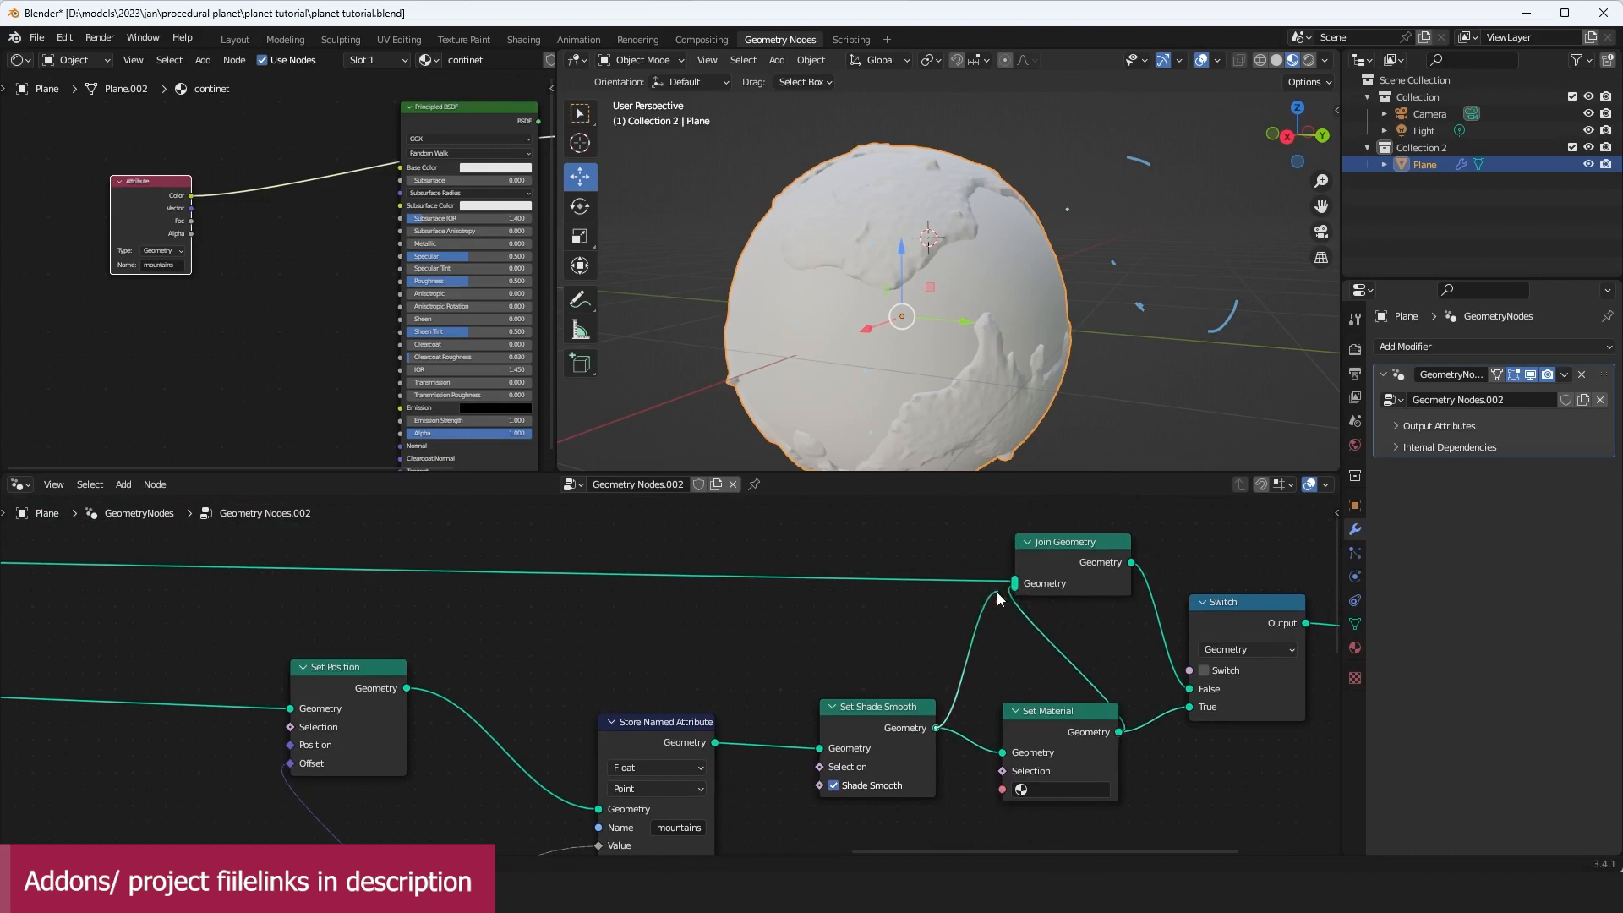
Step: Assign the "continet" material in the Set Material node
middle_drag(1209, 729, 1078, 648)
click(967, 691)
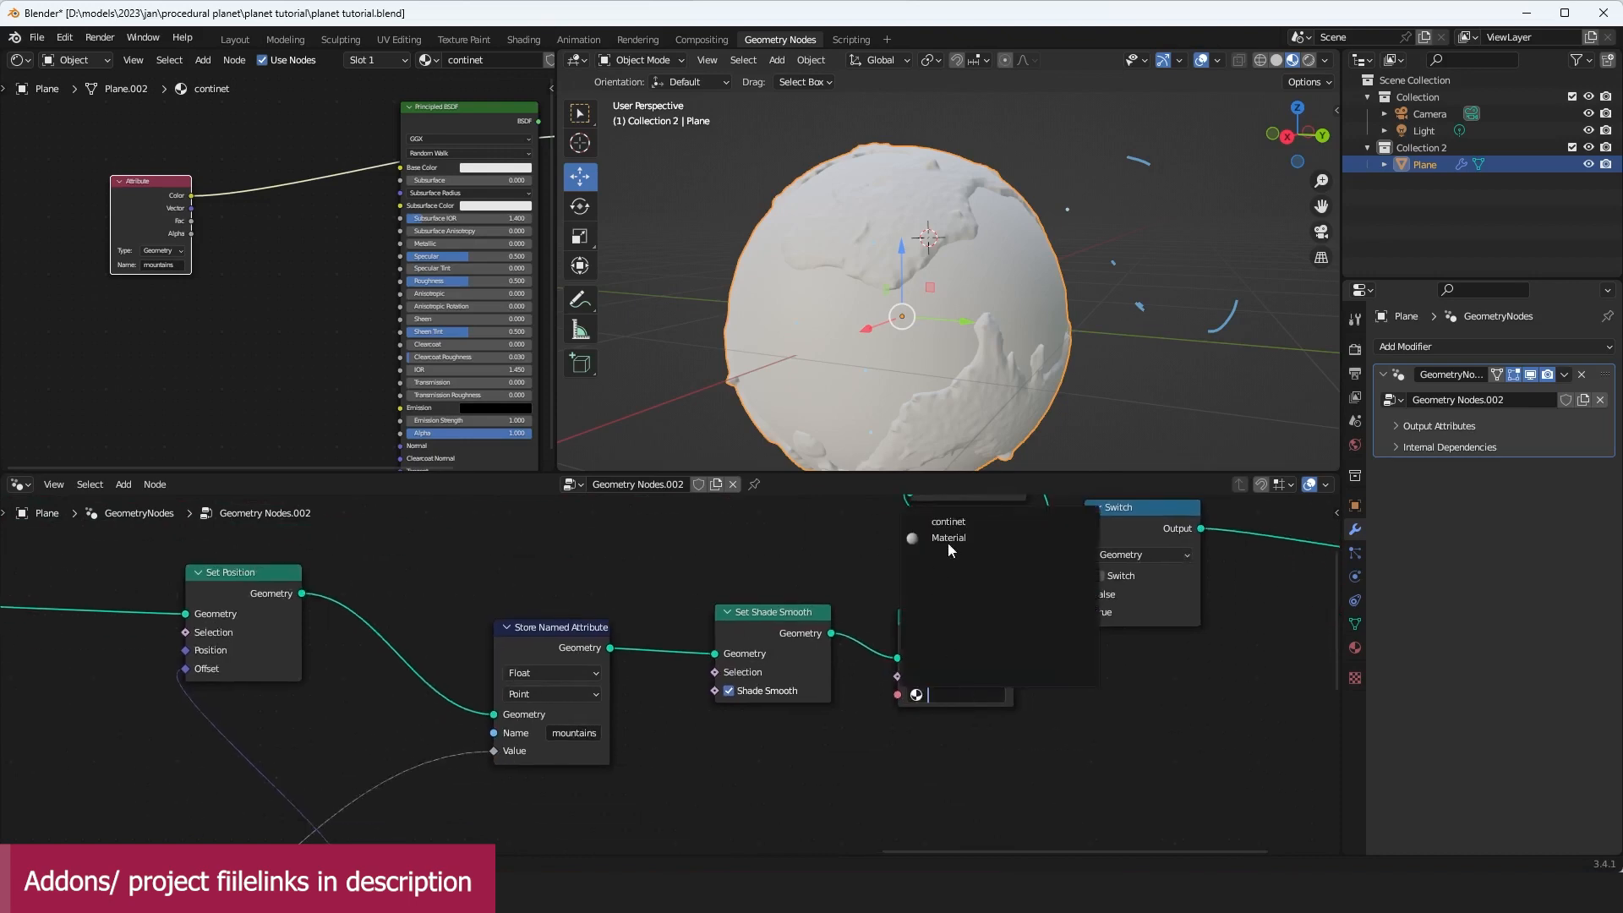
click(962, 526)
click(941, 700)
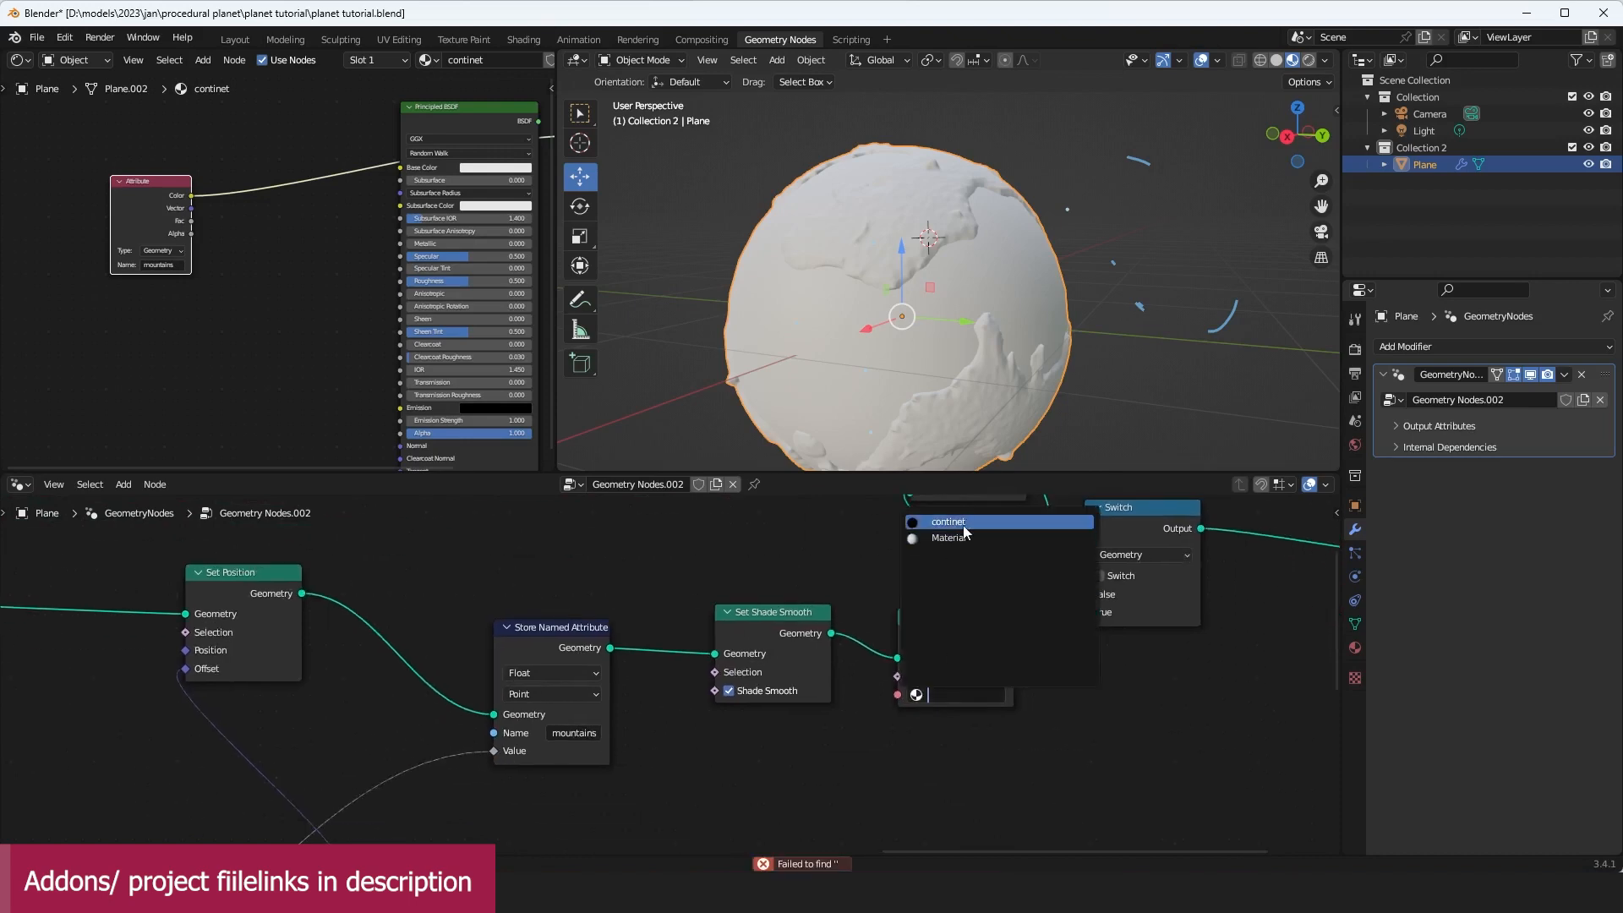
click(964, 521)
Step: Examine the material on the planet's continents and the upstream noise and gradient nodes that shape them
middle_drag(885, 315, 656, 342)
scroll(761, 347, up, 3)
scroll(952, 386, down, 3)
scroll(834, 783, down, 4)
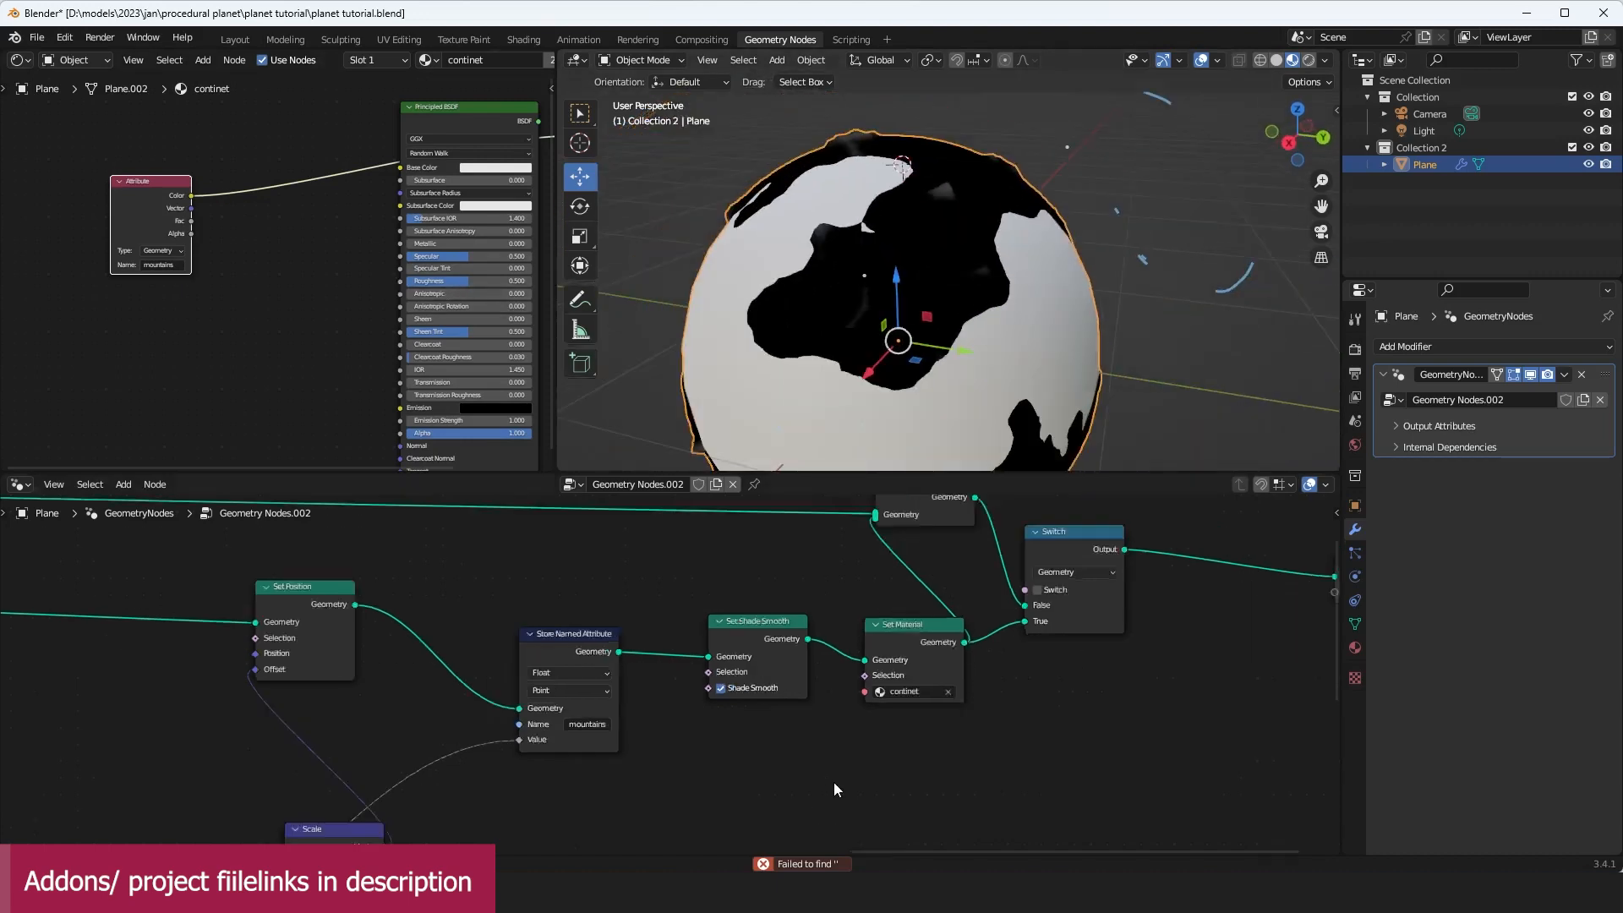
middle_drag(928, 322, 942, 251)
middle_drag(481, 797, 873, 709)
scroll(678, 688, down, 4)
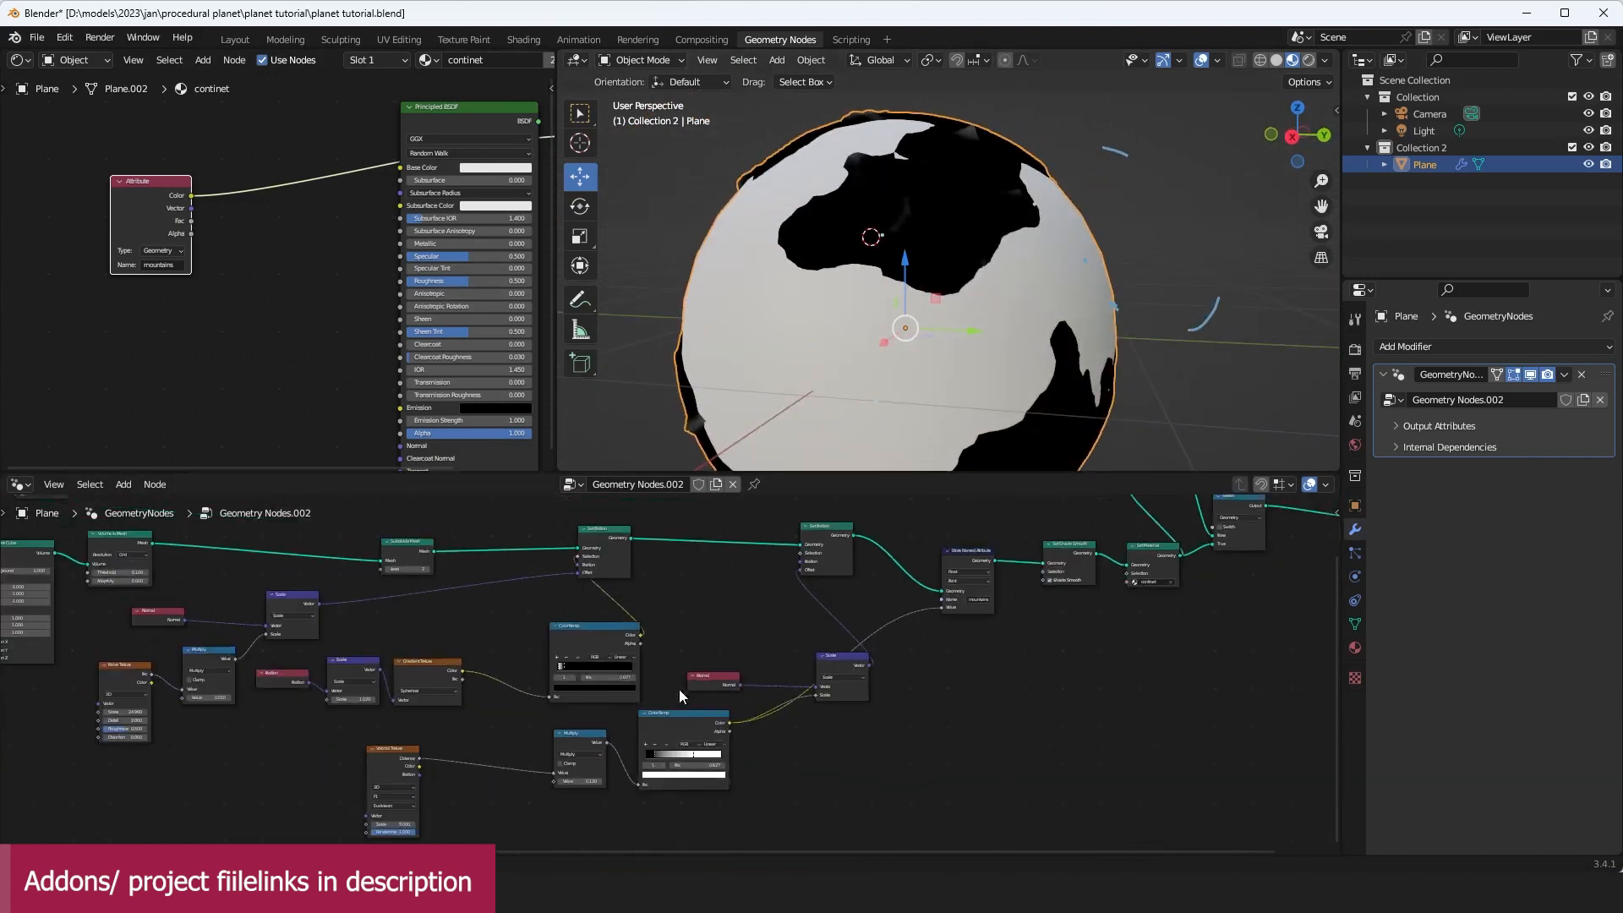
middle_drag(579, 686, 746, 675)
middle_drag(377, 671, 594, 657)
scroll(538, 725, up, 3)
Step: Preview the noise Multiply node's value with a Viewer fed by the Subdivide Mesh geometry
click(573, 669)
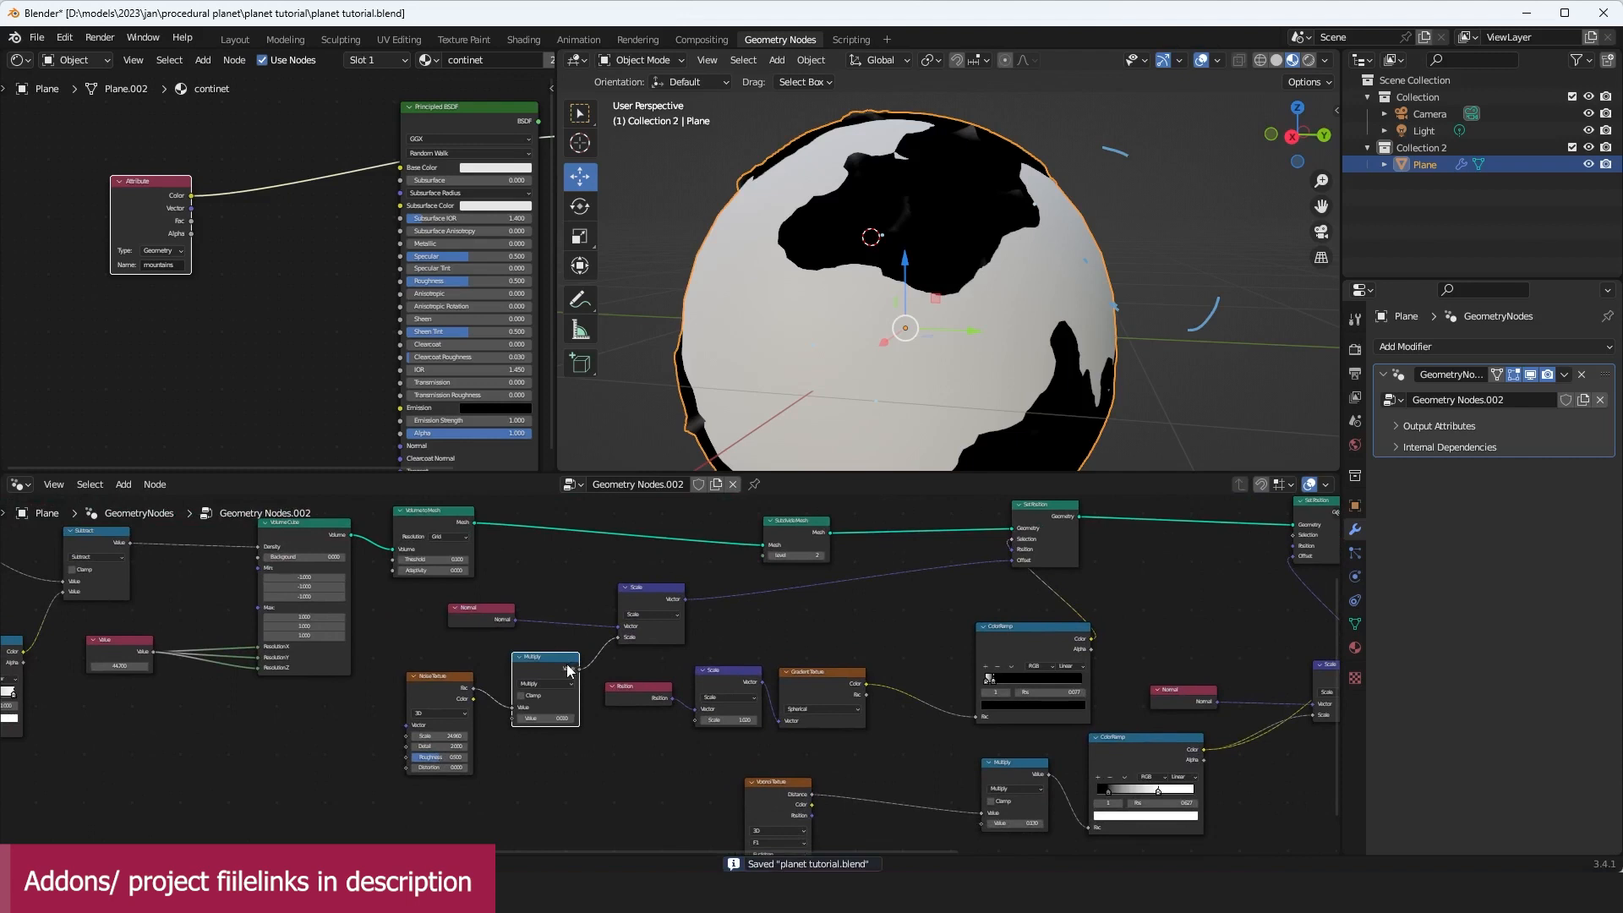
ctrl+shift+click(568, 670)
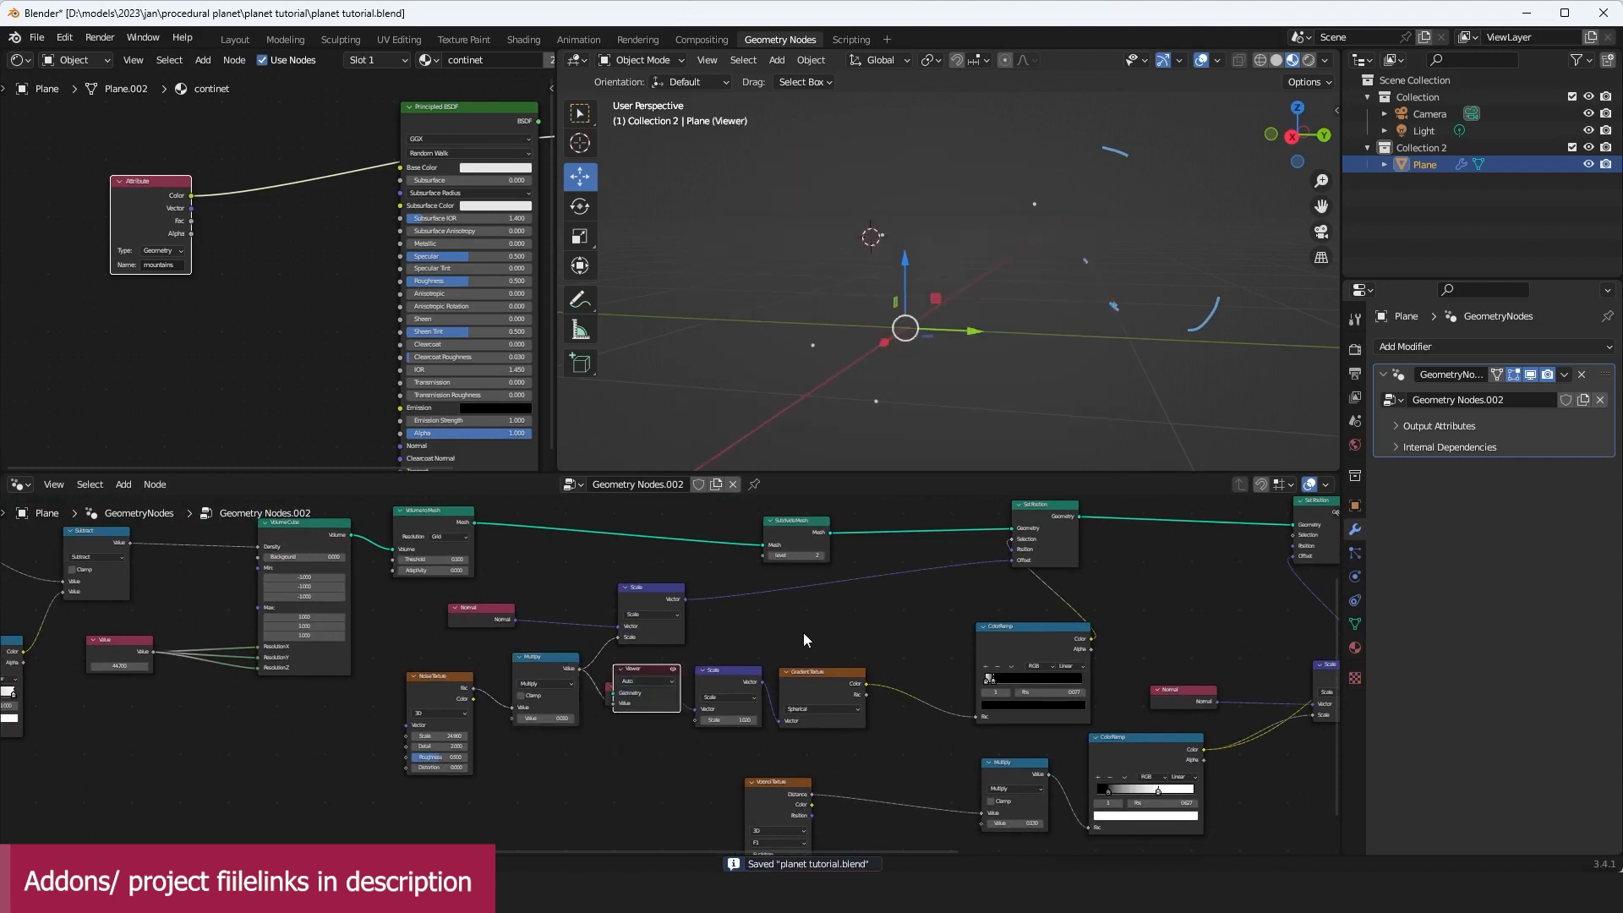
drag(641, 674, 913, 634)
scroll(883, 588, up, 1)
middle_drag(917, 622, 784, 672)
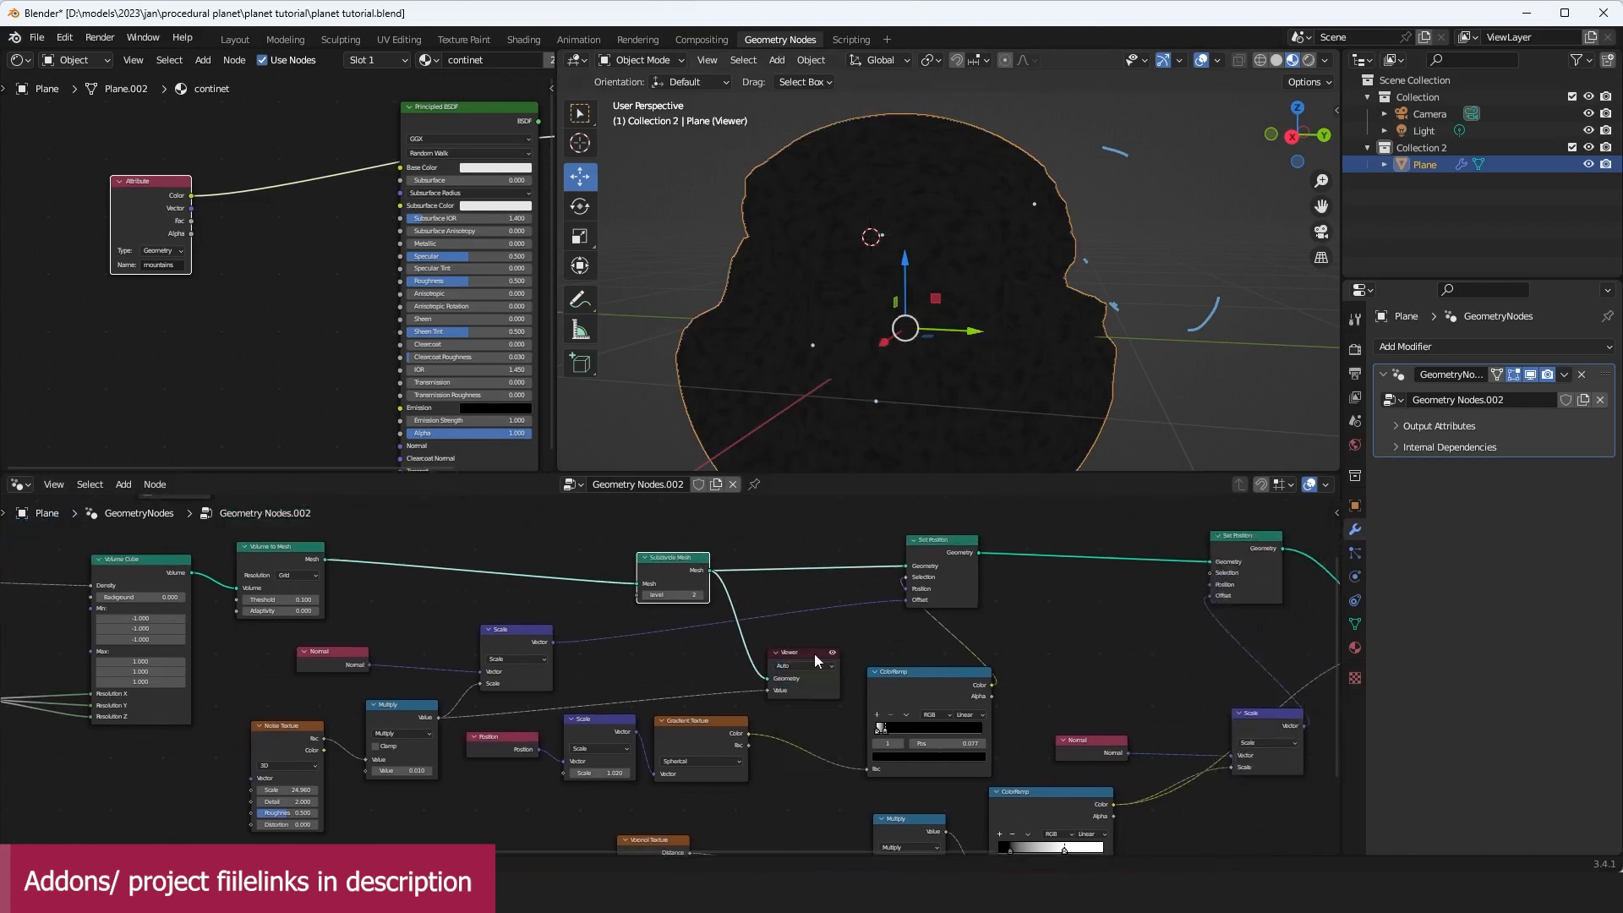
Step: Move the Viewer past the first Set Position node and preview the gradient ColorRamp's Color output on the planet
drag(815, 656, 1151, 619)
scroll(1151, 619, up, 3)
middle_drag(1151, 619, 903, 626)
drag(902, 613, 1048, 578)
click(832, 691)
drag(970, 631, 974, 630)
scroll(972, 287, down, 3)
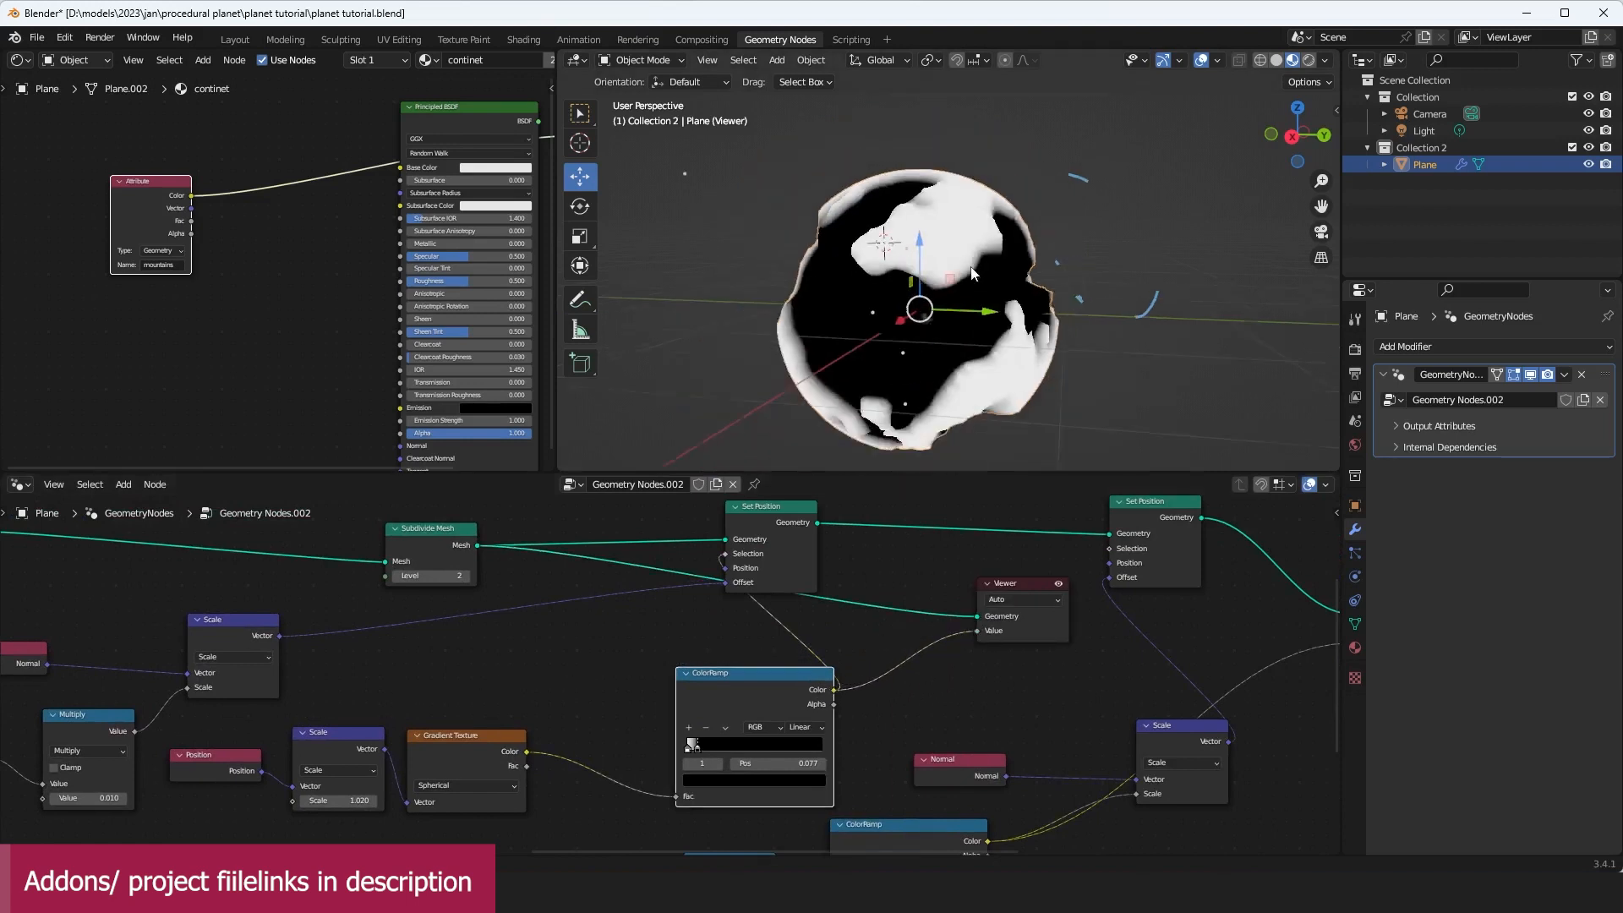
middle_drag(988, 284, 955, 477)
scroll(909, 251, up, 2)
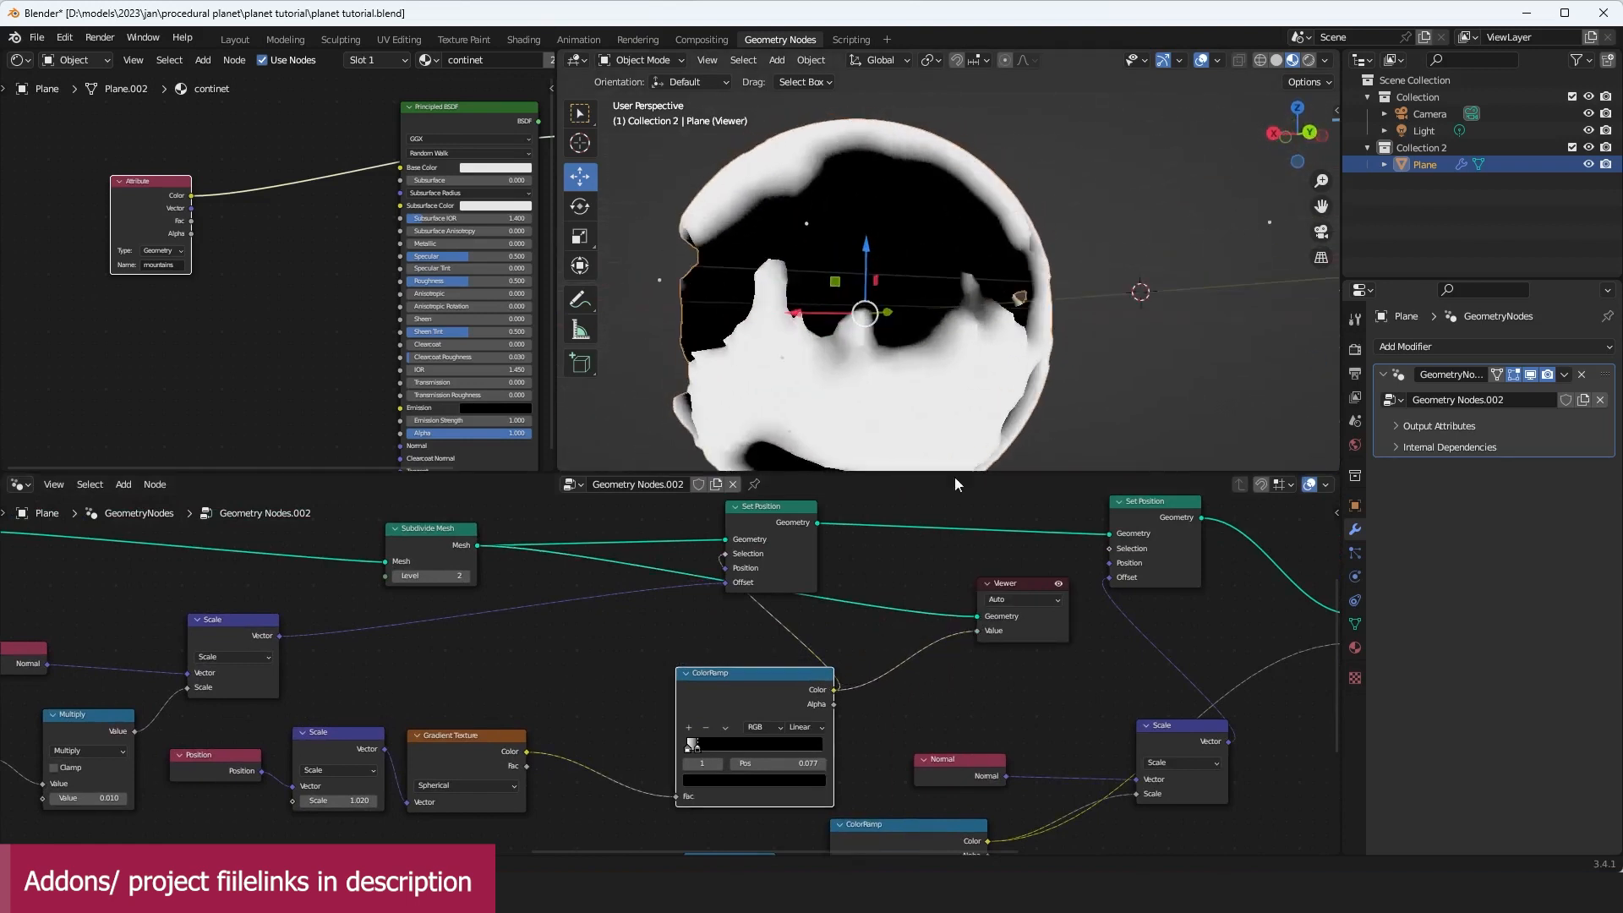
Step: Insert a Store Named Attribute node between the two Set Position nodes and link the gradient ColorRamp's Color to its Value
middle_drag(1022, 612, 1038, 668)
key(shift+a)
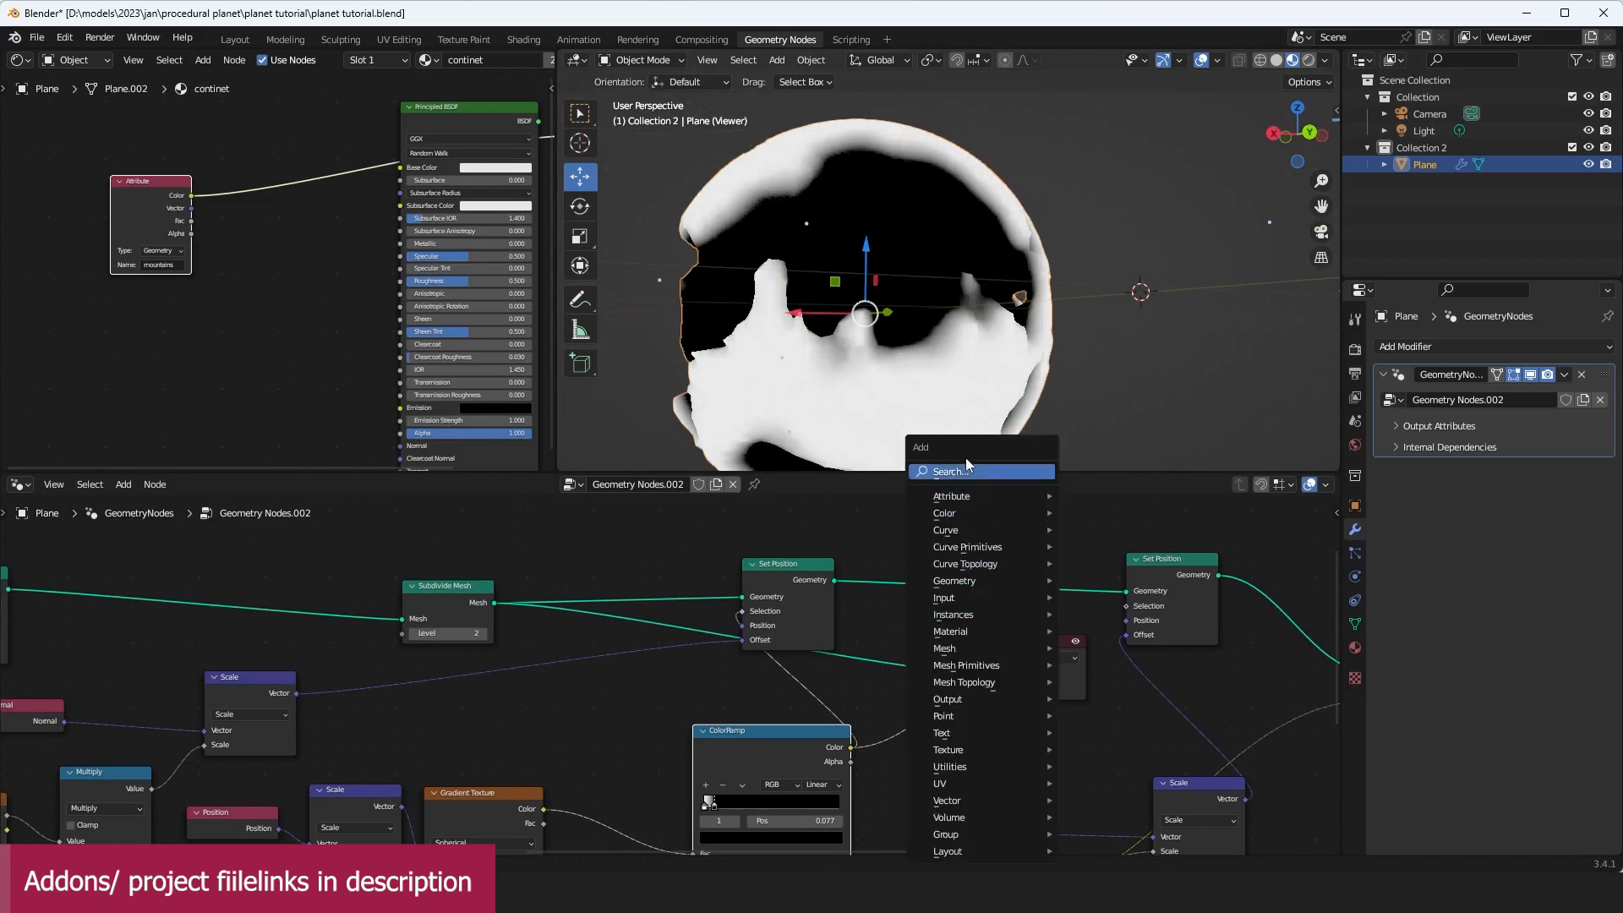
text(stor)
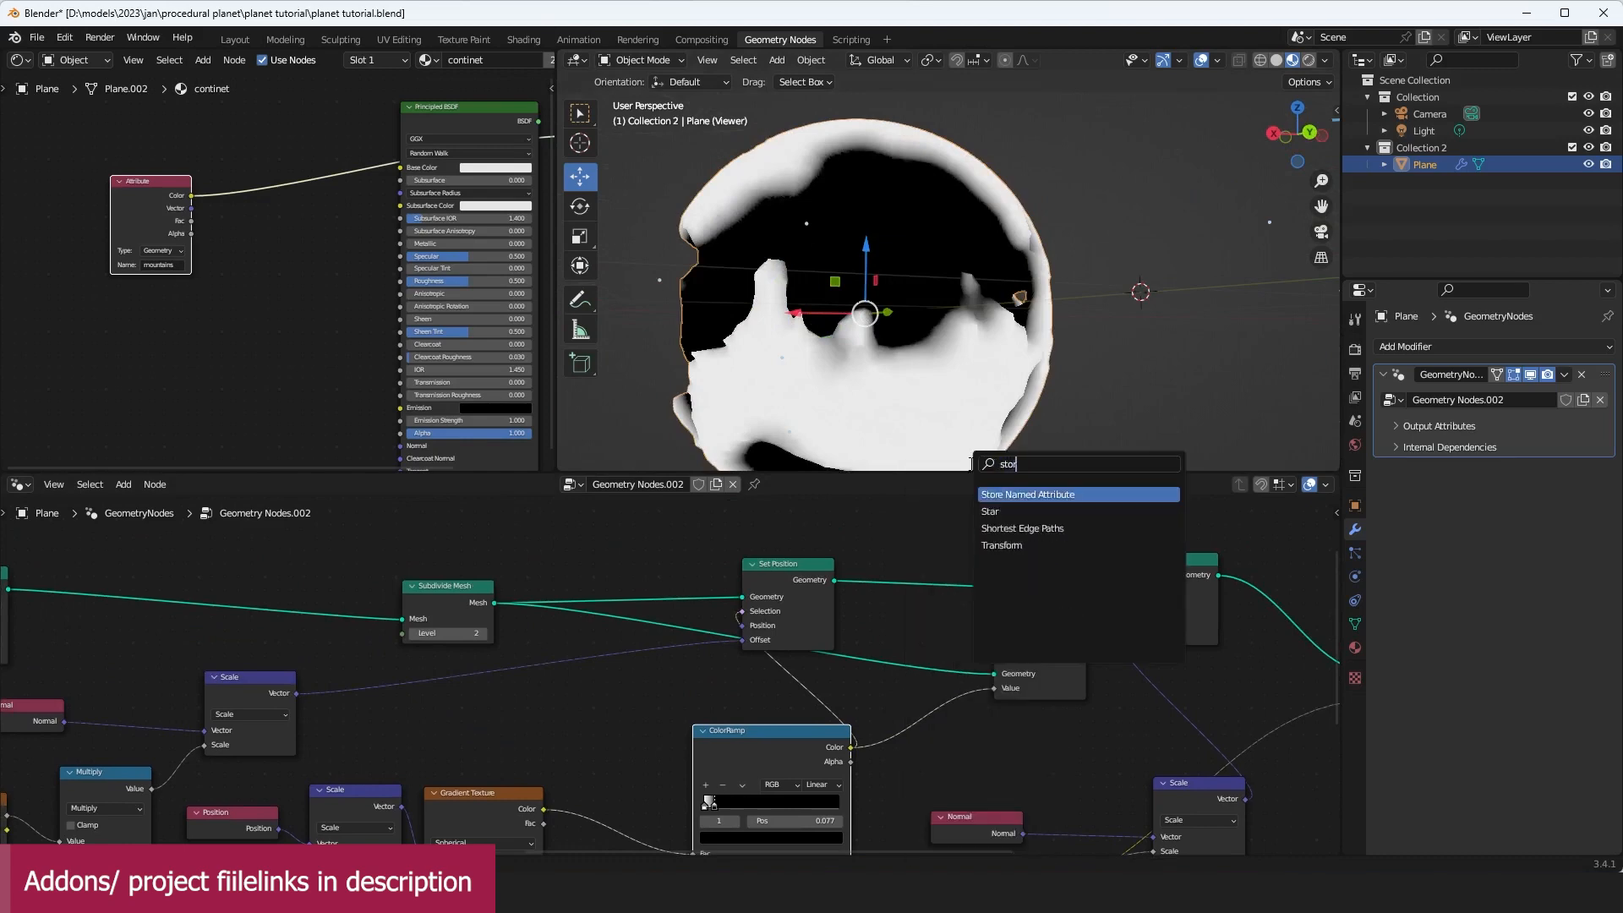
click(1028, 495)
click(973, 534)
drag(813, 728, 955, 620)
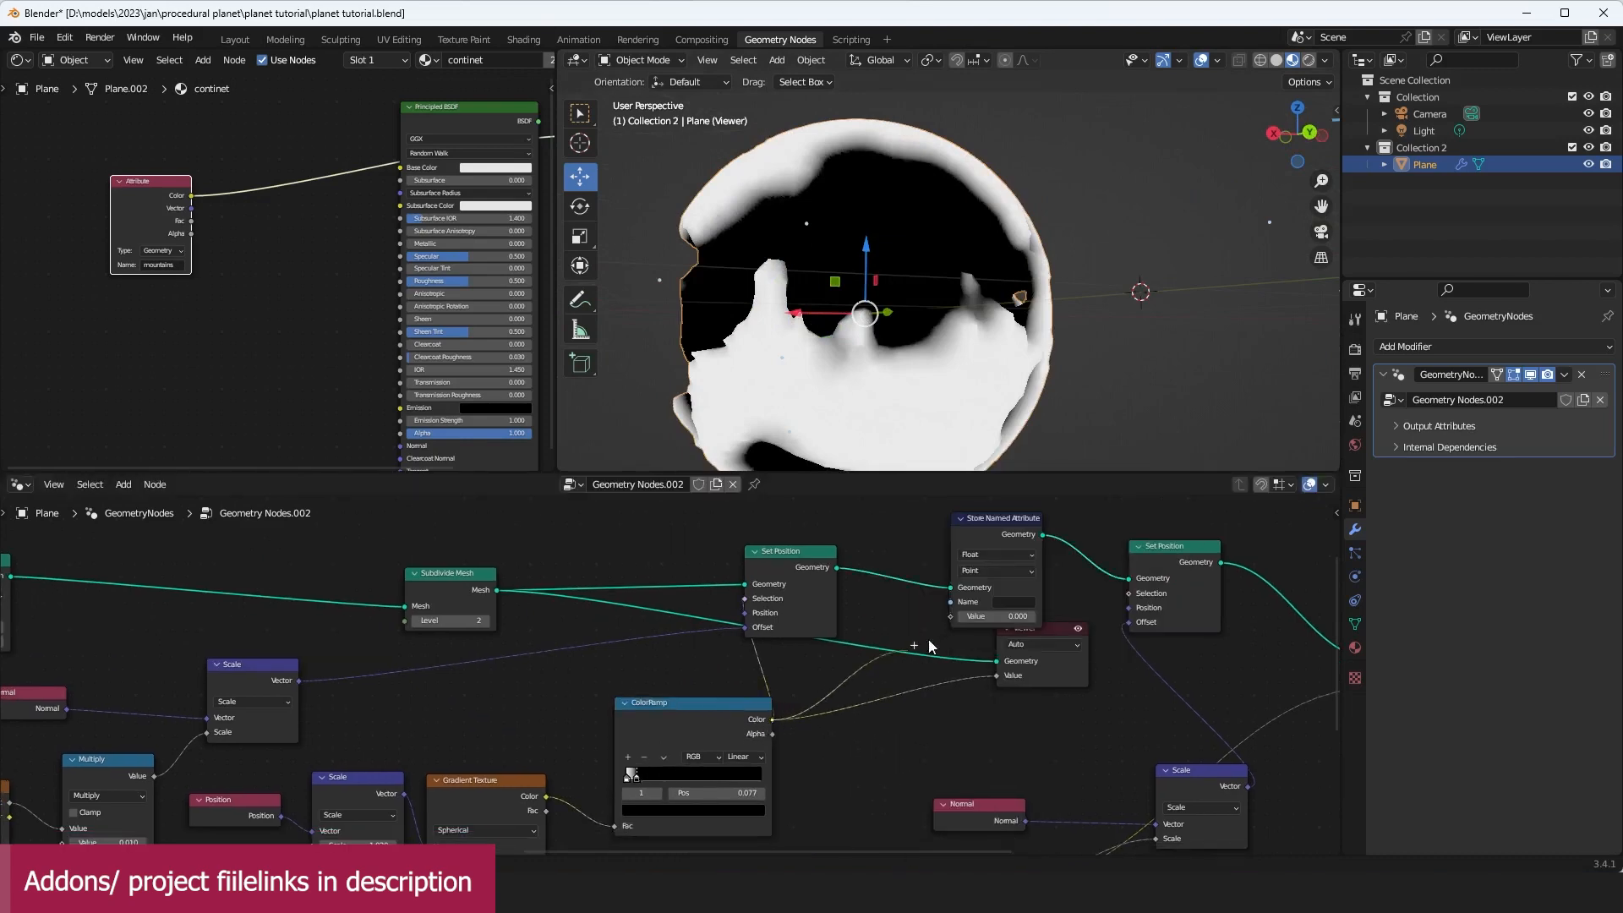
Step: Name the new stored attribute "continents"
scroll(959, 618, up, 1)
click(1075, 589)
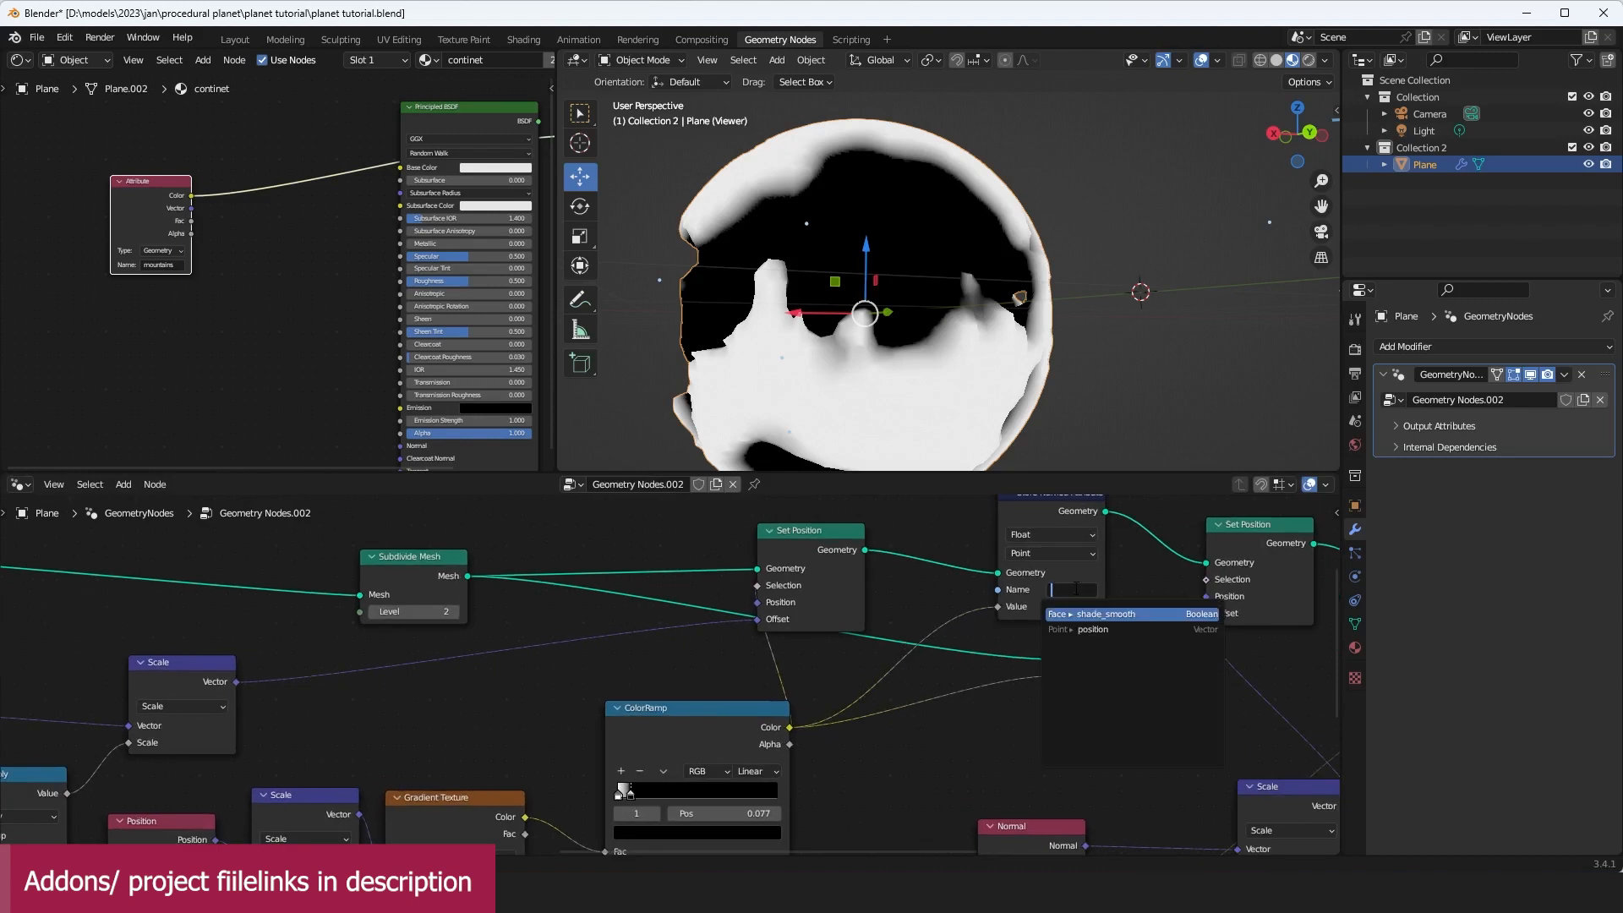
text(continents)
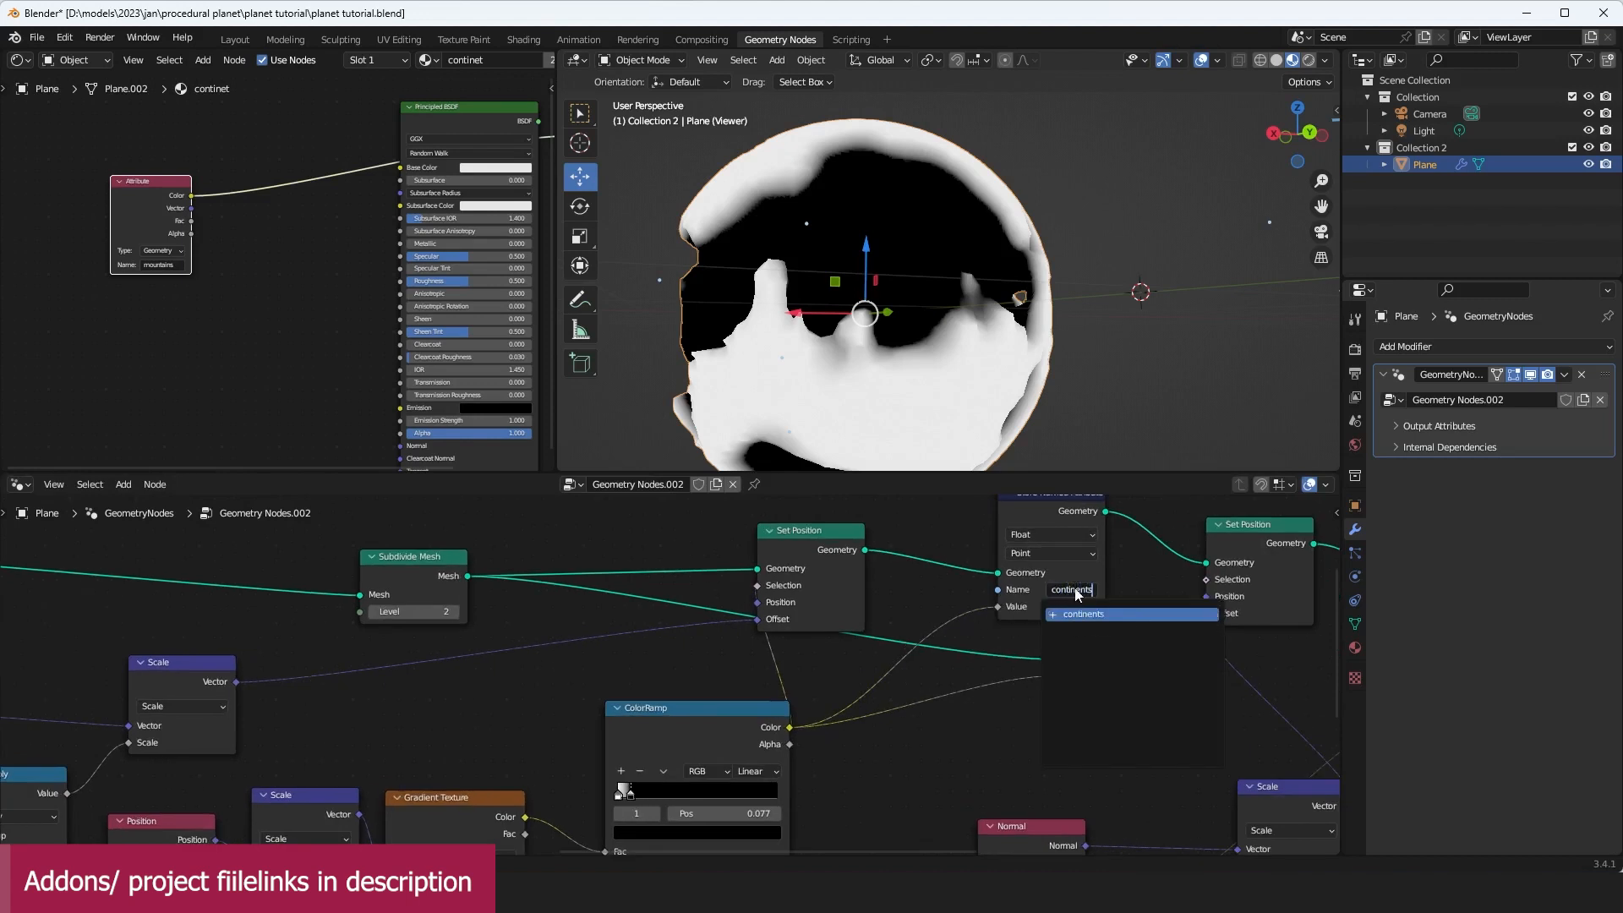
key(Return)
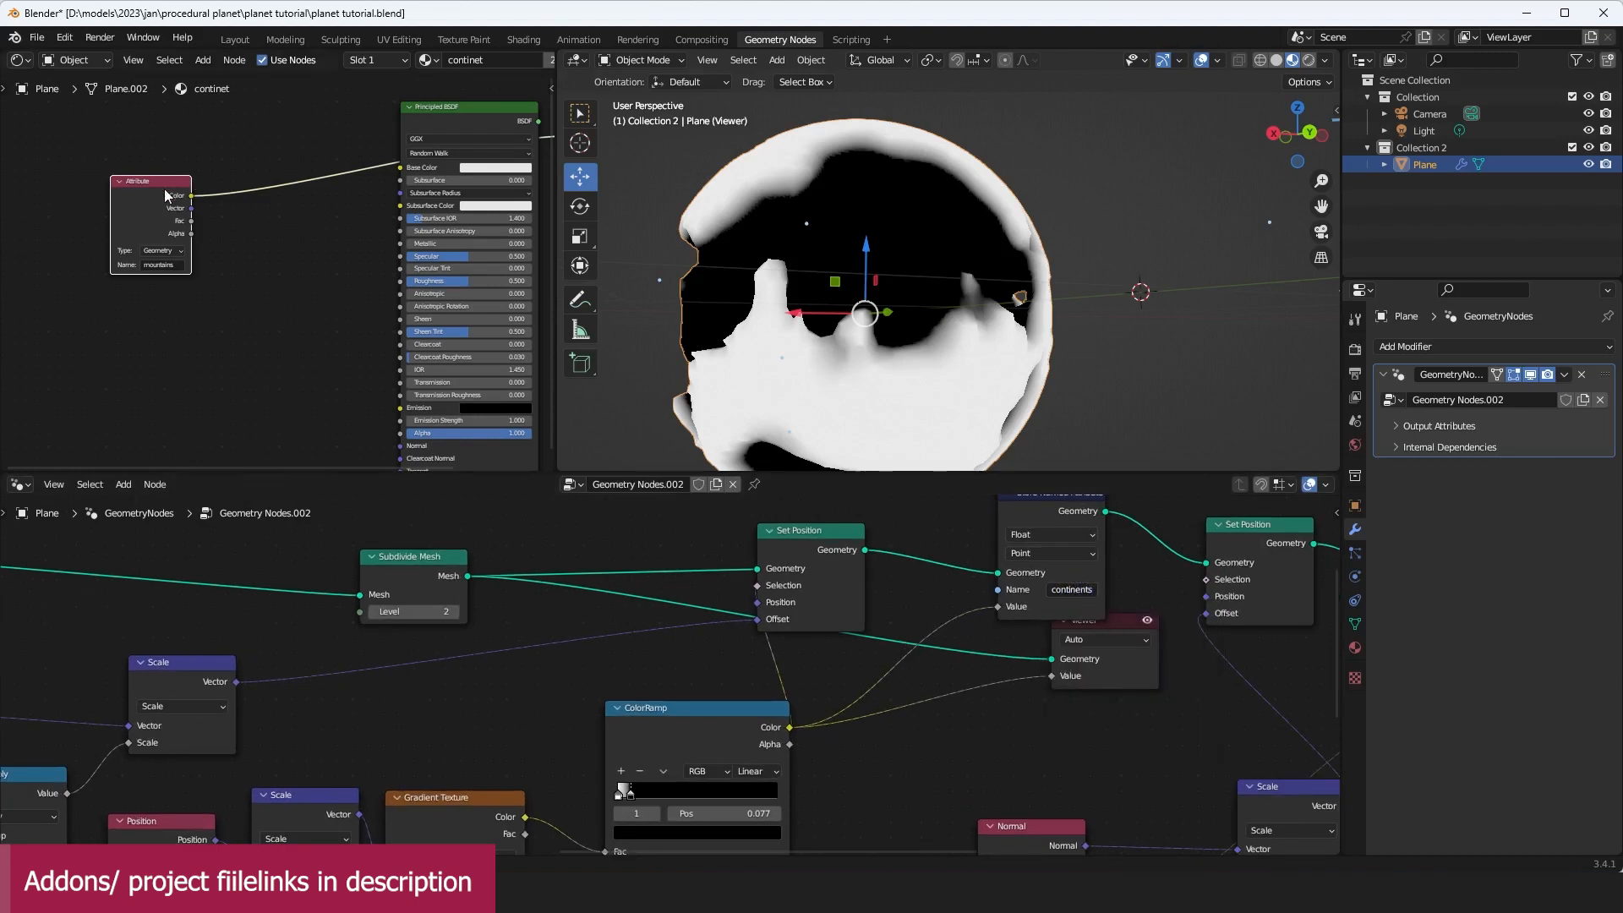
Step: Duplicate the material's Attribute node below the original, set its name to "continents", and preview its Color through the Material Output
drag(166, 196, 178, 161)
key(shift+d)
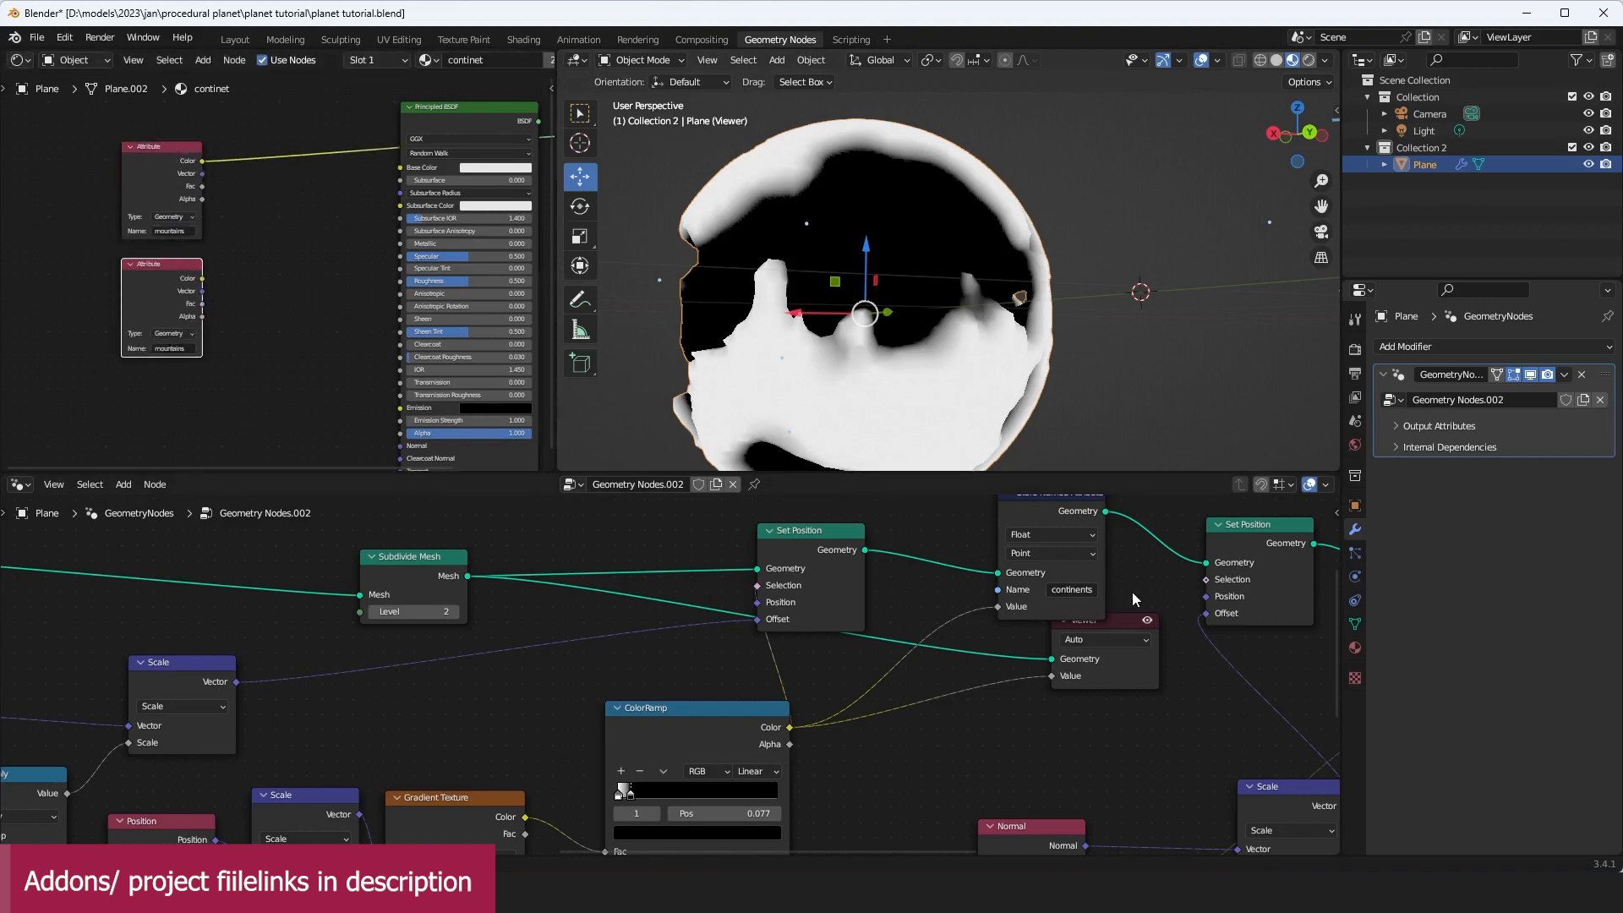
click(1082, 590)
click(204, 342)
ctrl+shift+click(172, 278)
Step: Preview the Switch node's output geometry in a Viewer placed at the end of the node tree
scroll(1285, 704, down, 4)
middle_drag(1285, 704, 819, 714)
scroll(1103, 656, down, 4)
middle_drag(1104, 656, 769, 674)
scroll(782, 672, up, 3)
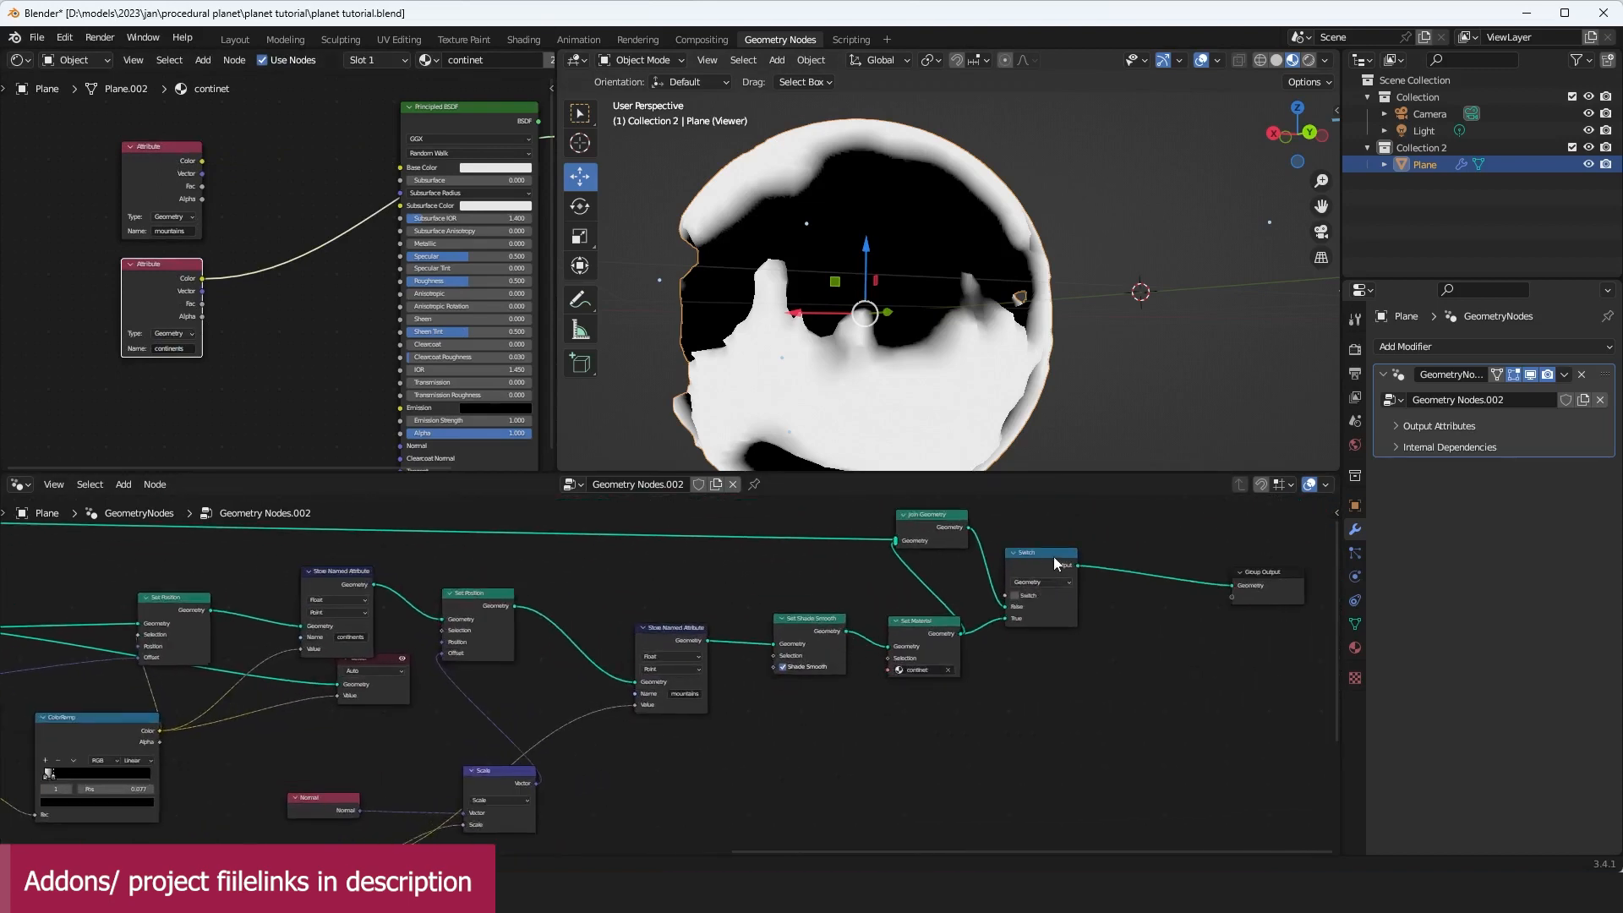
scroll(954, 663, up, 2)
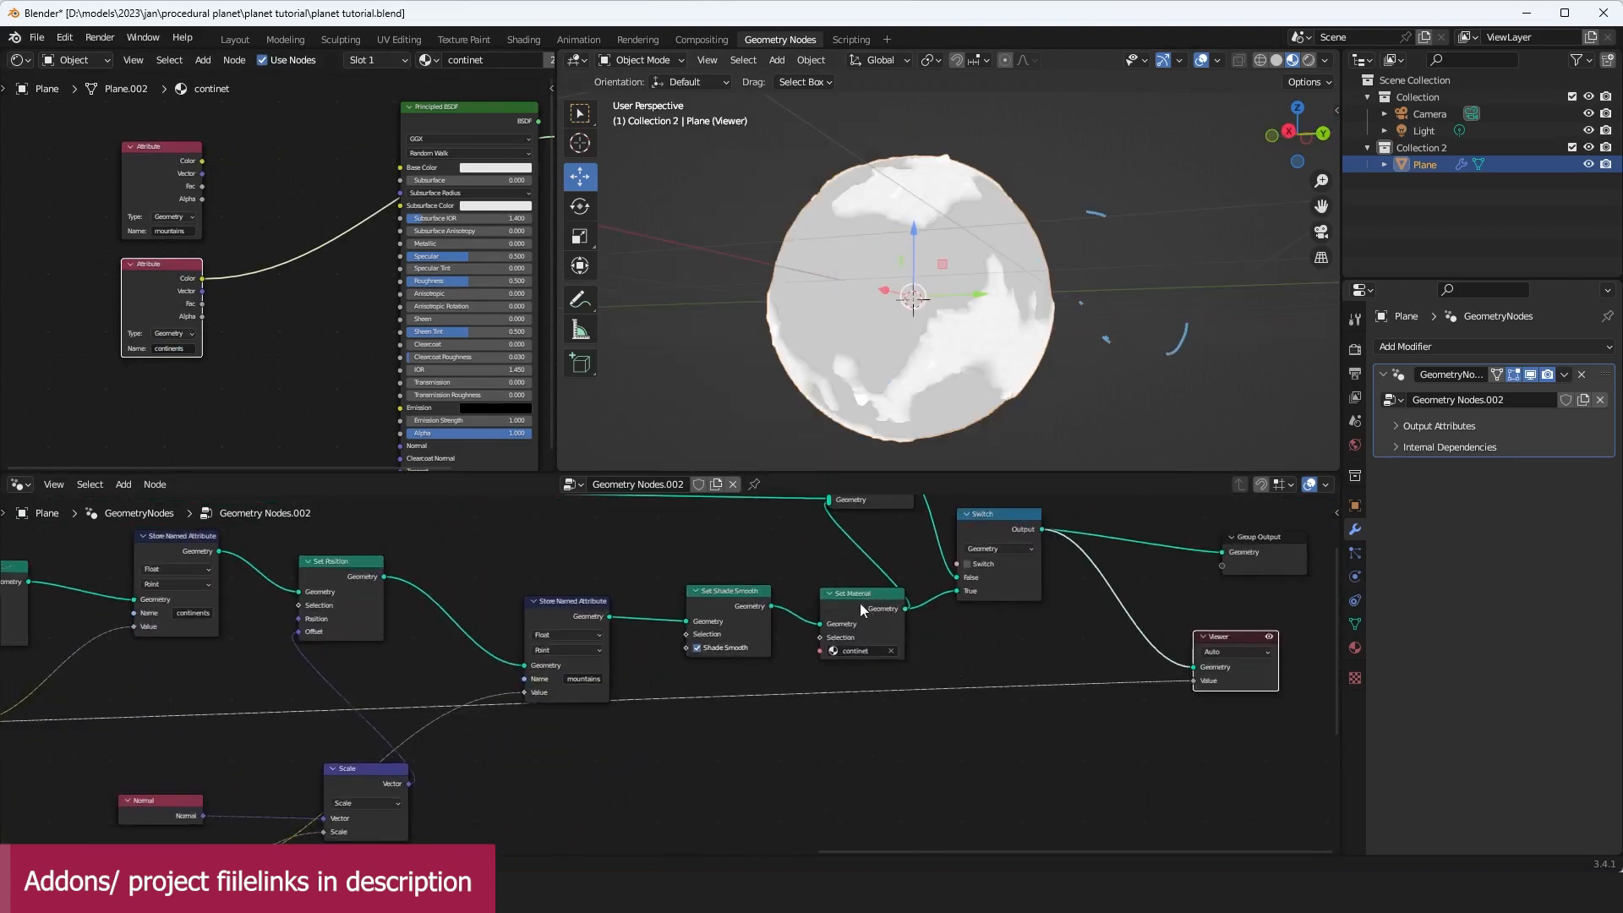
Step: Move Set Shade Smooth and Set Material closer to the "mountains" attribute node and connect Set Material's geometry to the Viewer
drag(859, 602, 838, 602)
drag(705, 590, 655, 592)
click(805, 595)
click(809, 594)
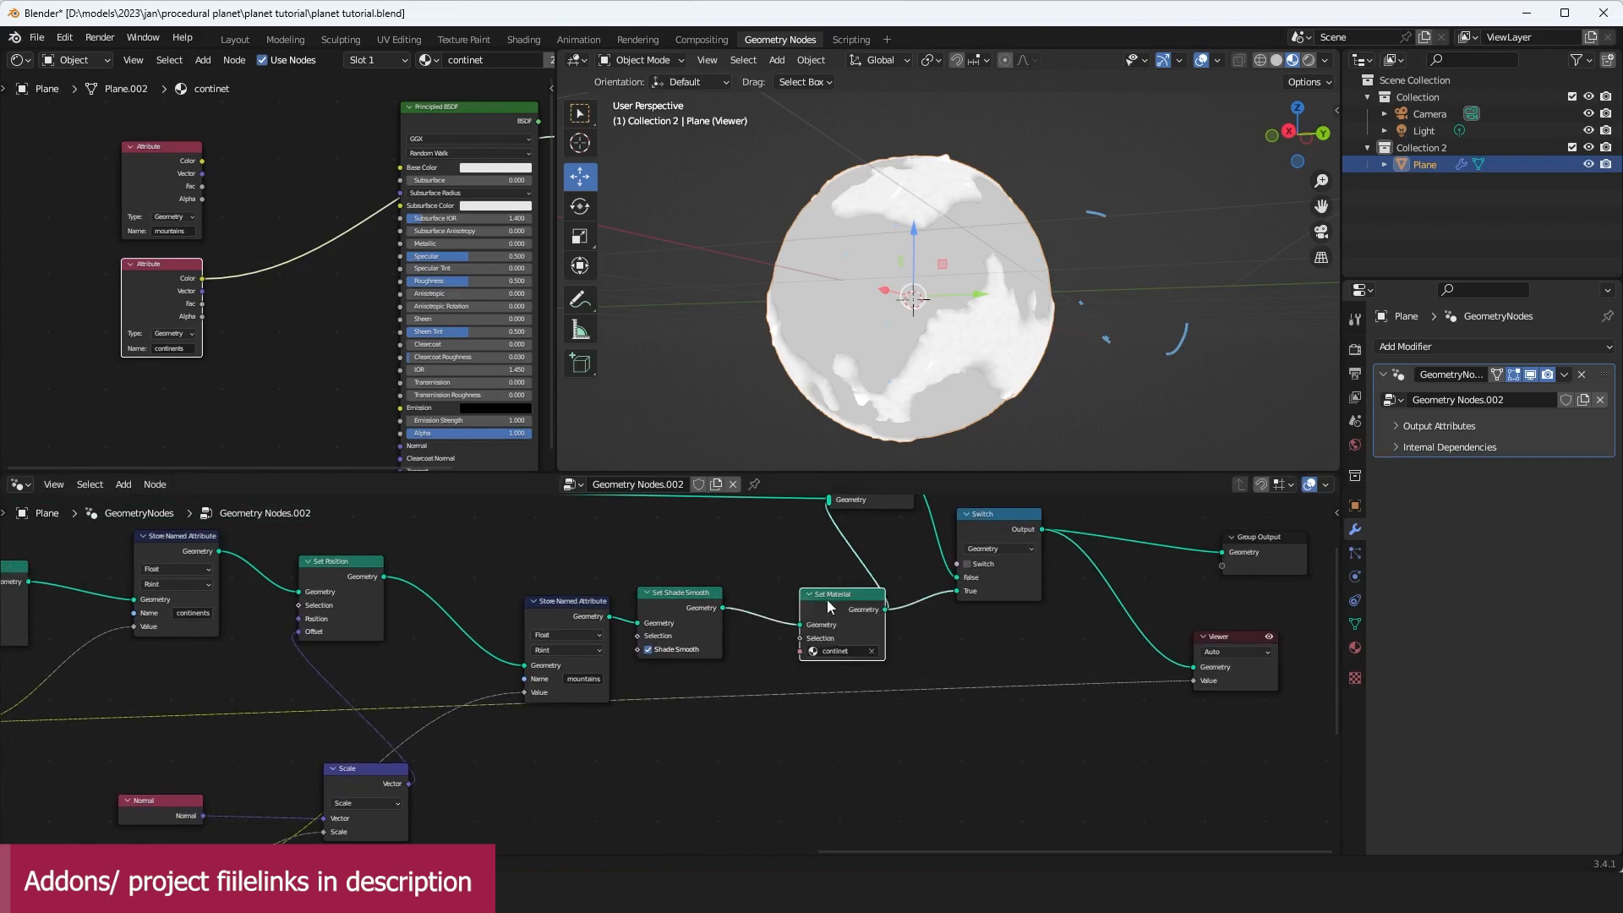
drag(860, 610, 1199, 669)
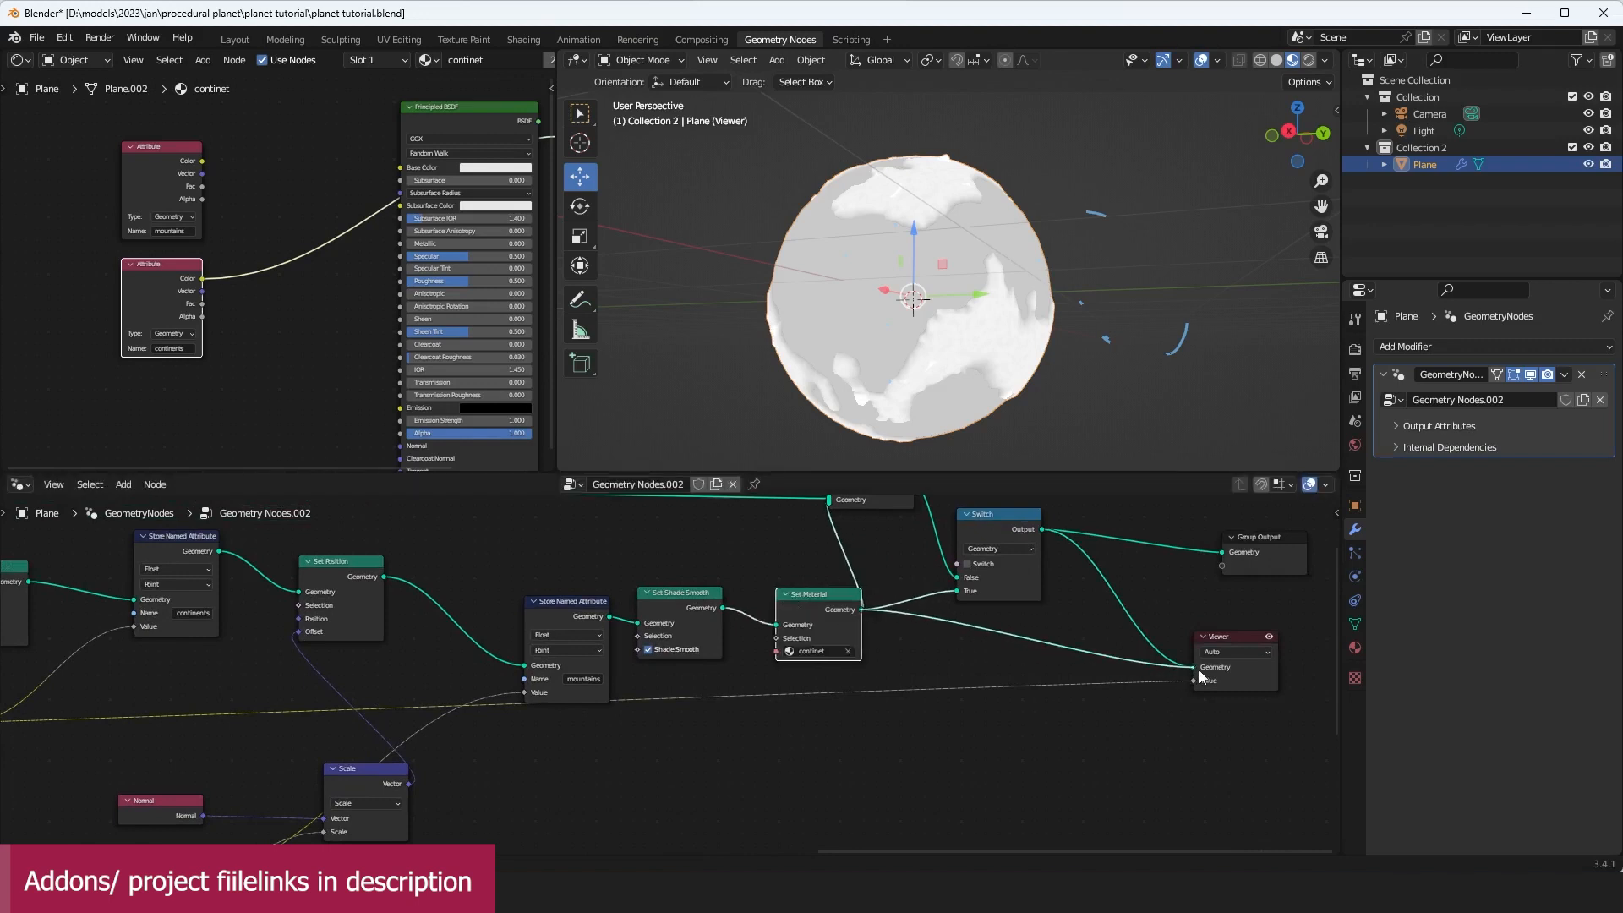
Step: Inspect the continent mask preview on the planet and save the file
middle_drag(1112, 621, 972, 668)
middle_drag(955, 316, 955, 339)
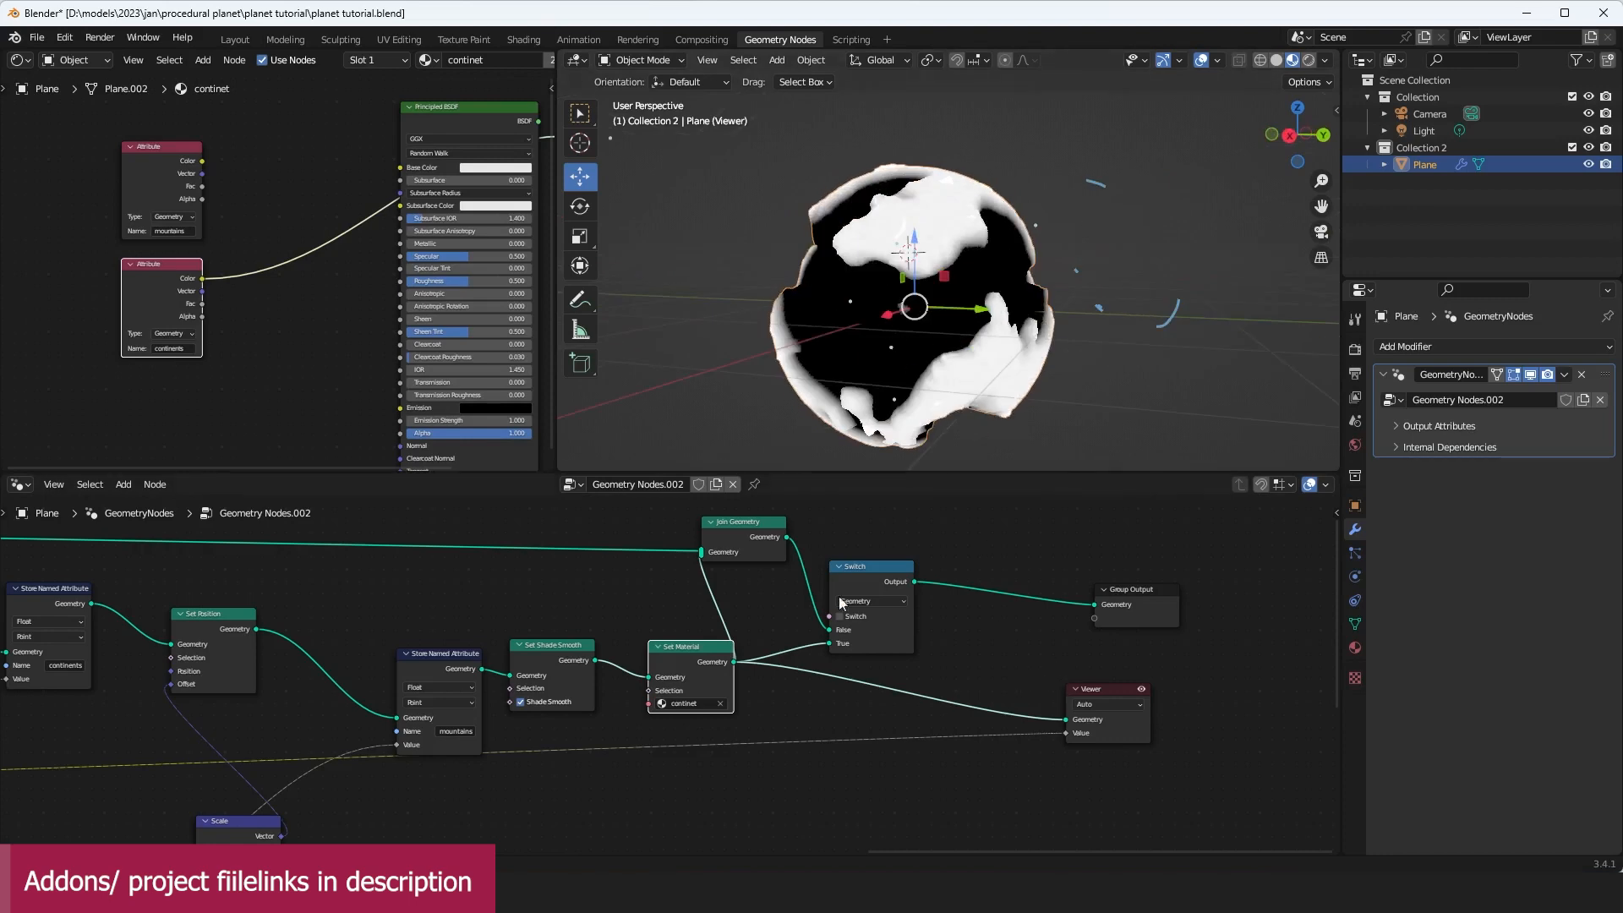
middle_drag(828, 624, 1013, 617)
scroll(930, 605, down, 3)
middle_drag(790, 588, 874, 607)
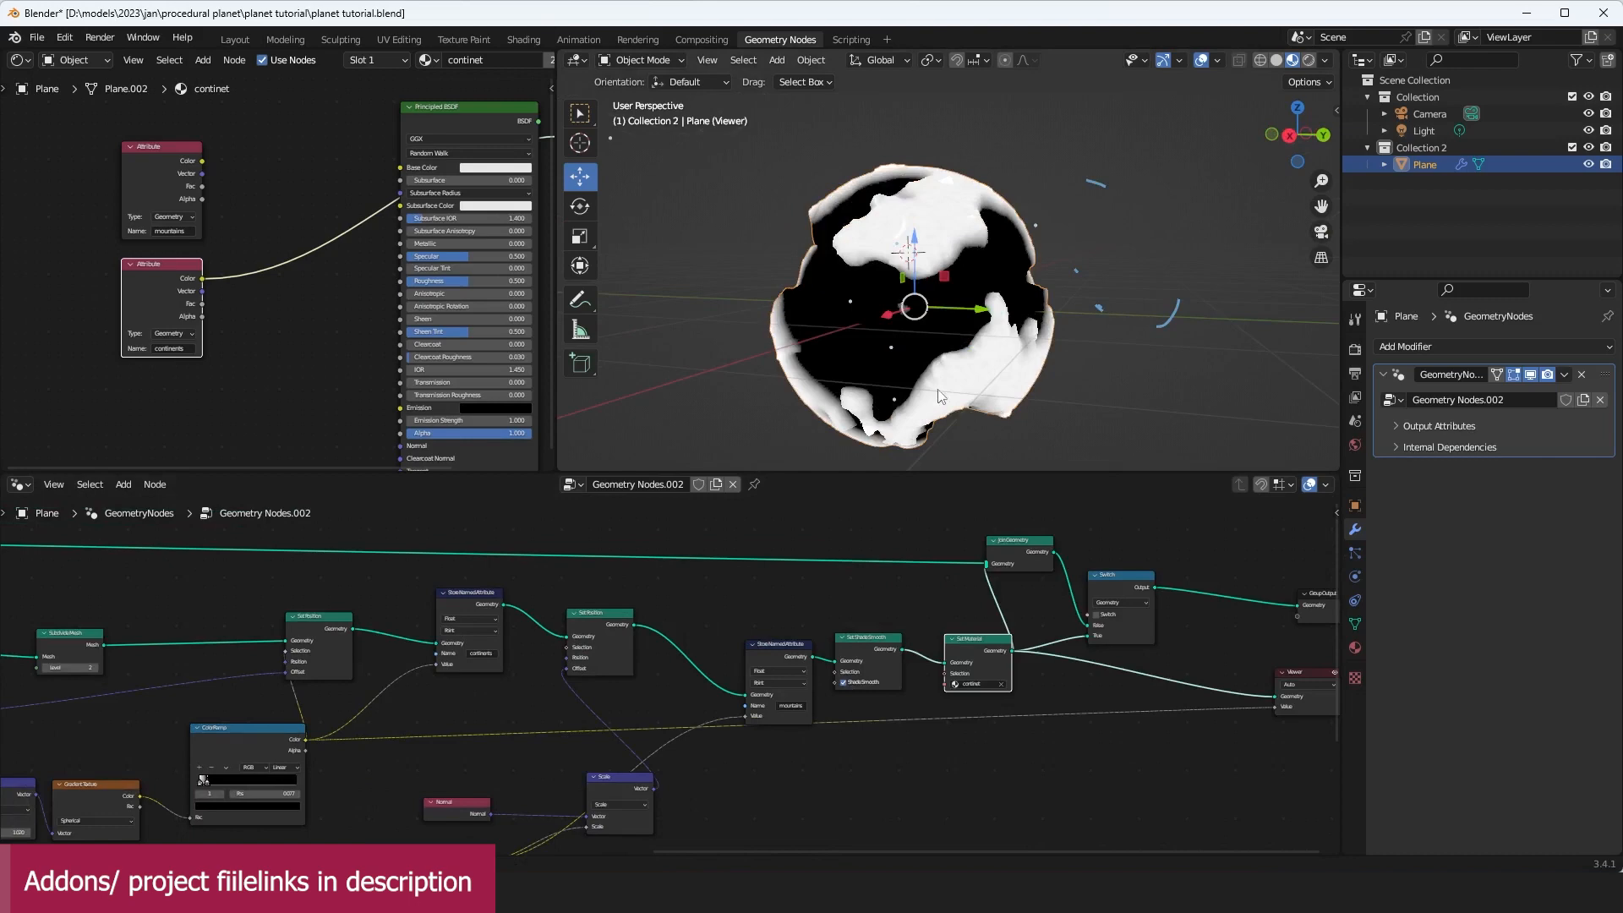
key(ctrl+s)
scroll(959, 383, up, 5)
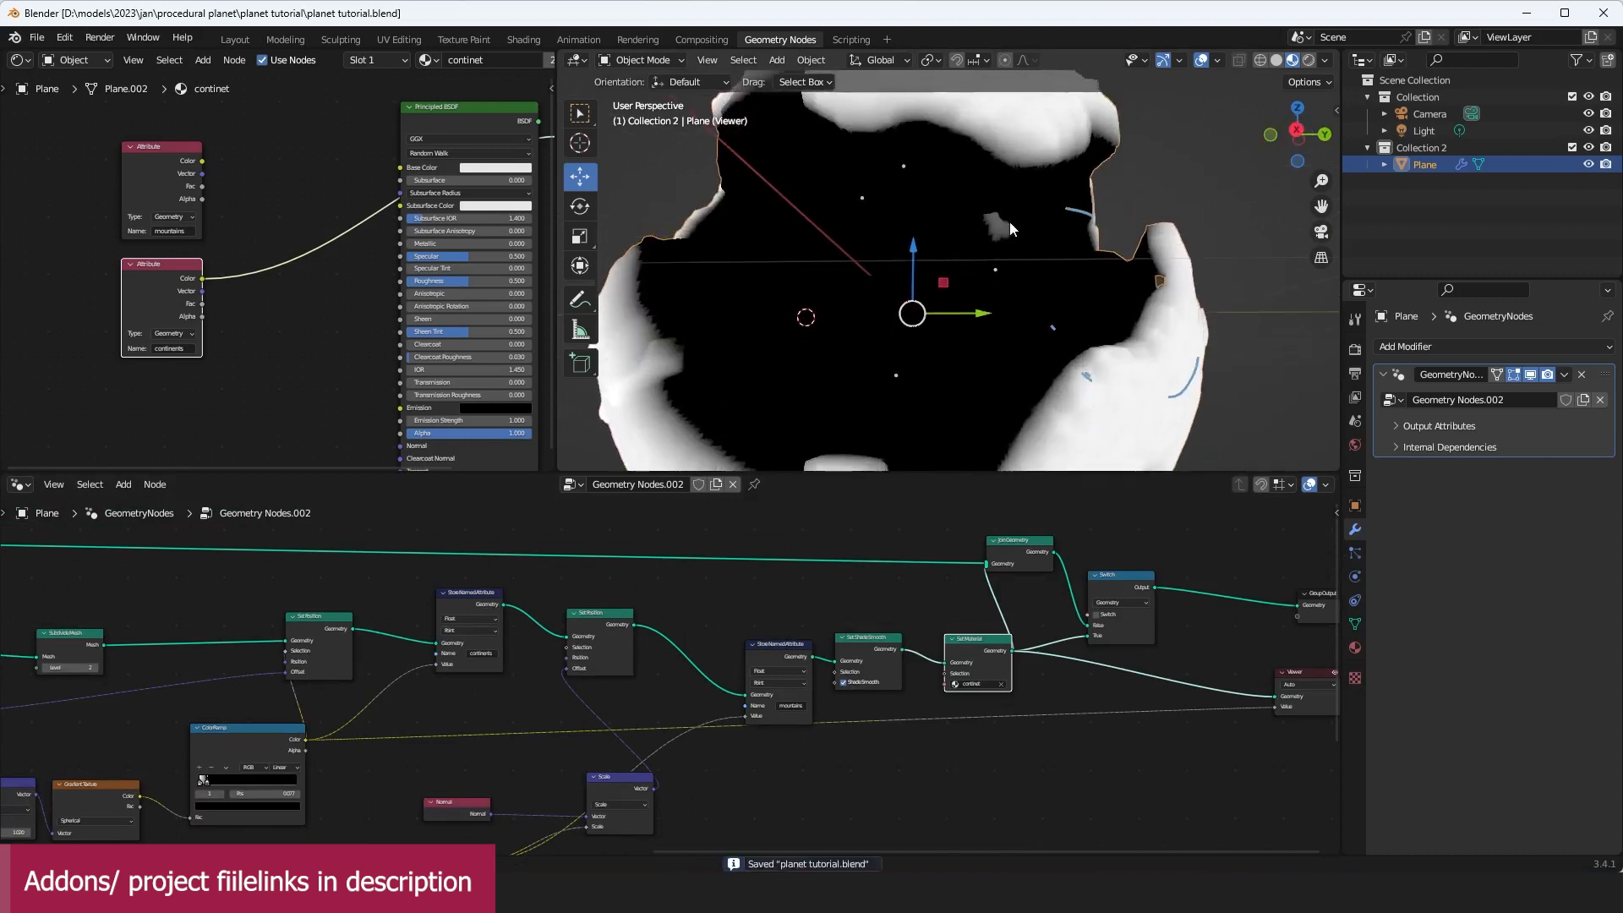
Step: Move the end nodes, including Switch, Group Output and Viewer, away from Set Material to make room in the node tree
scroll(1038, 755, down, 6)
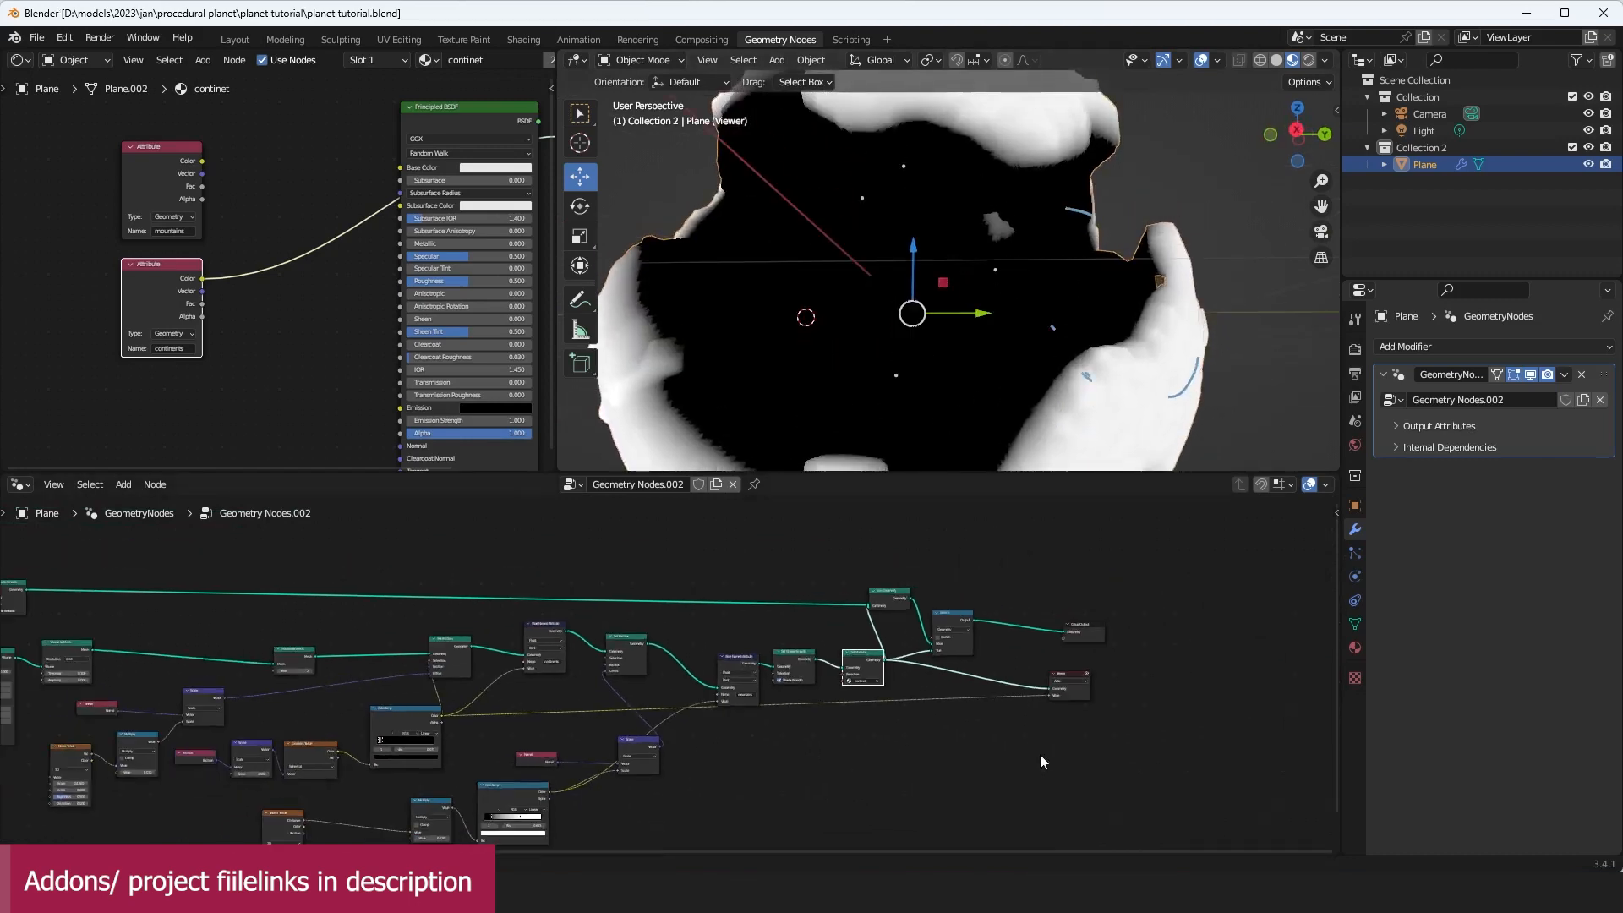
scroll(1203, 663, up, 2)
middle_drag(1038, 755, 801, 760)
scroll(1204, 662, up, 1)
click(1021, 668)
scroll(1013, 650, up, 4)
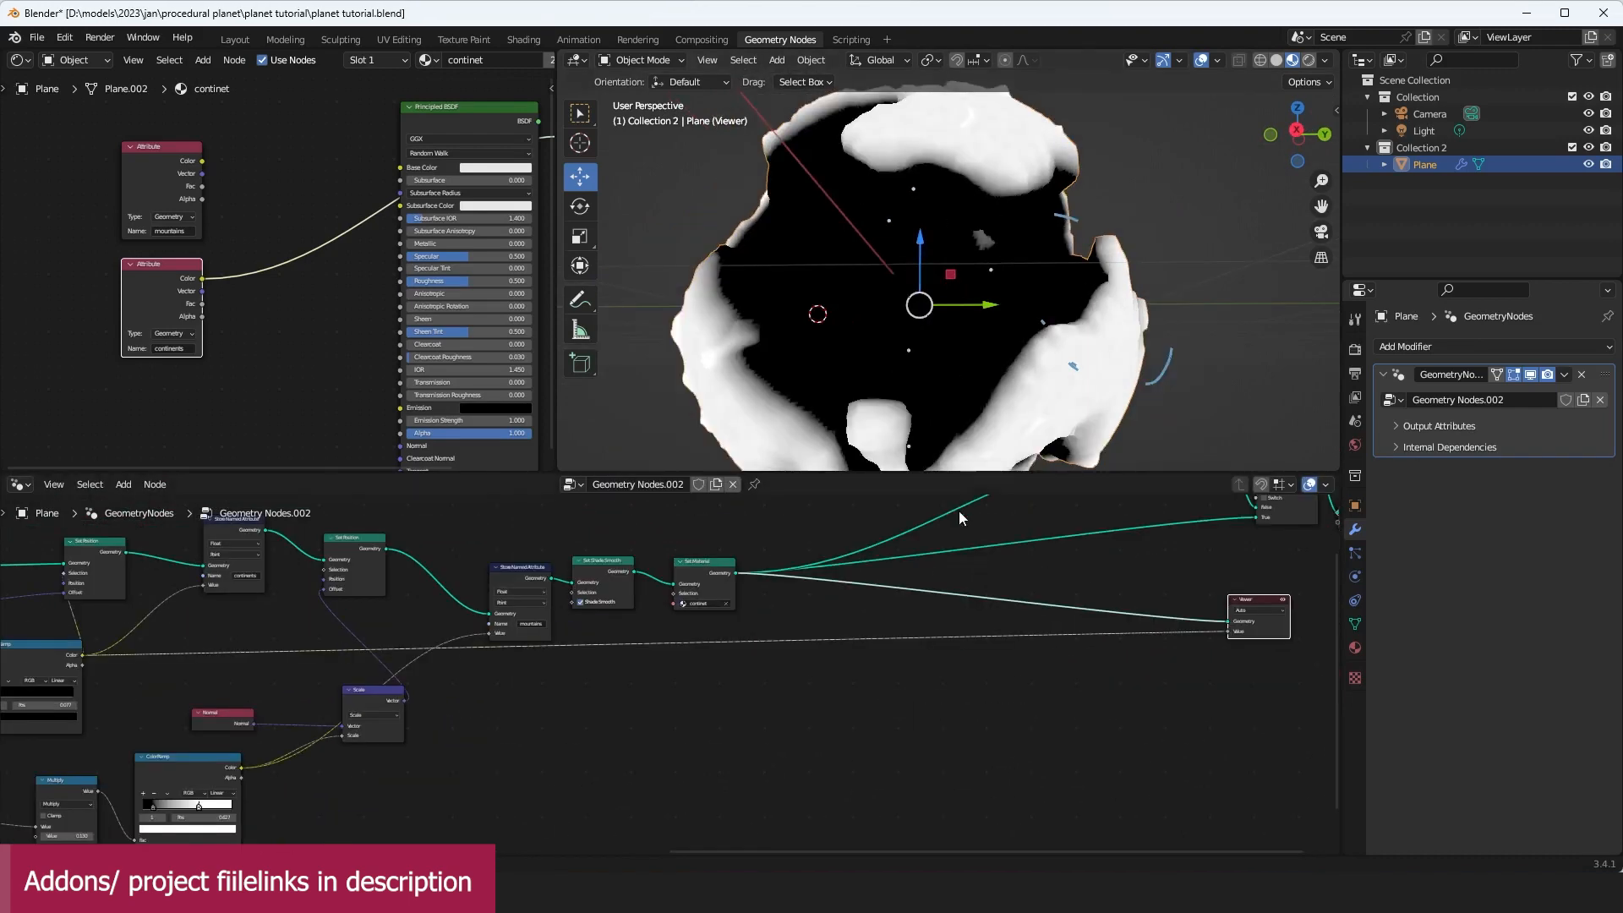
Step: Add a Gradient Texture node in the free space below the continent's Set Material node
key(shift+a)
click(808, 480)
text(grad)
key(Return)
click(739, 709)
scroll(739, 709, up, 5)
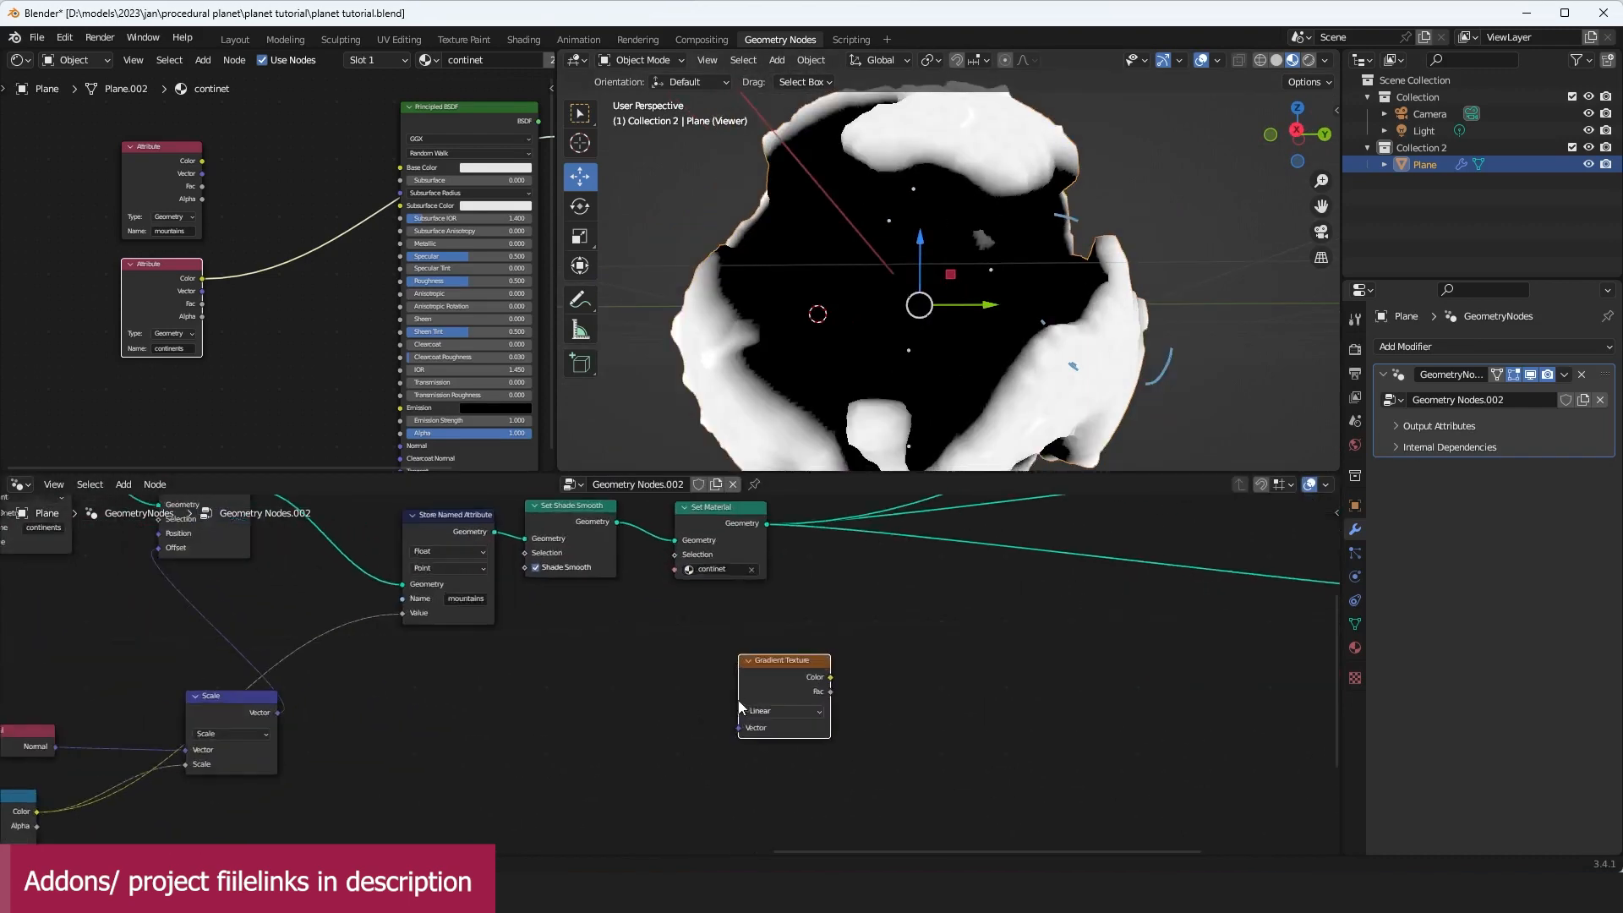
Step: Set the Gradient Texture to Spherical and preview its Color on the planet through the Viewer
click(776, 718)
click(778, 797)
scroll(939, 737, up, 1)
middle_drag(854, 733, 804, 742)
ctrl+shift+click(667, 702)
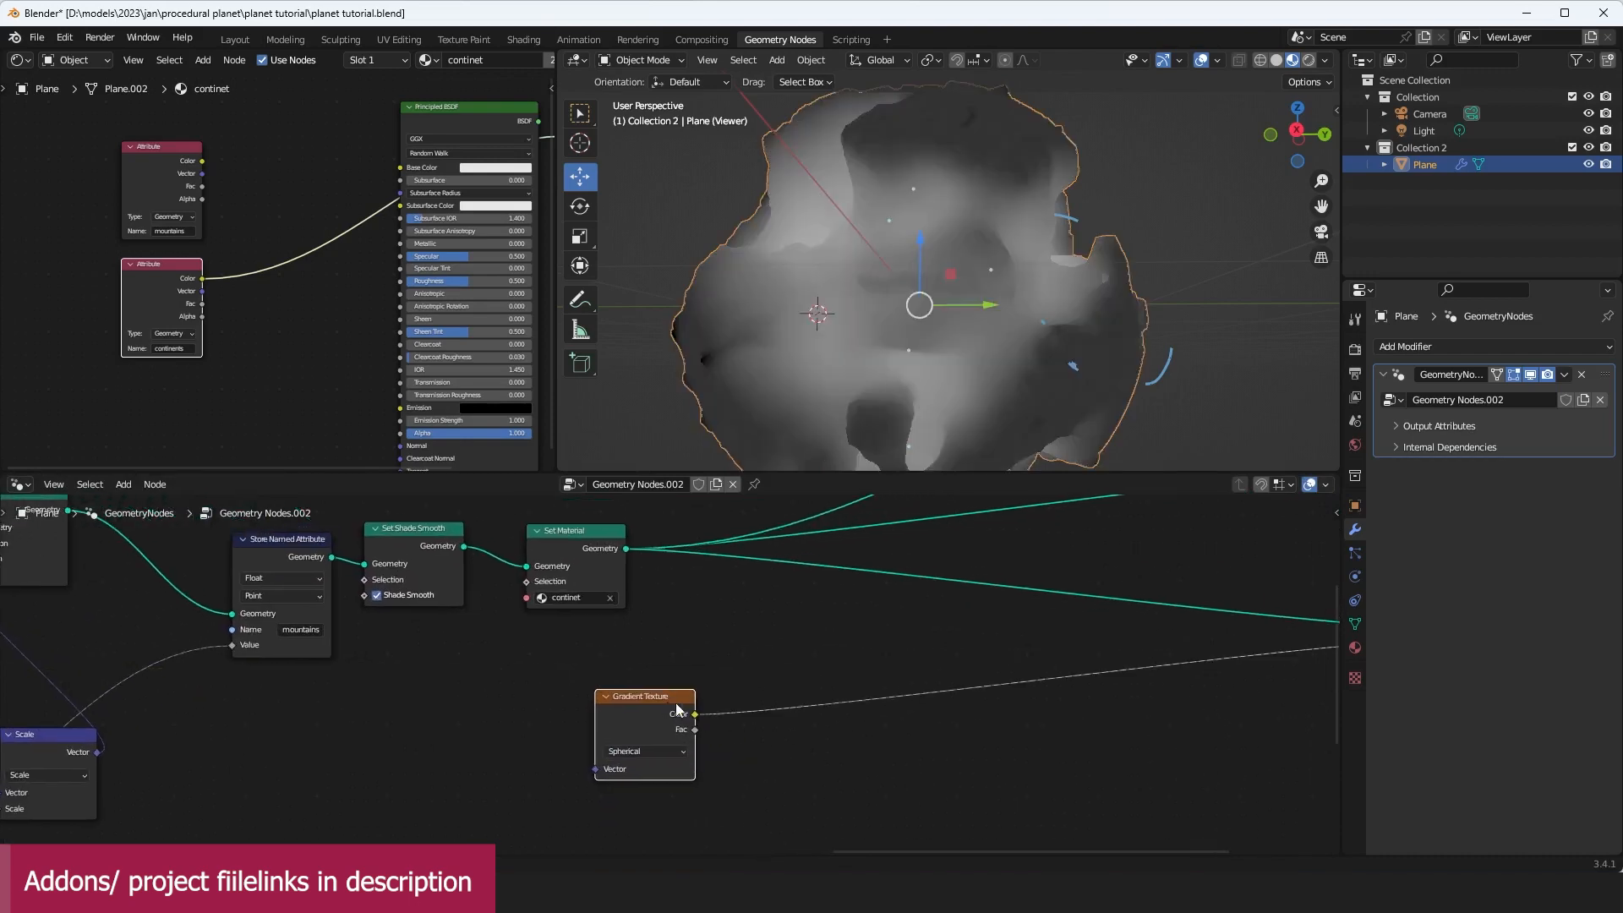
scroll(911, 705, down, 3)
mouse_move(1030, 198)
middle_down()
mouse_move(1125, 197)
mouse_move(1013, 200)
mouse_move(928, 312)
mouse_move(981, 266)
mouse_move(900, 213)
middle_up()
middle_drag(943, 372, 865, 384)
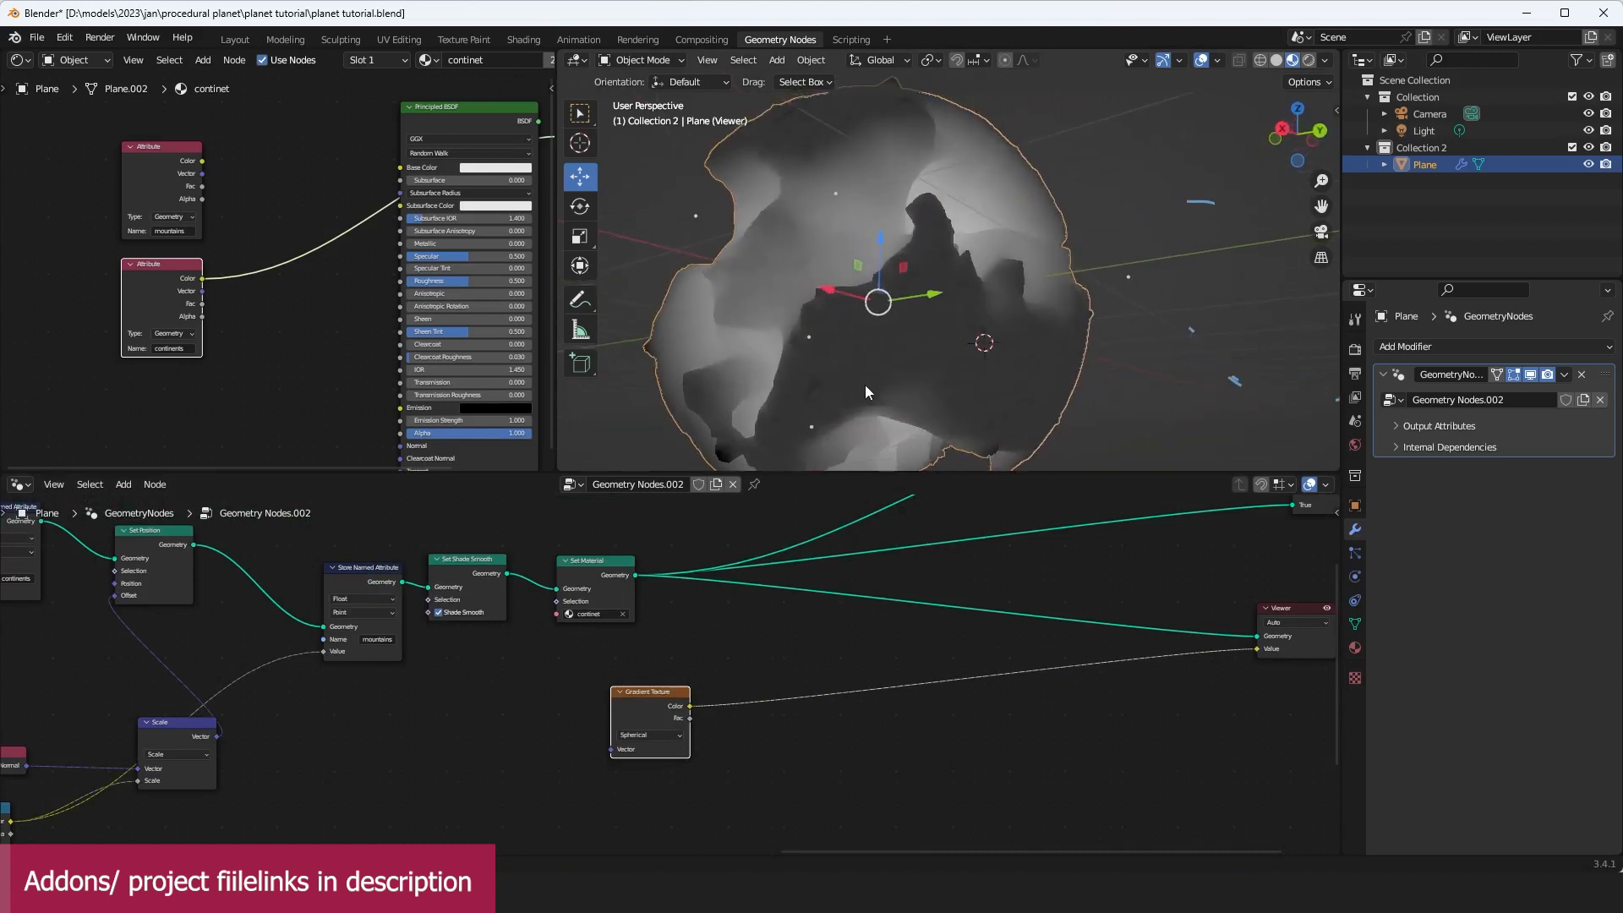
Step: Insert a Store Named Attribute node between Set Material and the Viewer and name its attribute "ocean depth"
middle_drag(836, 626, 833, 650)
middle_drag(978, 617, 848, 600)
key(shift+a)
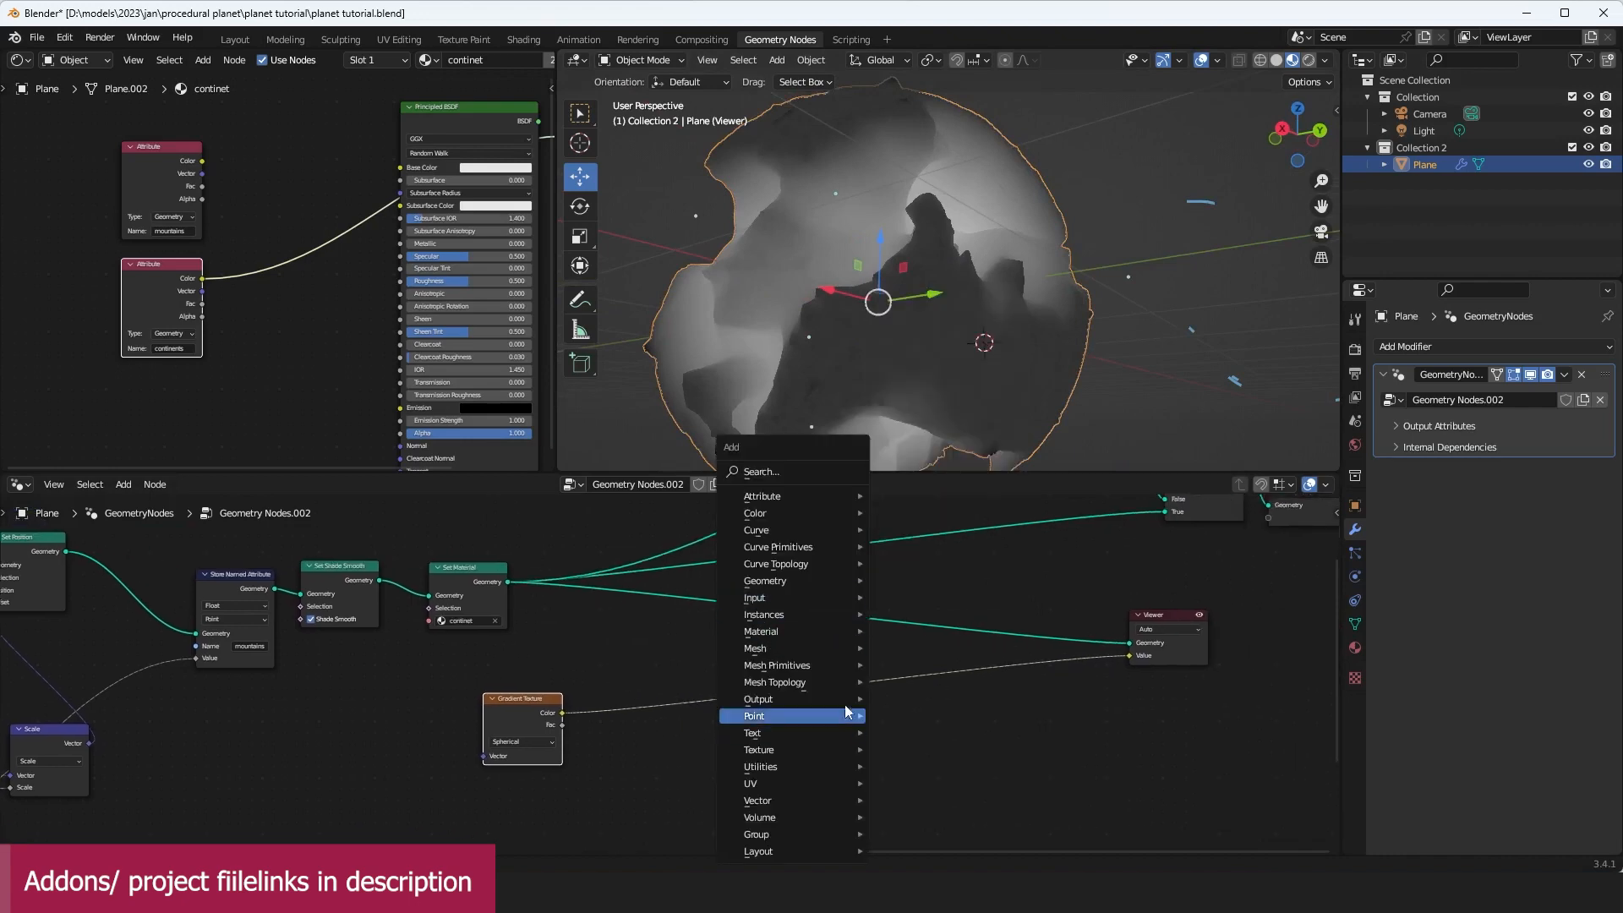
key(shift+a)
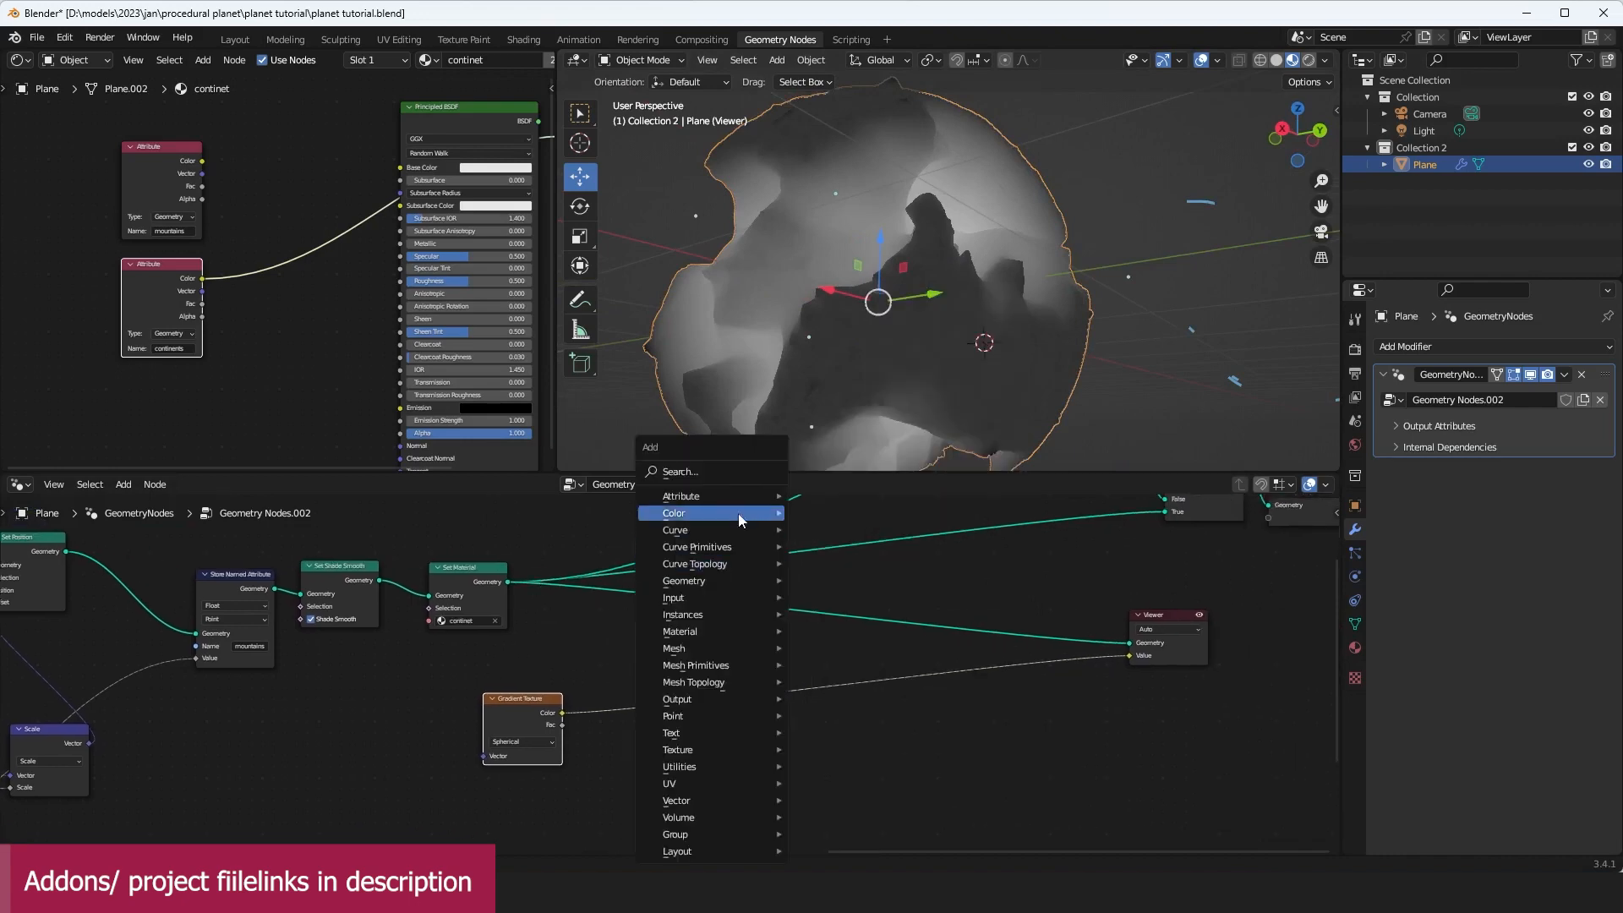
click(813, 572)
click(817, 605)
scroll(830, 682, up, 2)
click(886, 665)
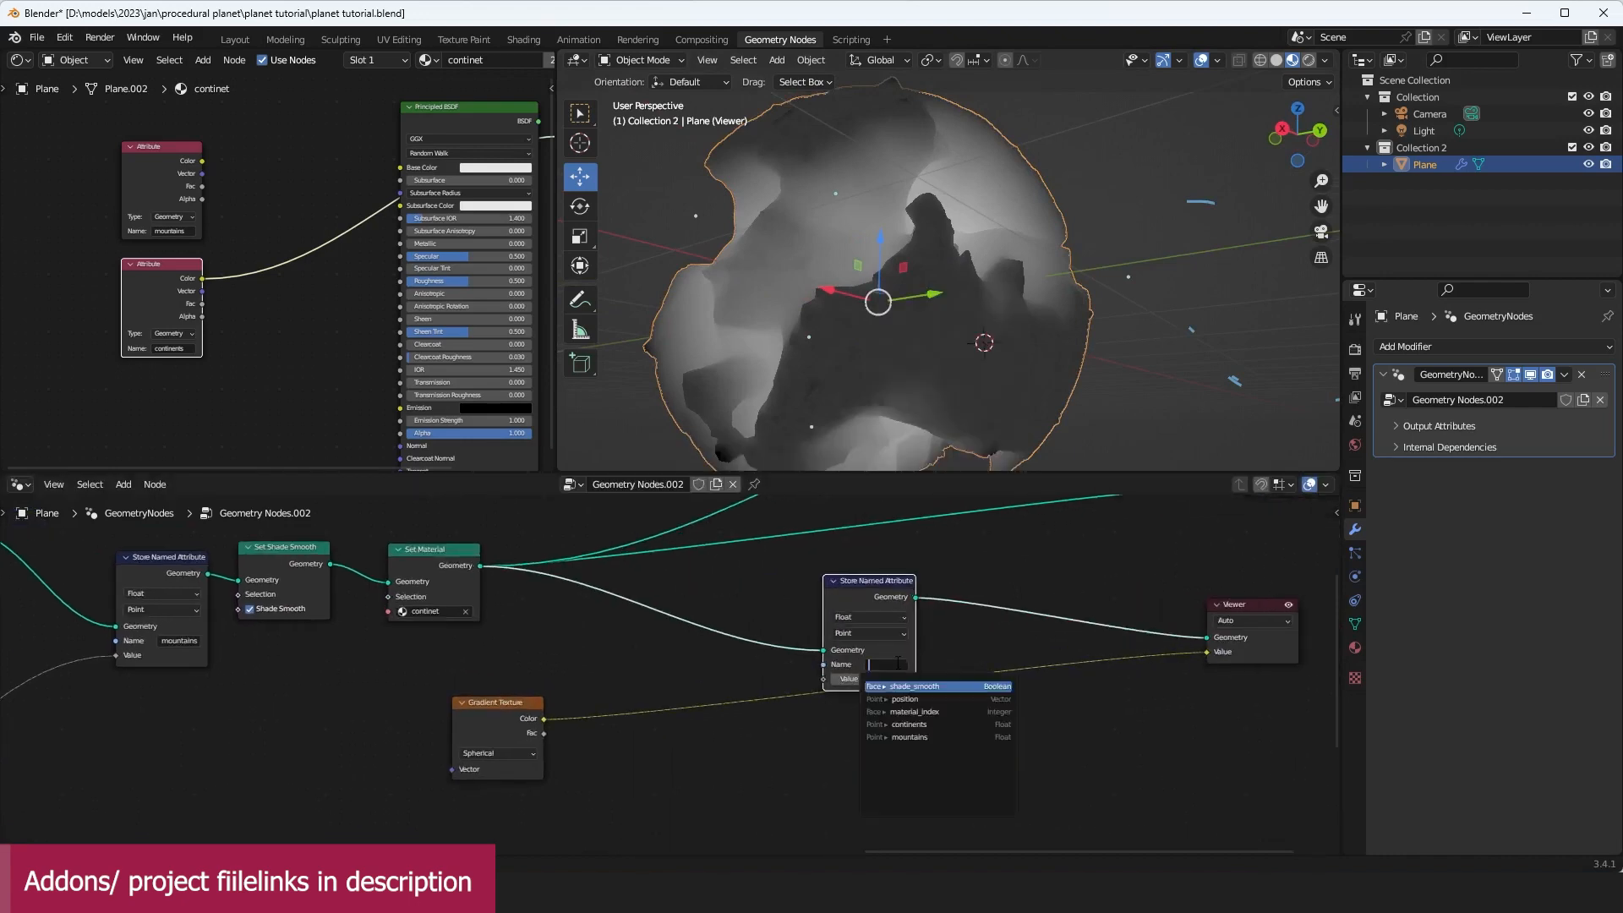
text(ocean depth)
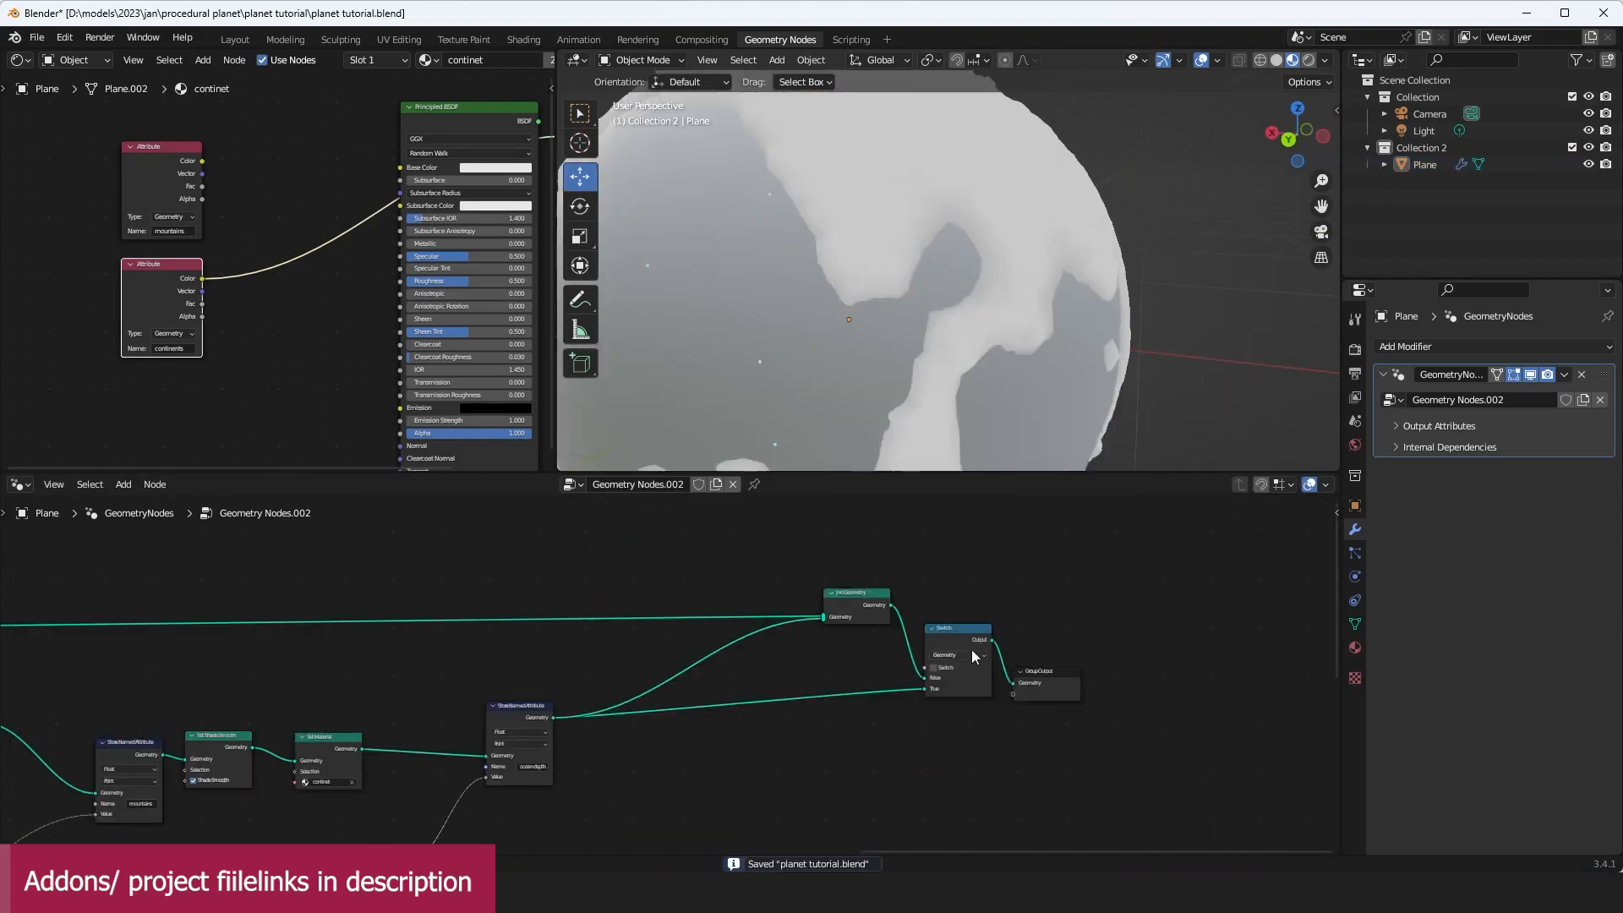
Step: Add a second material to the planet, name it "ocean", and save the file
click(972, 646)
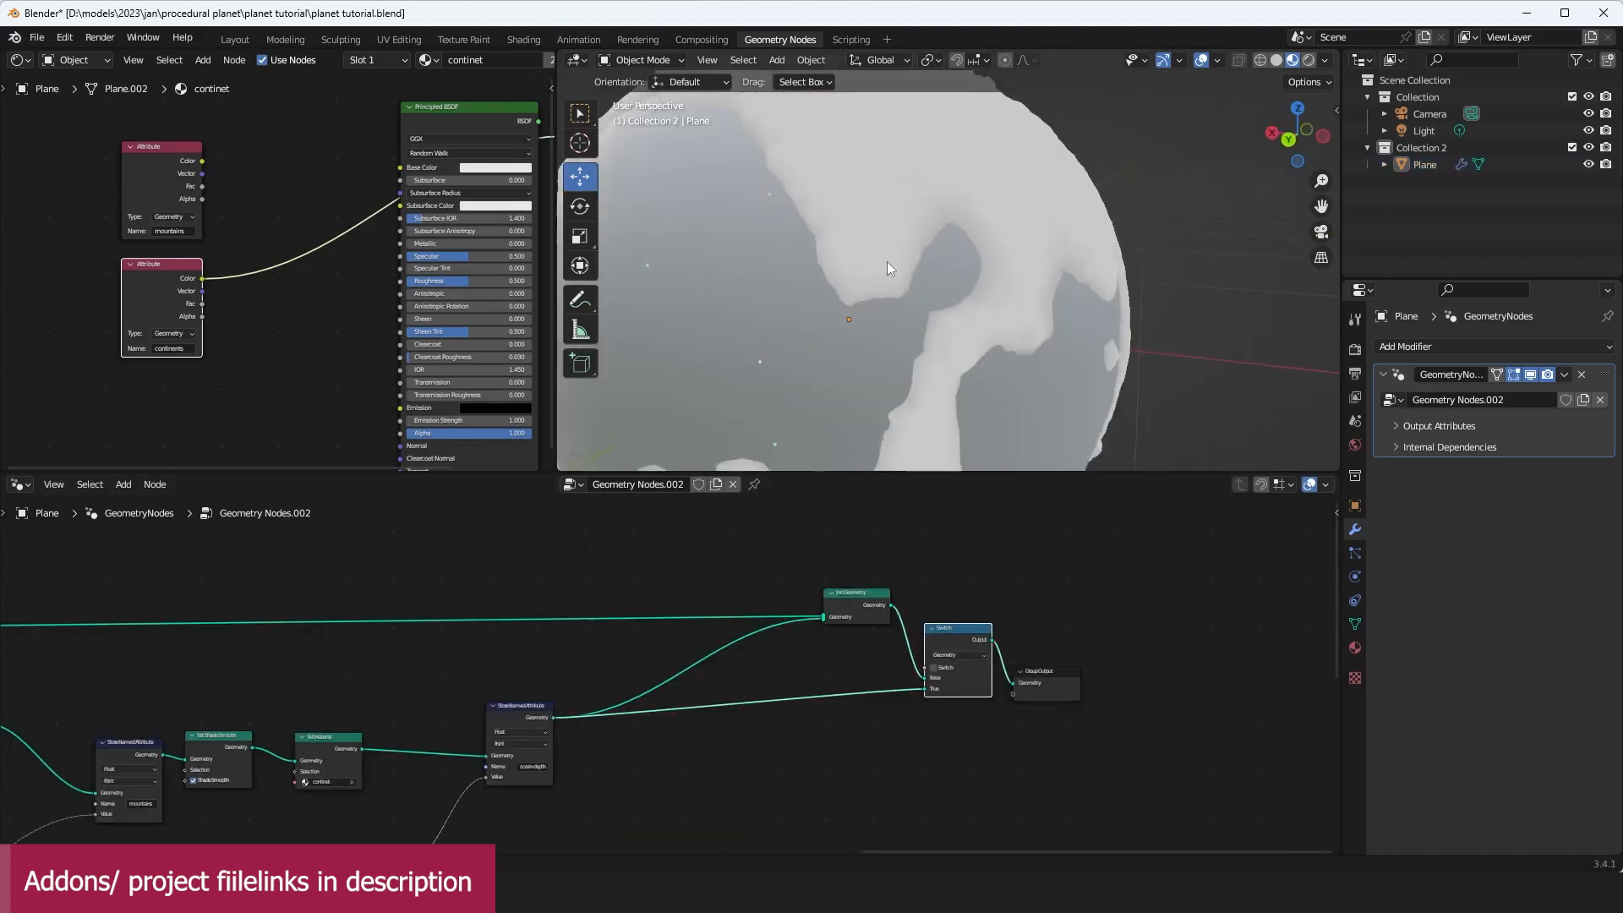
key(ctrl+s)
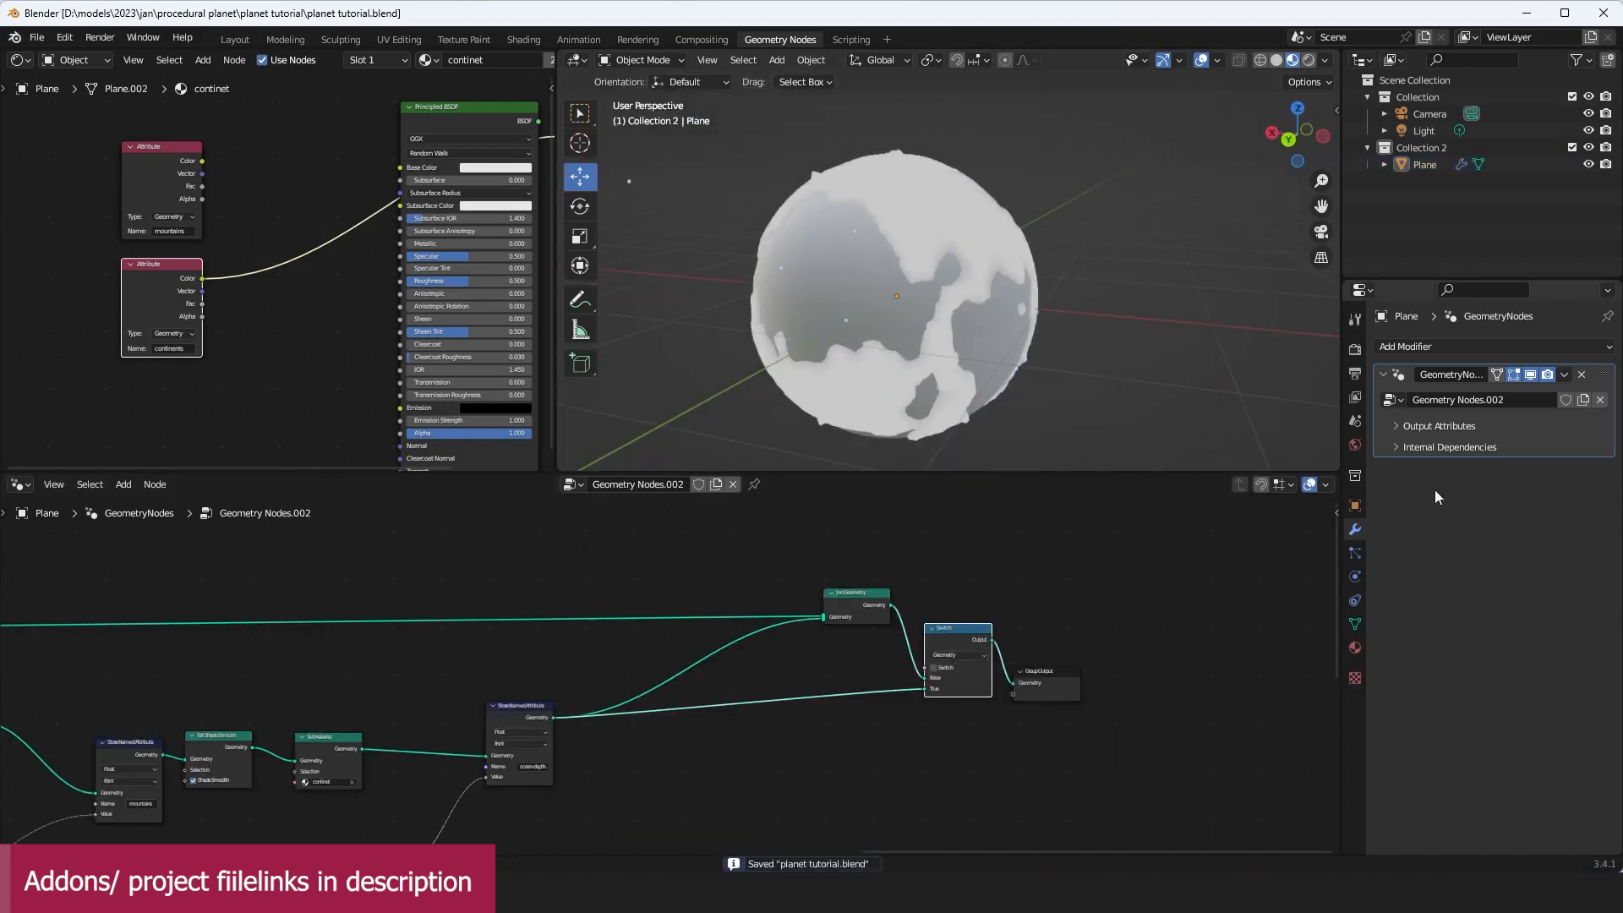
click(1356, 647)
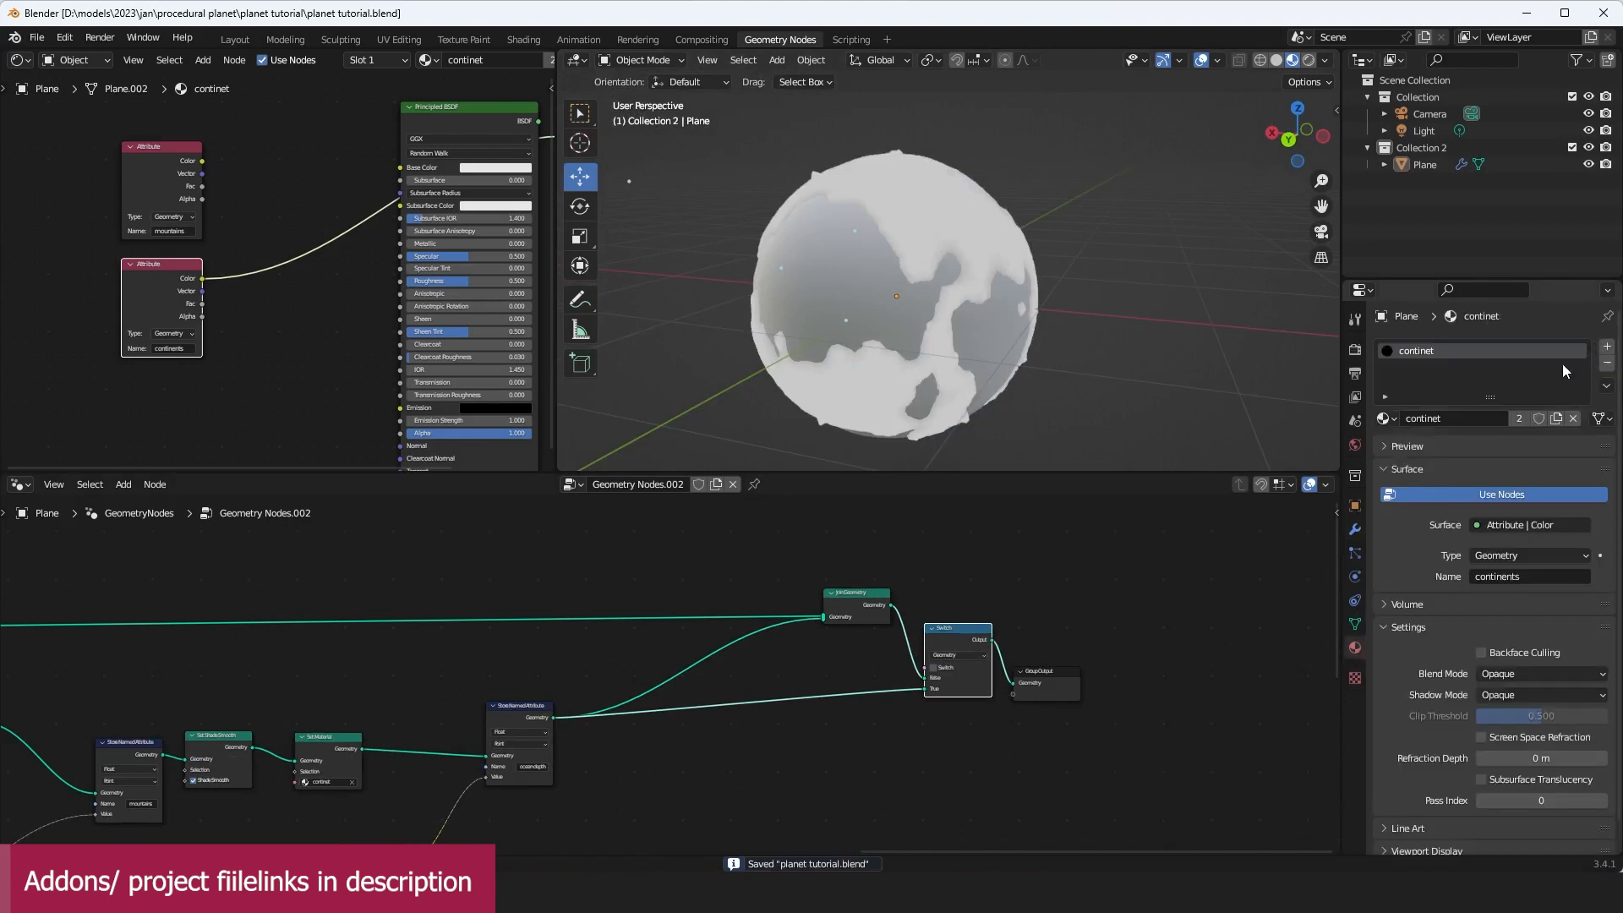
click(1603, 347)
double_click(1472, 451)
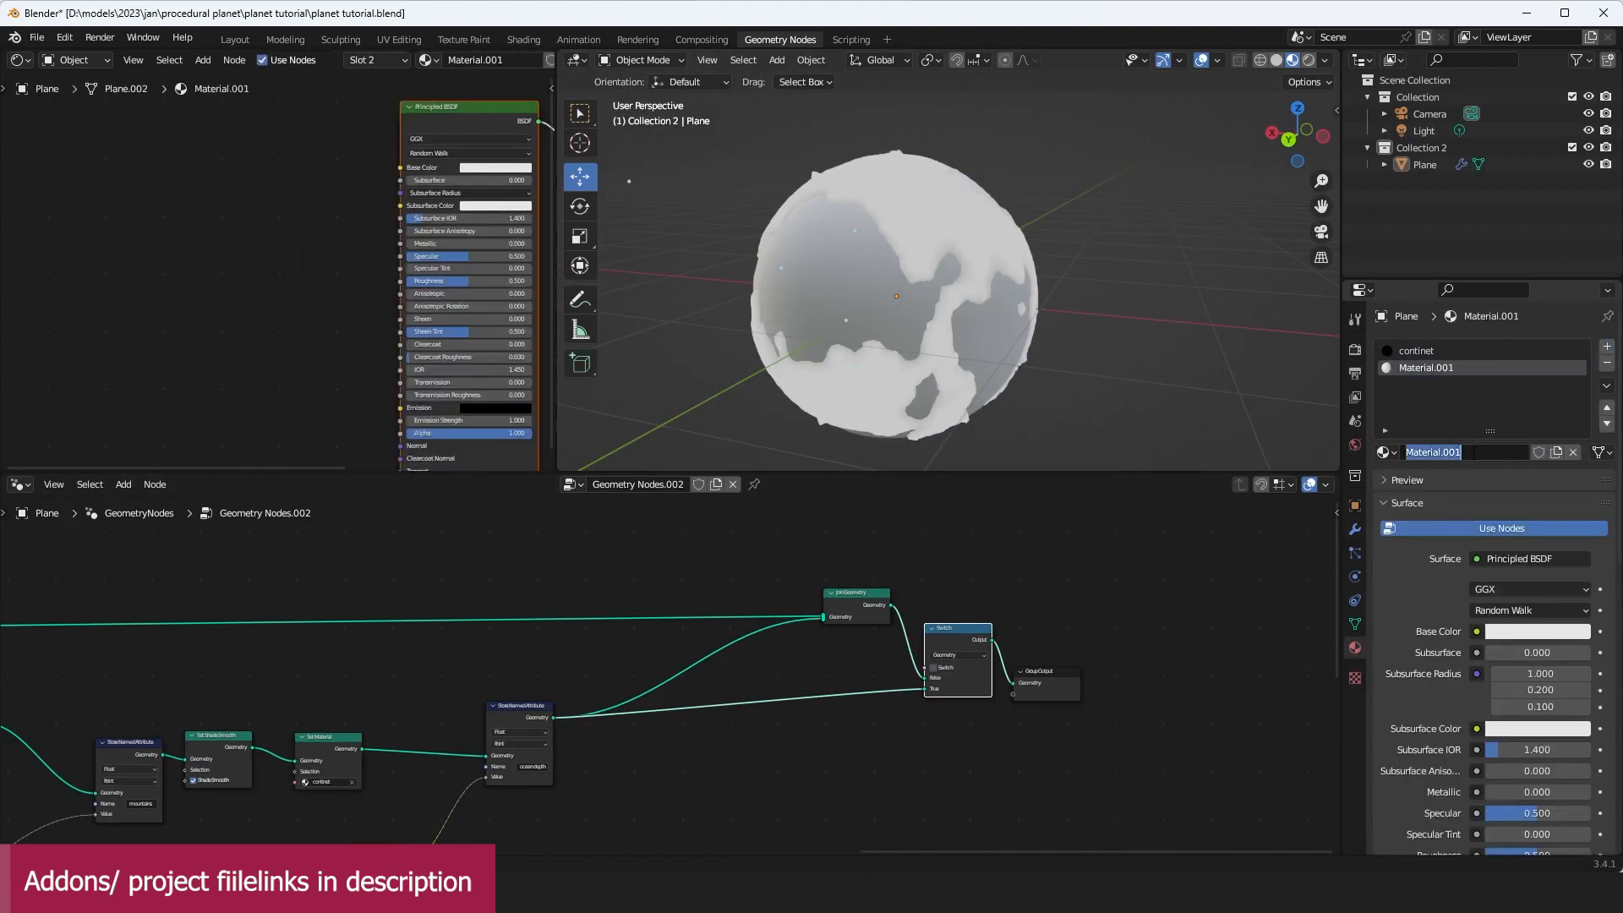
text(oe)
key(Return)
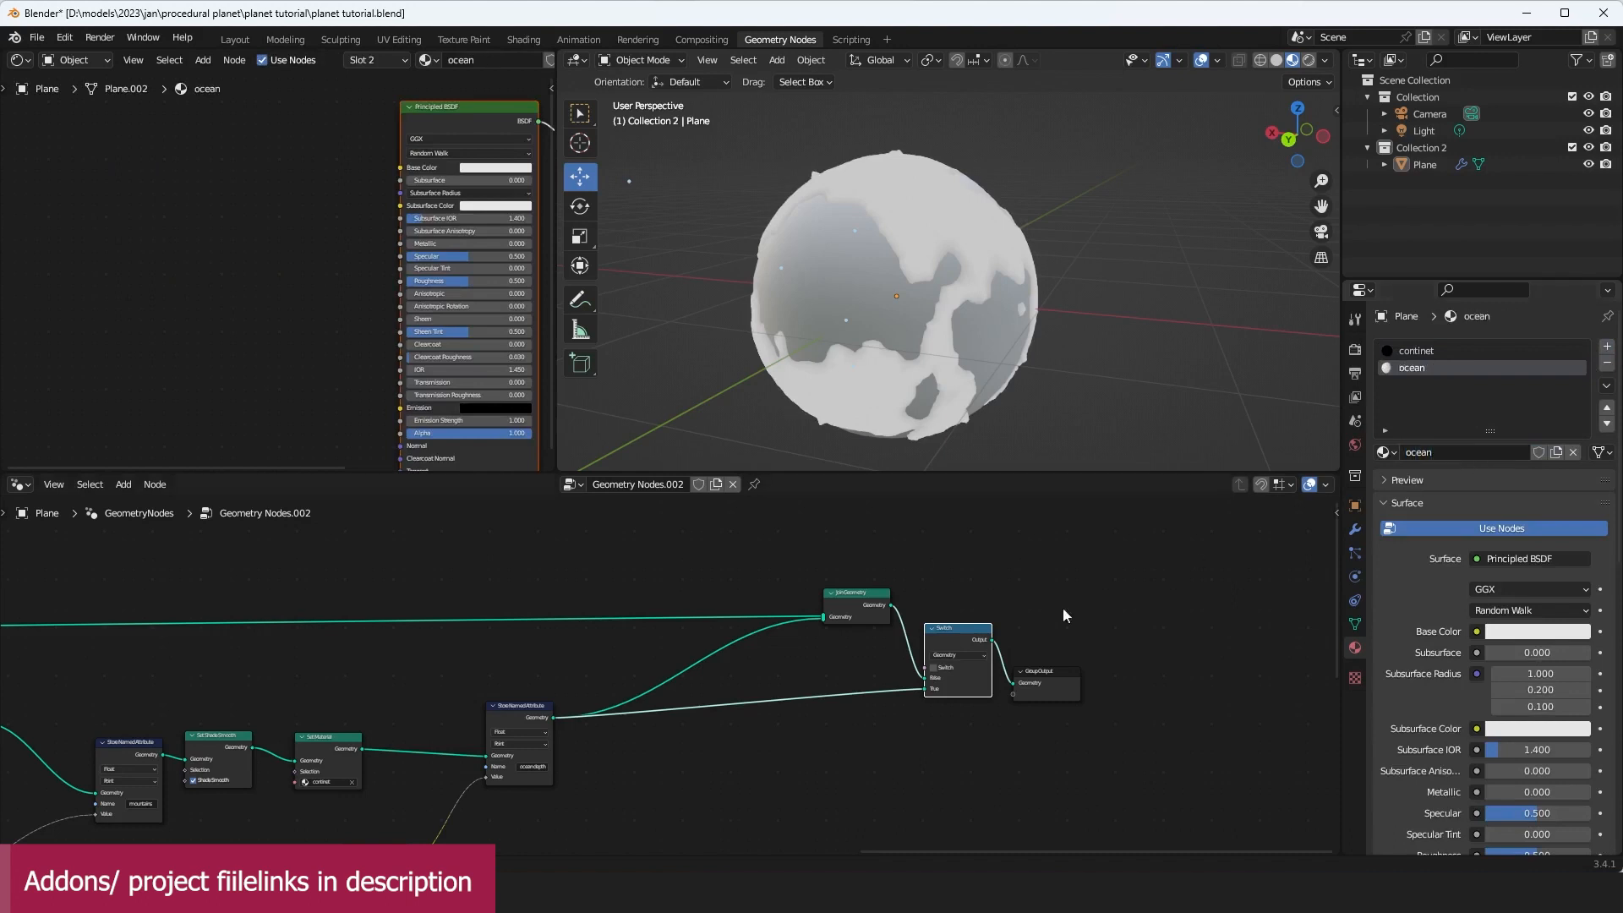
key(ctrl+s)
Step: Insert a Set Material node on the ocean sphere's branch before Join Geometry and assign the "ocean" material
middle_drag(850, 697, 1085, 693)
key(shift+a)
click(842, 453)
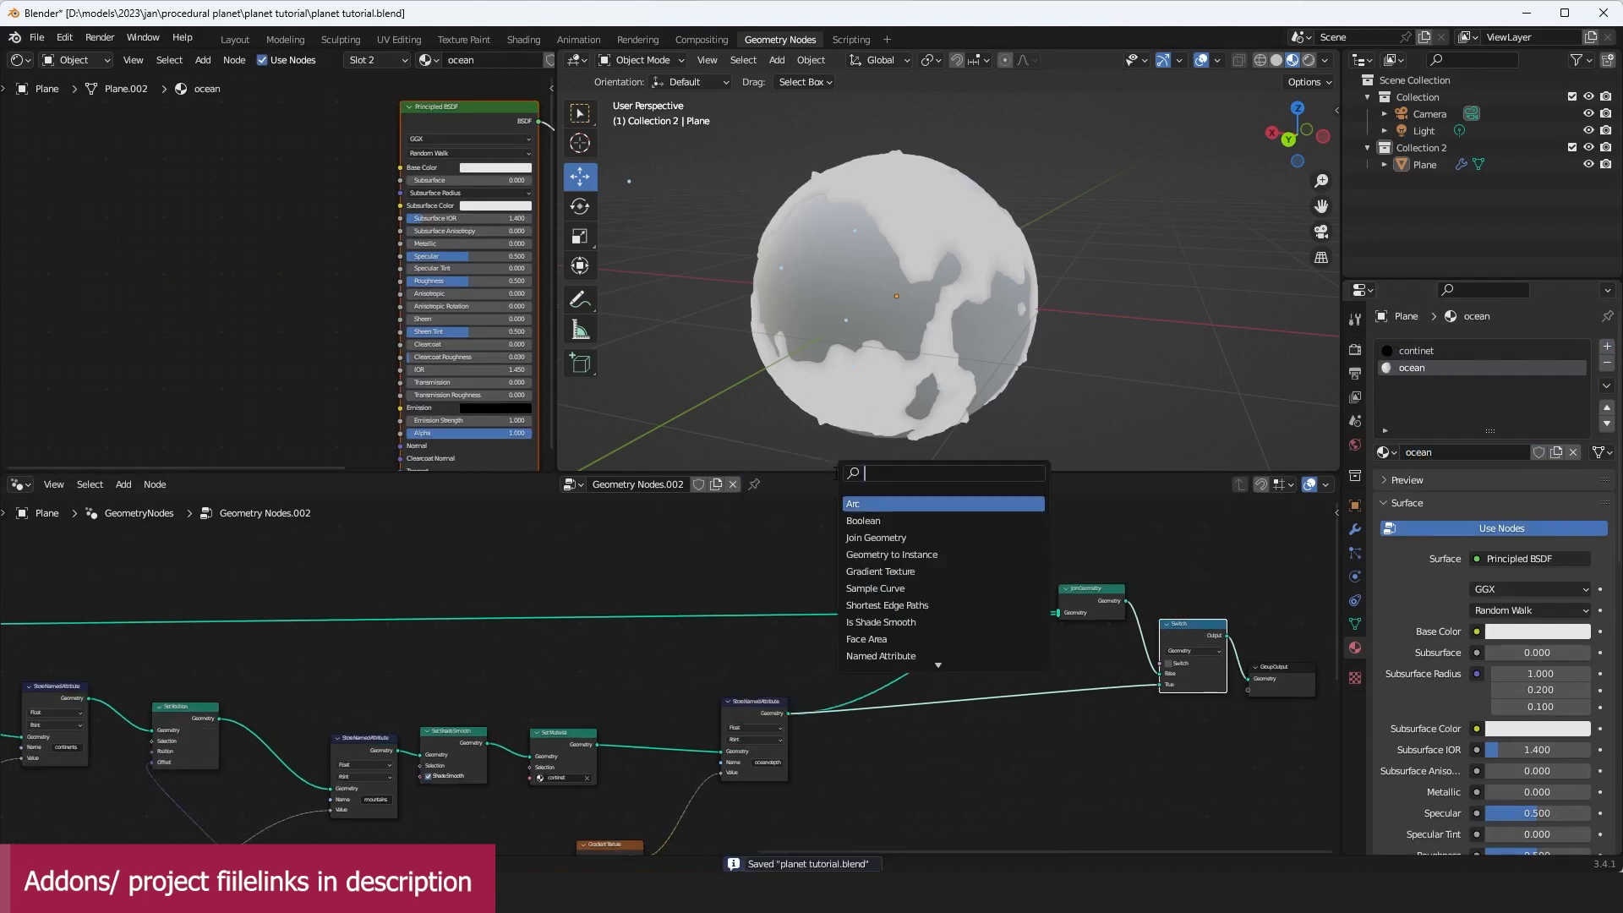
text(set)
click(882, 515)
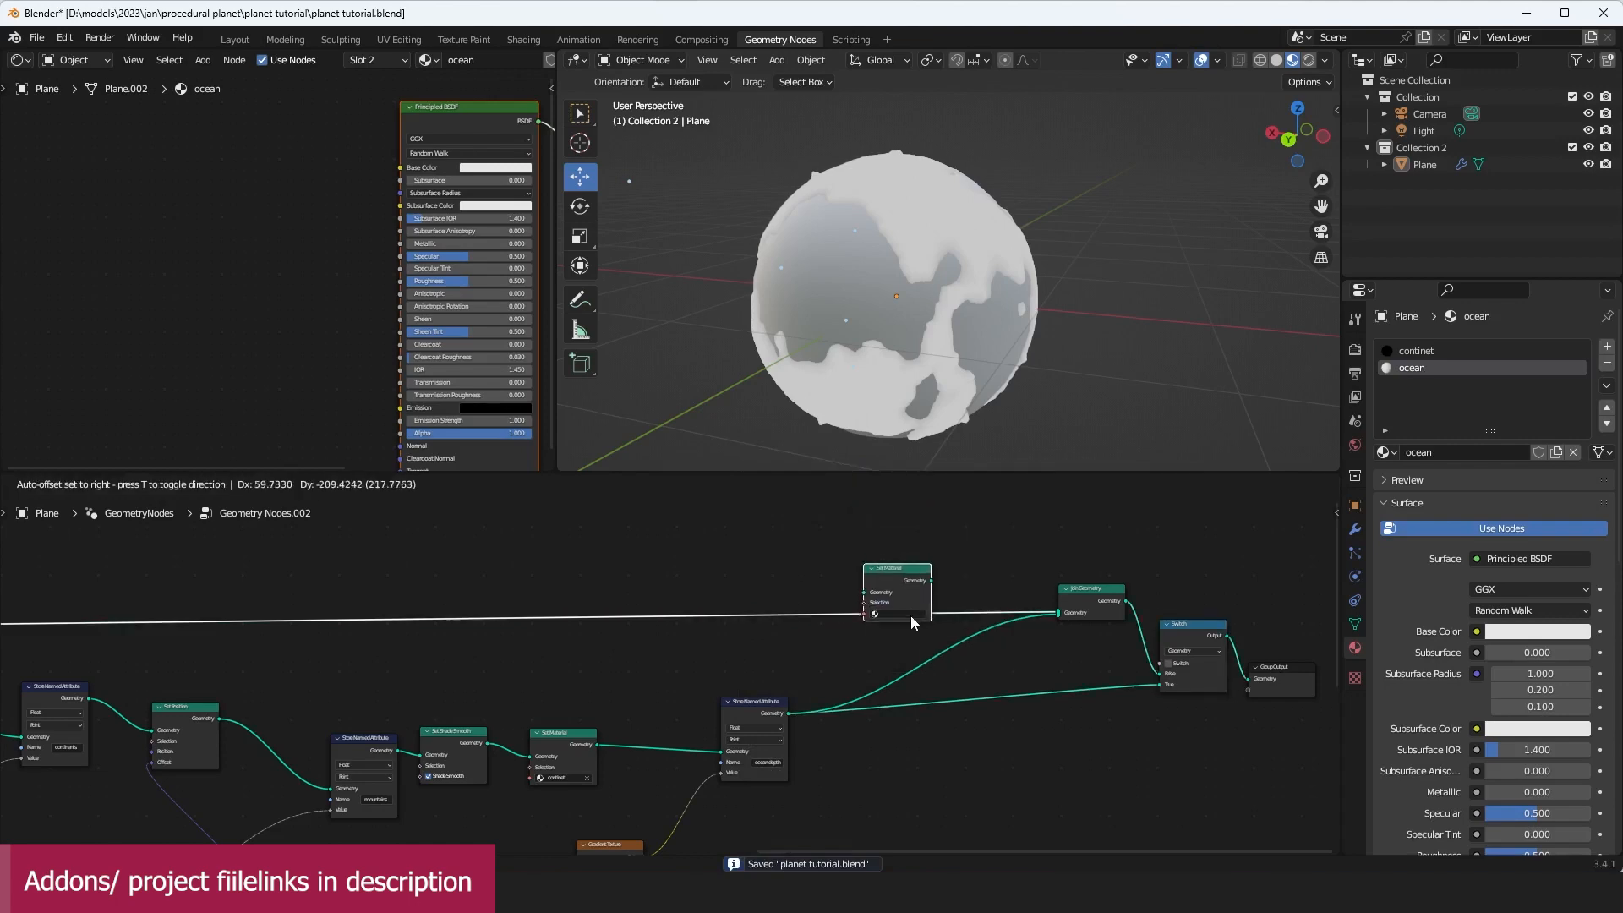
click(910, 617)
scroll(911, 616, up, 3)
click(928, 598)
click(954, 633)
scroll(1077, 605, up, 2)
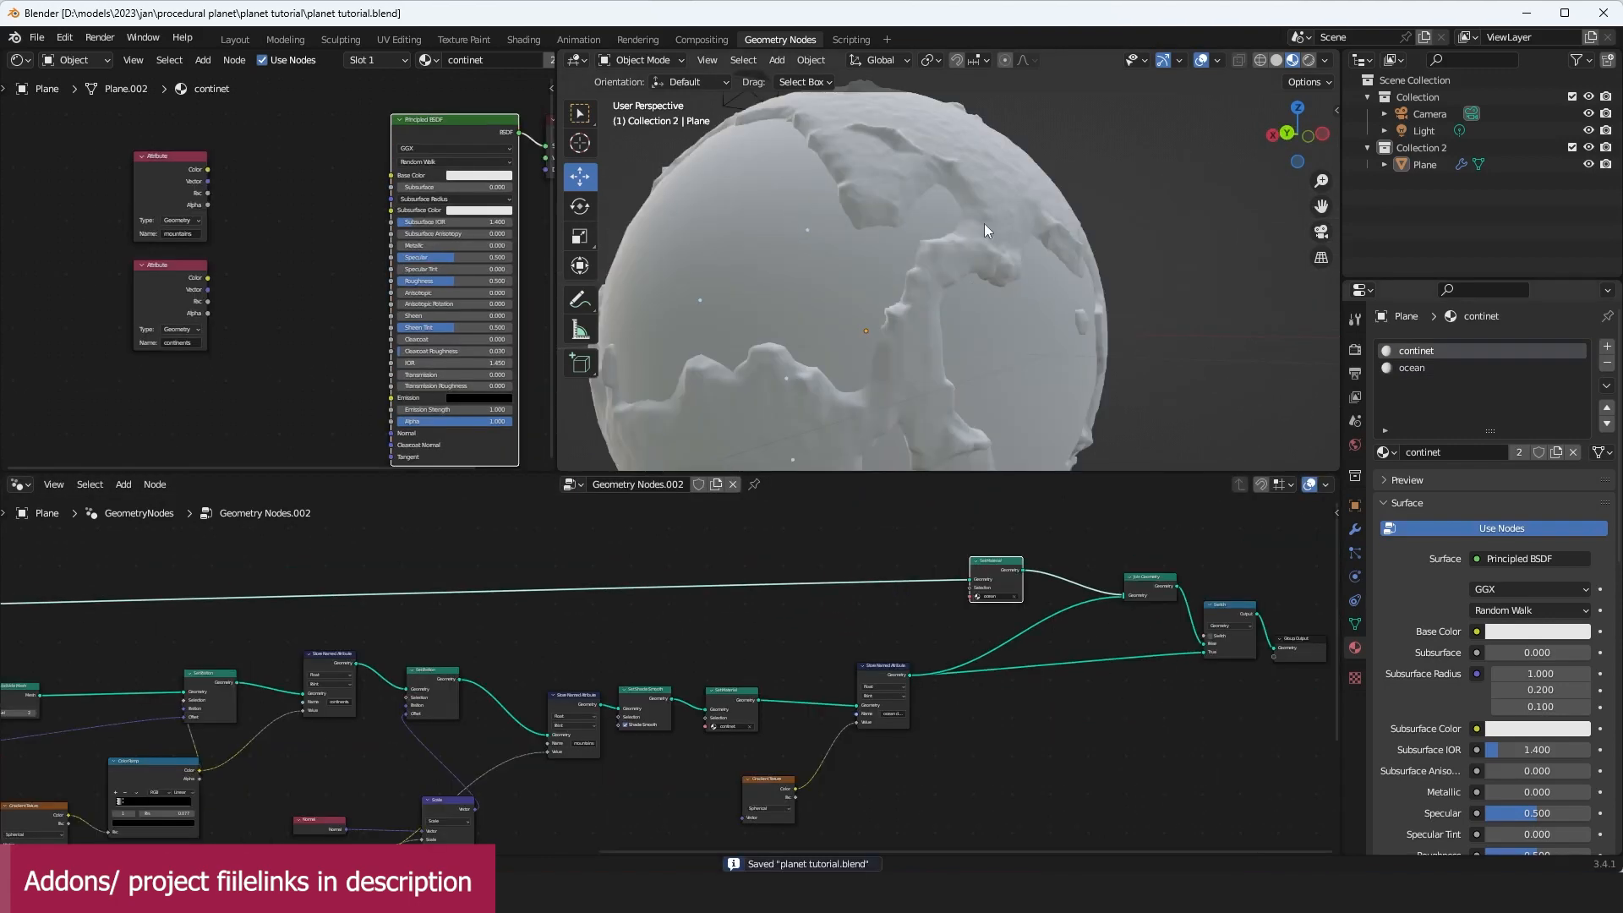
Step: Set the ocean material's Base Color to light blue with hue 0.551 and value 0.800, and save the file
scroll(983, 231, down, 2)
click(960, 271)
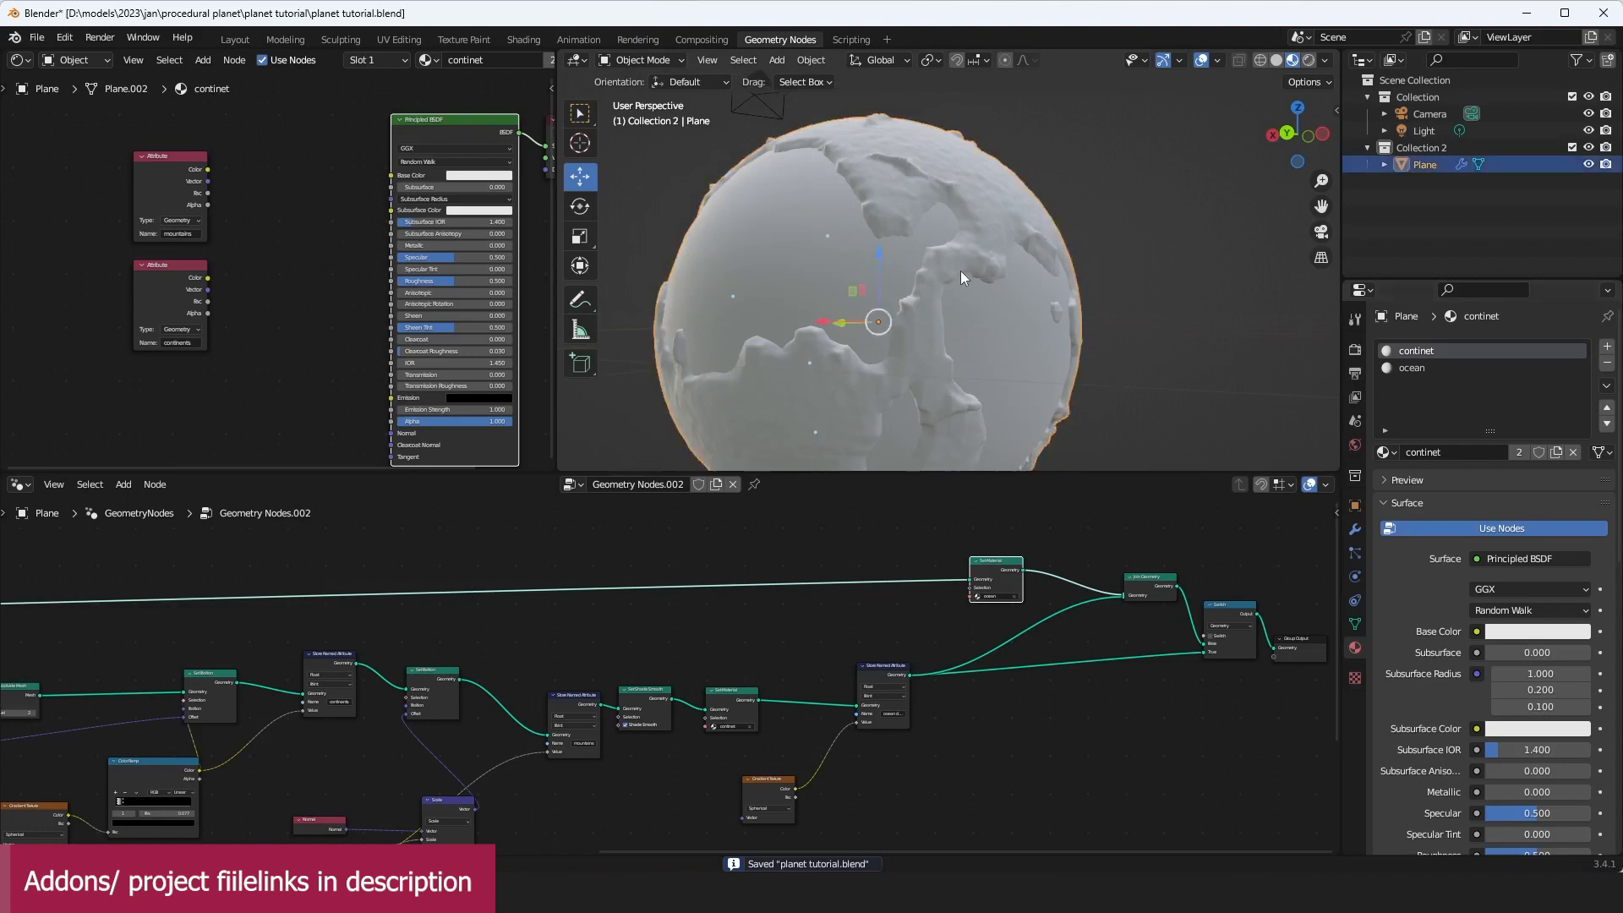
click(1435, 370)
scroll(485, 333, down, 4)
middle_drag(411, 300, 461, 312)
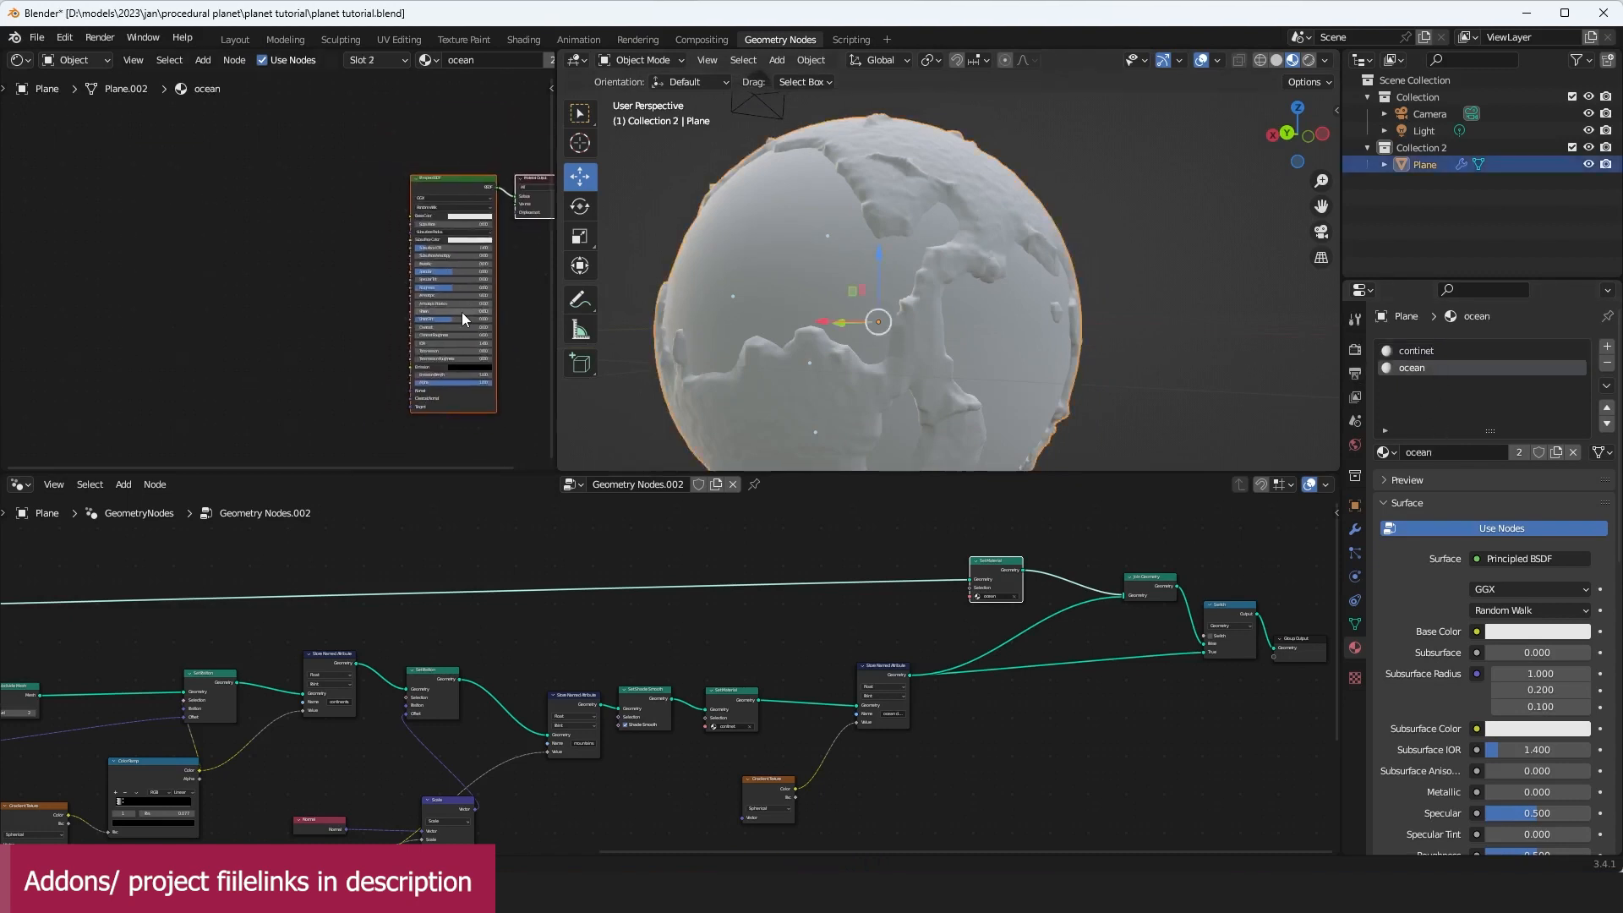
scroll(461, 312, up, 2)
middle_drag(439, 238, 432, 196)
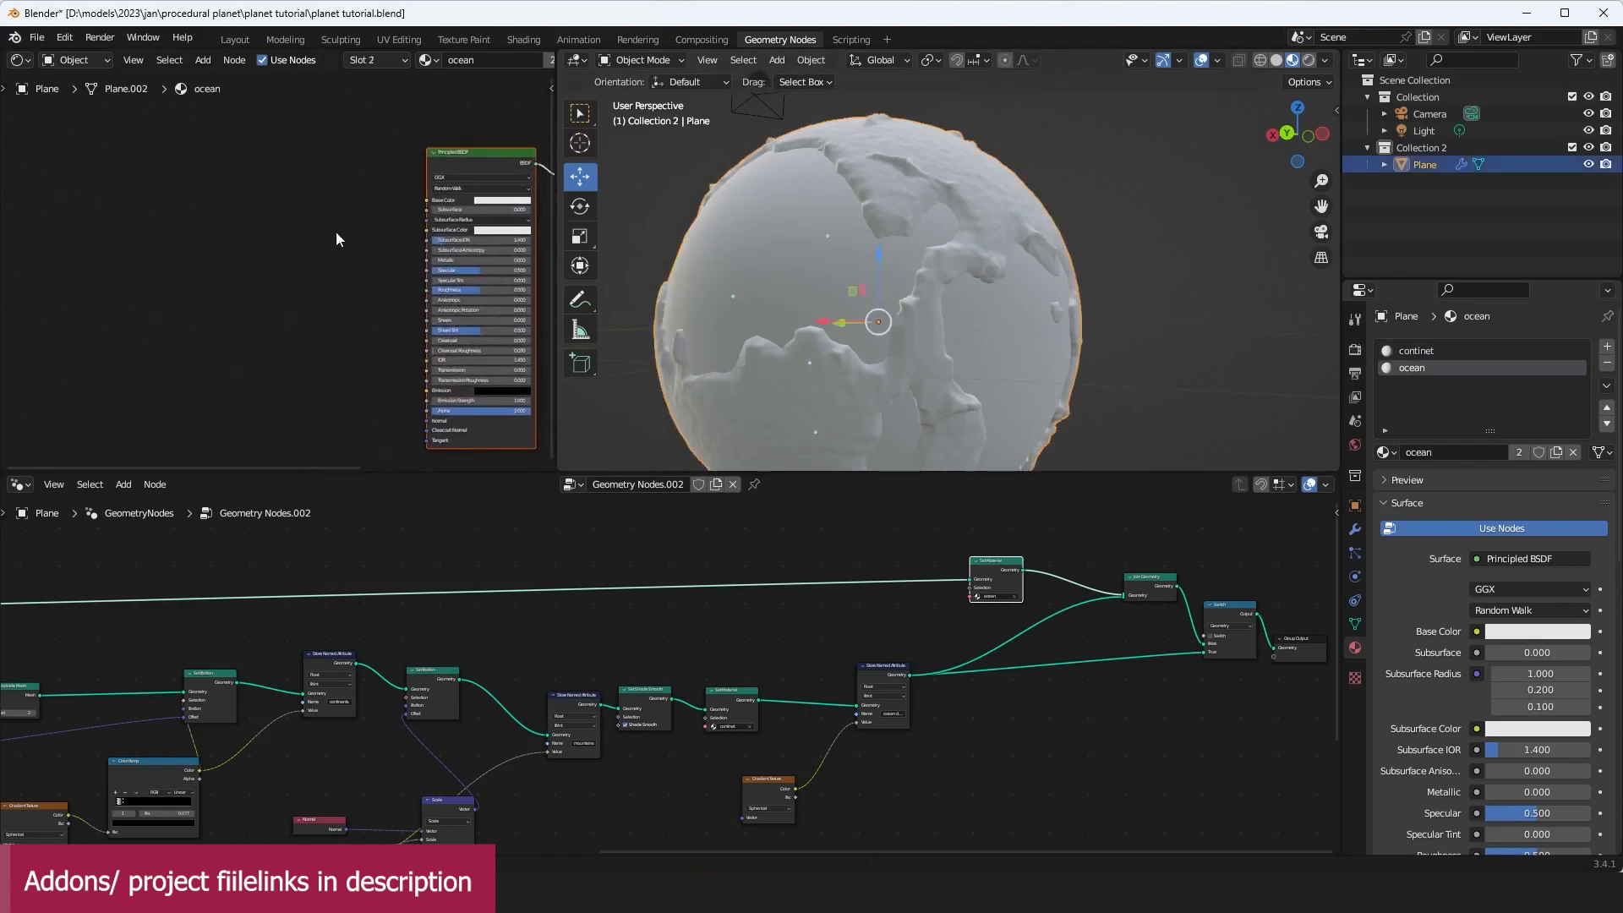
scroll(337, 231, up, 2)
click(394, 270)
drag(446, 118, 442, 114)
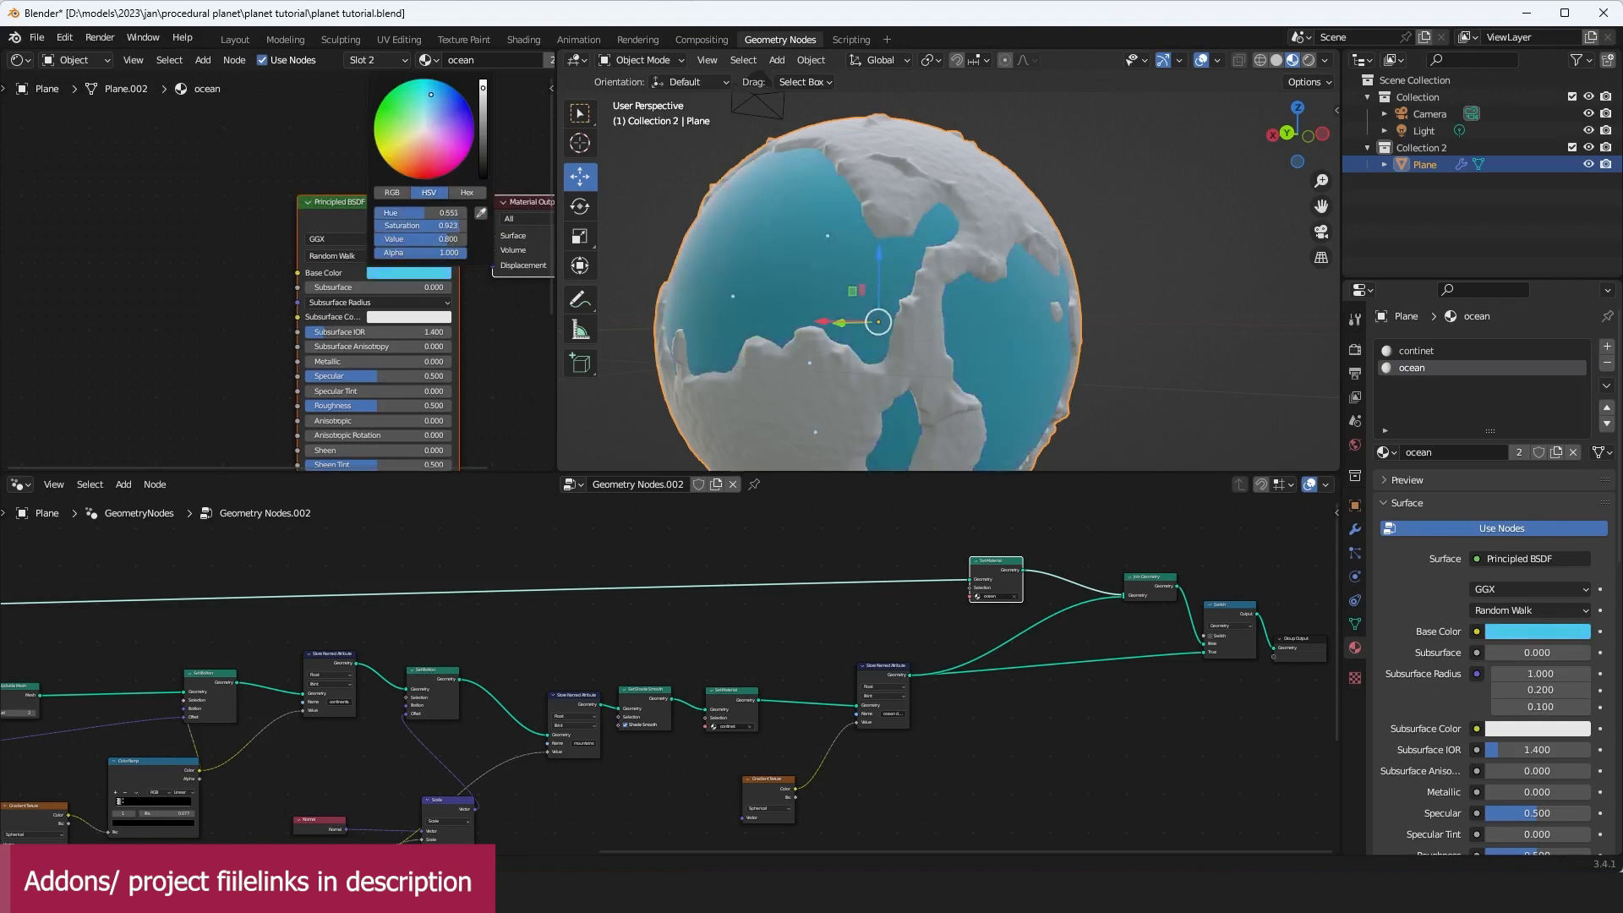
middle_drag(161, 338, 214, 305)
key(ctrl+s)
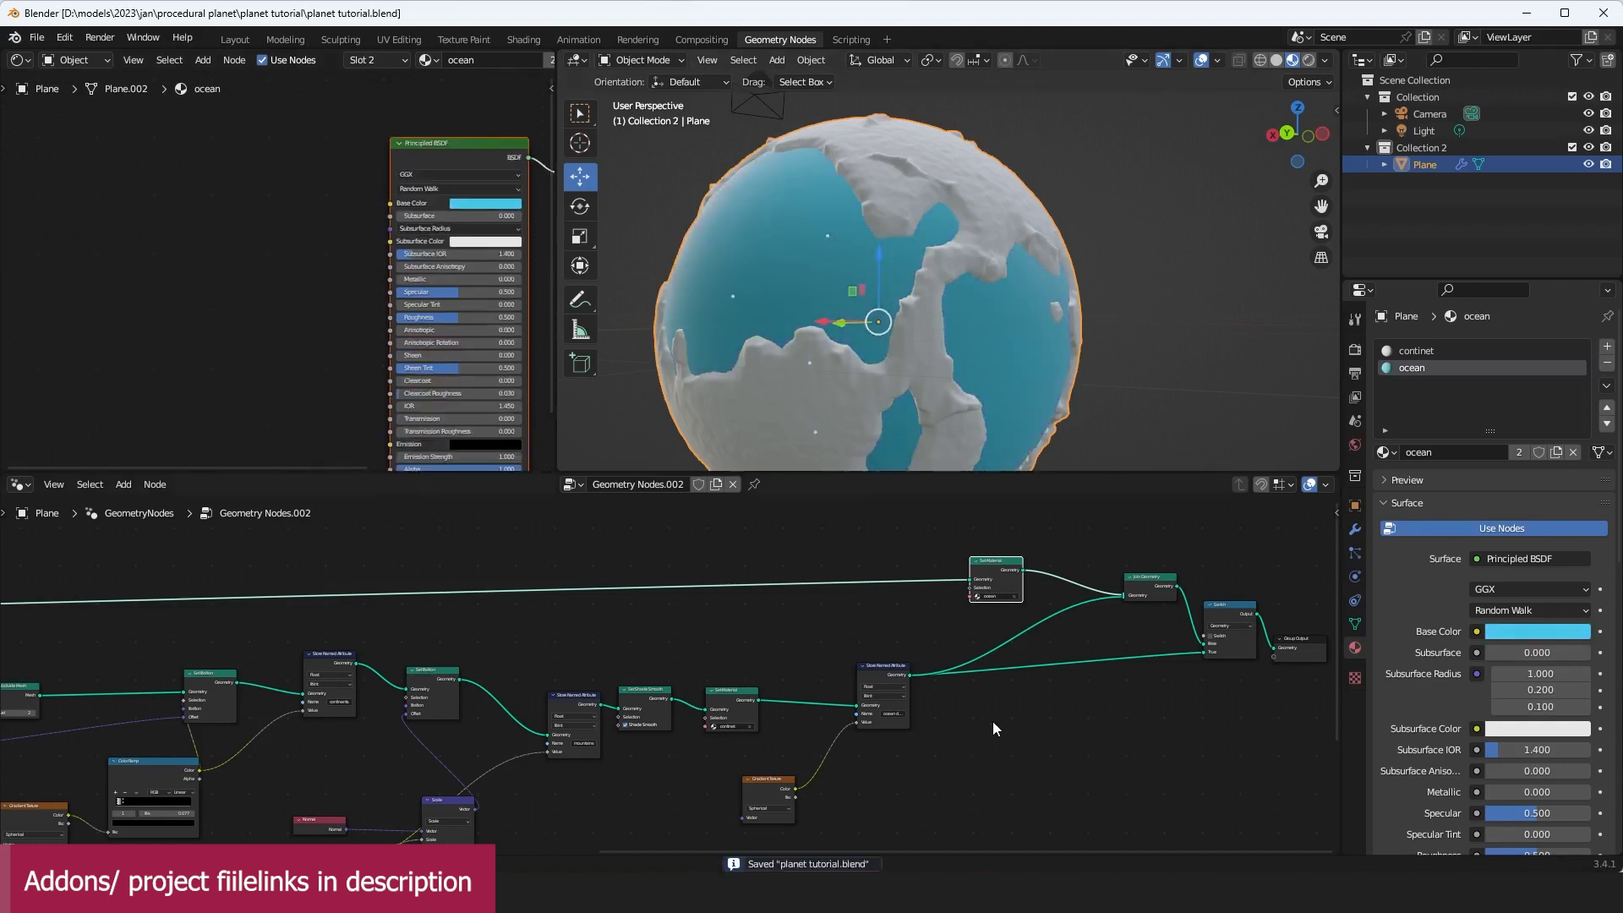
Step: Set the attribute name in the ocean material's Attribute node to "ocean depth"
scroll(829, 700, up, 2)
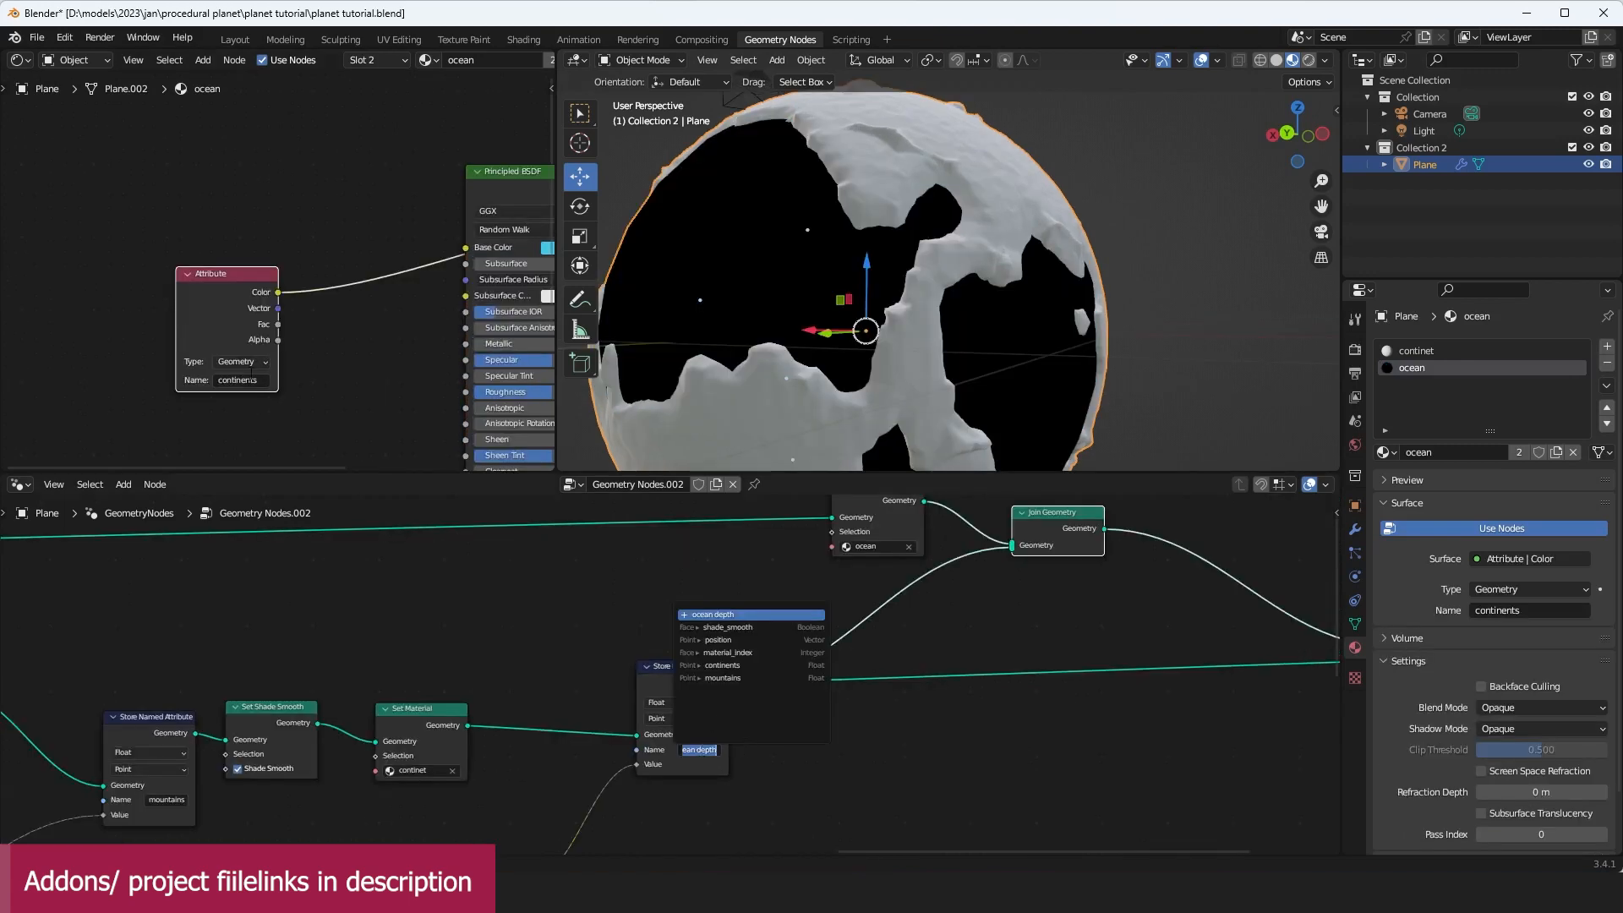
click(251, 377)
click(252, 378)
text(ocean depth)
key(Return)
scroll(812, 298, down, 2)
middle_drag(812, 297, 885, 277)
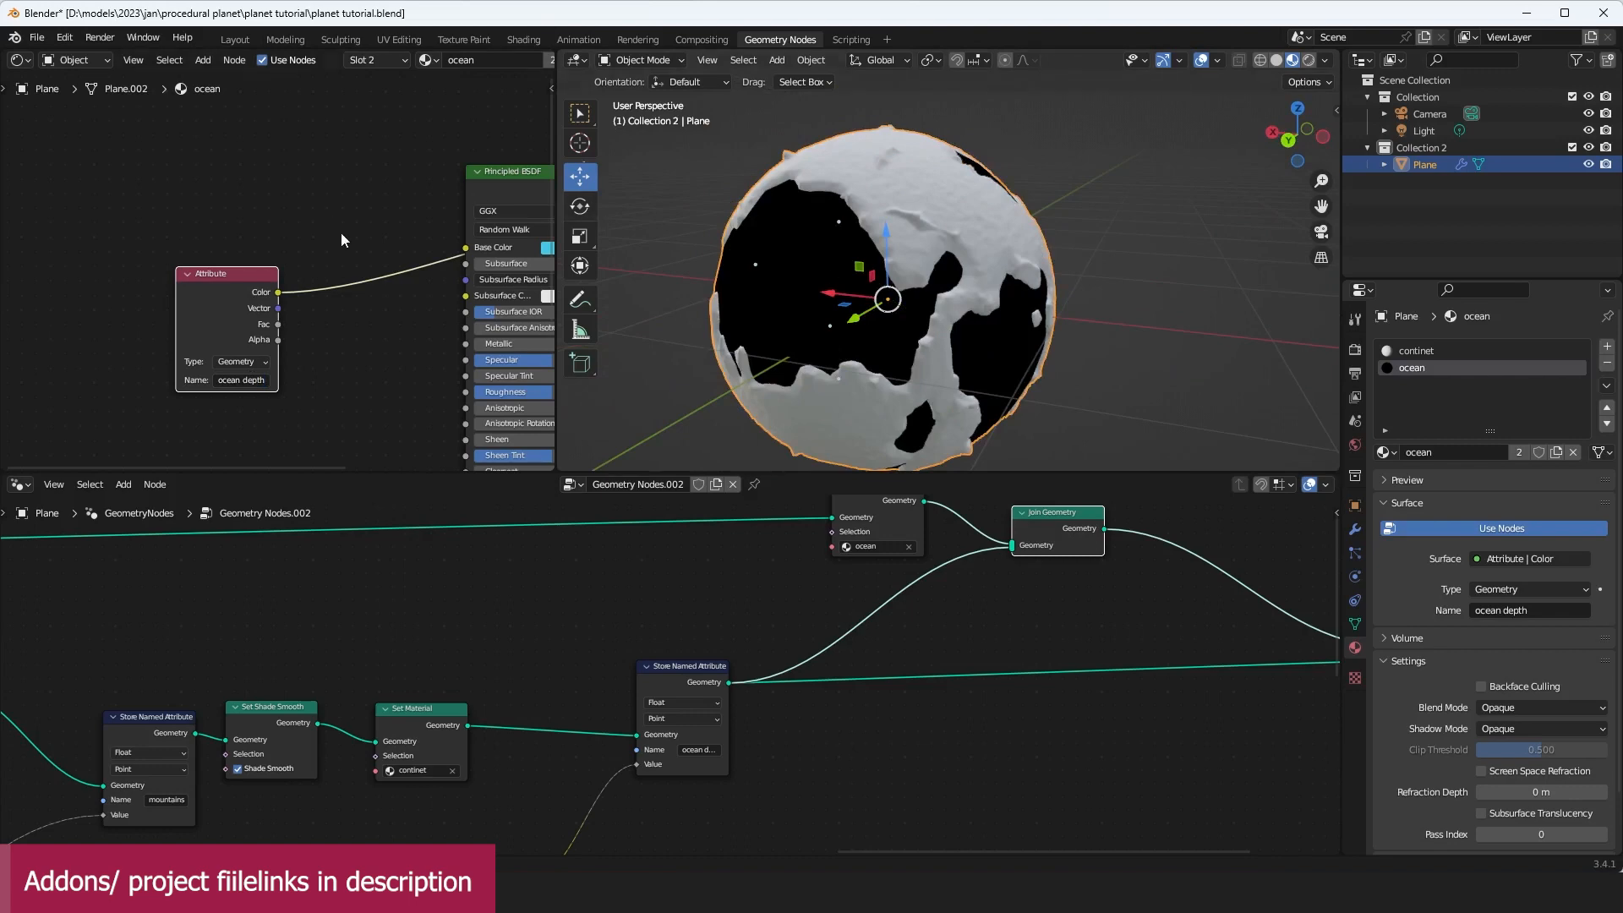
Step: Reposition the ocean's Set Material node and the "ocean depth" Store Named Attribute node in the geometry node tree
scroll(705, 616, down, 6)
middle_drag(705, 615, 864, 614)
scroll(866, 614, up, 1)
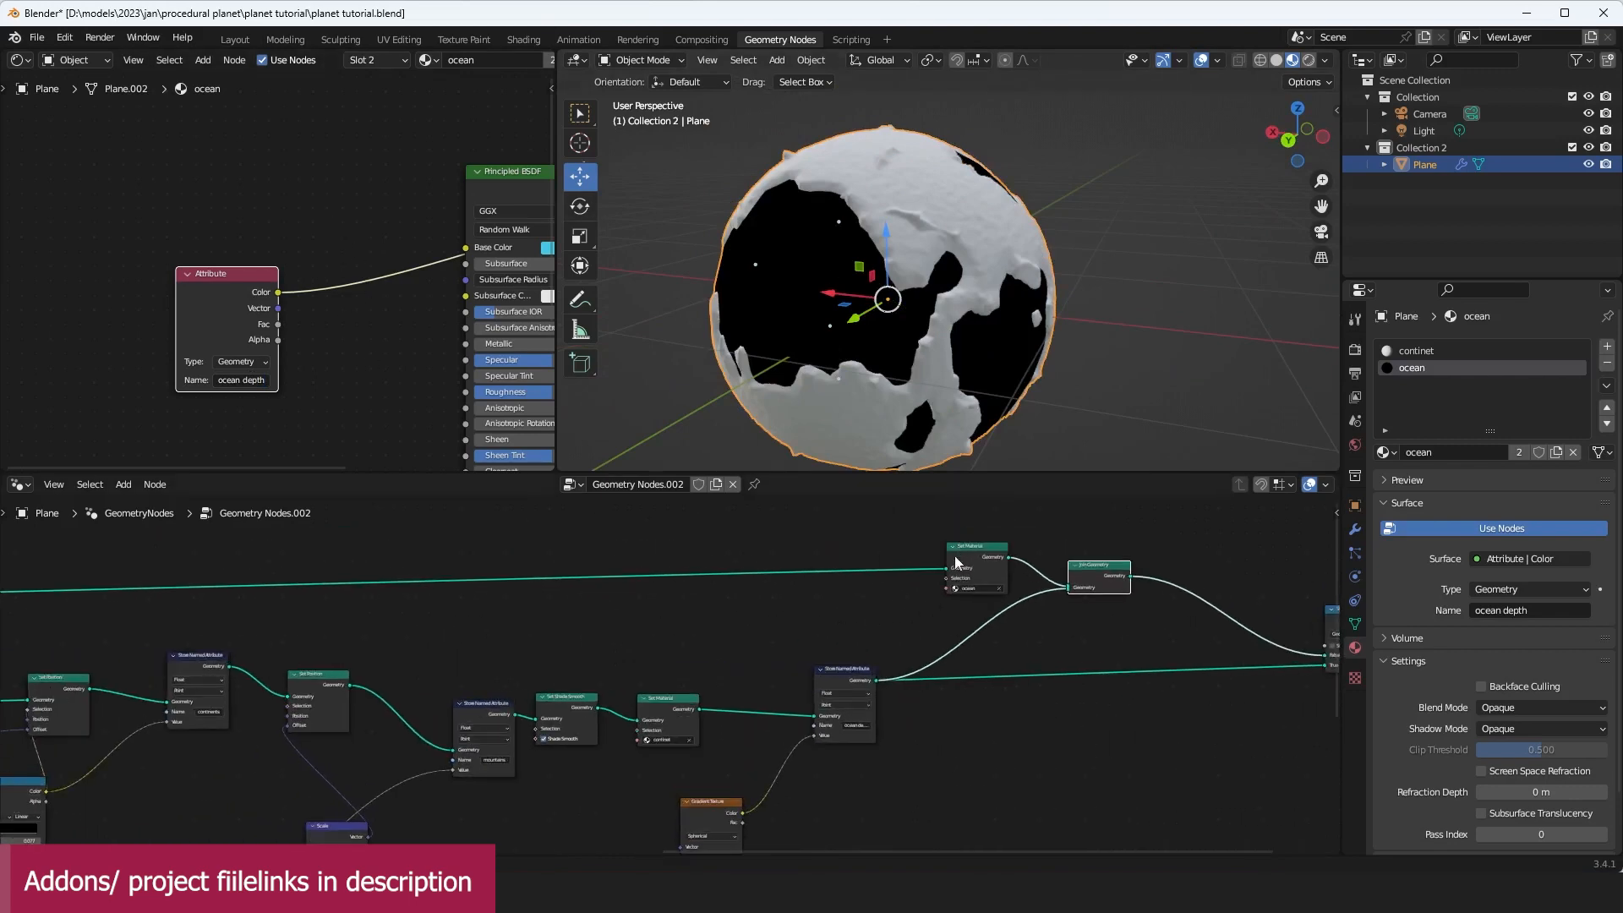
middle_drag(957, 559, 872, 595)
drag(882, 578, 832, 564)
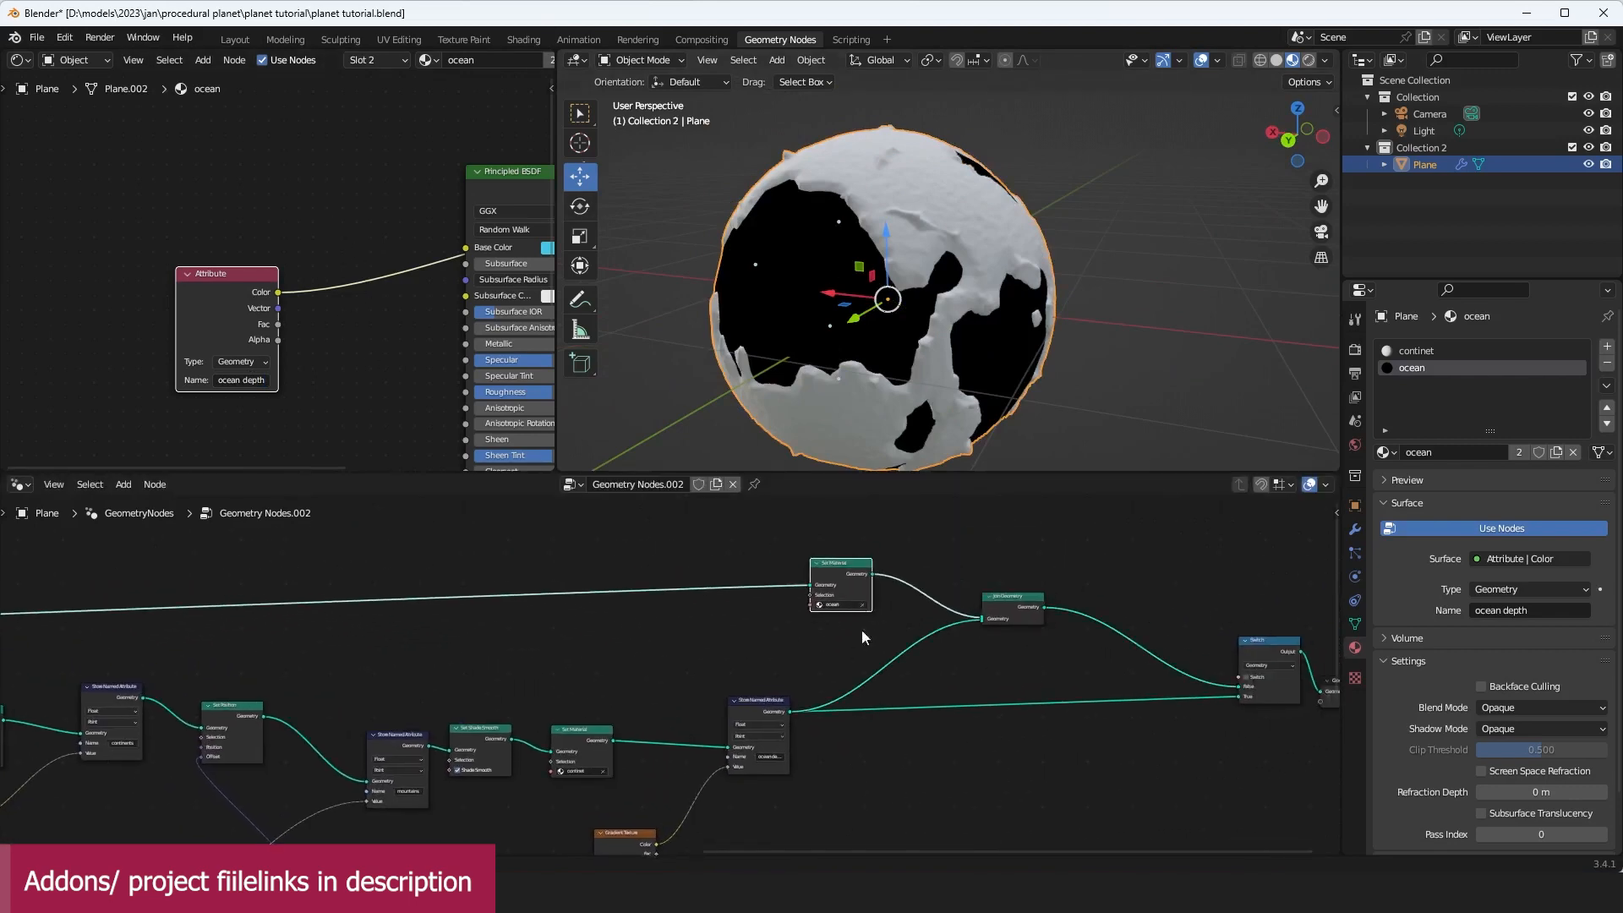
middle_drag(853, 657, 927, 591)
scroll(917, 611, up, 3)
drag(901, 640, 878, 639)
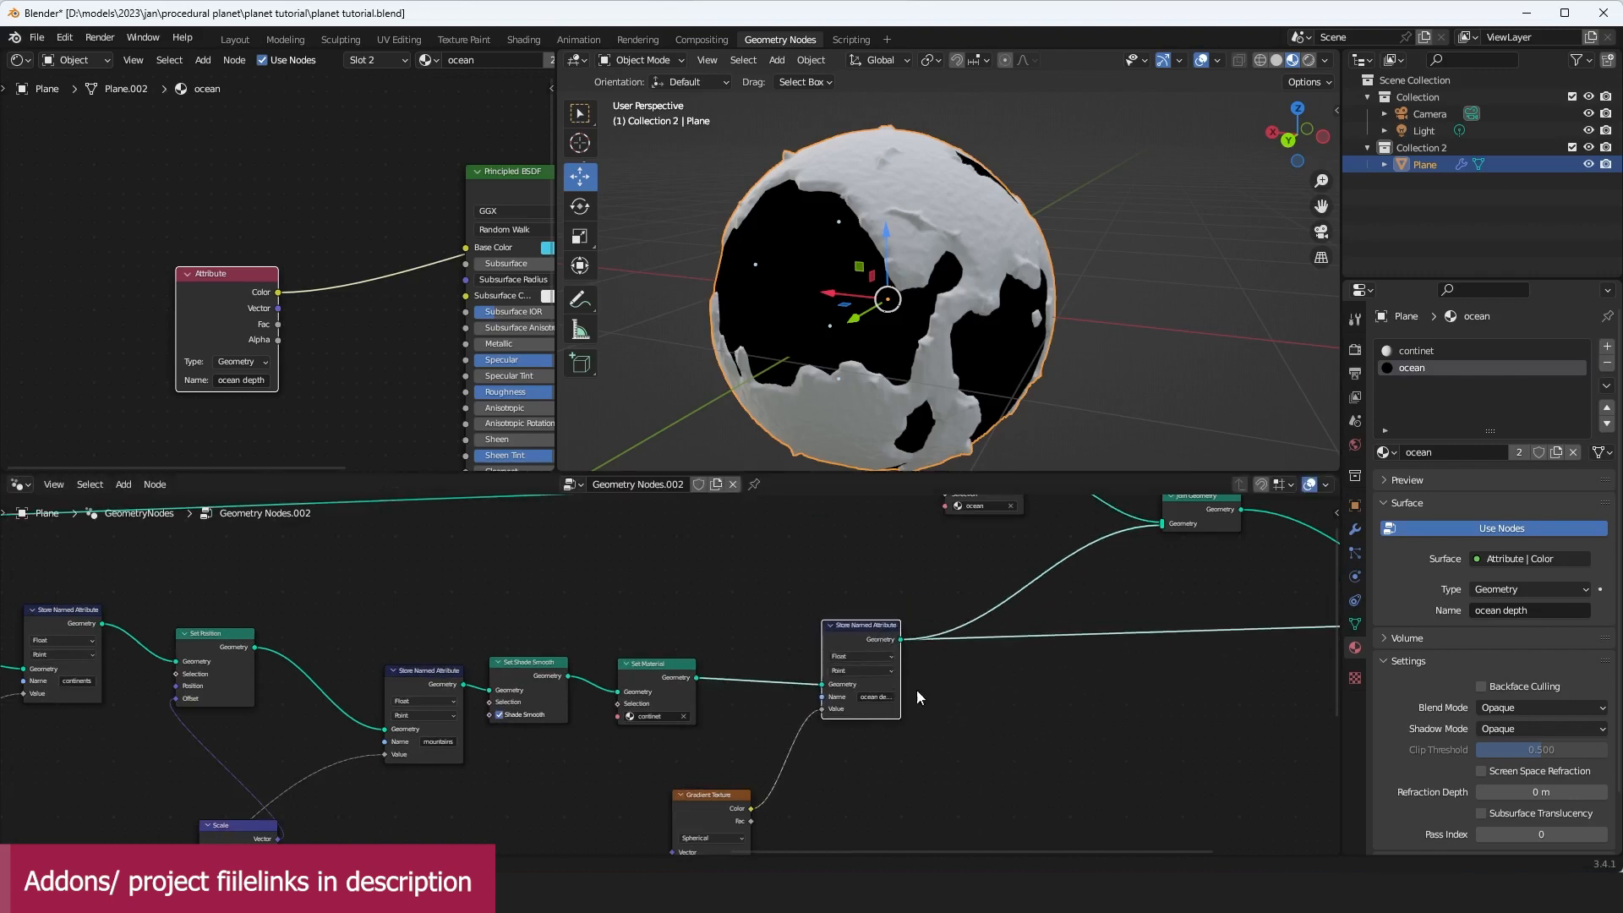
Step: Check the name in the "ocean depth" Store Named Attribute node and shift the ocean's Set Material node toward Join Geometry
scroll(904, 718, up, 2)
middle_drag(905, 719, 800, 708)
click(827, 692)
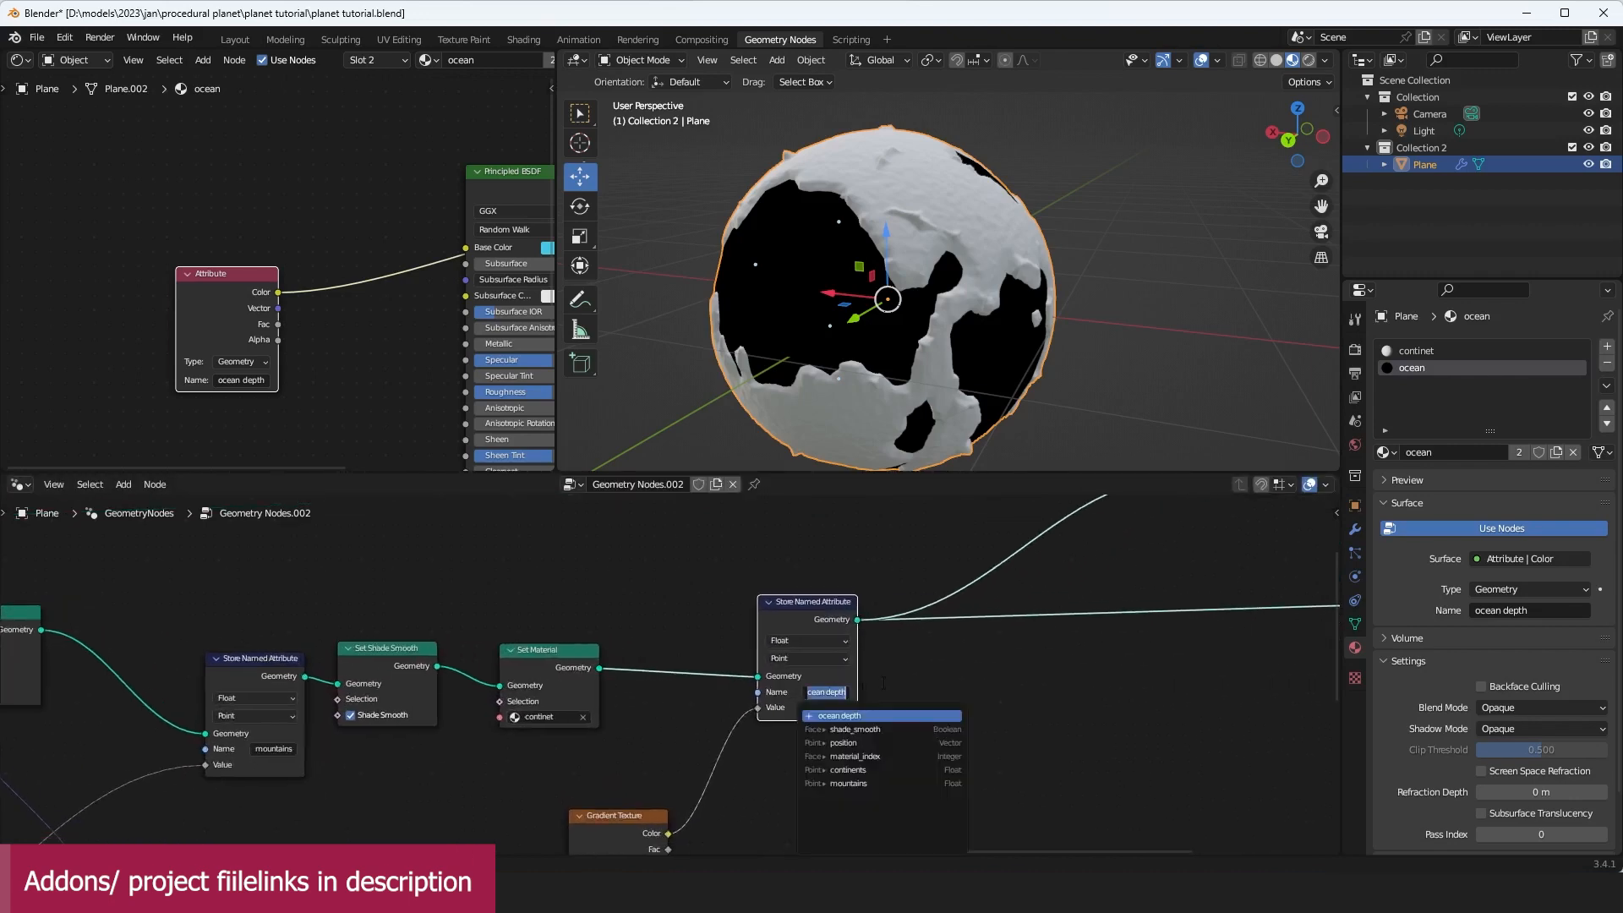
click(896, 673)
scroll(932, 635, down, 2)
middle_drag(932, 636, 748, 762)
scroll(745, 753, up, 2)
drag(705, 594, 740, 573)
scroll(852, 656, down, 2)
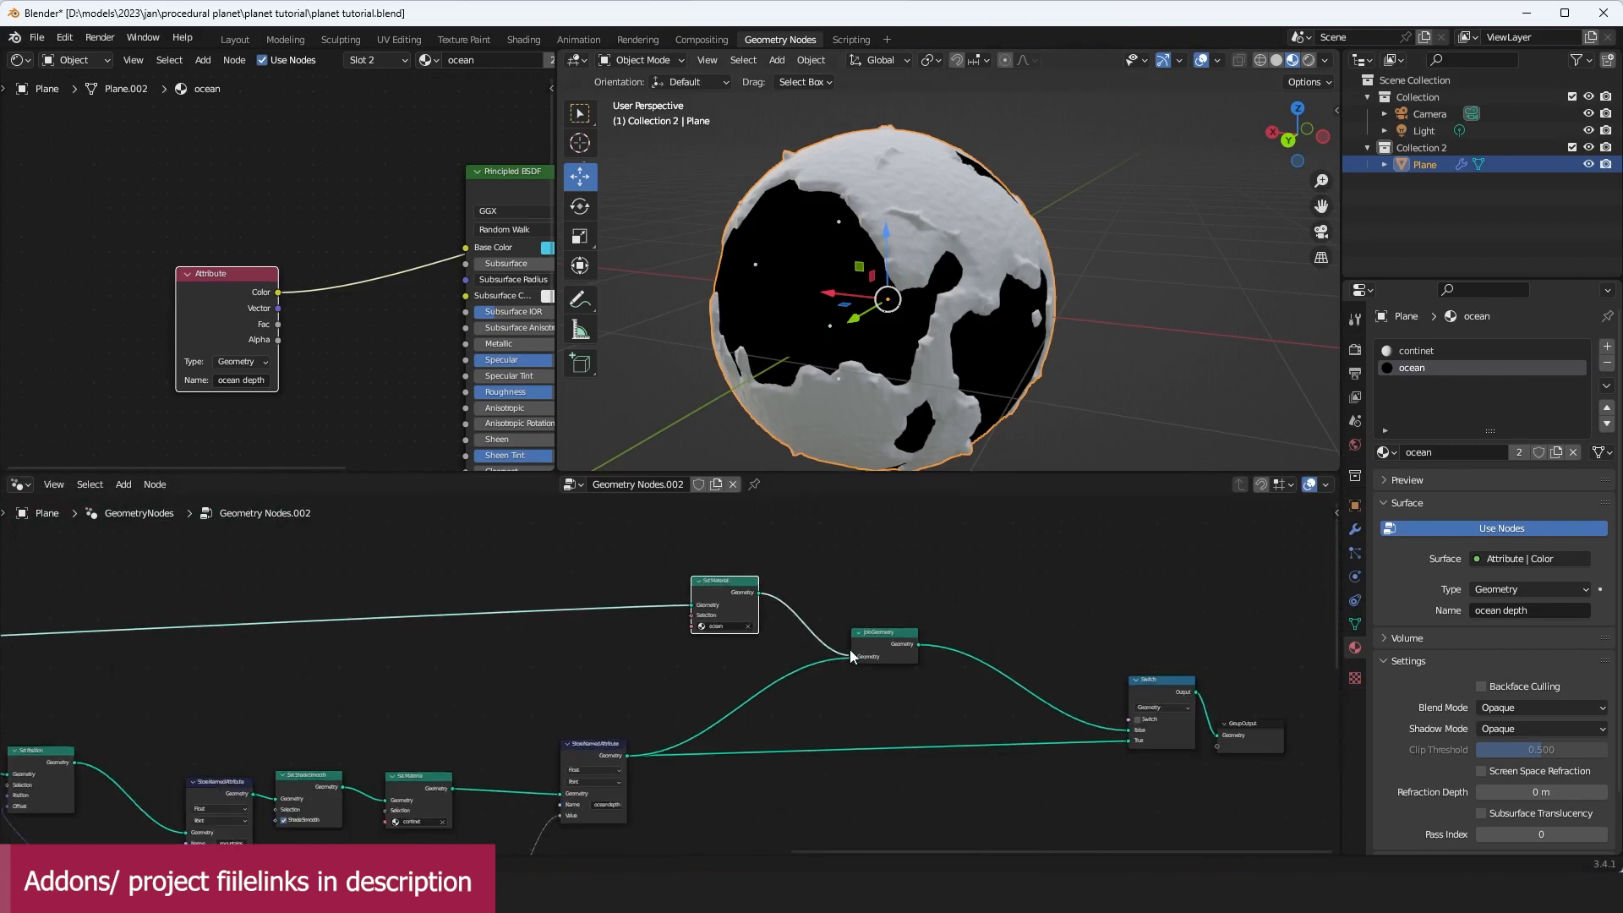
Step: Compare the ocean's Set Material output with the "ocean depth" Store Named Attribute output by previewing each branch alone
ctrl+shift+click(733, 588)
middle_drag(859, 662, 902, 618)
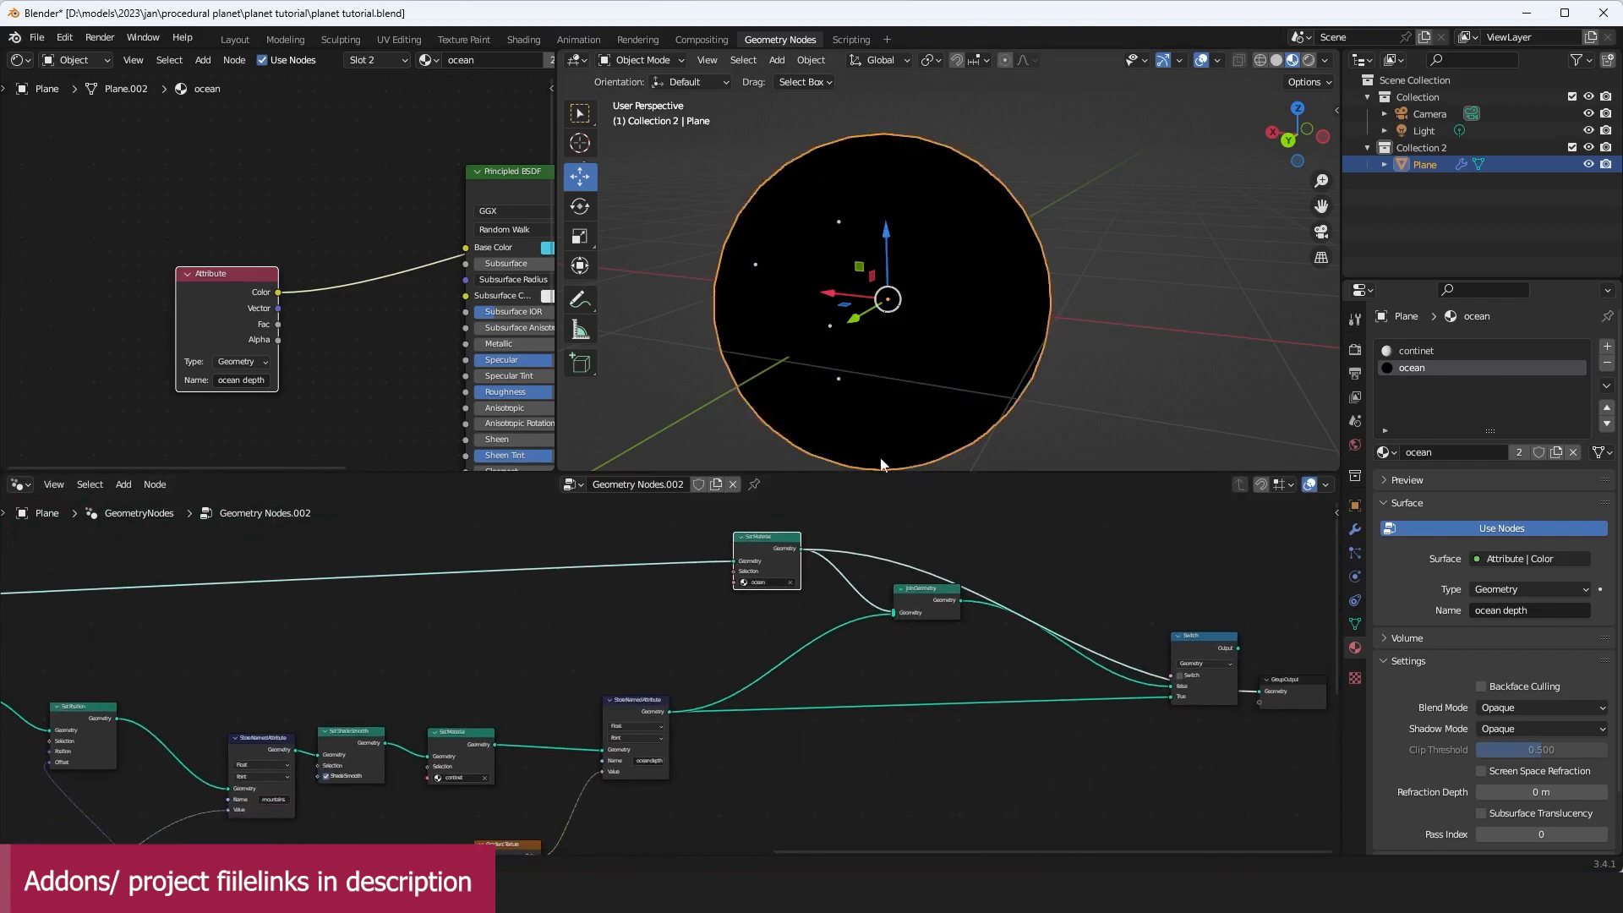
ctrl+shift+click(651, 711)
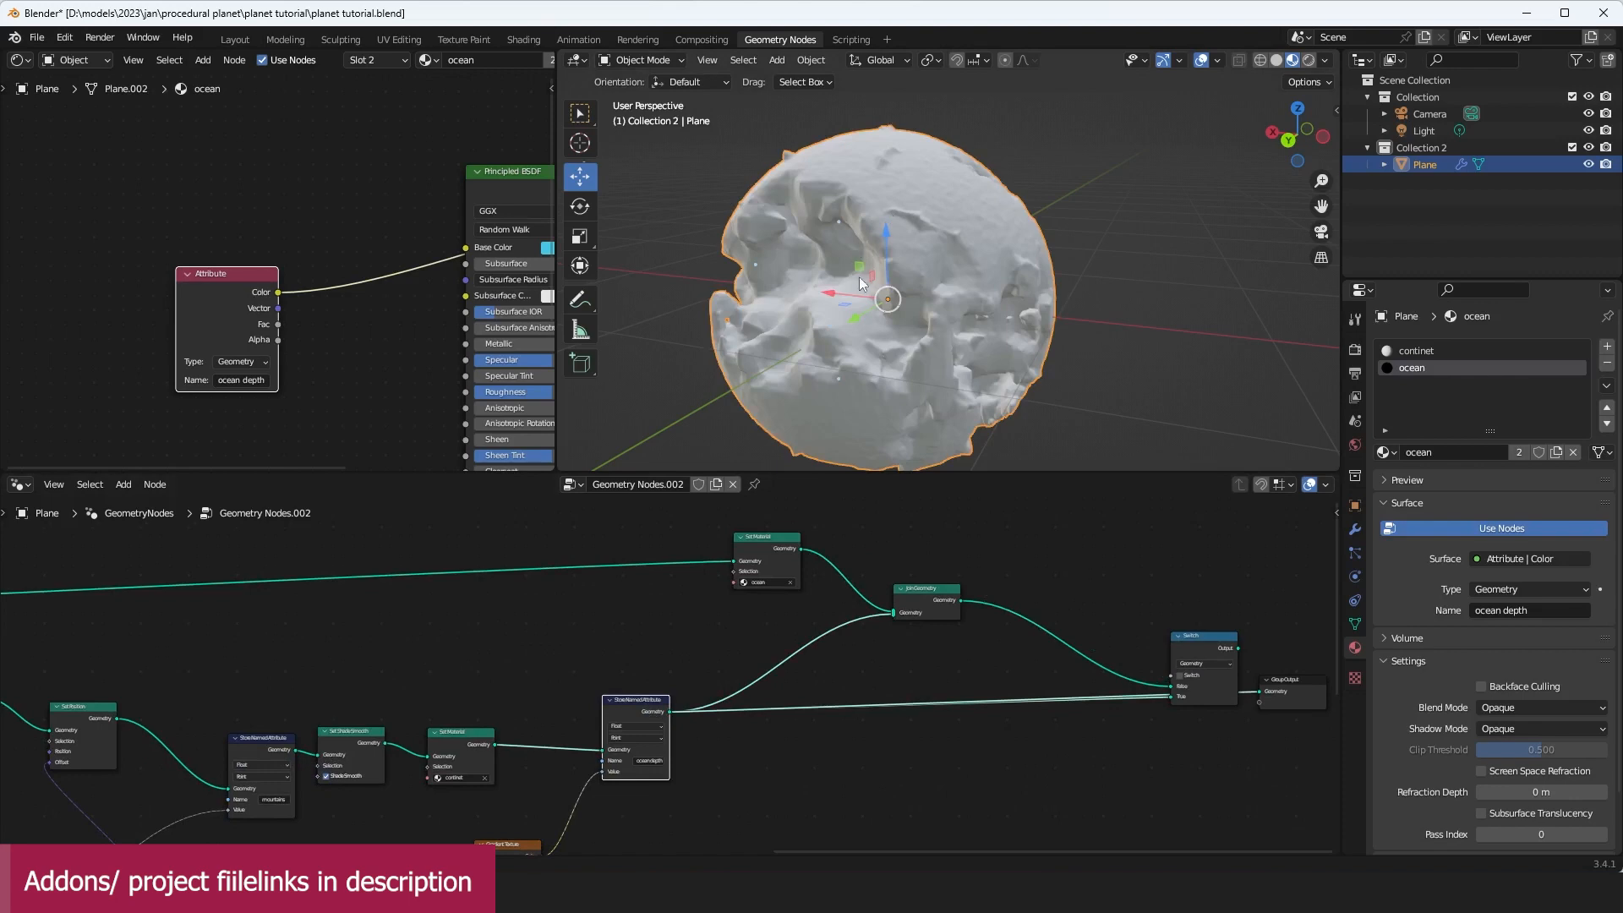
scroll(859, 279, up, 2)
middle_drag(859, 279, 773, 305)
scroll(896, 315, up, 3)
scroll(894, 317, down, 3)
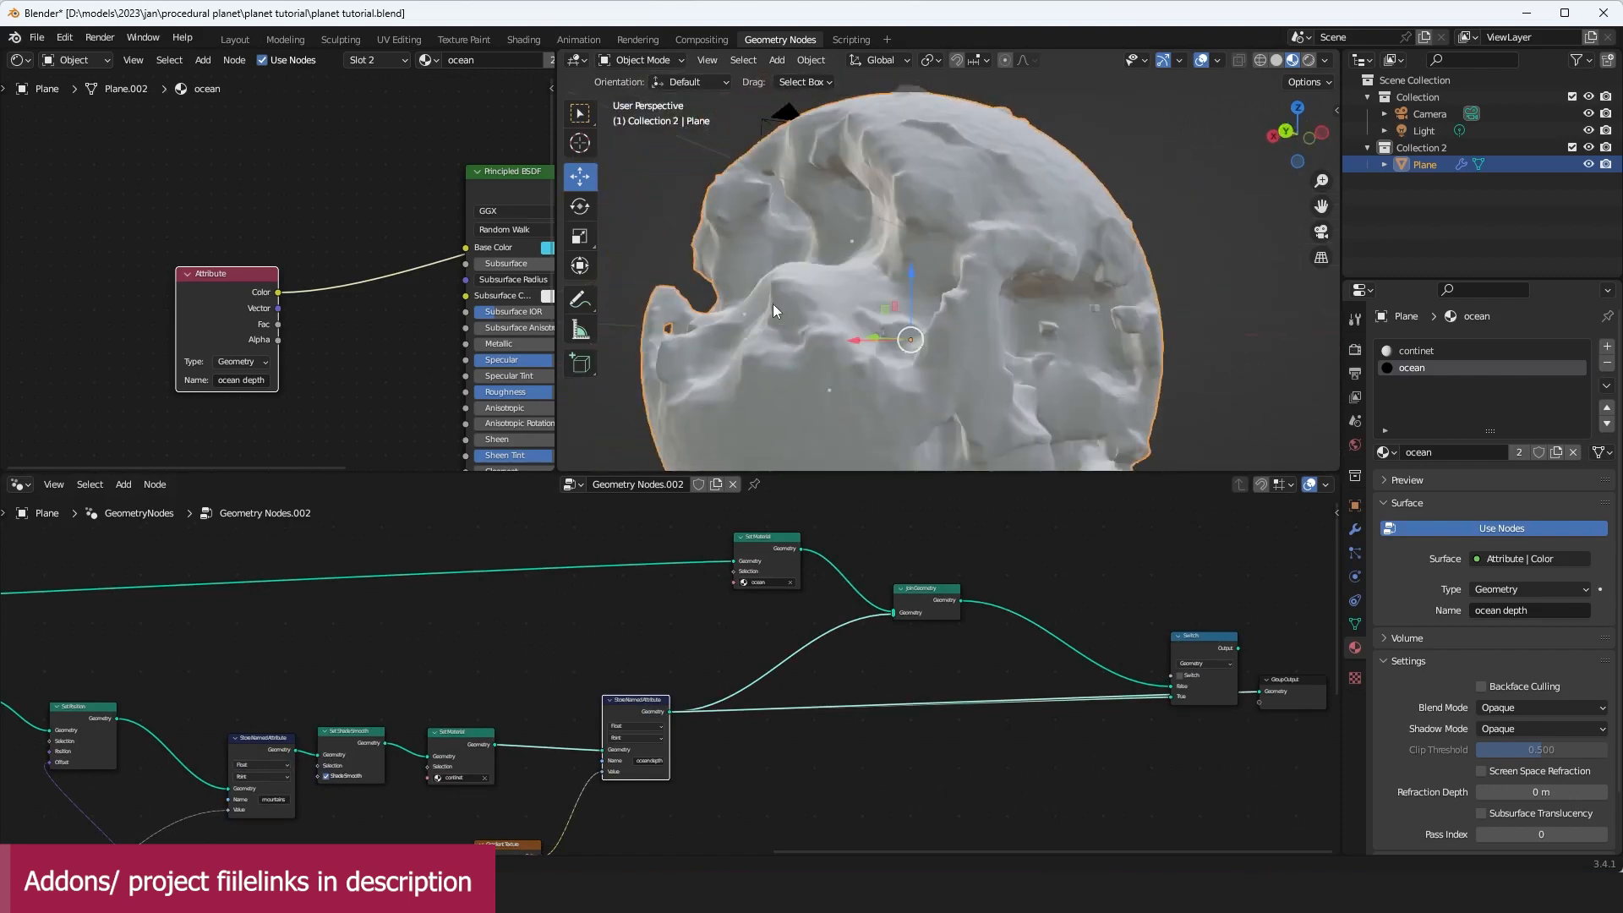
ctrl+shift+click(791, 562)
Step: Move the ocean sphere's mesh and Set Shade Smooth nodes beside the ocean's Set Material node
scroll(685, 579, down, 4)
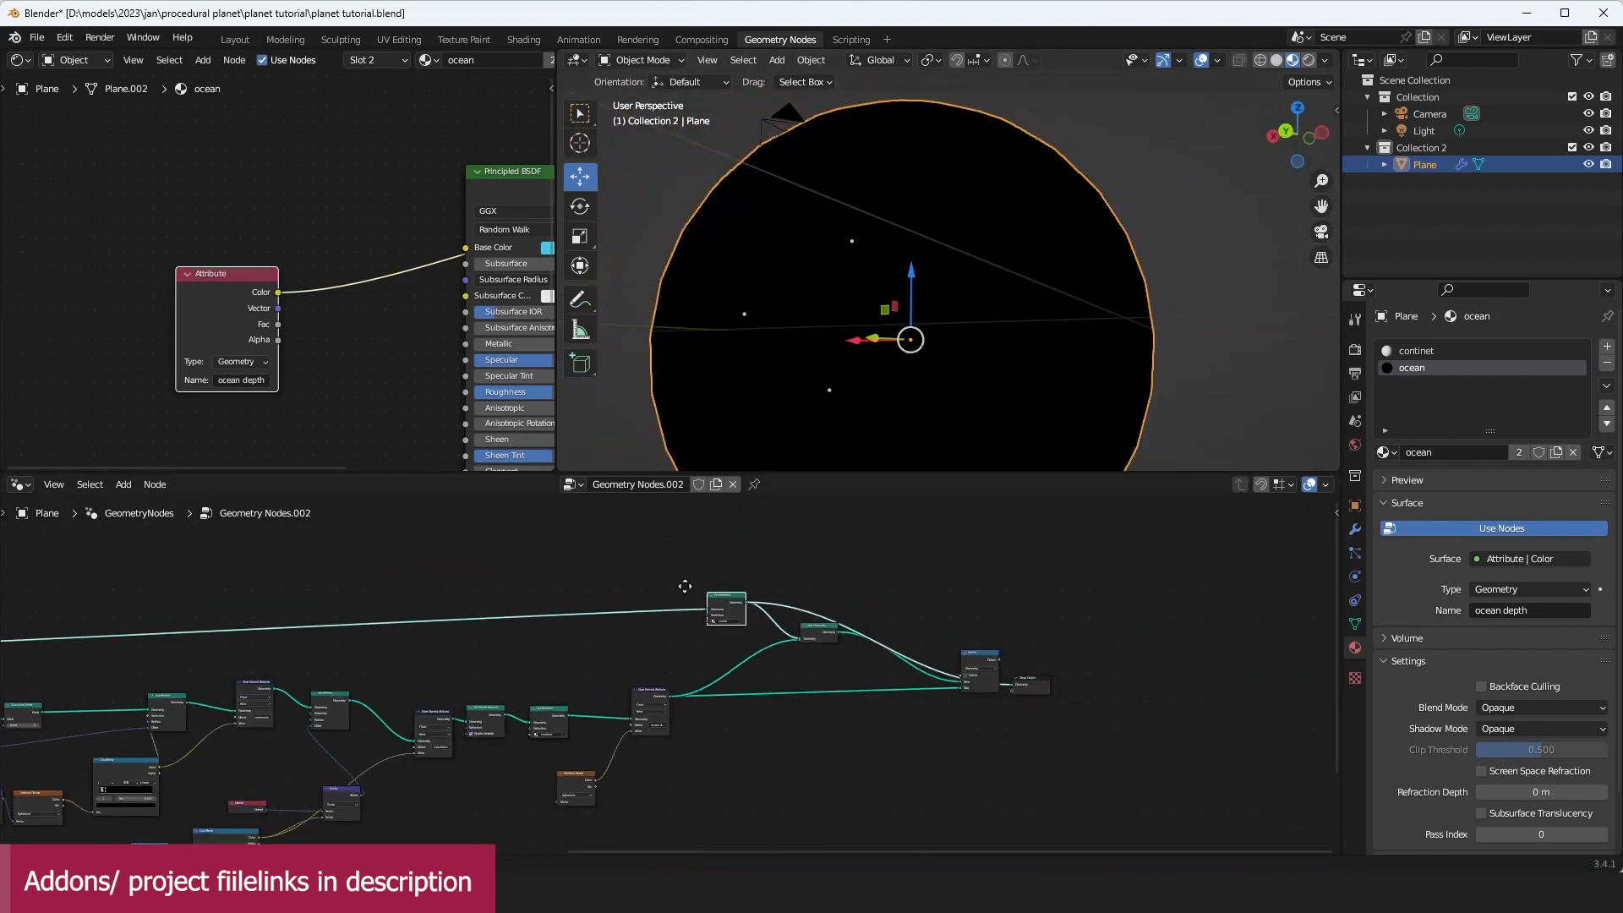
scroll(527, 610, up, 2)
drag(129, 571, 260, 658)
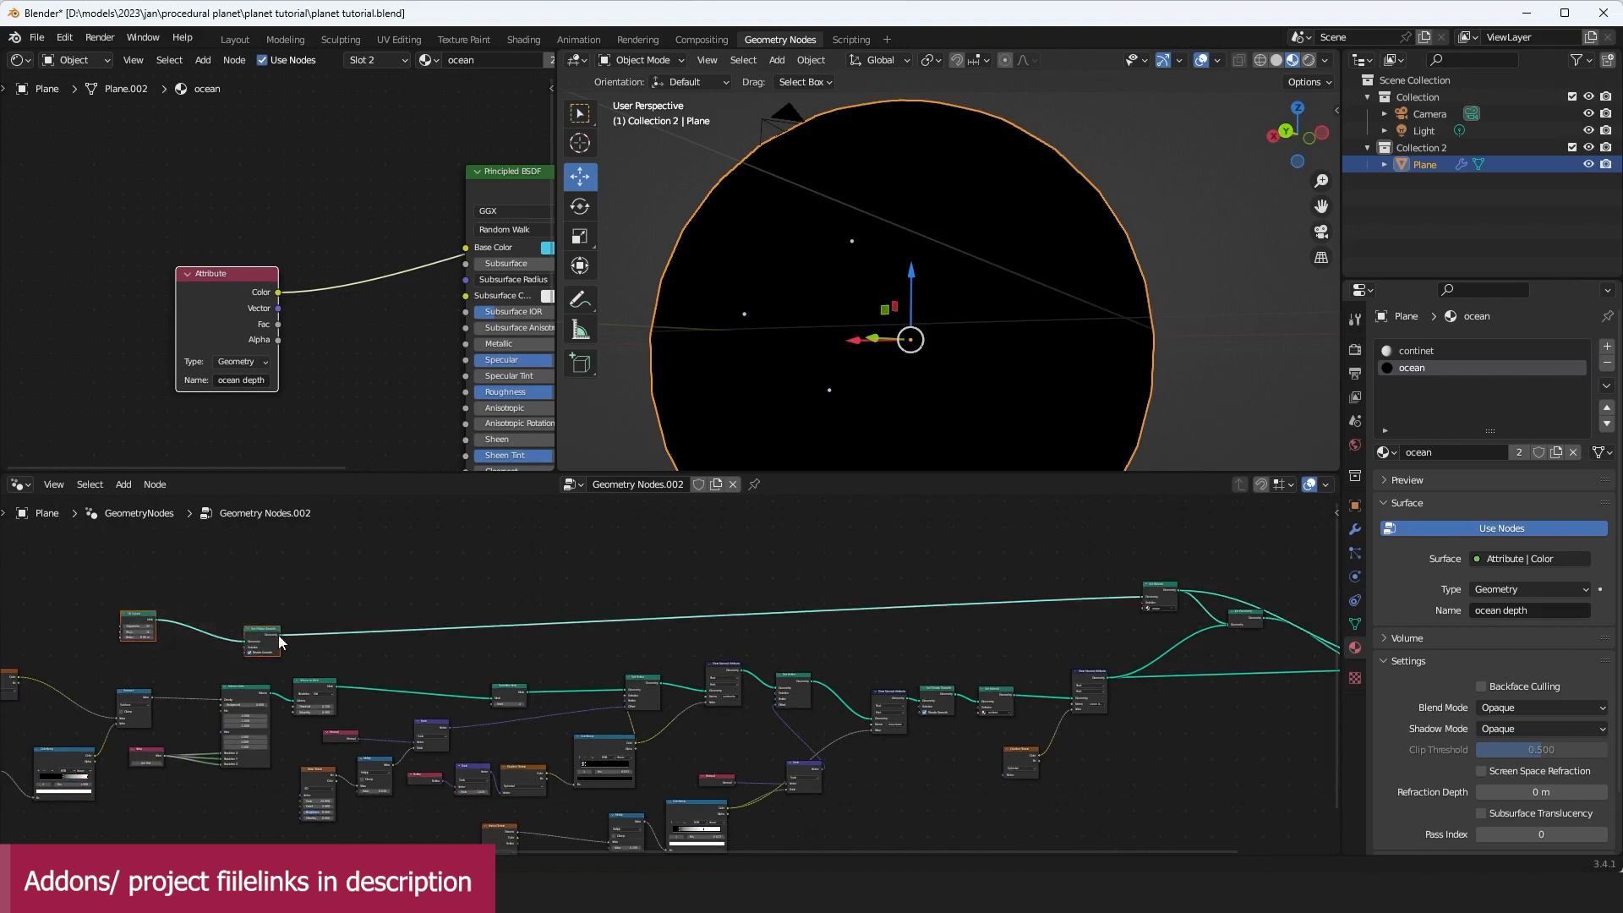
key(g)
click(1058, 565)
scroll(1058, 565, up, 3)
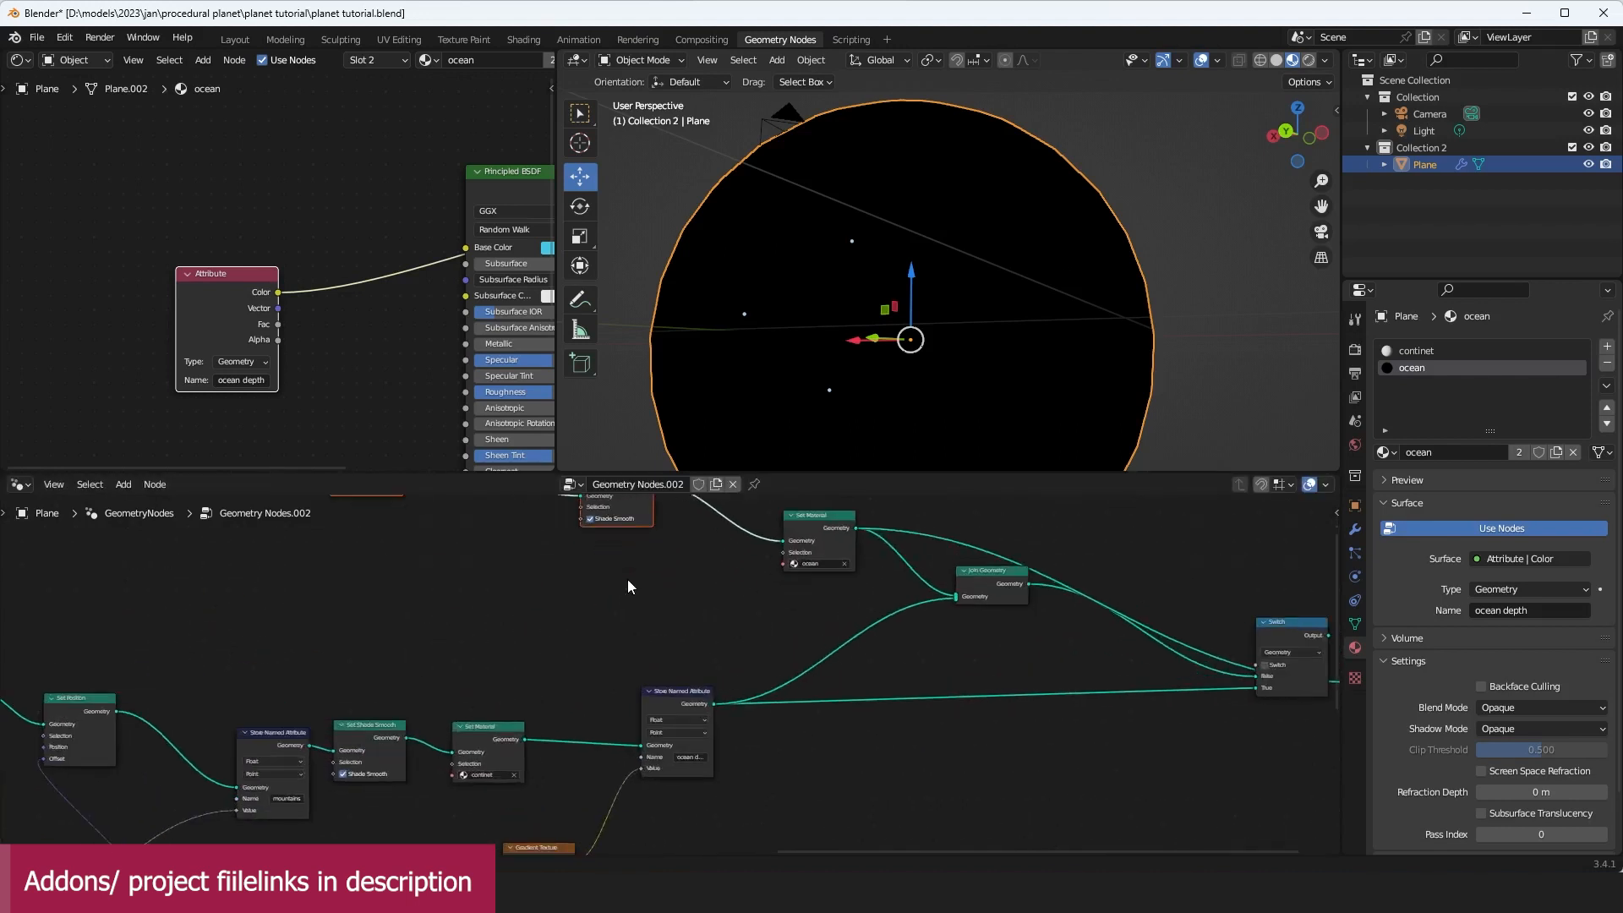
Step: Compare the "ocean depth" Store Named Attribute, ocean Set Material and Join Geometry outputs by previewing each, and inspect the joined planet
ctrl+shift+click(708, 700)
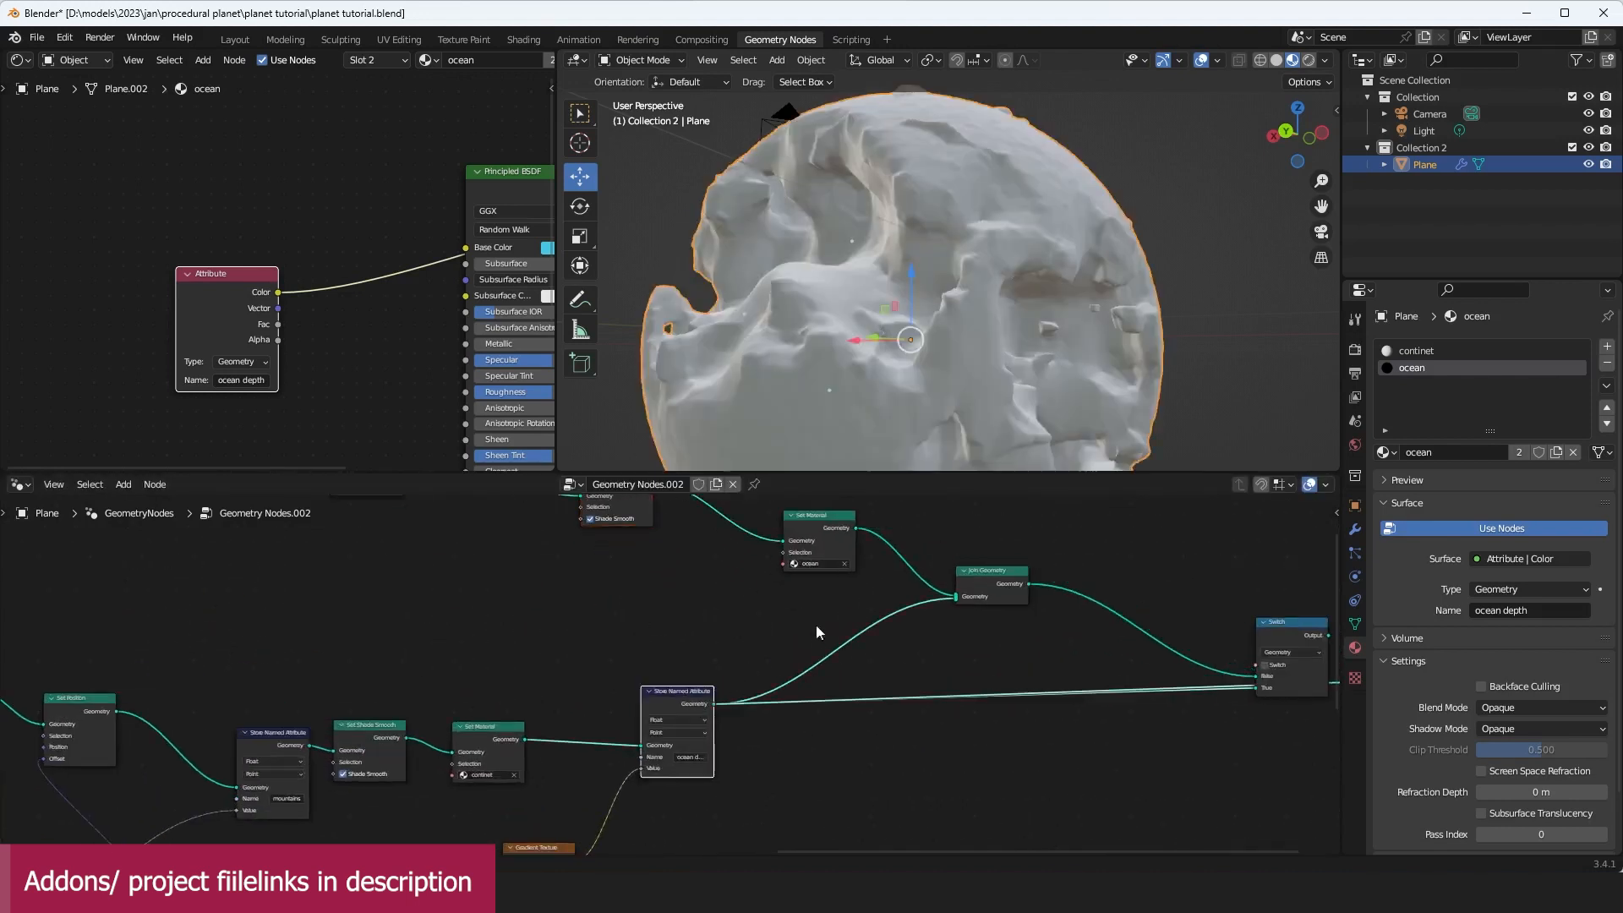
scroll(819, 550, down, 3)
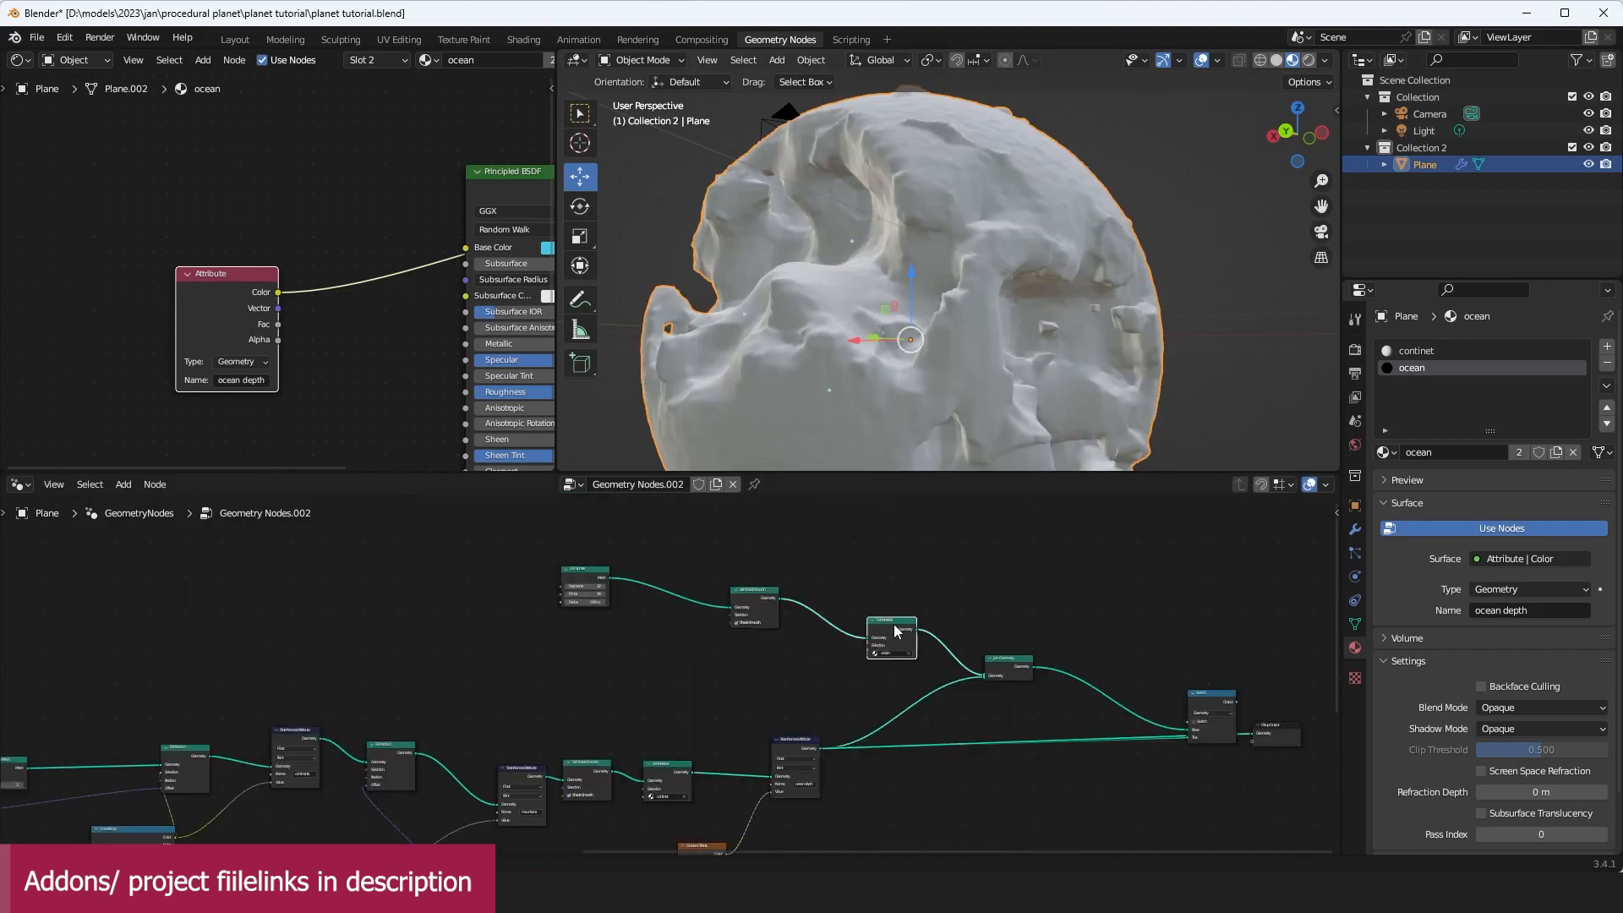
ctrl+shift+click(894, 624)
middle_drag(1011, 673, 930, 672)
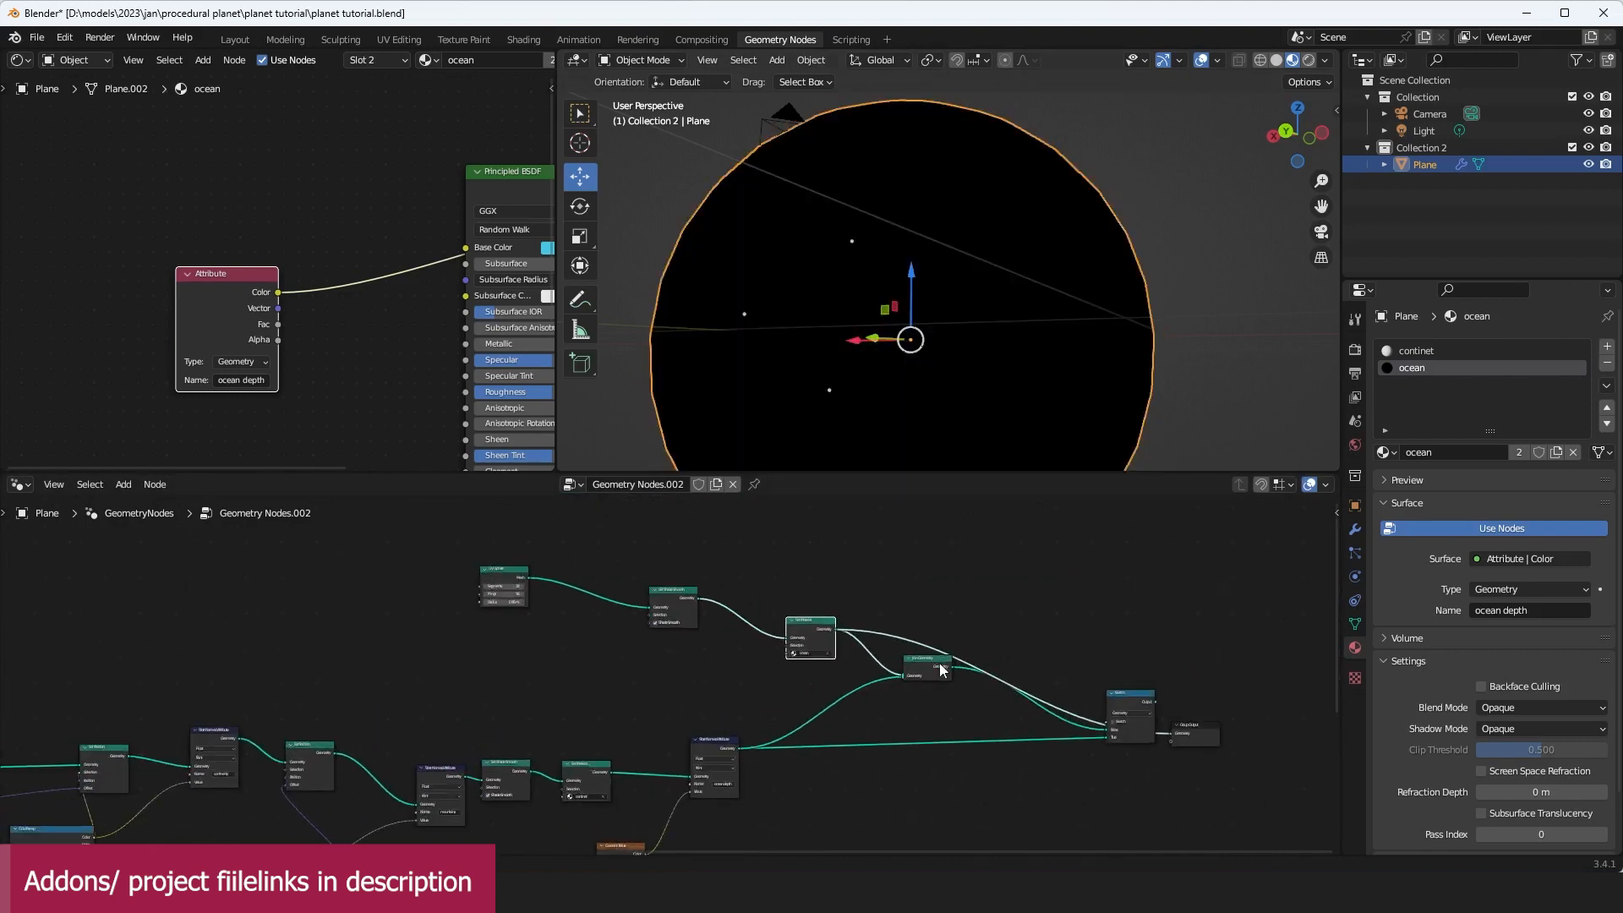
ctrl+shift+click(940, 665)
ctrl+shift+click(1124, 709)
middle_drag(864, 324, 896, 372)
scroll(737, 562, up, 2)
middle_drag(737, 562, 865, 532)
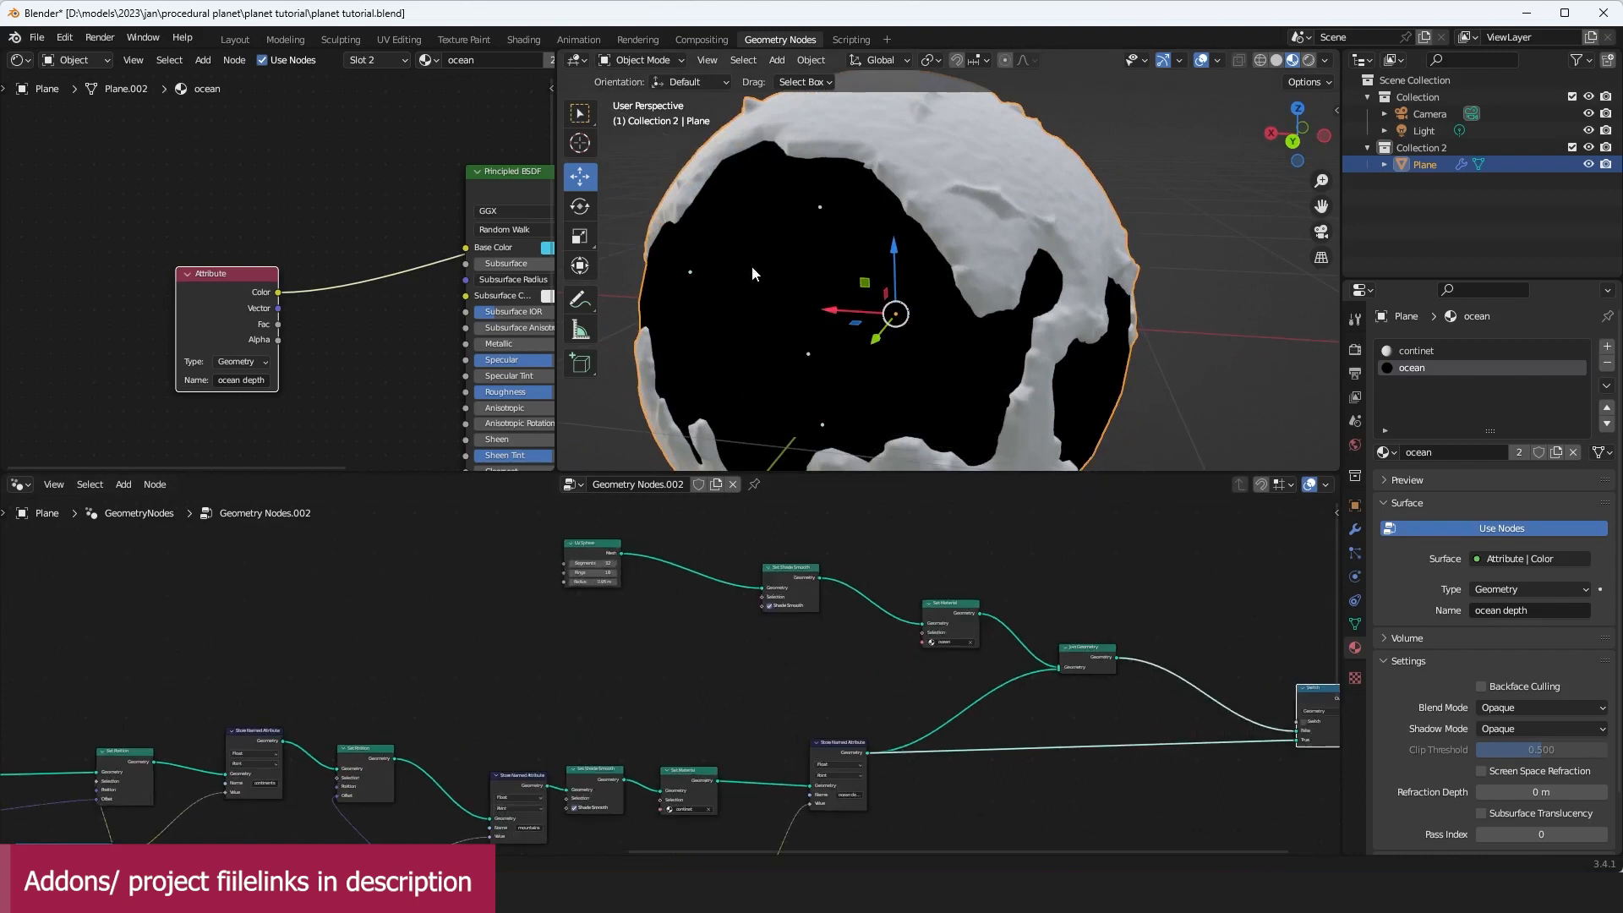
Step: Save the project and add a Geometry Proximity node between the ocean and continent branches
key(ctrl+s)
scroll(737, 604, up, 3)
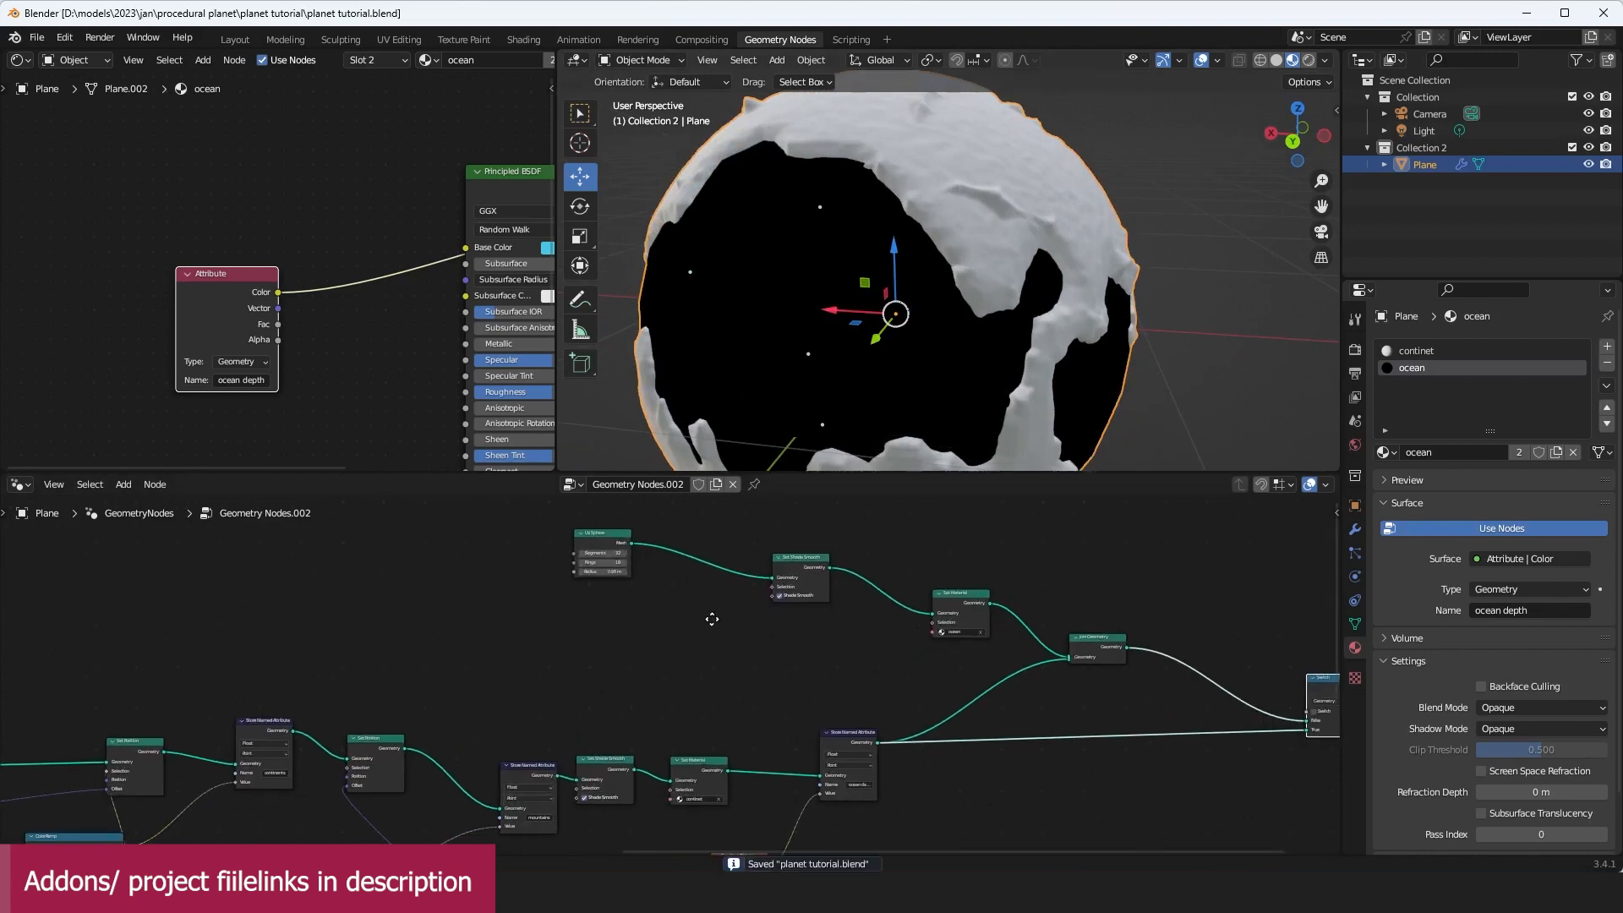
key(shift+a)
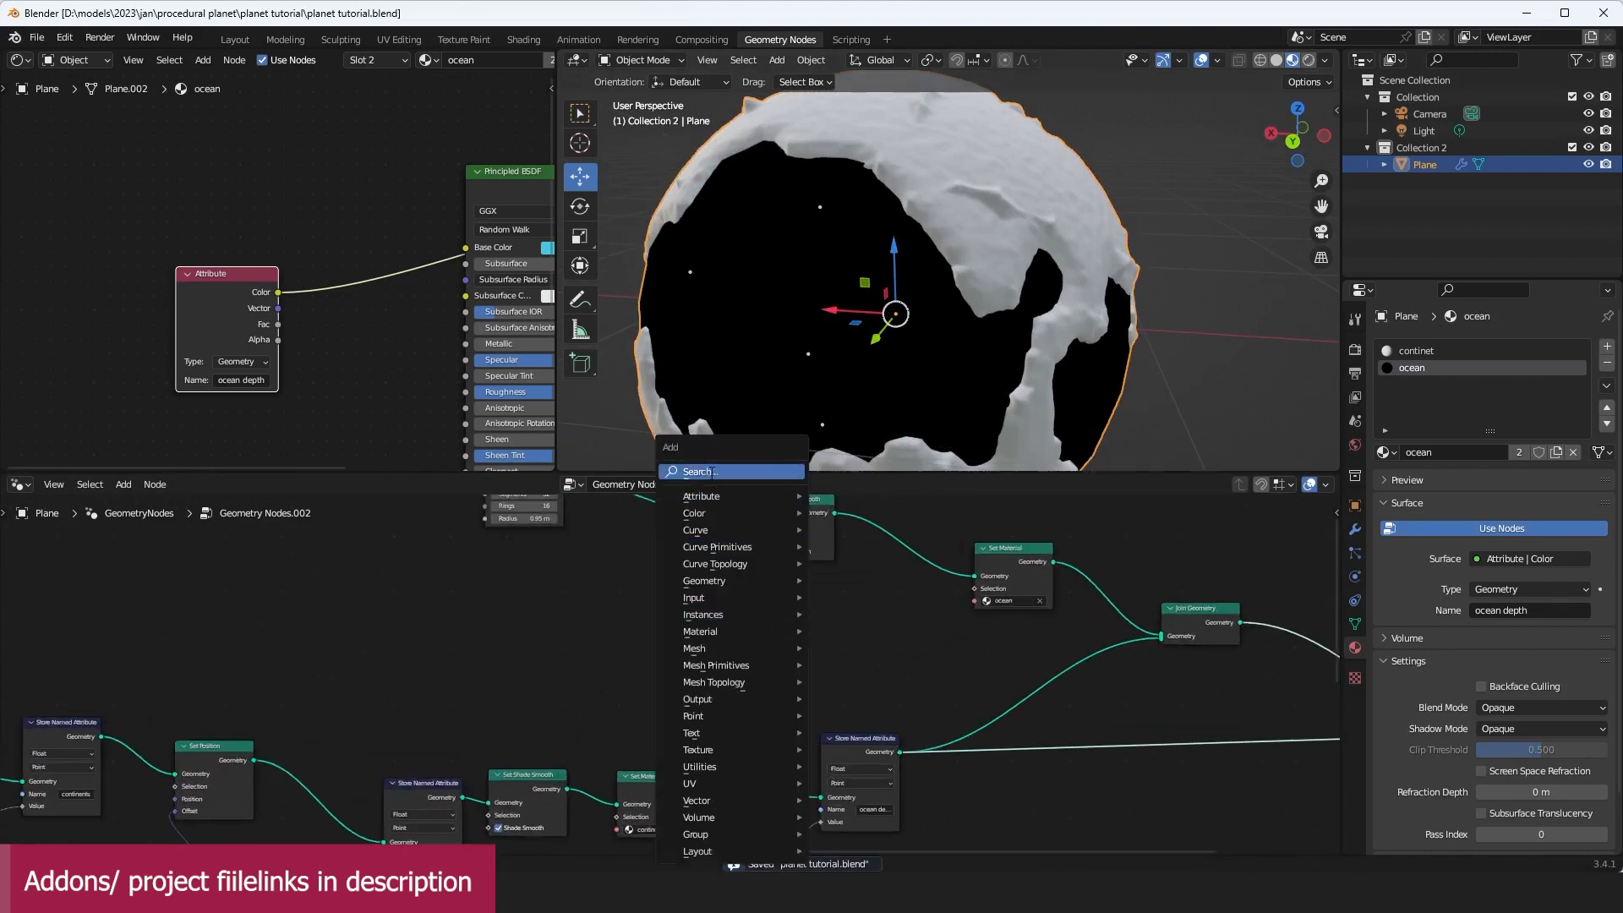
click(700, 472)
text(pox)
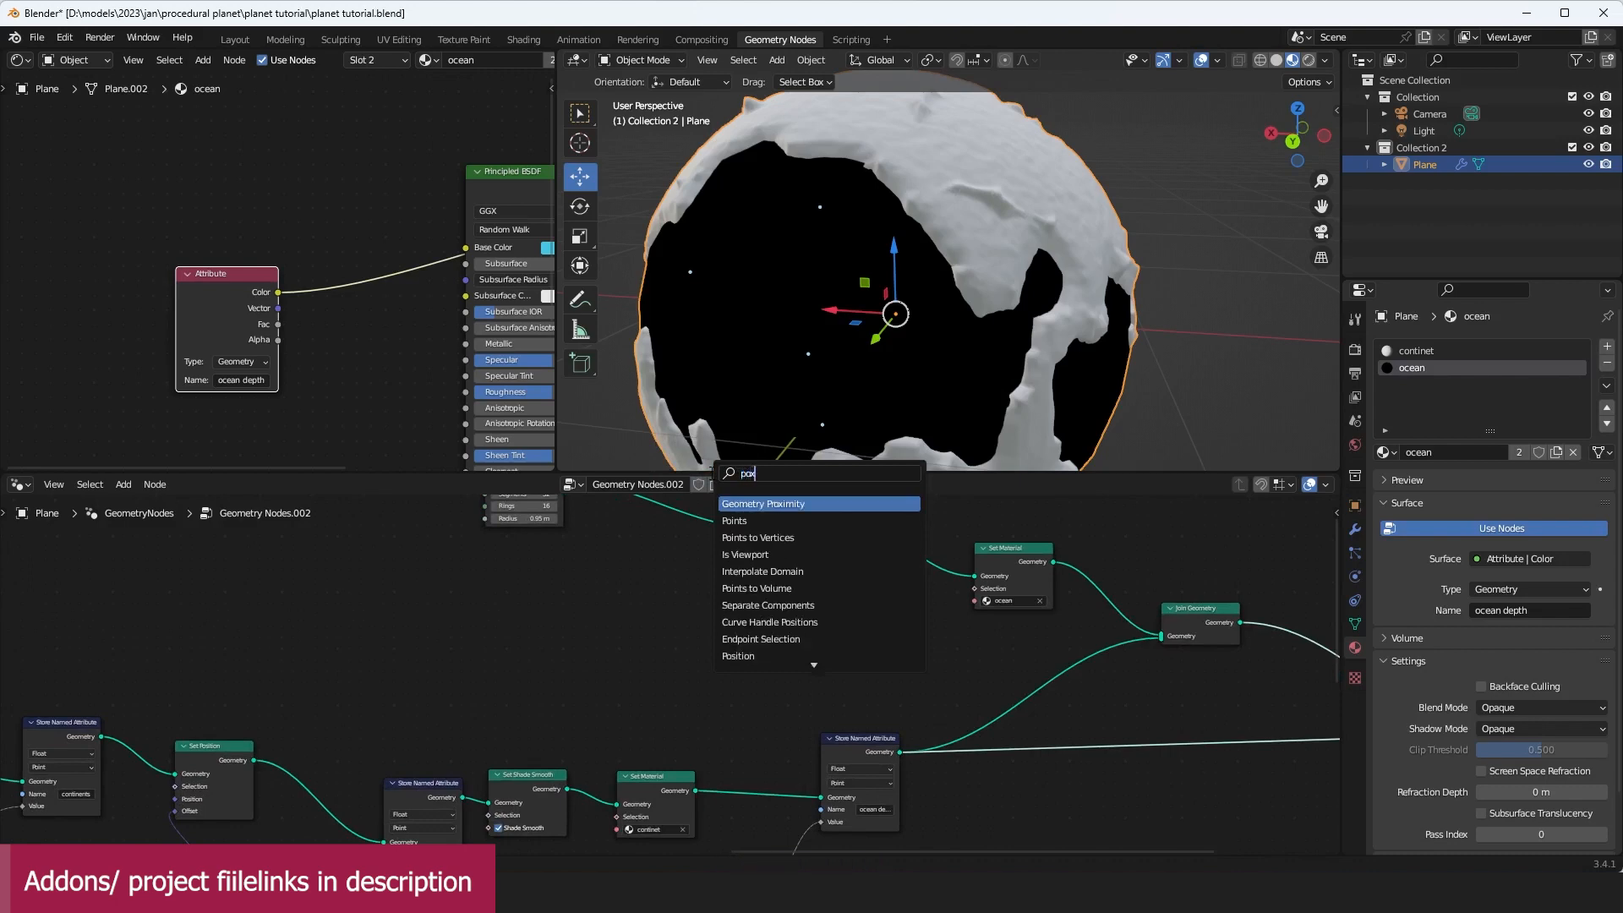
click(749, 503)
key(ctrl+s)
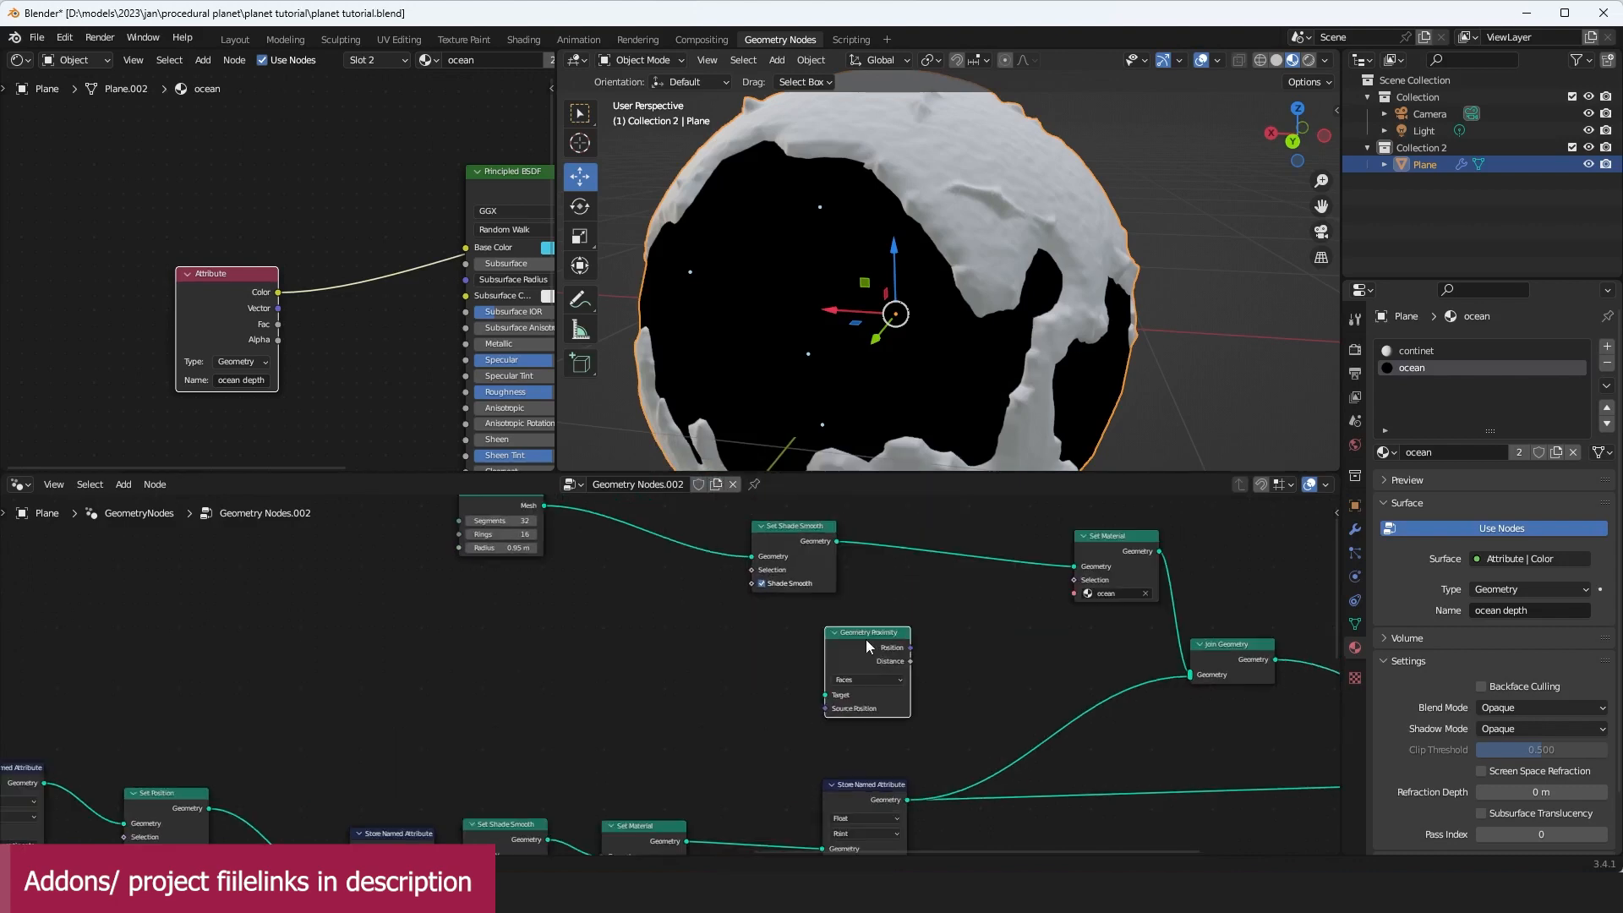
Step: Connect the "ocean depth" Store Named Attribute geometry to the Geometry Proximity target and reposition the proximity node
click(967, 684)
middle_drag(947, 669, 929, 629)
scroll(929, 630, up, 1)
drag(884, 770, 799, 681)
drag(799, 680, 705, 647)
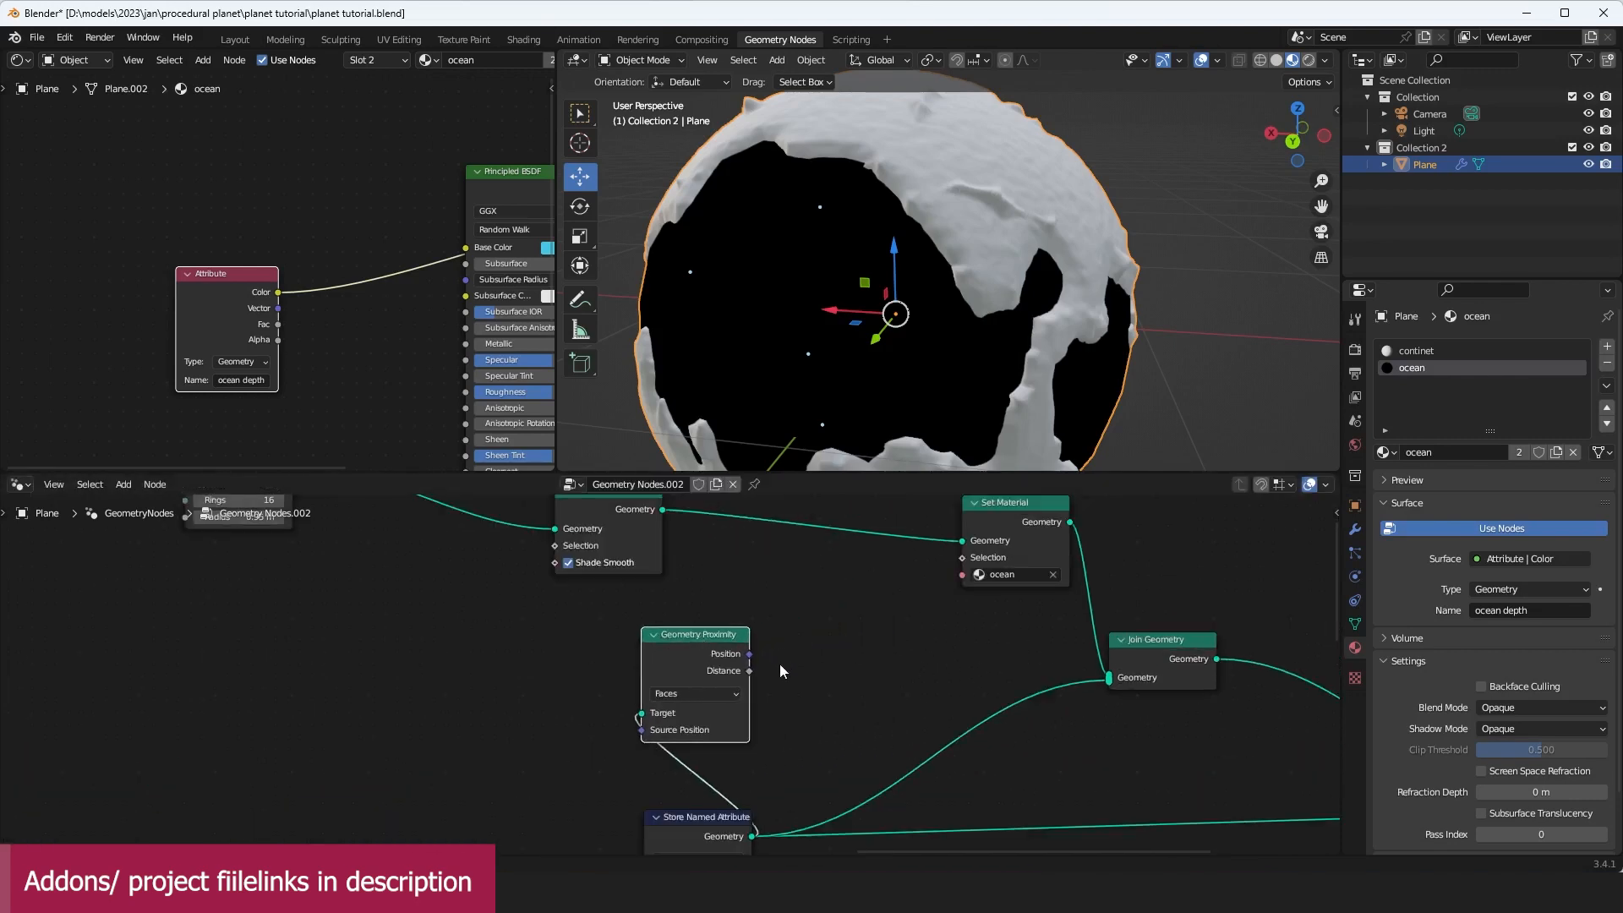
Step: Preview the Geometry Proximity distance in a Viewer node fed with the ocean's Set Material geometry, and inspect the sphere from several sides
ctrl+shift+click(736, 679)
drag(860, 675, 1214, 529)
middle_drag(938, 566, 929, 584)
drag(1029, 535, 1152, 585)
middle_drag(1074, 288, 861, 358)
middle_drag(792, 641, 902, 586)
middle_drag(896, 428, 1031, 429)
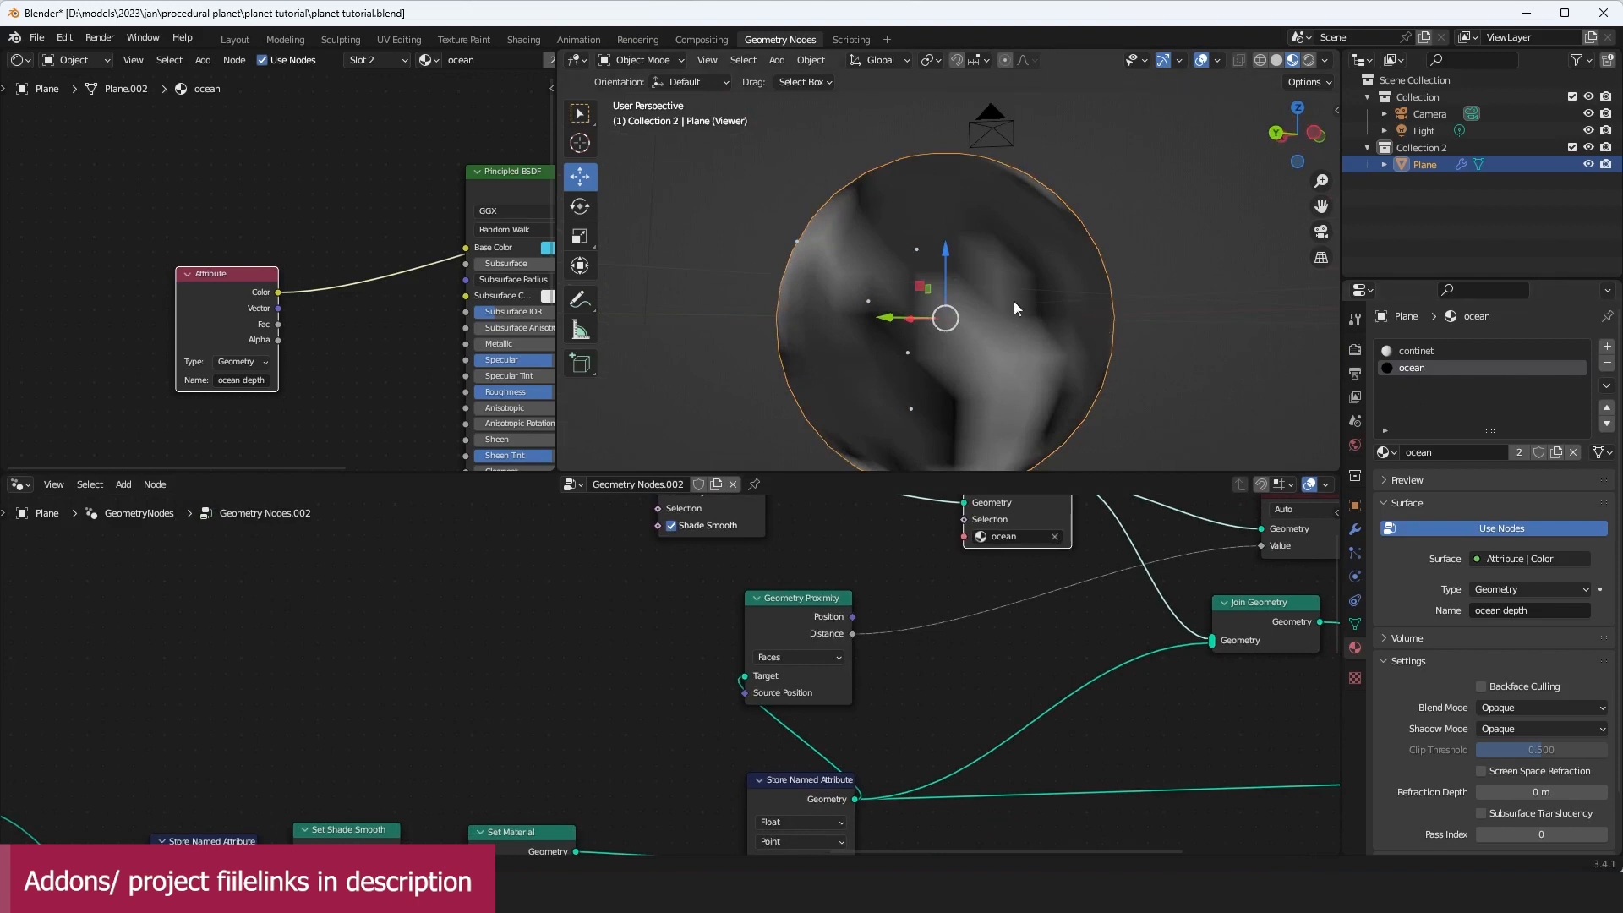
middle_drag(1013, 301, 1112, 405)
scroll(1092, 546, down, 3)
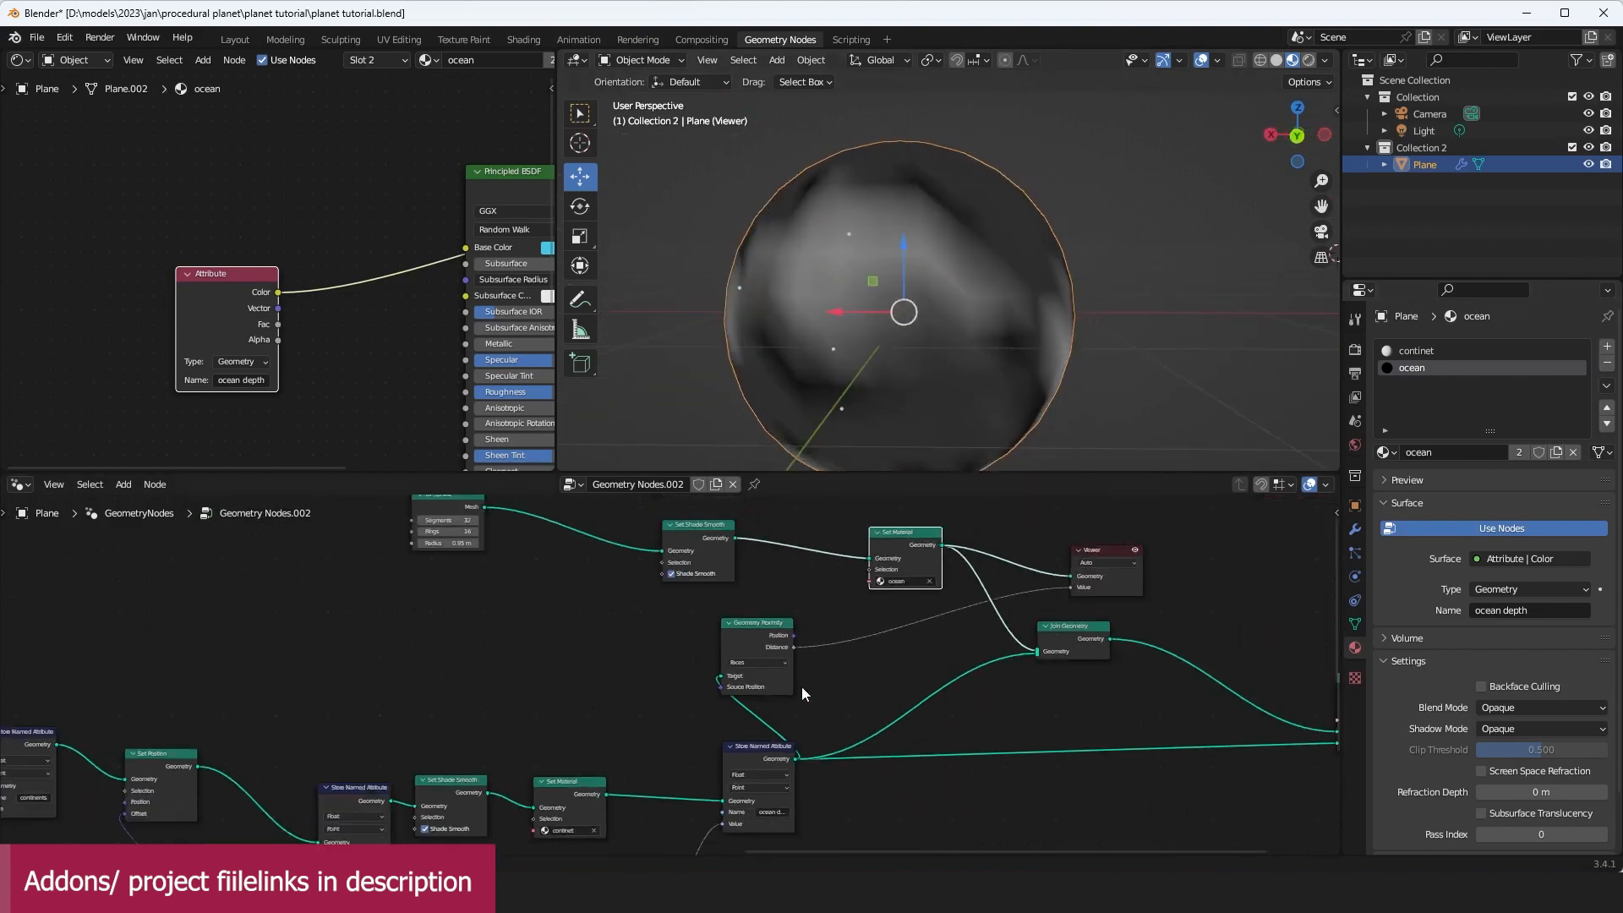
Step: Move the "ocean depth" Store Named Attribute node closer to the continent's Set Material node
click(768, 757)
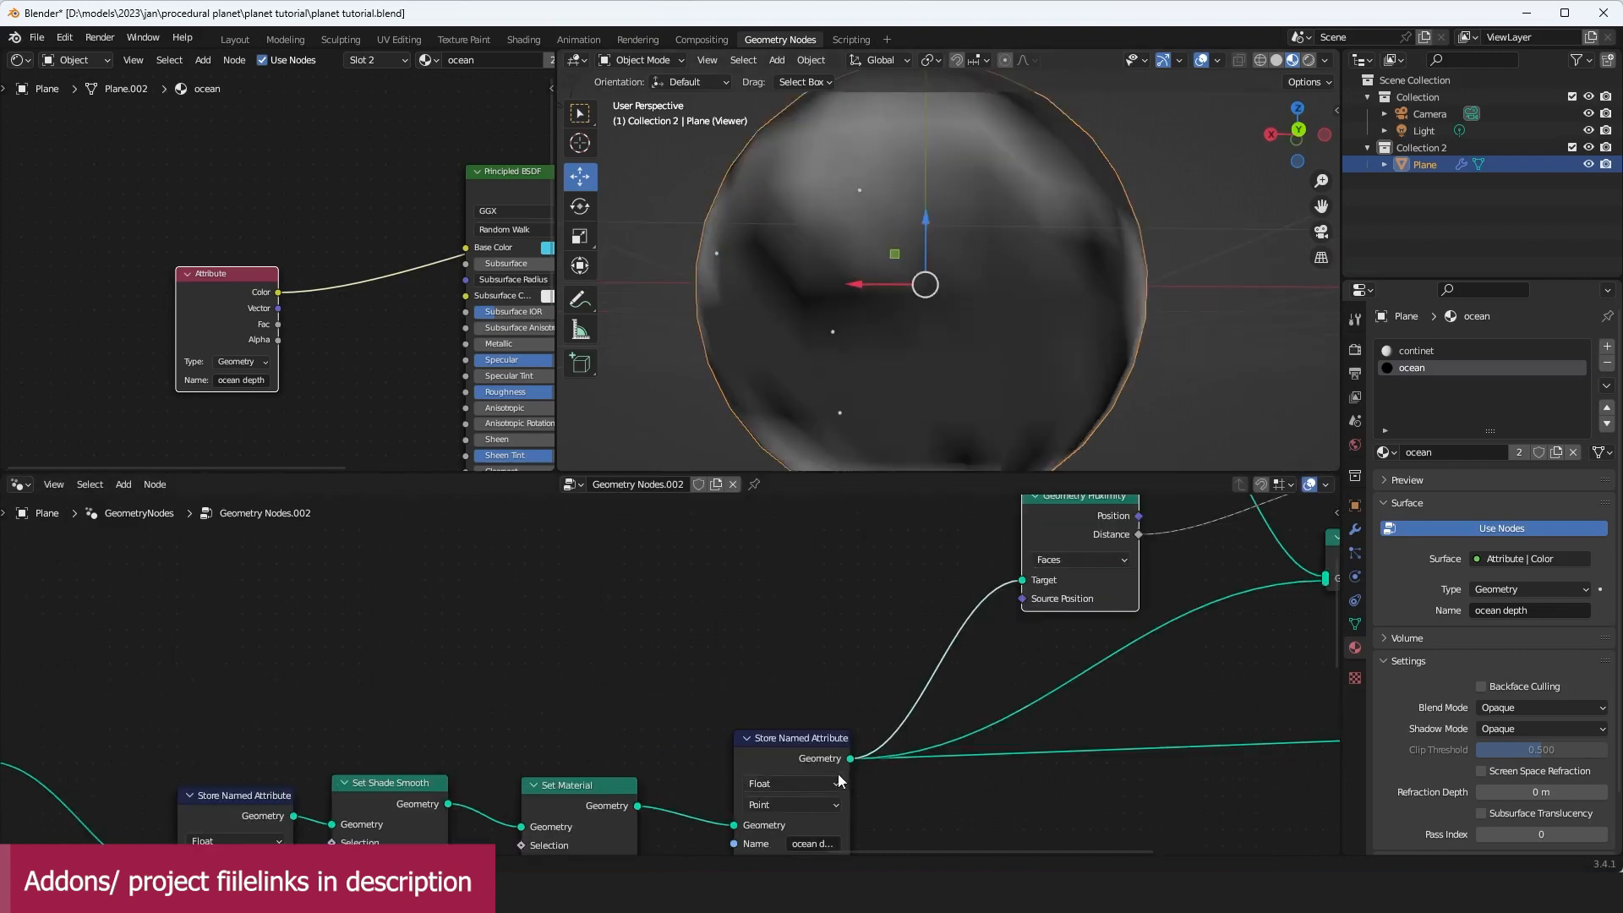
drag(771, 772, 718, 767)
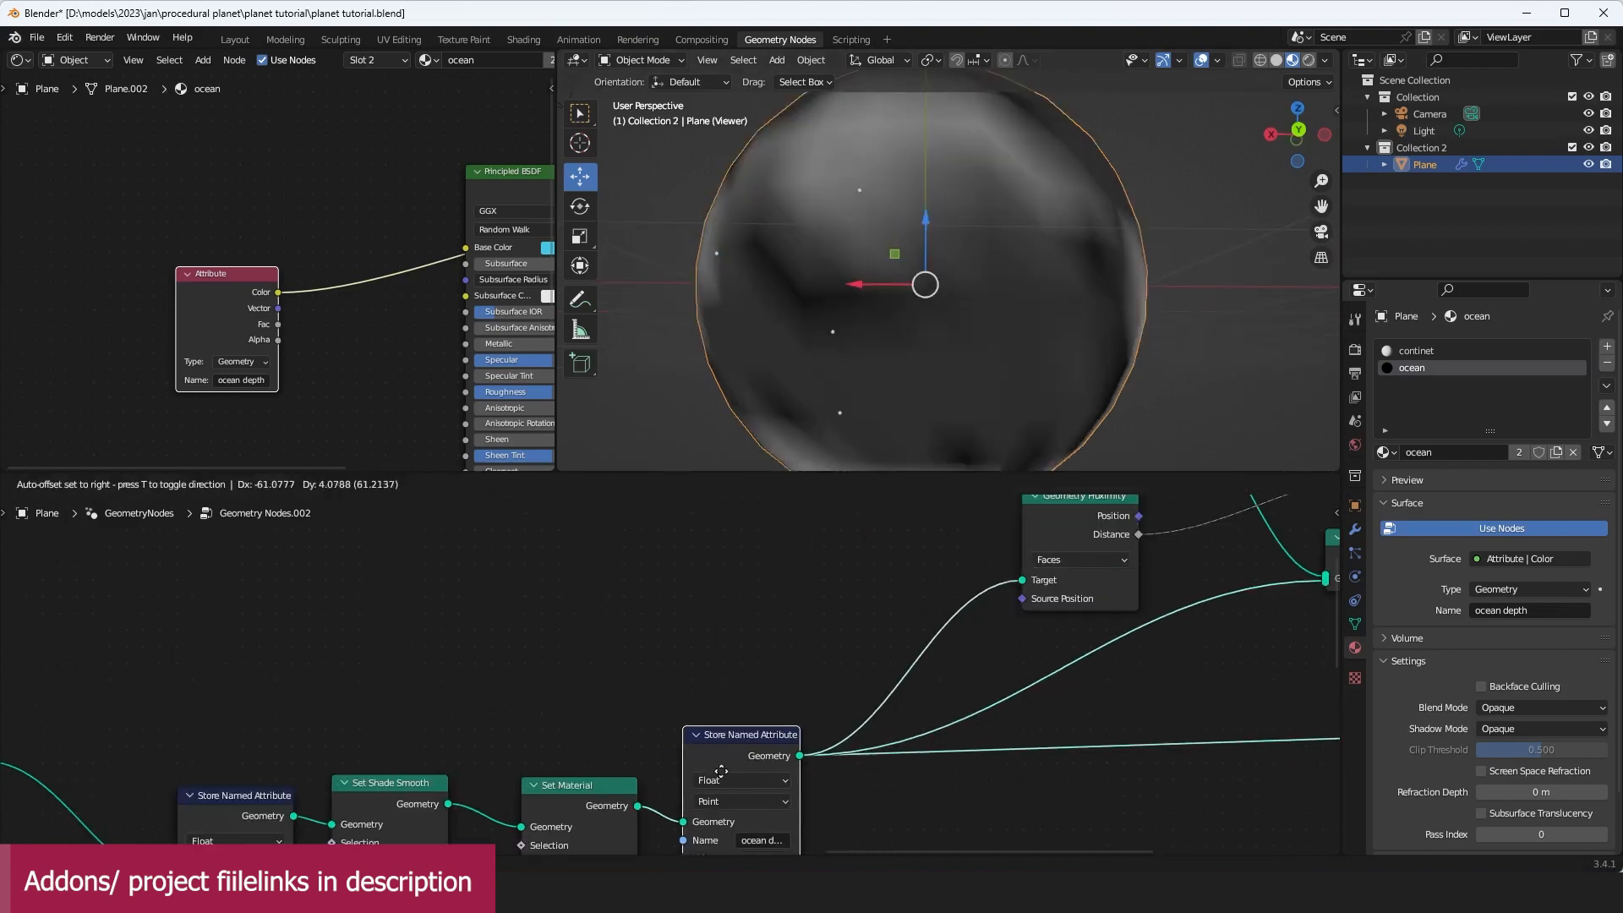
scroll(718, 767, down, 3)
mouse_move(1003, 553)
middle_down()
mouse_move(975, 624)
mouse_move(1066, 667)
middle_up()
Step: Try 219 segments and a different ring count on the ocean's UV Sphere, and undo both changes
middle_drag(671, 603, 740, 649)
scroll(740, 649, up, 1)
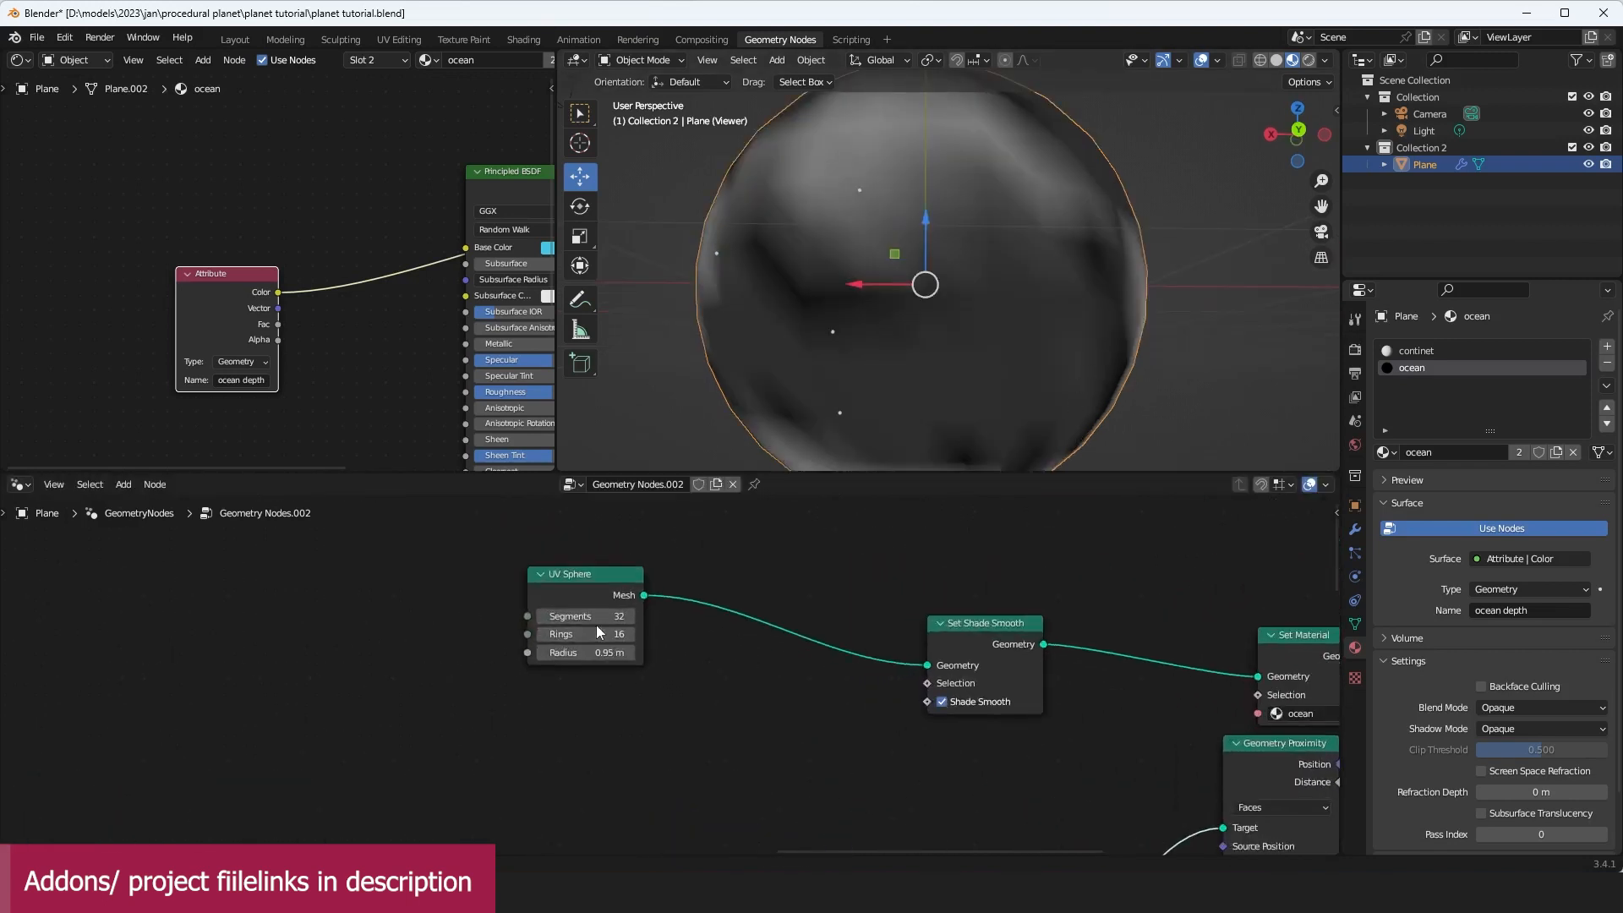
scroll(995, 359, up, 2)
scroll(945, 316, down, 2)
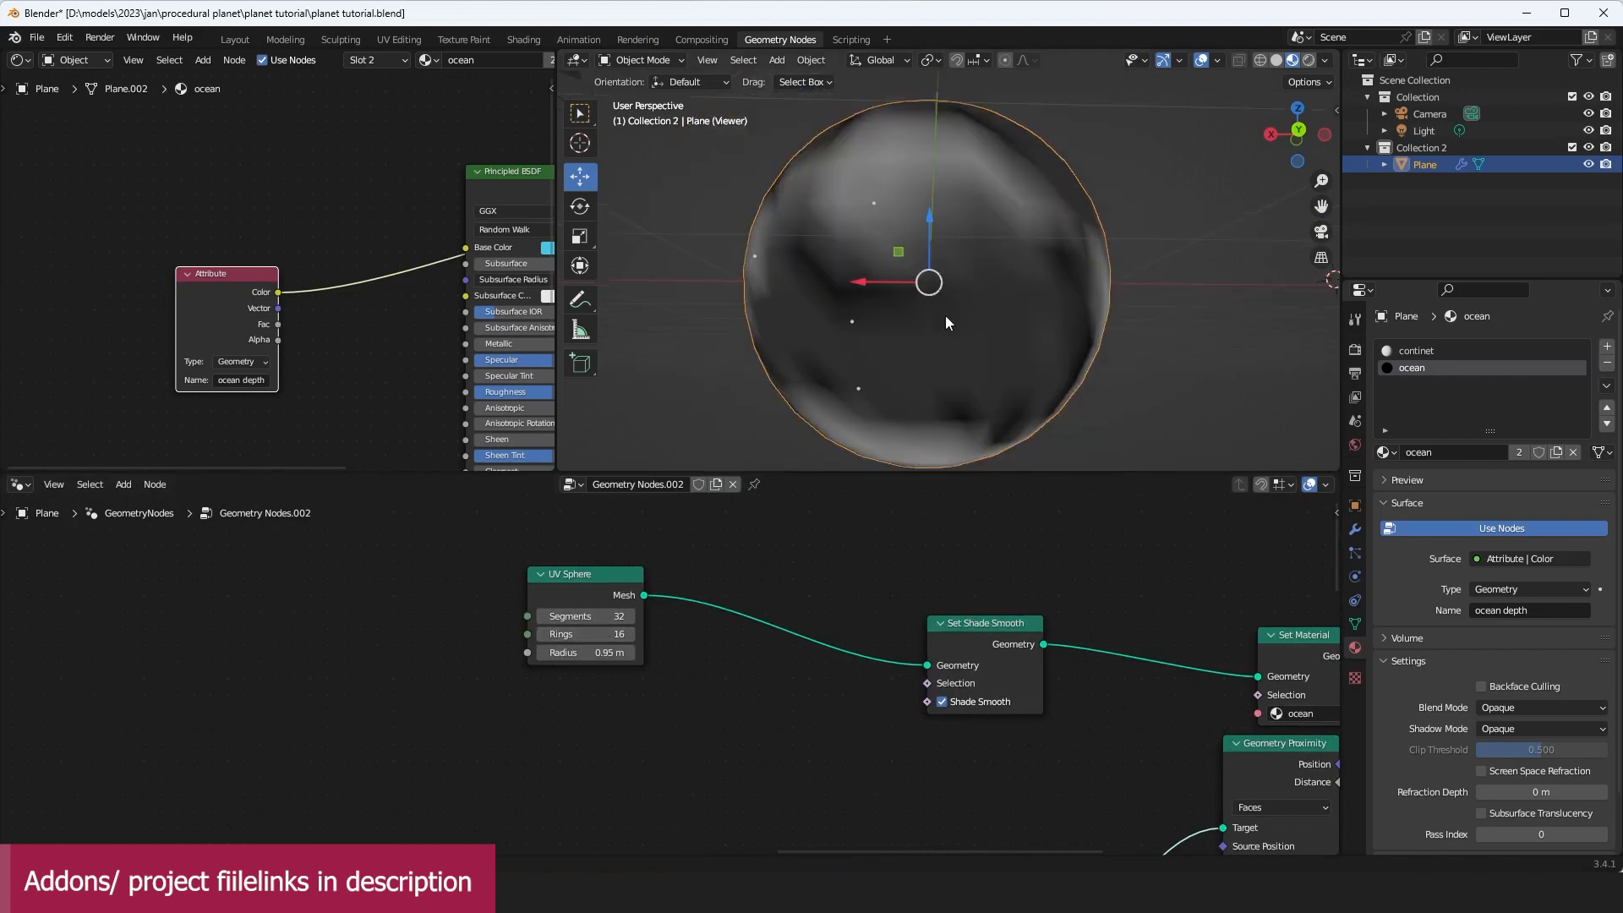
middle_drag(945, 316, 900, 282)
scroll(624, 633, up, 2)
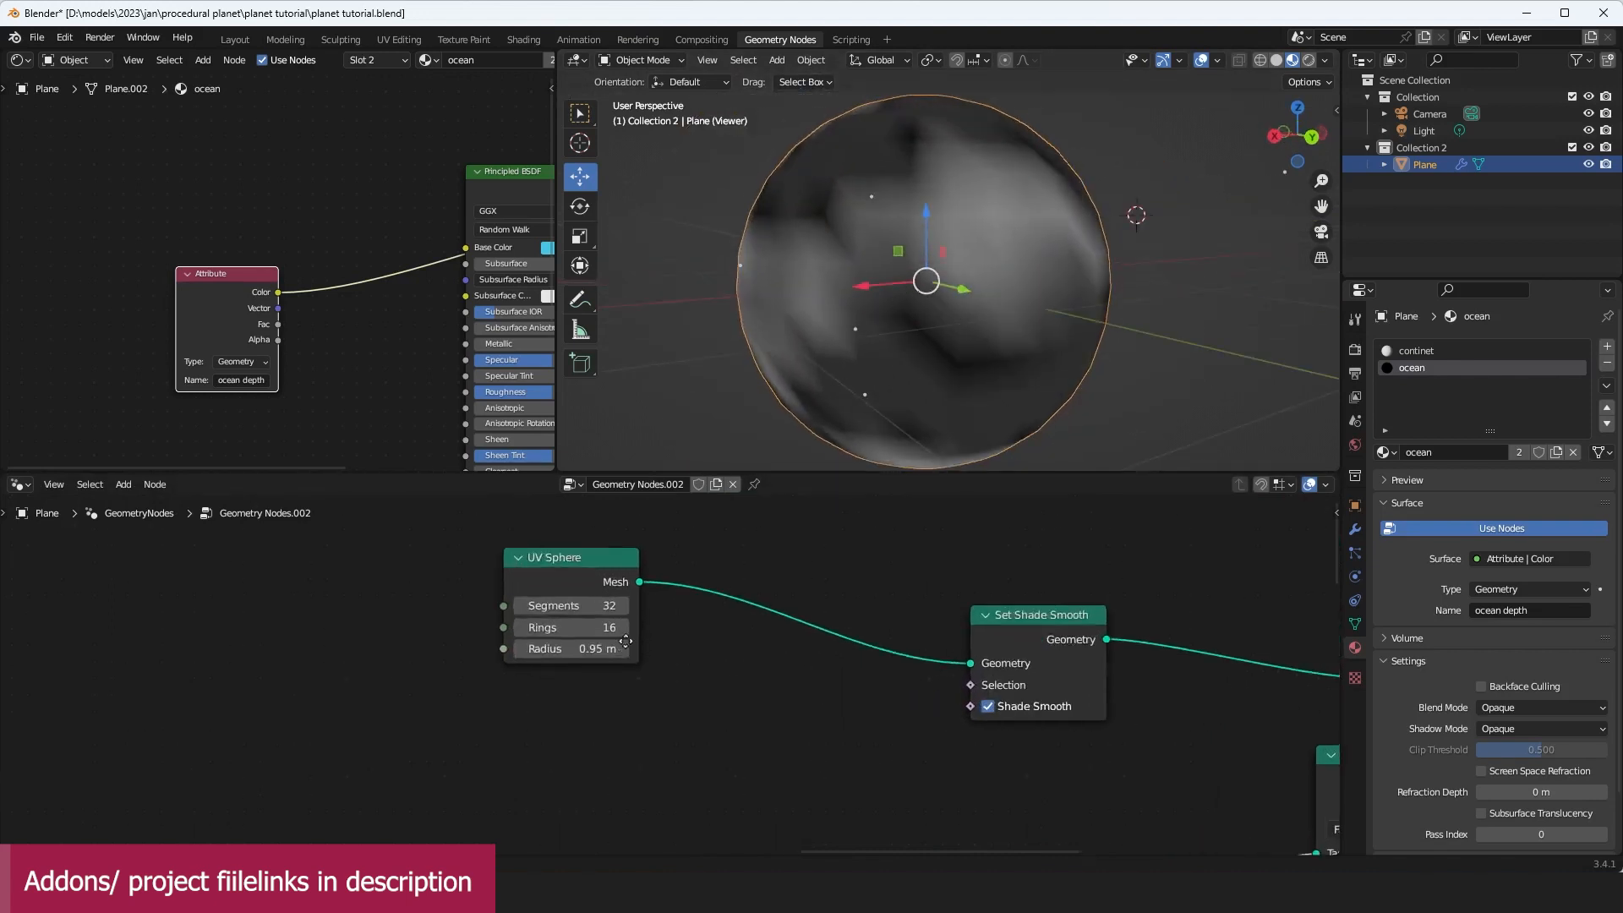
middle_drag(624, 627, 878, 624)
scroll(879, 620, up, 3)
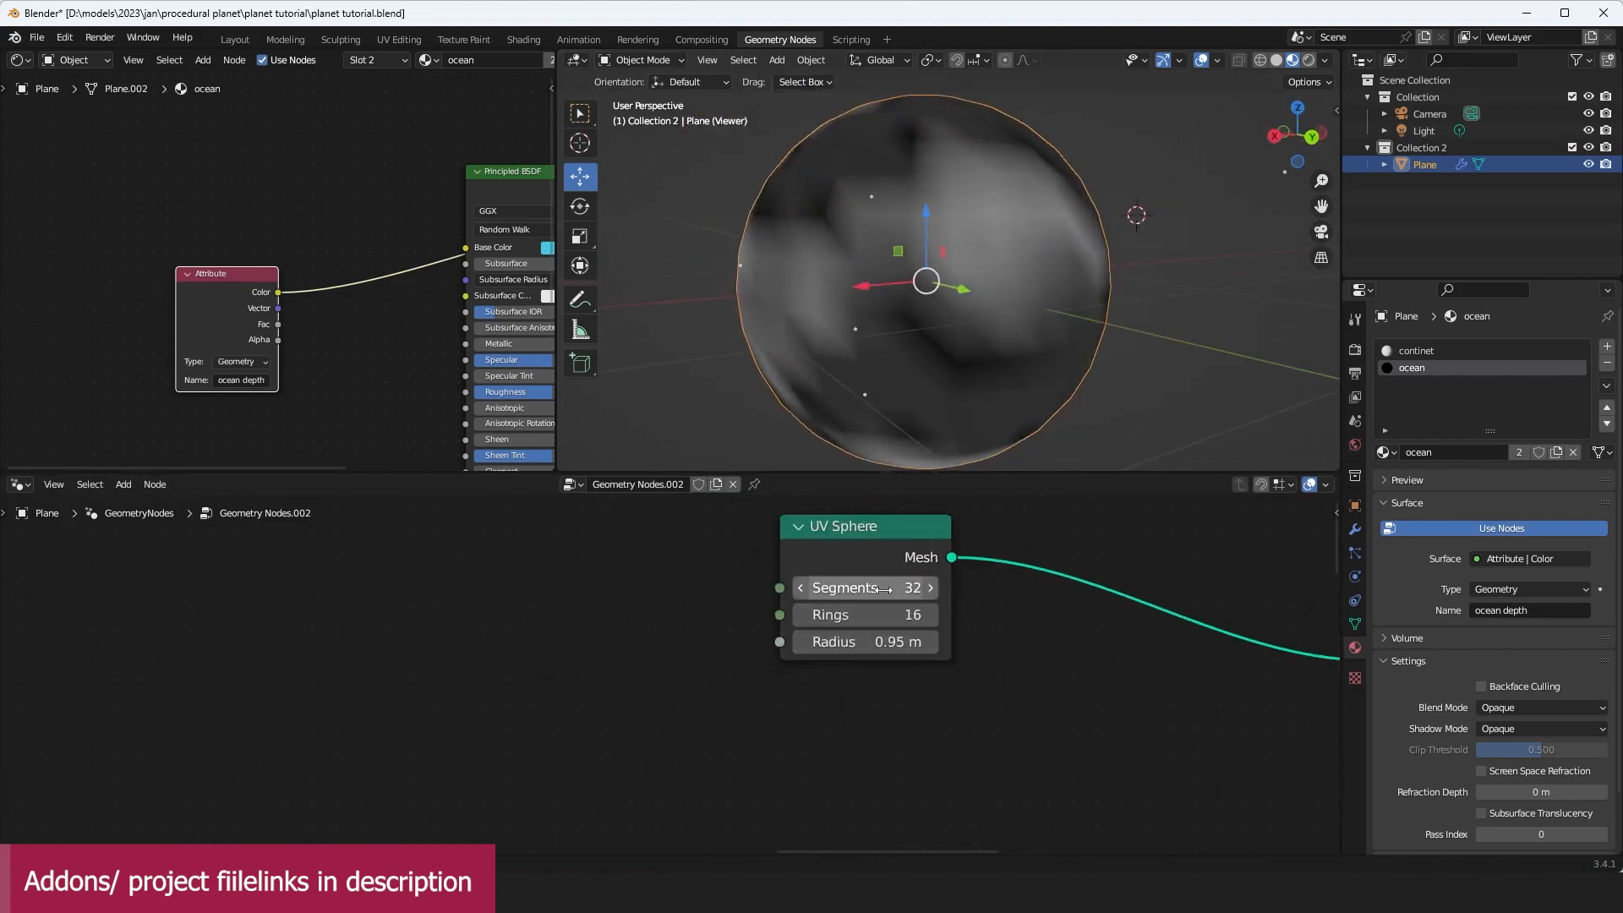
drag(885, 589, 1039, 589)
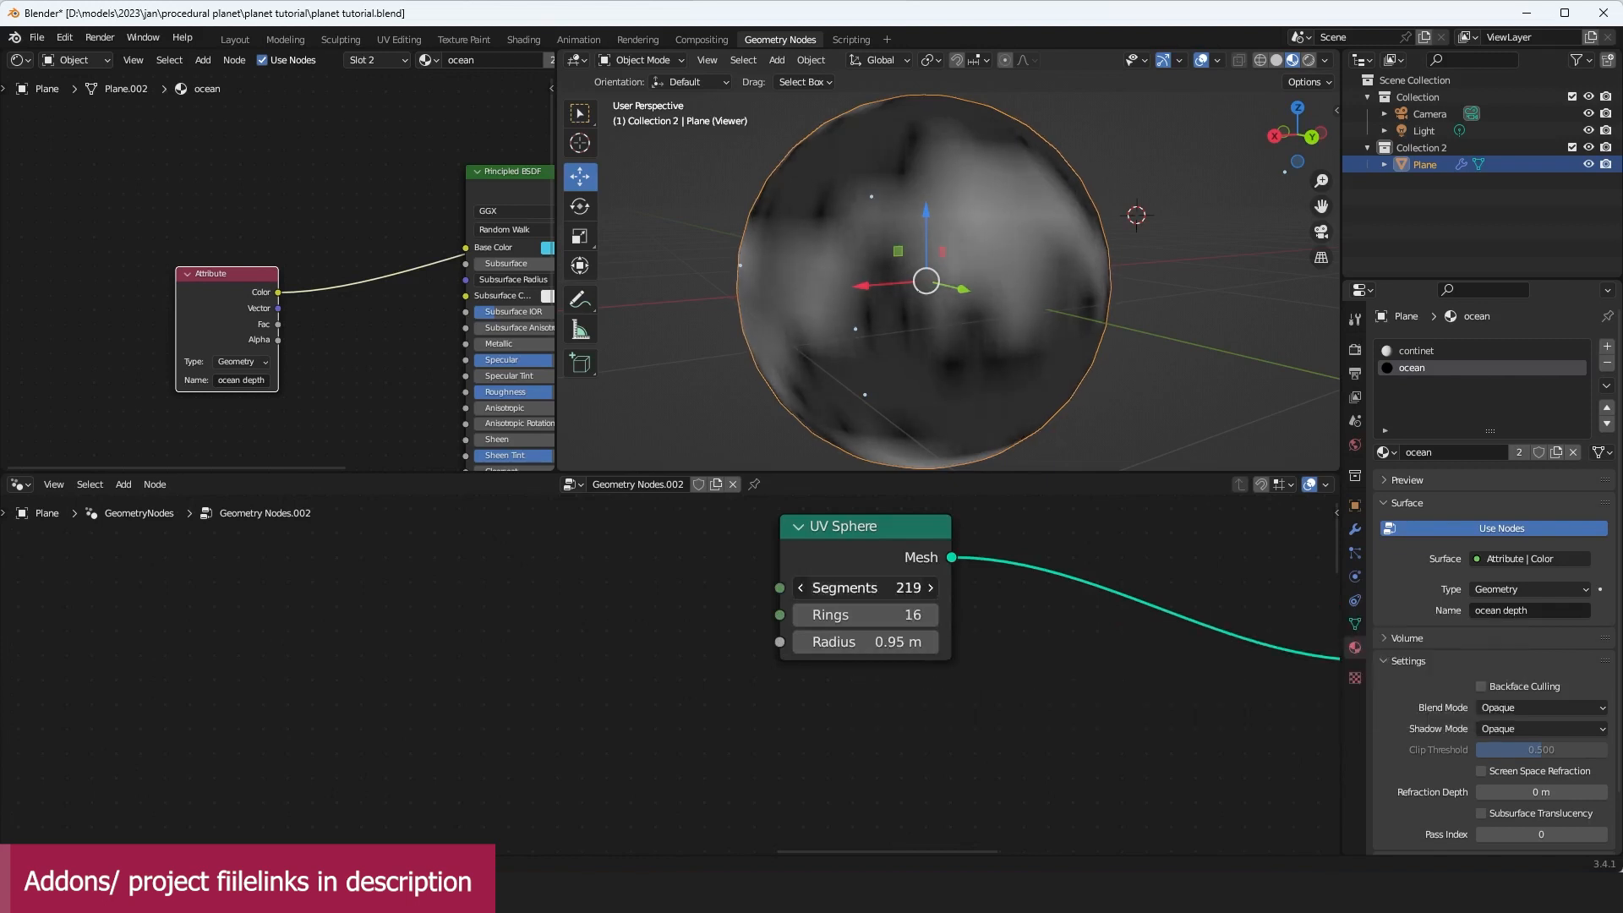
key(ctrl+z)
drag(880, 616, 902, 615)
key(ctrl+z)
Step: Add a Cube mesh node, feed it into the ocean's Set Shade Smooth in place of the UV Sphere, and move the UV Sphere aside
middle_drag(997, 568, 883, 628)
key(shift+a)
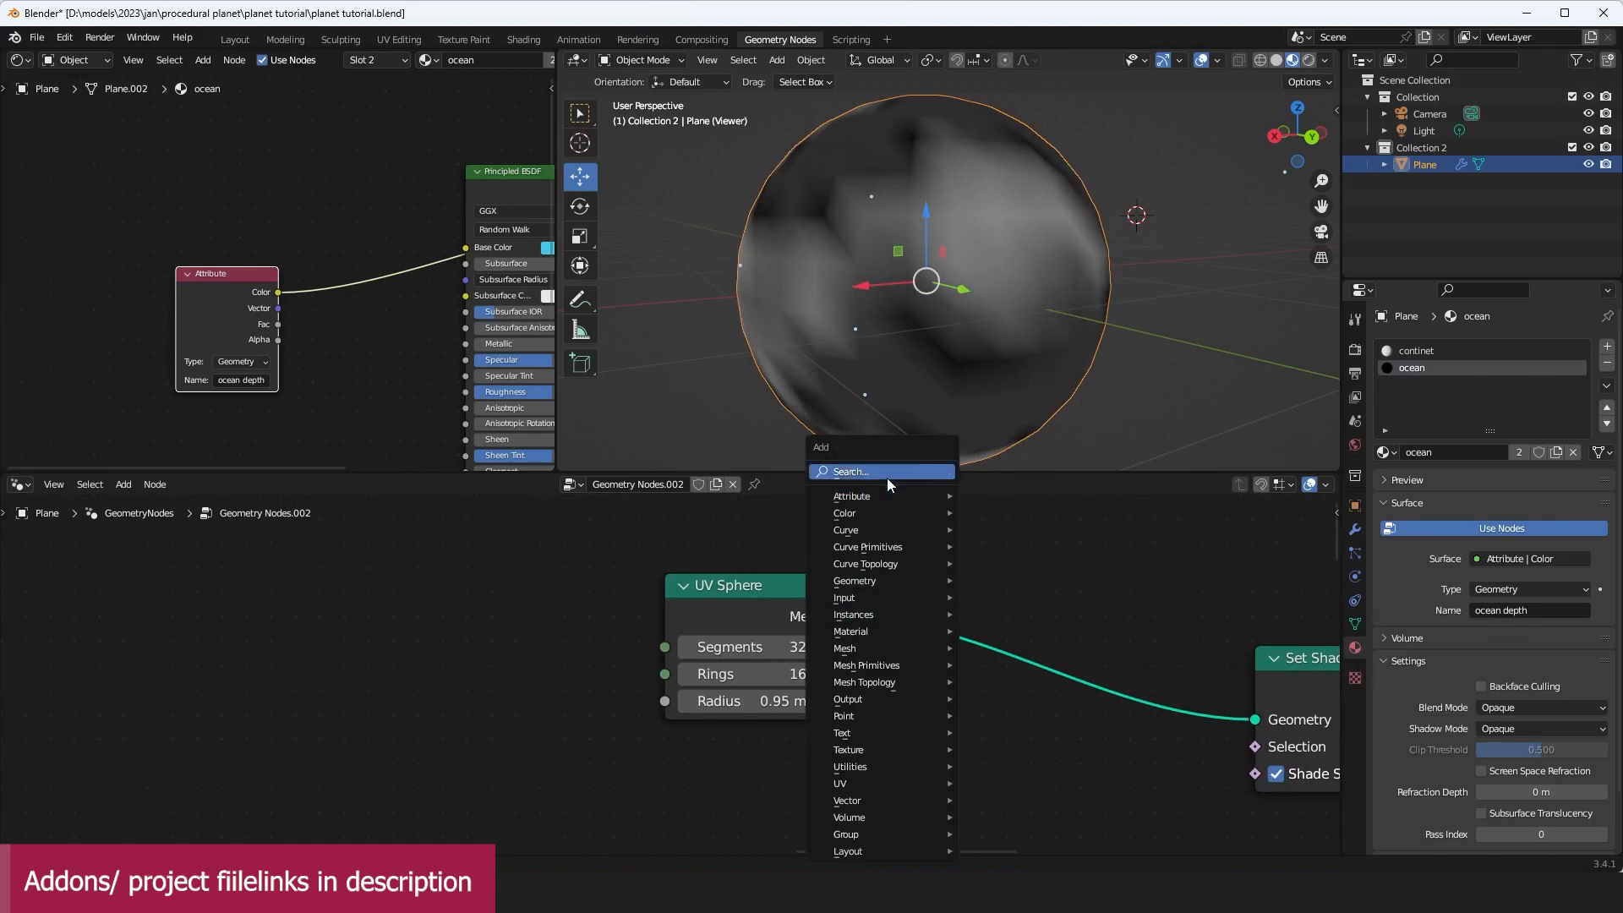
middle_drag(472, 637, 559, 612)
key(shift+a)
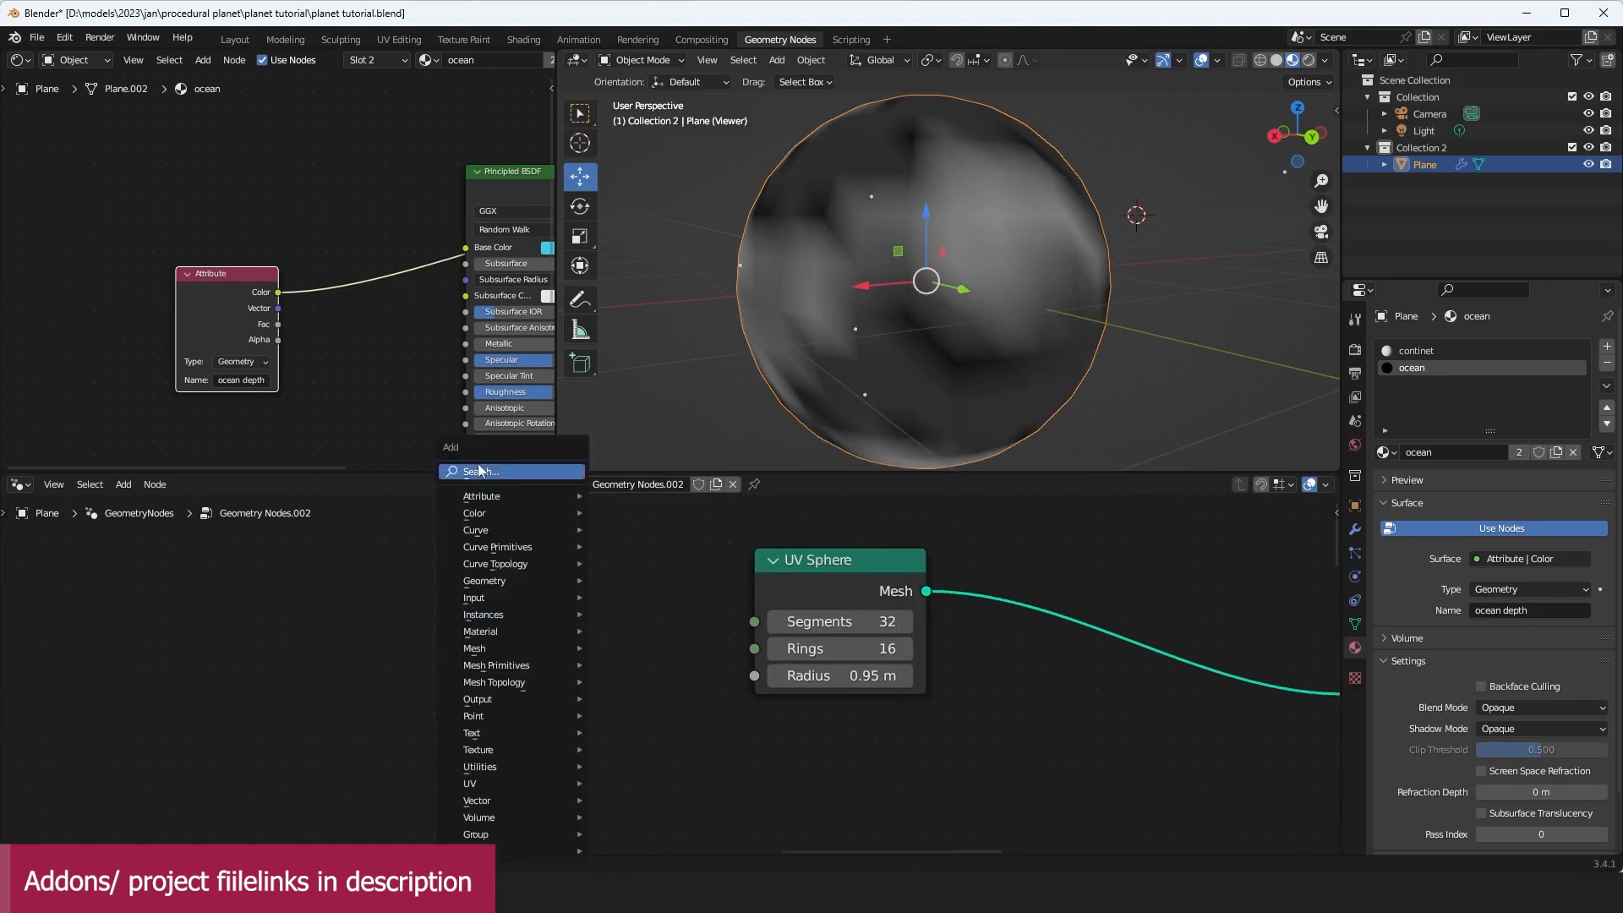
click(479, 470)
text(cu)
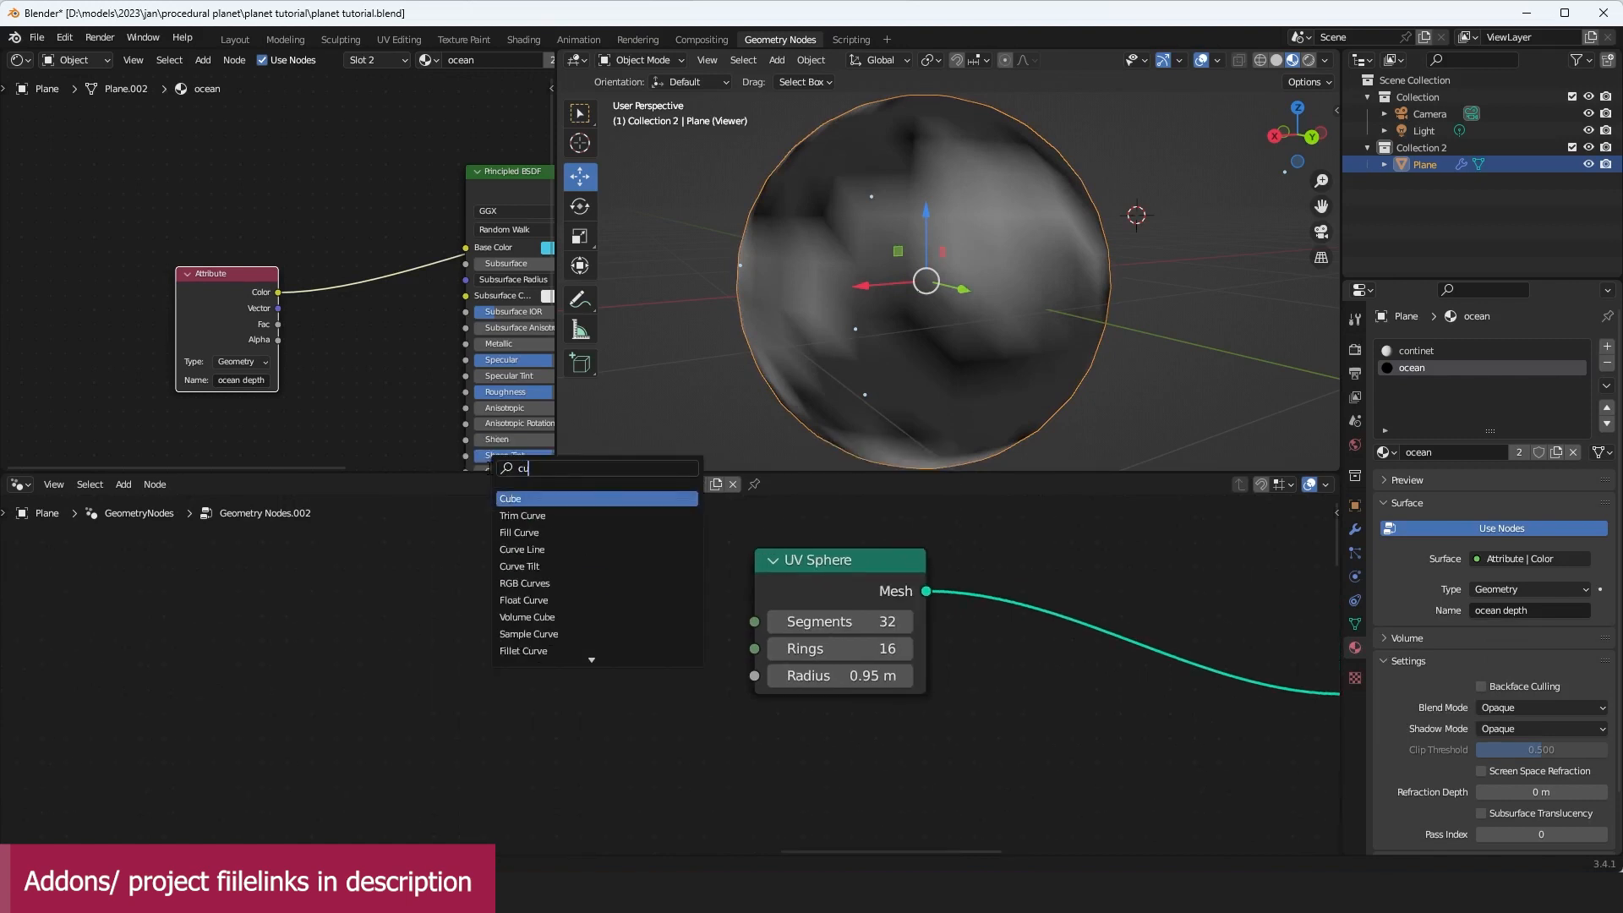
key(Return)
click(585, 660)
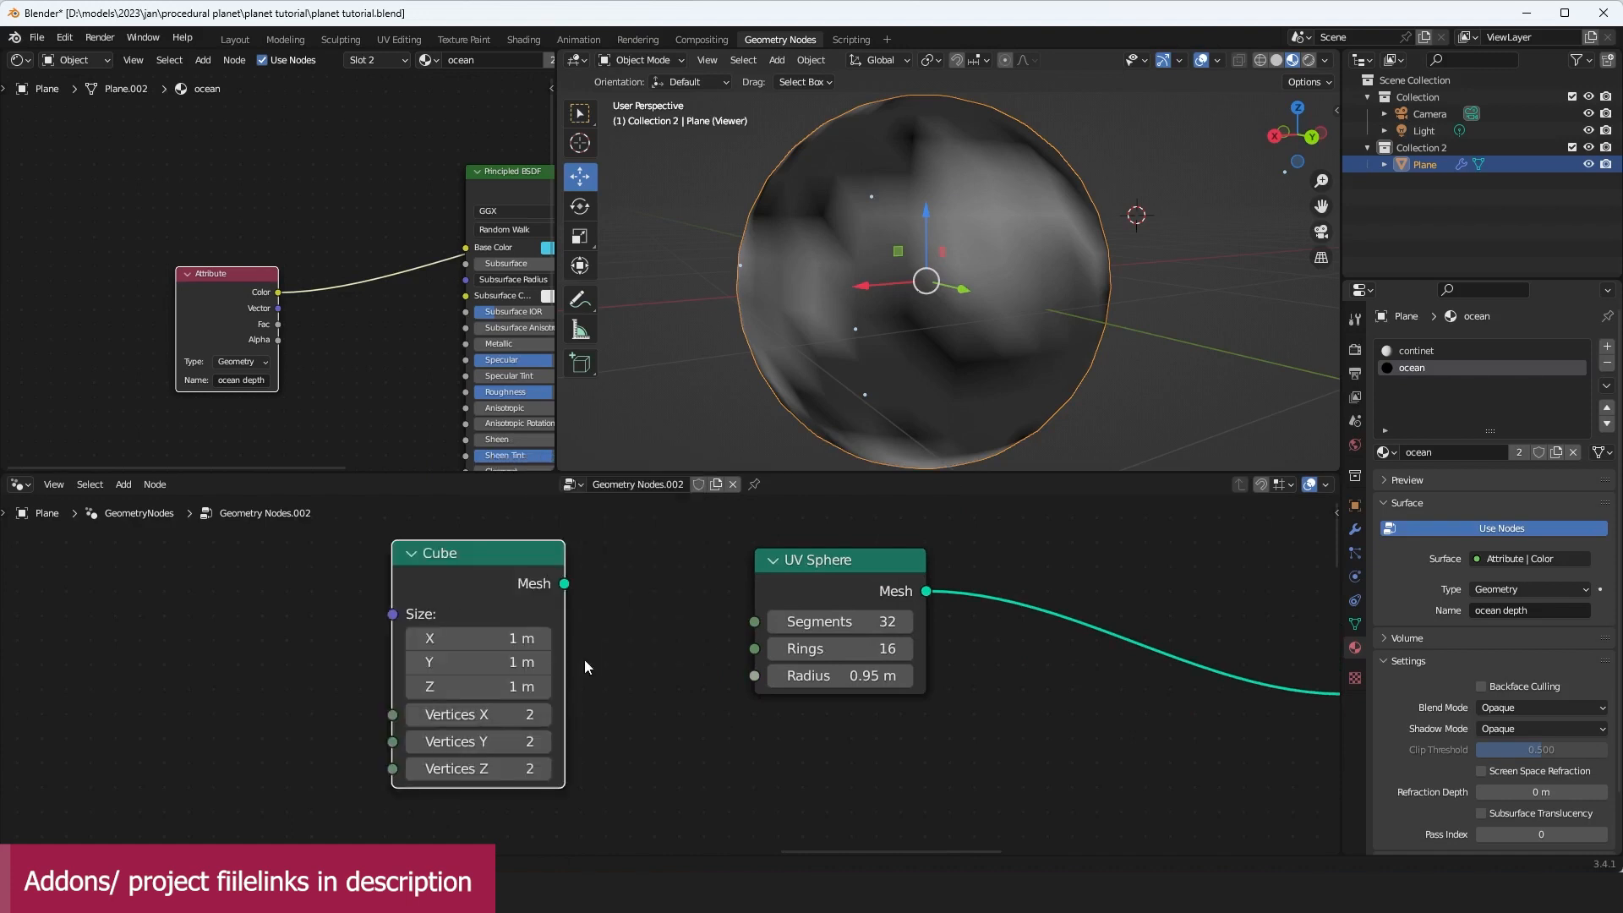
drag(546, 597, 1105, 678)
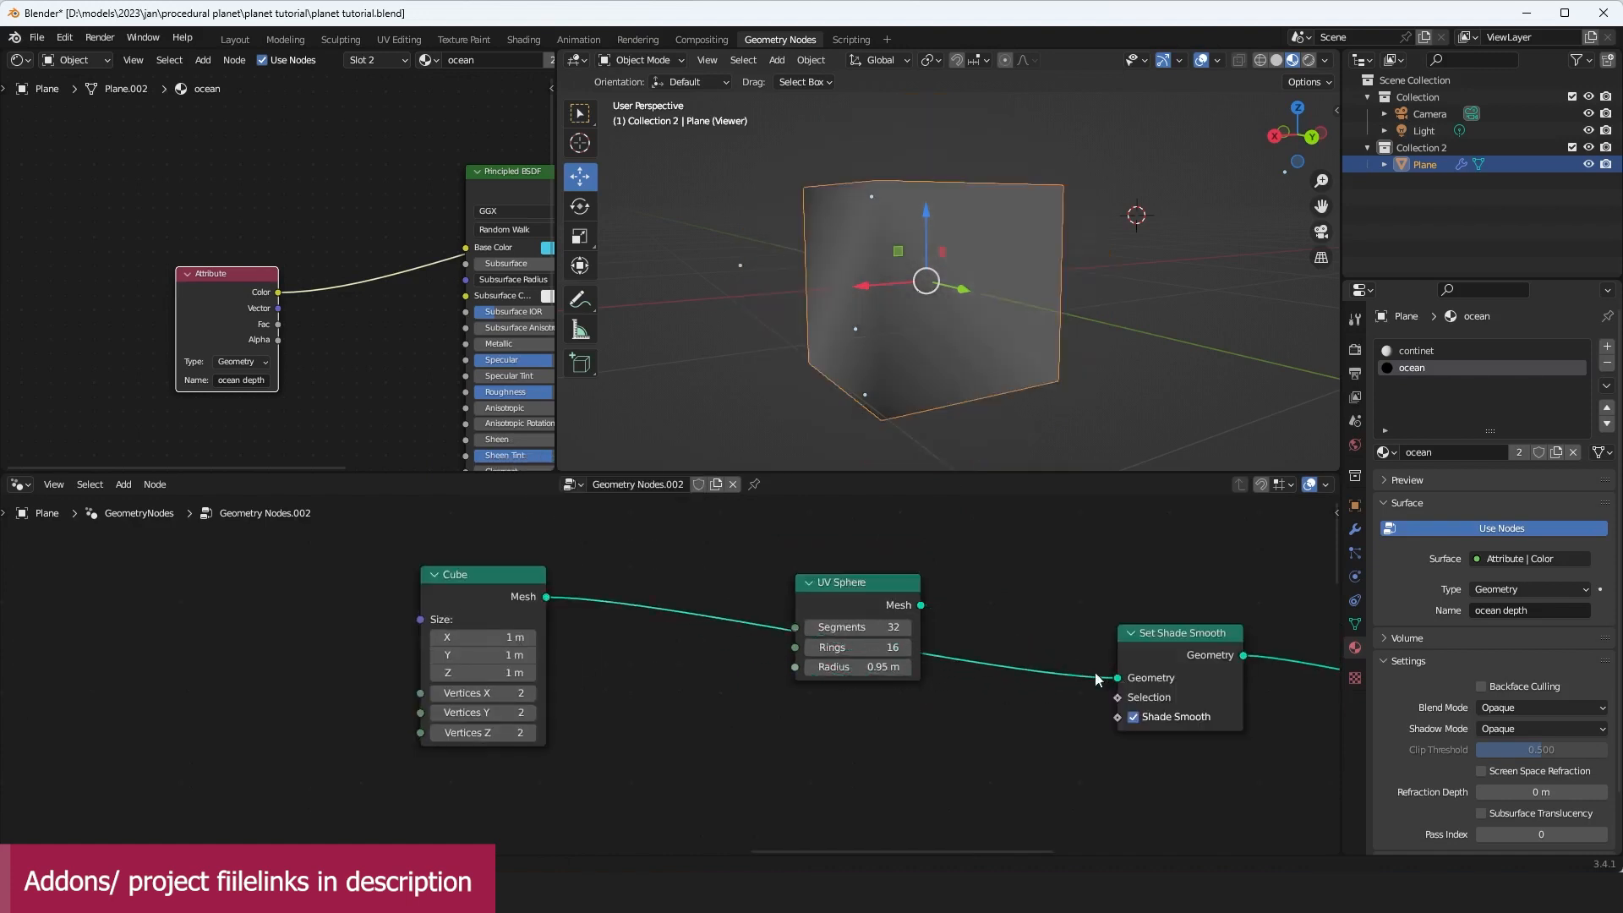
drag(864, 592, 319, 599)
Step: Insert a Subdivision Surface node at level 4 between the Cube and the ocean's Set Shade Smooth
key(shift+a)
click(710, 471)
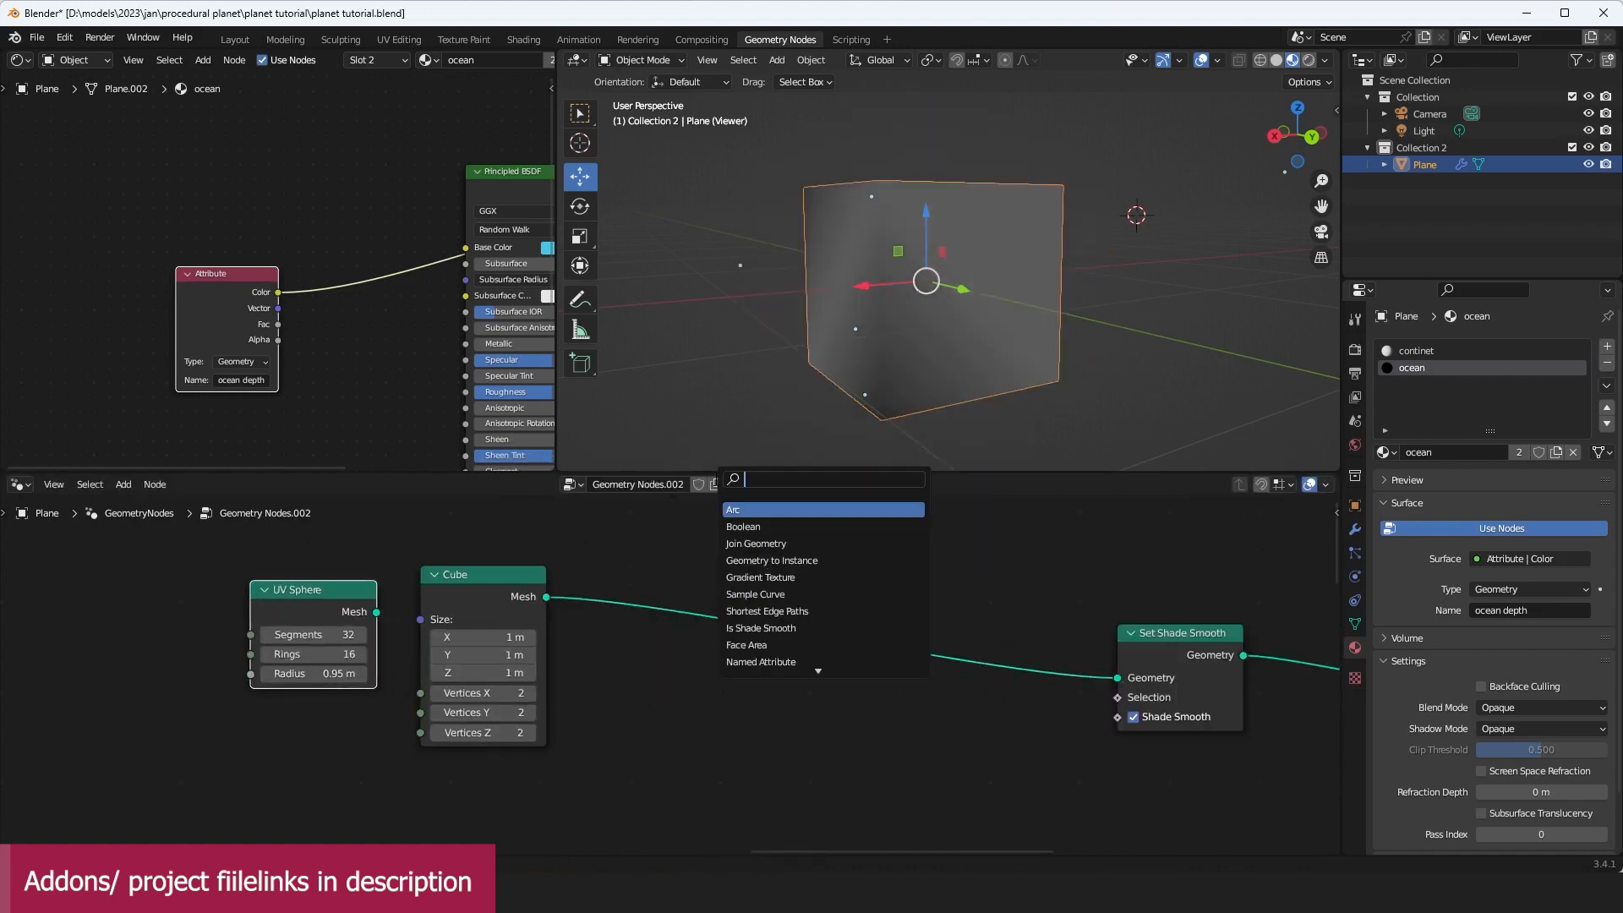
text(sub)
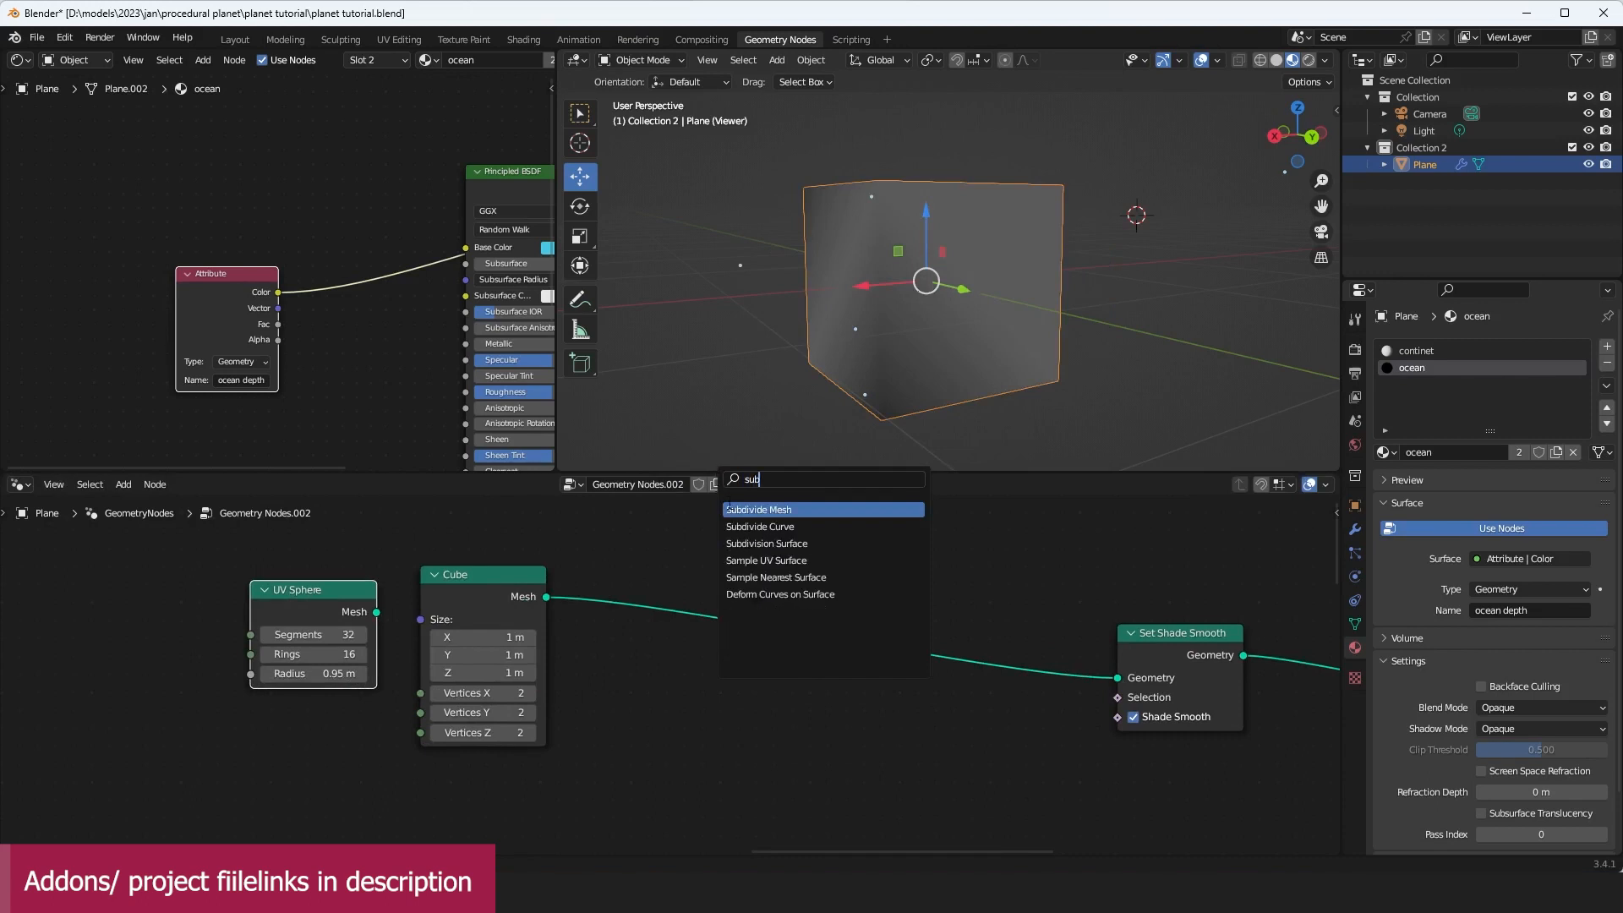
click(765, 544)
click(769, 554)
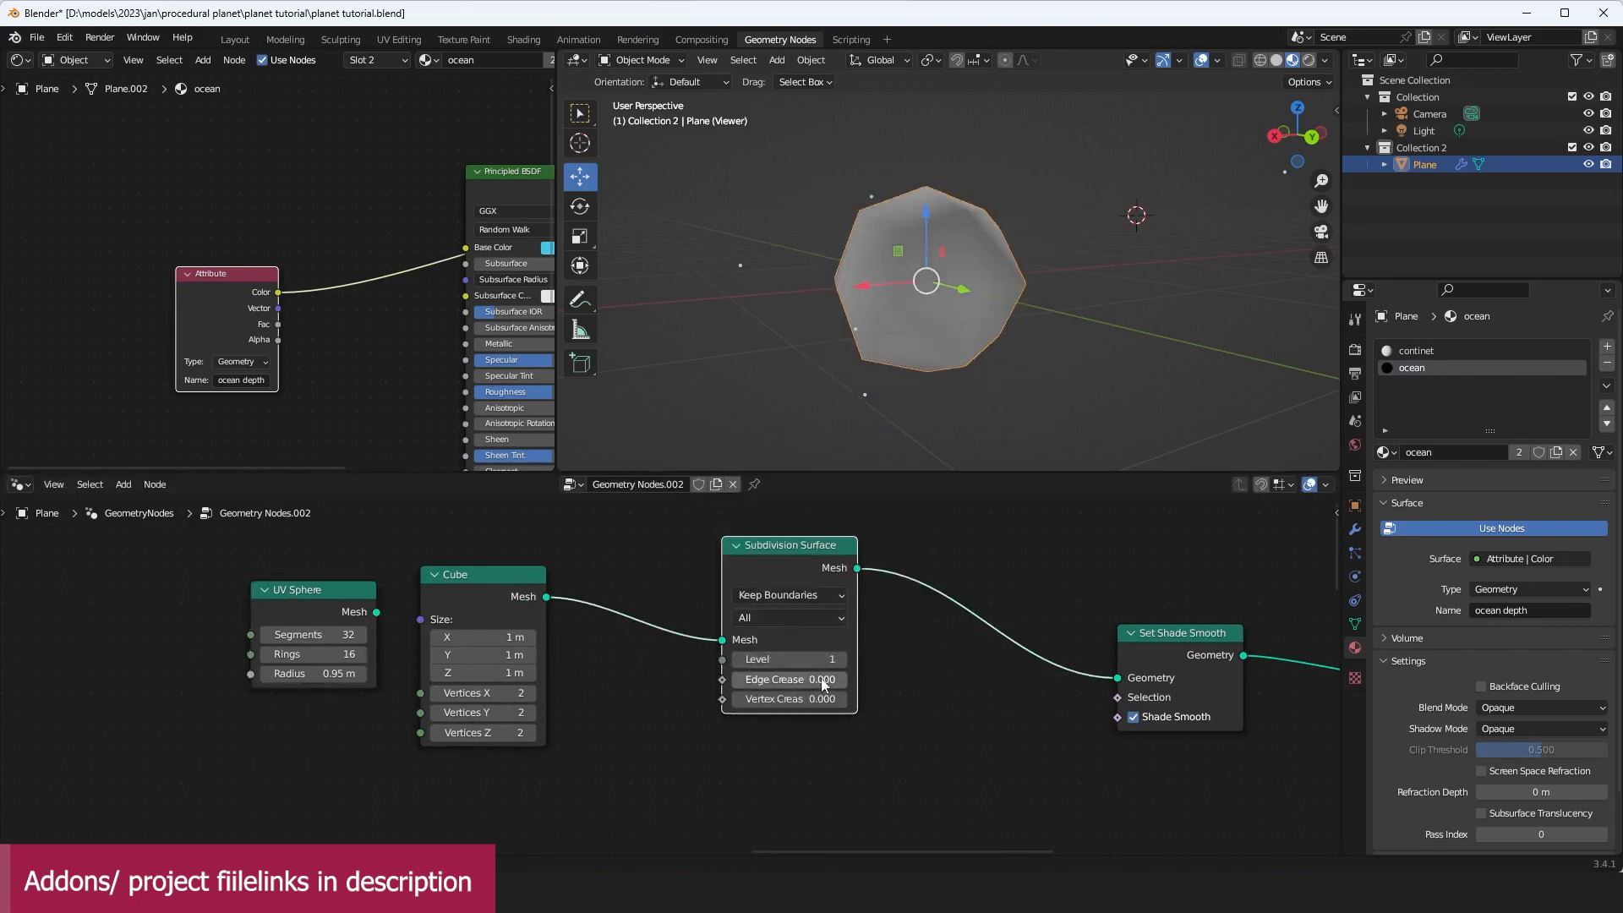
double_click(790, 659)
text(4)
key(Return)
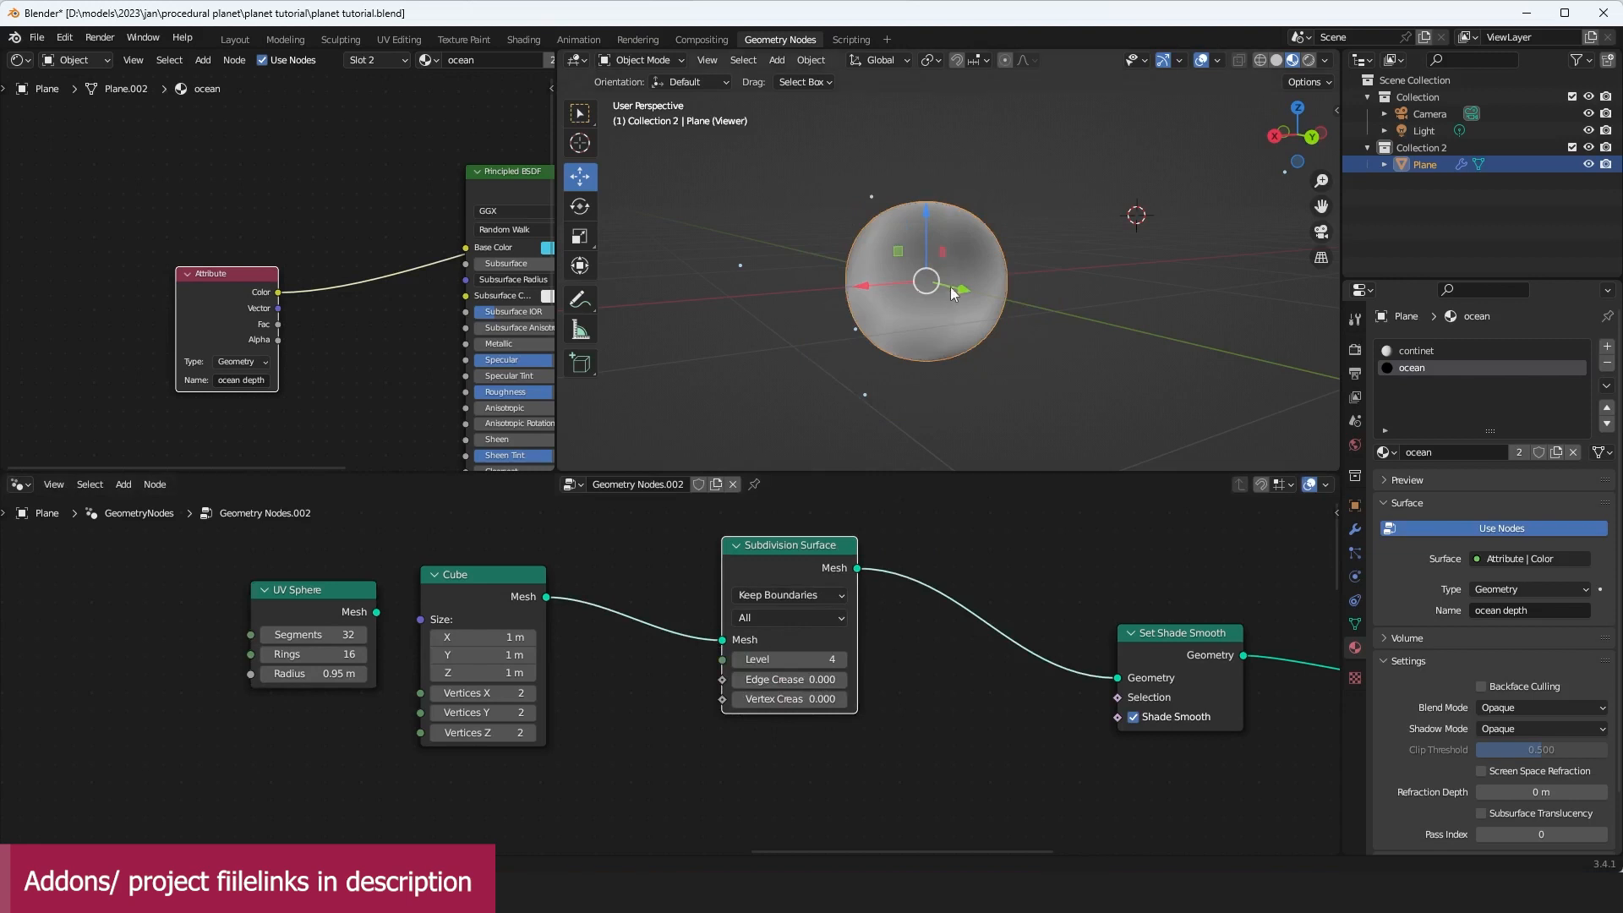
Step: Raise the Subdivision Surface level to 5 and inspect the resulting ocean sphere from different sides
middle_drag(953, 293, 888, 422)
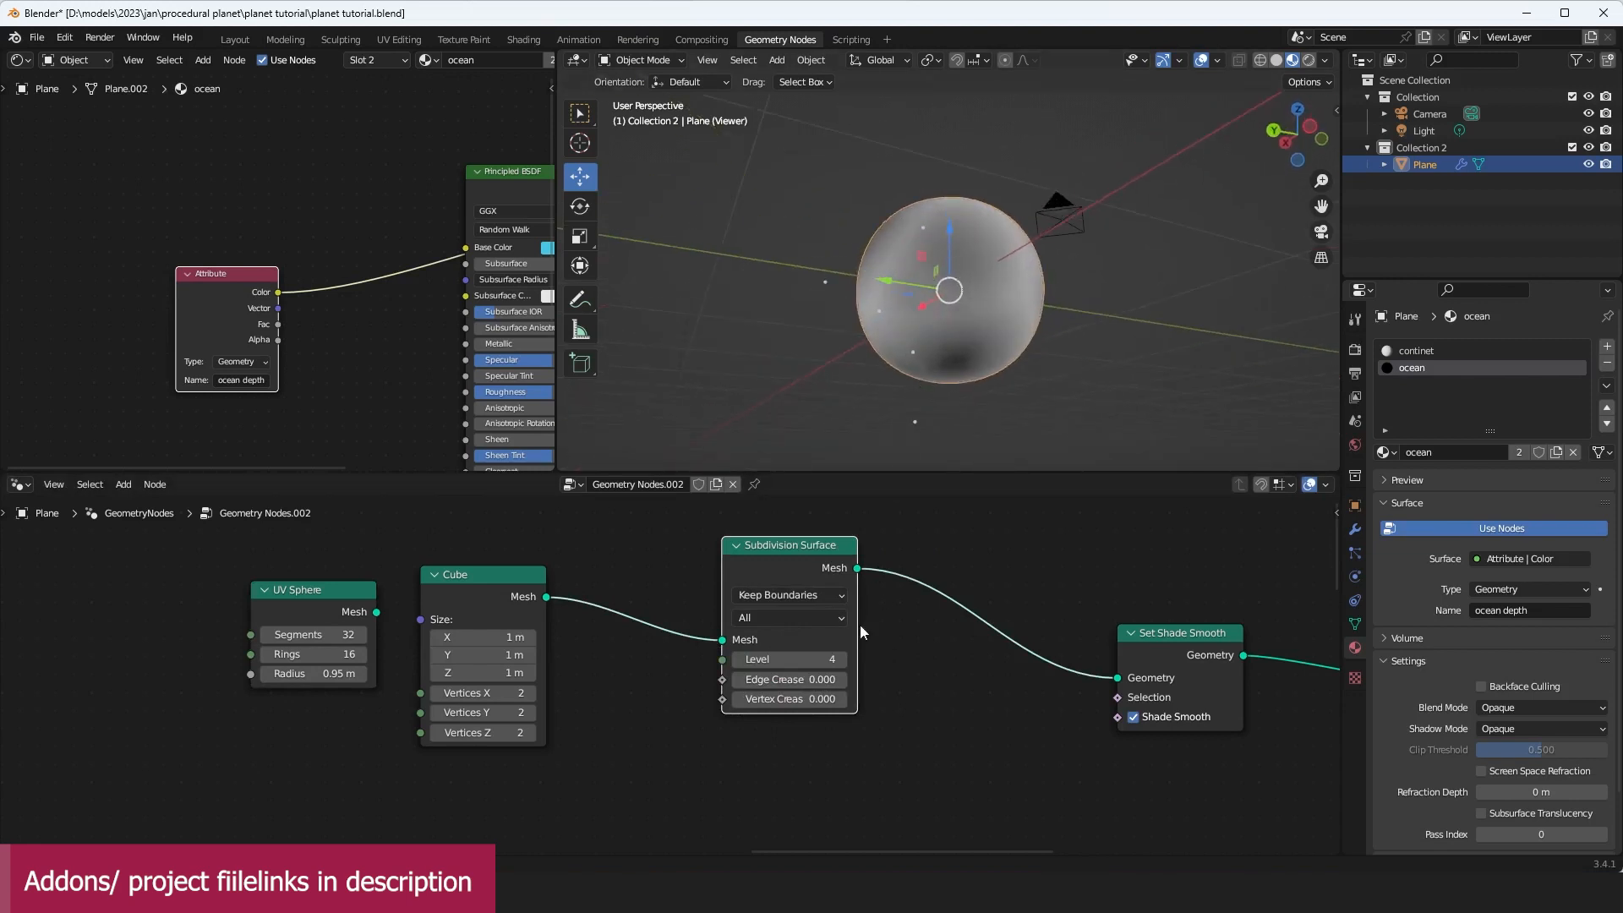
click(842, 659)
middle_drag(1014, 331, 896, 346)
scroll(896, 346, up, 3)
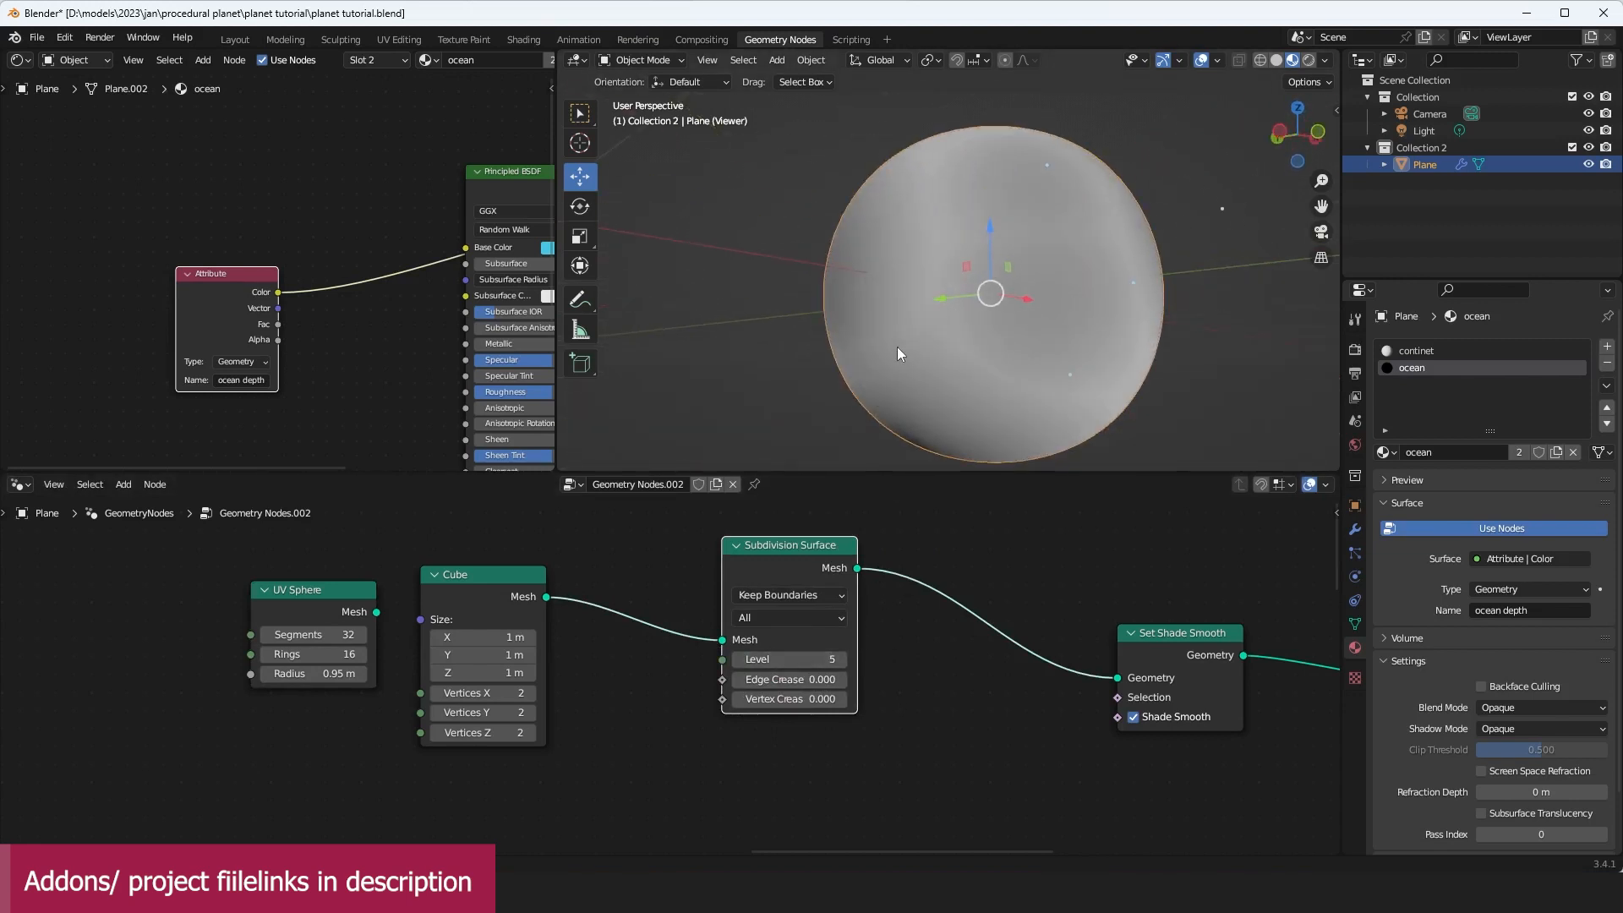
scroll(1157, 678, down, 5)
middle_drag(976, 250, 1028, 364)
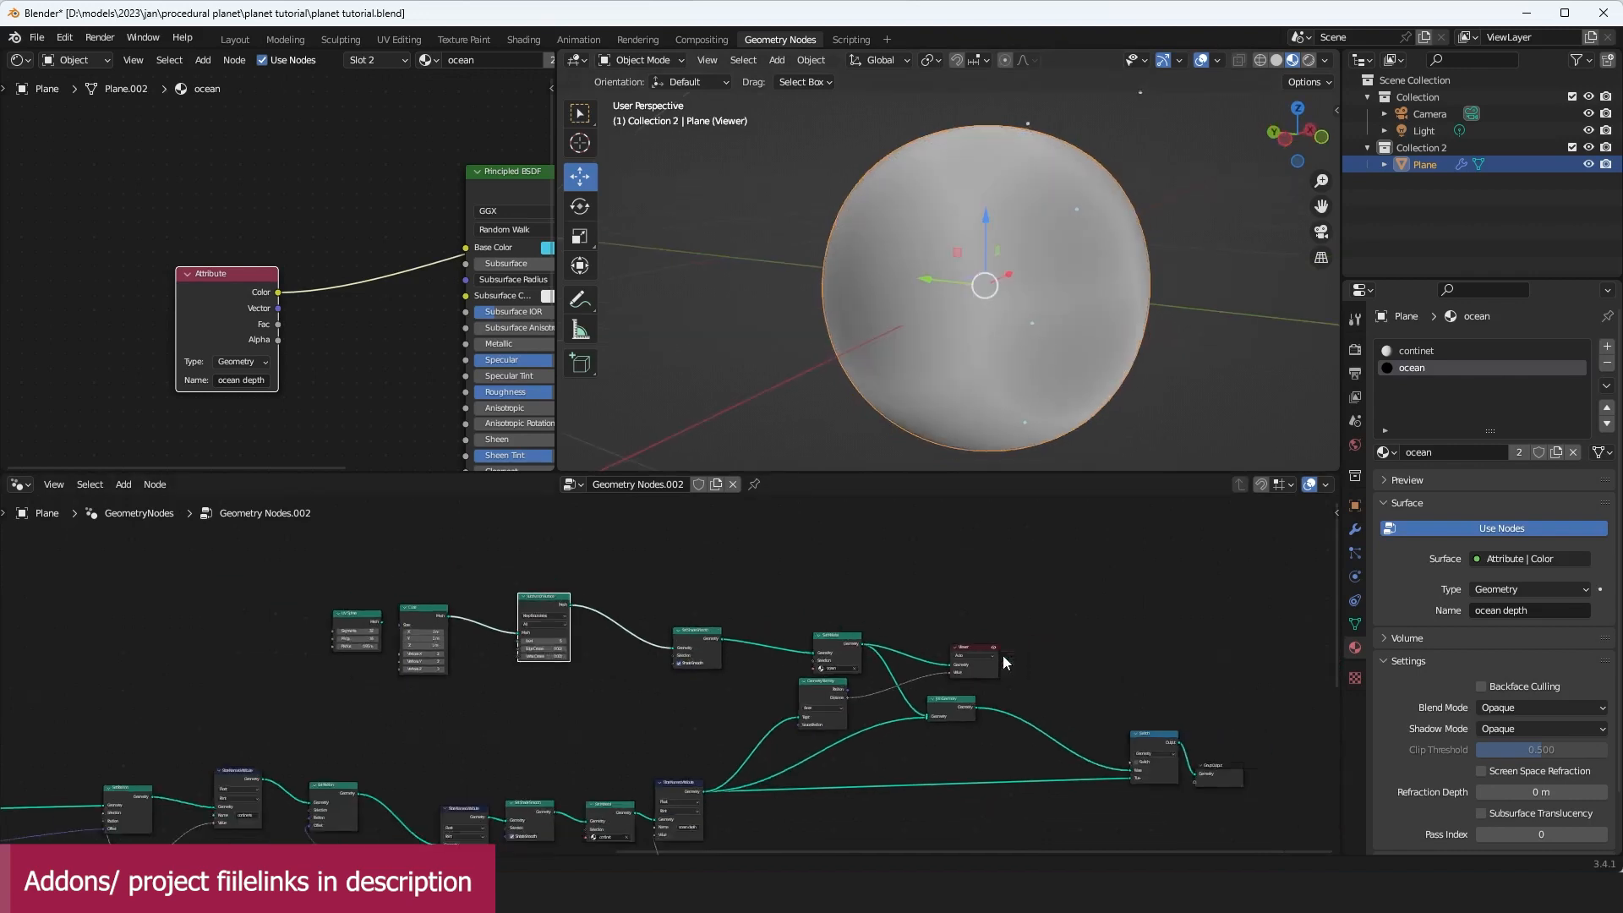
Step: Rearrange the Viewer, ocean Set Material and Geometry Proximity nodes to open up space before Join Geometry
scroll(1003, 656, up, 2)
click(789, 520)
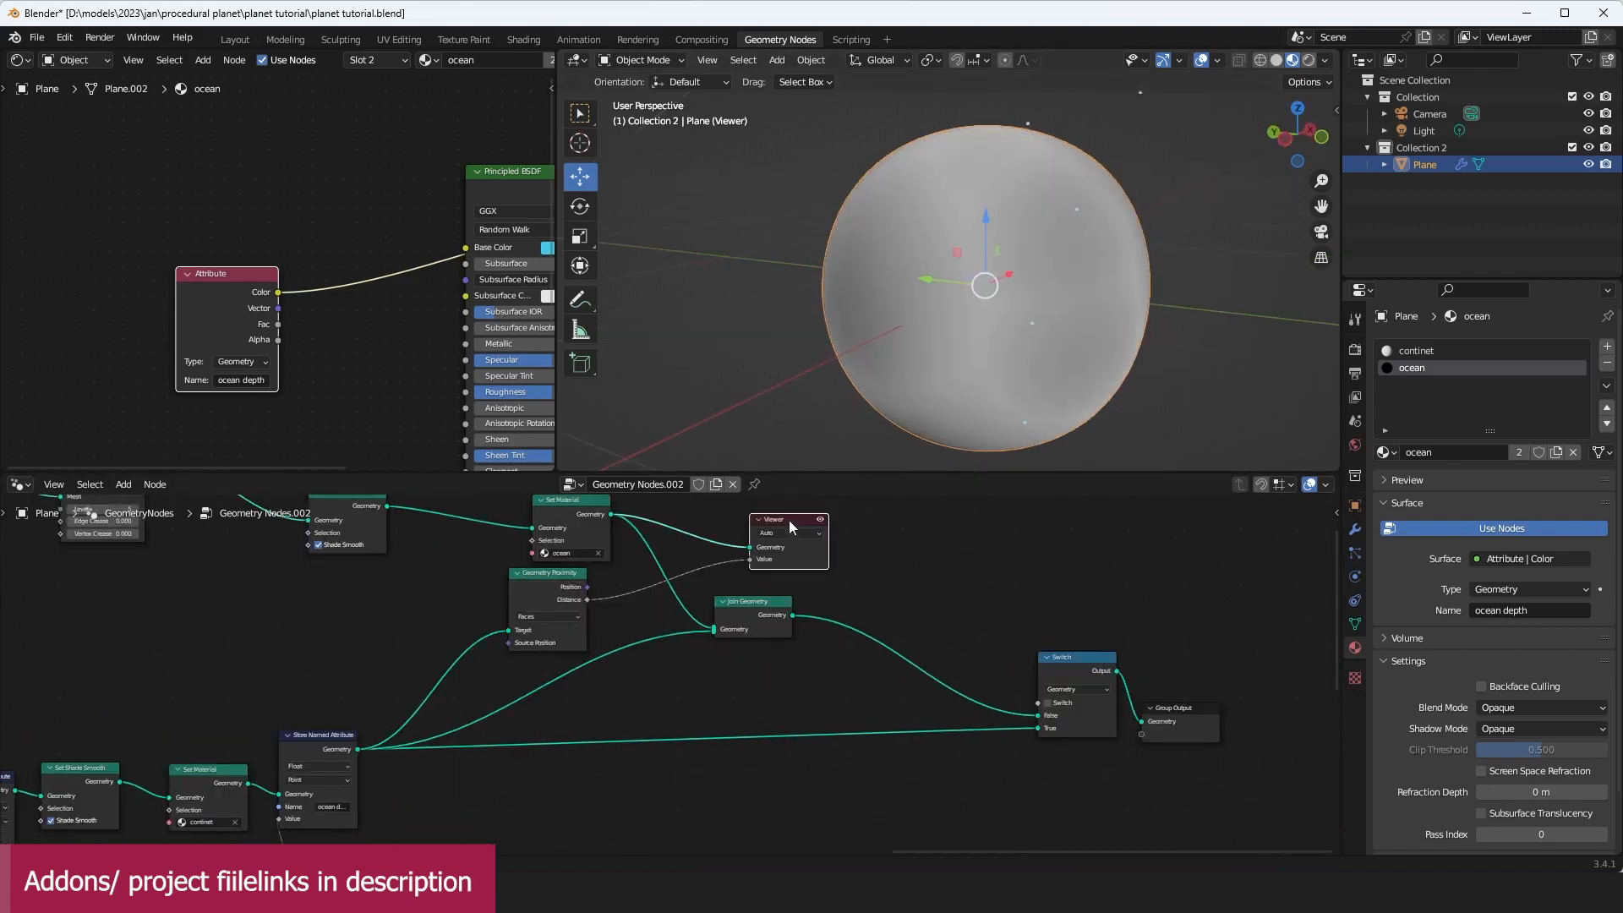
middle_drag(684, 578, 956, 680)
scroll(956, 680, up, 3)
drag(745, 699, 677, 703)
drag(803, 594, 655, 532)
drag(729, 677, 692, 687)
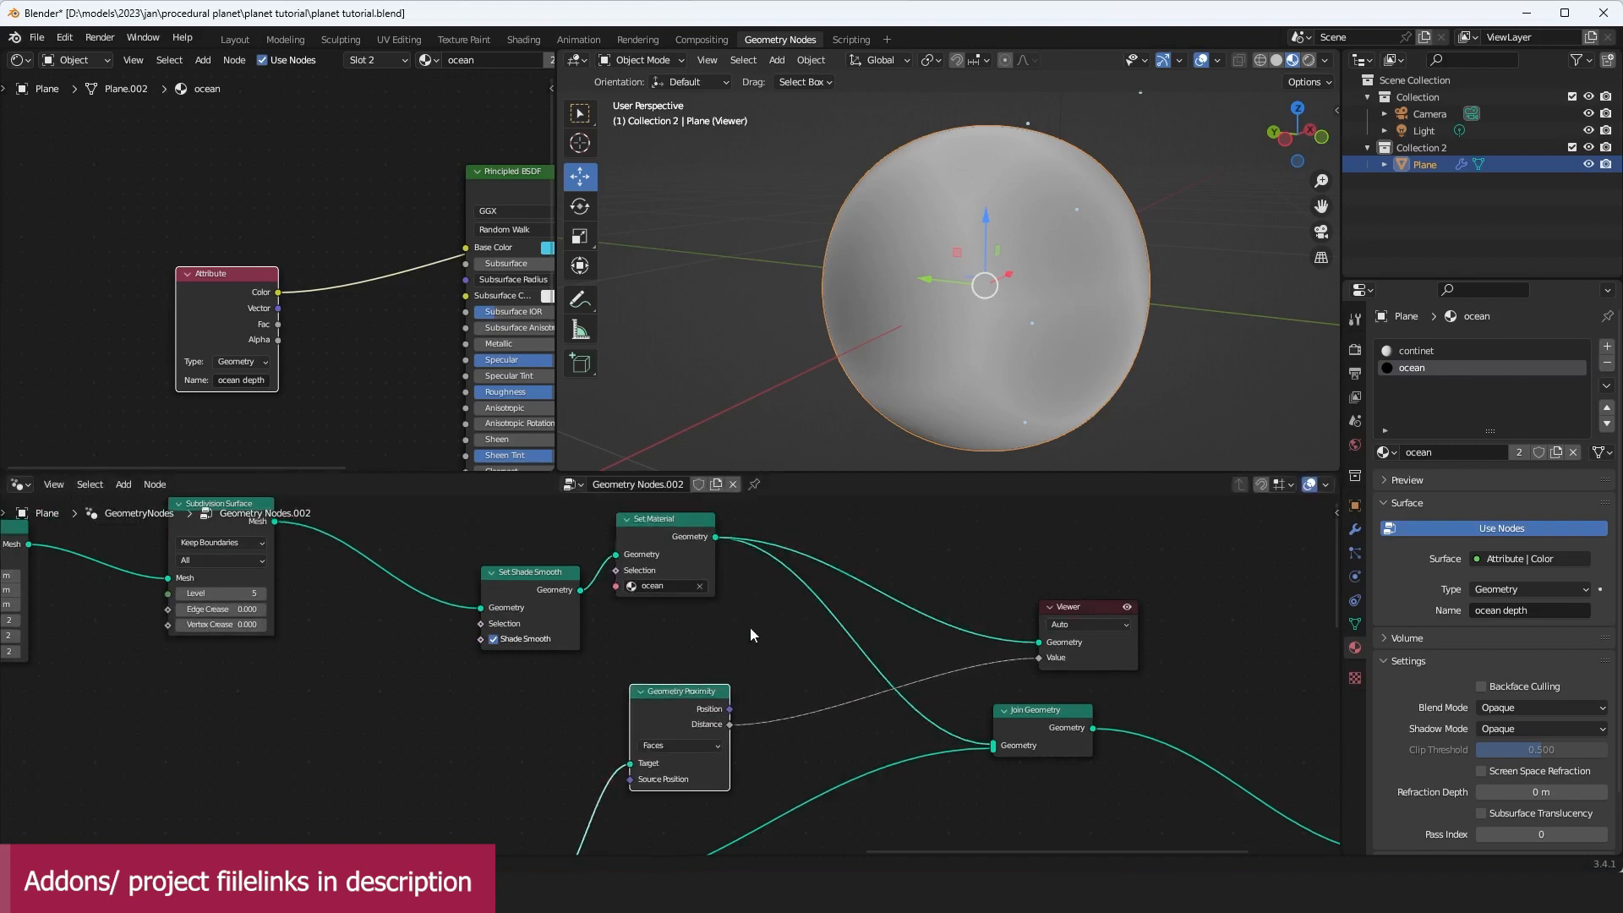
Step: Insert a Store Named Attribute node between the ocean's Set Material and Join Geometry, and move Geometry Proximity away from it
scroll(783, 707, up, 1)
key(shift+a)
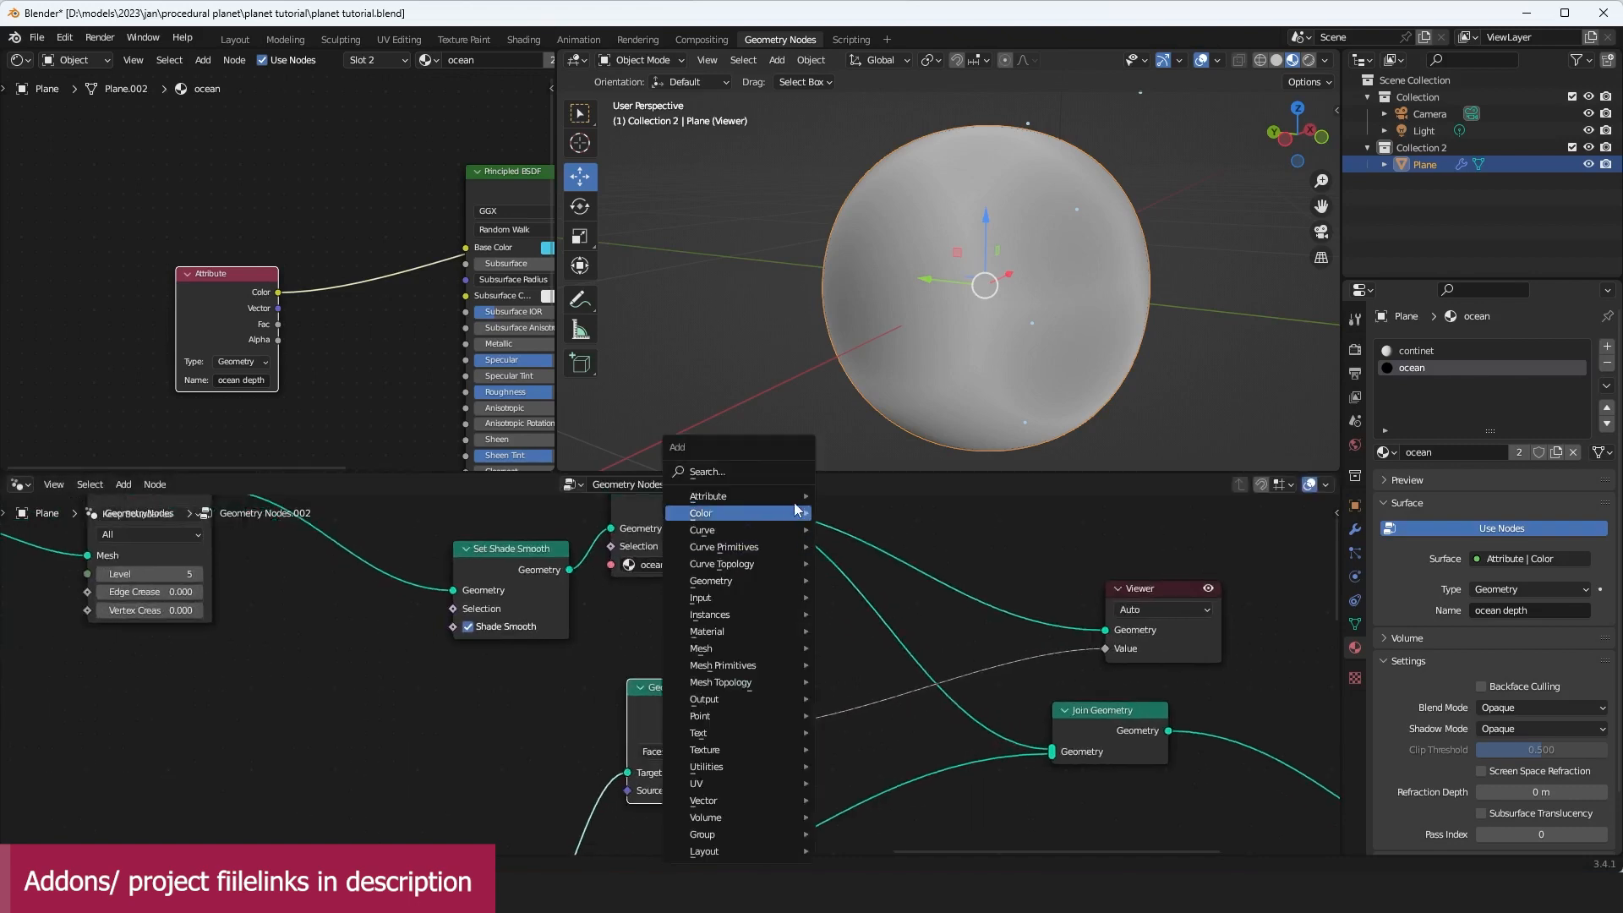
click(776, 467)
text(sto)
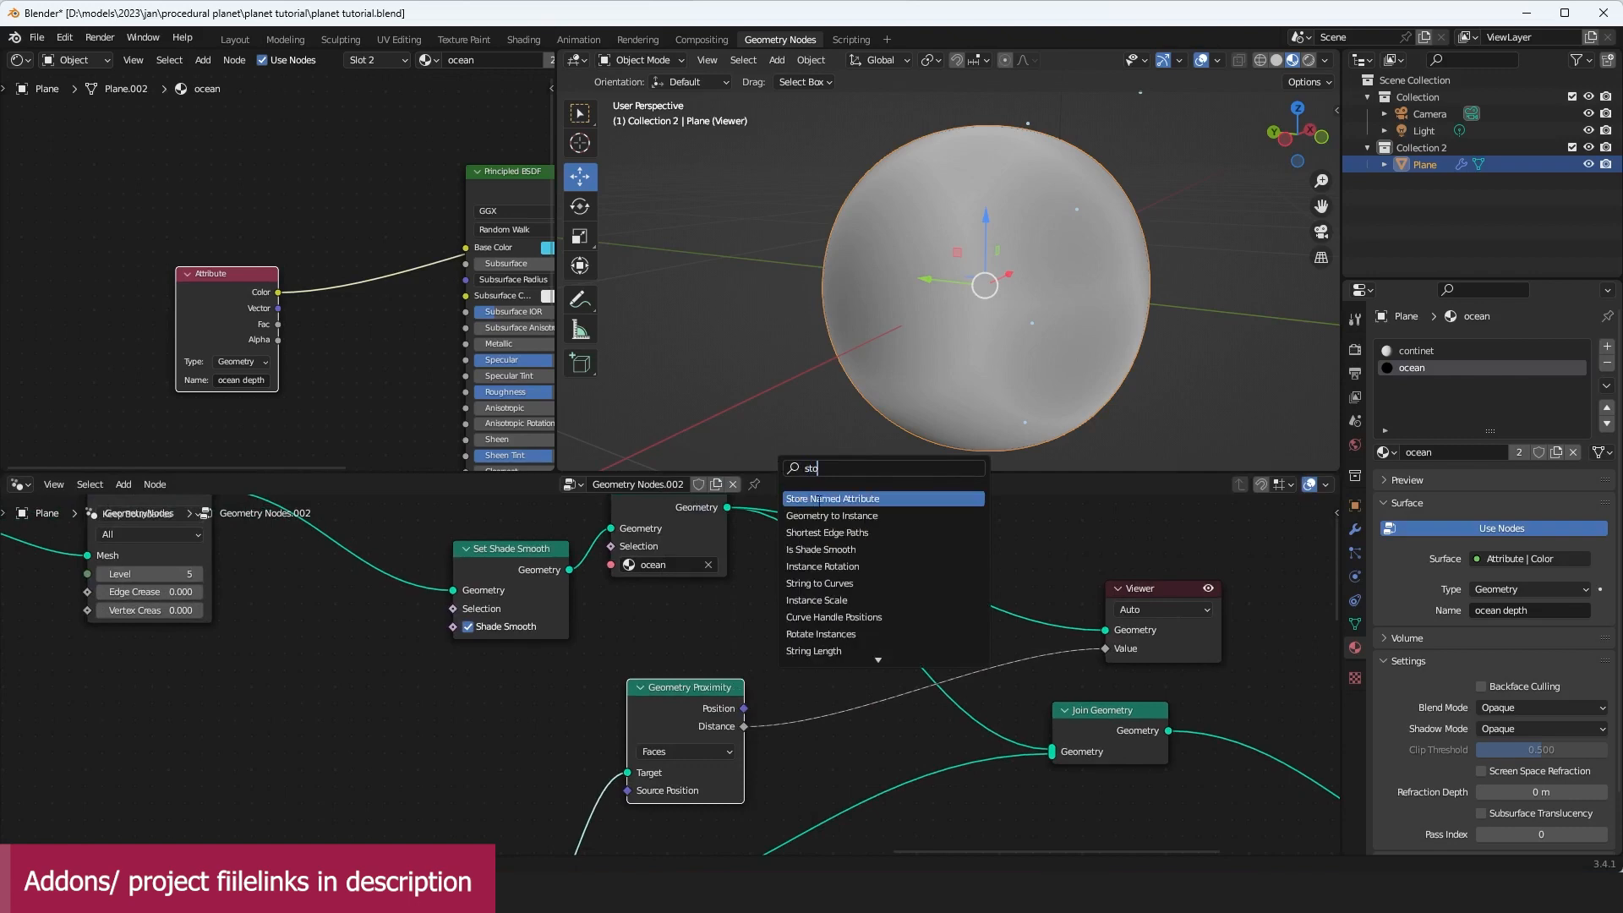
click(819, 499)
click(857, 625)
drag(715, 716, 592, 734)
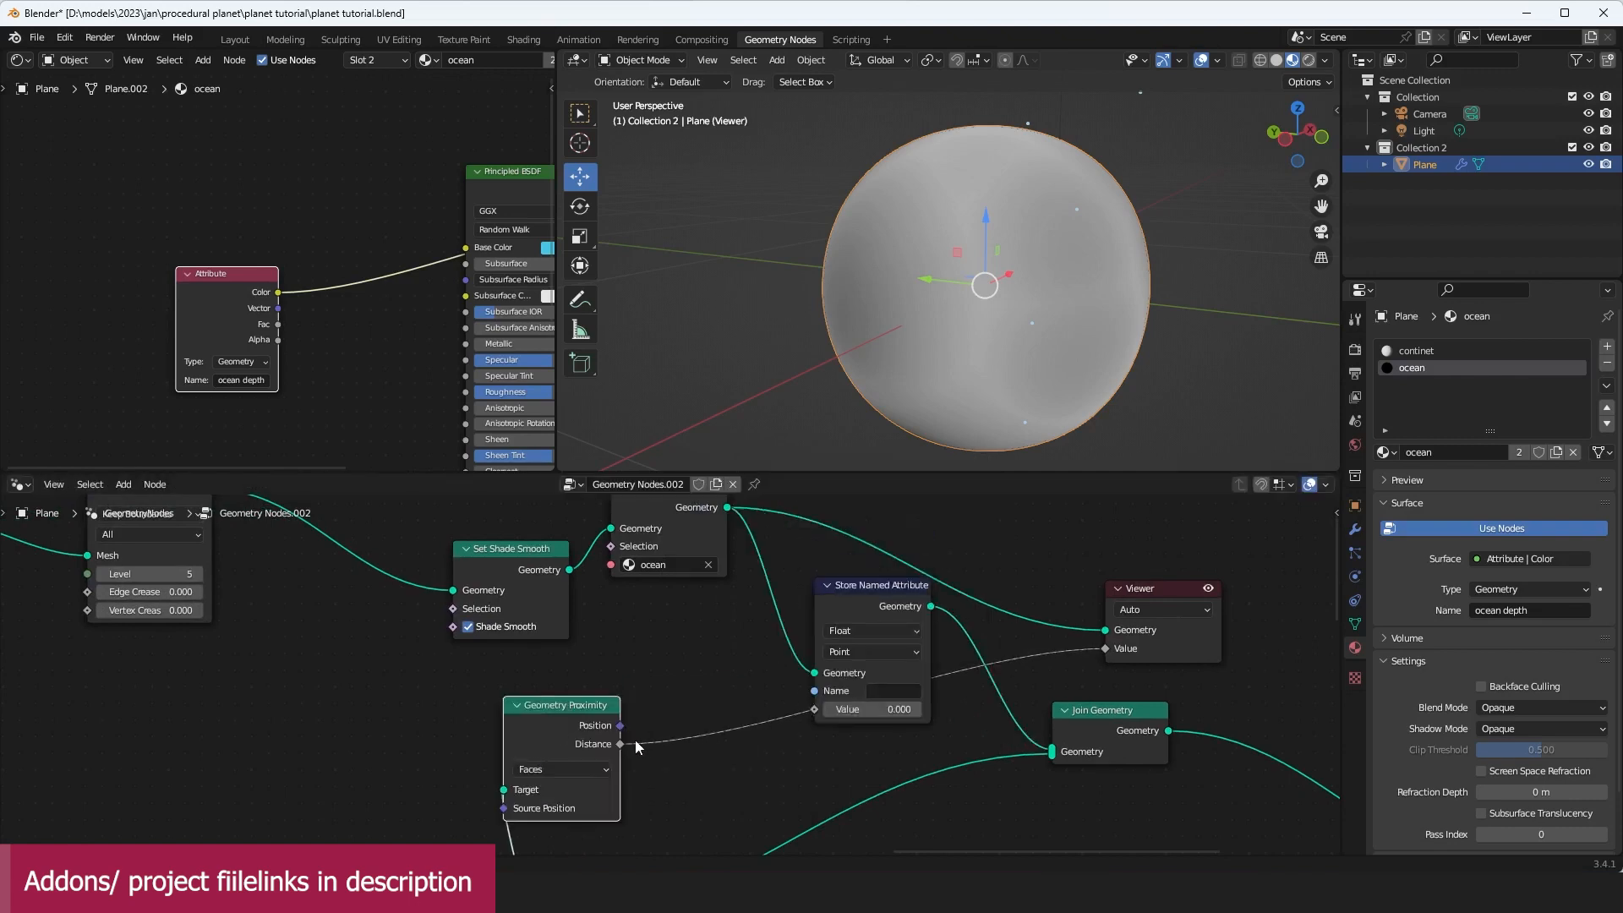
Step: Connect Geometry Proximity's Distance to the Value of the ocean's Store Named Attribute and name the attribute "ocean depth 2"
drag(733, 739, 814, 709)
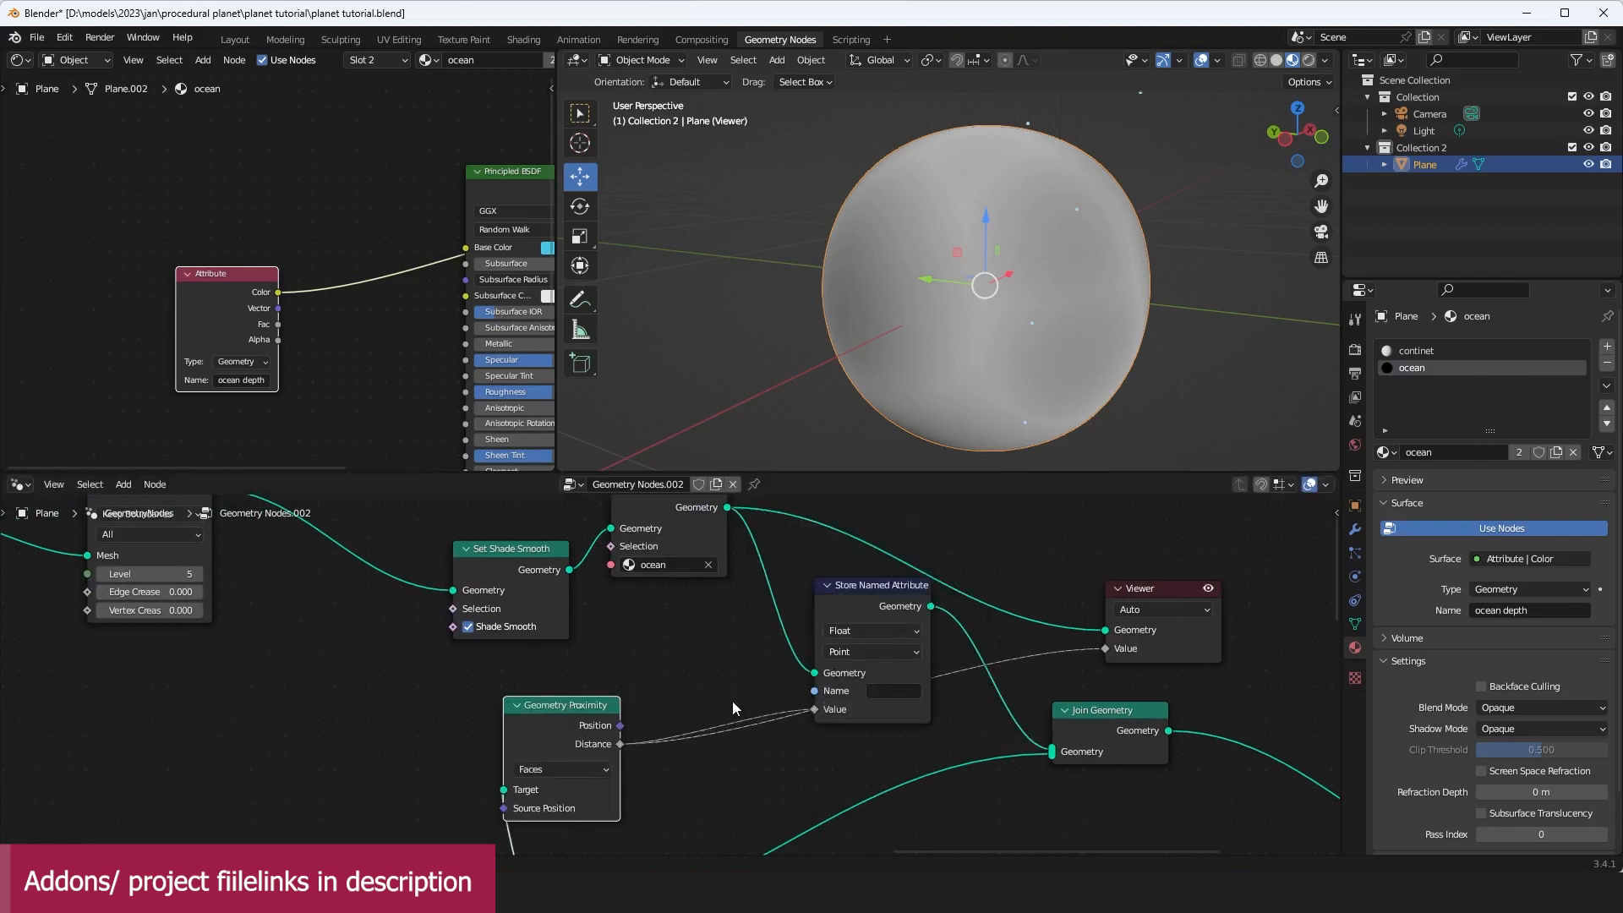
click(879, 692)
text(ocean dep)
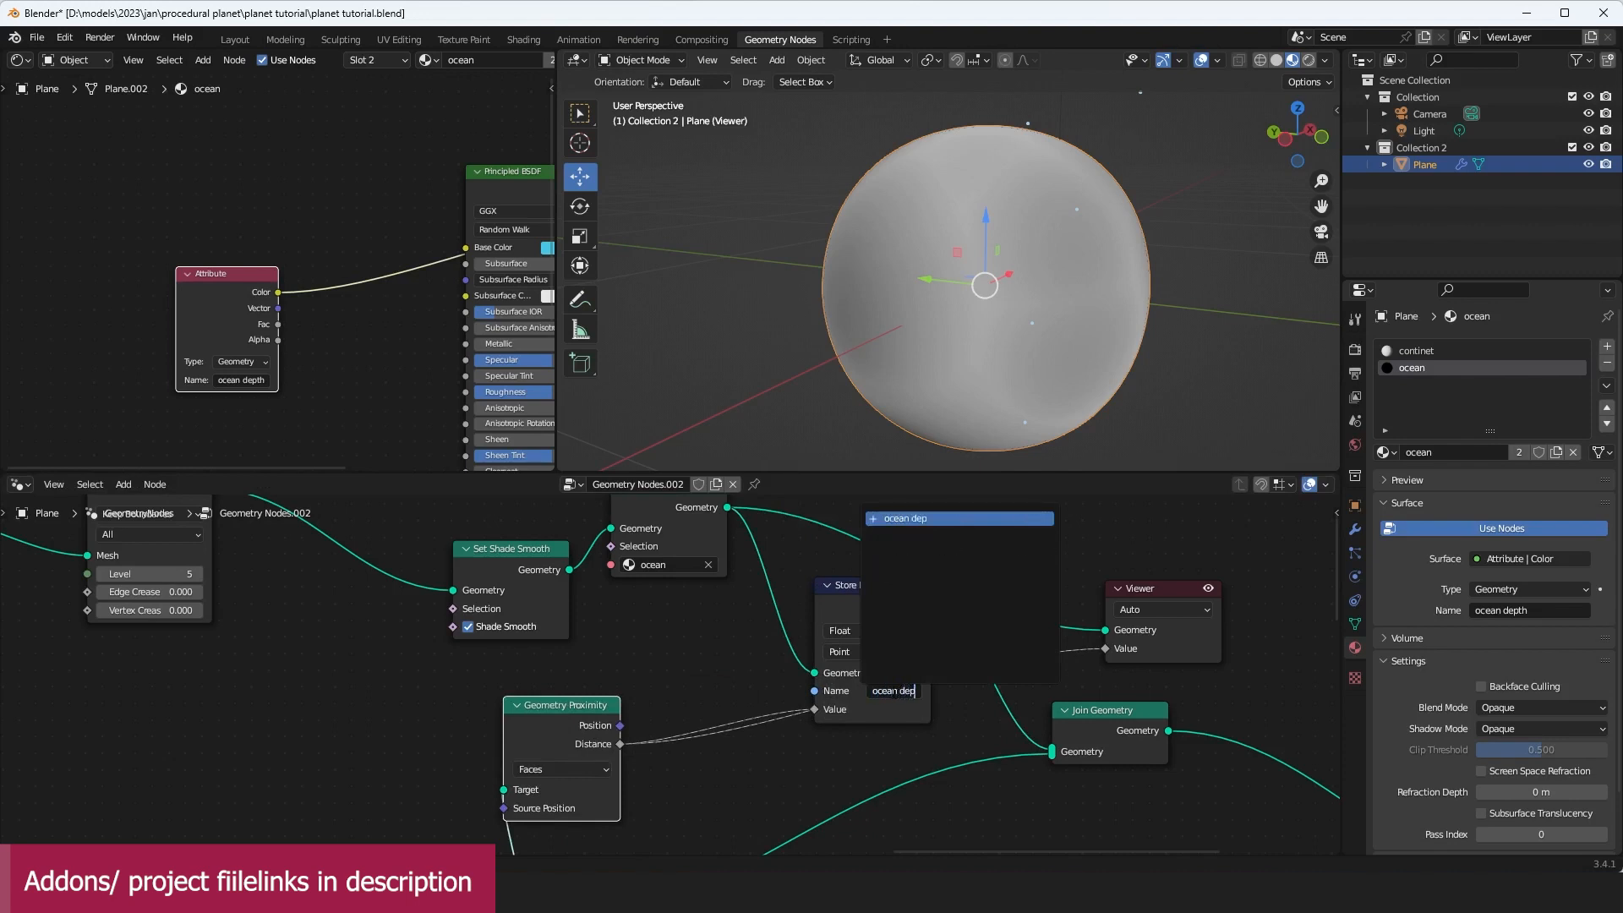
key(Return)
Step: Copy the stored attribute's name "ocean depth 2" into the ocean material's Attribute node and save the file
click(892, 692)
key(ctrl+c)
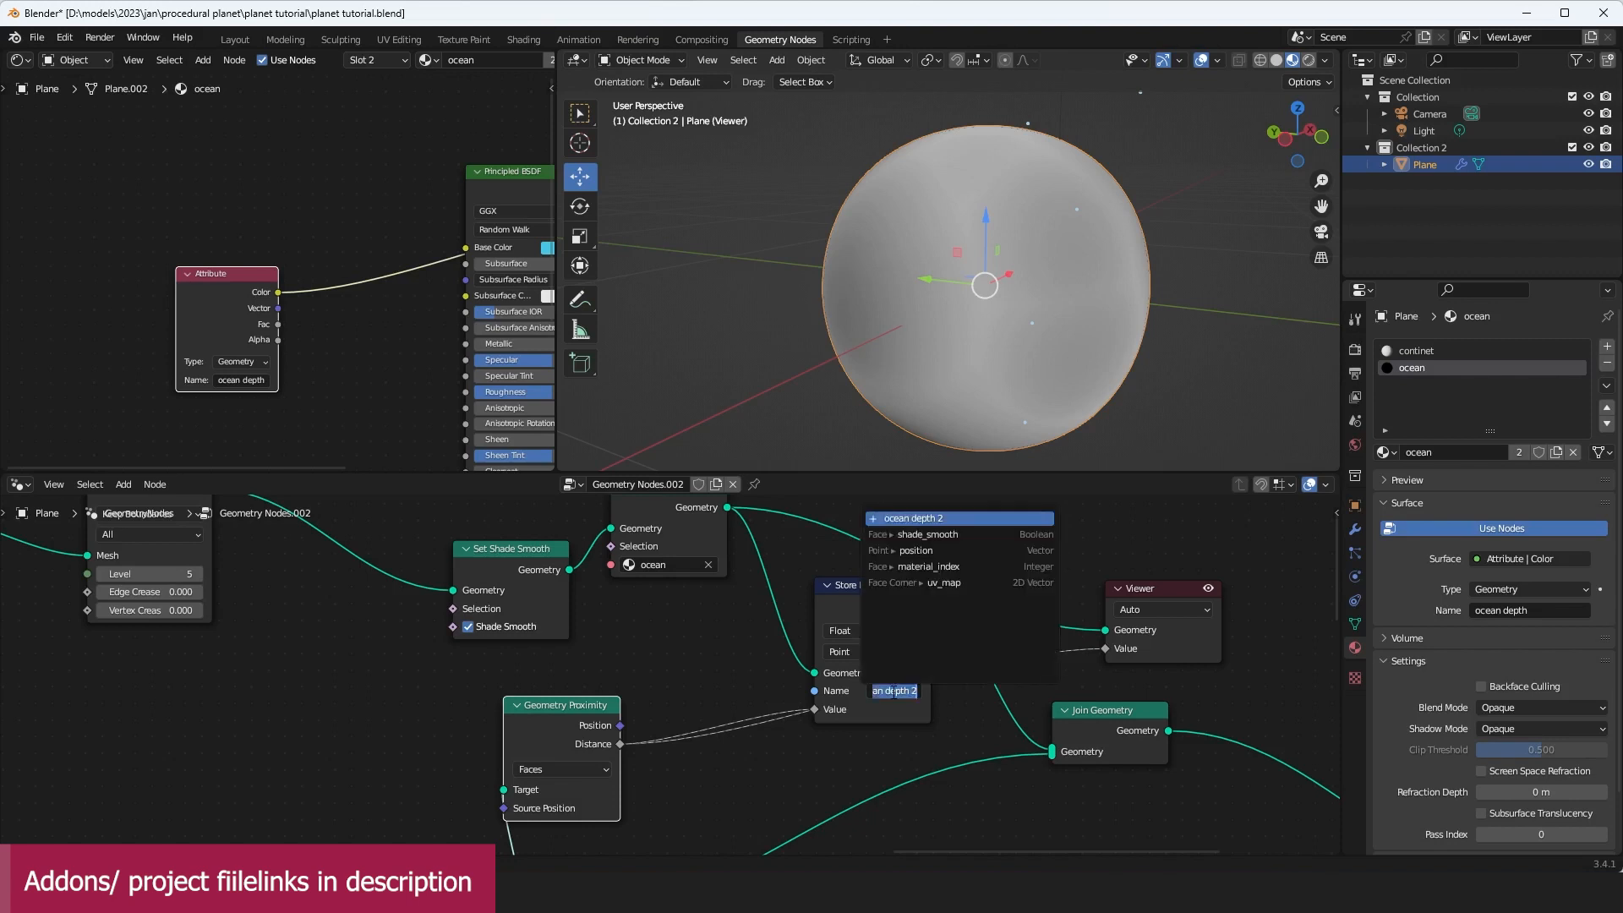
click(348, 427)
click(261, 382)
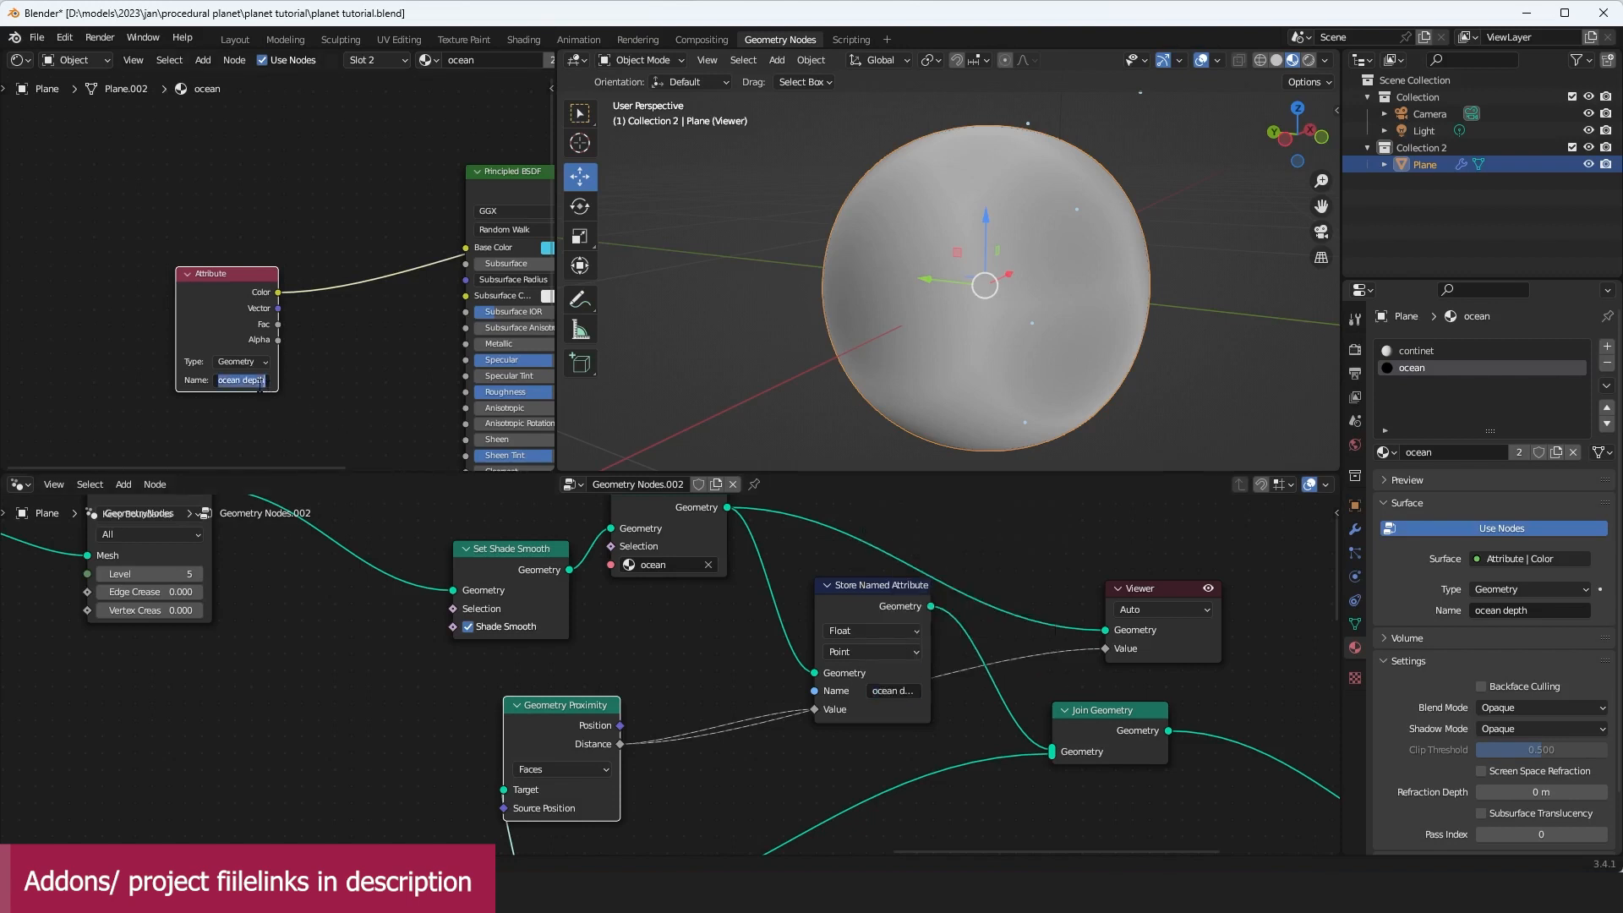
key(ctrl+v)
click(353, 383)
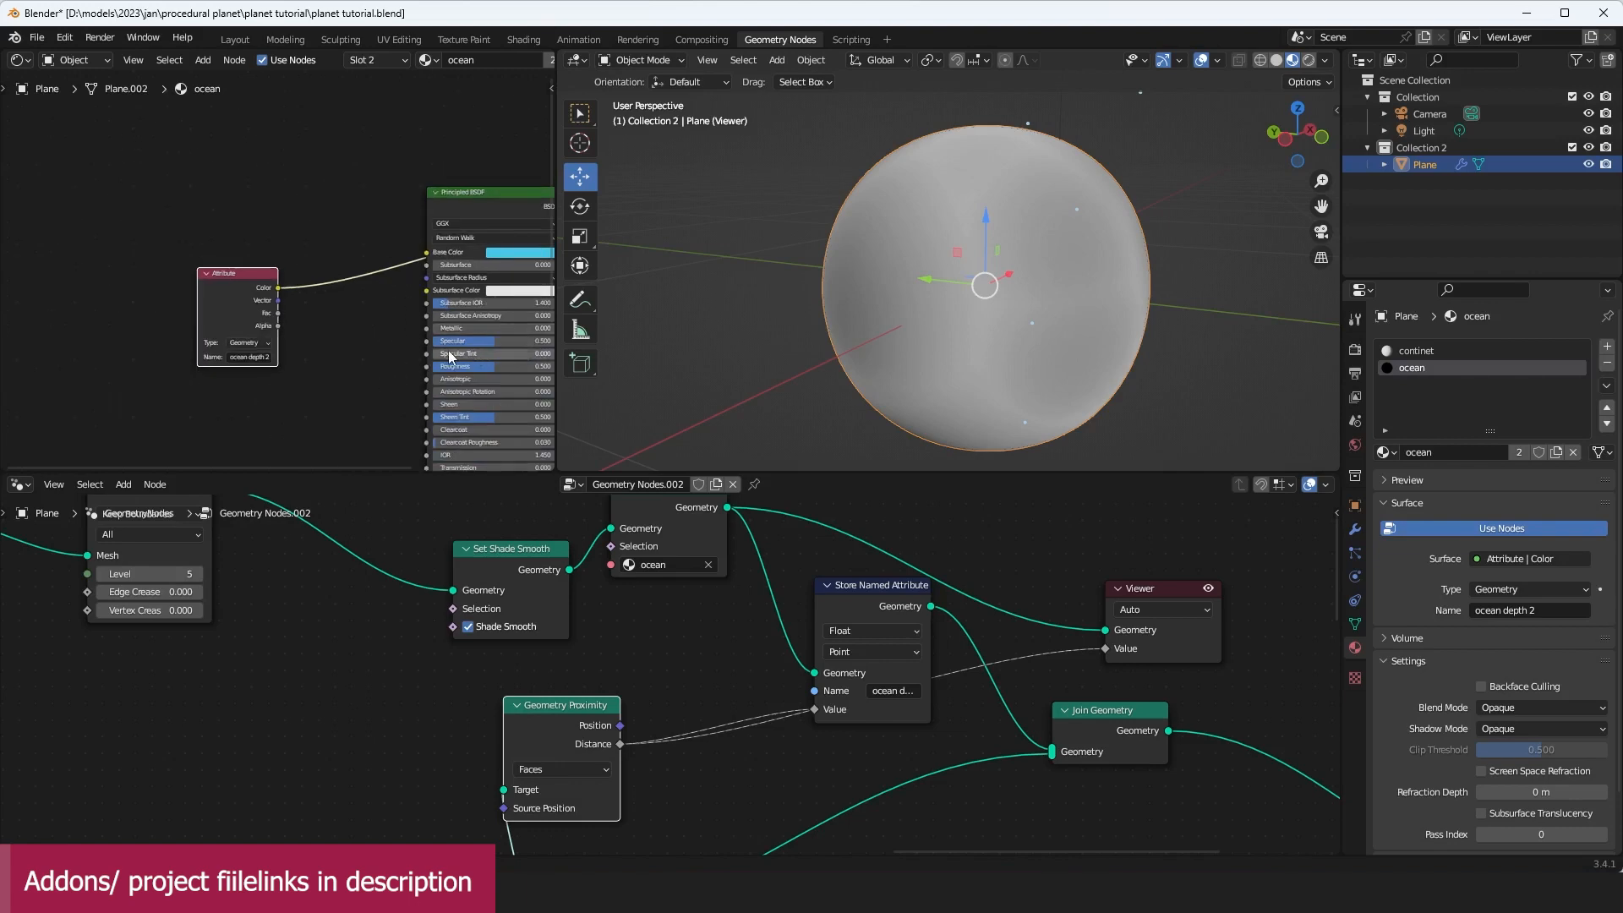
key(ctrl+s)
Step: Delete the Viewer node from the geometry node tree and look over the planet in the 3D view
scroll(459, 336, down, 2)
scroll(981, 634, down, 2)
middle_drag(981, 636, 708, 591)
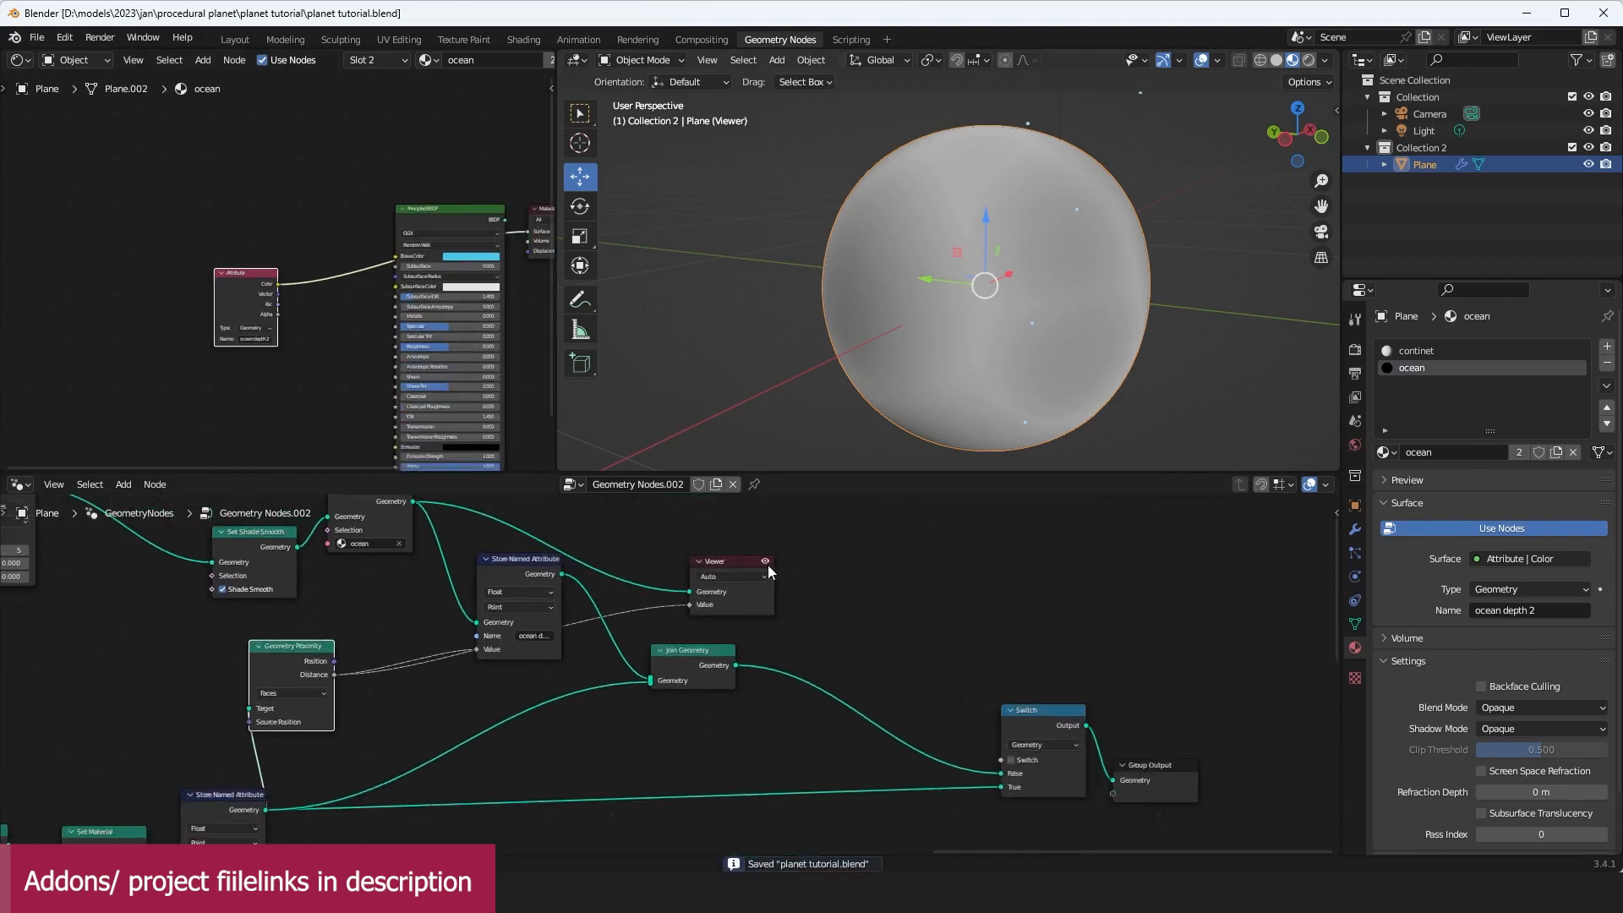
click(766, 569)
key(x)
scroll(981, 666, down, 5)
scroll(945, 272, down, 4)
scroll(945, 269, down, 1)
middle_drag(945, 269, 1048, 245)
Step: Move the disconnected UV Sphere node farther from the Cube node to make room between them
scroll(379, 641, up, 3)
middle_drag(379, 641, 697, 673)
scroll(697, 673, up, 1)
middle_drag(400, 609, 653, 674)
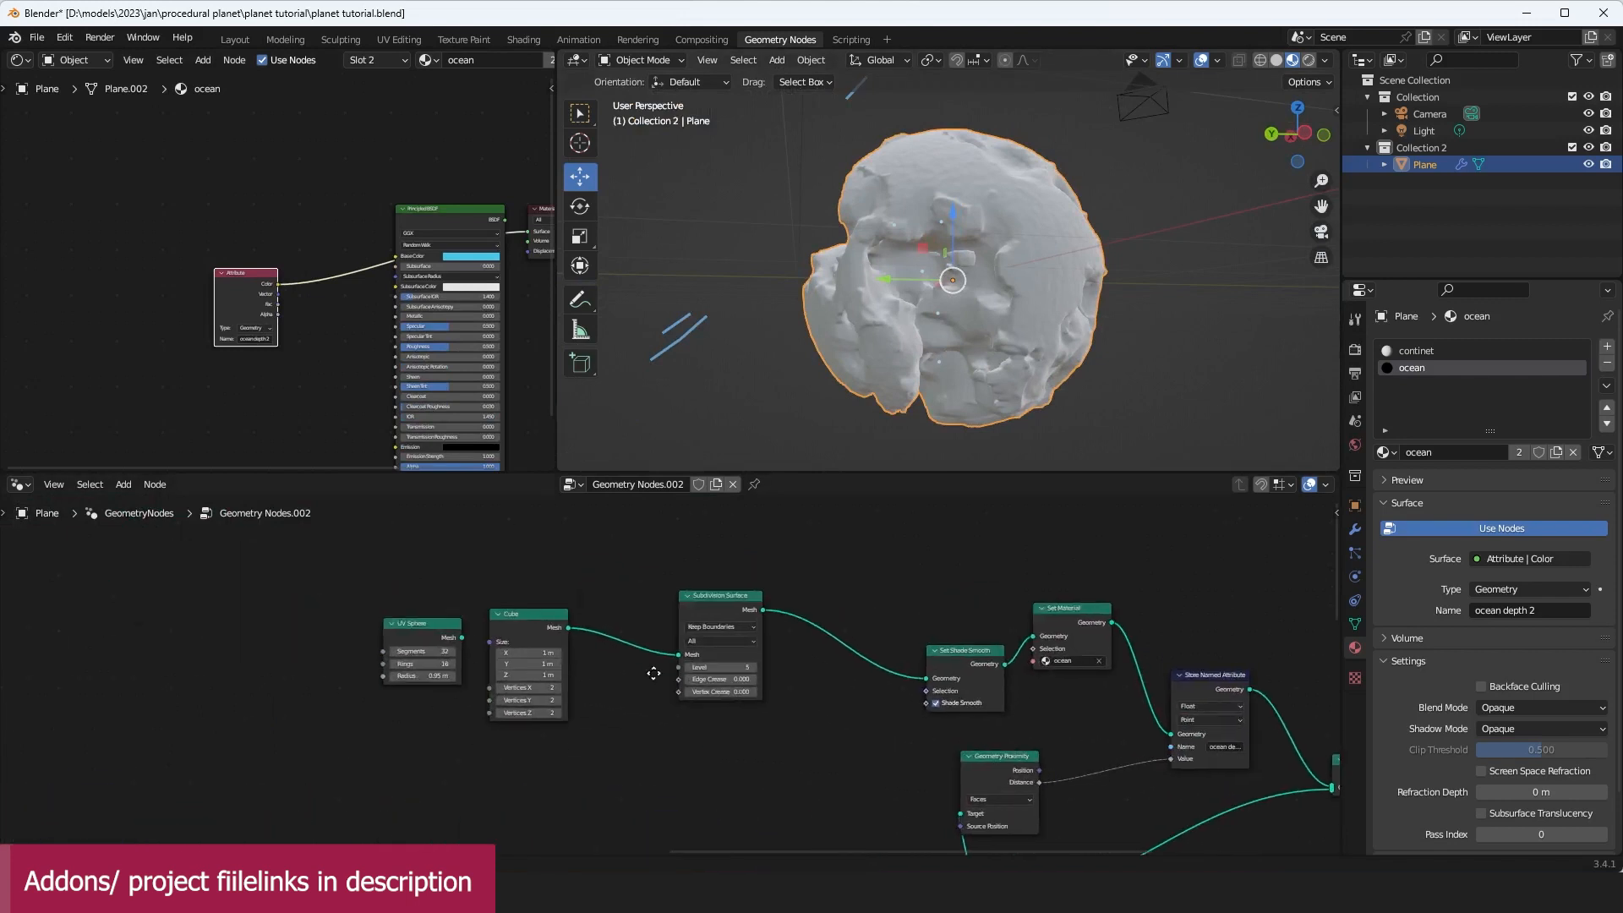
scroll(658, 673, up, 7)
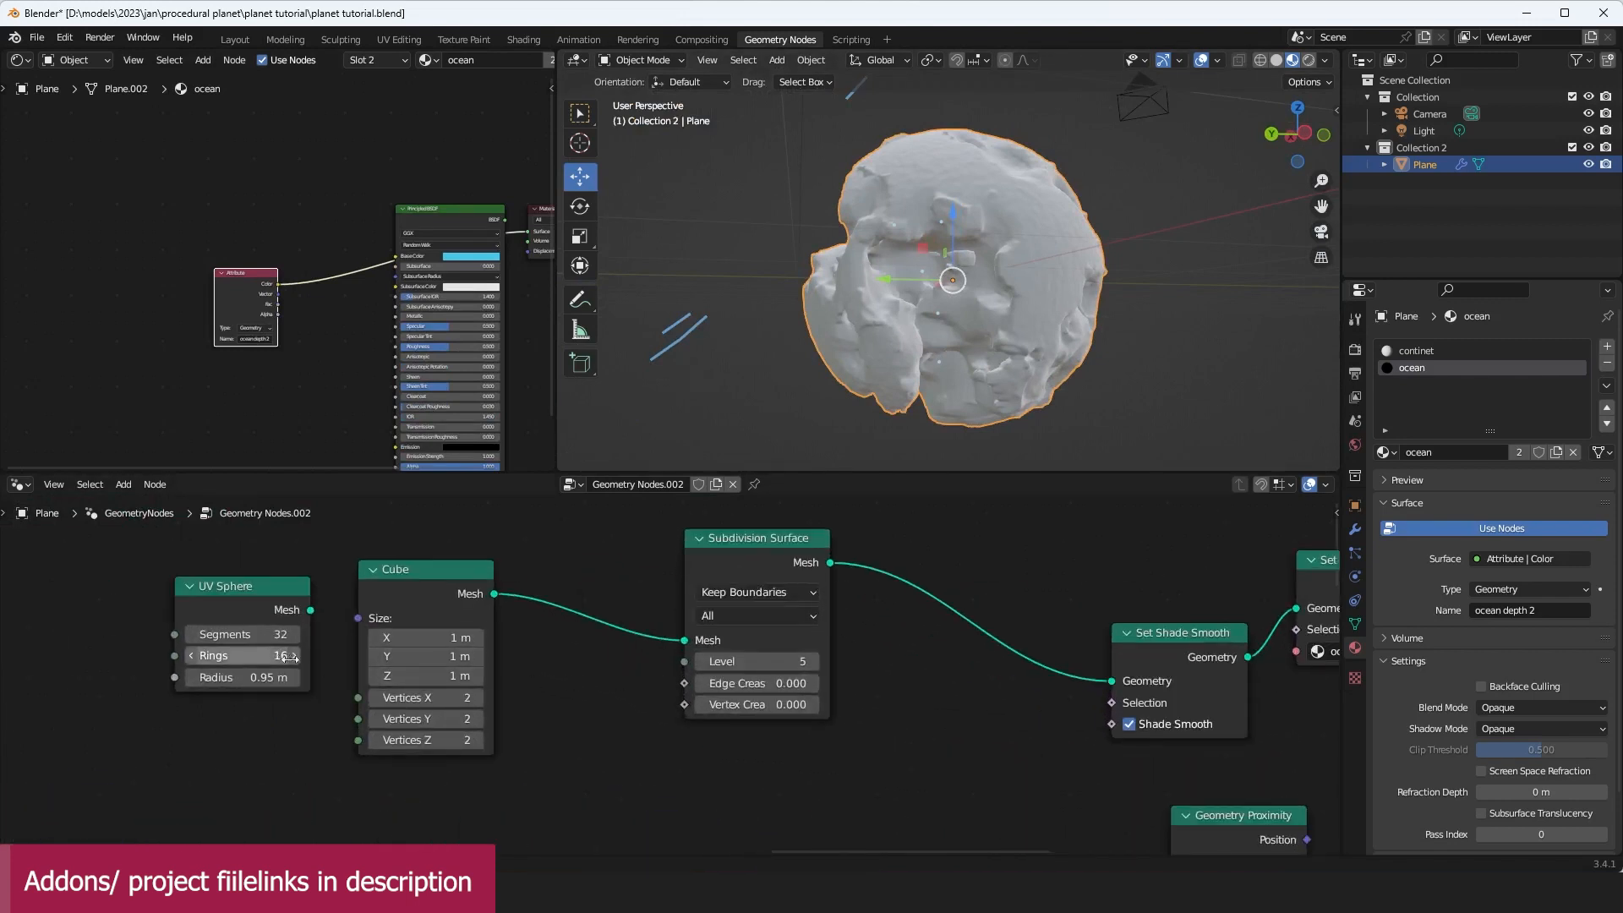
drag(250, 610, 70, 639)
middle_drag(337, 643, 681, 635)
Step: Add a Value node between the UV Sphere and the ocean's Cube node
key(shift+a)
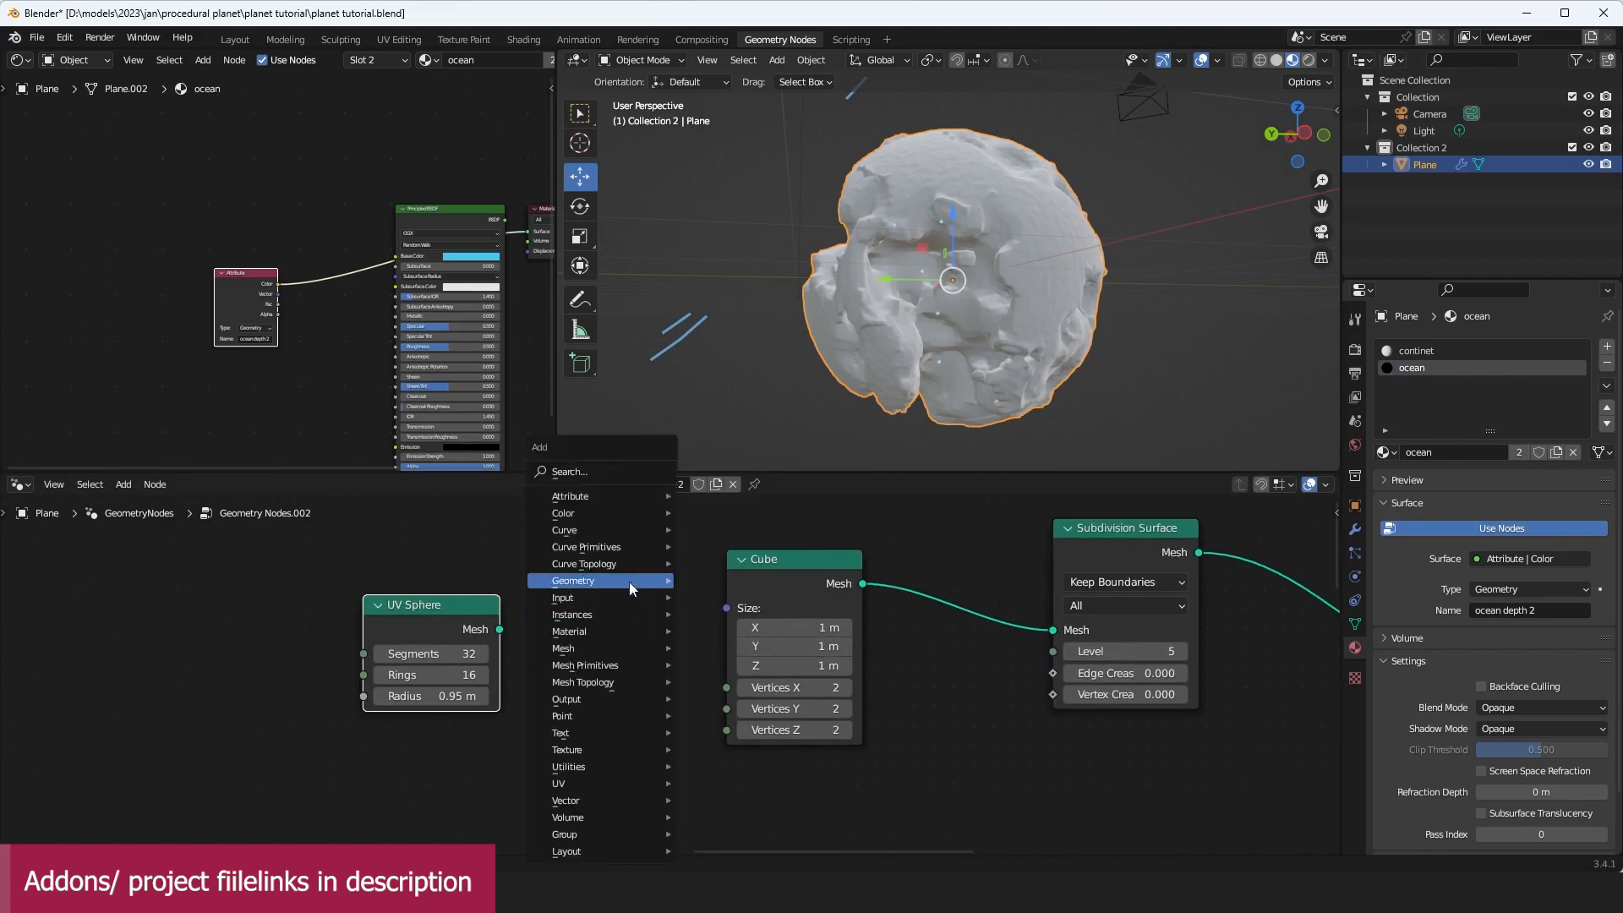
click(631, 470)
text(value)
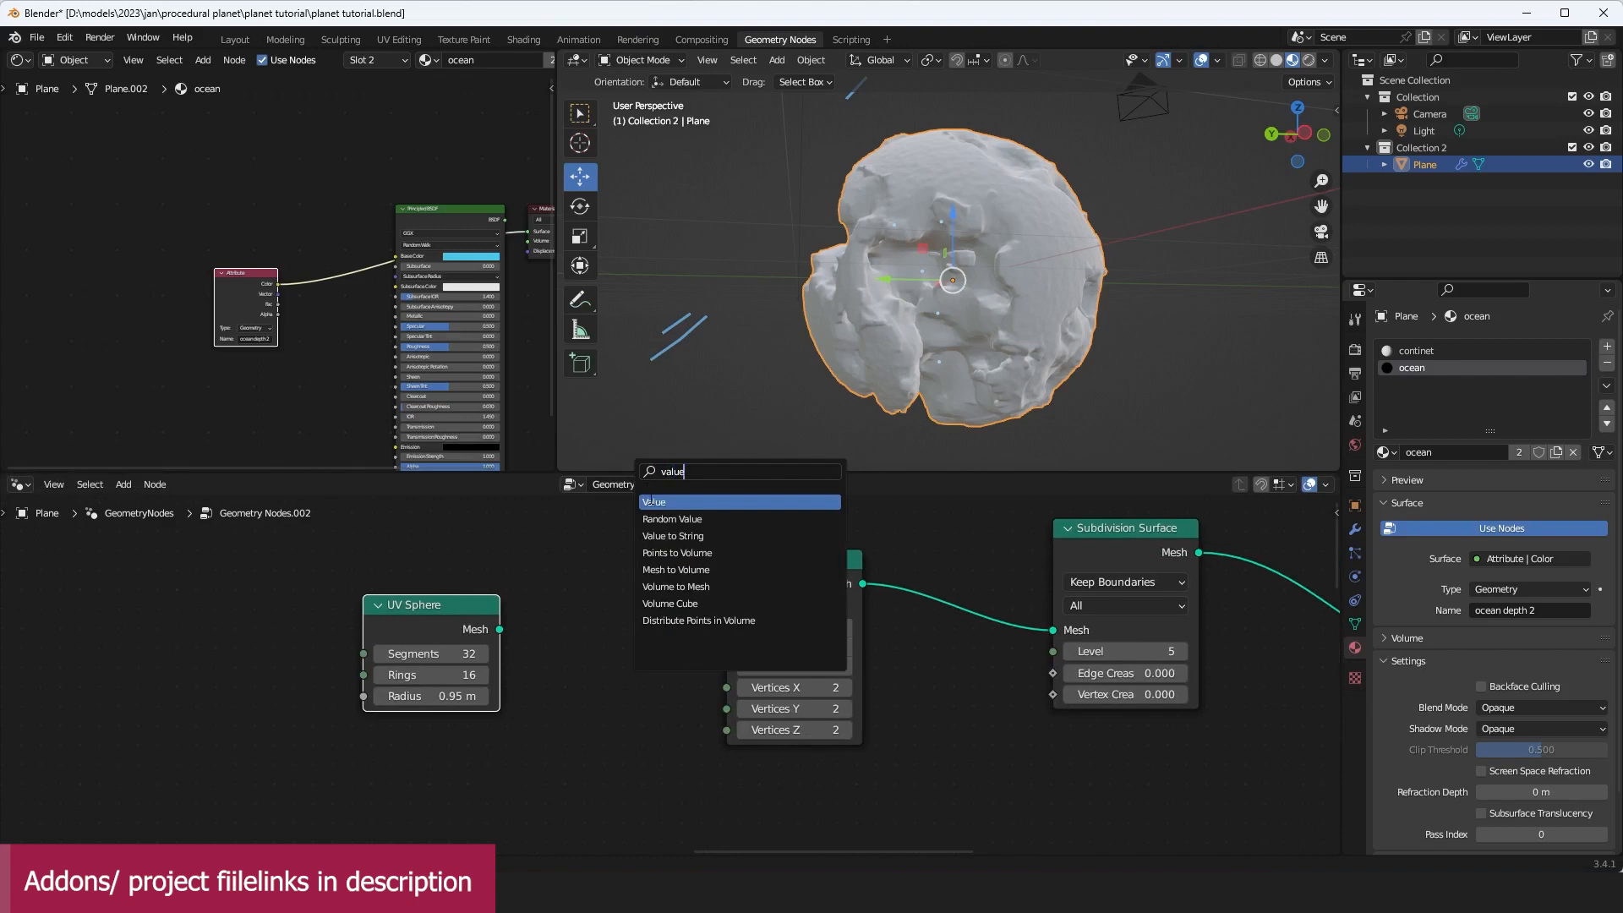
click(651, 501)
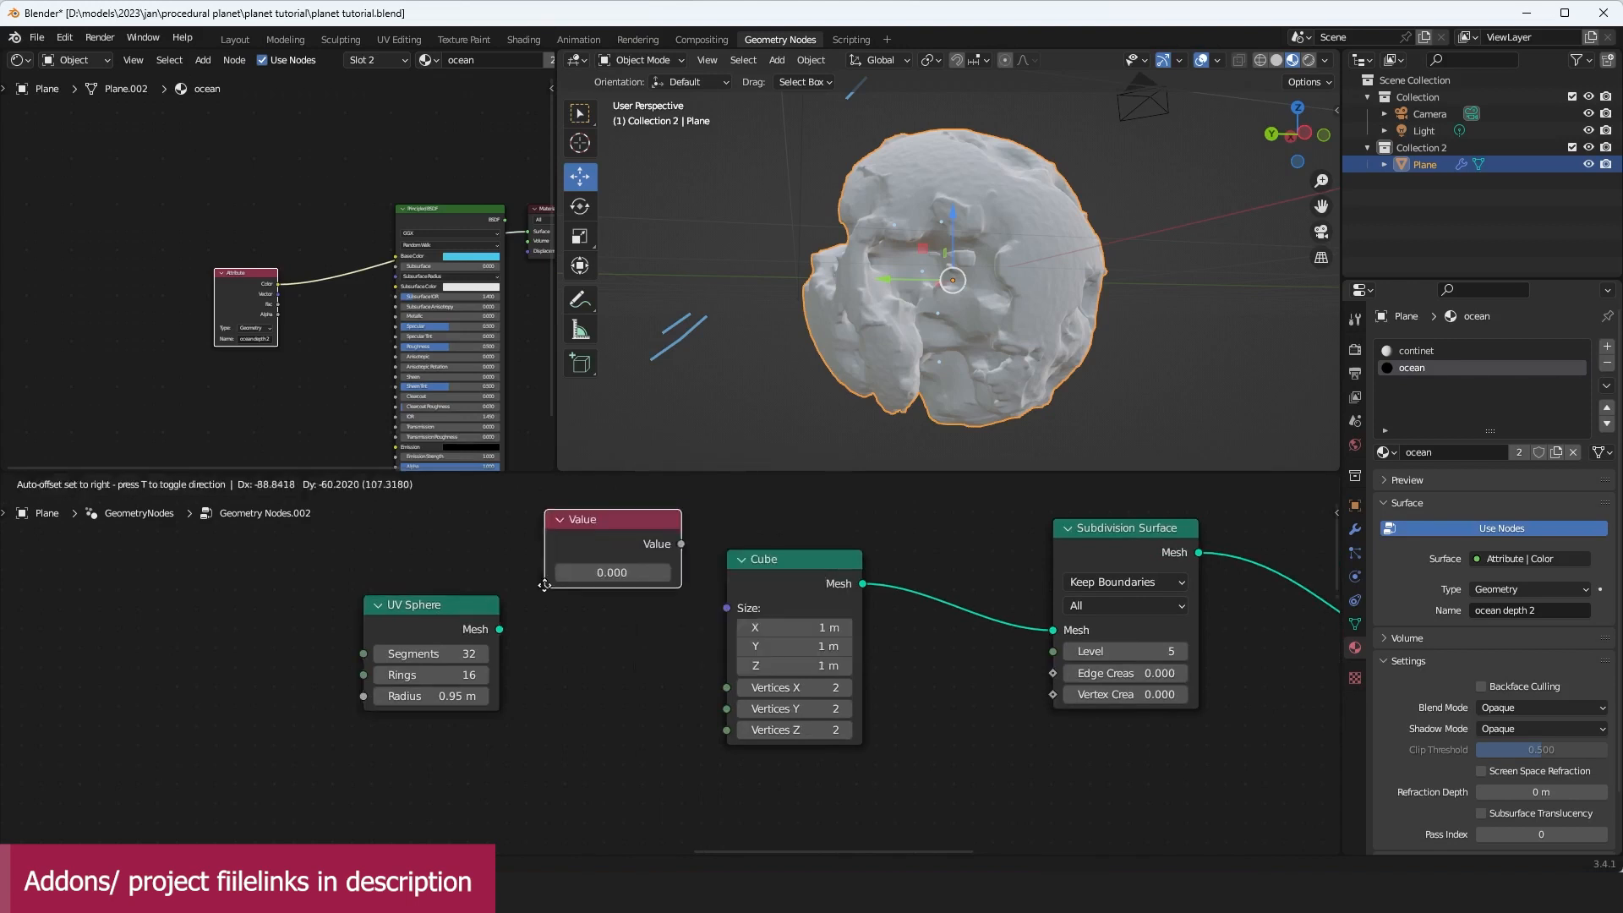
Step: Place the Value node beside the Cube node, connect it to the Cube's Size, and set it to 2.230
click(659, 587)
drag(728, 603, 728, 606)
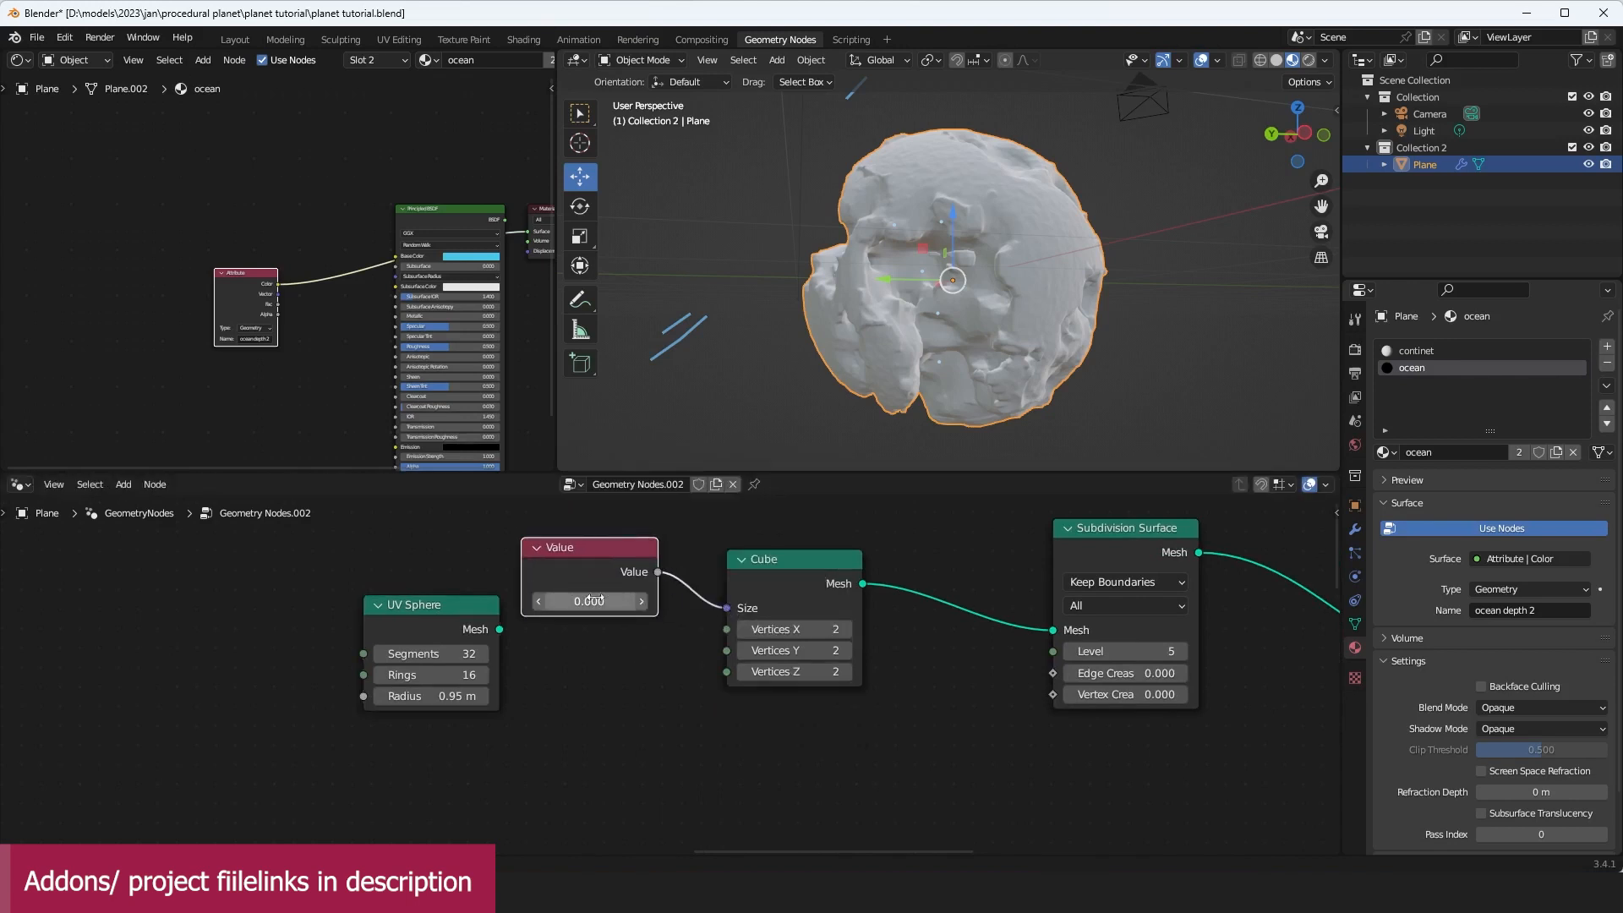
mouse_move(596, 601)
mouse_down()
mouse_move(682, 601)
mouse_move(623, 601)
mouse_up()
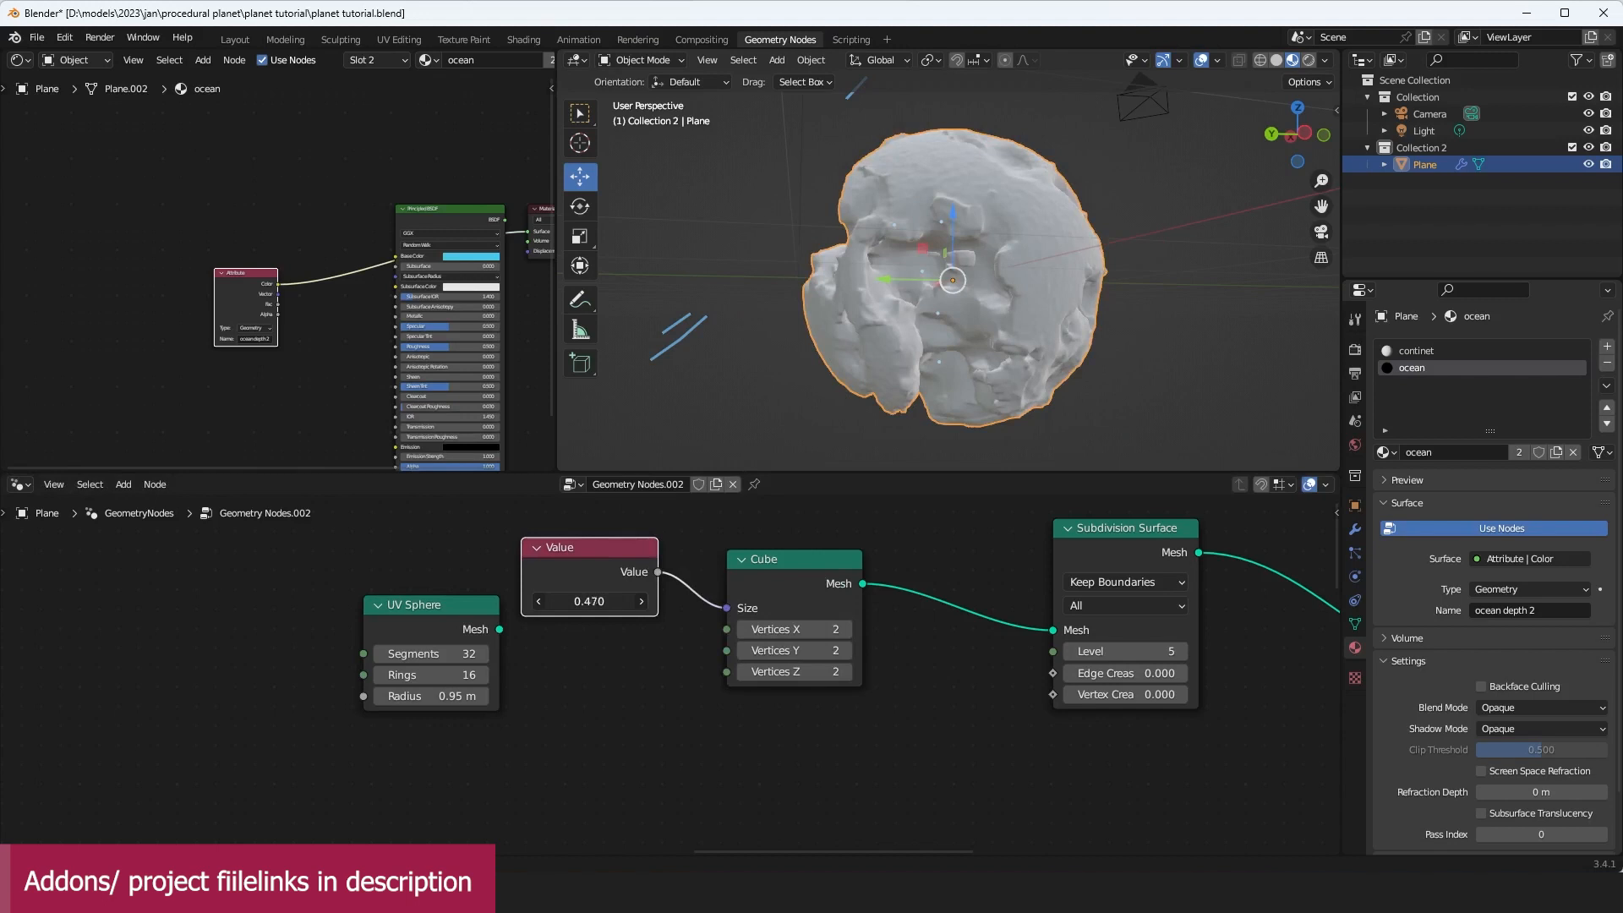
drag(589, 601, 720, 601)
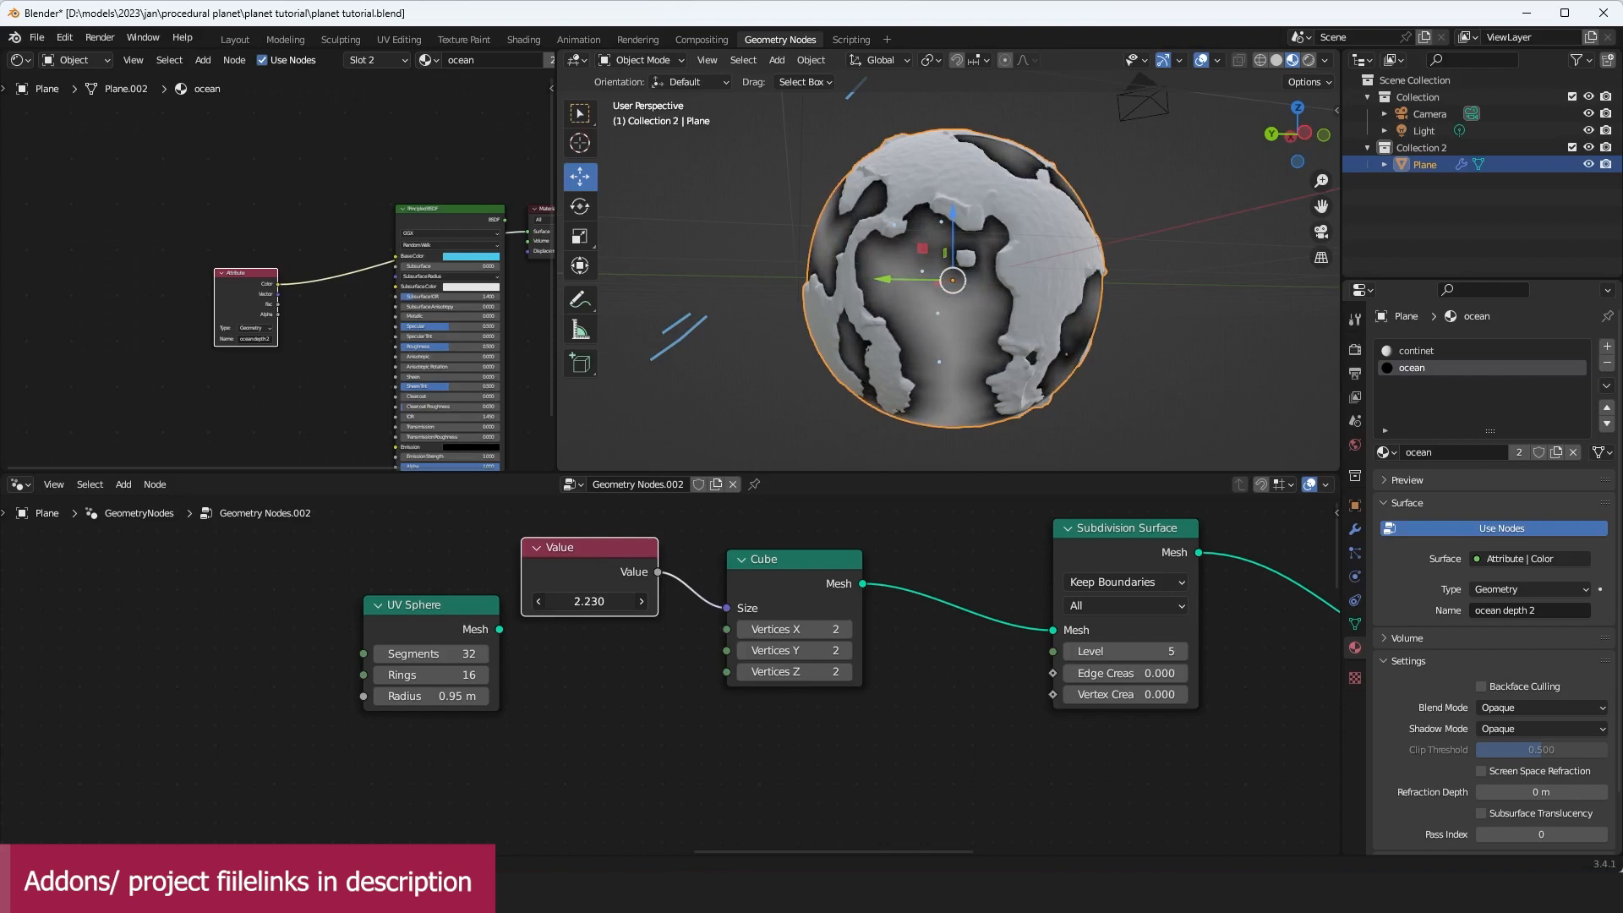
Step: Examine the ocean surface and its depth shading around the continents, along with the nodes that produce it
middle_drag(1018, 257, 905, 273)
scroll(1028, 575, down, 2)
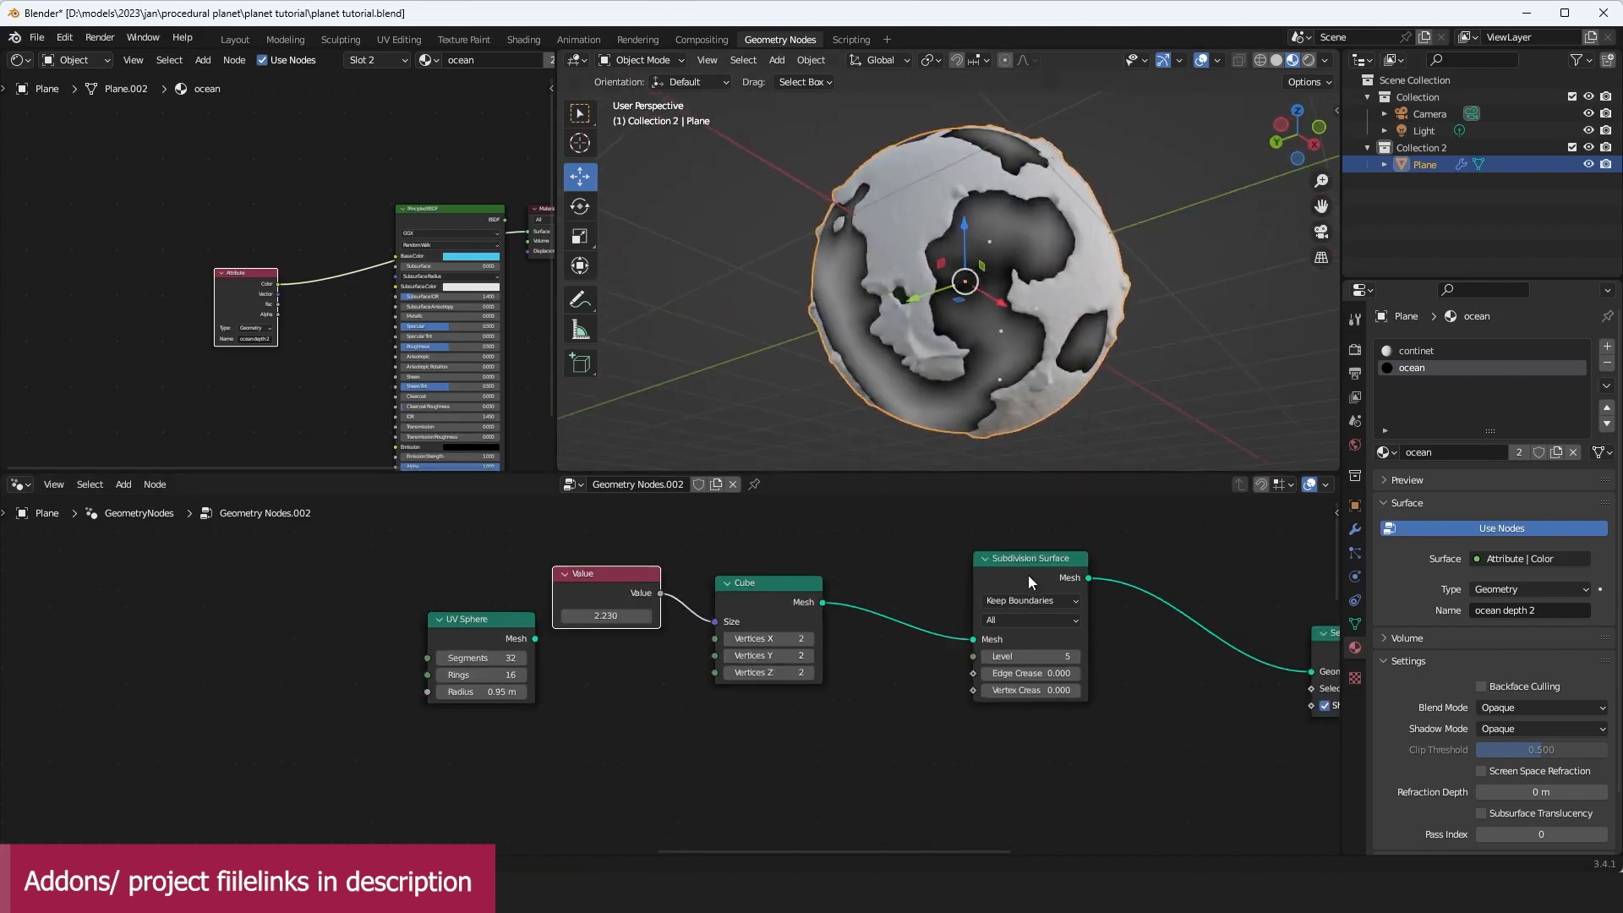
scroll(1028, 575, down, 4)
middle_drag(1217, 658, 823, 583)
scroll(823, 584, up, 2)
scroll(1031, 347, up, 1)
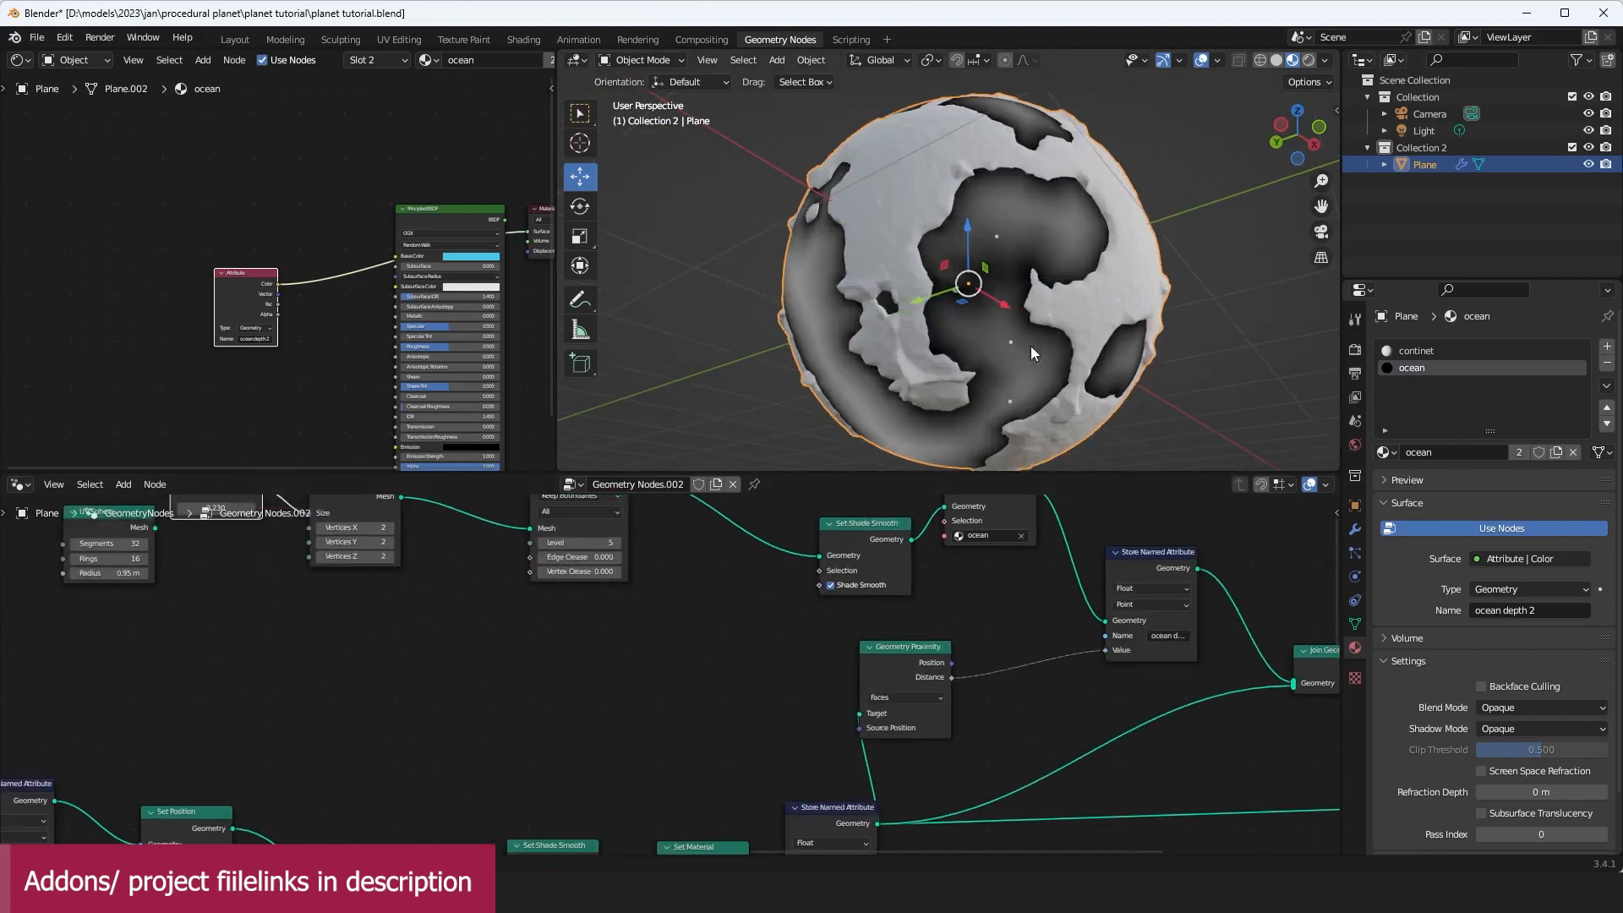
middle_drag(1032, 347, 924, 253)
scroll(990, 308, up, 1)
middle_drag(1083, 222, 1042, 329)
scroll(1028, 305, up, 2)
scroll(882, 314, down, 1)
scroll(881, 319, down, 3)
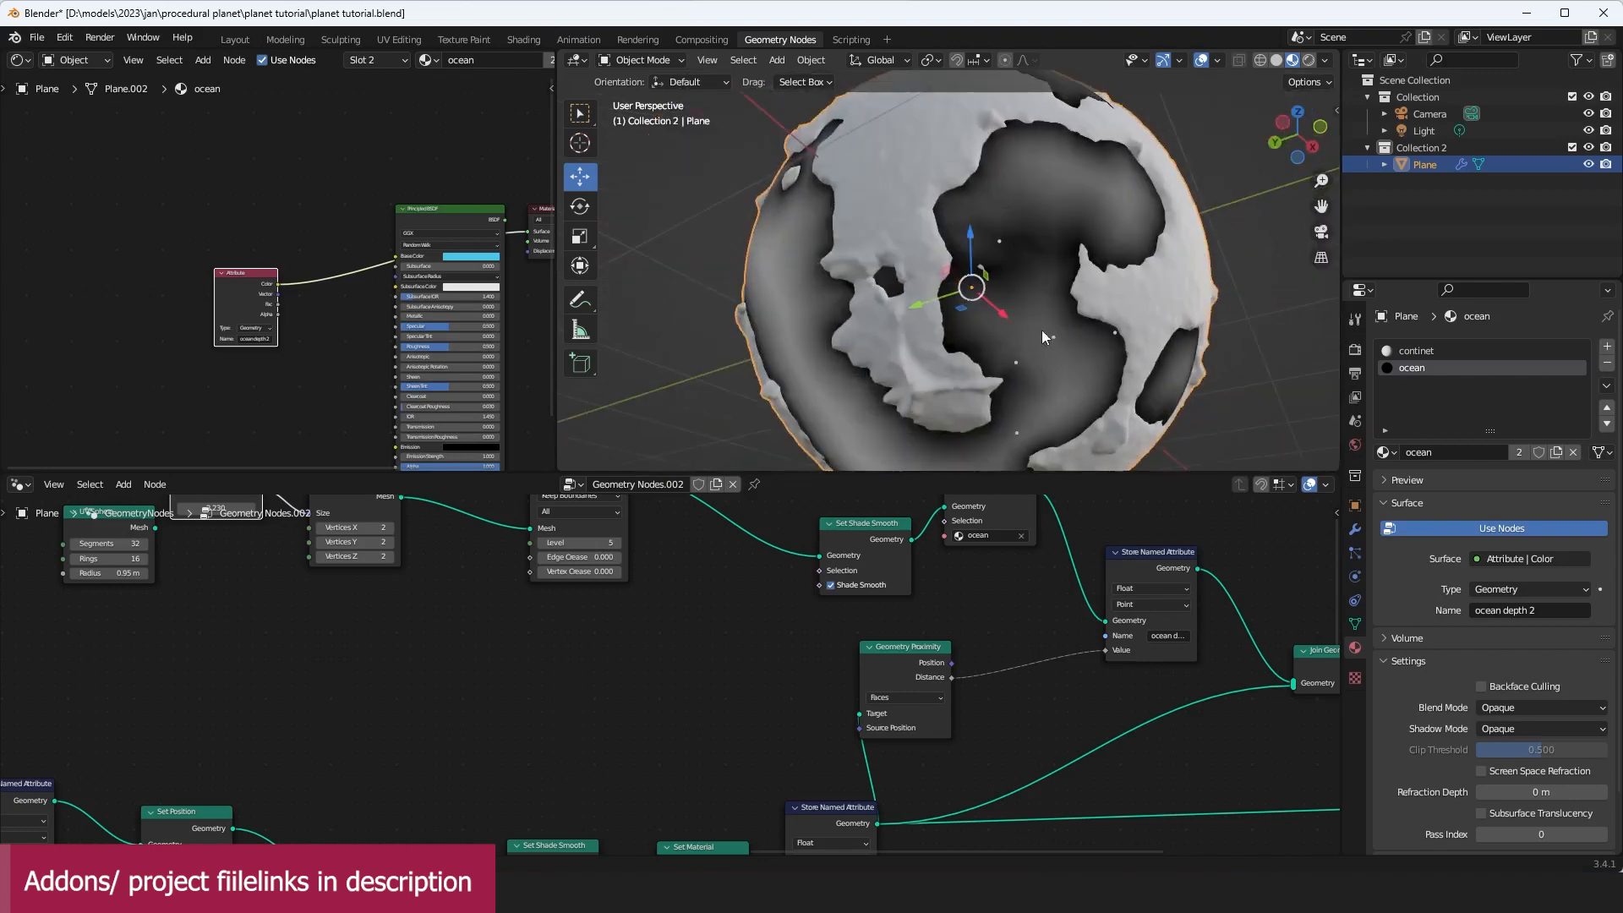
Step: Save planet tutorial.blend
scroll(1074, 668, down, 4)
middle_drag(996, 692, 874, 671)
key(ctrl+s)
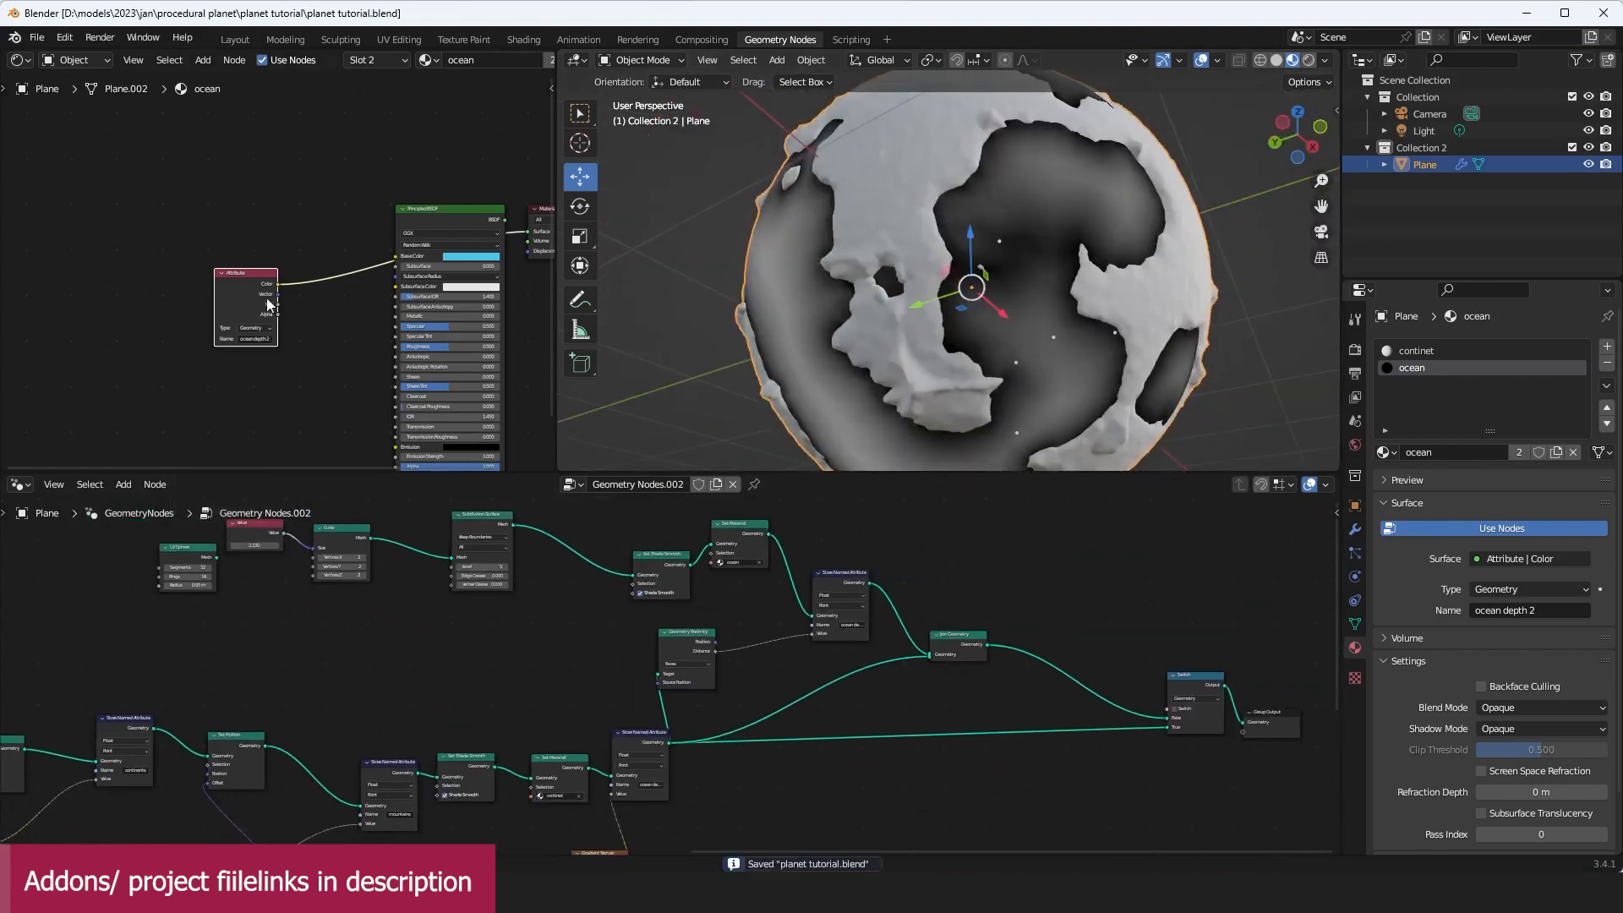
Step: Preview the ocean material's Principled BSDF and move the Attribute node farther away from it
scroll(285, 290, up, 3)
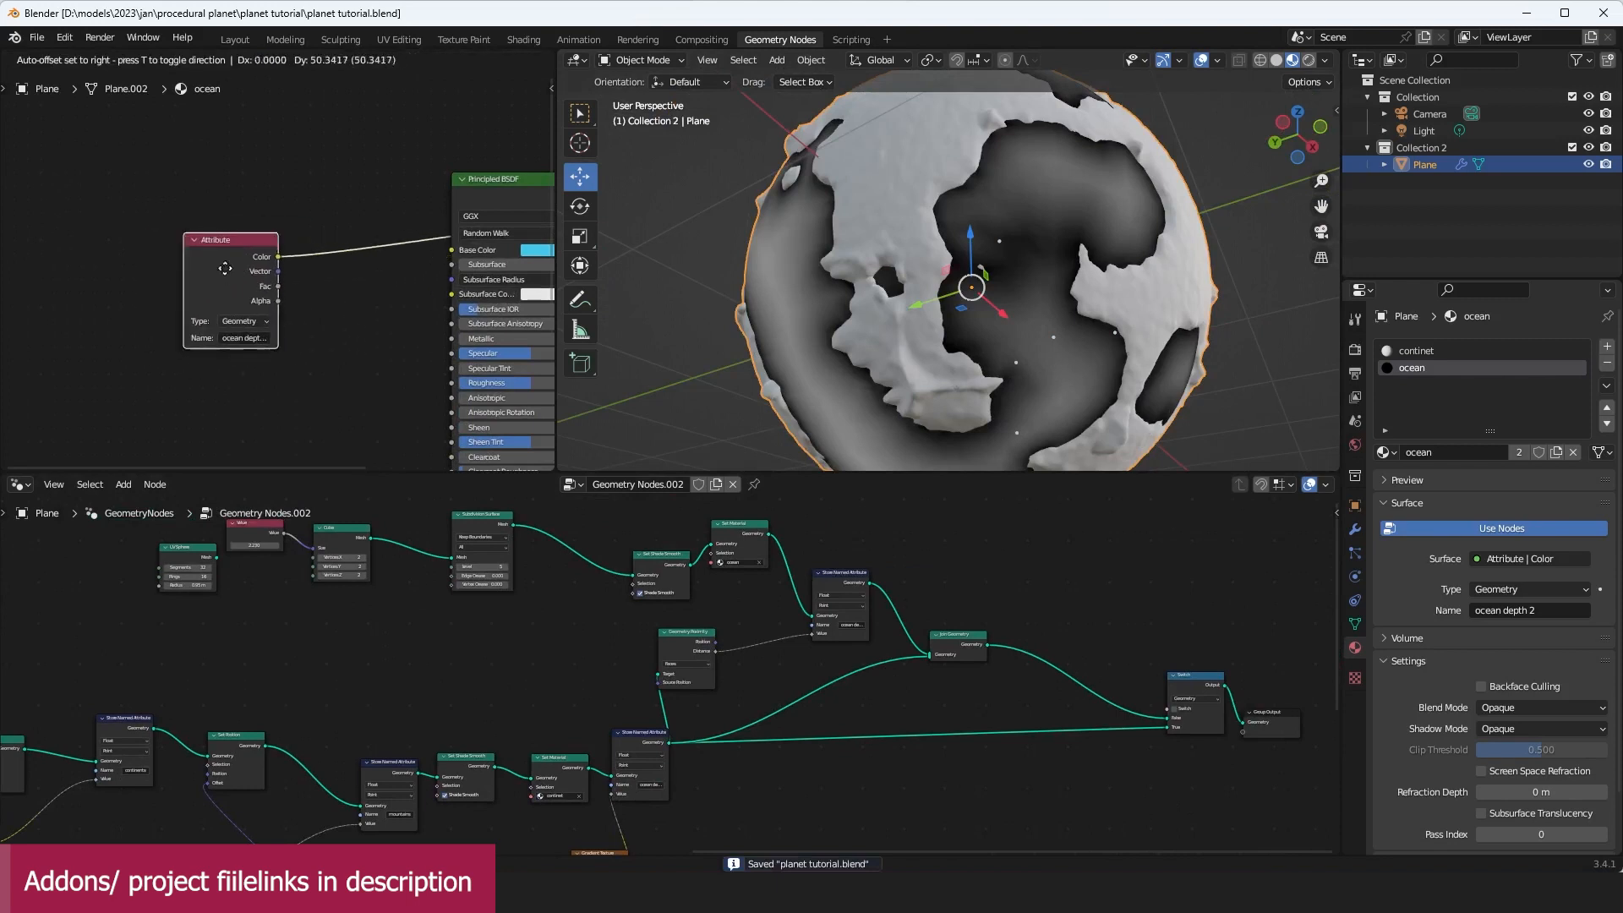
scroll(336, 324, down, 3)
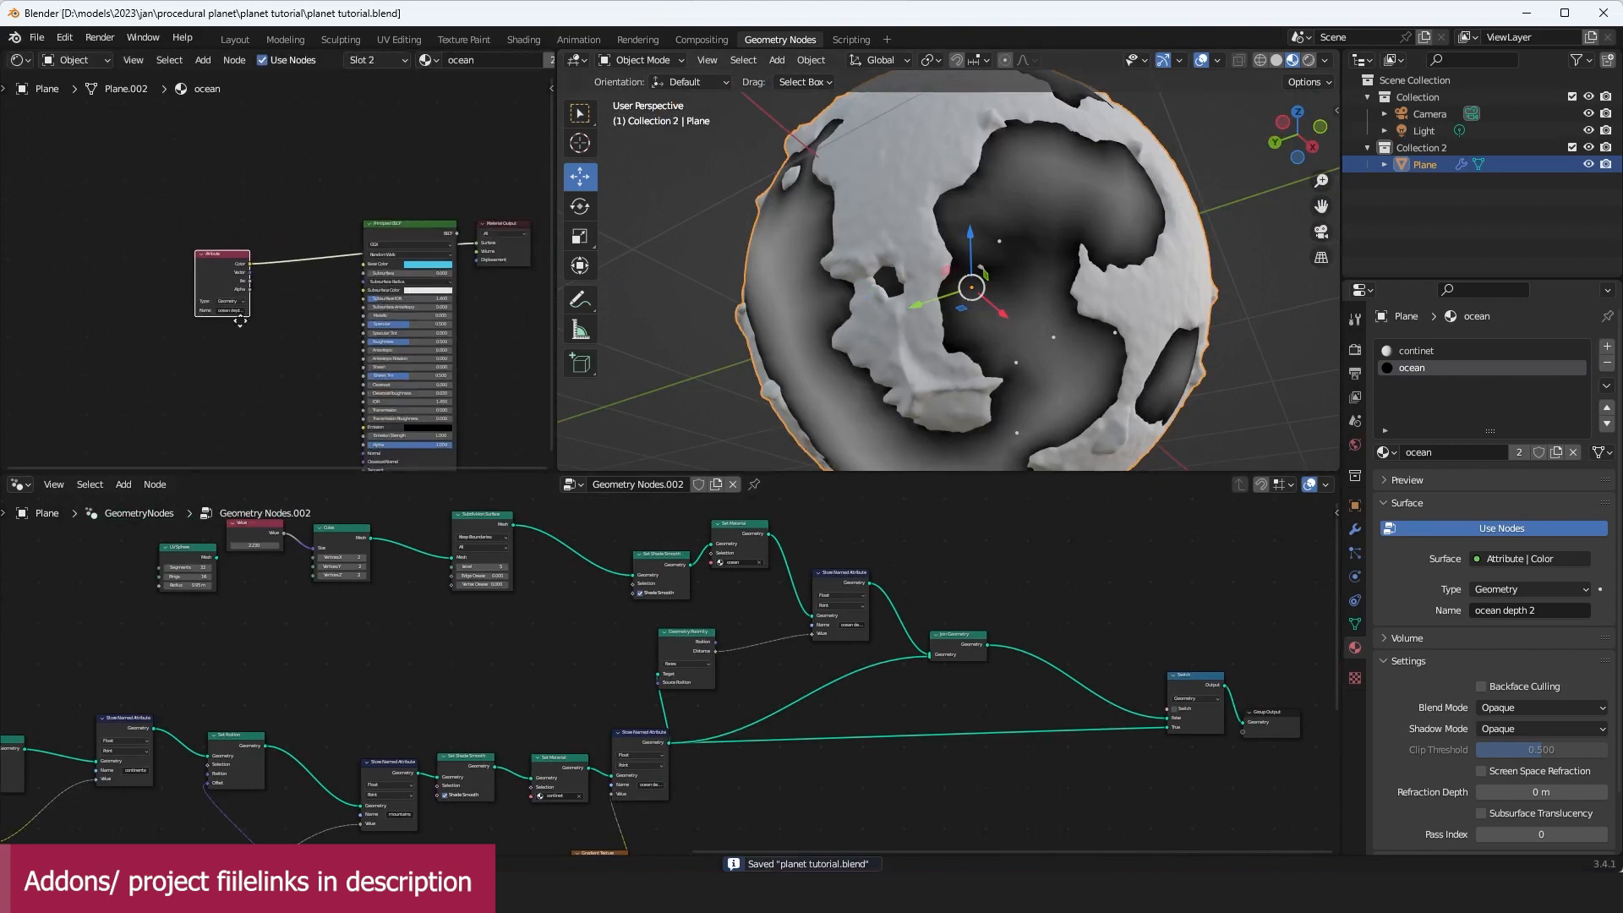
middle_drag(240, 321, 230, 362)
scroll(229, 362, up, 1)
ctrl+shift+click(434, 262)
middle_drag(382, 293, 473, 246)
drag(301, 252, 157, 251)
Step: Add a ColorRamp beside the Attribute node, feed it from the Attribute's Color output, and preview it
key(shift+a)
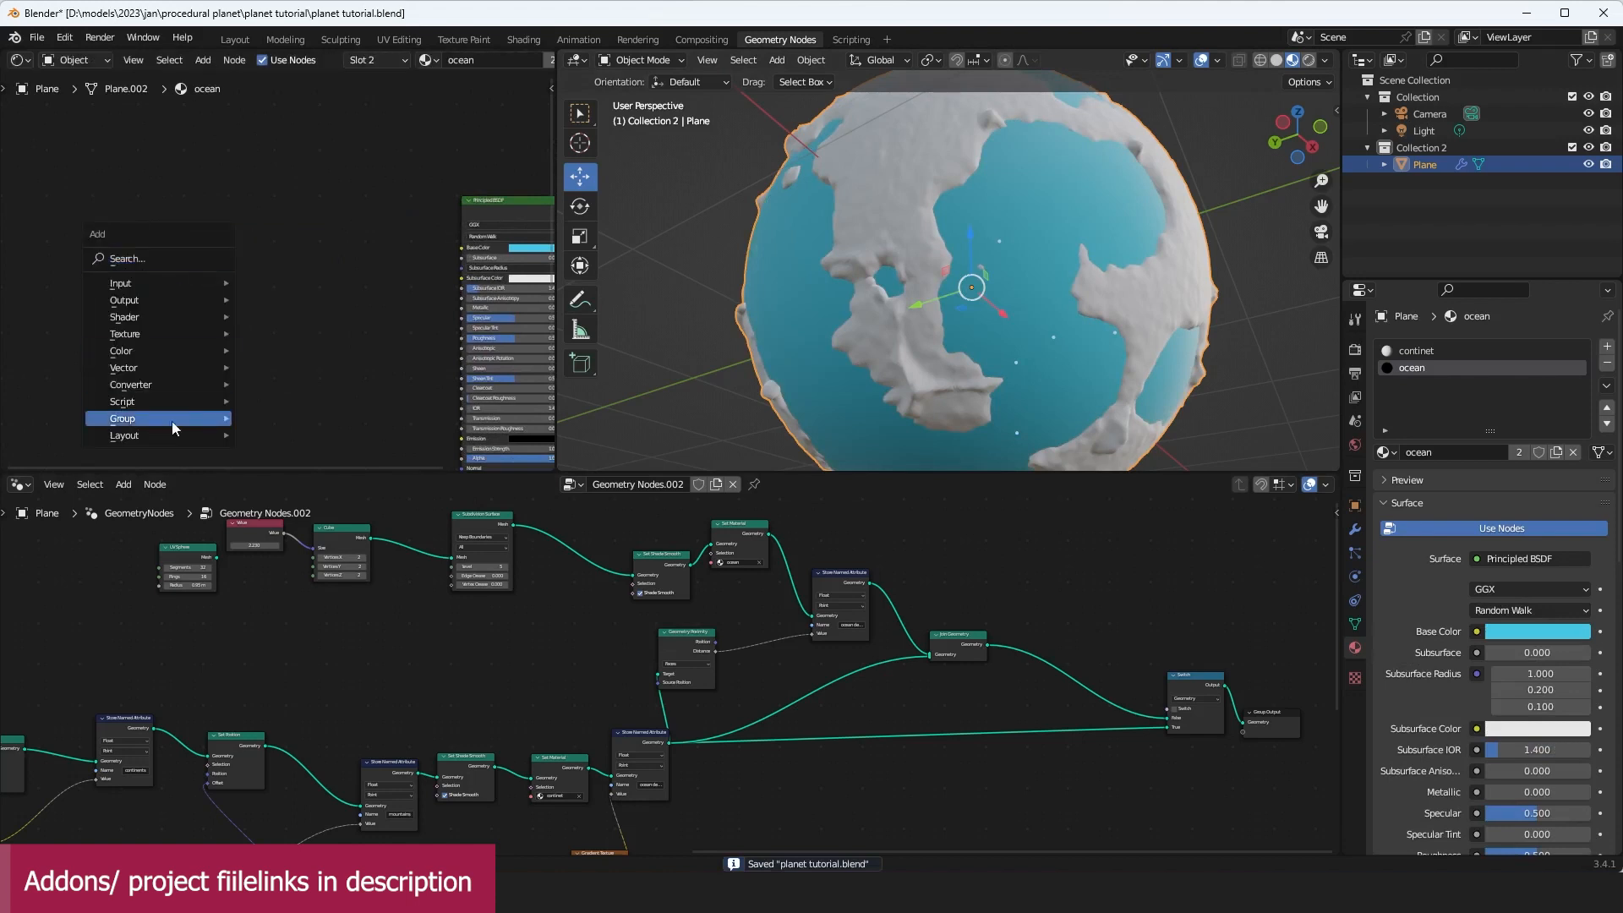
mouse_move(186, 386)
click(272, 404)
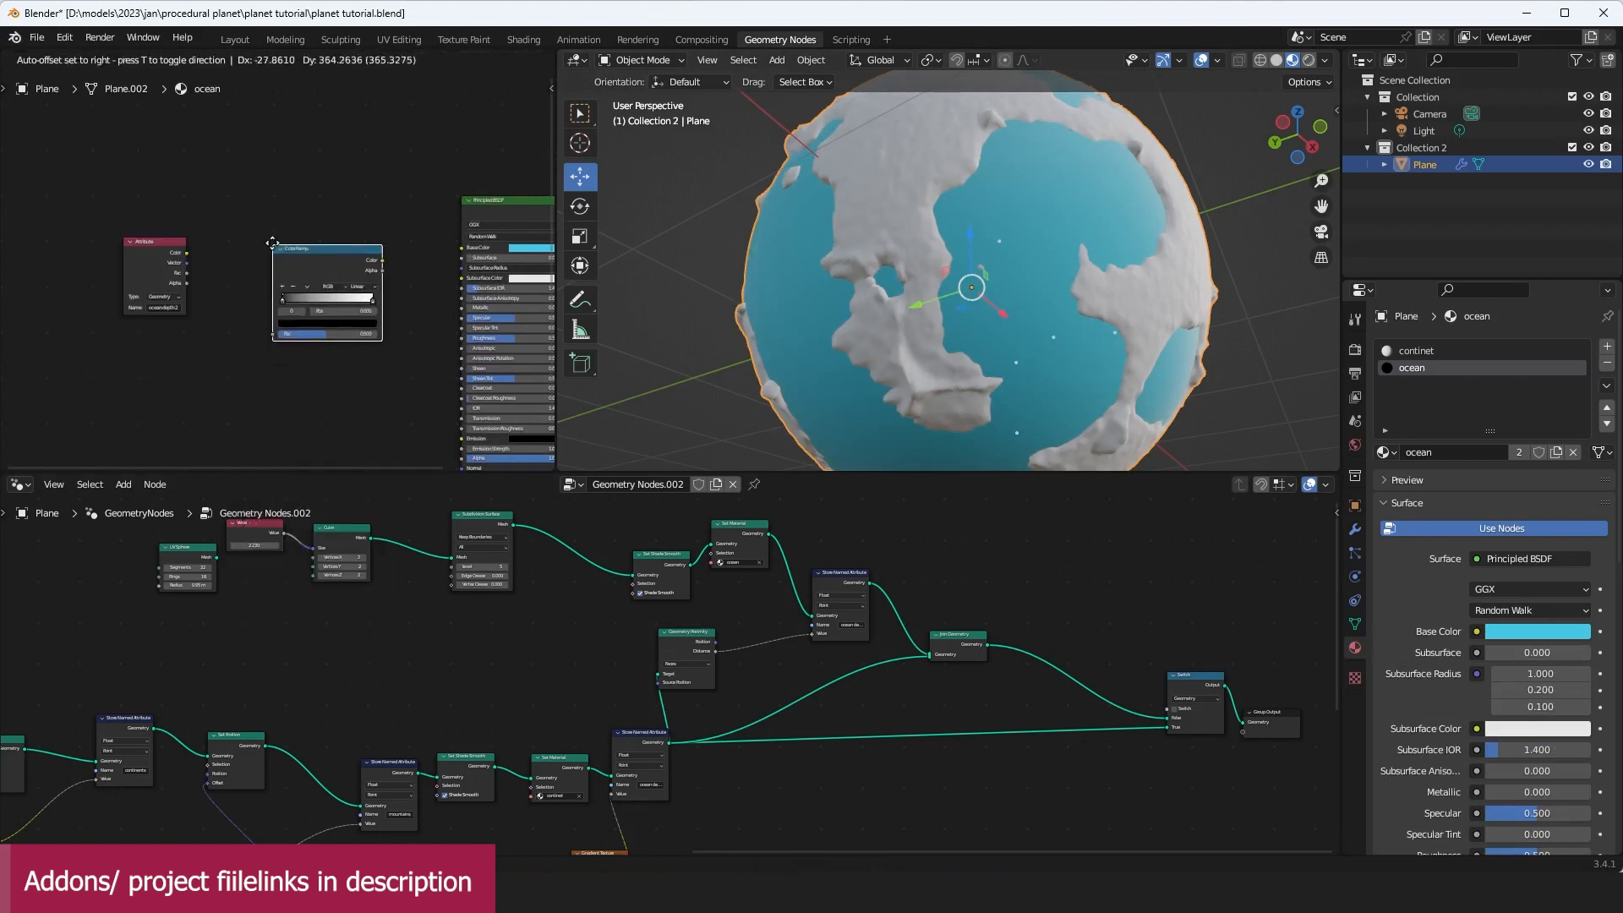
click(273, 213)
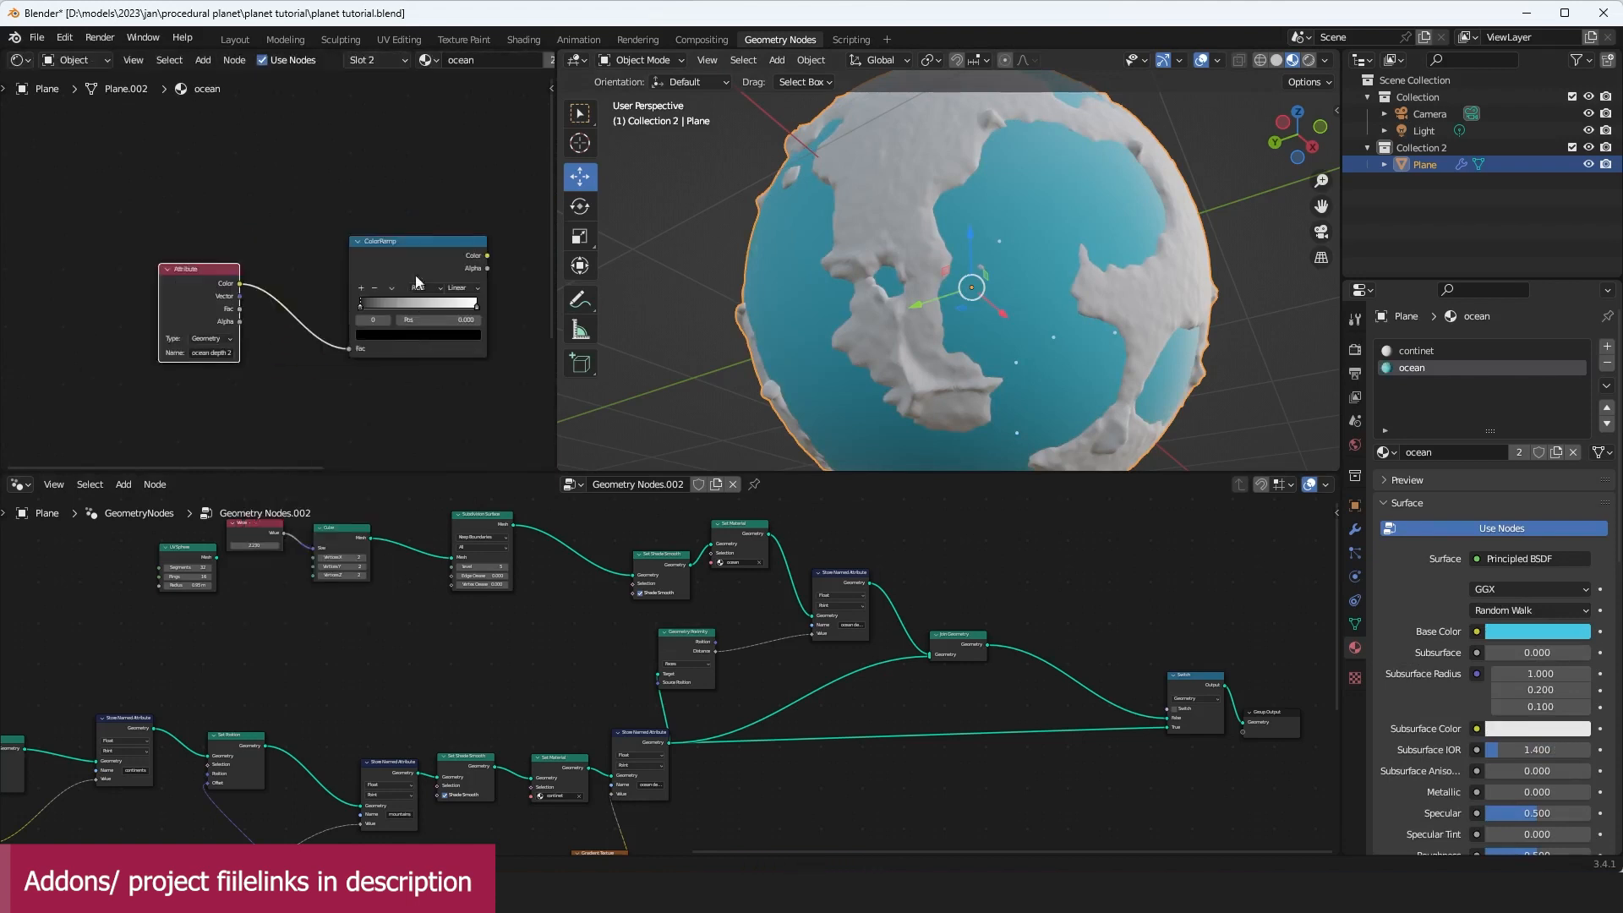
ctrl+shift+click(415, 272)
Step: Change the ColorRamp's white end stop to a bright blue
scroll(317, 286, up, 2)
middle_drag(406, 270, 221, 324)
scroll(220, 323, up, 1)
click(340, 343)
click(295, 387)
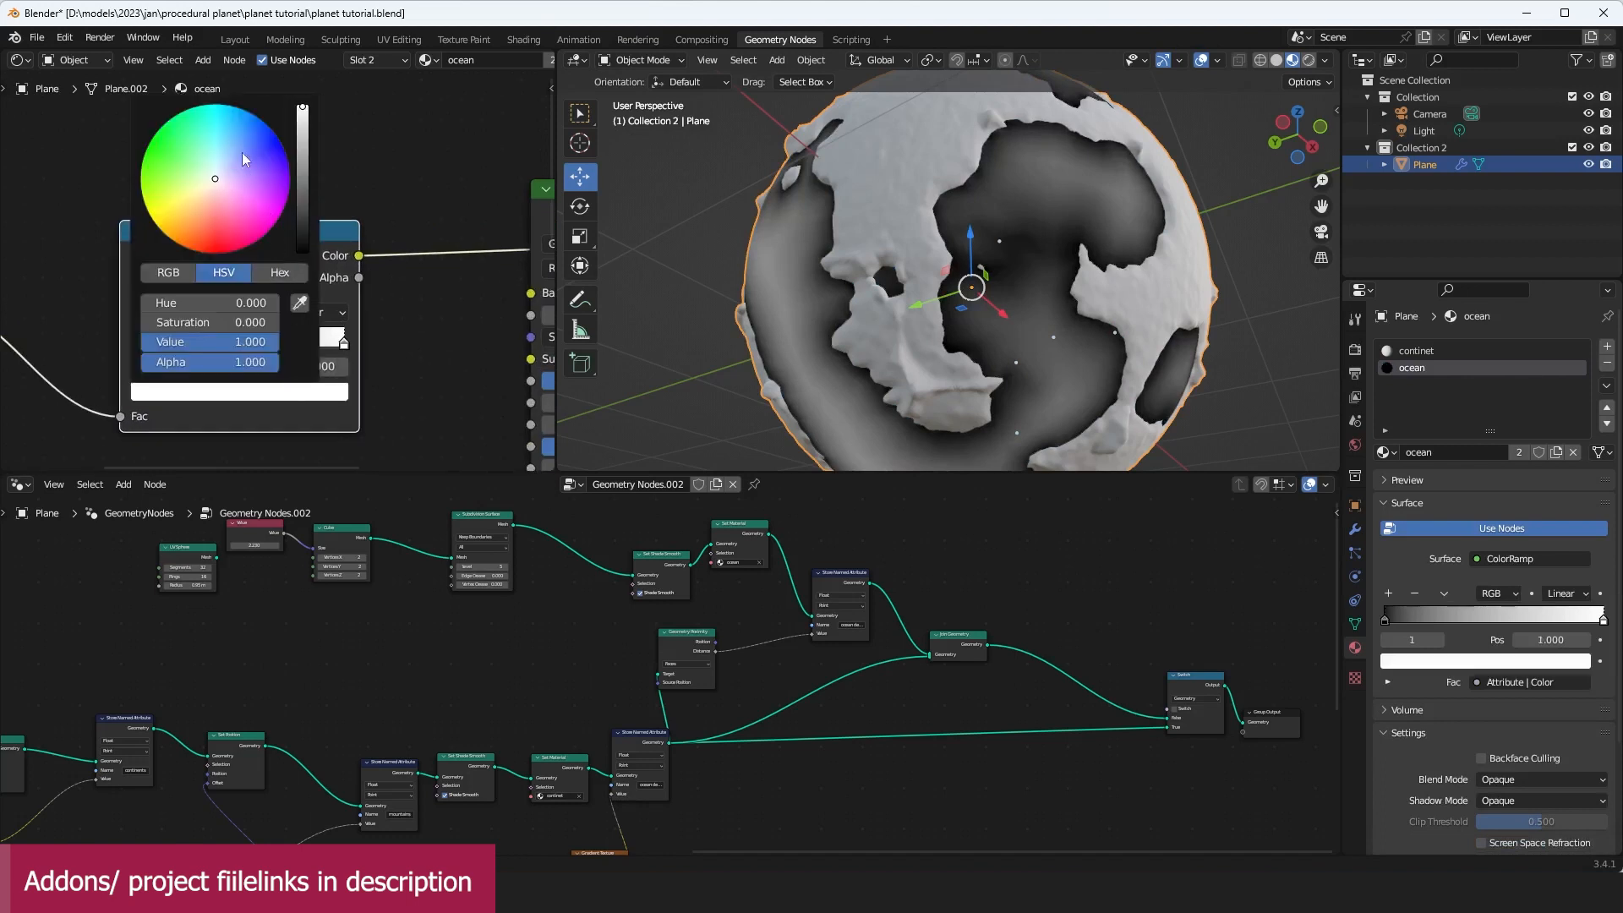
drag(214, 110, 239, 137)
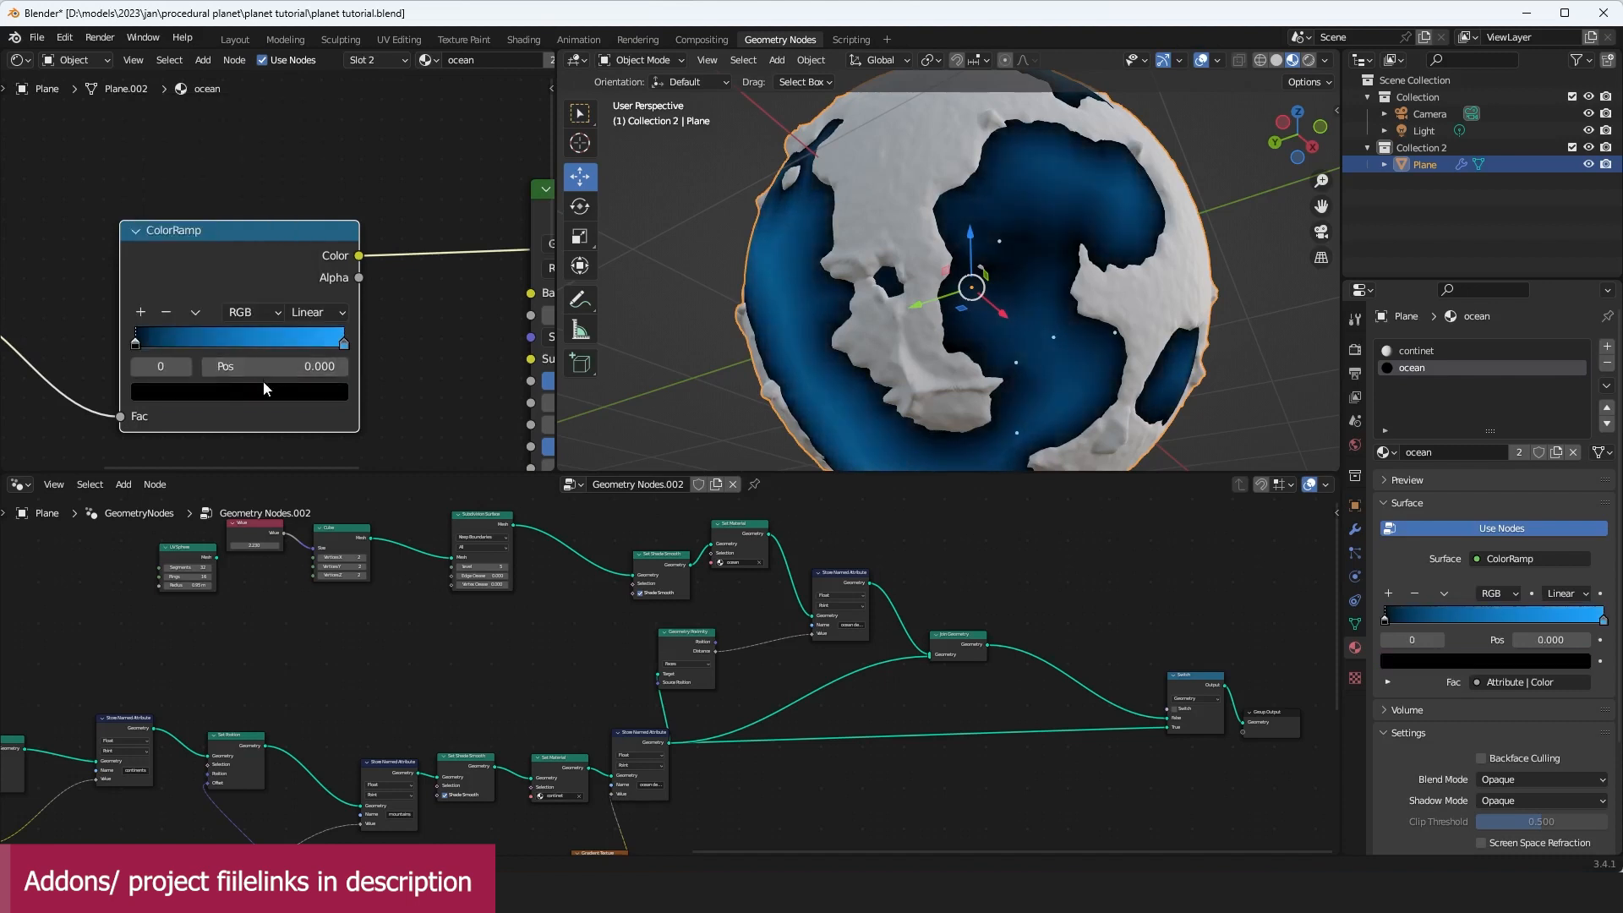
Step: Recolor the ColorRamp's first stop light blue and darken the second stop to a deep navy
click(263, 386)
click(302, 118)
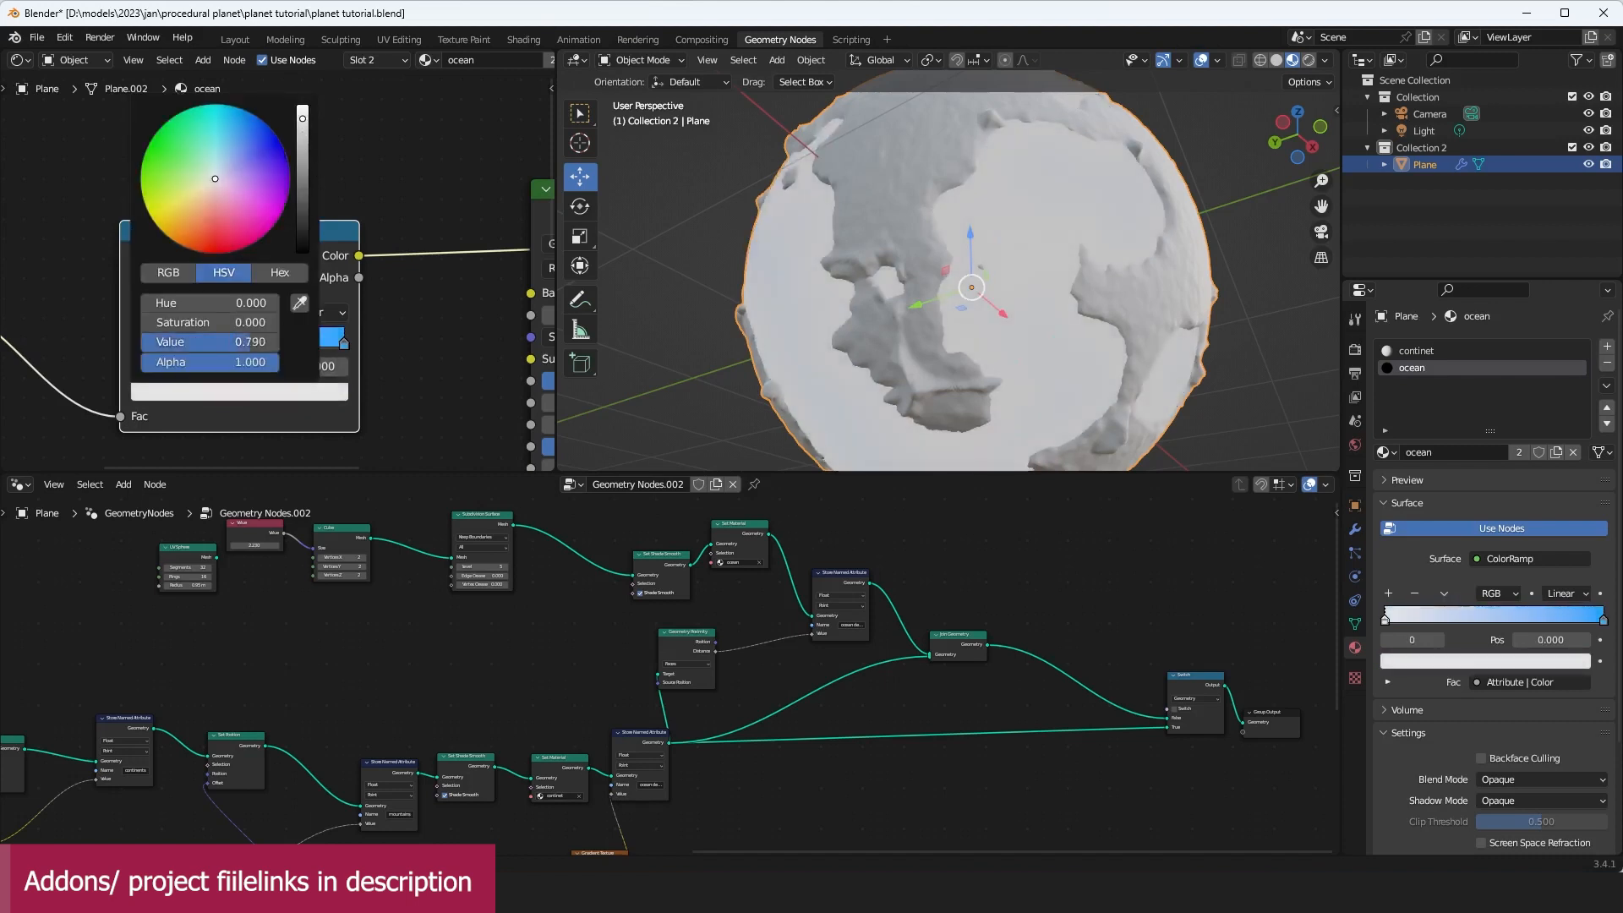
mouse_move(214, 178)
mouse_down()
mouse_move(213, 125)
mouse_move(236, 133)
mouse_up()
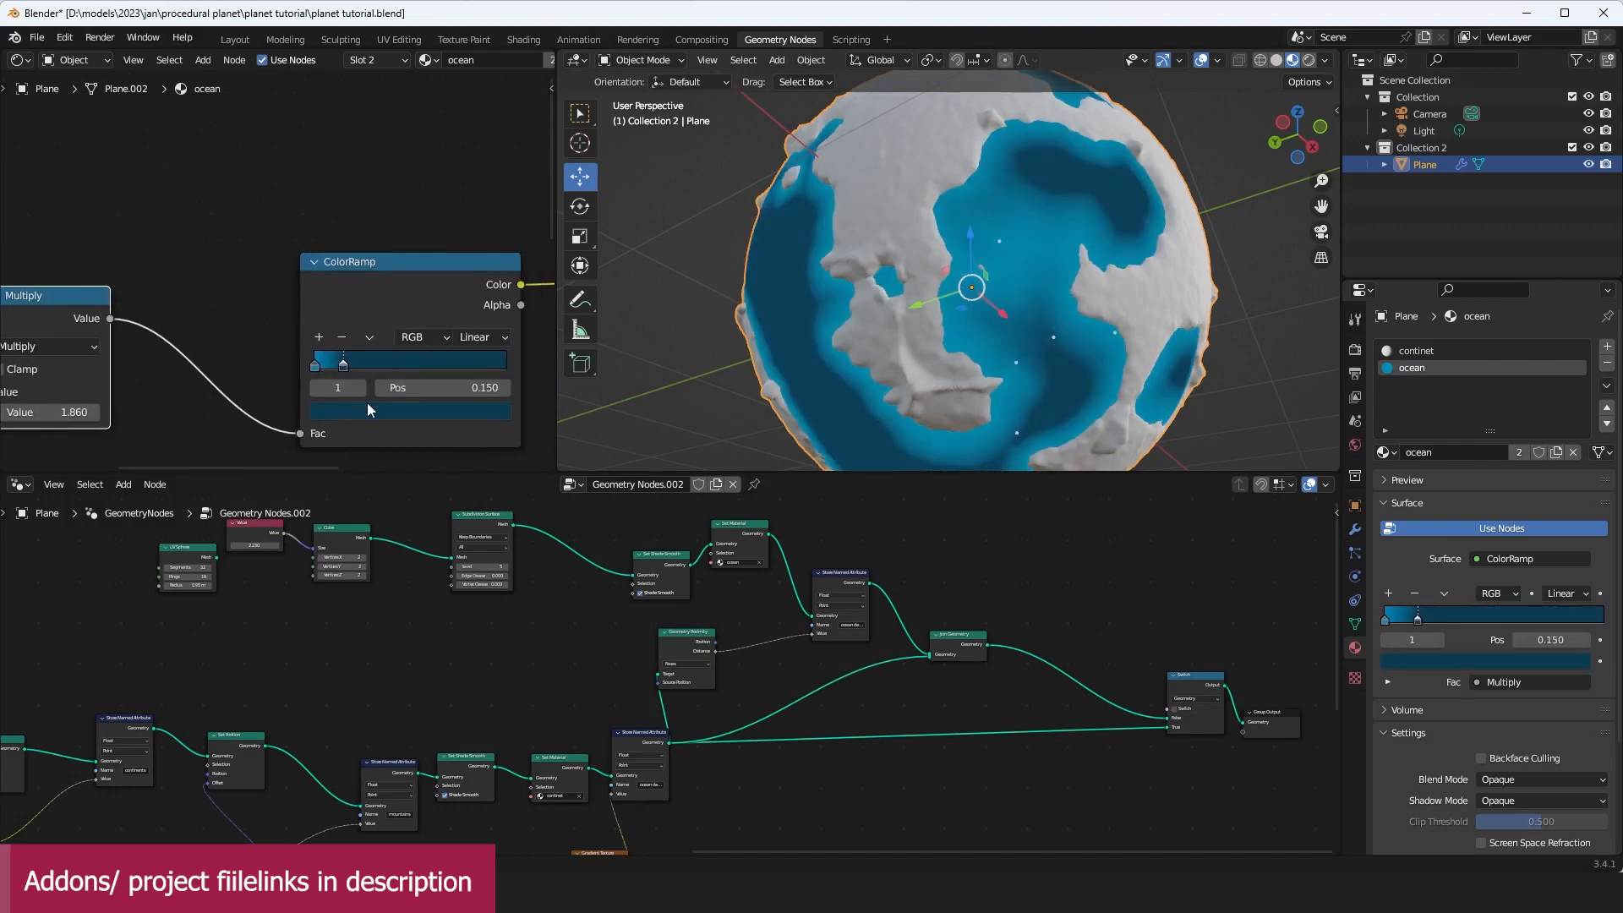
click(369, 410)
Step: Switch to the procedural planet.blend window and examine the finished planet's oceans and shorelines up close
mouse_move(455, 891)
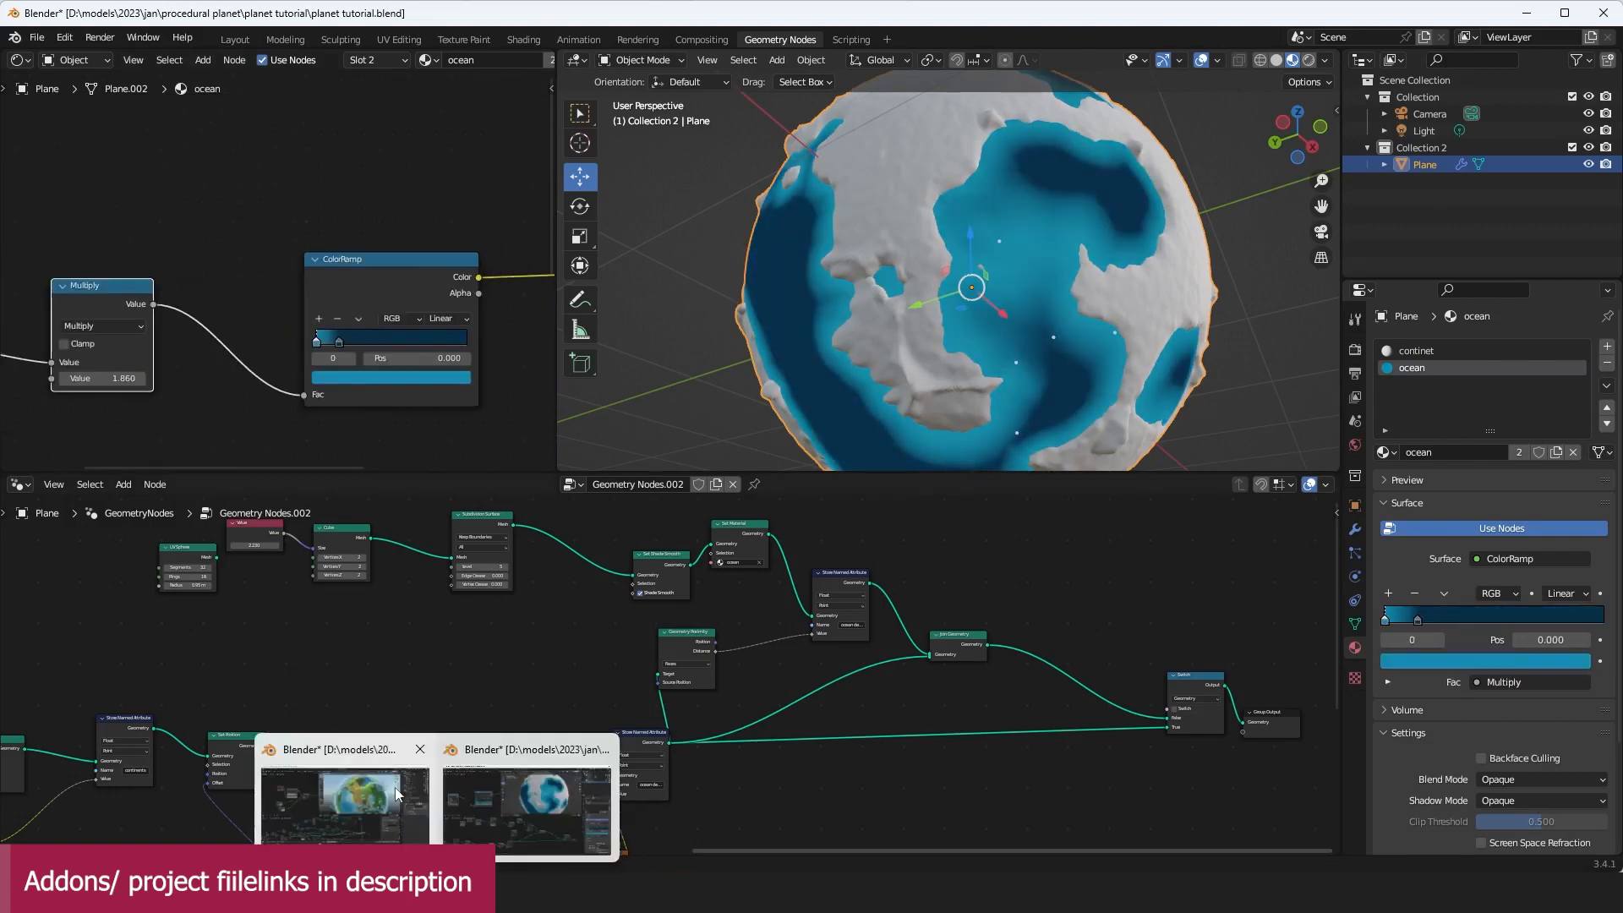
click(518, 802)
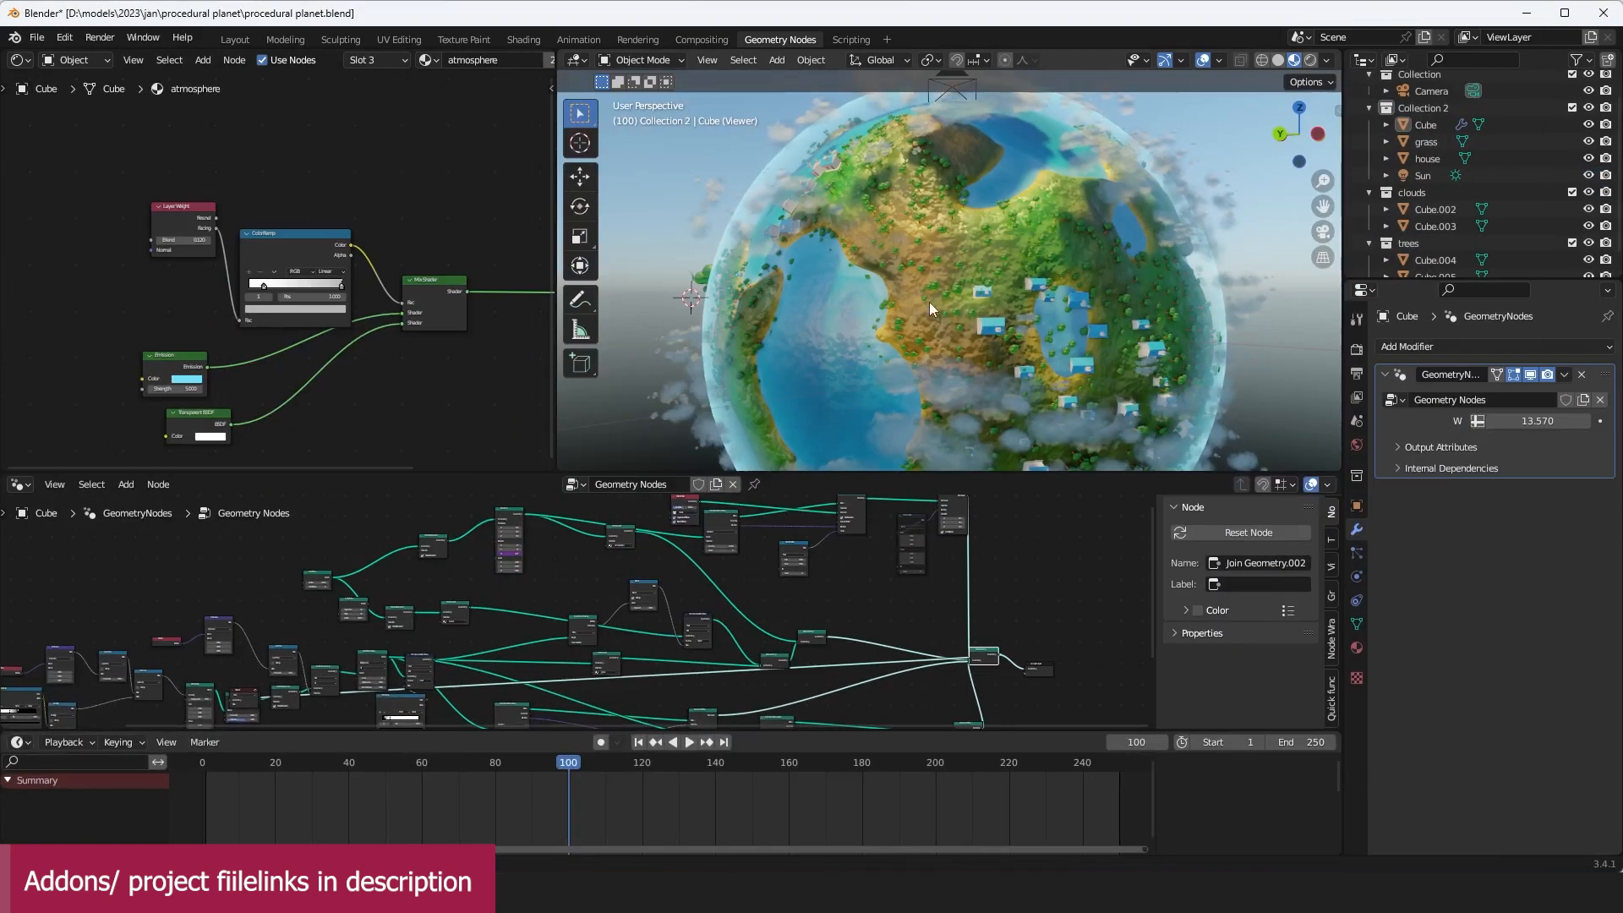
scroll(935, 301, up, 7)
scroll(936, 301, down, 8)
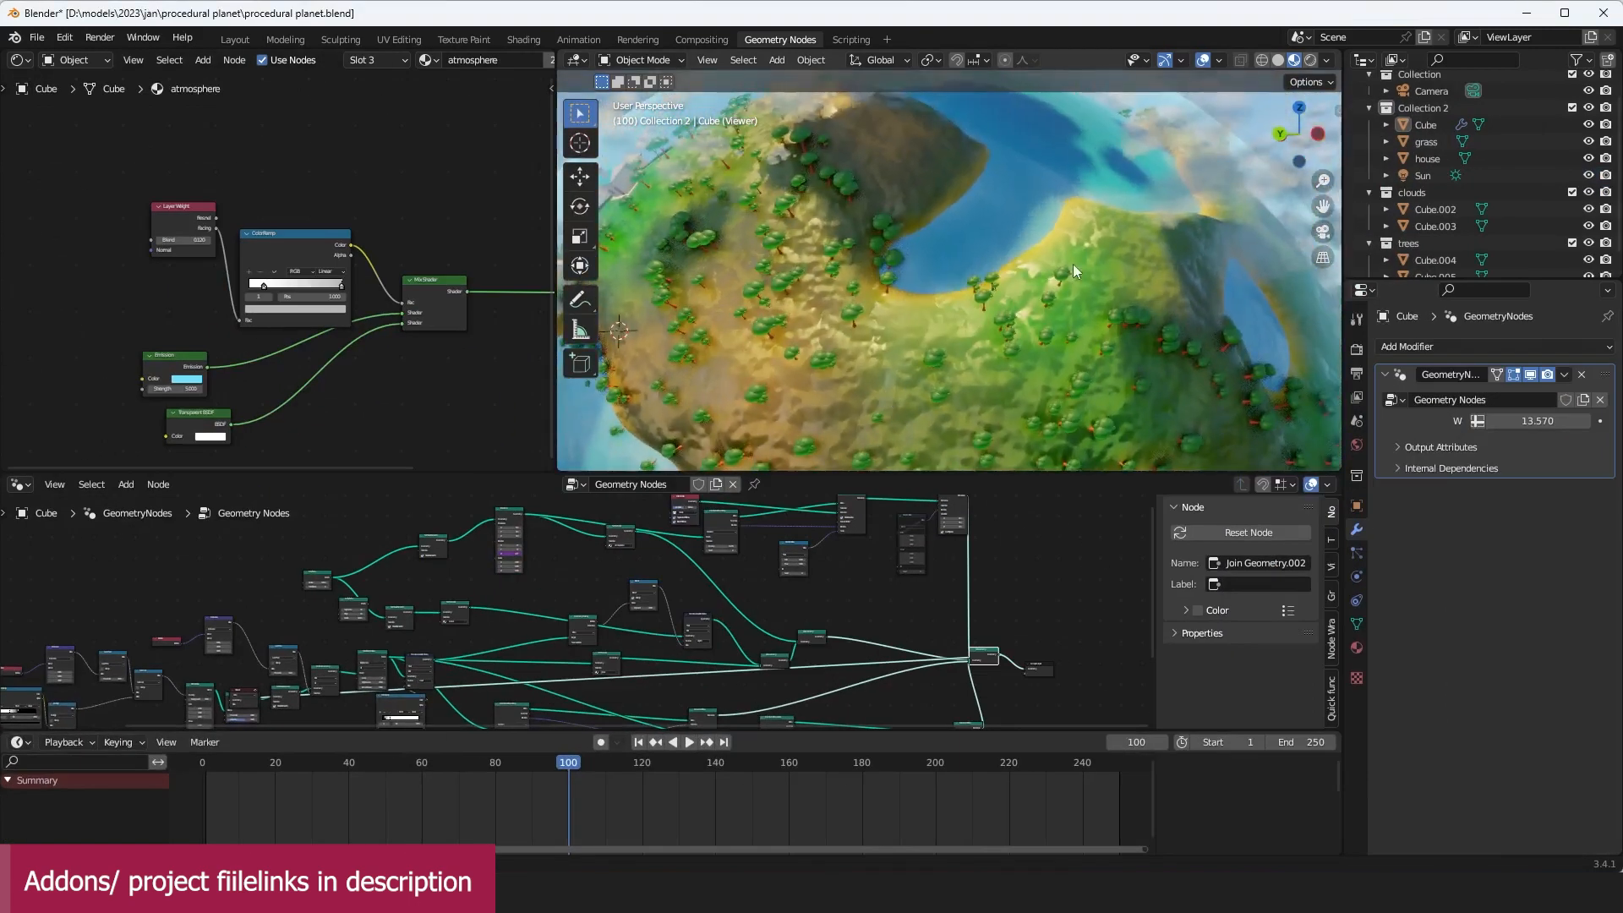
click(1525, 16)
Step: Move the Multiply and ColorRamp nodes down to free space above them
scroll(440, 370, down, 2)
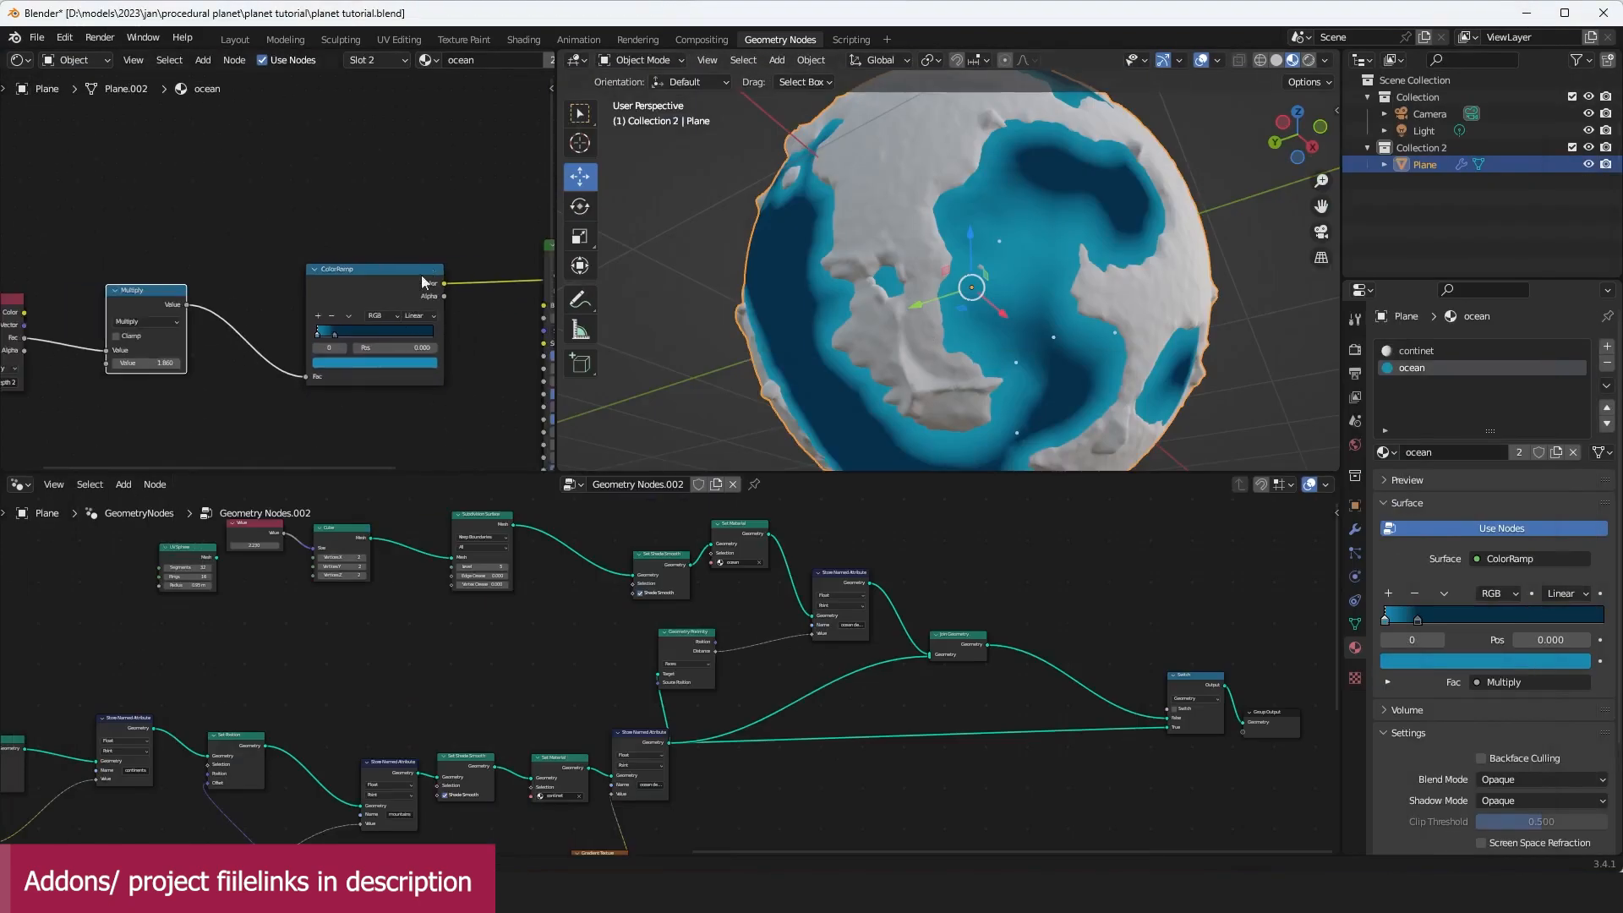
drag(152, 306, 150, 347)
drag(314, 286, 262, 316)
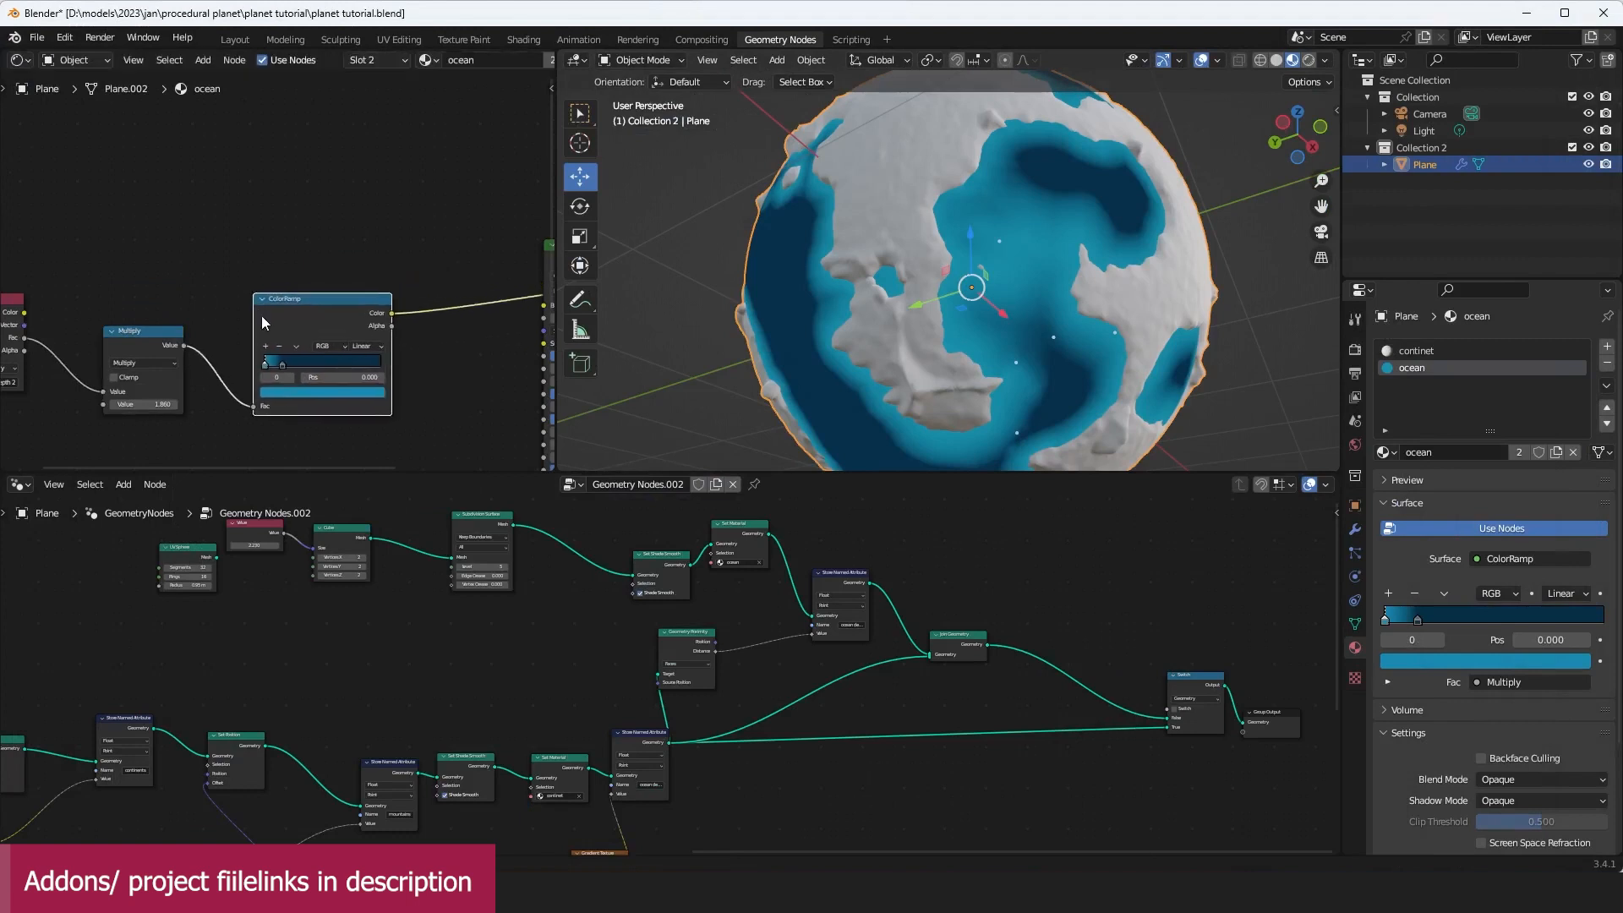
middle_drag(279, 318, 294, 358)
Step: Duplicate the ColorRamp above the original, feed the copy from the Attribute's Fac output, and preview it
key(shift+d)
click(290, 238)
middle_drag(135, 313, 171, 302)
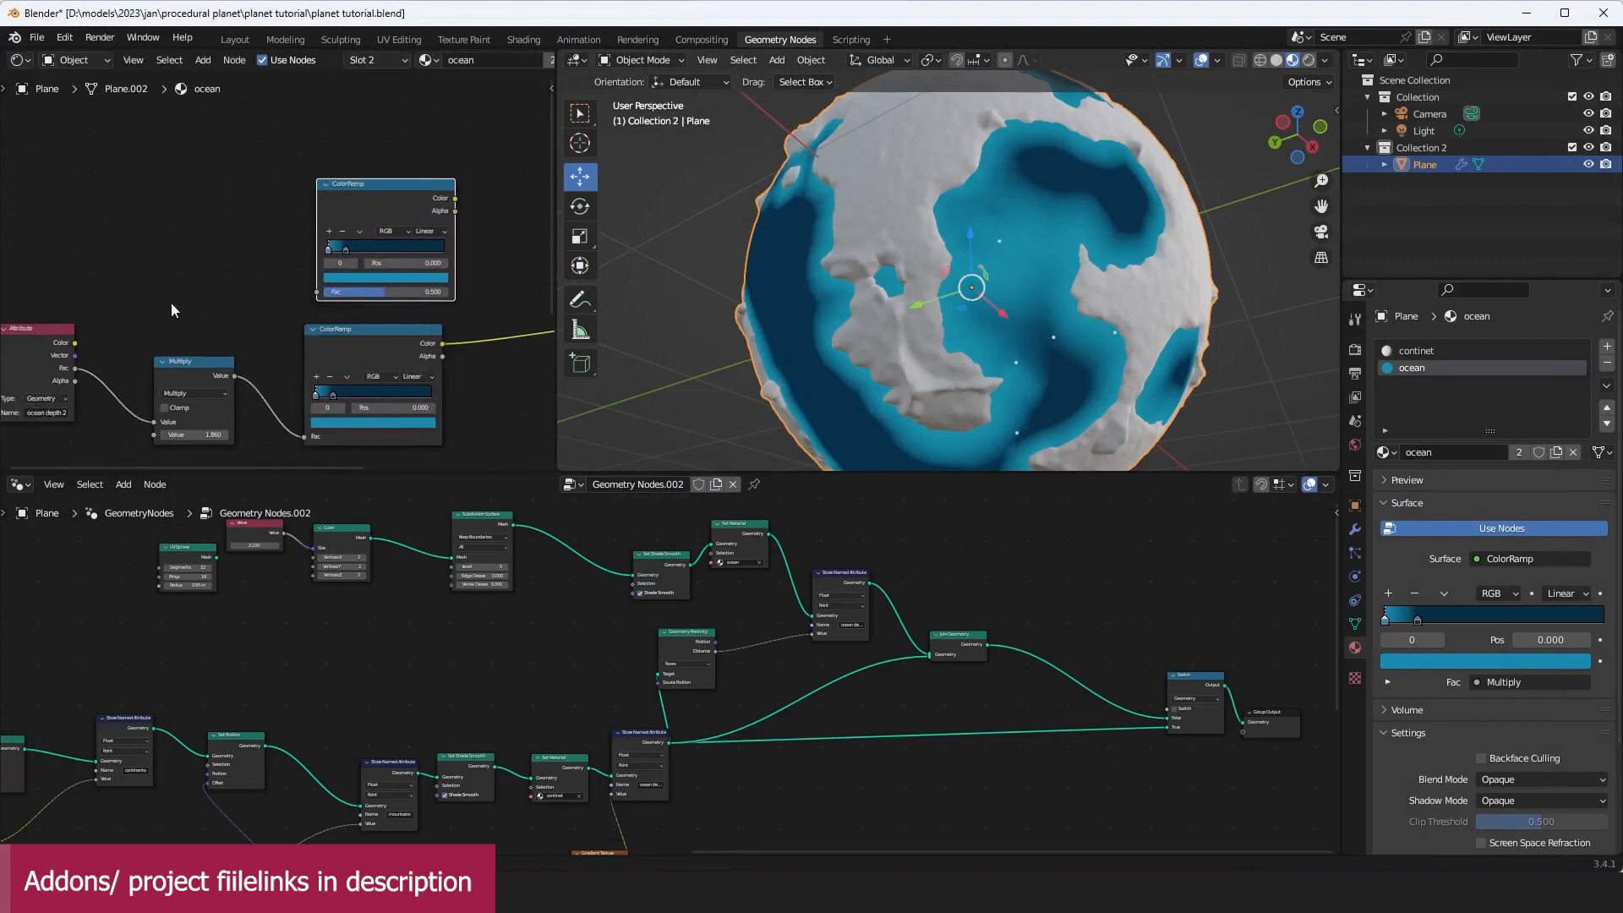
drag(85, 370, 316, 291)
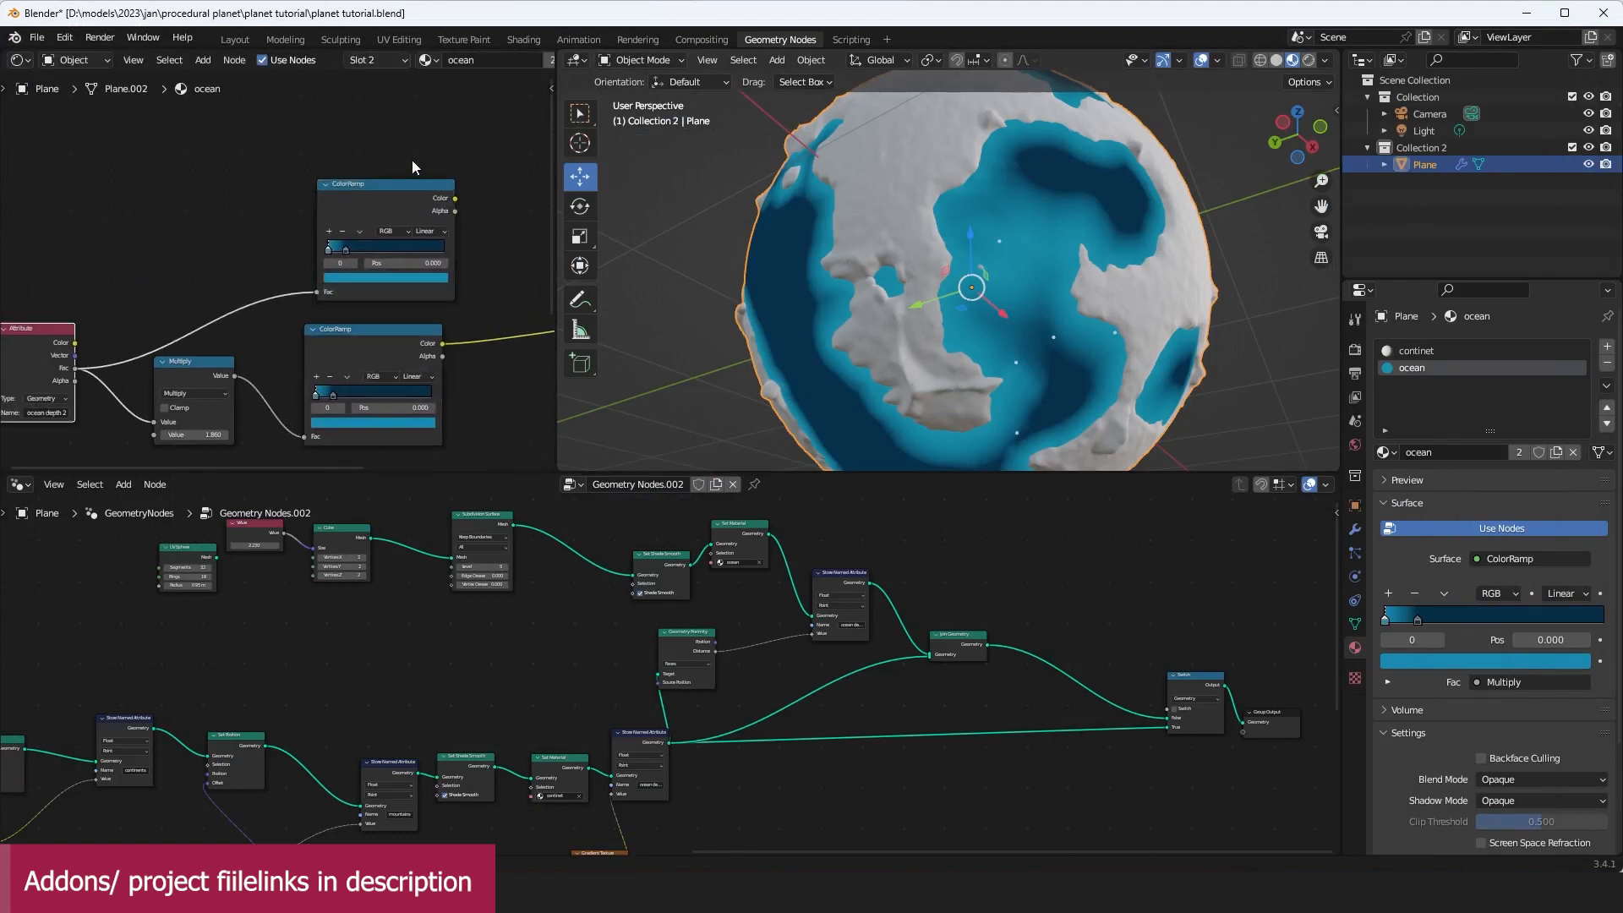
ctrl+shift+click(404, 185)
Step: Move the dark stop of the duplicated ColorRamp to position 0.009
middle_drag(404, 185, 255, 273)
scroll(255, 272, up, 2)
drag(169, 351, 145, 352)
scroll(145, 352, up, 2)
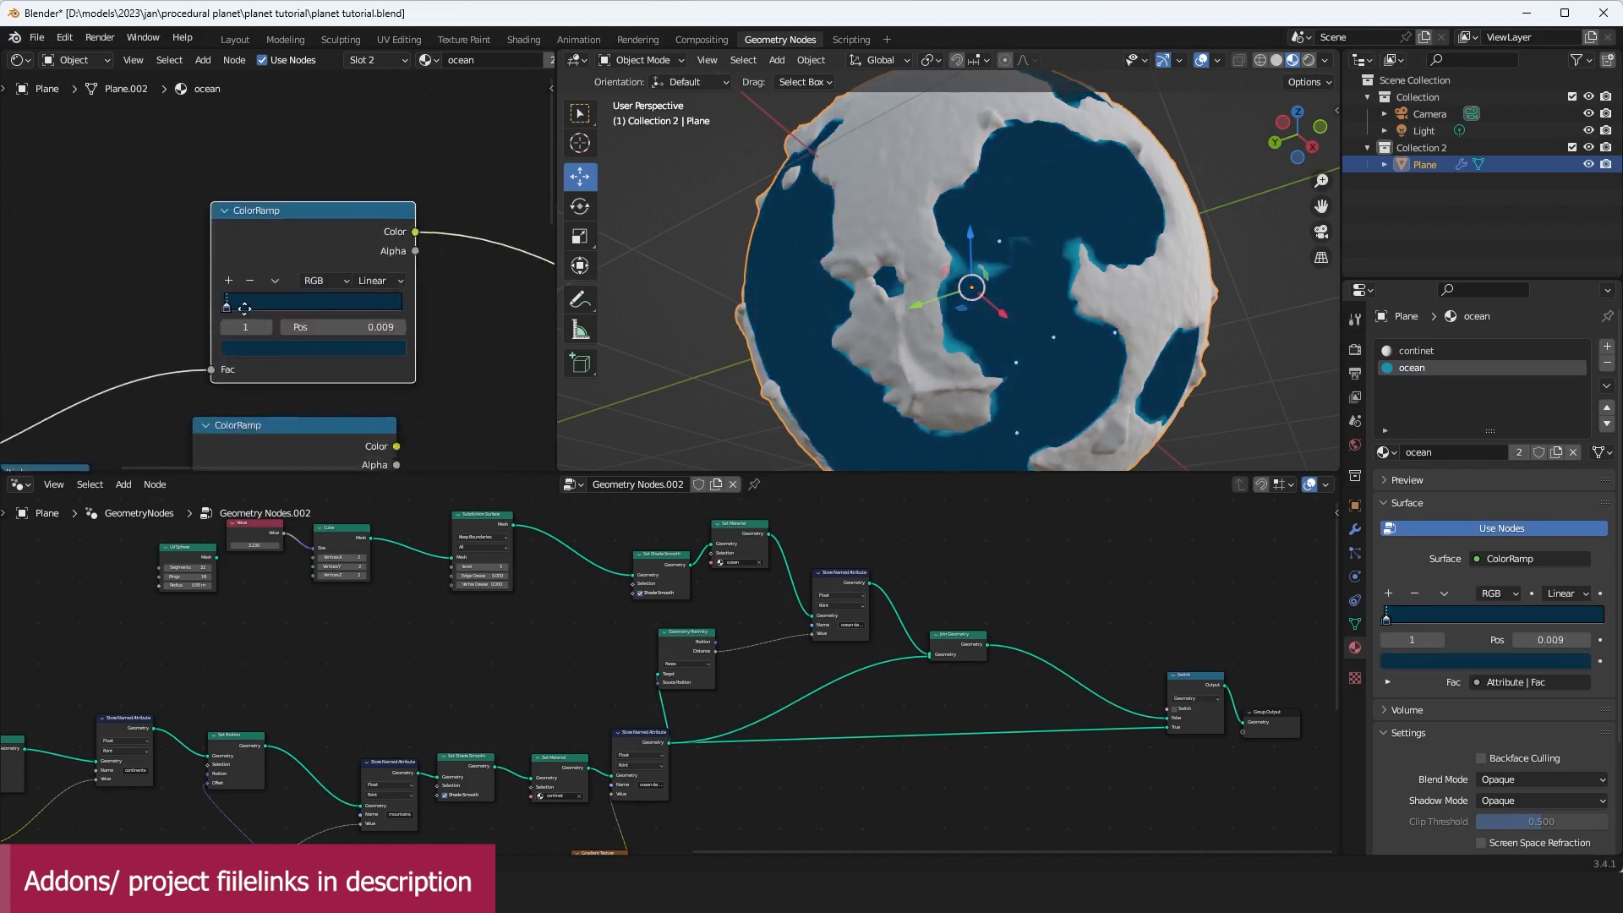
scroll(200, 328, up, 3)
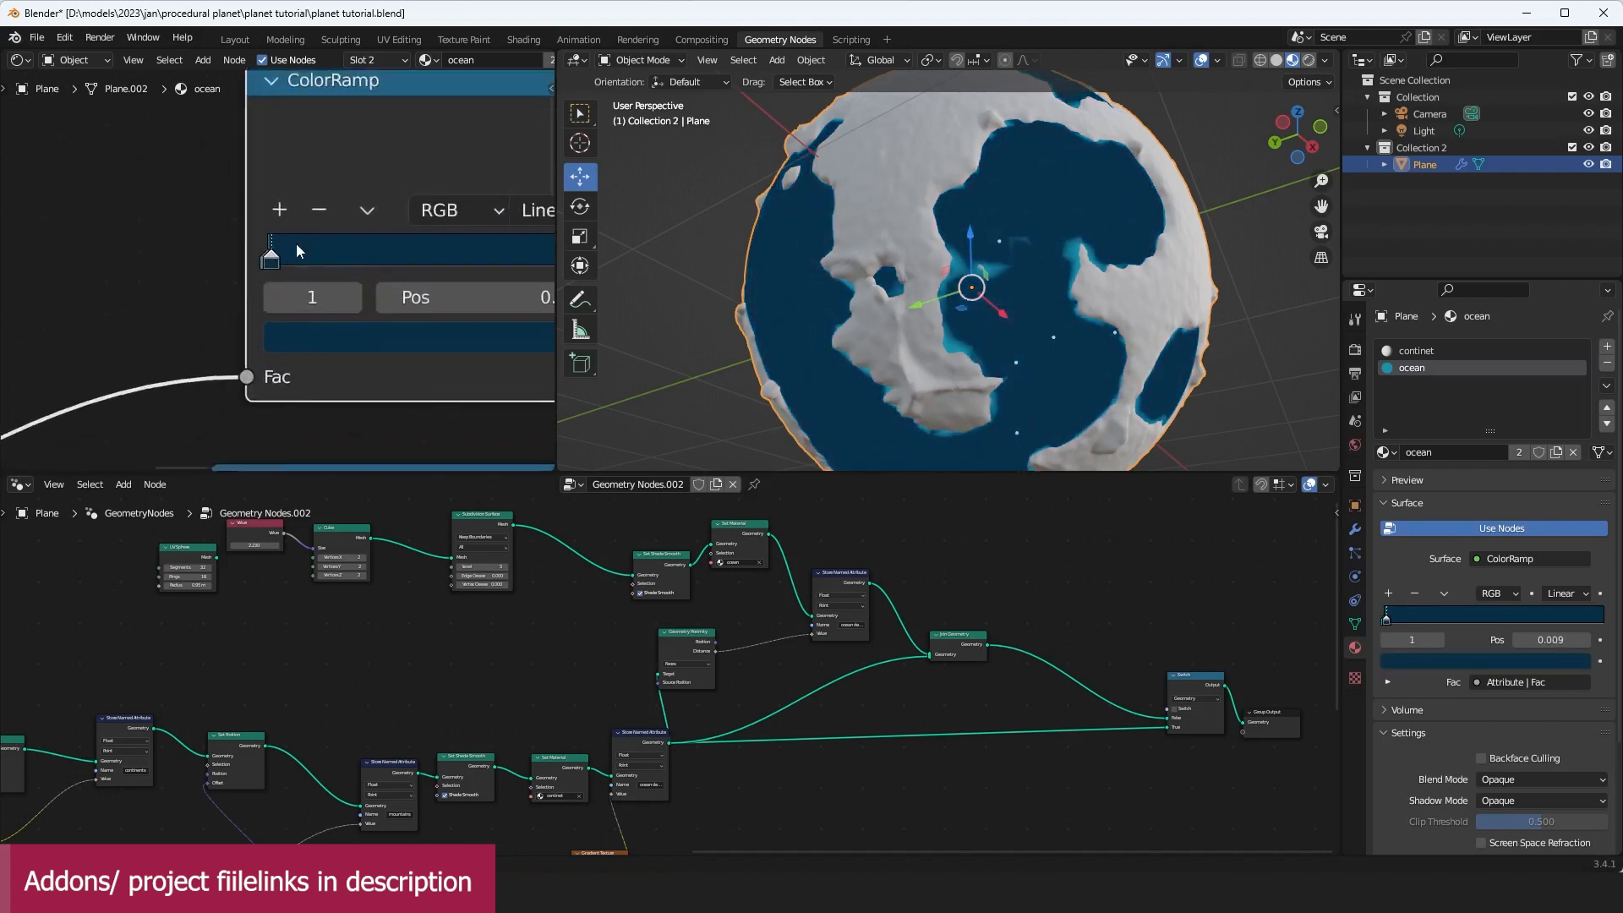
Step: Spread the duplicated ColorRamp's two stops apart and change the first stop's color to a pale cream
drag(268, 266, 308, 255)
click(276, 259)
click(355, 348)
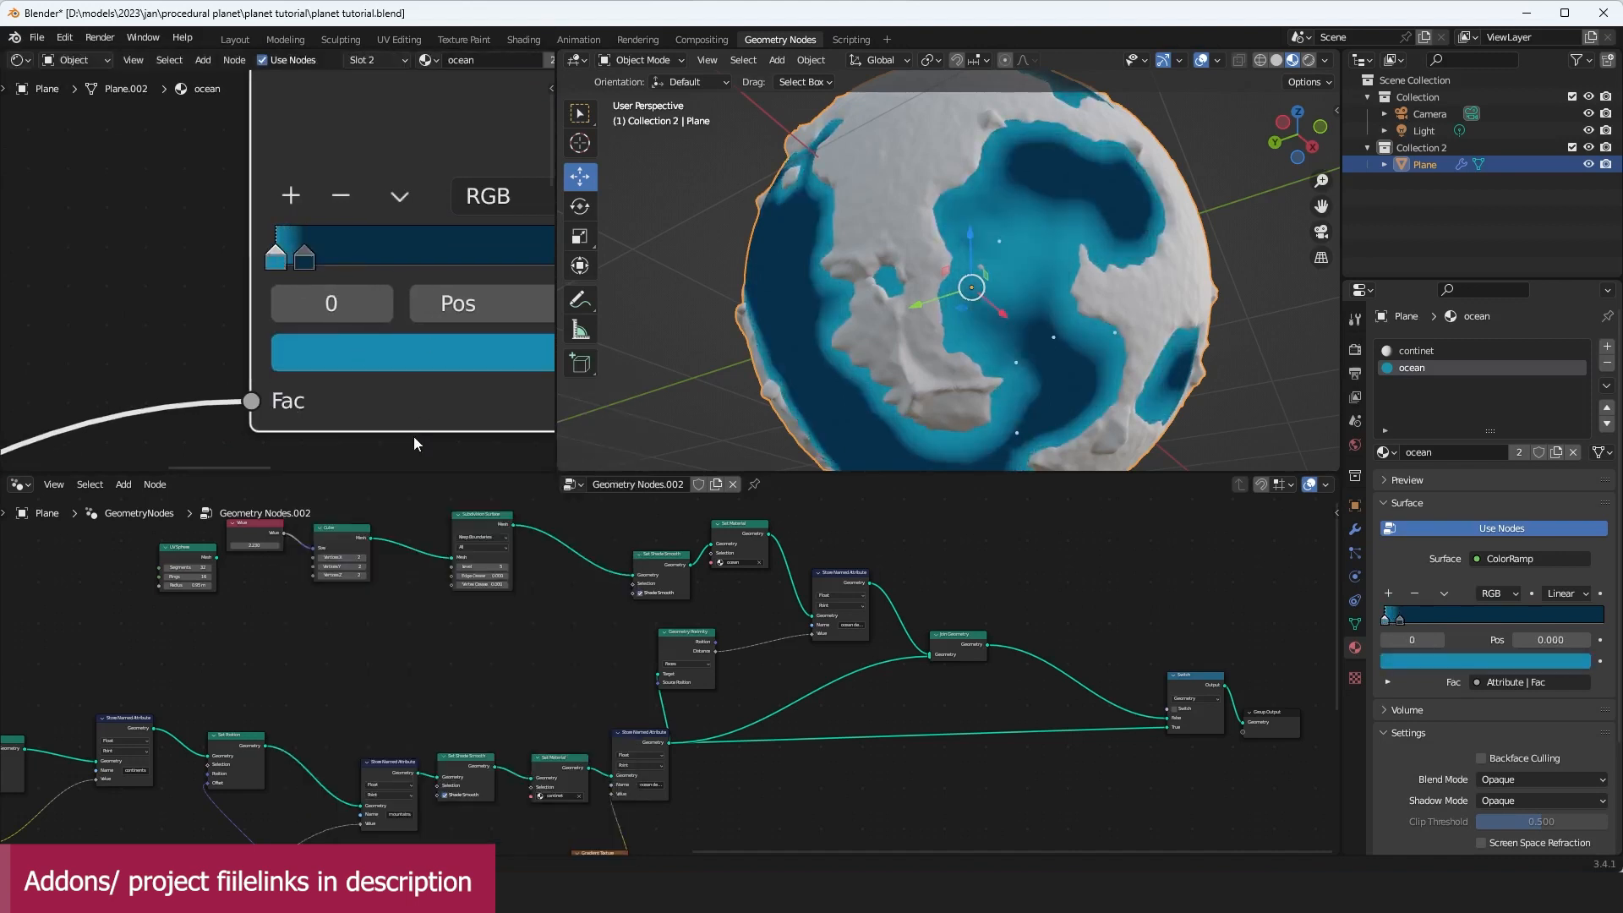
click(377, 351)
click(408, 357)
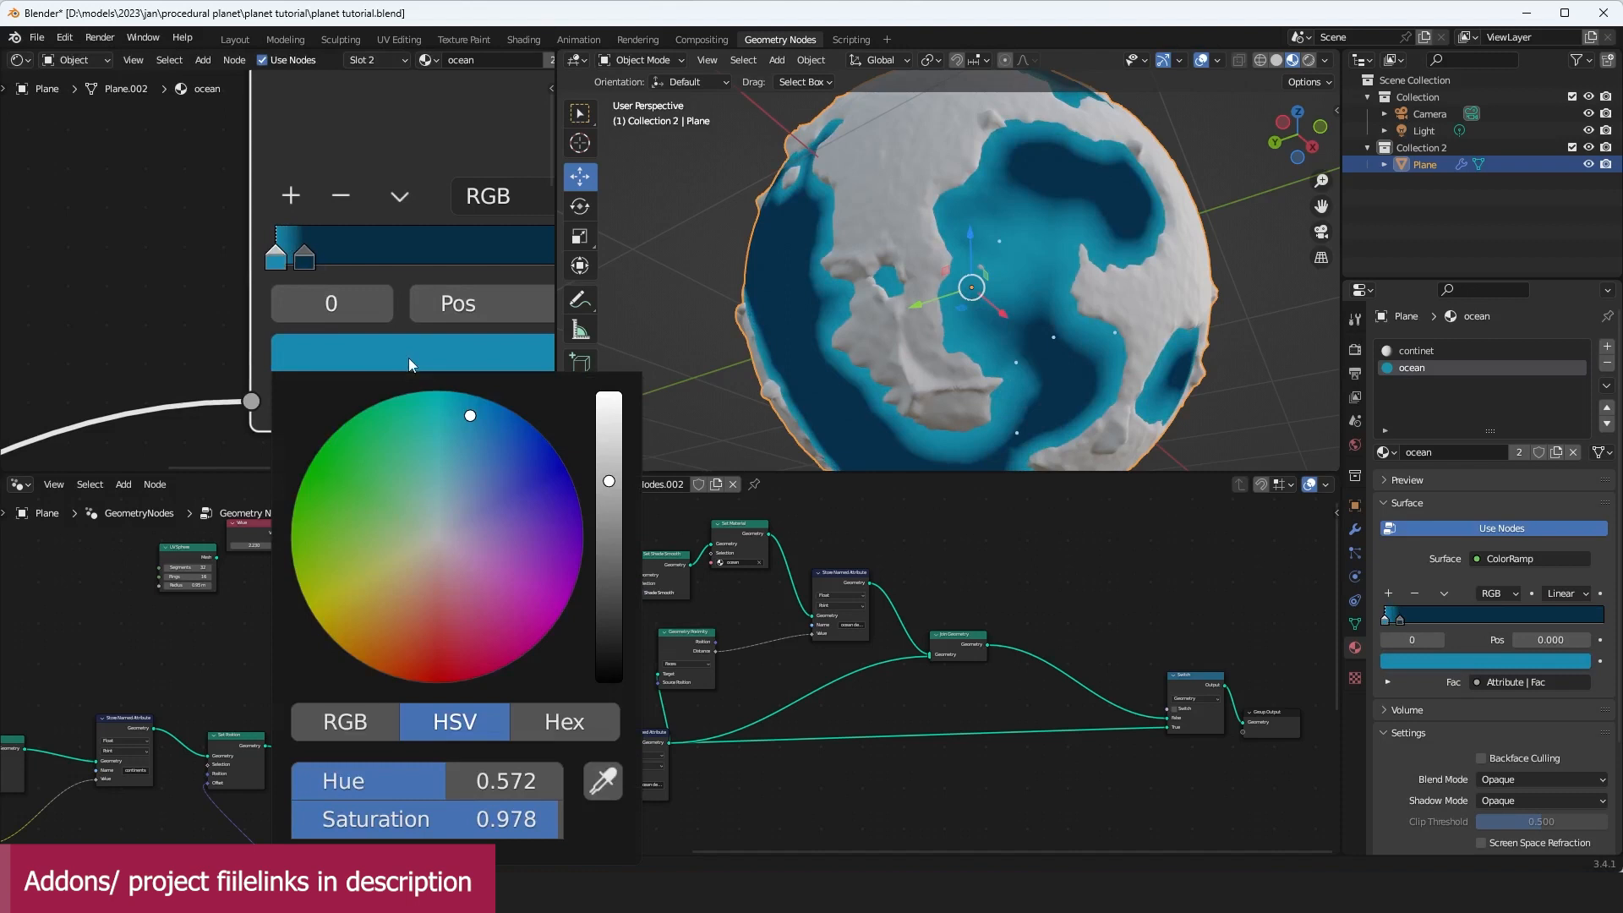
click(425, 555)
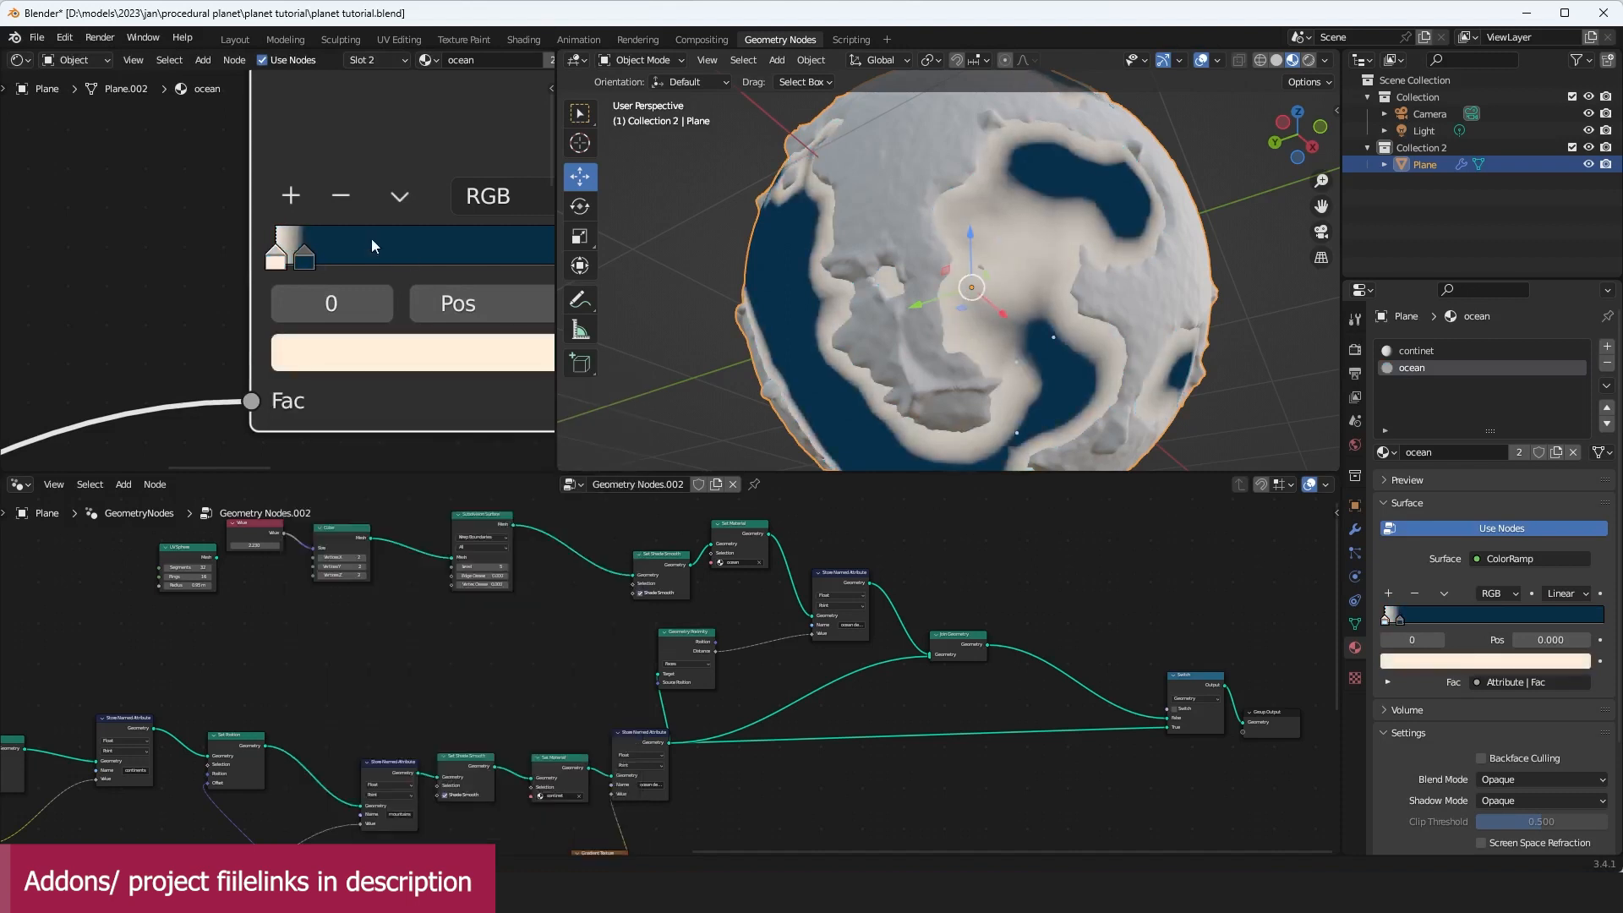
Step: Set the duplicated ColorRamp's dark stop to position 0.009 and change its color to black
drag(309, 257, 286, 265)
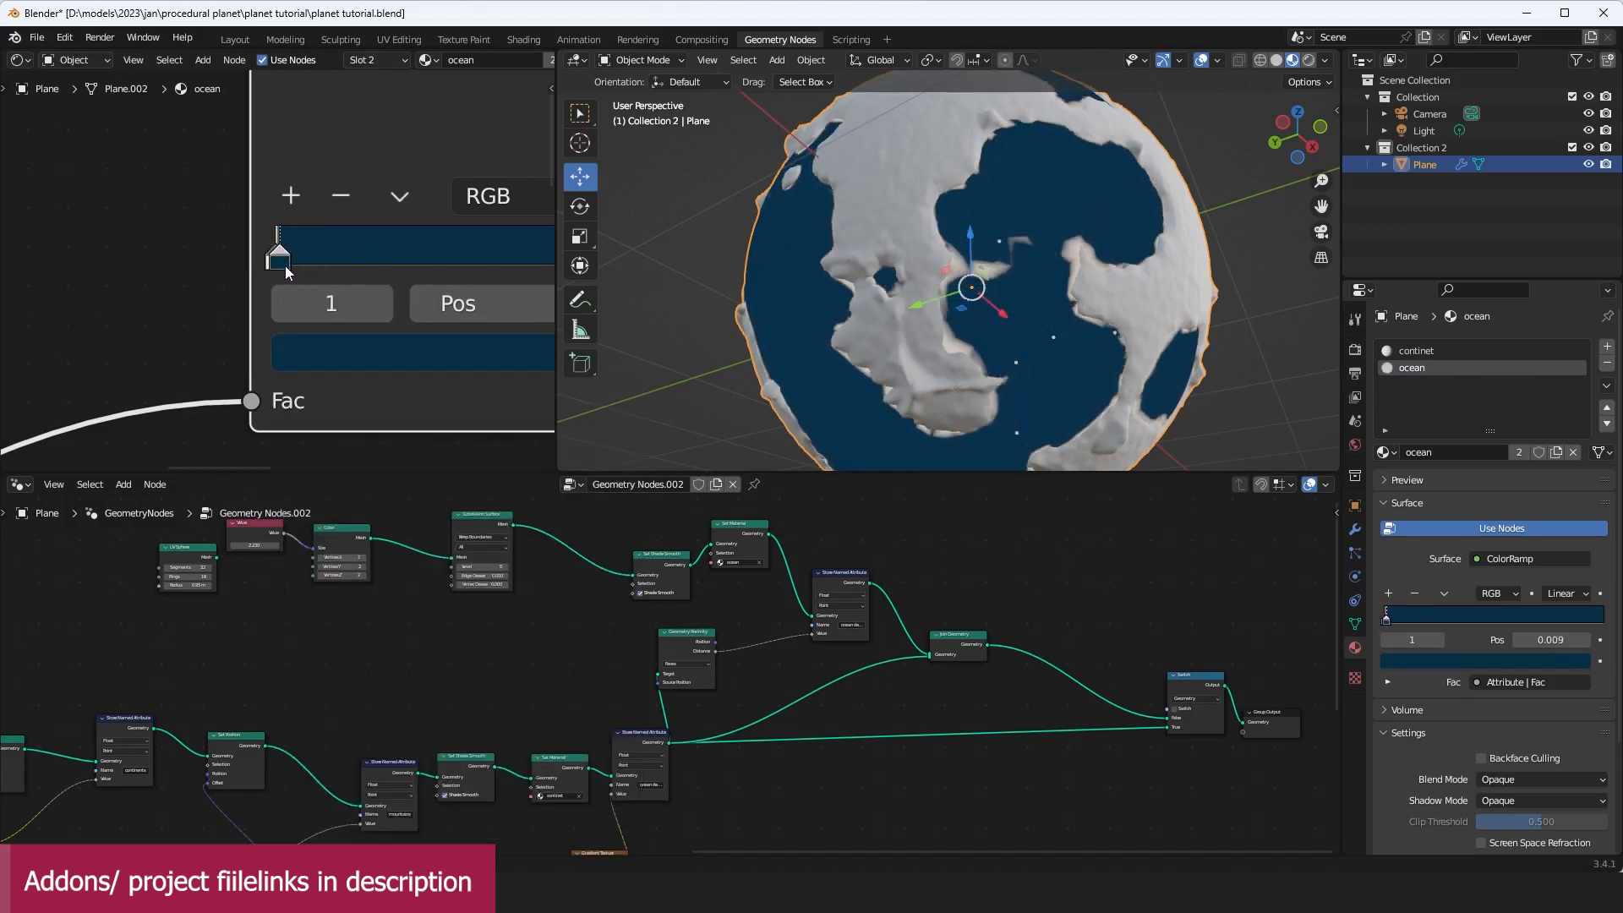
scroll(287, 272, down, 5)
middle_drag(385, 328, 301, 307)
click(305, 306)
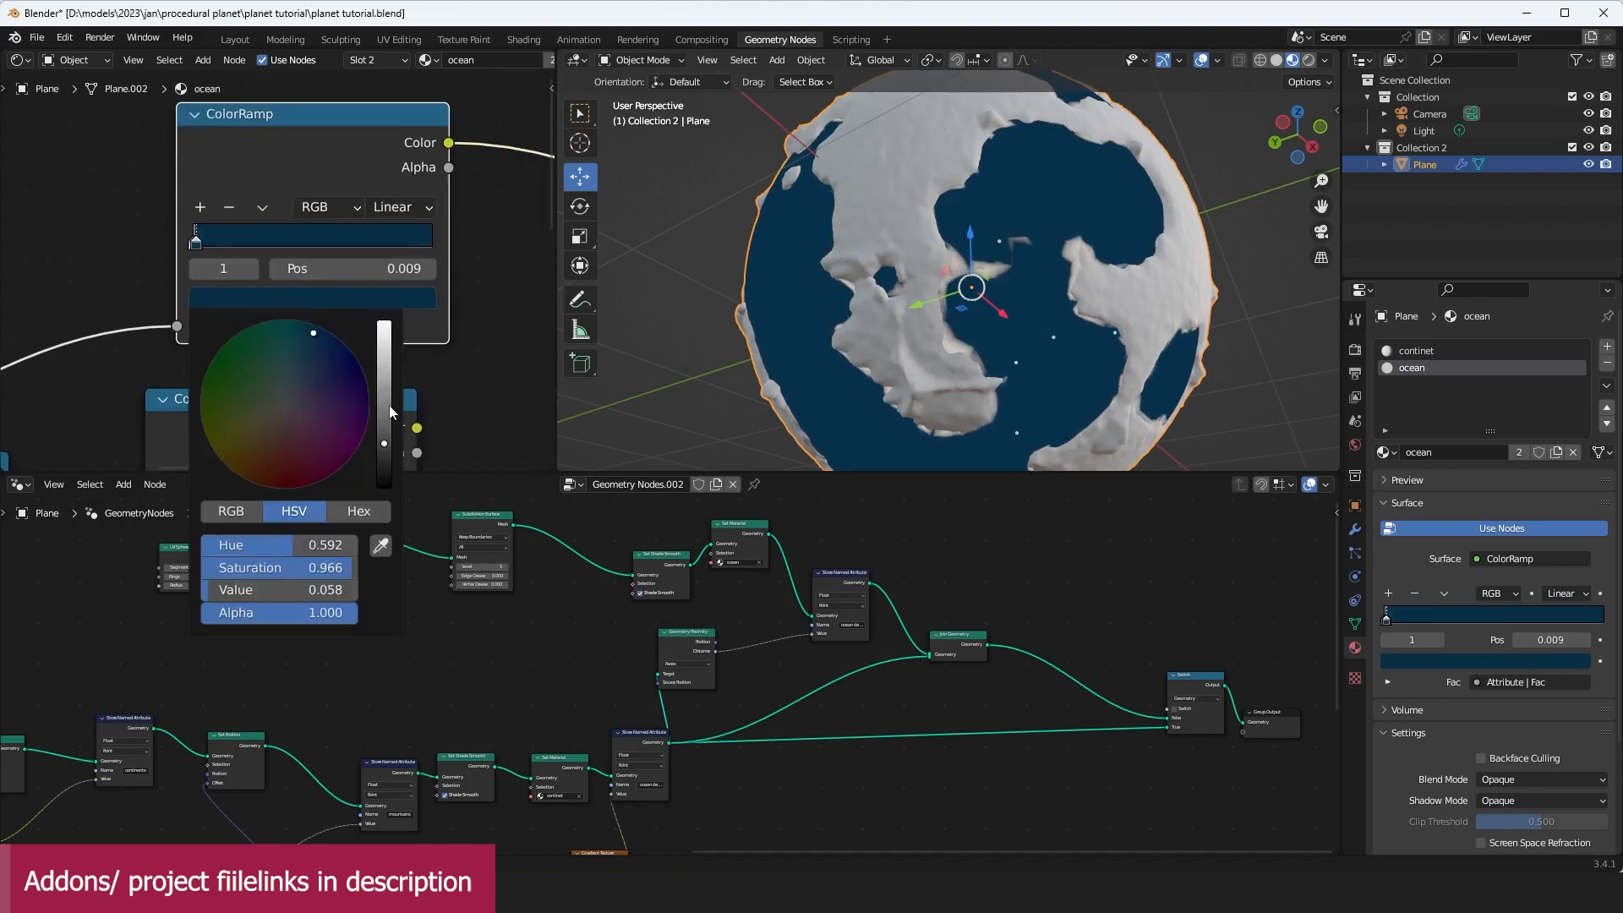
drag(386, 441, 388, 491)
Step: Combine the color outputs of the two ColorRamps with a Mix node
scroll(494, 377, down, 2)
middle_drag(463, 379, 334, 327)
ctrl+shift+right_drag(283, 353, 312, 306)
scroll(338, 304, up, 3)
click(335, 310)
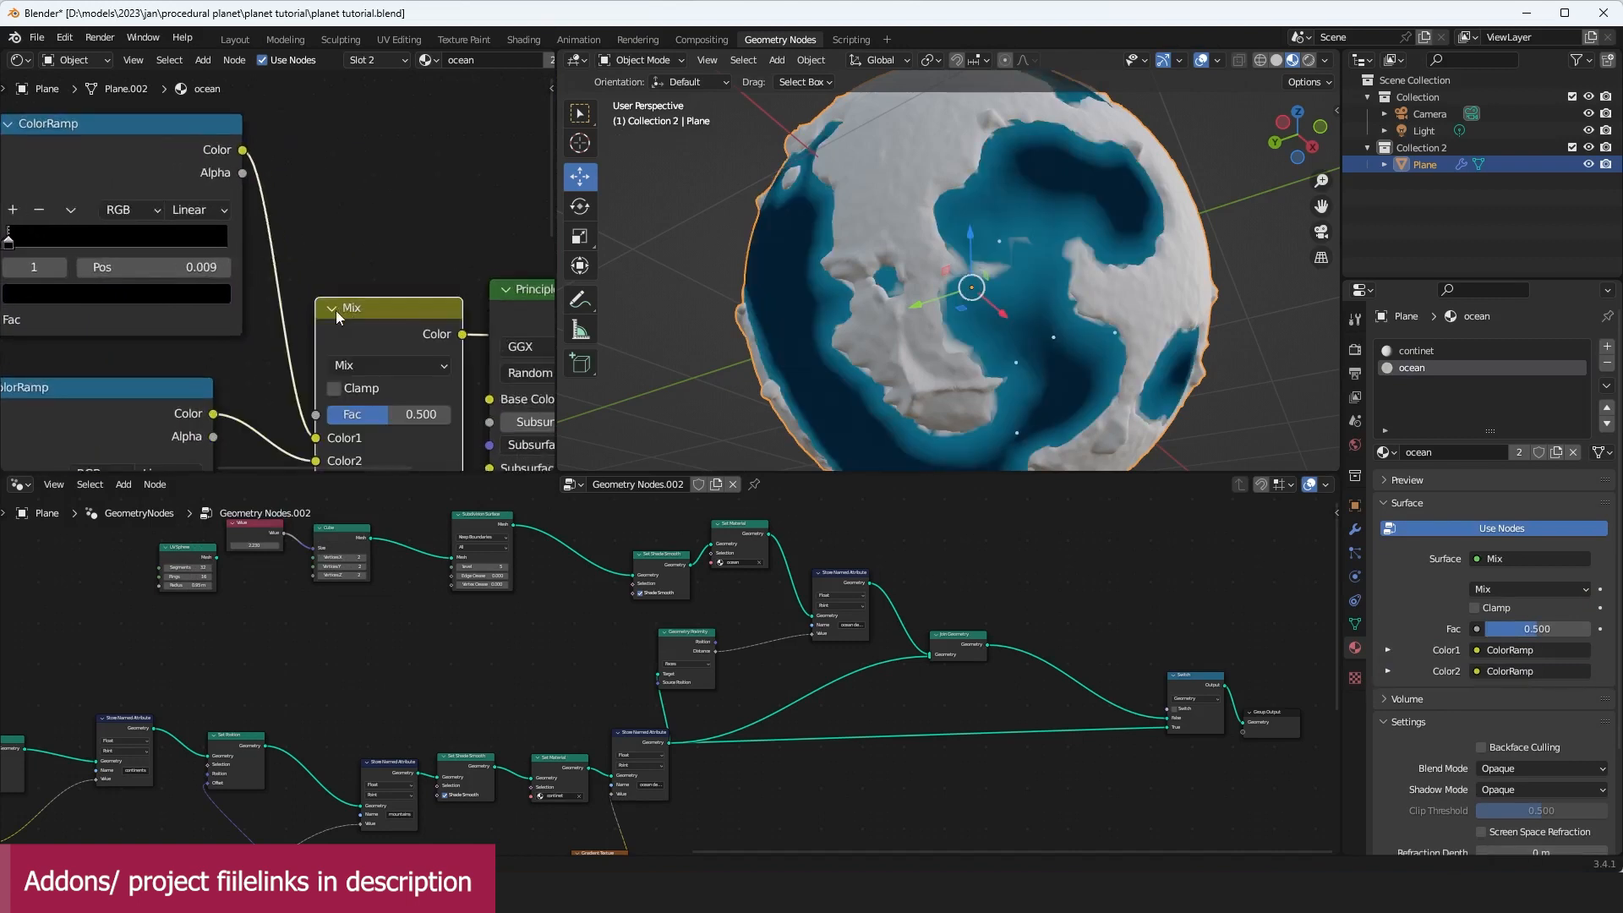
Step: Swap the Mix node's inputs so the lower ColorRamp feeds Color1, and set its blend mode to Multiply
middle_drag(341, 334, 354, 245)
drag(329, 350, 321, 373)
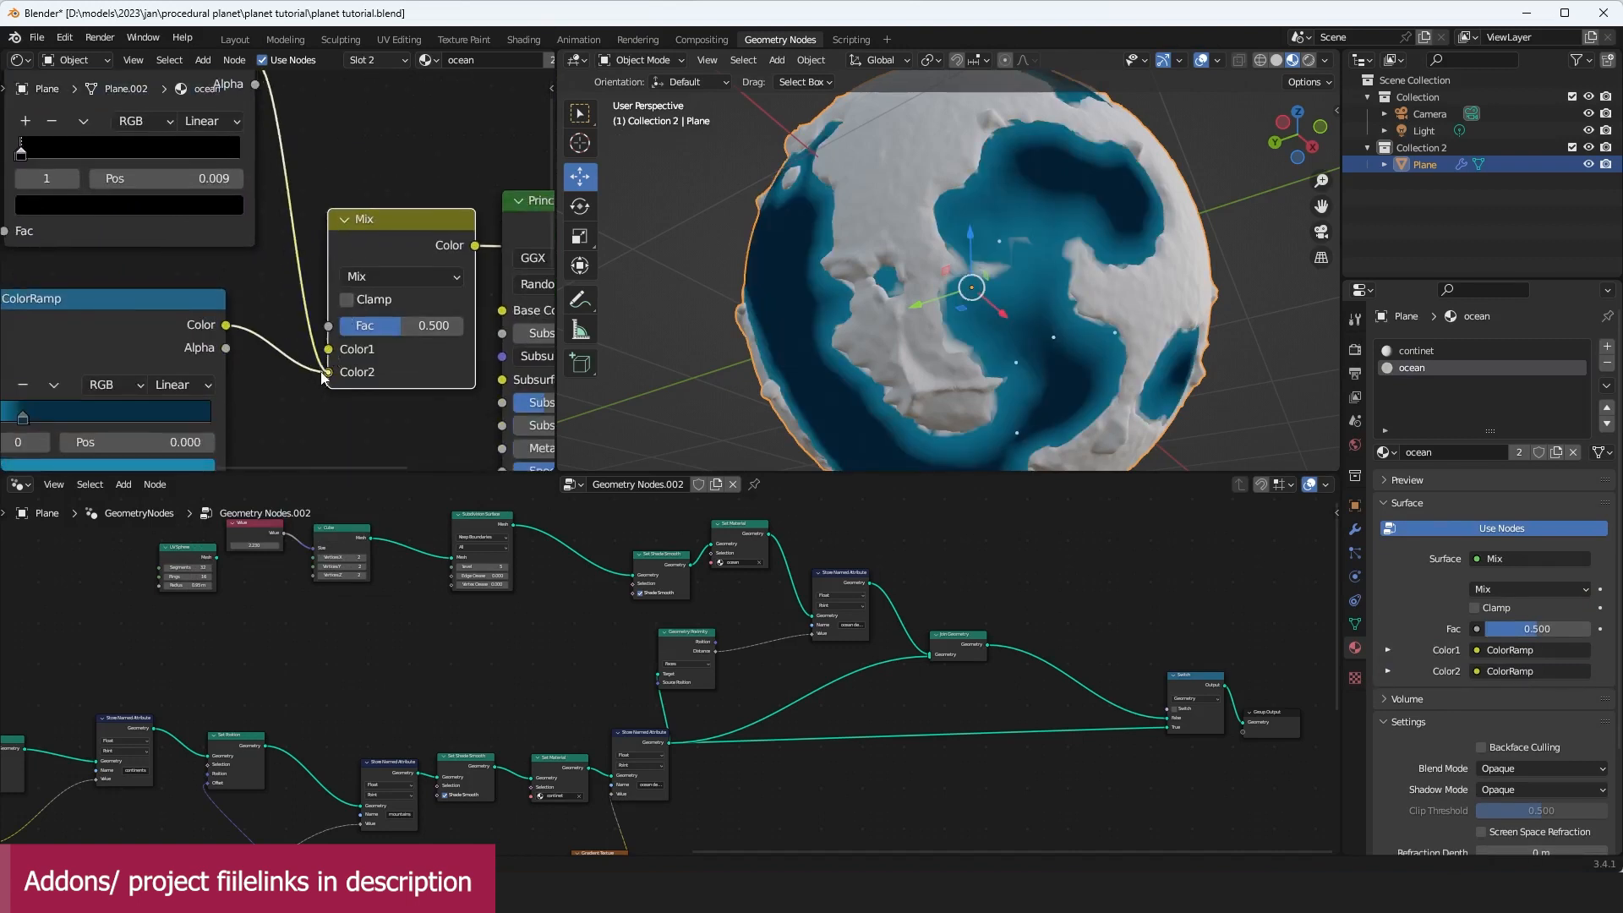
click(388, 277)
click(399, 362)
scroll(399, 362, down, 1)
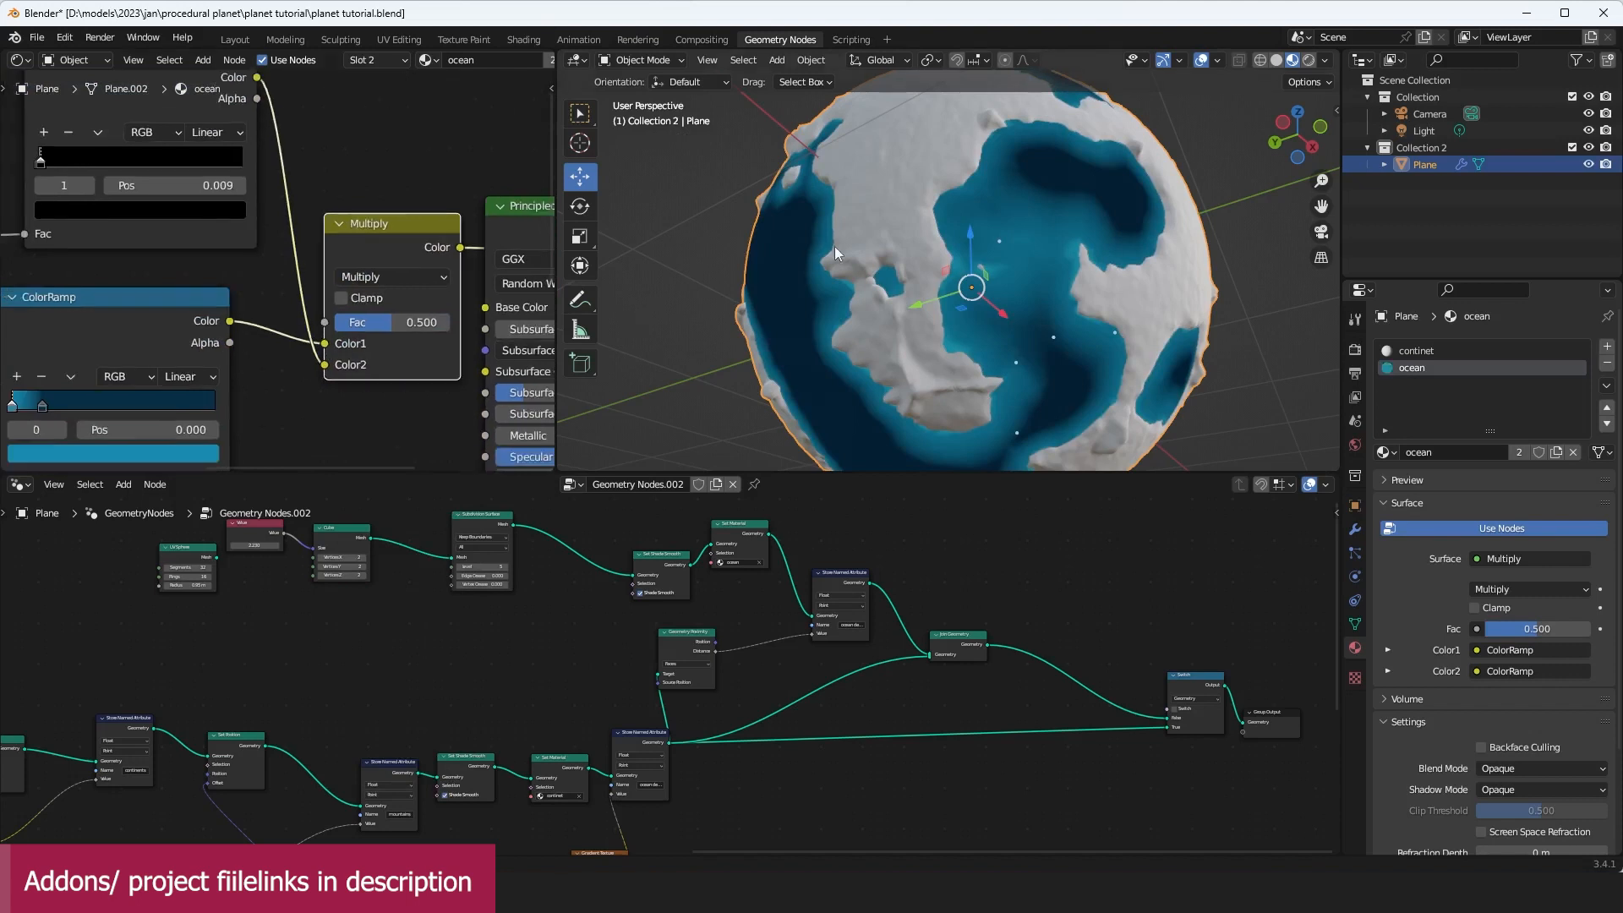
Step: Connect the Multiply node's color to the Principled BSDF's Base Color and preview that shader on the planet
scroll(834, 246, down, 2)
middle_drag(864, 232, 880, 184)
scroll(879, 185, up, 1)
scroll(417, 243, down, 2)
middle_drag(417, 248, 324, 279)
drag(340, 283, 413, 315)
middle_drag(411, 310, 317, 292)
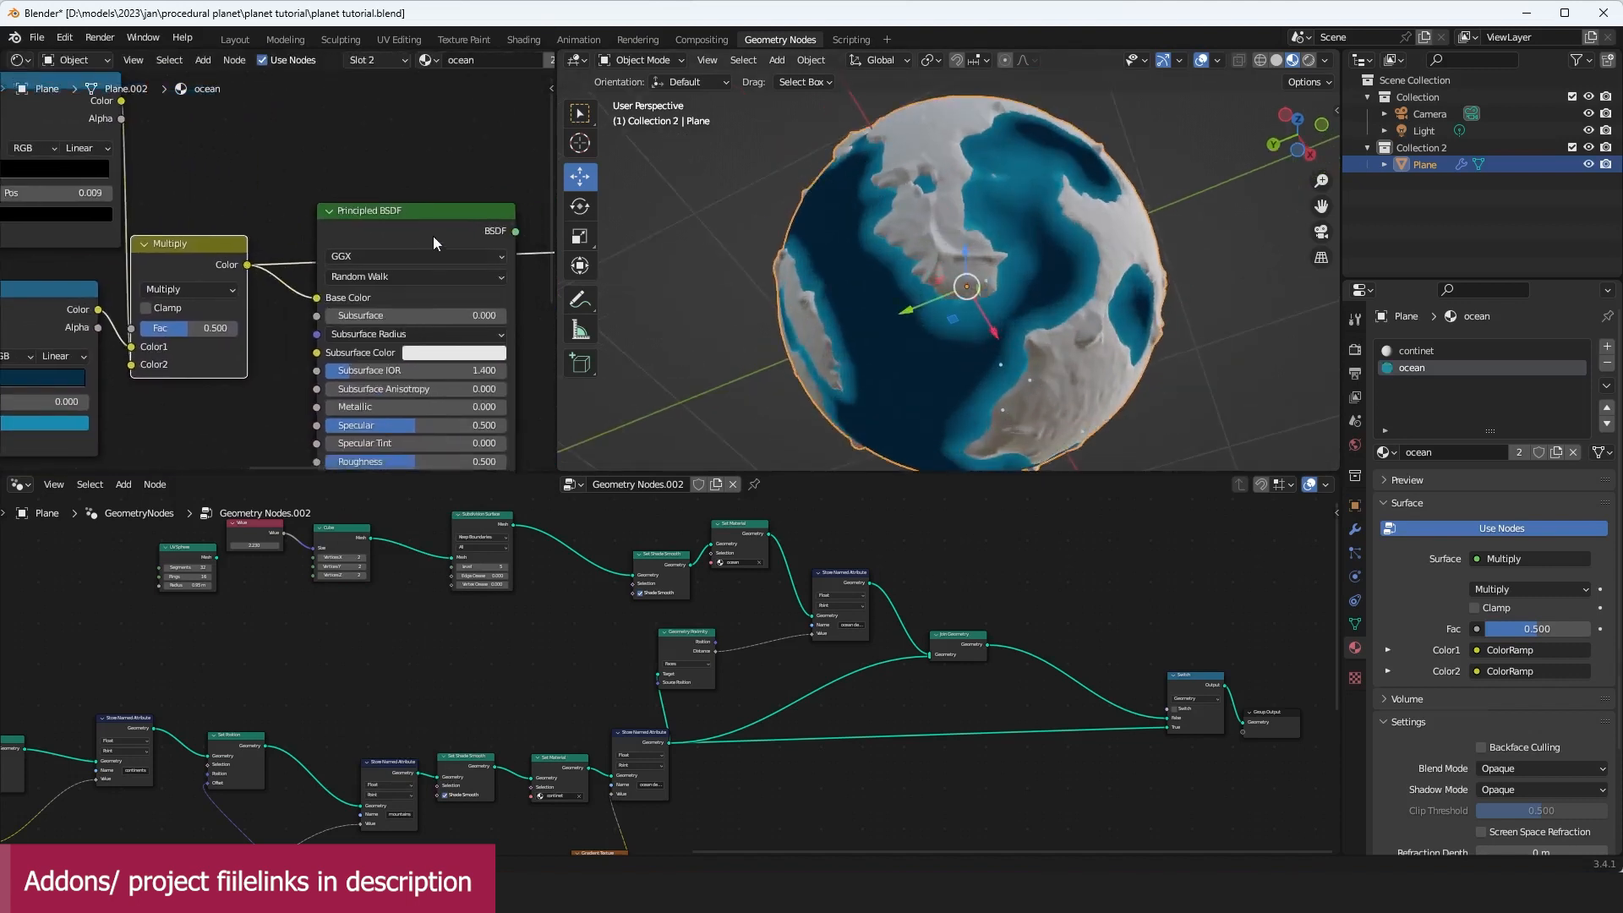
ctrl+shift+click(432, 236)
scroll(465, 361, up, 1)
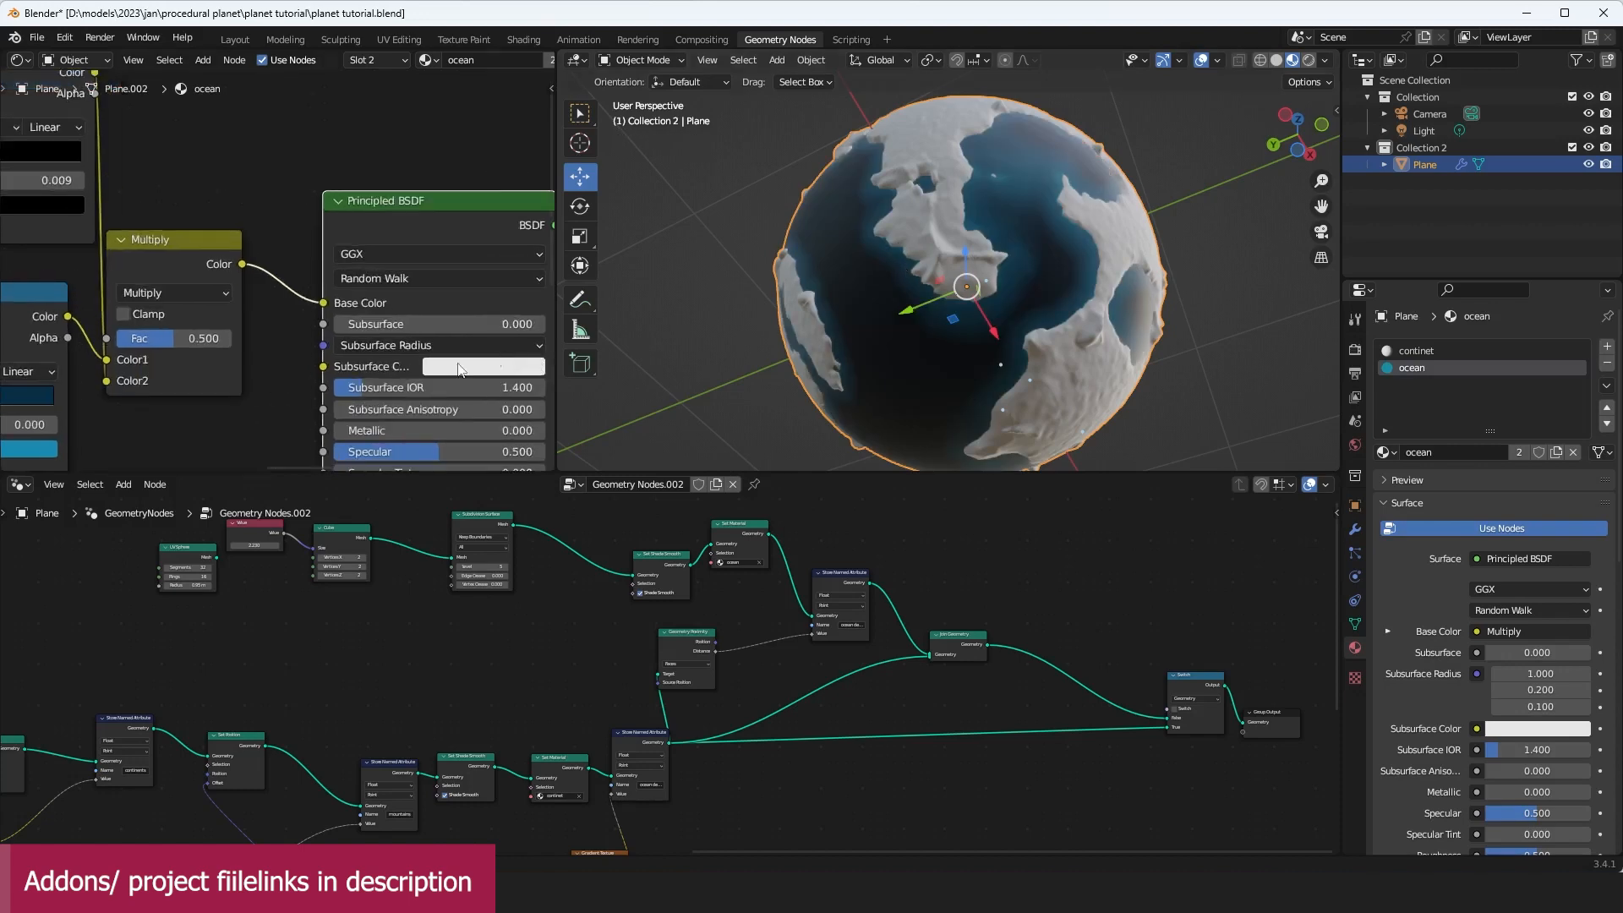
Step: Lower the Roughness of the ocean's Principled BSDF to its minimum
middle_drag(446, 386, 404, 258)
drag(388, 366, 284, 369)
scroll(284, 368, down, 3)
middle_drag(284, 369, 495, 225)
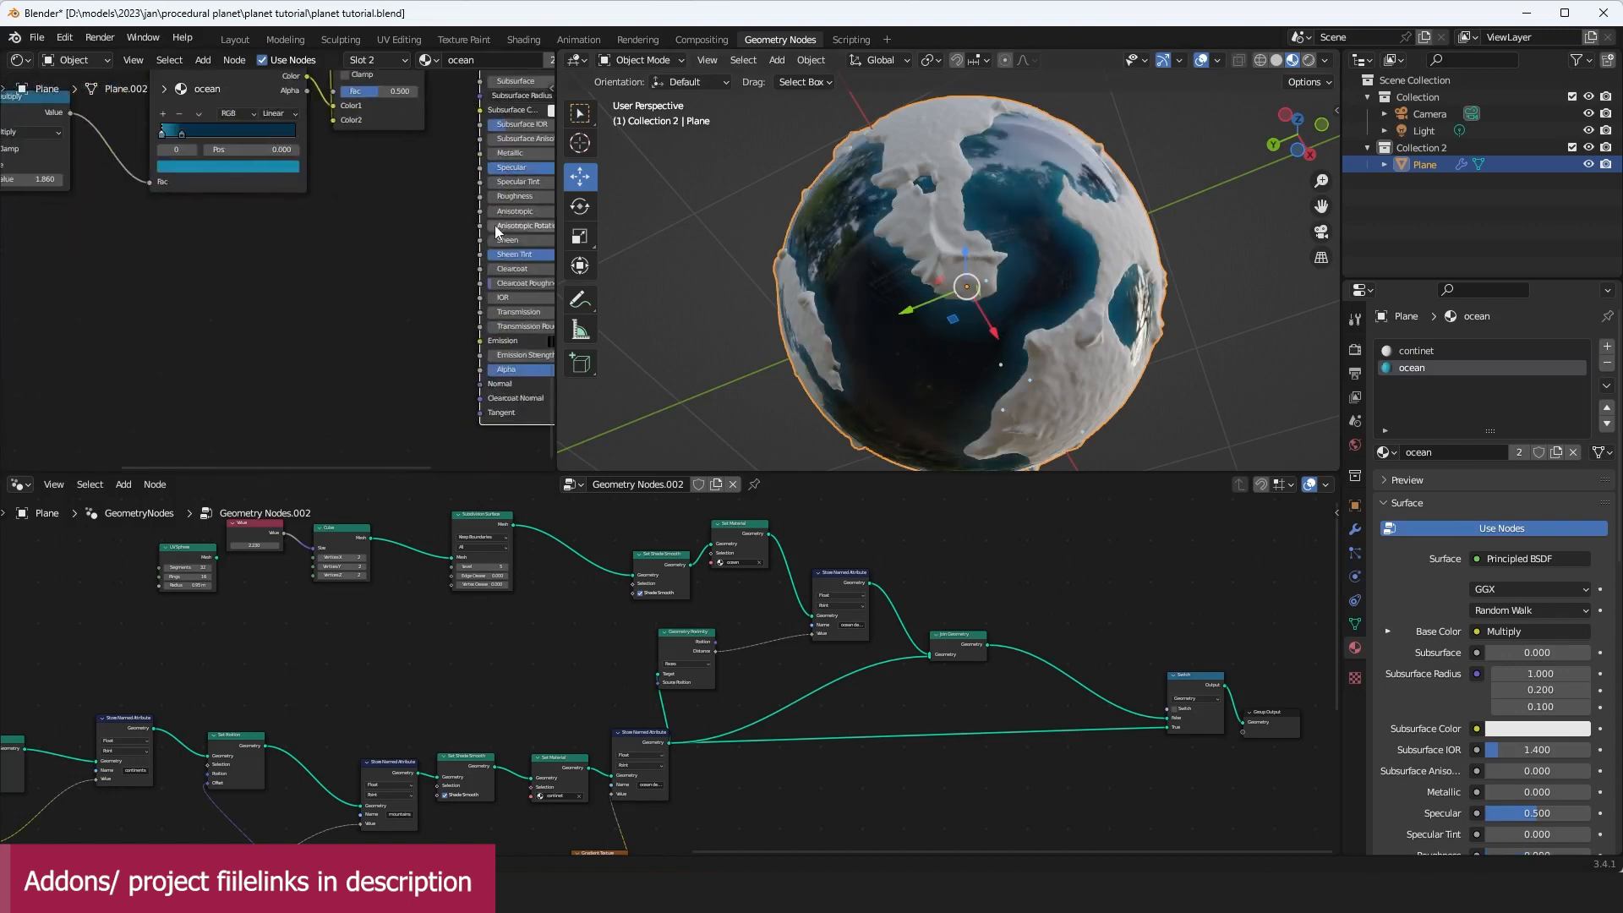
Step: Add a Noise Texture node to the ocean material, placed below the ColorRamps
scroll(211, 215, down, 2)
key(shift+a)
click(164, 279)
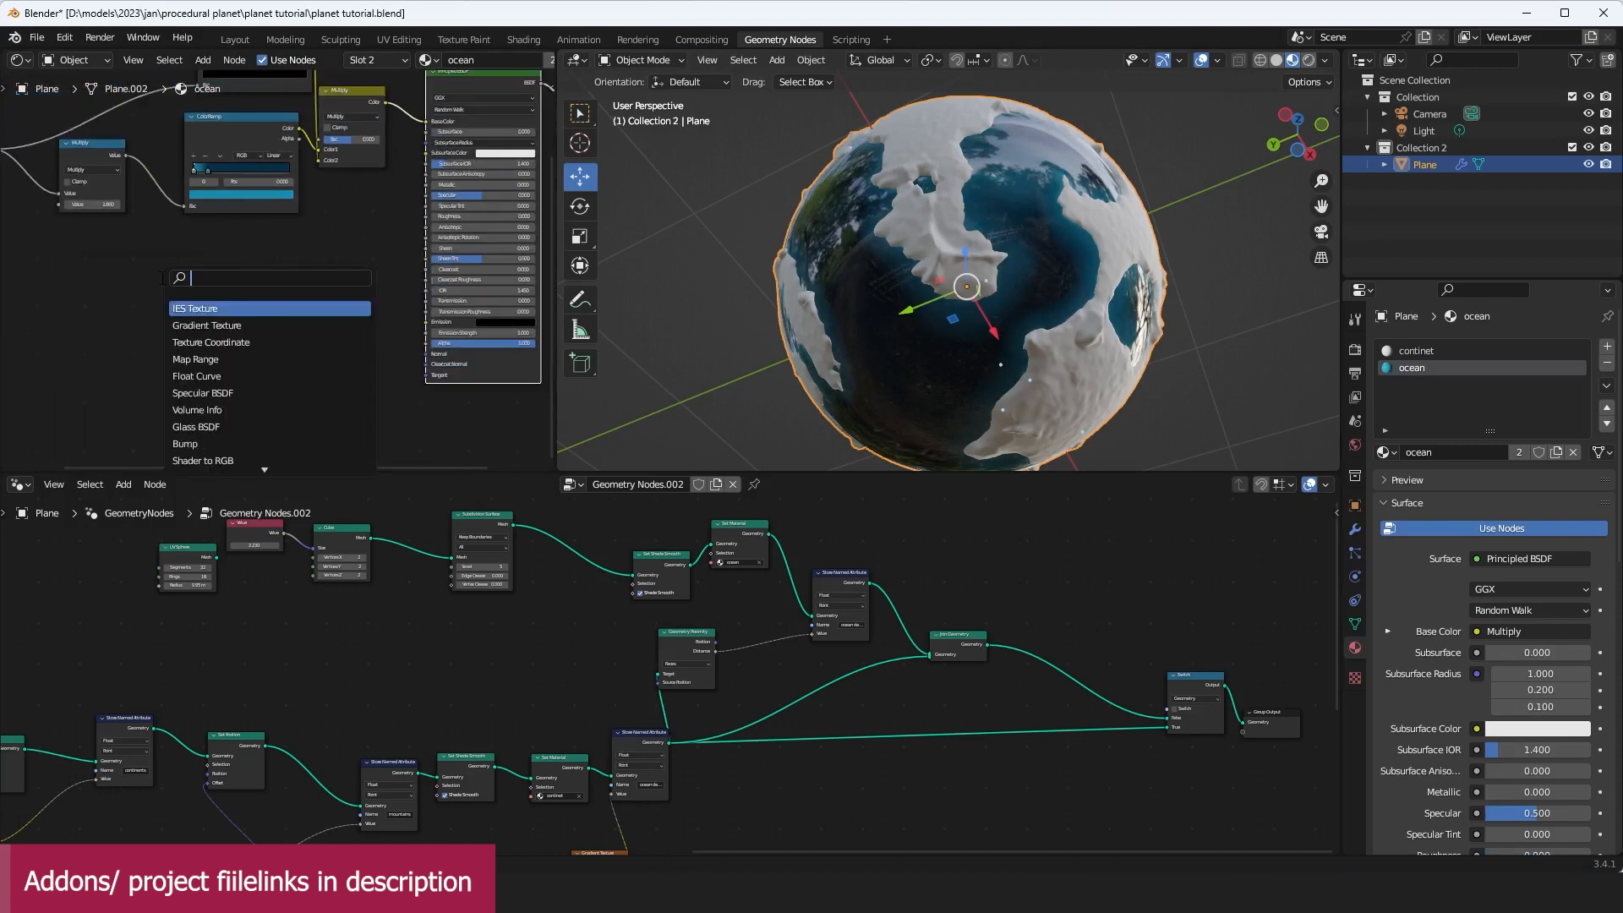
text(n)
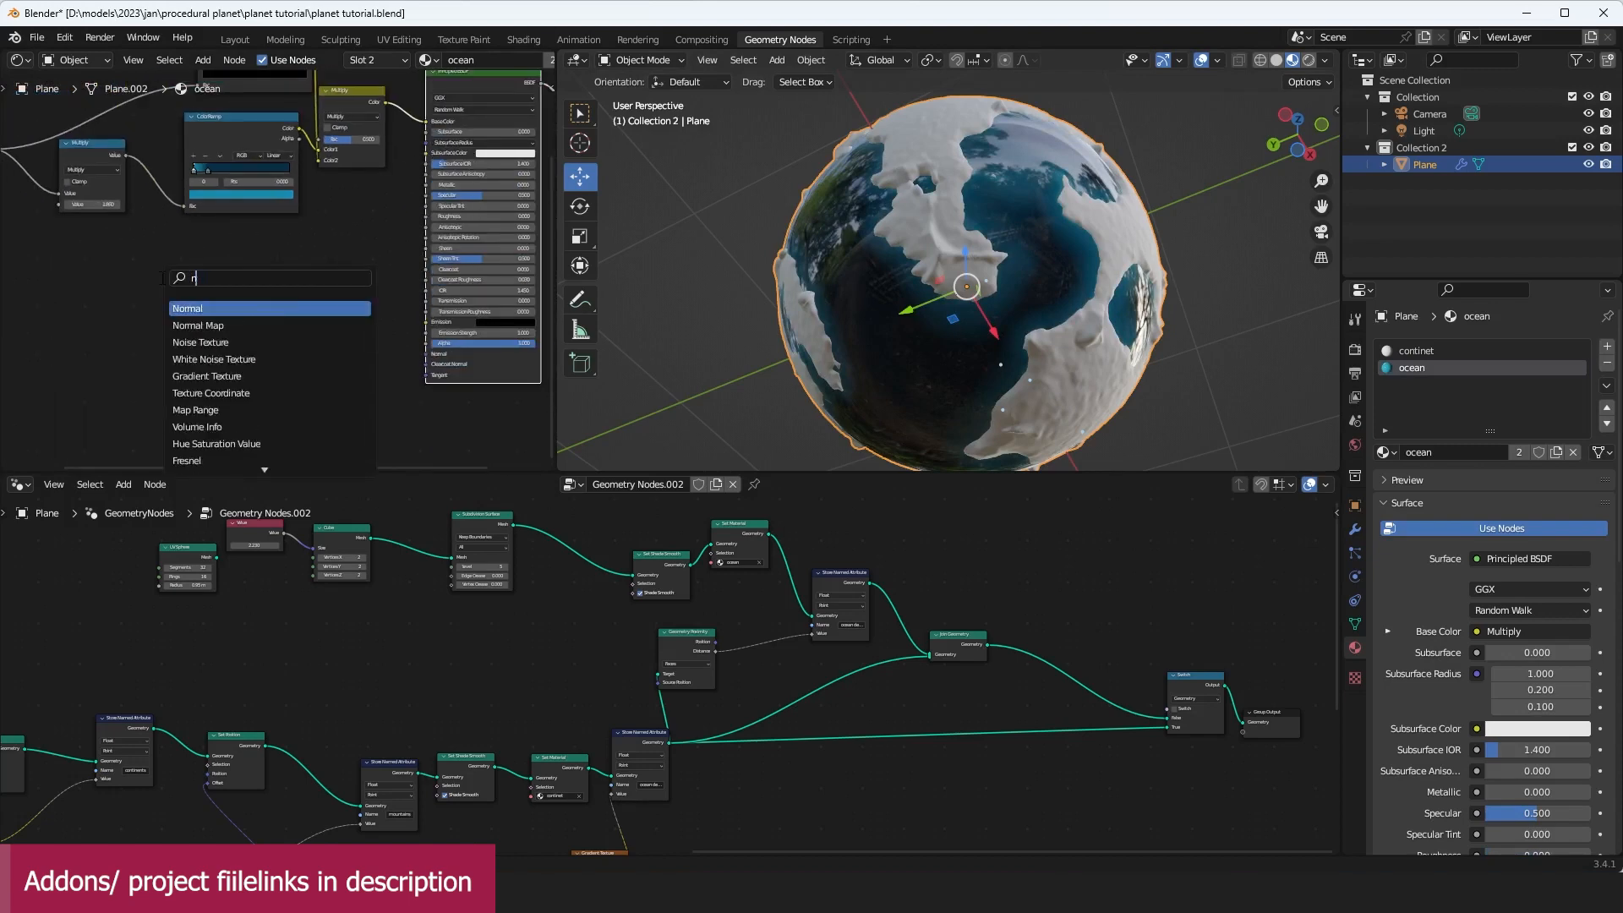
text(oise)
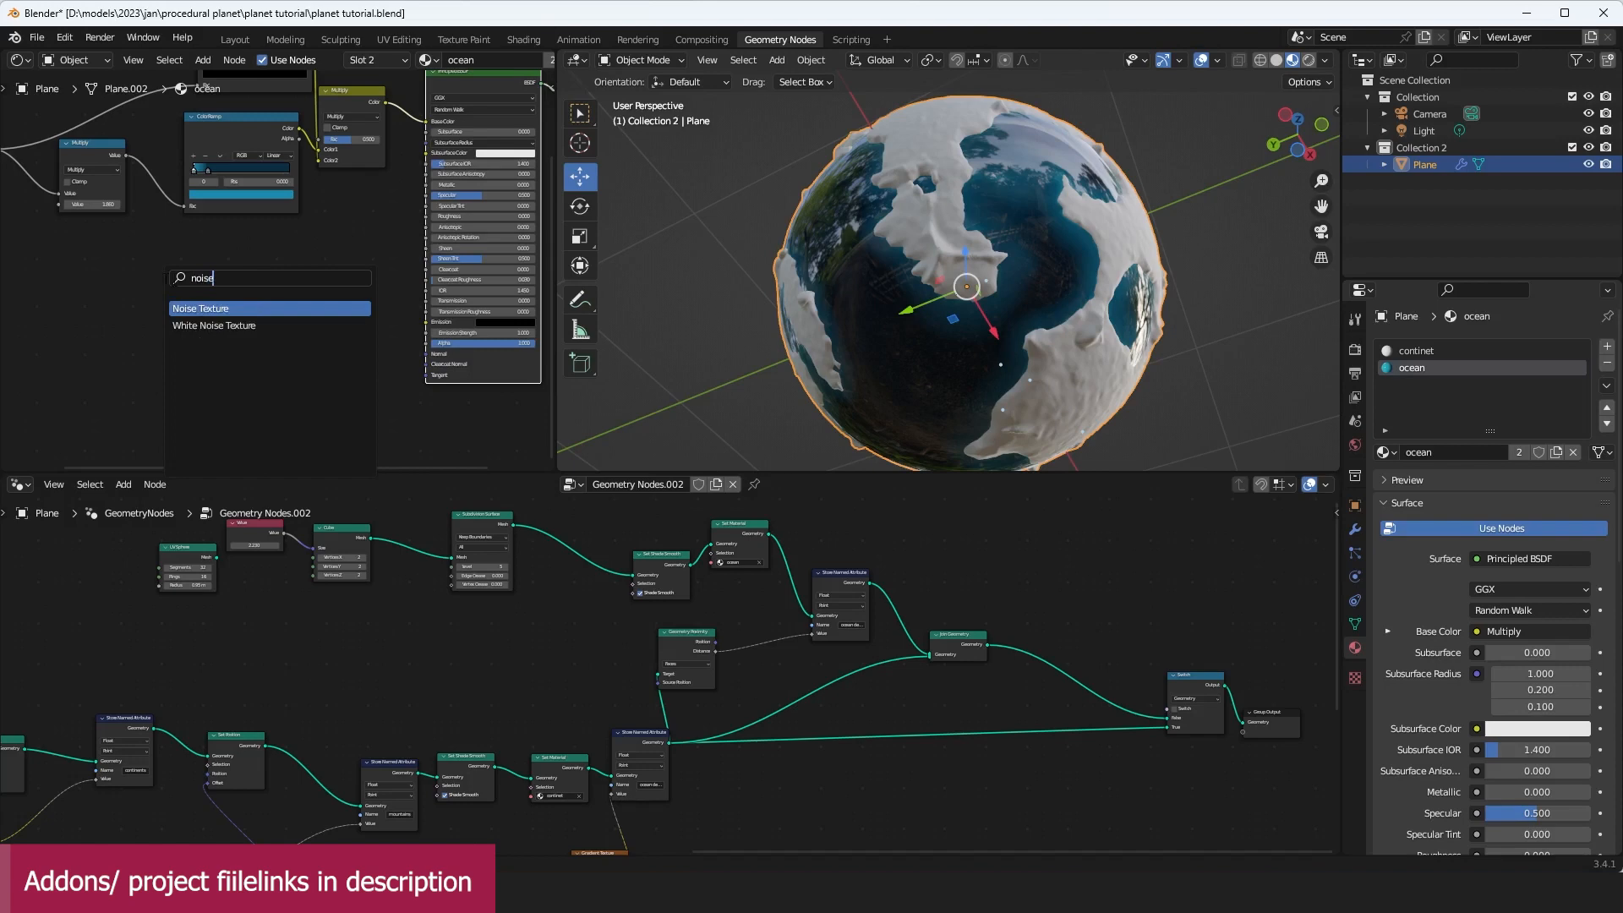
key(Return)
click(105, 357)
scroll(212, 321, up, 2)
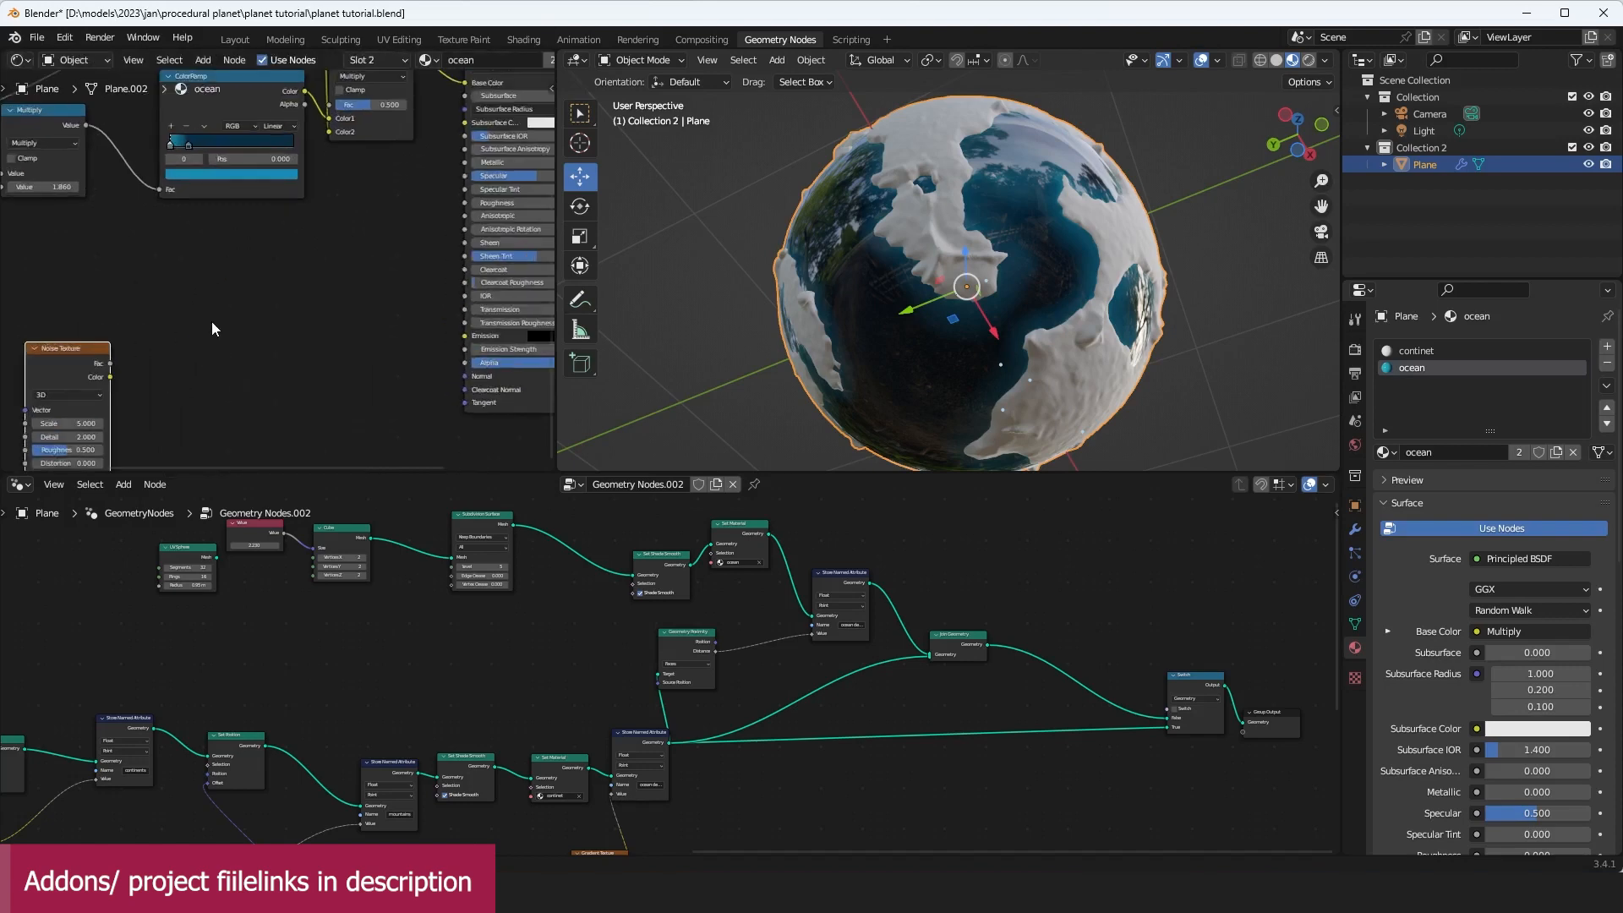
Step: Add a Bump node and connect the Noise Texture's Fac output to its Height input
key(shift+a)
click(181, 321)
text(b)
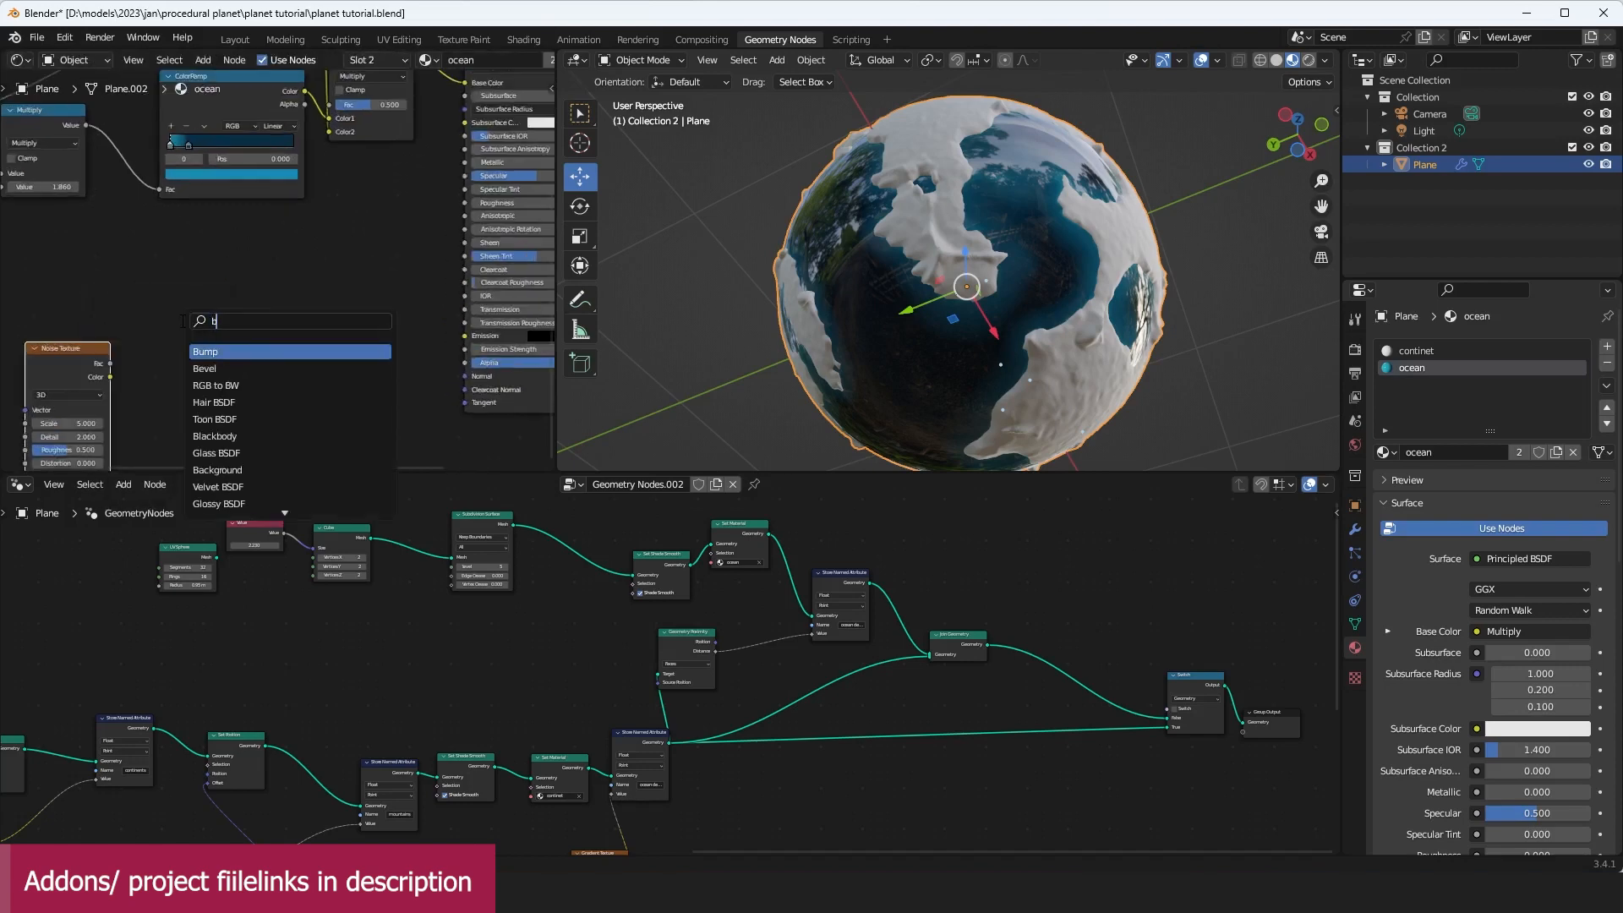
click(221, 350)
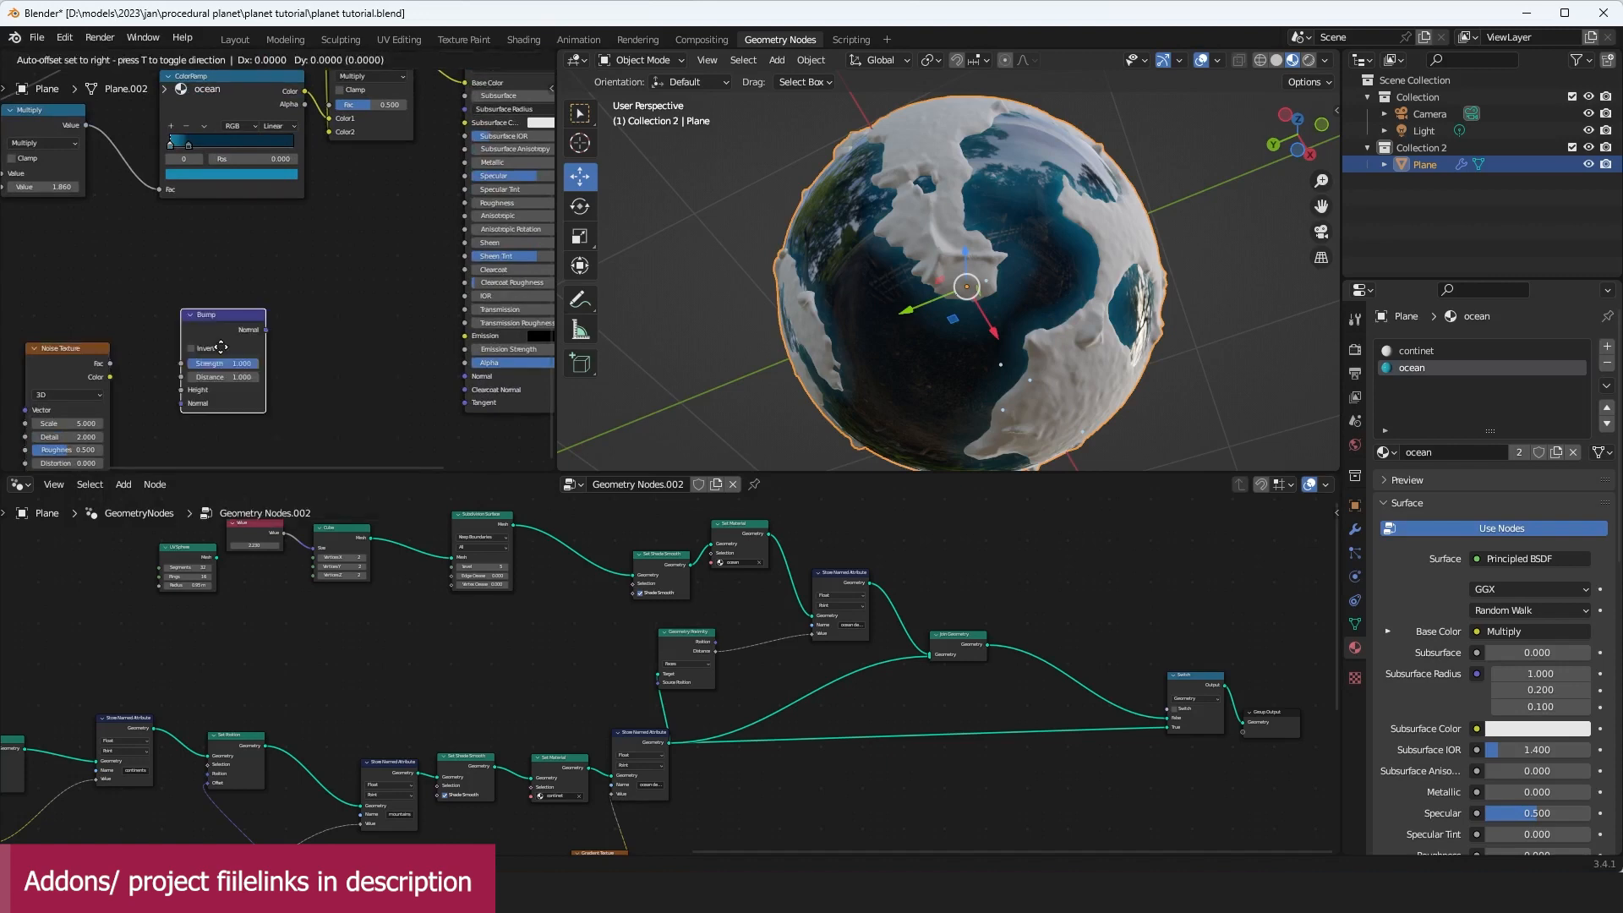
drag(110, 363, 185, 391)
scroll(279, 282, up, 1)
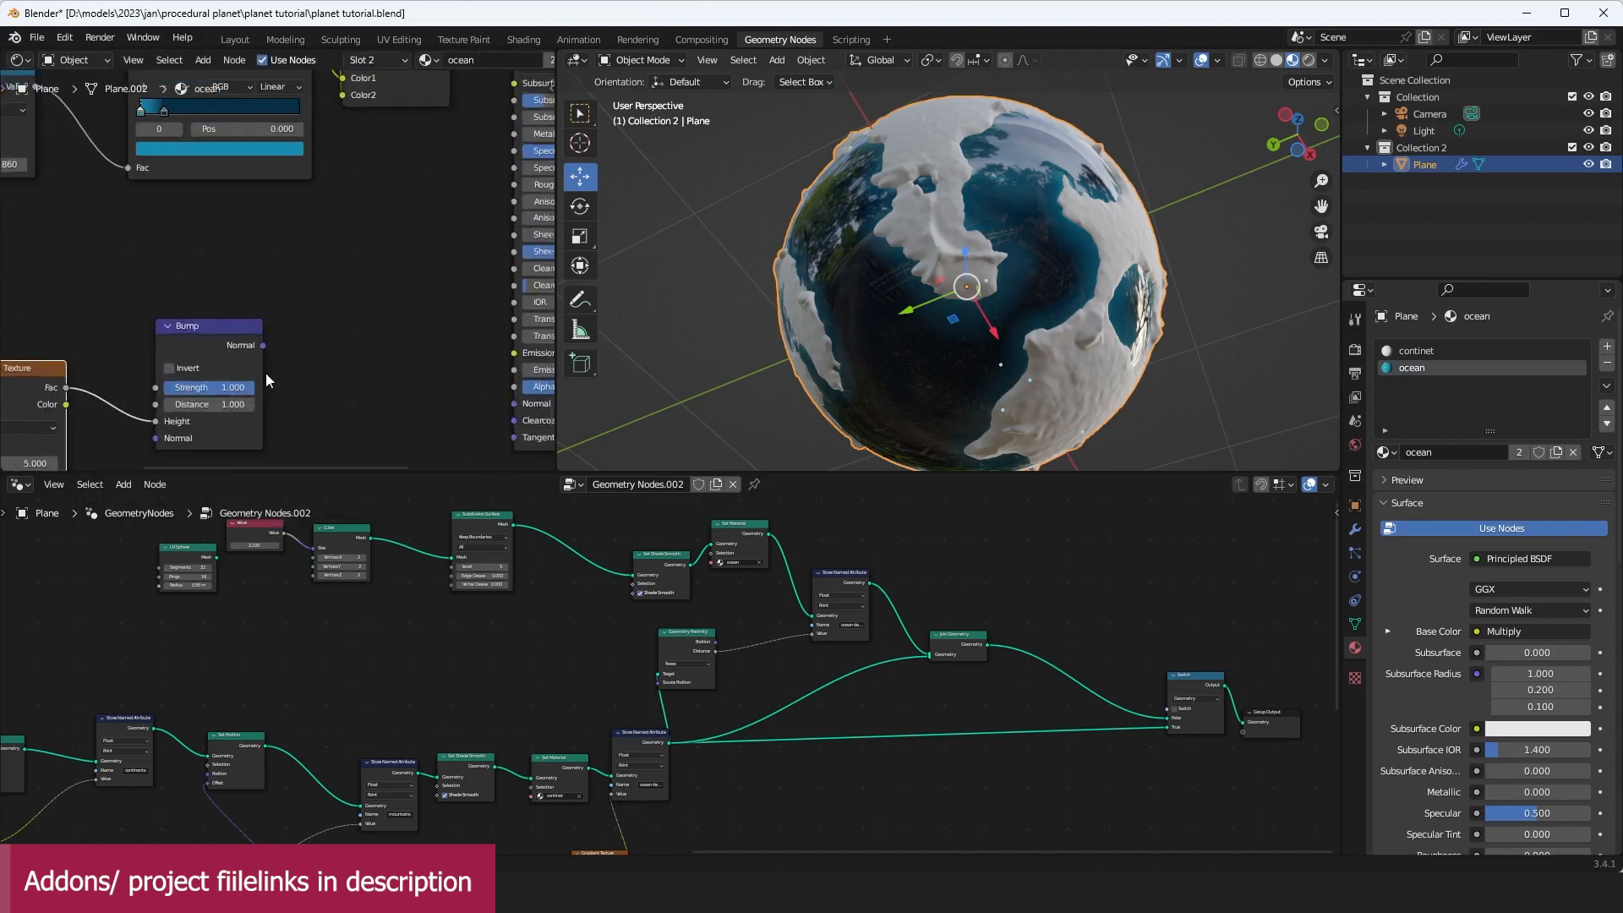
Step: Connect the Bump node's Normal output to the Principled BSDF's Normal input and save the file
middle_drag(279, 281, 205, 259)
drag(188, 322, 438, 382)
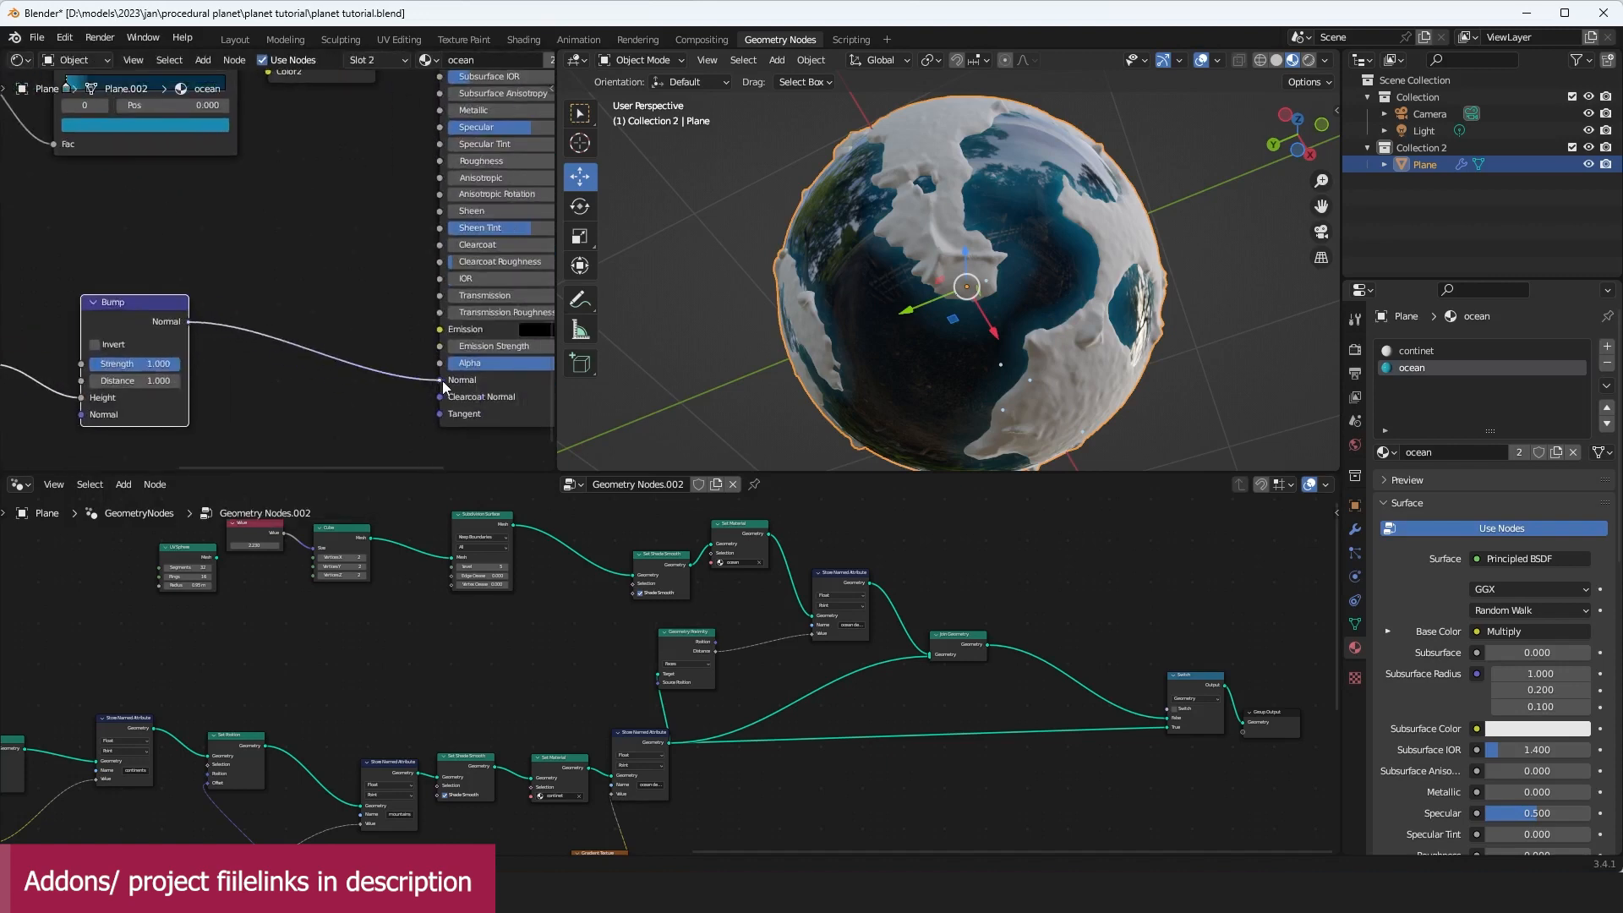
scroll(918, 266, up, 2)
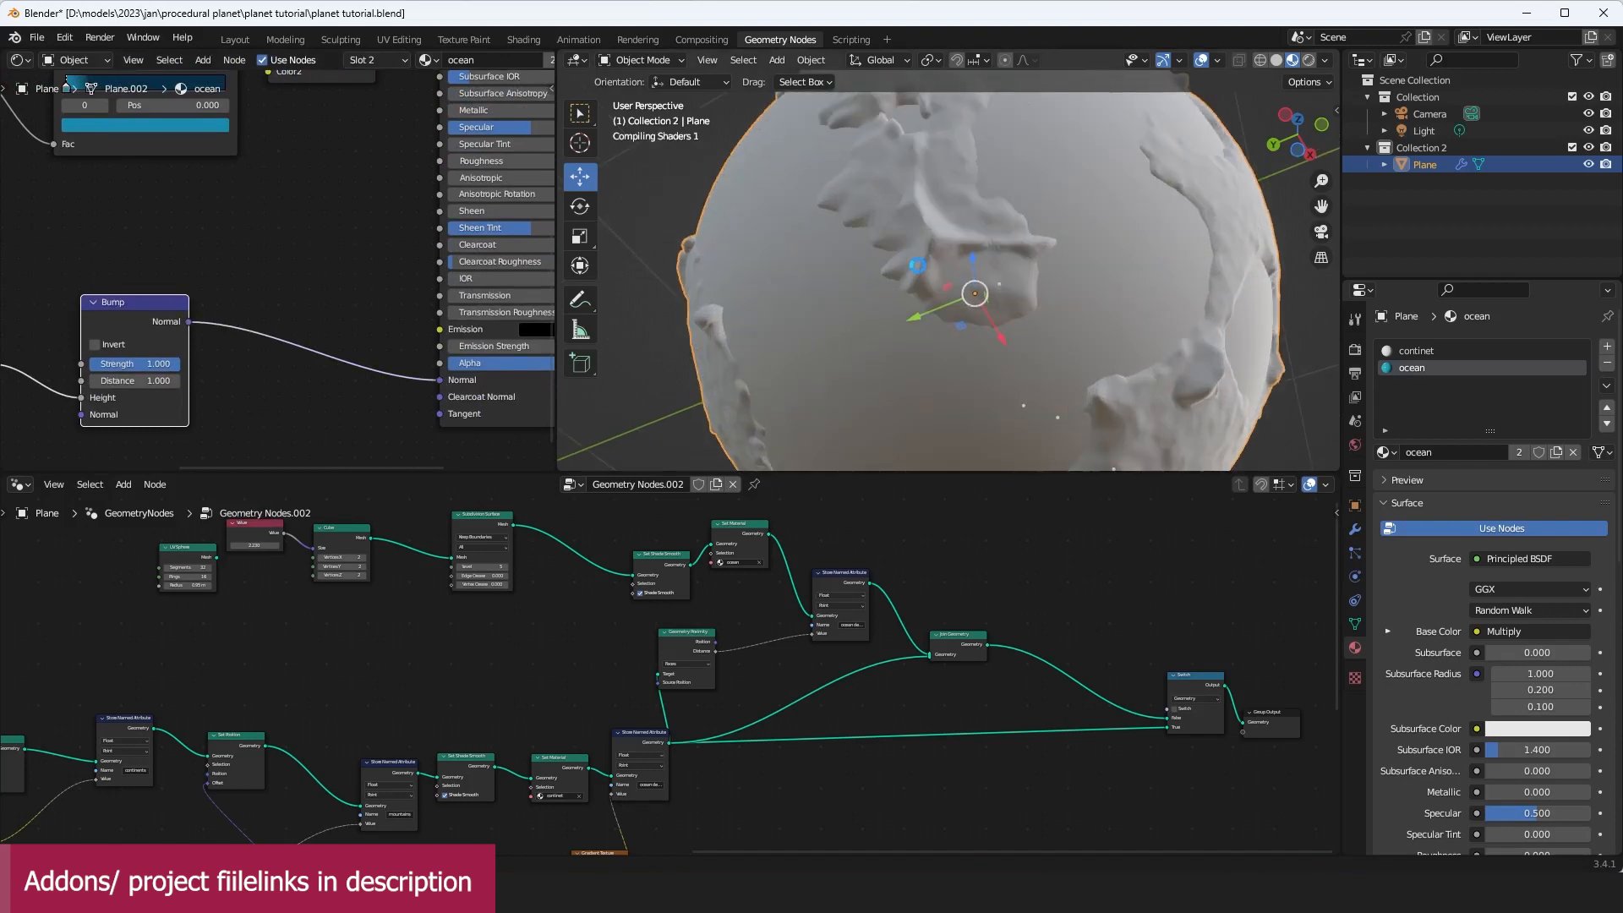
key(ctrl+s)
Step: Set the Noise Texture's Scale to 47.4 and the Bump node's Strength to 0.050 for finer, subtler waves
middle_drag(417, 365, 490, 357)
middle_drag(321, 358, 411, 351)
drag(335, 347, 276, 348)
middle_drag(118, 400, 221, 360)
drag(230, 382, 186, 416)
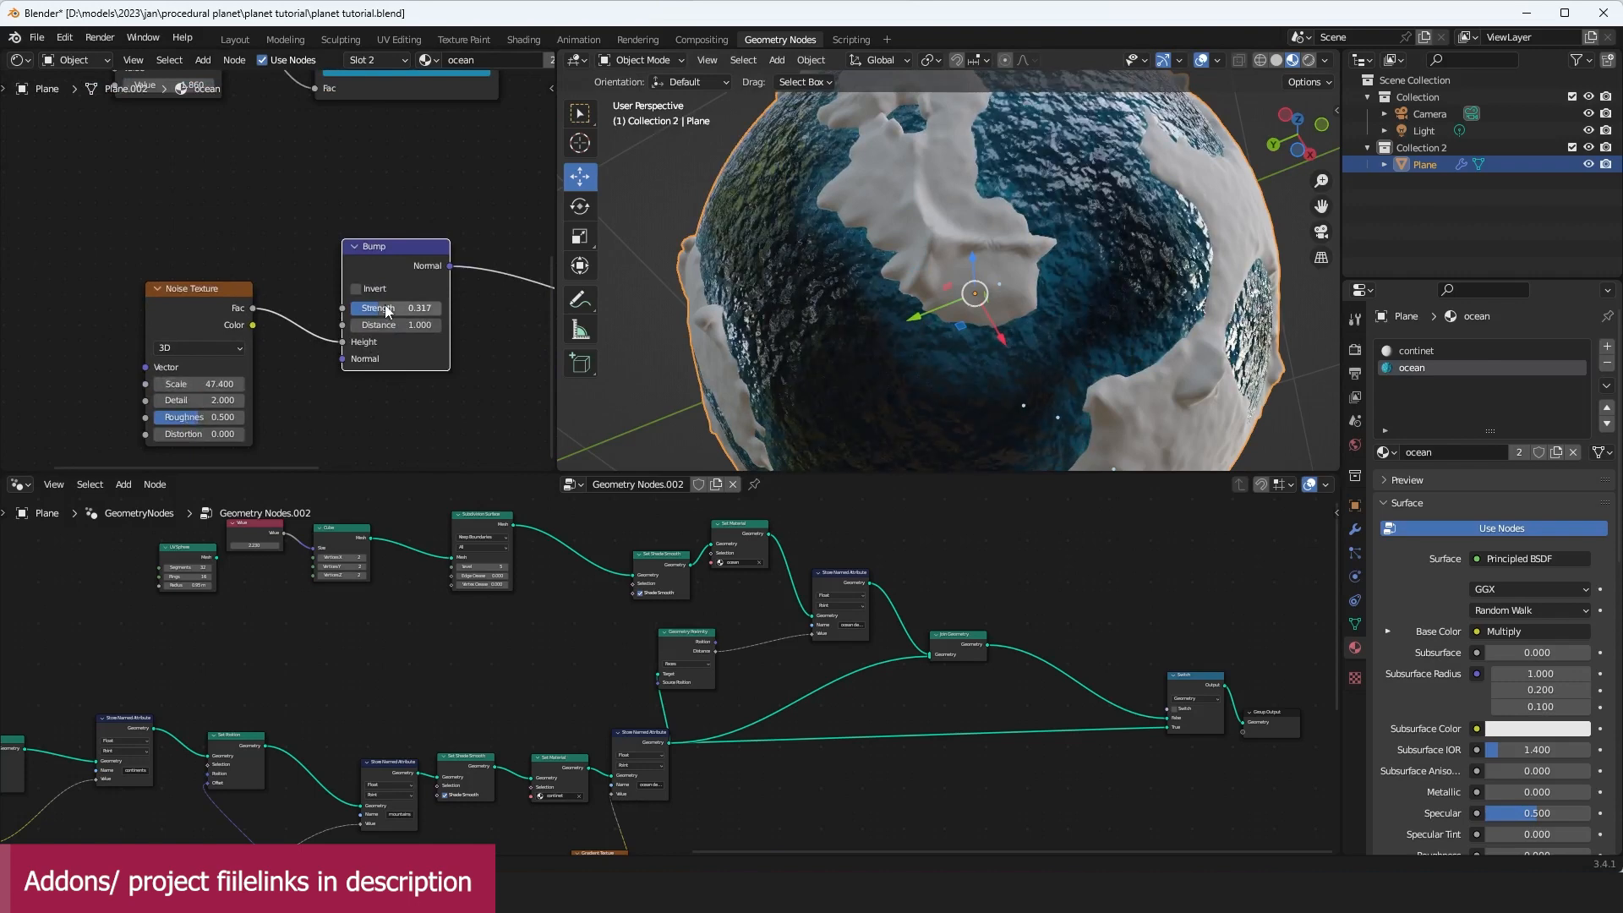
drag(395, 307, 372, 308)
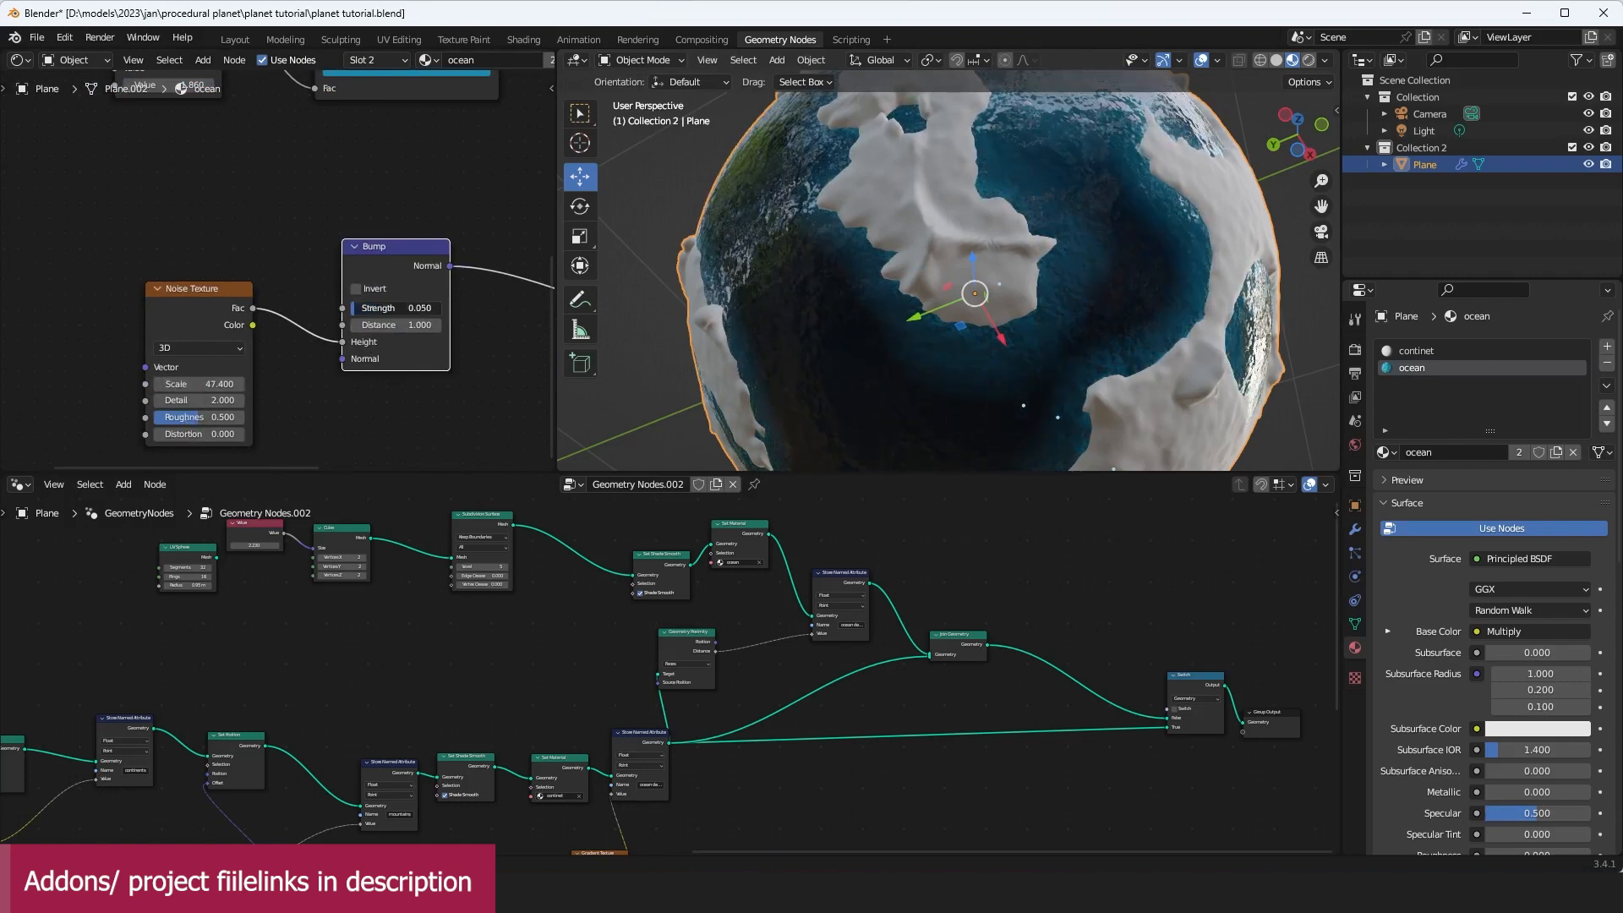
drag(372, 308, 369, 307)
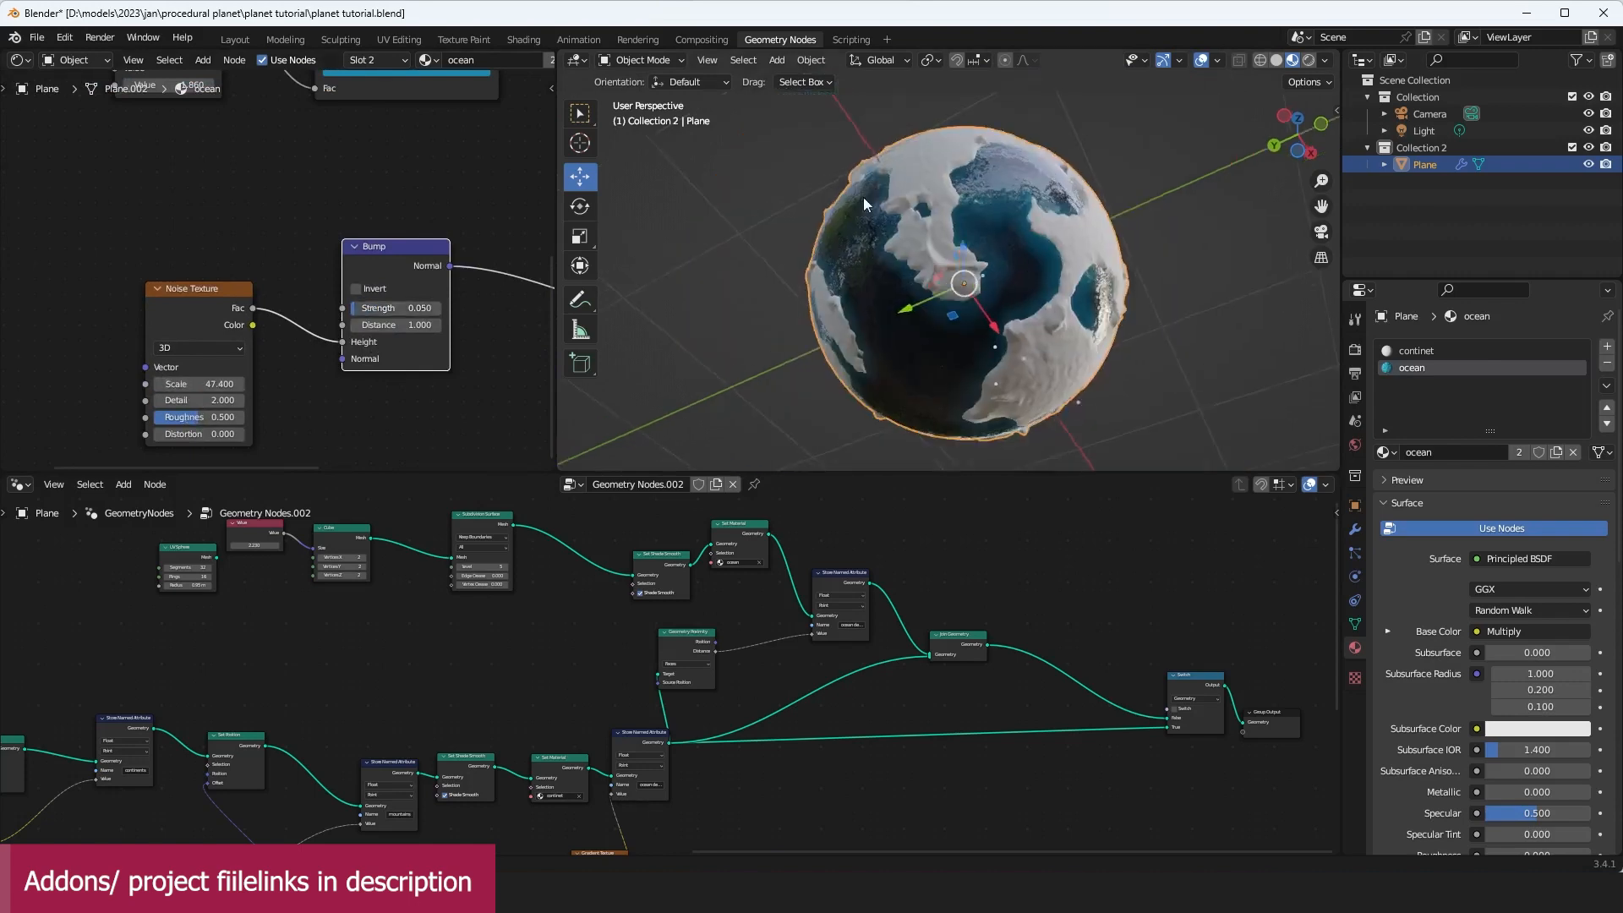
Step: Recolor the lower ocean ColorRamp in greens, giving its second stop hue 0.528, saturation 1.000 and value 0.258, and save the file
middle_drag(864, 196, 865, 246)
middle_drag(425, 247, 423, 363)
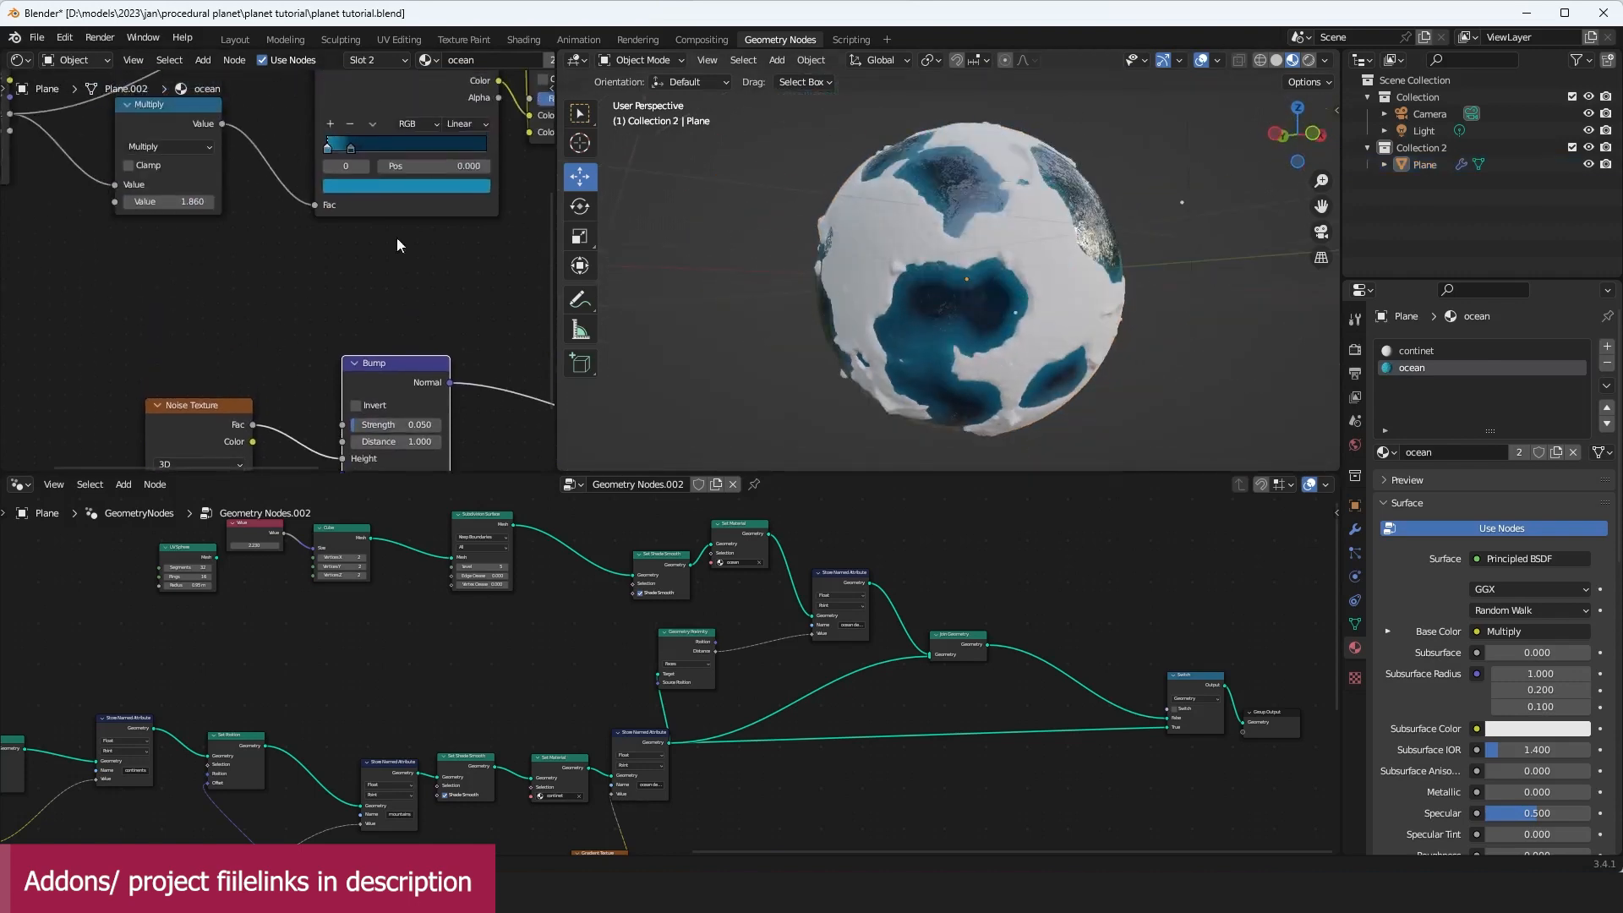
middle_drag(463, 204, 418, 352)
scroll(301, 296, up, 3)
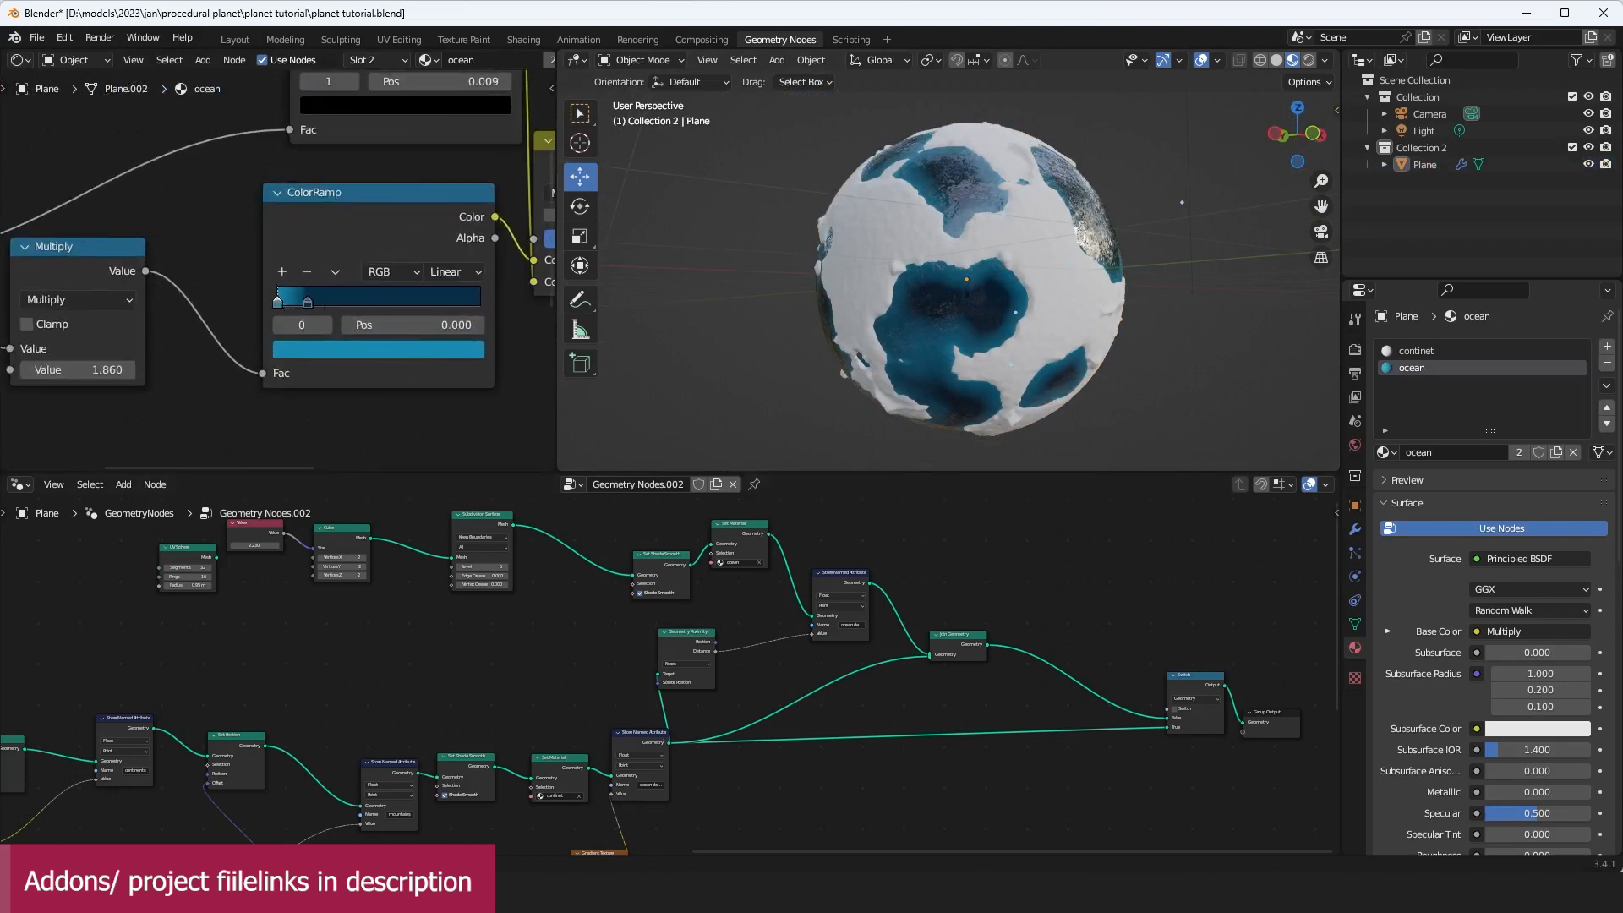
scroll(352, 293, up, 1)
click(313, 306)
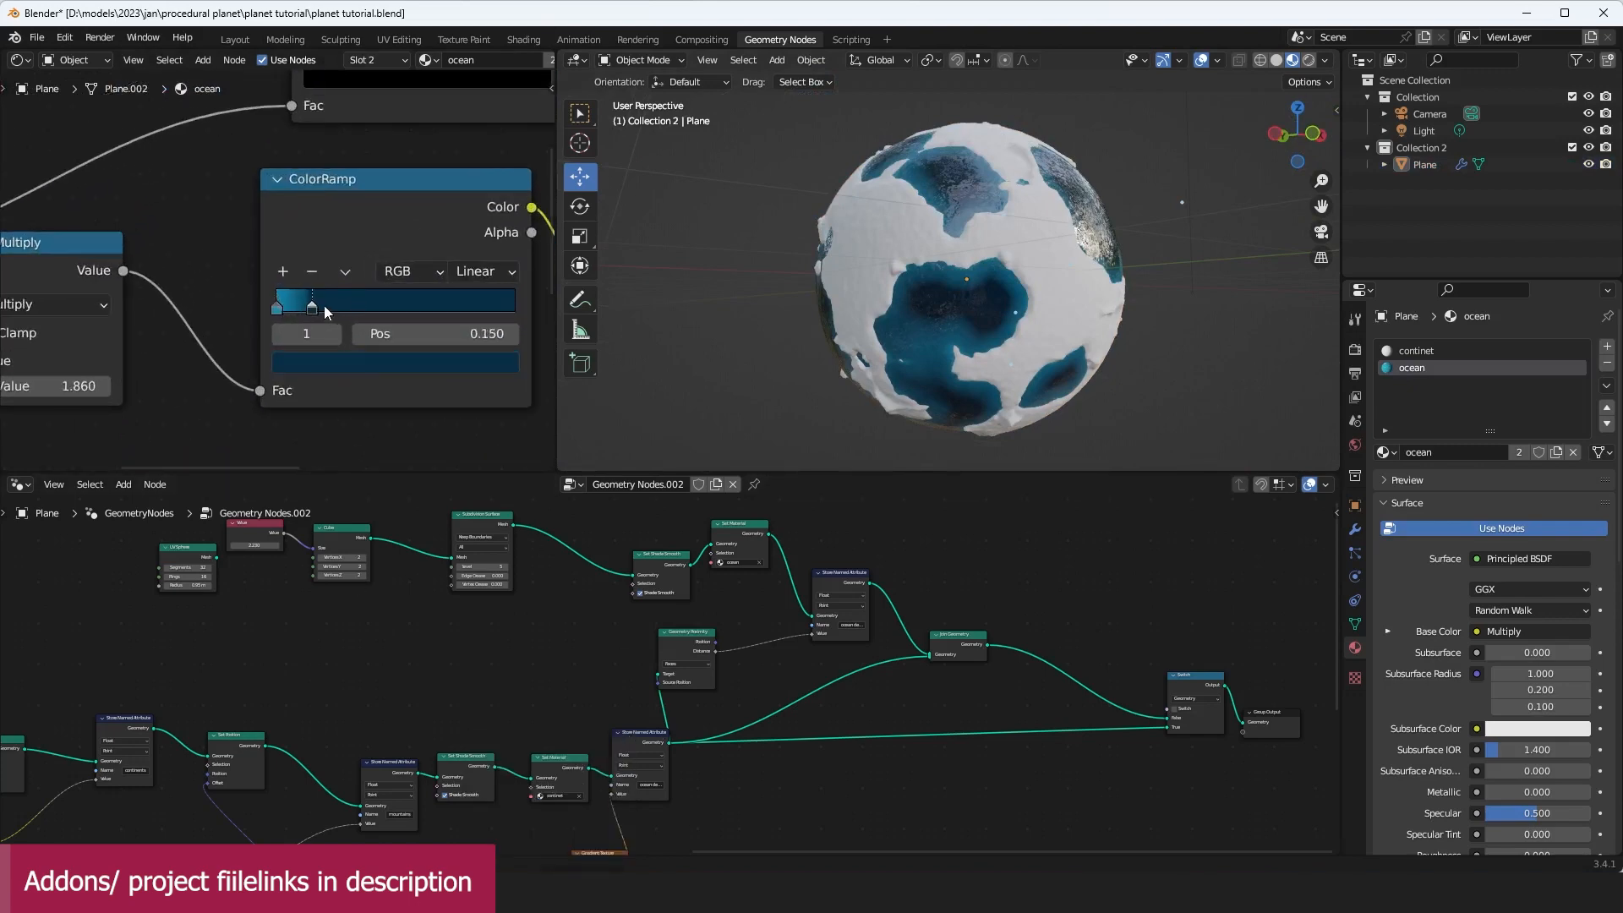
click(372, 360)
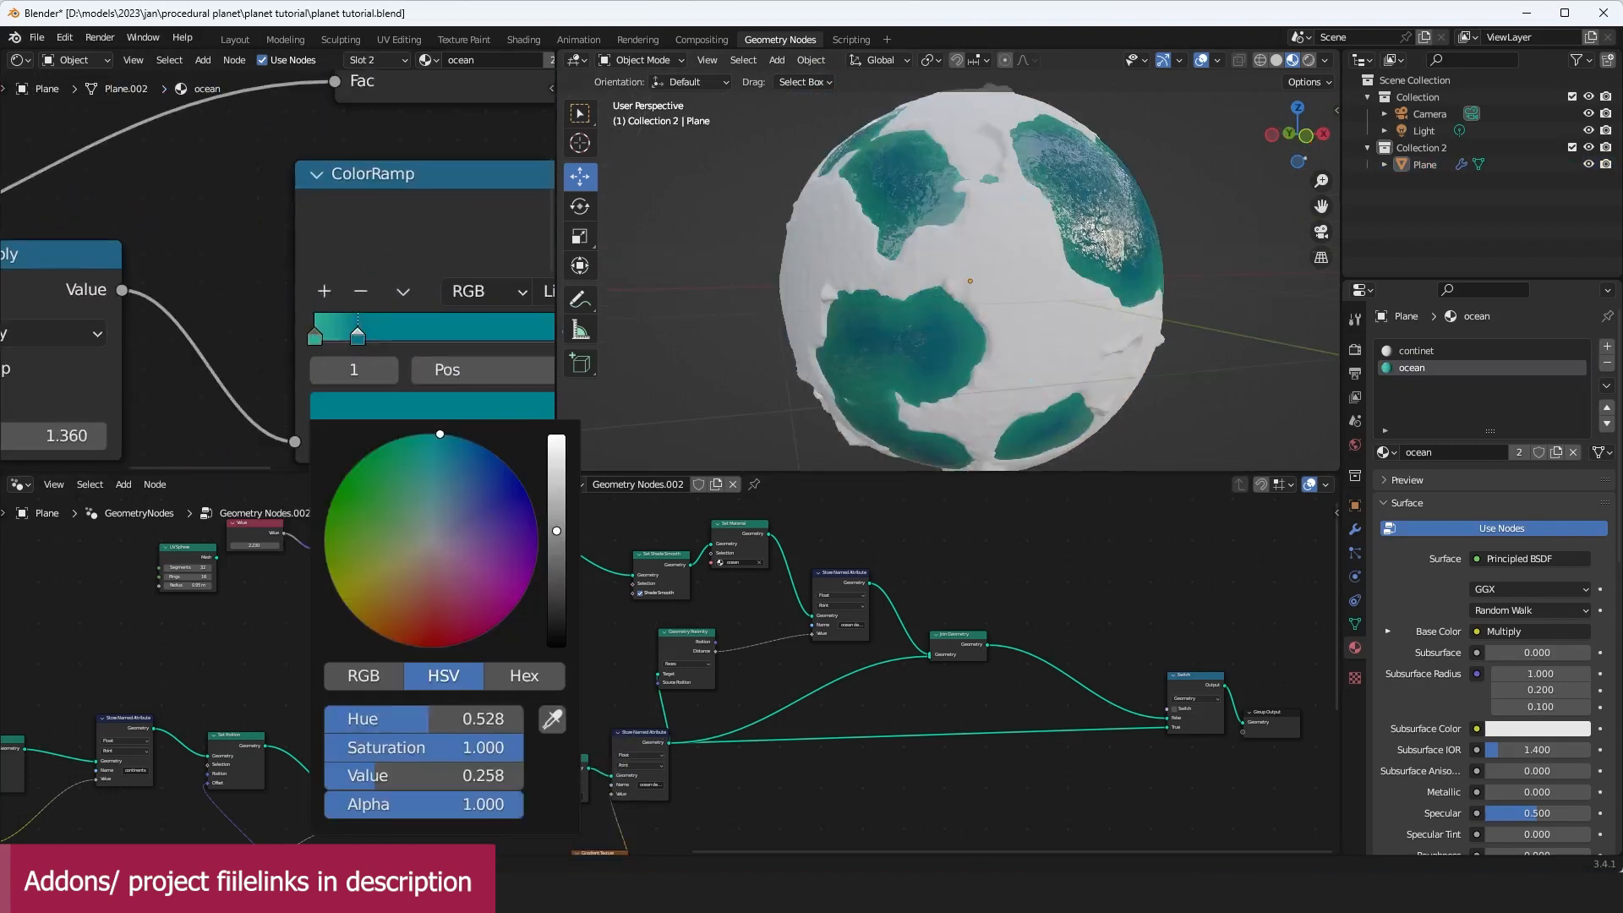
middle_drag(813, 200, 1039, 307)
scroll(936, 172, up, 5)
scroll(937, 170, down, 5)
key(ctrl+s)
scroll(524, 351, down, 1)
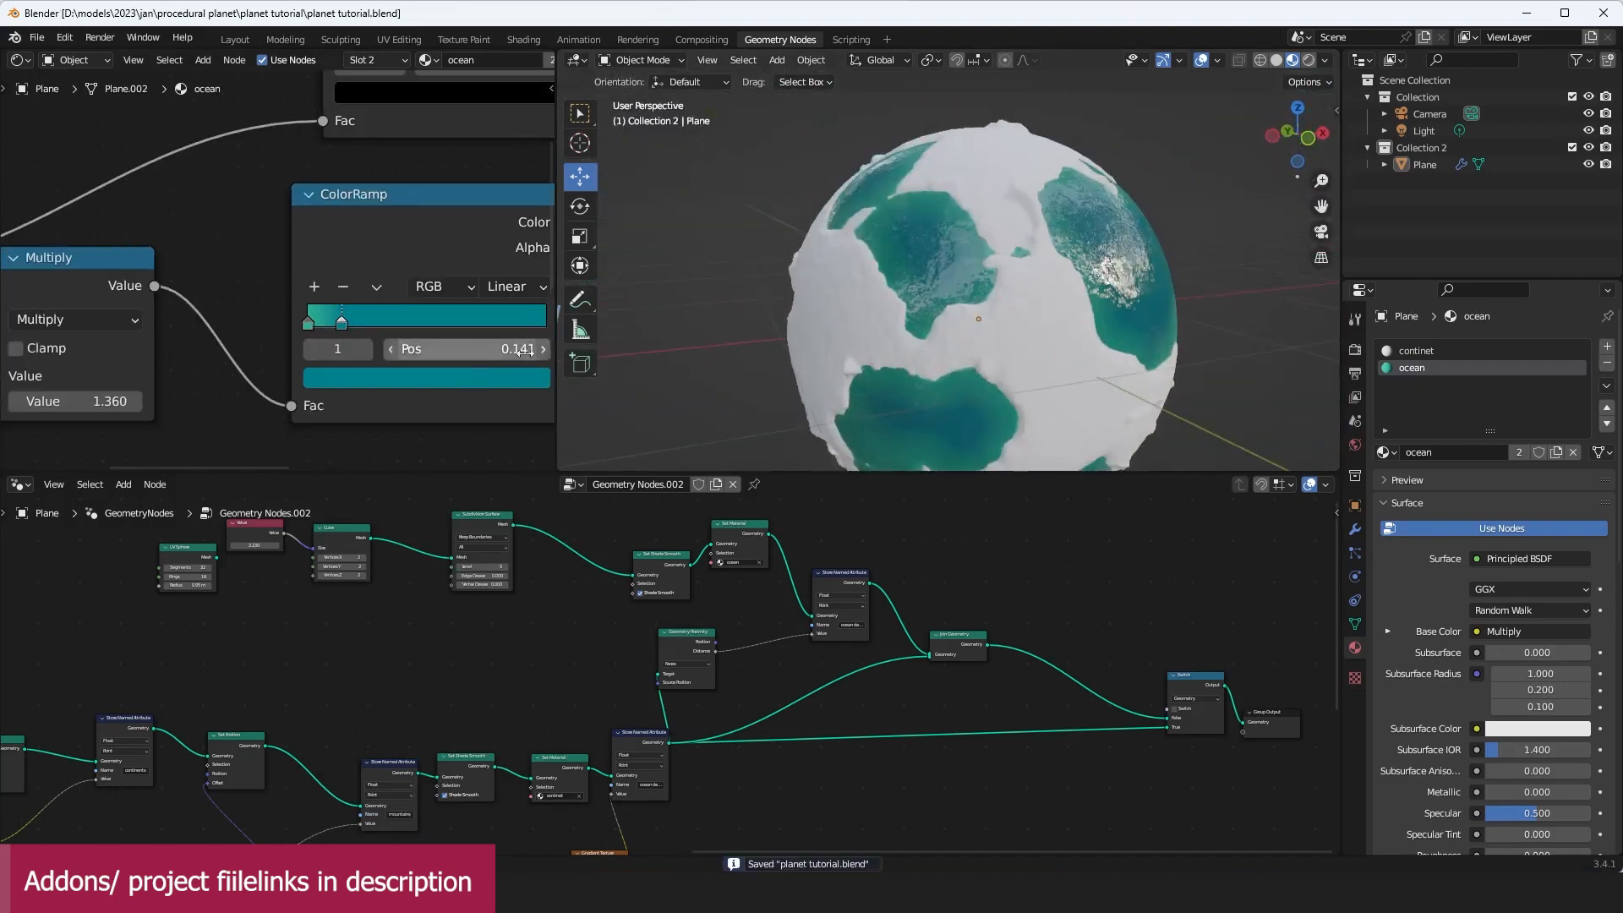
Step: Switch the ocean's color-mixing node to Screen with a factor of 1.000, preview the Principled BSDF, and save the file
scroll(581, 338, down, 3)
middle_drag(550, 336, 422, 365)
scroll(431, 364, down, 4)
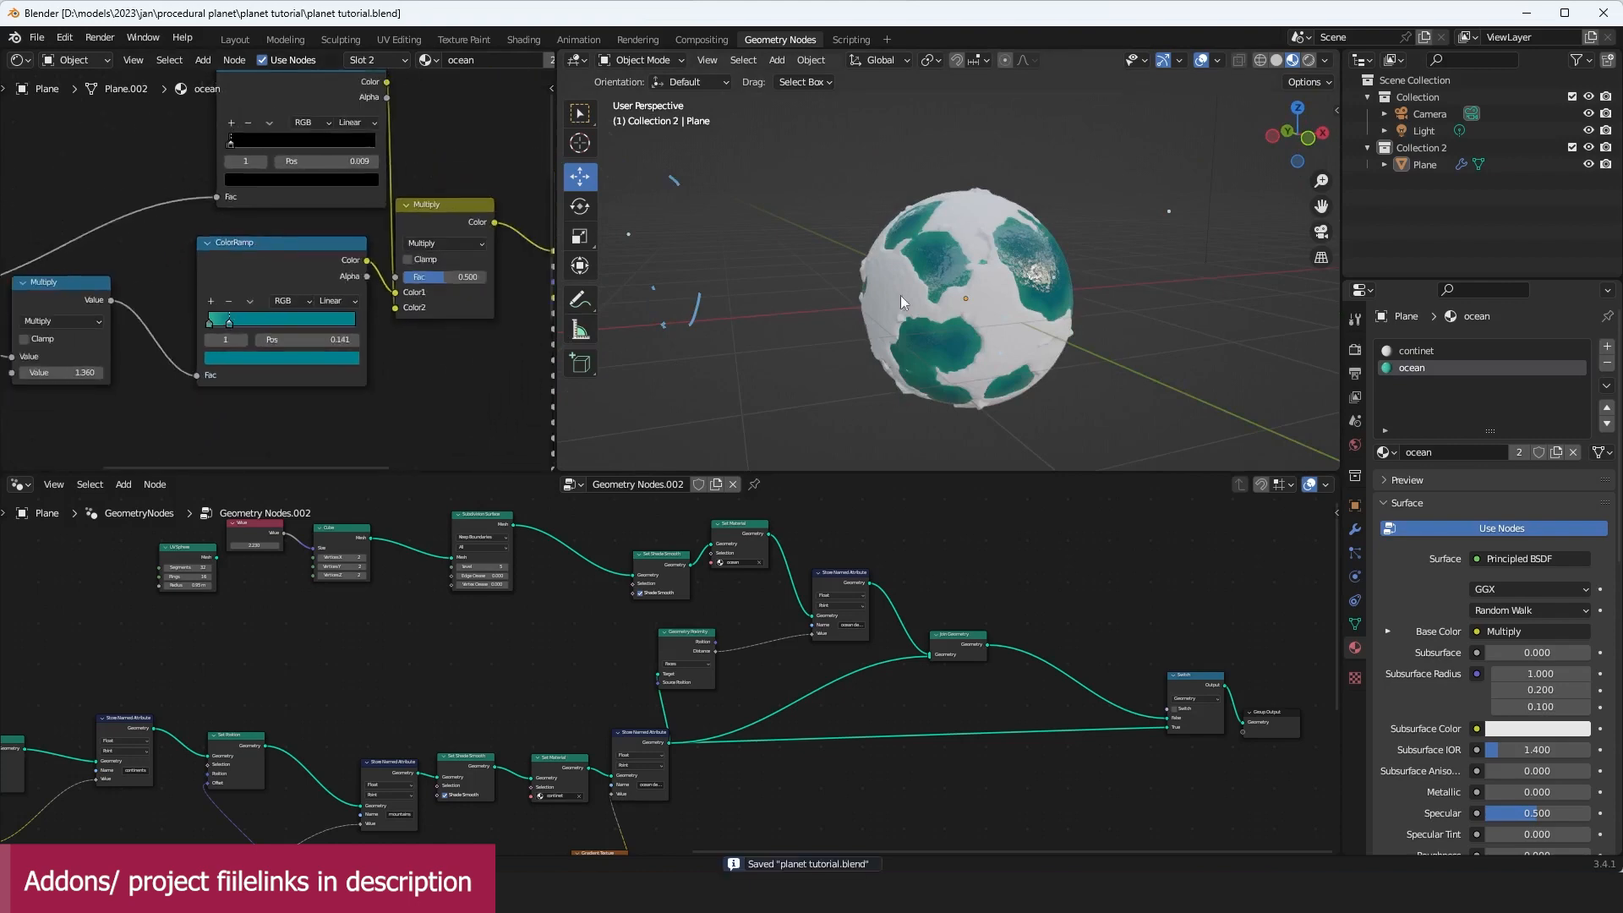
scroll(966, 294, up, 5)
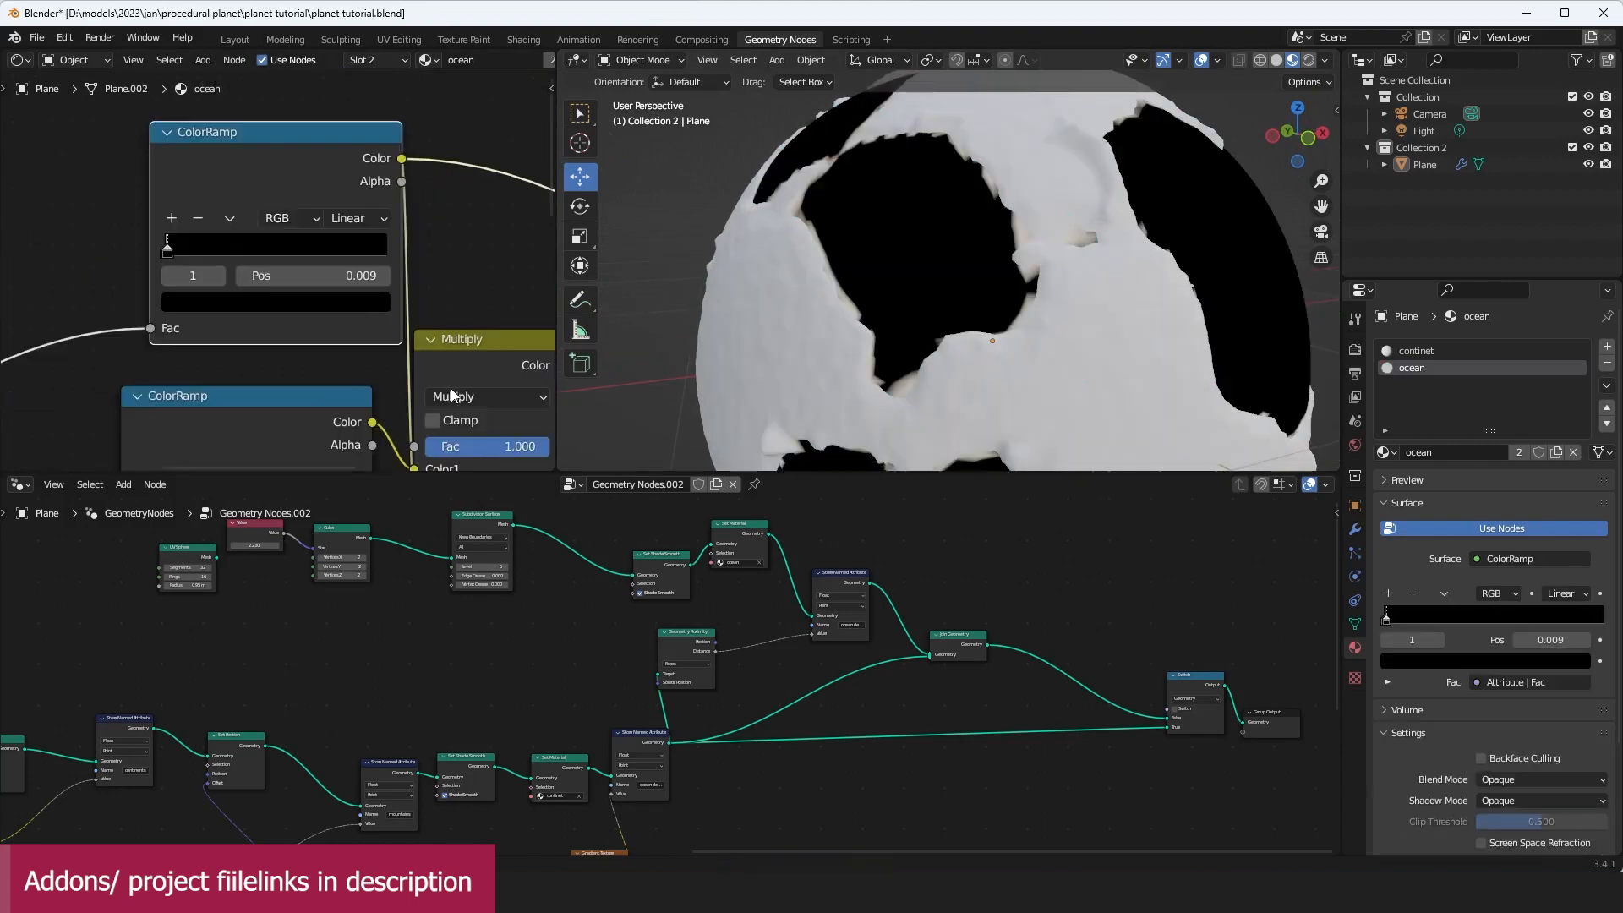
click(453, 396)
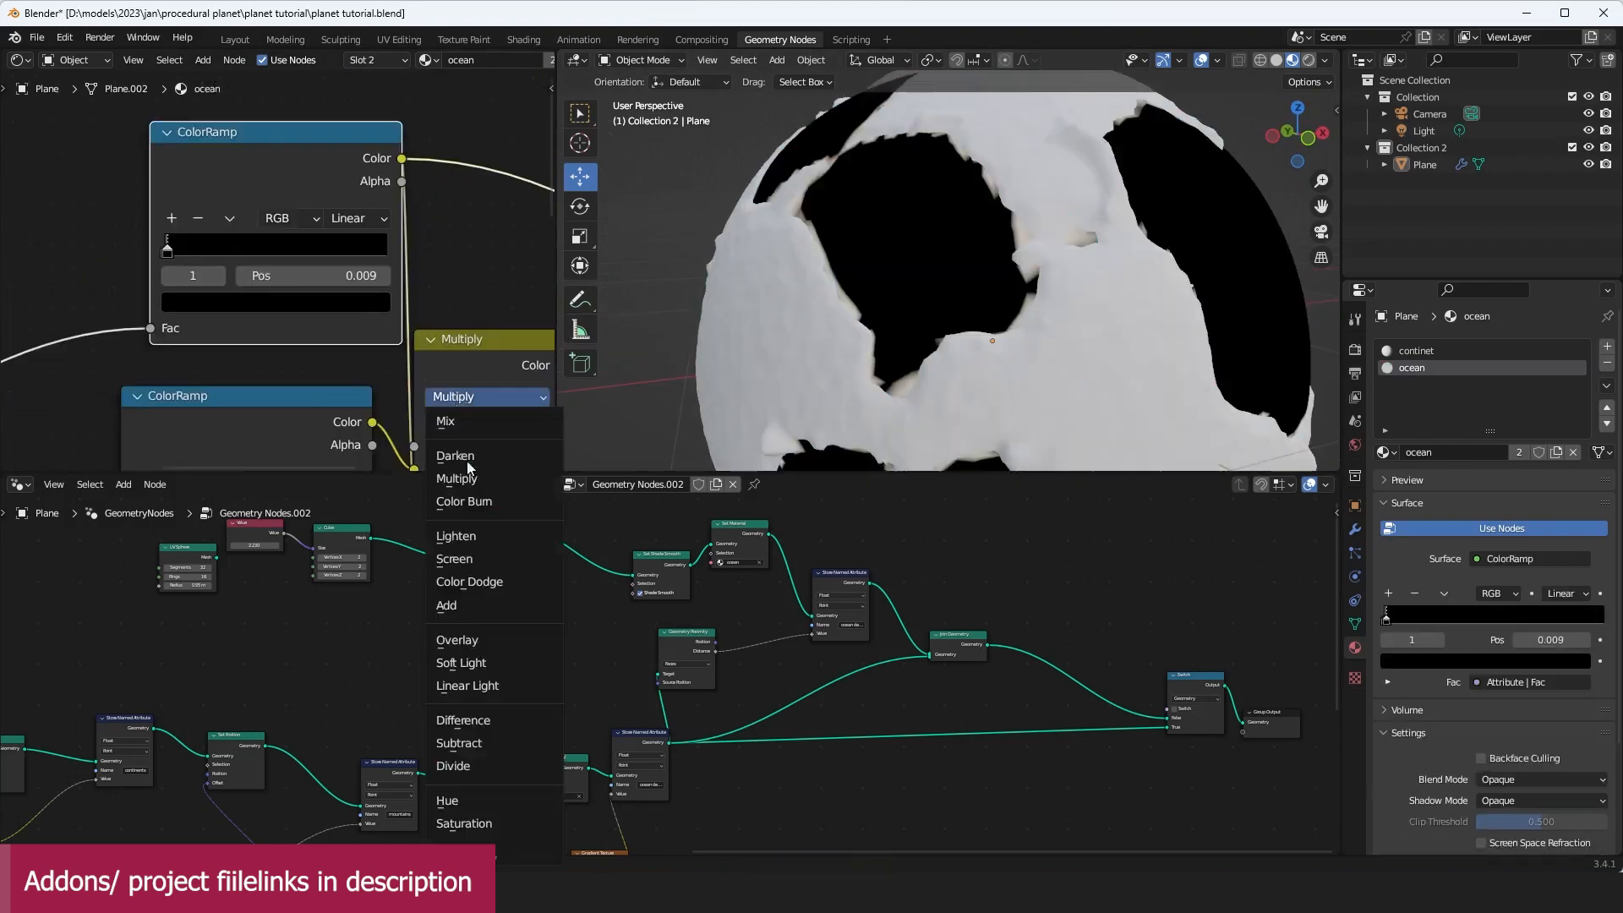
click(471, 556)
middle_drag(461, 370, 142, 336)
ctrl+shift+click(418, 293)
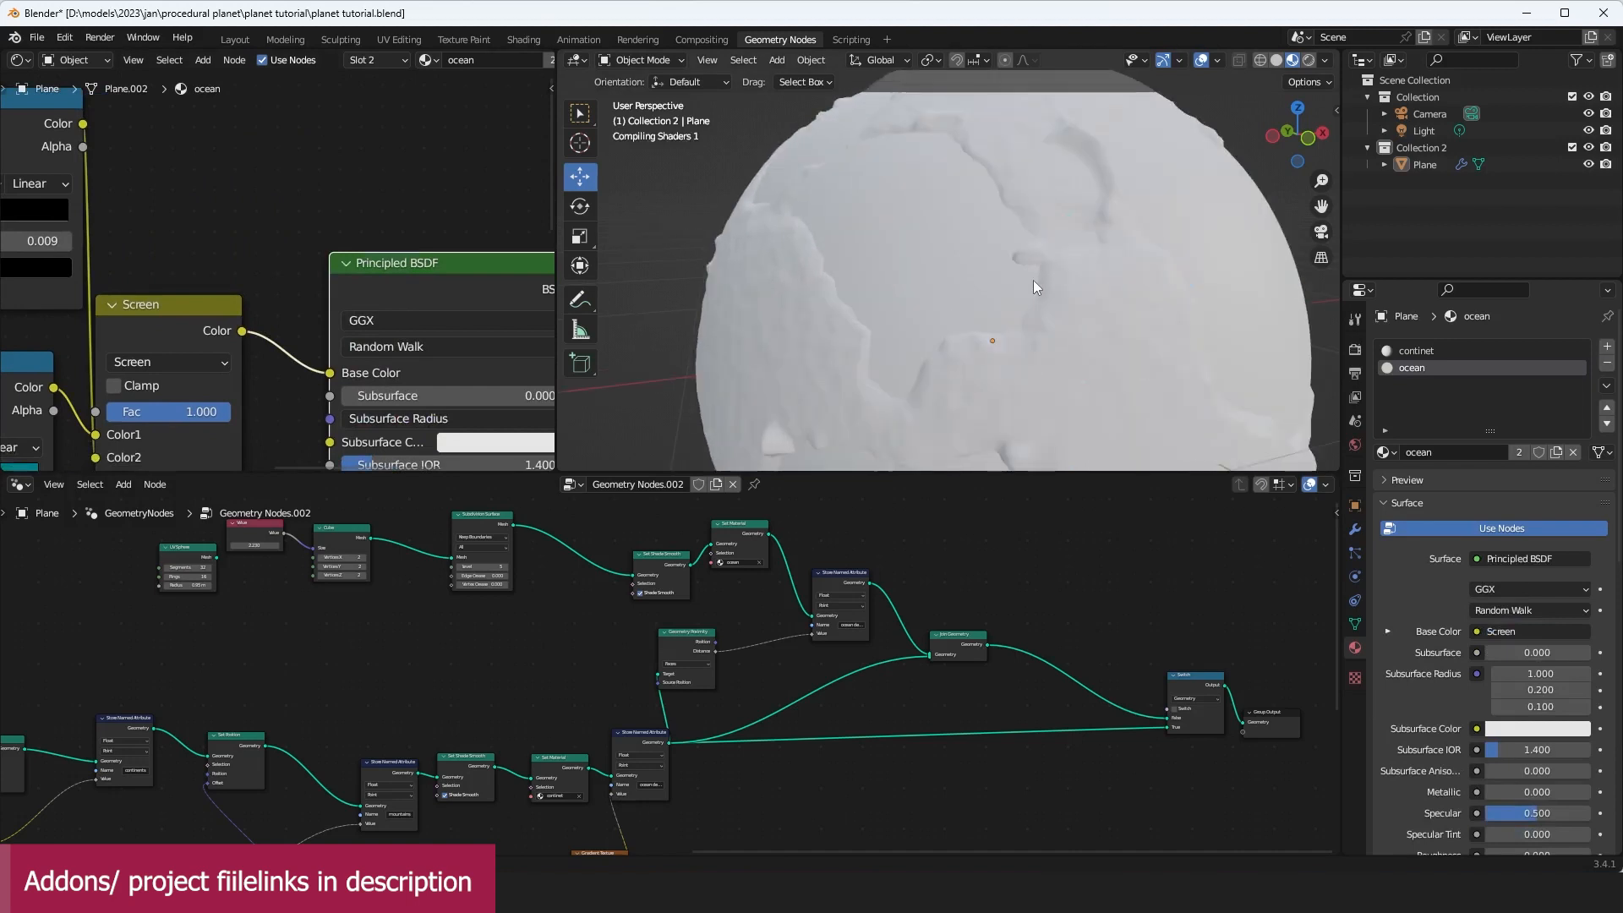
mouse_move(1103, 318)
middle_down()
mouse_move(1089, 327)
mouse_move(1104, 326)
middle_up()
scroll(1070, 297, down, 3)
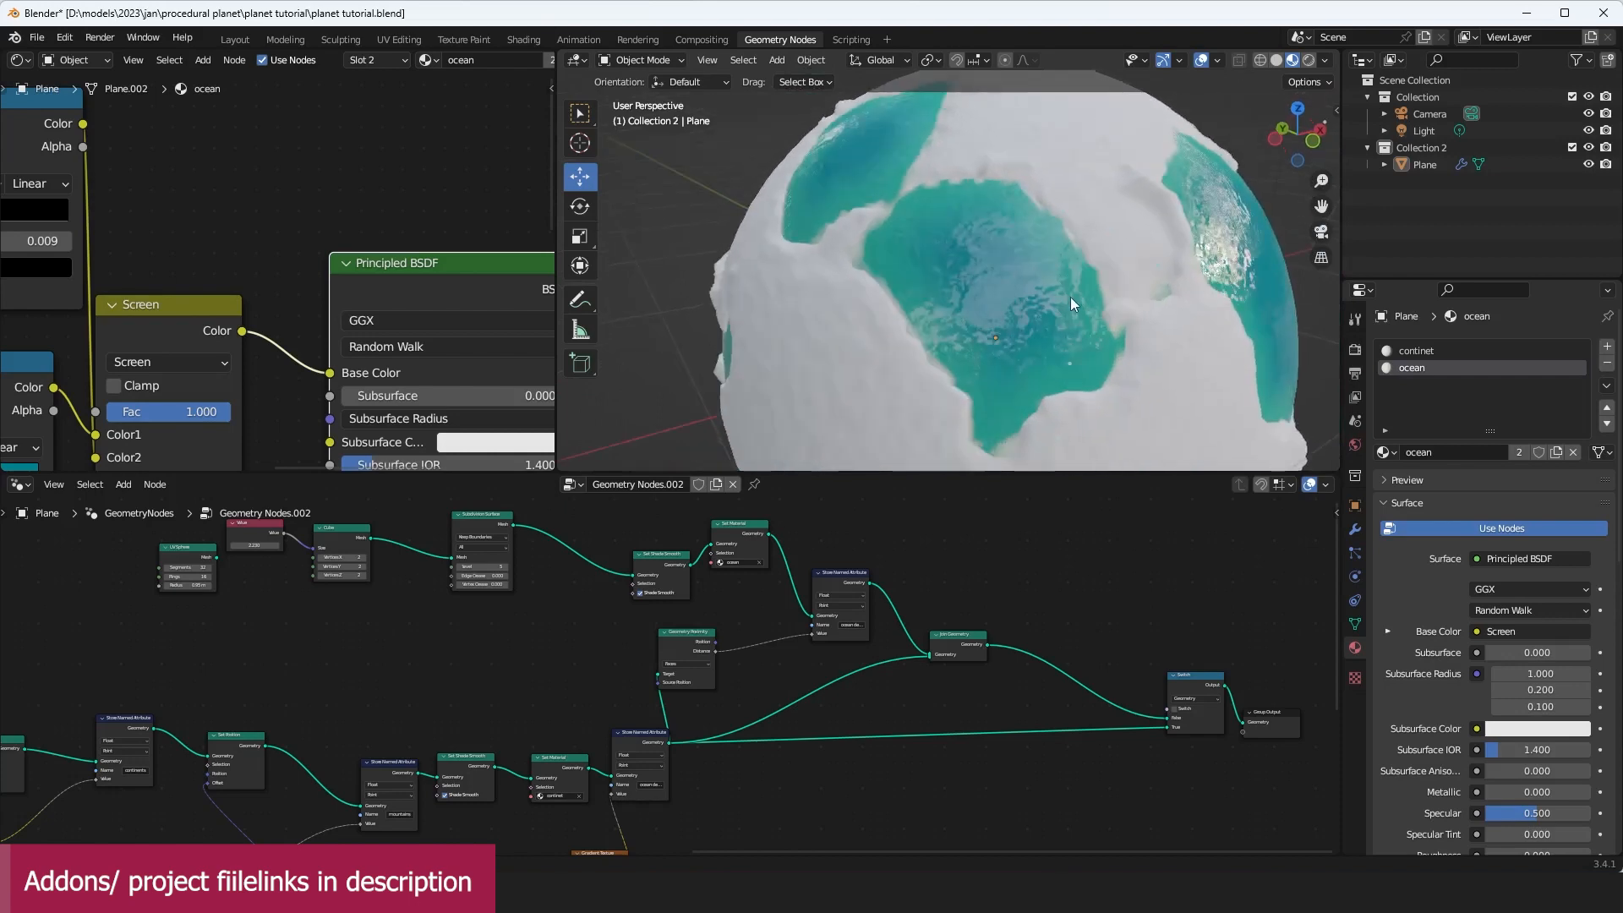
key(ctrl+s)
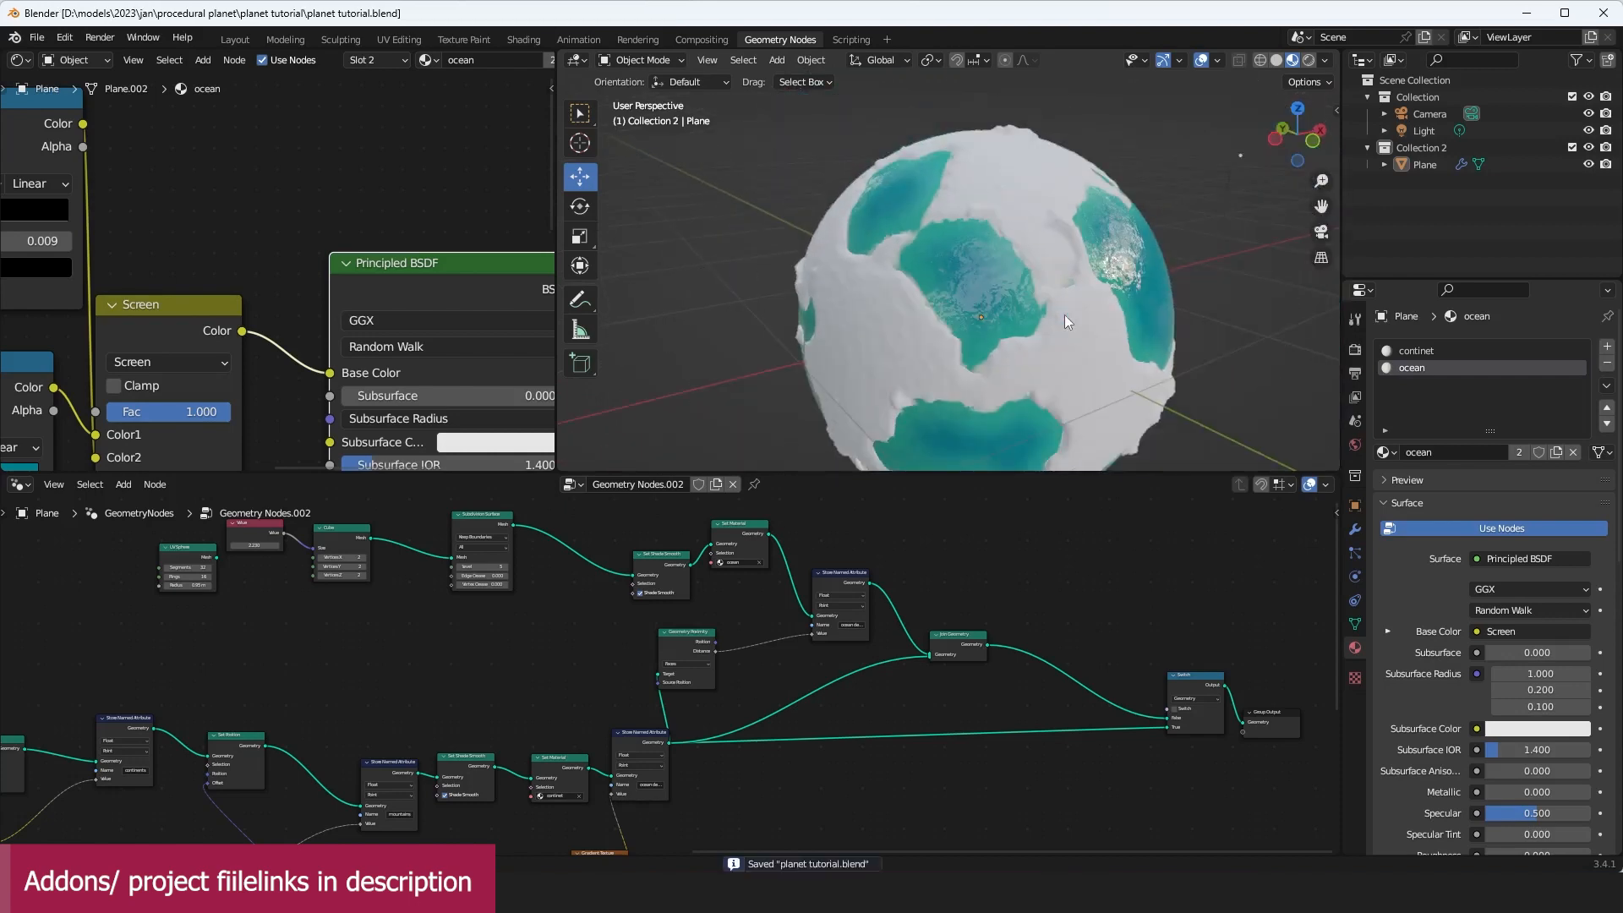
Step: Open the continet material, move its two Attribute nodes farther from the Principled BSDF, and save the file
scroll(1031, 626, down, 2)
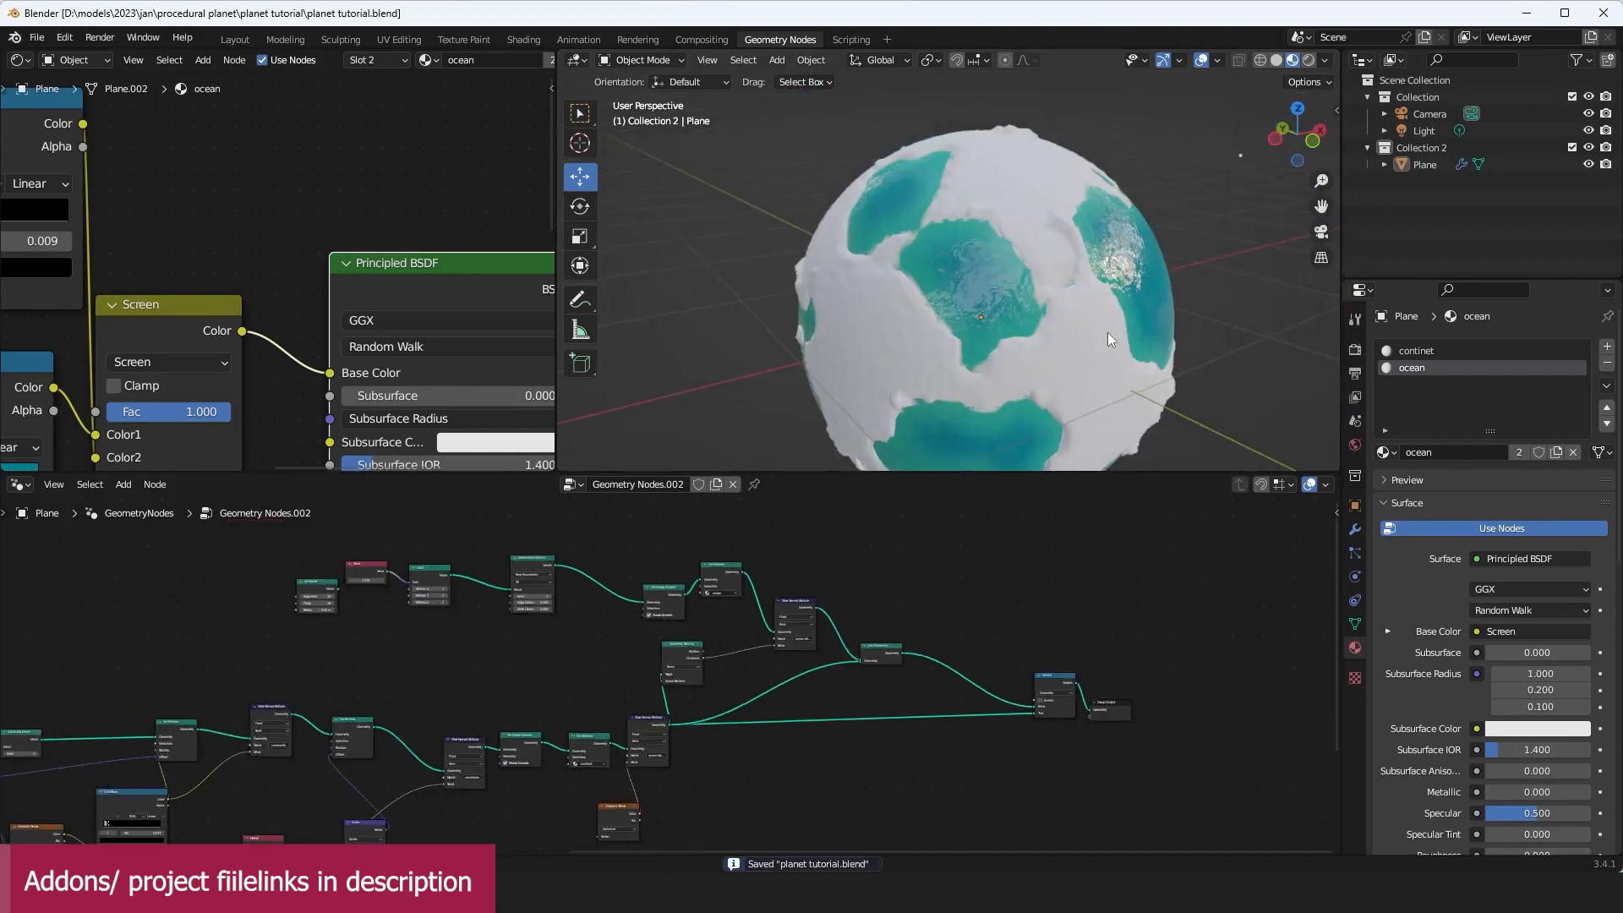
click(1427, 350)
scroll(322, 269, down, 3)
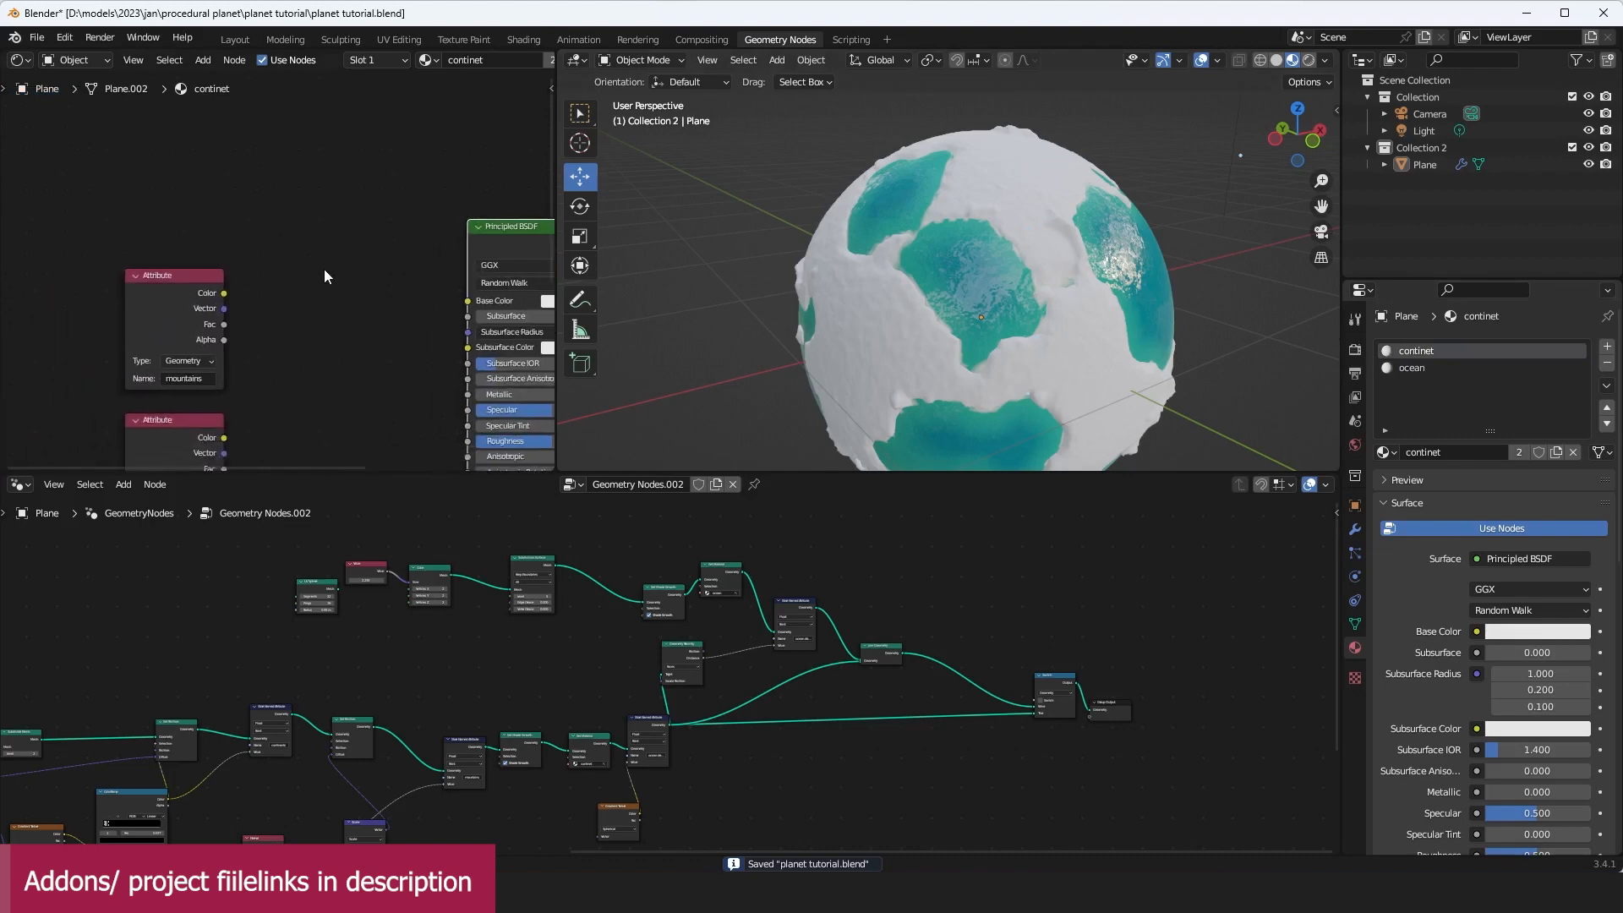
middle_drag(337, 334, 372, 279)
drag(282, 240, 159, 427)
key(g)
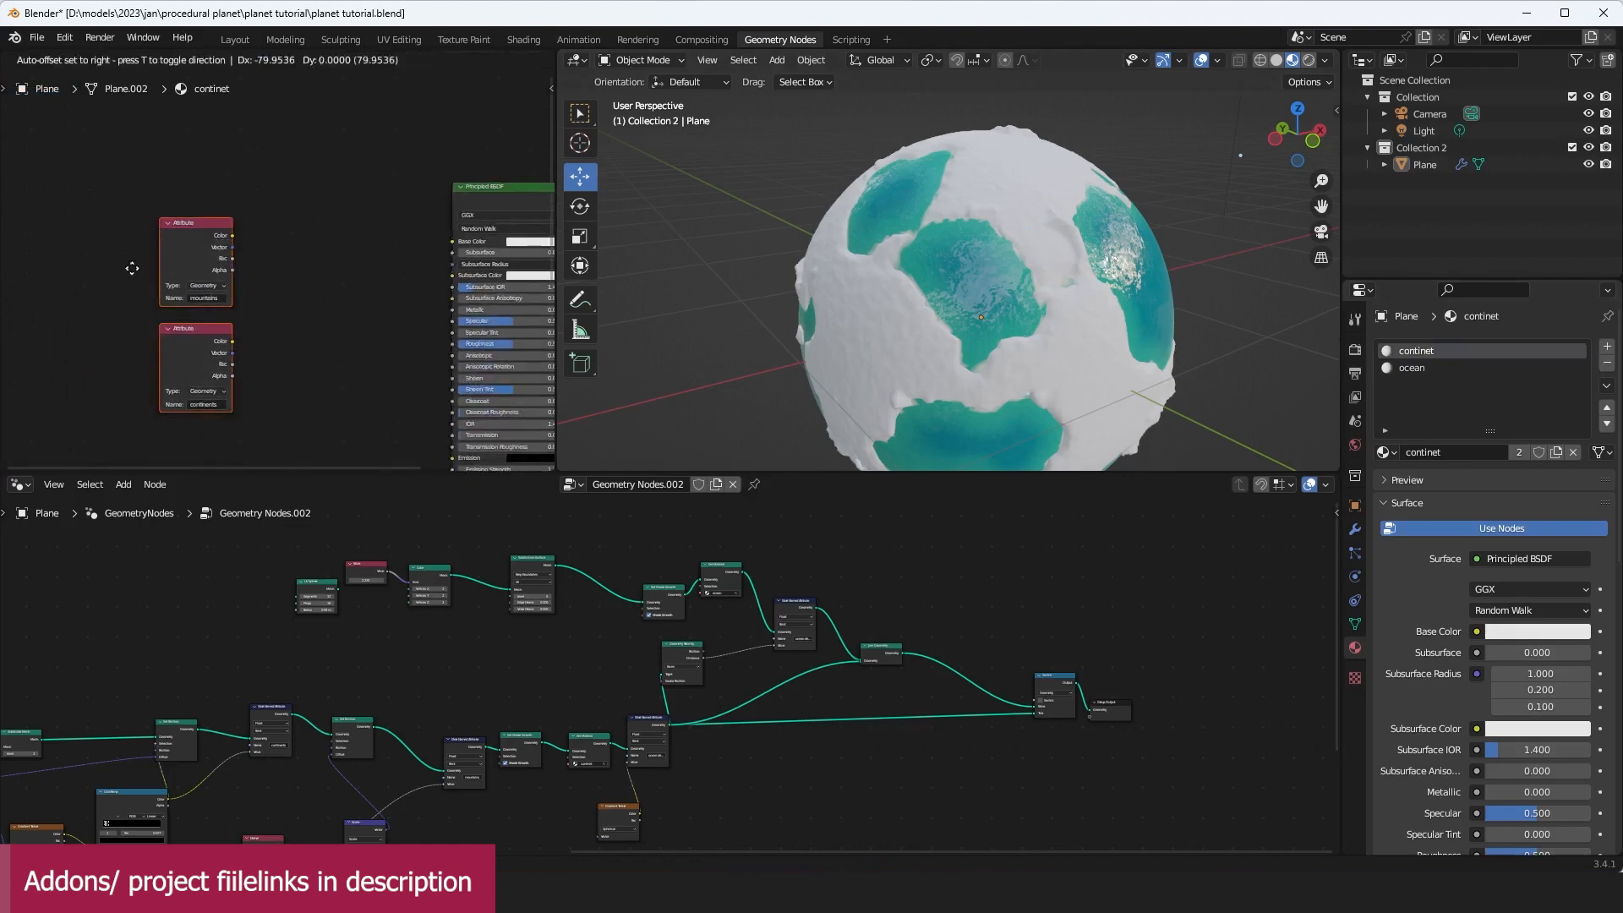
click(51, 267)
scroll(224, 287, up, 1)
key(ctrl+s)
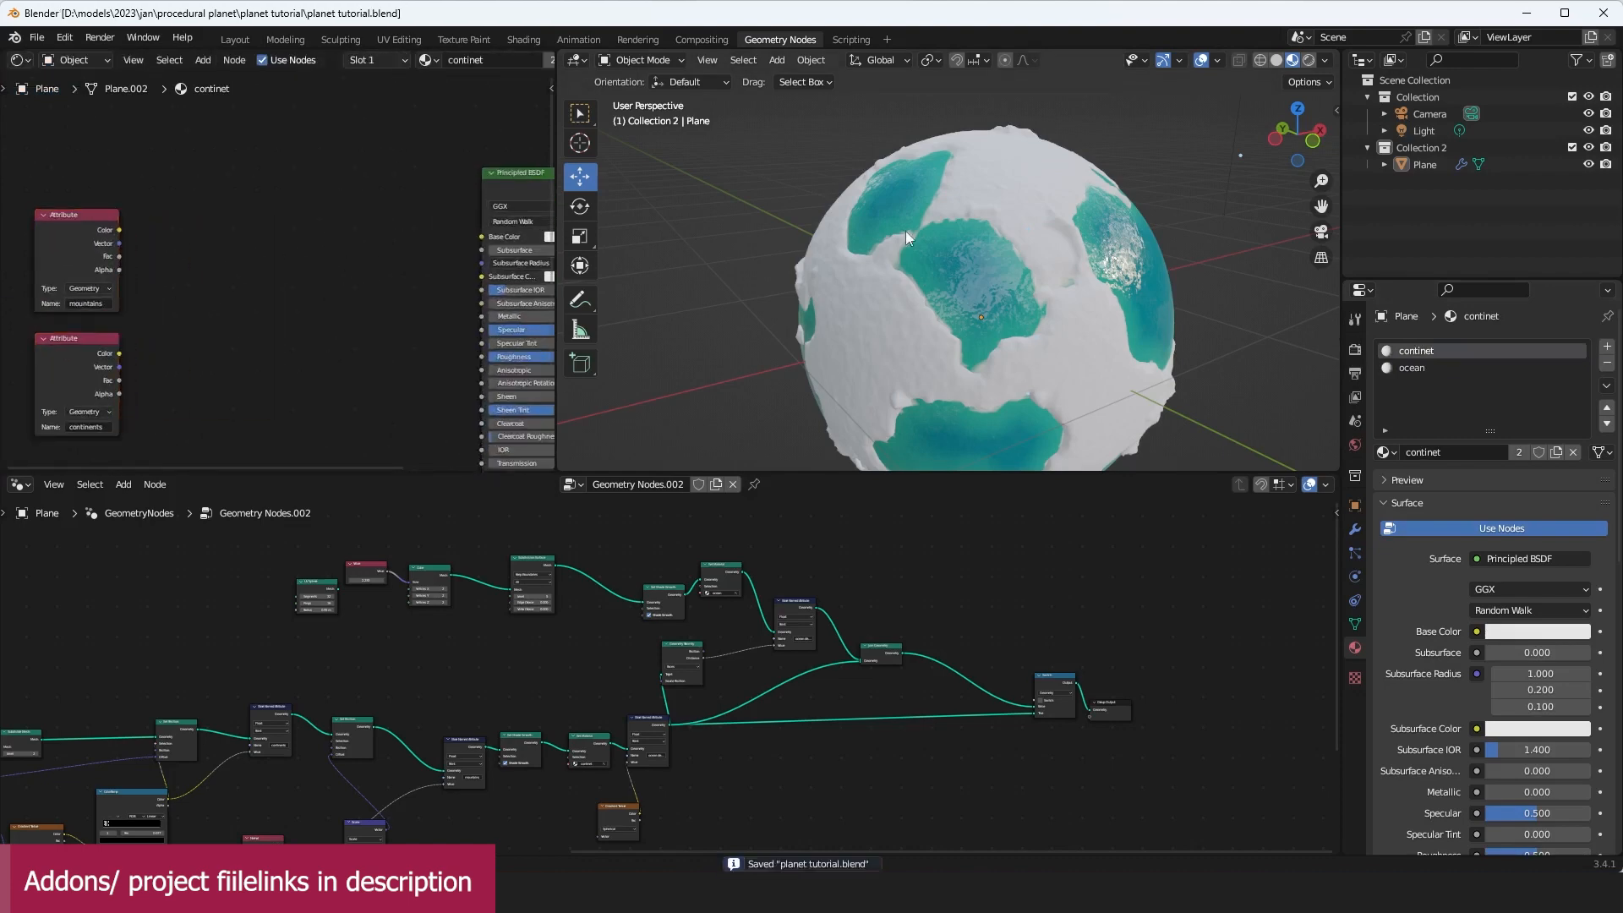
Step: Preview the mountains attribute's color on the planet
scroll(906, 231, up, 2)
middle_drag(88, 225, 191, 300)
ctrl+shift+click(144, 272)
Step: Add a Noise Texture, connect its Fac output to the continent shader's Base Color, and preview the Principled BSDF
key(shift+a)
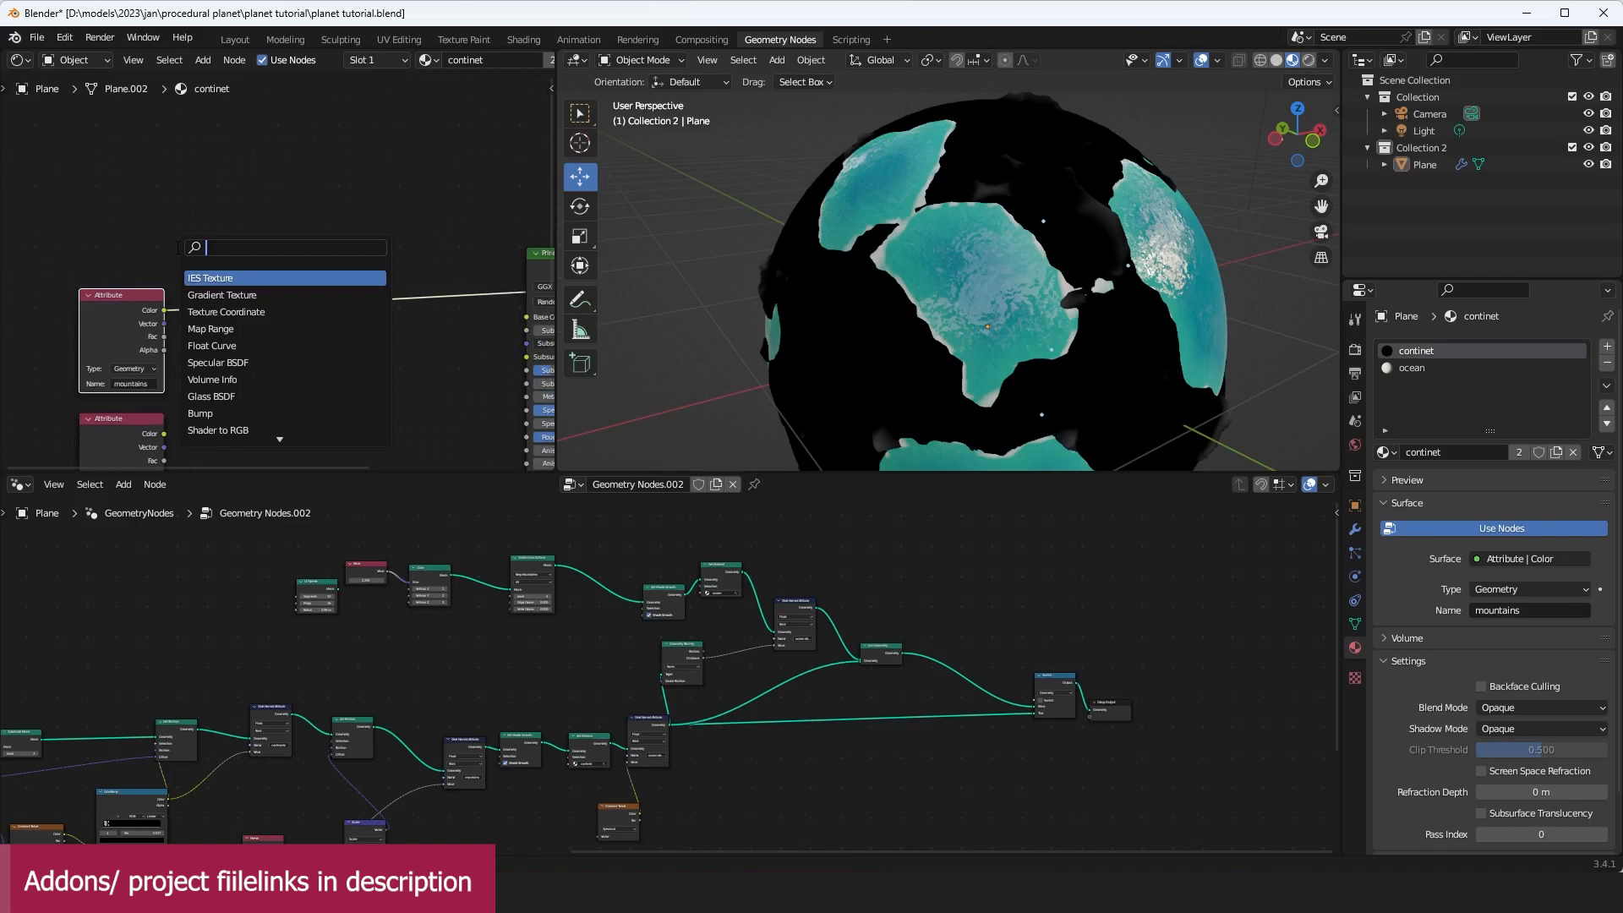
text(nois)
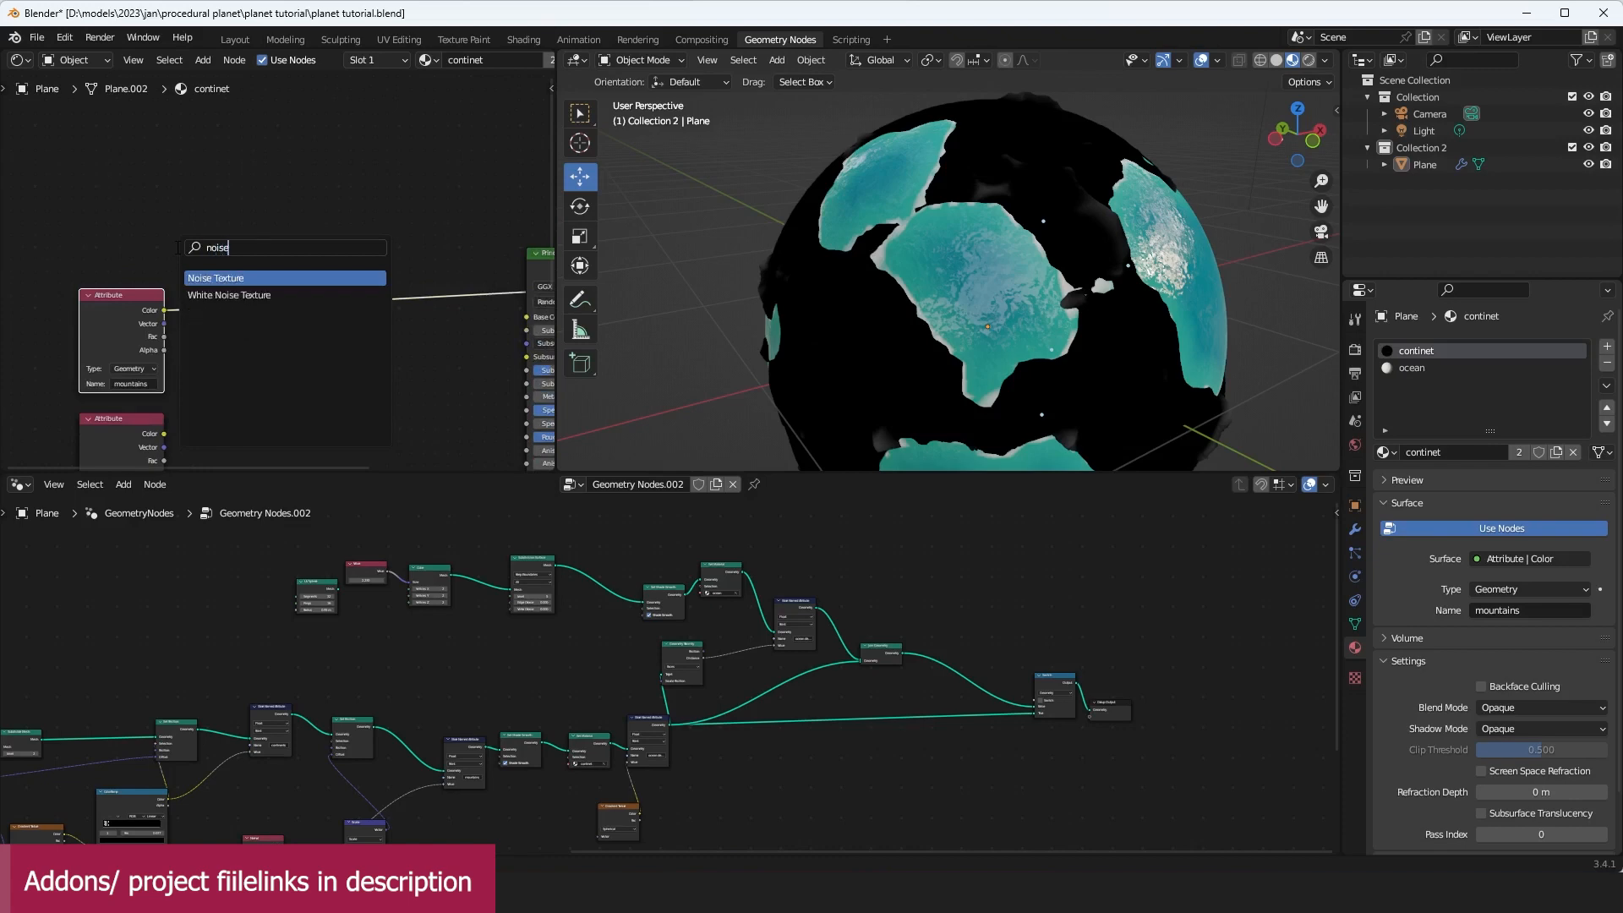
text(e)
click(228, 279)
drag(105, 180, 520, 320)
middle_drag(165, 228, 193, 248)
mouse_move(384, 264)
middle_down()
mouse_move(69, 265)
mouse_move(367, 290)
middle_up()
ctrl+shift+click(245, 293)
Step: Move the continent's Noise Texture aside and set its Scale to 3.4
middle_drag(101, 236, 218, 258)
drag(149, 216, 126, 214)
drag(149, 267, 198, 268)
Step: Insert a ColorRamp between the Noise Texture and the continent shader's Base Color
key(shift+a)
mouse_move(383, 398)
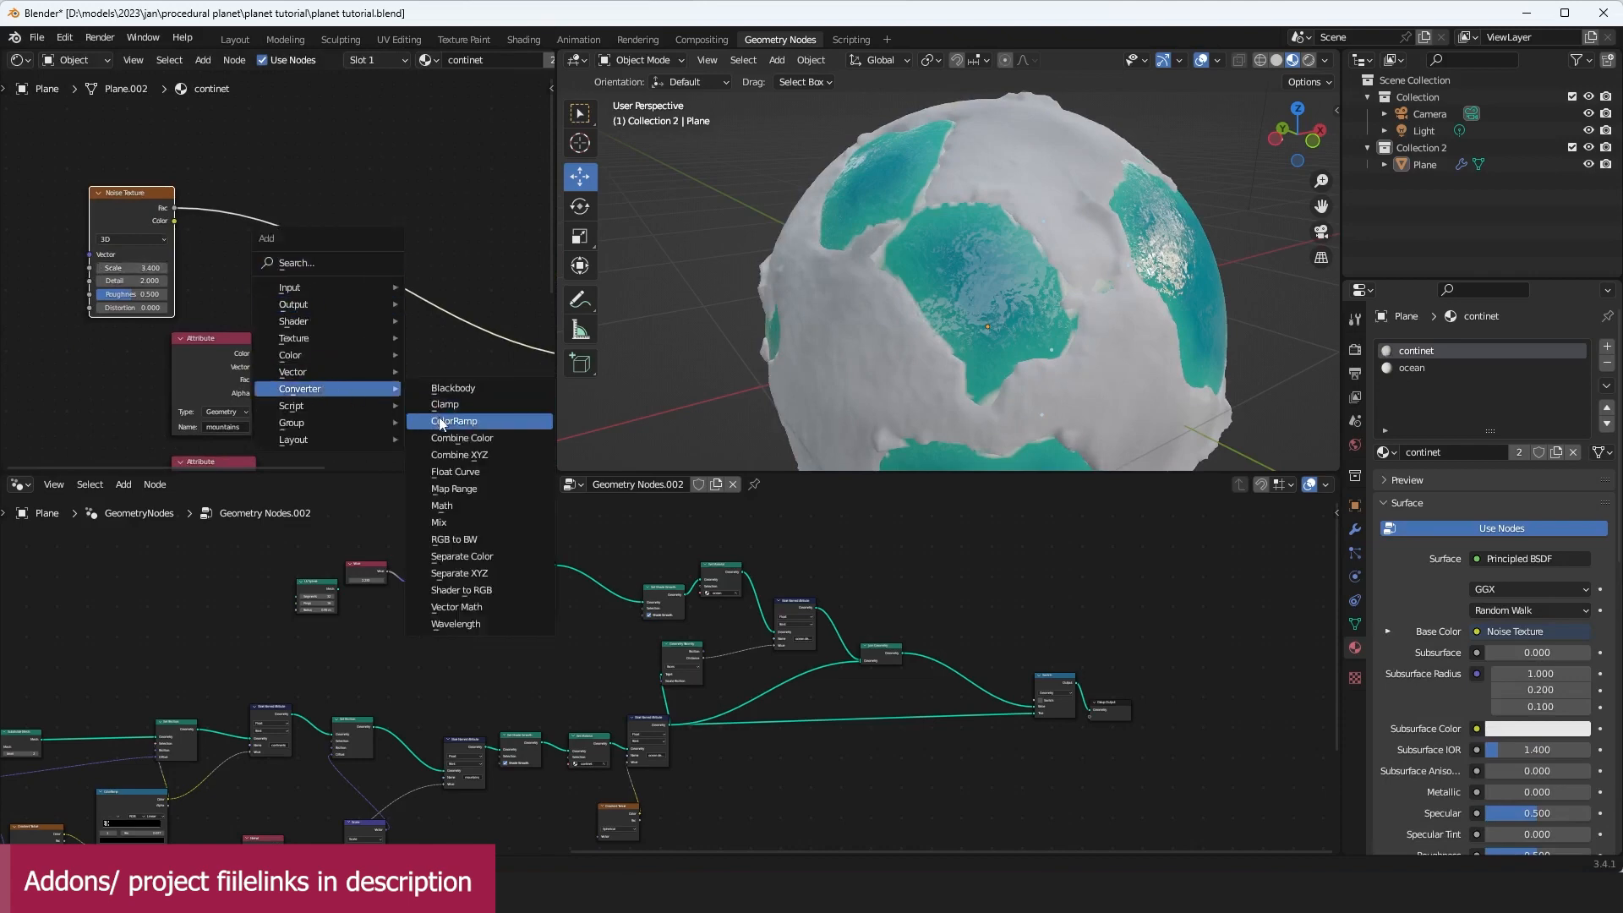
click(507, 422)
click(294, 312)
scroll(294, 312, up, 2)
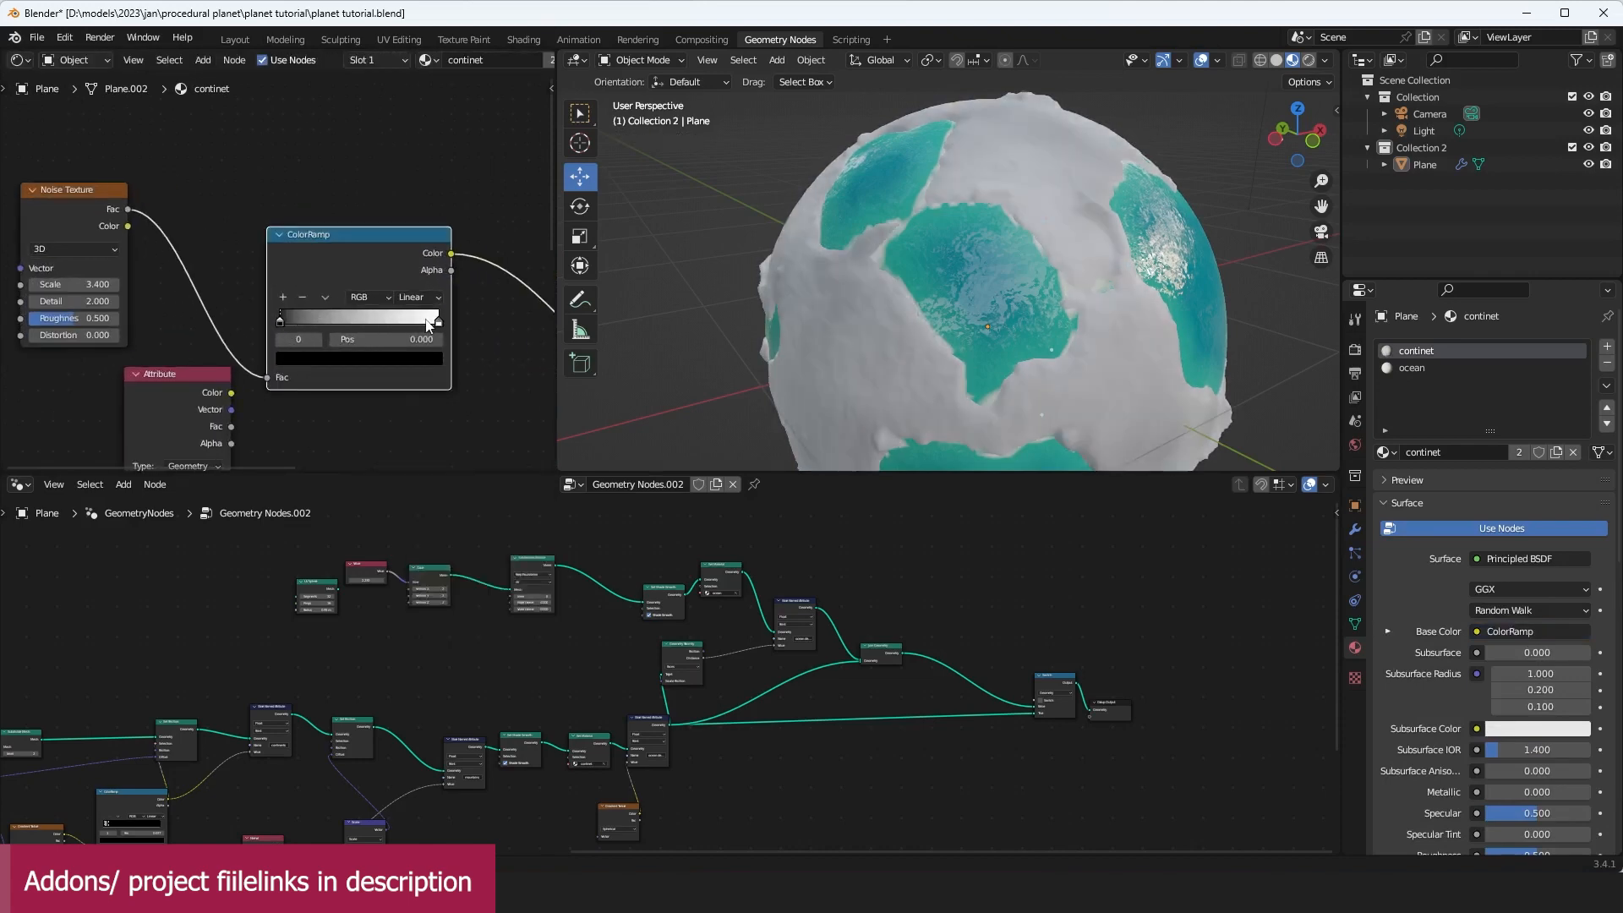
Step: Color the continent ColorRamp's white stop orange with hue 0.062, and its black stop green with hue 0.288 and value 0.391
click(404, 360)
drag(340, 198, 307, 240)
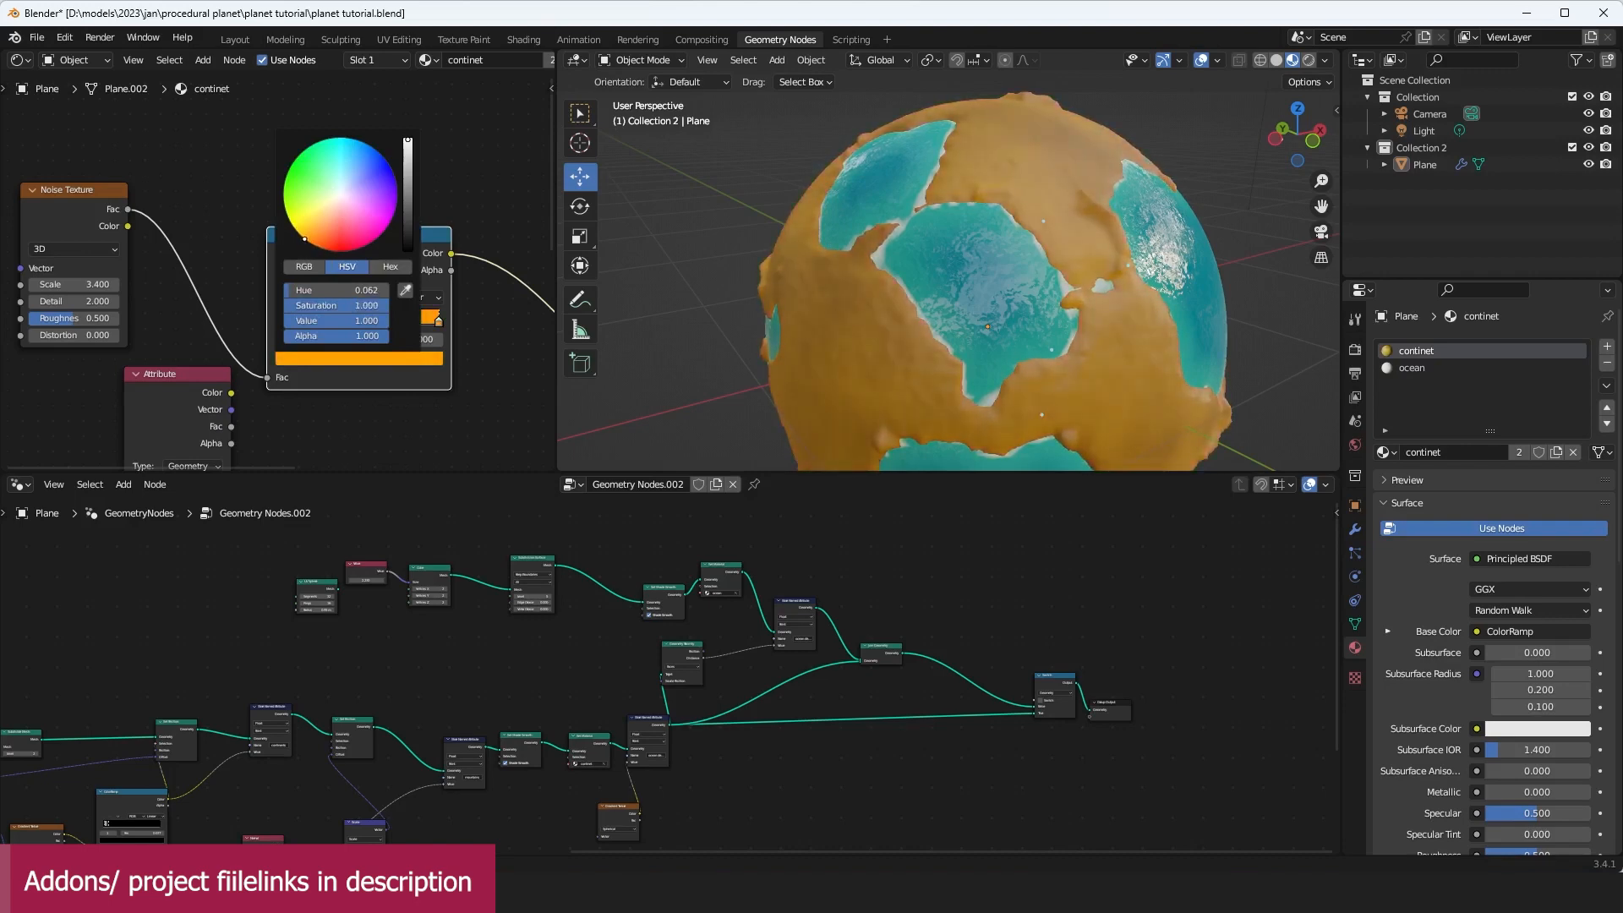
click(364, 358)
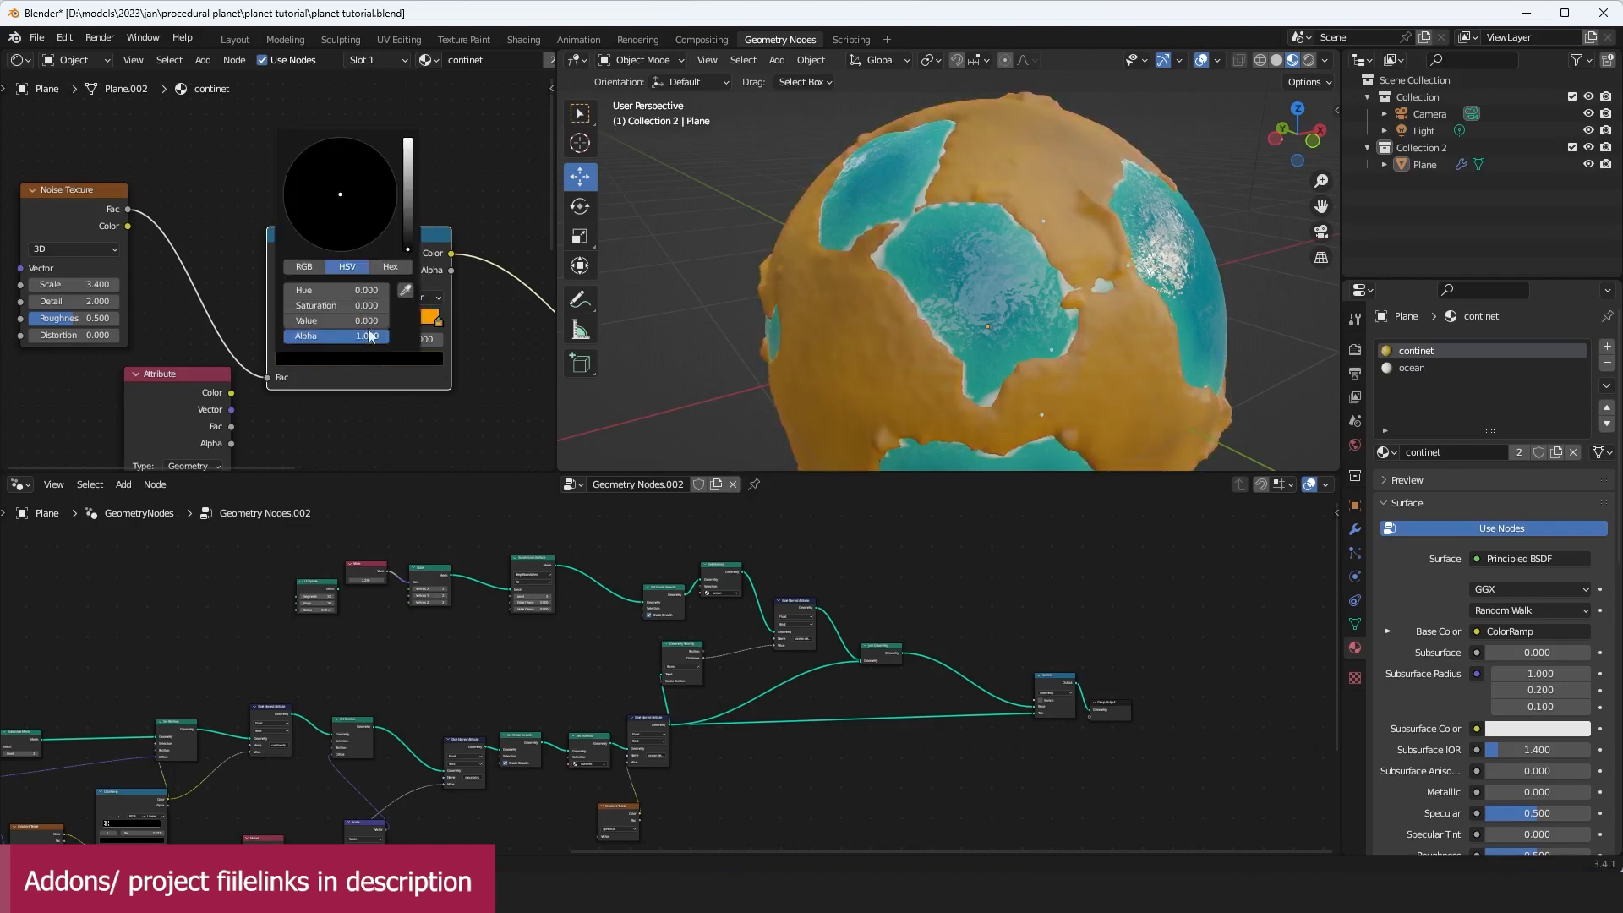
mouse_move(405, 200)
mouse_down()
mouse_move(408, 176)
mouse_move(284, 193)
mouse_up()
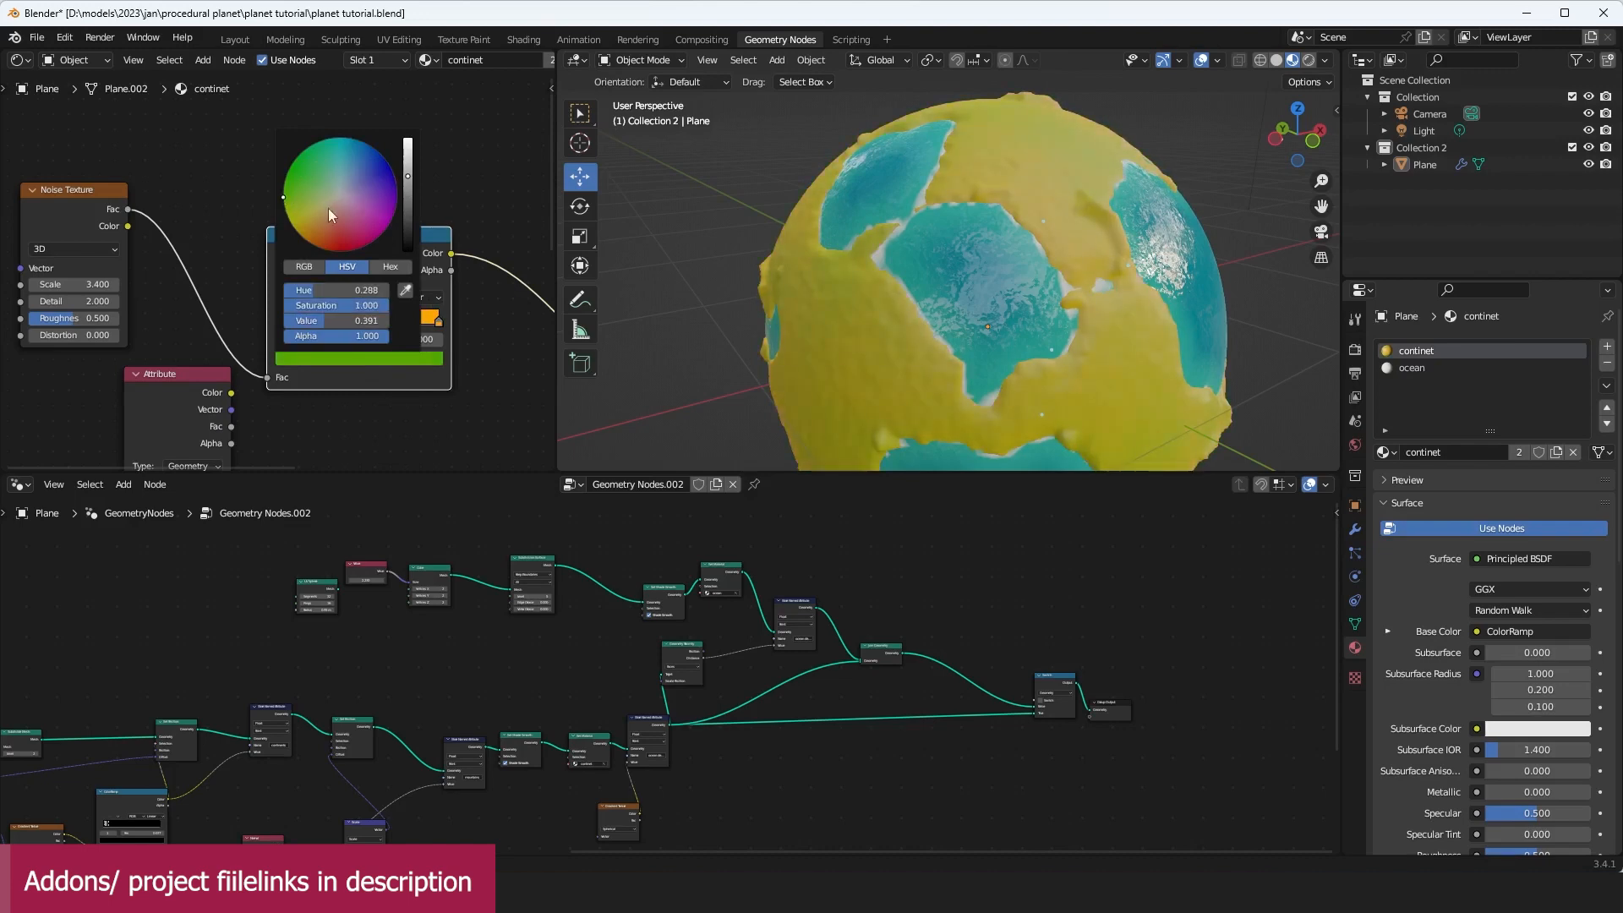
Step: Adjust the continent ColorRamp's green stop to a purer green and add a third stop to the ramp
mouse_move(399, 187)
mouse_down()
mouse_move(382, 228)
mouse_move(407, 185)
mouse_up()
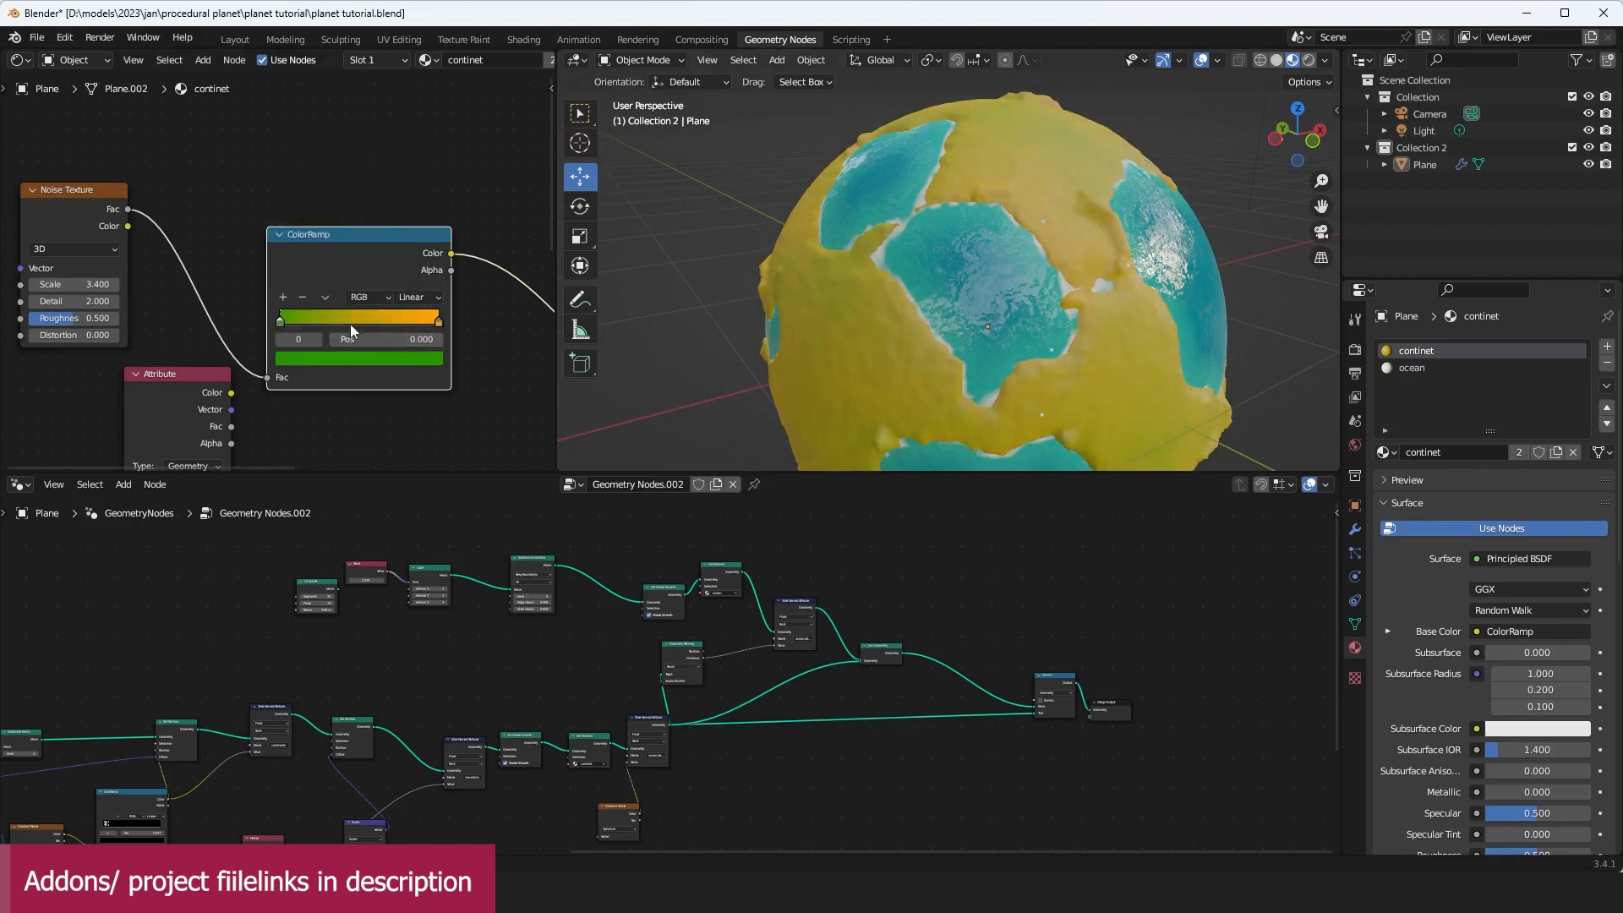
mouse_move(319, 324)
mouse_down()
mouse_move(392, 326)
mouse_move(322, 318)
mouse_up()
click(282, 297)
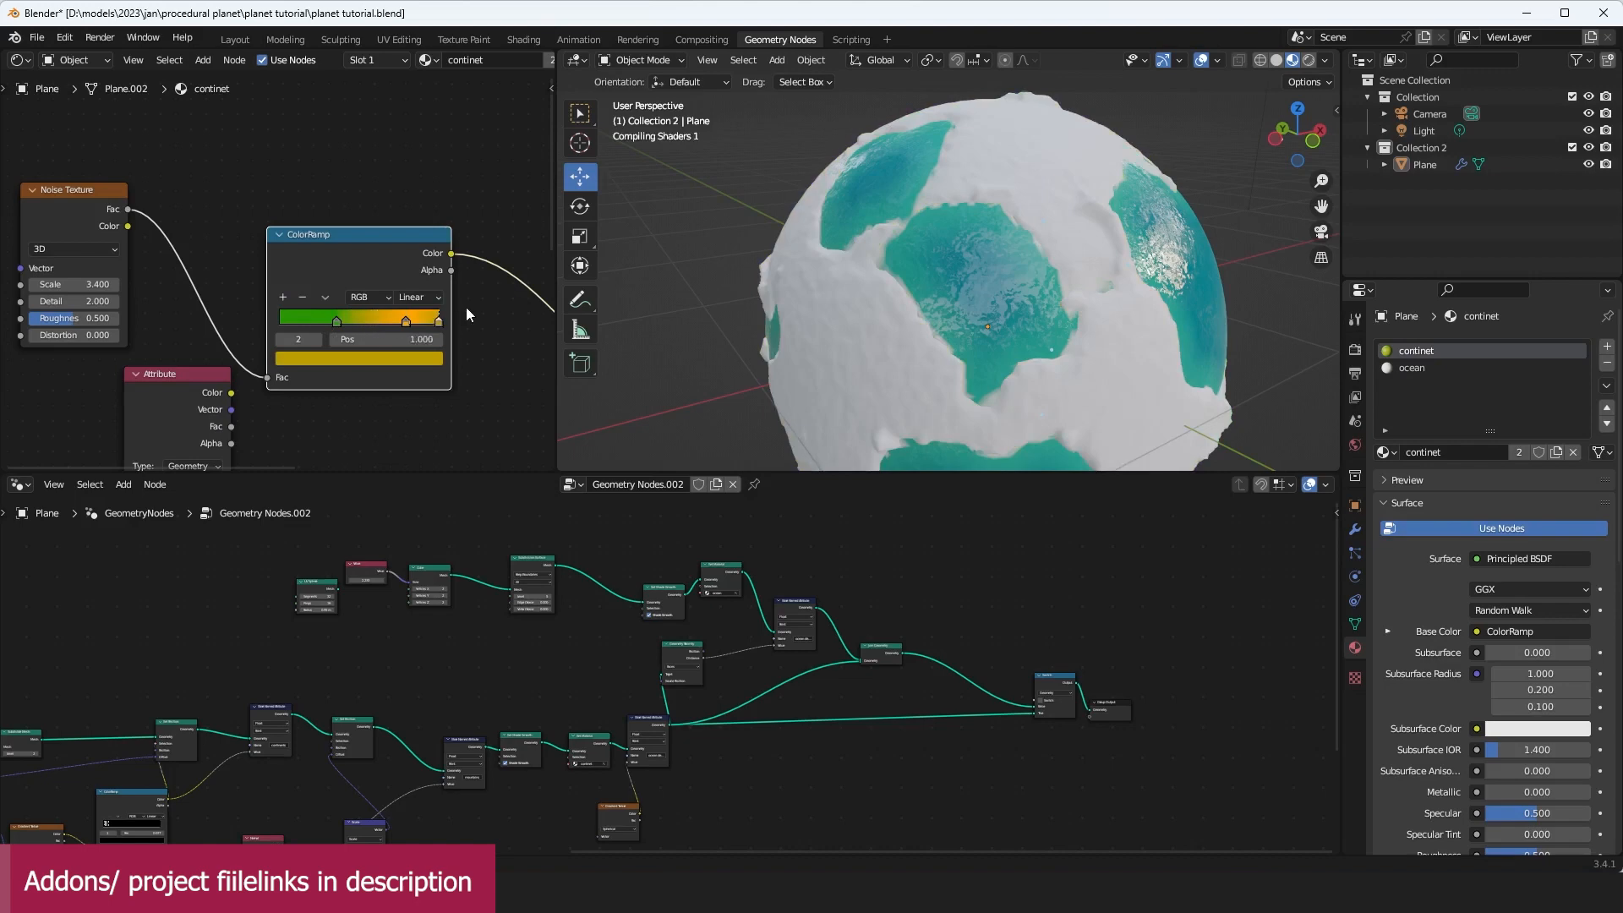
Step: Color the continent ColorRamp's end stop red-orange with hue 0.017, saturation 0.996 and value 0.849
click(418, 357)
drag(348, 191, 321, 244)
drag(408, 171, 409, 149)
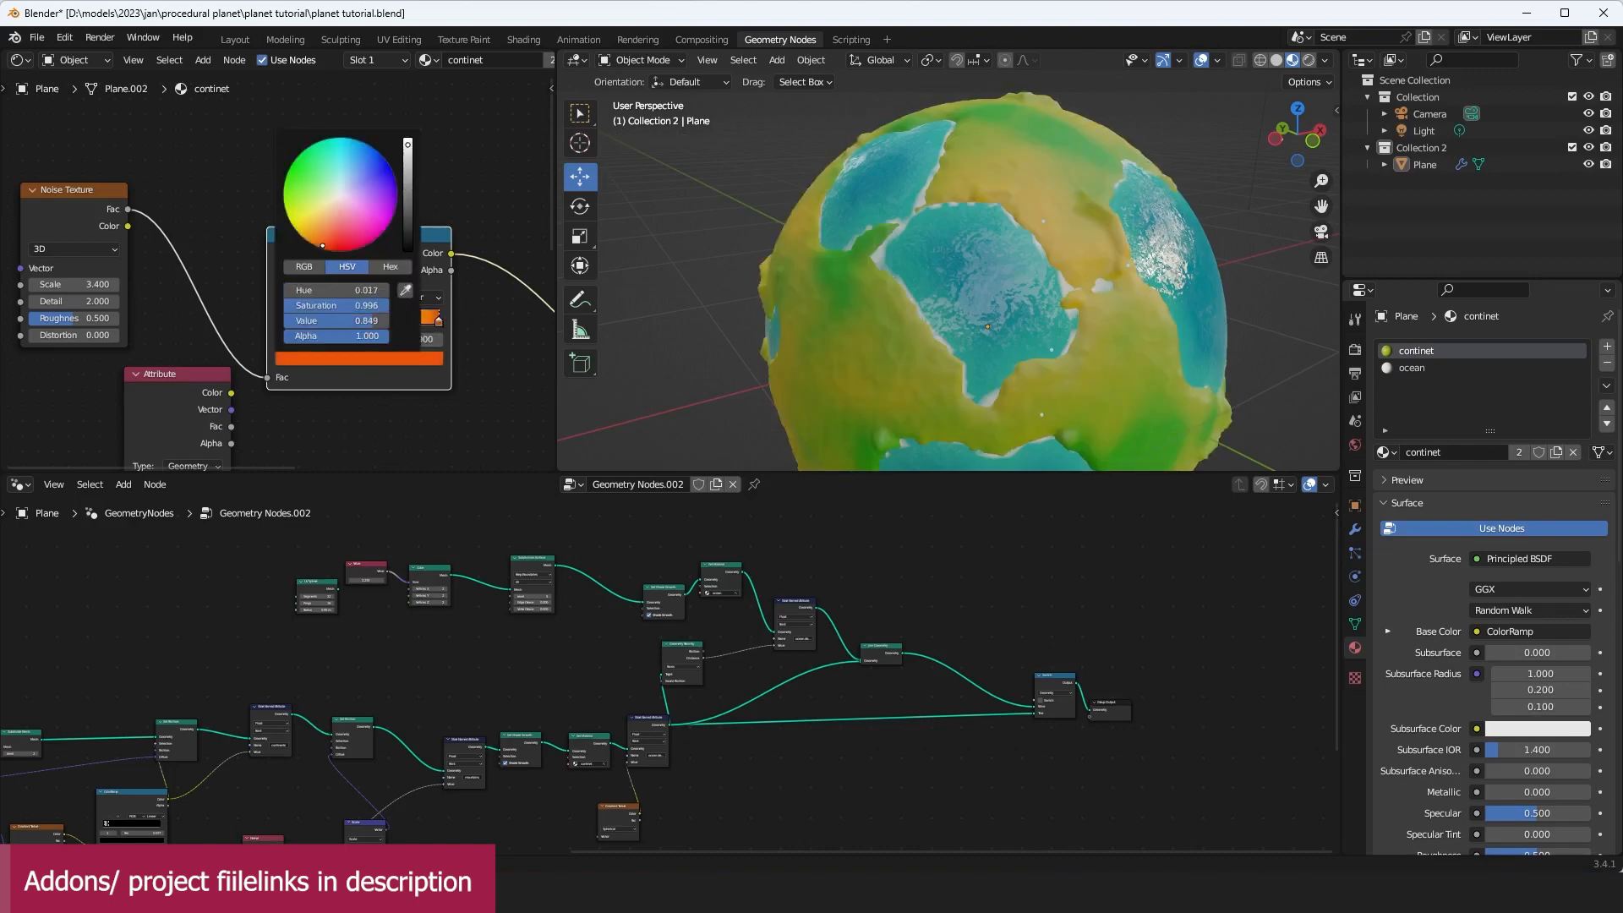
middle_drag(1004, 253, 1057, 263)
middle_drag(382, 309, 423, 322)
scroll(423, 322, up, 1)
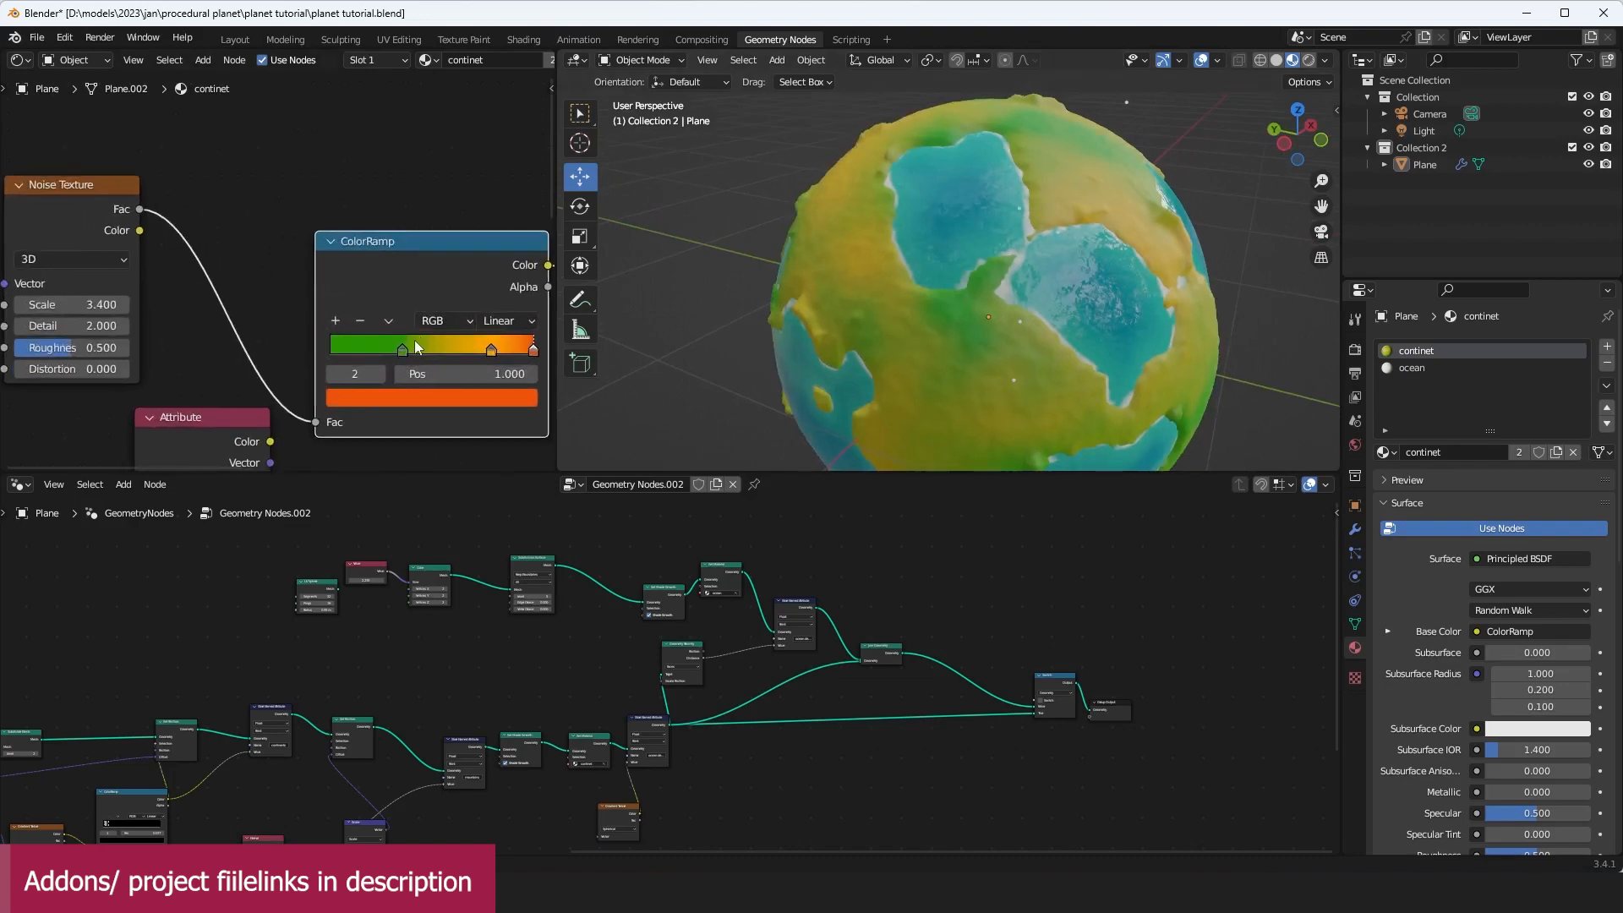
Step: Move the continent ColorRamp's green stop to position 0.459 and recolor it a deeper green, around hue 0.338
mouse_move(402, 349)
mouse_down()
mouse_move(383, 353)
mouse_move(428, 352)
mouse_up()
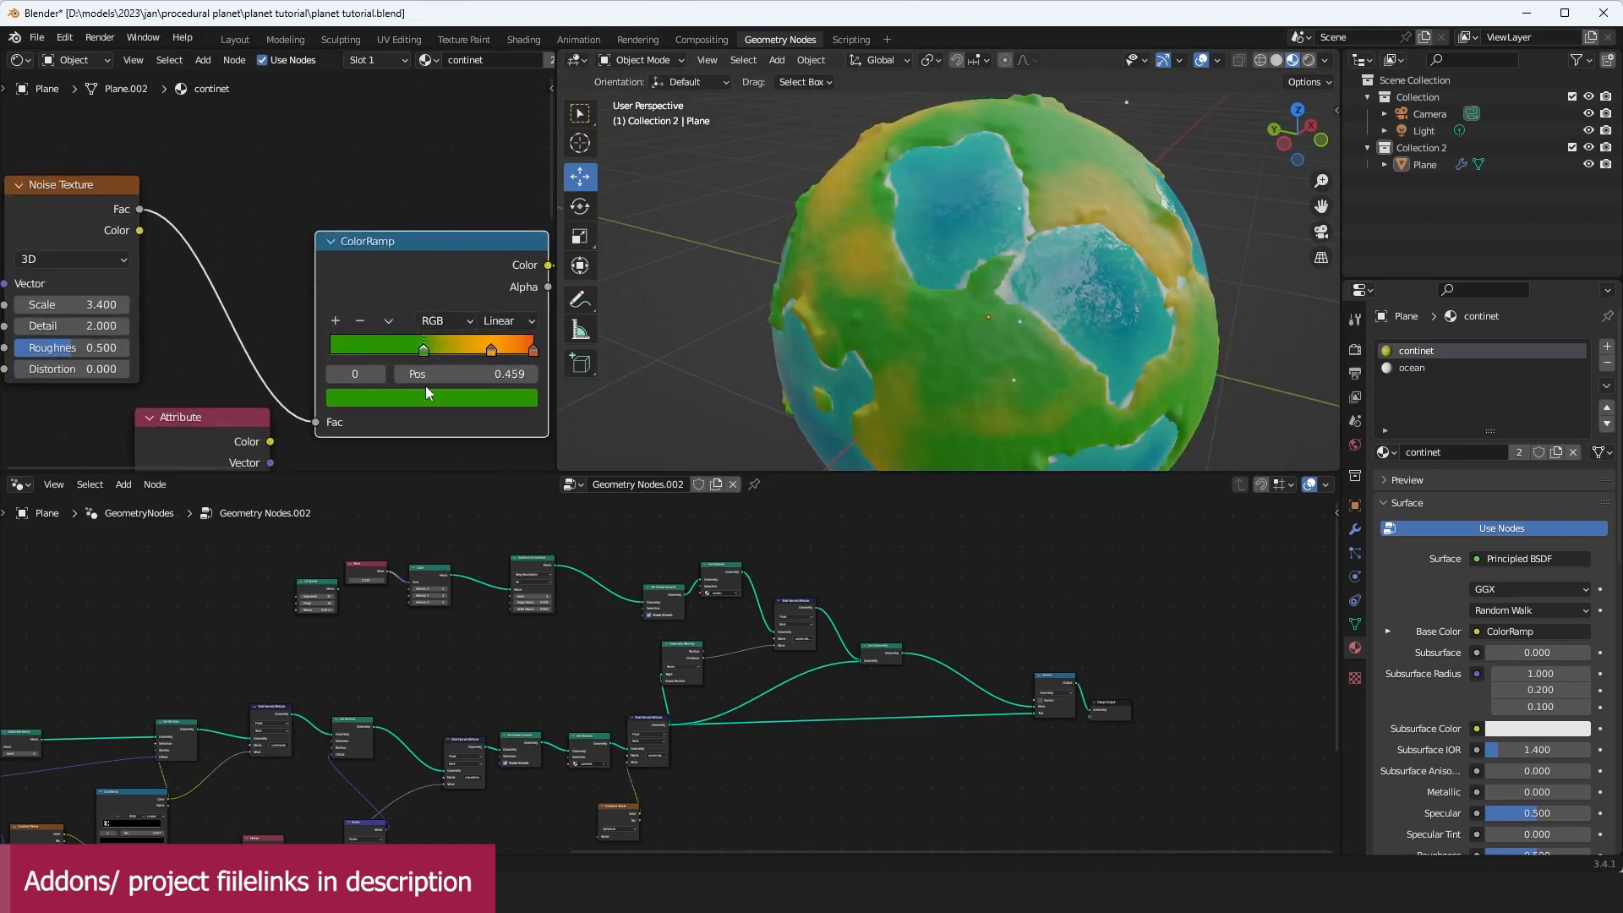
click(426, 391)
drag(388, 179, 366, 155)
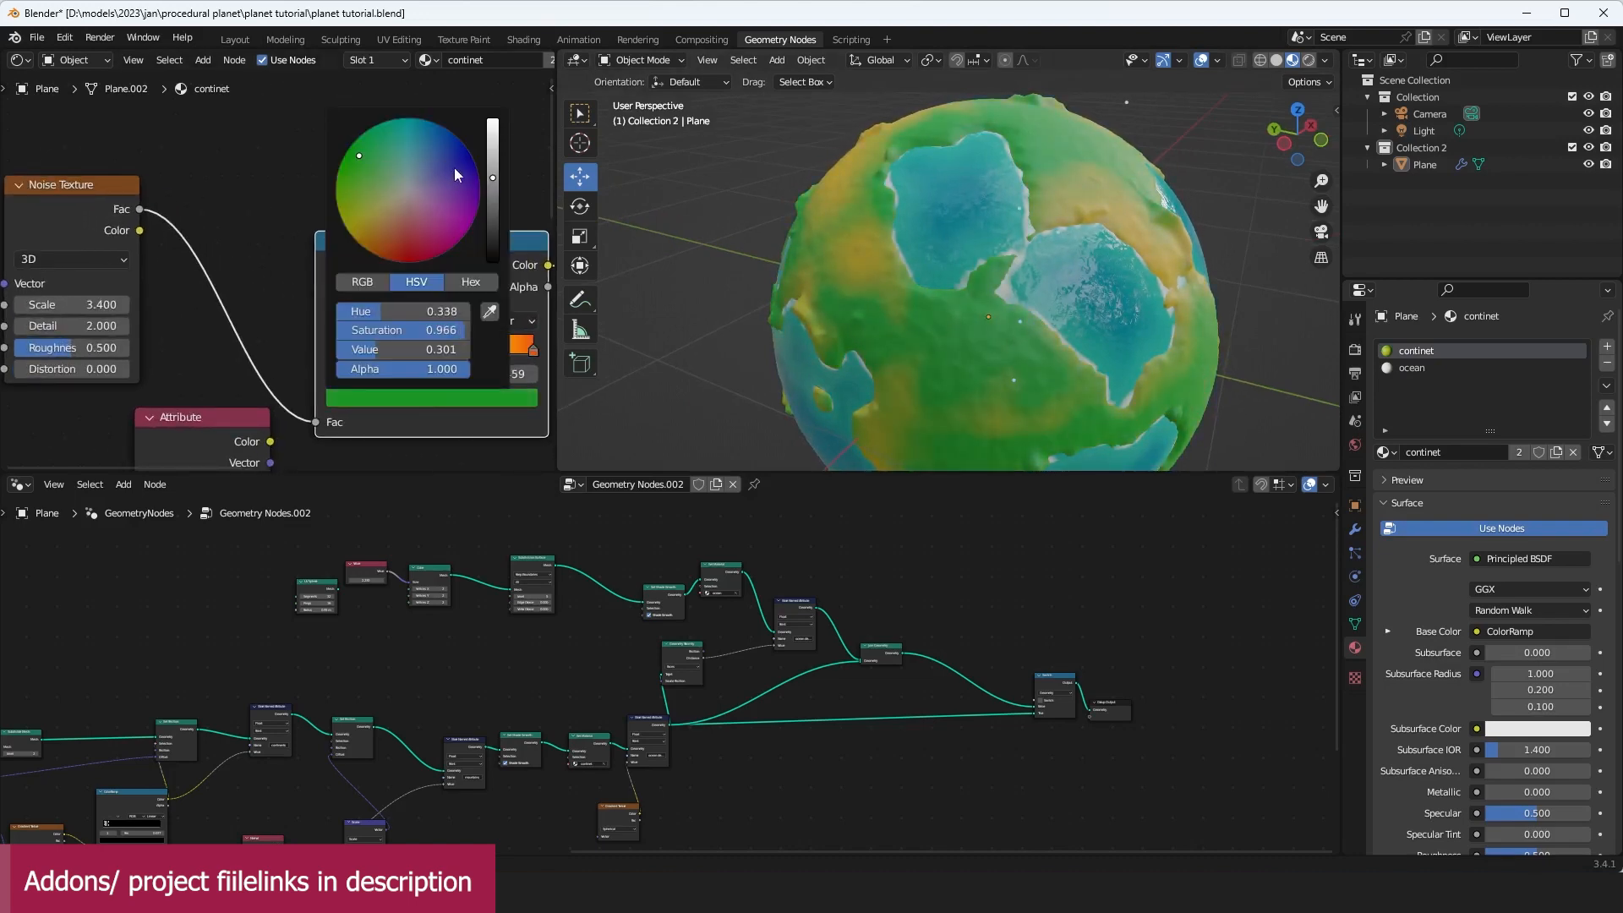
middle_drag(1022, 240, 922, 157)
scroll(440, 343, up, 1)
drag(430, 245, 355, 155)
Step: Move the continent's Noise Texture and ColorRamp nodes away from the Attribute nodes to make room
scroll(437, 355, down, 3)
middle_drag(439, 361, 447, 267)
middle_drag(326, 286, 347, 357)
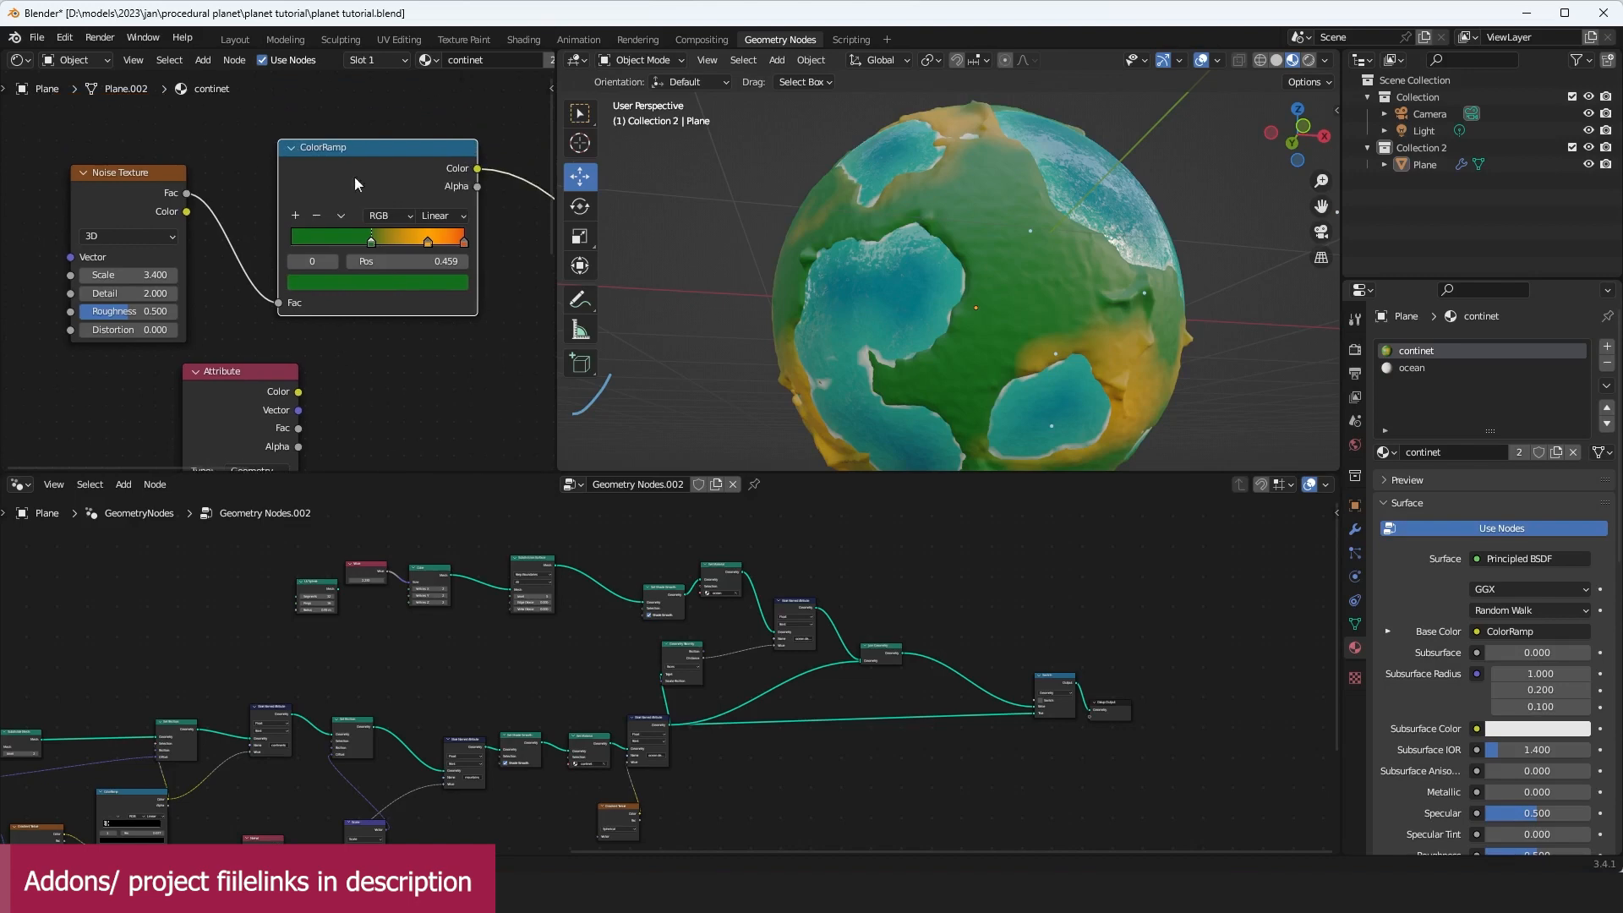
drag(353, 176, 310, 148)
drag(85, 193, 6, 183)
drag(323, 144, 234, 138)
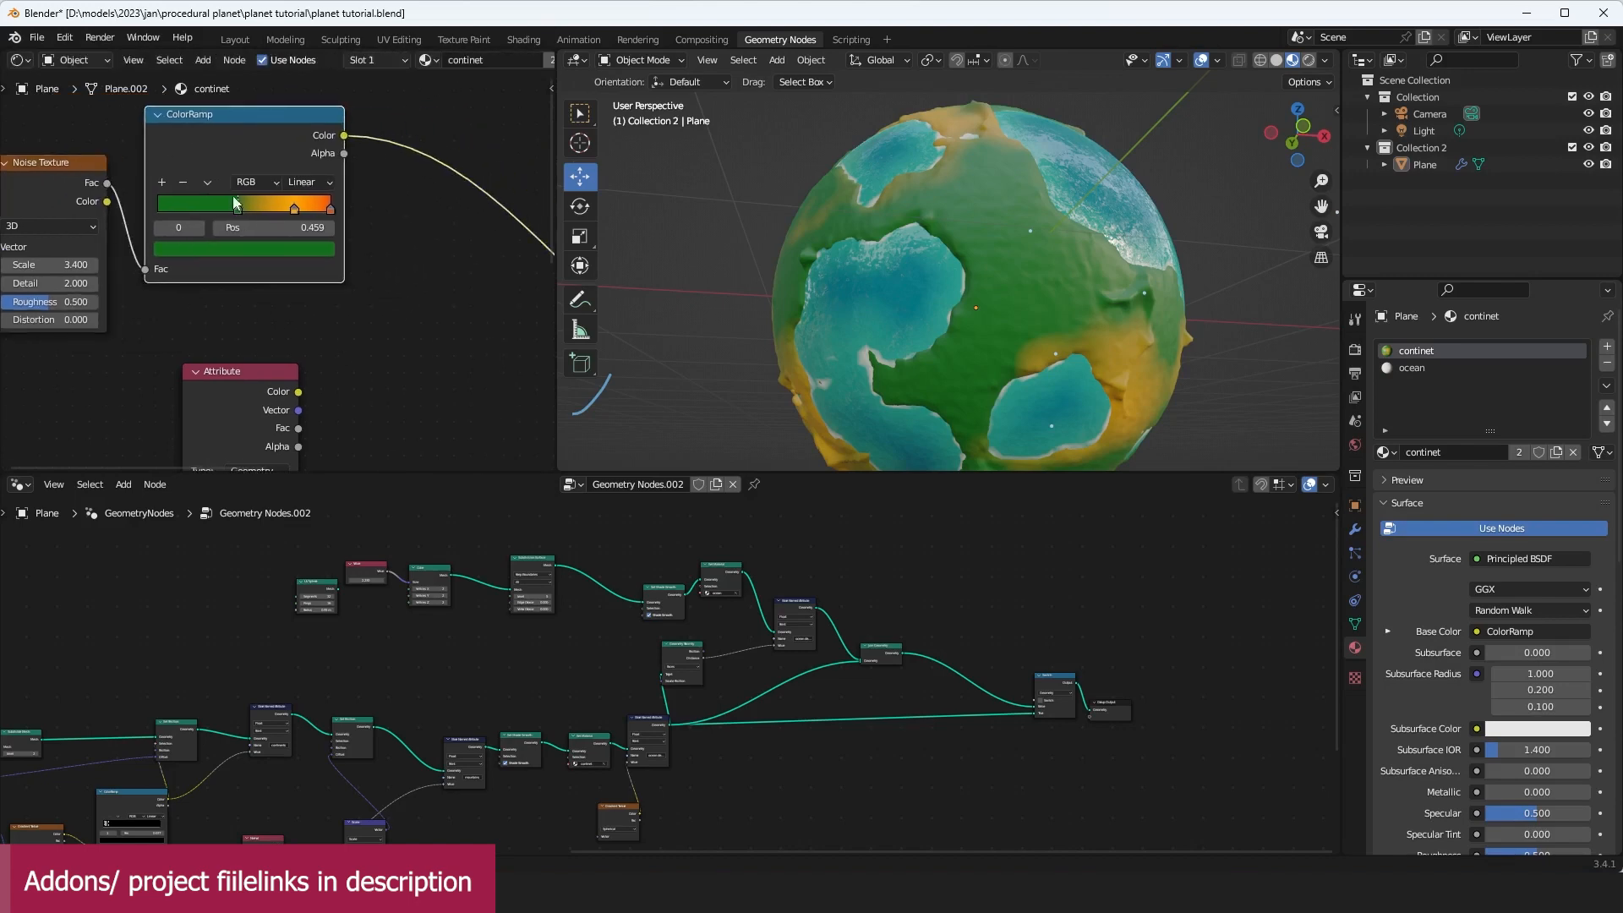
Step: Shift the green stop to position 0.455 and set the Noise Texture's Detail to 4 and Roughness to 0.483
mouse_move(238, 208)
mouse_down()
mouse_move(216, 209)
mouse_move(240, 209)
mouse_up()
middle_drag(240, 210, 354, 197)
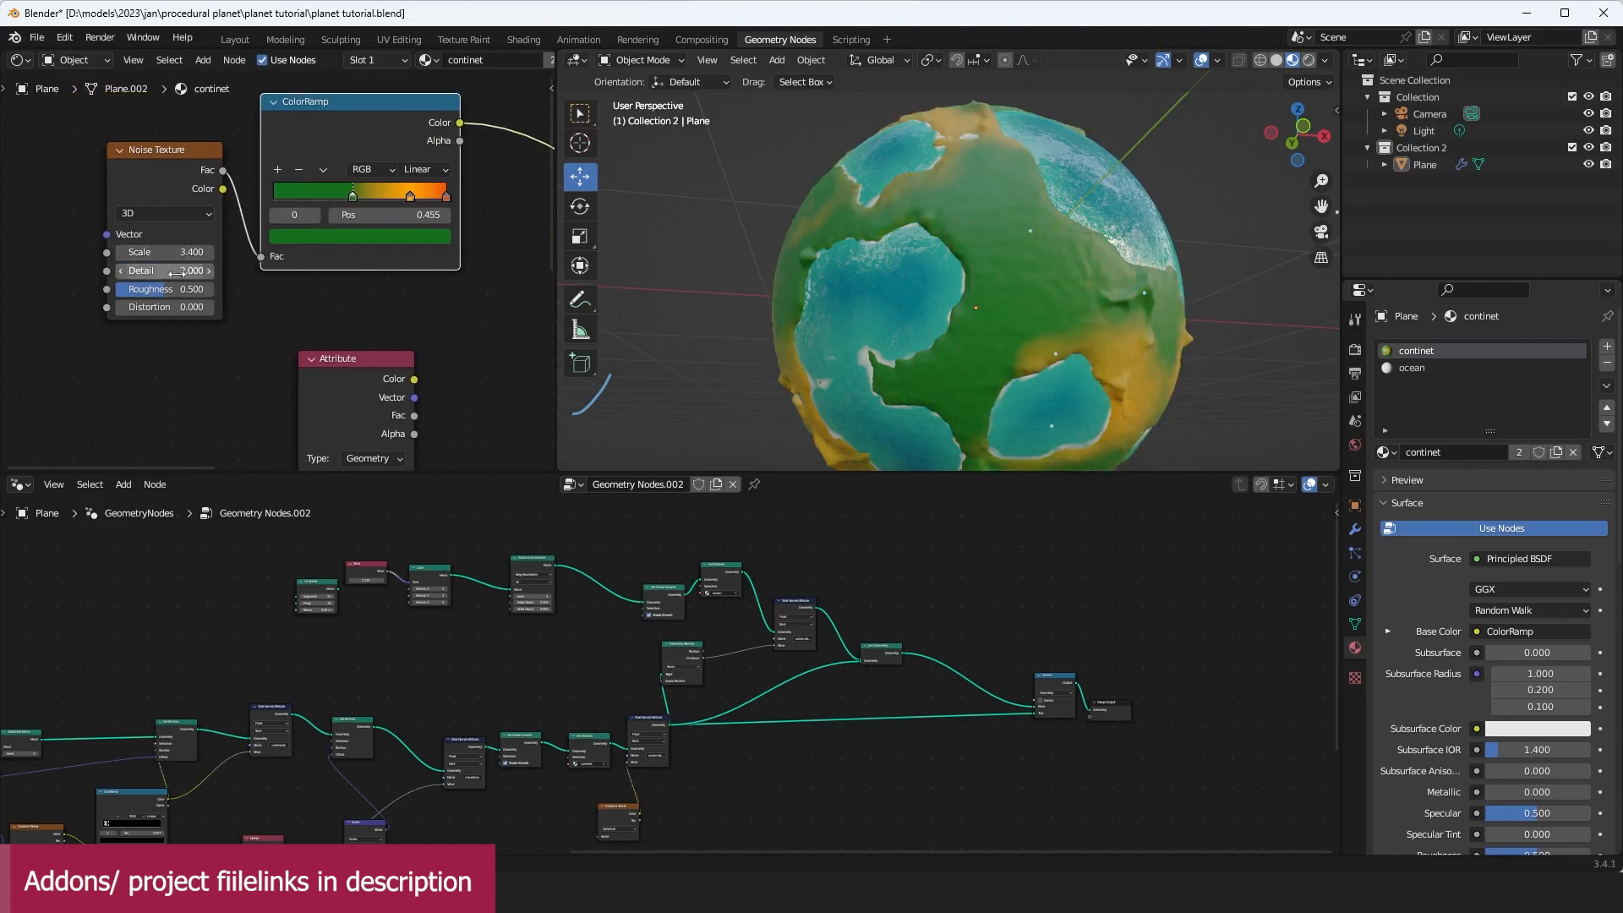
drag(172, 294, 166, 293)
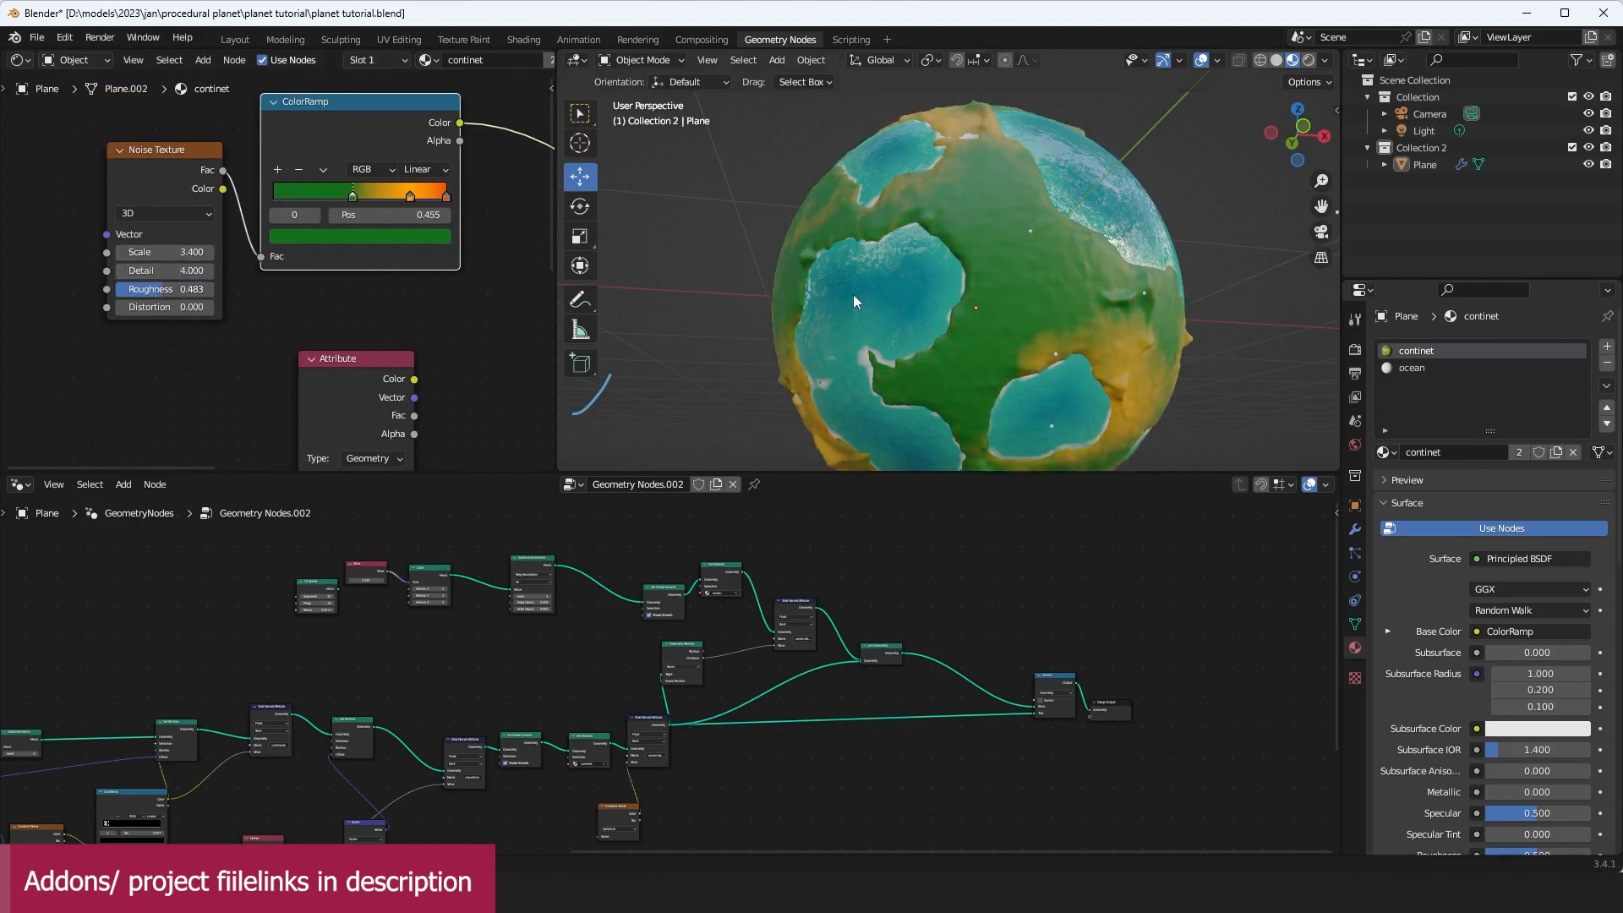
Step: Place the continent ColorRamp's middle orange stop at 0.686 and recolor it a darker orange with hue 0.036
scroll(856, 302, down, 2)
scroll(393, 233, down, 1)
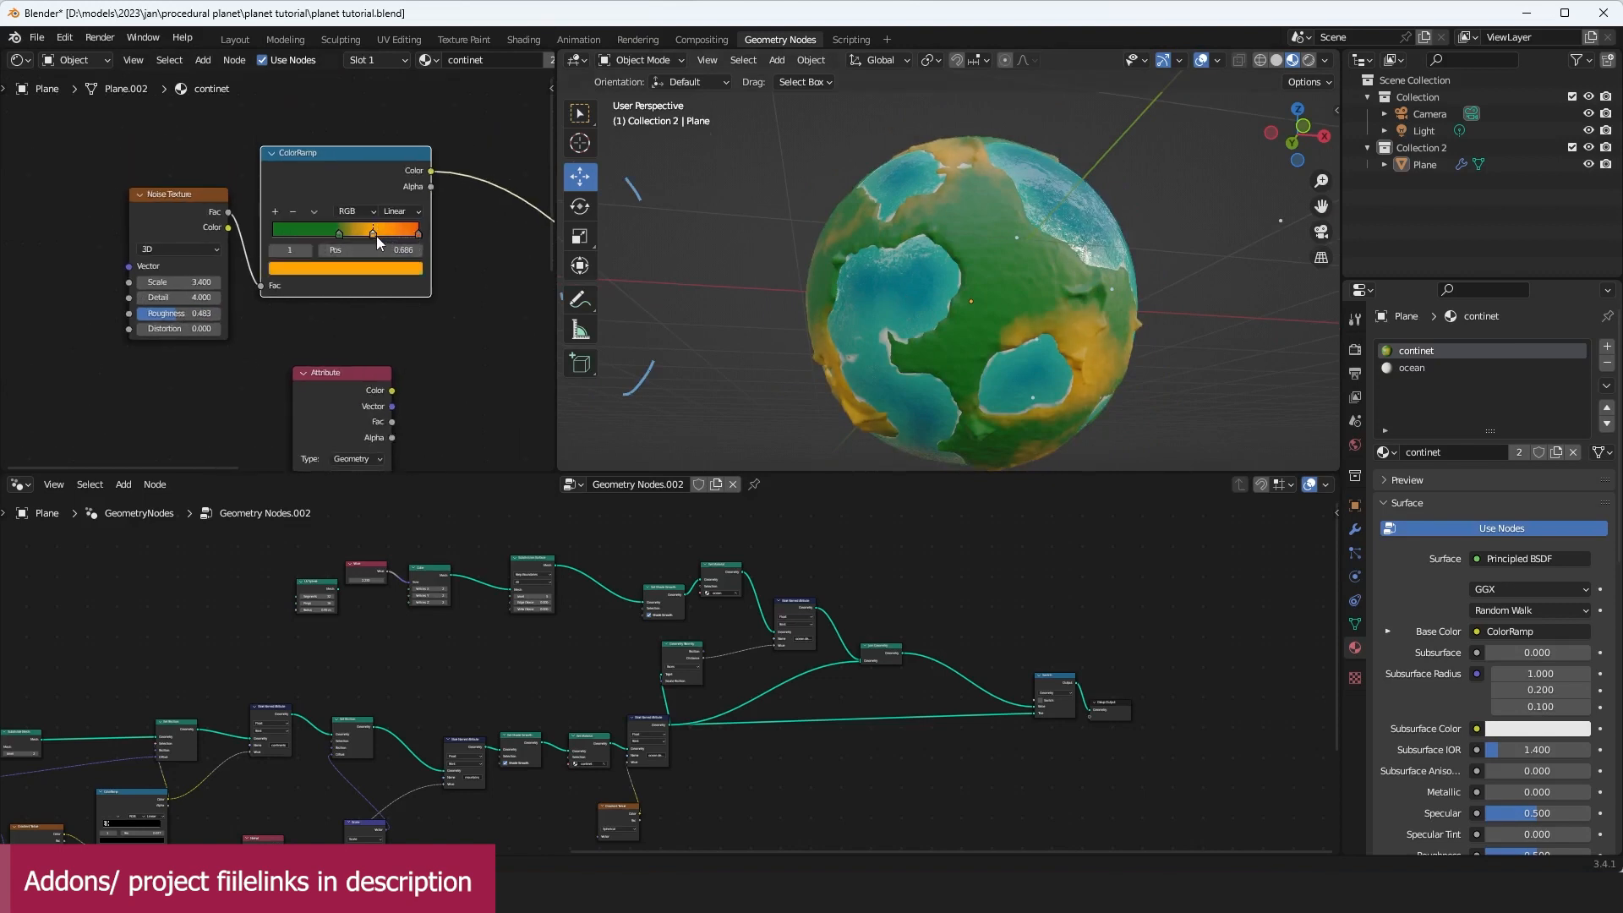
click(377, 269)
drag(307, 149, 299, 161)
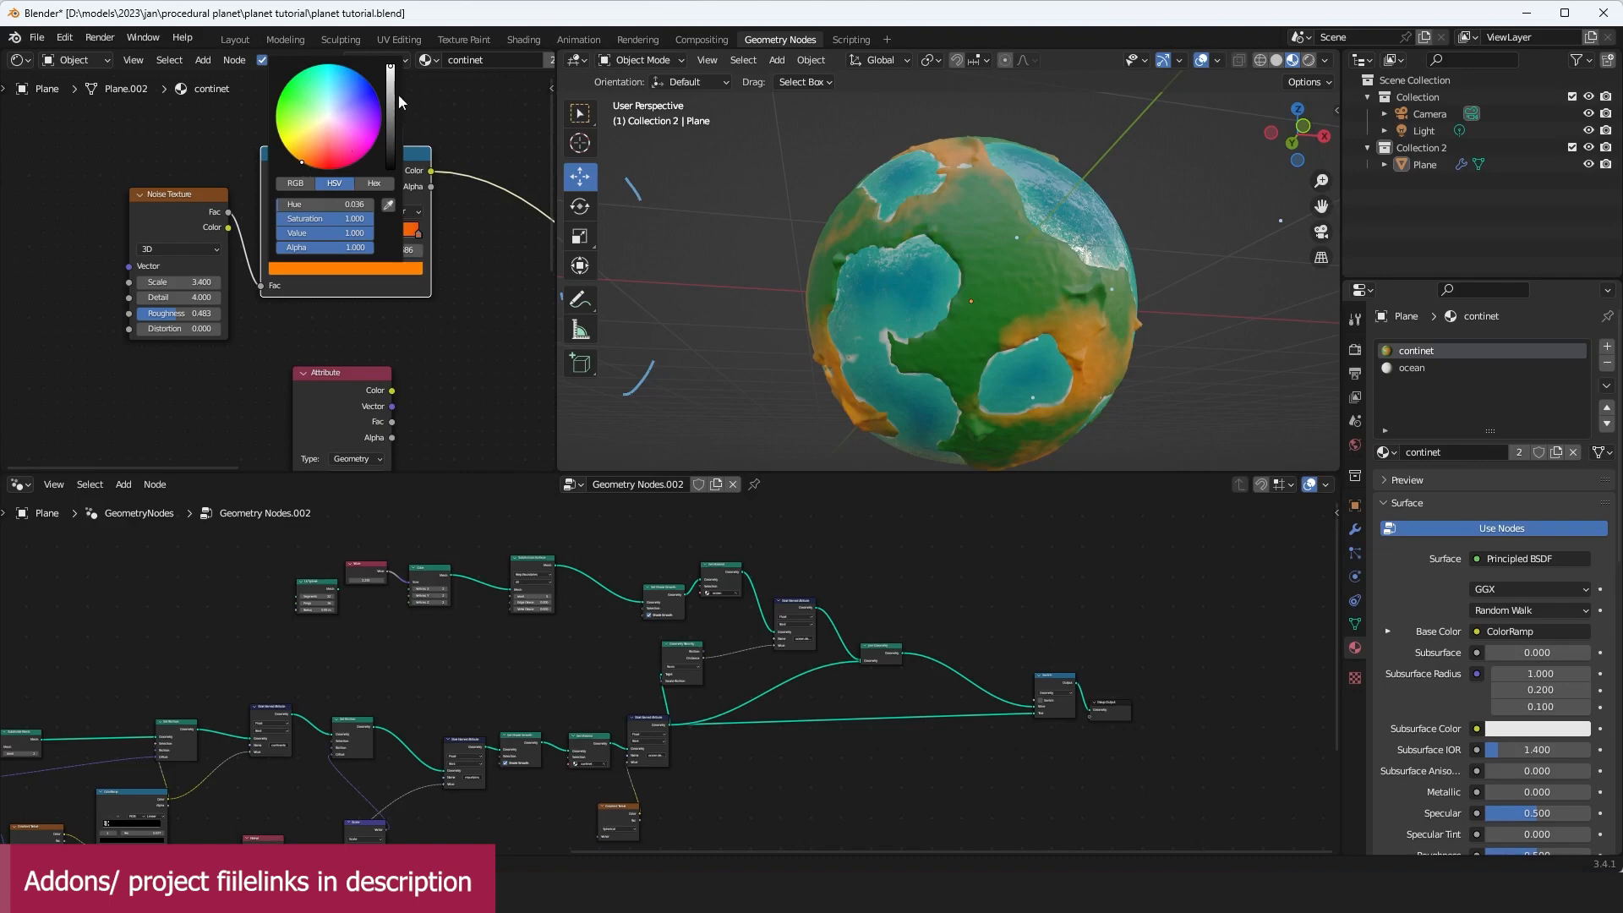
drag(392, 95, 392, 104)
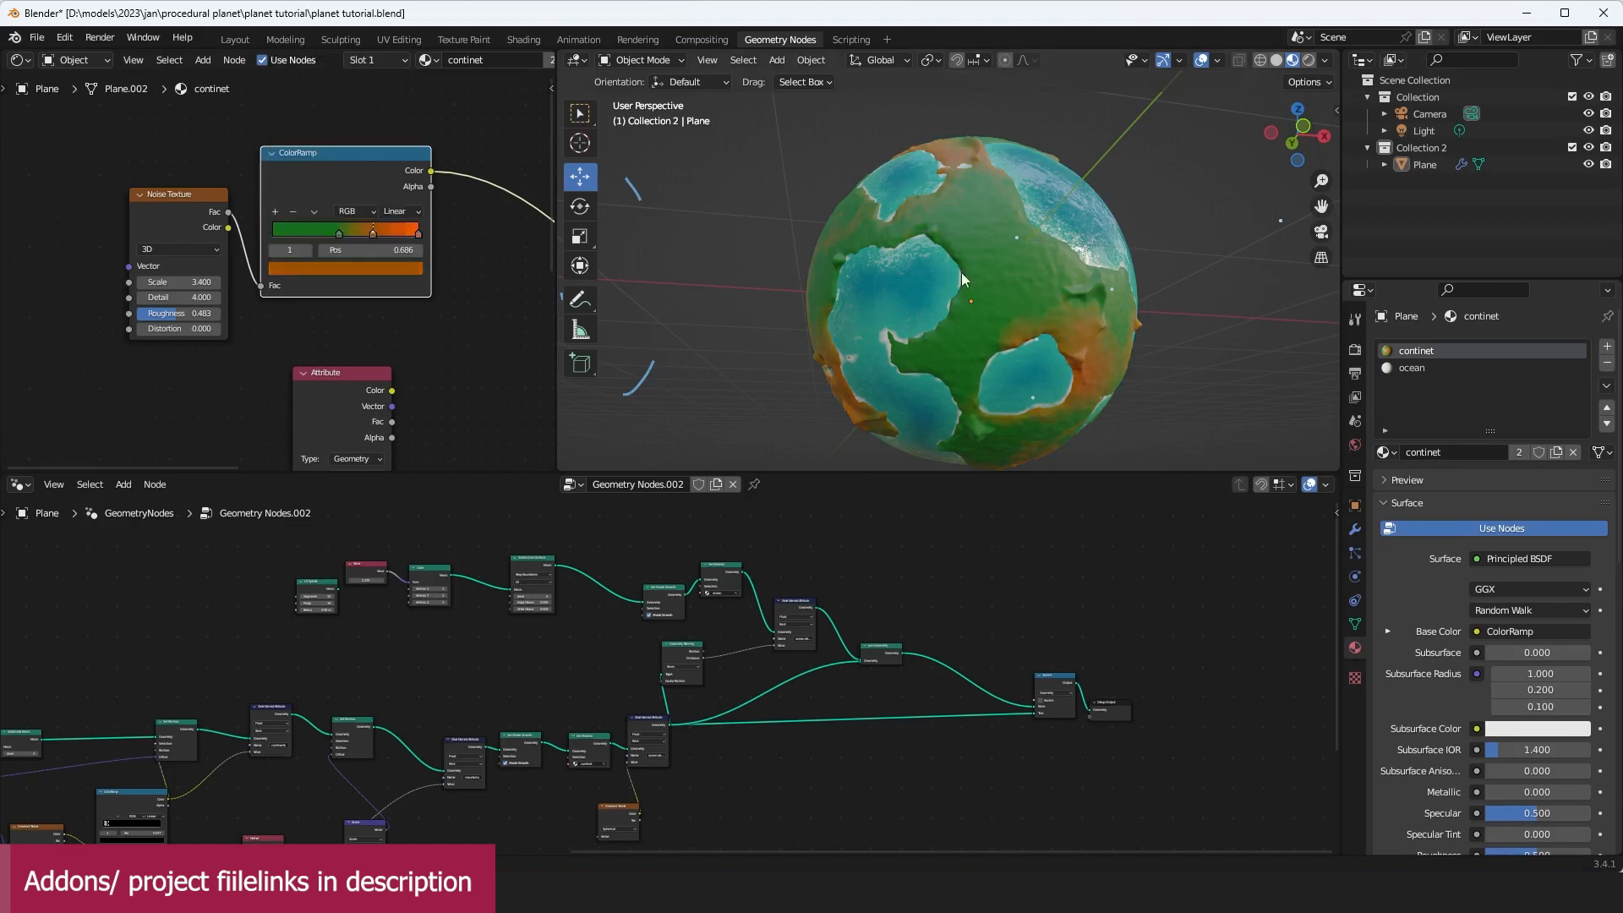
Step: Save the file and inspect the recolored continents around the planet
middle_drag(961, 272, 1090, 378)
key(ctrl+s)
scroll(271, 161, down, 2)
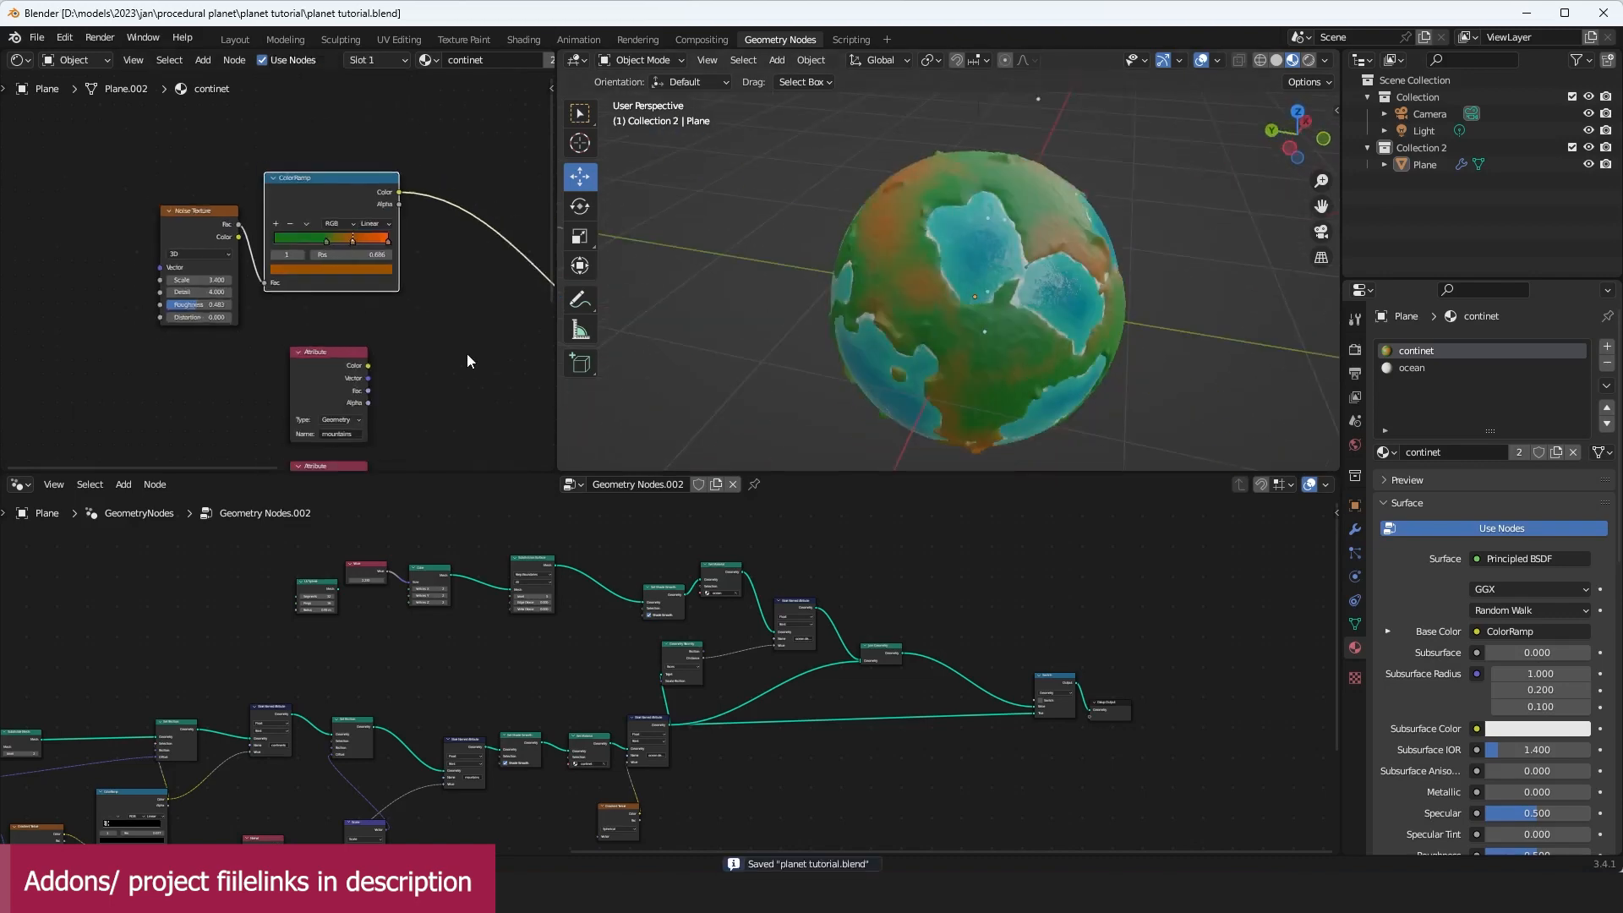
scroll(1054, 279, up, 2)
middle_drag(1072, 300, 930, 283)
Step: Preview the mountains Attribute node and the continents Attribute node on the planet
middle_drag(435, 327, 368, 303)
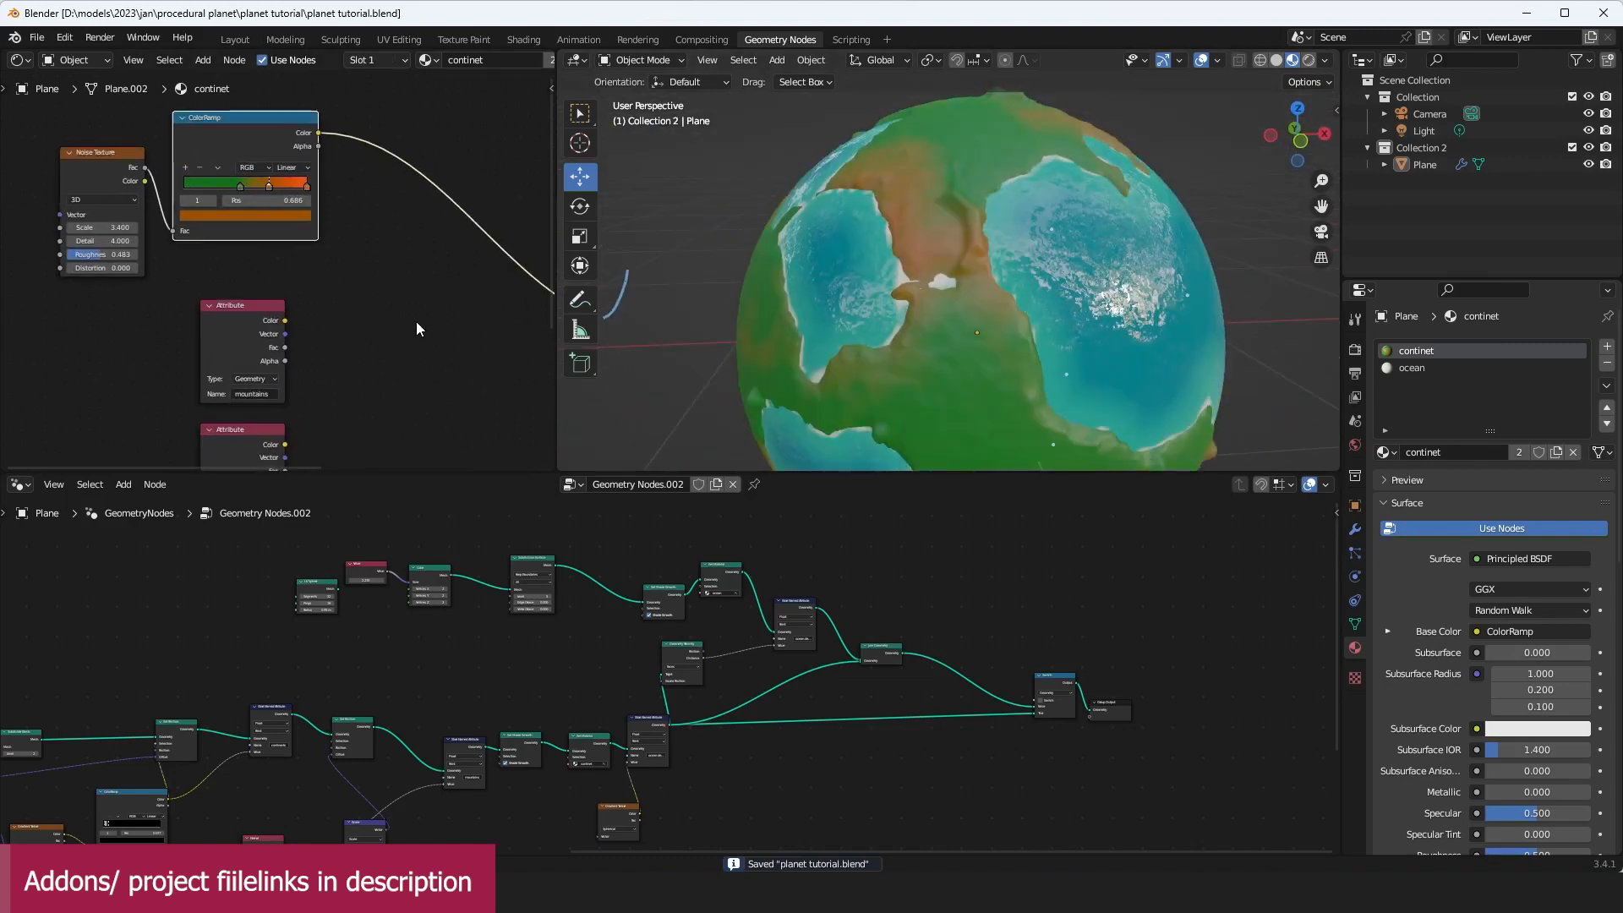
scroll(300, 279, up, 1)
ctrl+shift+click(256, 342)
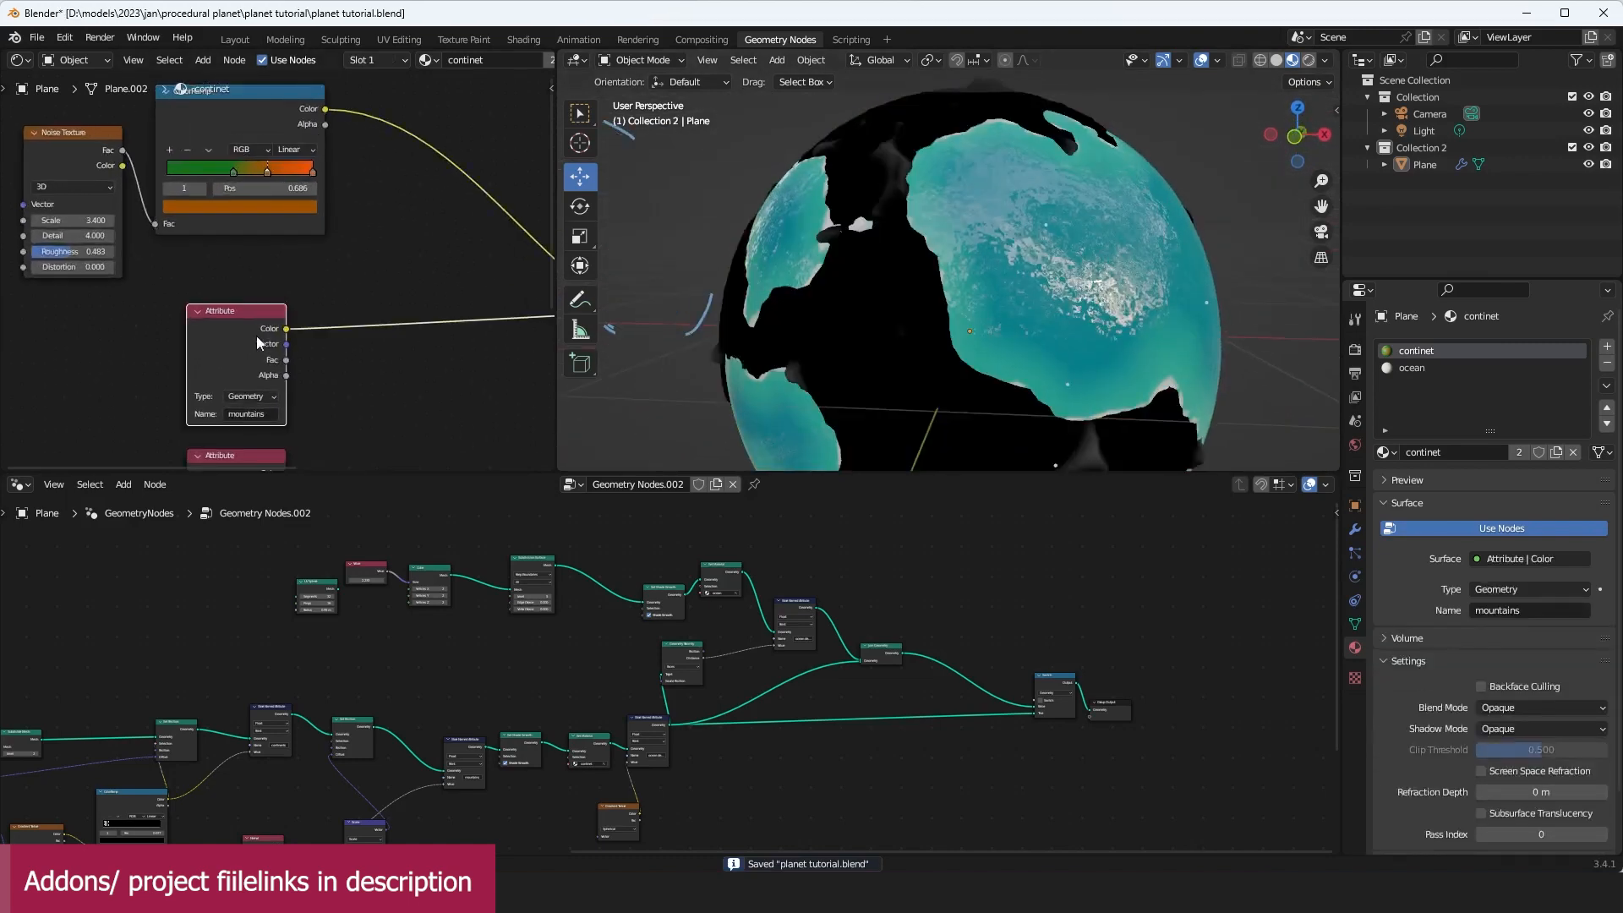
middle_drag(216, 395, 247, 276)
ctrl+shift+click(295, 372)
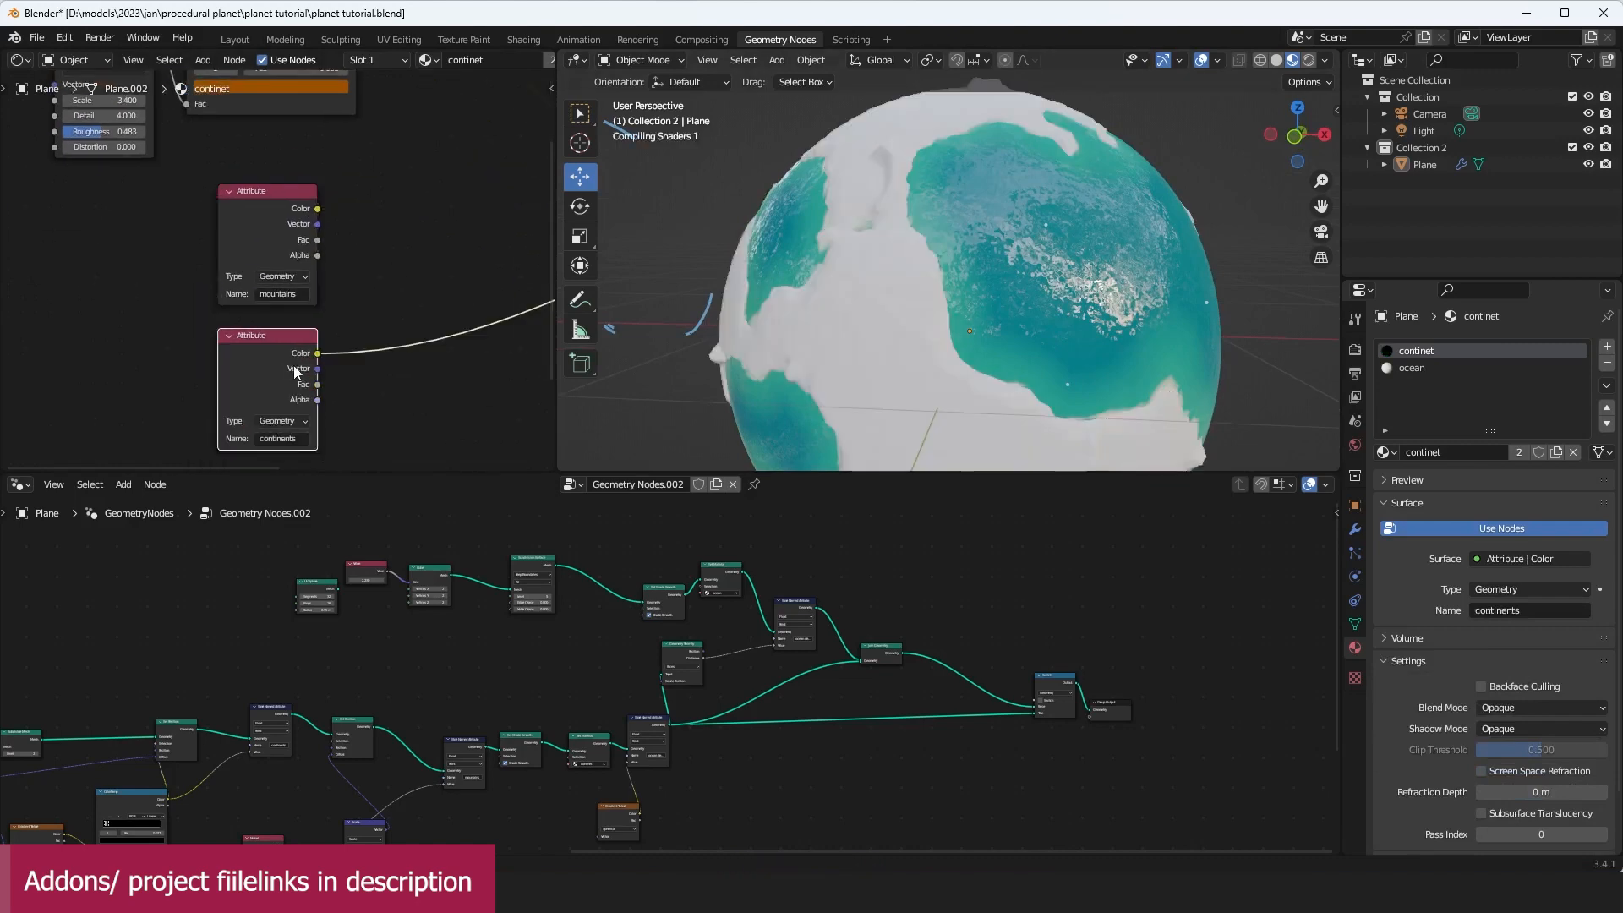
scroll(864, 275, down, 1)
middle_drag(454, 373, 474, 333)
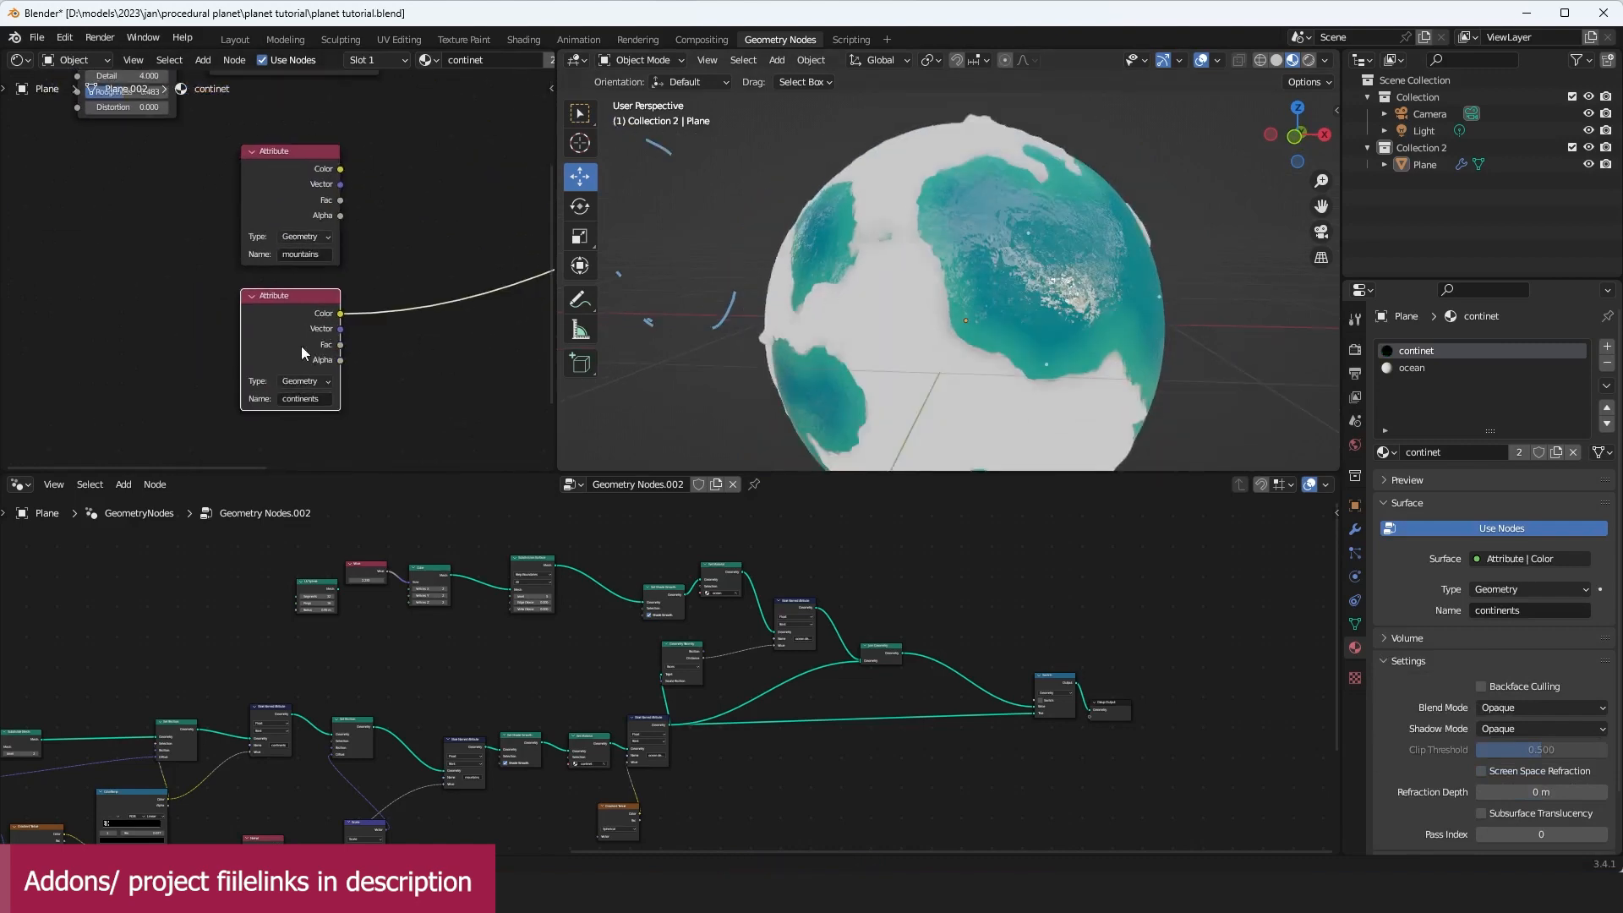
Step: Move the continents Attribute node aside to free space between it and the shader
drag(257, 329, 108, 338)
scroll(213, 340, up, 1)
scroll(279, 339, up, 1)
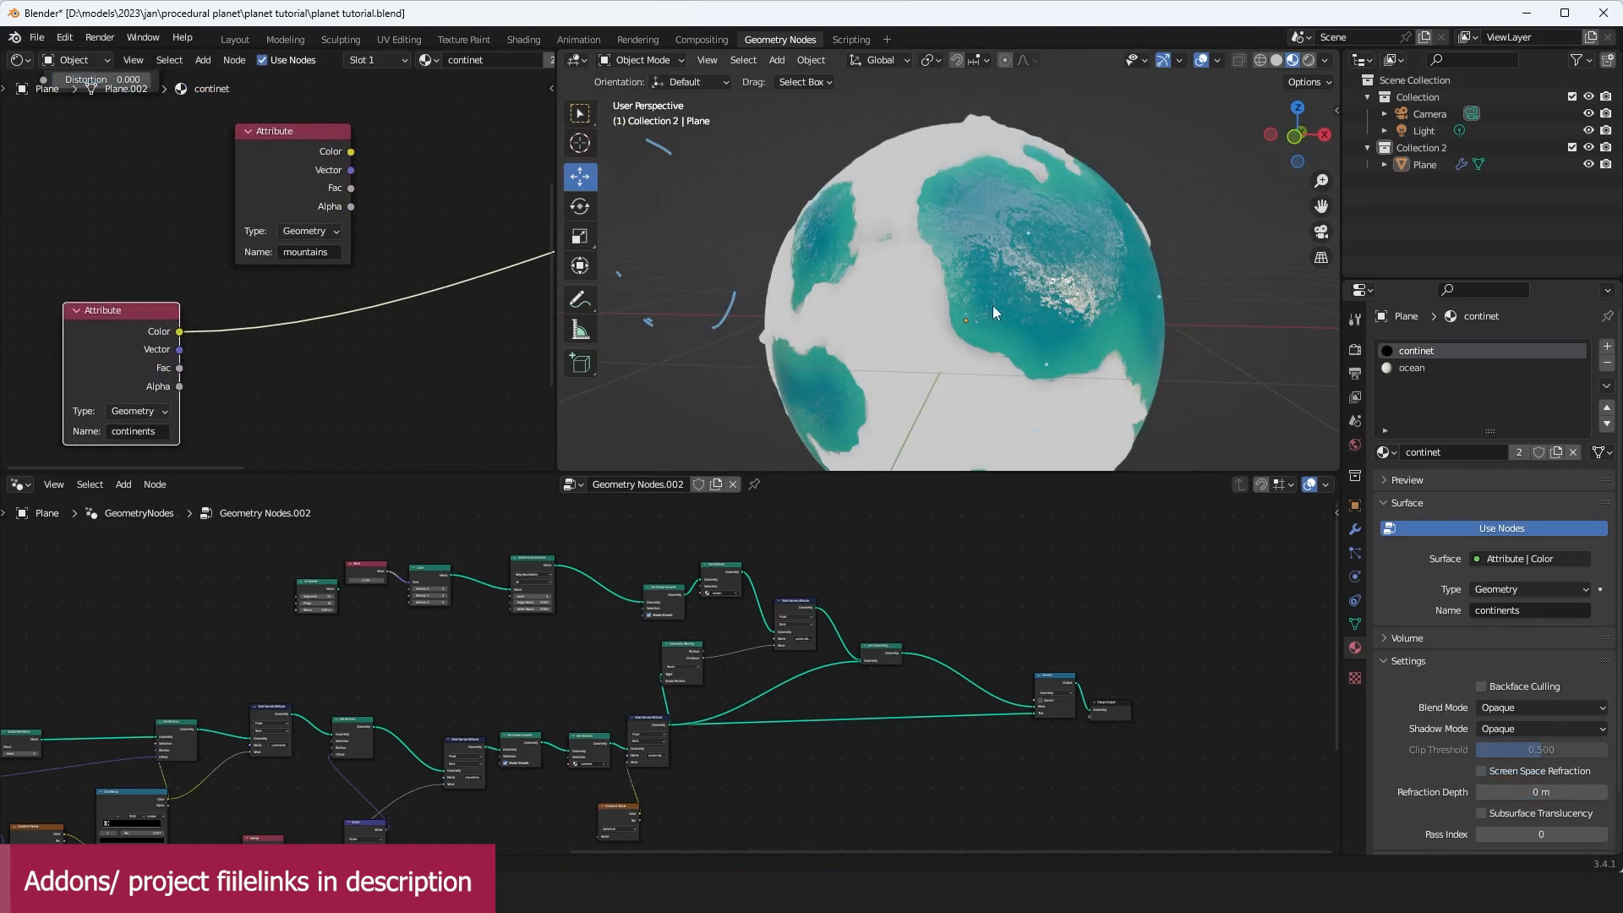
scroll(992, 313, up, 1)
key(shift+a)
mouse_move(279, 329)
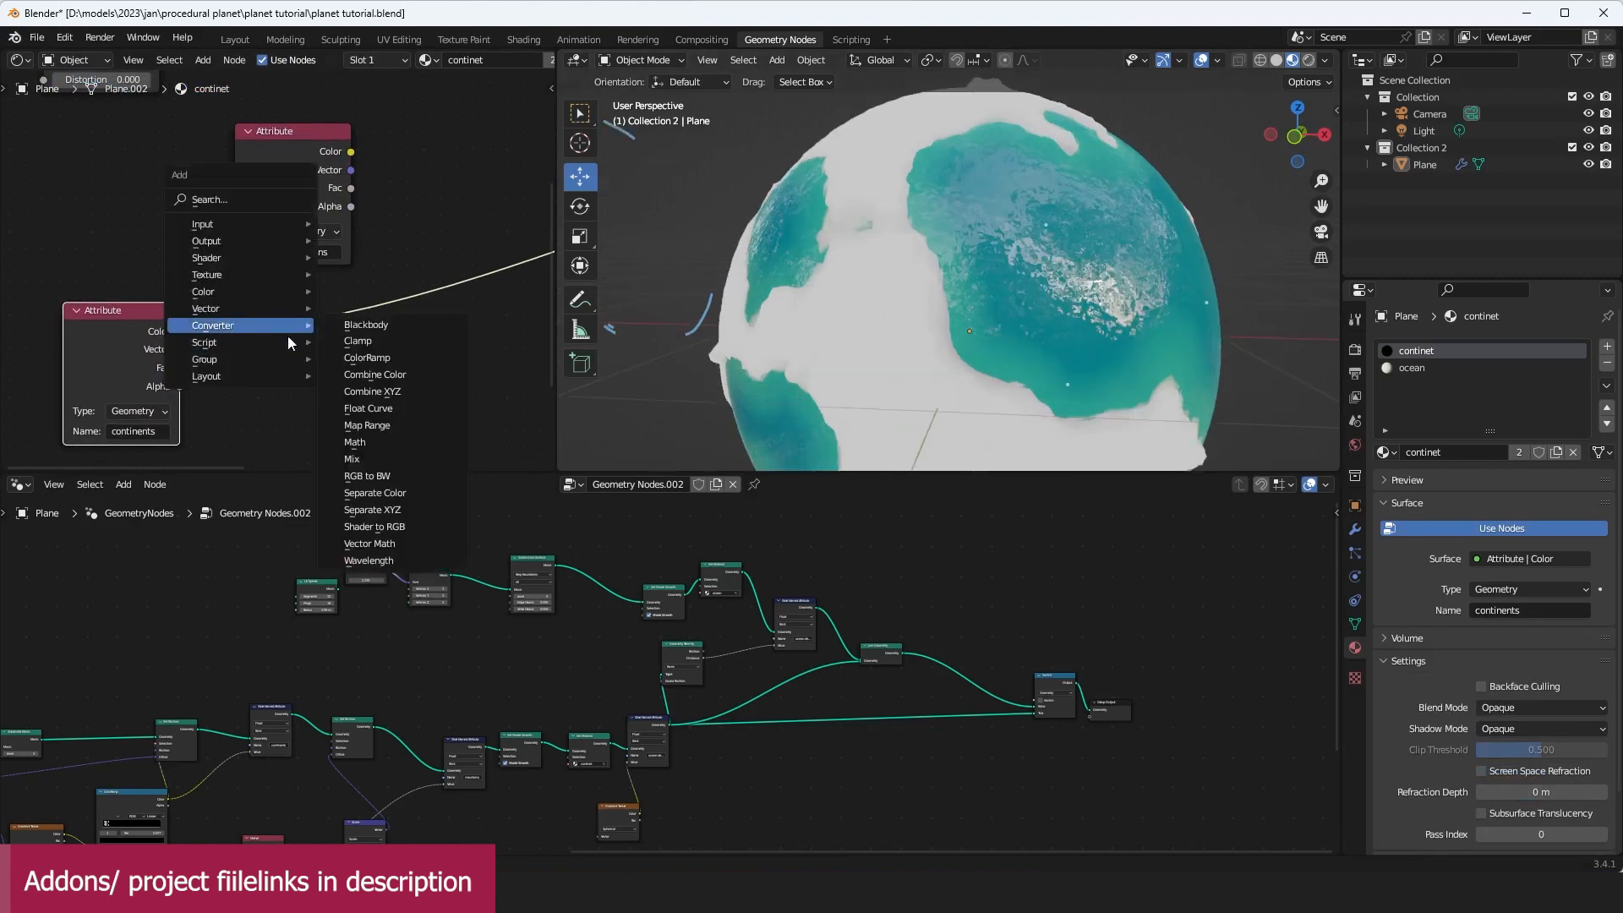
click(394, 442)
click(241, 290)
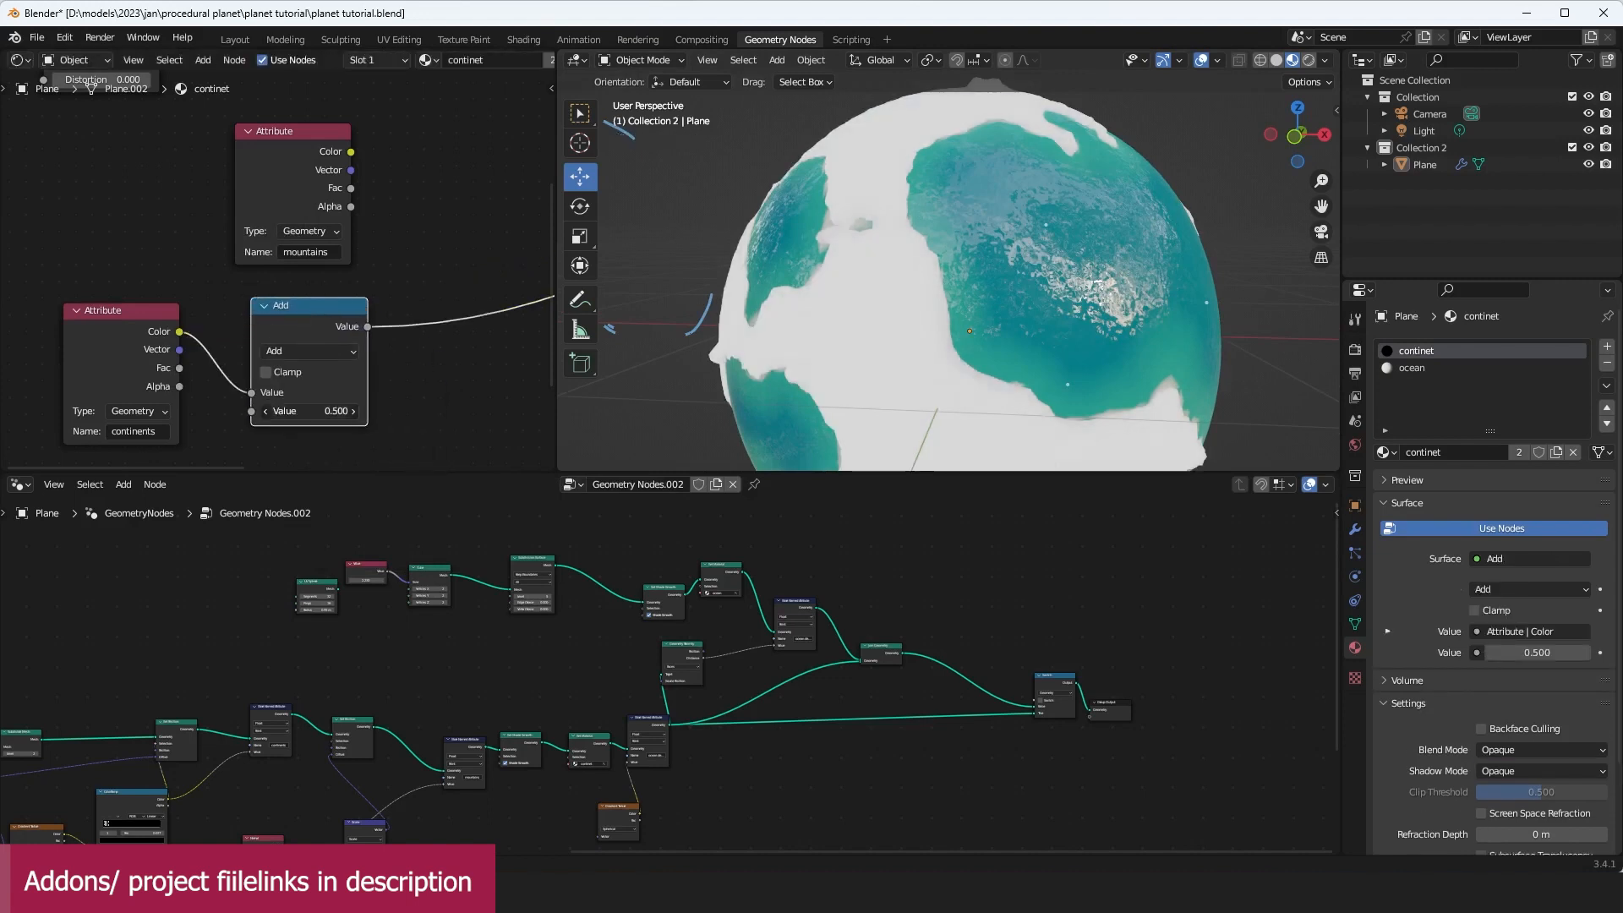
drag(309, 411, 274, 411)
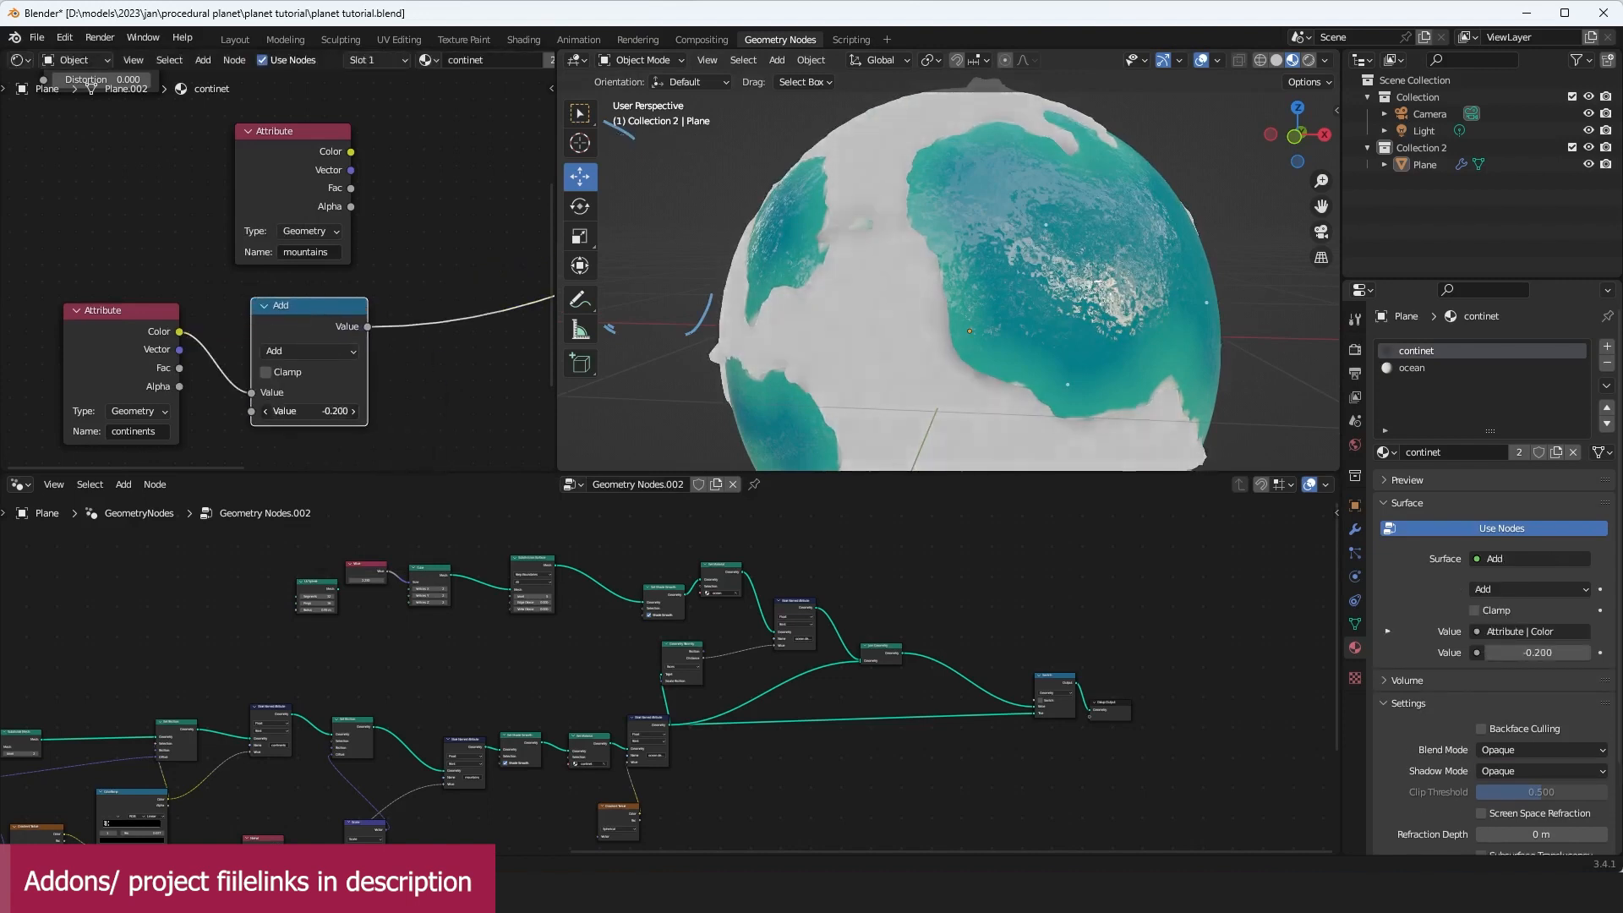
click(337, 352)
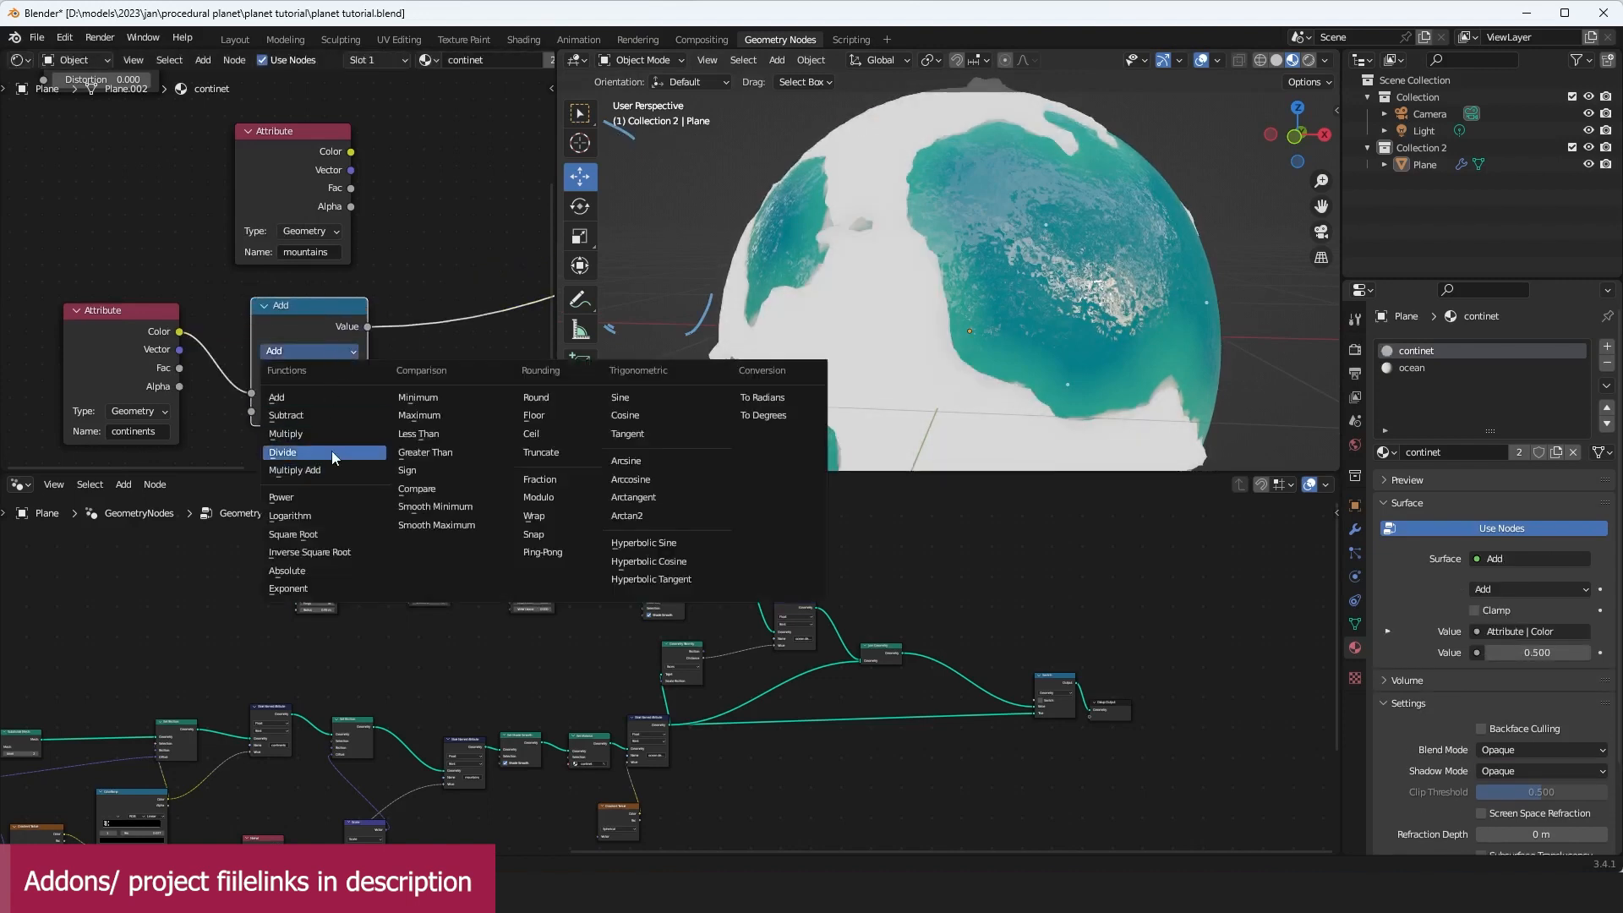
key(ctrl+x)
Step: Insert a ColorRamp after the continents Attribute node, set its black stop to 0.700 and shift its white stop slightly inward
key(shift+a)
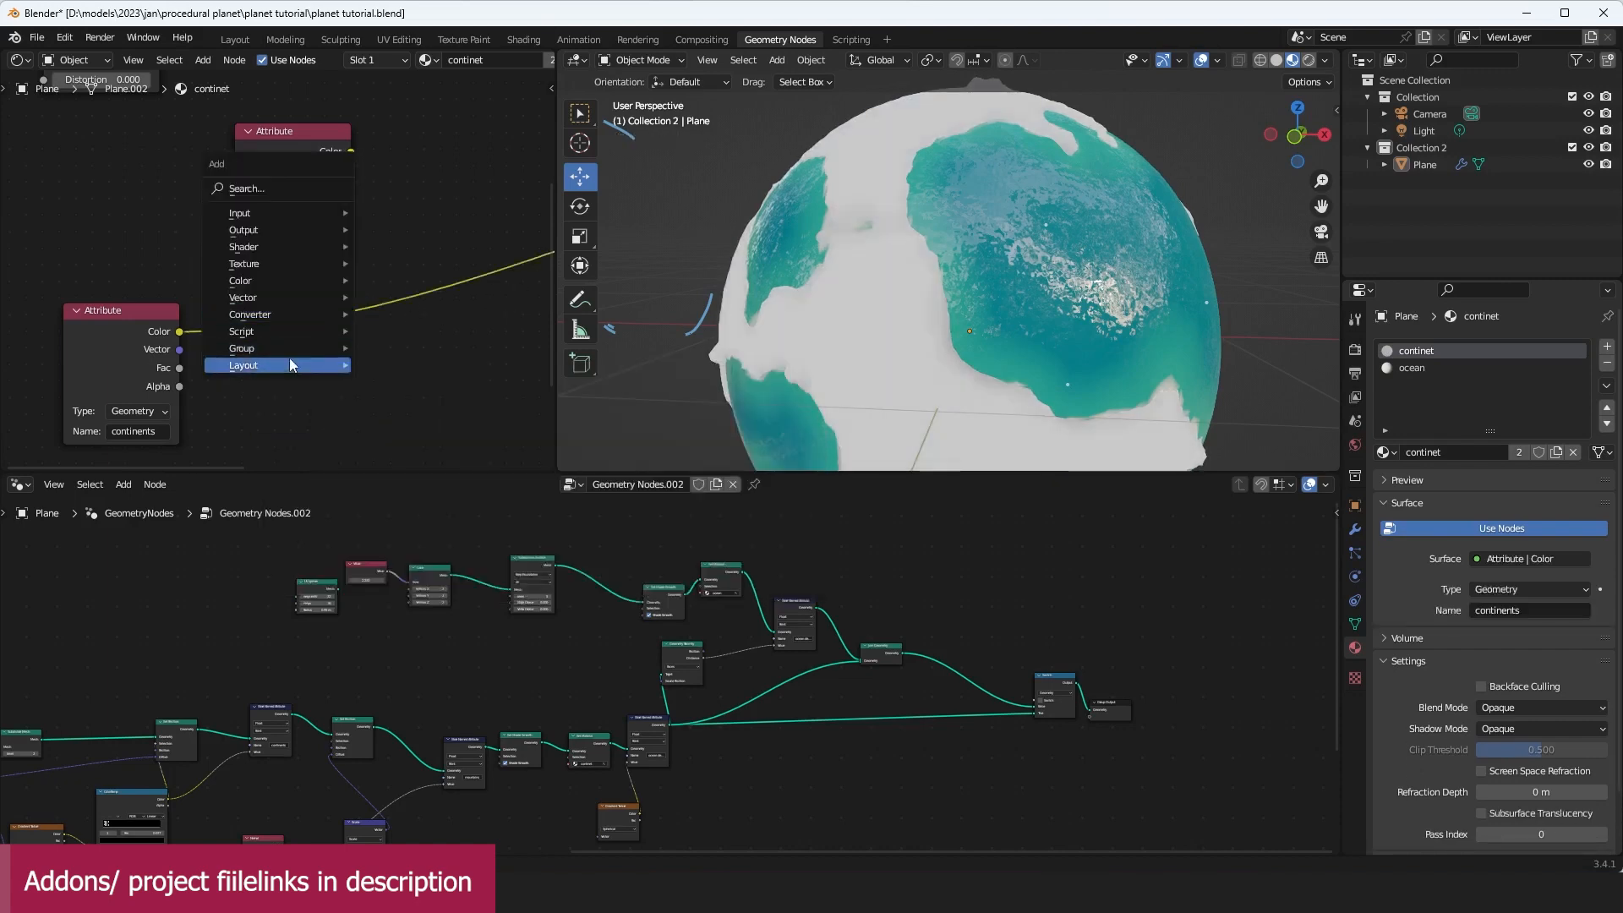
mouse_move(313, 313)
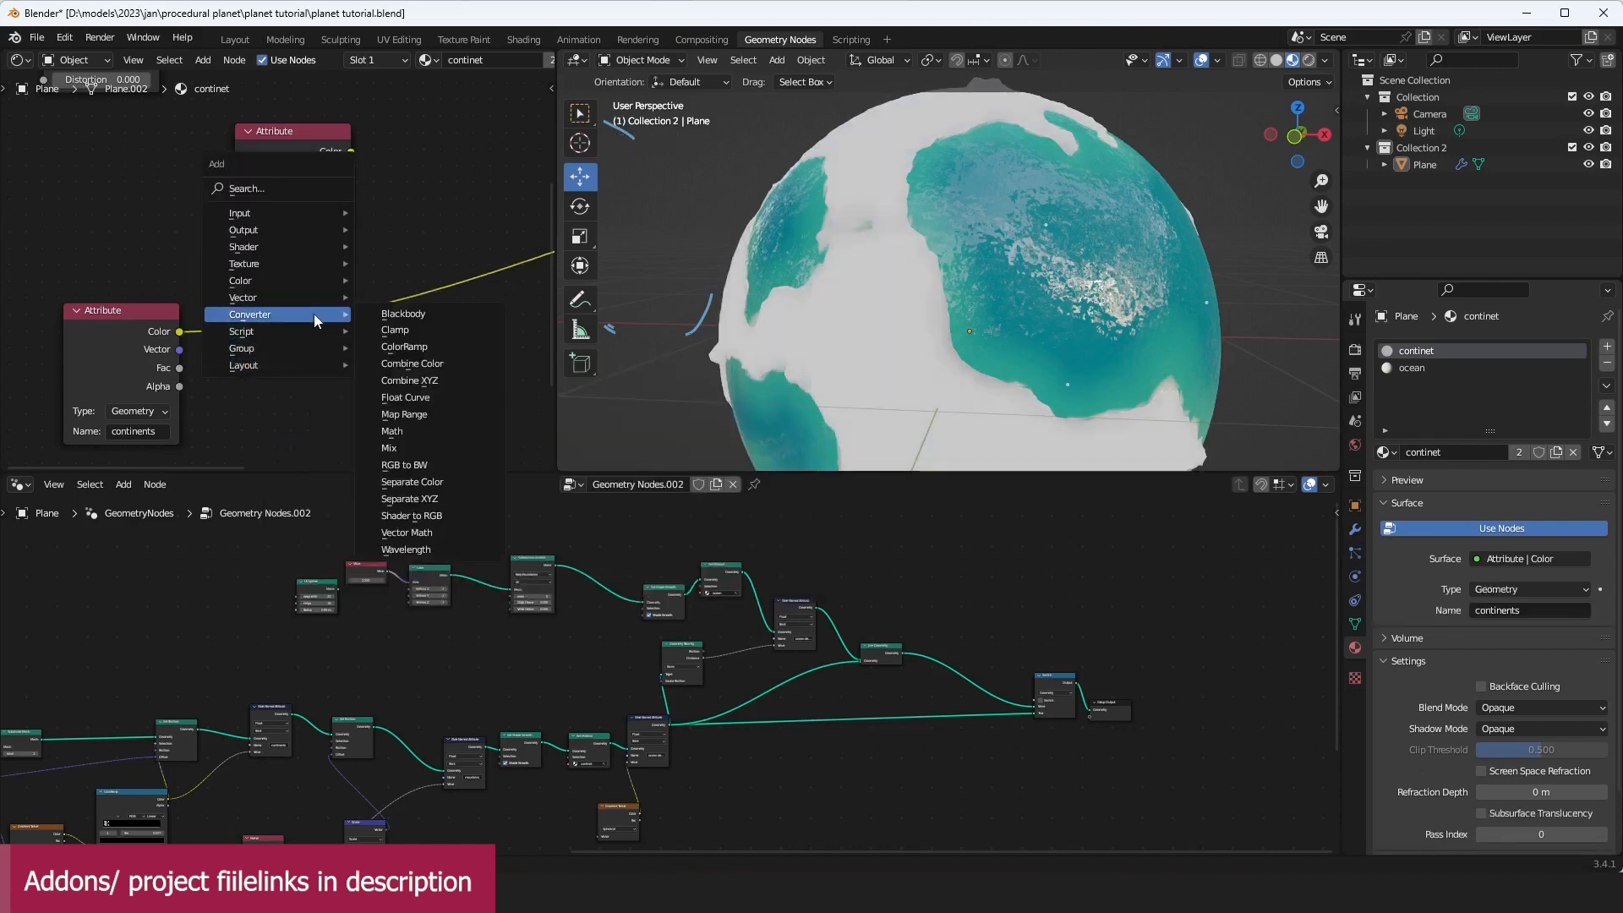
click(413, 351)
click(296, 357)
drag(289, 393, 425, 400)
click(414, 402)
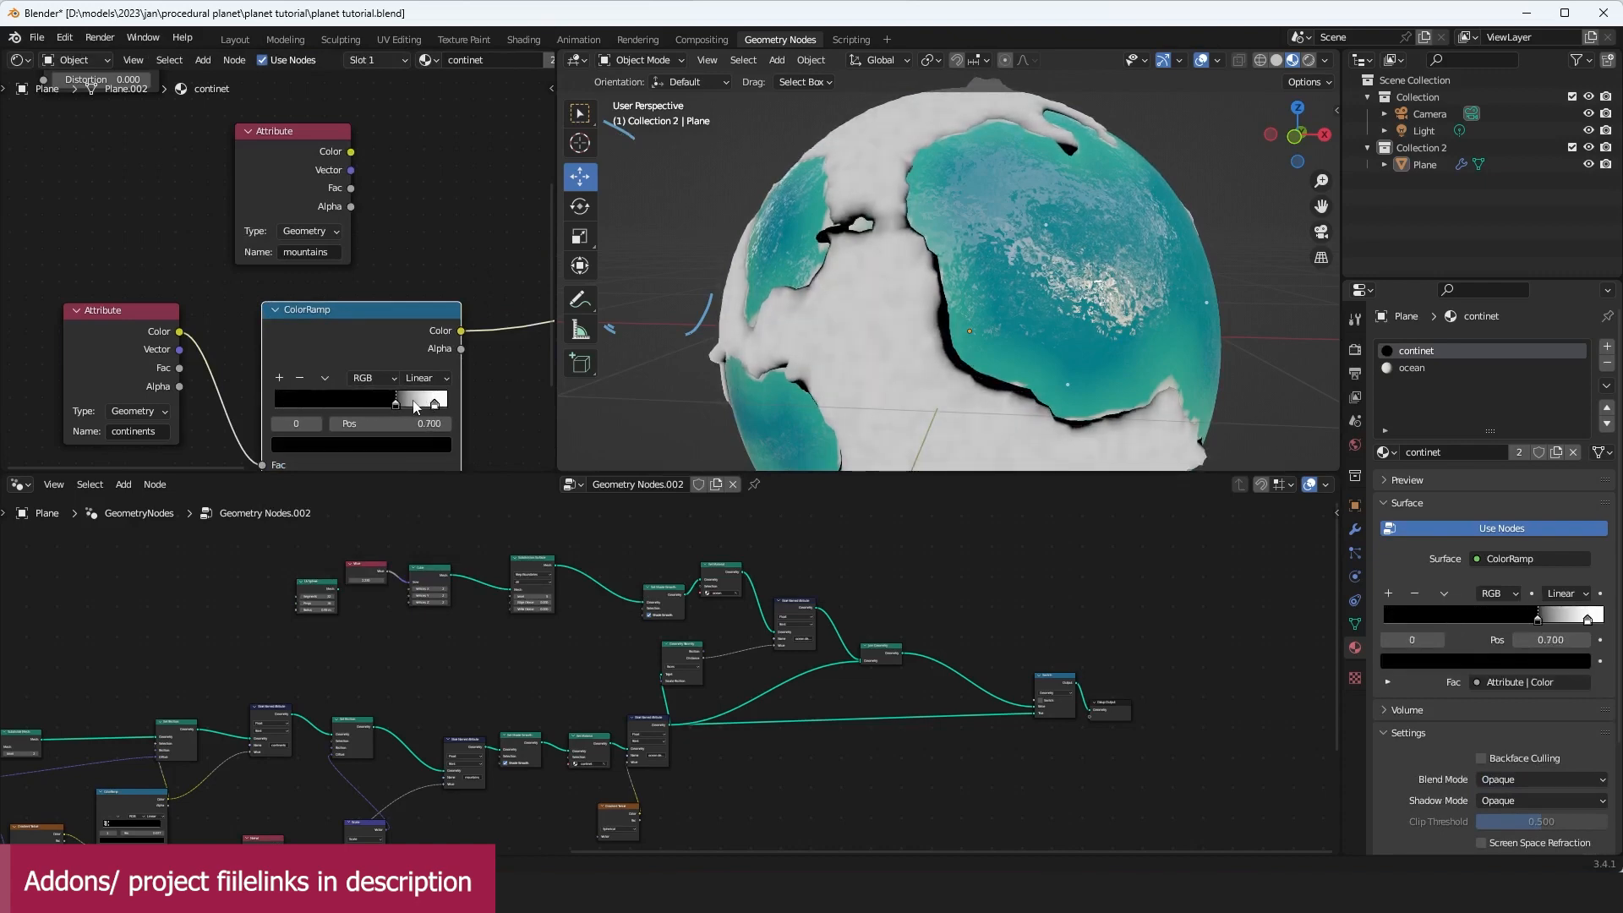
Step: Combine the noise-driven ColorRamp and the continents ColorRamp through a Mix node and expand the collapsed node
scroll(279, 324, down, 3)
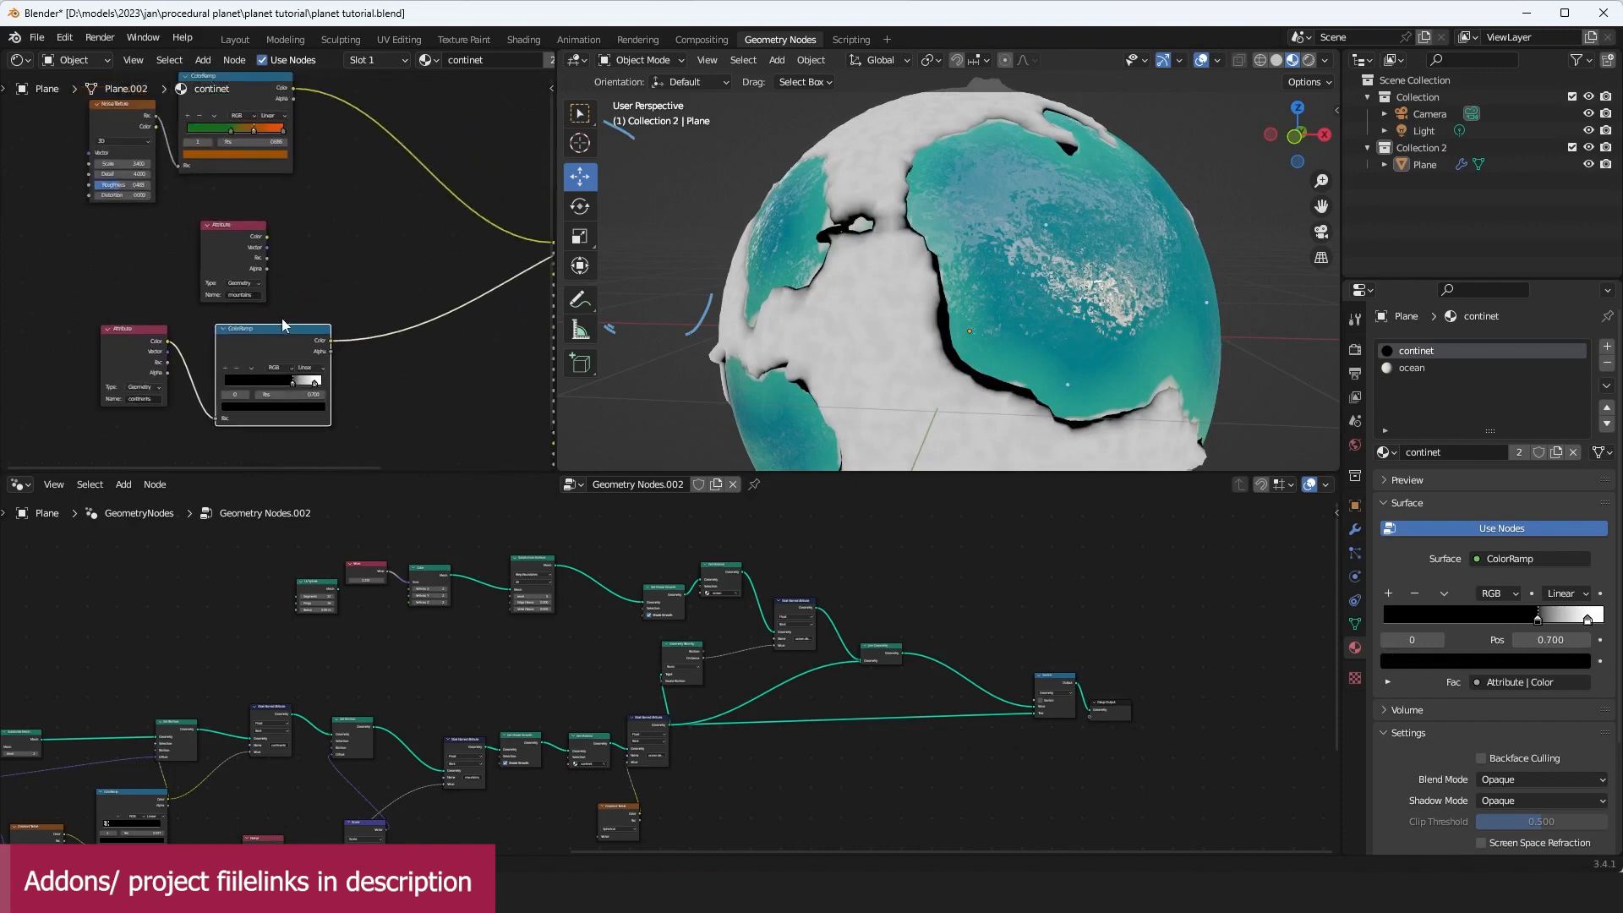
middle_drag(283, 326, 257, 363)
ctrl+shift+right_drag(257, 363, 236, 191)
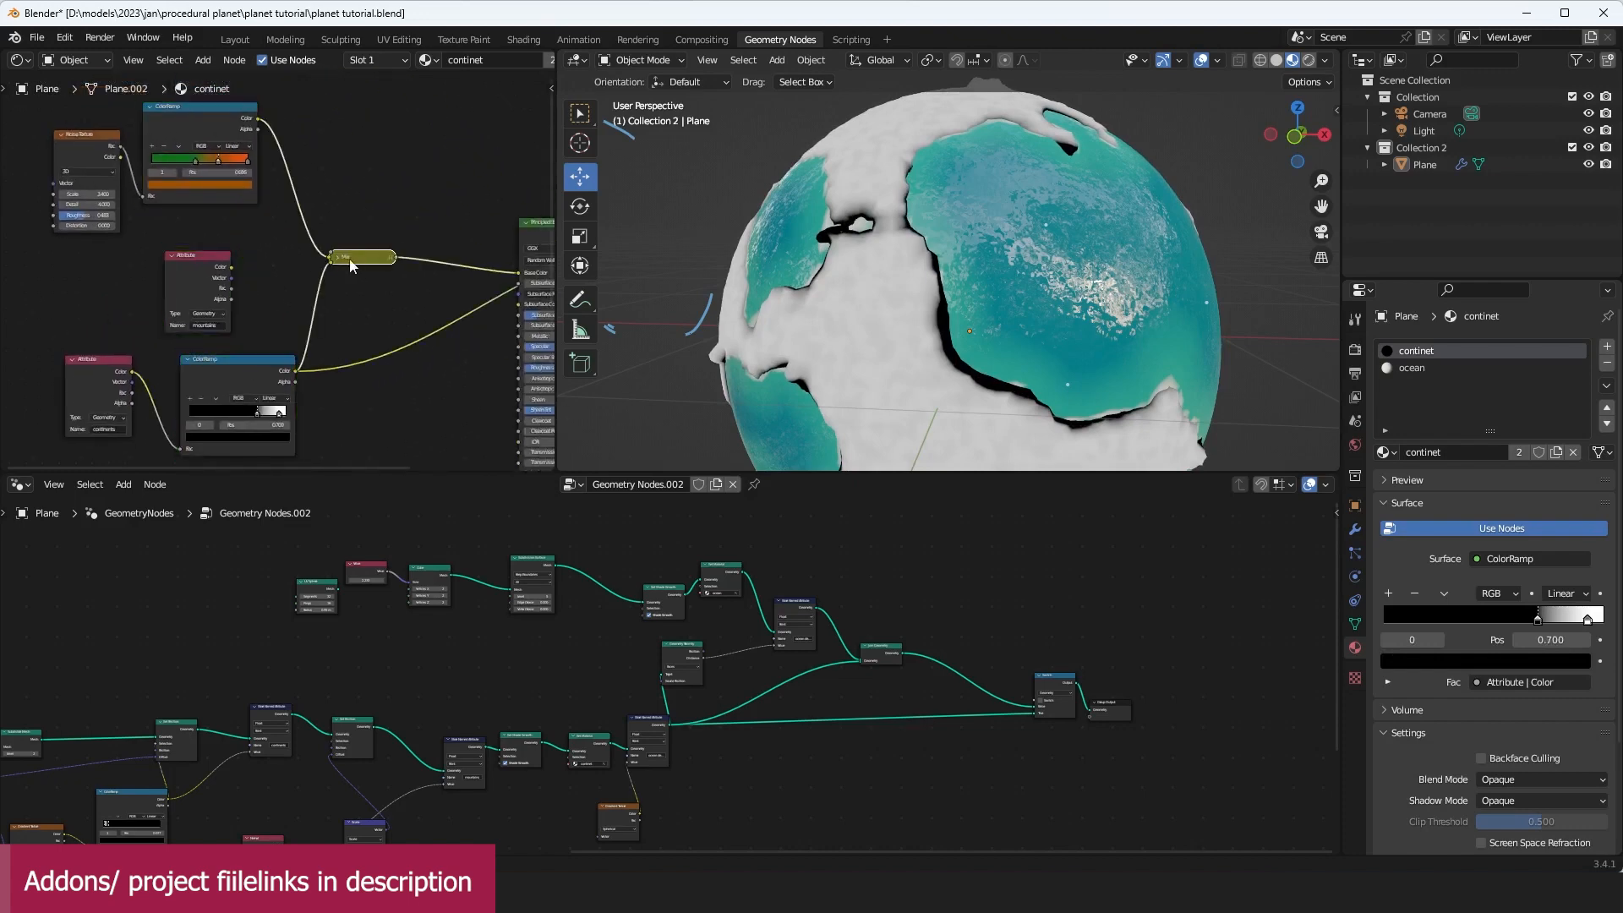
key(h)
Step: Reconnect the continents ColorRamp to the Mix node's Fac input and save the file
scroll(347, 266, up, 3)
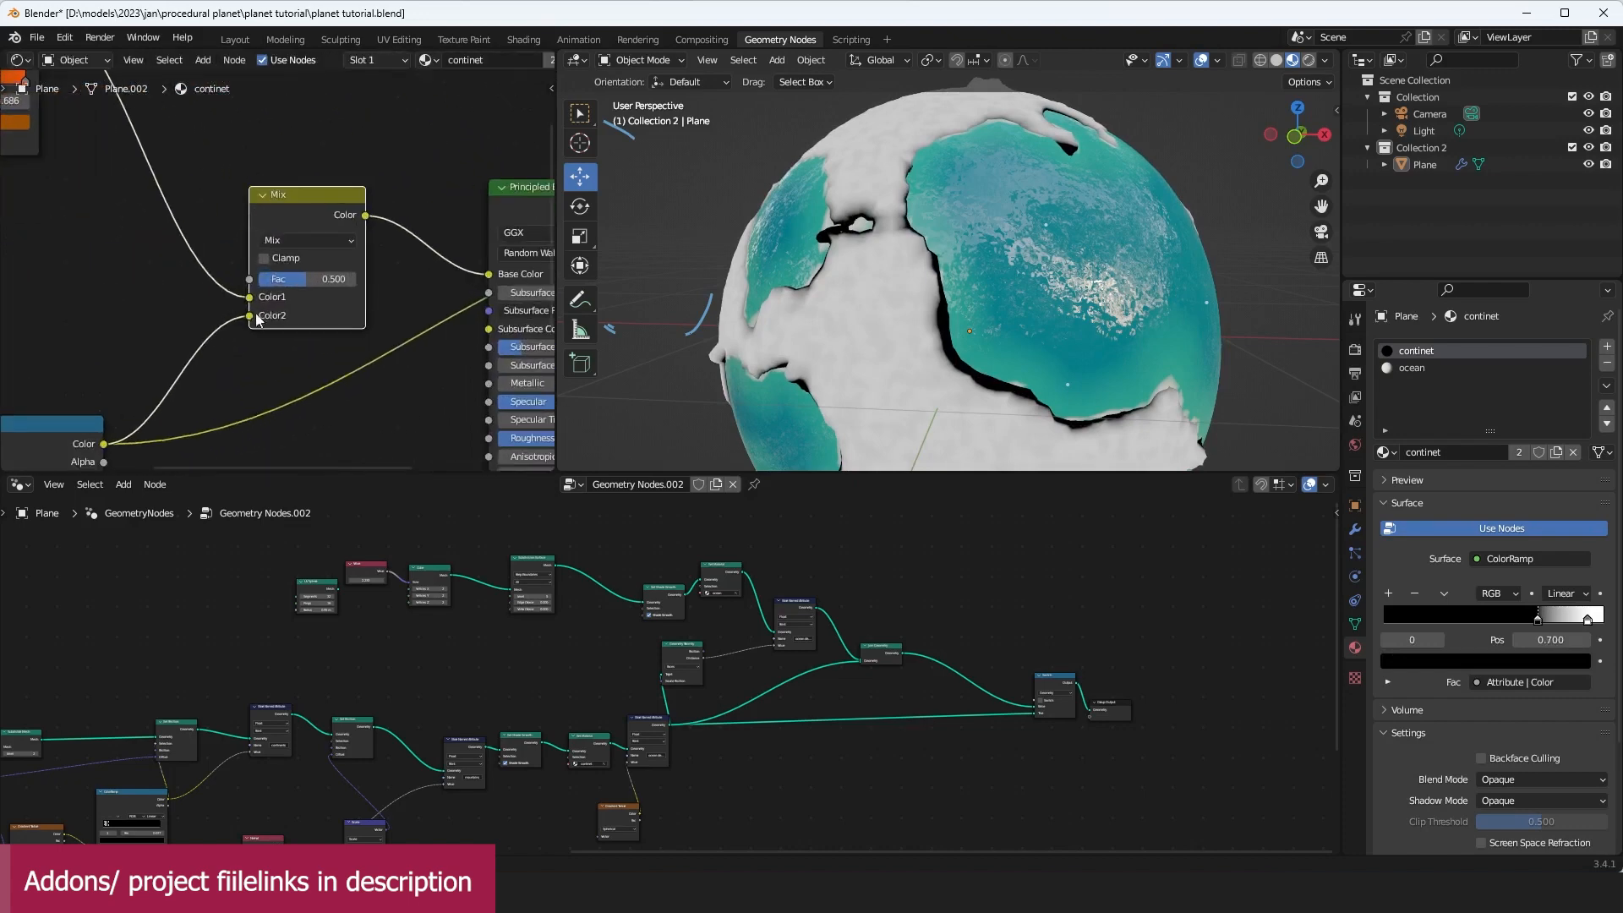
drag(239, 292, 247, 279)
scroll(281, 313, up, 4)
middle_drag(284, 333, 221, 327)
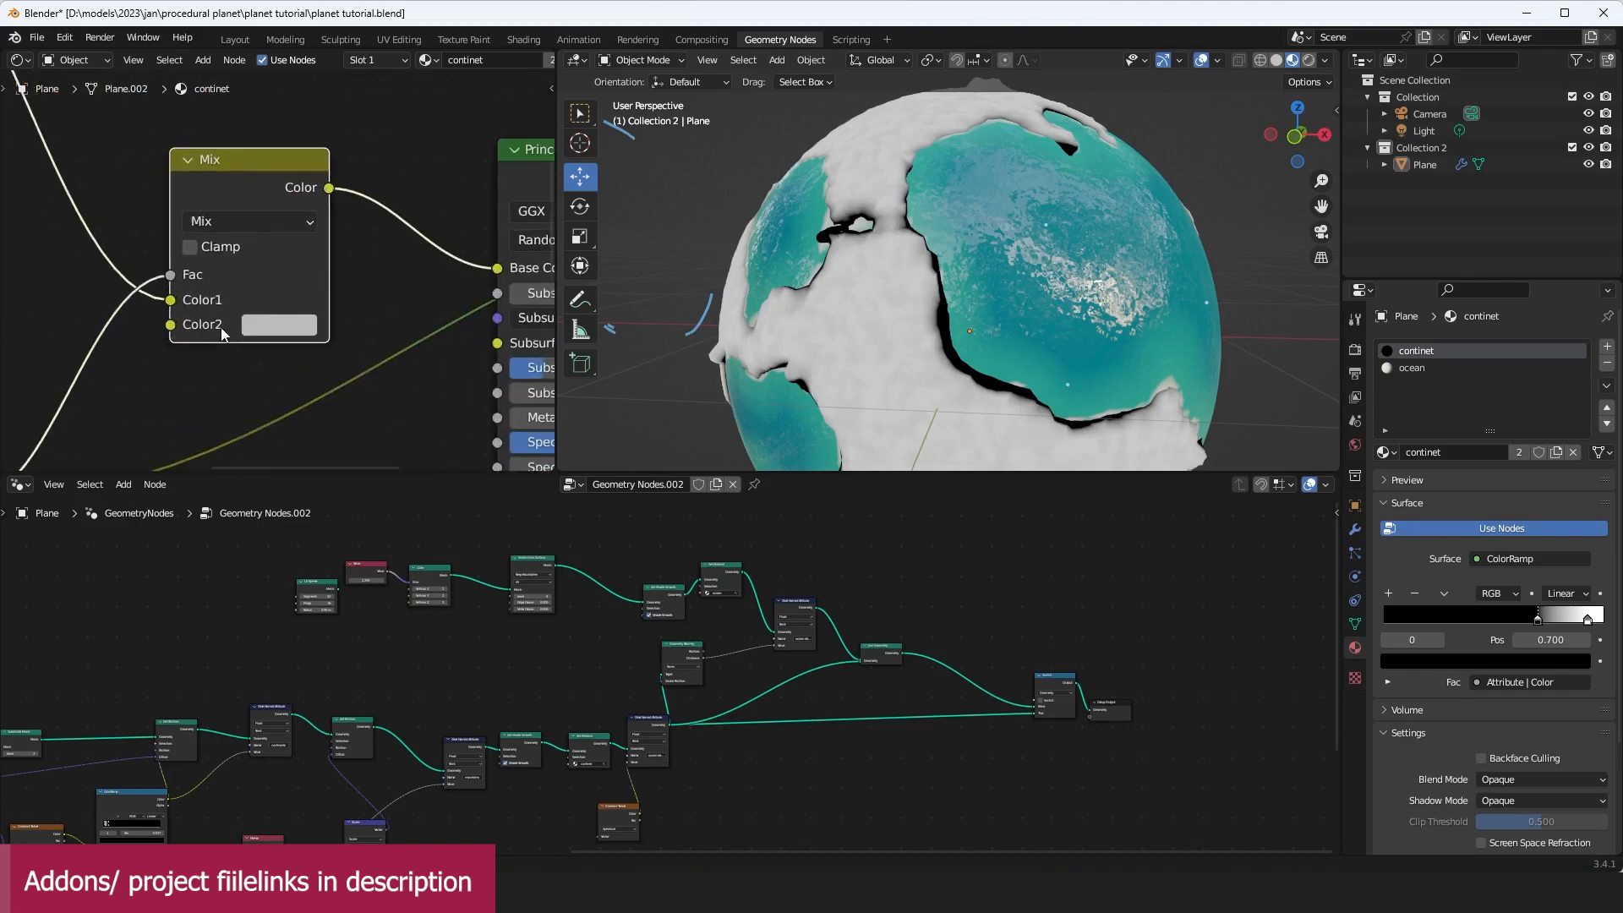
key(ctrl+s)
scroll(275, 313, down, 1)
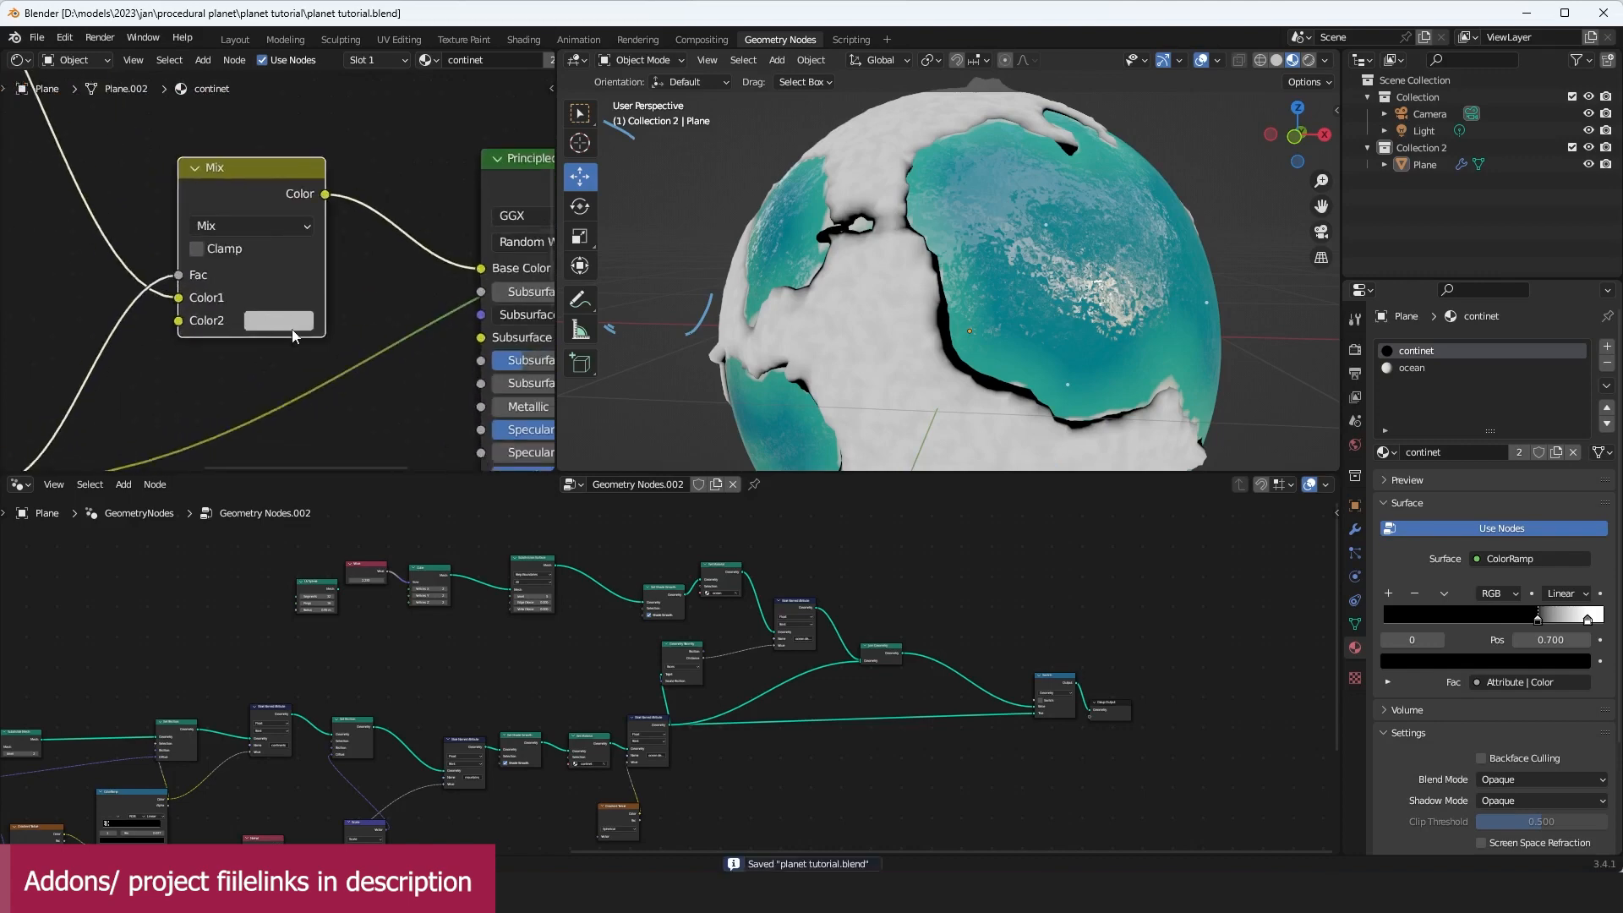
Step: Move the noise-driven color link from the Mix node's Color1 to Color2 and preview the Mix node
drag(179, 298, 179, 321)
scroll(254, 323, up, 1)
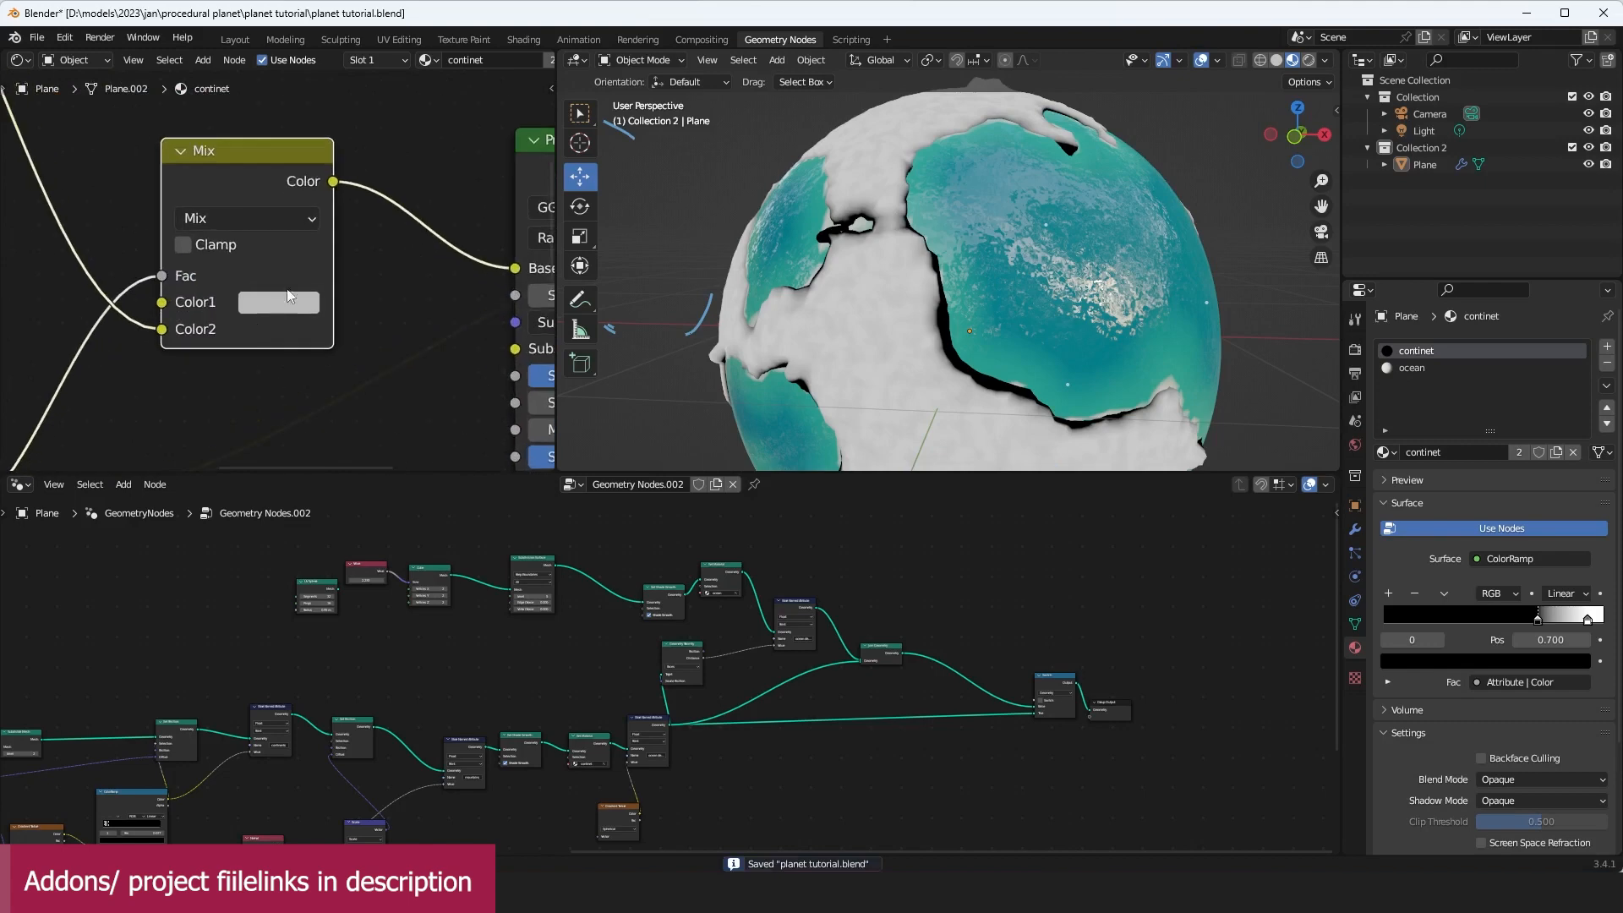
ctrl+shift+click(293, 185)
scroll(767, 313, up, 2)
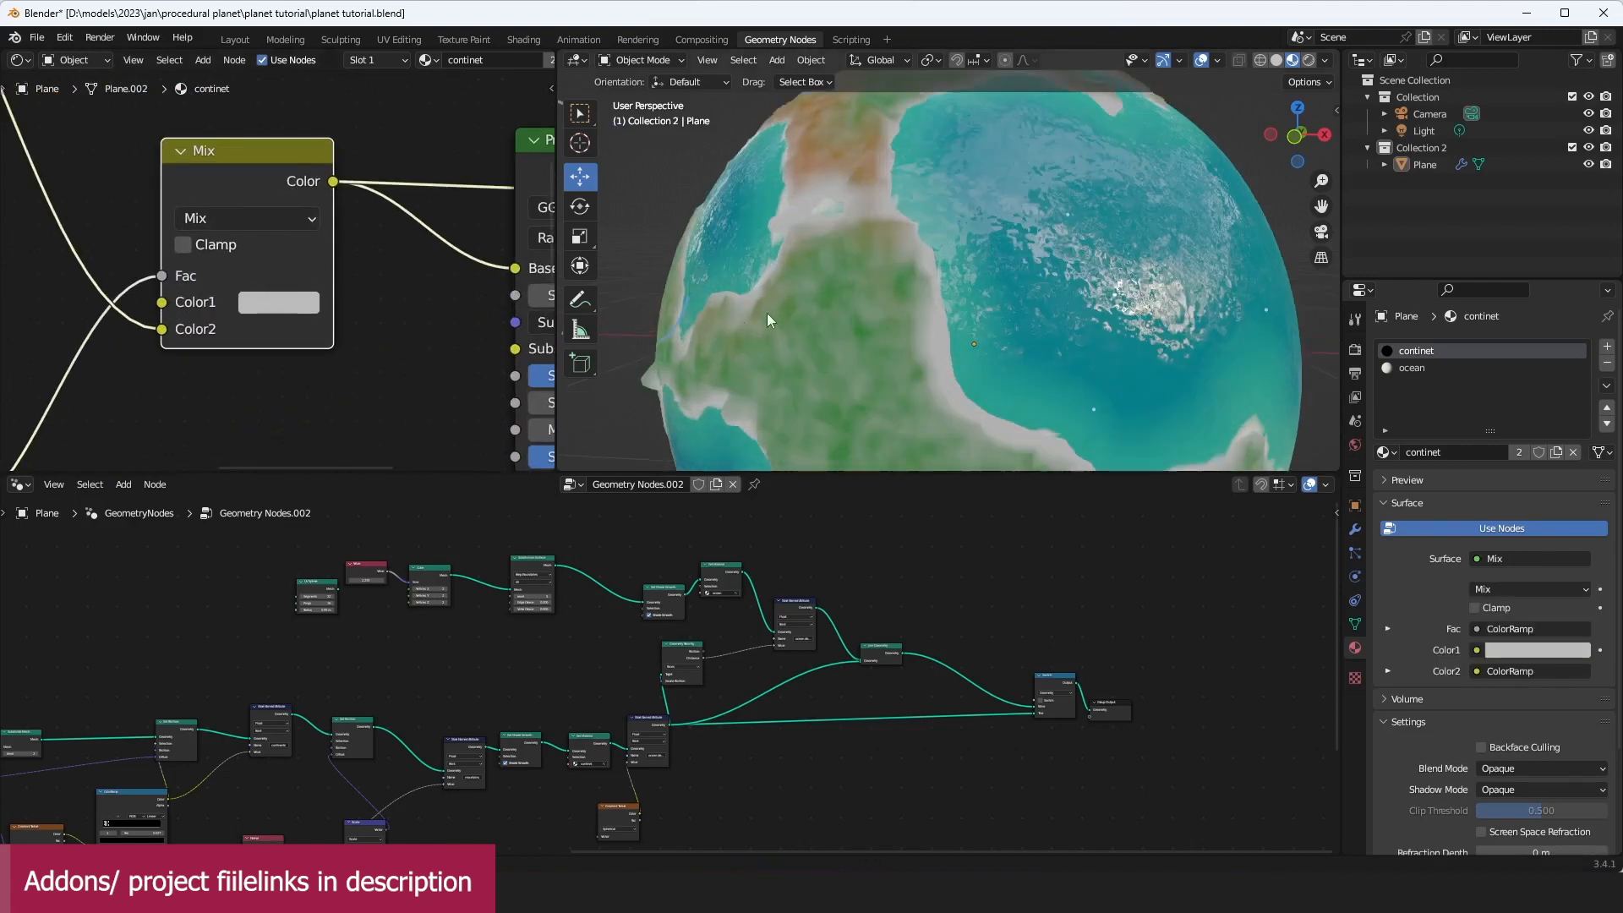
Step: Move the continents ColorRamp's white stop to position 0.777 to narrow the coastal blend
middle_drag(309, 325, 409, 249)
scroll(338, 296, down, 1)
middle_drag(243, 358, 399, 246)
middle_drag(303, 276, 356, 246)
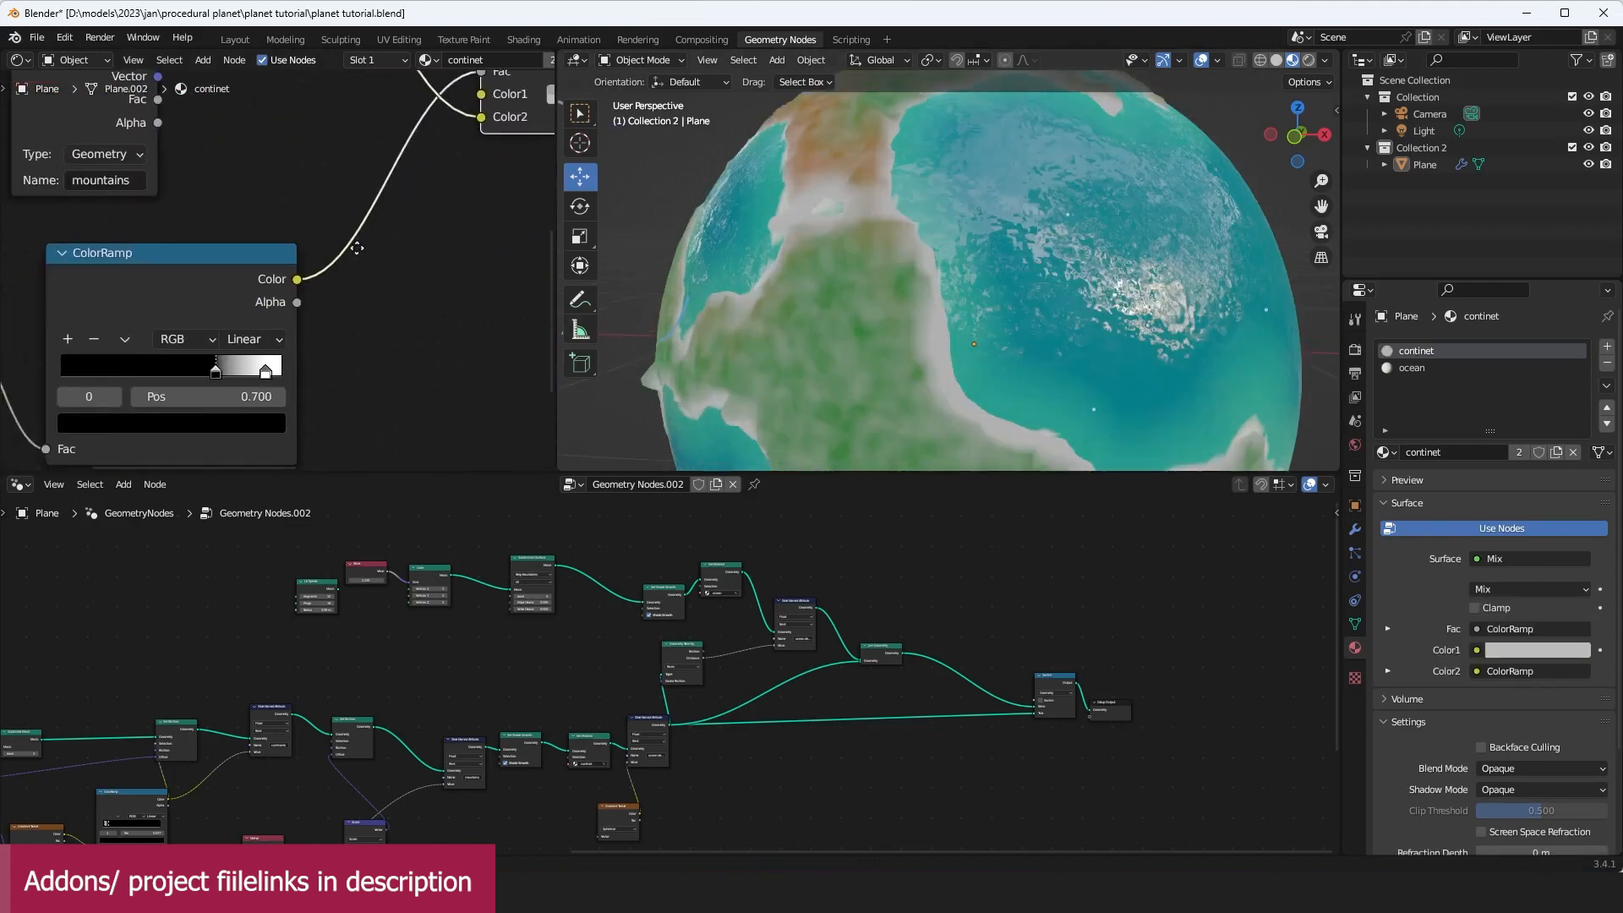
drag(265, 372, 229, 370)
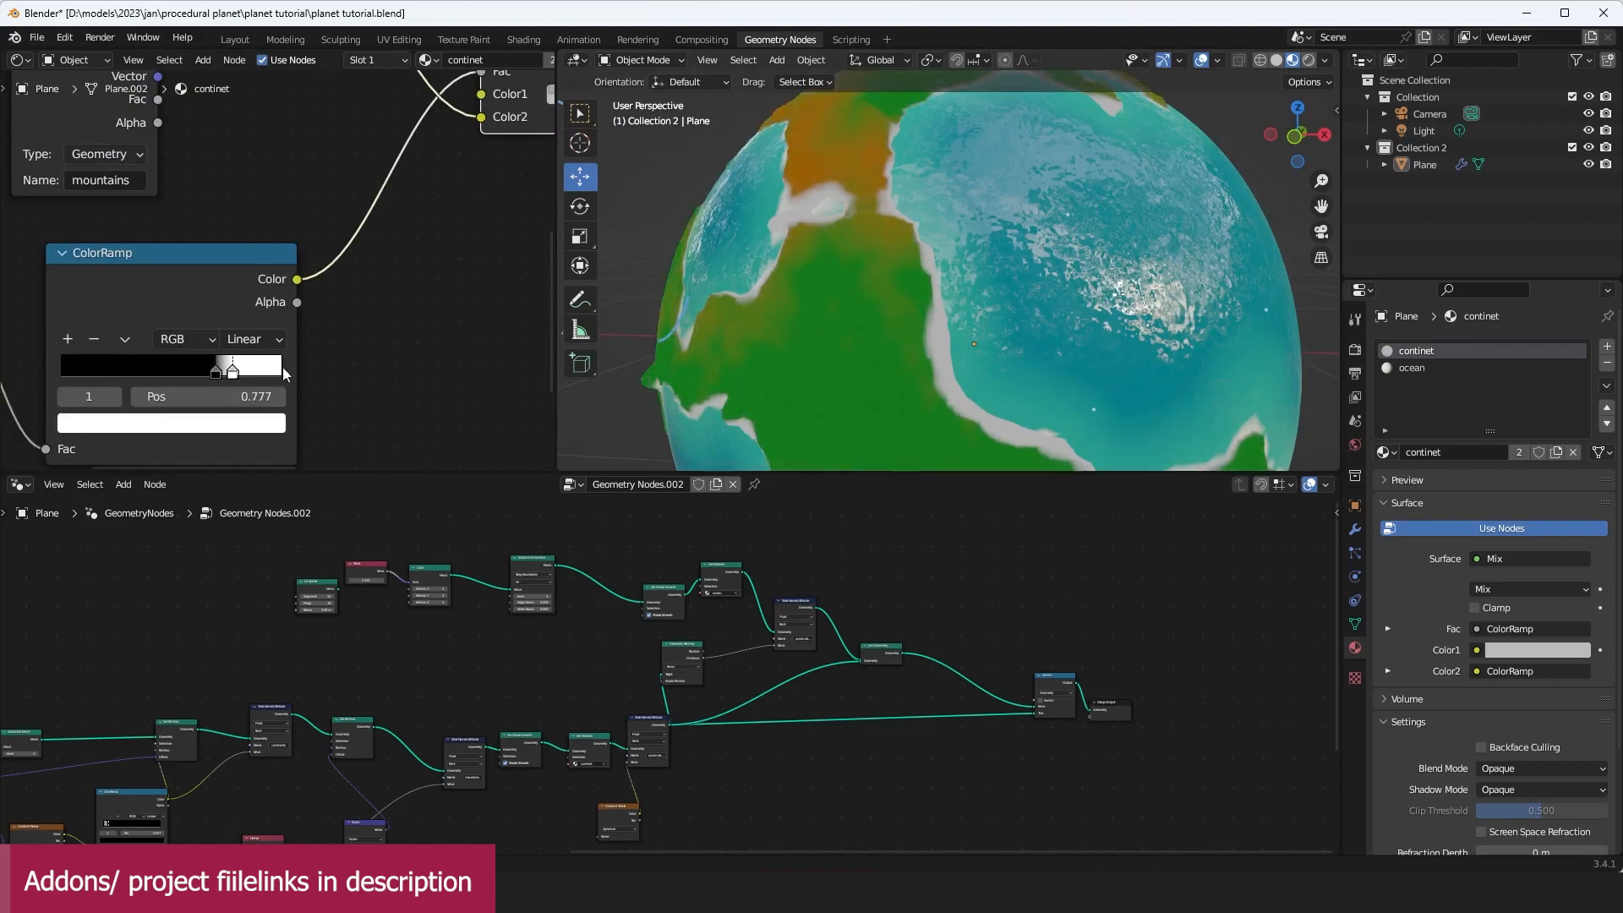
Step: Set the coastline Mix node's Color1 to a sandy tan with hue 0.104, saturation 0.848 and value 0.500
middle_drag(800, 238, 897, 267)
middle_drag(1015, 296, 1006, 346)
middle_drag(391, 218, 330, 352)
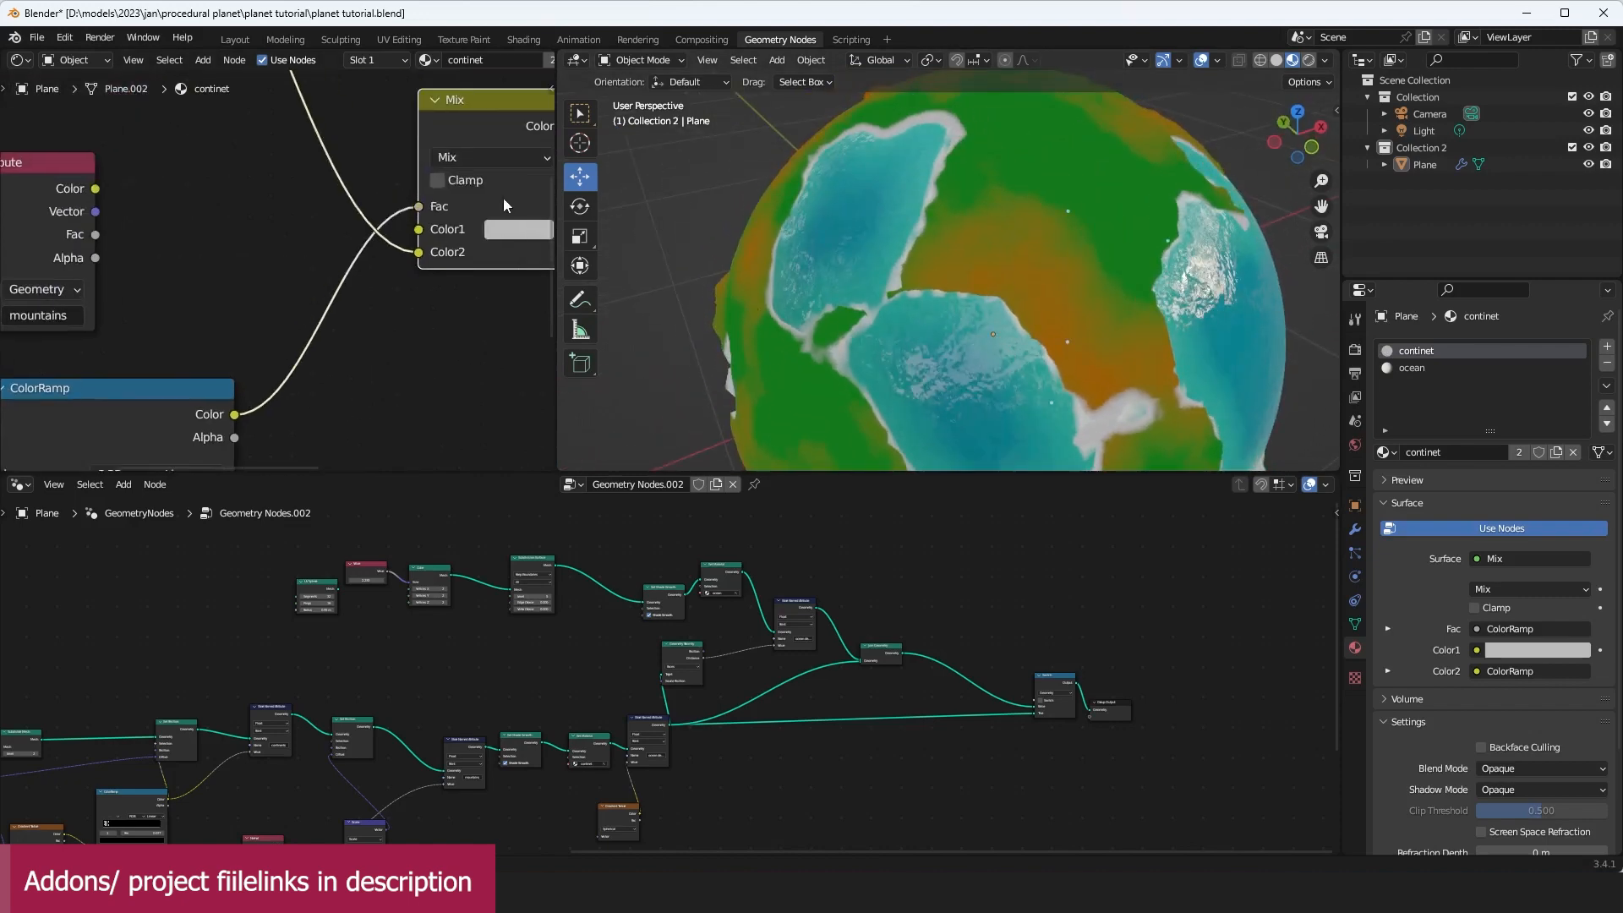
middle_drag(506, 199, 429, 255)
scroll(350, 276, up, 2)
click(362, 318)
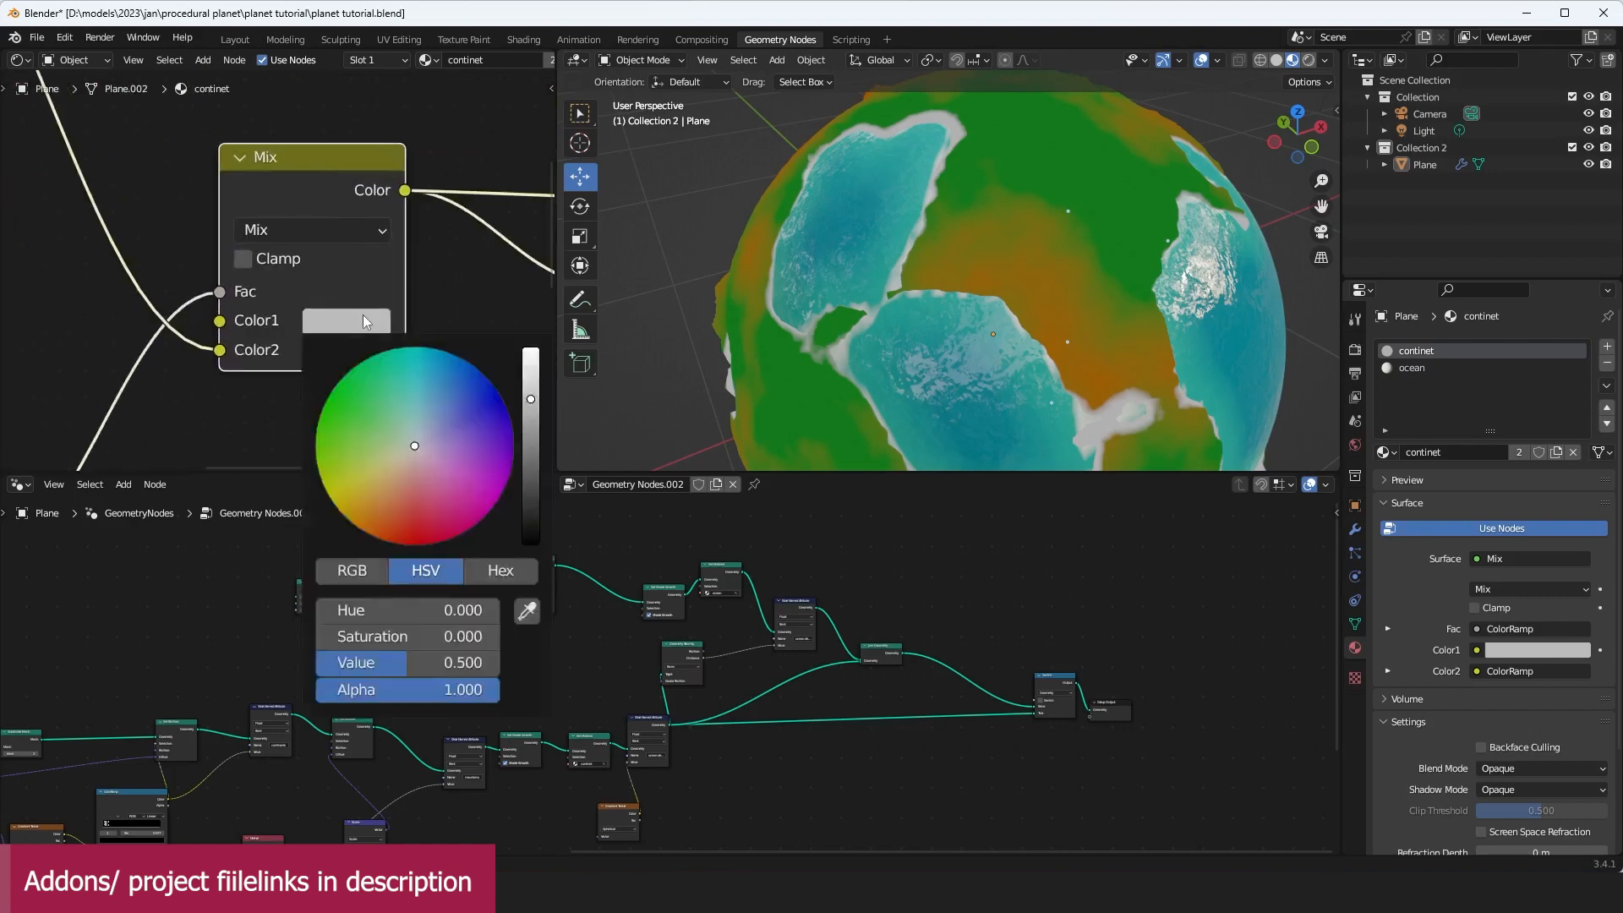
click(368, 332)
drag(338, 429, 375, 487)
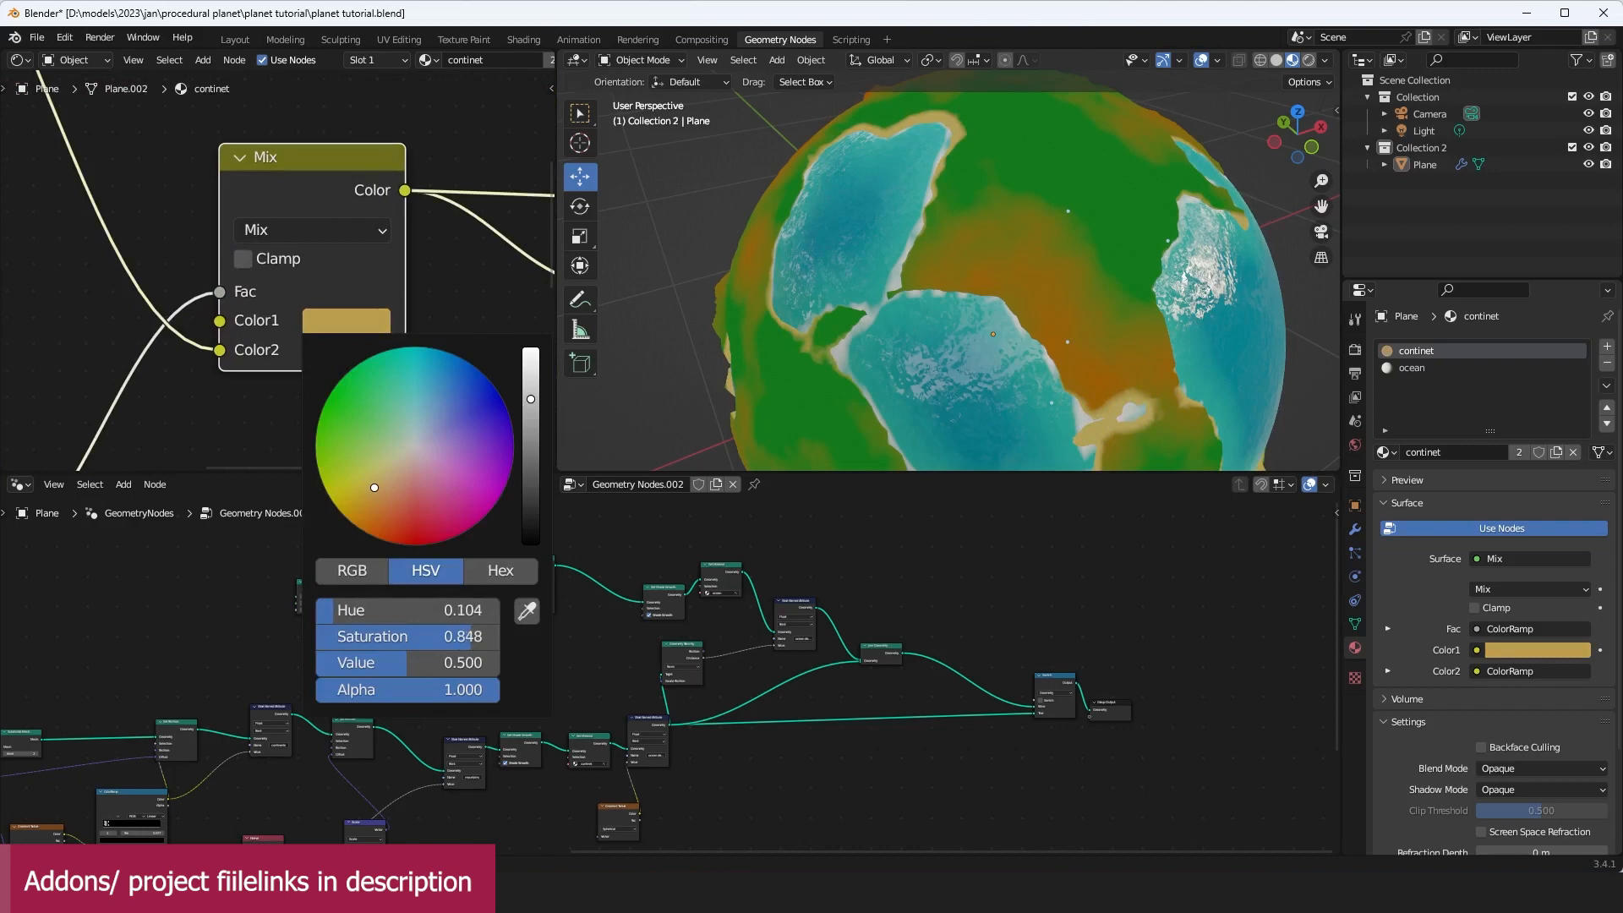
Step: Save the file and switch the material preview back to the Principled BSDF to check the shaded continents
scroll(507, 193, down, 3)
middle_drag(518, 187, 359, 239)
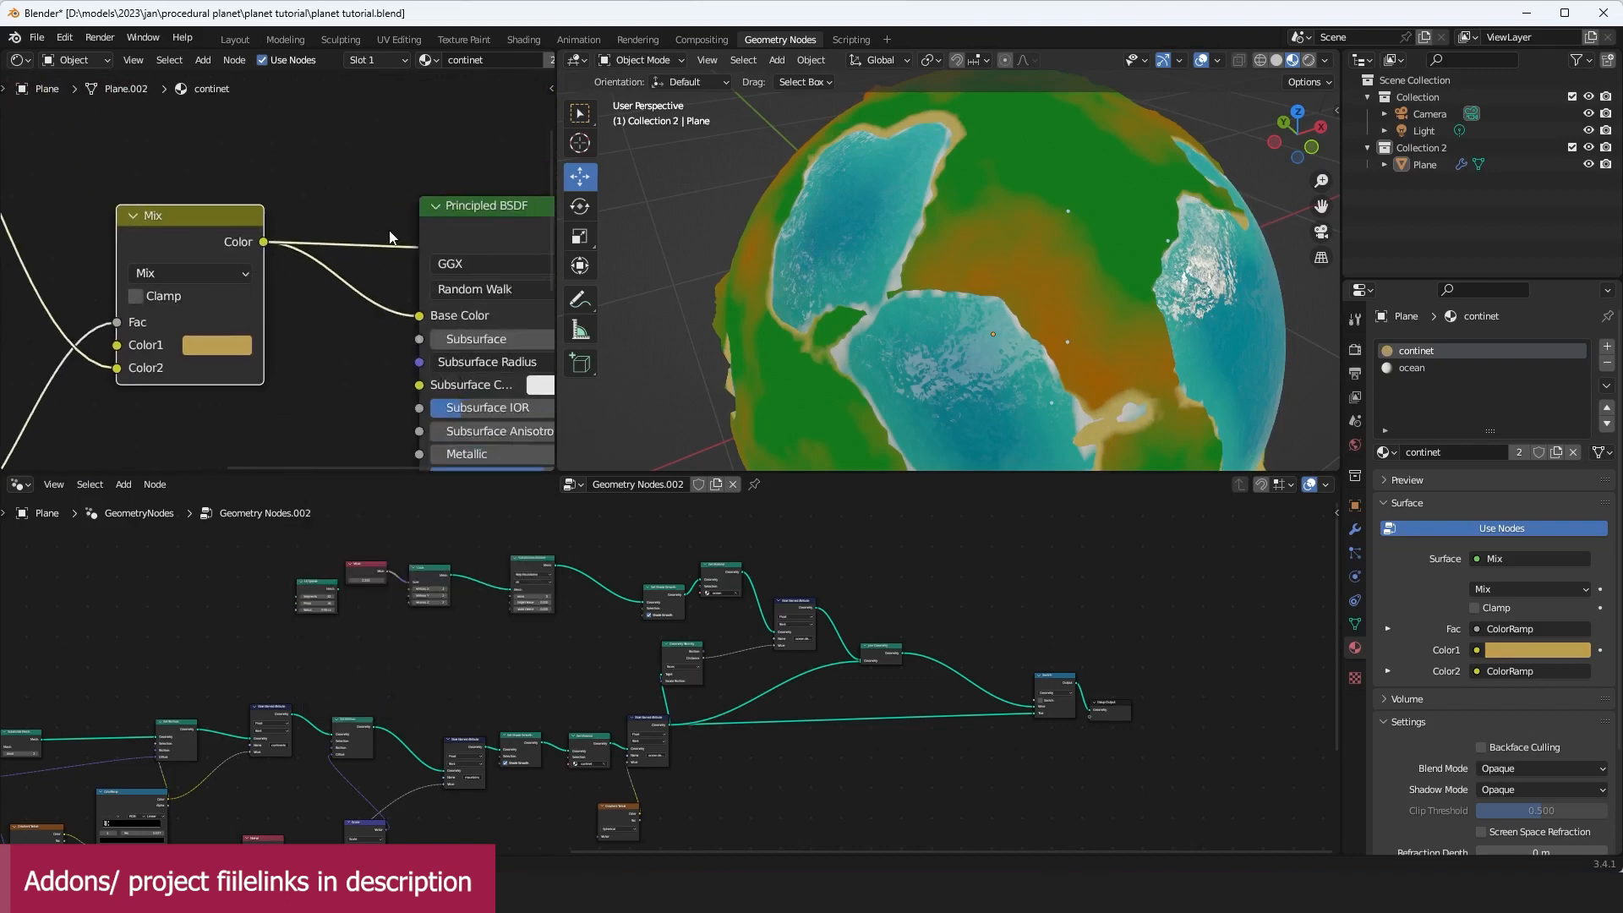
key(ctrl+s)
middle_drag(464, 224, 413, 226)
ctrl+shift+click(413, 227)
scroll(1016, 279, up, 3)
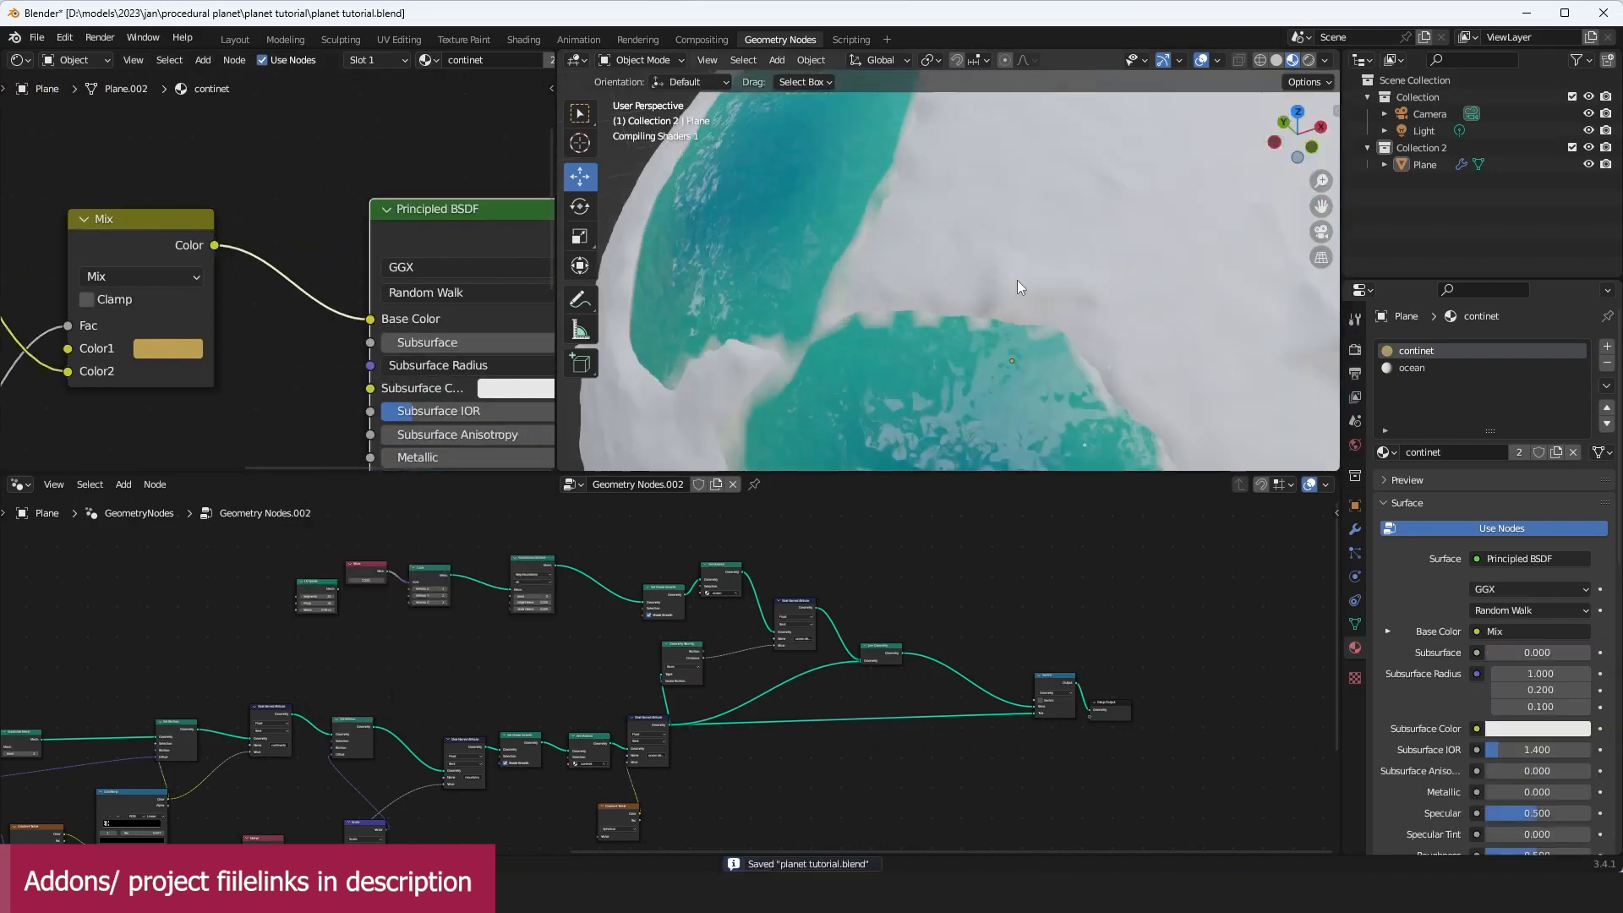
middle_drag(1020, 286, 1108, 386)
scroll(947, 249, down, 3)
Step: Save the file and switch the Noise Texture that shapes the continents in the geometry nodes to 4D
click(1355, 529)
key(Home)
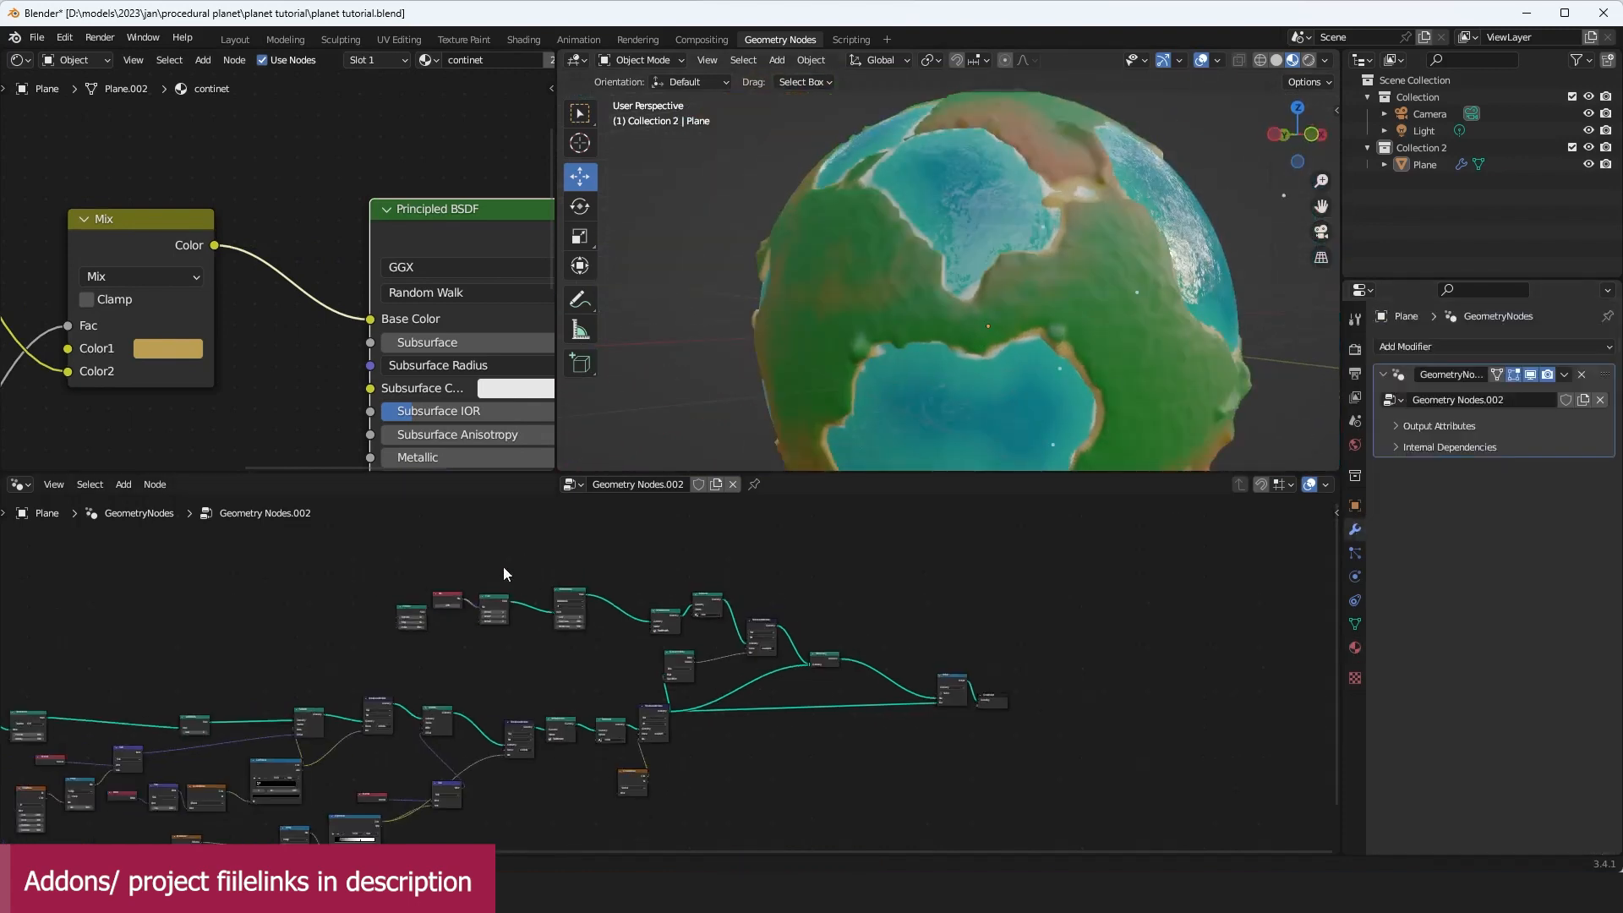
scroll(745, 646, up, 8)
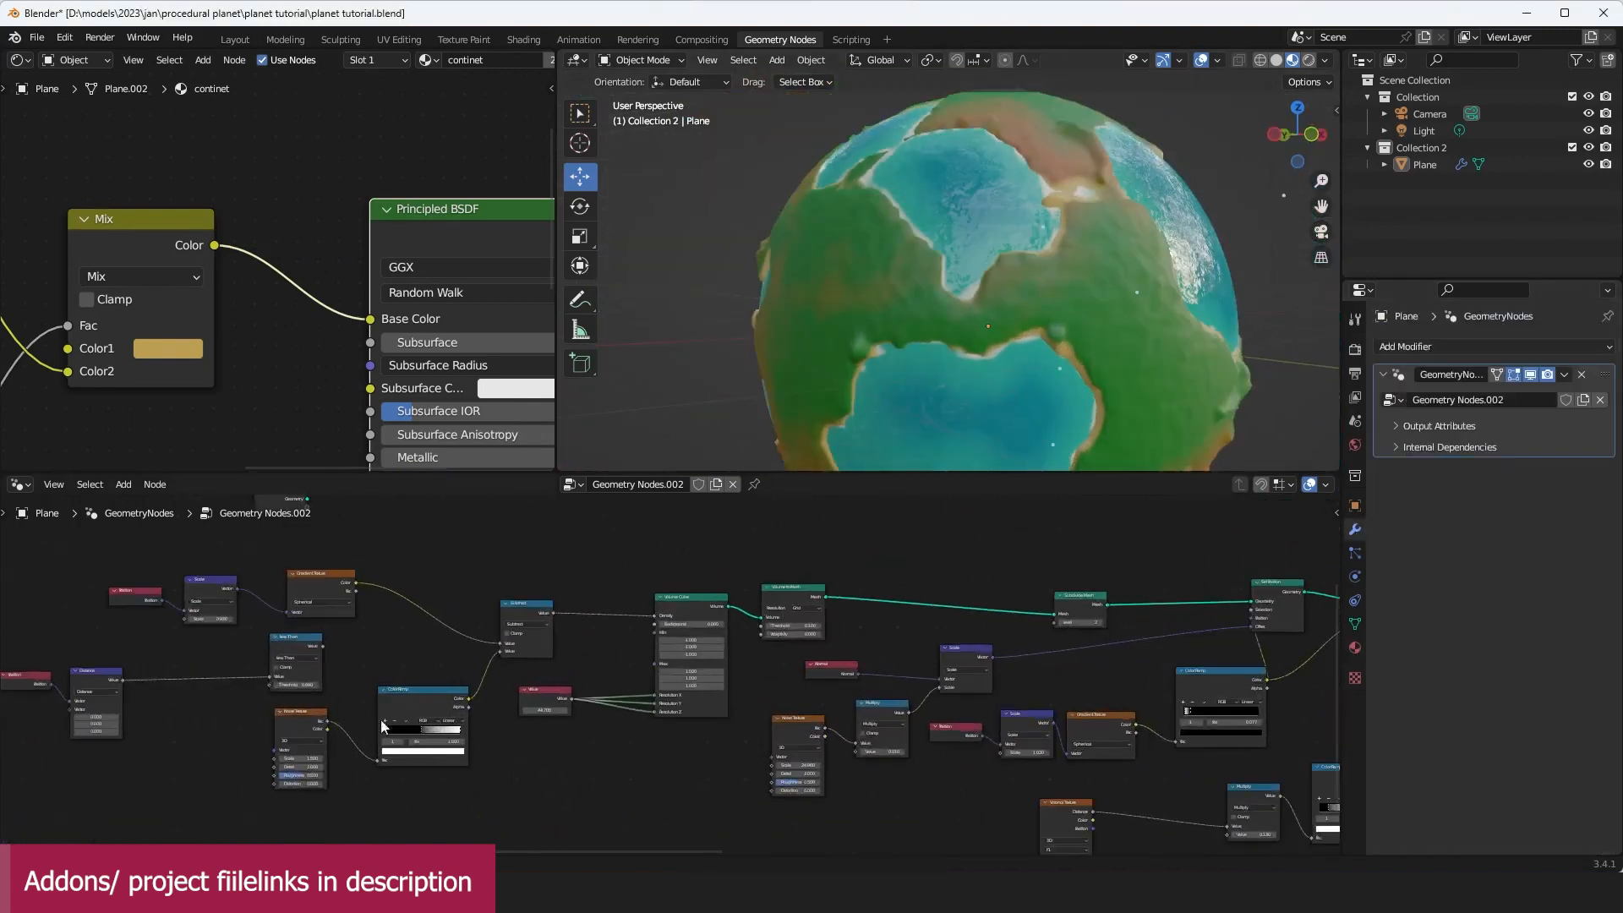
scroll(664, 676, up, 1)
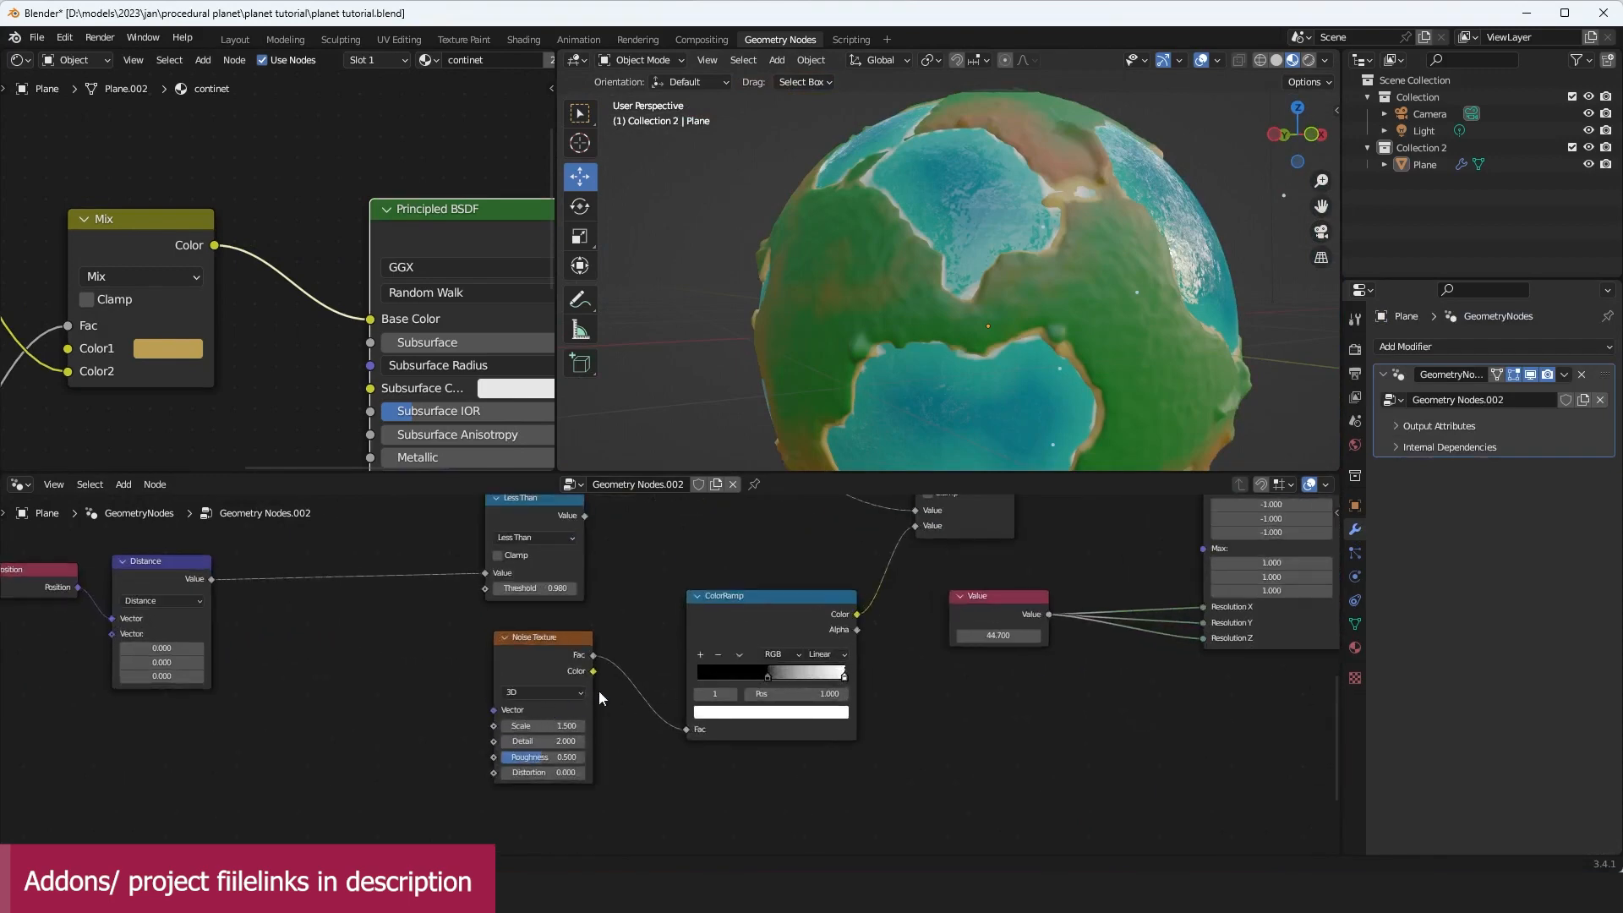
key(ctrl+s)
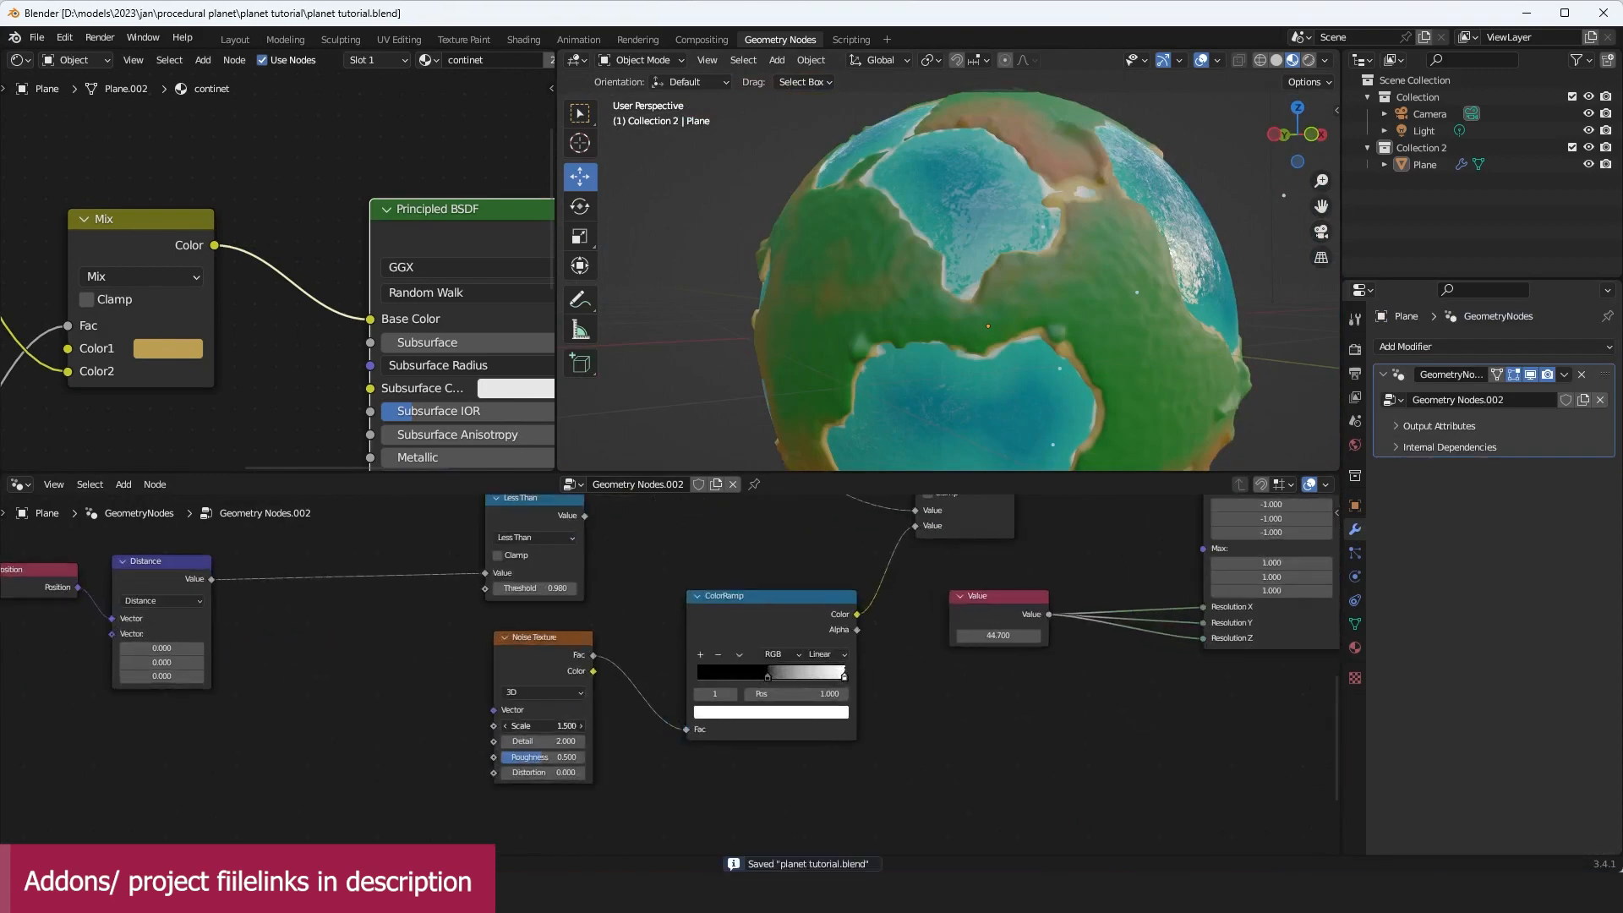
drag(542, 726, 573, 726)
key(ctrl+z)
click(564, 691)
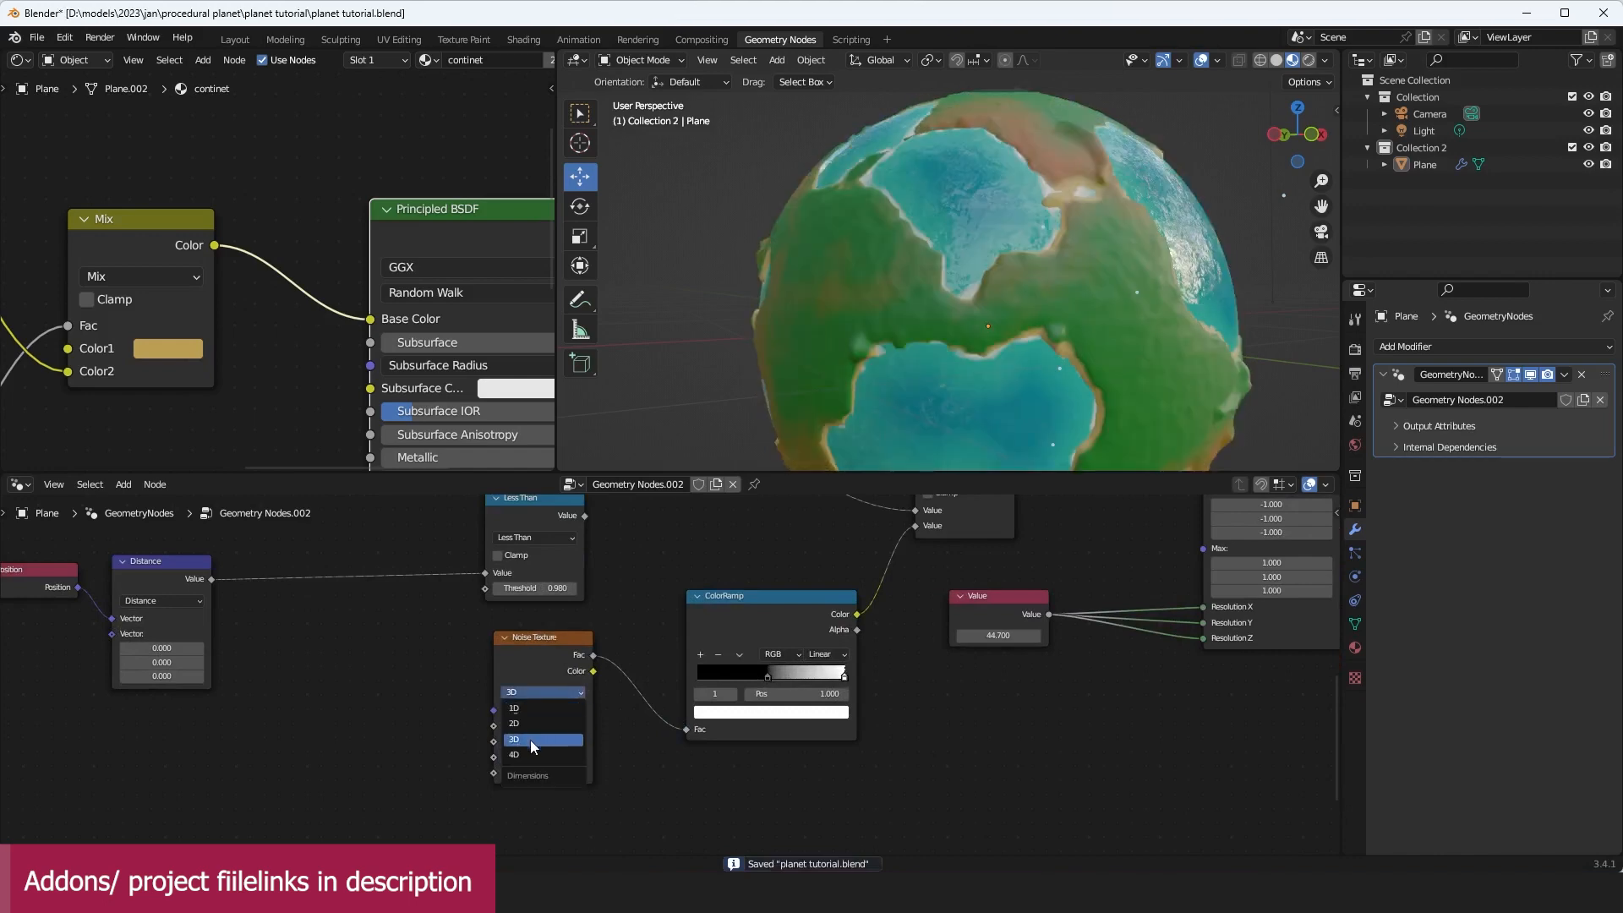
click(530, 749)
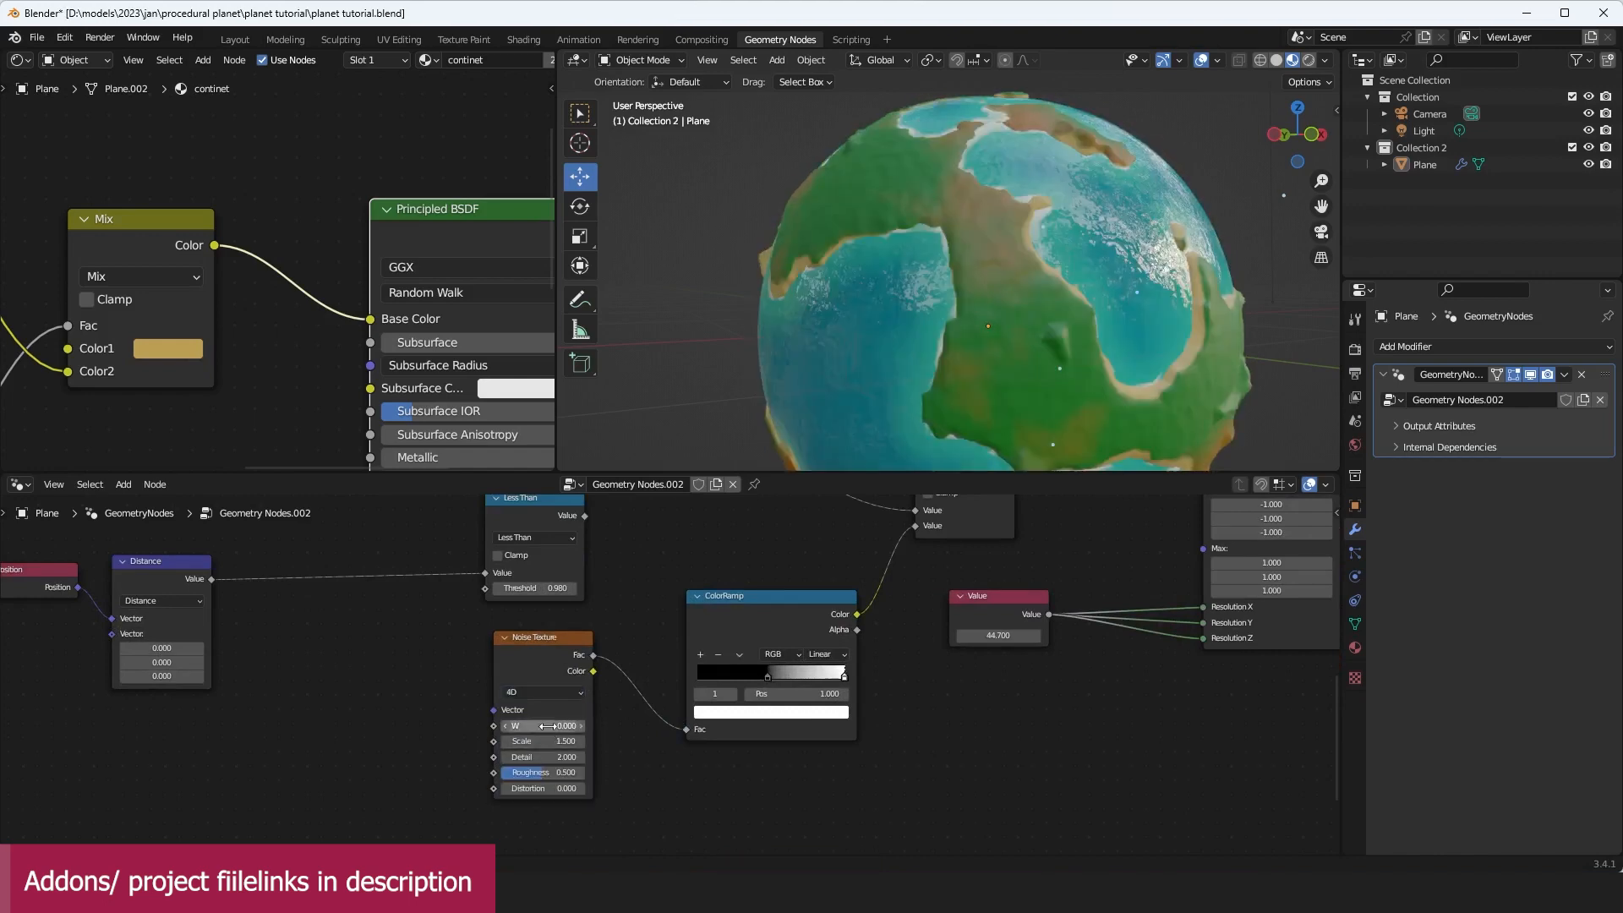
Step: Set the 4D Noise Texture's W to 6.800 to vary the continent layout and save the file
drag(549, 726, 616, 726)
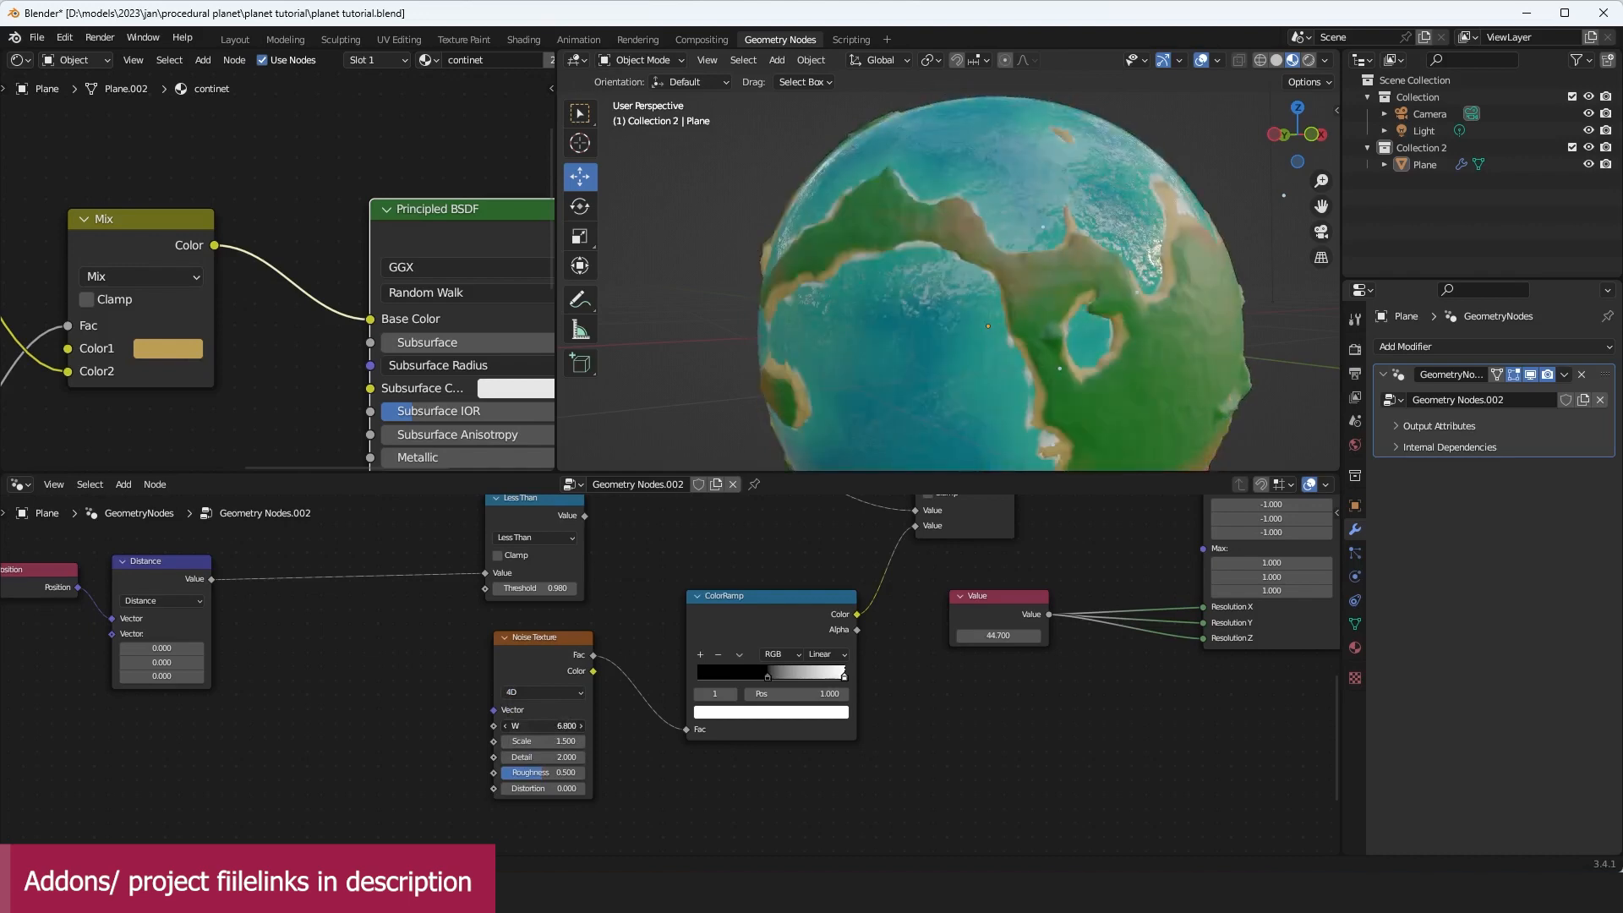
middle_drag(1011, 384, 850, 301)
key(ctrl+s)
middle_drag(885, 353, 915, 404)
scroll(992, 677, down, 5)
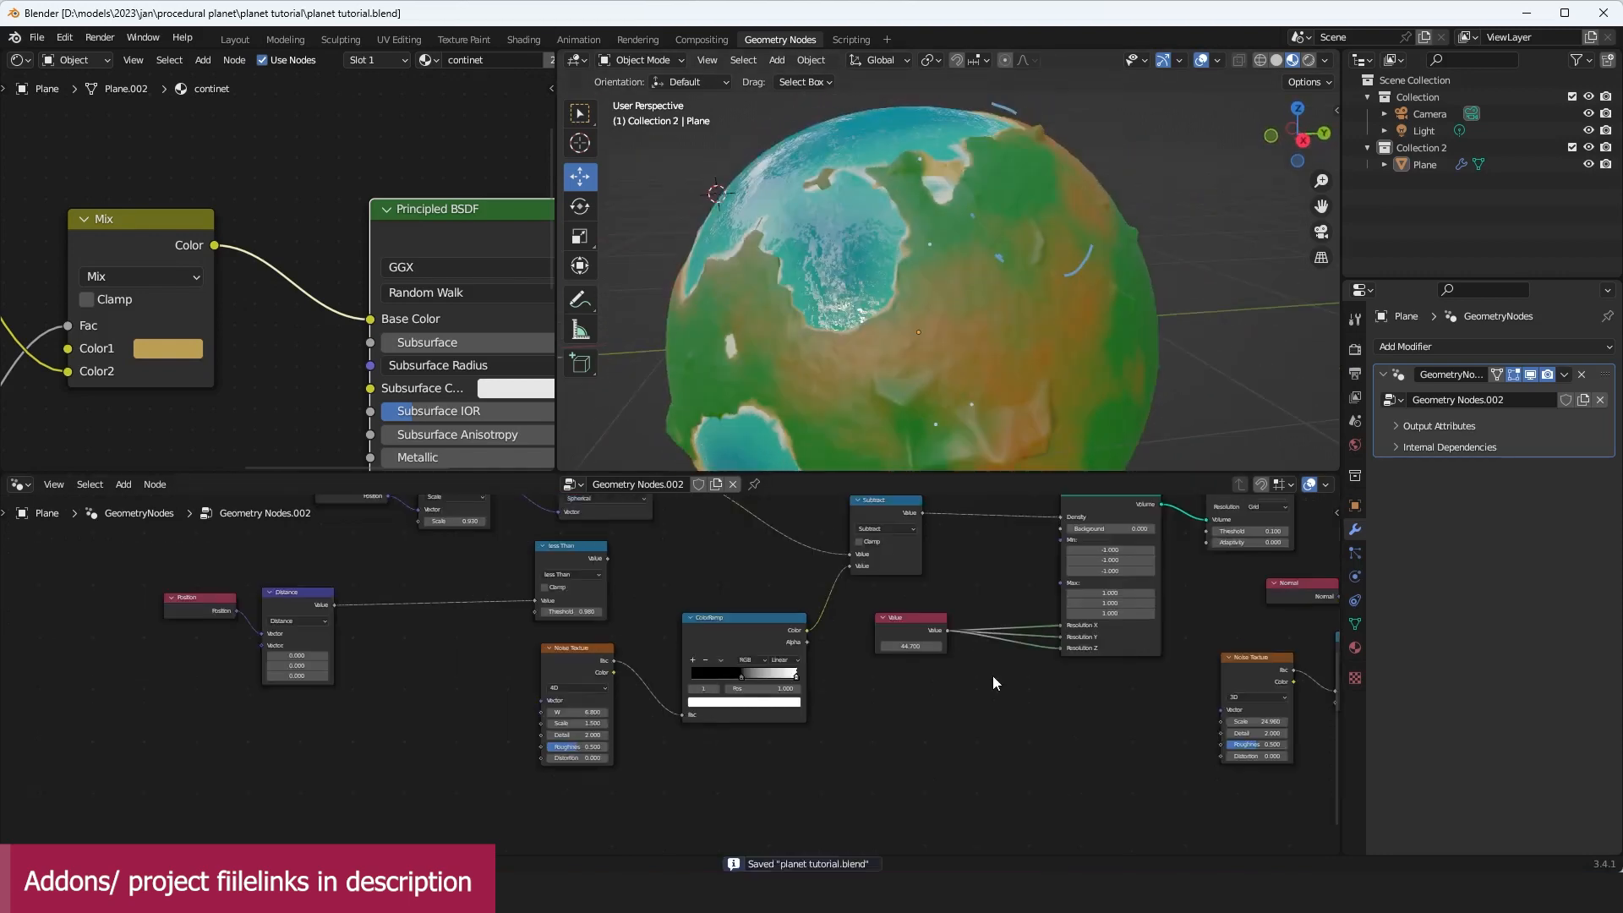
scroll(343, 271, down, 6)
Step: Move the mountains Attribute node below the continents Attribute node in the material and preview its color output
middle_drag(225, 301, 251, 302)
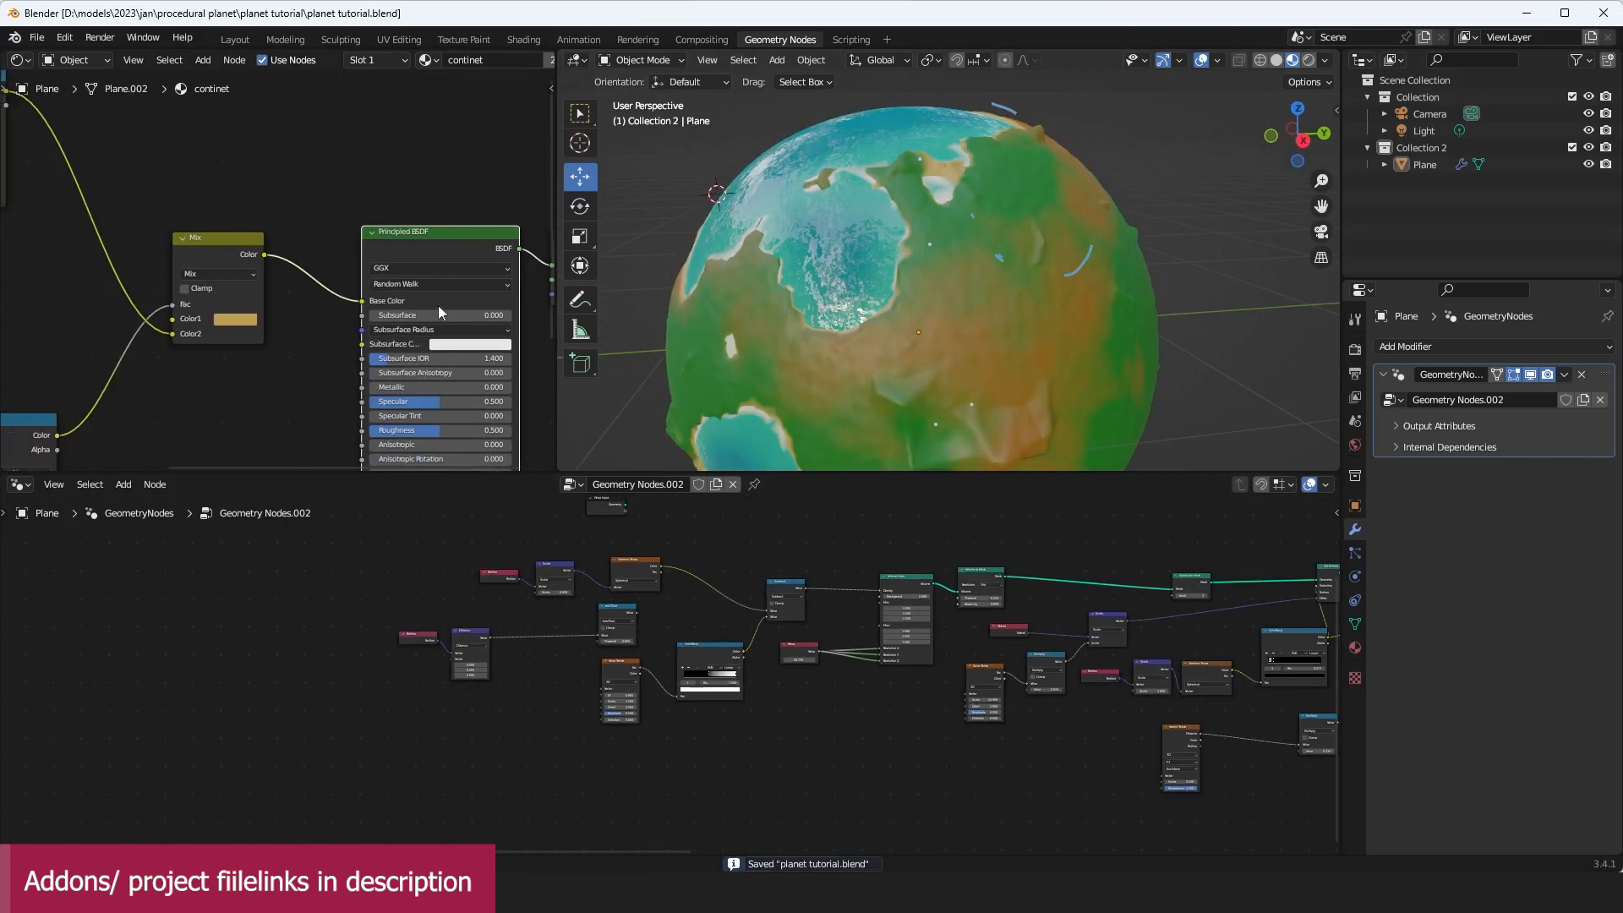
middle_drag(744, 319, 818, 307)
scroll(275, 330, down, 5)
middle_drag(152, 416, 342, 331)
scroll(343, 330, up, 3)
drag(213, 199, 144, 222)
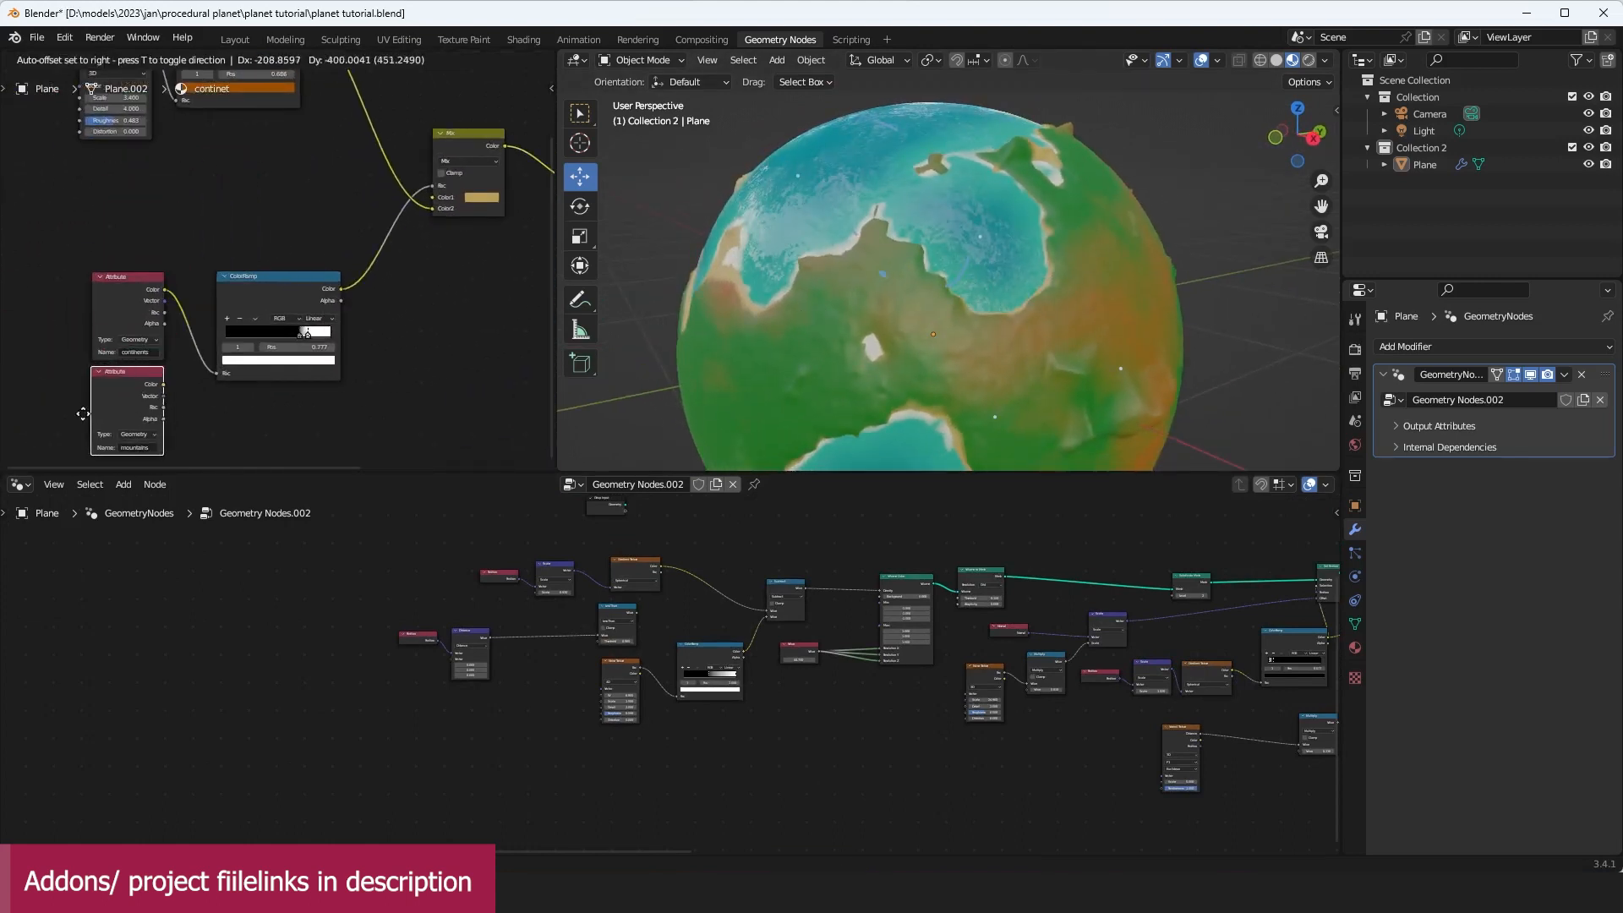
click(66, 436)
ctrl+shift+click(107, 423)
middle_drag(176, 399, 189, 362)
scroll(238, 333, up, 1)
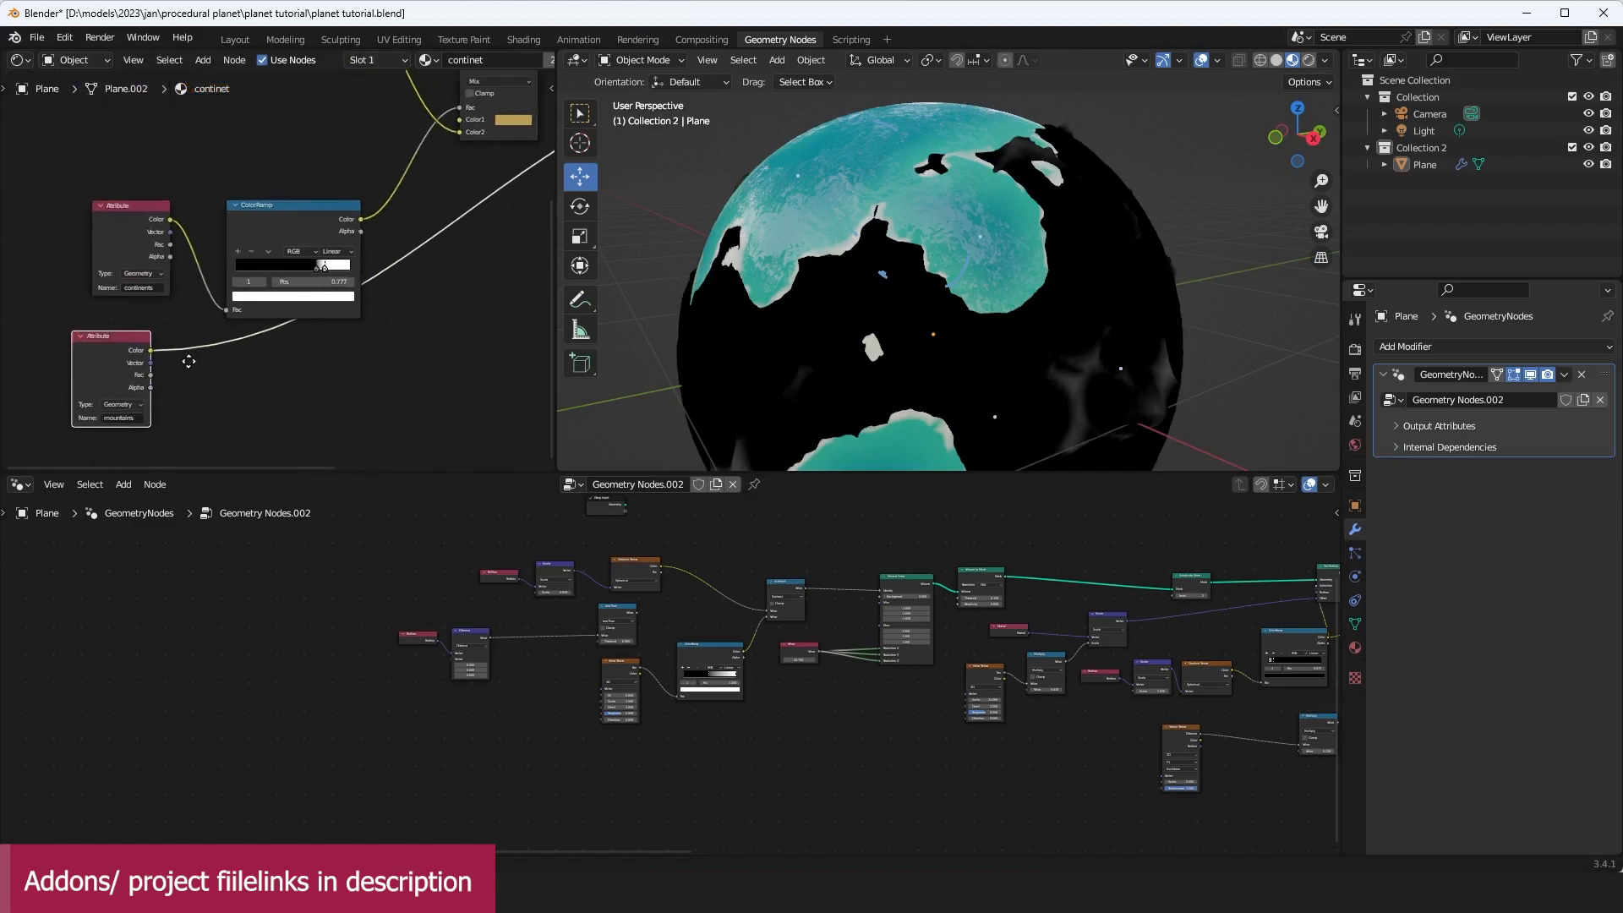
Step: Duplicate the continents ColorRamp and insert the copy on the mountains Attribute's color link
drag(272, 205, 217, 155)
middle_drag(287, 286, 239, 292)
click(255, 165)
key(shift+d)
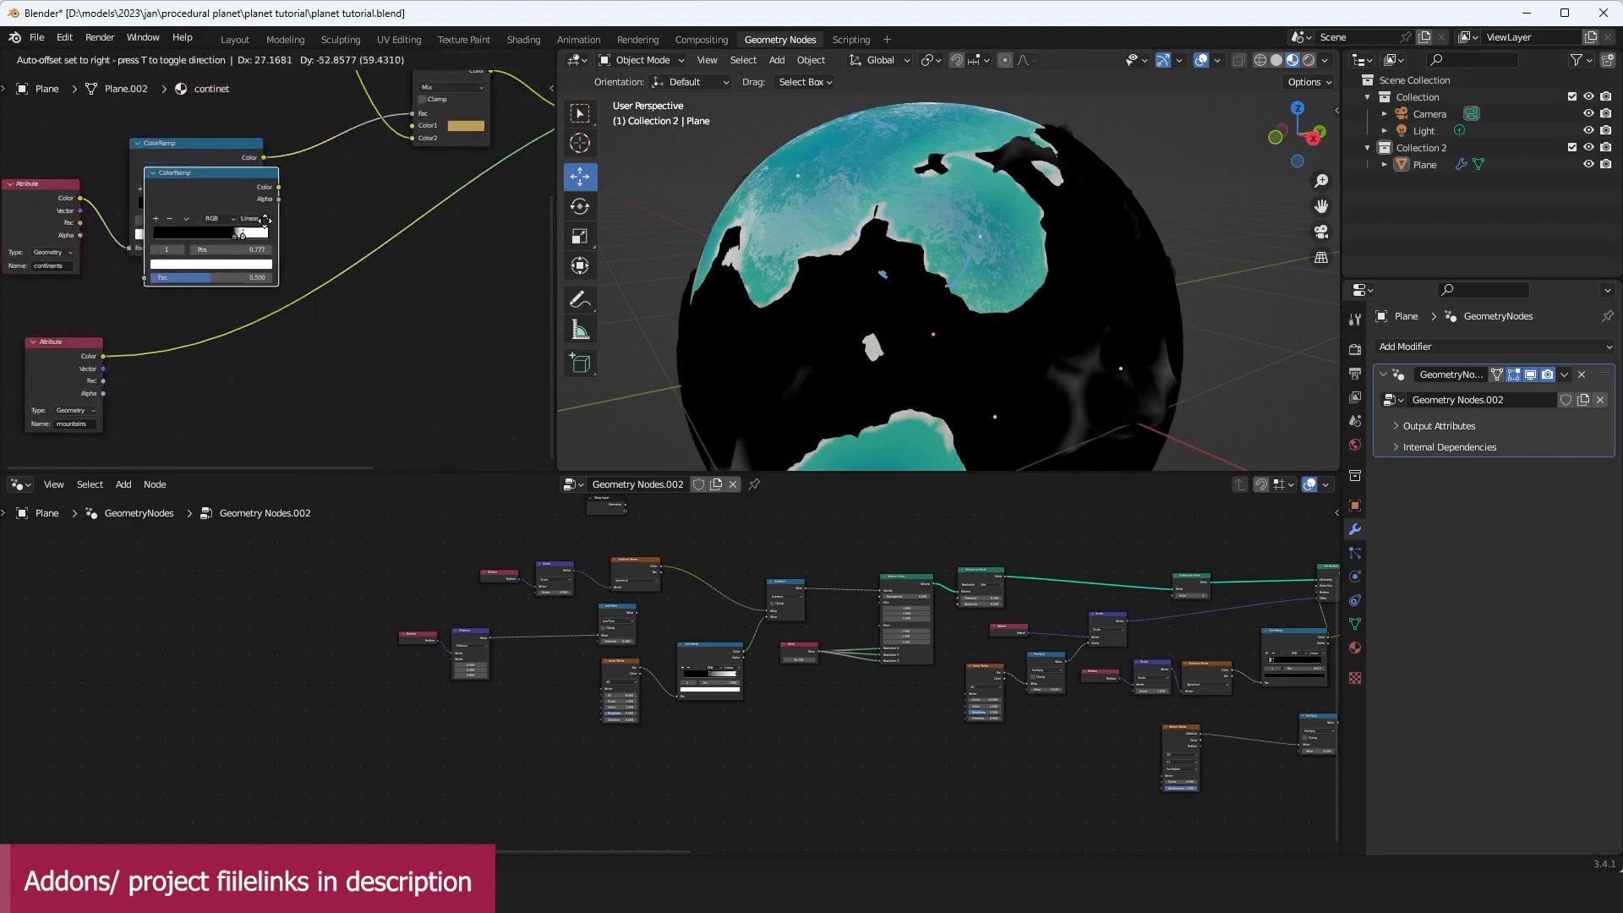
click(341, 285)
scroll(323, 314, up, 2)
Step: Move the black stop of the mountains ColorRamp to position 0.000
scroll(815, 365, up, 5)
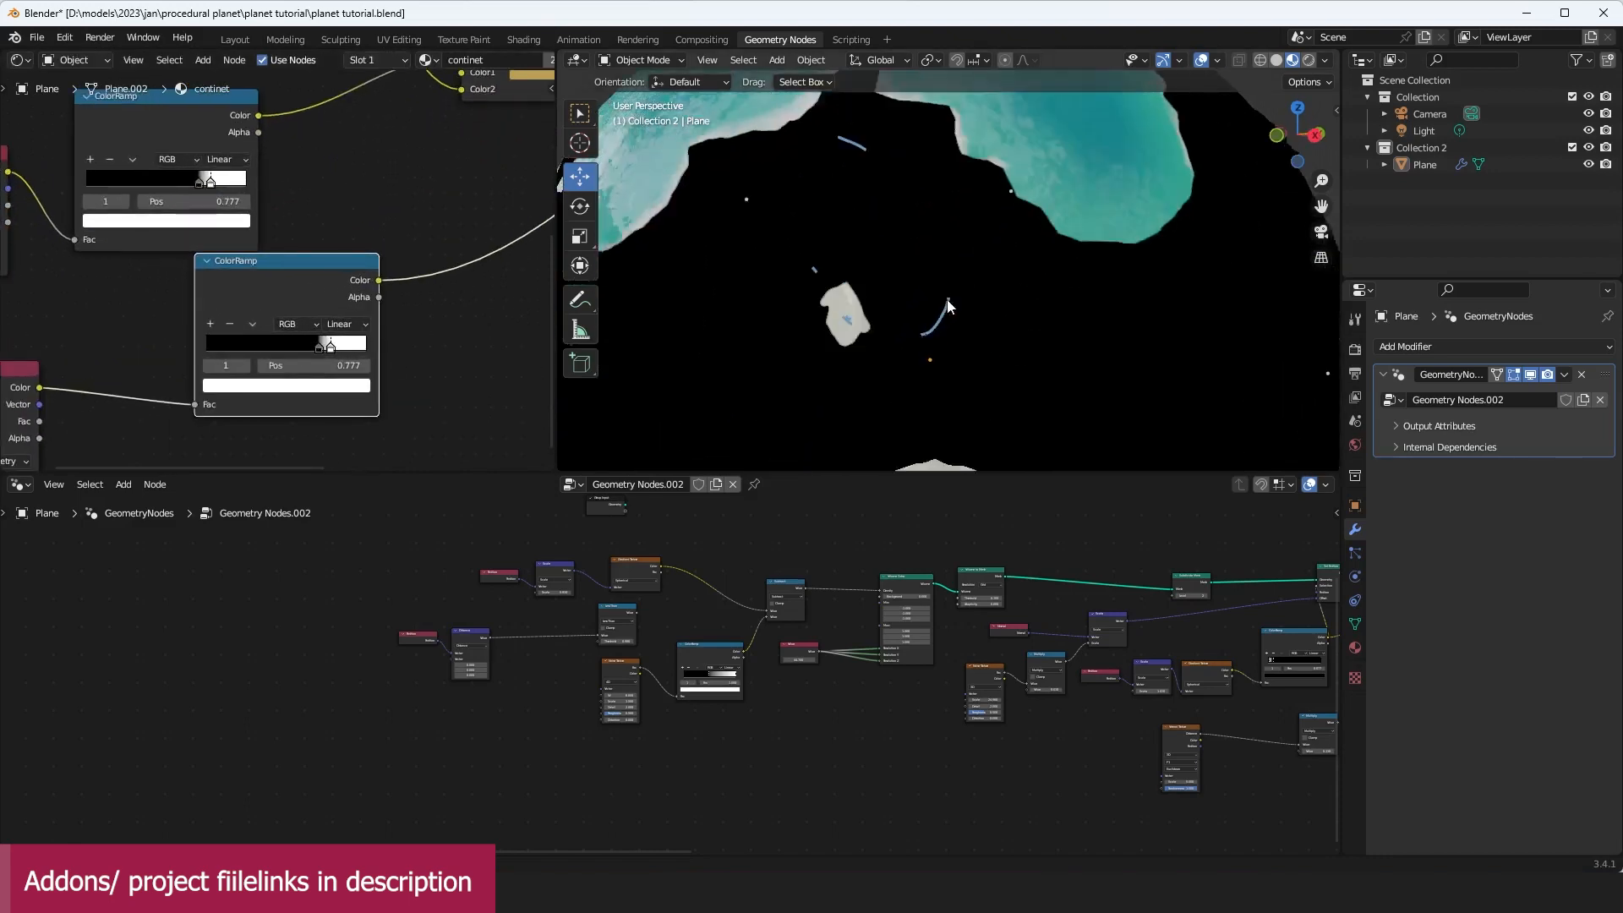
drag(316, 348, 289, 349)
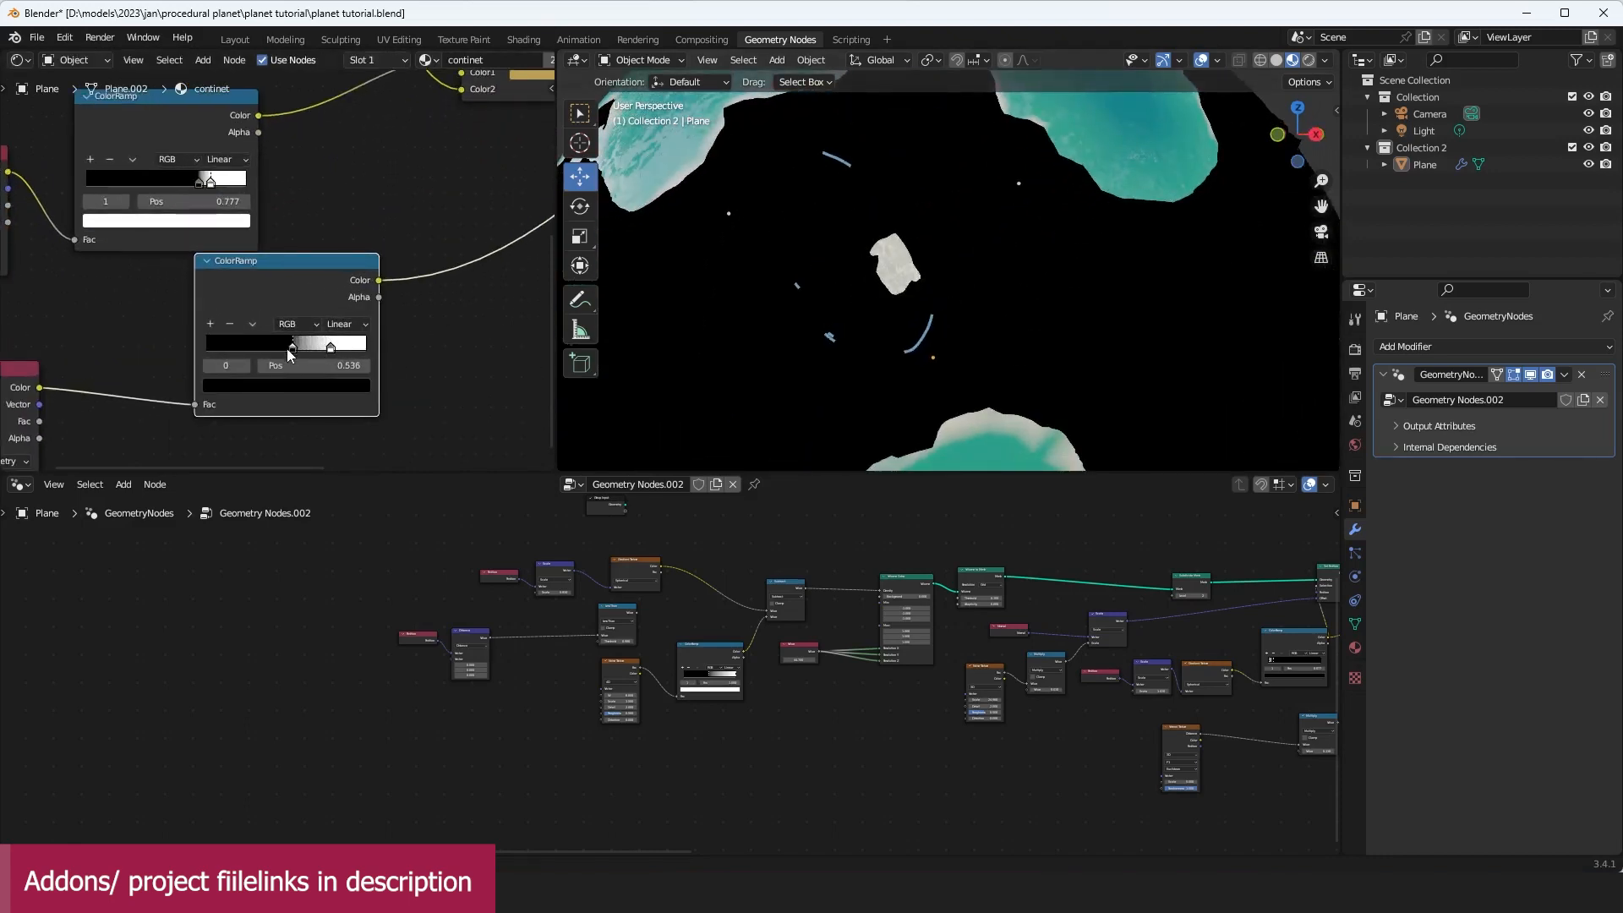
scroll(955, 413, down, 4)
middle_drag(1008, 267, 859, 260)
scroll(859, 260, up, 2)
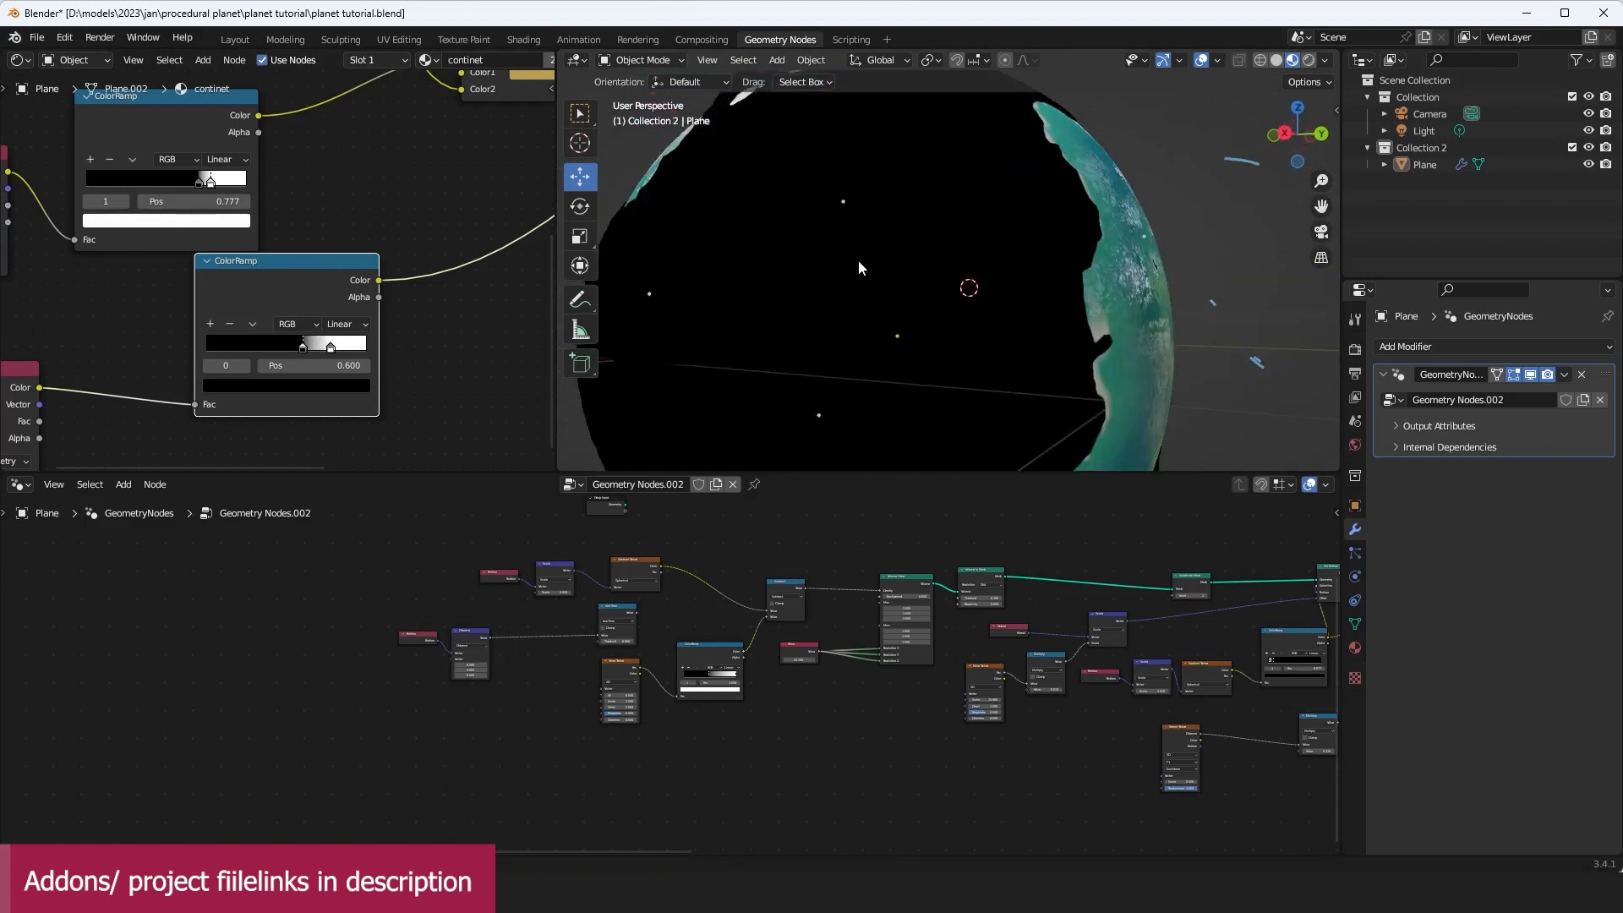
drag(304, 348, 178, 355)
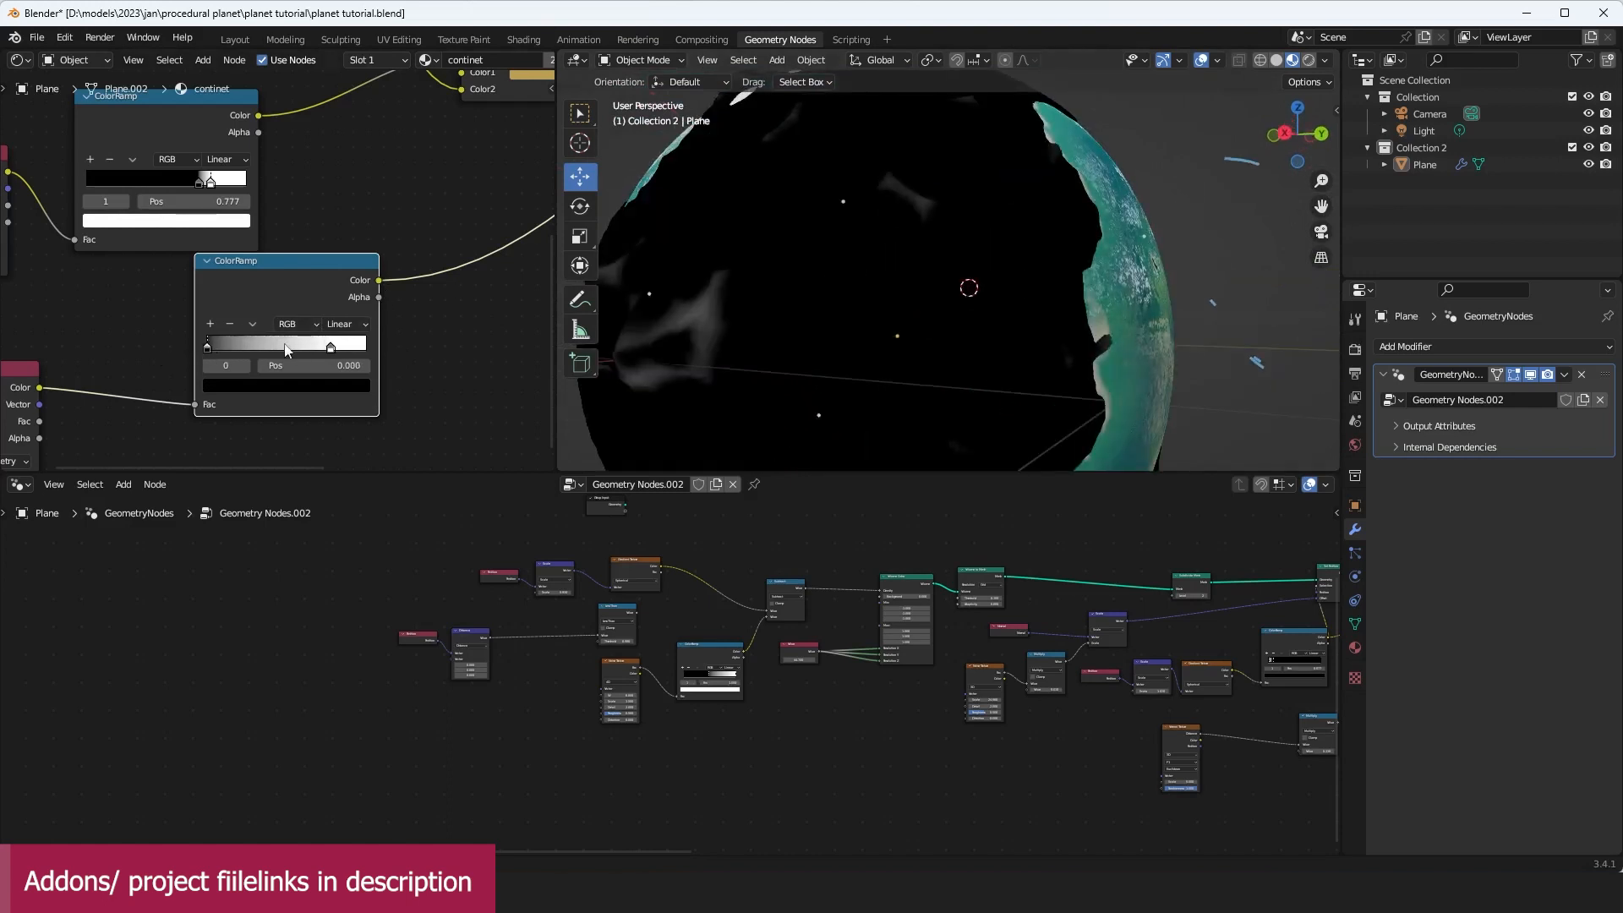
Step: Move the white stop of the mountains ColorRamp to position 0.023 to strengthen the mountain mask
drag(309, 351, 263, 351)
middle_drag(760, 257, 870, 240)
scroll(870, 240, up, 1)
drag(247, 351, 221, 349)
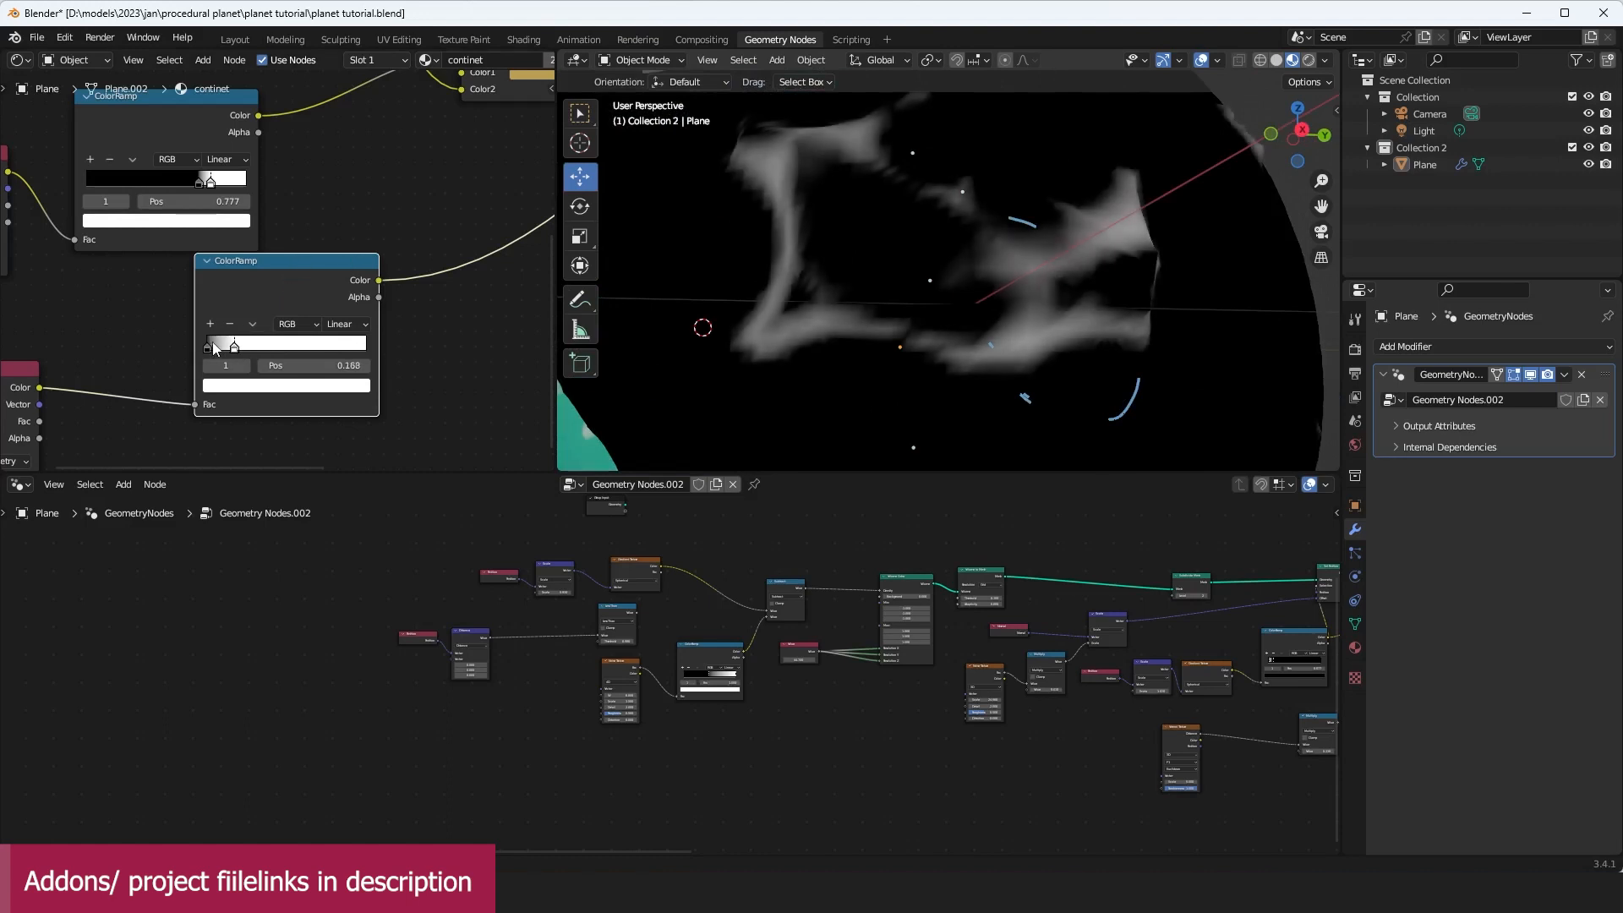
click(210, 348)
scroll(951, 263, down, 2)
mouse_move(946, 279)
middle_down()
mouse_move(955, 224)
mouse_move(1006, 221)
mouse_move(1033, 257)
mouse_move(952, 258)
middle_up()
scroll(956, 224, down, 2)
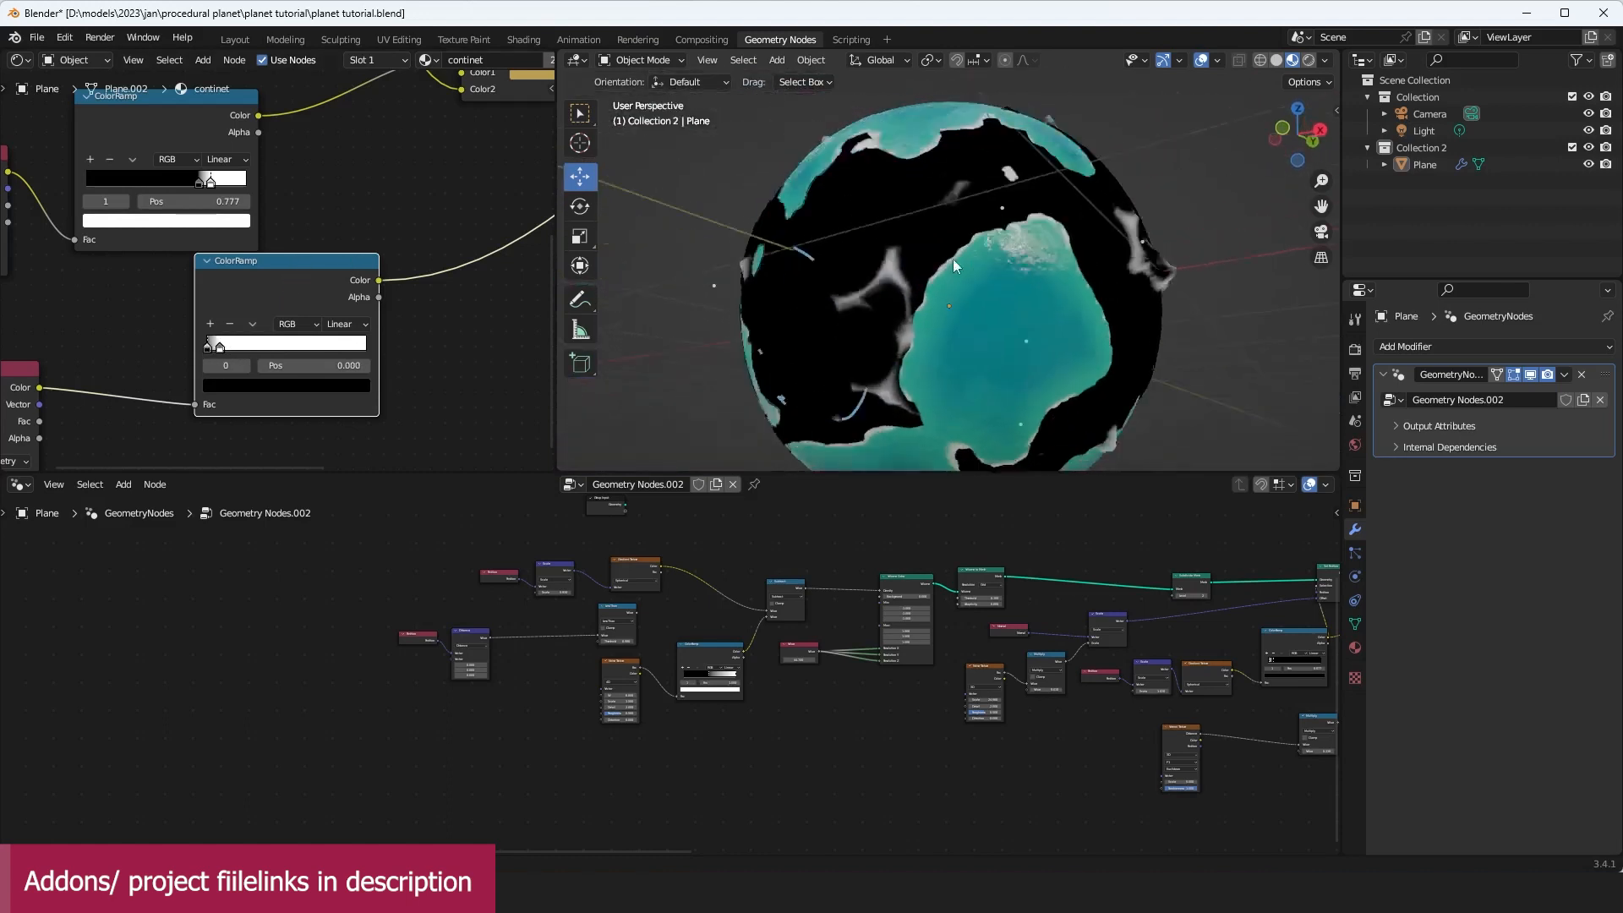
scroll(1001, 247, up, 5)
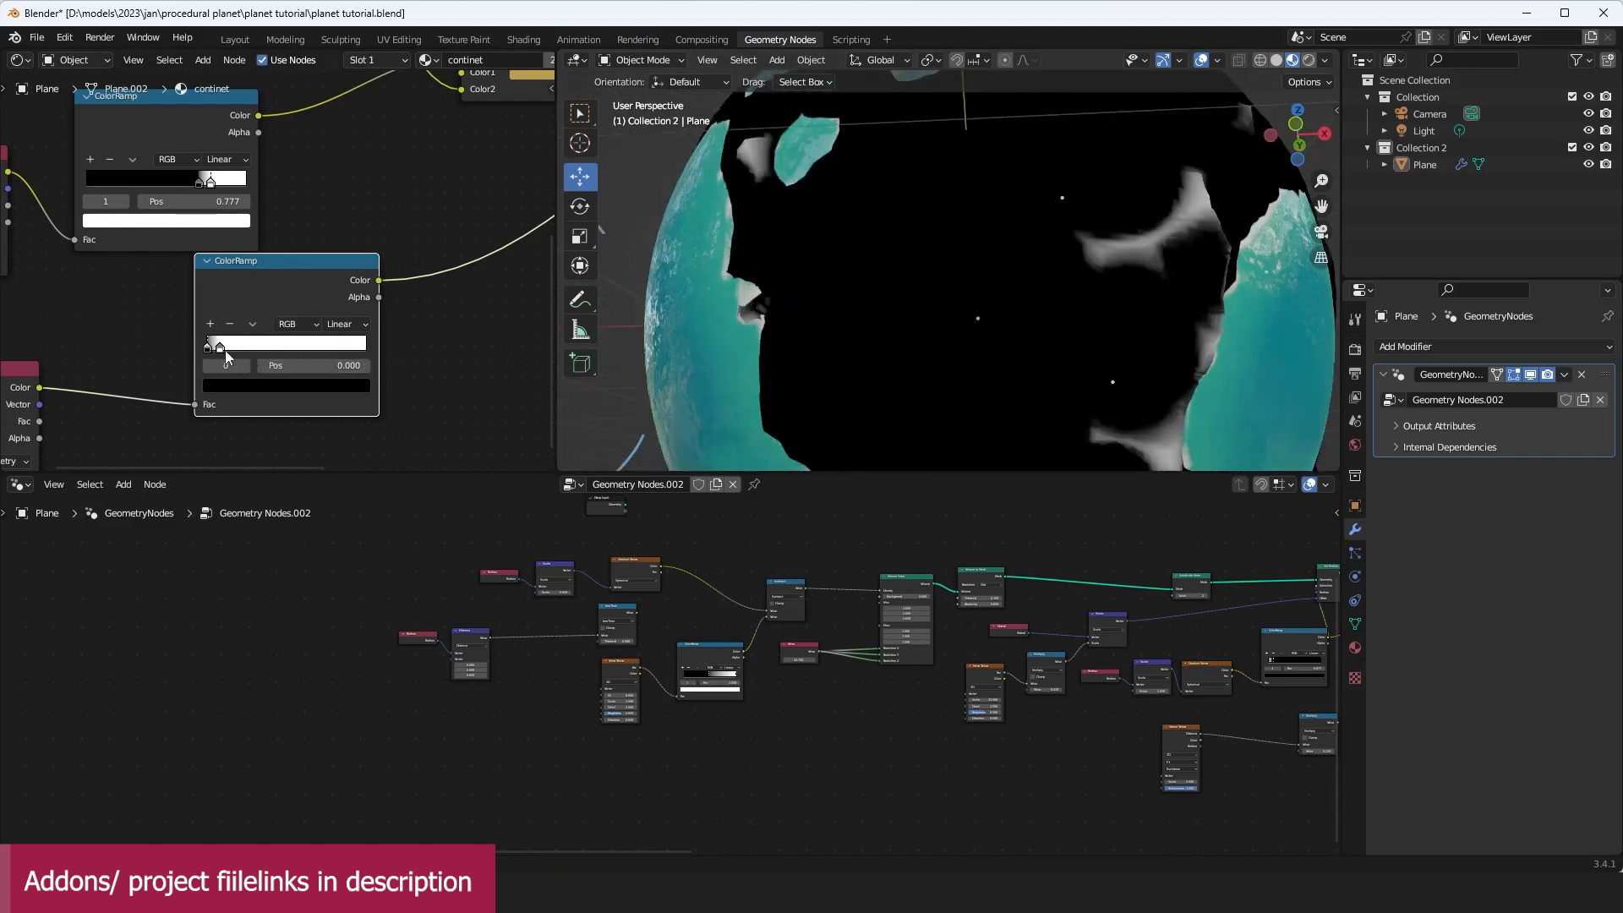
drag(220, 348, 214, 352)
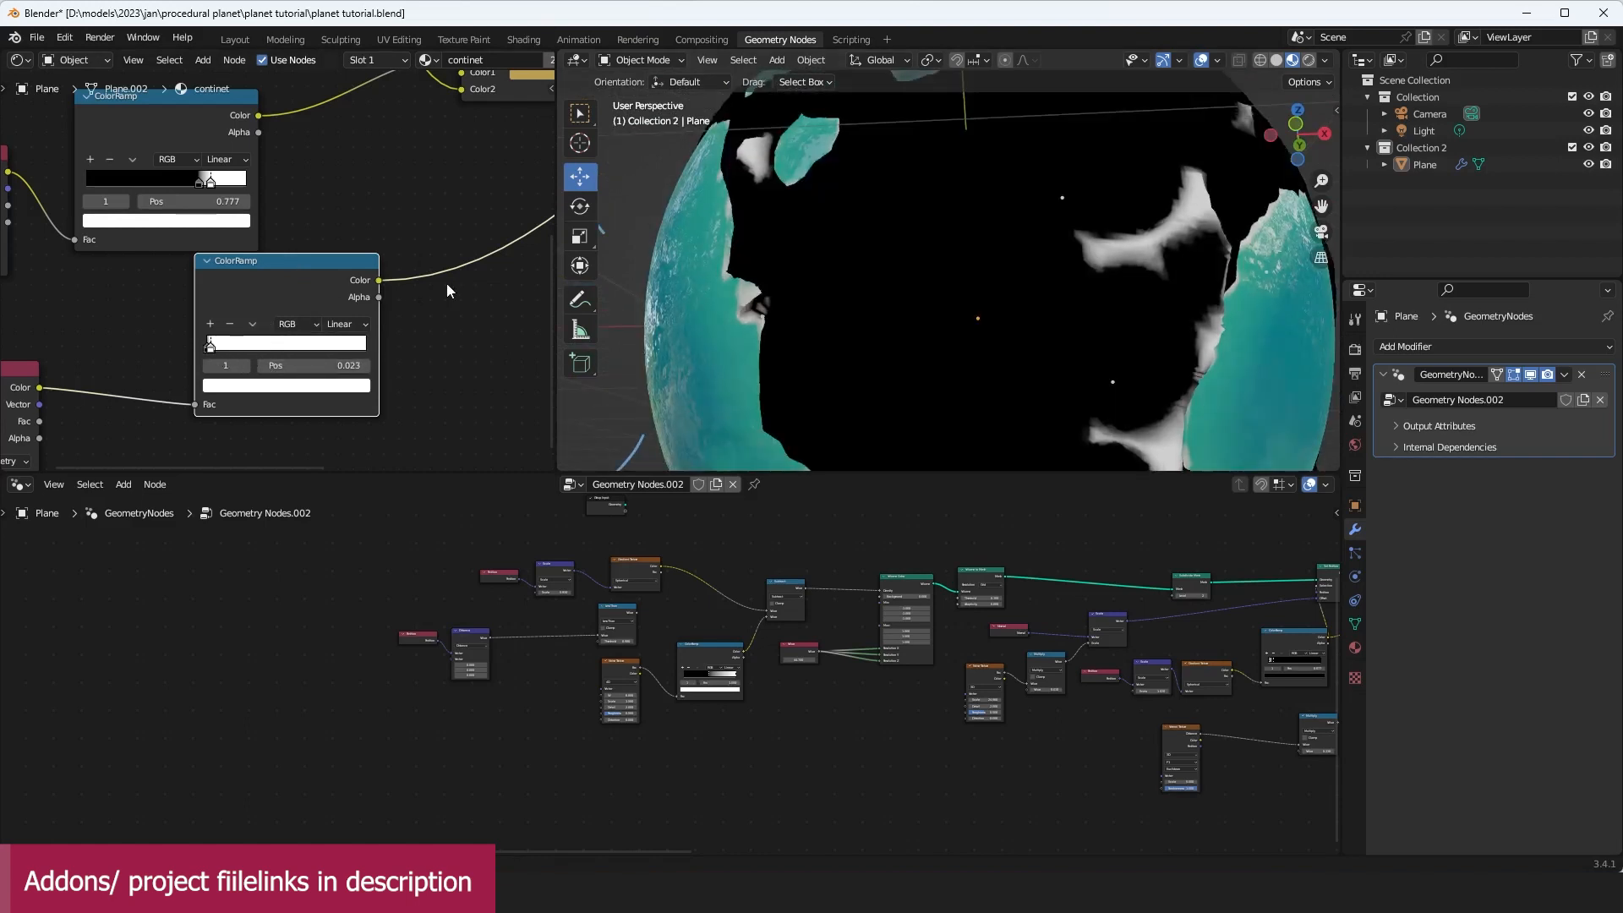
Step: Duplicate the Mix node before the Principled BSDF's Base Color and connect the mountains ColorRamp to the copy's Fac
scroll(447, 285, down, 4)
drag(294, 207, 217, 190)
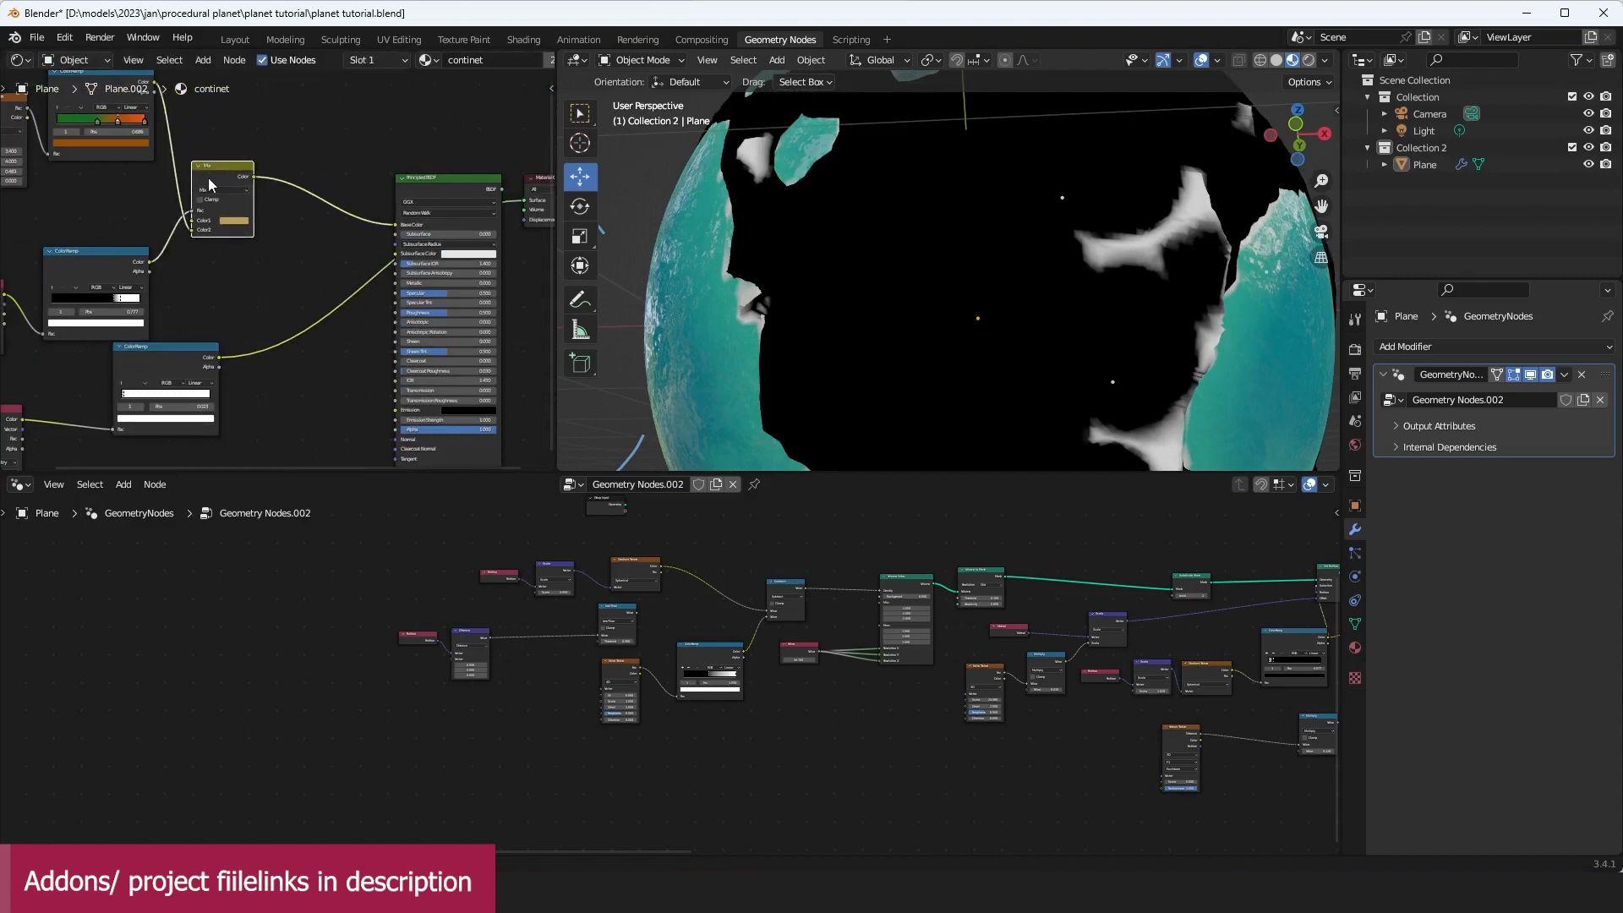
key(shift+d)
click(321, 199)
scroll(296, 246, up, 2)
drag(210, 372, 297, 229)
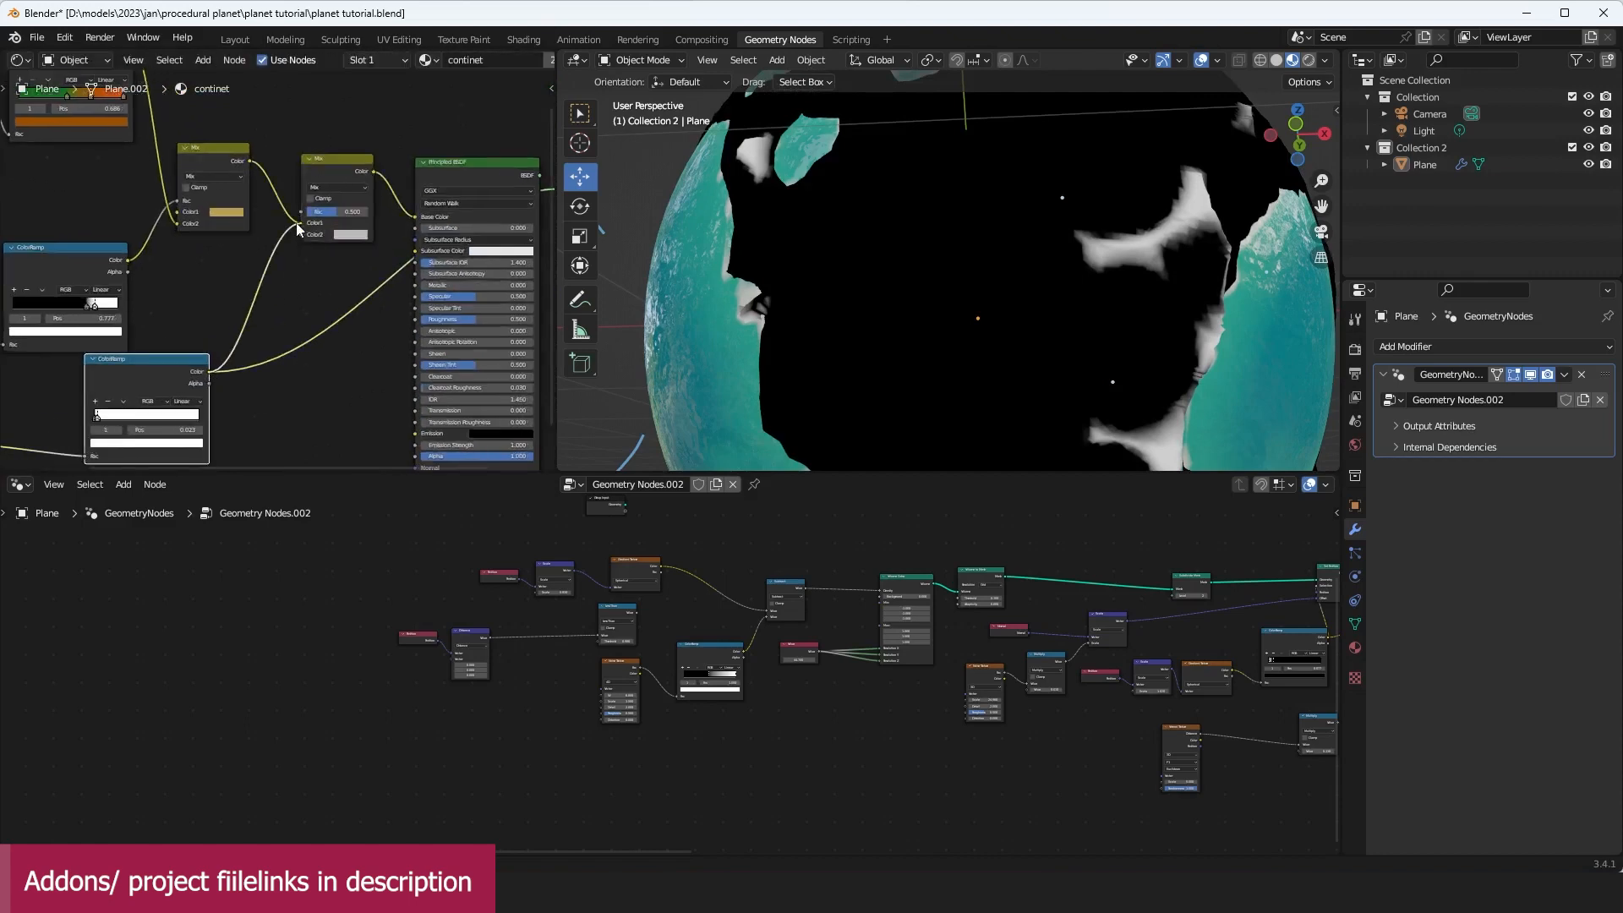
scroll(300, 213, up, 3)
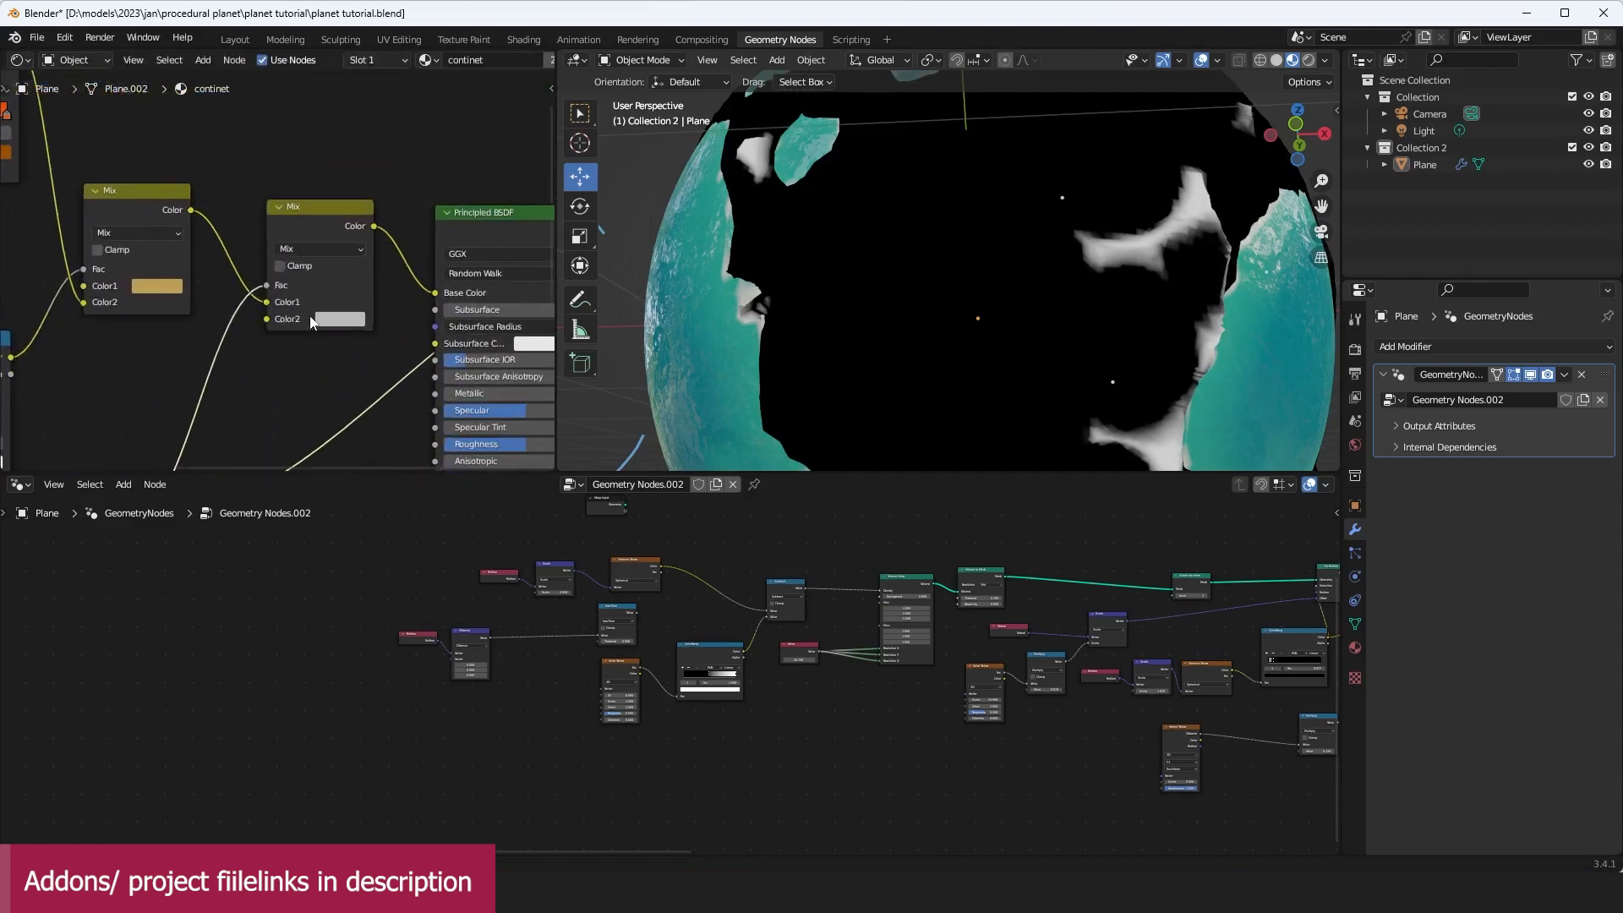
Step: Set the second Mix node's Color2 to a blue-gray with hue 0.560, saturation 0.342 and value 0.500
click(338, 320)
click(356, 324)
drag(383, 133, 384, 145)
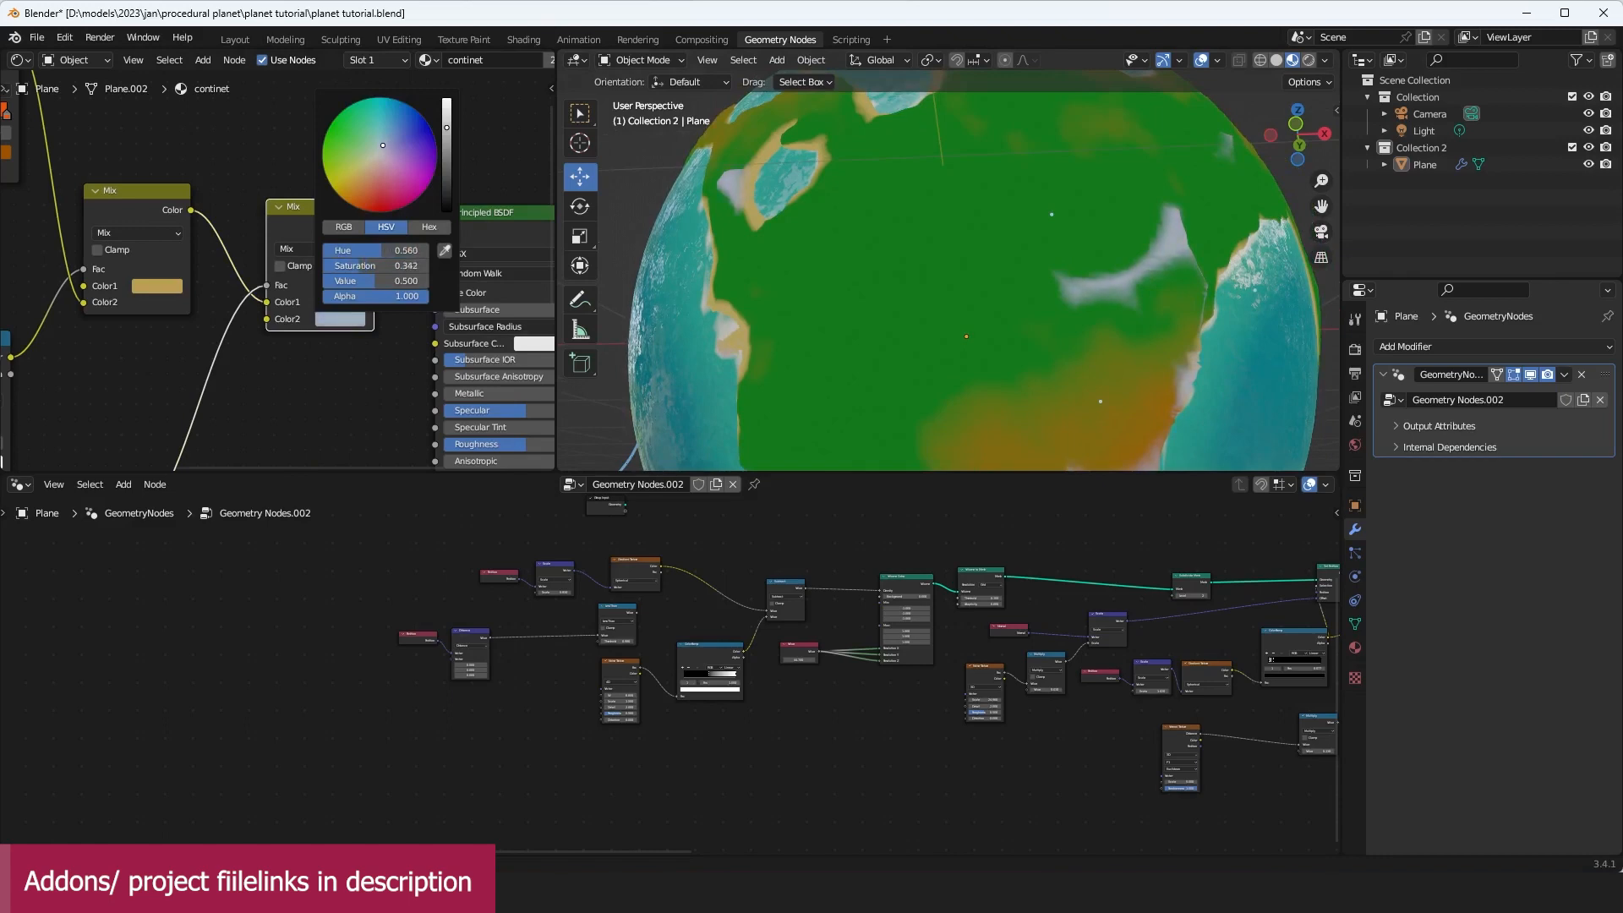
Step: Route the Principled BSDF back to the Material Output to view the shaded mountains
middle_drag(495, 430, 310, 420)
ctrl+shift+click(382, 227)
scroll(982, 250, down, 1)
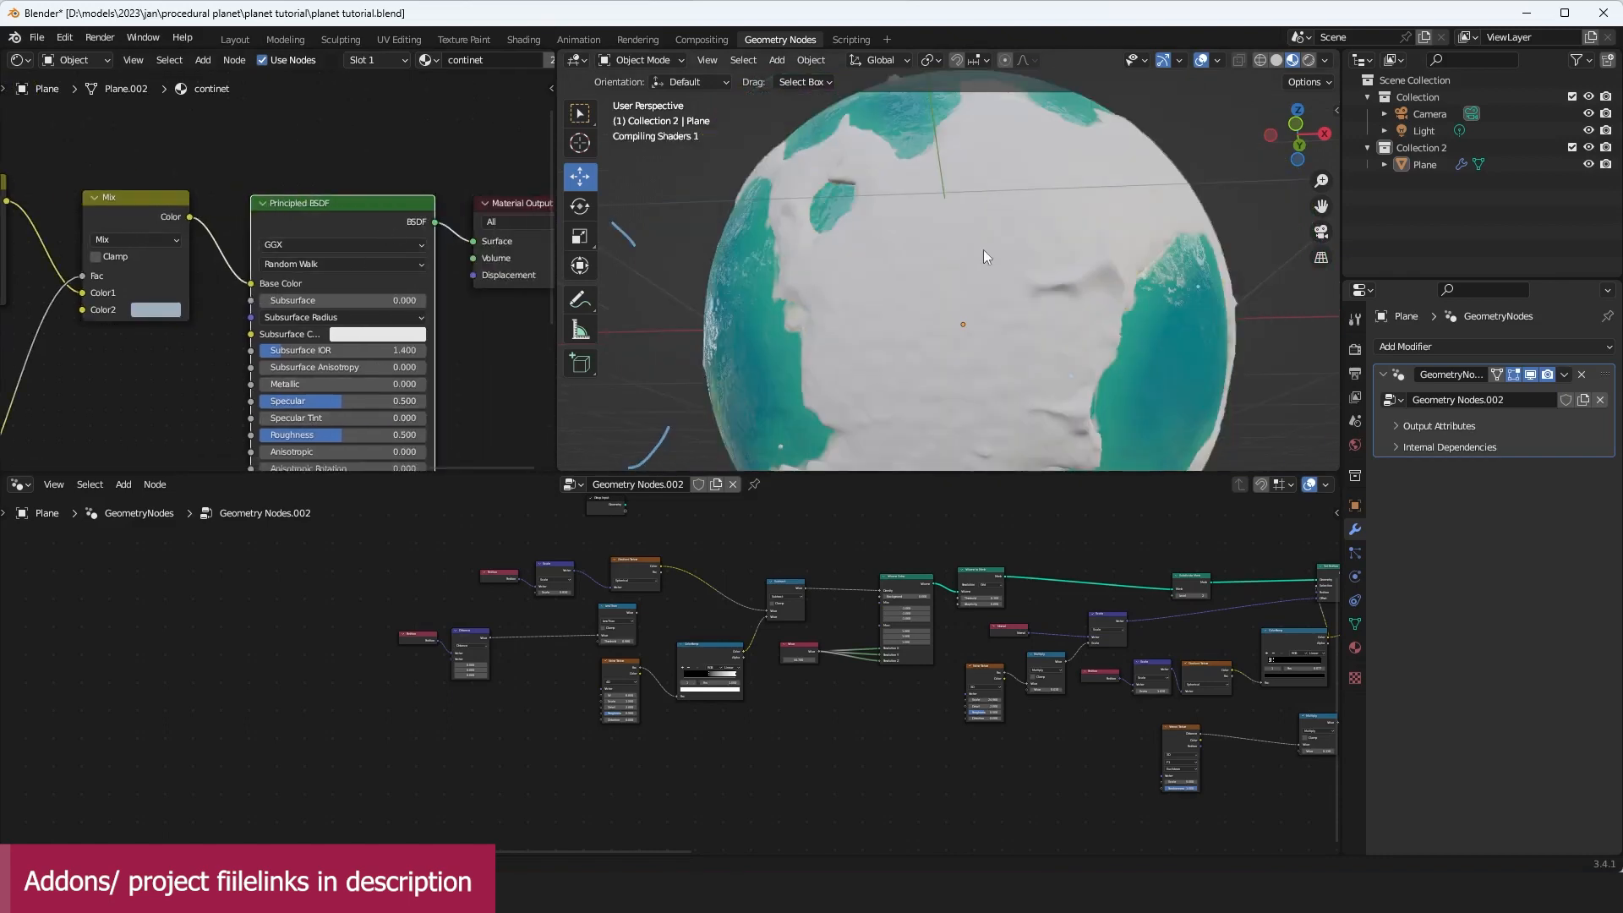
middle_drag(1032, 273, 1023, 224)
Step: Darken the second Mix node's Color2 to a dark blue-gray and inspect the mountains around the planet
middle_drag(160, 237, 215, 318)
click(224, 391)
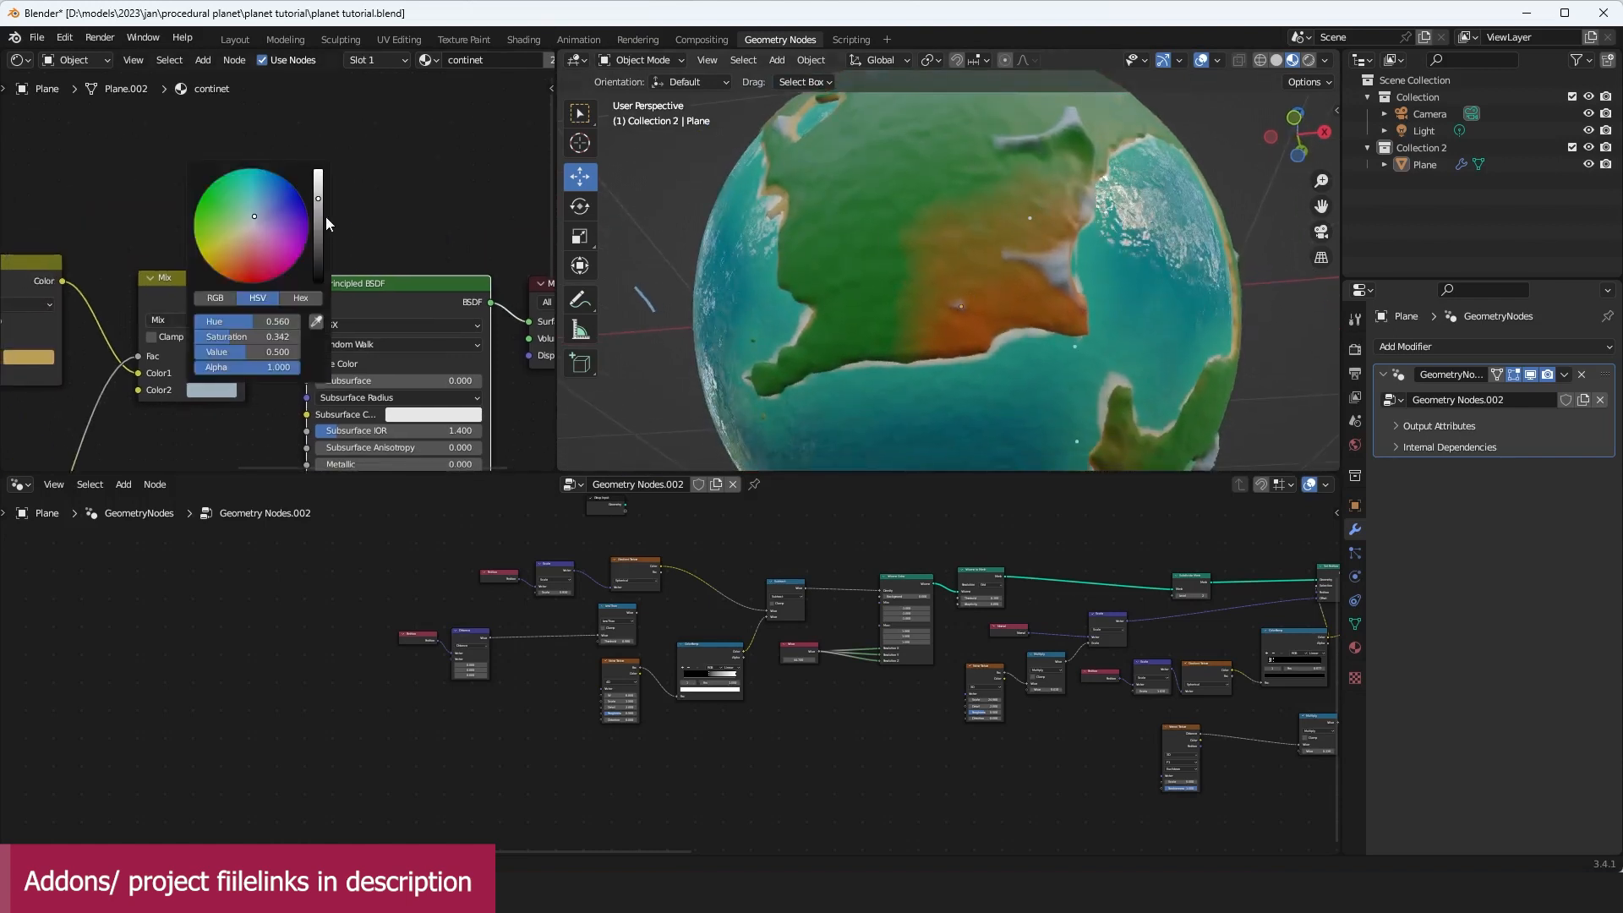
drag(321, 218, 319, 244)
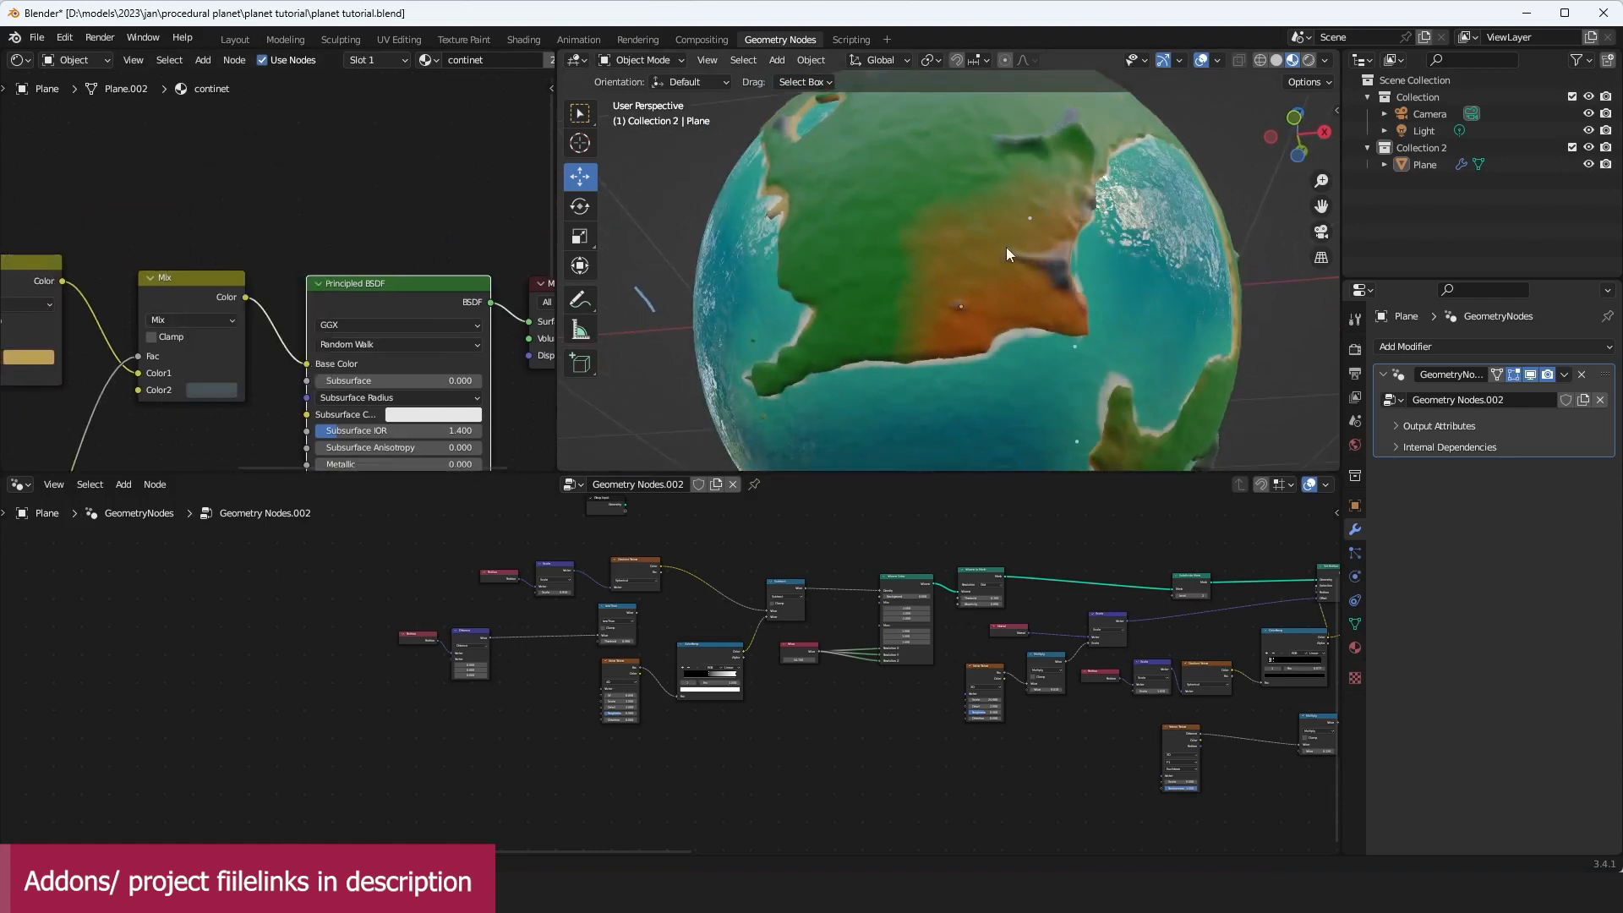
middle_drag(1006, 247, 869, 301)
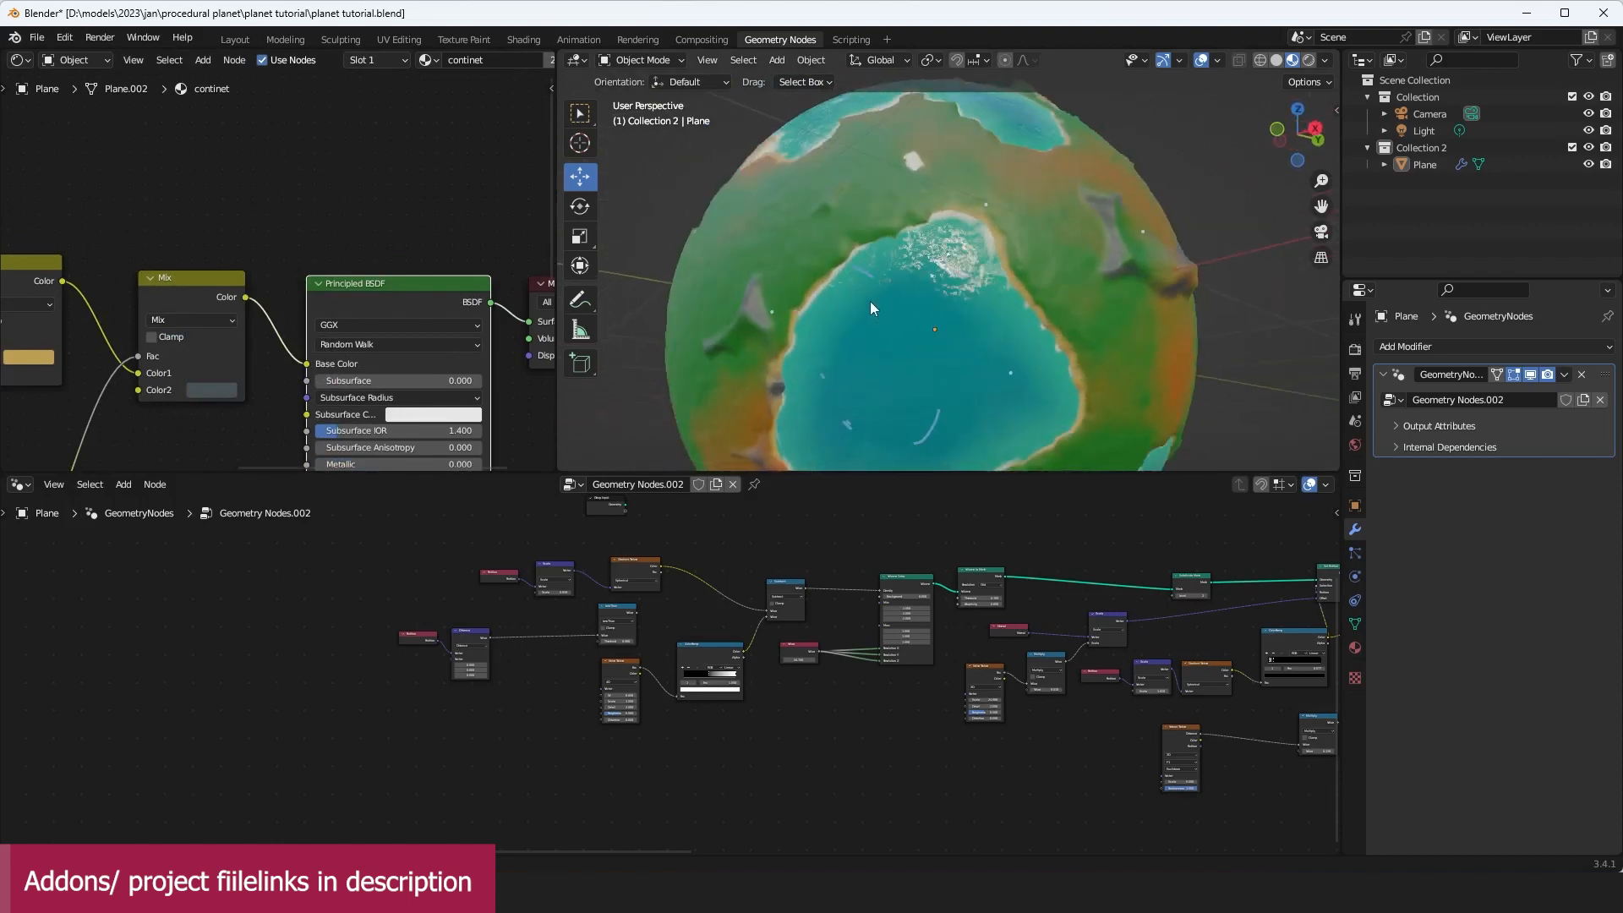
middle_drag(972, 312, 868, 321)
Step: Fine-tune the position of the white stop on the mountains ColorRamp
middle_drag(297, 320, 442, 226)
middle_drag(309, 245, 471, 114)
scroll(350, 216, up, 1)
scroll(329, 314, up, 1)
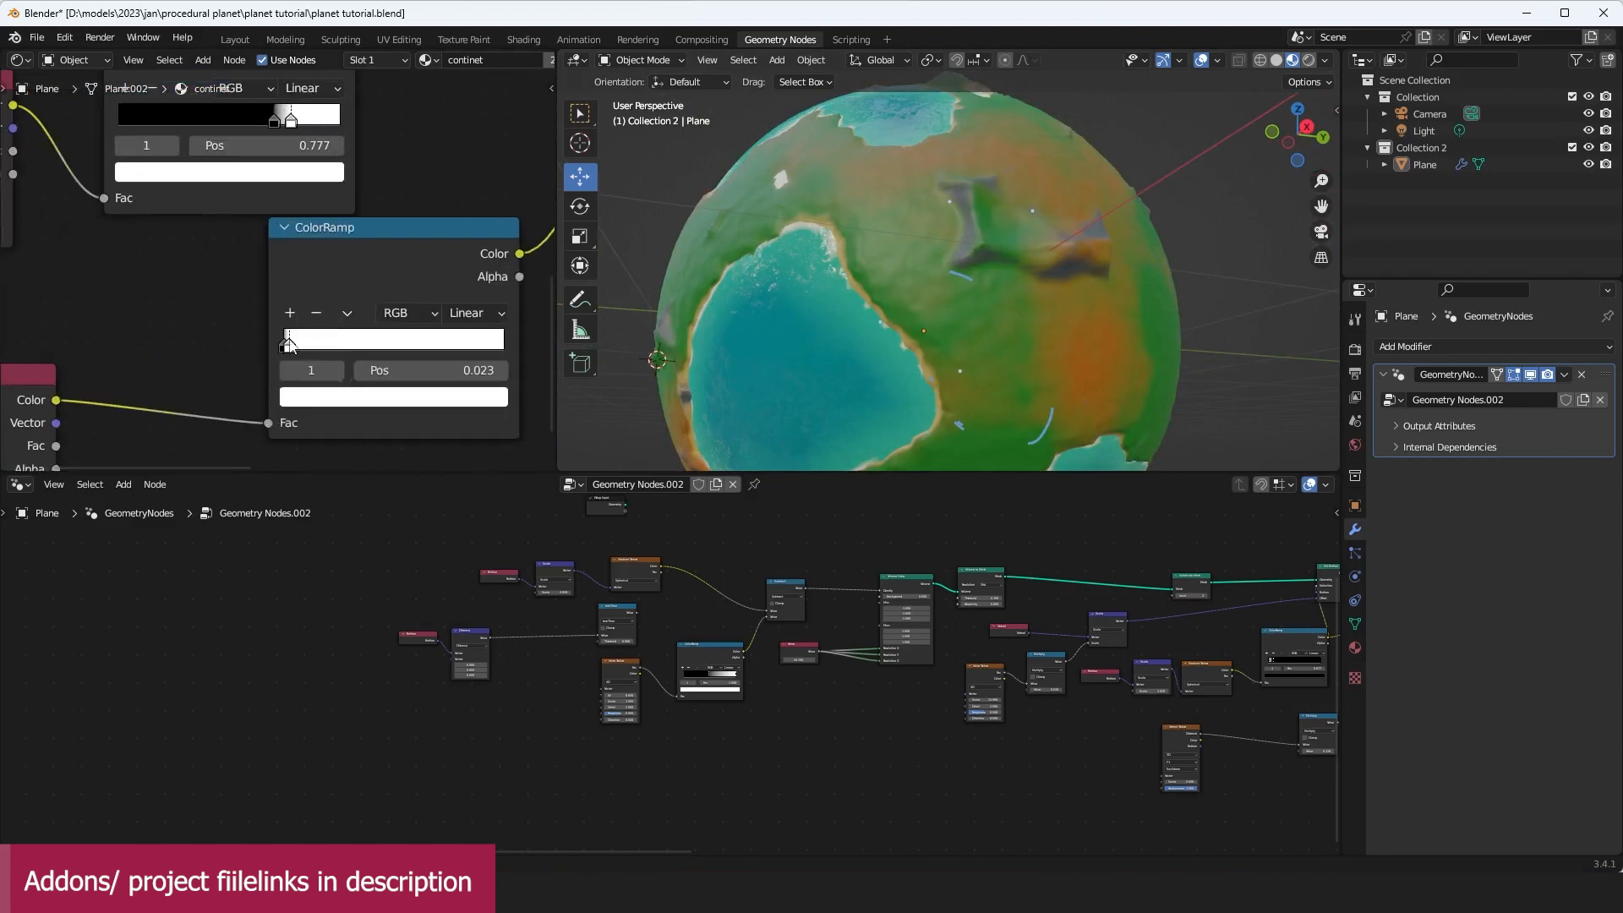
mouse_move(291, 343)
mouse_down()
mouse_move(331, 343)
mouse_move(295, 350)
mouse_up()
Step: Insert a Math node set to Power between the mountains Attribute's Color and the mountains ColorRamp's Fac
middle_drag(290, 371, 443, 290)
drag(127, 326, 82, 327)
key(shift+a)
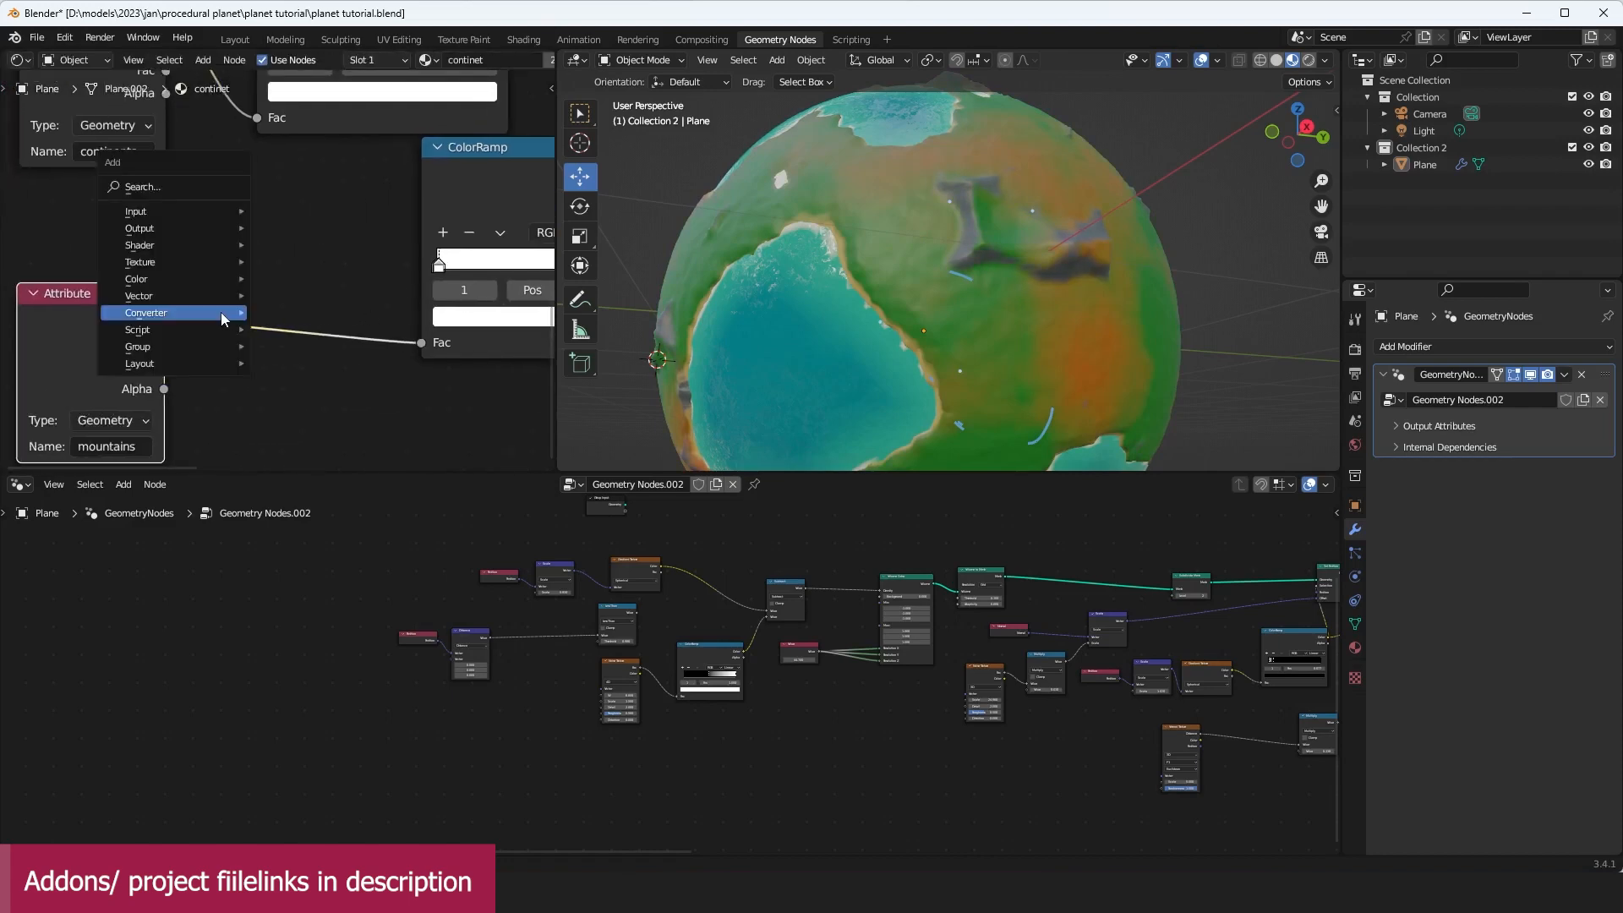
mouse_move(224, 318)
click(321, 440)
click(247, 304)
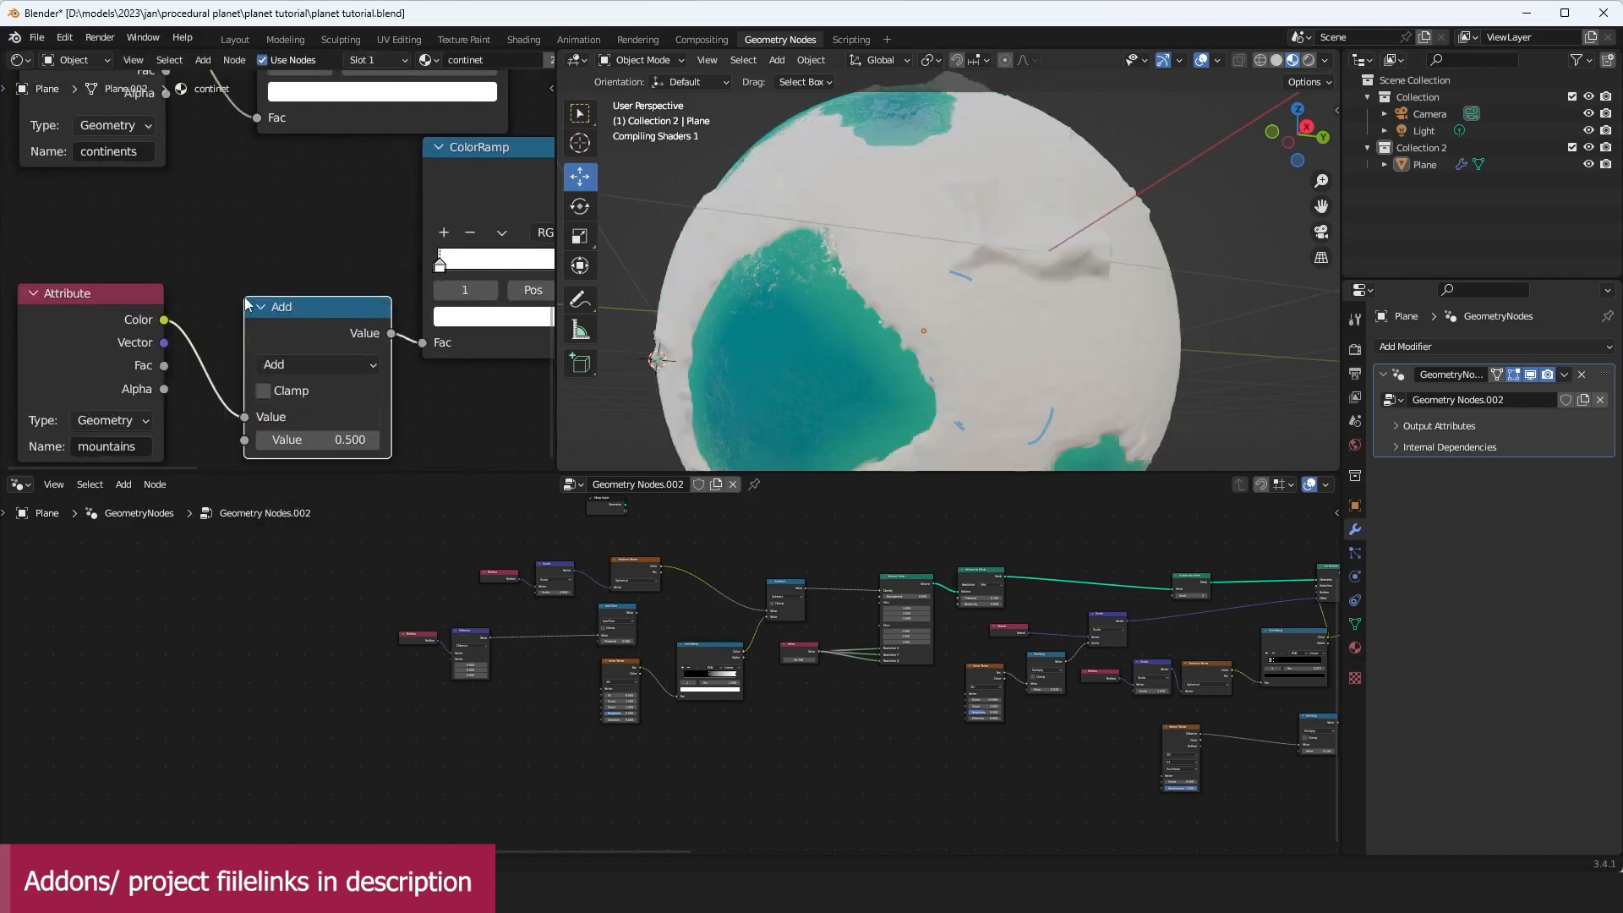
click(296, 365)
click(302, 556)
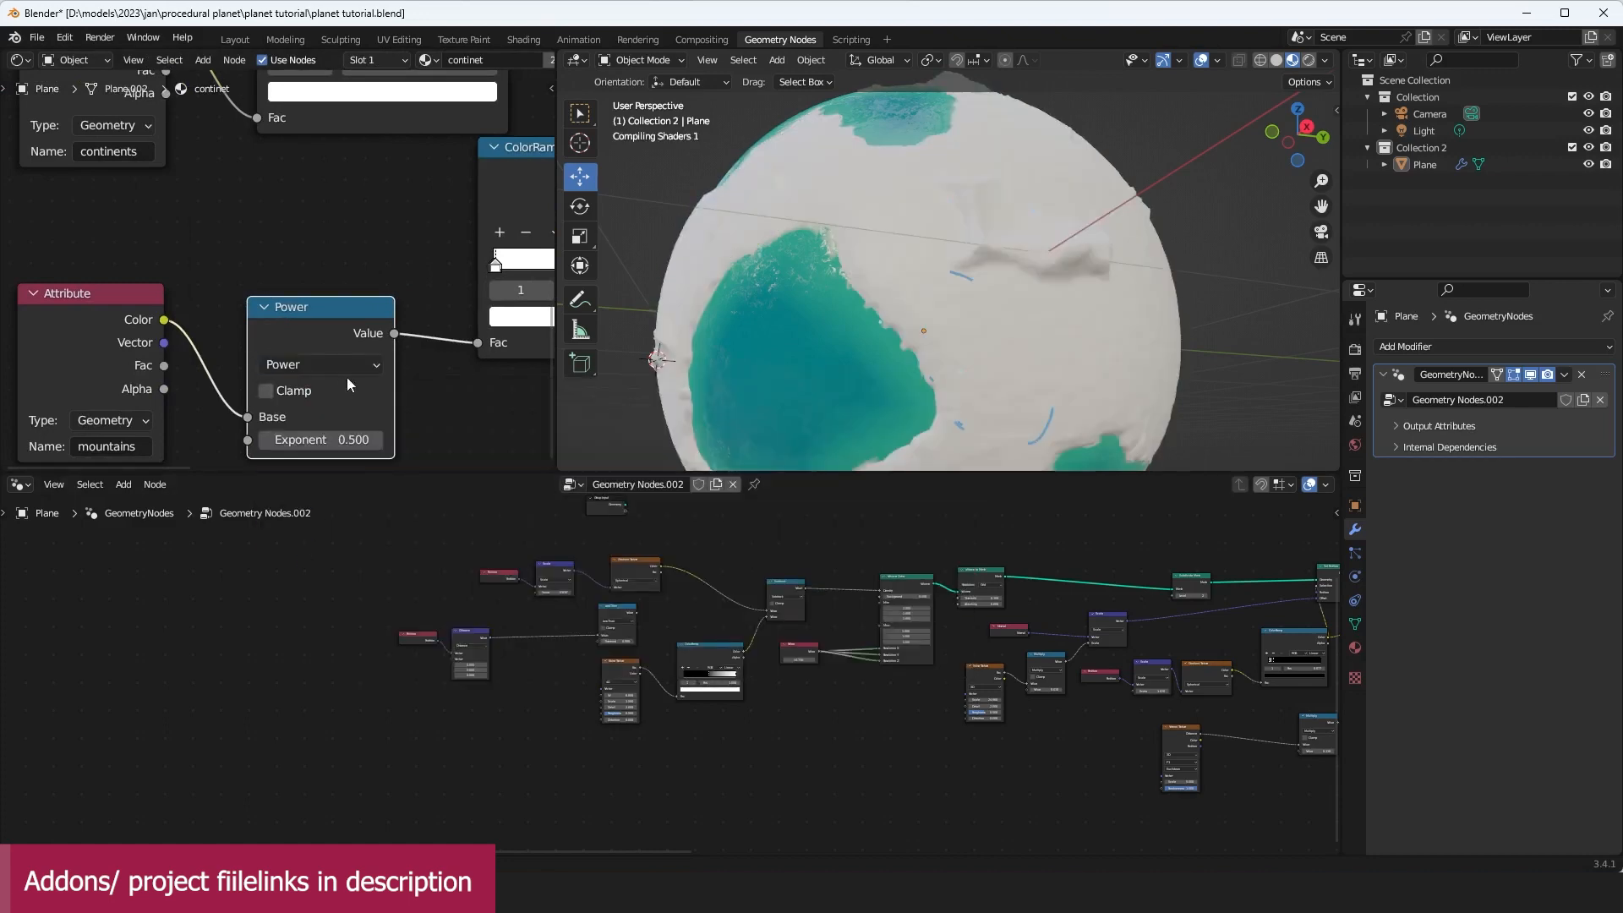
Step: Move the white stop of the geometry nodes' mountains ColorRamp to position 0.445
scroll(795, 372, up, 3)
scroll(1190, 714, down, 3)
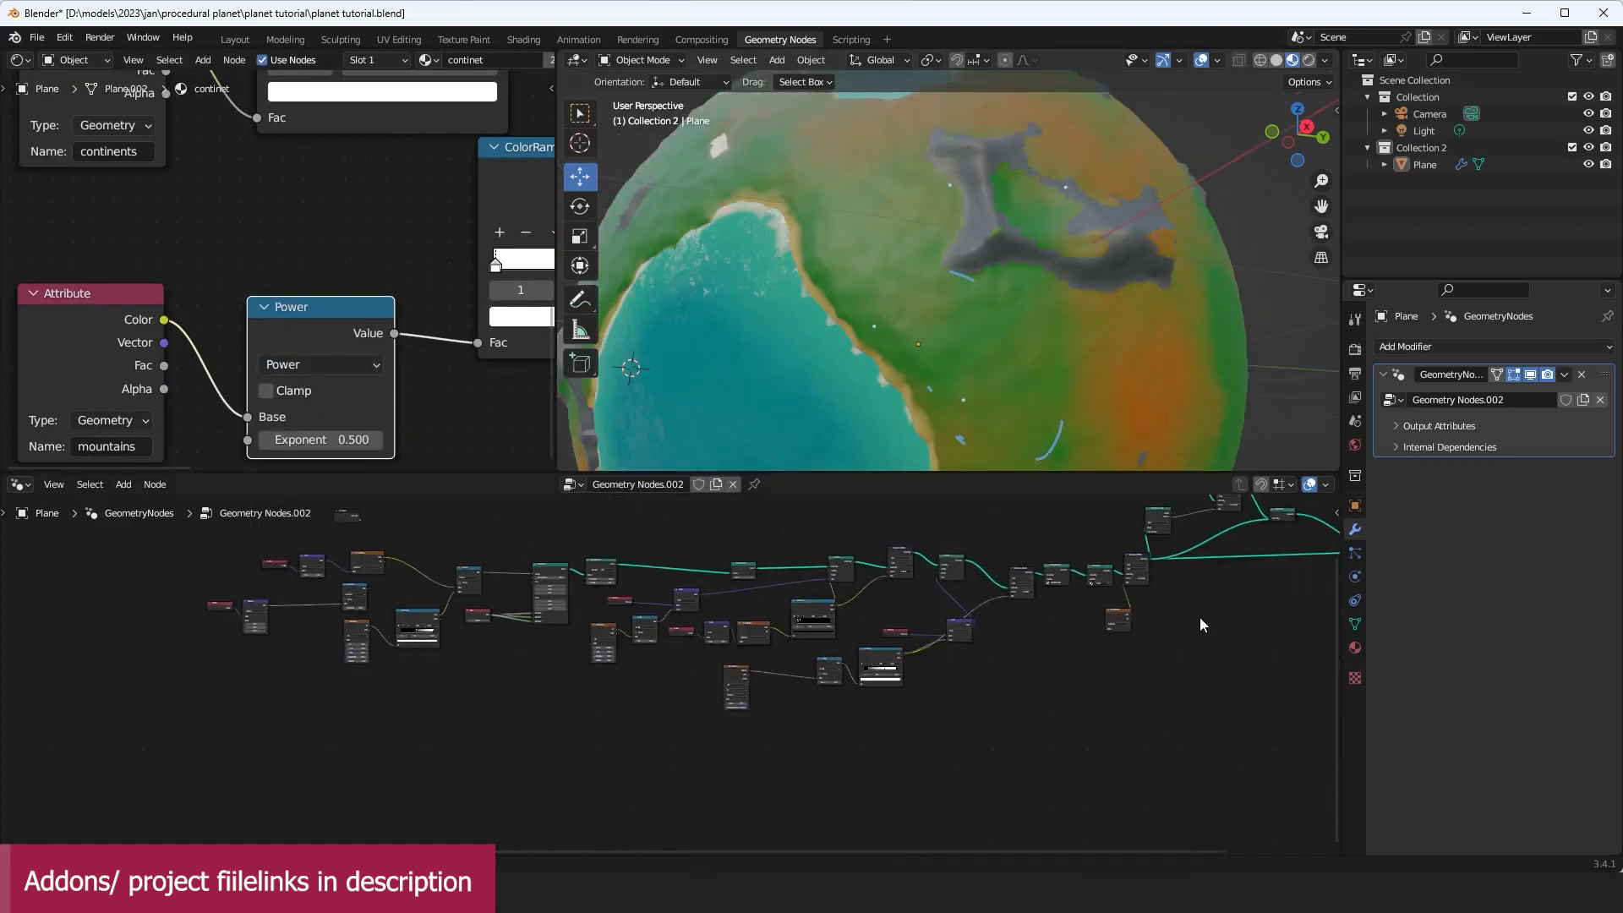
scroll(843, 686, up, 6)
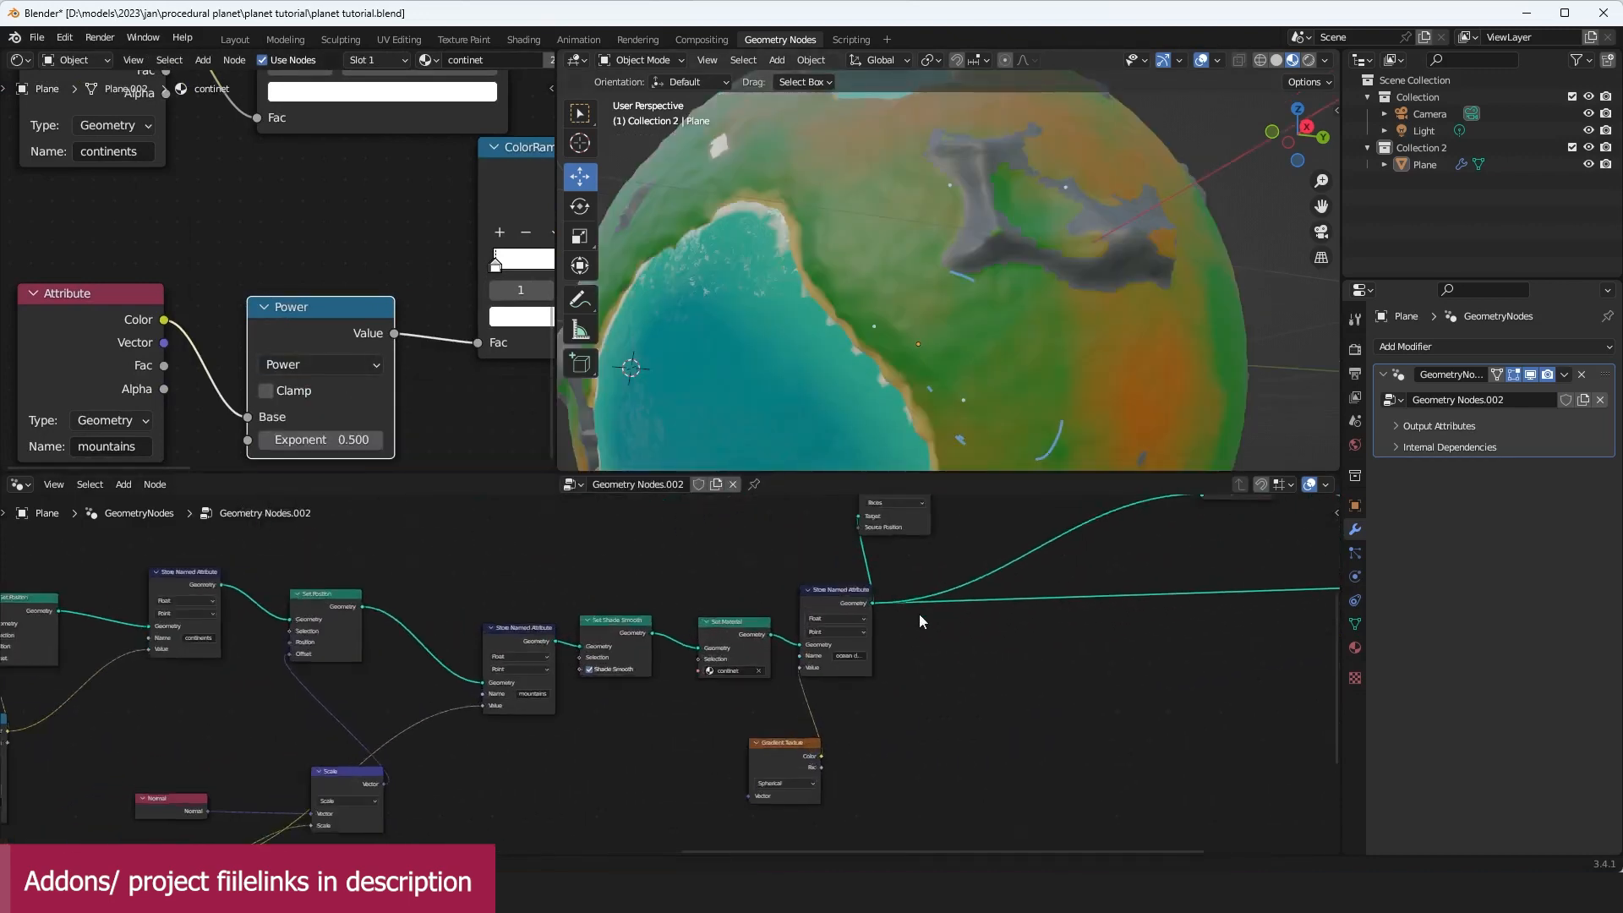
scroll(917, 616, up, 8)
middle_drag(569, 717, 937, 652)
scroll(937, 652, up, 2)
middle_drag(666, 675, 890, 672)
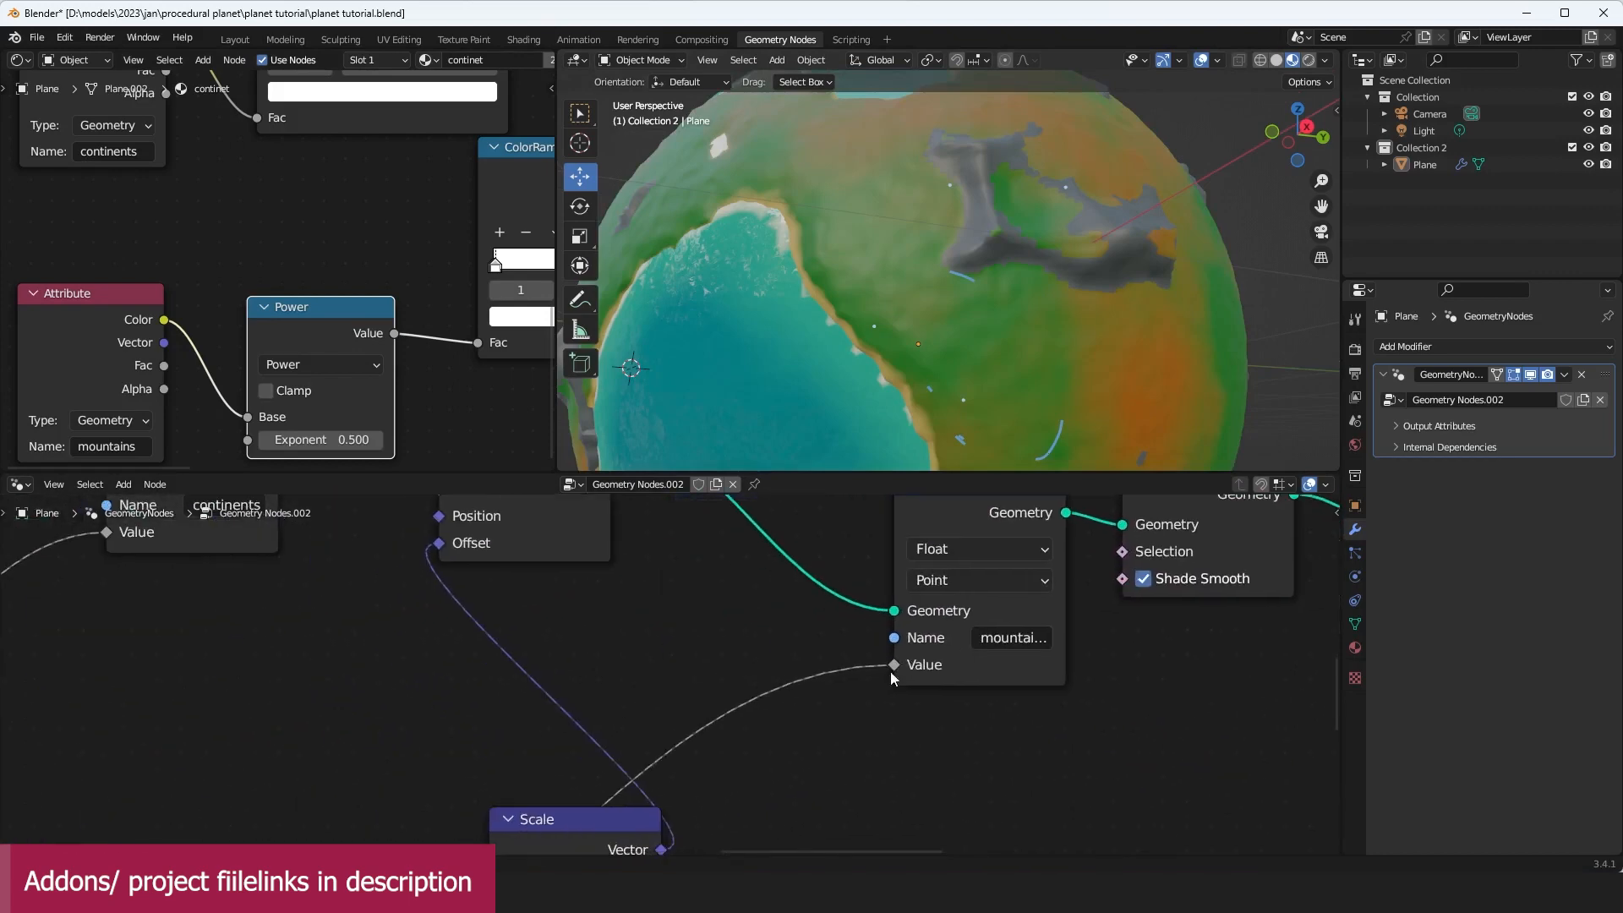
scroll(871, 685, down, 3)
middle_drag(735, 722, 829, 651)
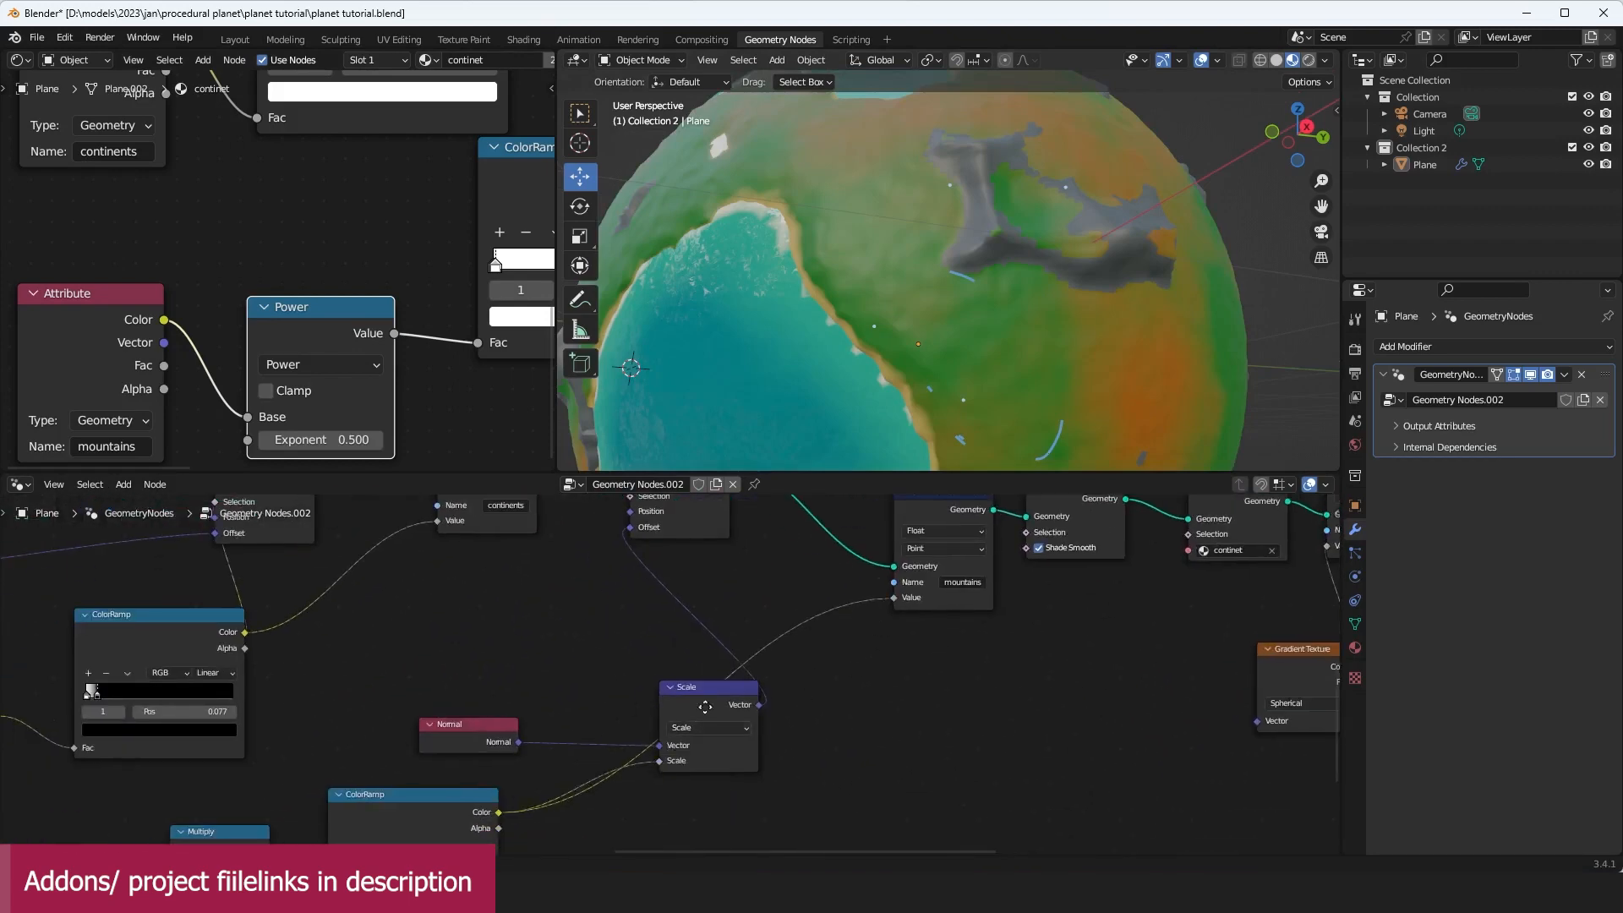
middle_drag(705, 706, 895, 585)
middle_drag(699, 765, 734, 744)
scroll(749, 733, up, 3)
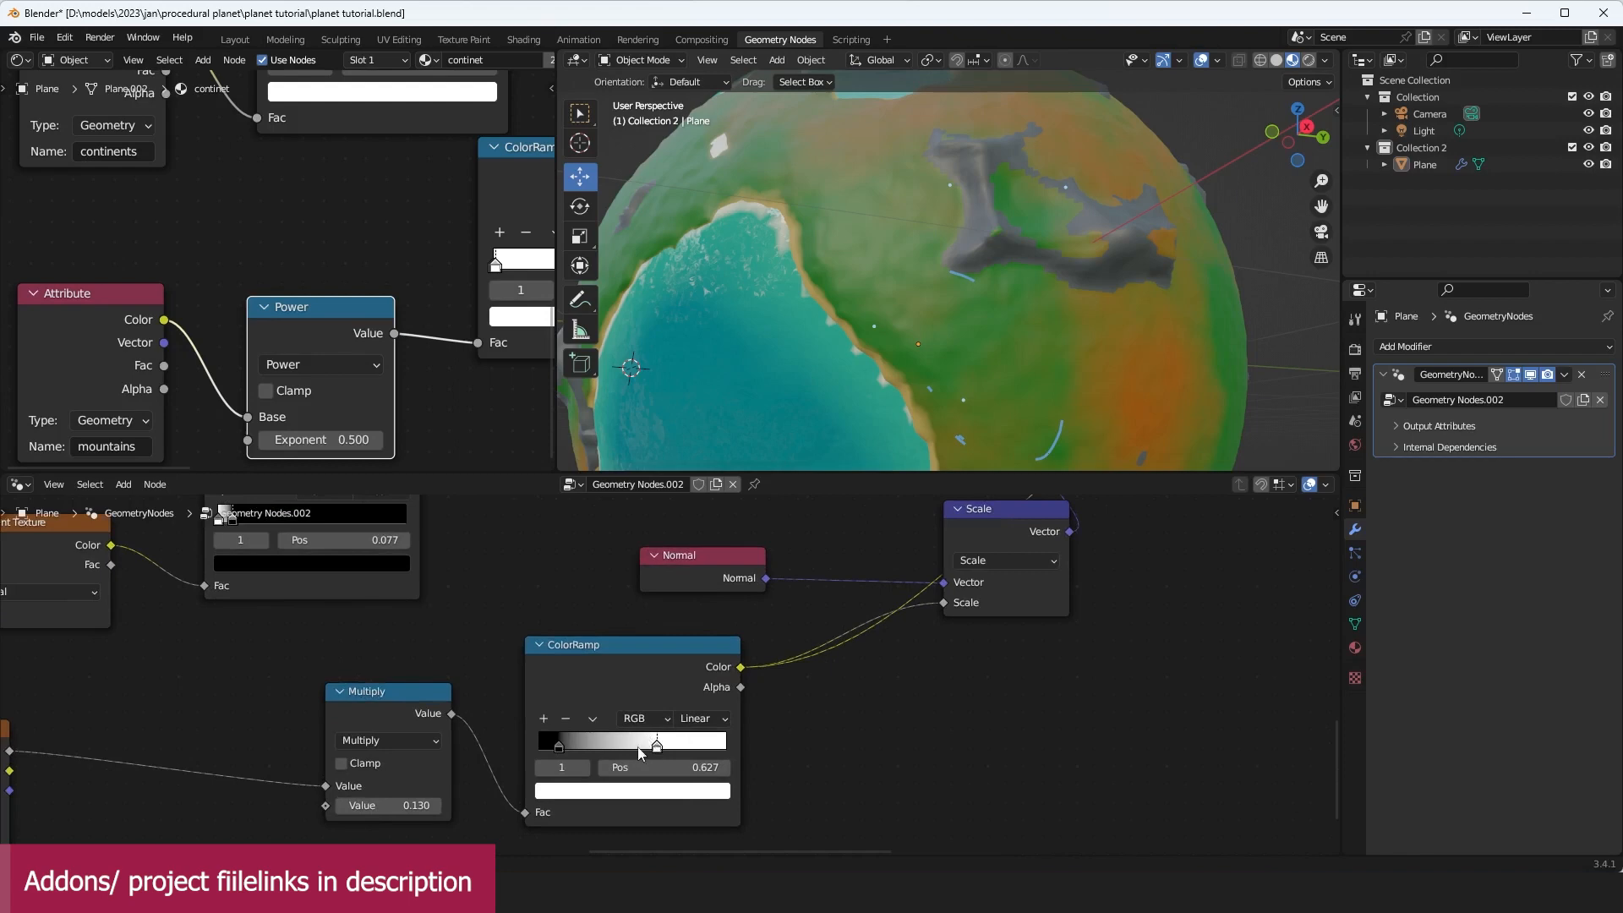
drag(638, 750, 604, 745)
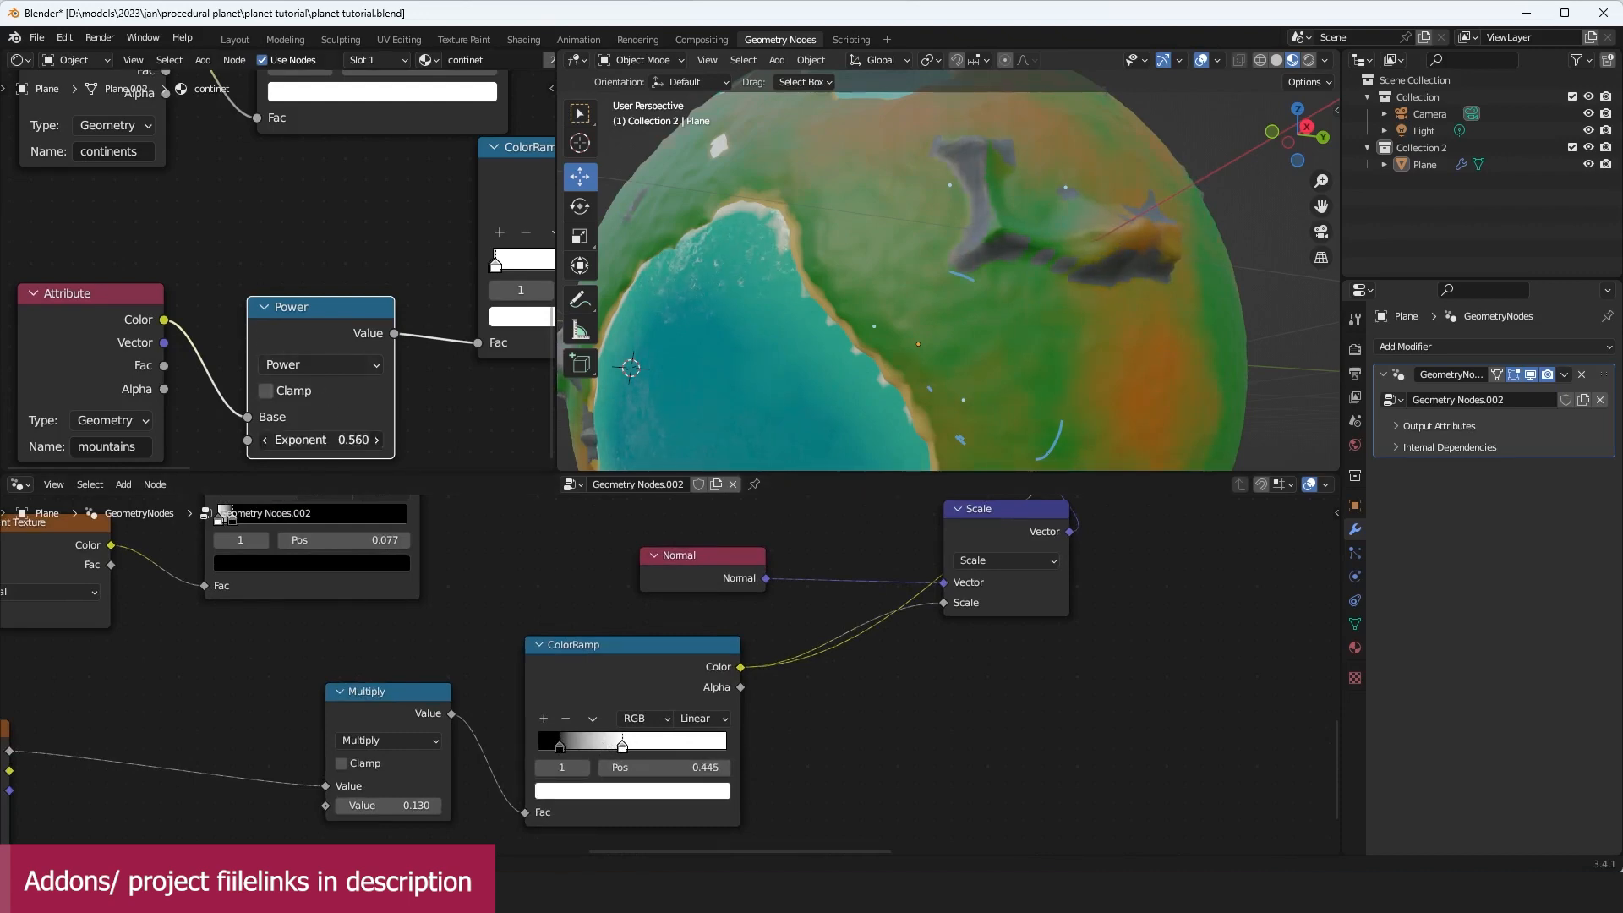
Step: Try another exponent on the Power node, undo it, and set the geometry nodes' Multiply value to 0.140
drag(321, 439, 311, 440)
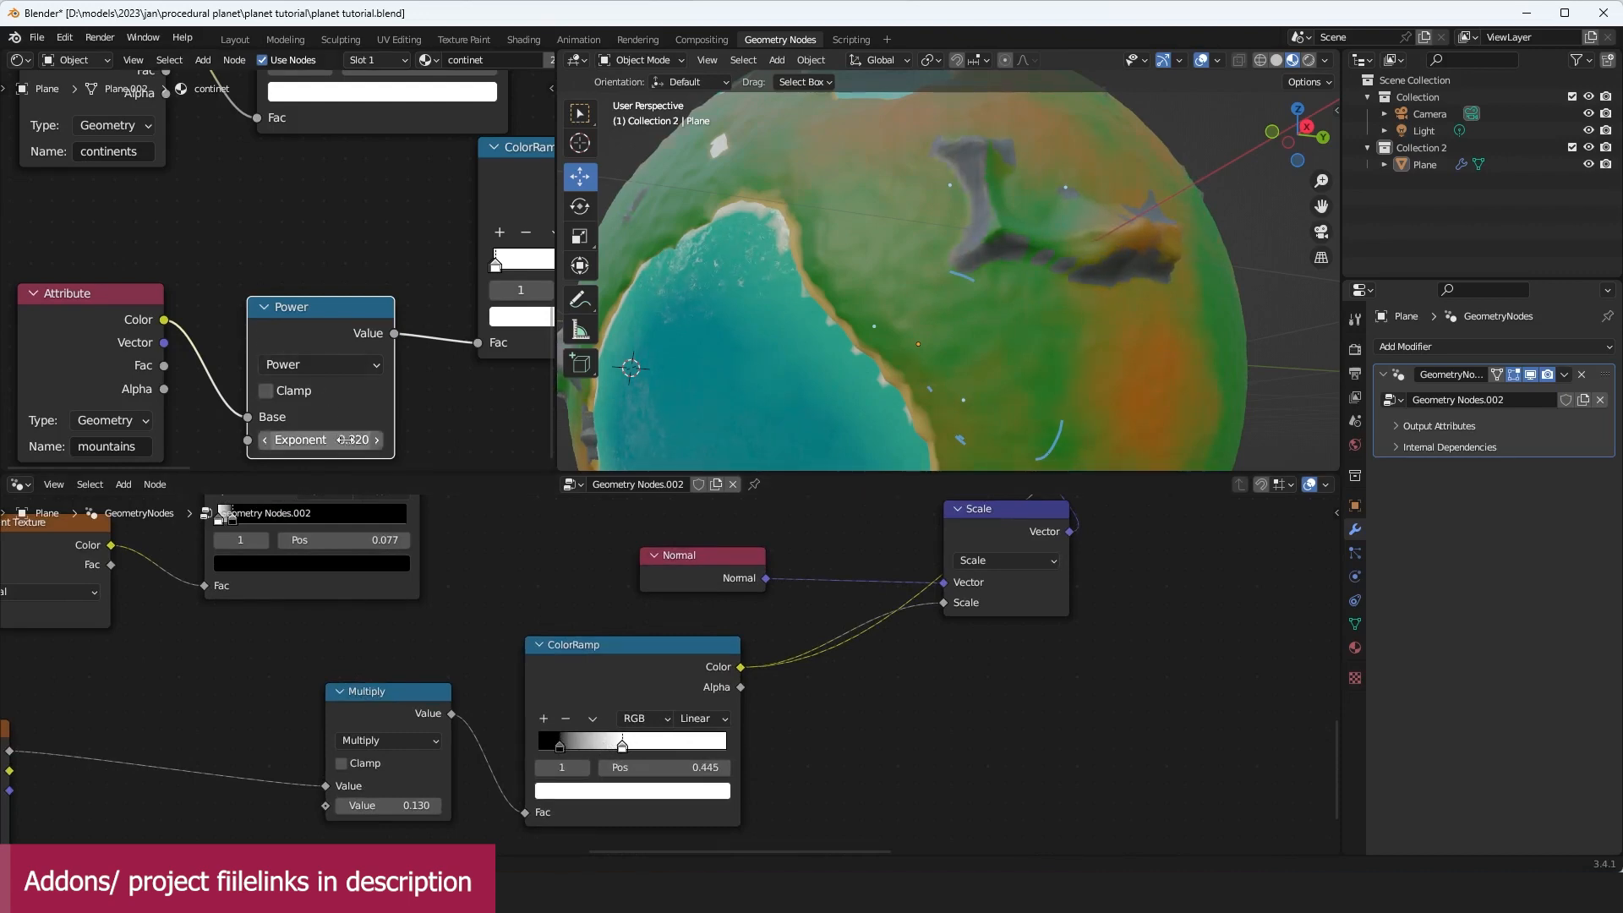
key(ctrl+z)
middle_drag(428, 693, 523, 647)
drag(503, 758, 507, 759)
scroll(1000, 247, down, 4)
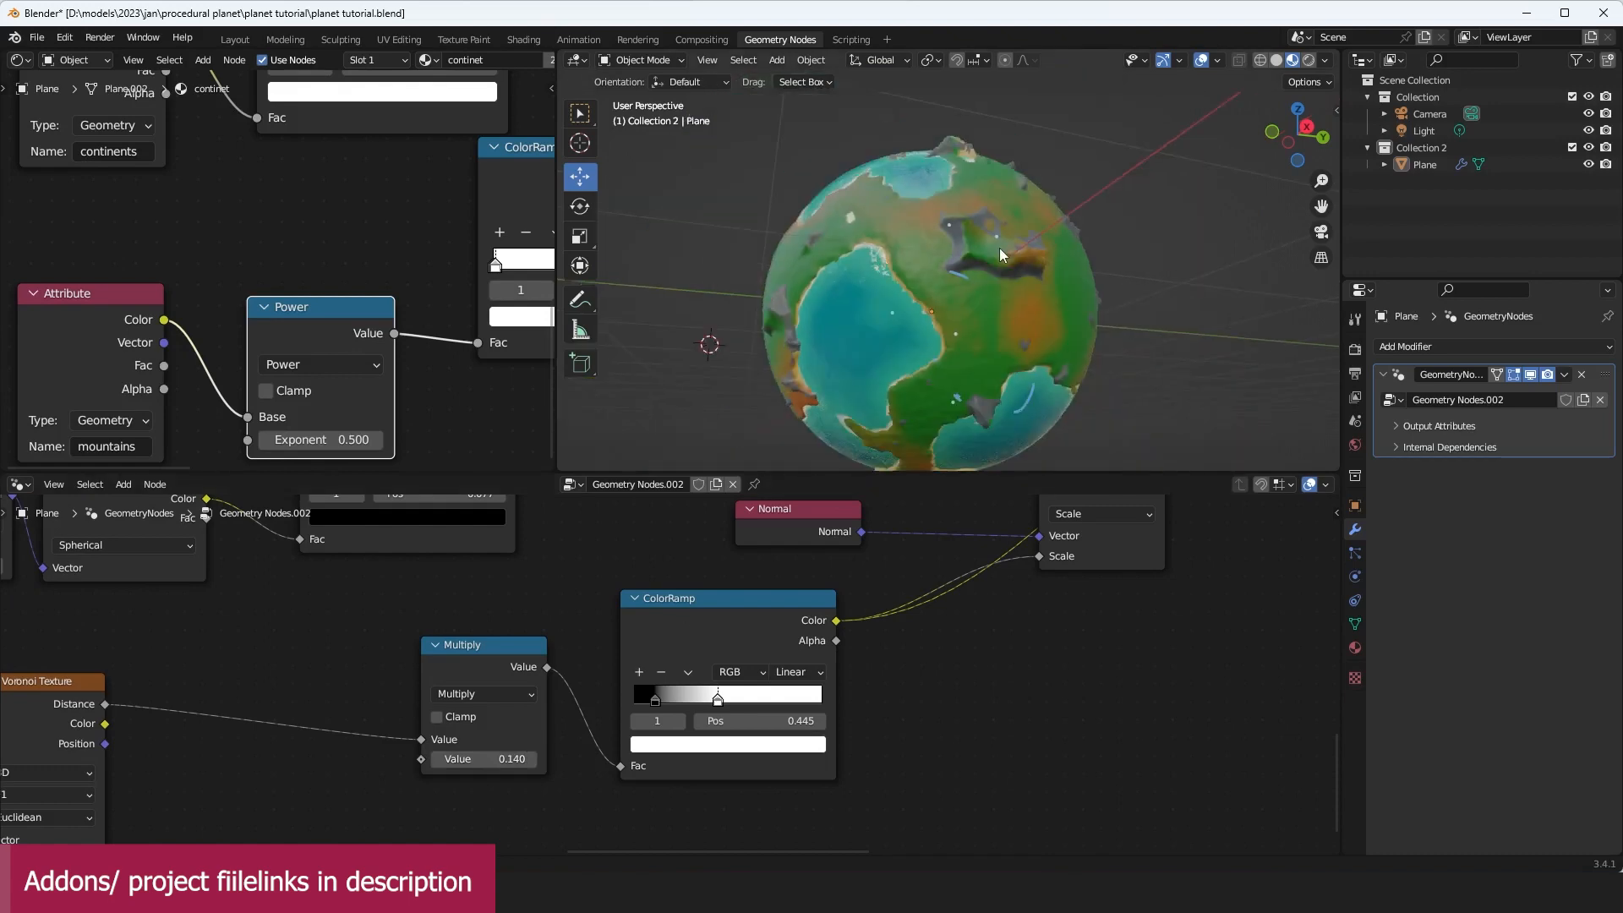
middle_drag(1000, 246, 921, 322)
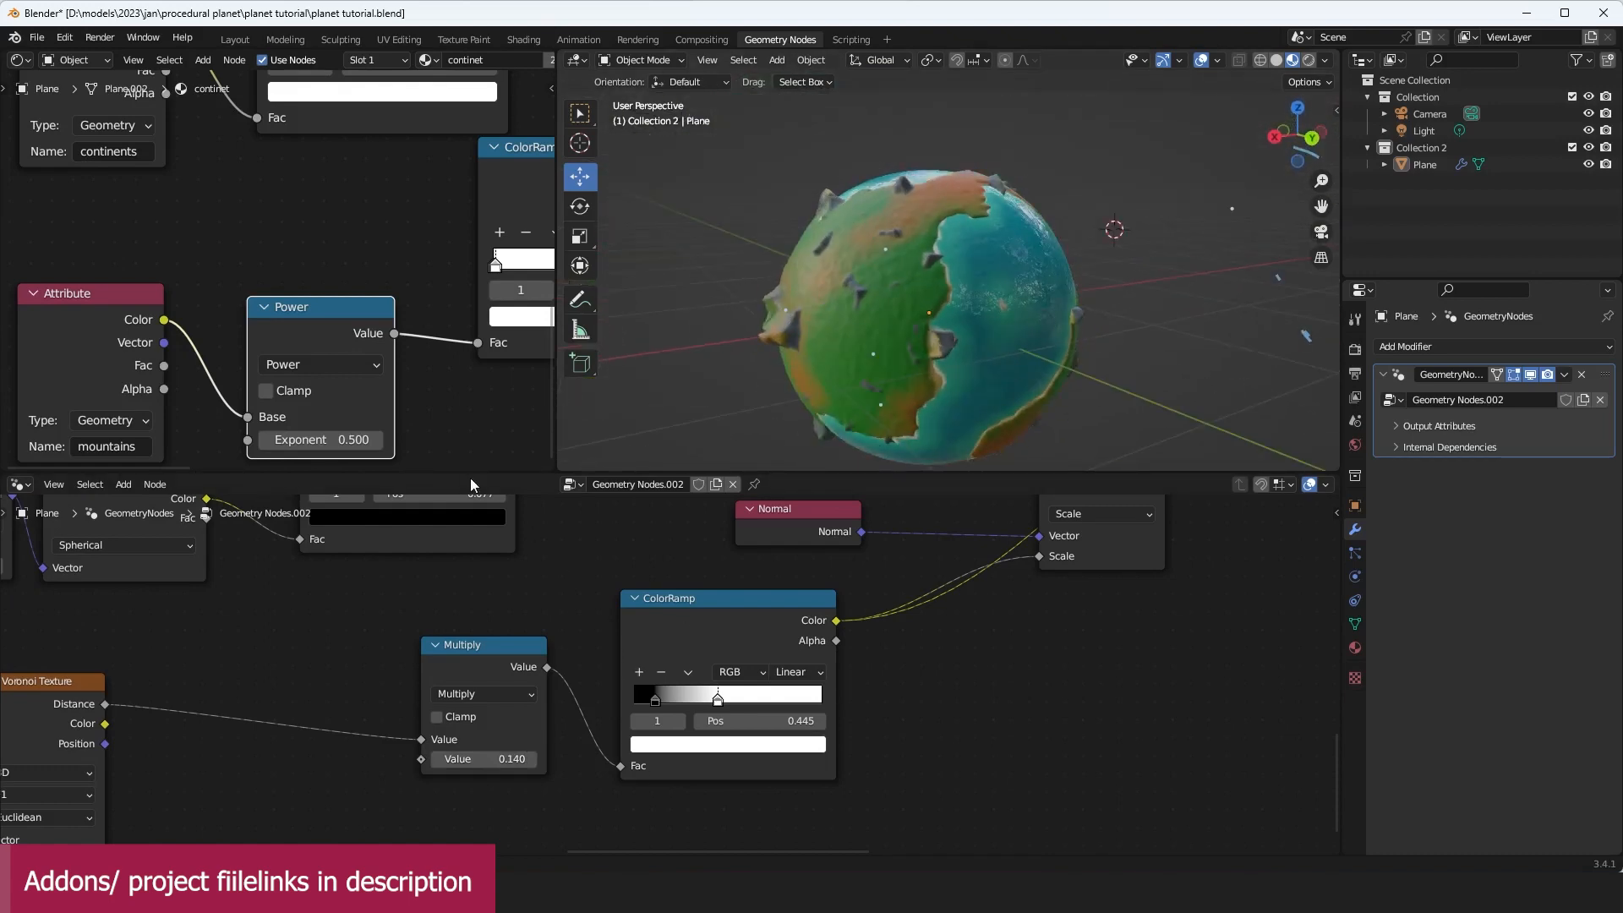
Step: Move the white stop of the geometry nodes' mountains ColorRamp to position 0.755 and save the file
drag(723, 702, 786, 703)
middle_drag(938, 423, 860, 251)
scroll(896, 237, down, 3)
middle_drag(936, 215, 875, 213)
key(ctrl+s)
Step: Duplicate the continent shader's Noise Texture below the ColorRamps and connect its Fac to the Principled BSDF's Roughness
scroll(341, 311, down, 5)
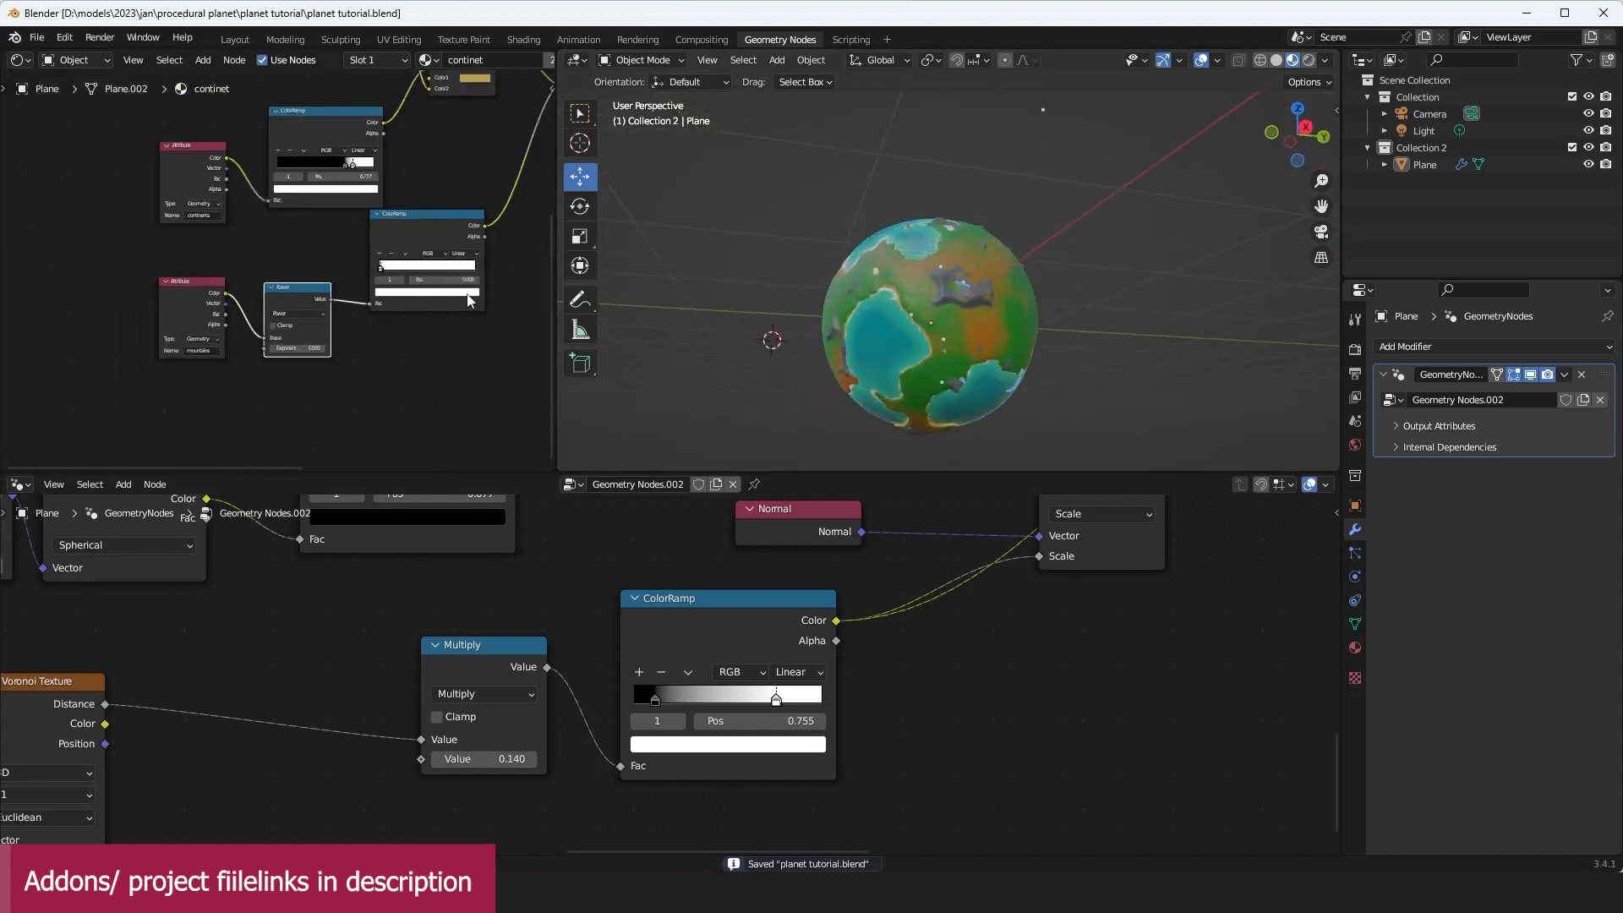
scroll(389, 277, up, 1)
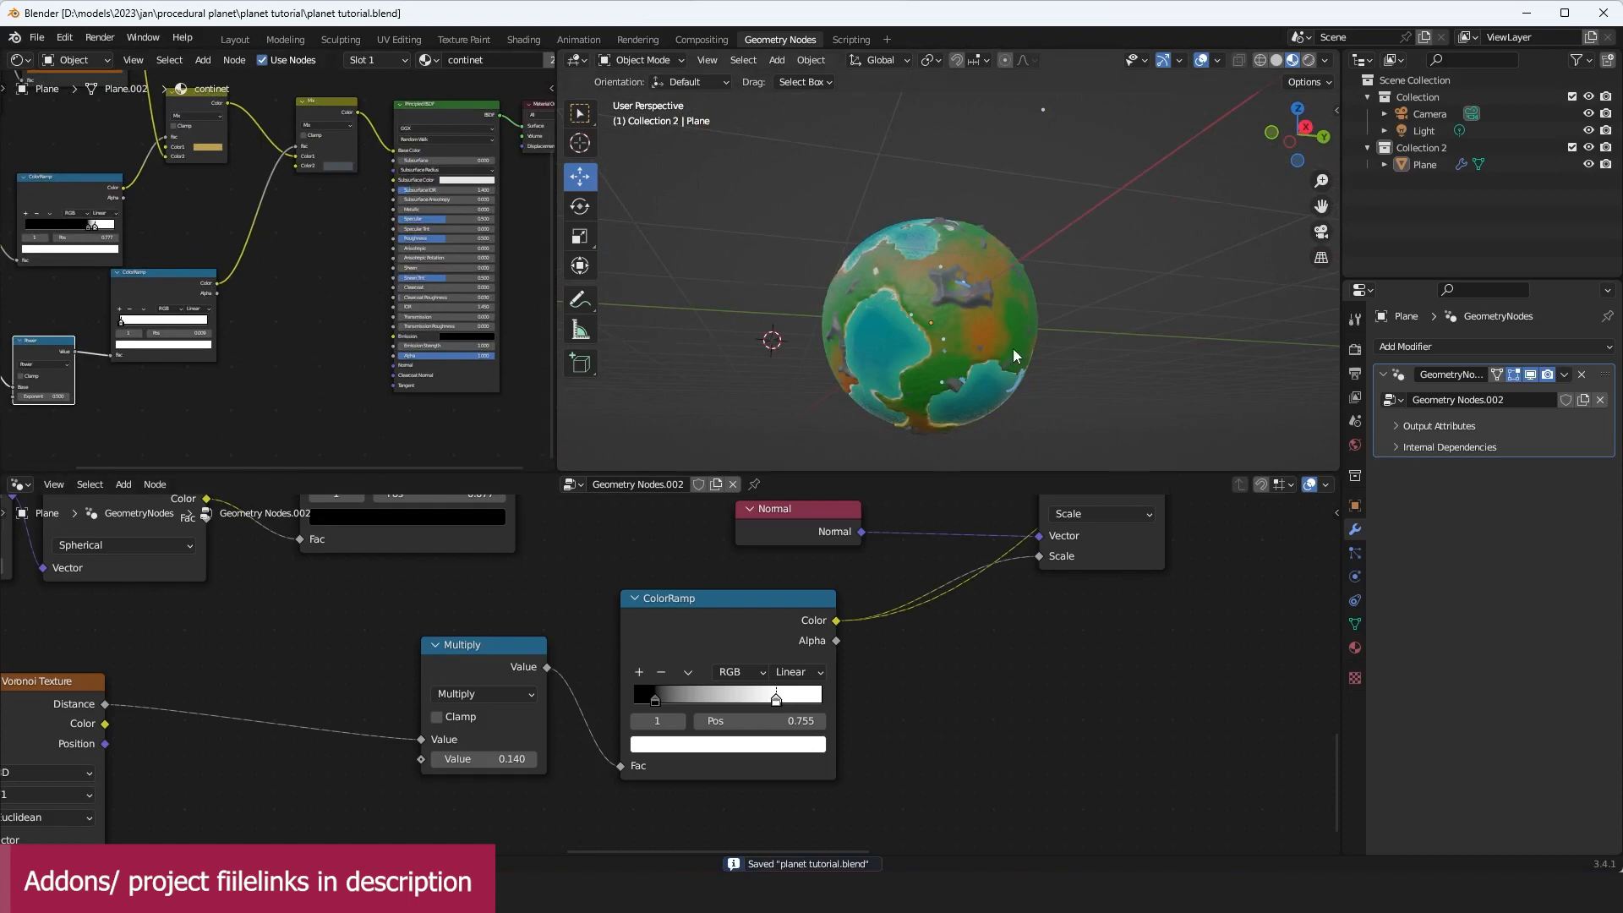
scroll(1018, 354, up, 3)
middle_drag(1069, 318, 1134, 272)
scroll(1131, 272, up, 3)
scroll(279, 325, down, 1)
middle_drag(148, 386, 226, 409)
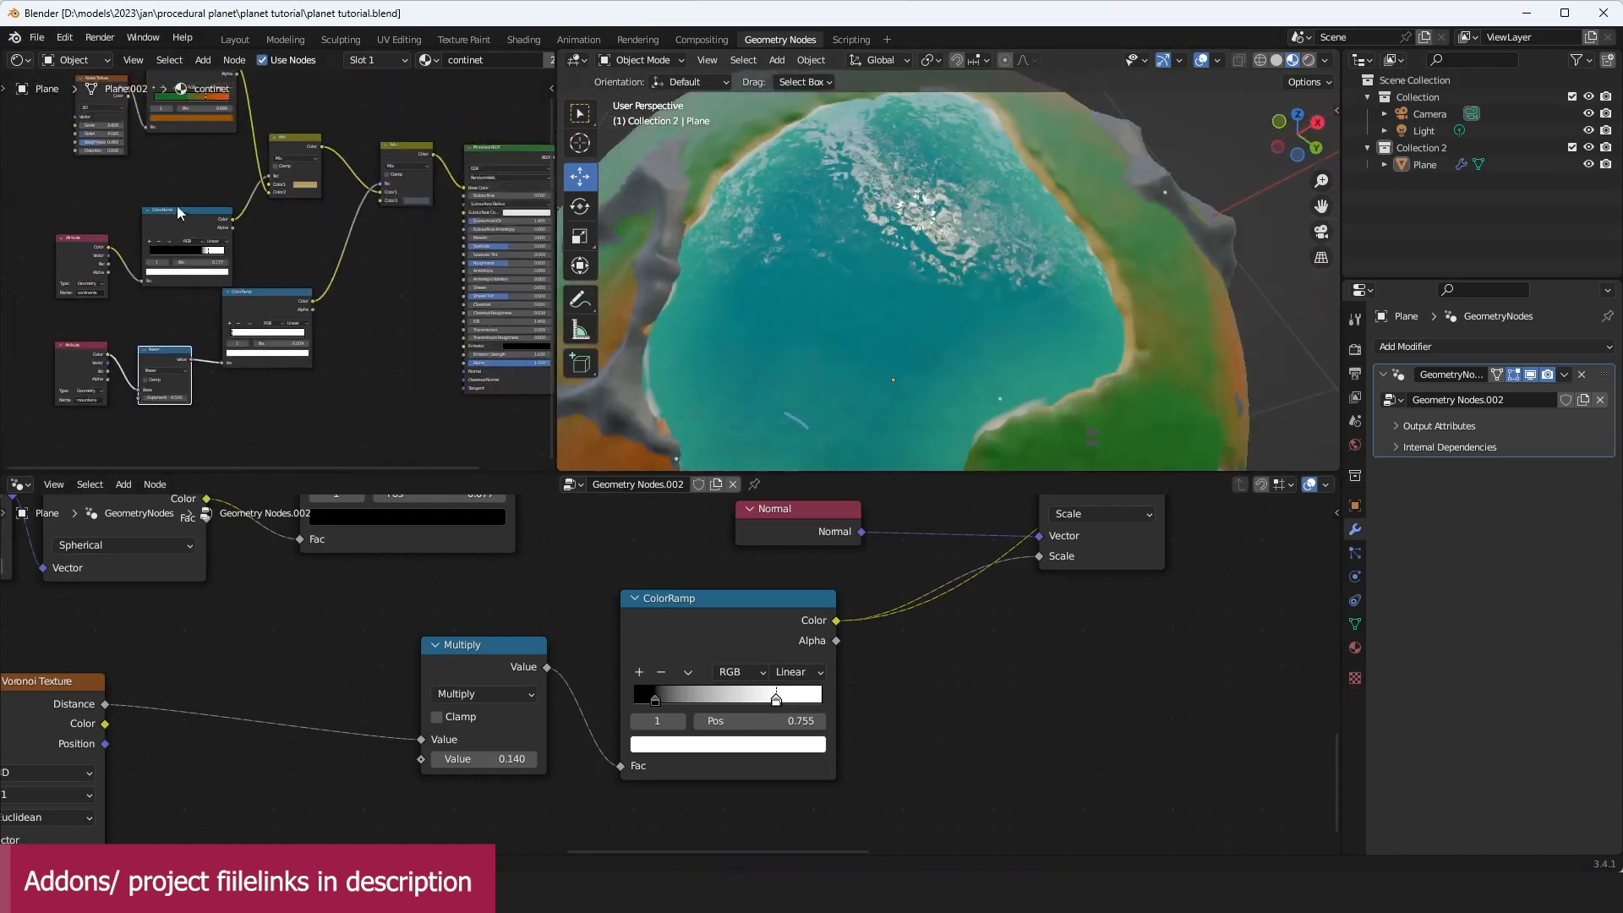
click(98, 81)
key(shift+d)
click(293, 385)
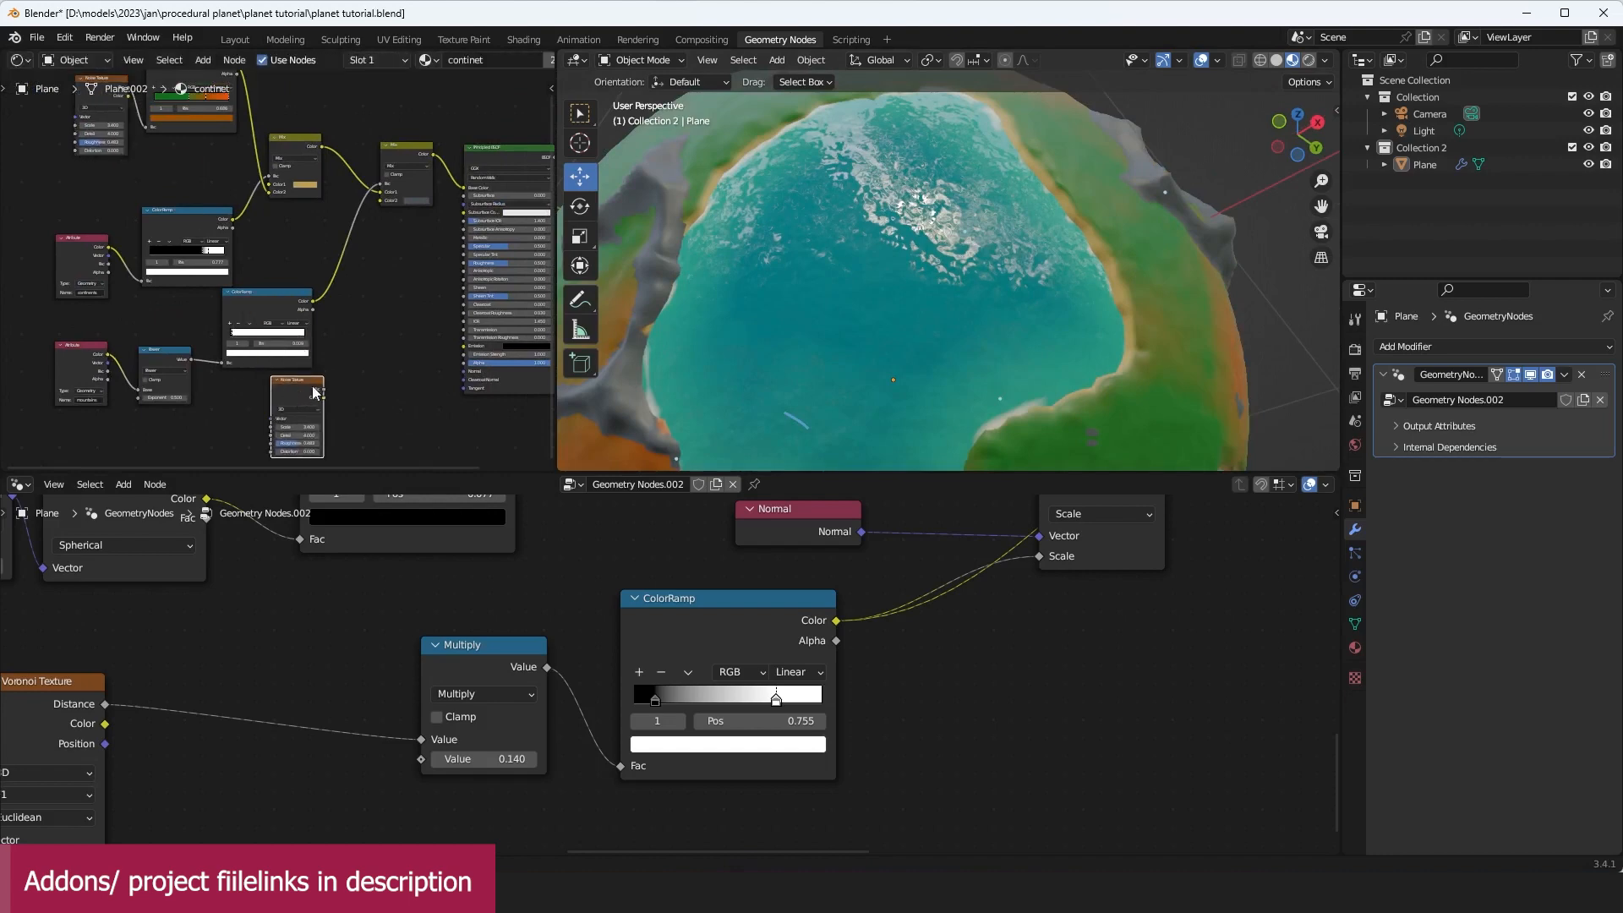
scroll(93, 268, up, 1)
middle_drag(332, 377, 189, 354)
scroll(189, 354, up, 4)
drag(173, 377, 390, 175)
Step: Set the Scale of the roughness Noise Texture to 20.200
middle_drag(748, 256, 869, 272)
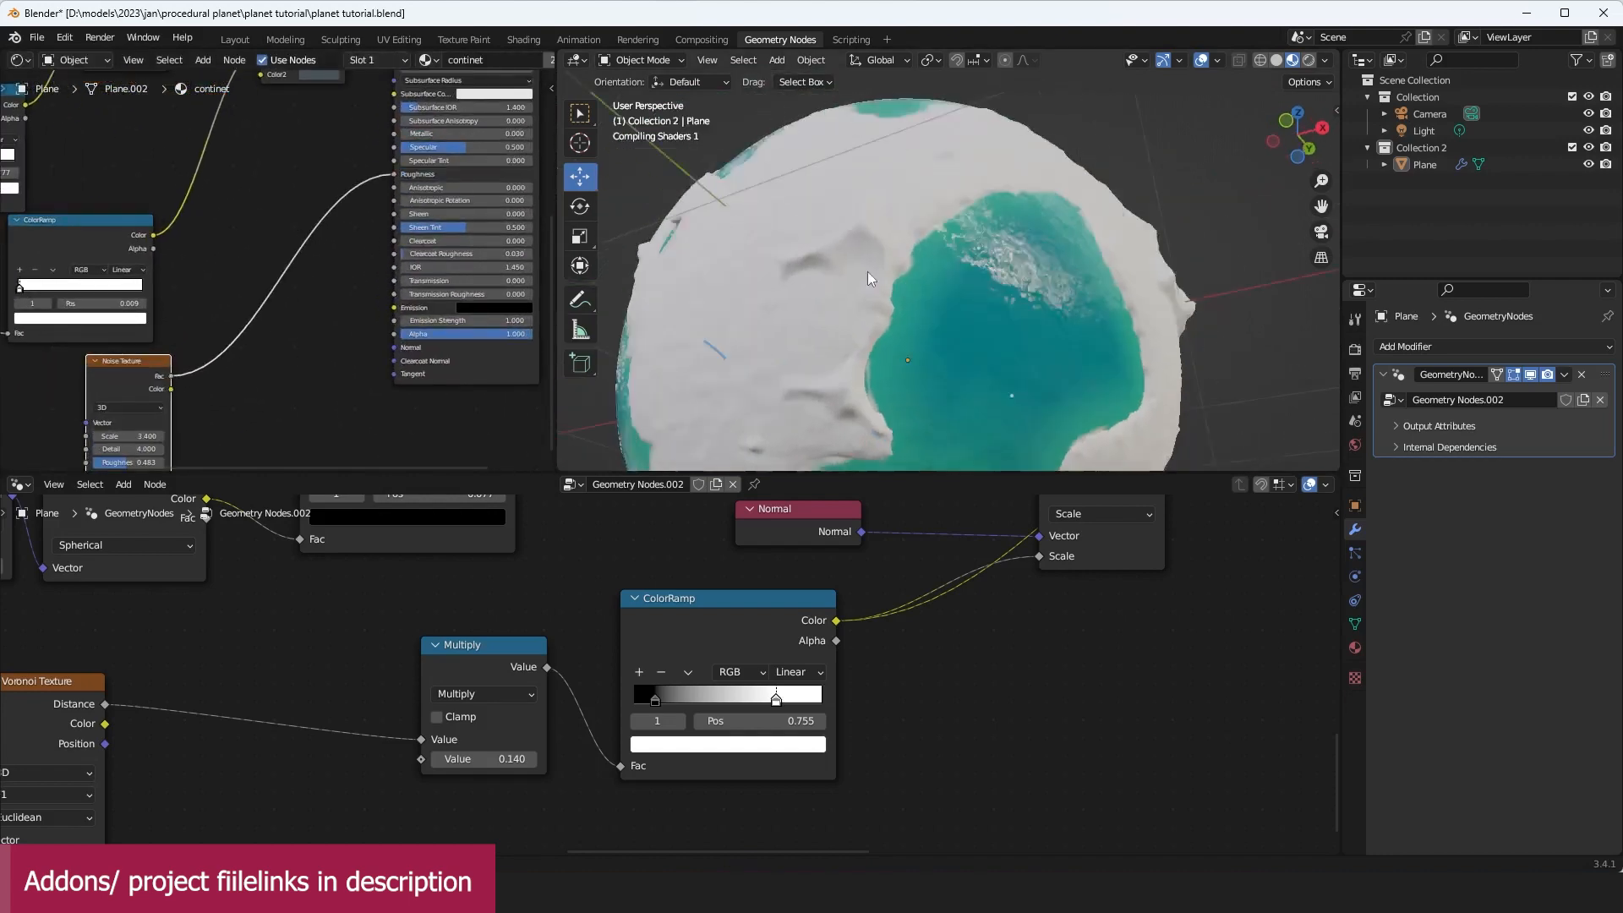
scroll(871, 273, up, 2)
middle_drag(297, 376, 358, 341)
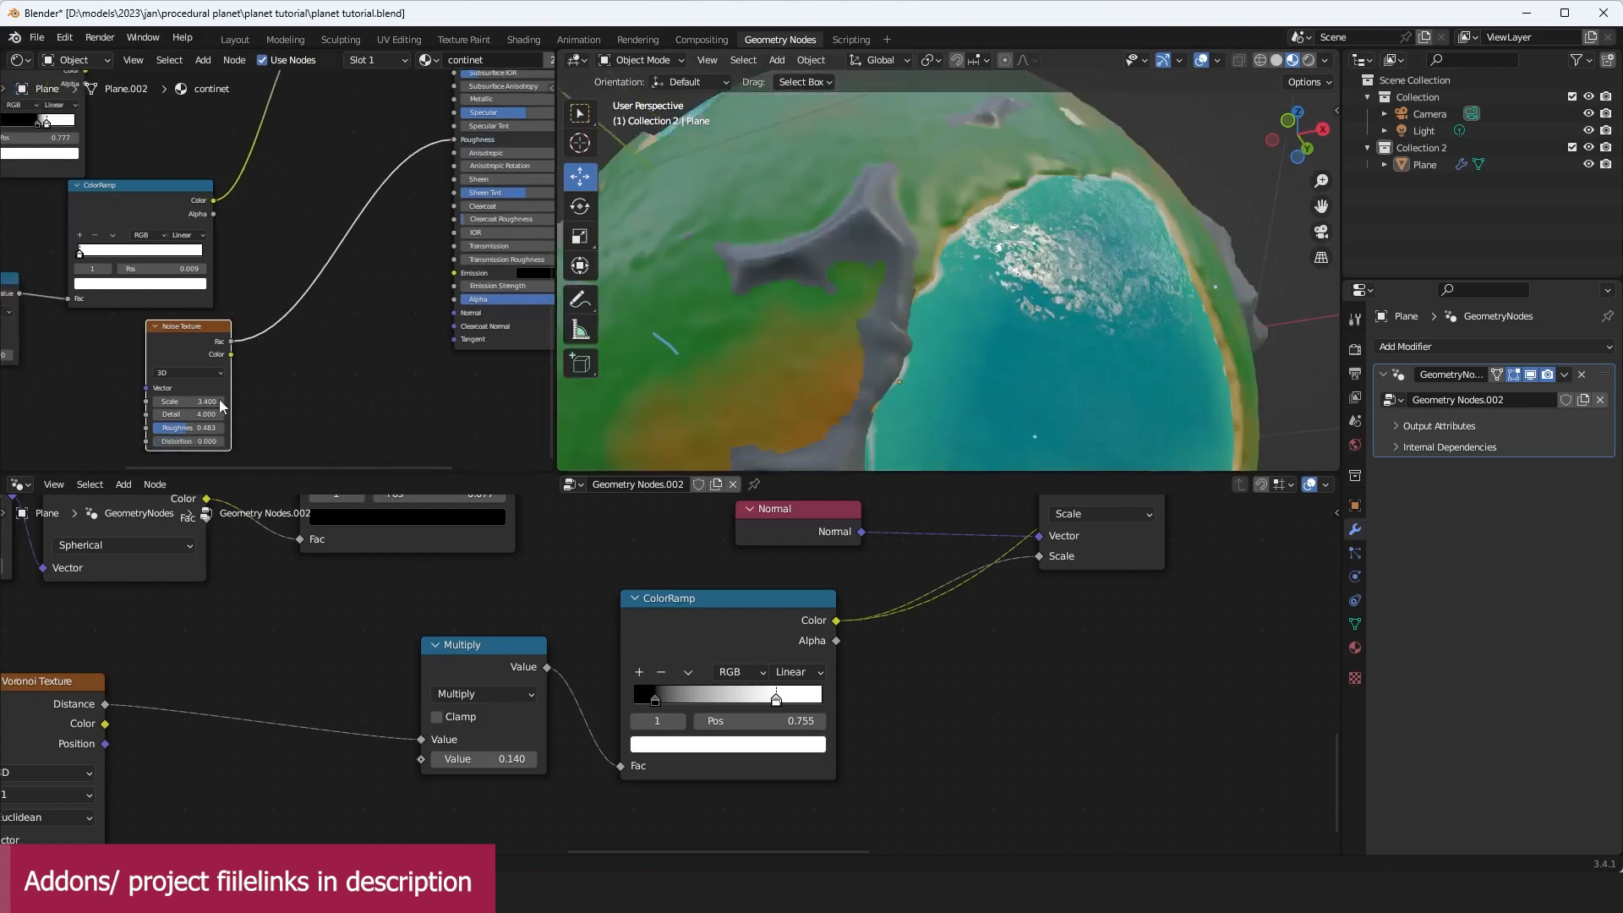
double_click(216, 402)
text(20)
key(Return)
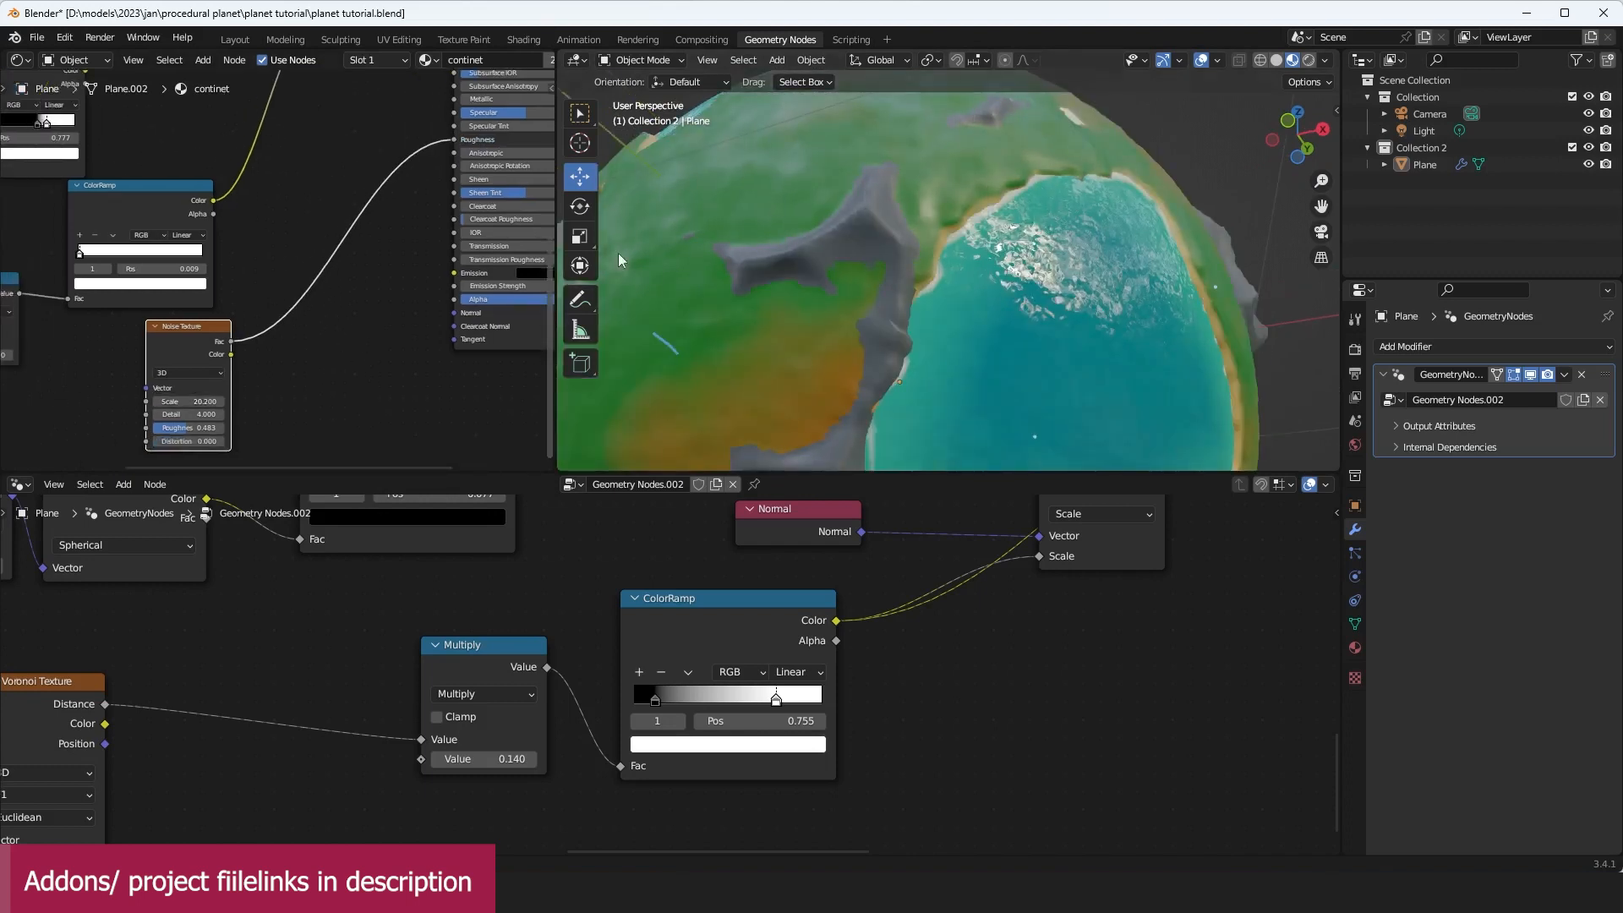
Step: Move the roughness Noise Texture beneath the Power node and place a duplicate of it beside it
scroll(926, 215, down, 4)
middle_drag(283, 355, 379, 279)
drag(299, 286, 108, 352)
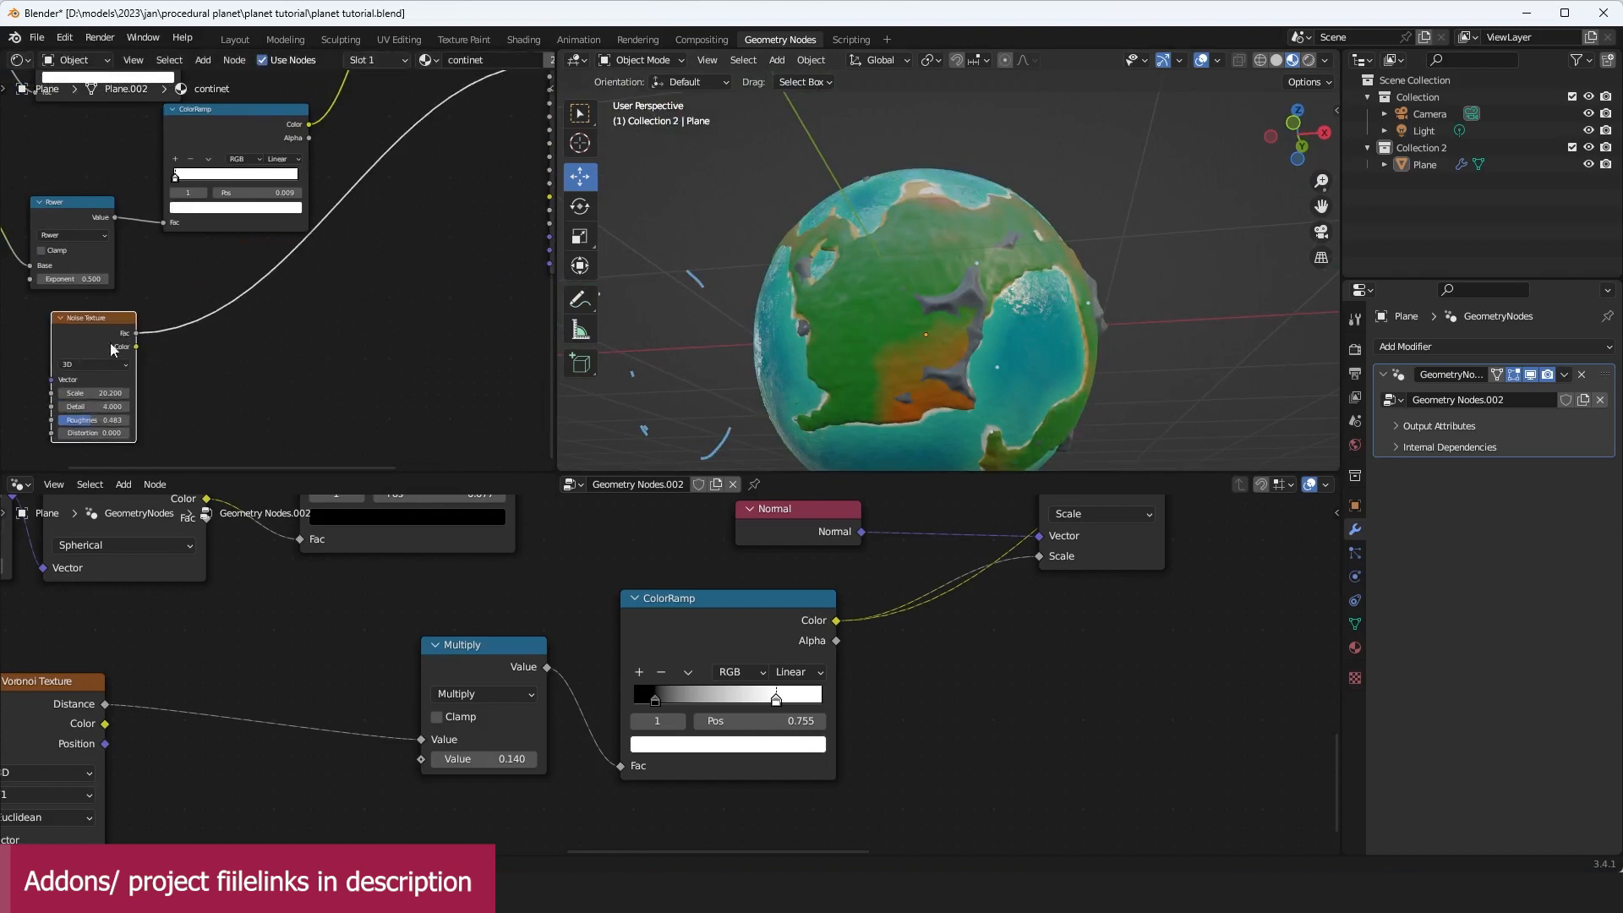
key(shift+d)
click(347, 351)
middle_drag(340, 350, 226, 351)
Step: Add a Bump node between the duplicated Noise Texture and the Principled BSDF
key(shift+a)
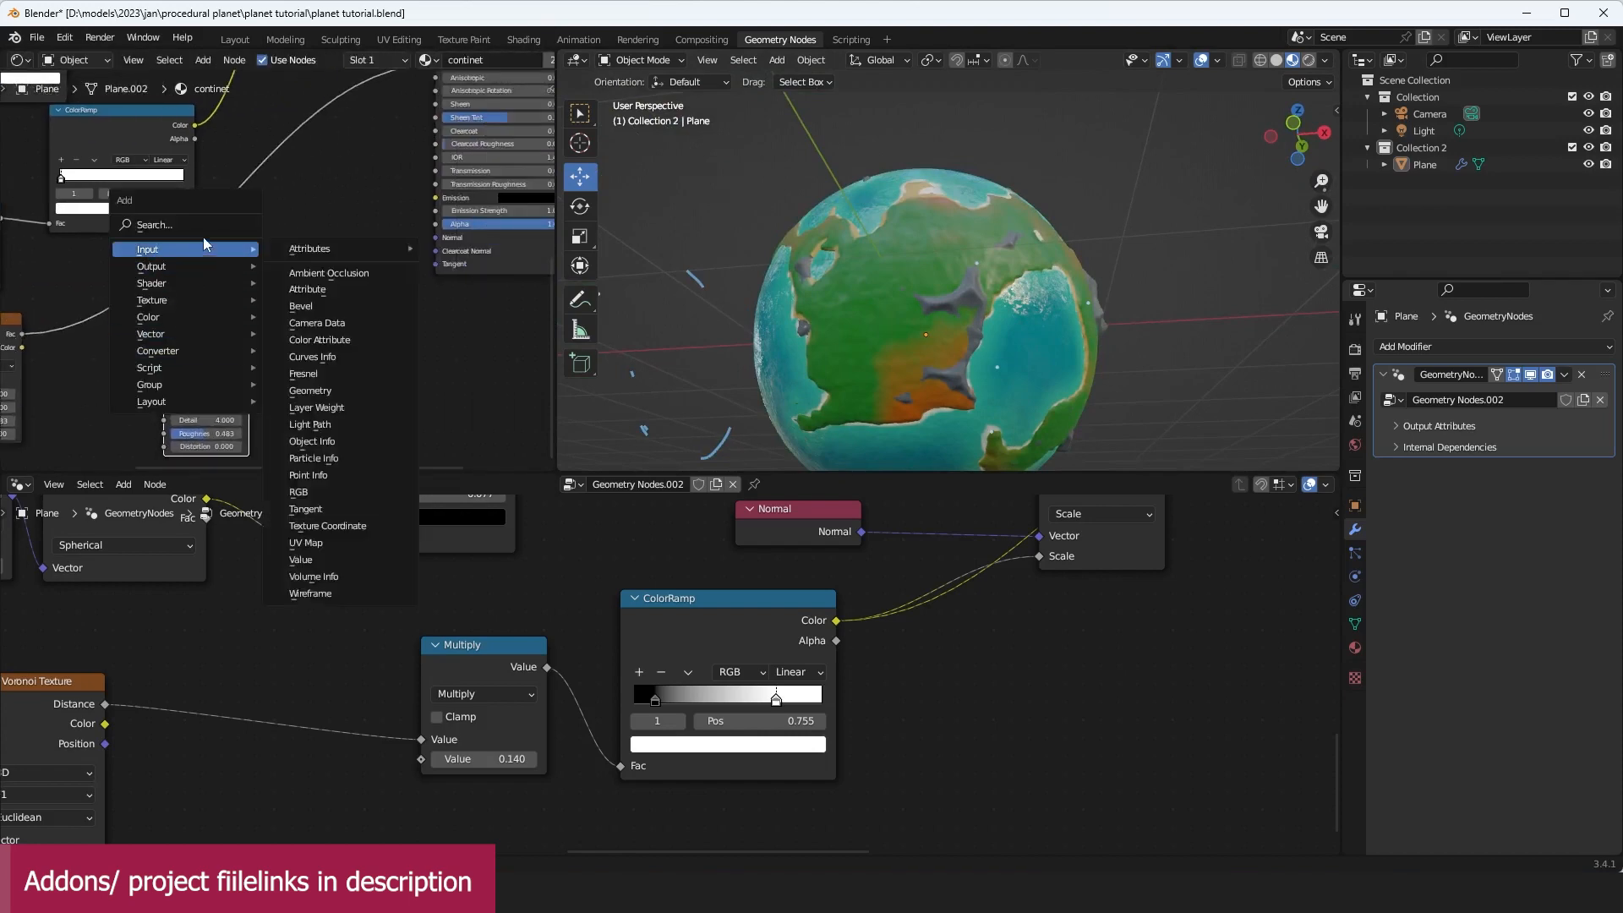
click(210, 225)
text(bu)
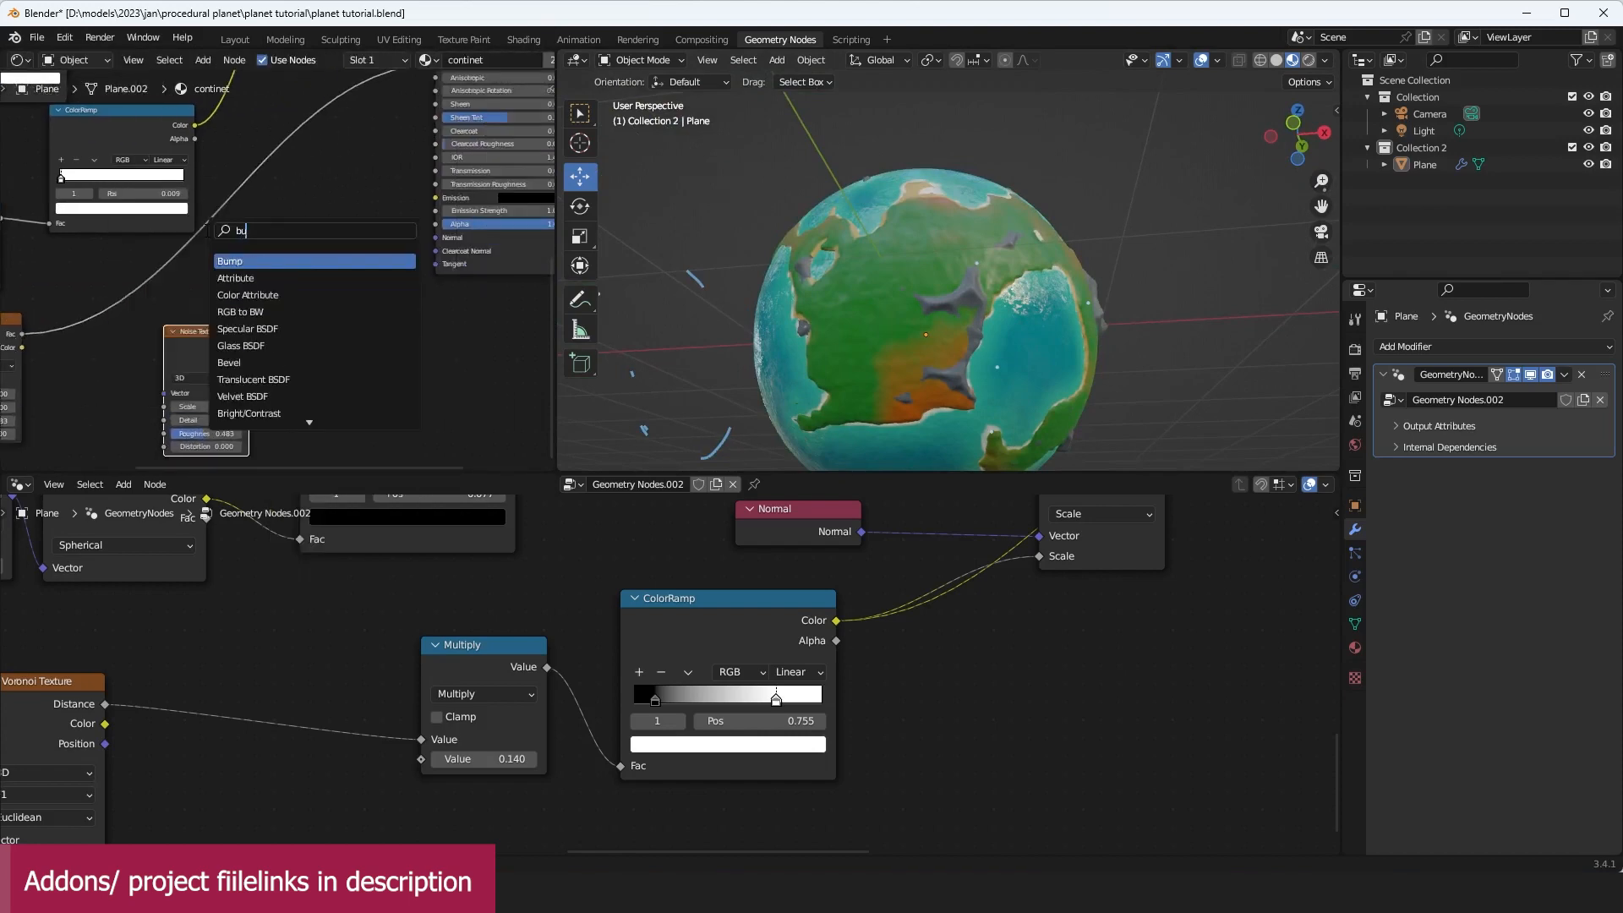
click(234, 261)
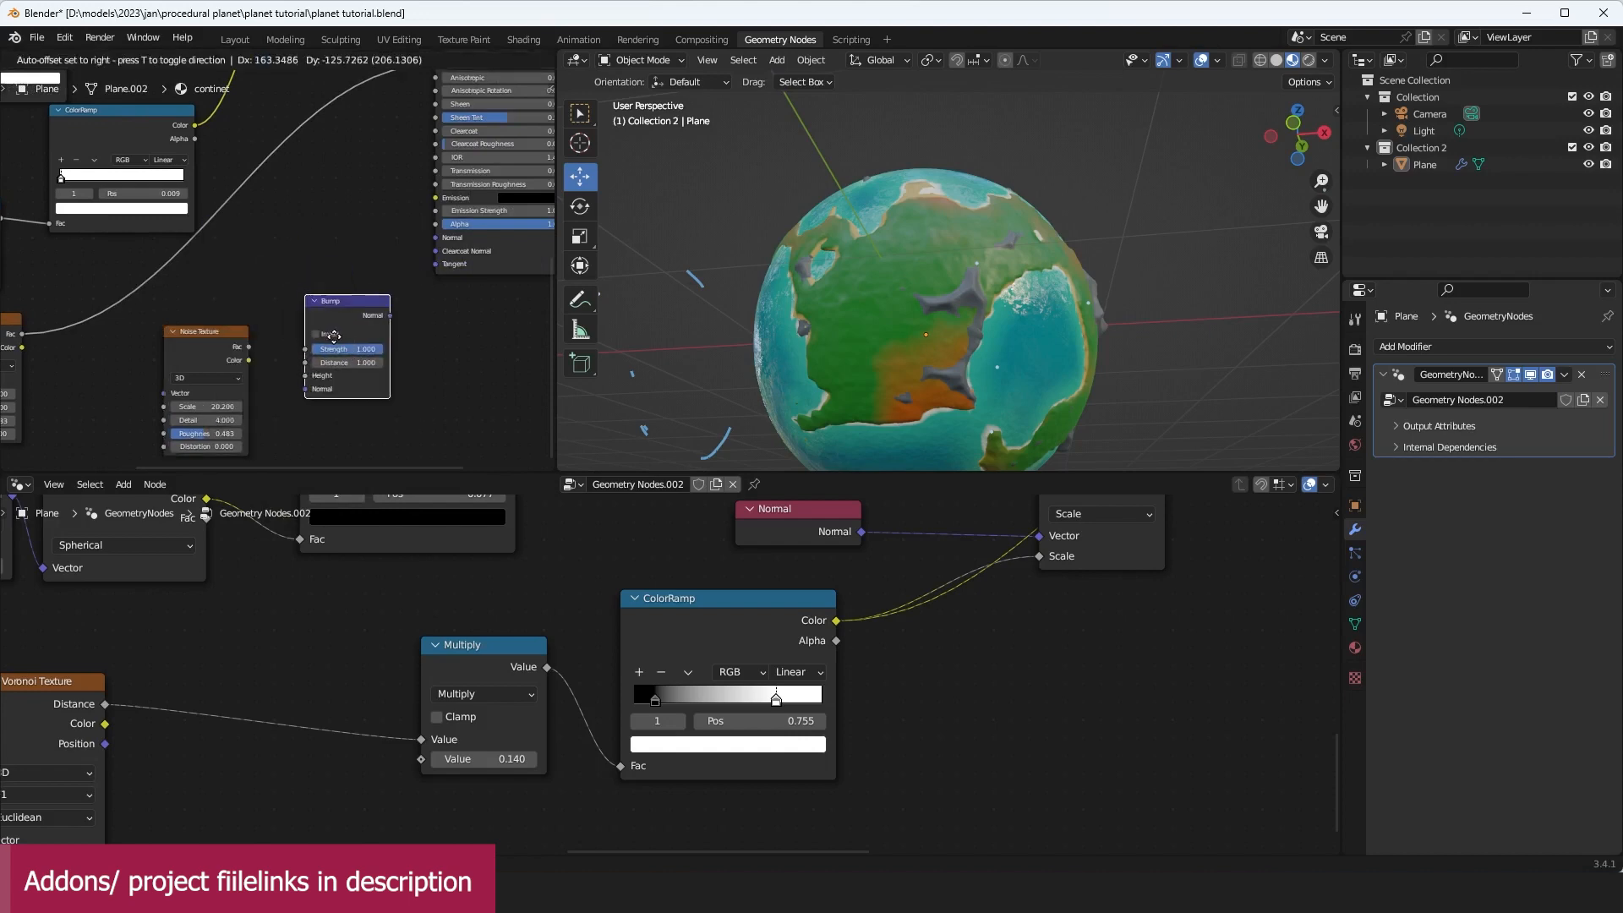
click(334, 337)
Step: Connect the duplicated noise's Fac to the Bump Height and the Bump Normal to the Principled BSDF's Normal, then save the file
scroll(300, 341, up, 3)
drag(241, 367, 324, 404)
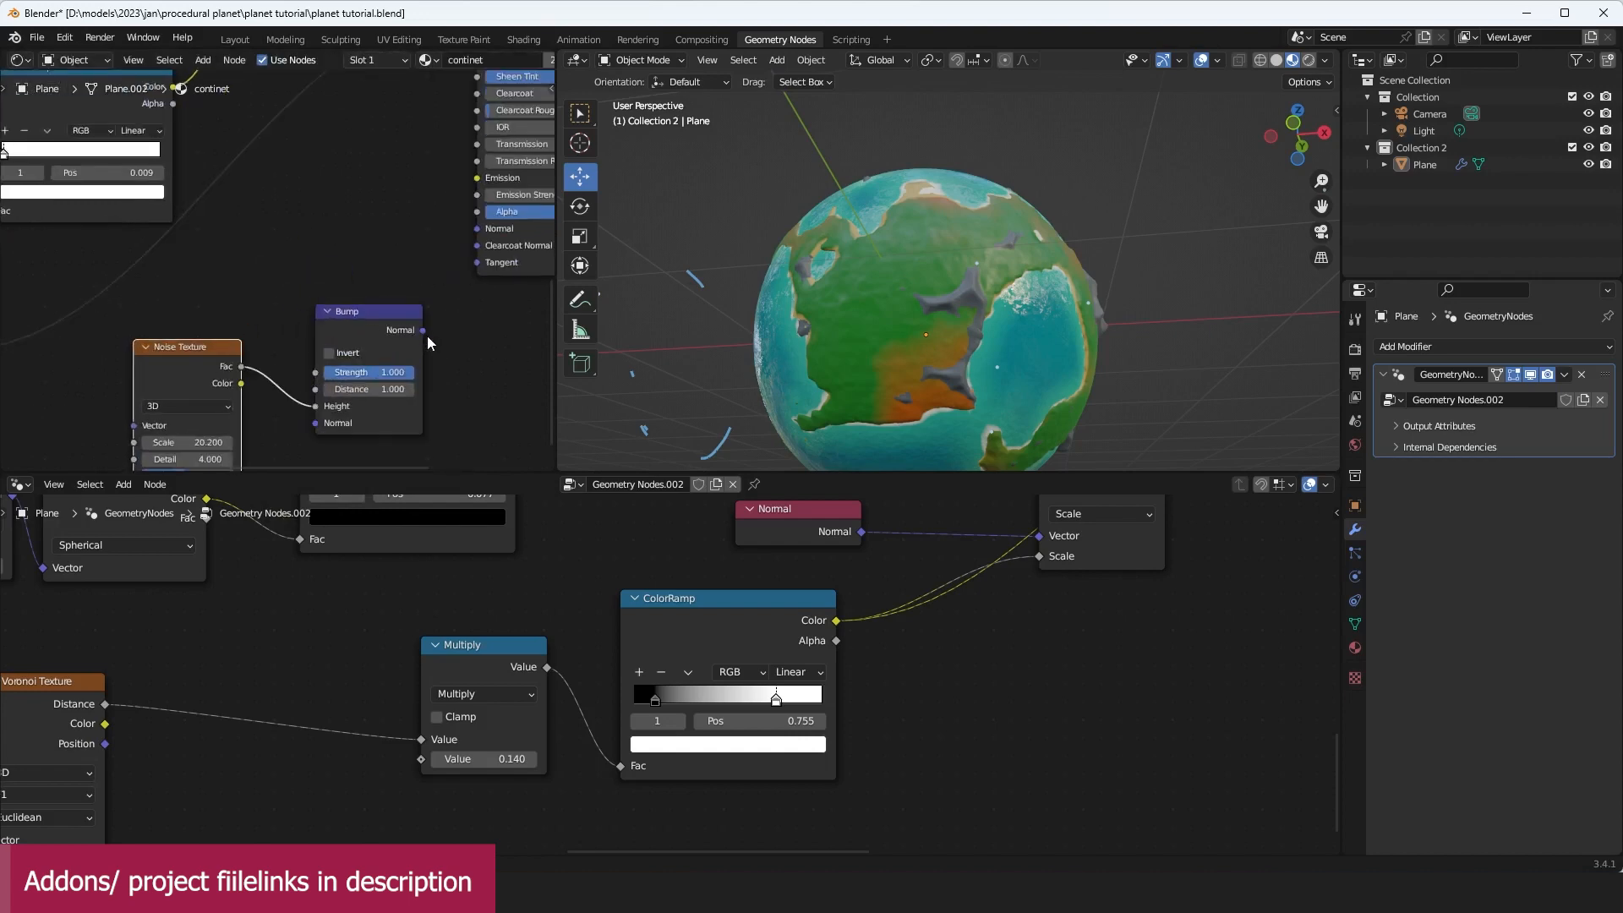
drag(428, 336, 478, 229)
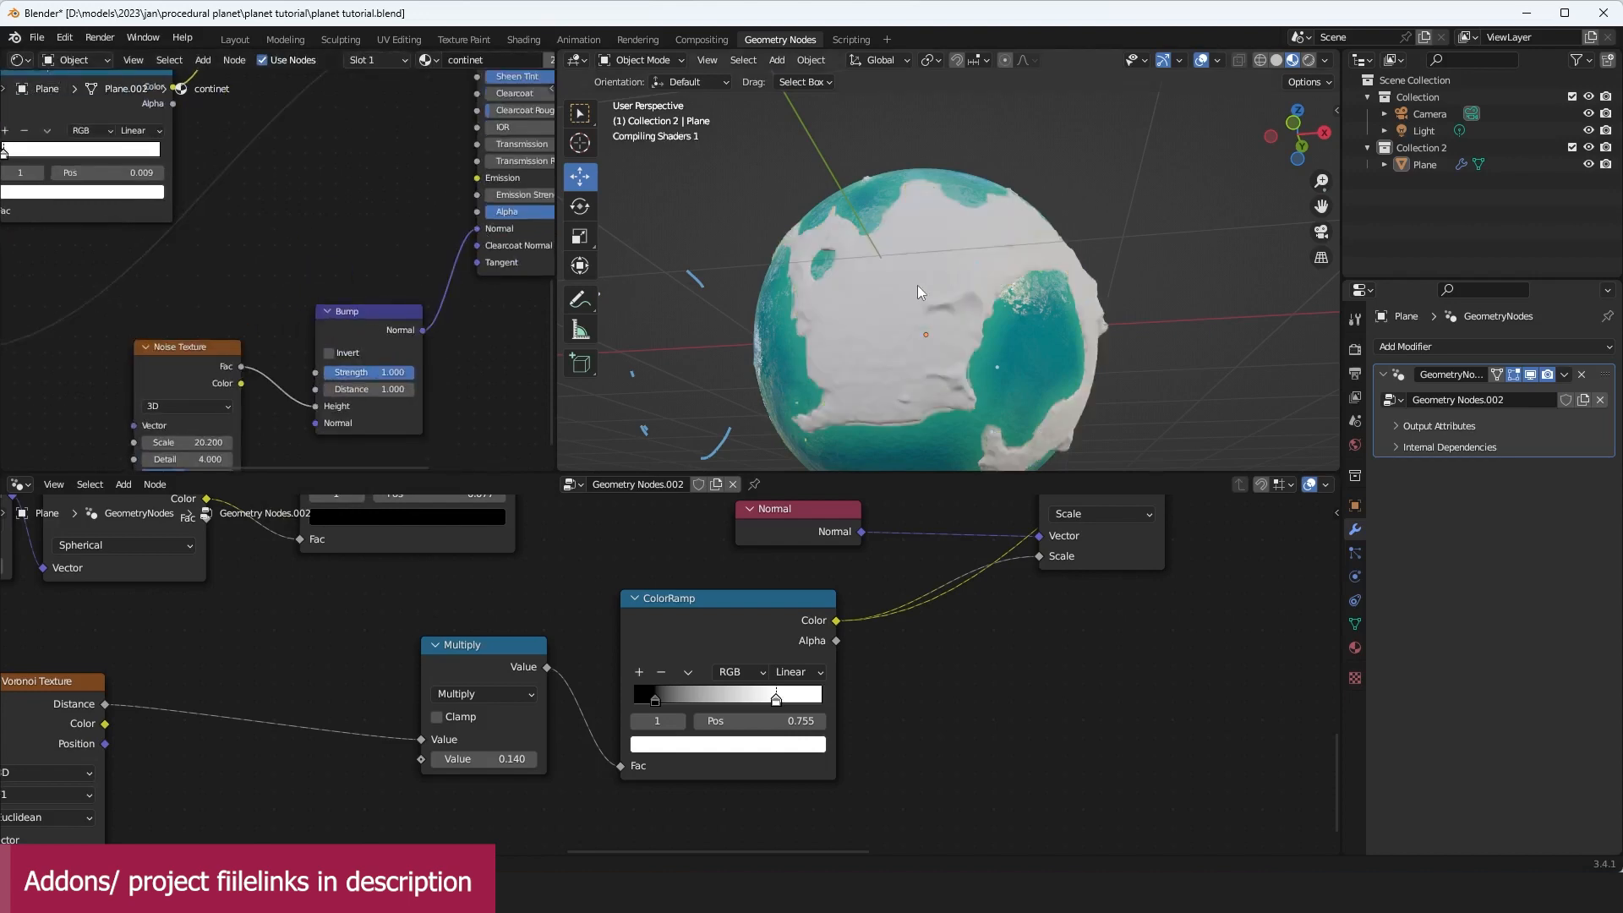
middle_drag(916, 285, 946, 257)
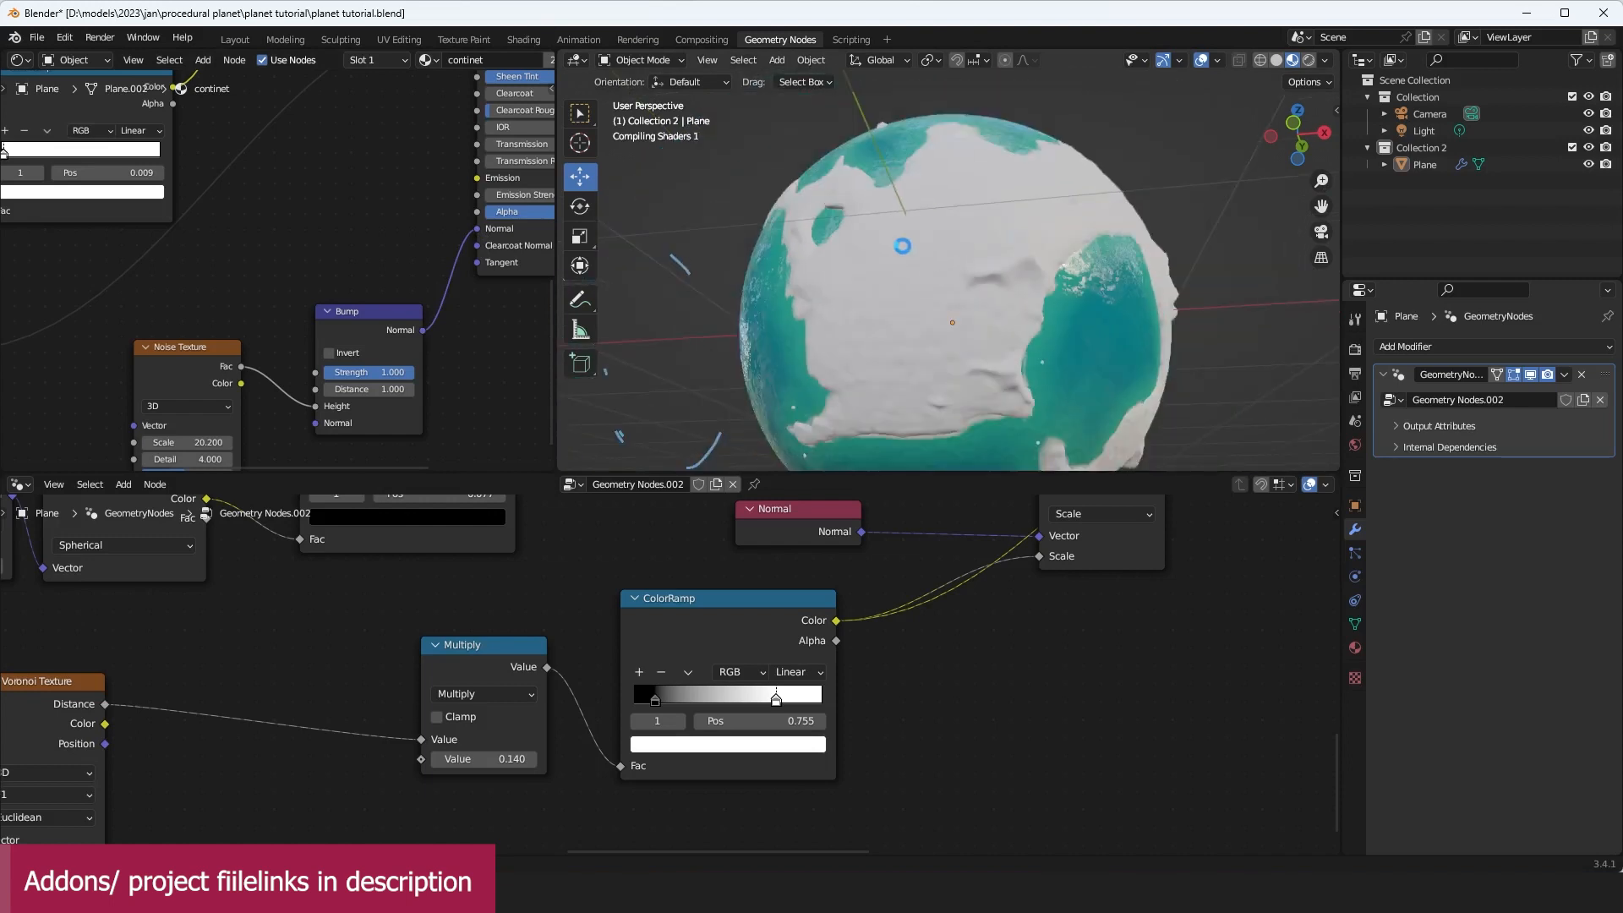
key(ctrl+s)
Step: Soften the terrain bump with Noise Texture Scale 26.400, Roughness about 0.533 and Bump Strength 0.242
scroll(423, 325, up, 2)
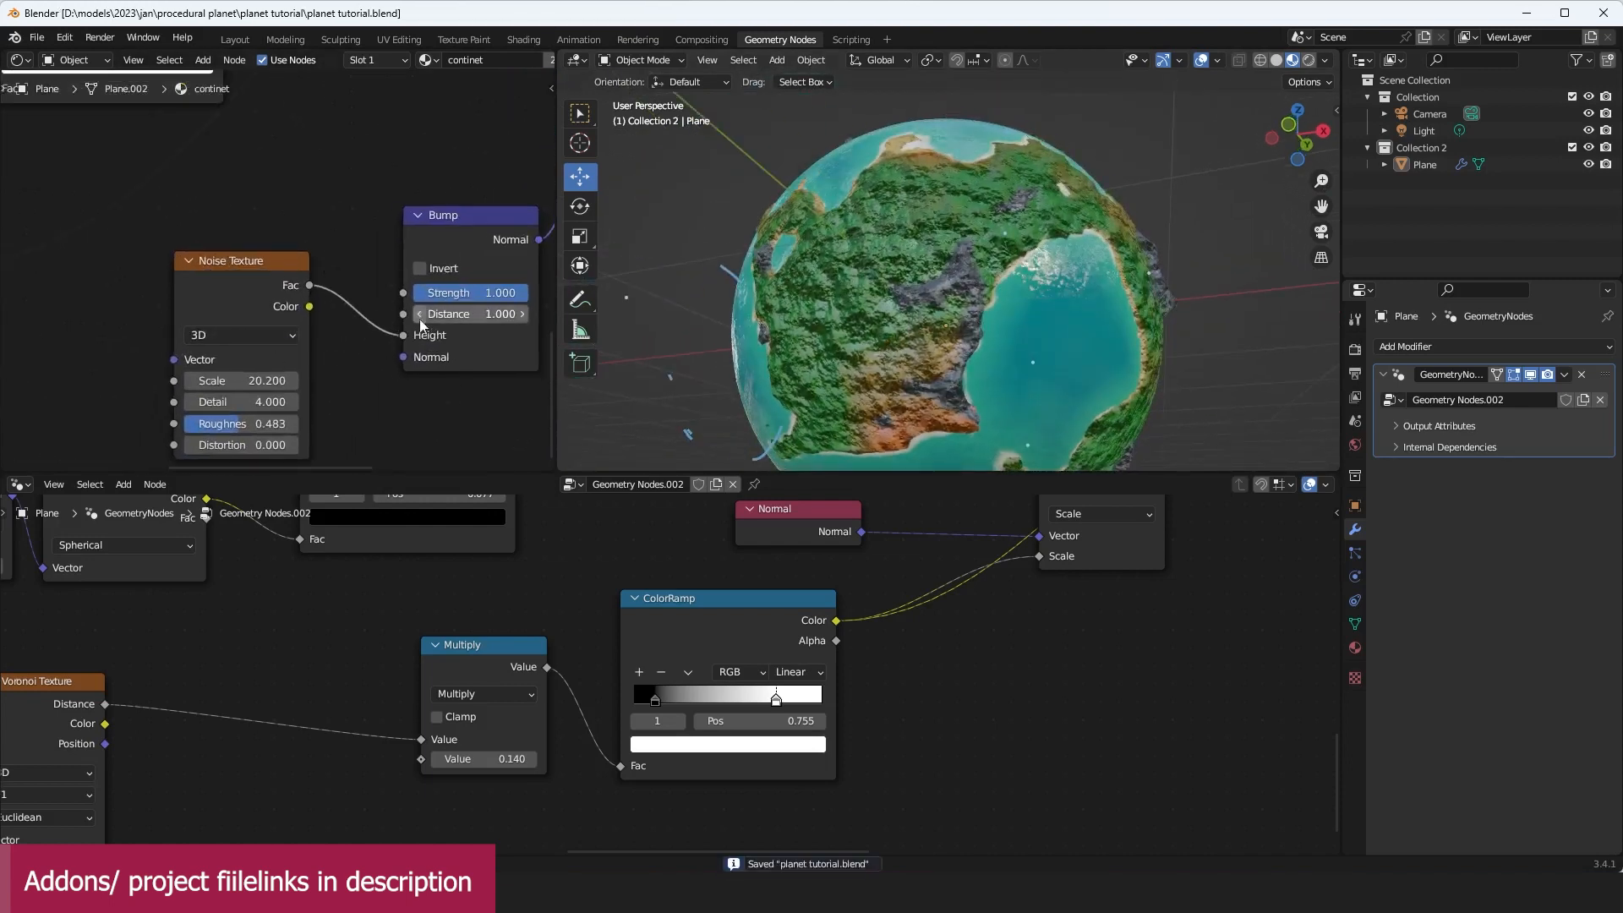
drag(488, 295, 410, 295)
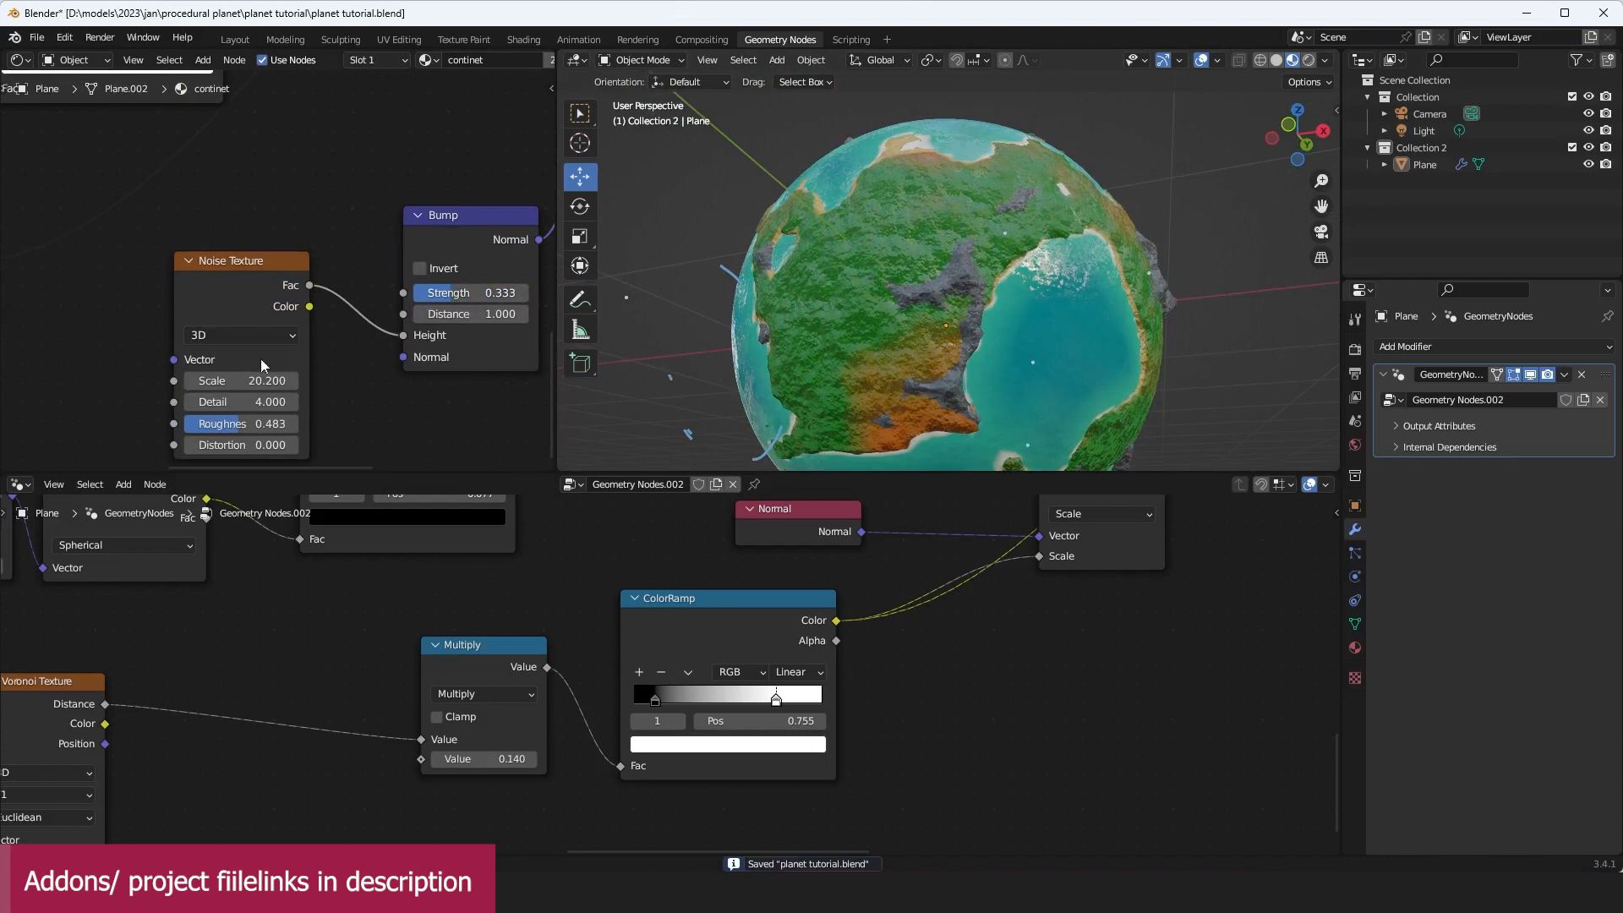
drag(264, 380, 272, 424)
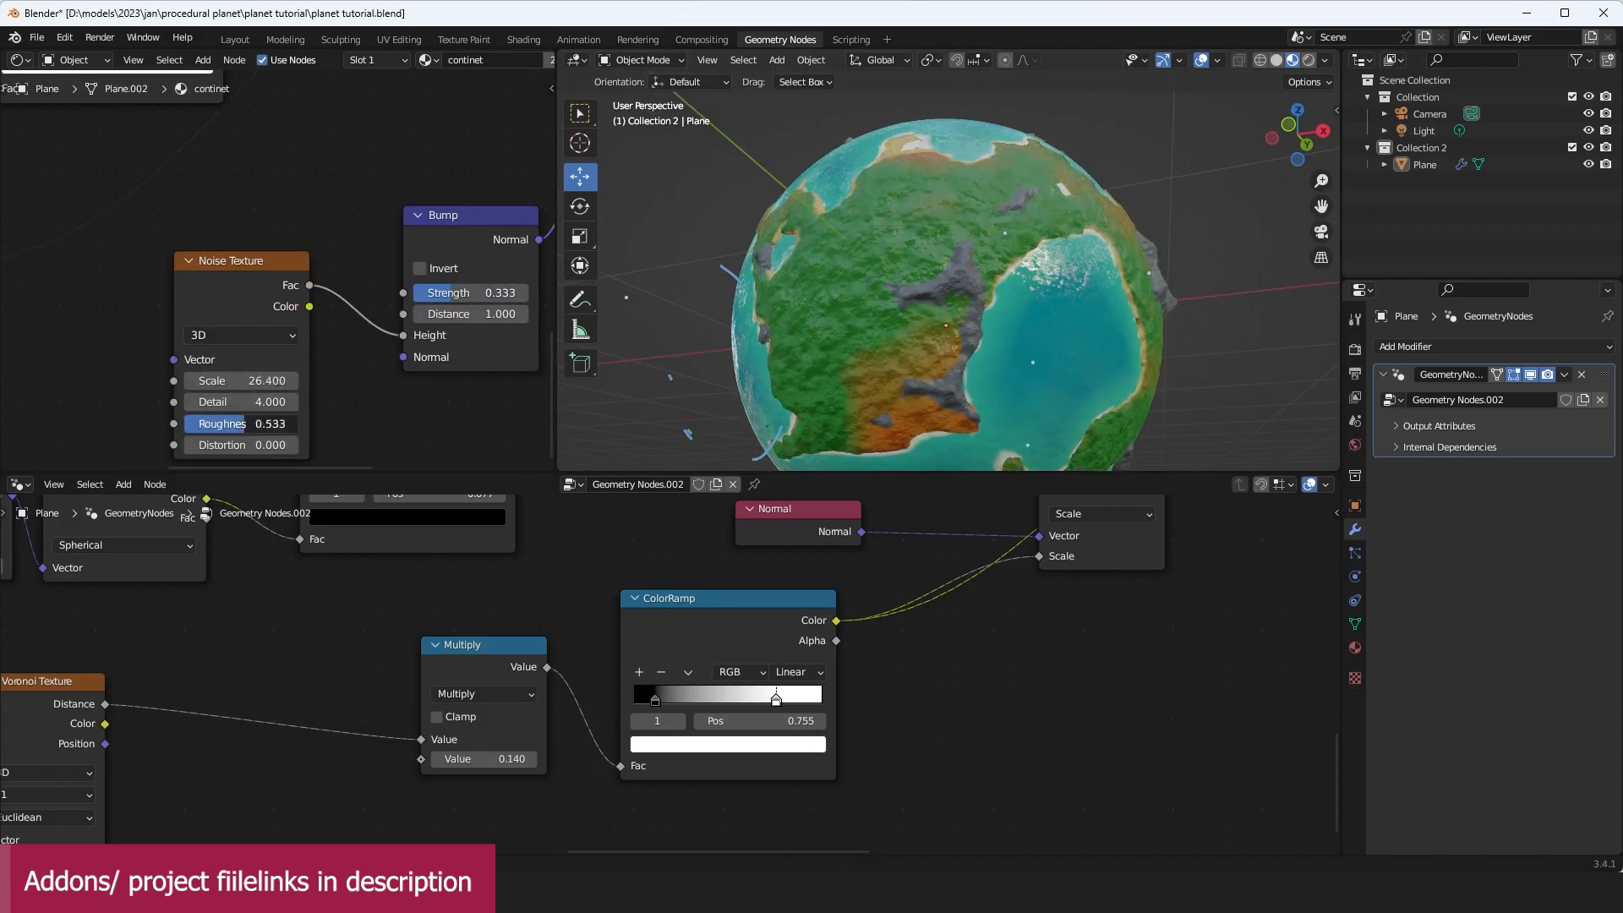
mouse_move(431, 293)
mouse_down()
mouse_move(463, 293)
mouse_move(436, 292)
mouse_up()
Step: Insert a Math node set to Add on the link from the roughness Noise Texture to the Principled BSDF
scroll(376, 127, down, 4)
middle_drag(376, 127, 353, 256)
key(shift+a)
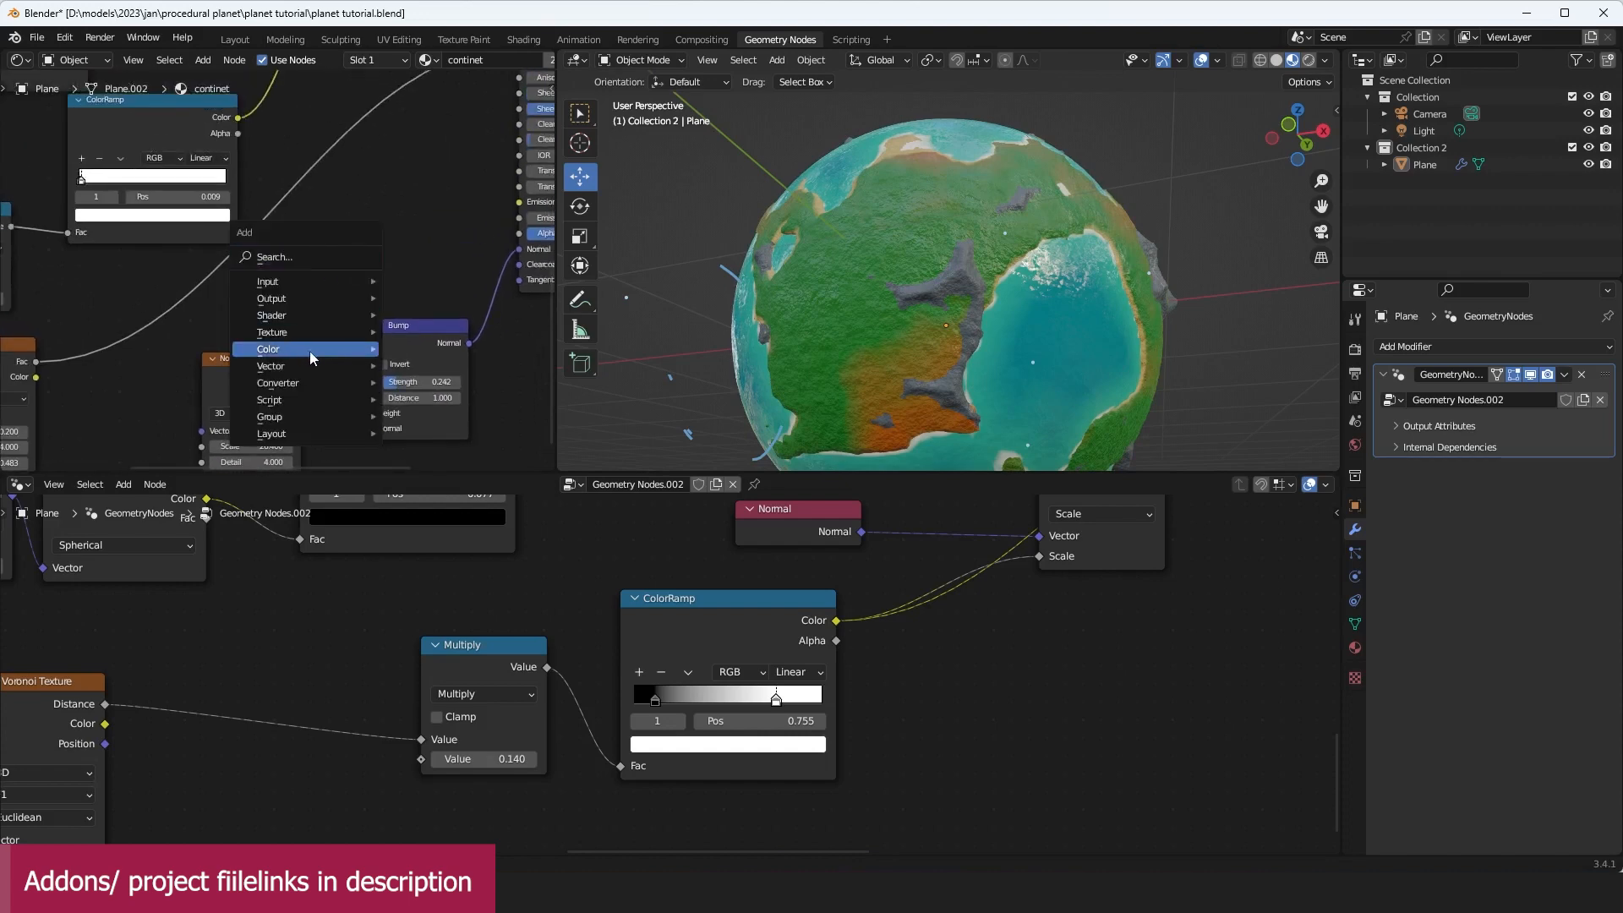
mouse_move(316, 374)
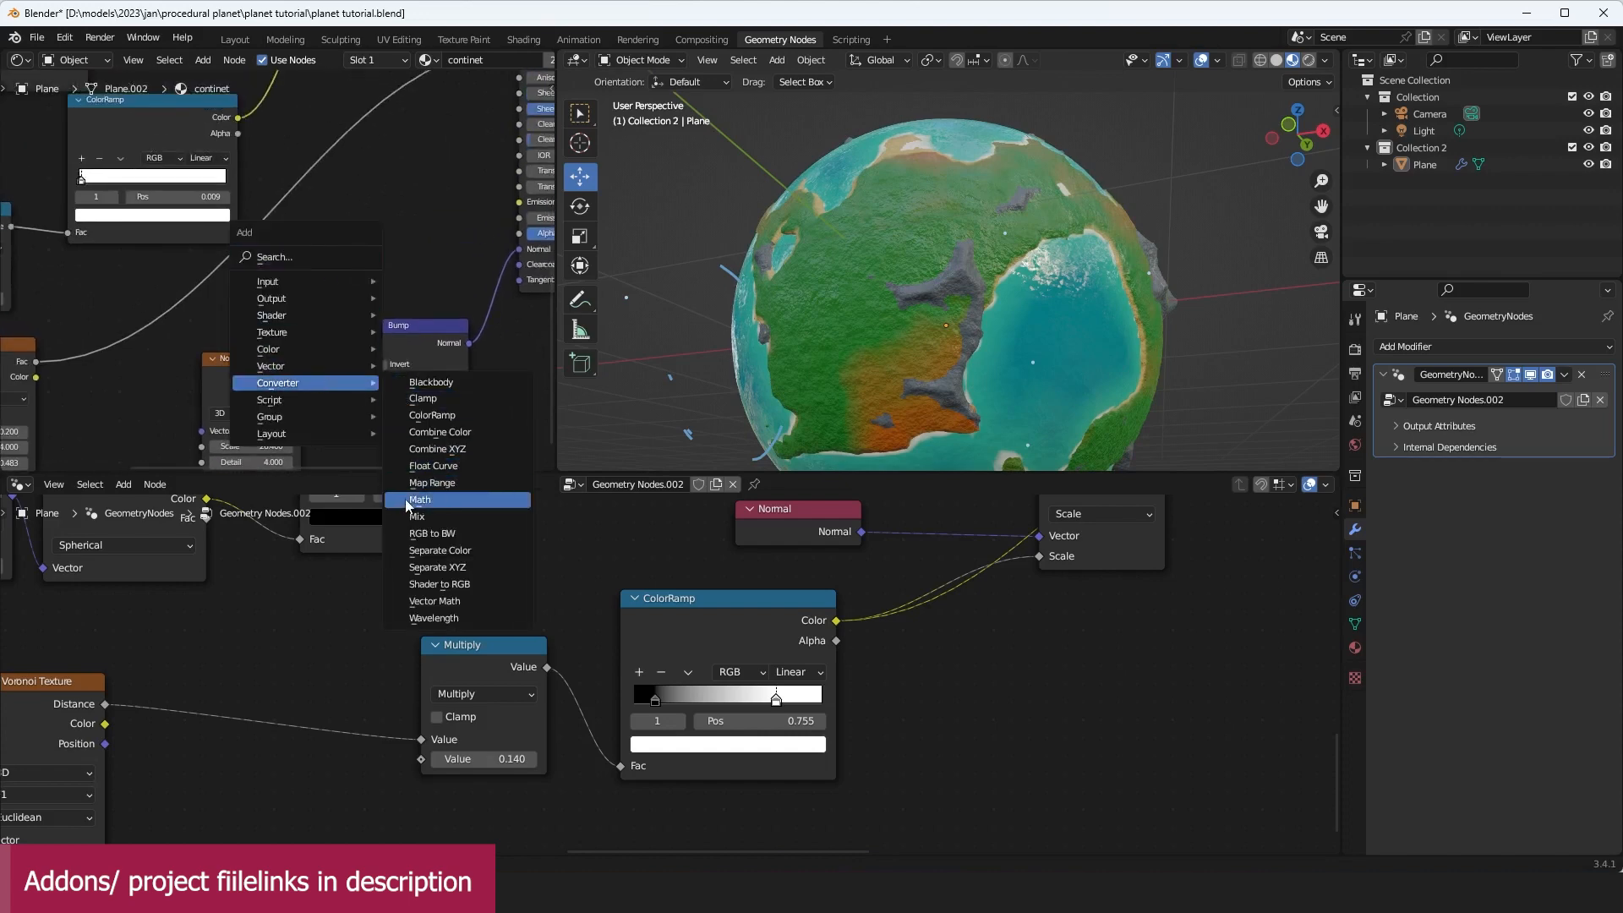
click(423, 500)
click(282, 150)
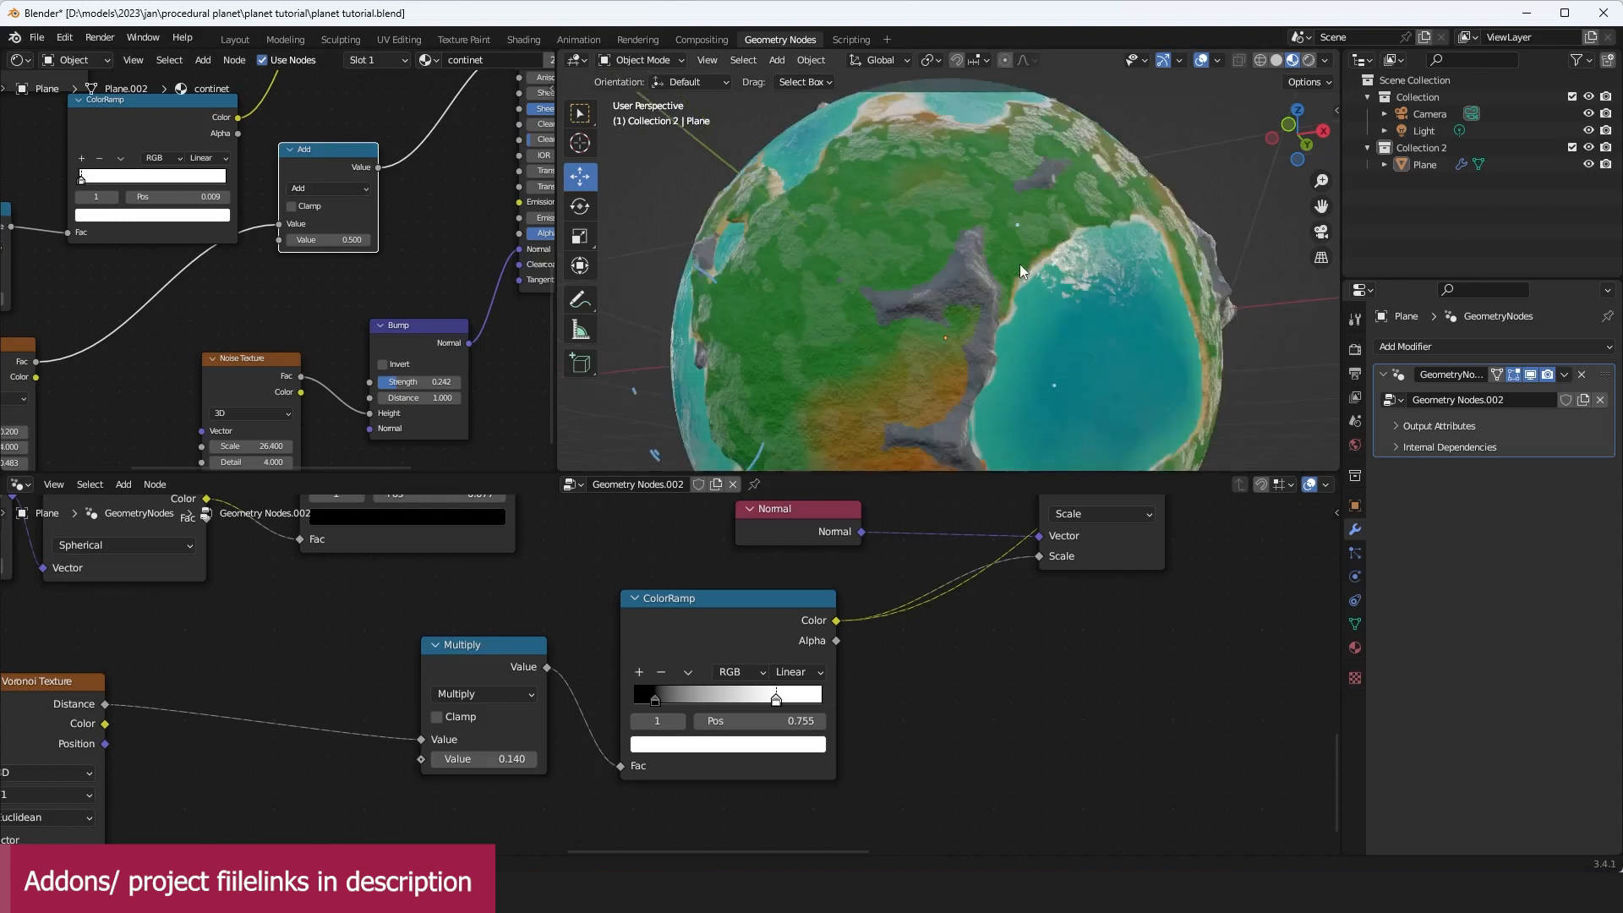
Step: Enable Clamp on the roughness Add node and set its Value to 0.030, then save the file
drag(360, 240, 381, 240)
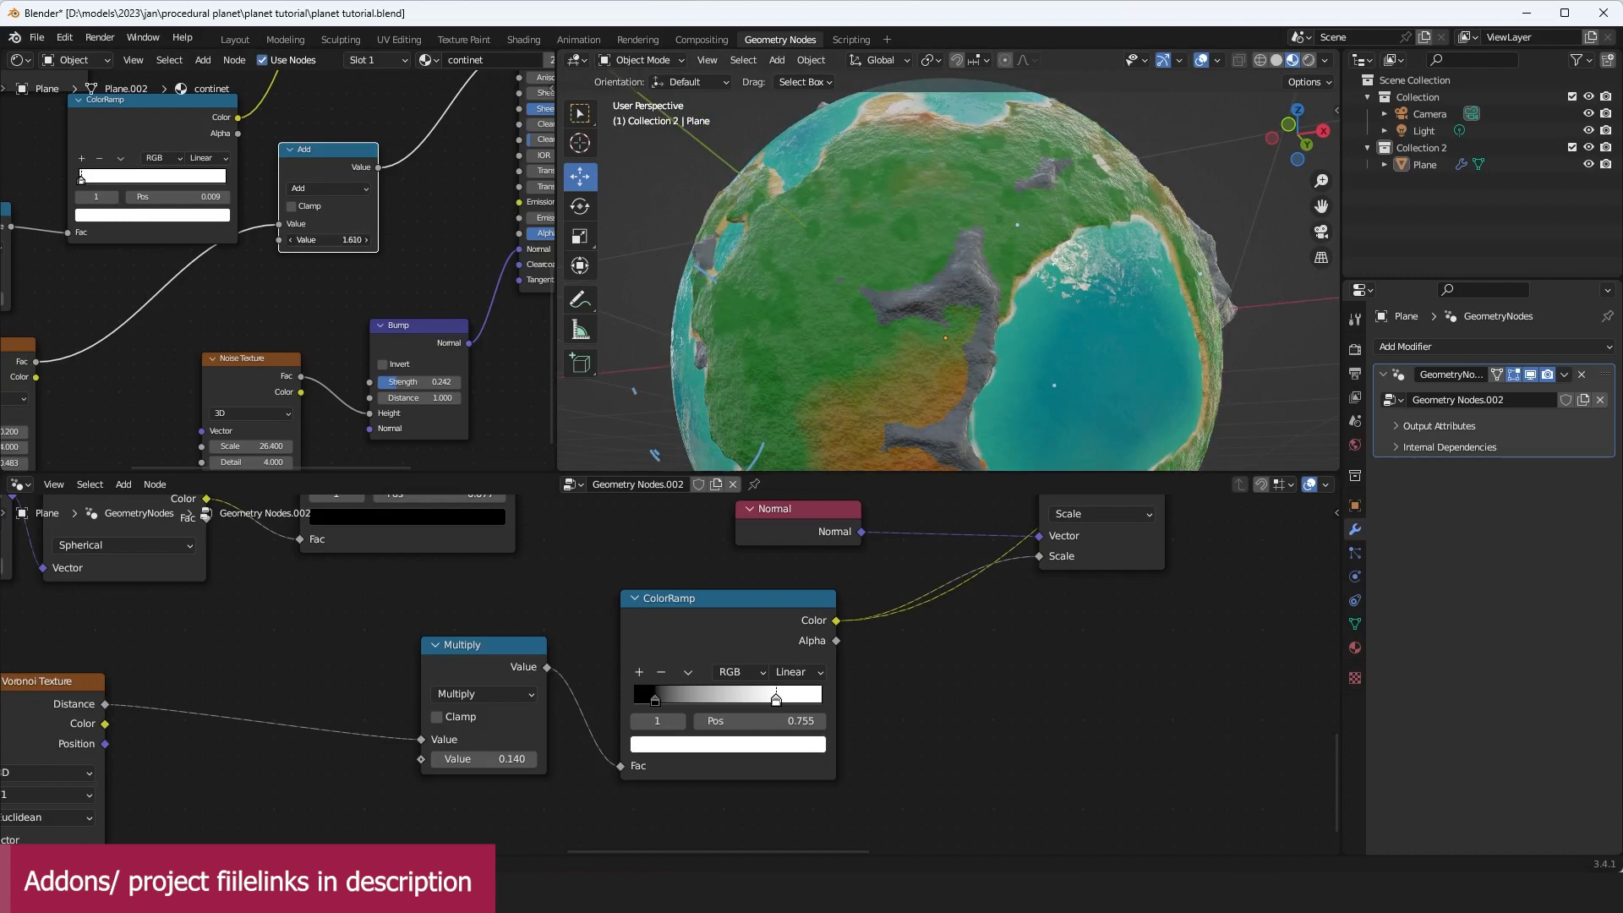
click(309, 210)
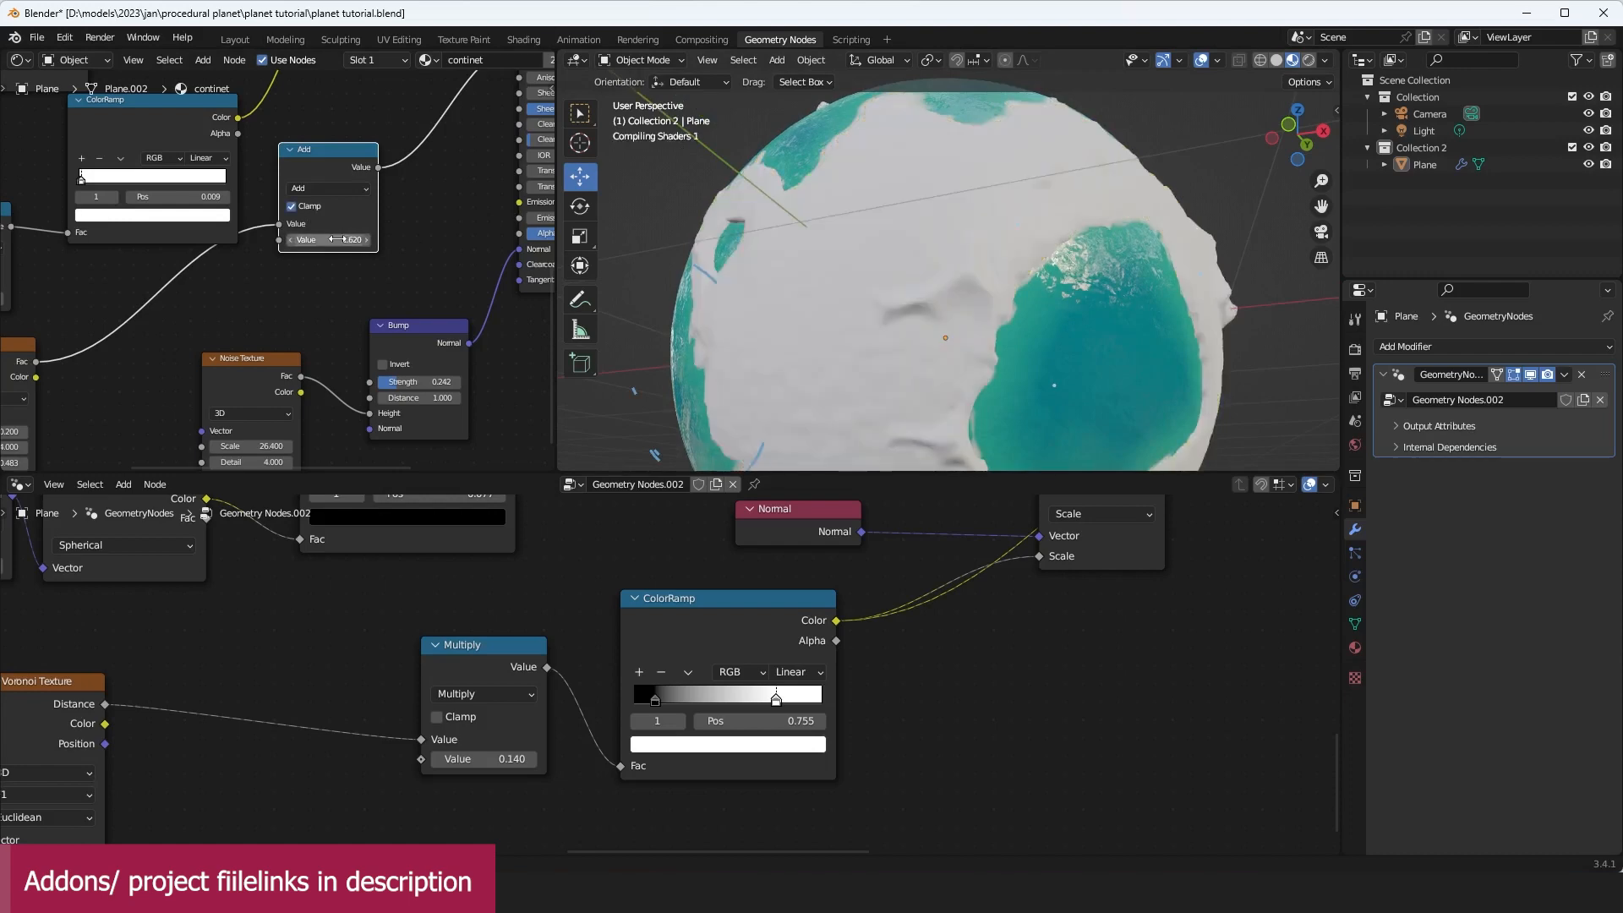
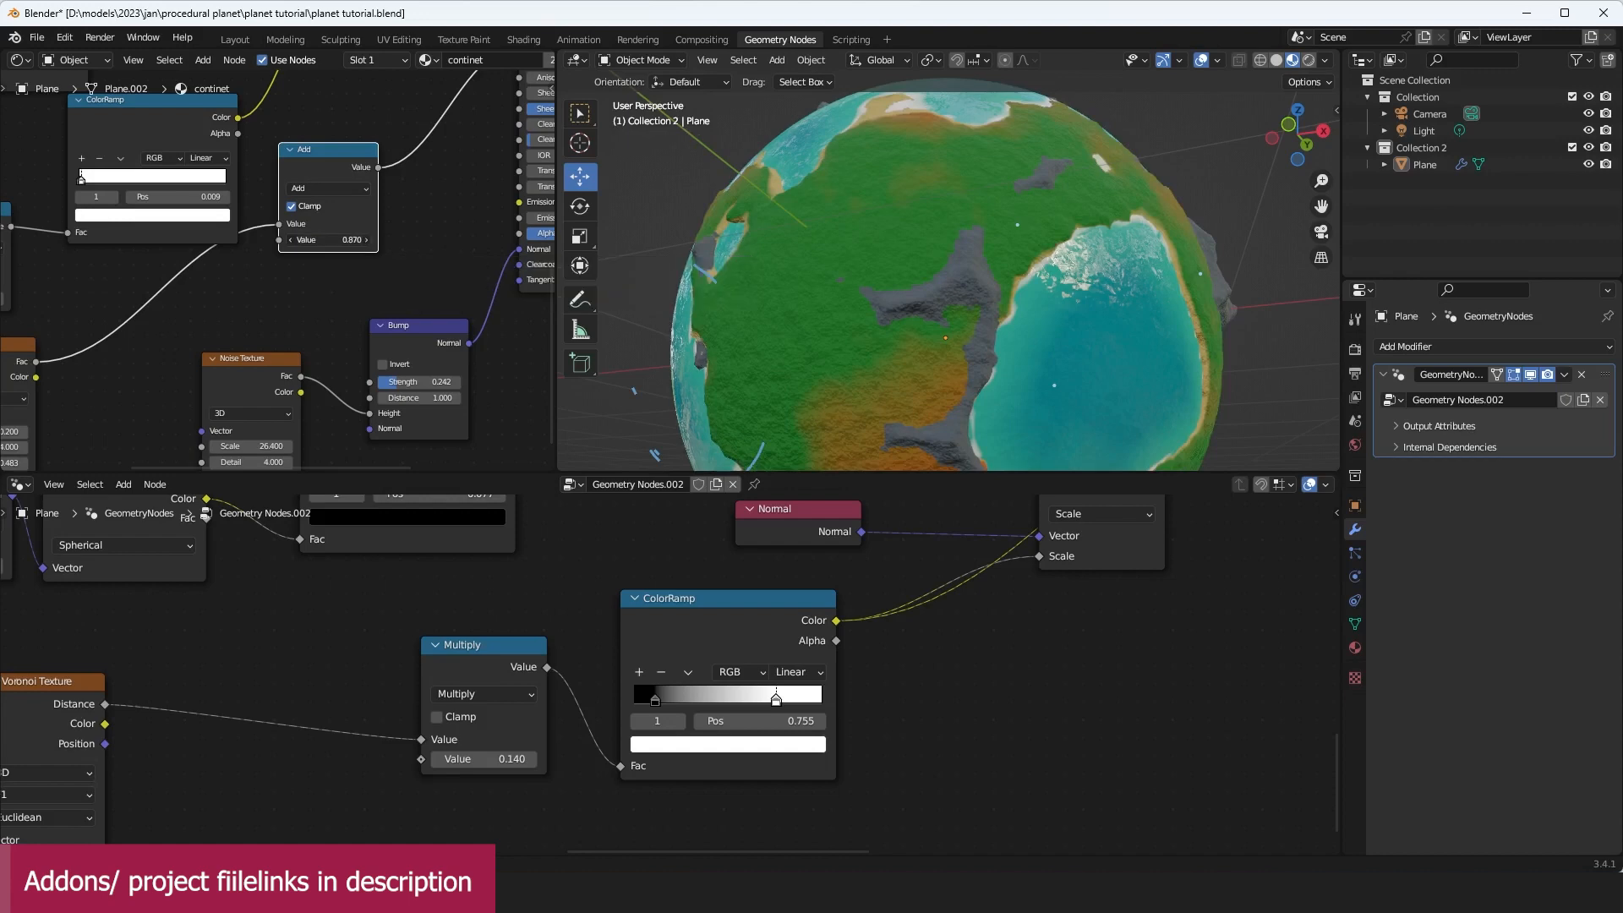
drag(338, 239, 304, 239)
scroll(1164, 217, down, 2)
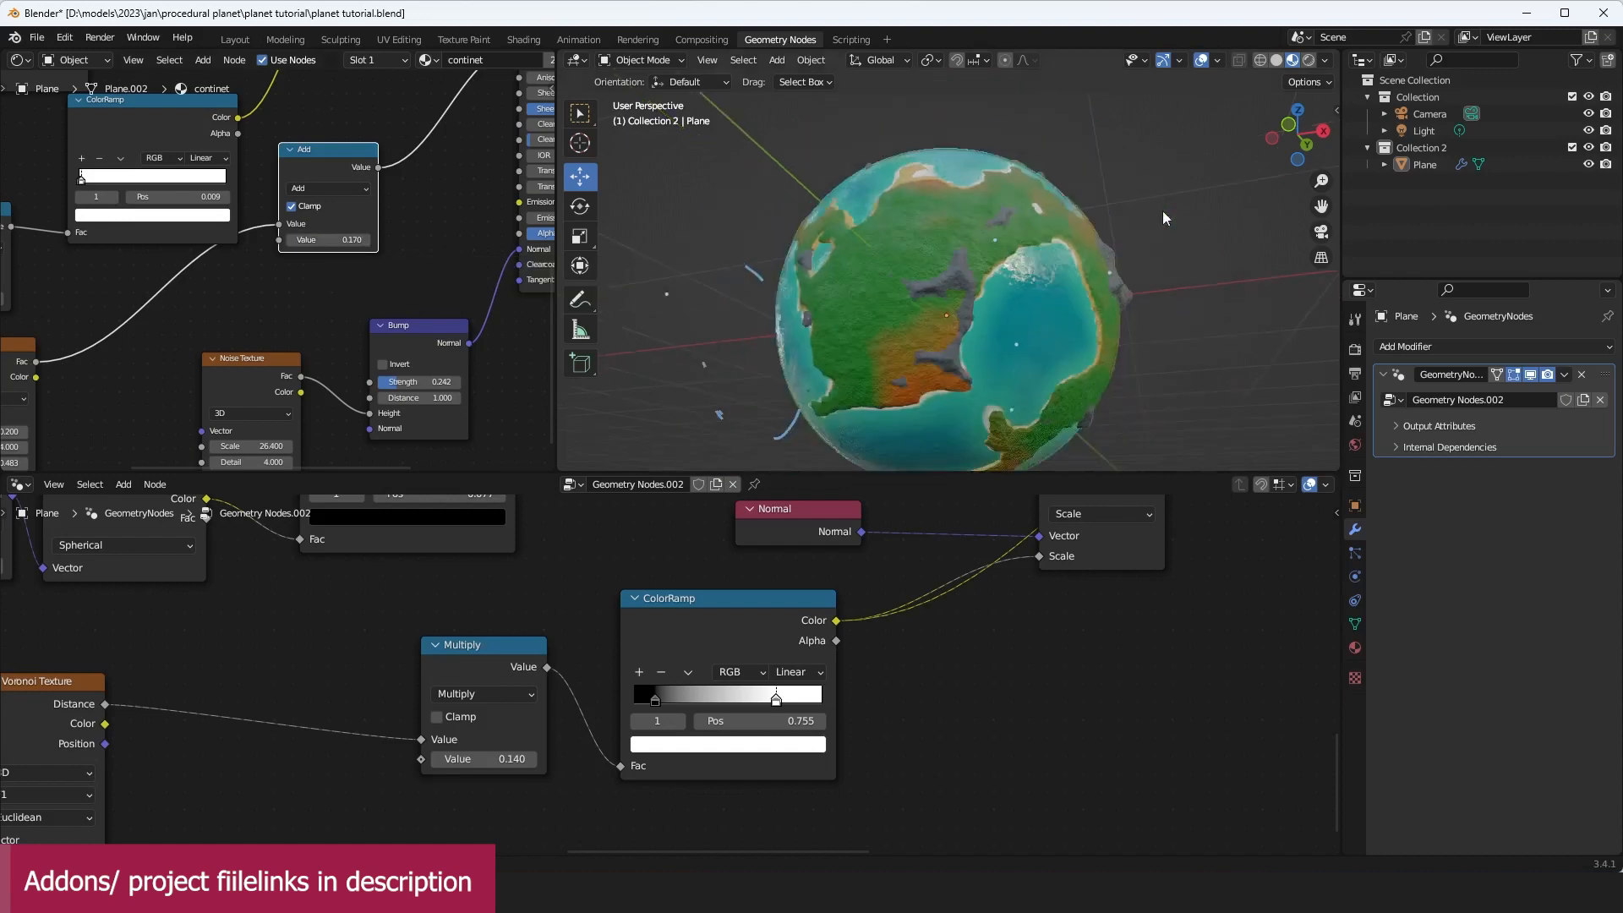
middle_drag(1163, 217, 989, 240)
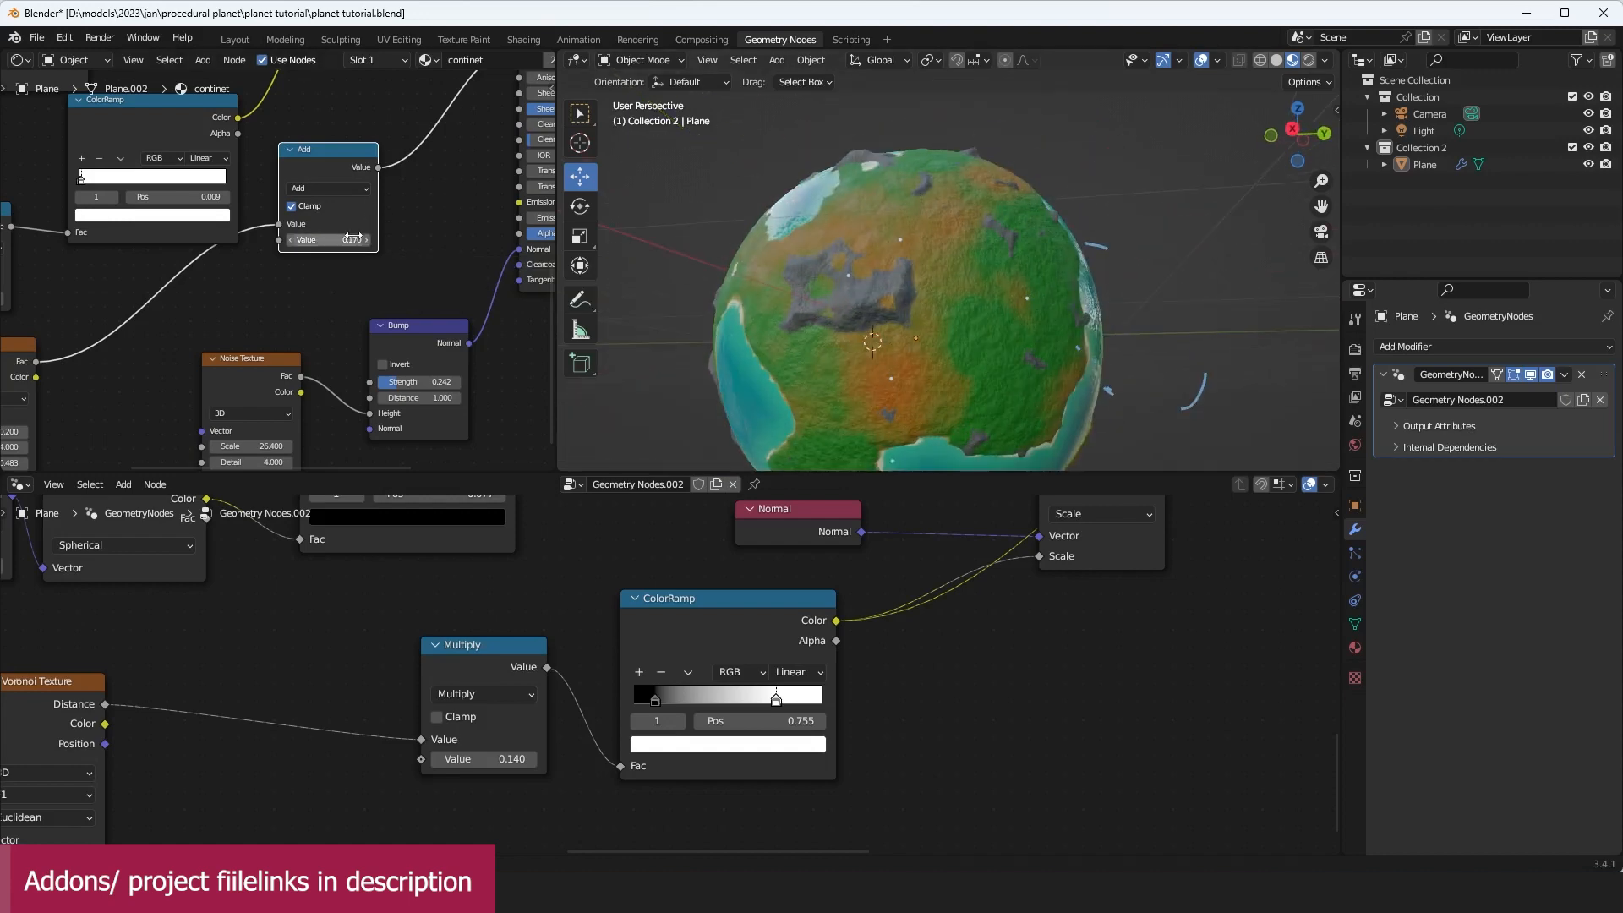
mouse_move(363, 239)
mouse_down()
mouse_move(321, 239)
mouse_move(335, 239)
mouse_up()
middle_drag(828, 237, 1131, 241)
scroll(1031, 284, down, 3)
scroll(1131, 241, up, 3)
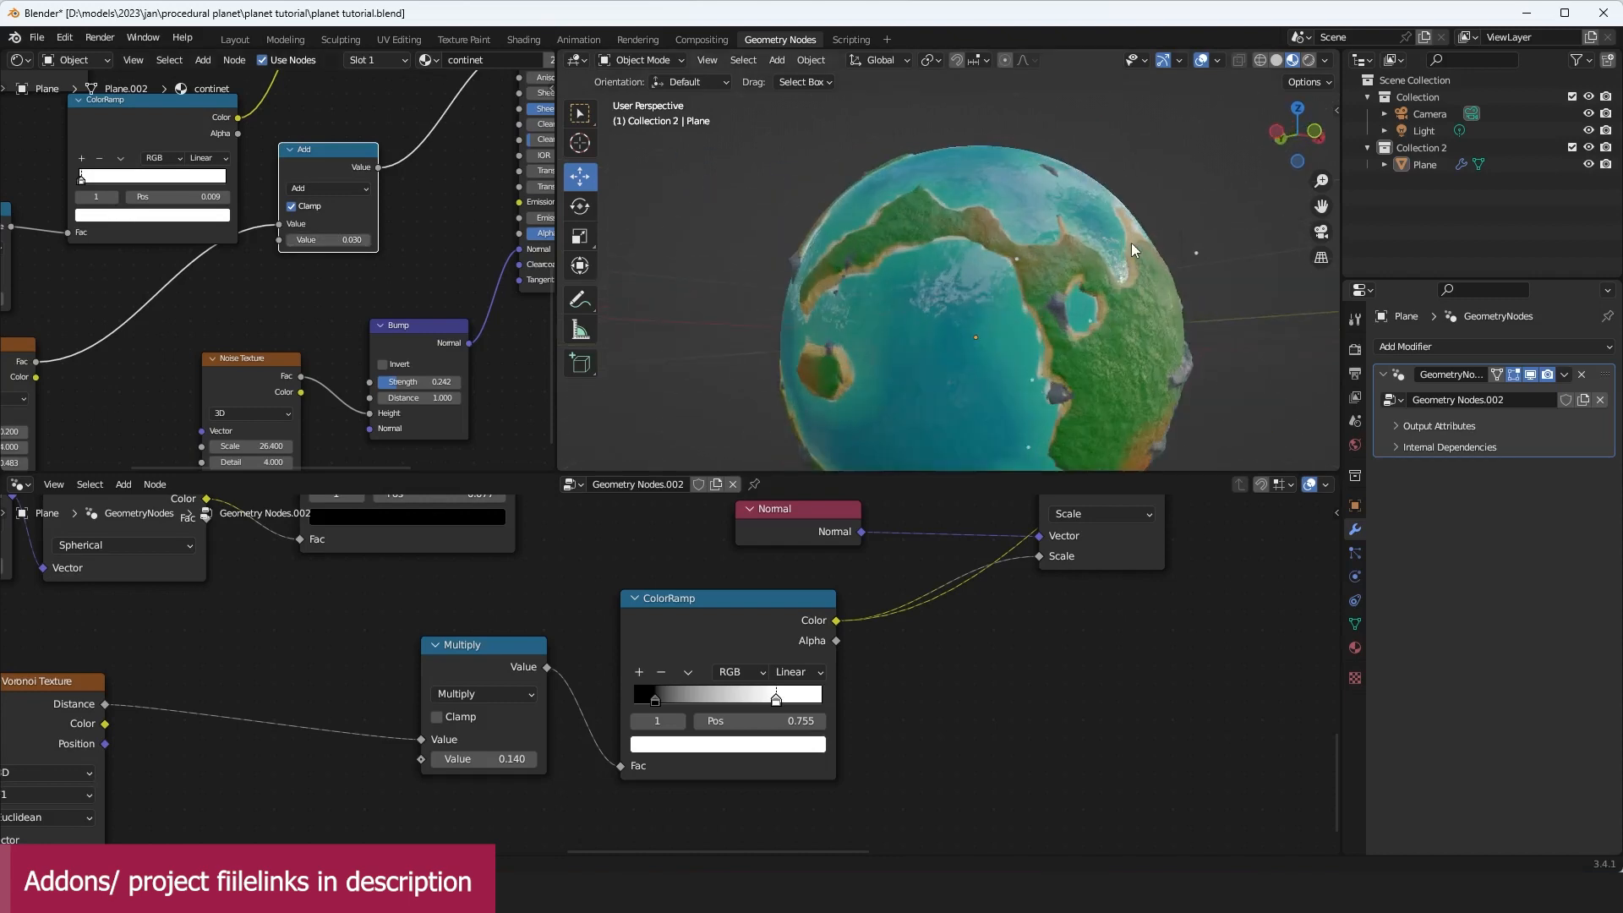
key(ctrl+s)
Step: Switch the viewport to rendered shading, enable Ambient Occlusion, Bloom and Screen Space Reflections in Eevee, and save
middle_drag(1022, 284, 1236, 102)
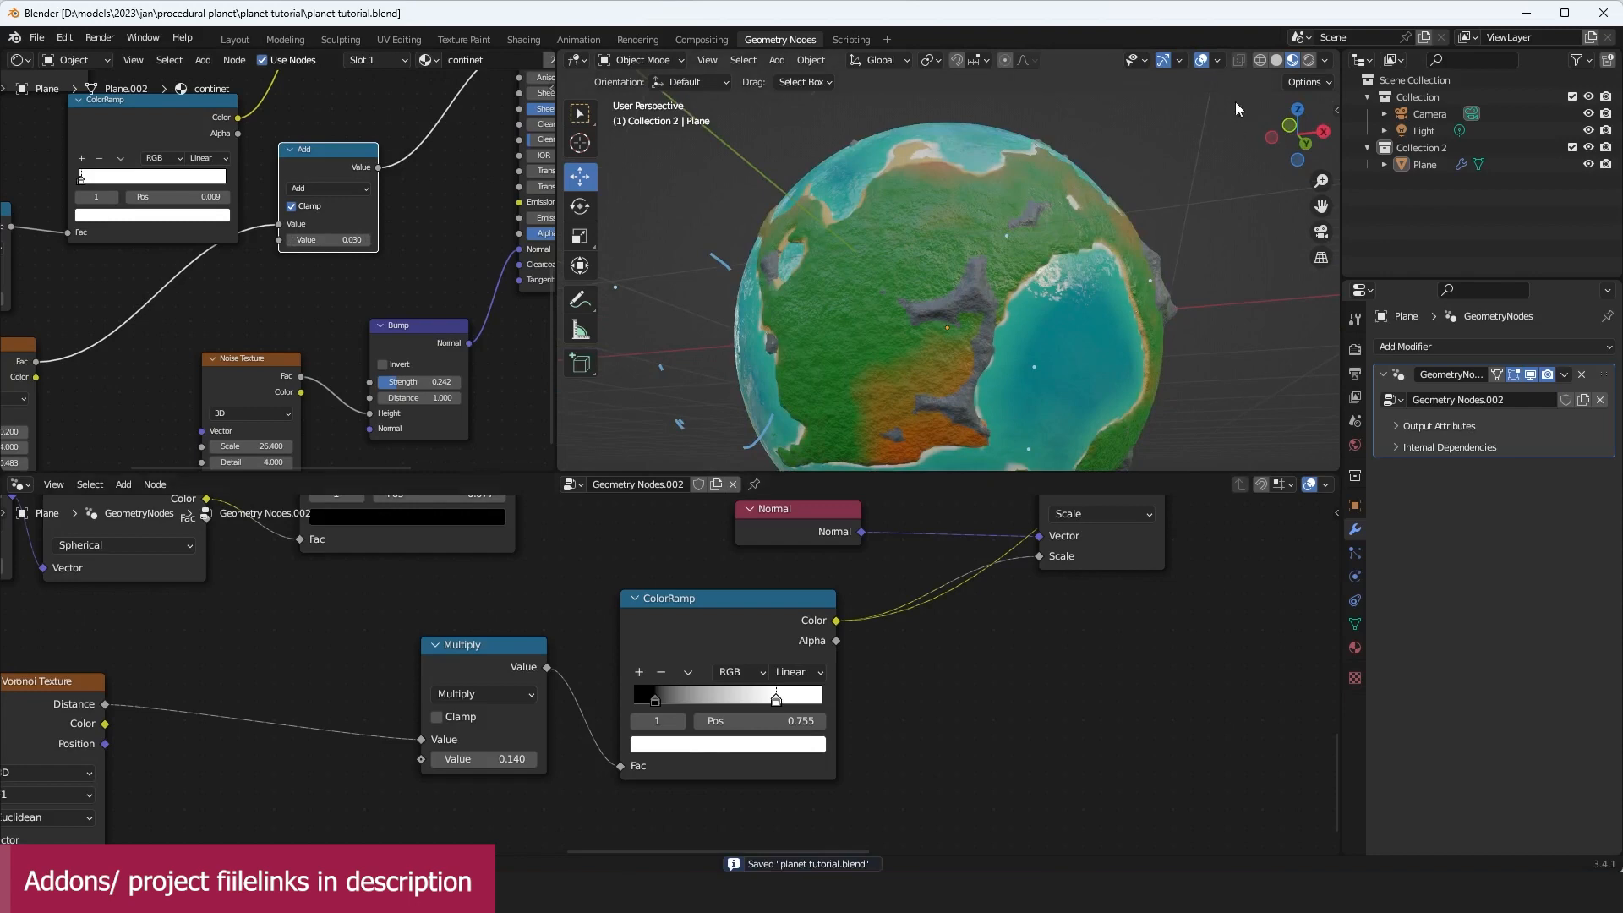
click(1309, 61)
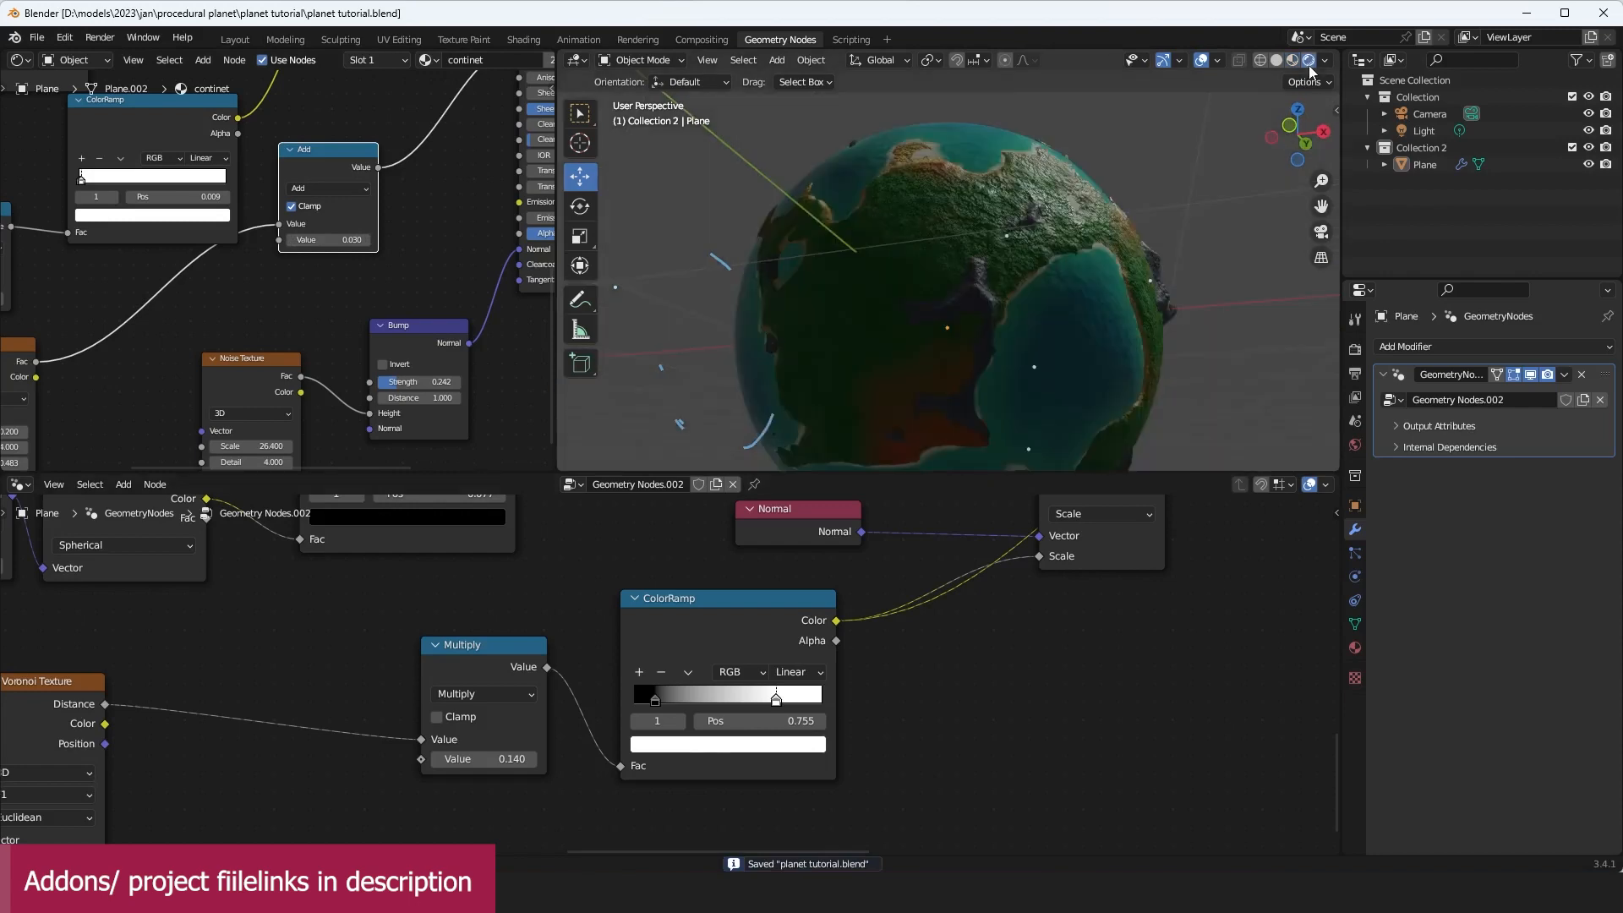
click(1356, 350)
click(1405, 461)
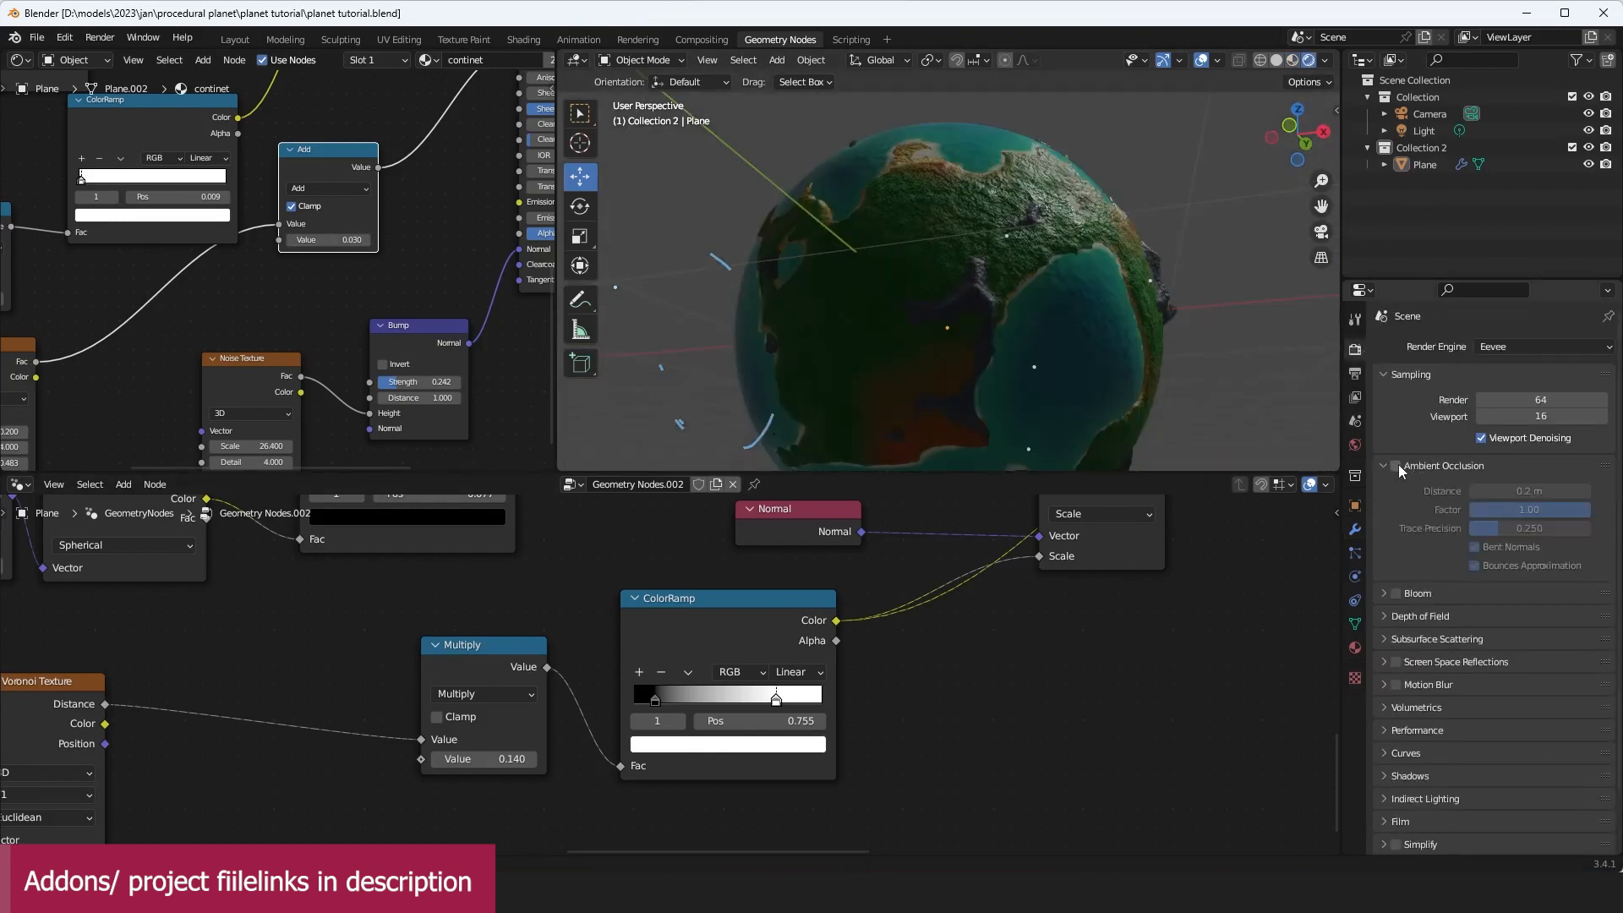
click(1395, 465)
click(1444, 465)
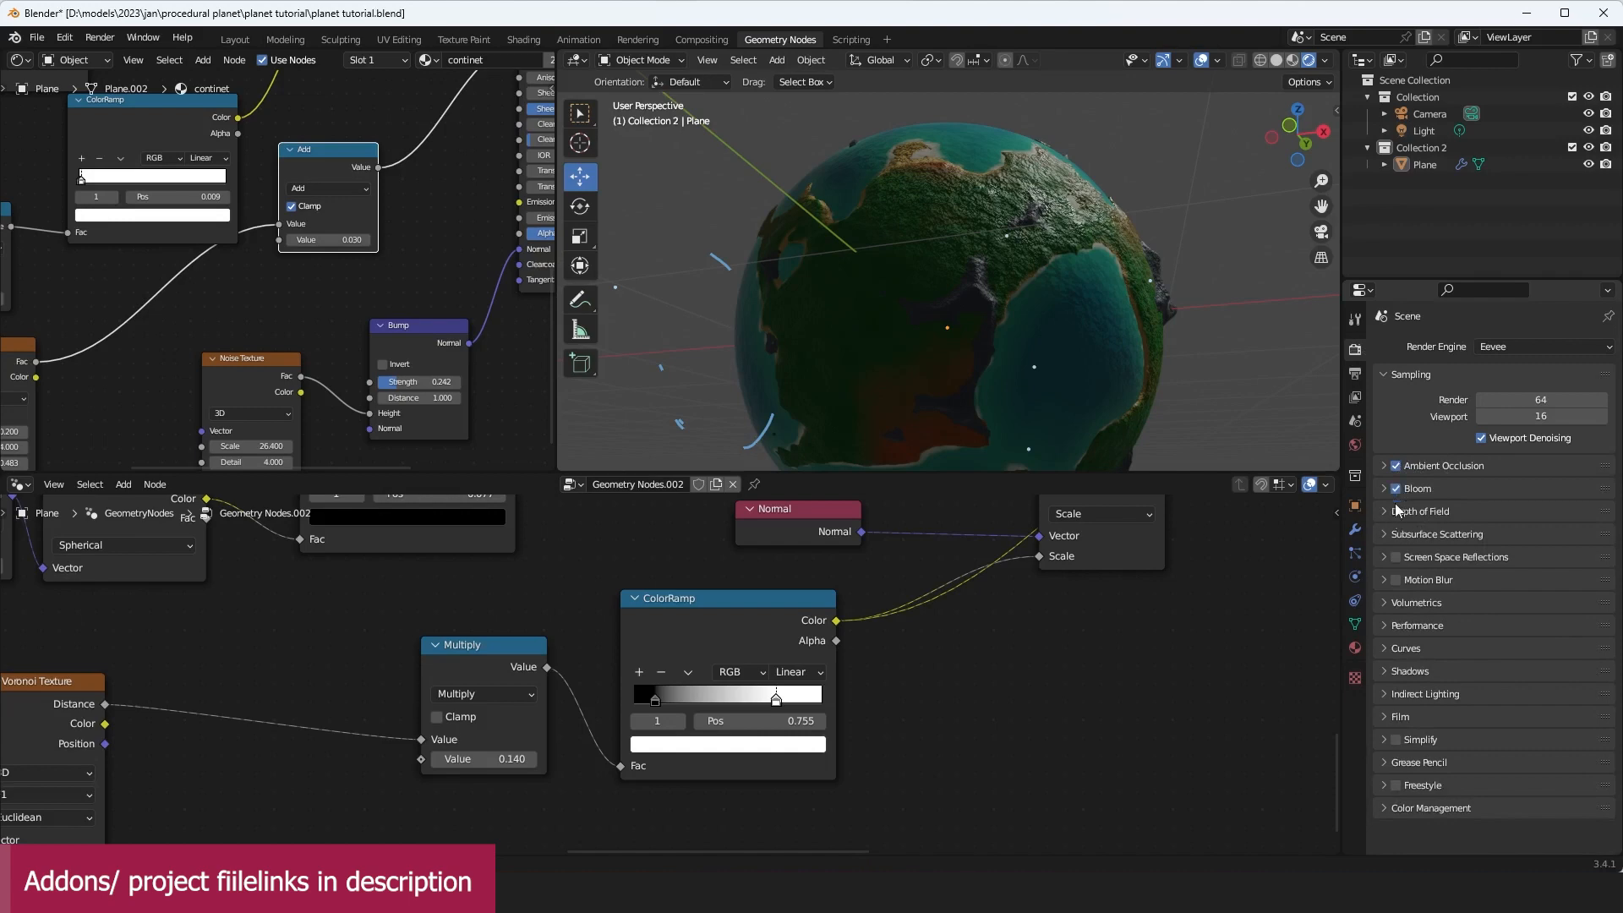
click(1396, 557)
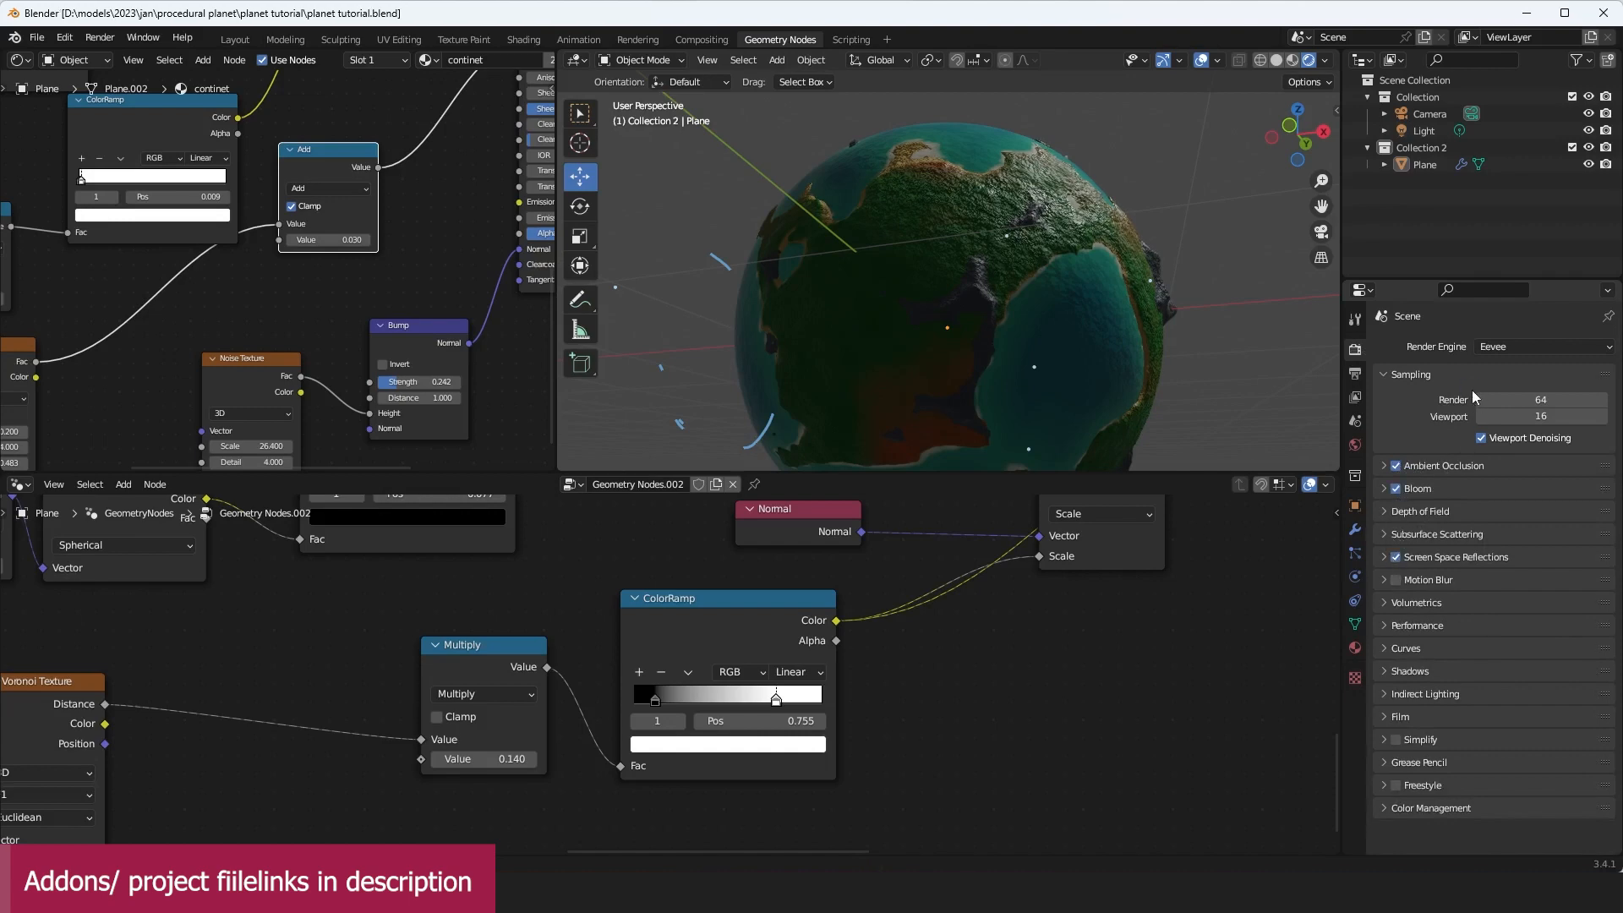
key(ctrl+s)
Step: Assign a Sky Texture to the World background color
click(1355, 446)
click(1477, 482)
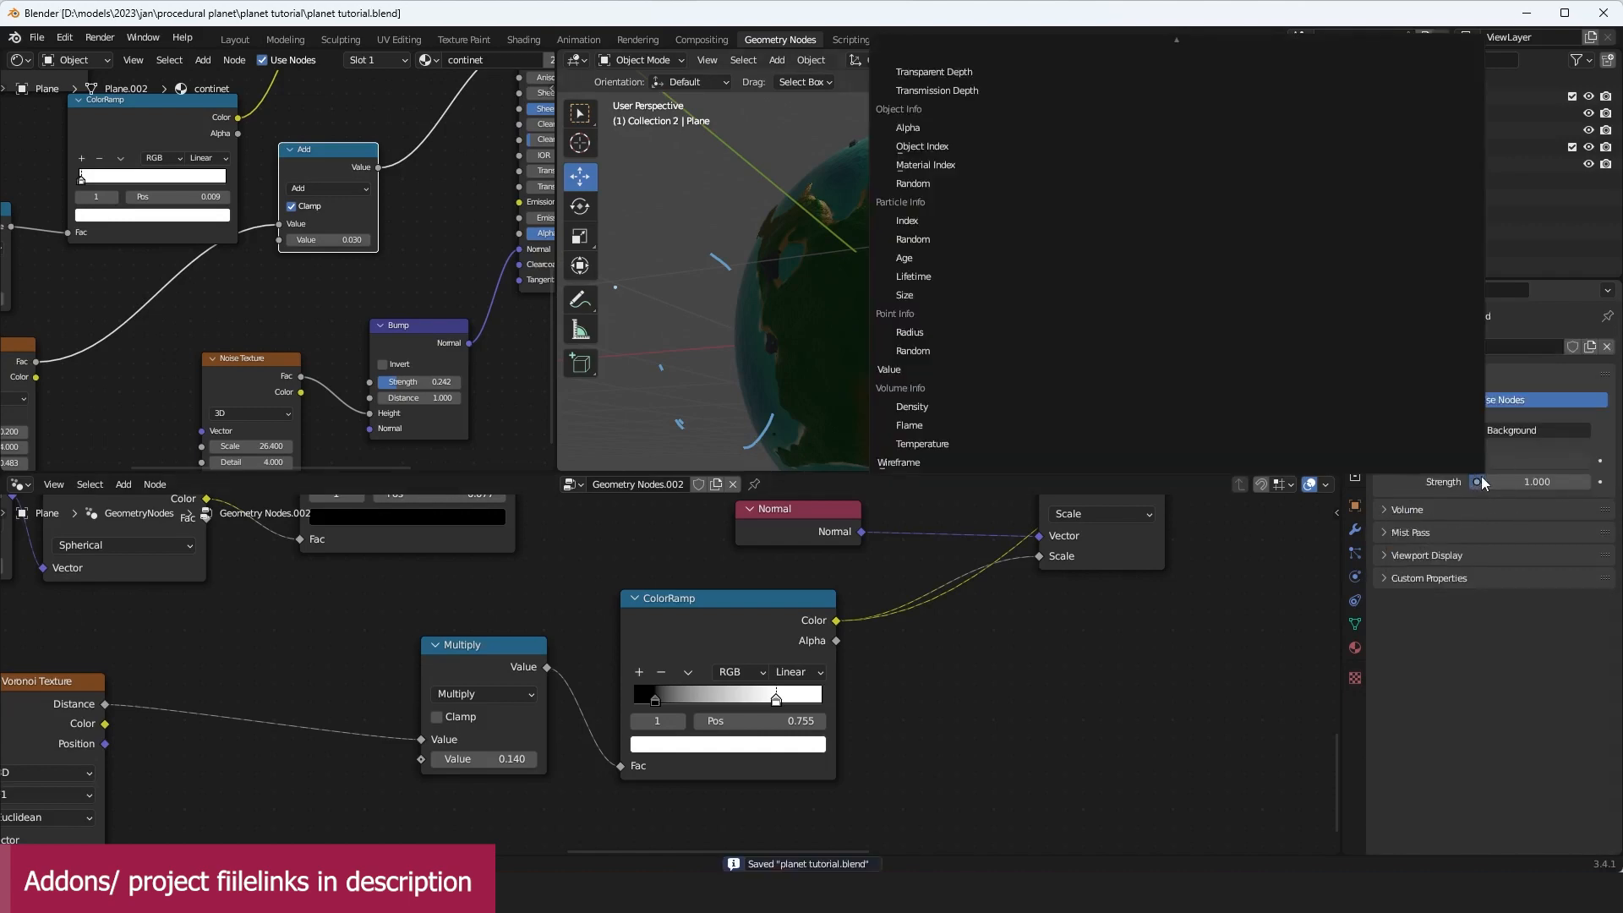
click(1479, 463)
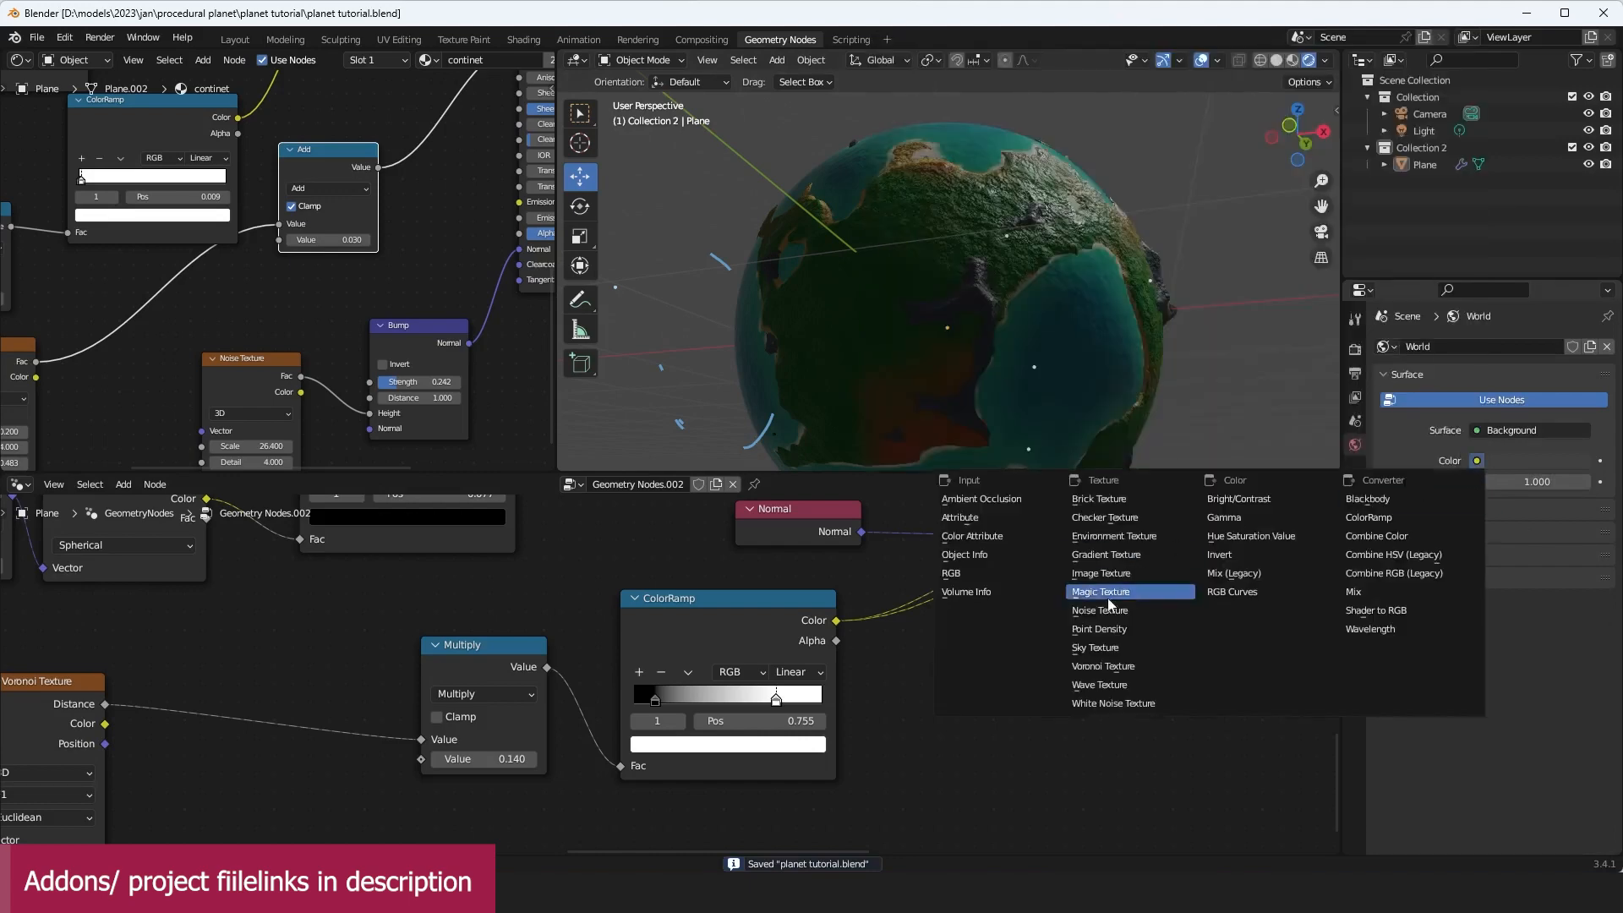
click(1116, 656)
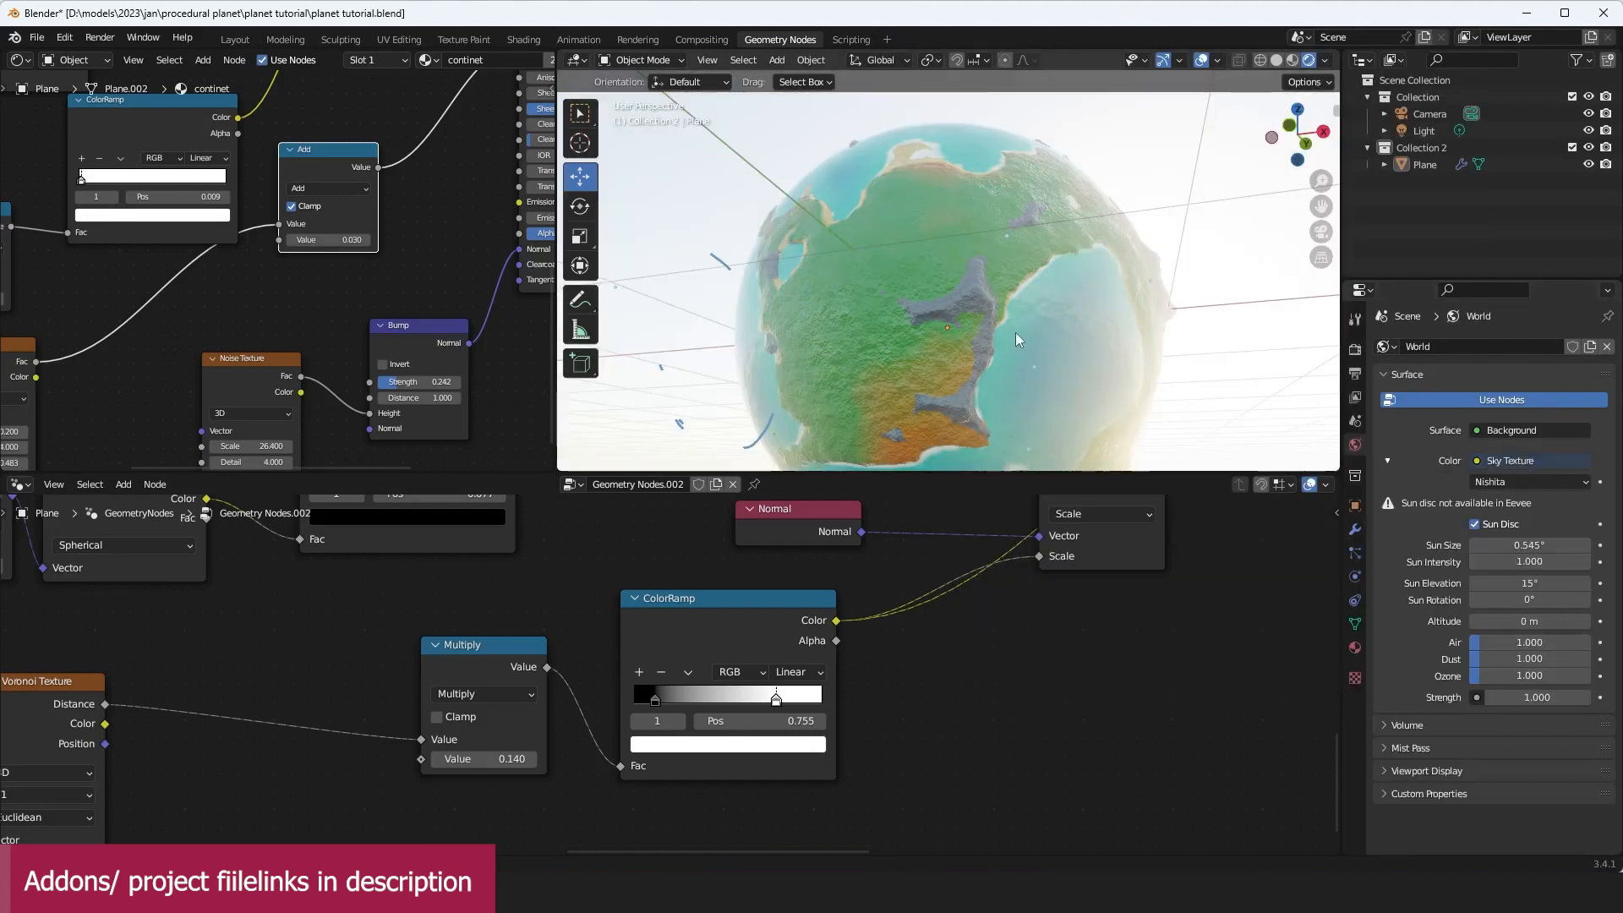
middle_drag(1016, 333, 1088, 384)
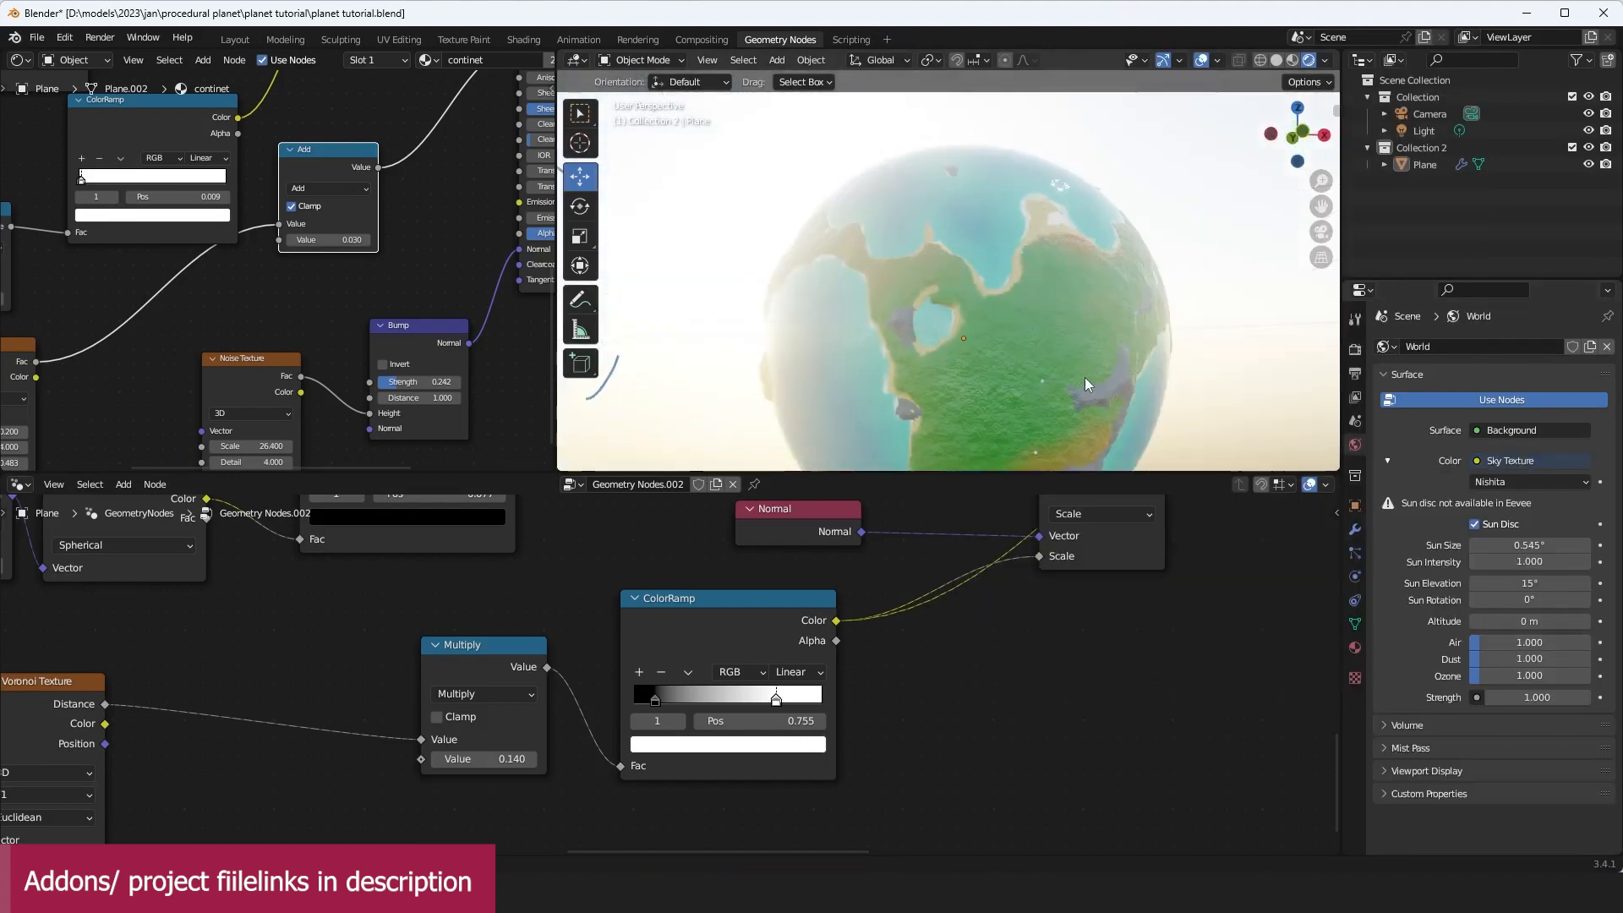
Step: Lower the Eevee Bloom Intensity to 0.019
click(1355, 351)
click(1437, 492)
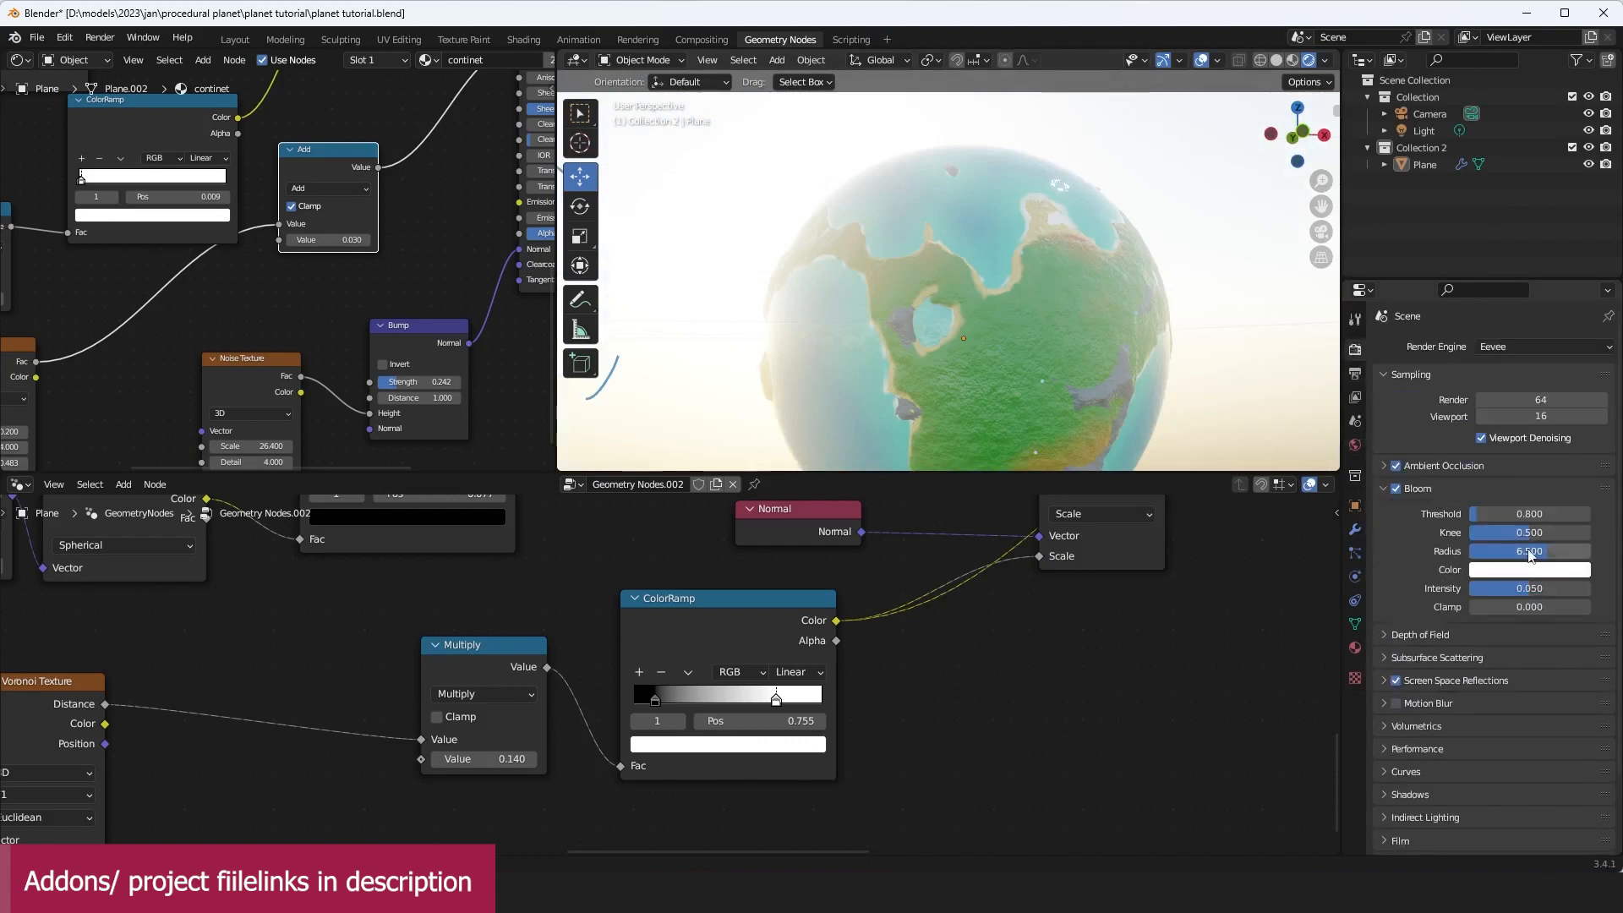
drag(1526, 589, 1491, 589)
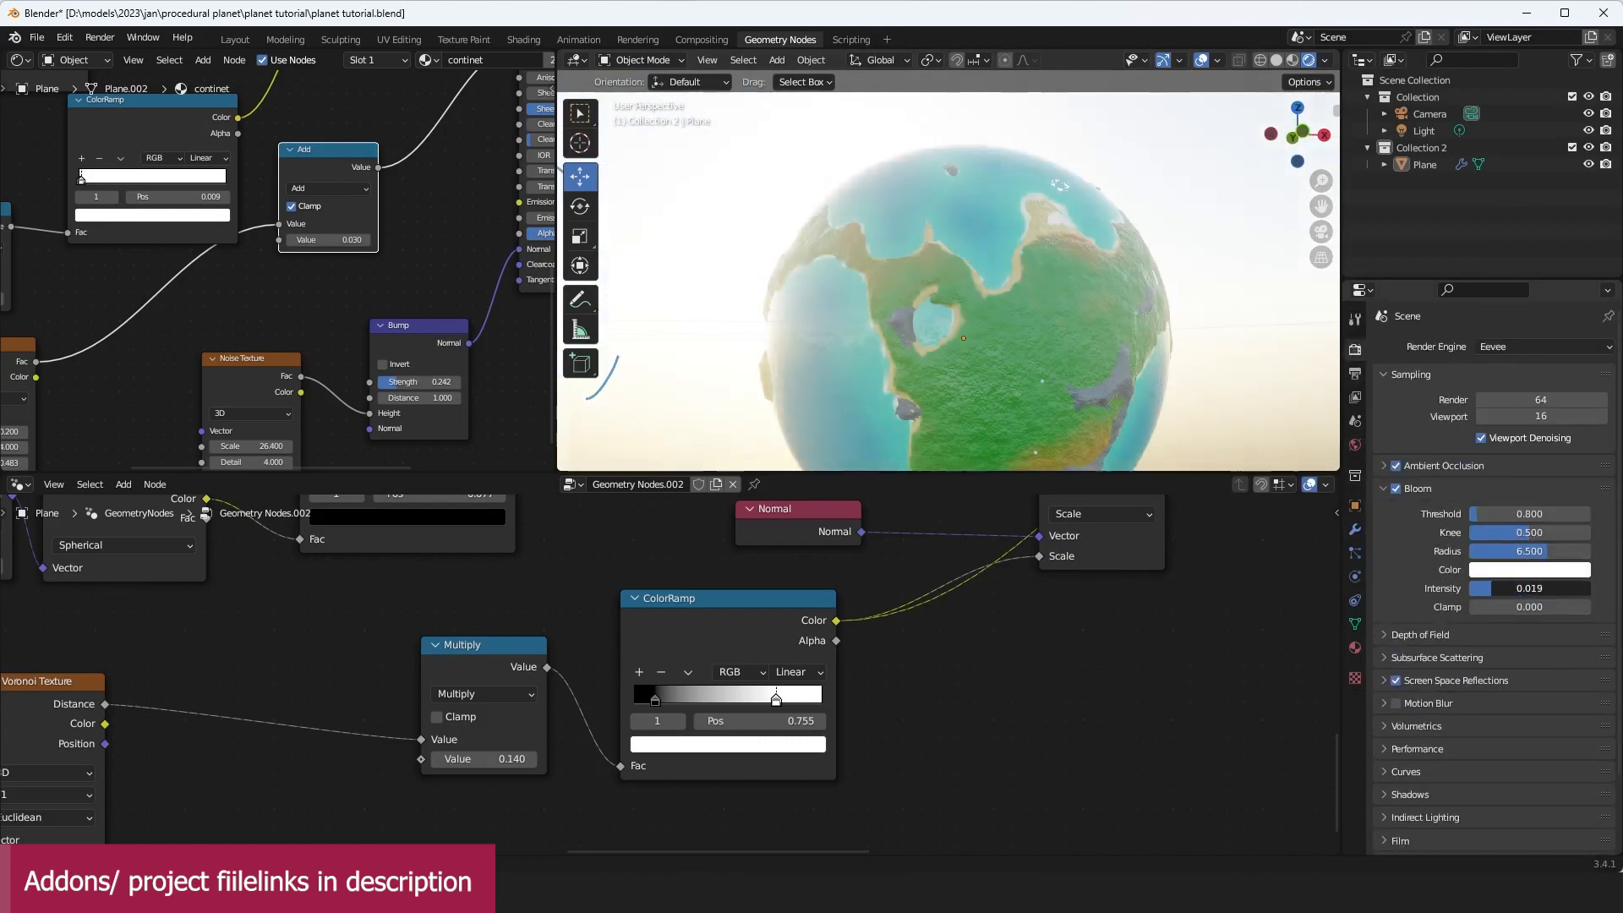
scroll(1054, 371, down, 3)
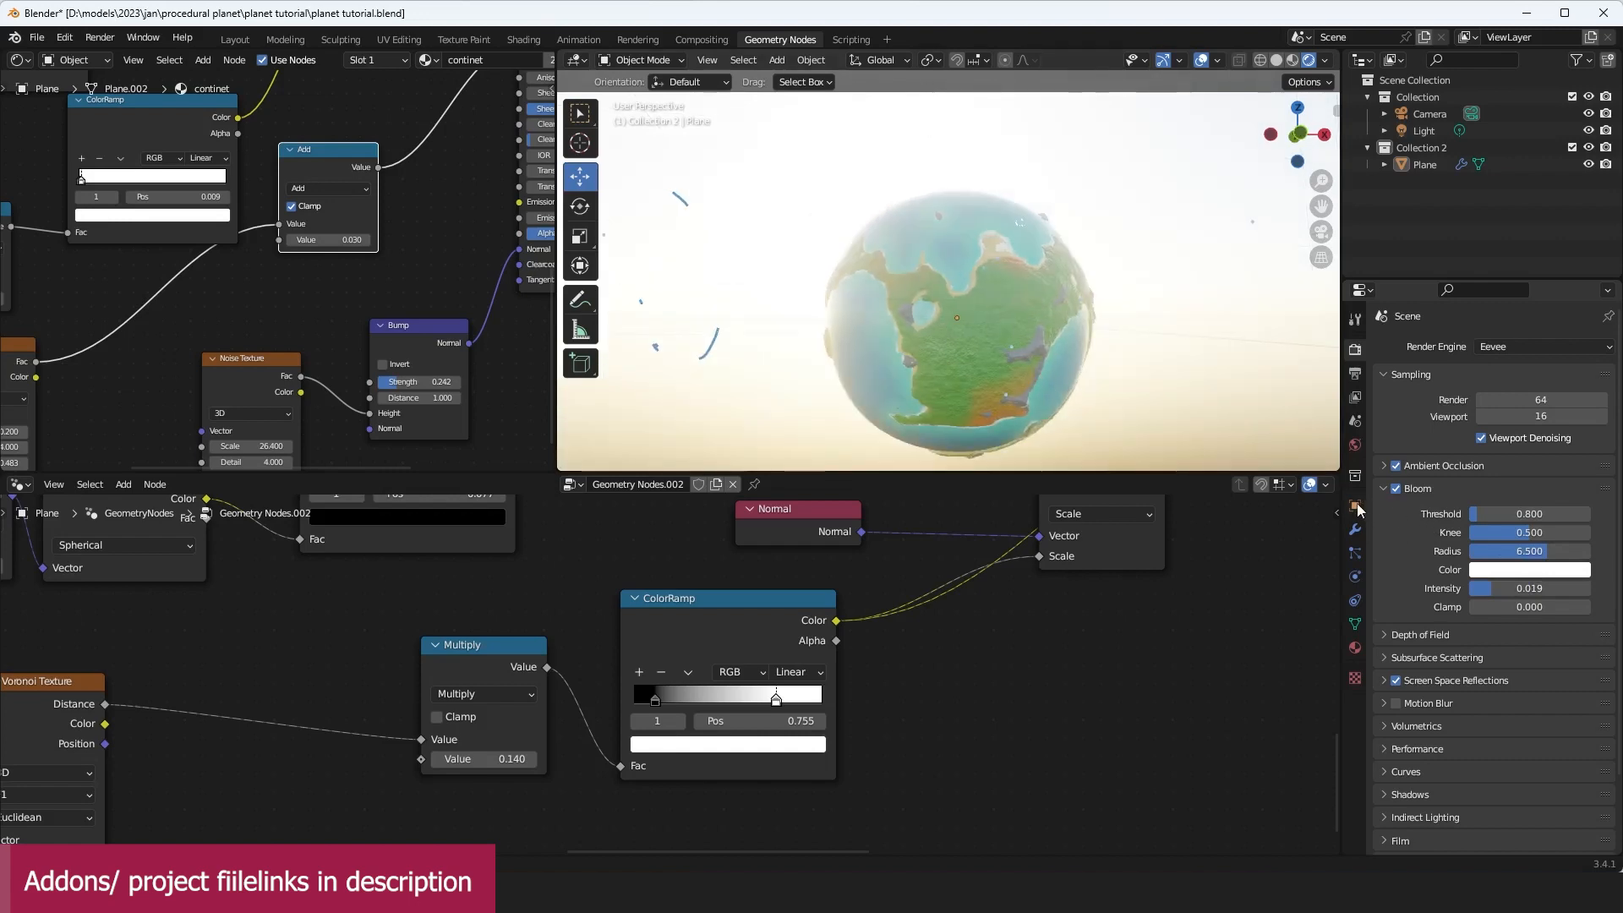
Step: Delete the Note annotation layer from the 3D viewport and save the file
click(1354, 446)
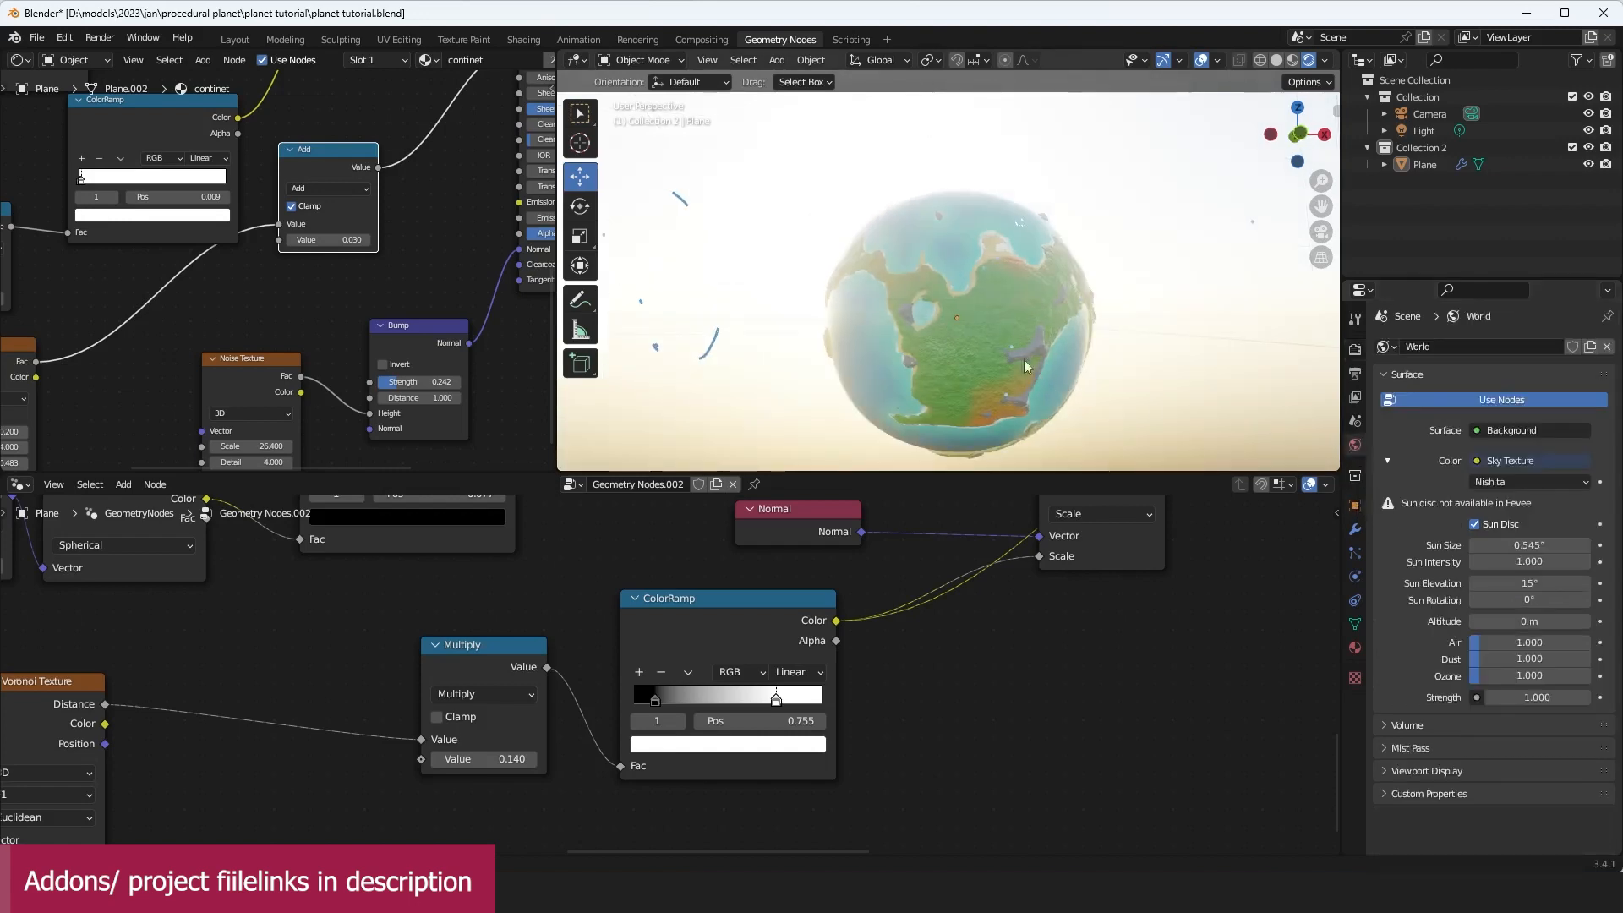
click(580, 298)
click(749, 82)
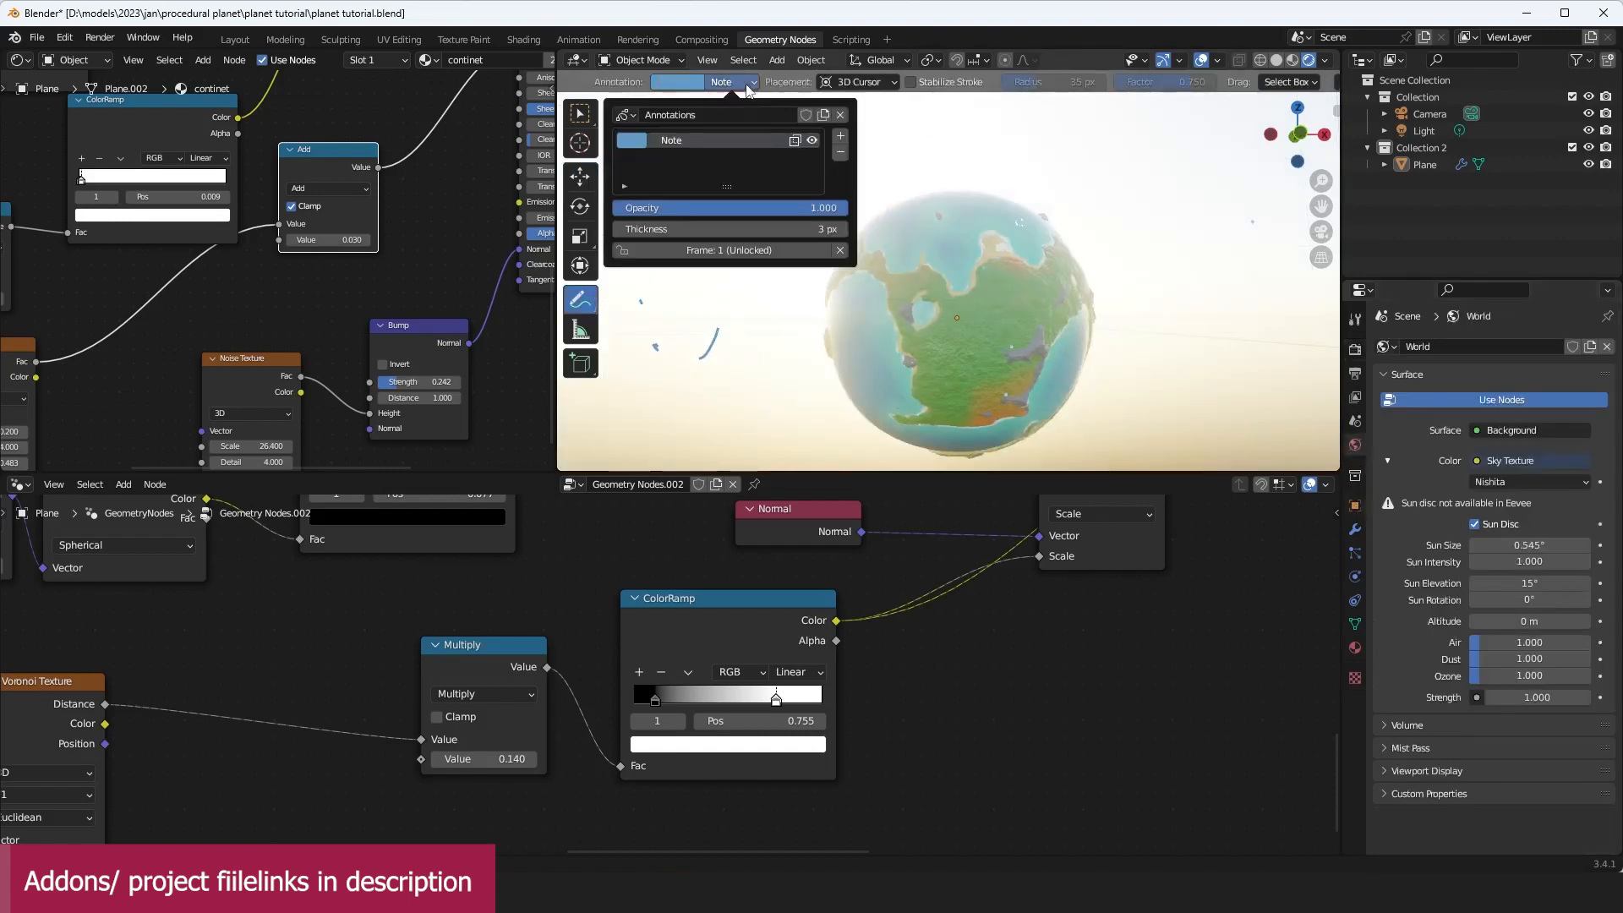
click(840, 152)
click(585, 188)
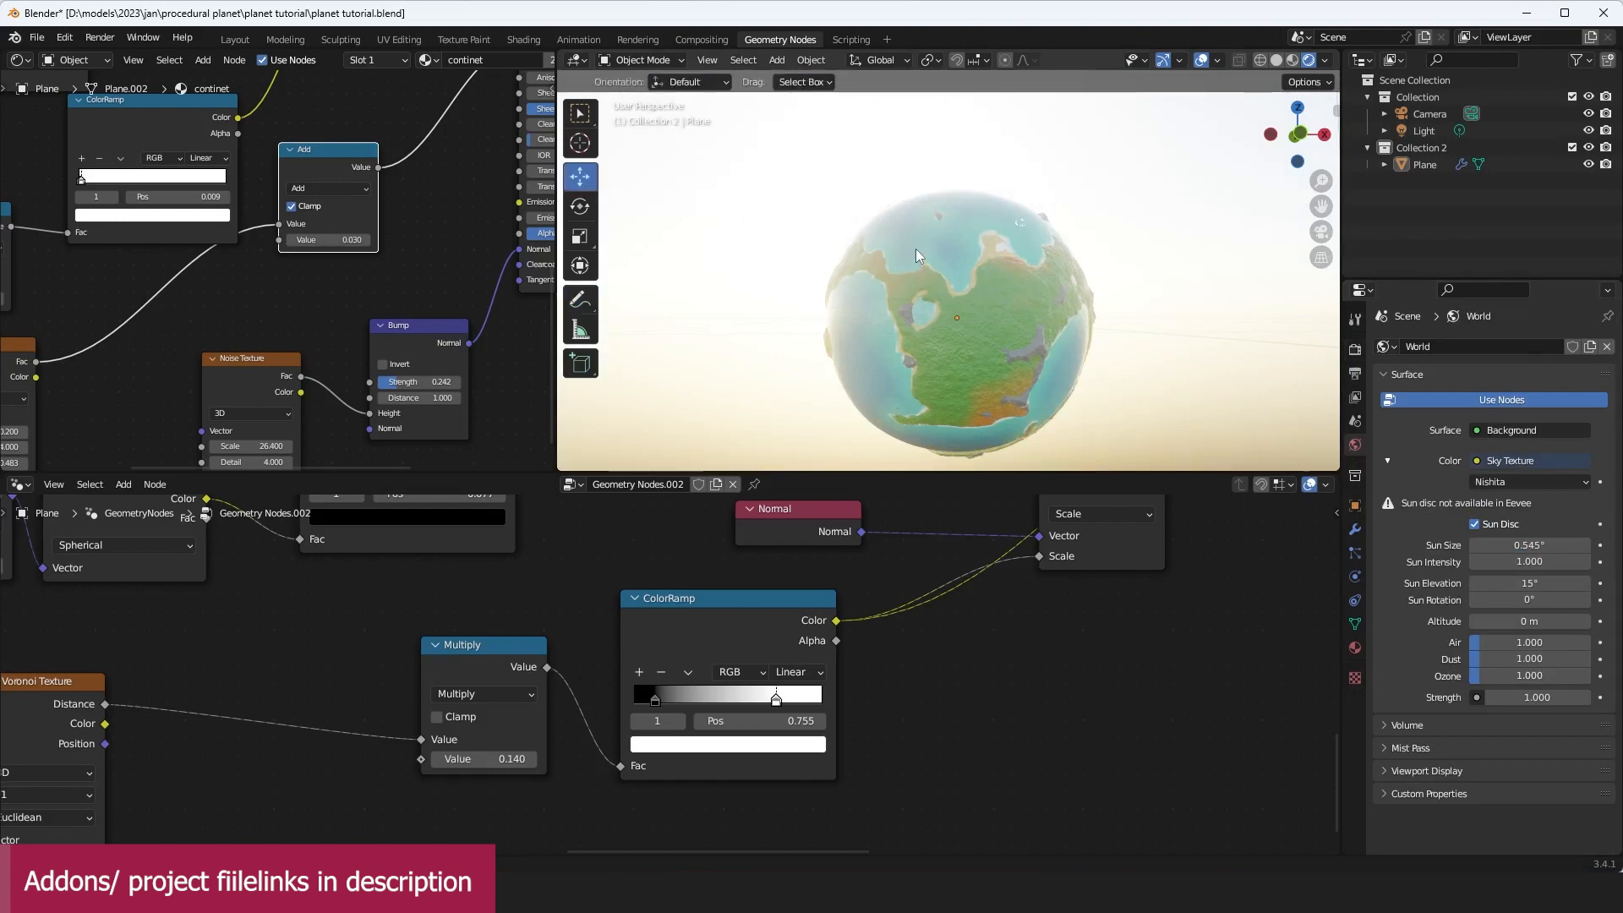
key(ctrl+s)
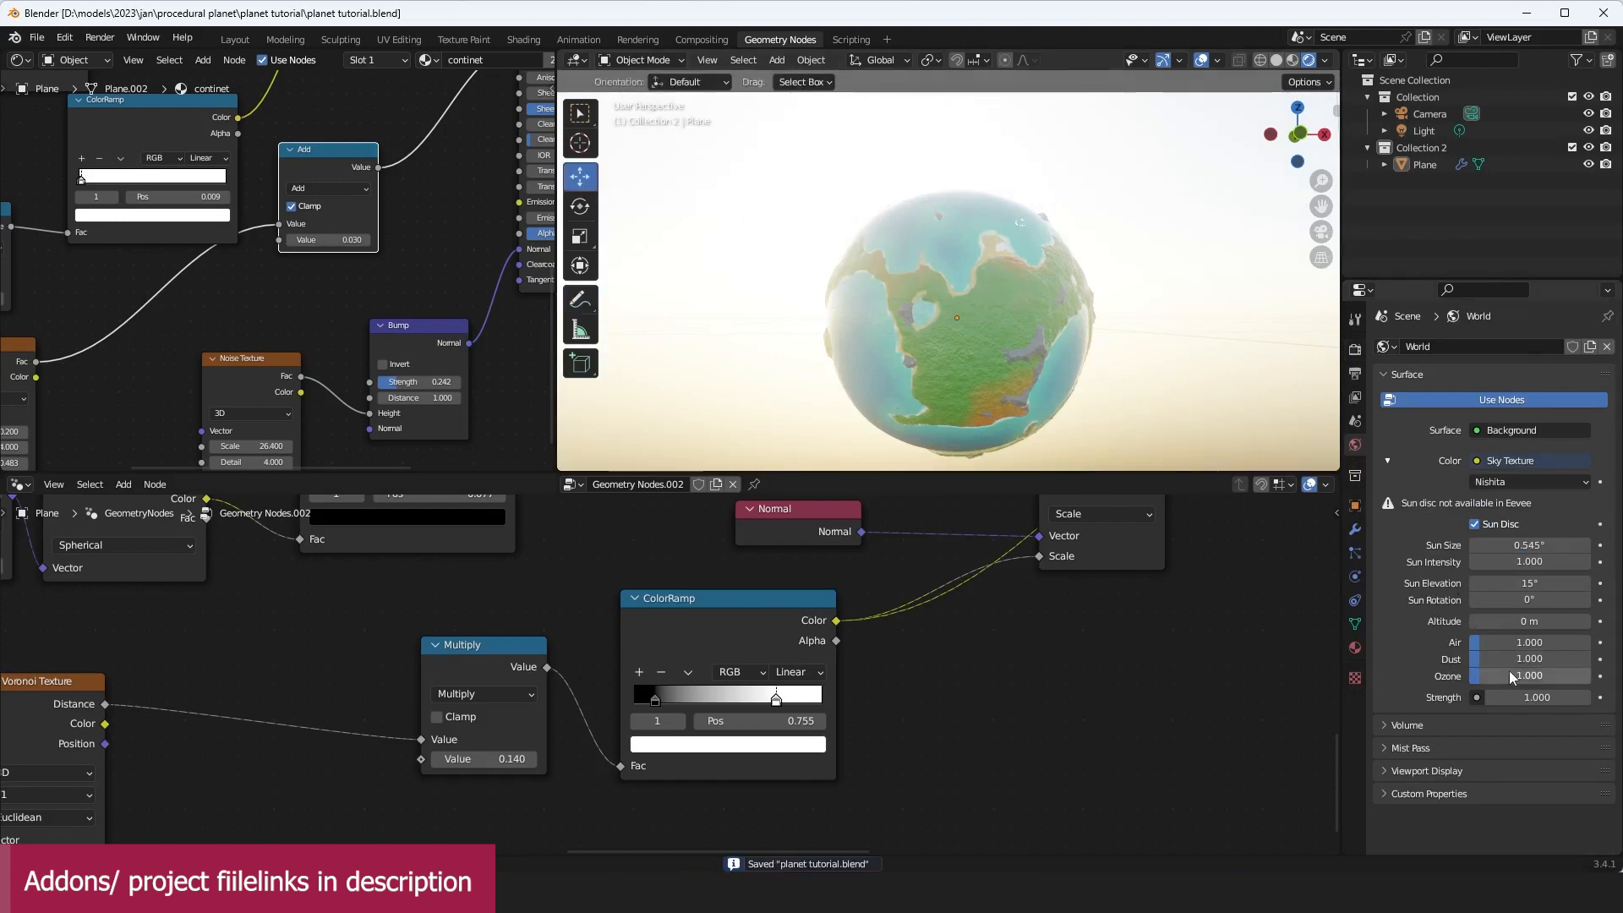
Step: Reduce the World background Strength to 0.060
click(1533, 696)
text(.1)
key(Return)
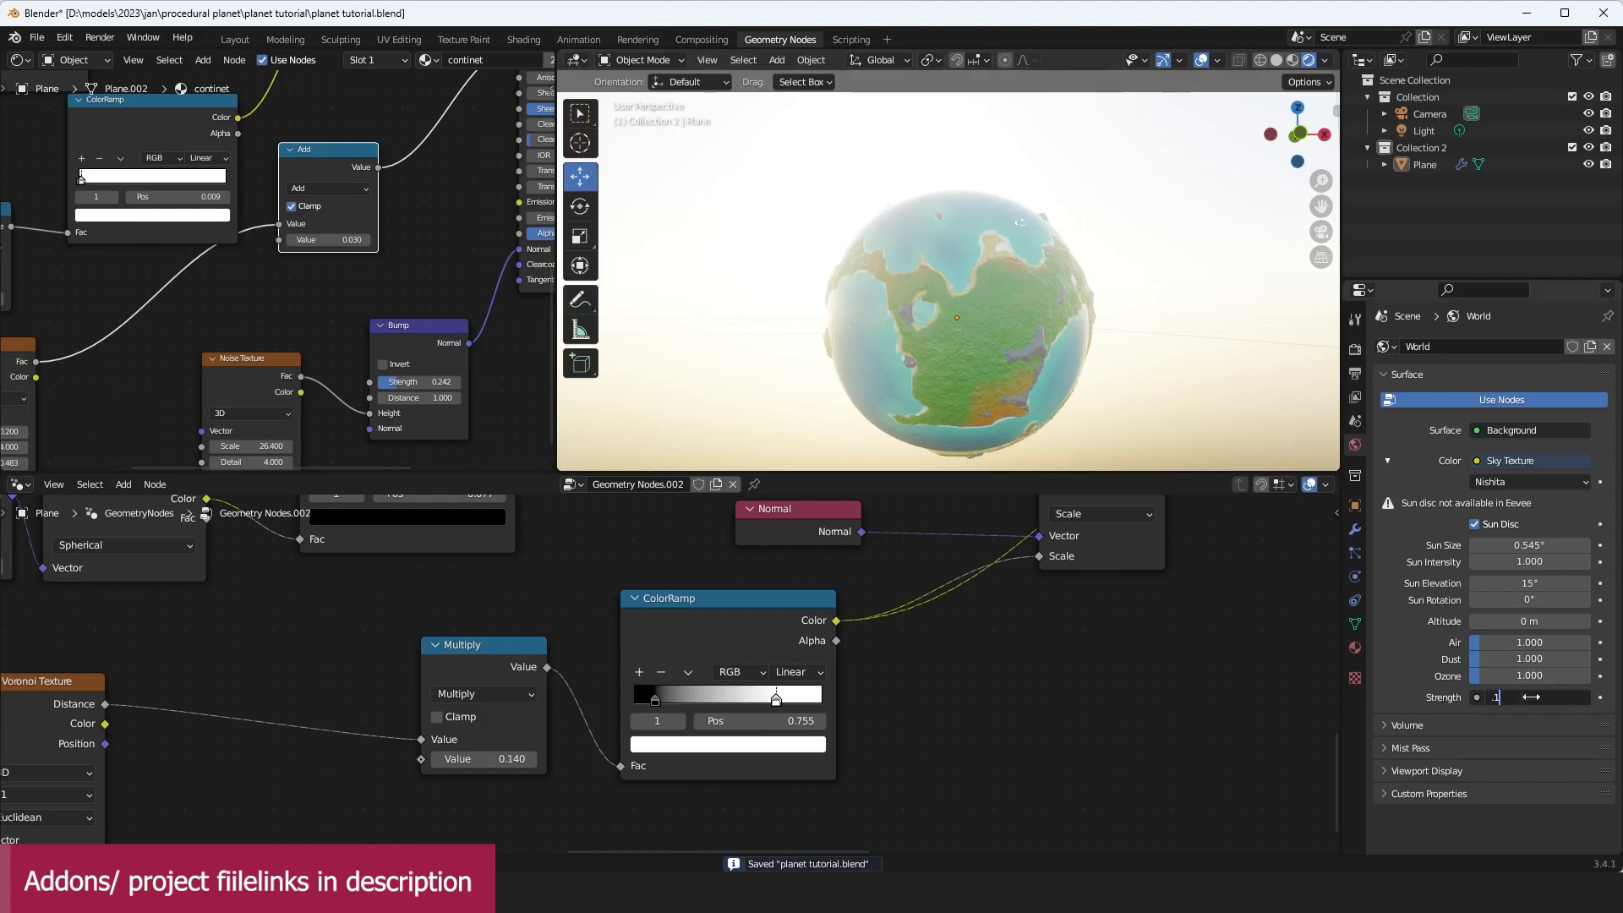
drag(1542, 700, 1537, 700)
Step: Add a Sun light and snap it to the 3D cursor
key(shift+a)
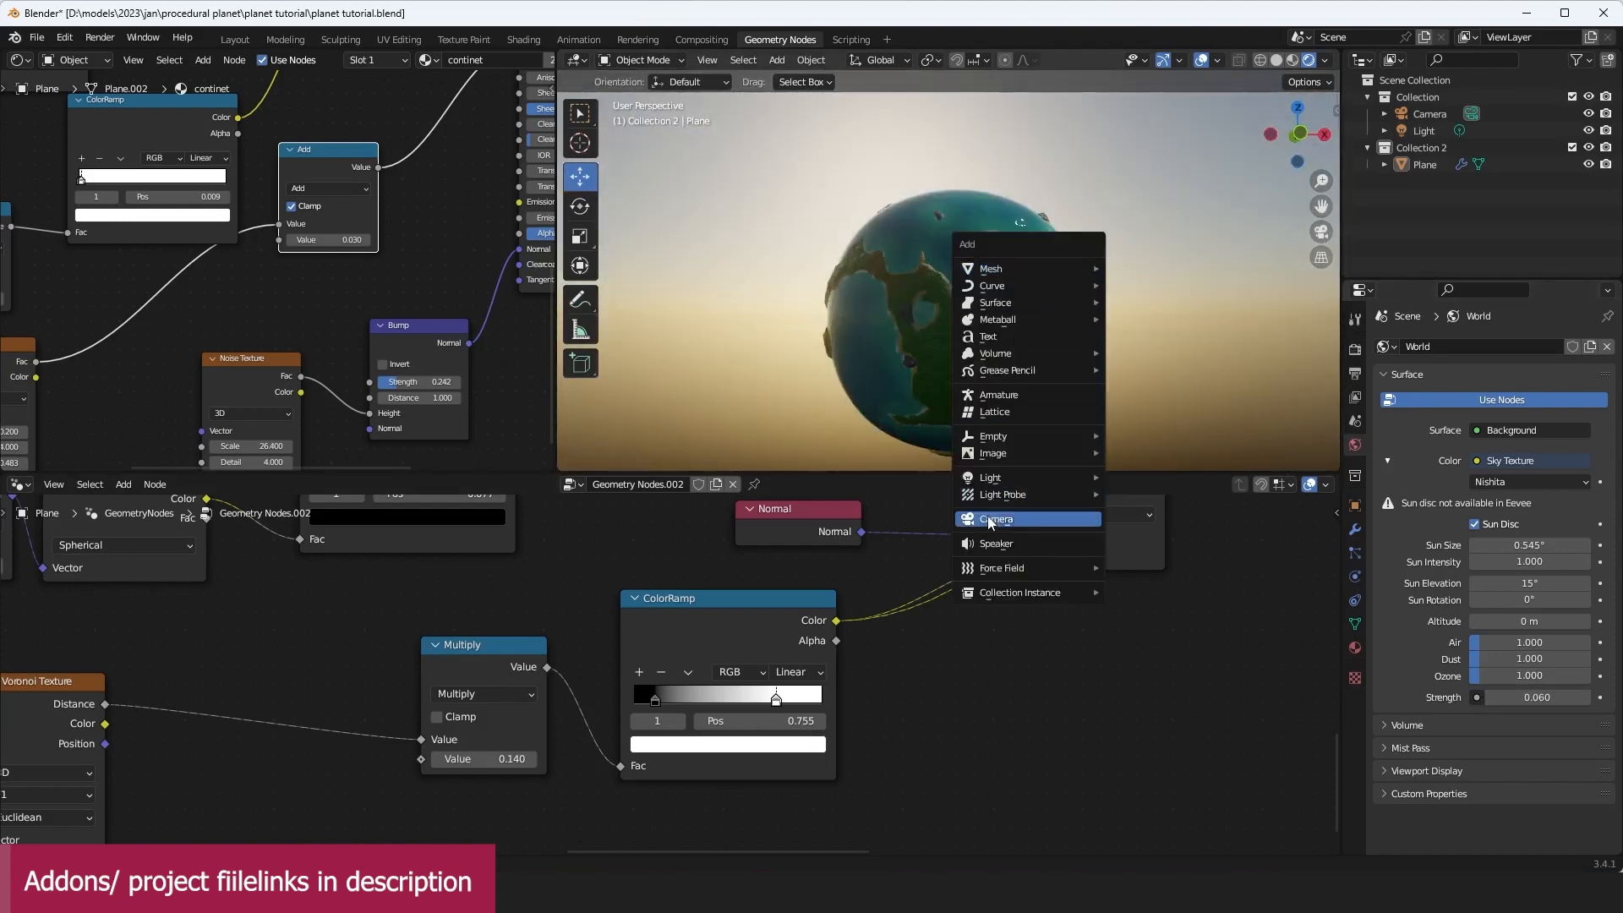
mouse_move(1056, 477)
click(1150, 495)
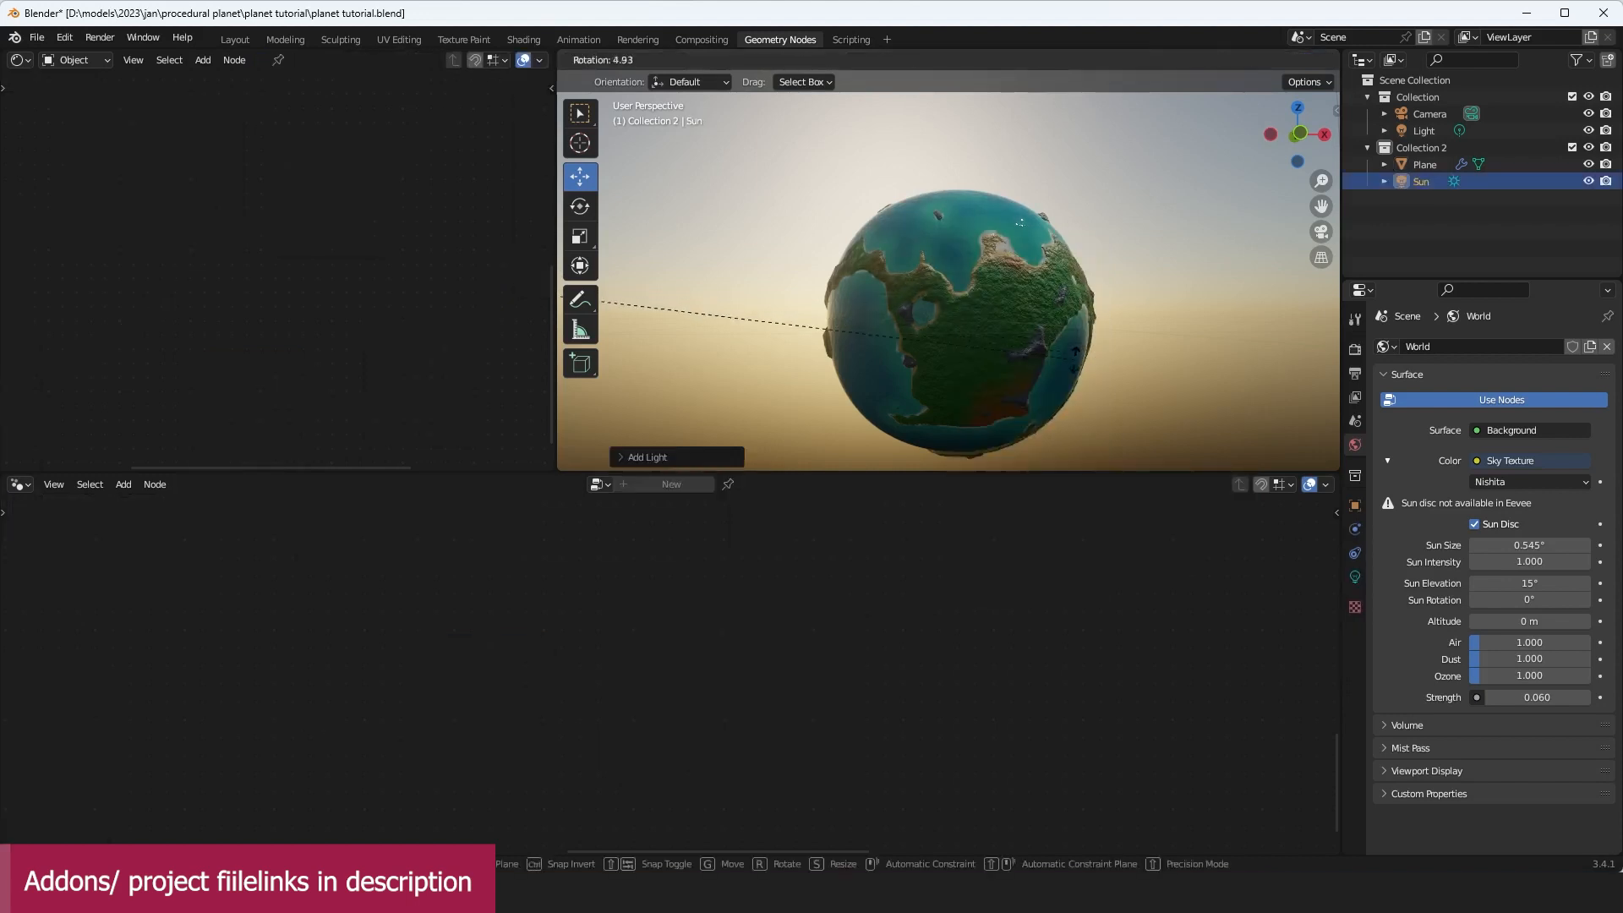
key(shift+s)
click(1020, 161)
Step: Move the Sun light away from the planet's center and rotate it so it shines on the planet at an angle
key(r)
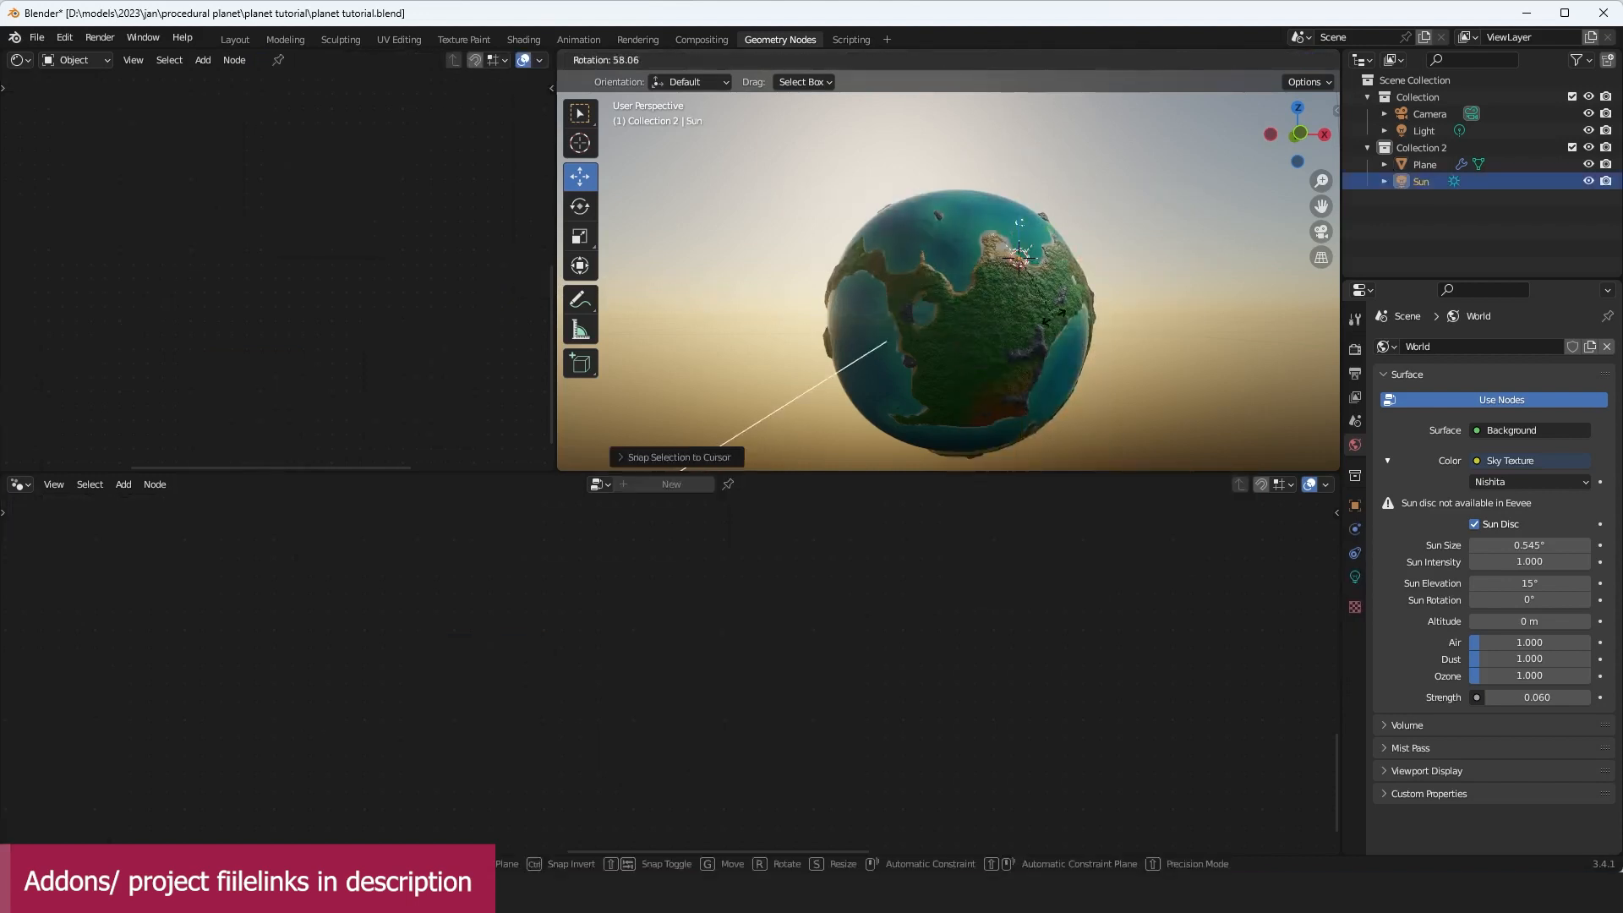
click(1056, 317)
key(g)
click(1096, 150)
scroll(1096, 151, up, 2)
key(r)
key(r)
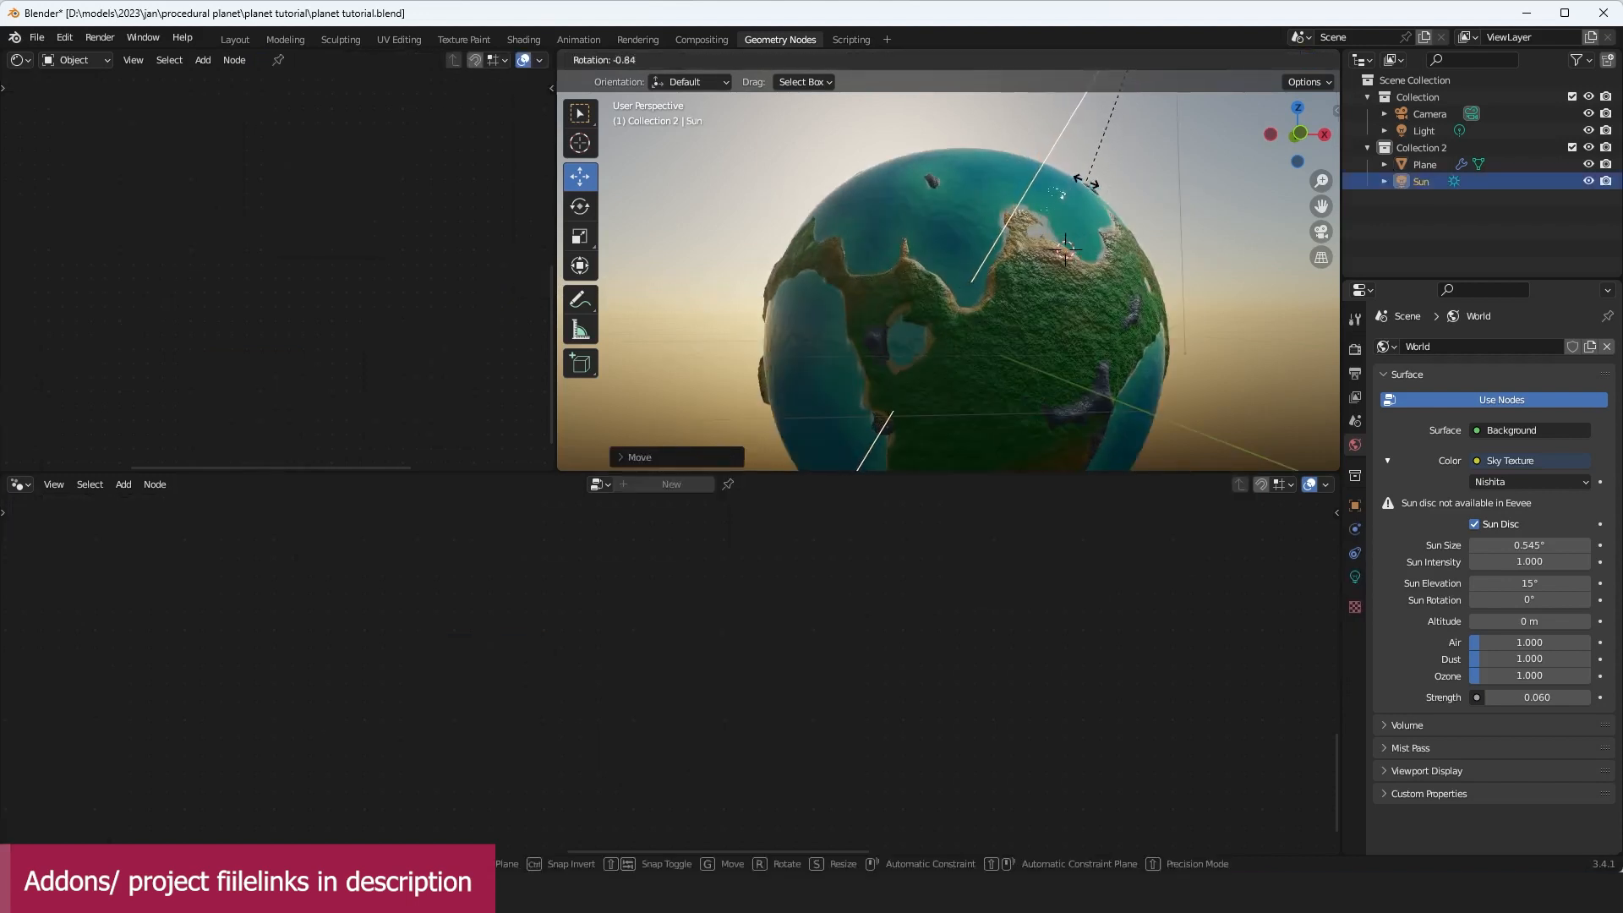
click(1010, 215)
Step: Select the planet's ocean material and set its Bump Strength to 0.010
click(1058, 307)
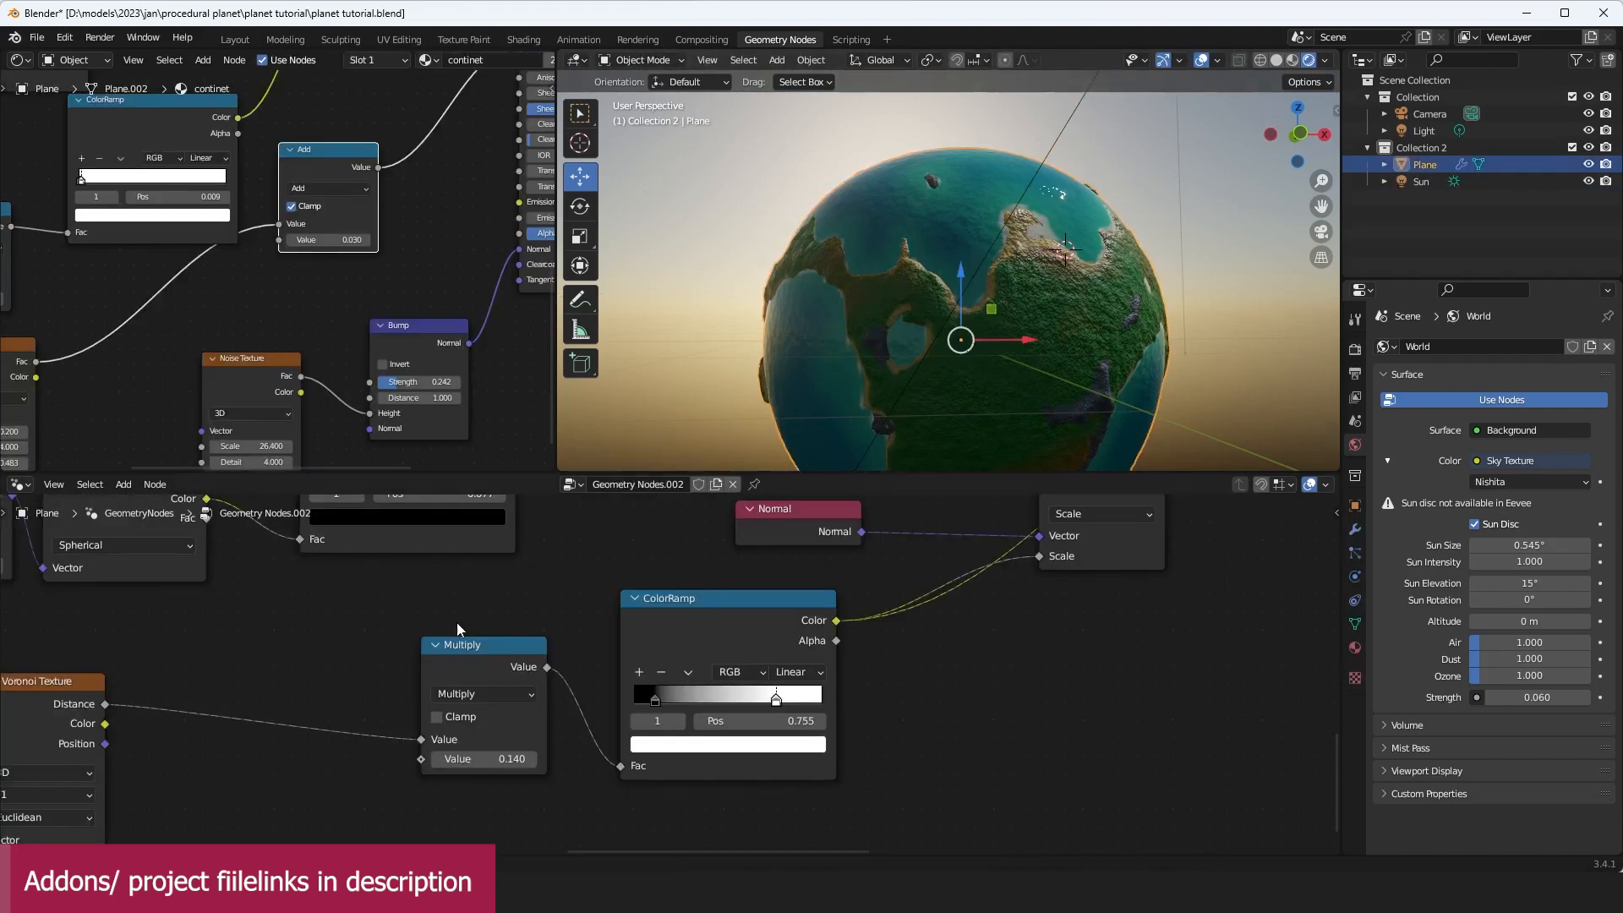
scroll(458, 629, down, 1)
middle_drag(433, 249, 393, 325)
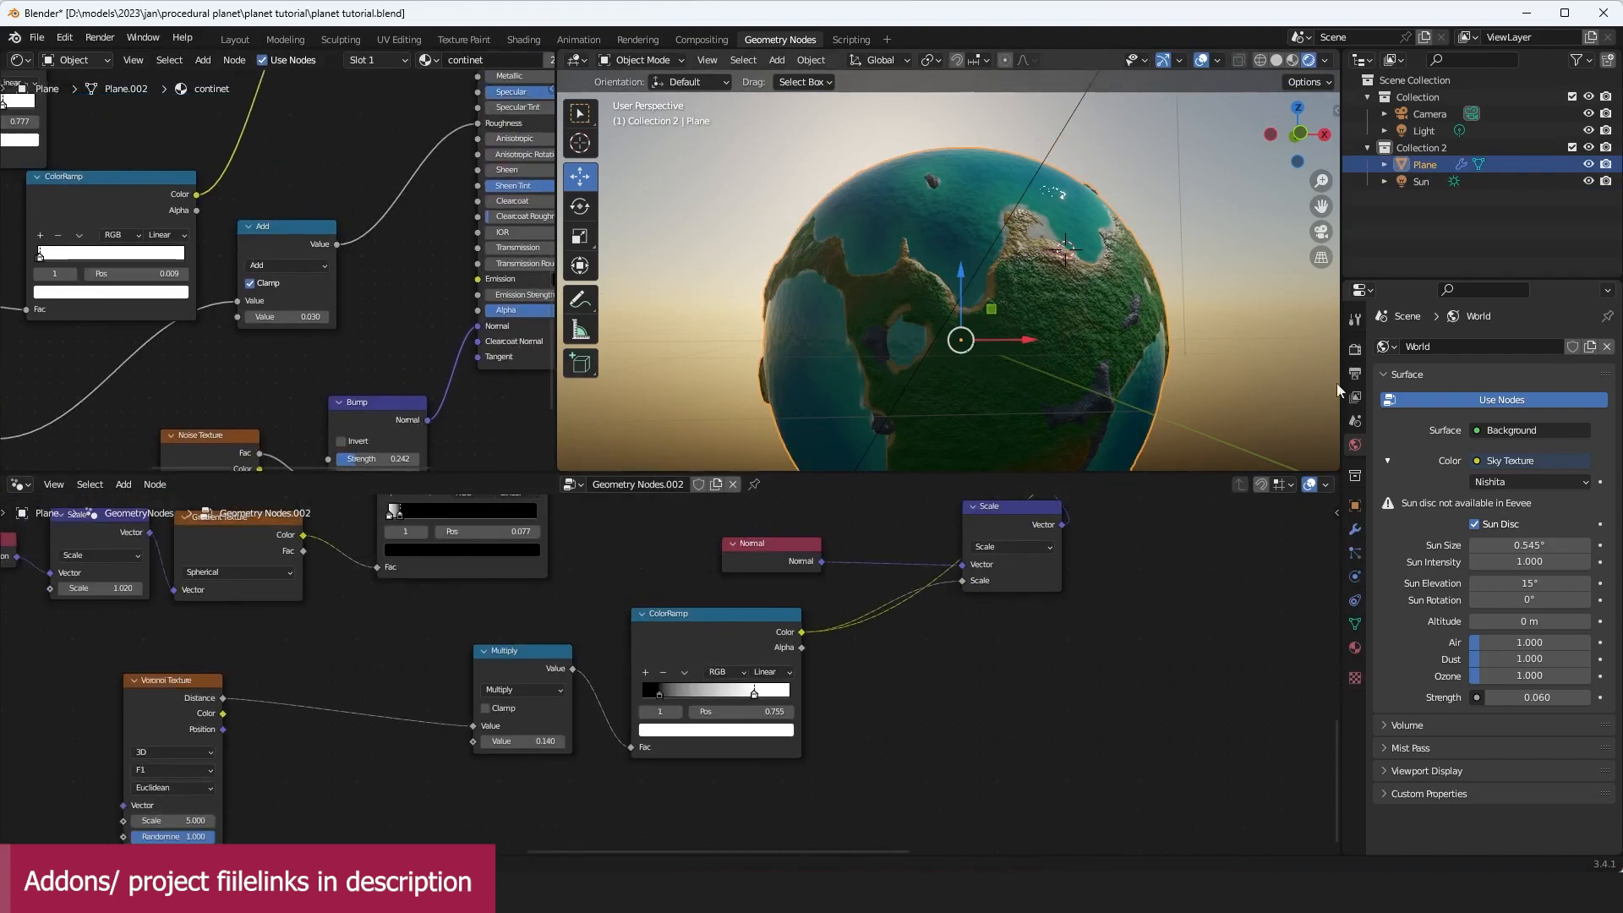
click(1355, 648)
click(1417, 368)
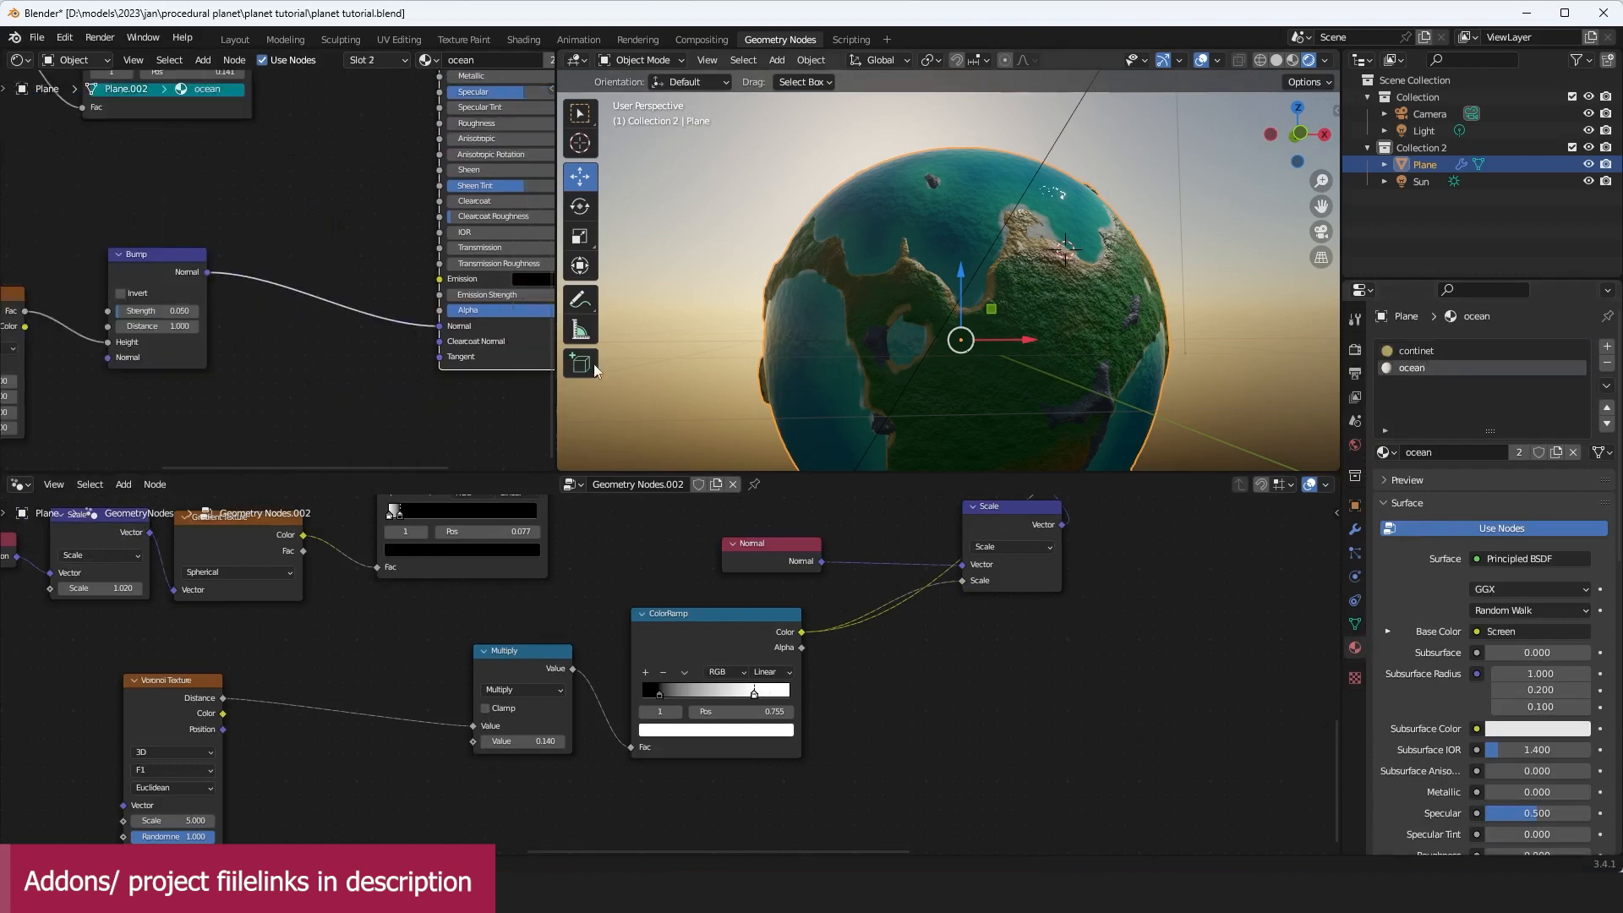
scroll(295, 370, up, 2)
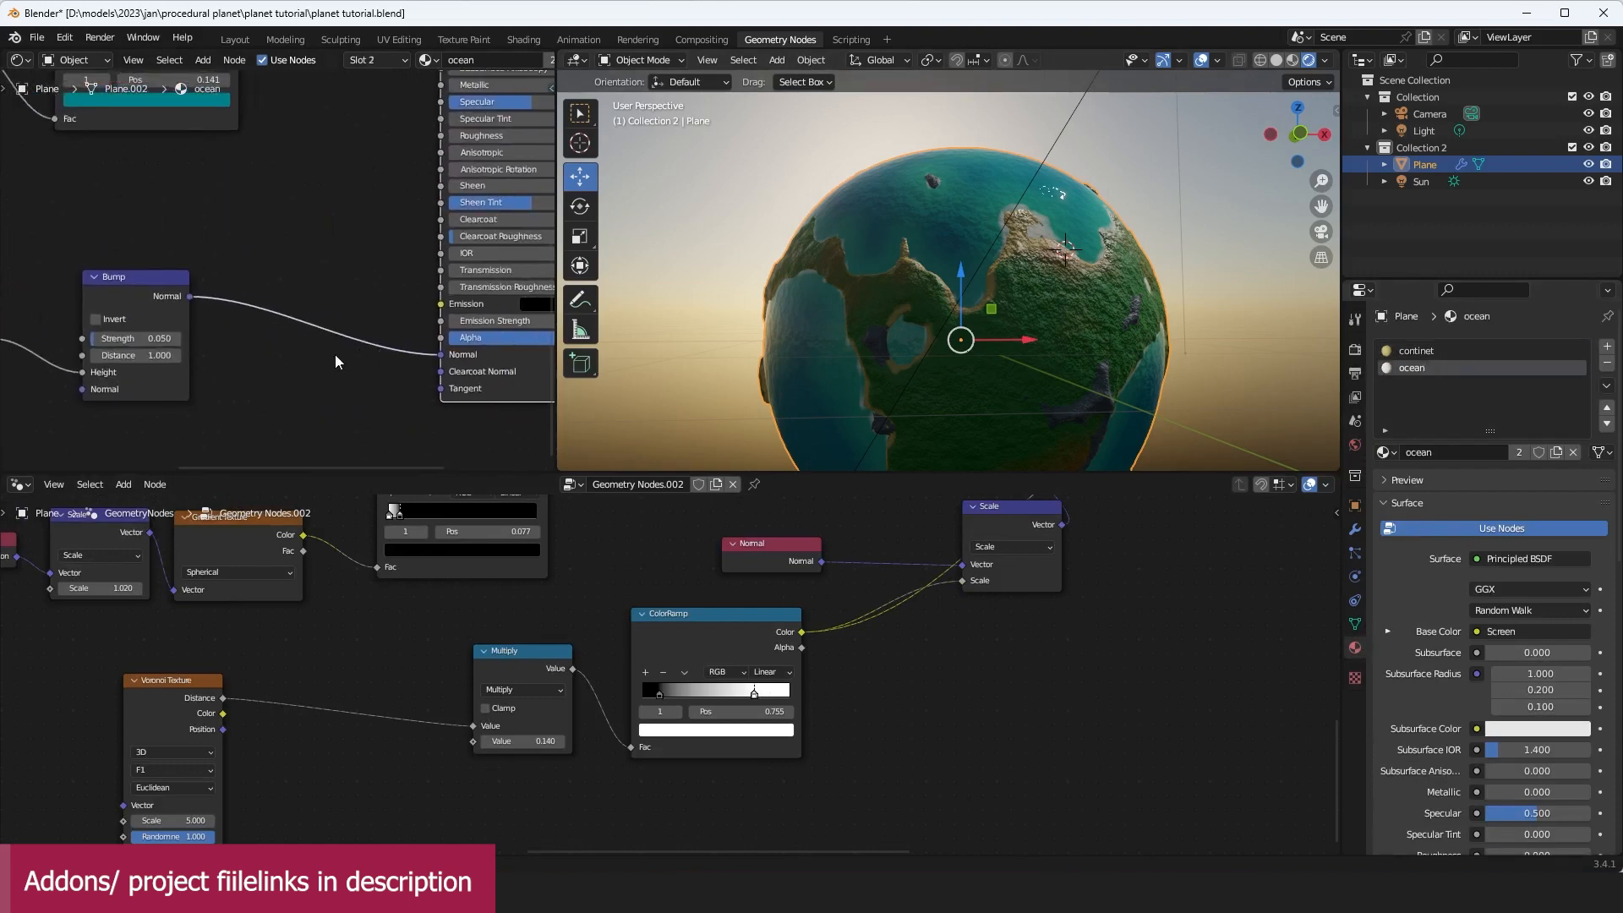
middle_drag(214, 359, 209, 375)
middle_drag(243, 302, 196, 375)
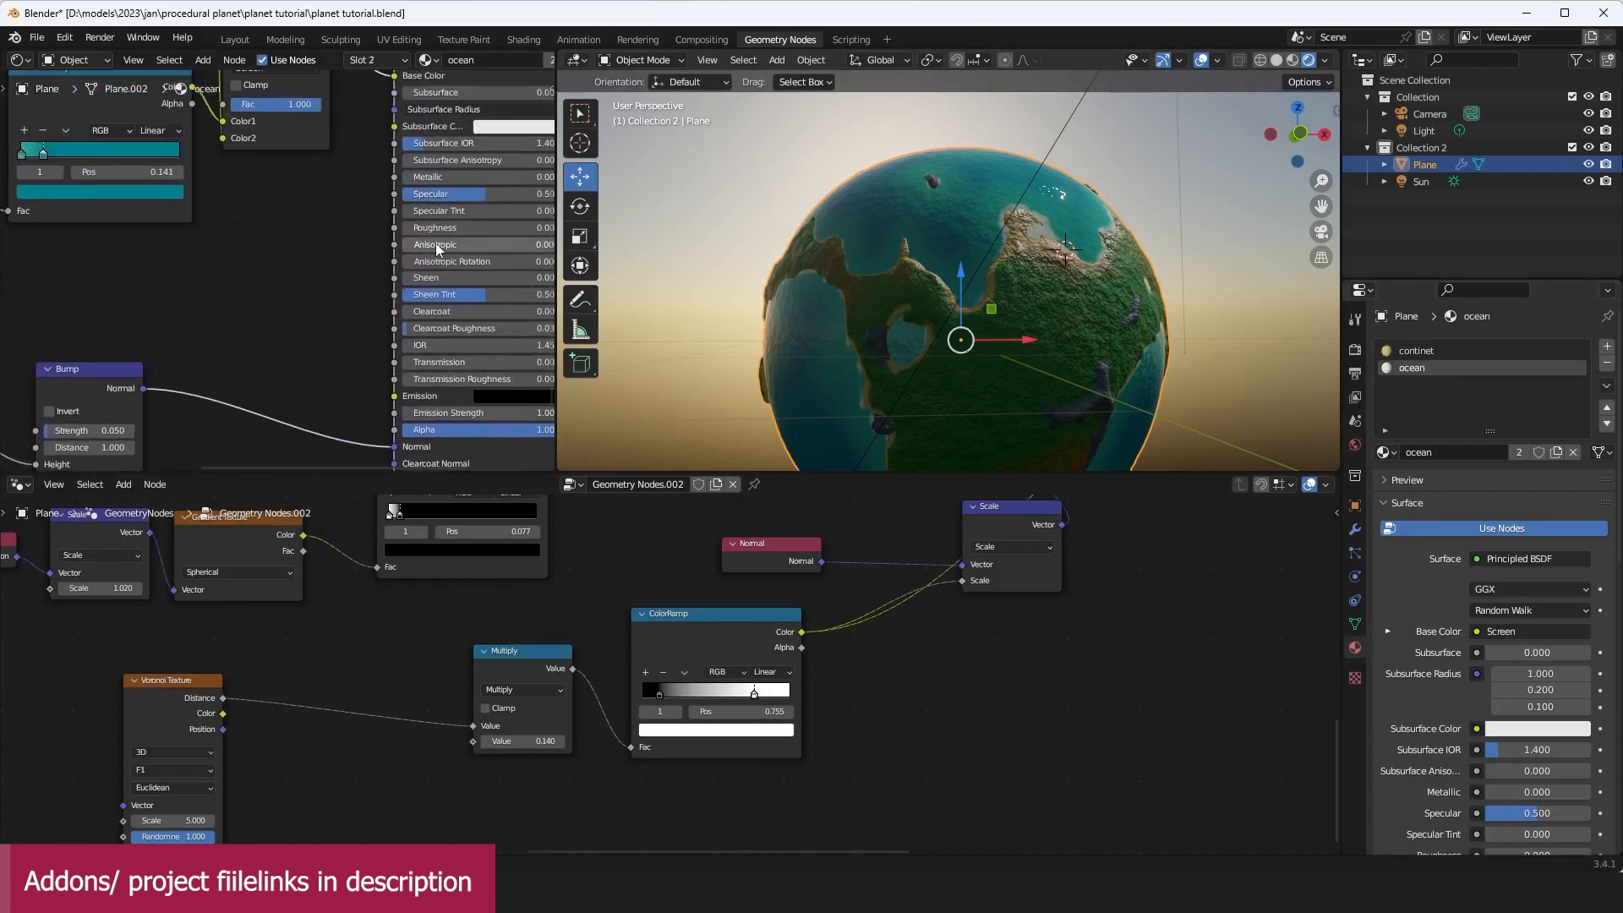
middle_drag(97, 451, 193, 410)
scroll(196, 408, up, 1)
double_click(215, 408)
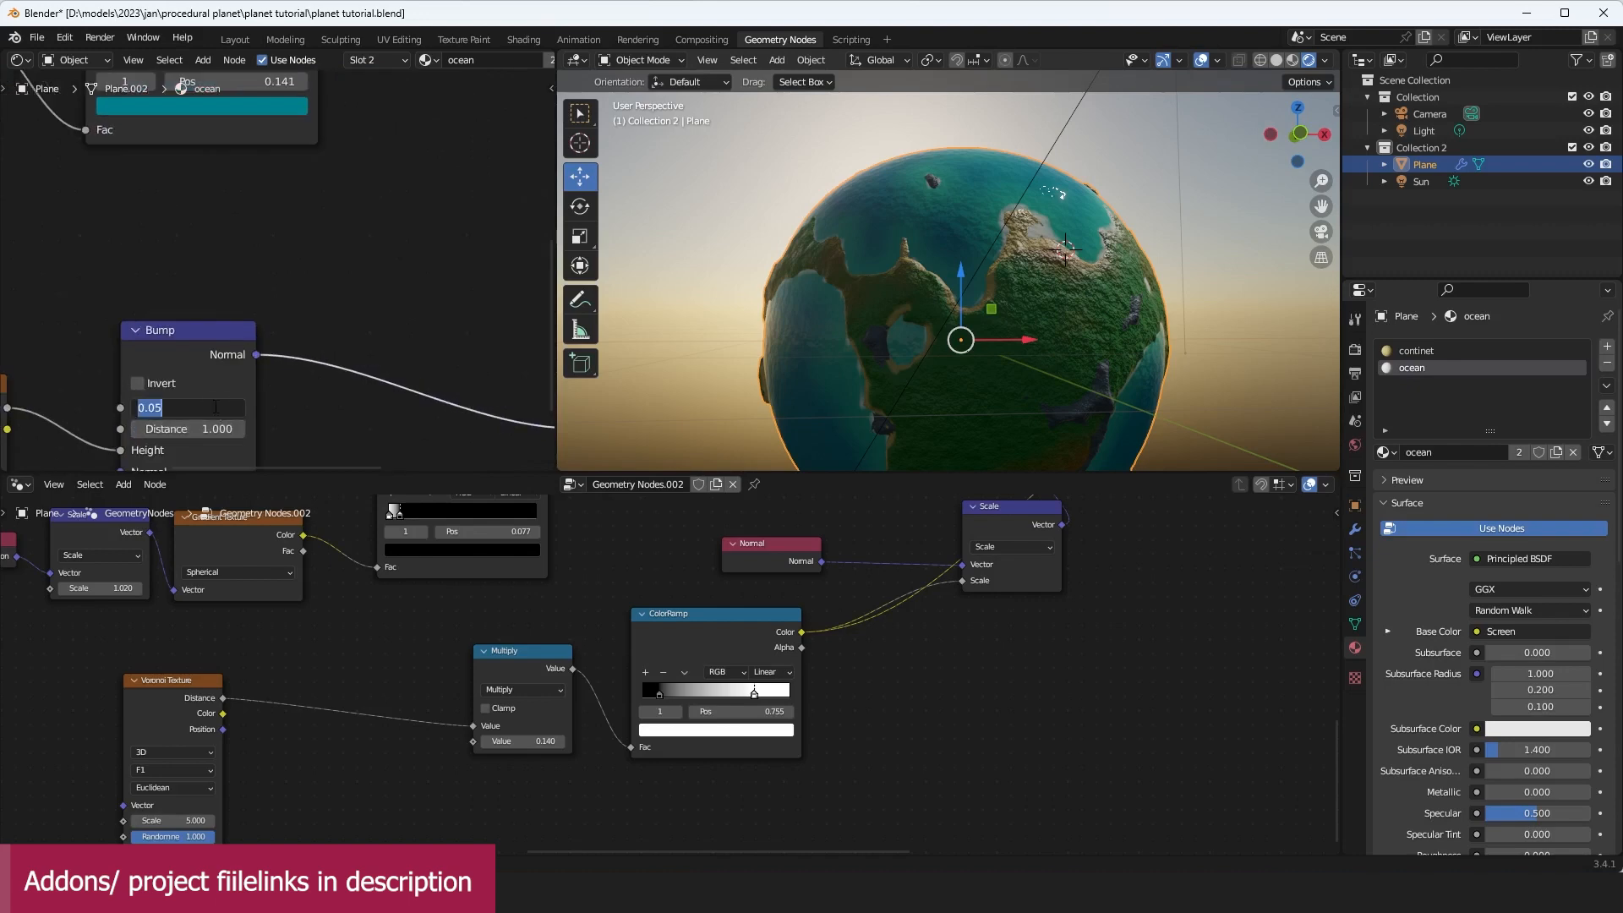
text(.01)
key(Return)
scroll(822, 187, up, 3)
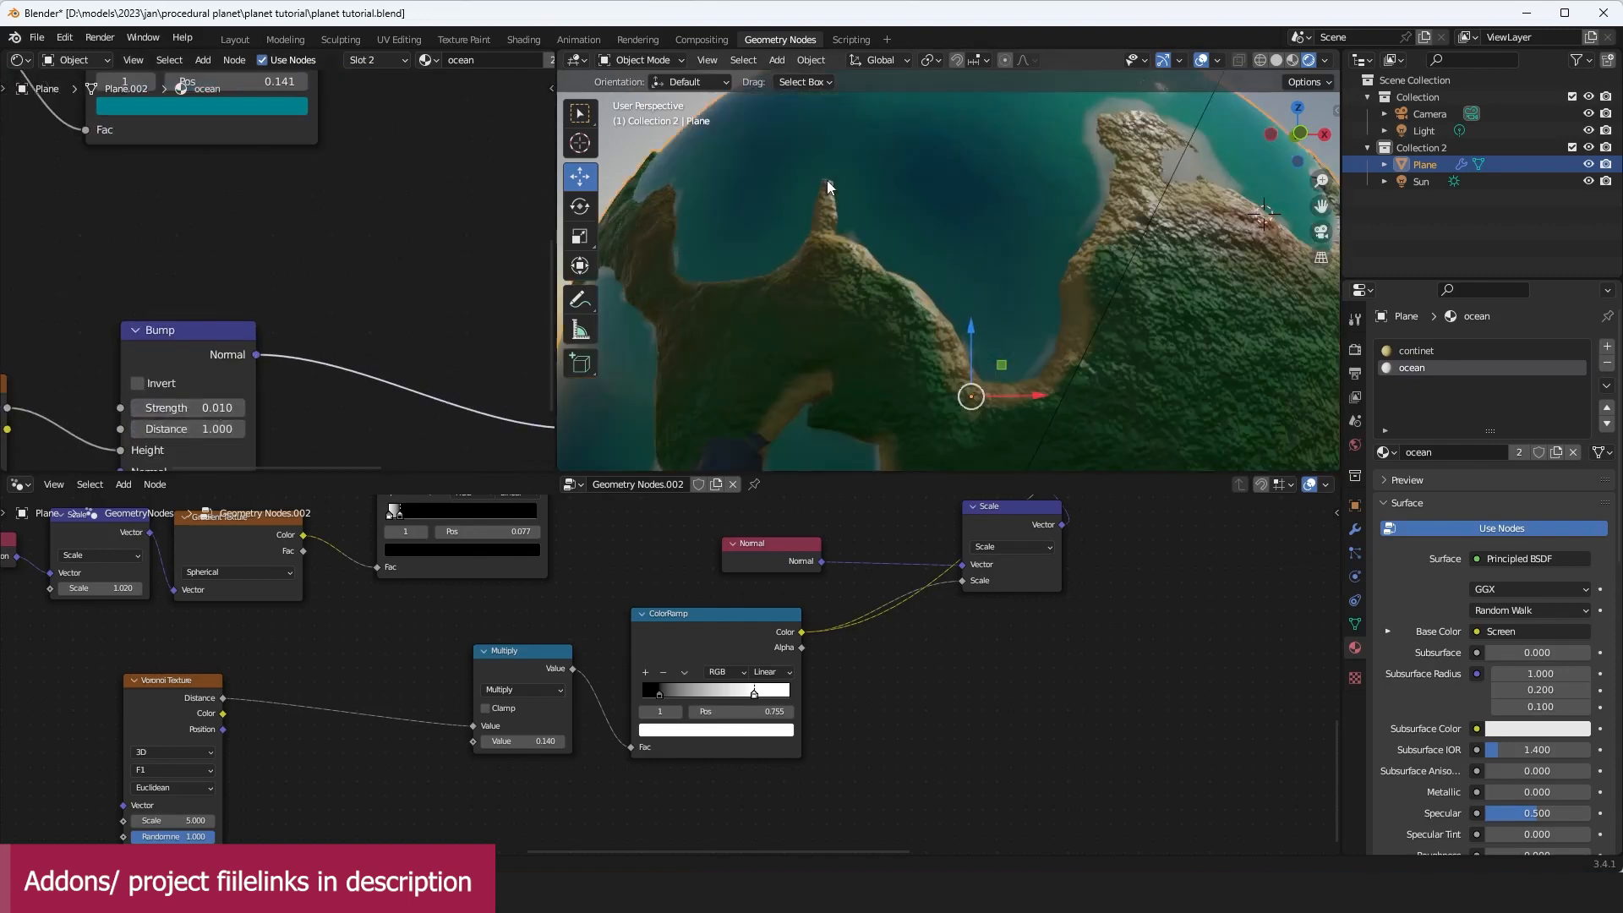
shift+middle_drag(820, 213, 804, 272)
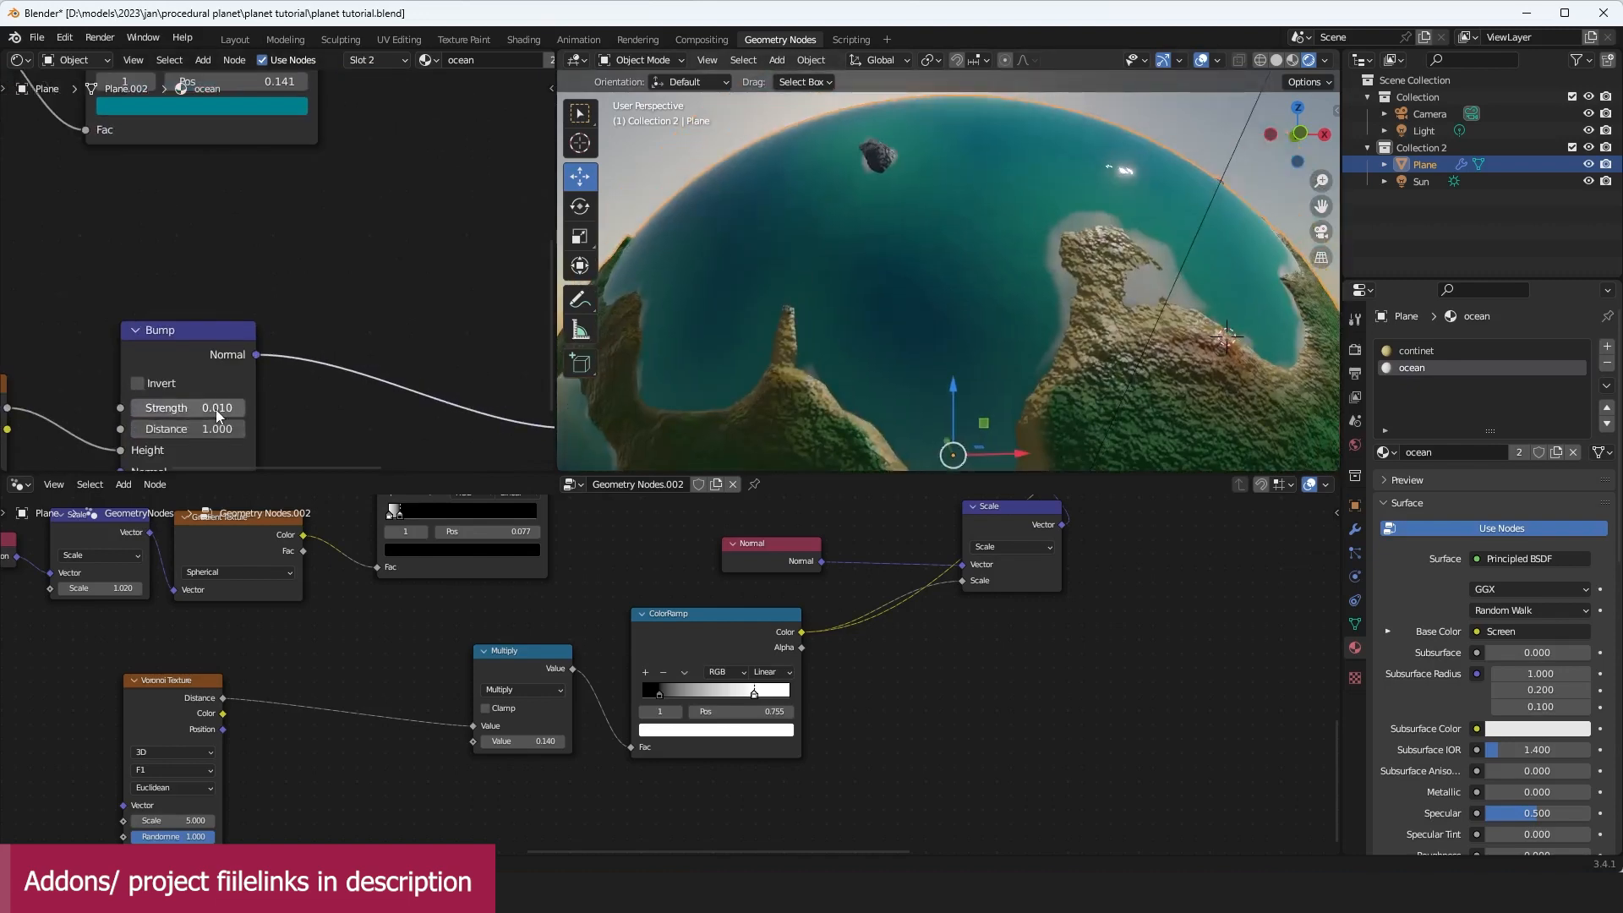
Step: Set the Scale of the Noise Texture driving the ocean material's bump to 38.200 and save the file
drag(186, 408, 191, 407)
middle_drag(97, 427, 471, 305)
drag(330, 430, 331, 429)
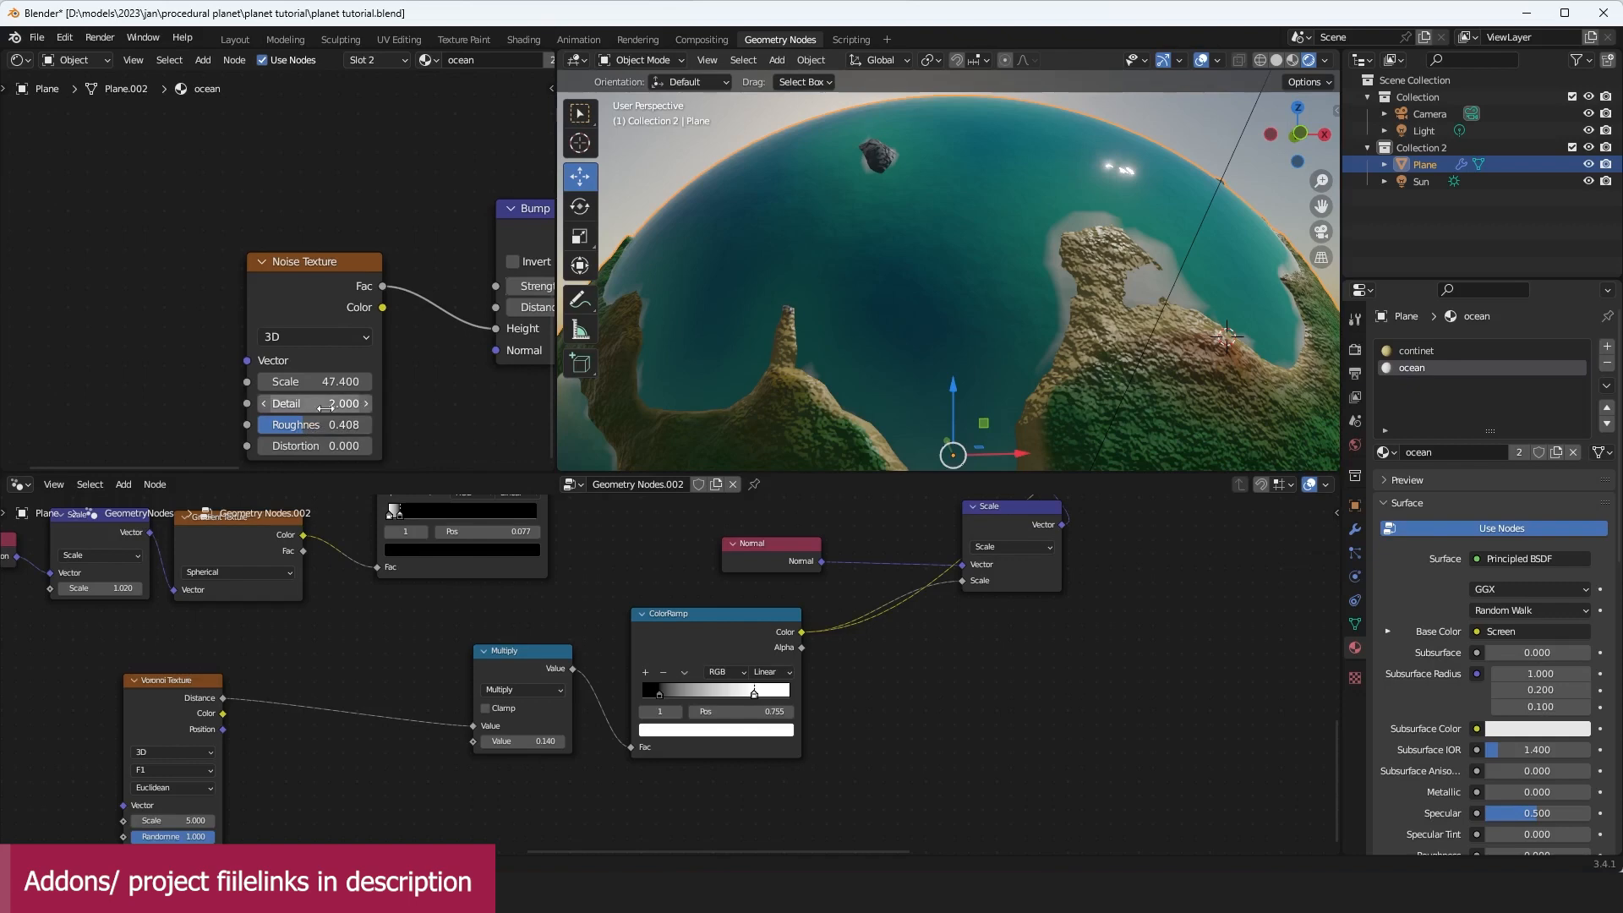
middle_drag(395, 400, 389, 402)
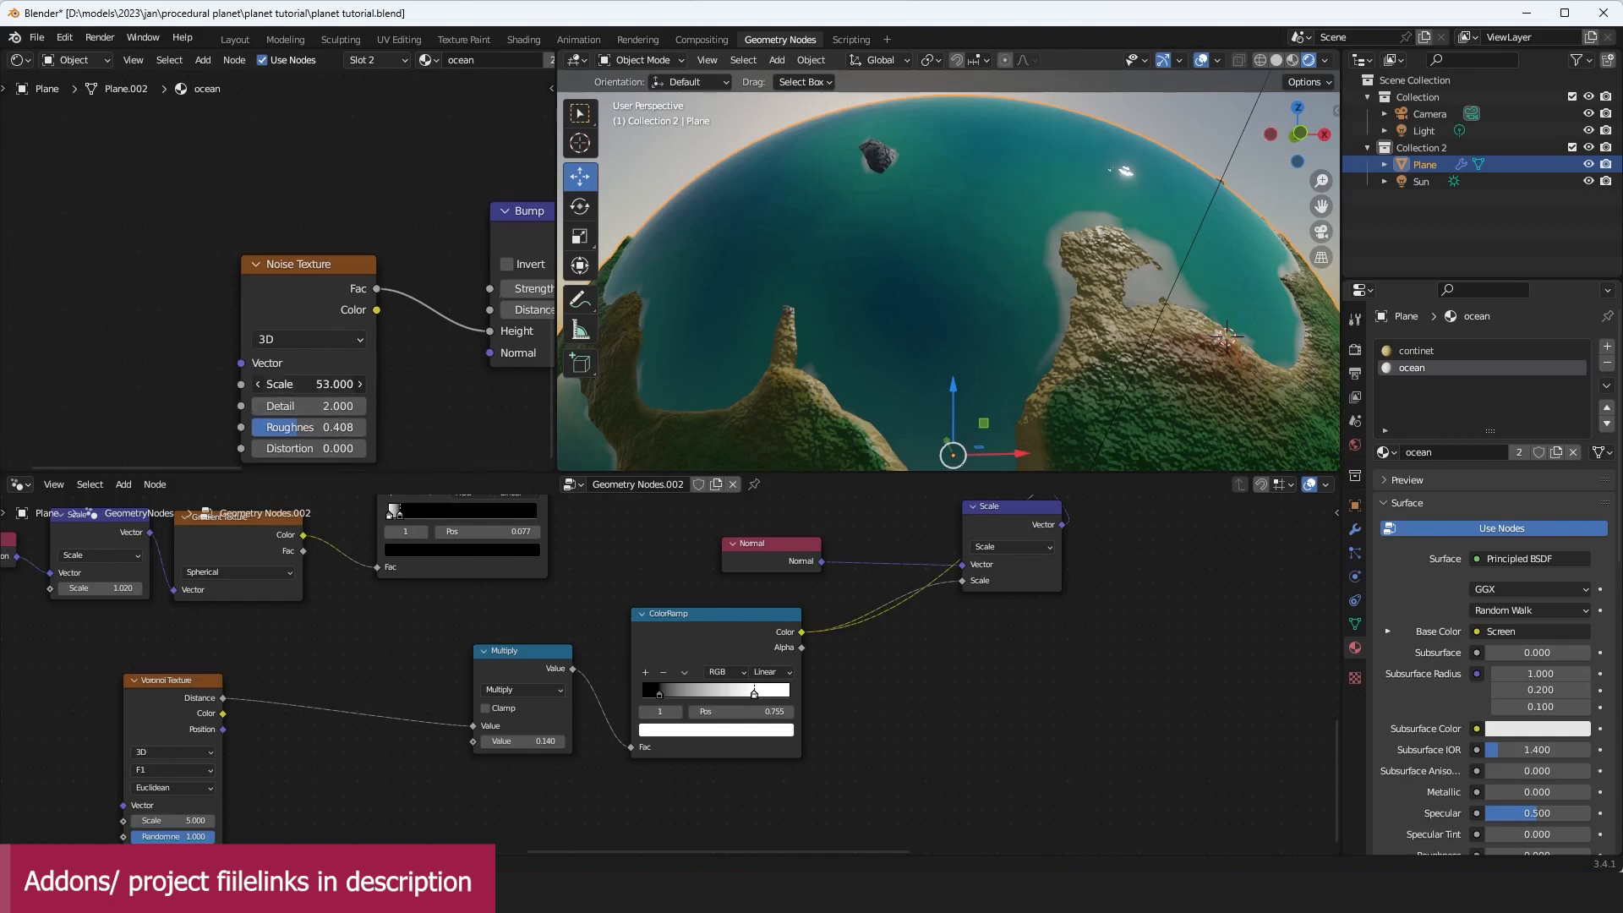
drag(309, 384, 261, 384)
scroll(1023, 217, down, 2)
middle_drag(981, 205, 906, 230)
key(ctrl+s)
Step: Compare the planet with the finished version in procedural planet.blend and return to planet tutorial.blend
mouse_move(437, 893)
click(373, 832)
scroll(944, 252, up, 2)
mouse_move(438, 893)
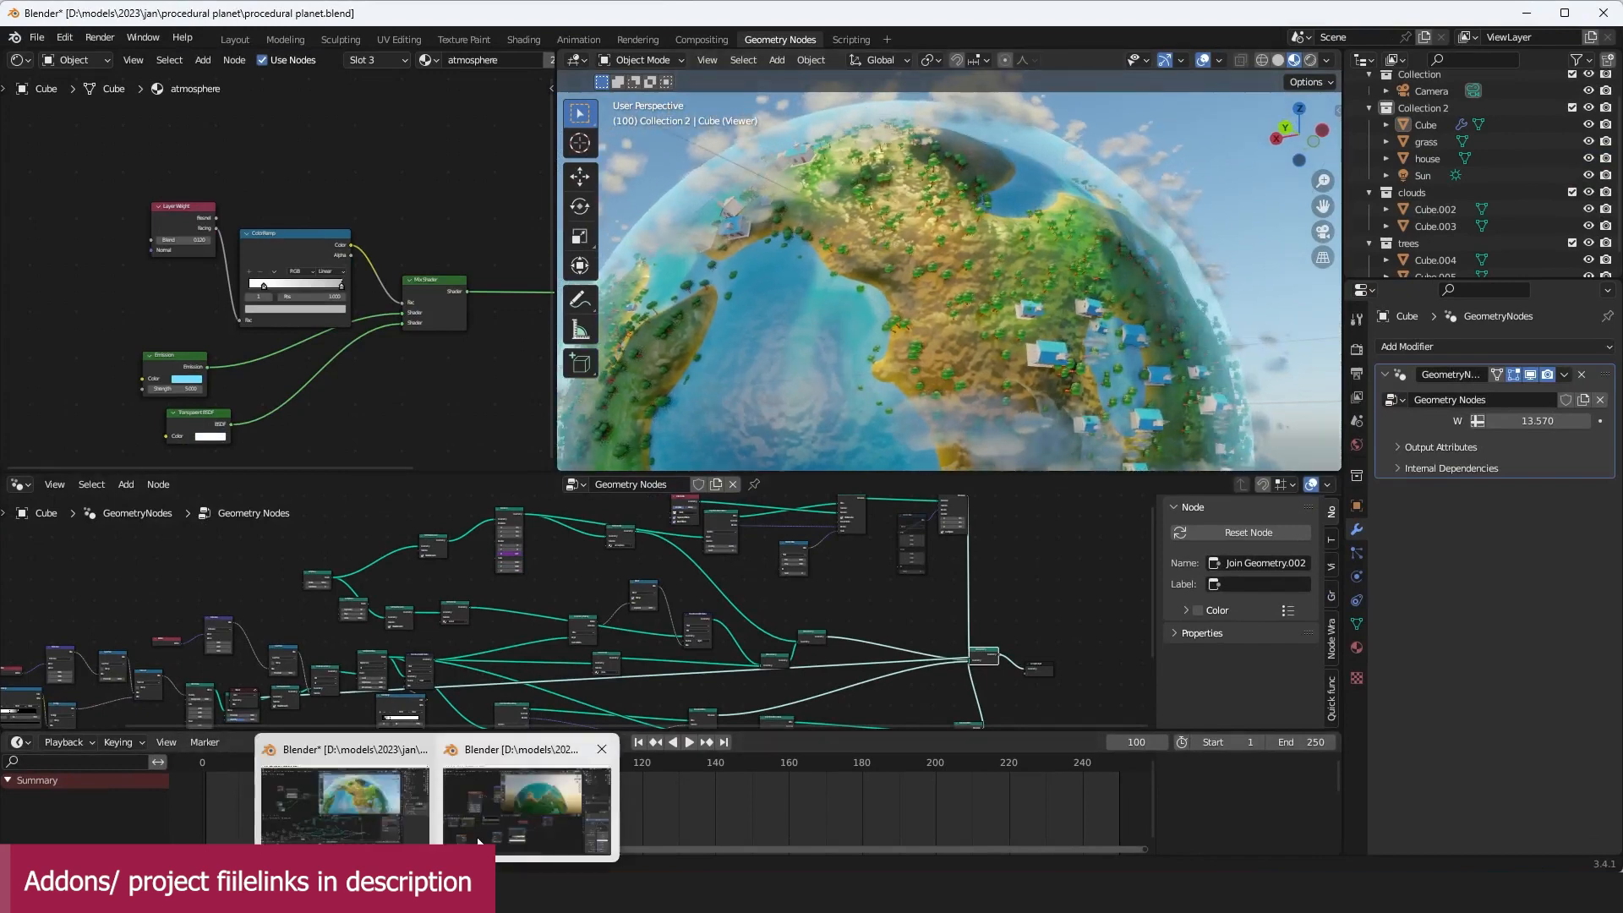
click(489, 832)
middle_drag(416, 719, 437, 708)
middle_drag(93, 773, 279, 728)
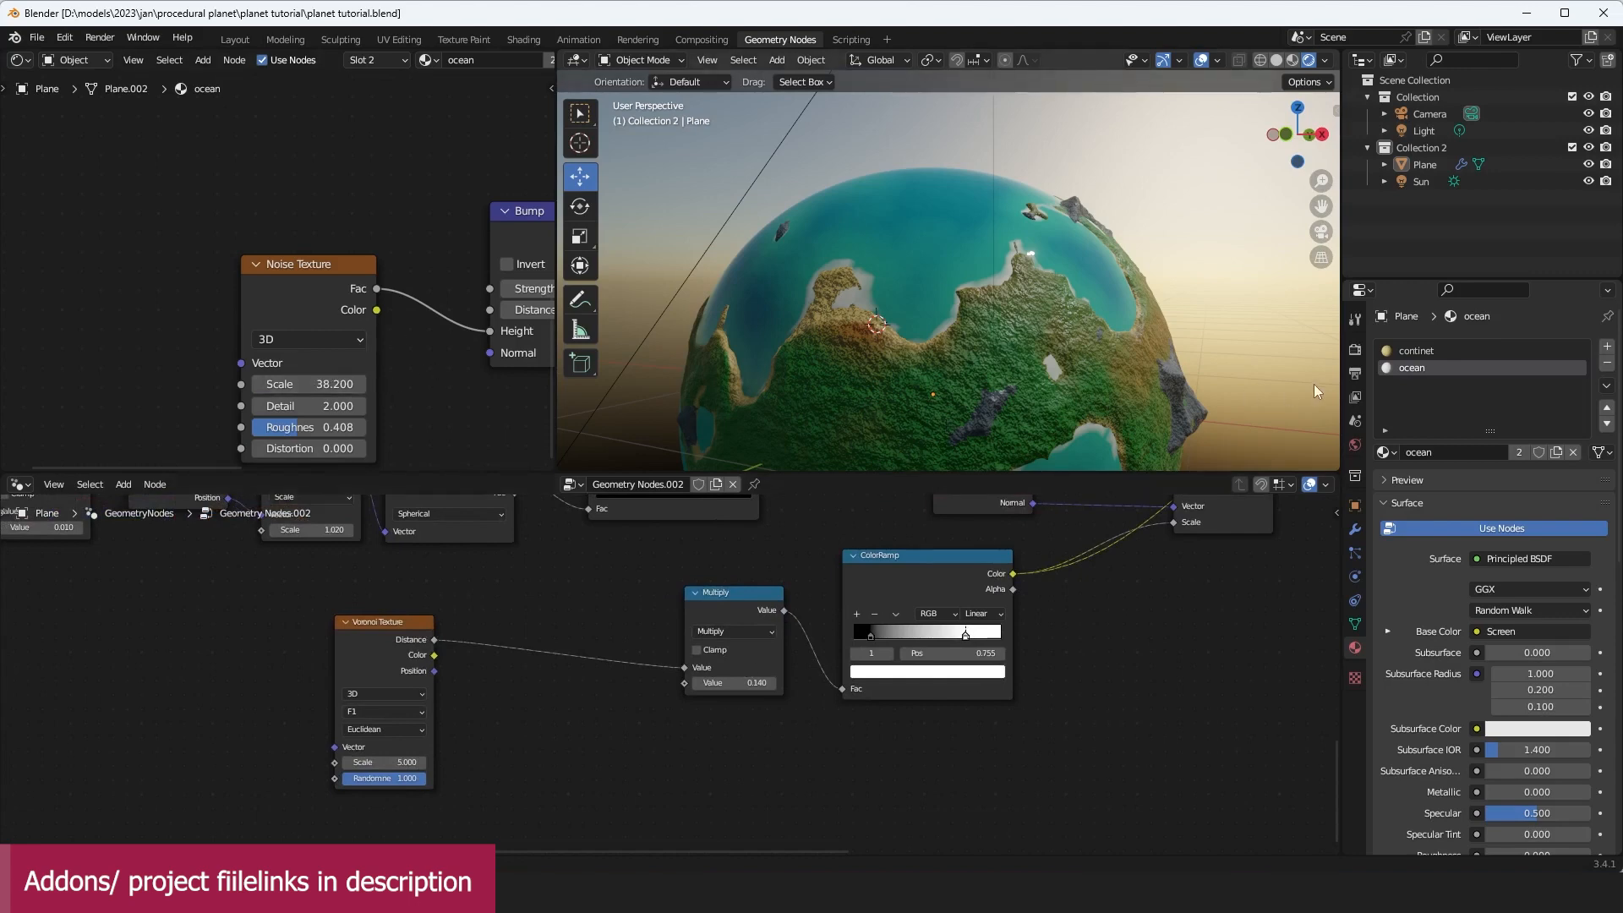
Step: Select the planet's continent material, set its Bump Strength to 0.117 and save the file
click(1452, 352)
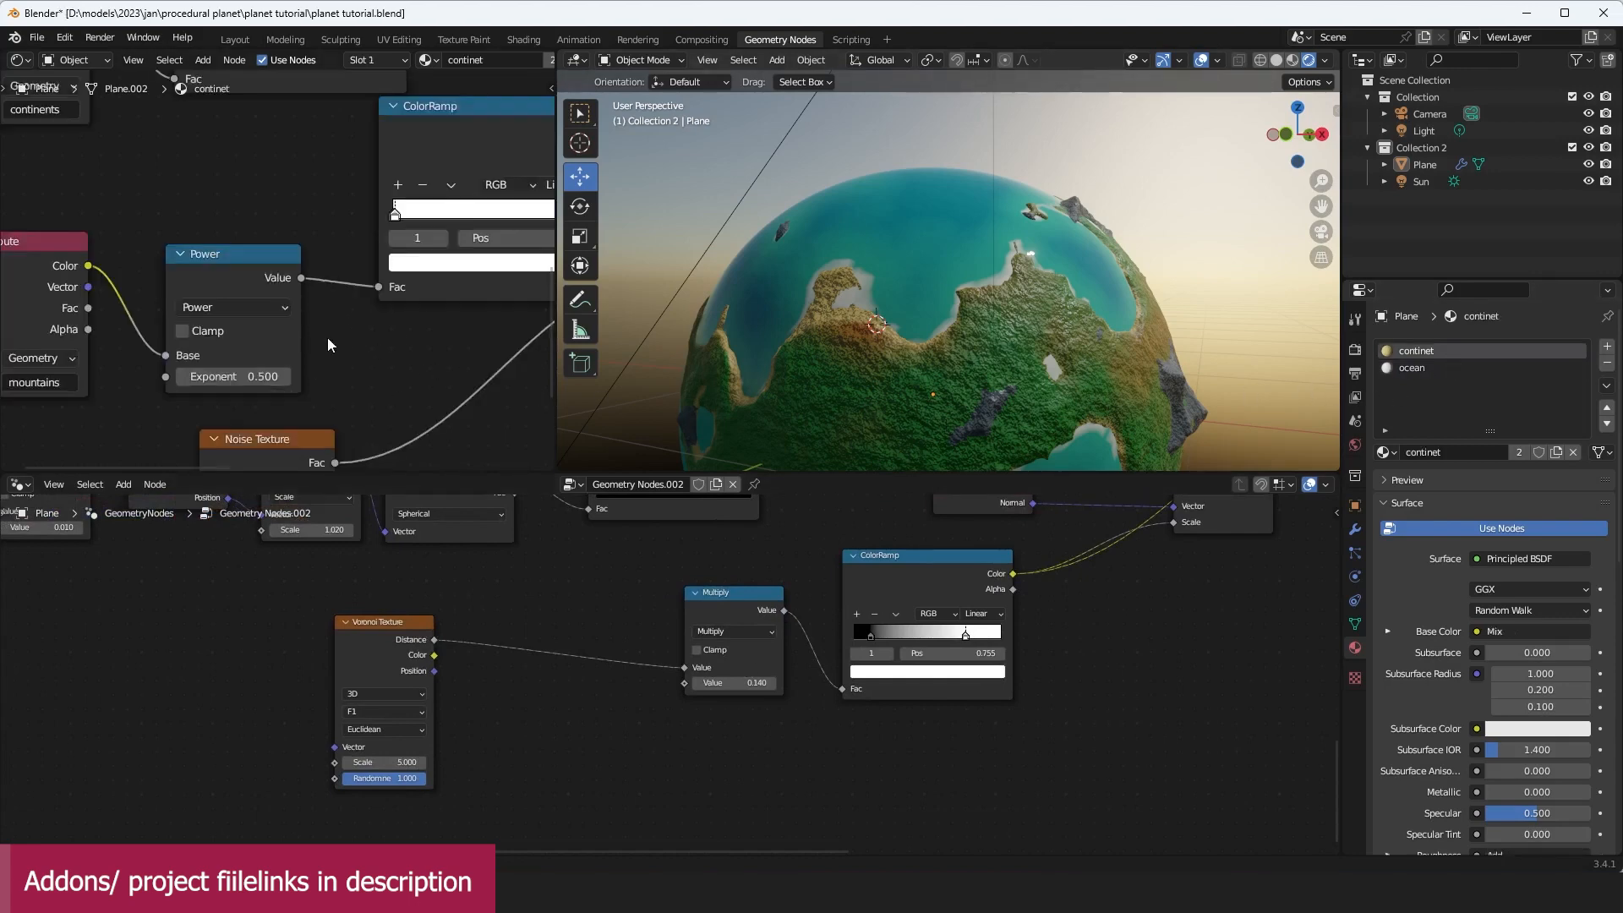
middle_drag(373, 369, 414, 250)
scroll(442, 308, down, 3)
scroll(443, 308, up, 3)
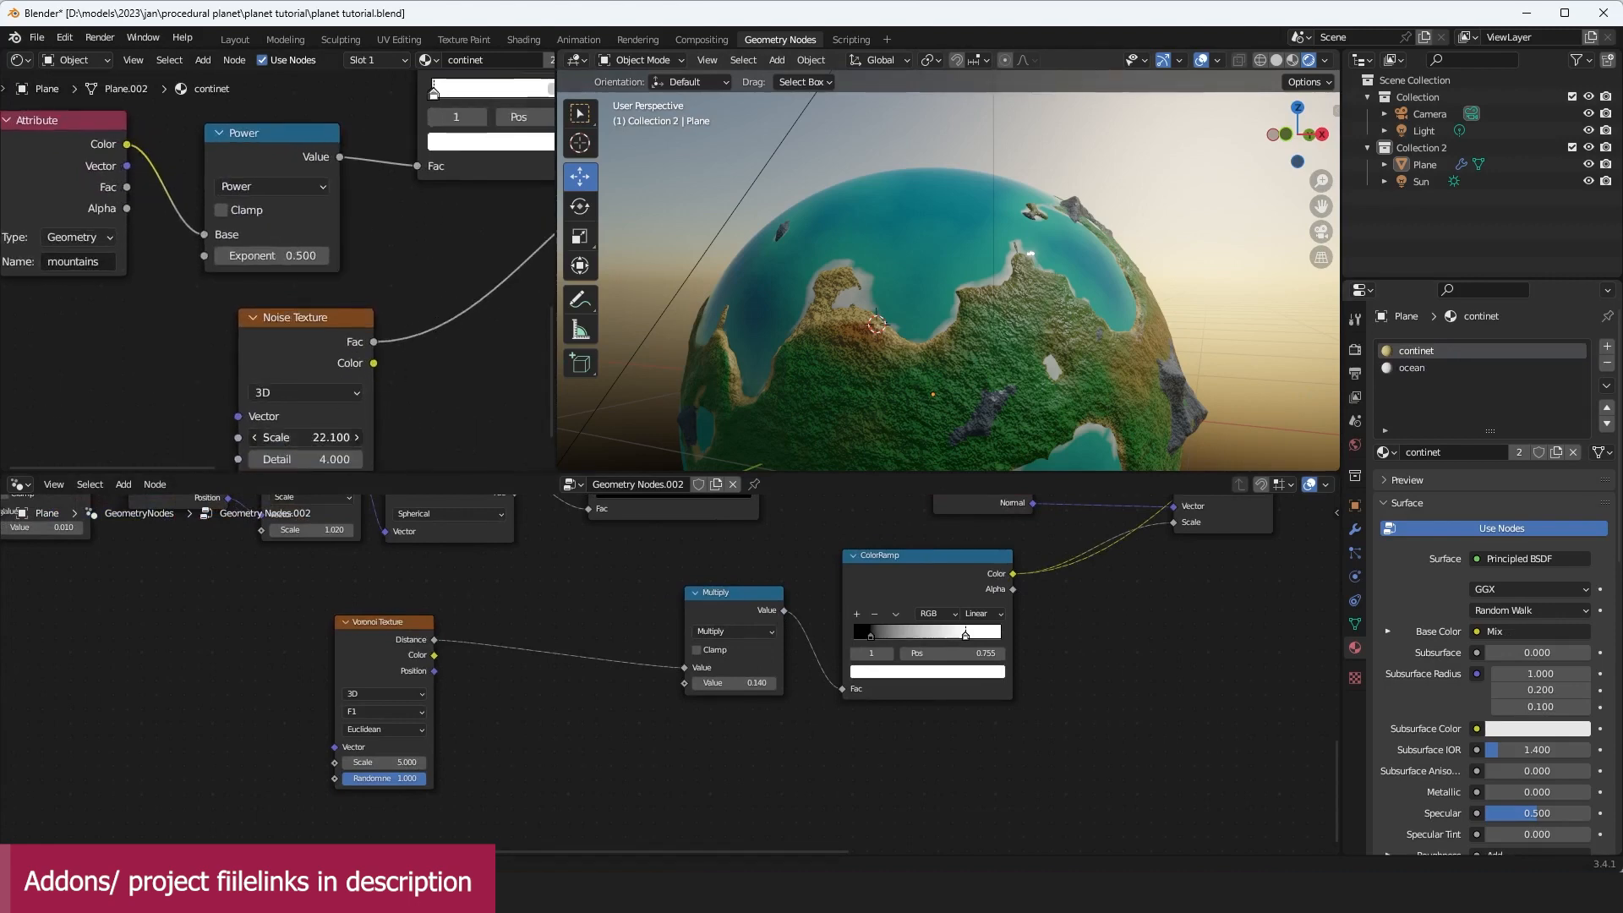
scroll(372, 425, down, 4)
middle_drag(530, 352, 290, 298)
scroll(289, 298, up, 2)
mouse_move(271, 346)
mouse_down()
mouse_move(348, 345)
mouse_move(272, 344)
mouse_up()
click(274, 346)
text(225)
key(Return)
scroll(808, 320, down, 4)
middle_drag(812, 319, 705, 313)
scroll(705, 314, up, 2)
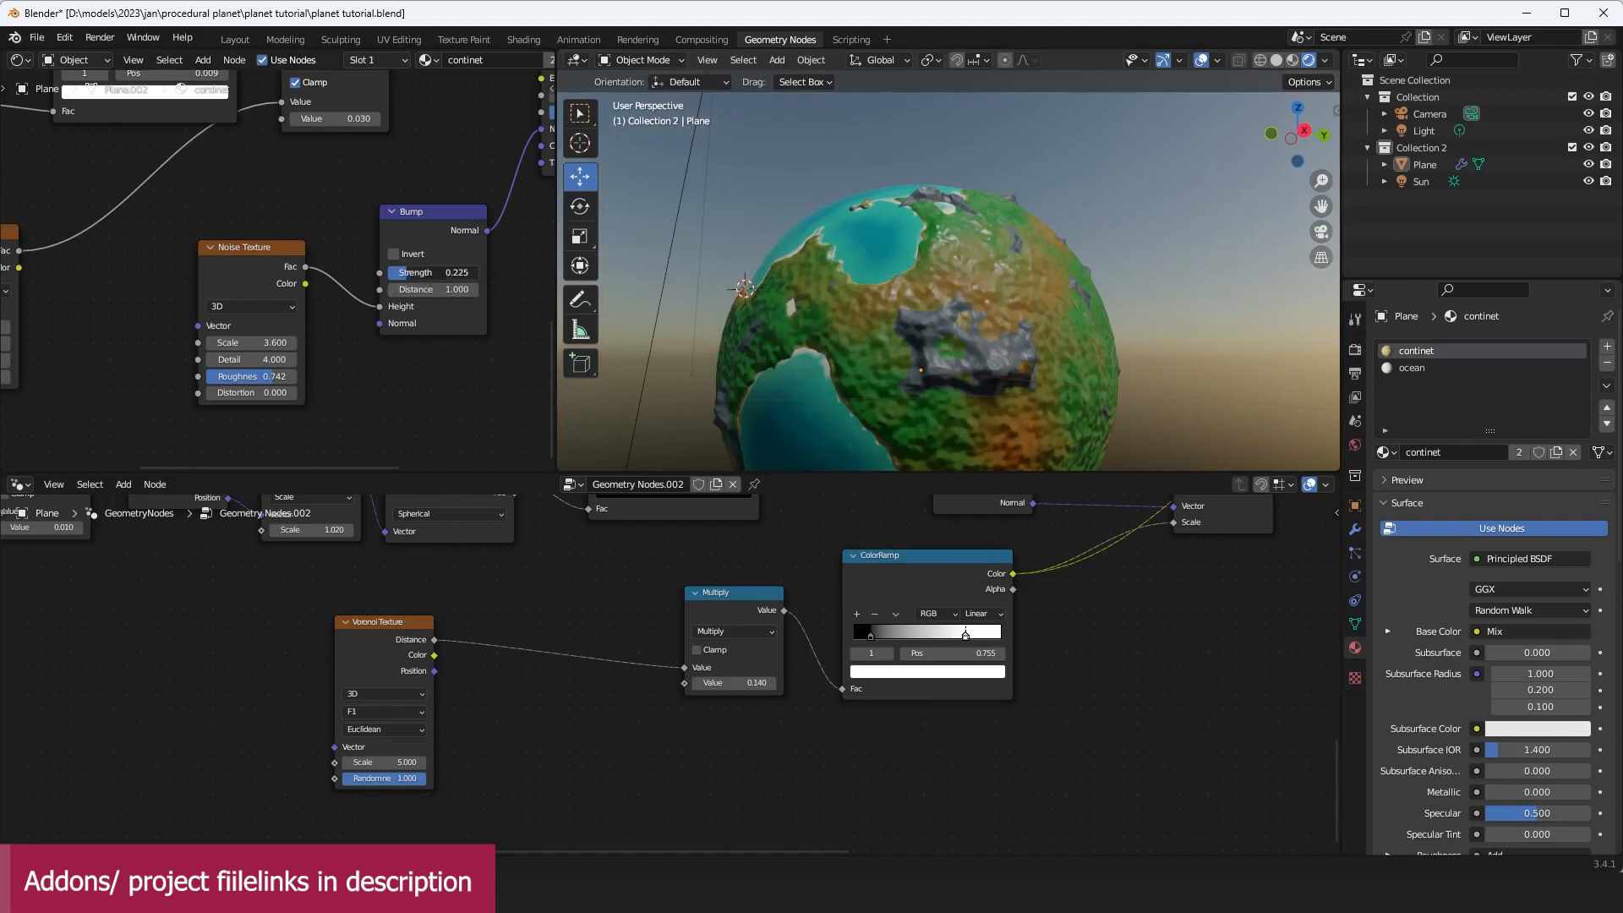
middle_drag(991, 254, 1044, 293)
key(ctrl+s)
Step: Examine the planet from several sides and review the continent material's node tree
middle_drag(1139, 231, 707, 264)
scroll(985, 287, down, 5)
scroll(926, 321, up, 2)
scroll(804, 298, up, 3)
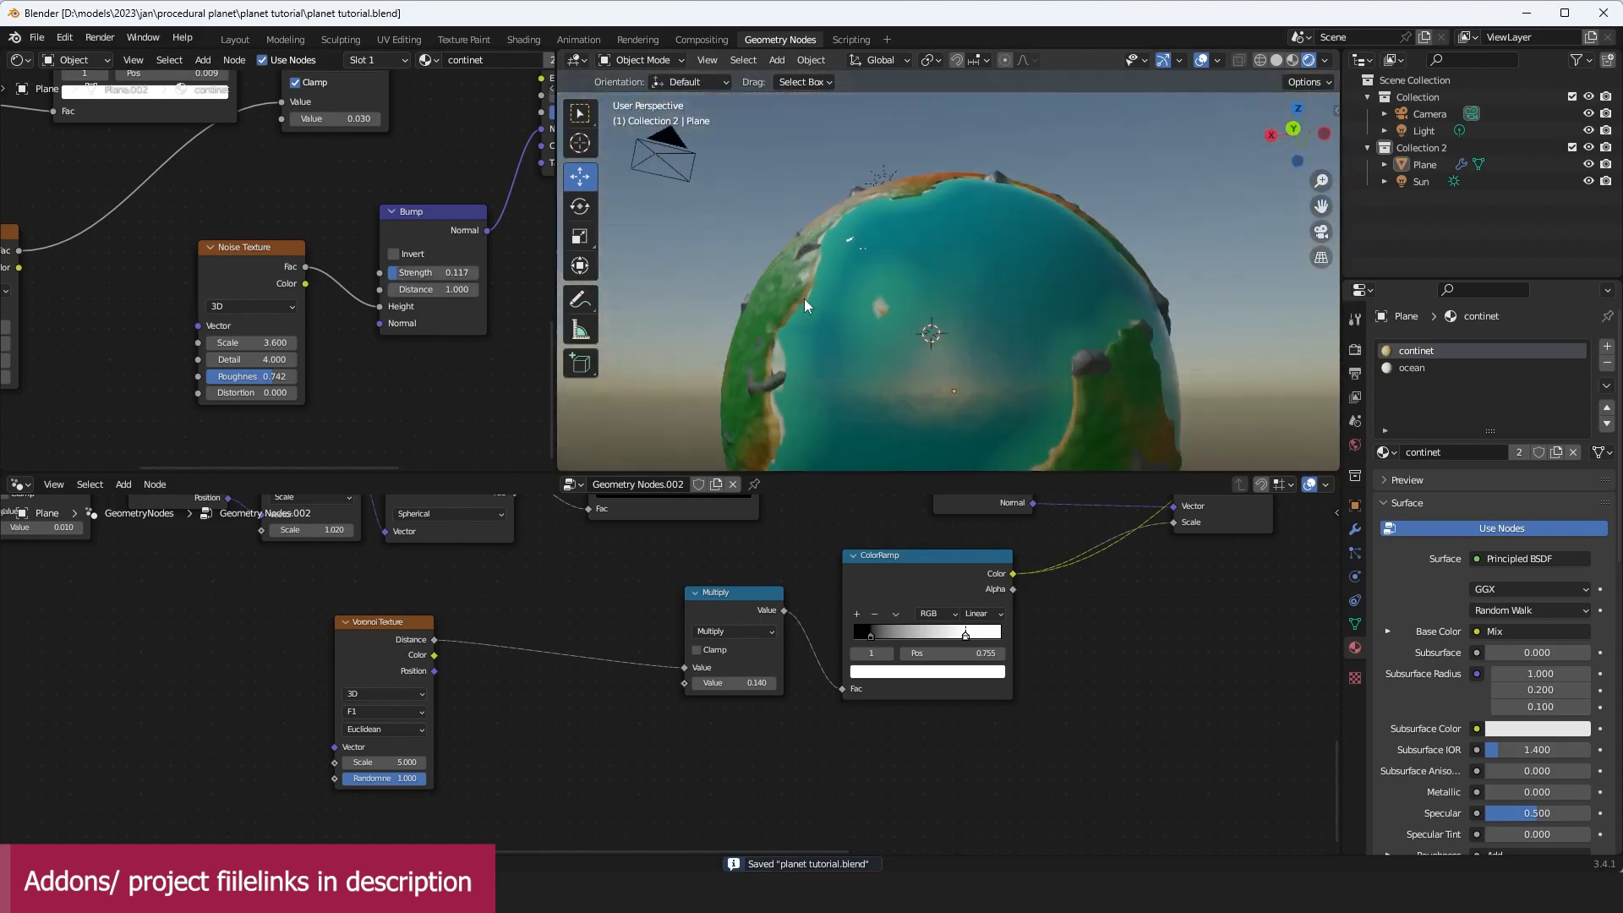
scroll(406, 292, down, 7)
middle_drag(422, 249, 410, 344)
scroll(358, 314, down, 4)
scroll(355, 334, up, 5)
scroll(338, 348, up, 2)
scroll(1066, 318, down, 3)
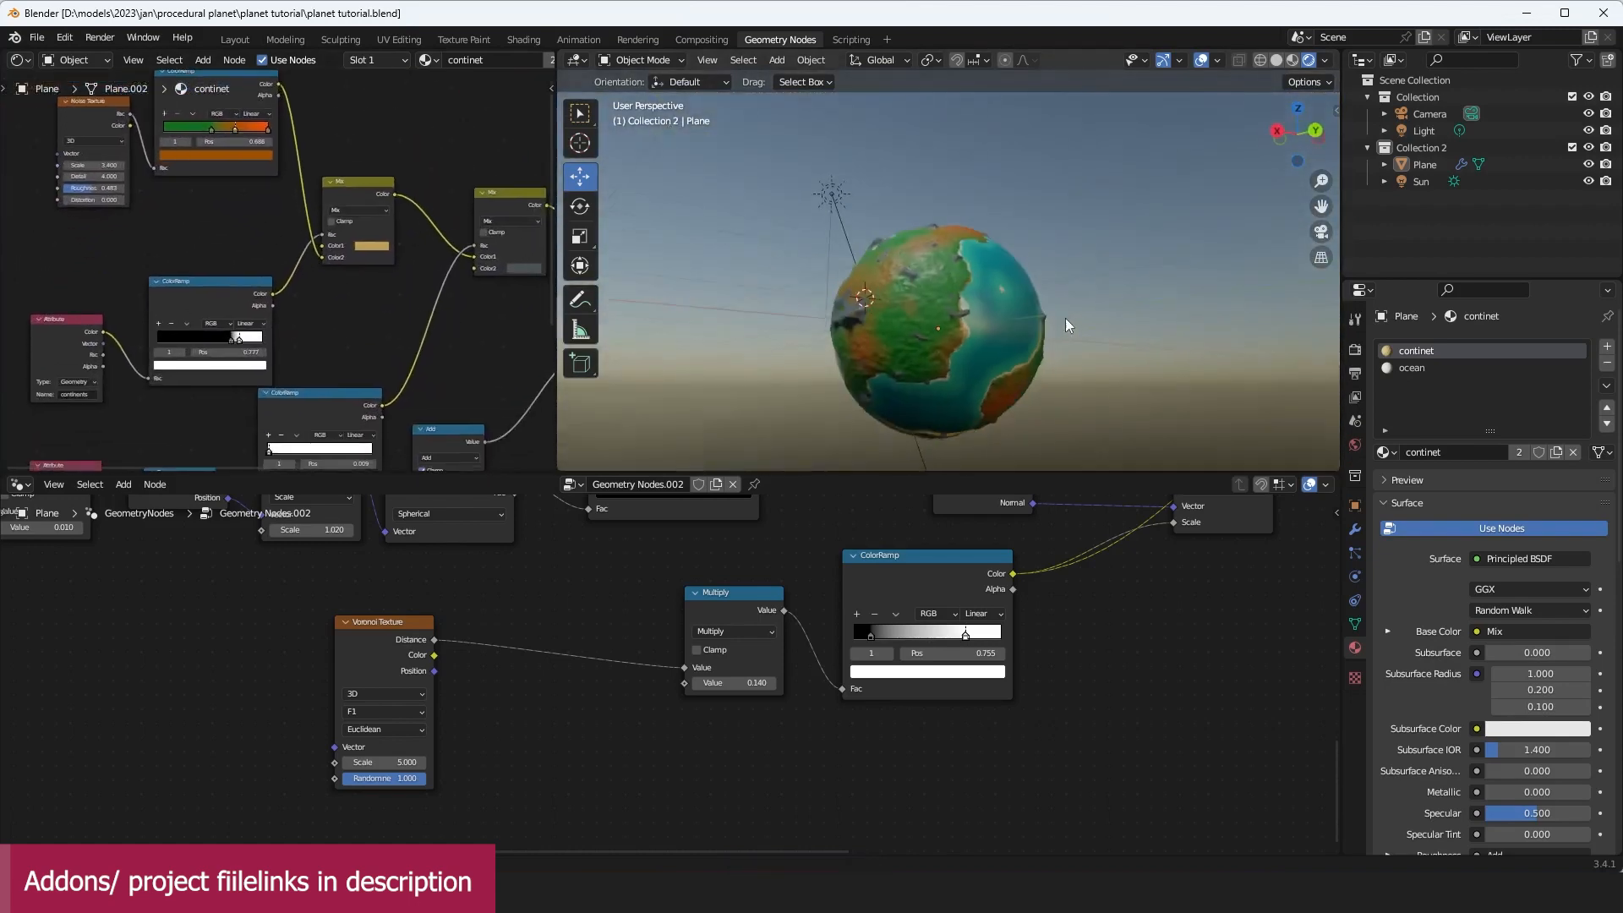
scroll(842, 323, up, 3)
middle_drag(842, 323, 1090, 314)
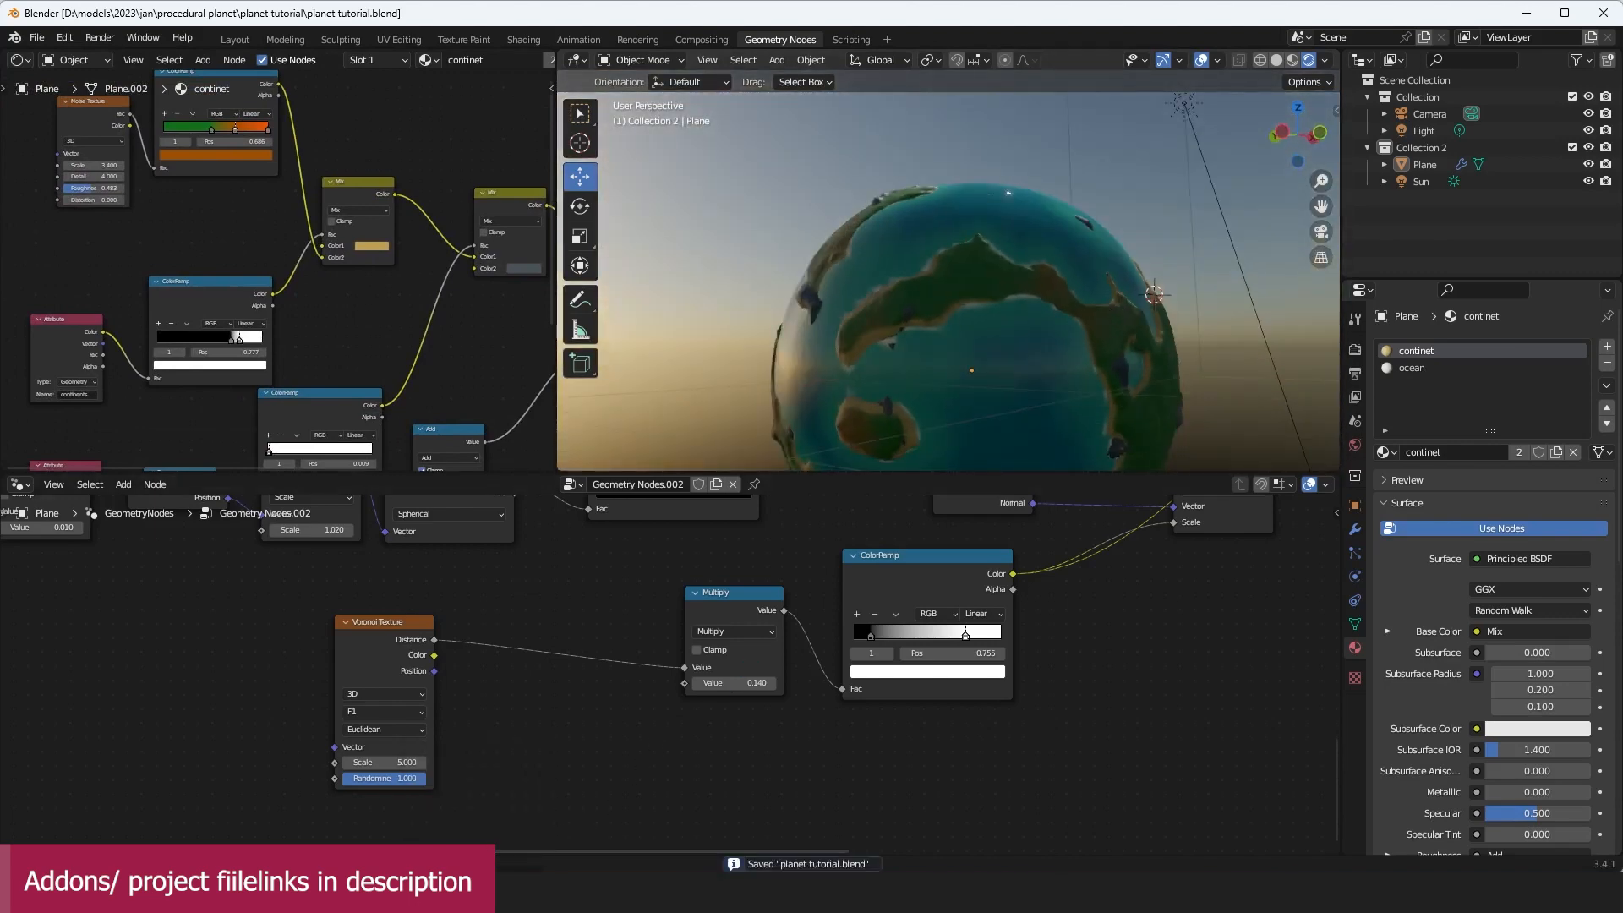
Step: Switch to procedural planet.blend to examine the clouds around the finished planet and return to the tutorial file
mouse_move(426, 895)
click(339, 803)
middle_drag(944, 321, 962, 320)
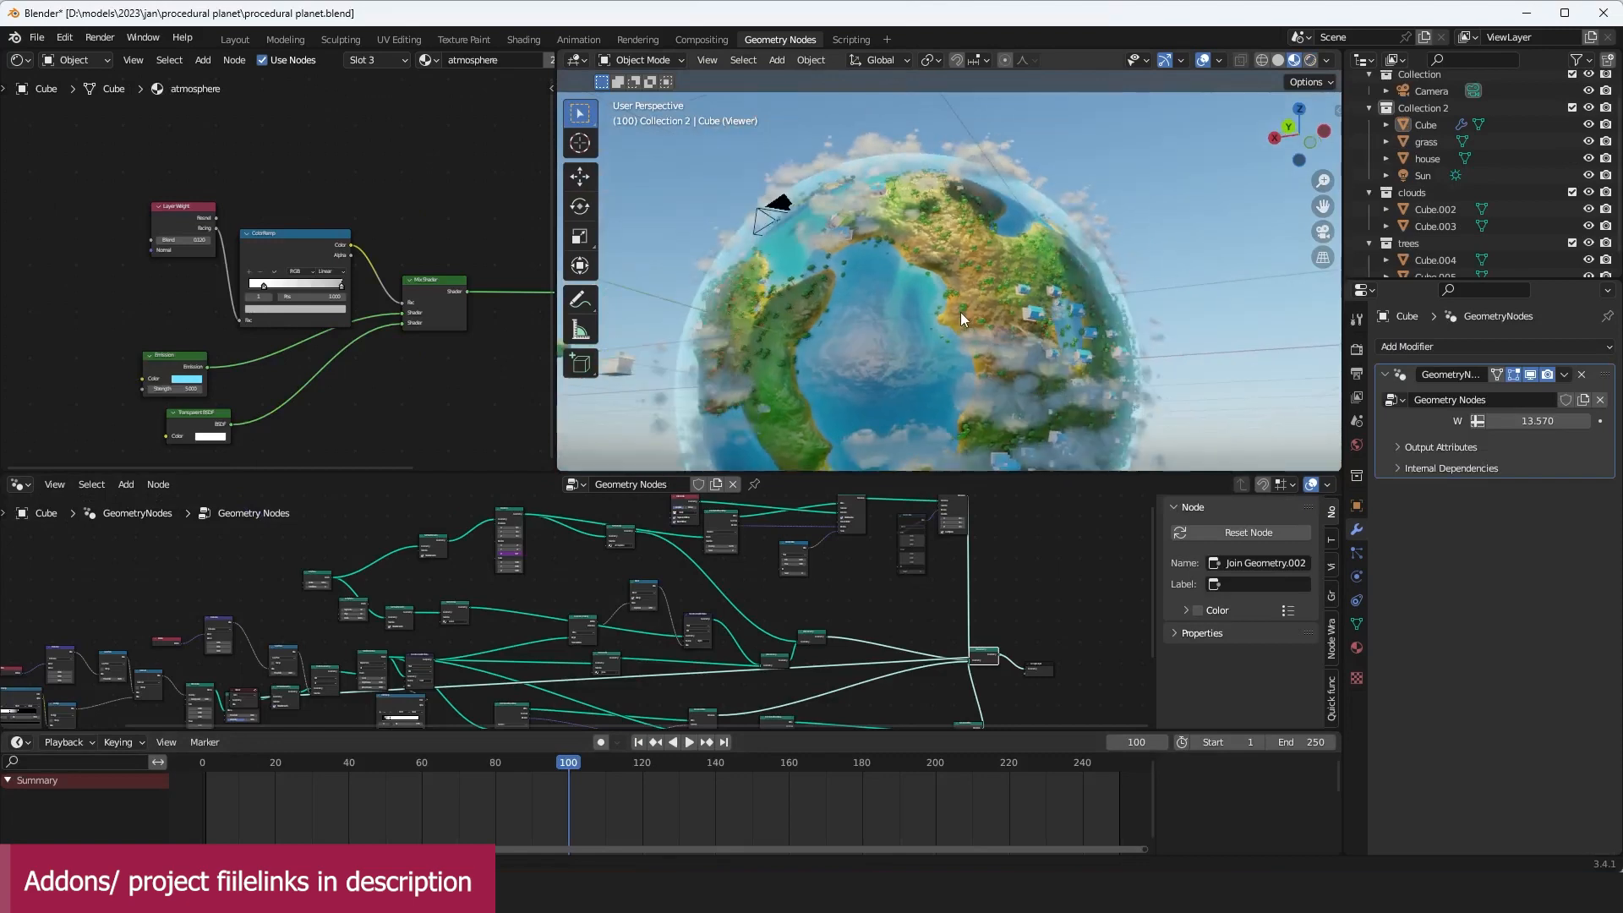
click(1526, 19)
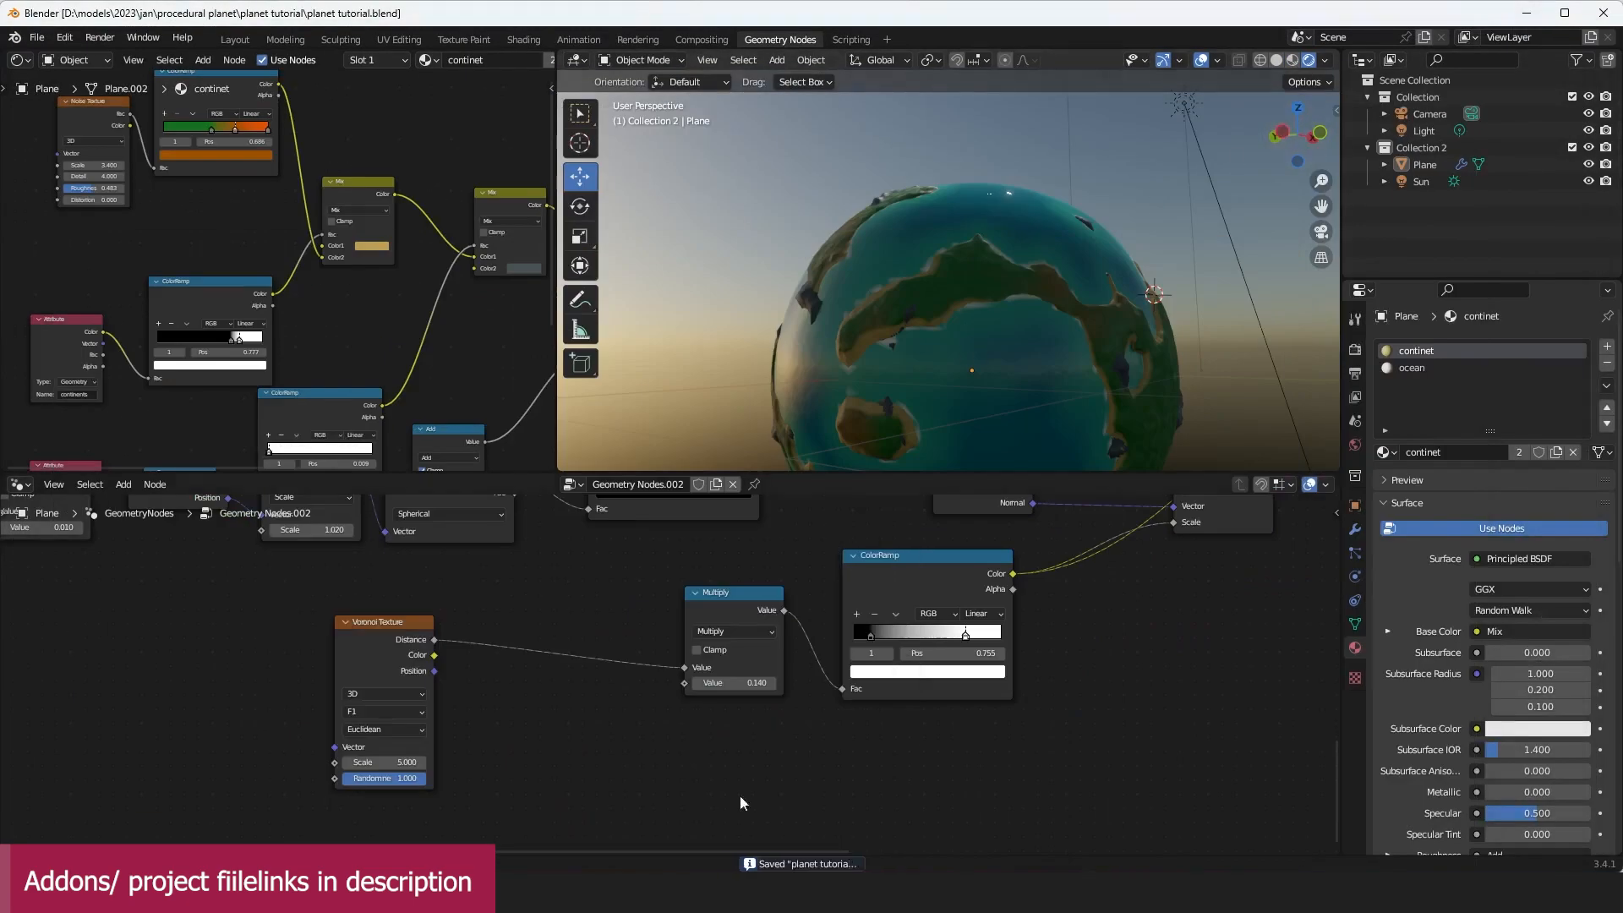
Step: Set the 3D viewport to Material Preview shading with free space beside the planet in view
key(KP_3)
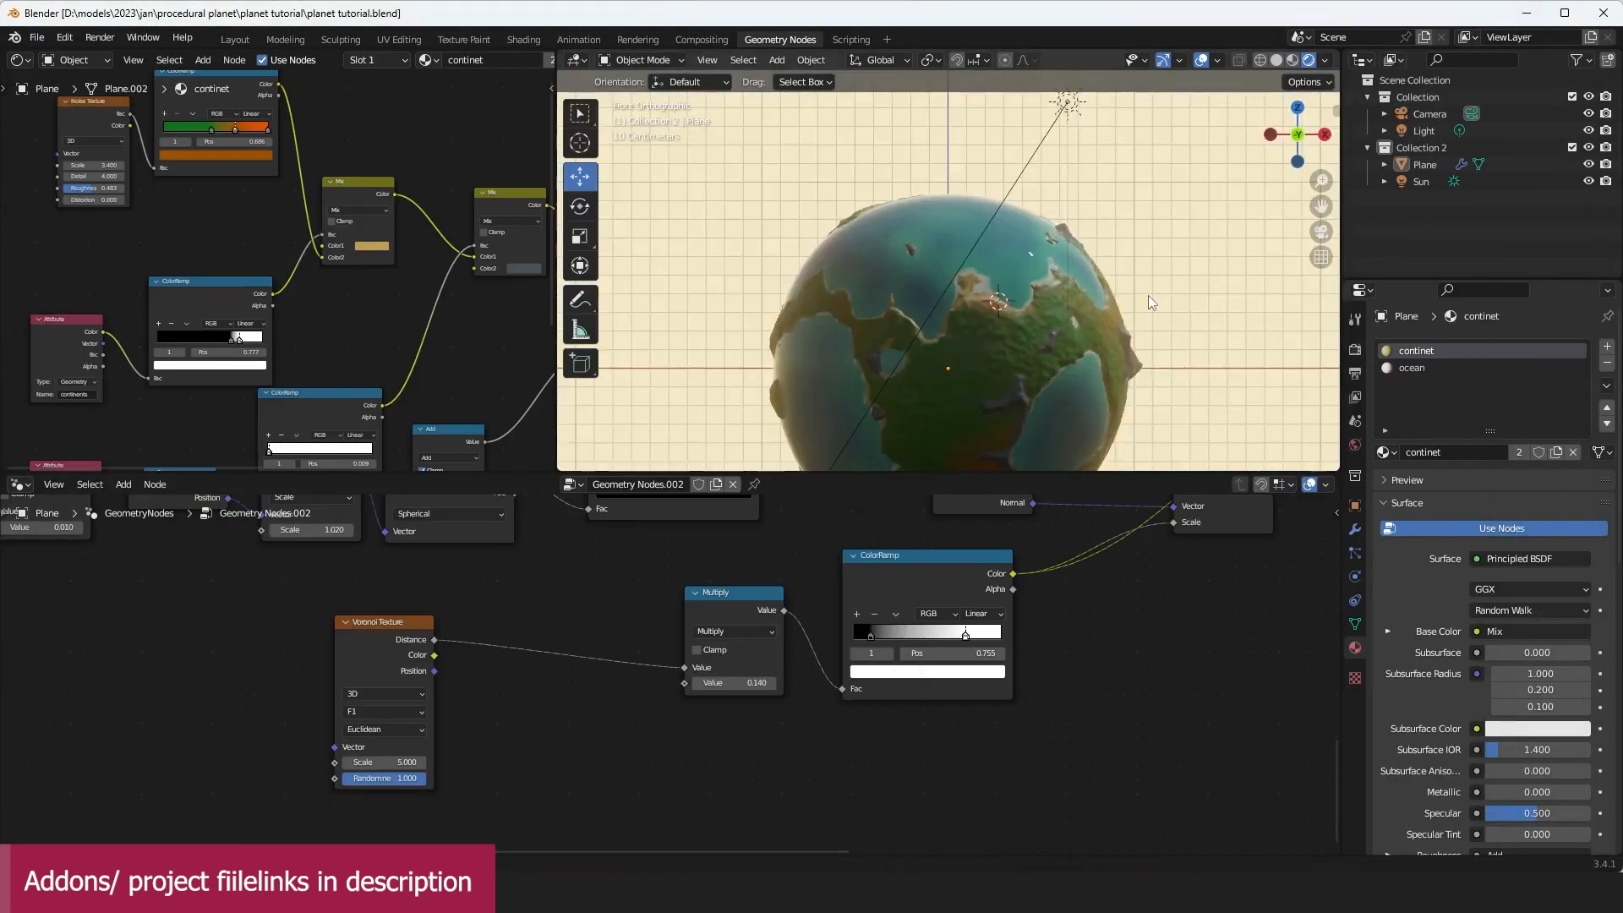
key(KP_1)
key(z)
click(1241, 308)
scroll(1241, 308, down, 3)
mouse_move(1241, 308)
middle_down()
mouse_move(1157, 309)
mouse_move(1088, 272)
middle_up()
click(1292, 60)
scroll(1163, 262, up, 3)
Step: Place the 3D cursor beside the planet and add a cube there
key(shift+a)
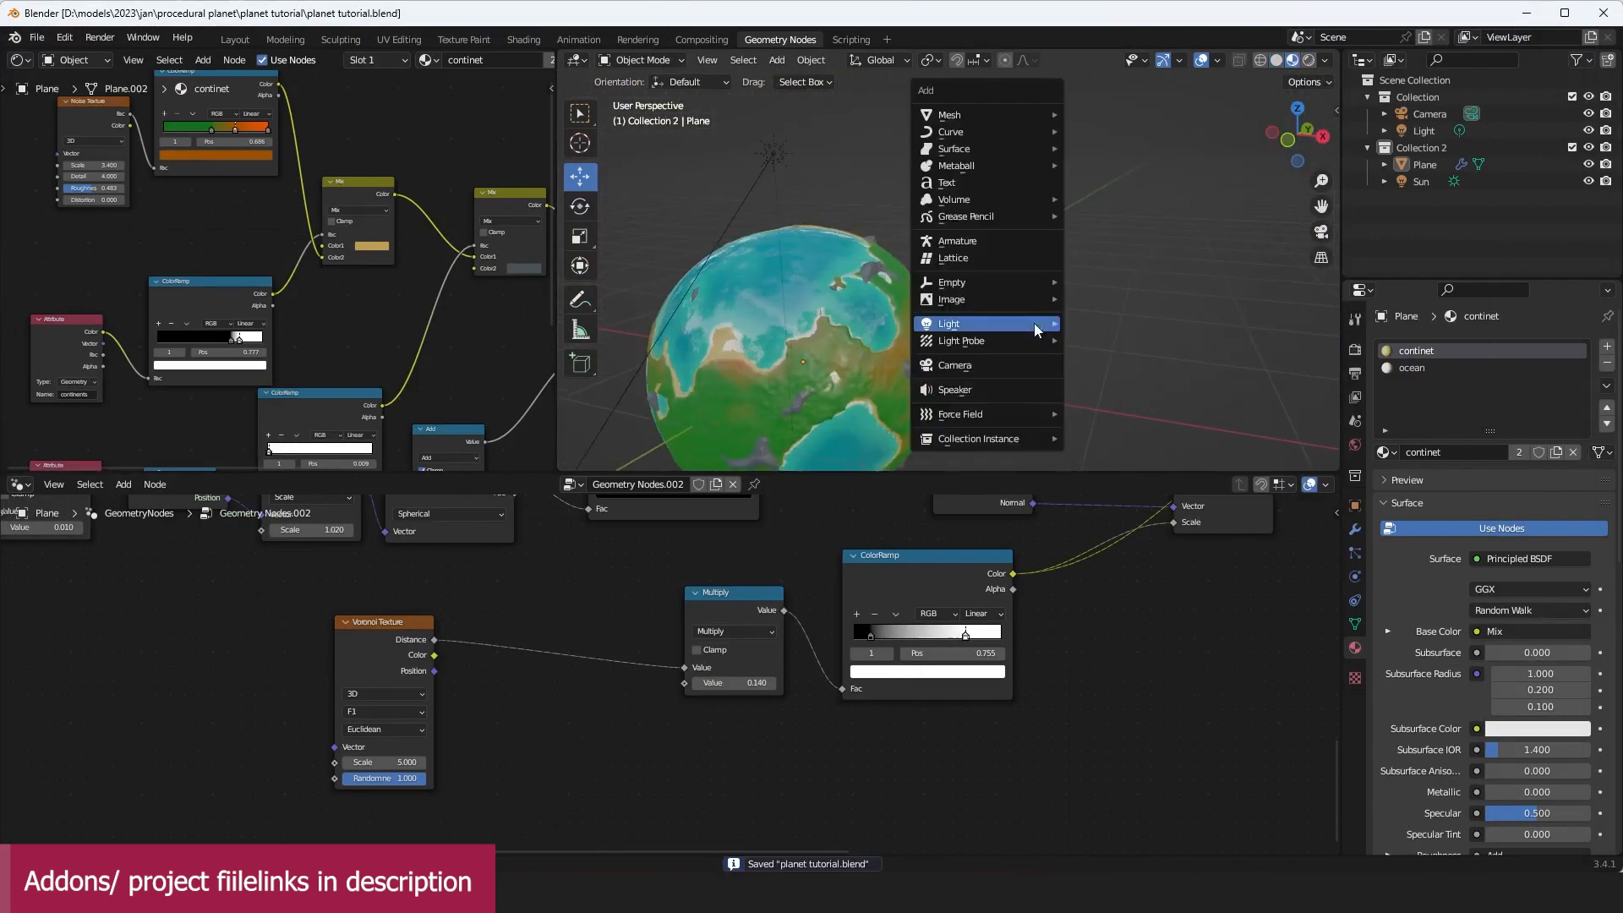
key(shift+a)
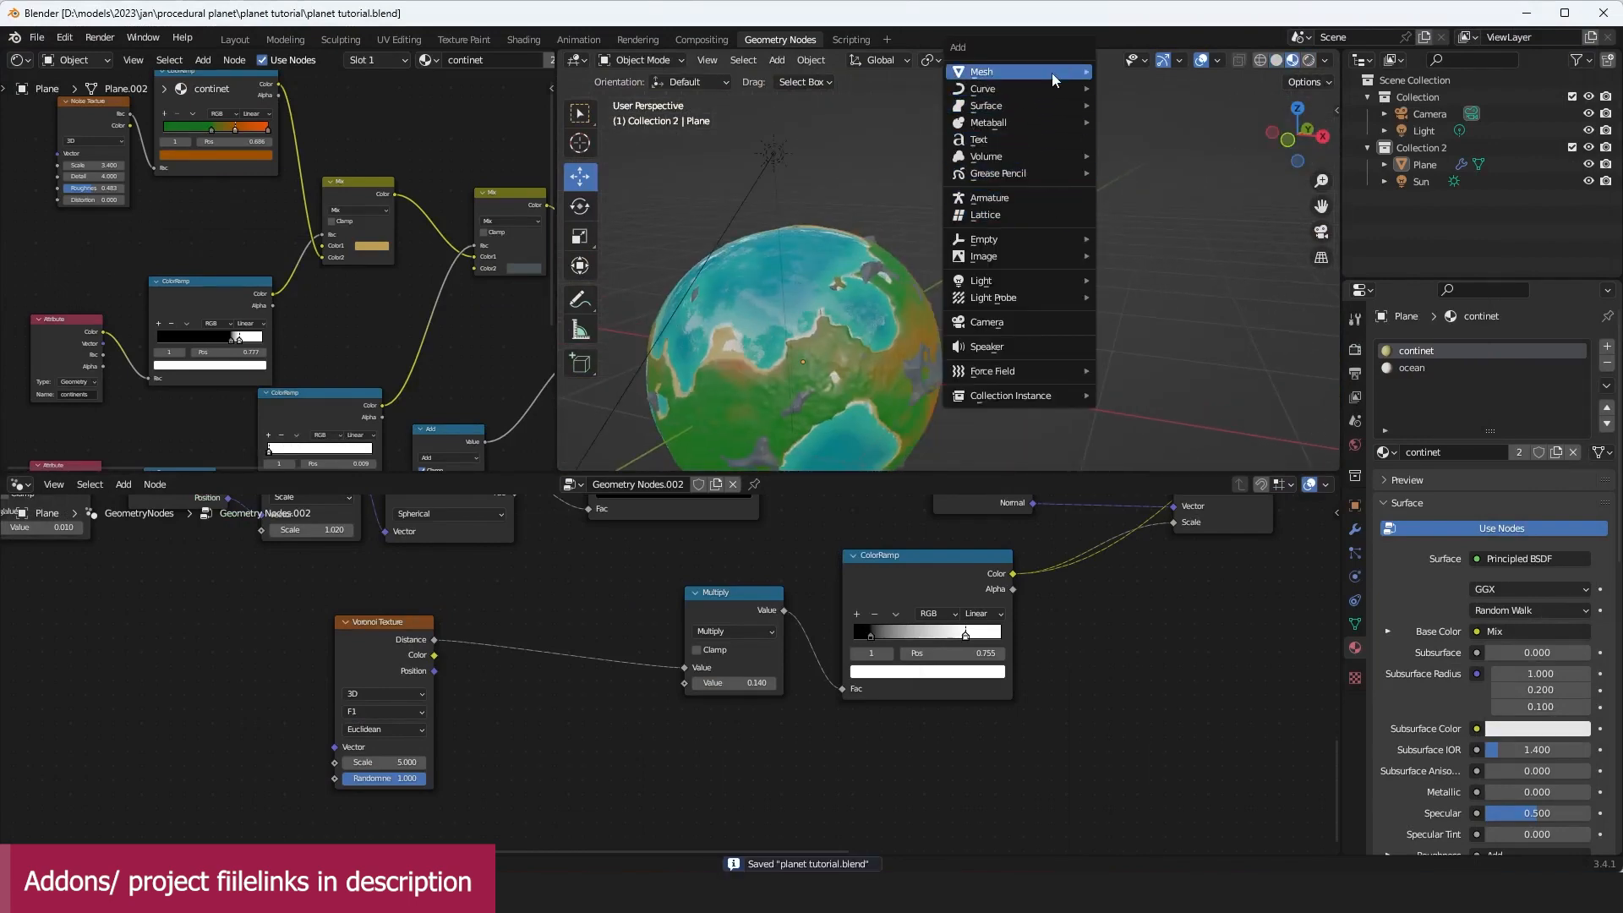
click(1176, 87)
key(s)
click(1104, 308)
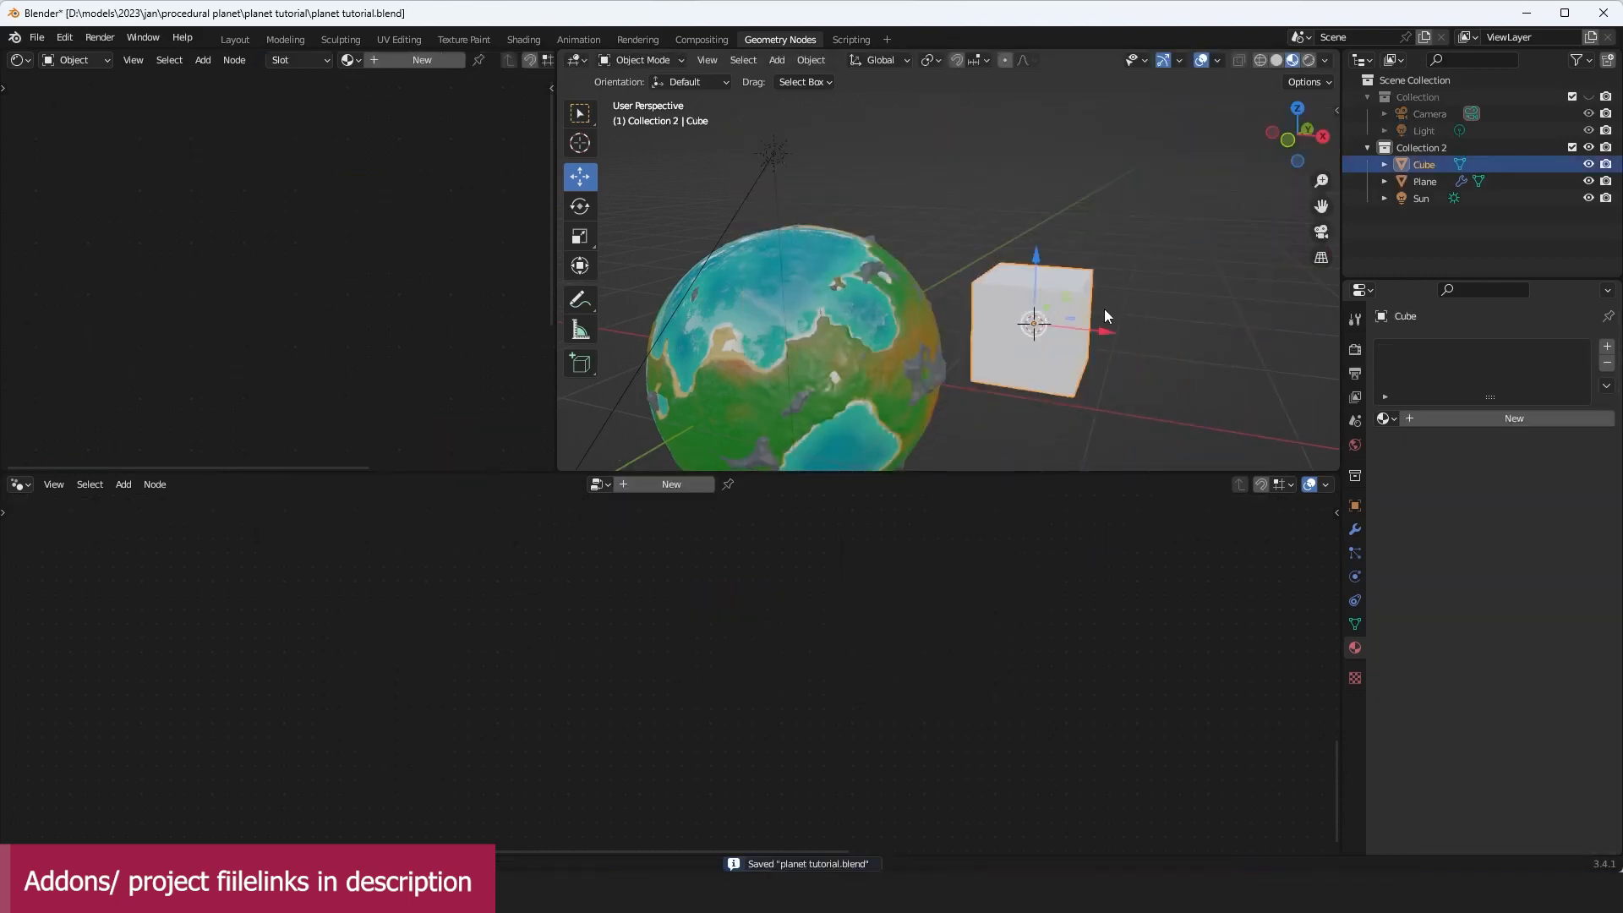
Step: Give the cube a level 2 Subdivision Surface and stretch its mesh along X in Edit Mode
key(ctrl+2)
scroll(1105, 312, up, 2)
key(Tab)
key(s)
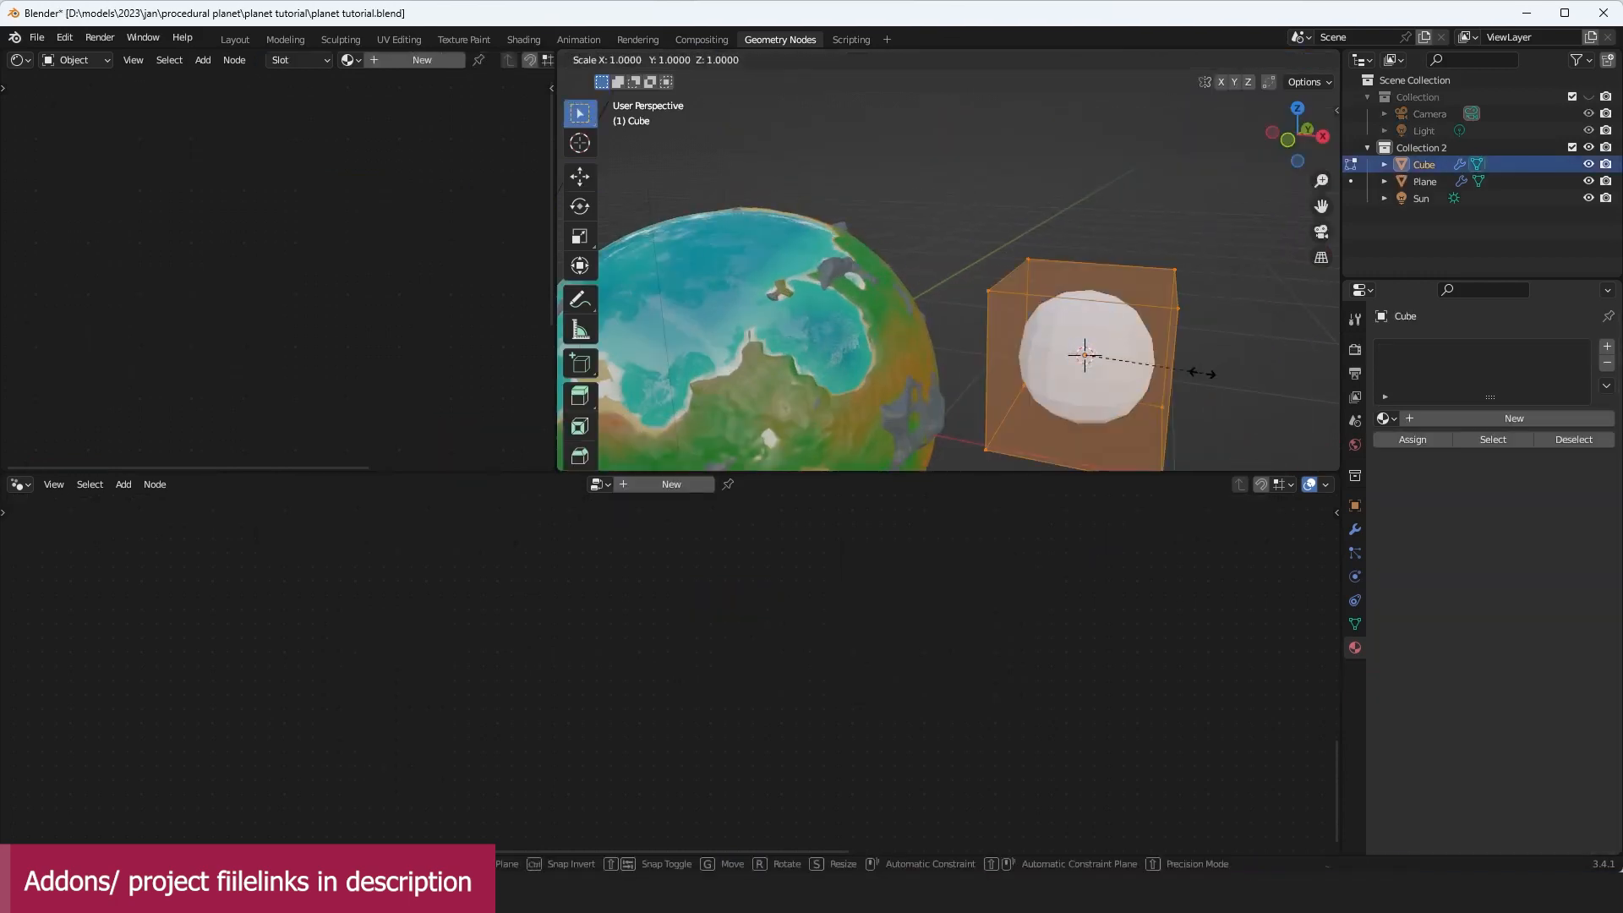
key(x)
click(1307, 380)
shift+middle_drag(1308, 380, 1174, 354)
Step: Duplicate the stretched shape within the mesh, offset it behind the first one and scale it down
key(shift+d)
click(1237, 304)
key(s)
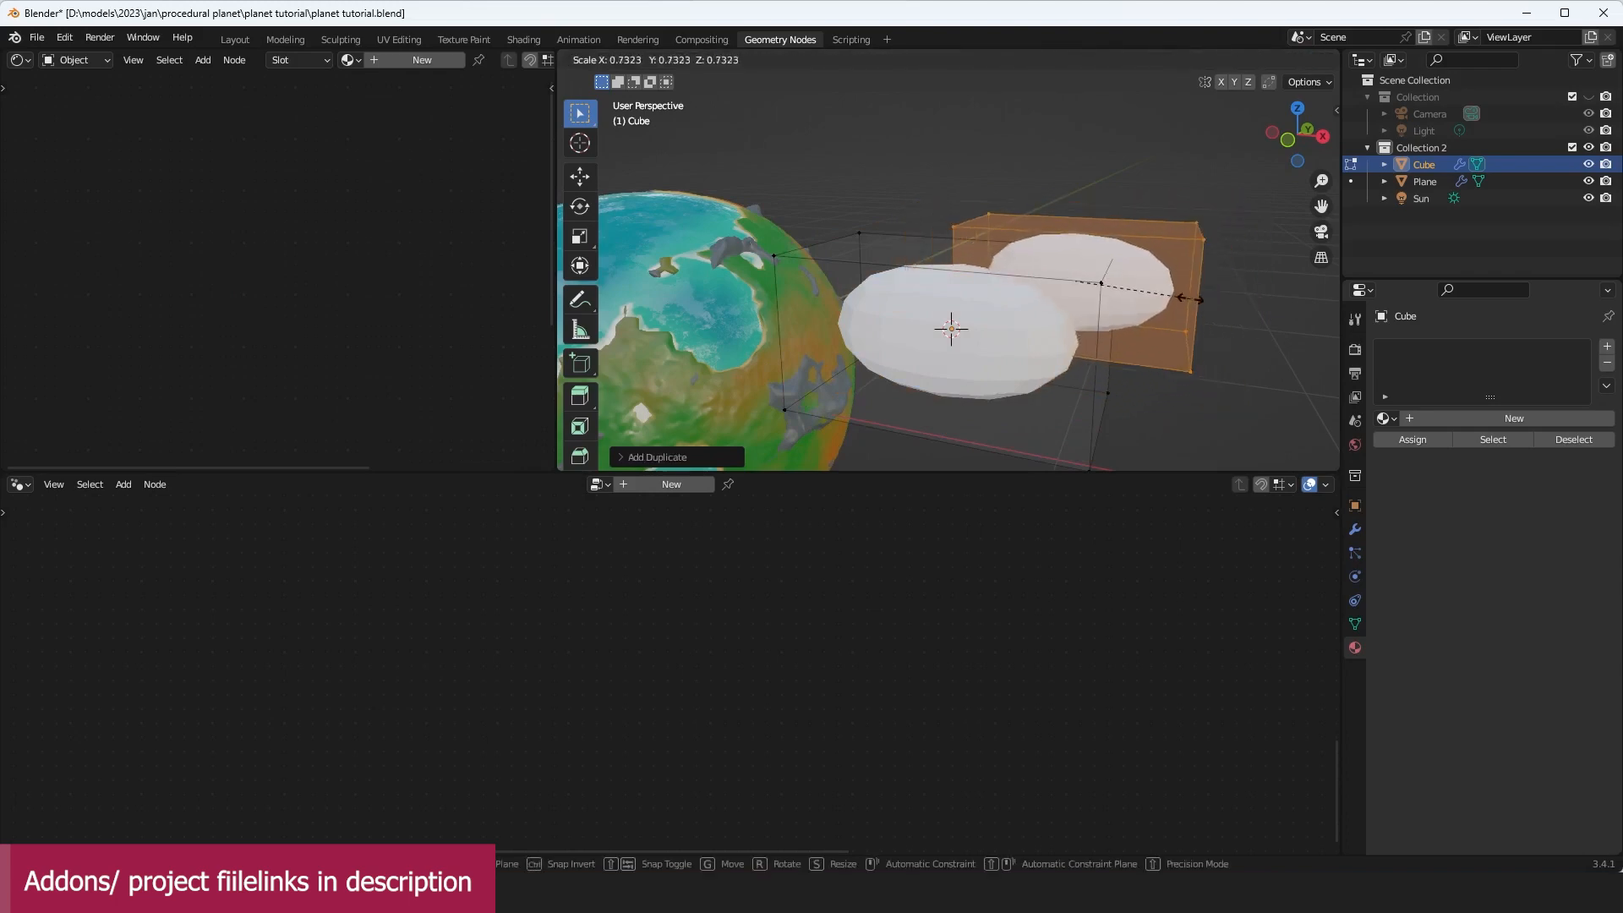
click(1164, 360)
Step: In top view, place another copy of the cloud puff beside the first one and enlarge it
key(KP_7)
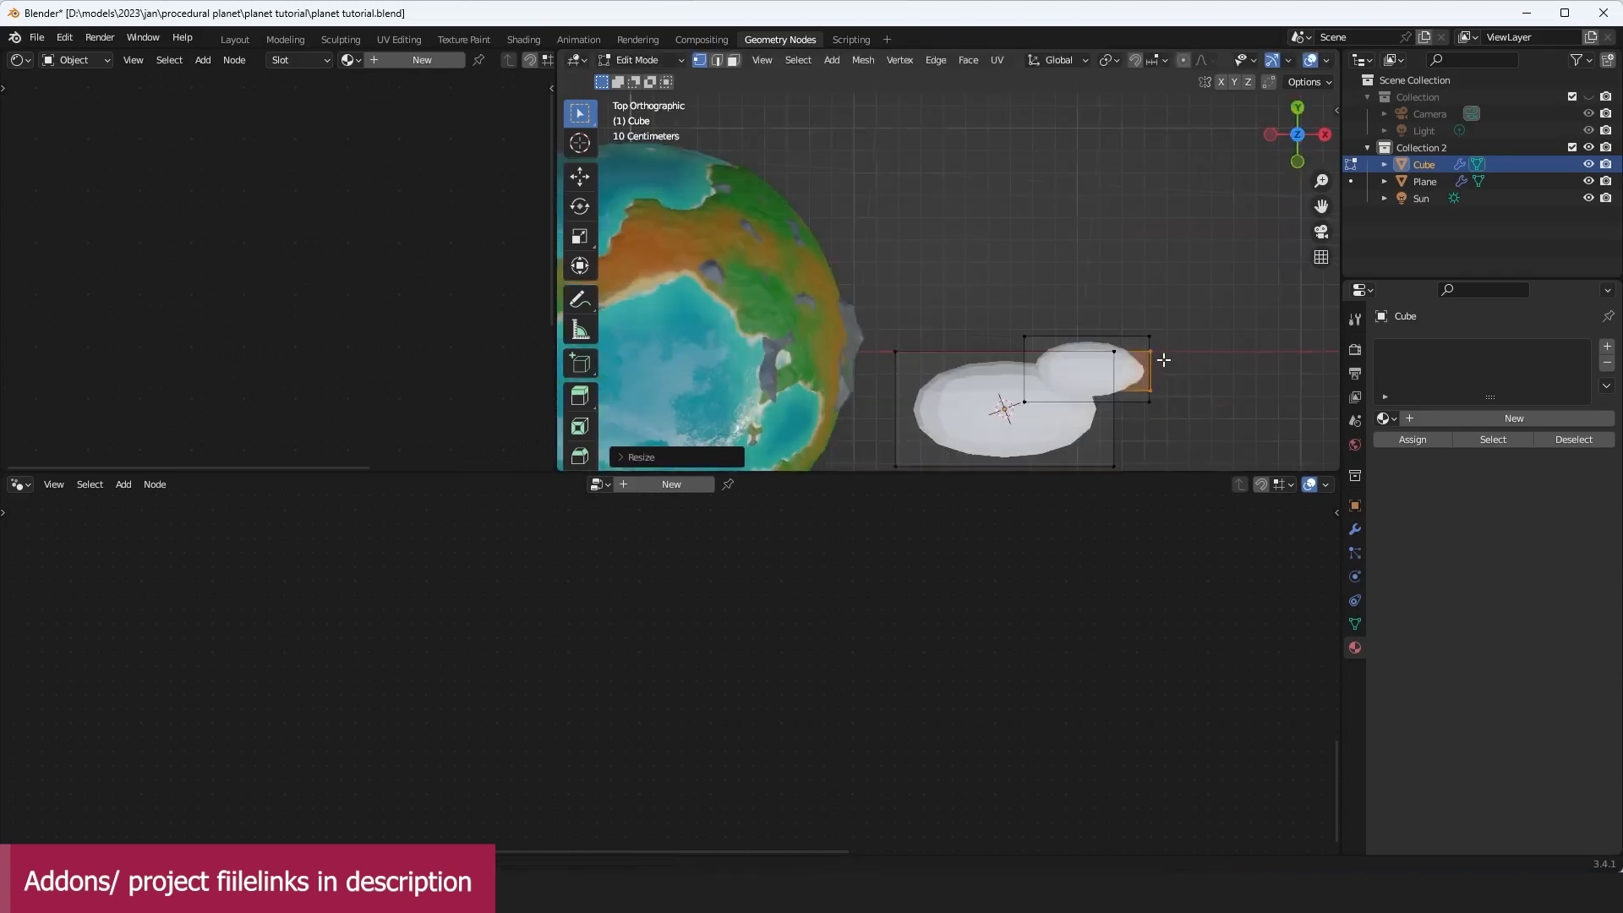
key(s)
click(1208, 355)
key(g)
click(1215, 404)
key(s)
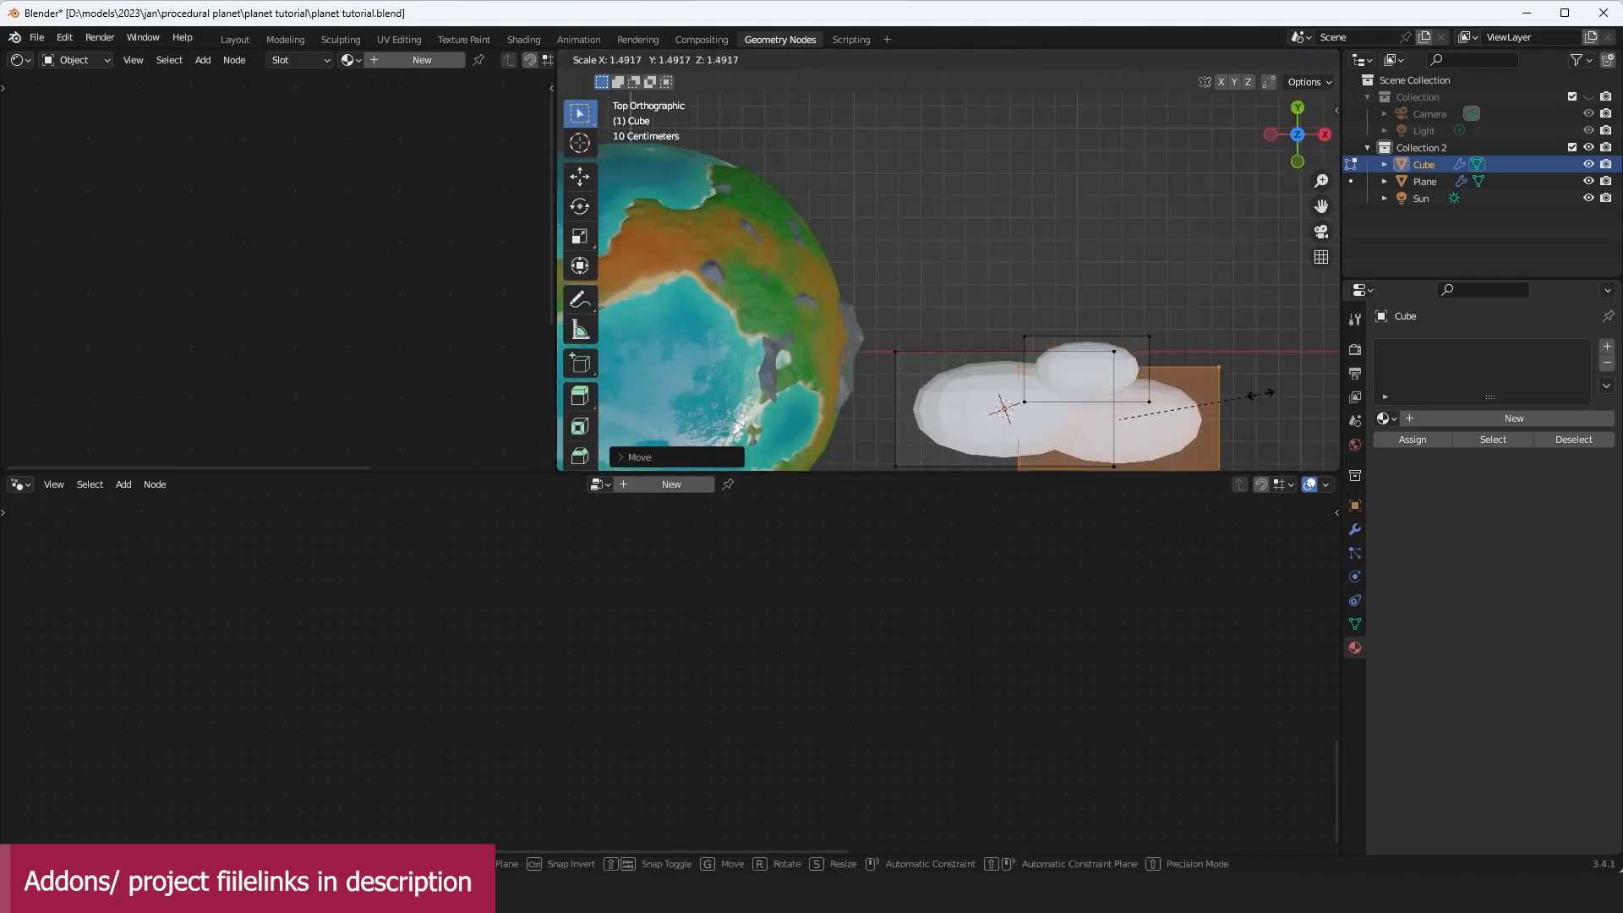
click(1257, 395)
Step: Add a smaller puff copy at the cloud's outer end, shade the finished object smooth and save the file
key(shift+d)
click(1226, 376)
key(s)
click(1215, 384)
key(Tab)
middle_drag(1208, 372, 1001, 395)
right_click(1165, 208)
click(1165, 208)
key(ctrl+s)
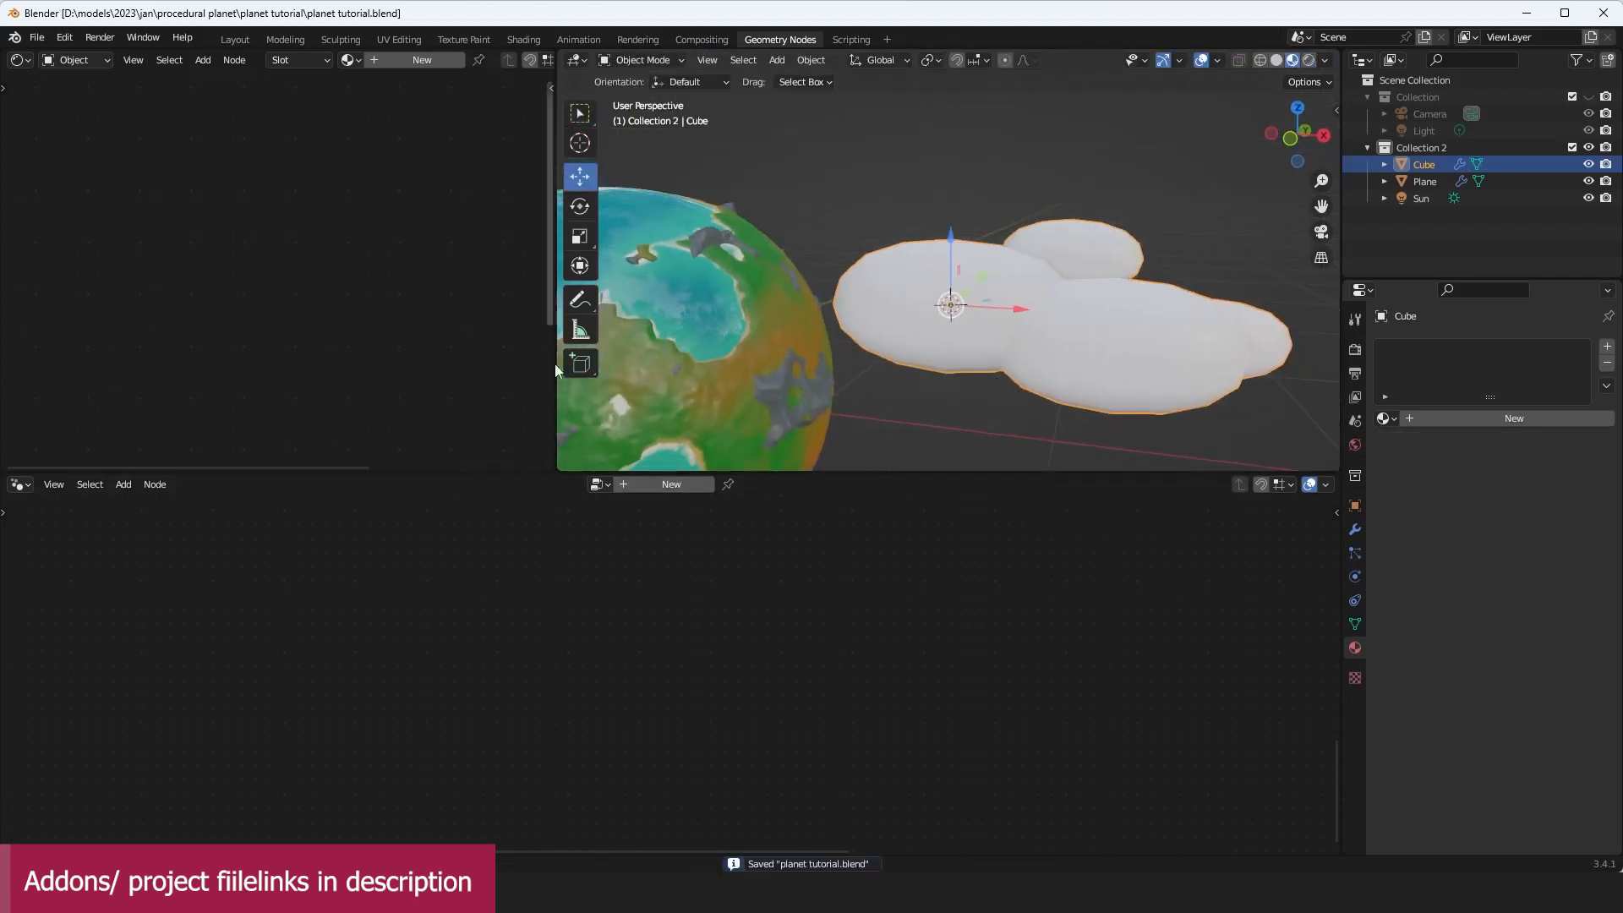
Step: Create a new material for the cloud and delete its Principled BSDF node
click(420, 61)
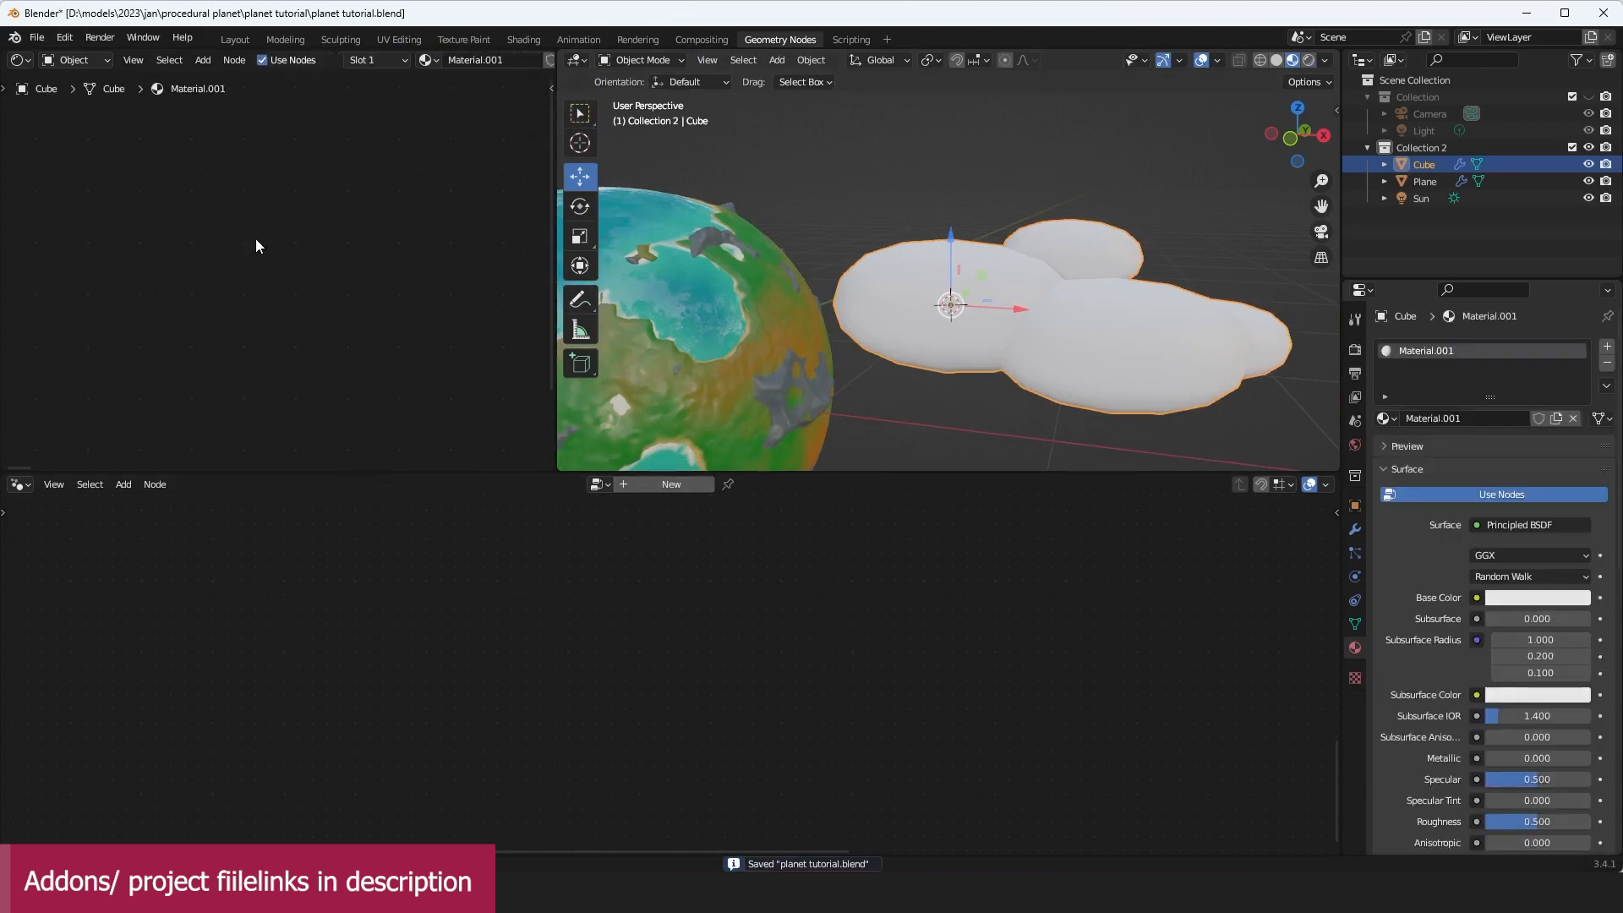
key(Home)
click(385, 225)
middle_drag(386, 224, 517, 413)
scroll(399, 305, up, 2)
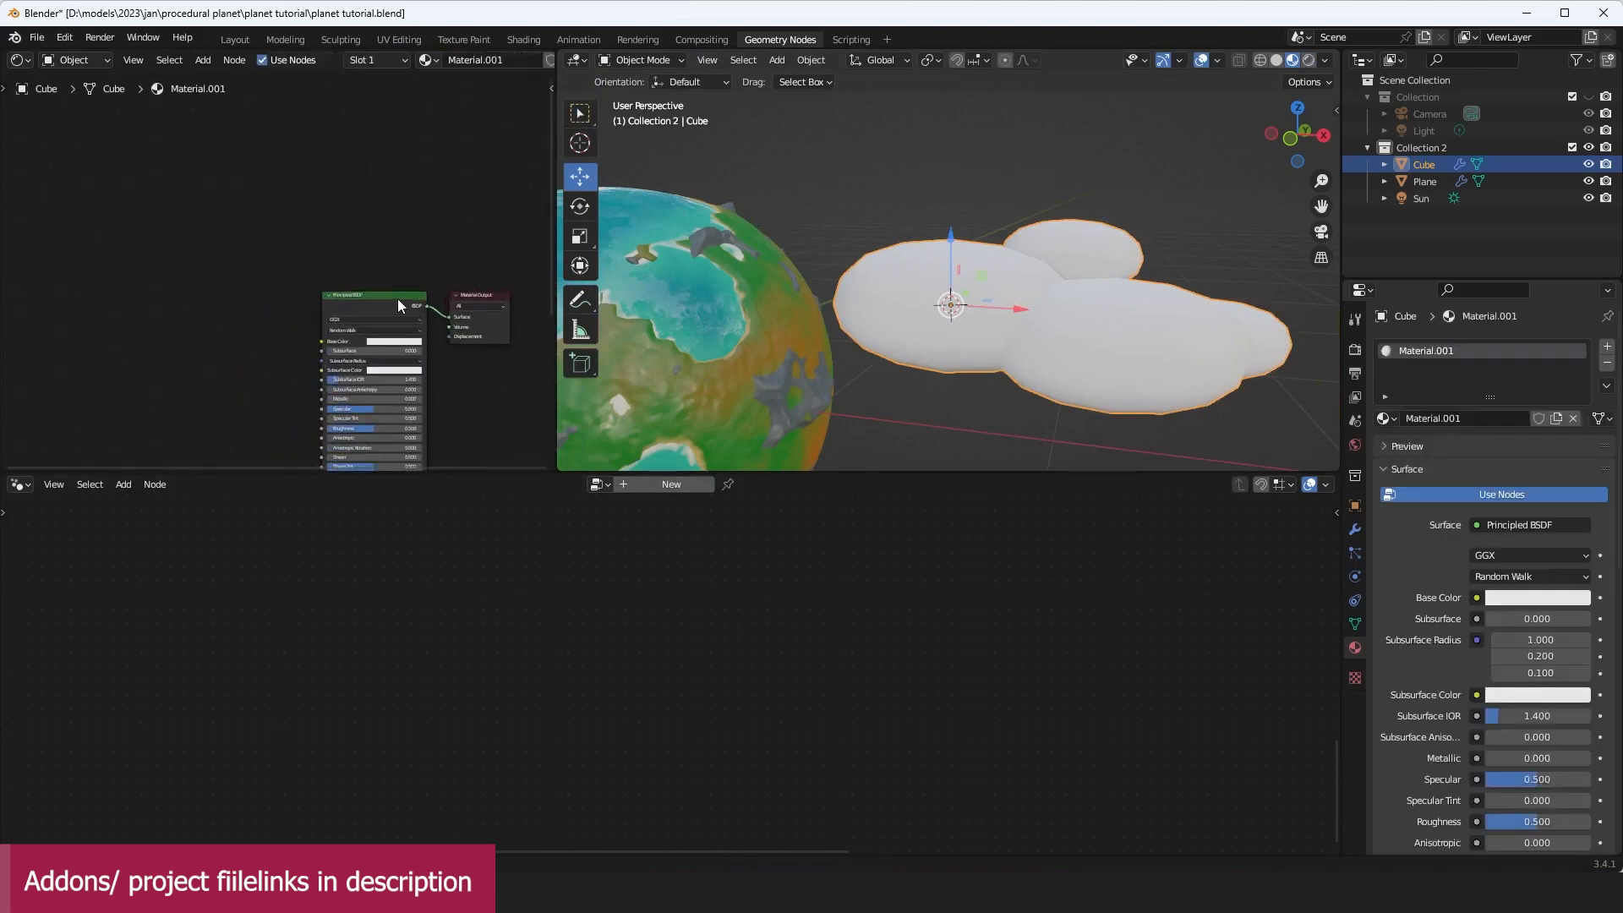
click(399, 305)
key(x)
Step: Add a Translucent BSDF node to the cloud material
key(shift+a)
click(248, 315)
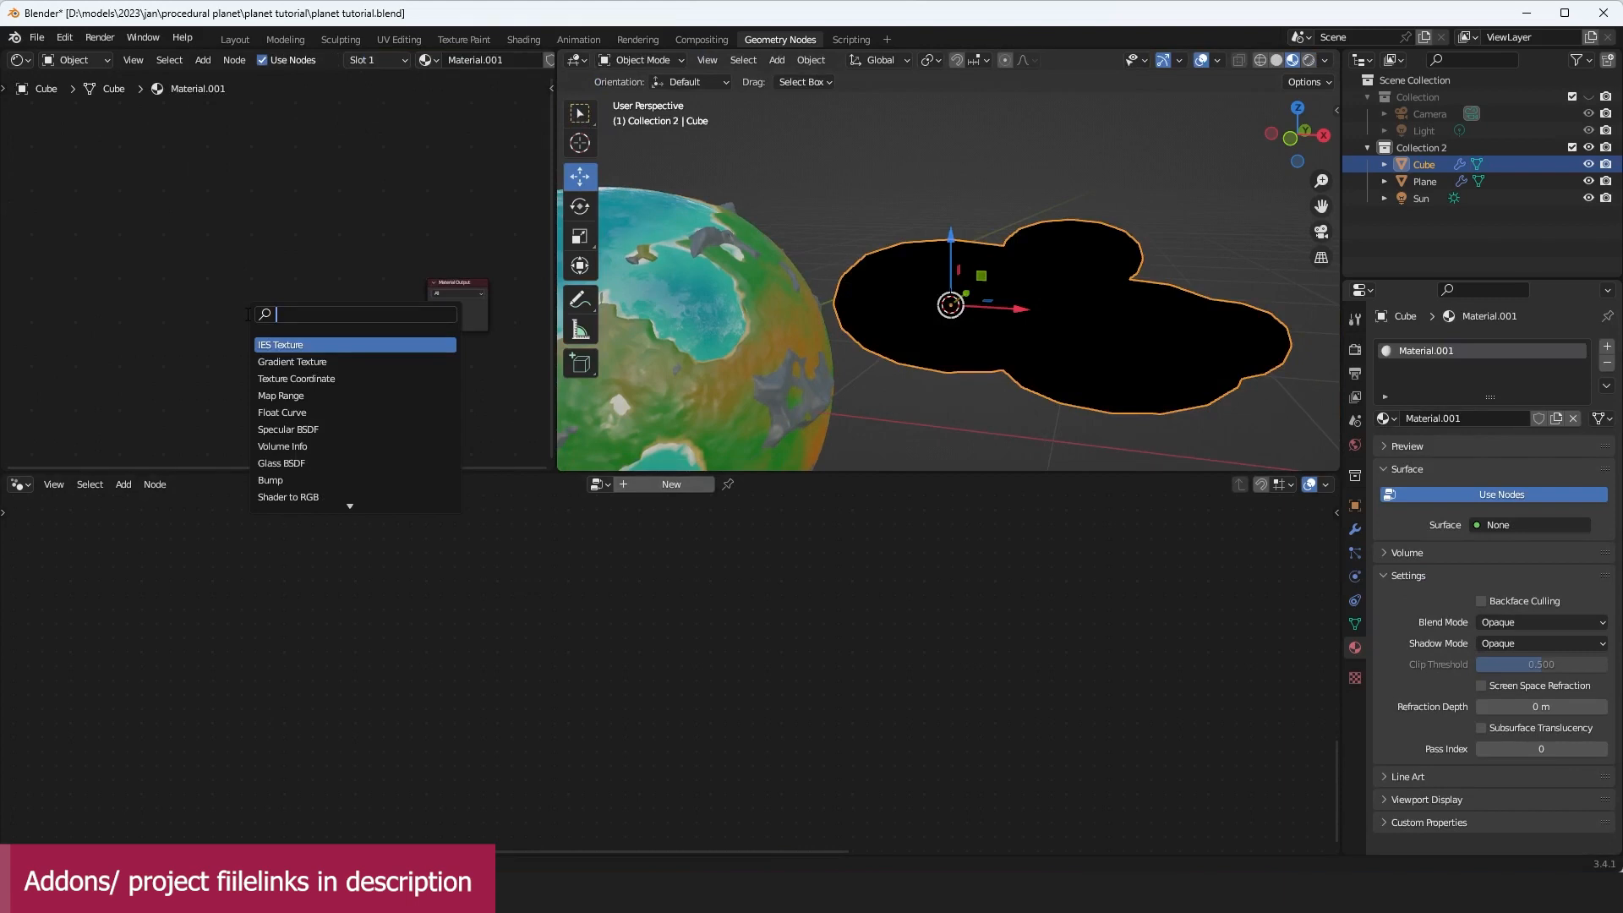
text(diff)
key(BackSpace)
key(BackSpace)
key(BackSpace)
key(BackSpace)
text(tra)
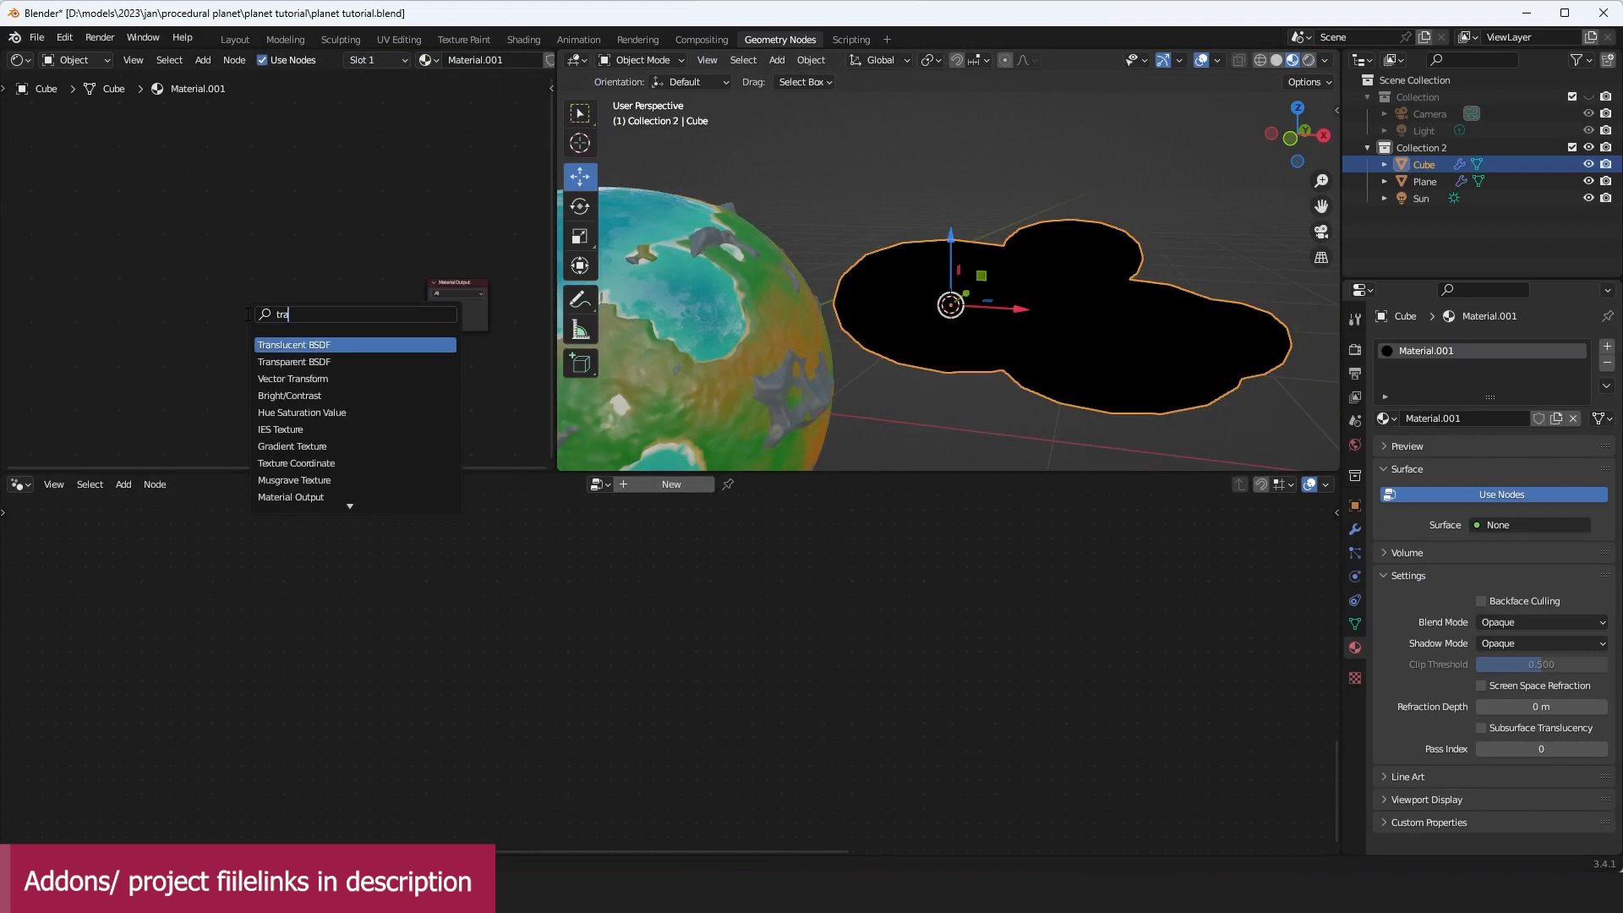
click(303, 345)
click(222, 257)
Step: Add a Transparent BSDF, combine it with the Translucent BSDF in a Mix Shader, and set Blend Mode to Alpha Blend and Shadow Mode to Alpha Clip
key(shift+a)
click(269, 230)
text(tra)
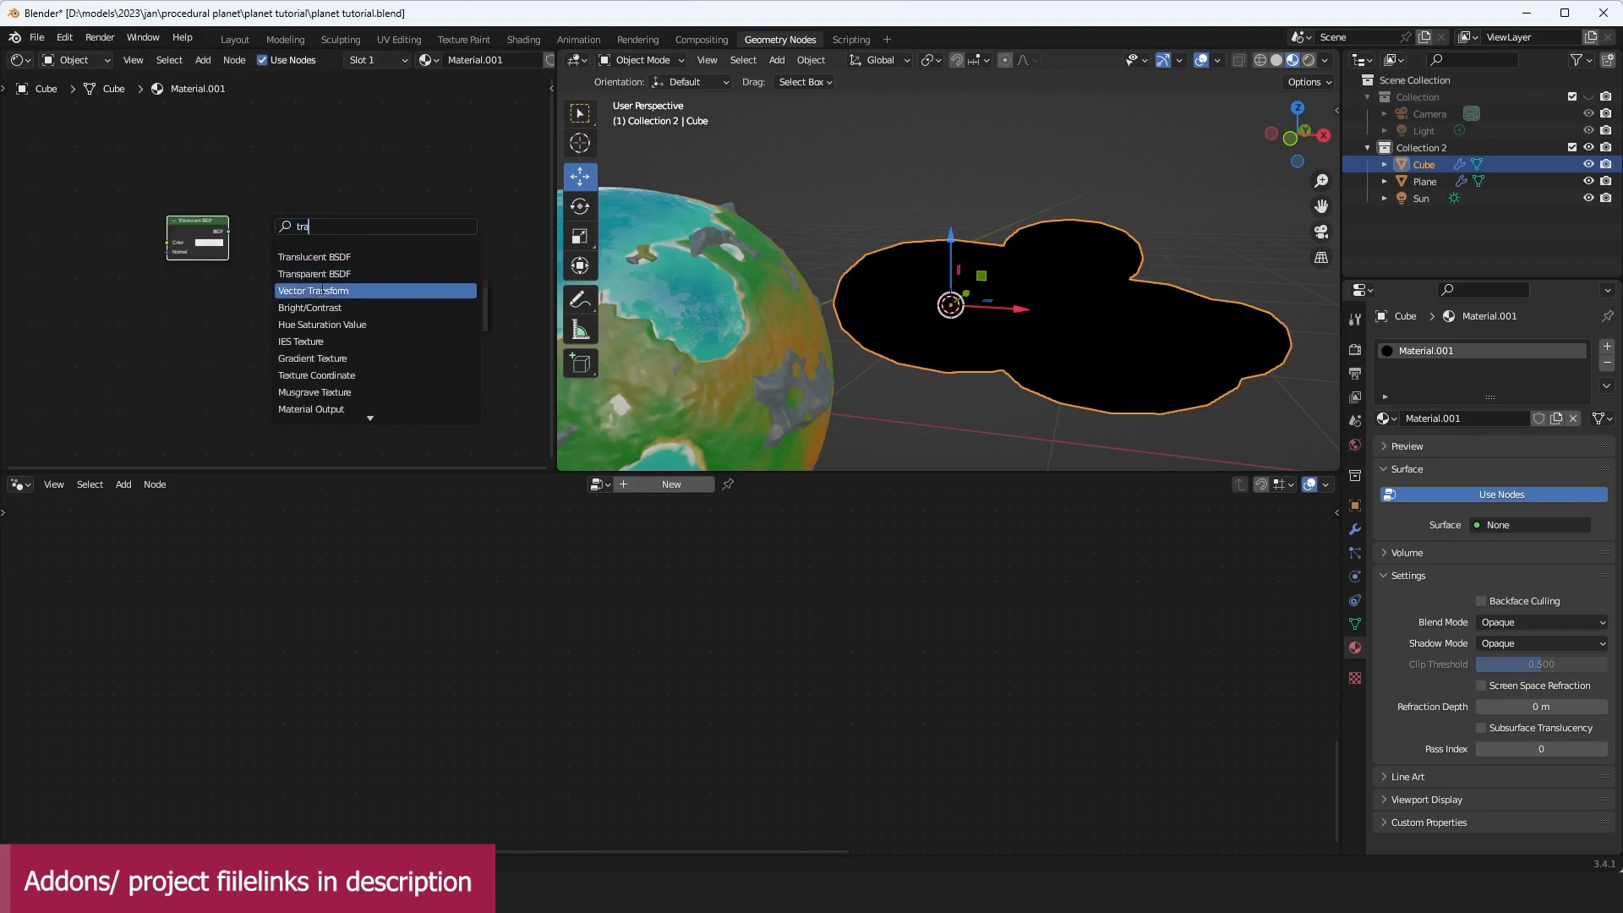
click(317, 273)
click(195, 278)
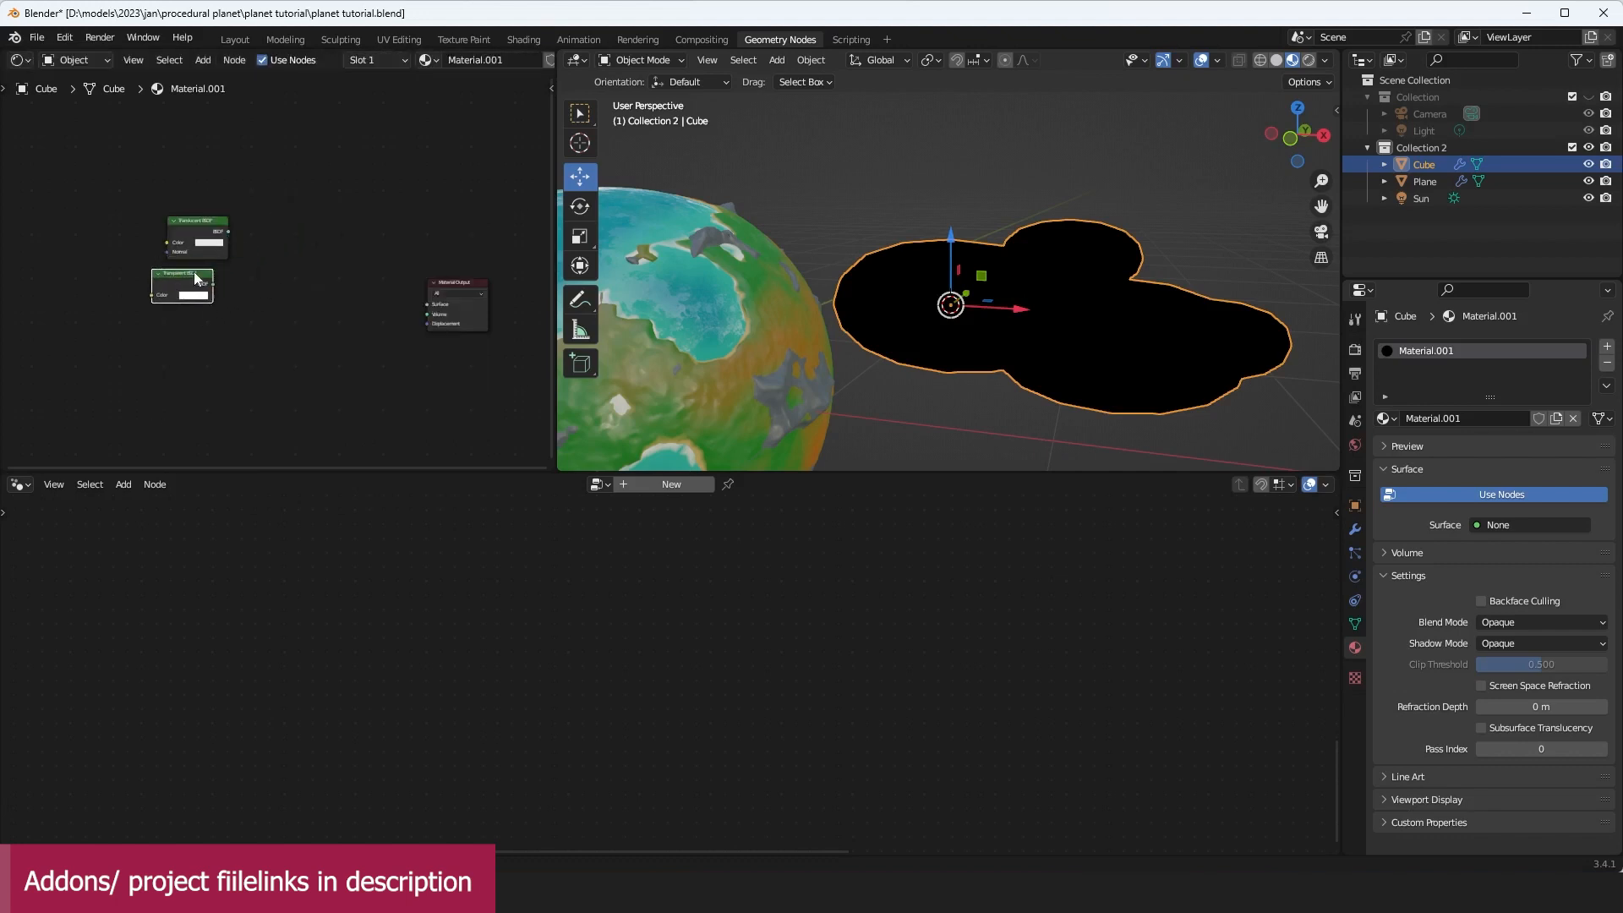
ctrl+shift+right_drag(193, 286, 206, 244)
middle_drag(206, 244, 271, 338)
scroll(263, 370, up, 5)
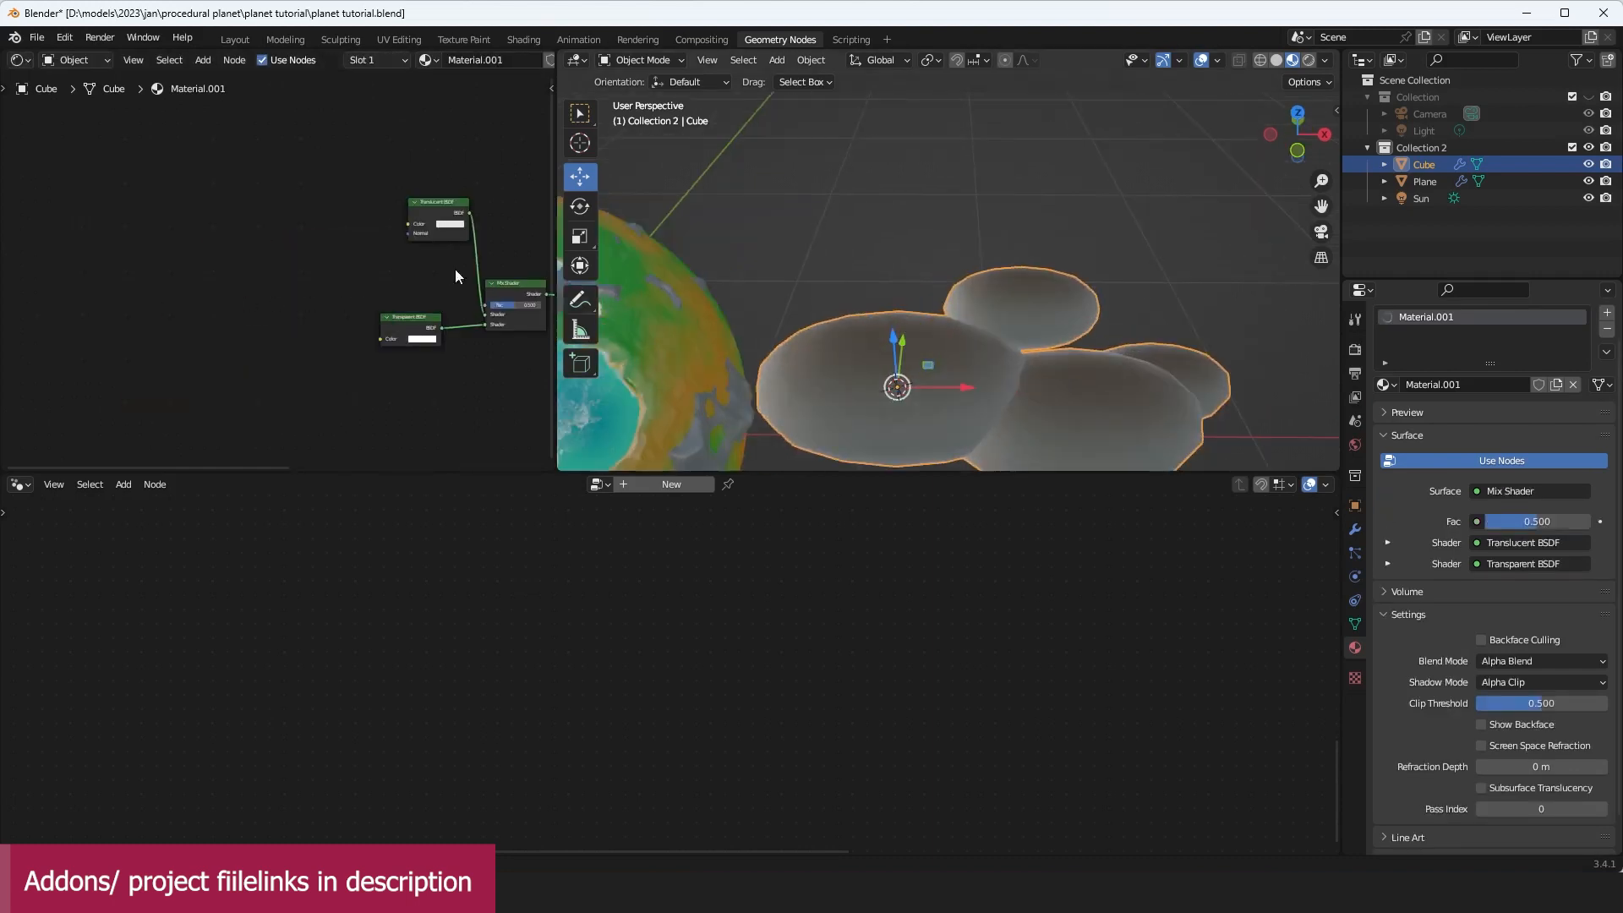
Step: Add a Layer Weight node and connect its Facing output to the Mix Shader's Fac input
scroll(346, 261, up, 1)
key(shift+a)
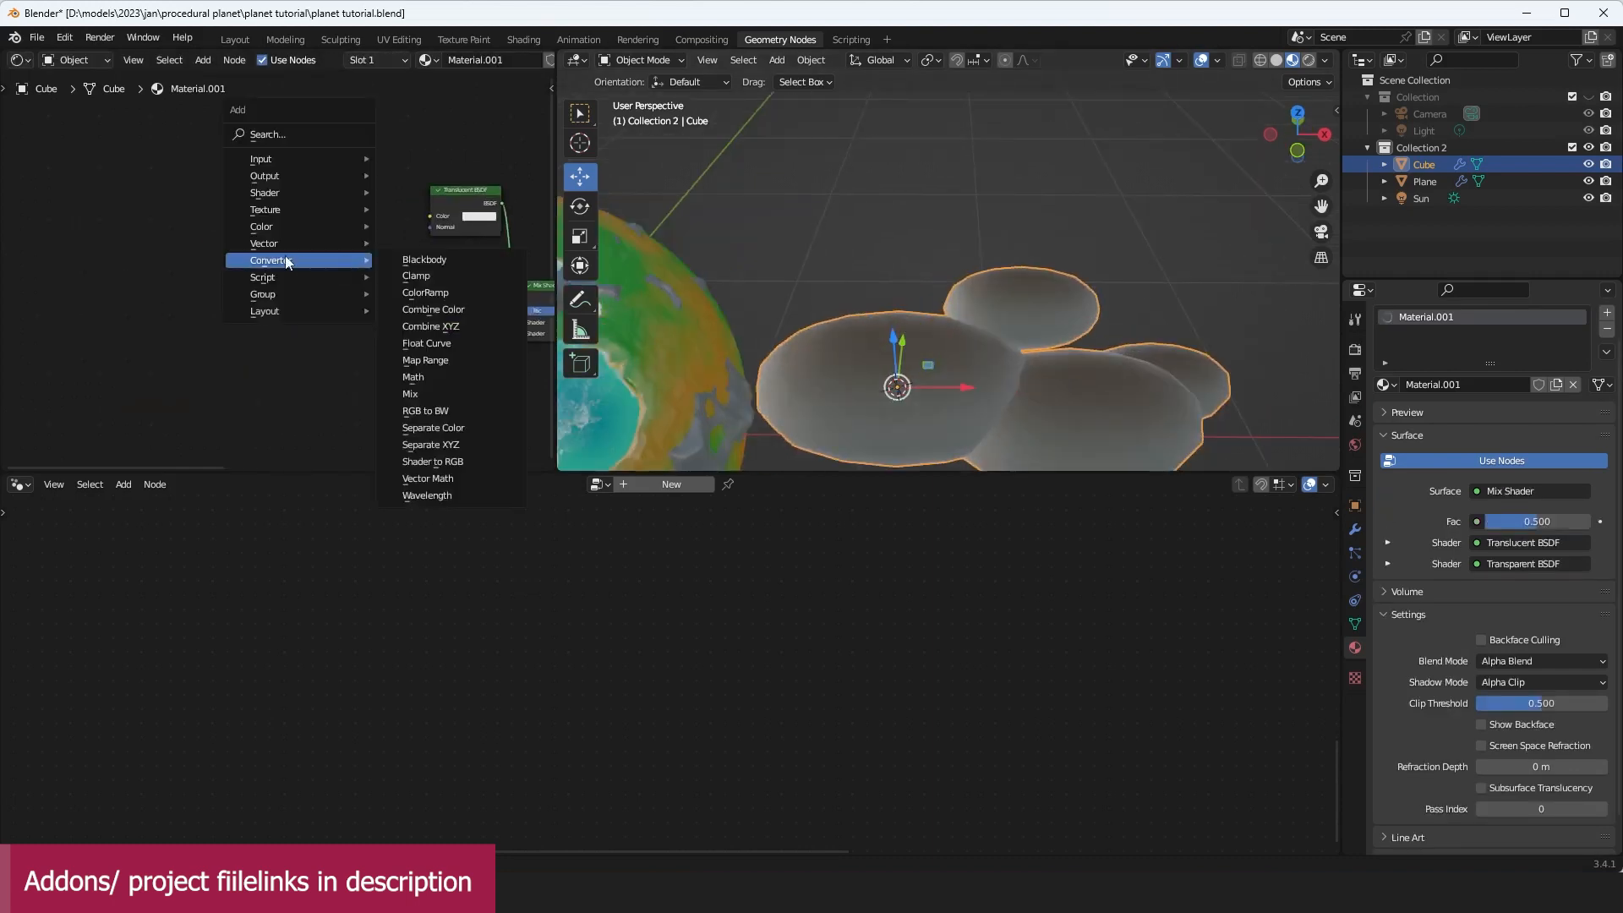
click(323, 135)
text(la)
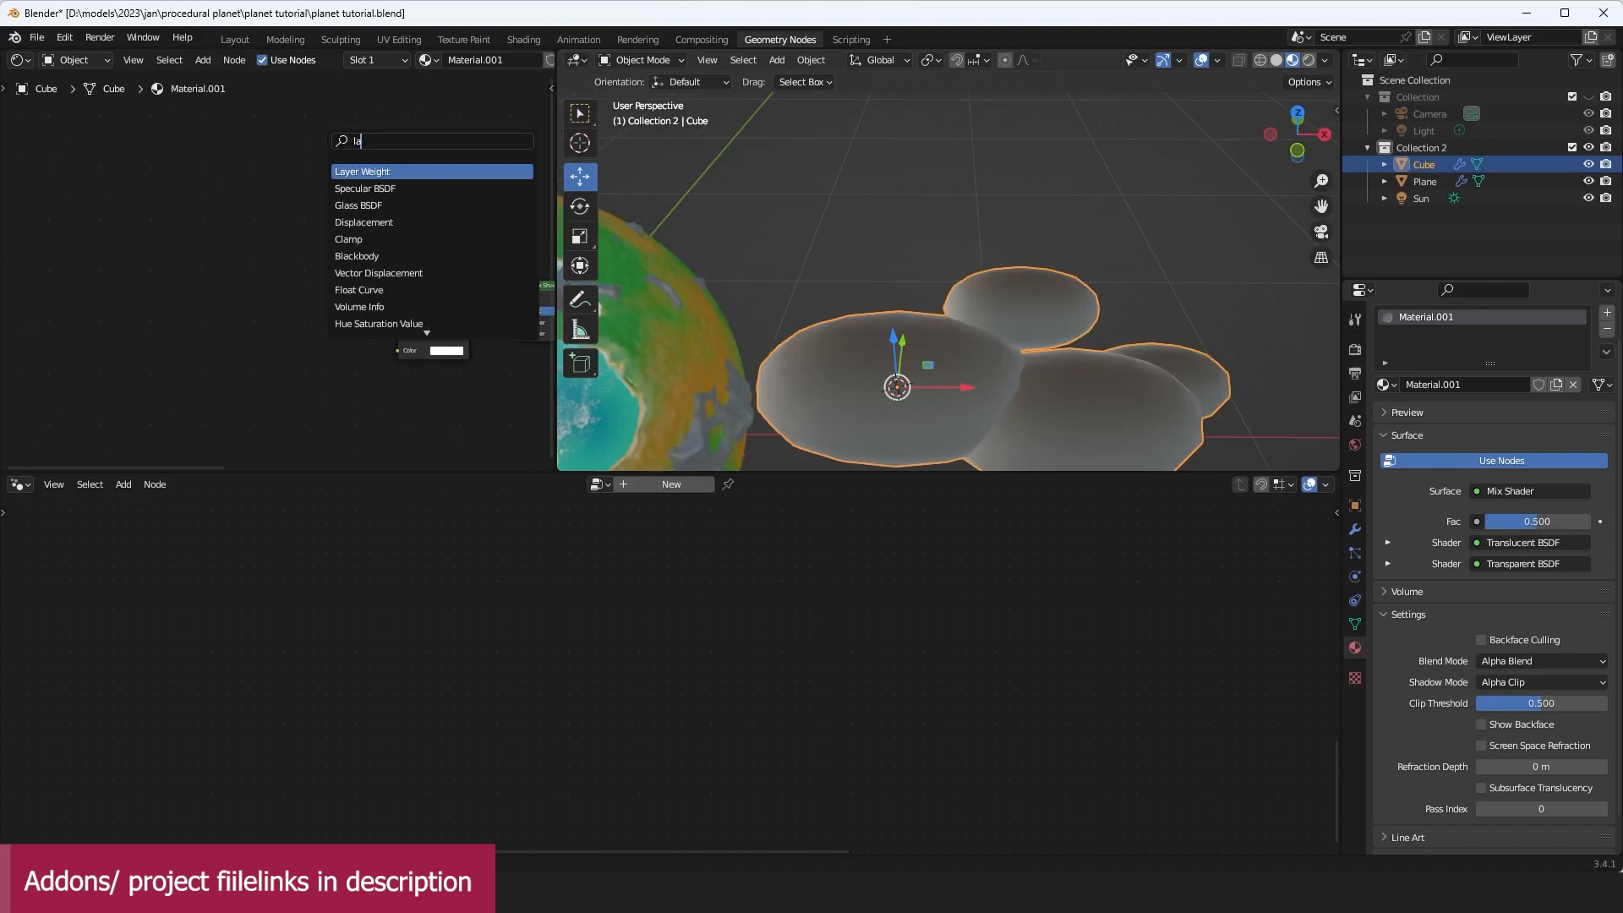
click(352, 172)
click(269, 283)
scroll(274, 281, up, 3)
middle_drag(310, 303, 208, 294)
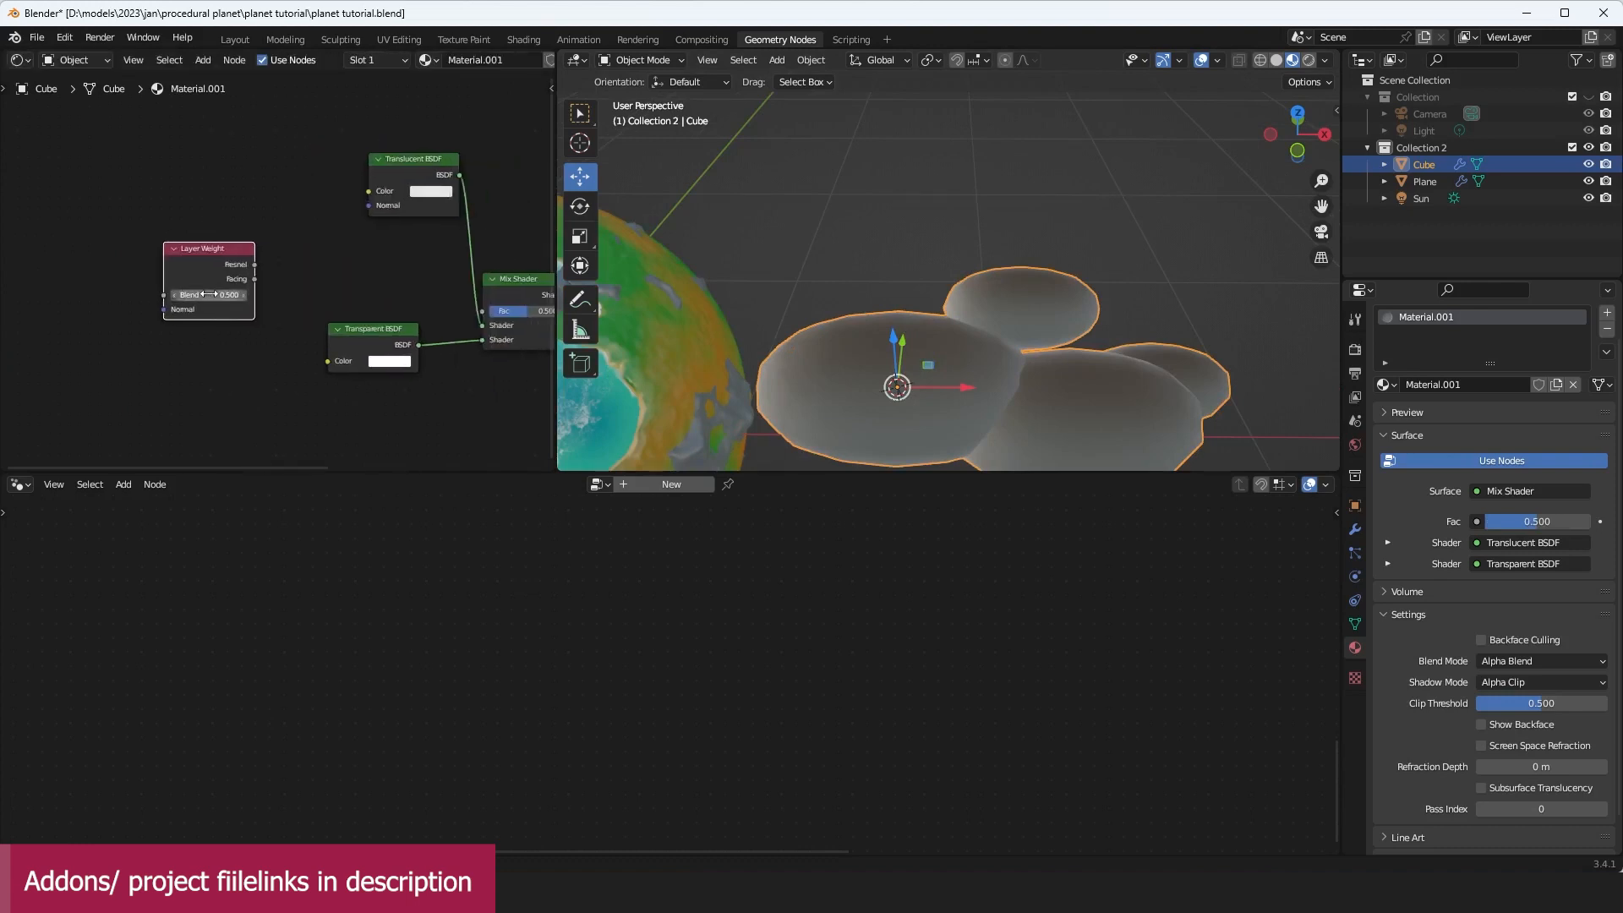
drag(252, 259, 276, 303)
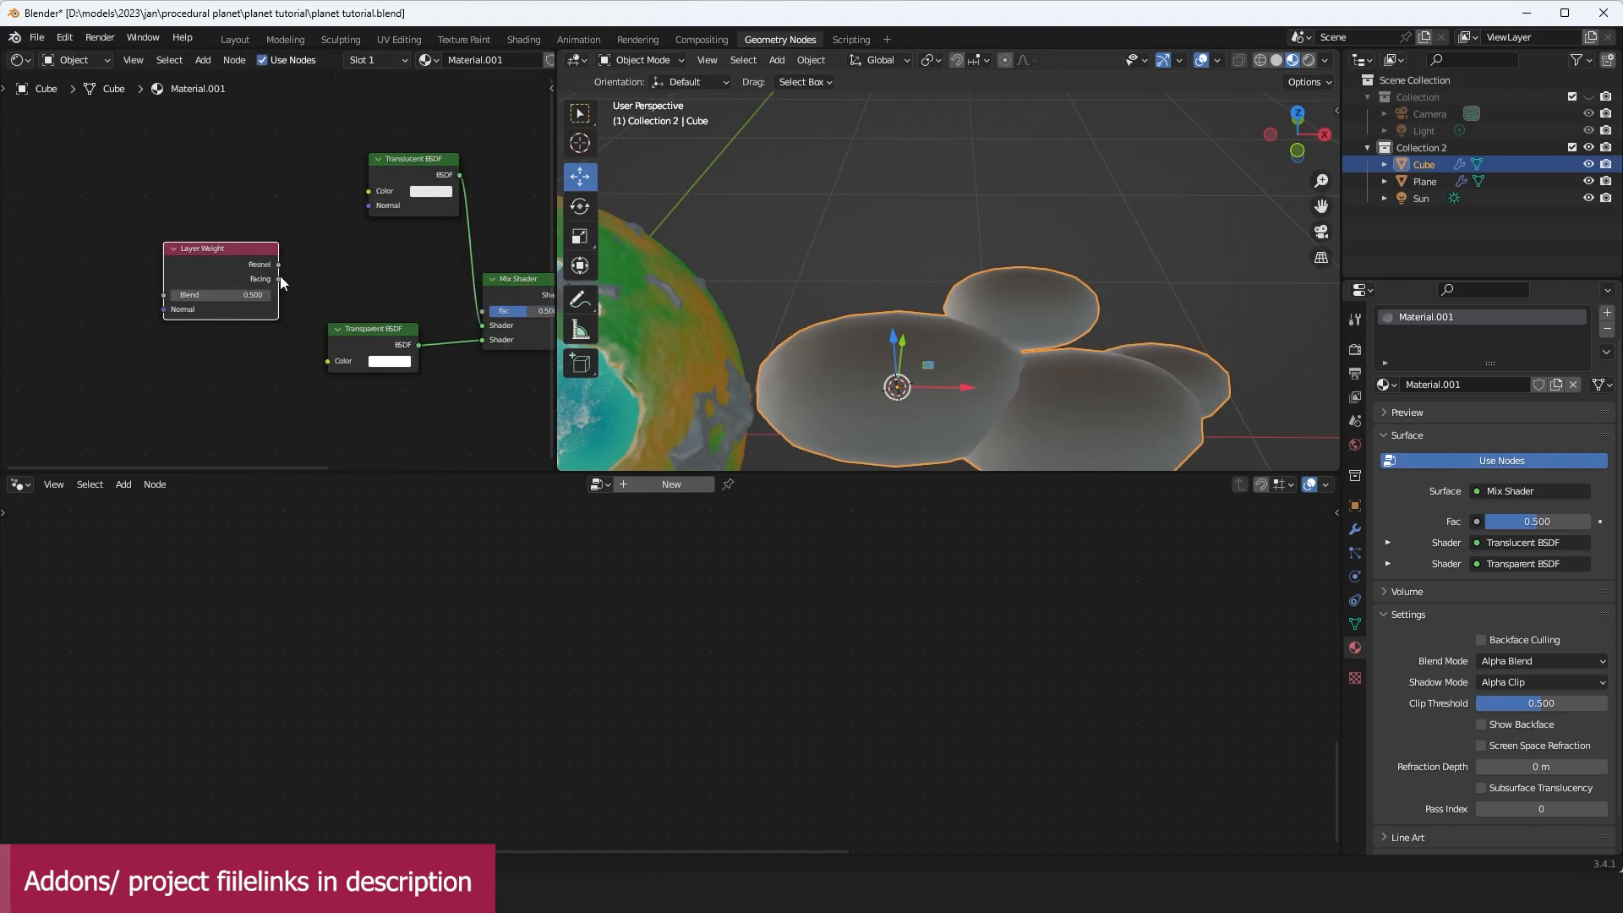
drag(483, 313, 483, 311)
middle_drag(854, 330, 863, 289)
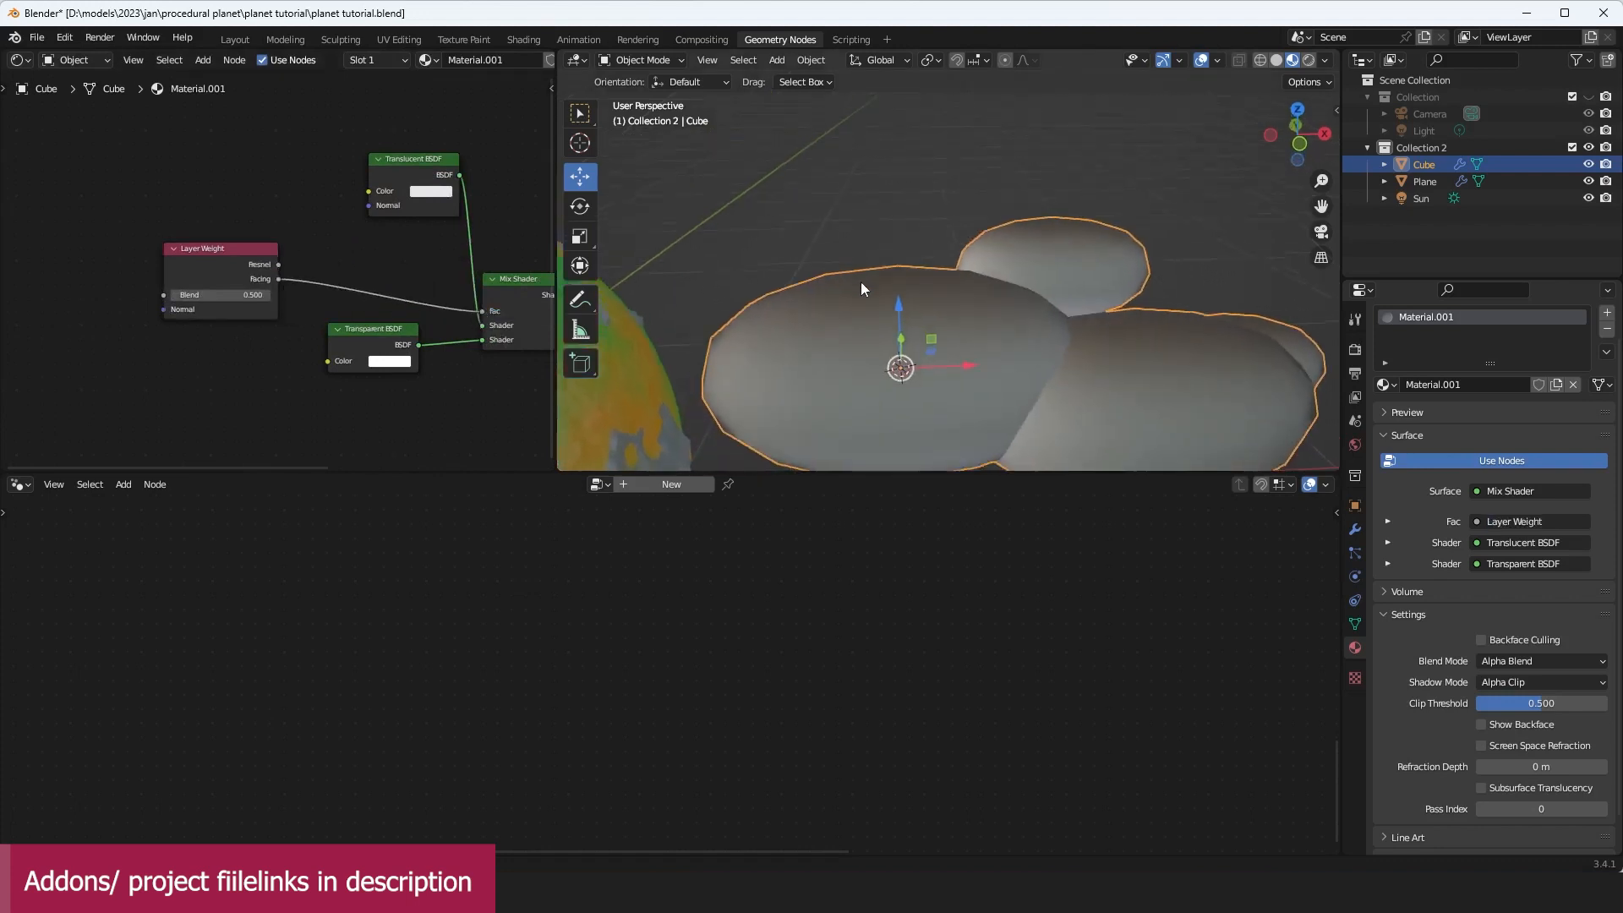
Step: Set the Layer Weight Blend to 0.850 and check the deselected cloud against the planet
mouse_move(218, 288)
mouse_down()
mouse_move(176, 292)
mouse_move(215, 300)
mouse_up()
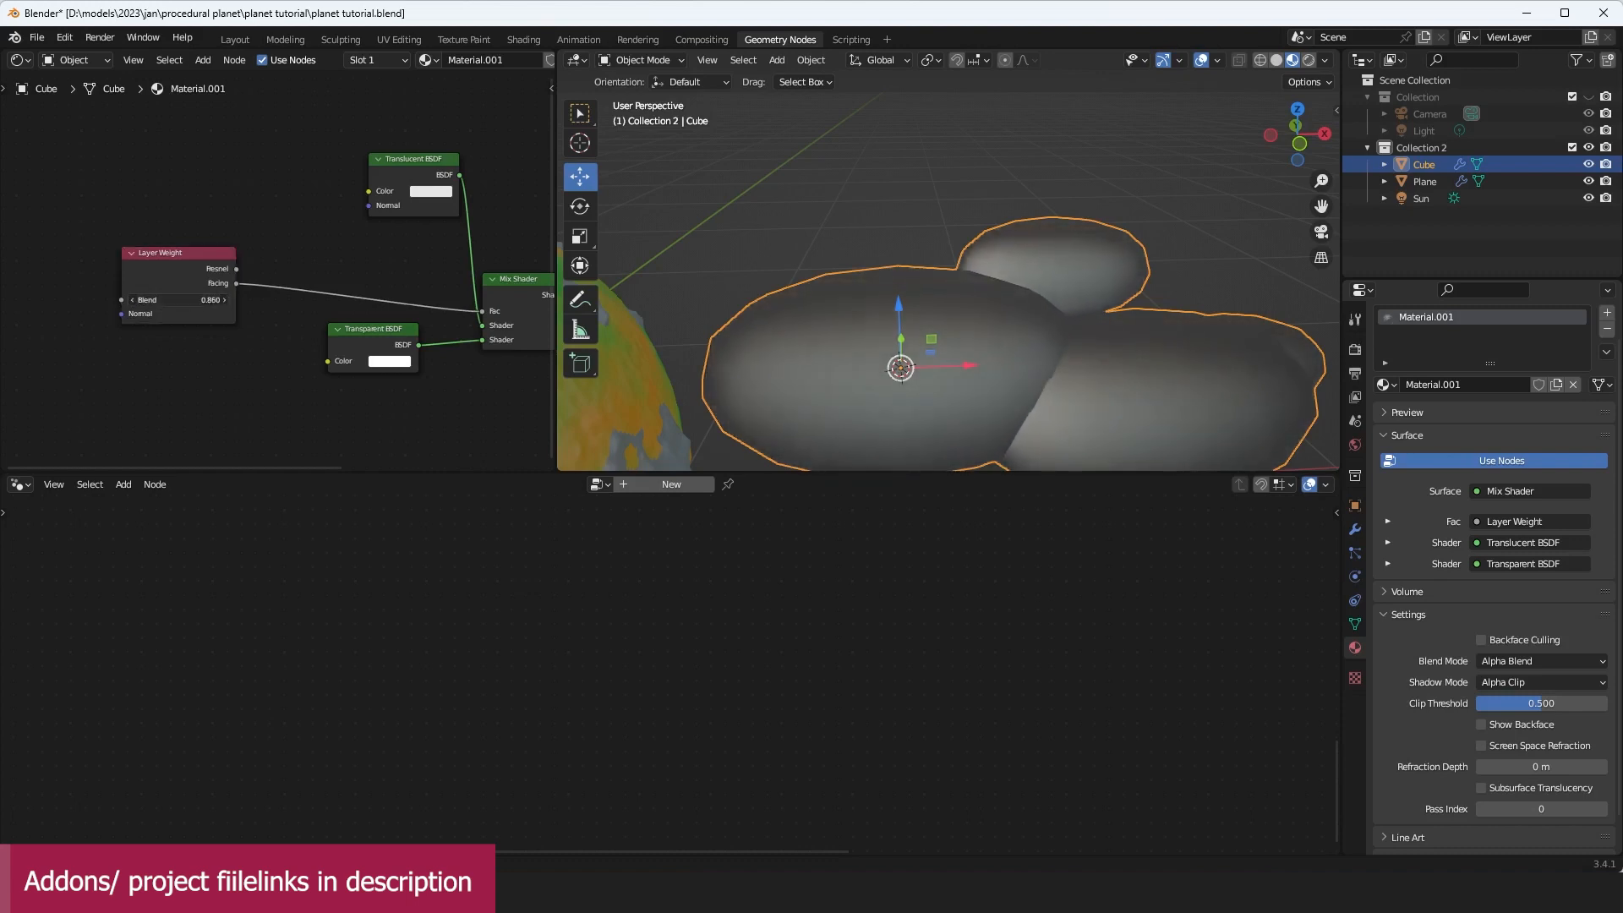
click(889, 255)
middle_drag(889, 255, 840, 245)
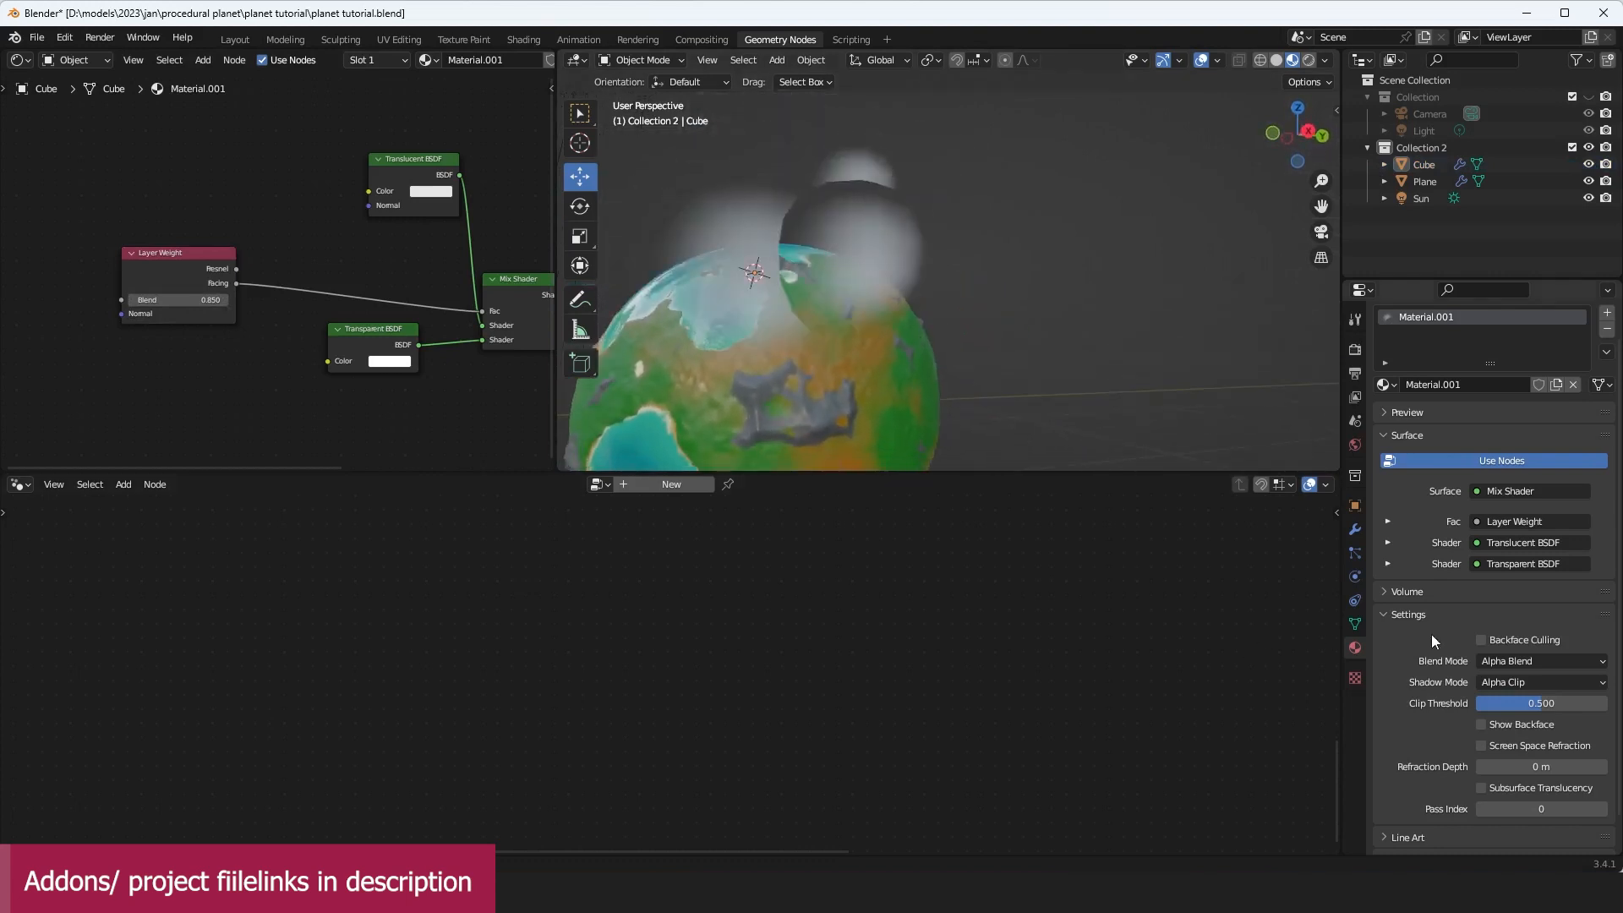
Step: Enable Backface Culling, Show Backface and Screen Space Refraction for the cloud material, and set its Clip Threshold to 0.614
click(1495, 641)
click(1499, 724)
middle_drag(879, 283, 1168, 394)
Step: Apply the cloud's Subdivision Surface modifier and check the resulting mesh in Edit Mode
click(972, 316)
click(1354, 530)
key(ctrl+a)
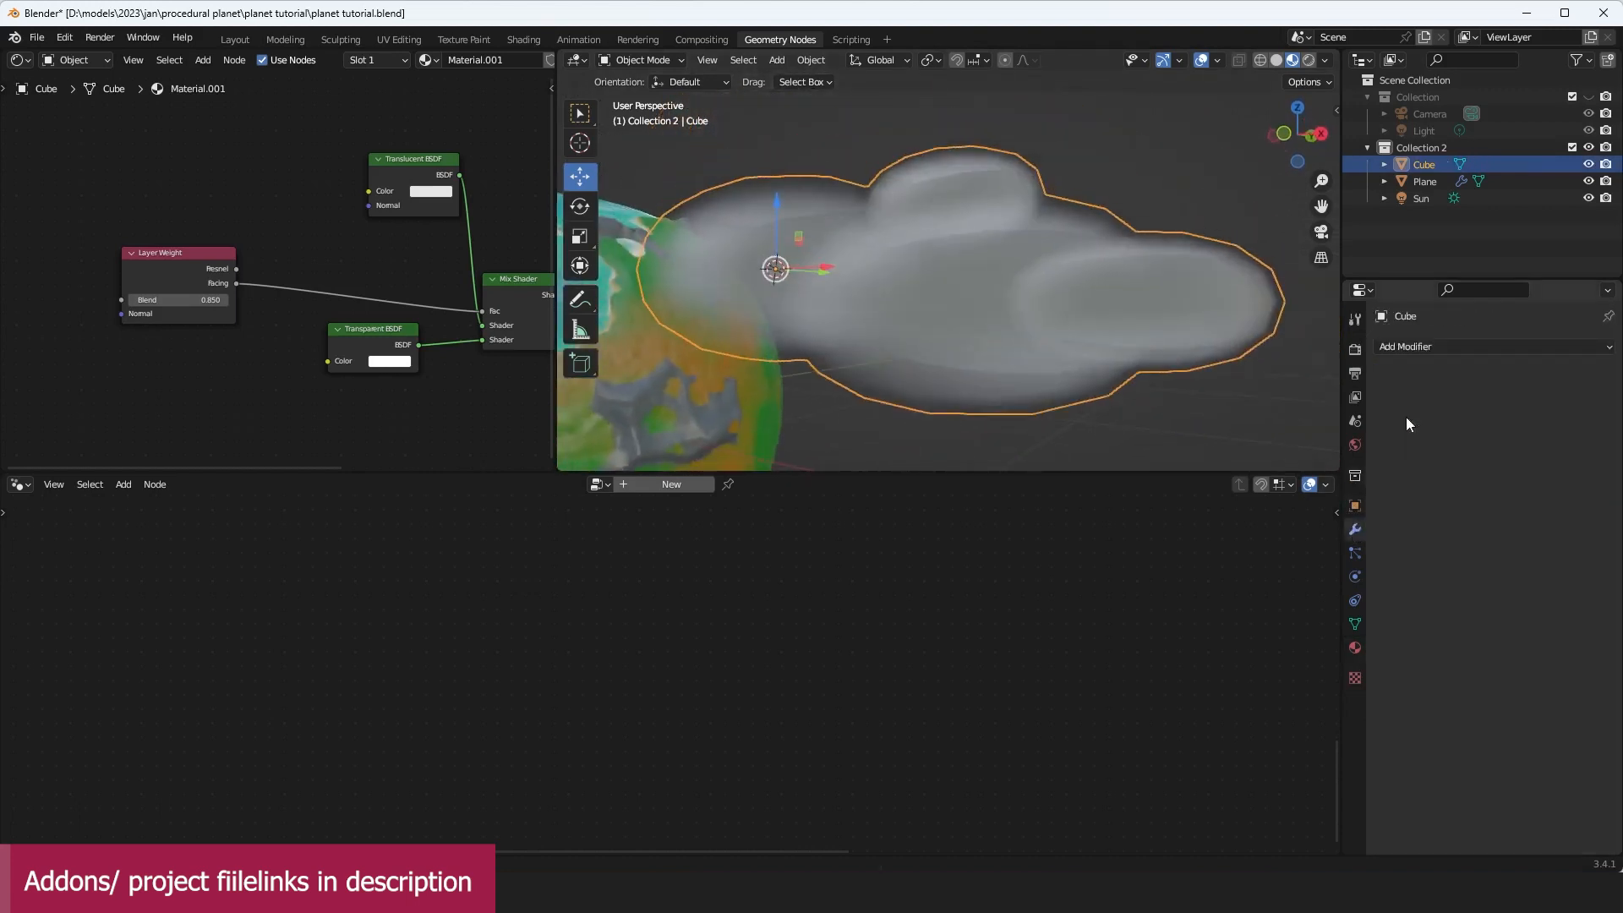
key(Tab)
key(Tab)
middle_drag(1055, 336, 1133, 348)
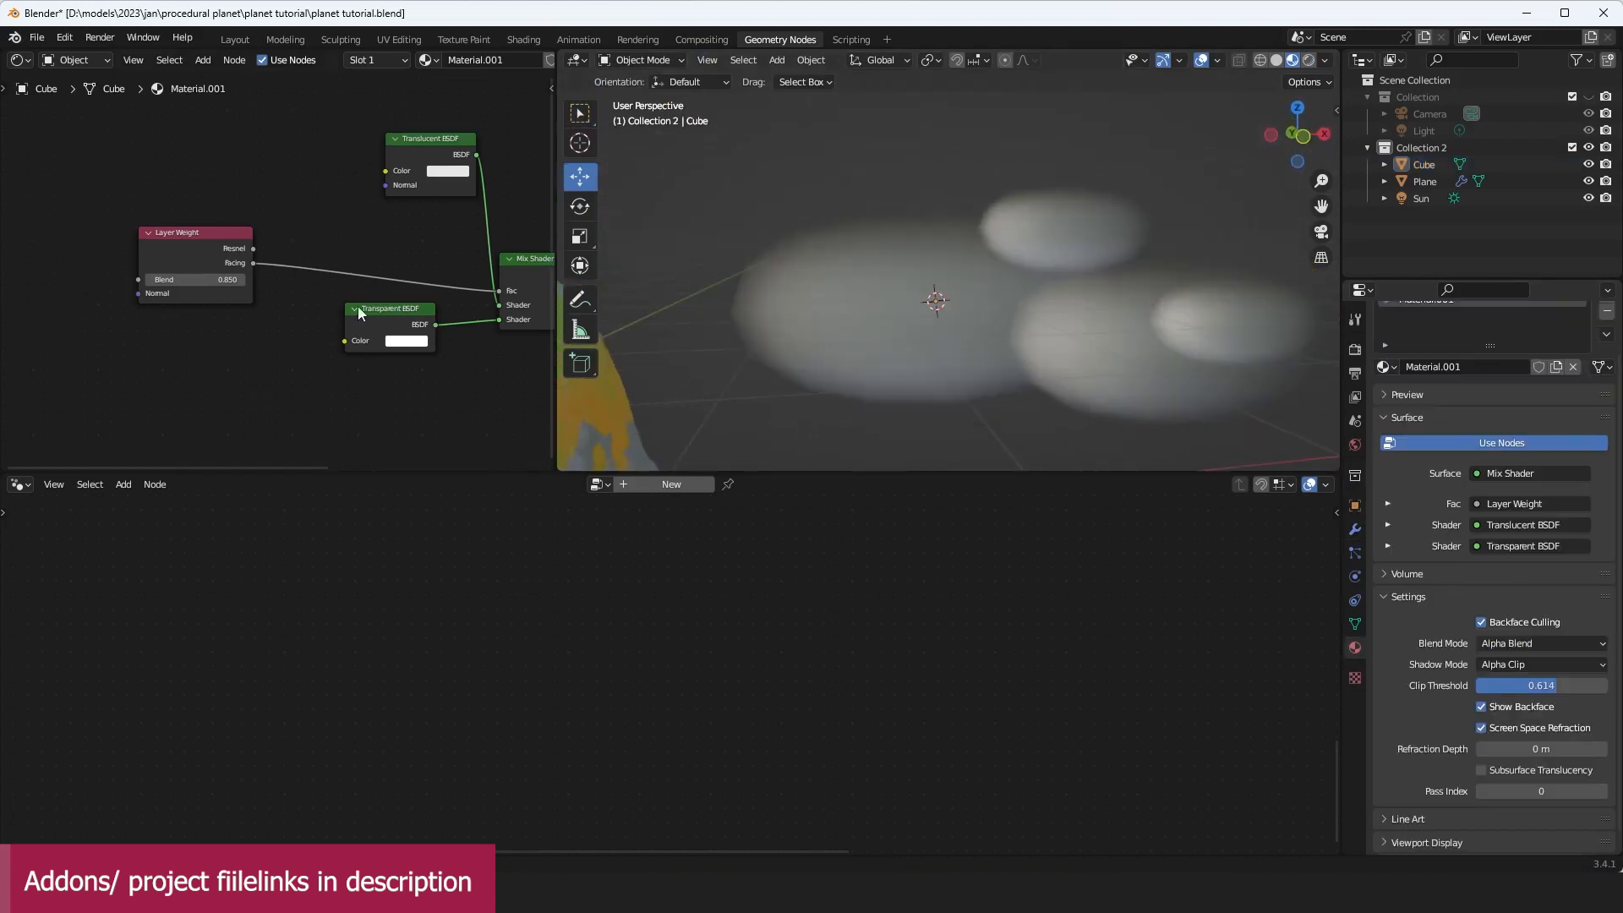
Step: Move the cloud material's Transparent BSDF lower to make room and add a Noise Texture node below the Layer Weight
scroll(358, 313, up, 1)
middle_drag(359, 312, 381, 297)
drag(406, 318, 425, 392)
key(shift+a)
click(272, 337)
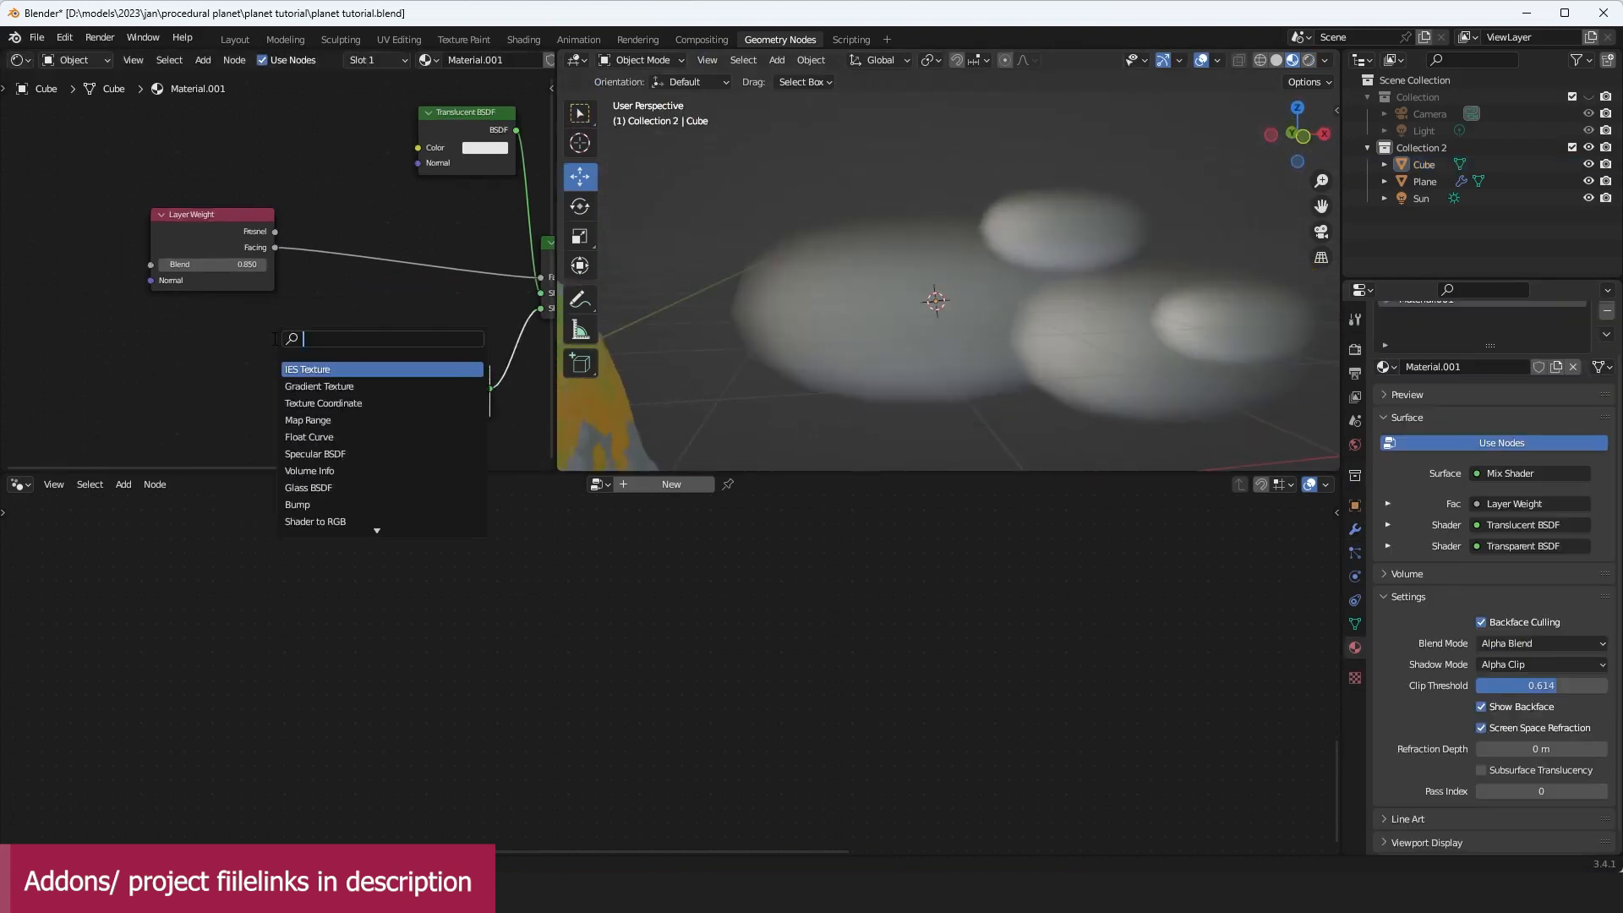
text(noise)
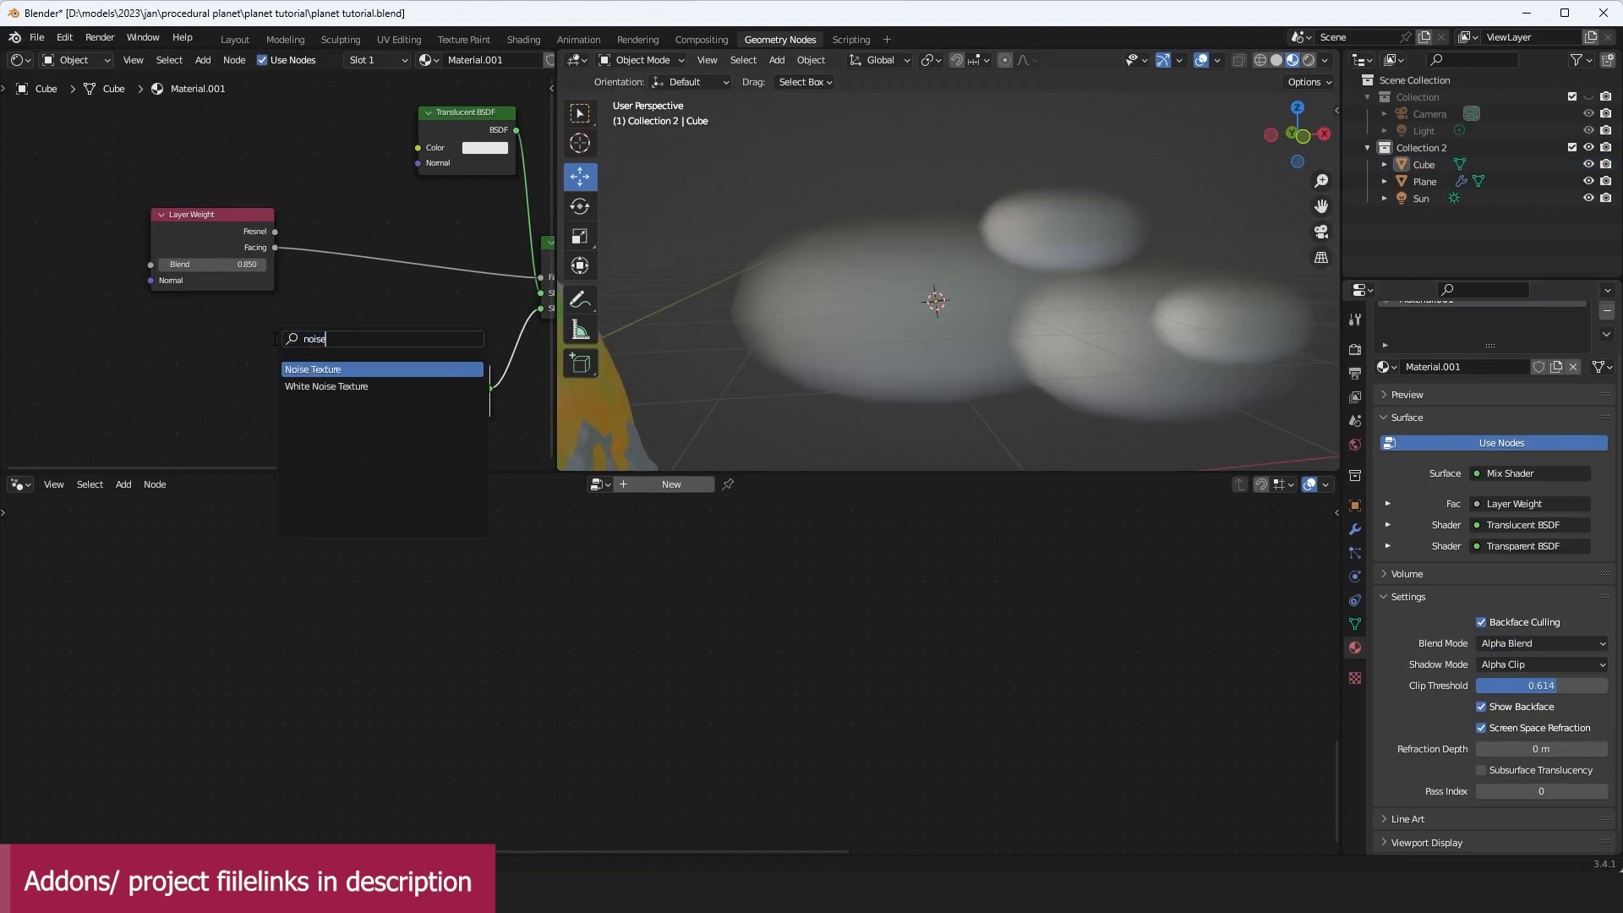
click(310, 369)
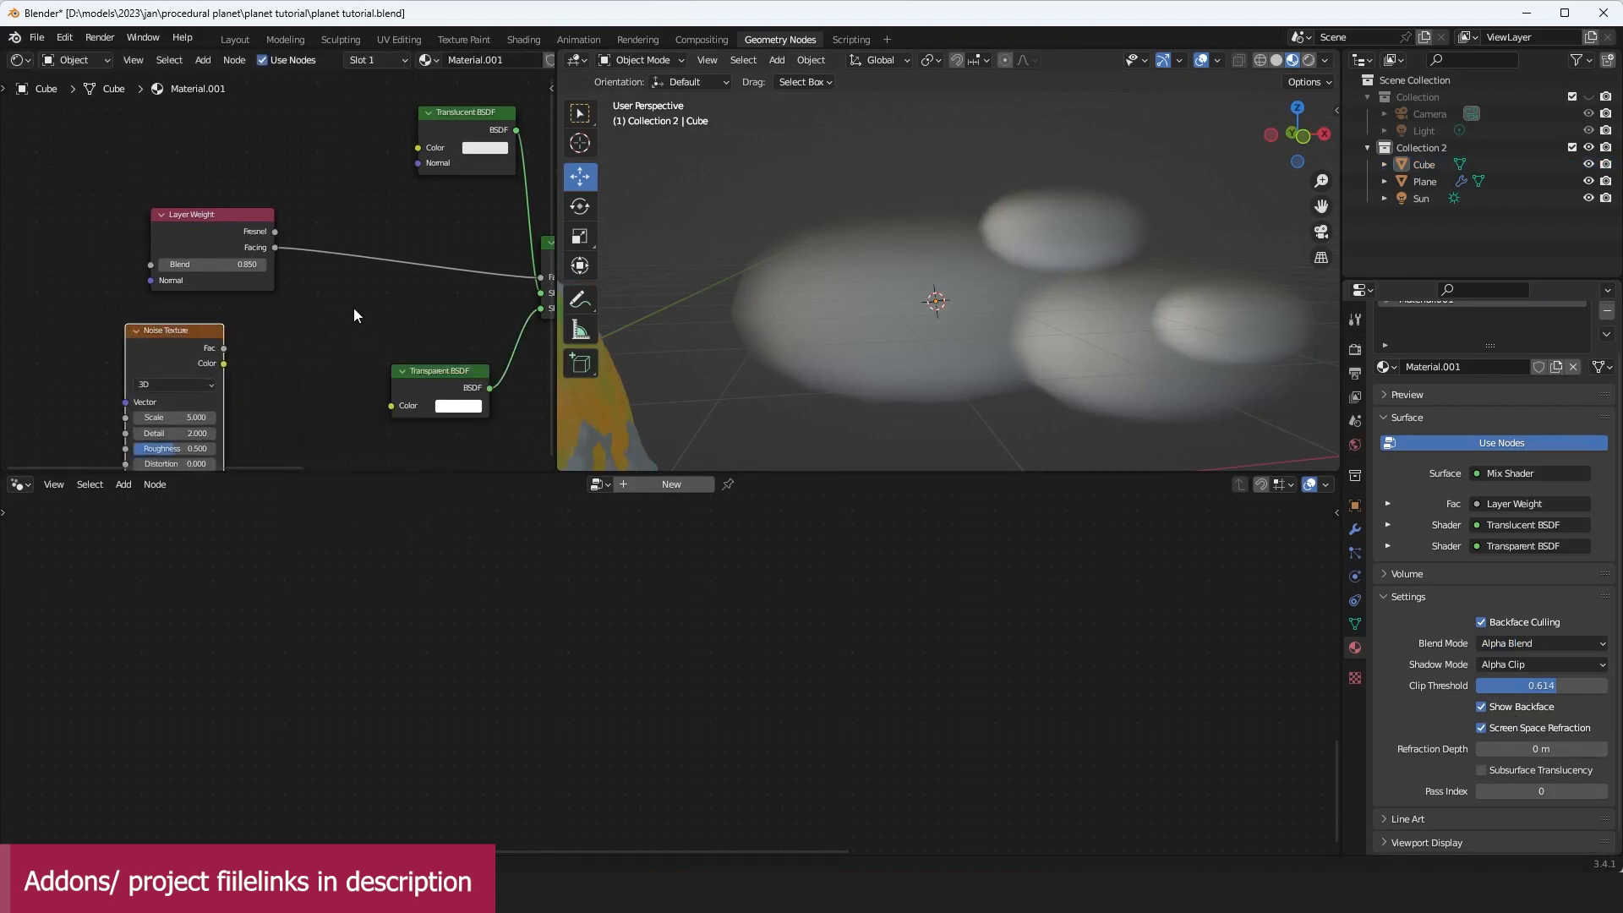
Step: Insert an Add Math node between Layer Weight Facing and the Mix Shader Fac, with the Noise Texture's Fac as second value
key(shift+a)
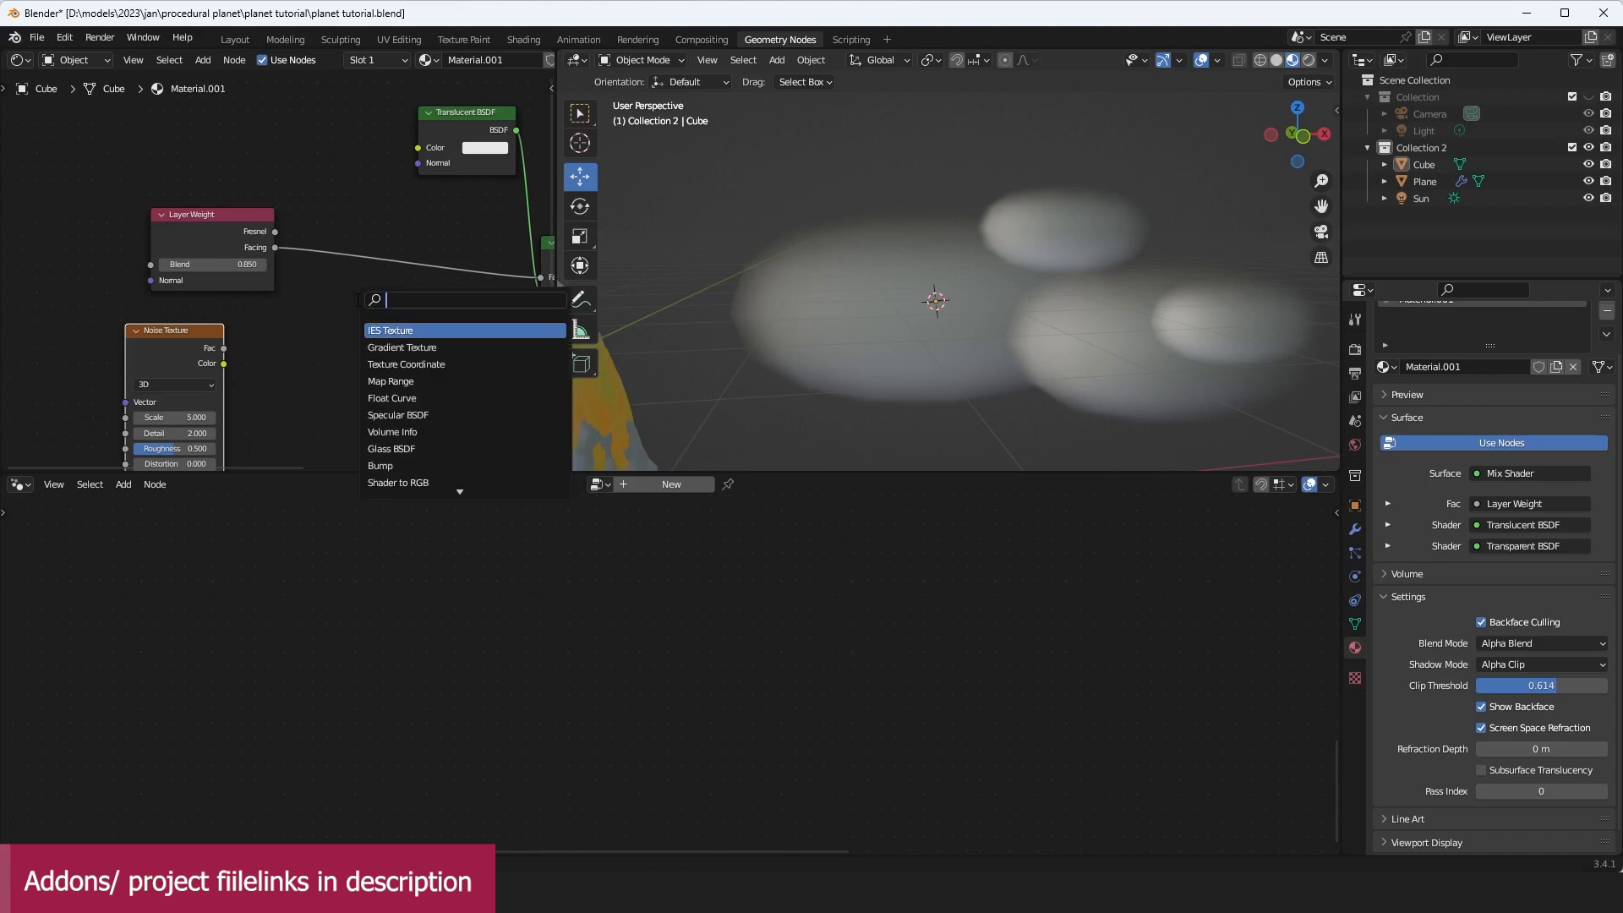
text(math)
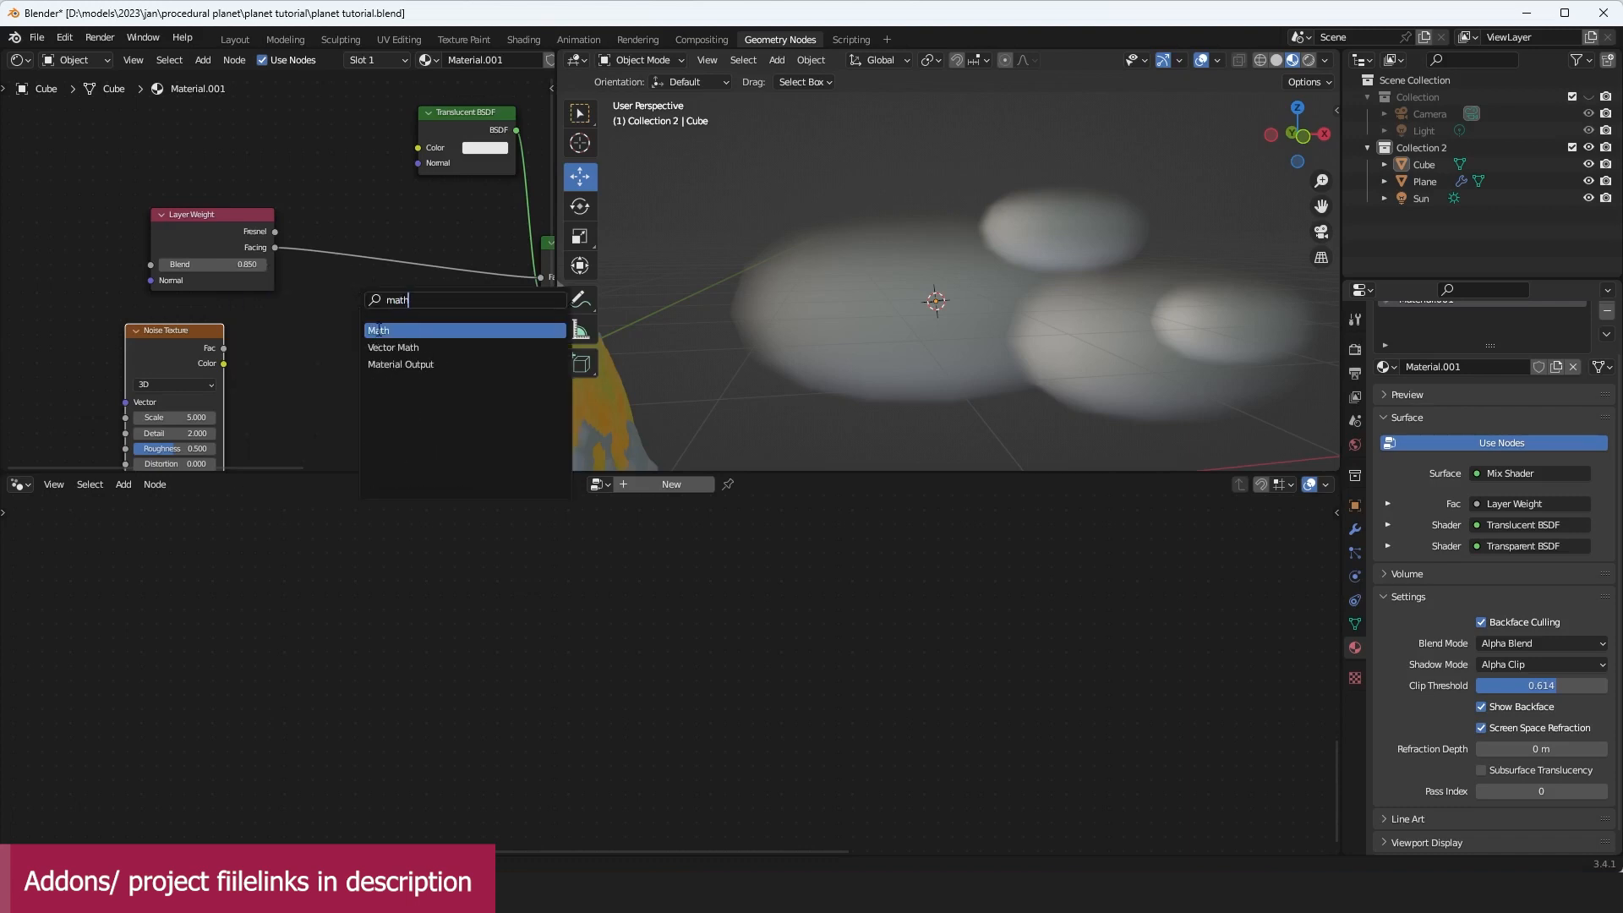
click(377, 330)
click(377, 330)
drag(223, 348, 355, 336)
scroll(370, 291, up, 1)
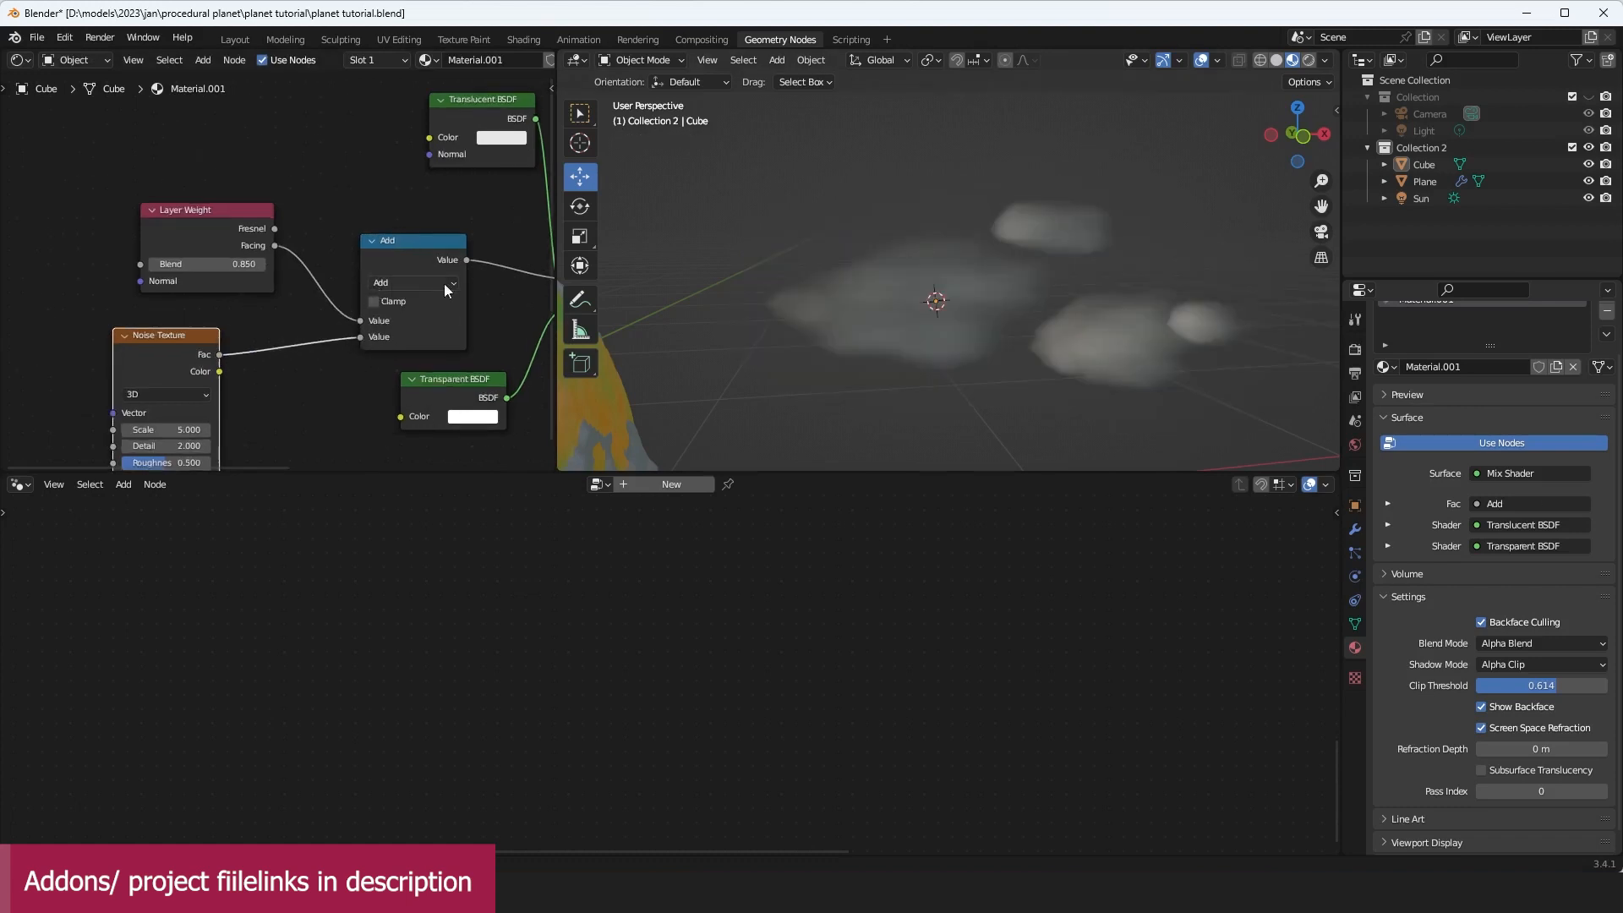
Step: Set the Layer Weight Blend to 0.500 and the Noise Texture to Scale 3.900 and Roughness 0.700
mouse_move(870, 279)
middle_down()
mouse_move(790, 282)
mouse_move(880, 281)
middle_up()
drag(205, 265, 154, 265)
right_click(217, 266)
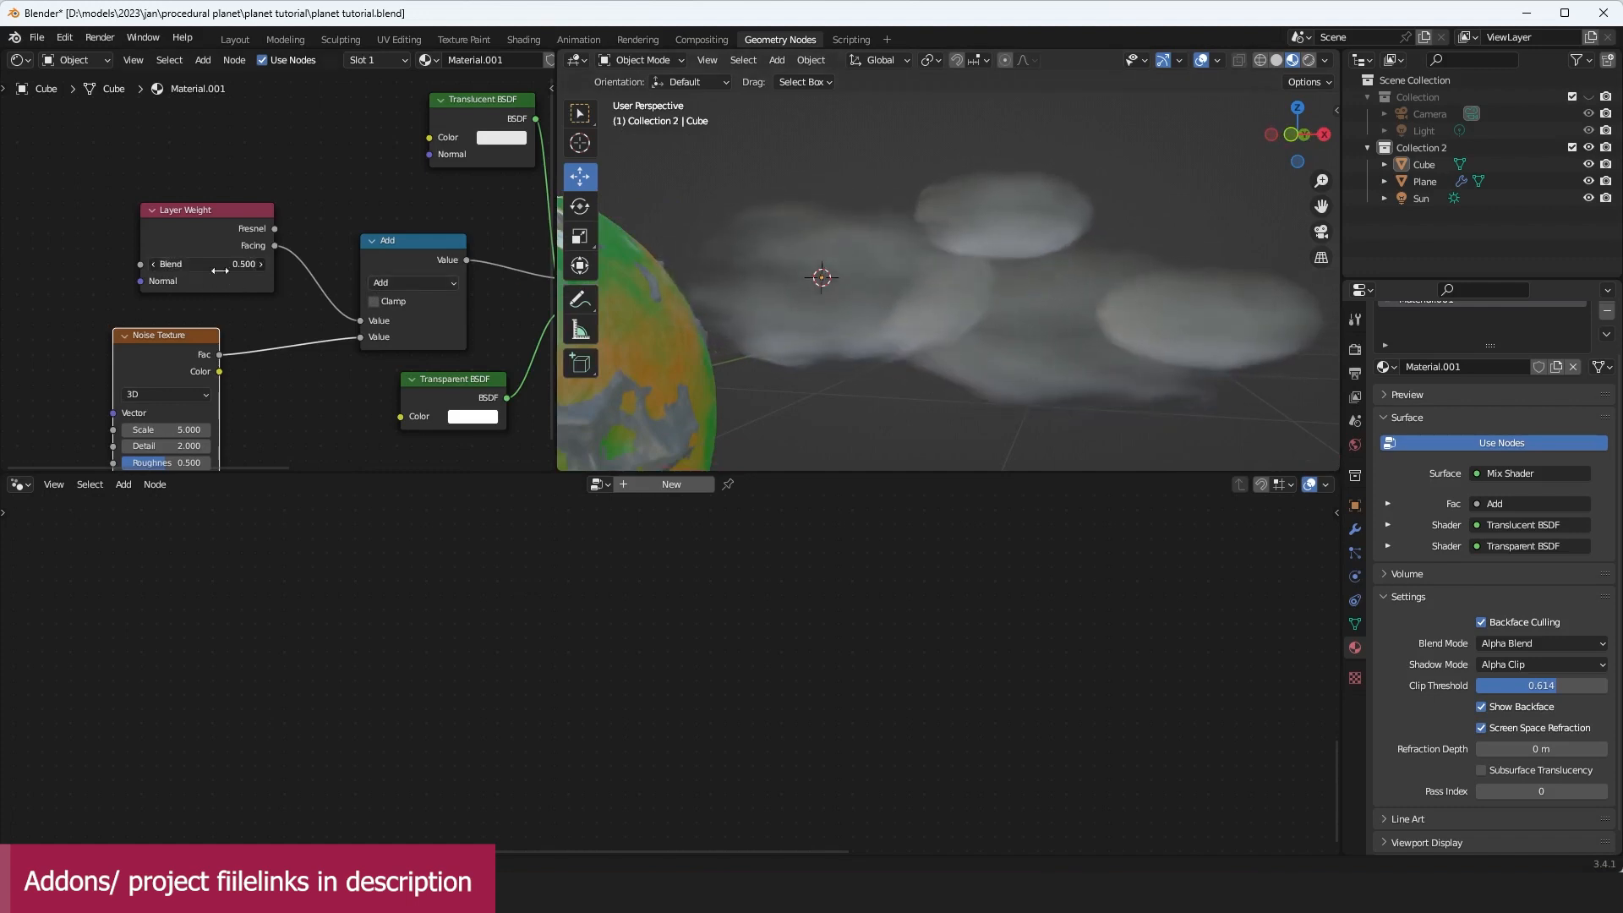
middle_drag(261, 320, 333, 207)
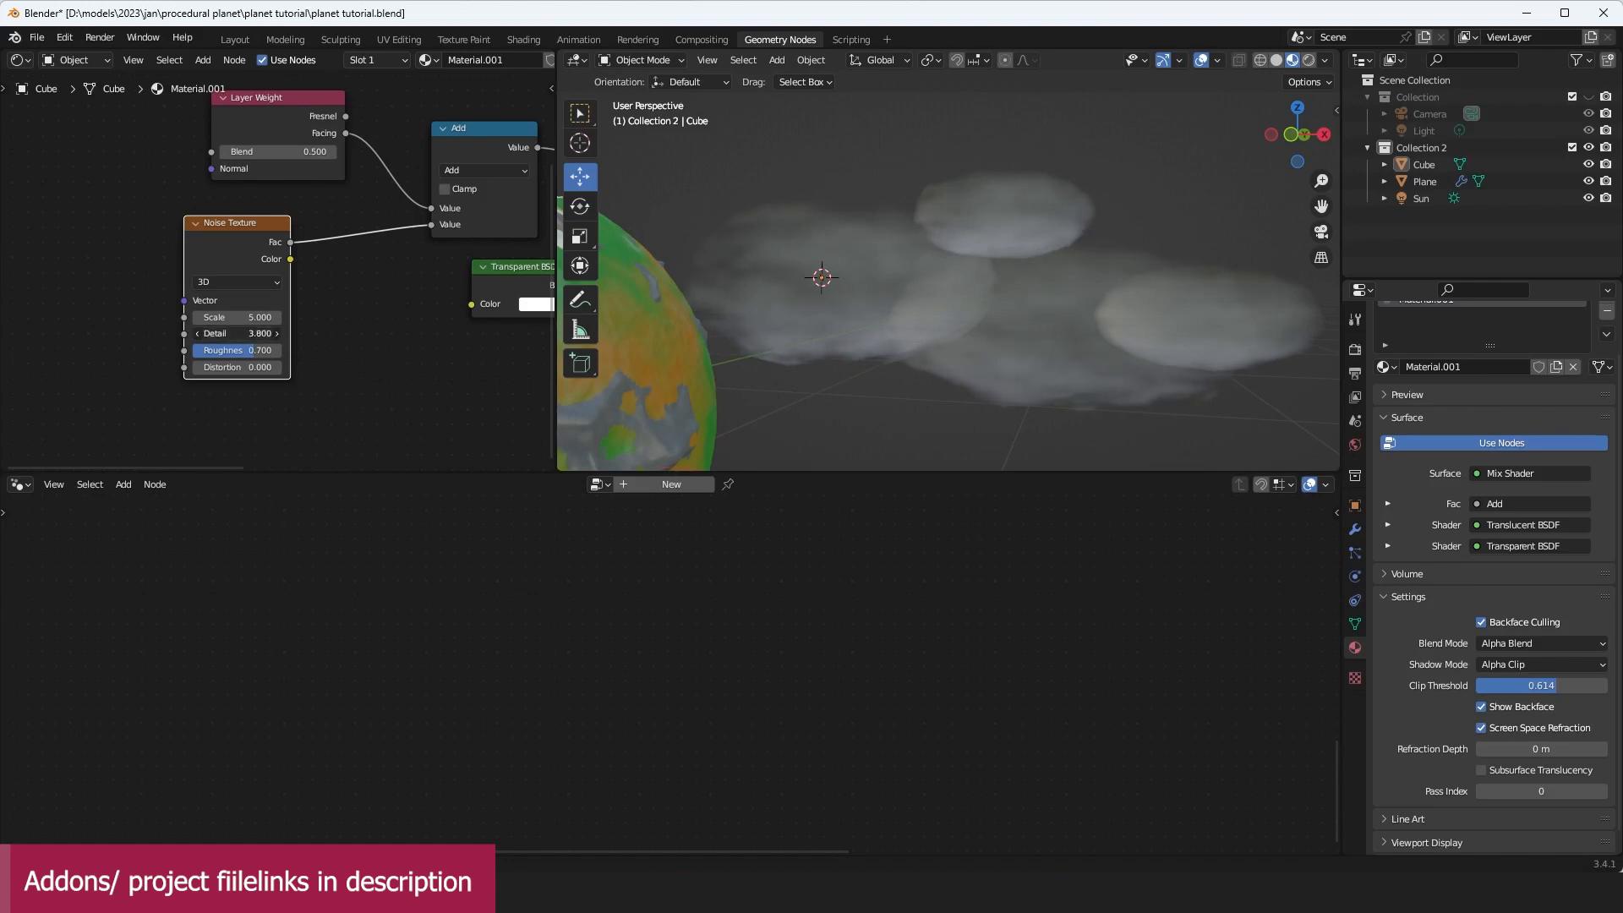
drag(250, 318, 208, 318)
Step: Duplicate the cloud lobe nearest the planet in Edit Mode, resize the copy and return to Object Mode
key(Tab)
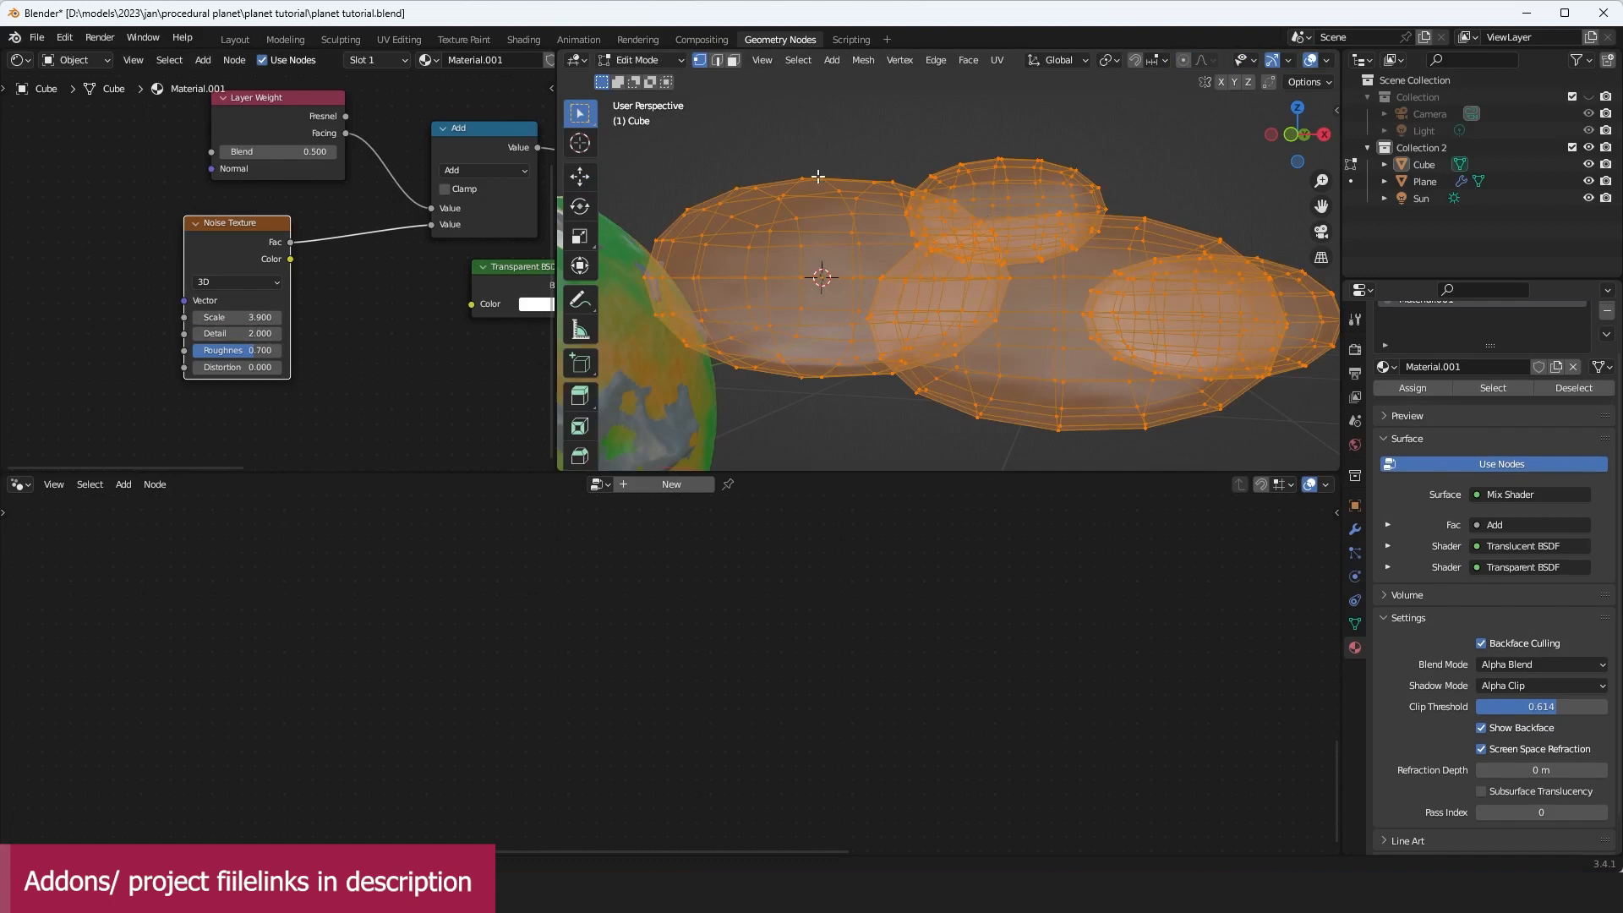
click(818, 175)
key(ctrl+l)
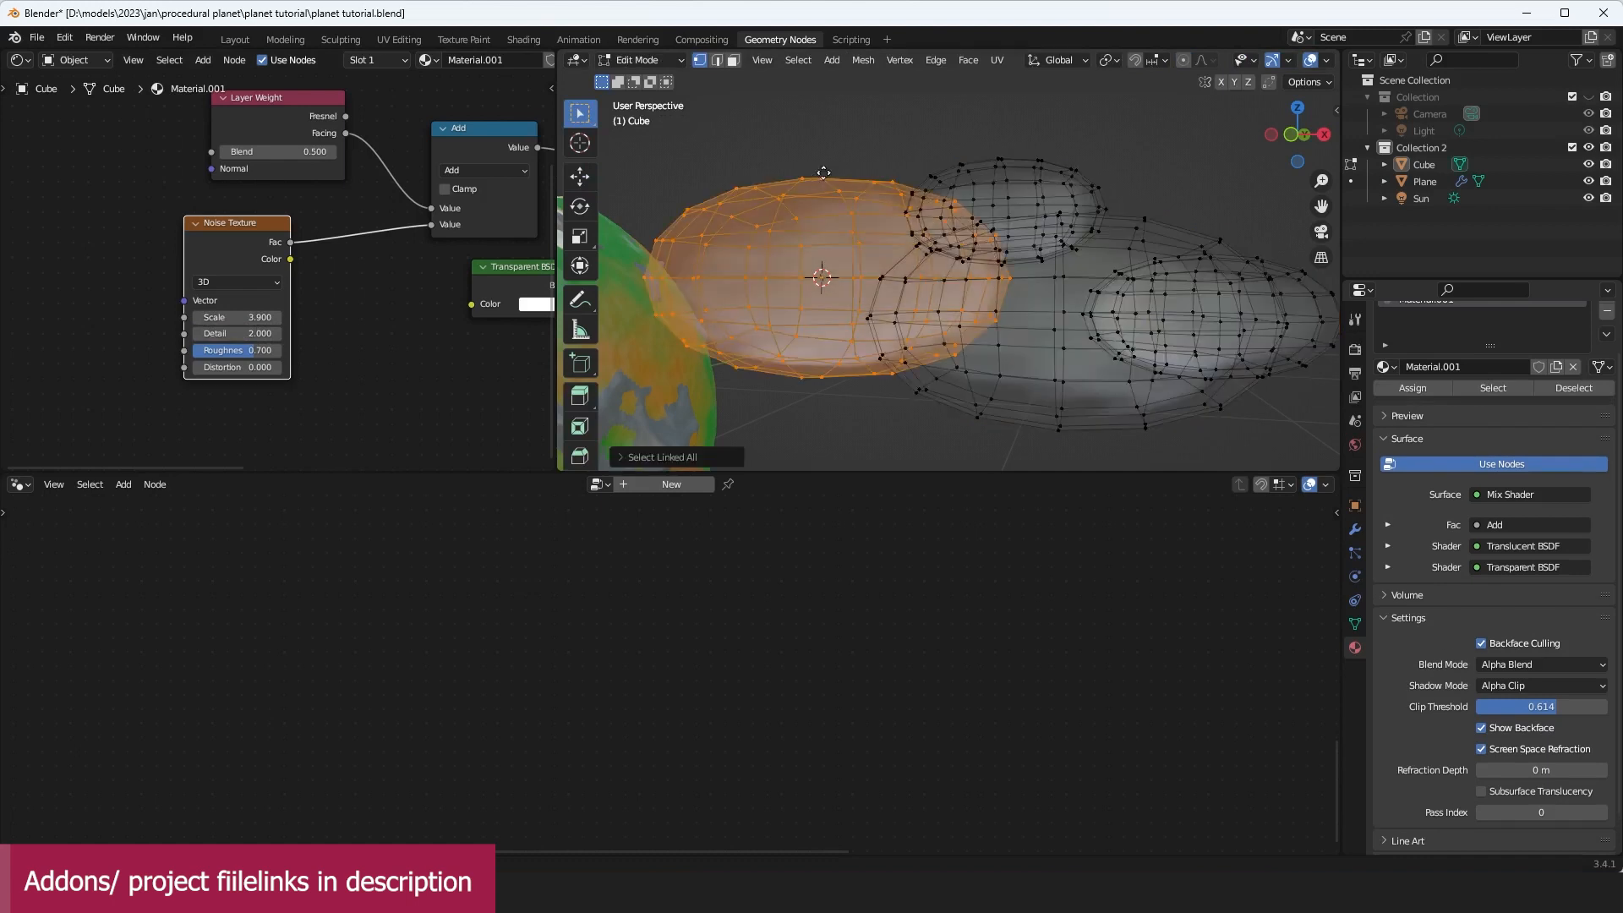
key(shift+d)
key(s)
click(1068, 128)
key(Tab)
Step: Enable Scene Lights in the viewport shading and rotate the sun lamp
scroll(1033, 196, down, 3)
middle_drag(1034, 199, 826, 180)
click(764, 128)
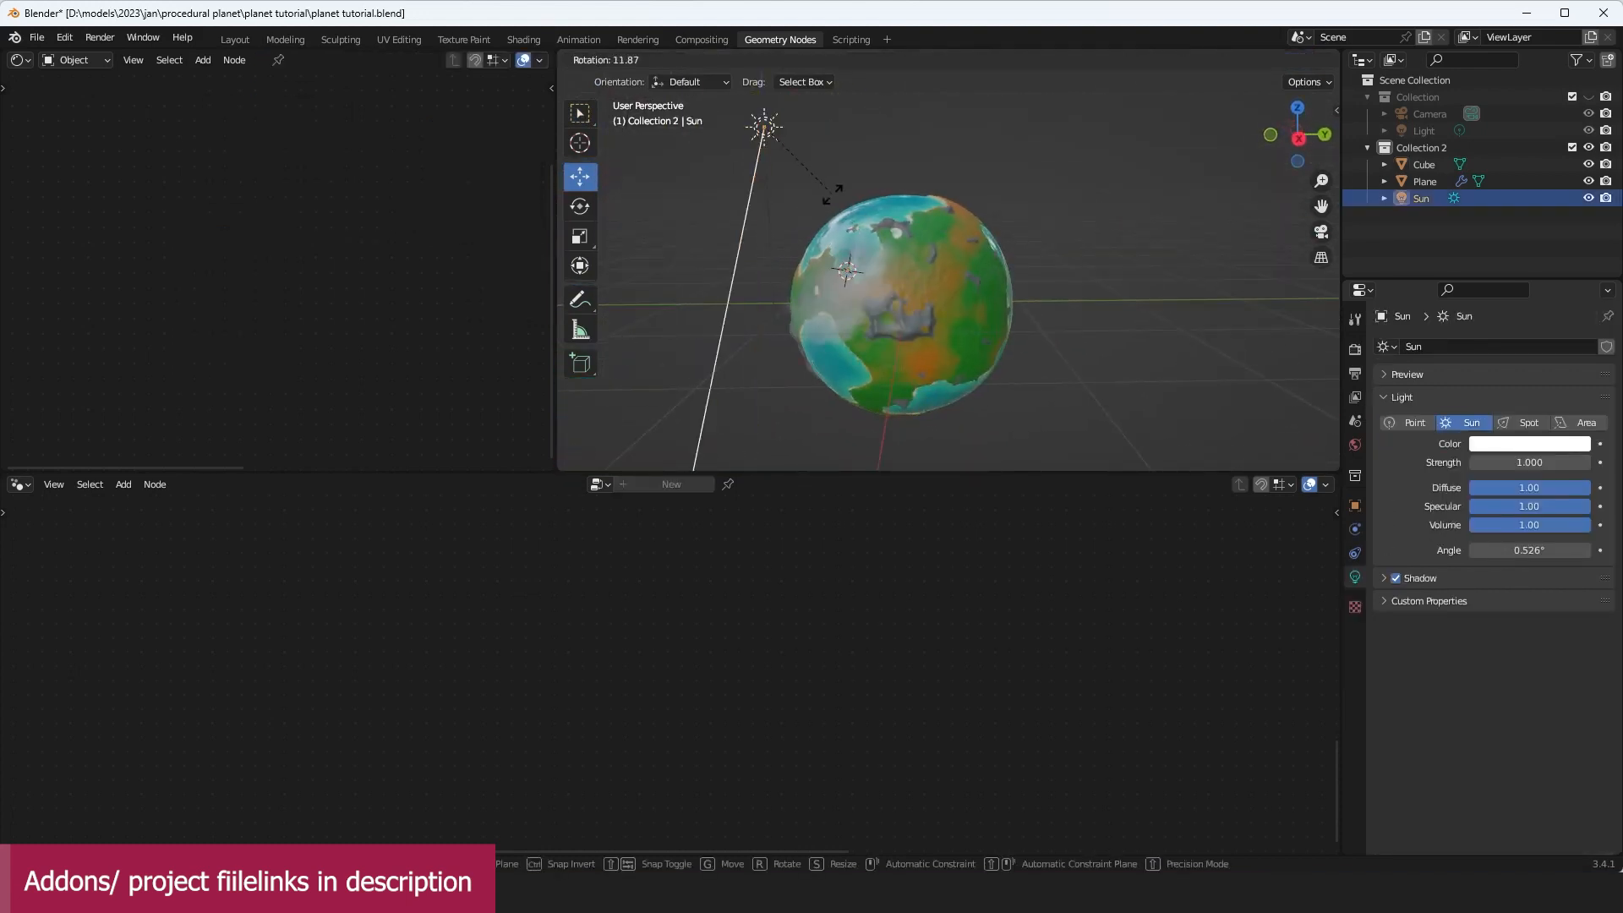
click(1326, 61)
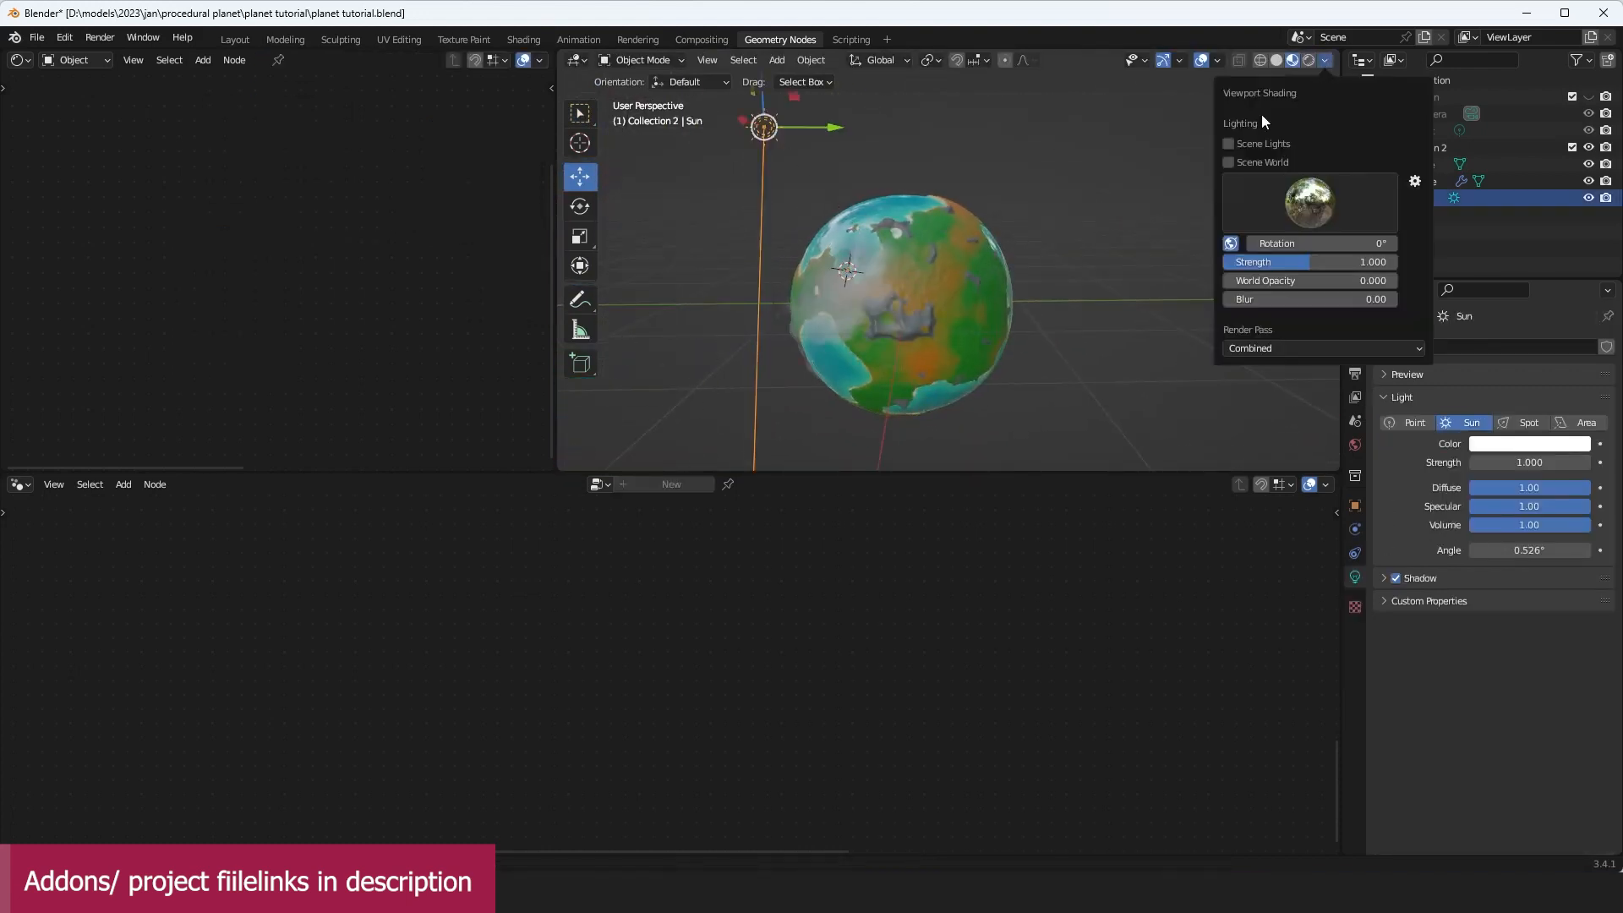
click(1259, 135)
key(r)
click(975, 116)
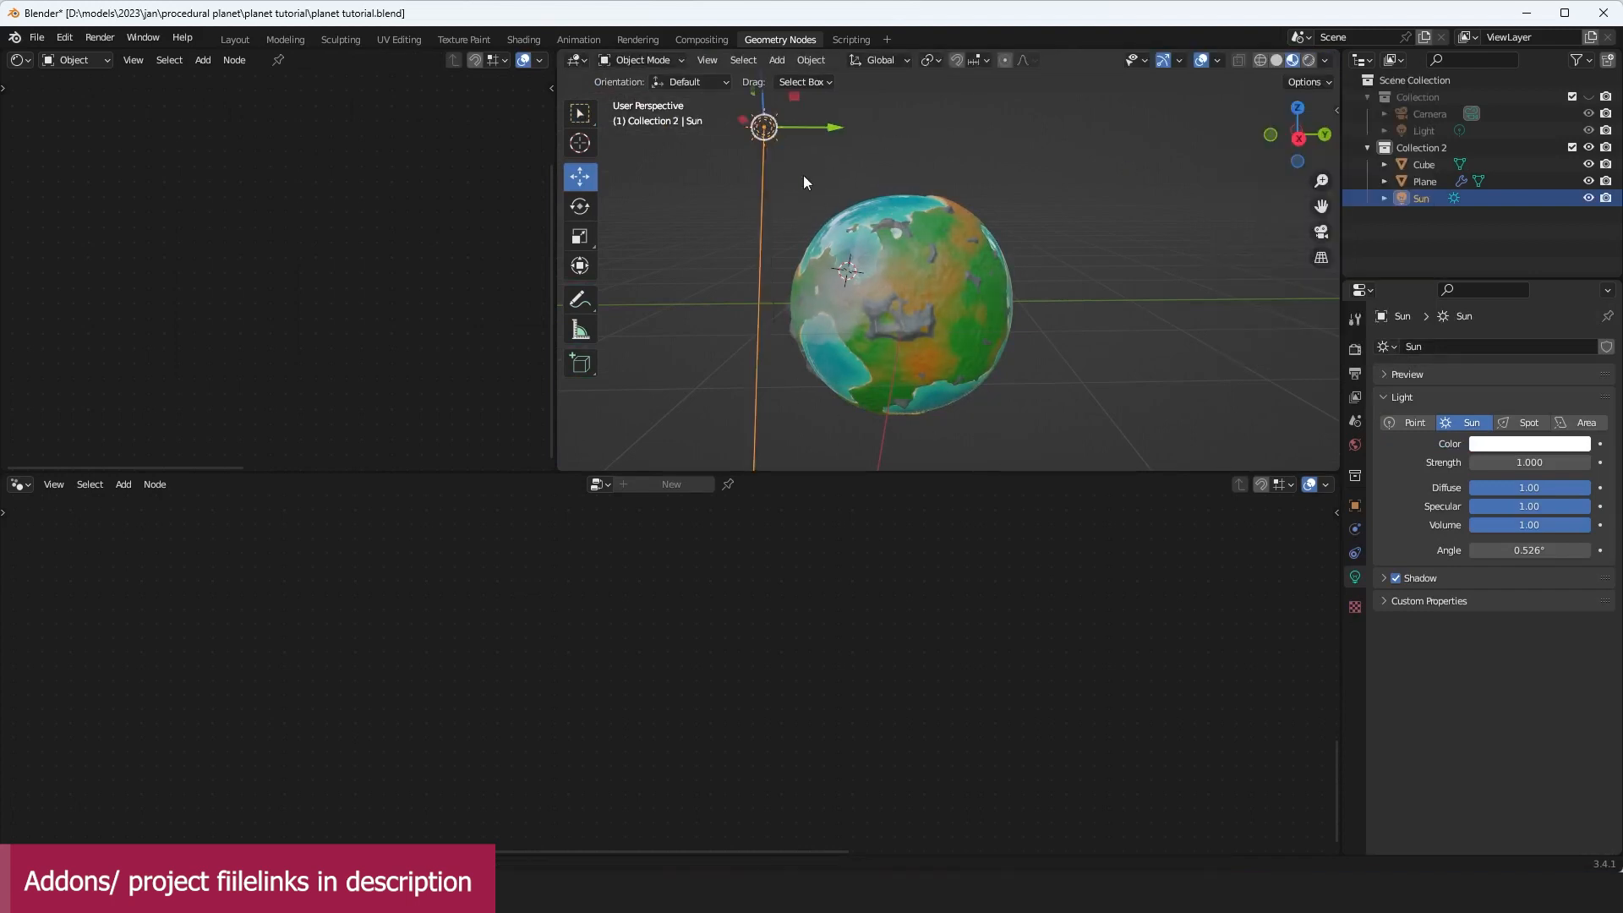
Step: Move the sun lamp to a new position near the cloud and planet
middle_drag(803, 175, 1083, 123)
key(g)
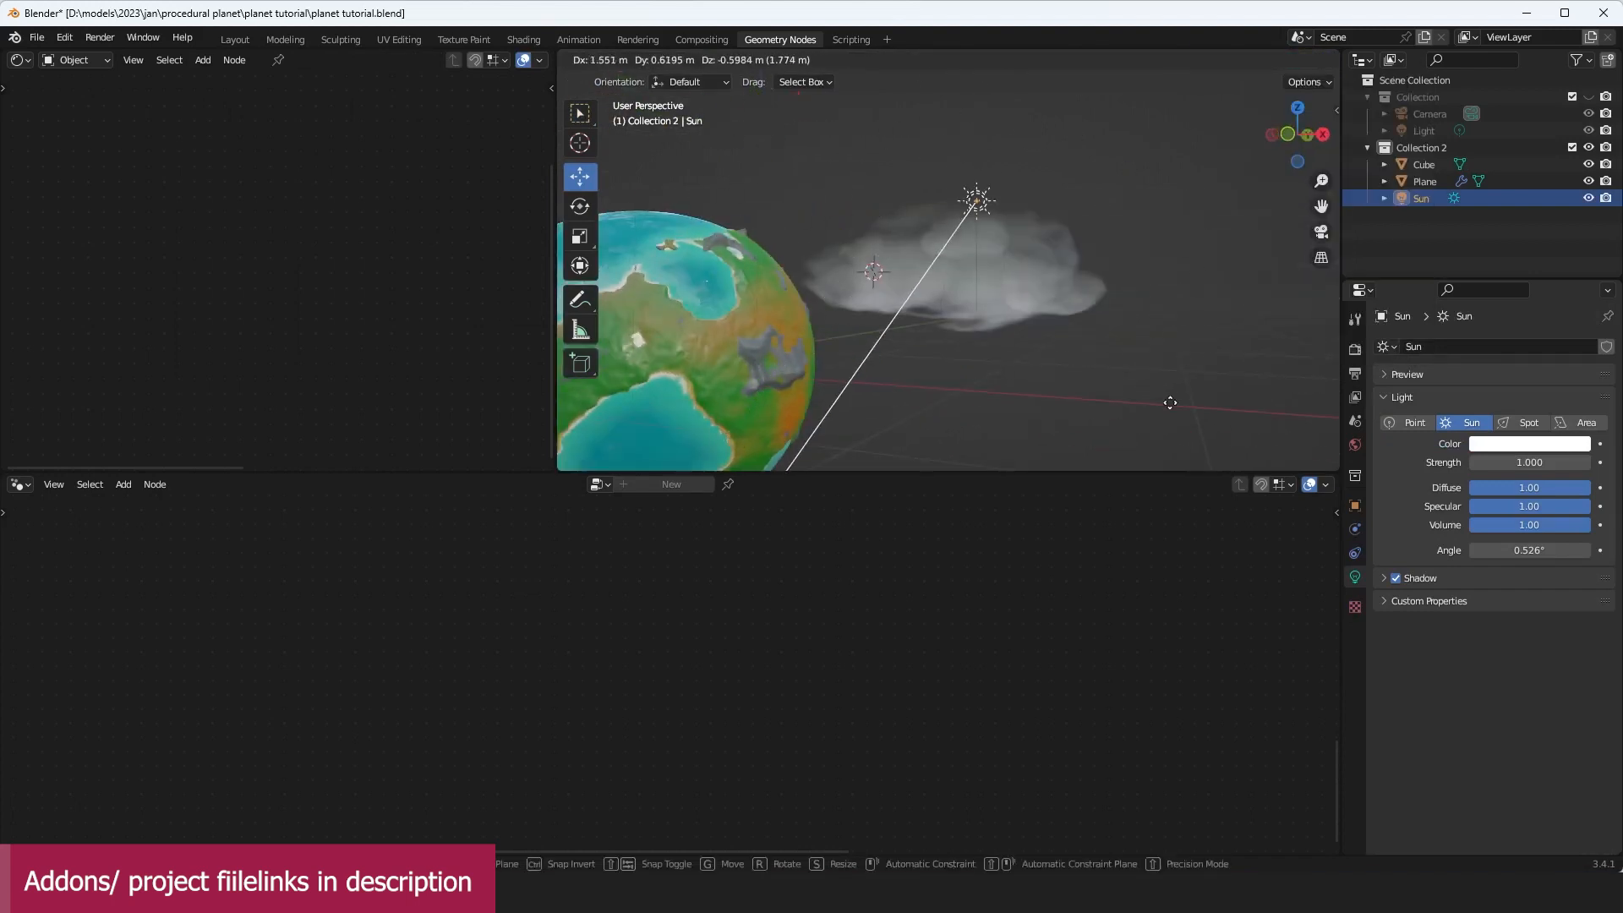
click(1211, 326)
Step: Inspect the cloud and planet from several angles under the scene lighting
click(1050, 252)
middle_drag(1050, 252, 737, 348)
scroll(316, 221, down, 1)
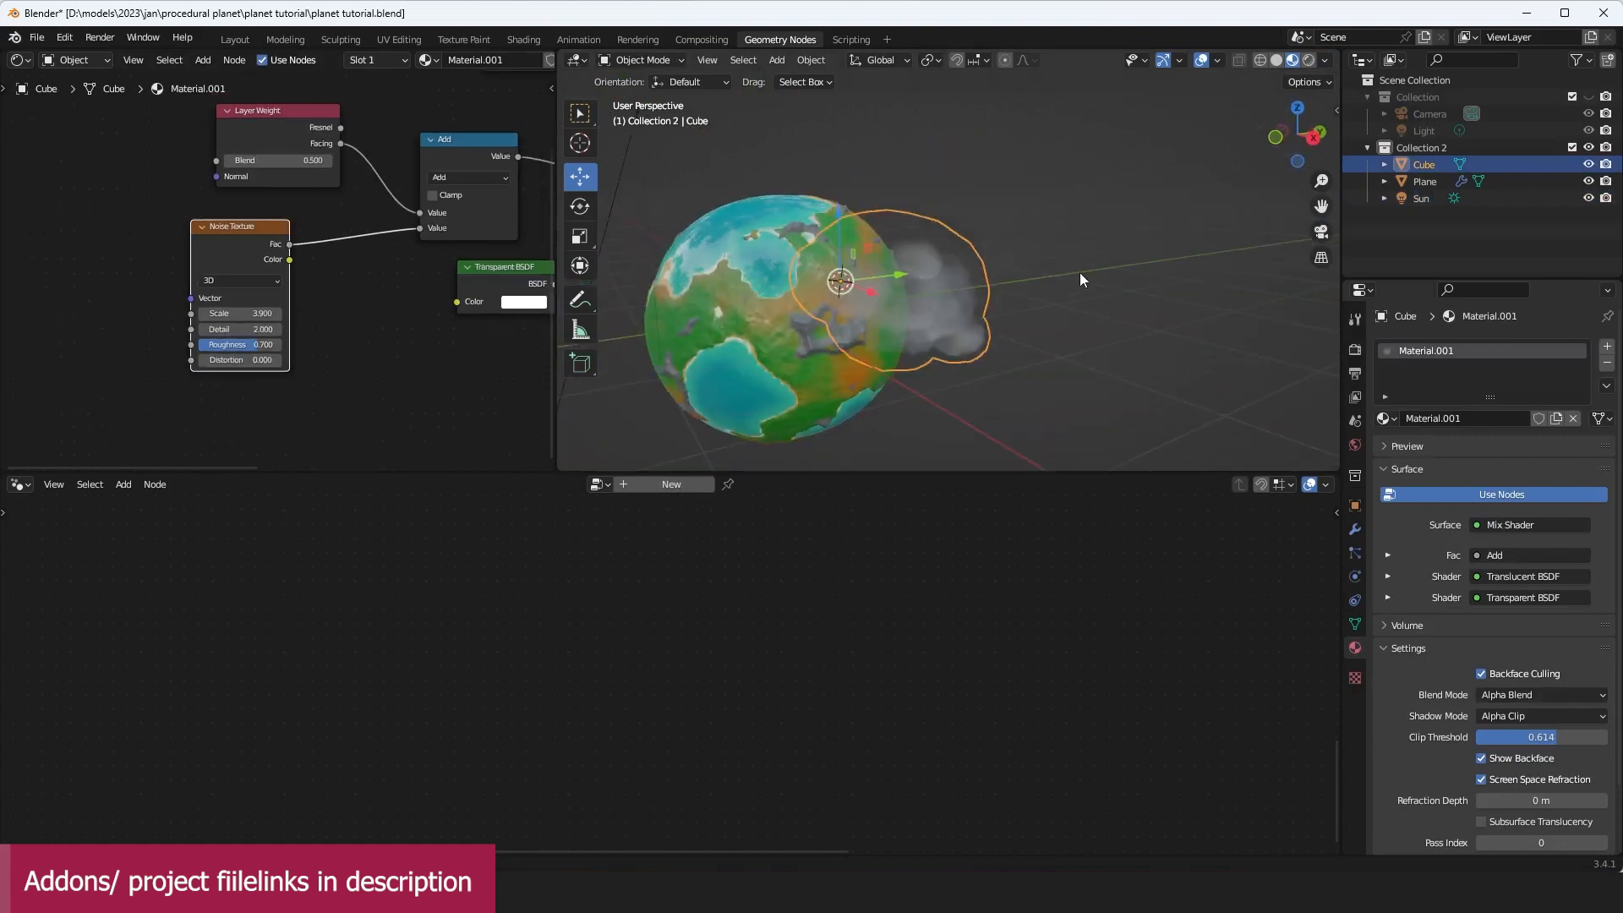
middle_drag(1080, 272, 1182, 141)
click(1325, 61)
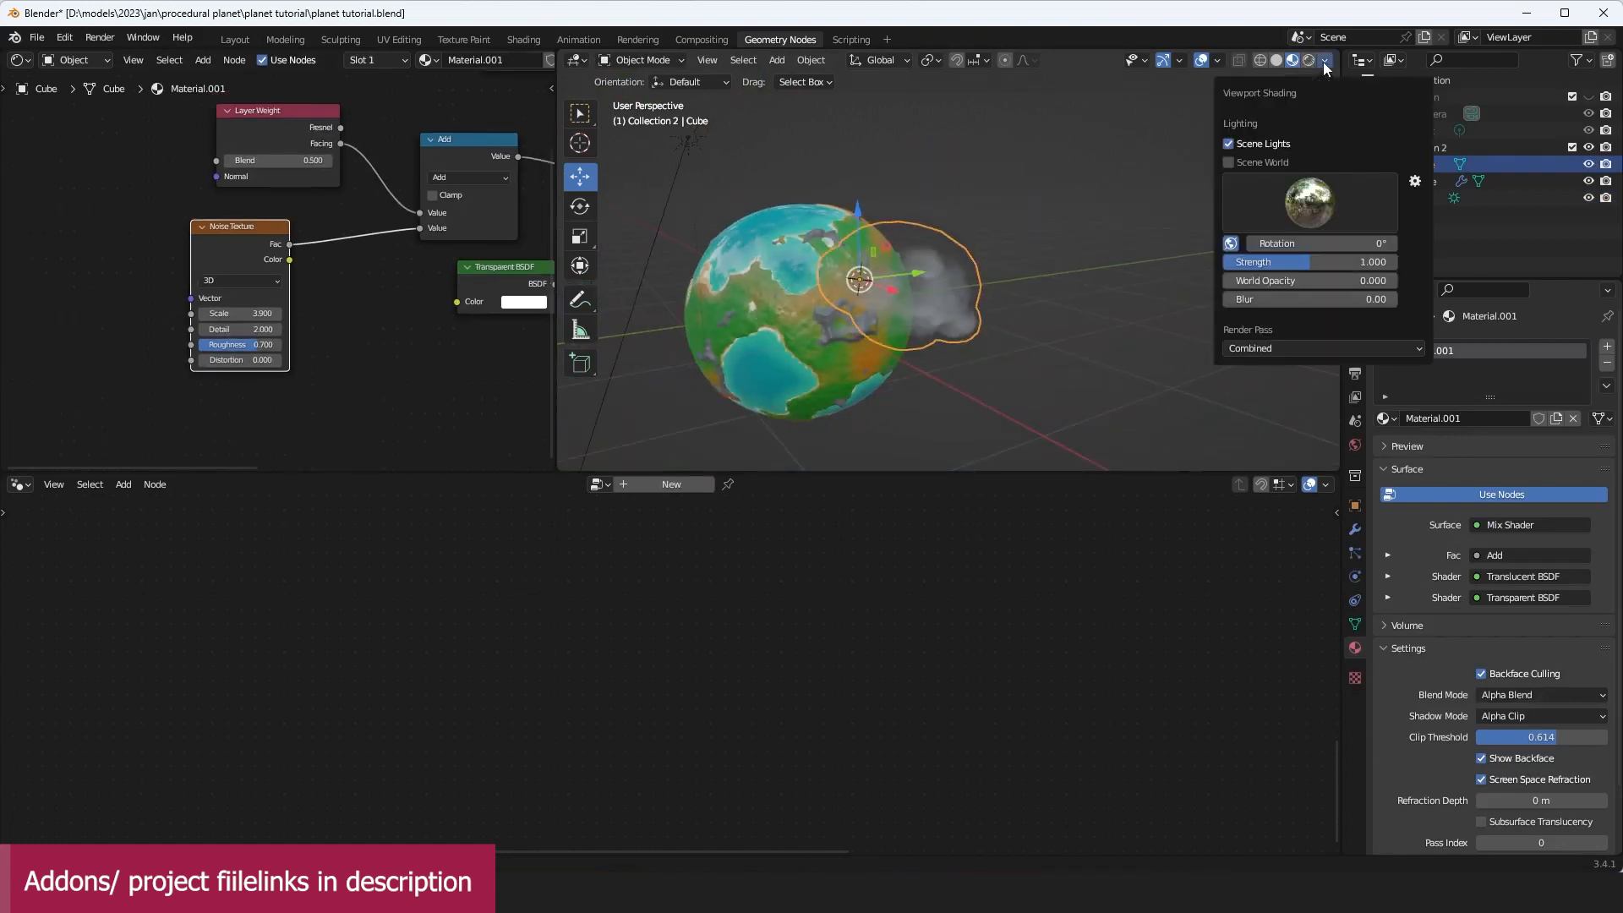
scroll(873, 236, up, 2)
click(872, 237)
middle_drag(773, 269, 1006, 205)
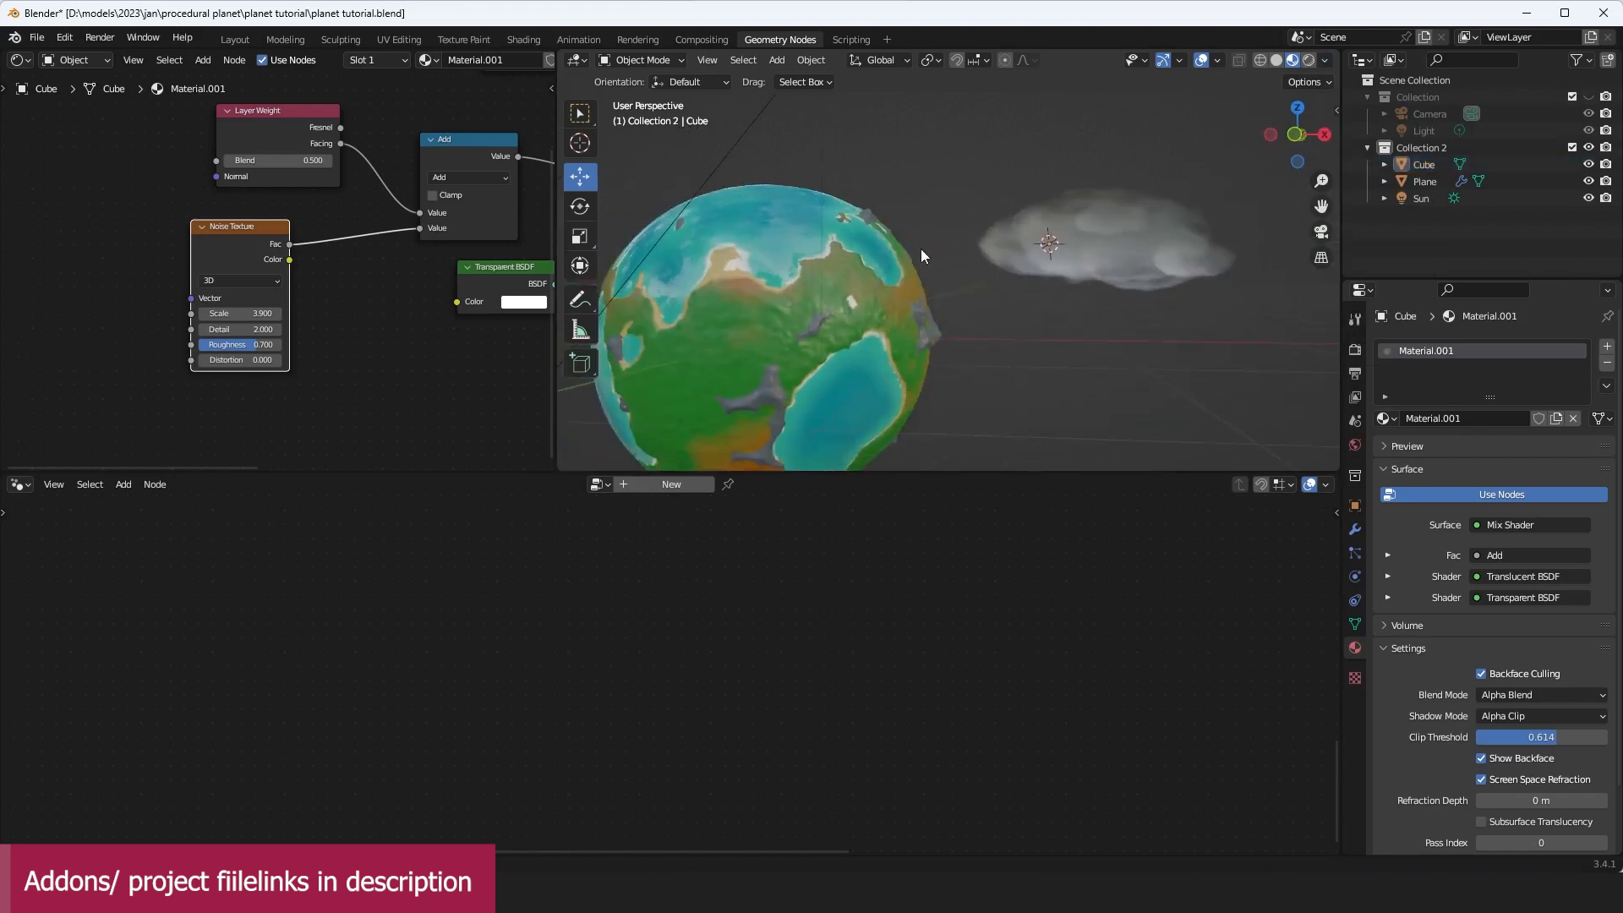
Step: Select the planet to bring up its geometry nodes and save the file
click(837, 288)
scroll(940, 457, down, 3)
scroll(932, 379, up, 2)
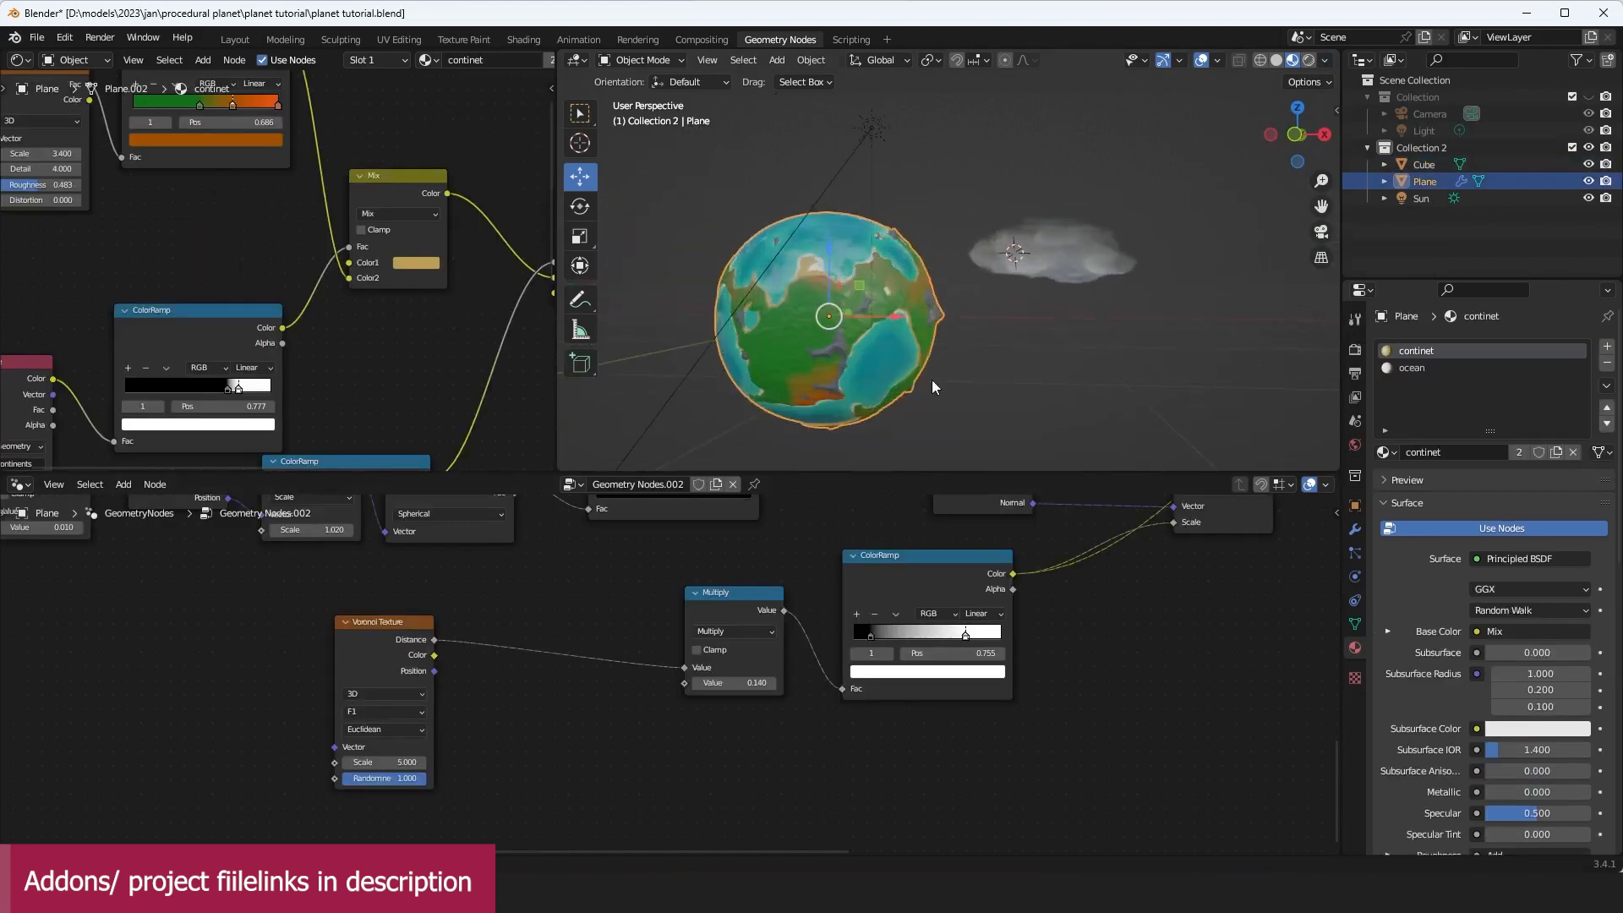
scroll(1037, 544, down, 5)
scroll(955, 685, up, 2)
key(ctrl+s)
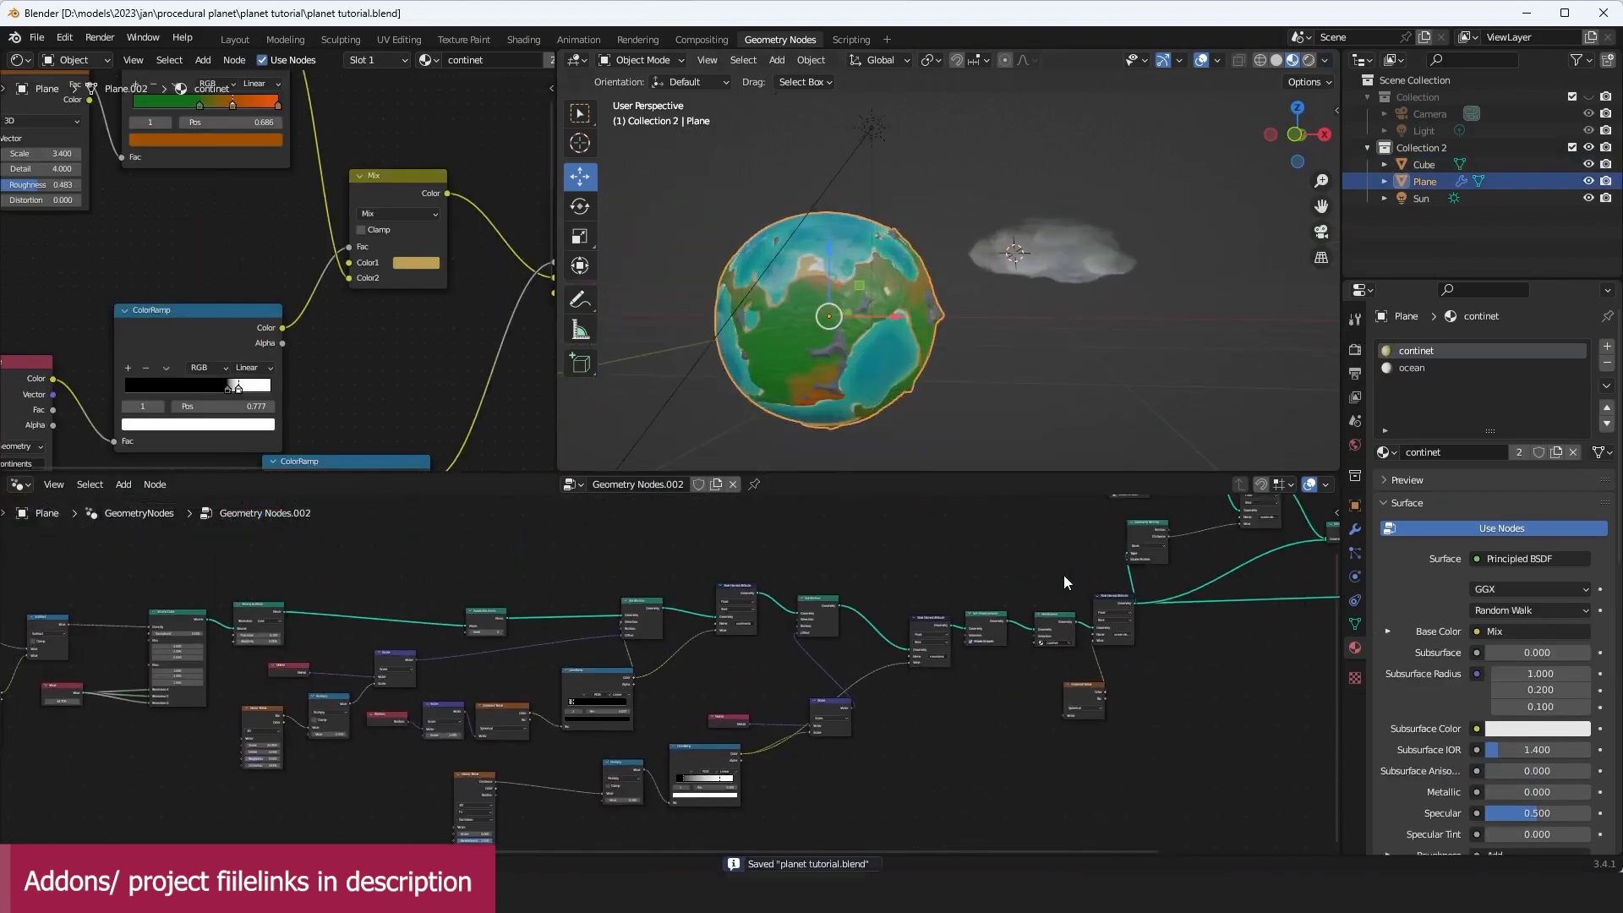
Step: Examine the ocean branch of the planet's geometry nodes, from the Cube and Subdivision Surface through to Set Material
middle_drag(1063, 575, 697, 693)
scroll(697, 693, up, 2)
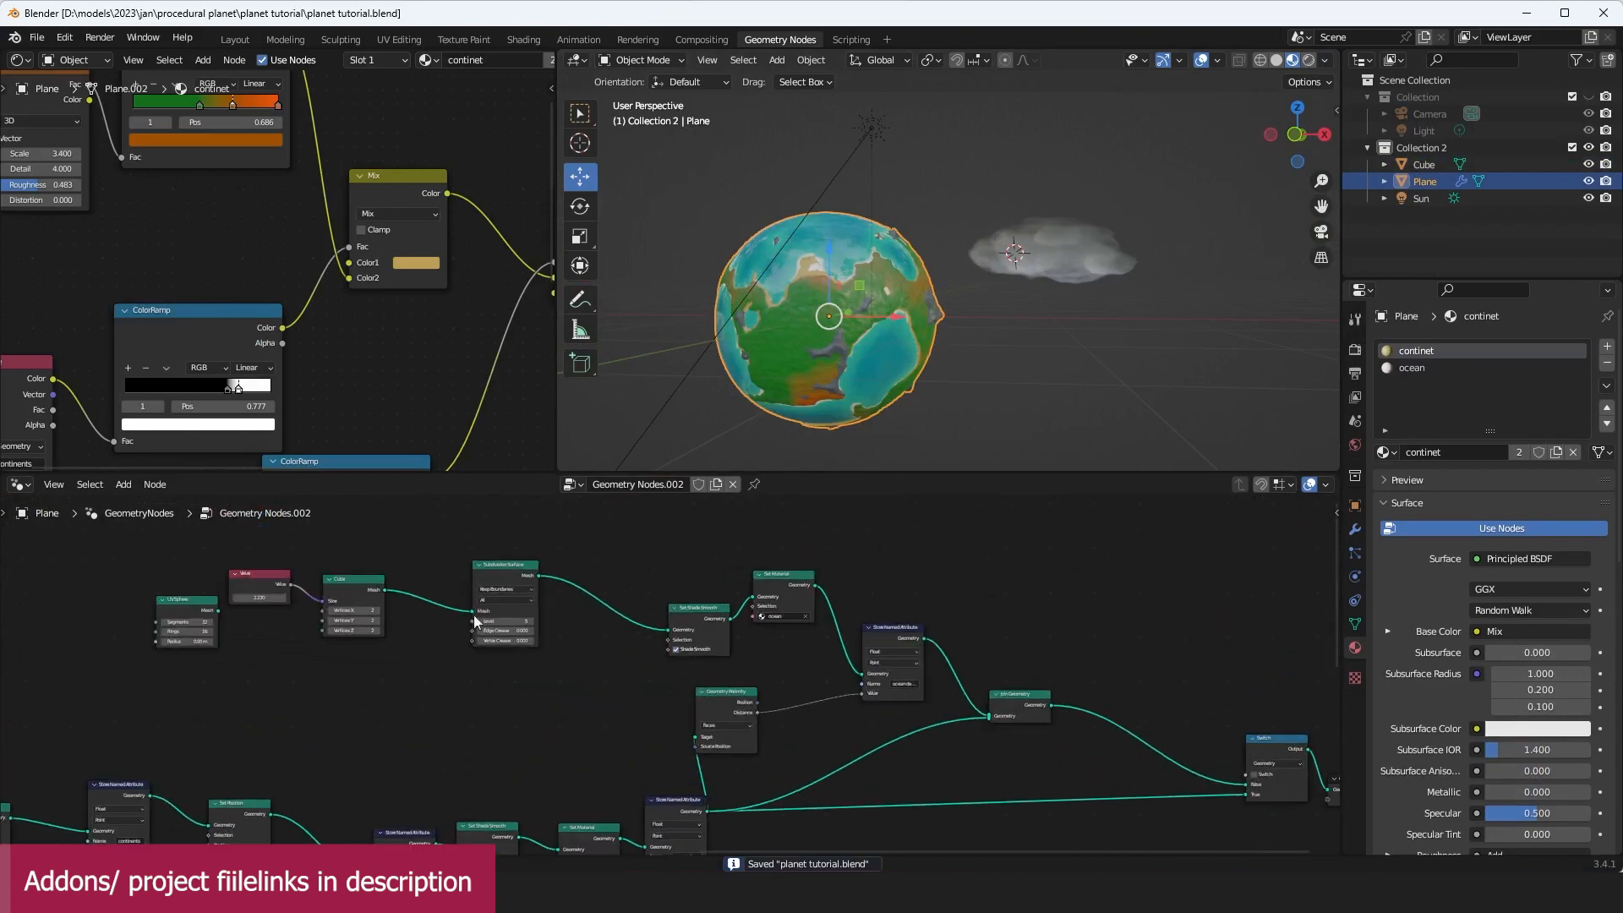
scroll(768, 520, up, 2)
scroll(908, 365, up, 1)
scroll(656, 666, up, 5)
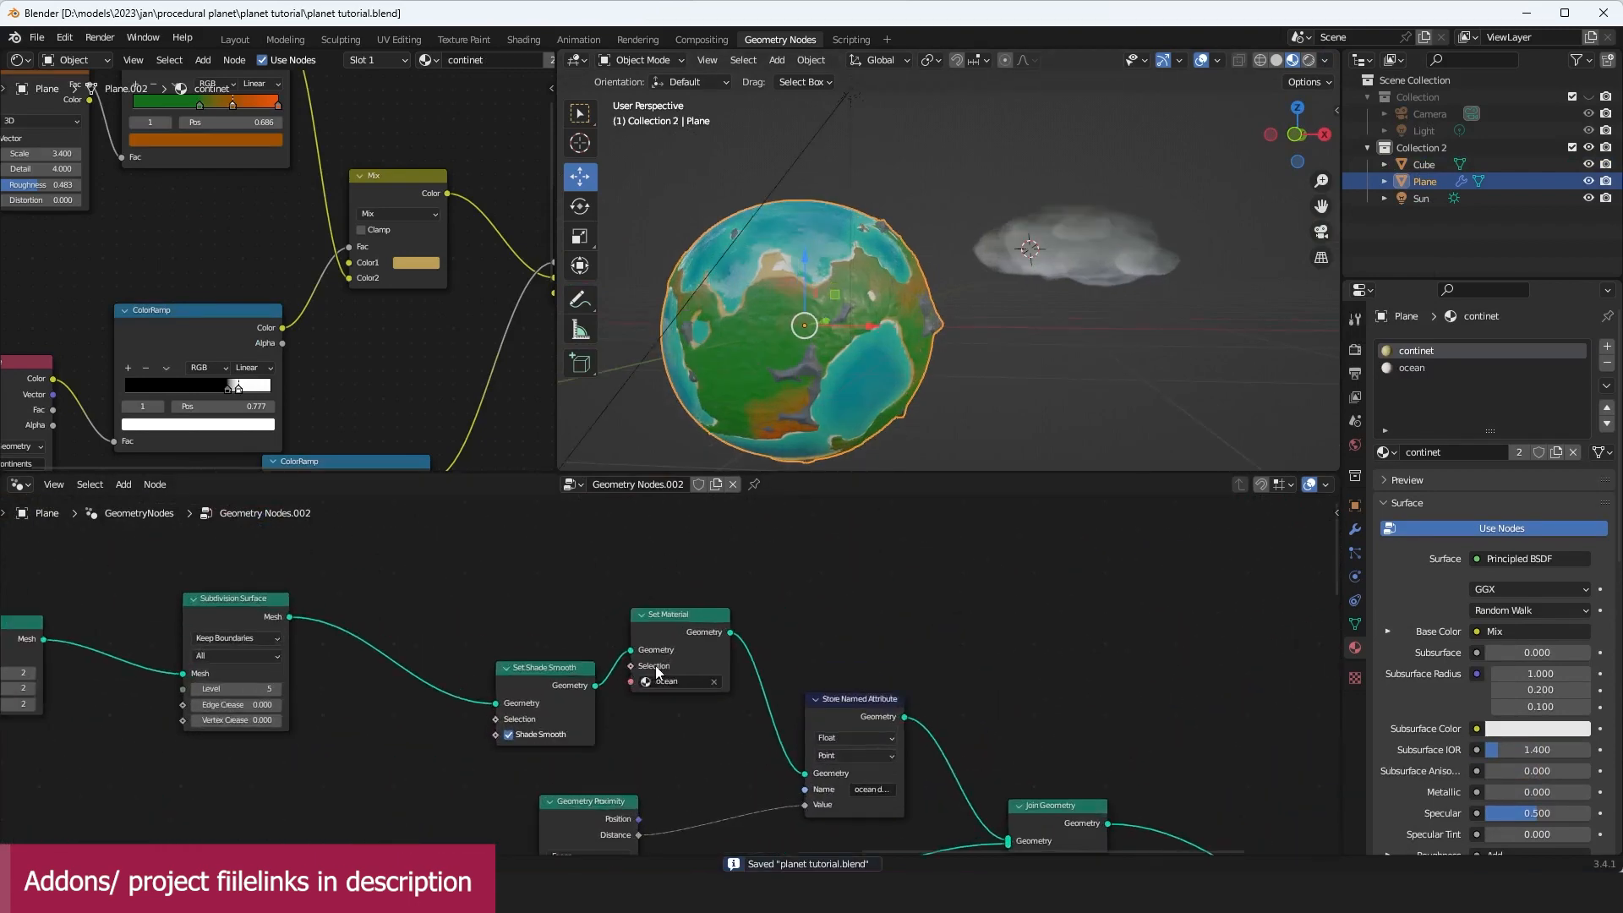
middle_drag(824, 616, 749, 640)
scroll(668, 635, up, 1)
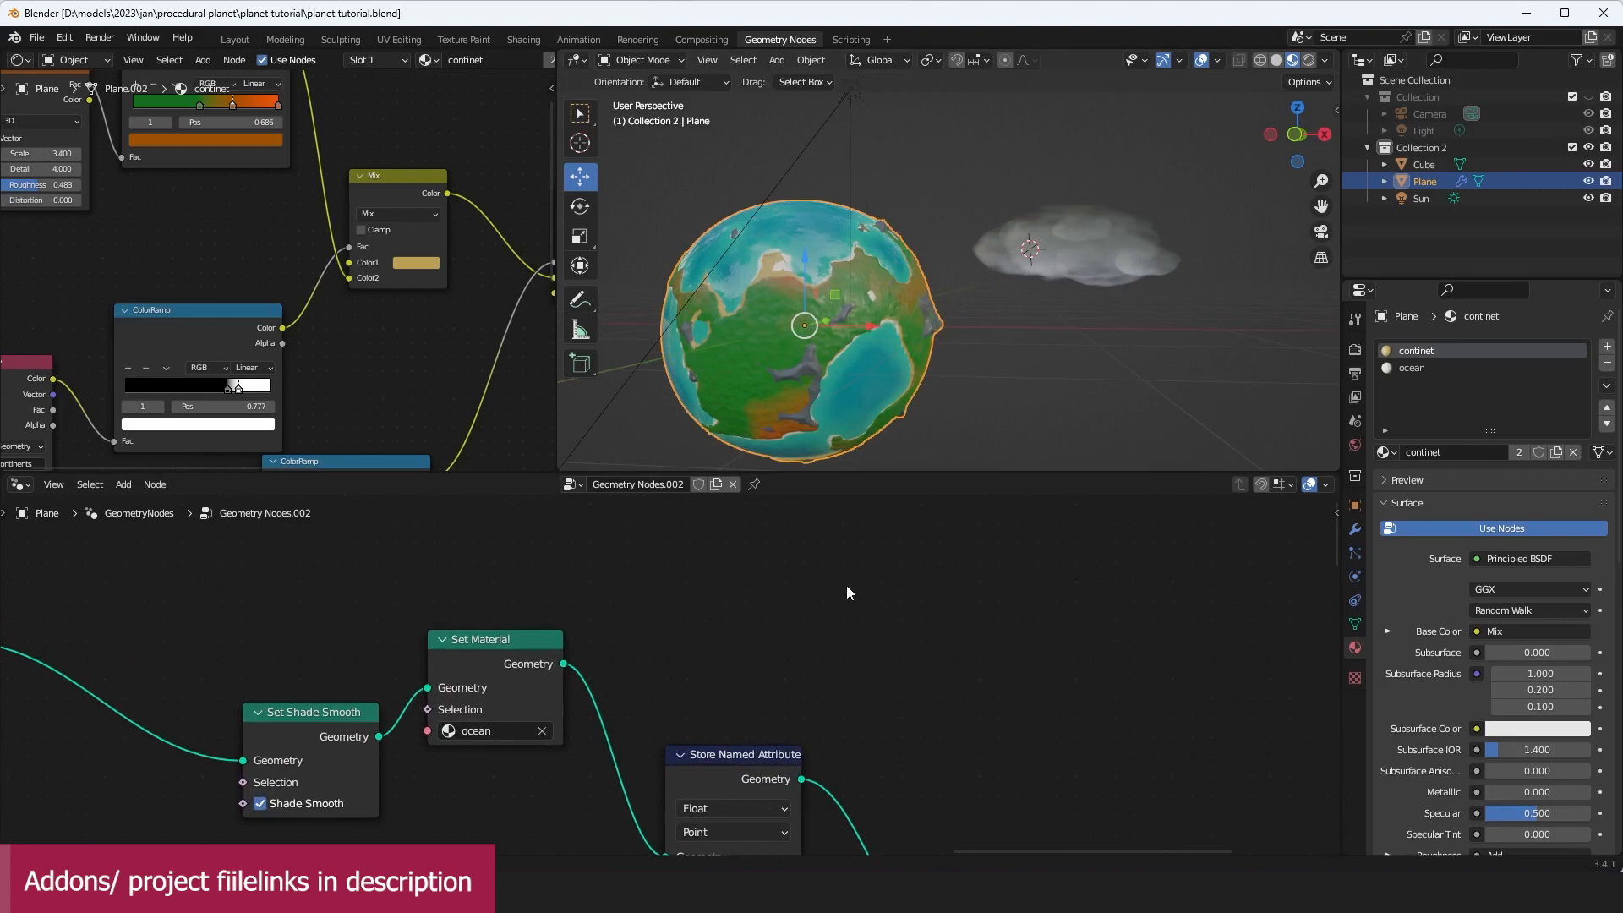
scroll(578, 678, down, 1)
middle_drag(526, 695, 1032, 642)
scroll(394, 649, down, 1)
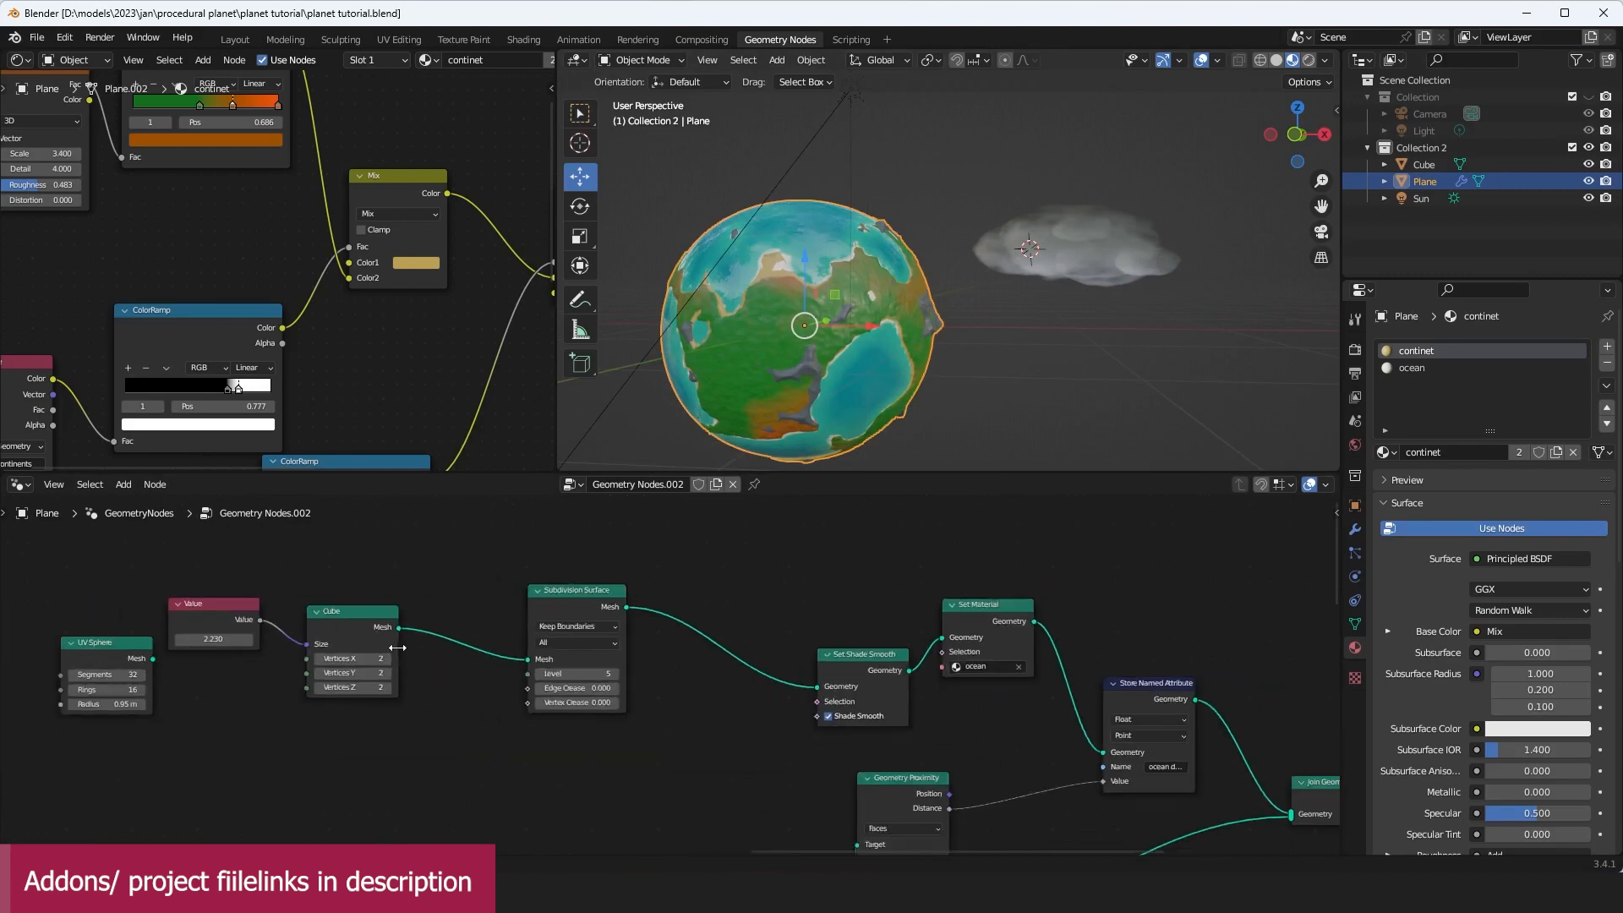
middle_drag(1147, 628, 811, 610)
scroll(913, 602, up, 2)
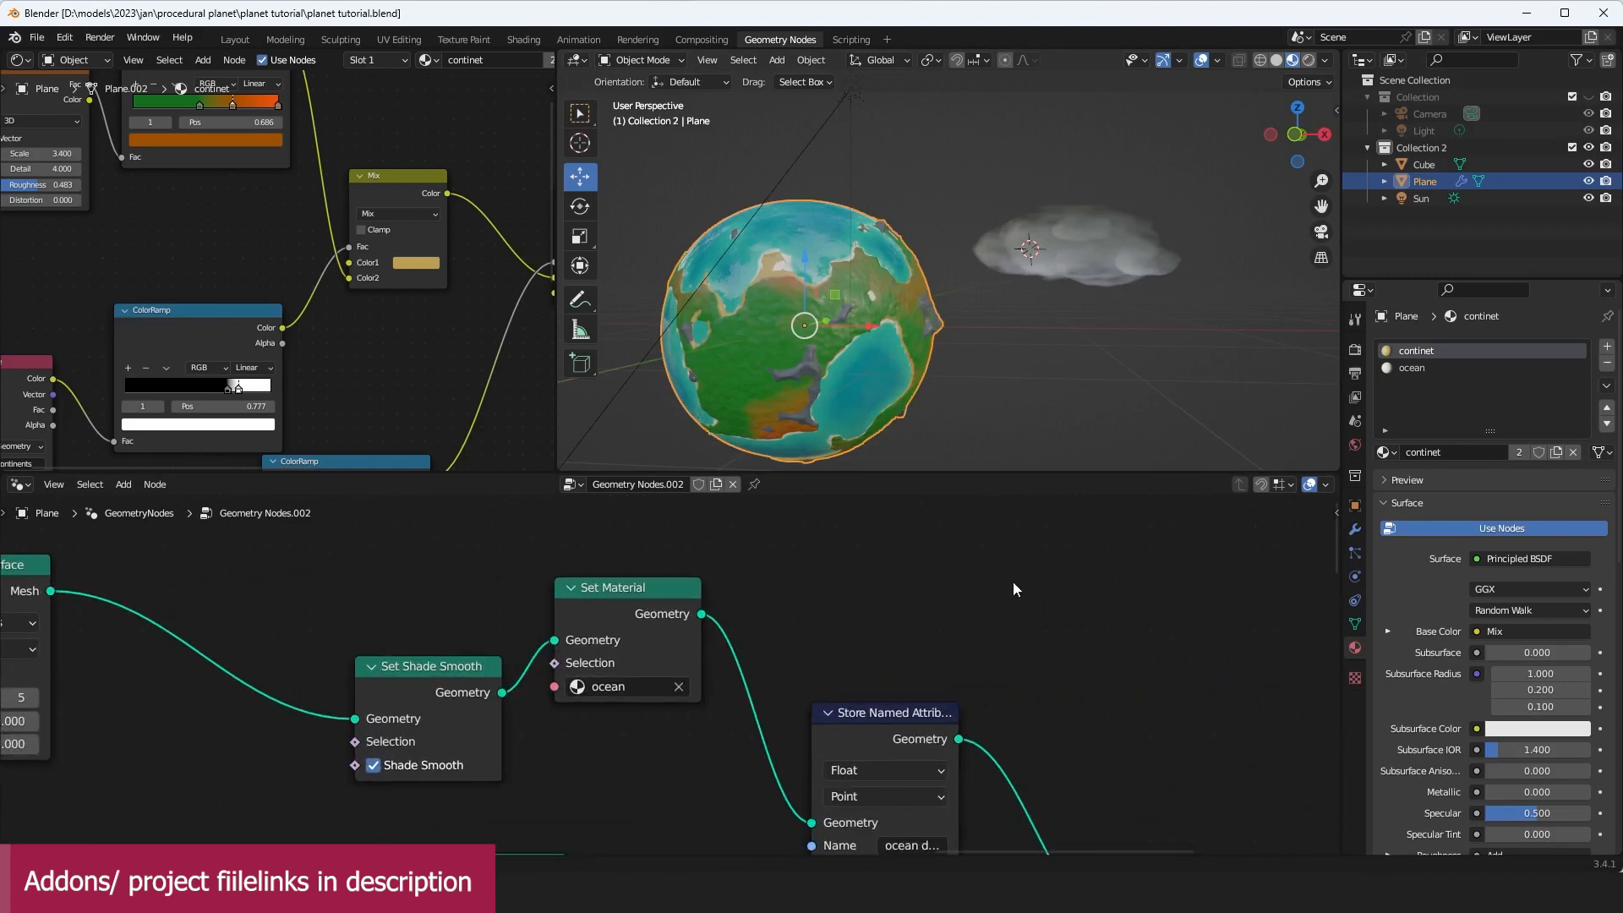
Step: Add a Transform node to the ocean branch and feed it the Geometry output of Set Shade Smooth
key(shift+a)
click(913, 474)
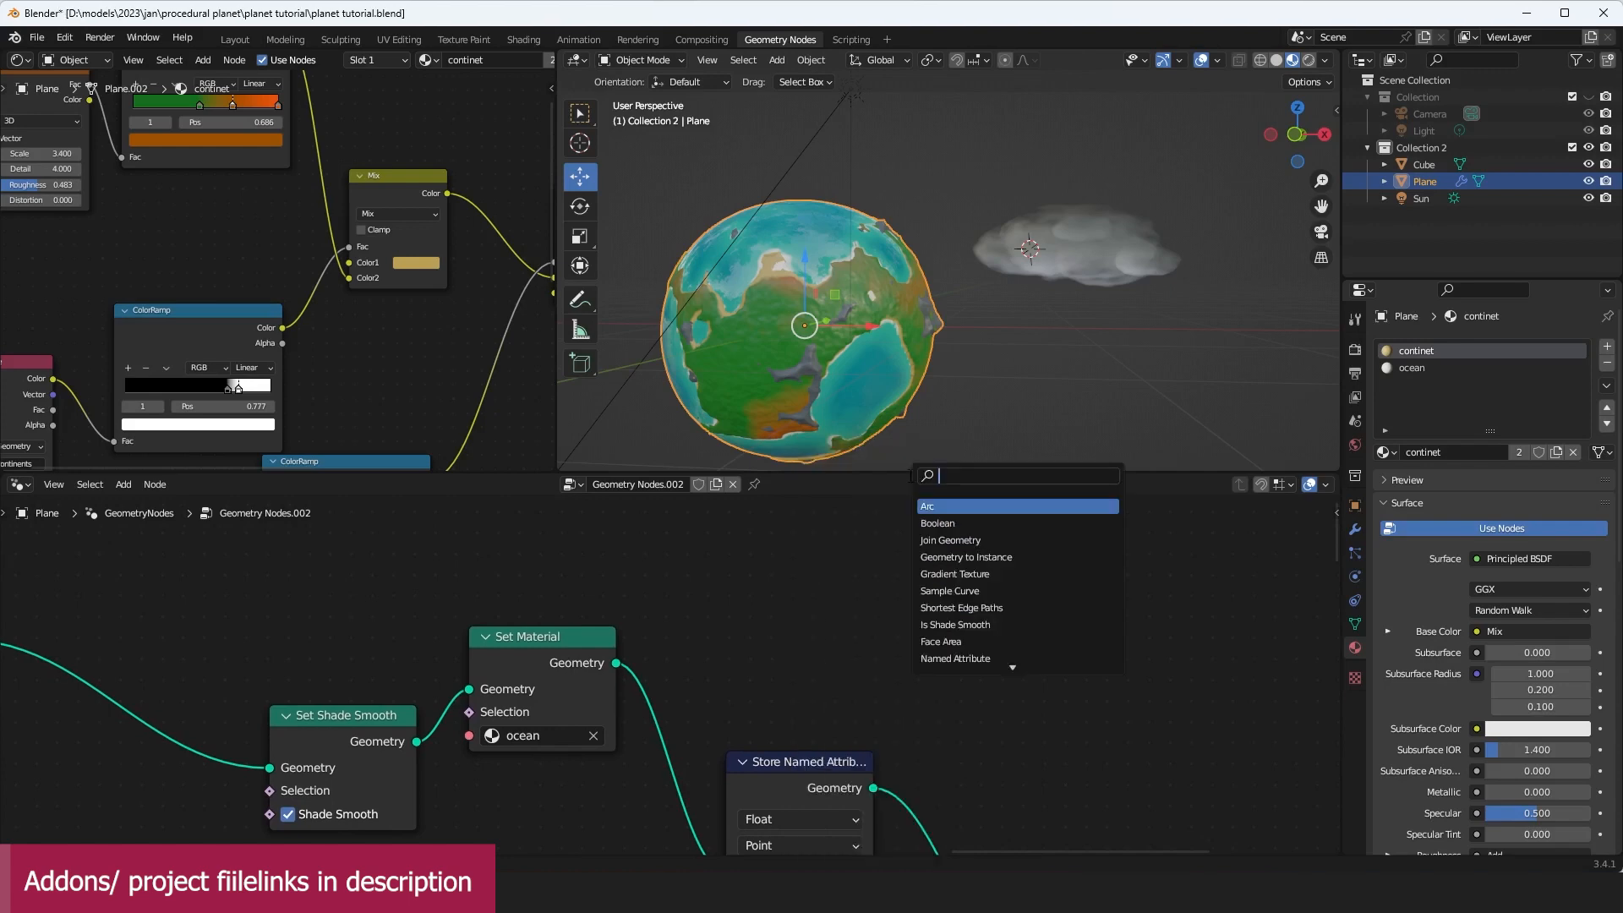
text(ra)
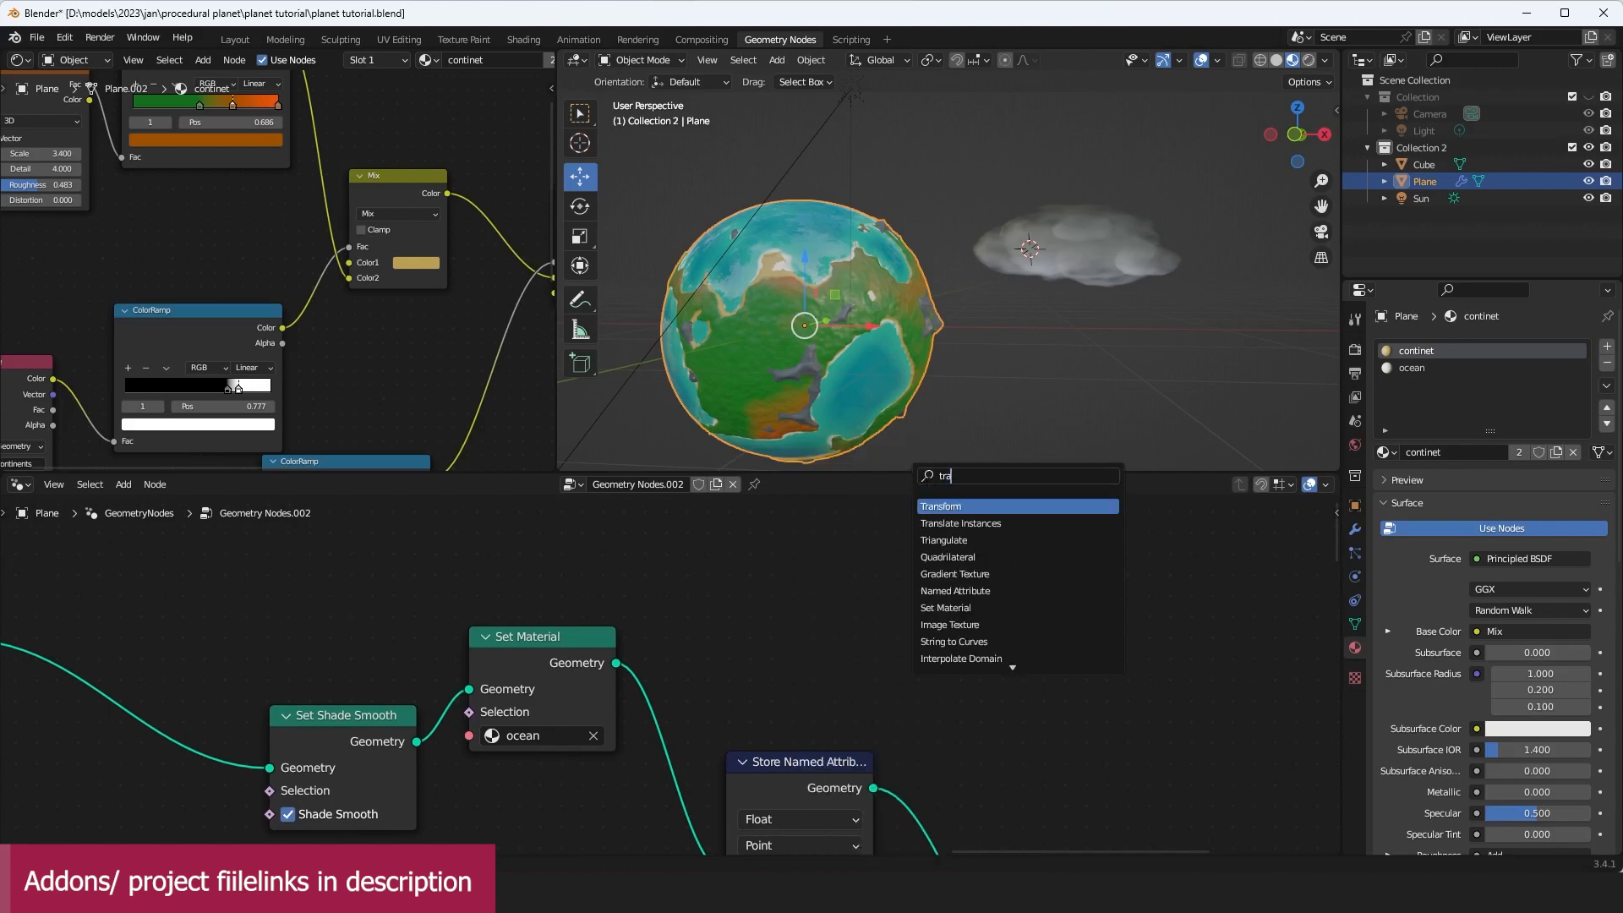
key(Return)
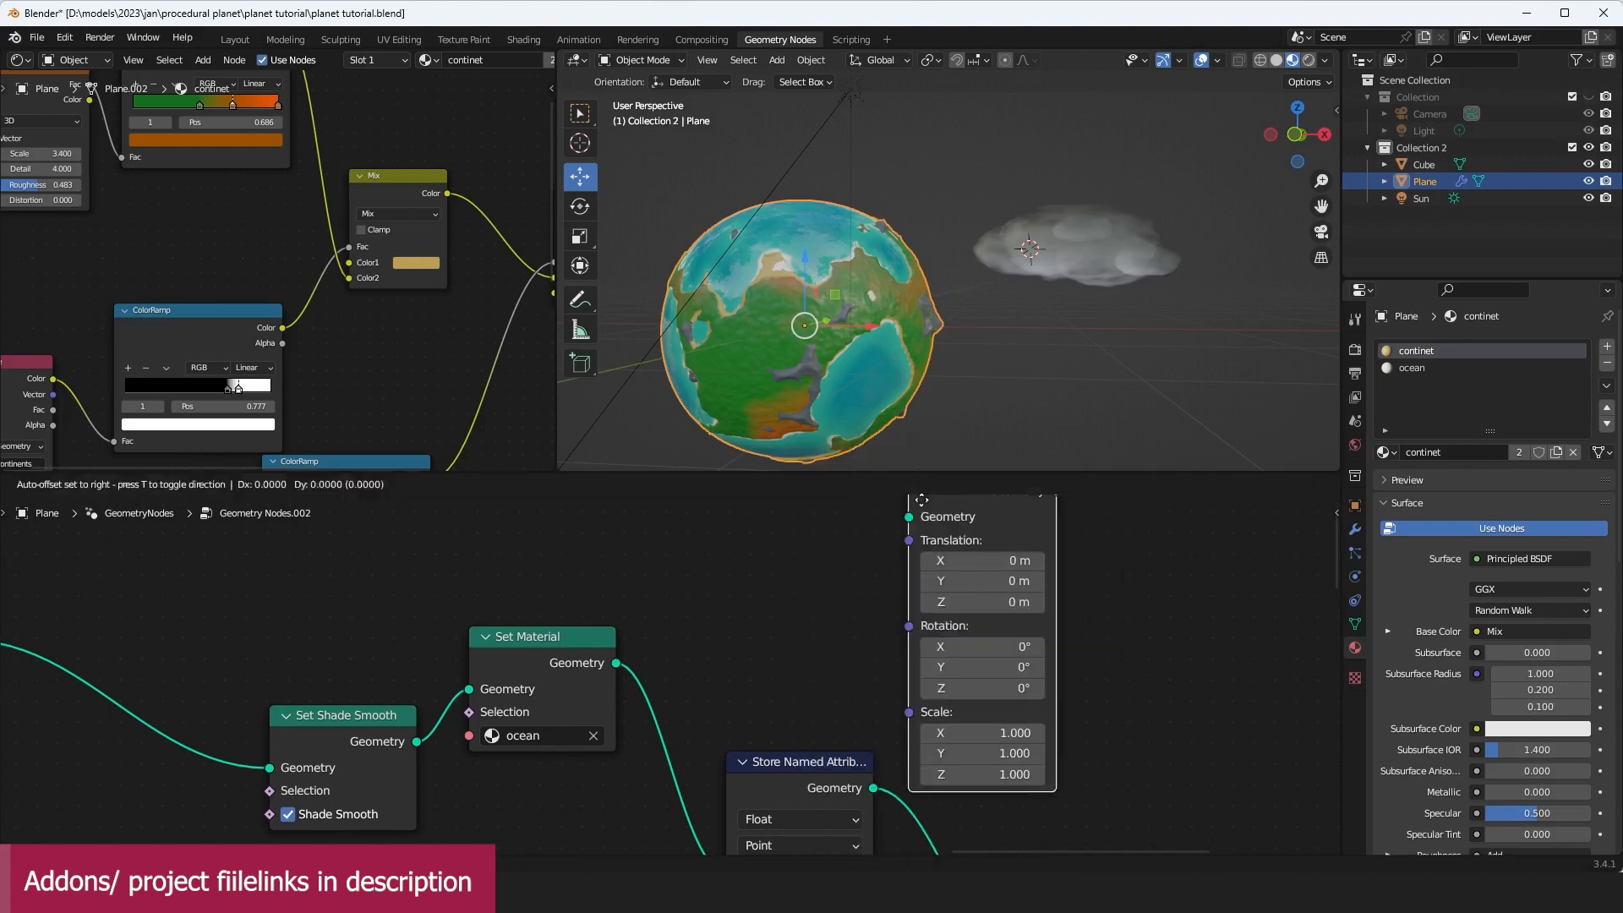
click(991, 503)
drag(615, 663, 962, 525)
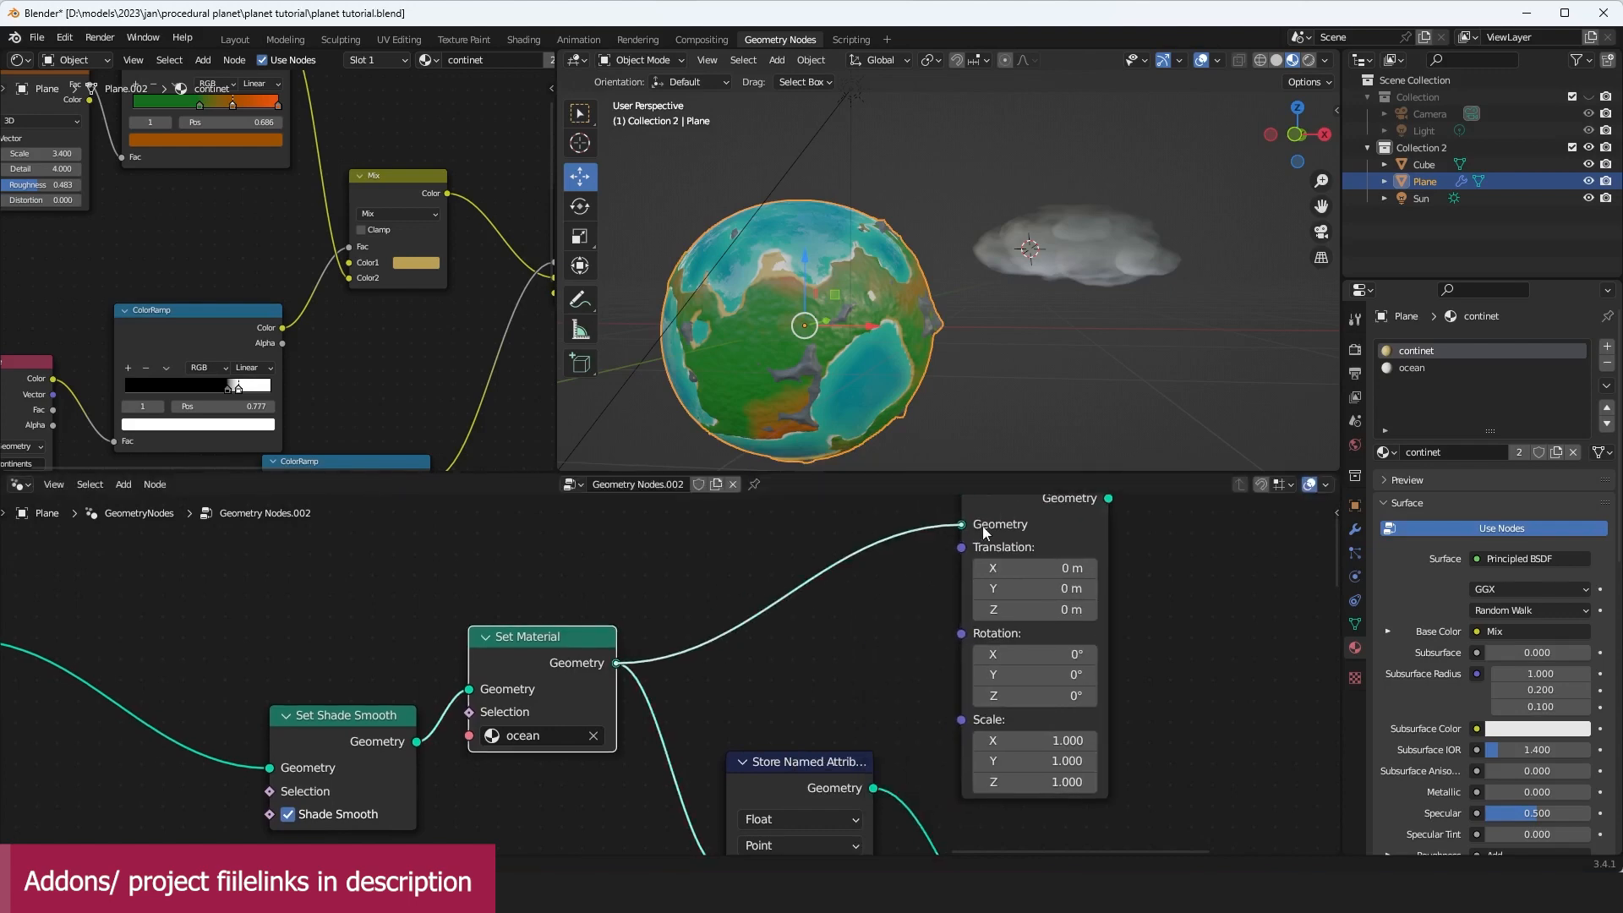
scroll(1083, 571, down, 2)
drag(480, 725, 441, 695)
drag(902, 568, 902, 568)
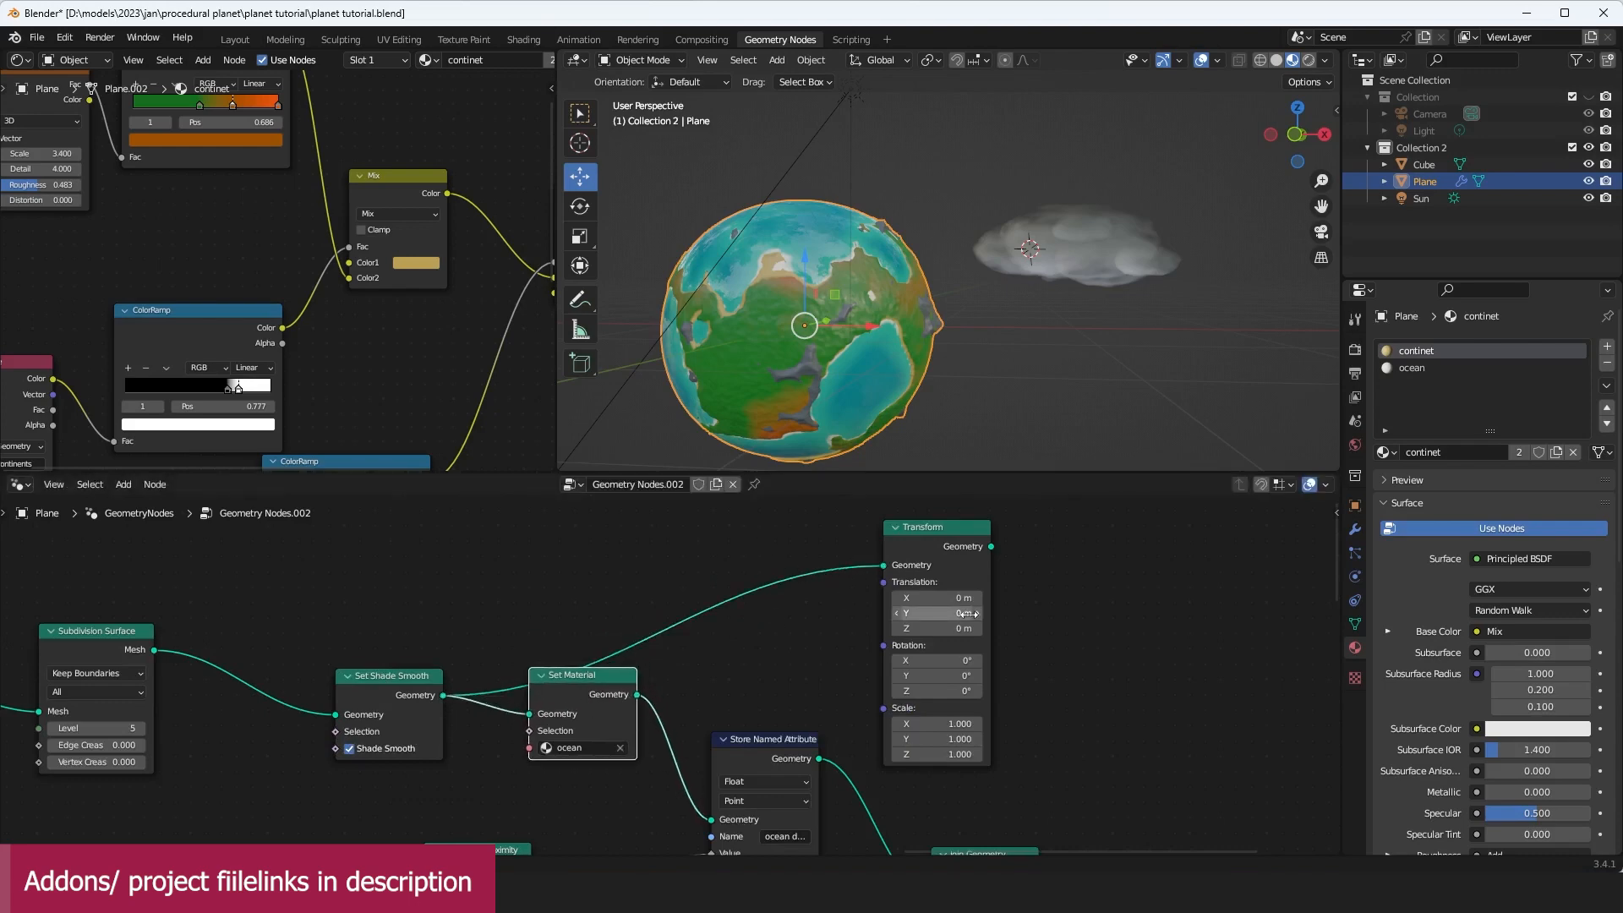
Step: Preview the Transform output in a temporary Viewer node, remove the Viewer, and increase the Transform's scale equally on all axes
middle_drag(1000, 547, 773, 566)
ctrl+shift+click(731, 566)
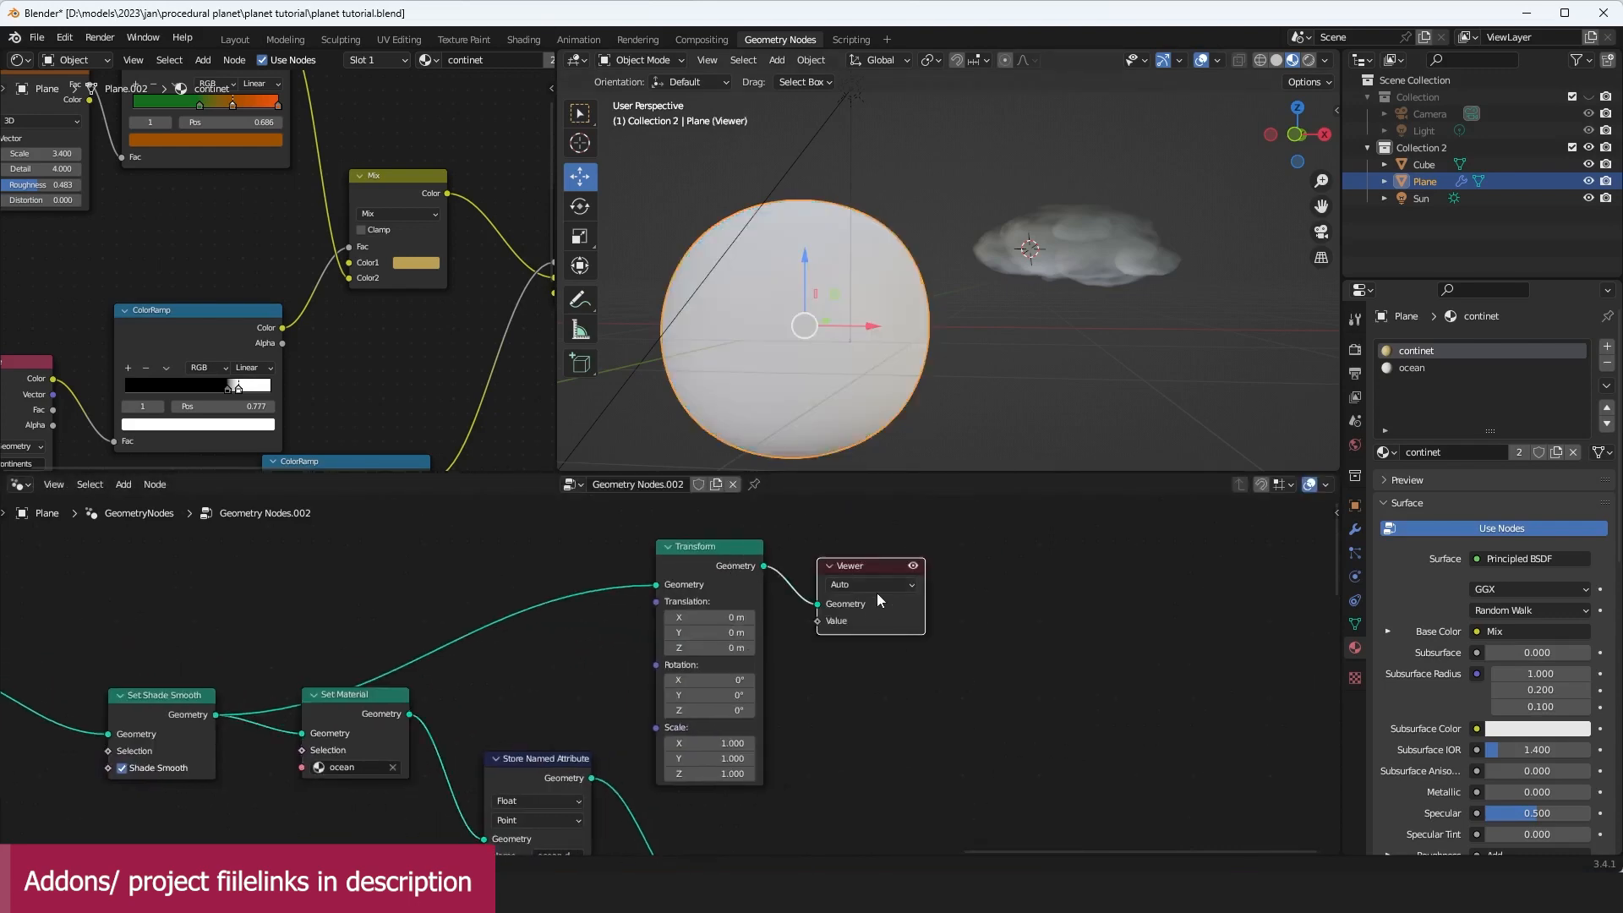
key(x)
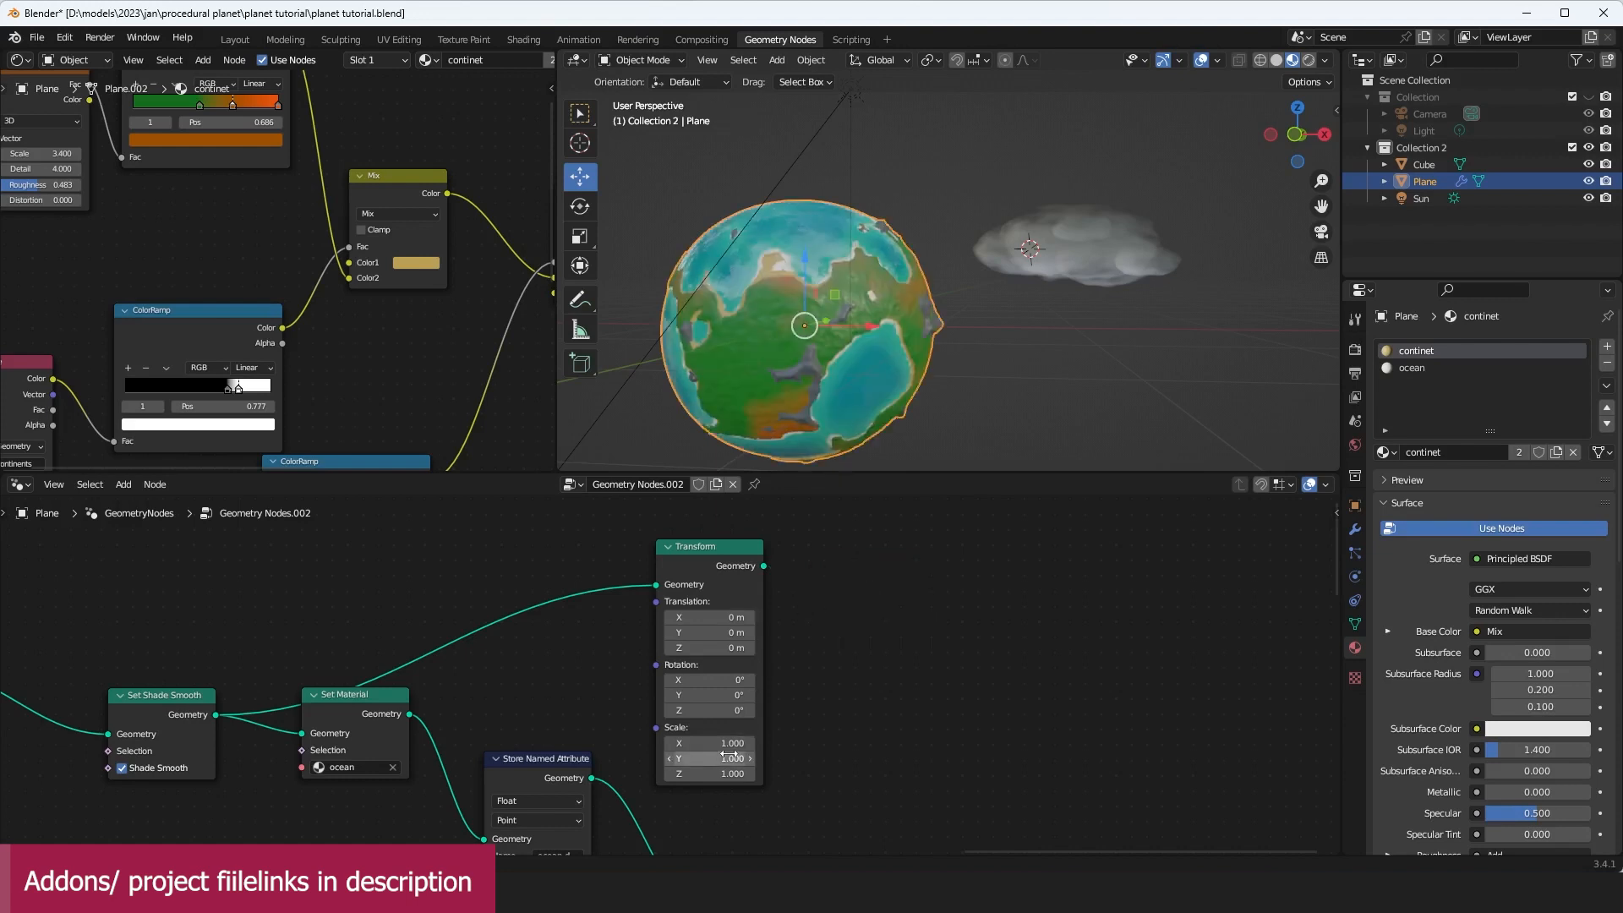
scroll(858, 676, down, 4)
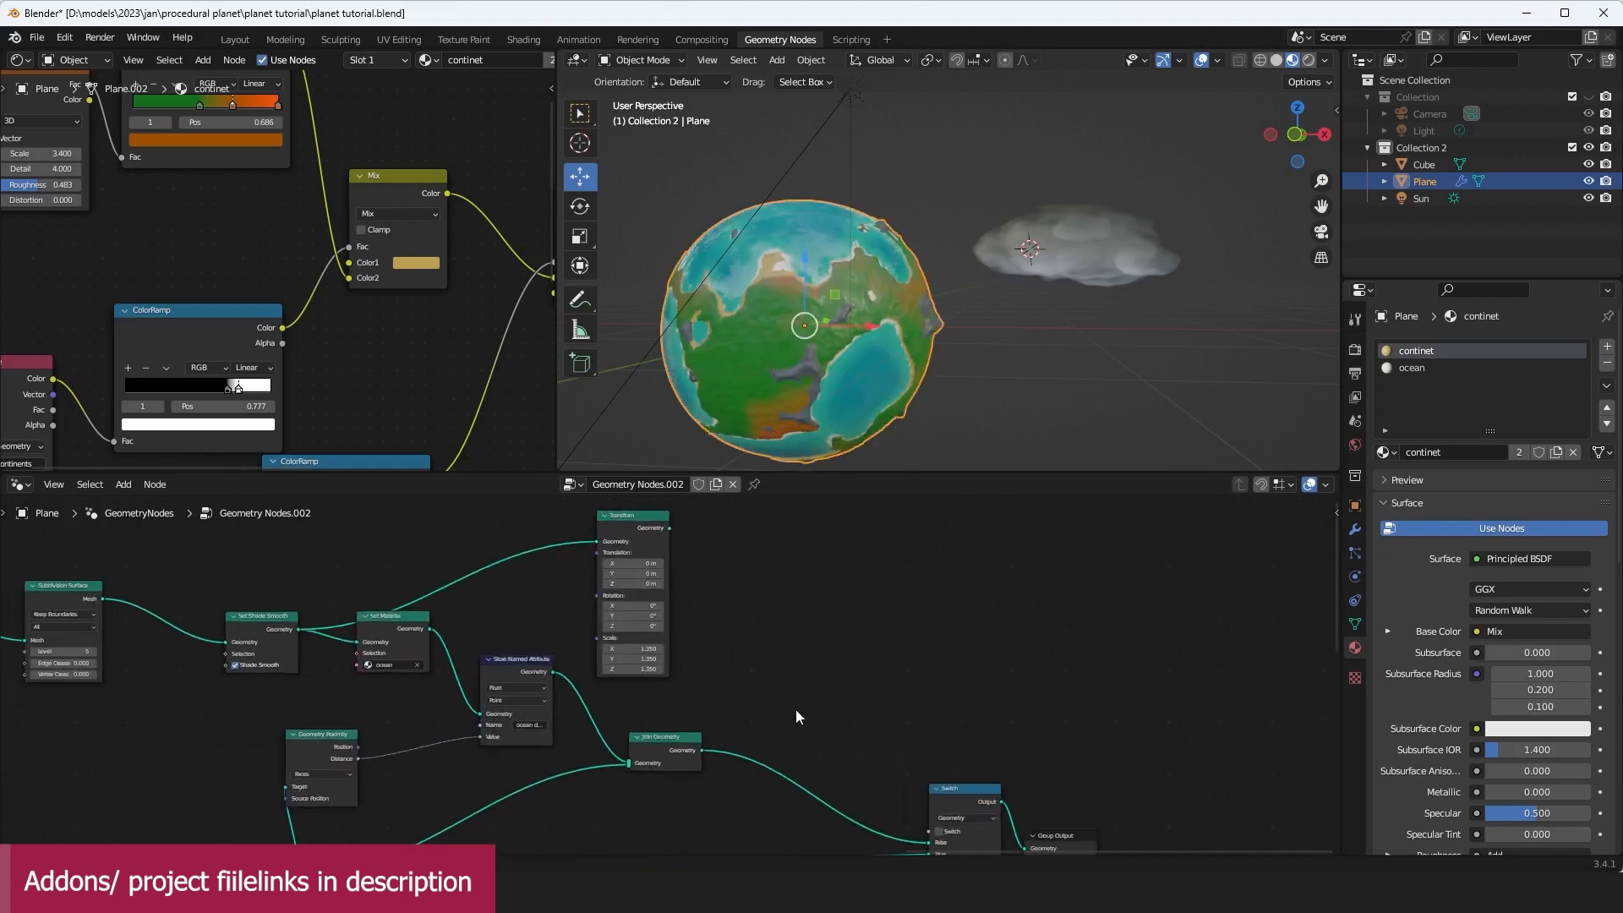
Step: Move the Group Output further from the Switch and place a duplicate of the Join Geometry node between them
middle_drag(1007, 741, 824, 644)
drag(886, 738, 1025, 692)
middle_drag(673, 634, 732, 674)
click(538, 698)
key(shift+d)
click(936, 736)
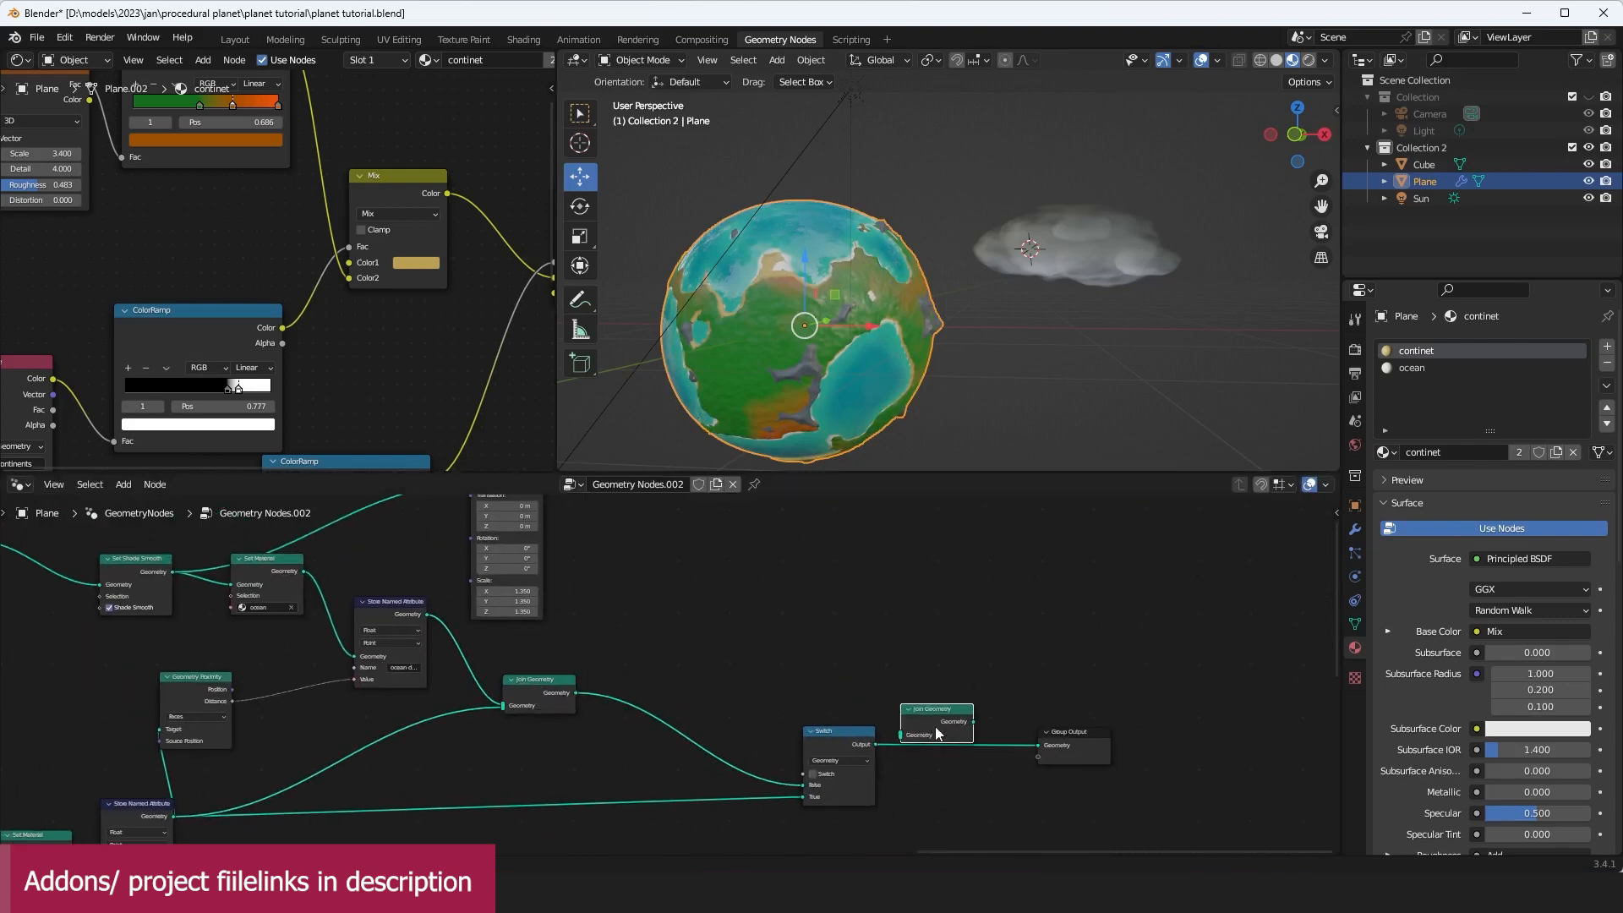
Step: Rearrange the Switch, the duplicated Join Geometry and the Group Output so they sit closer to the ocean branch's Transform node
scroll(633, 639, down, 2)
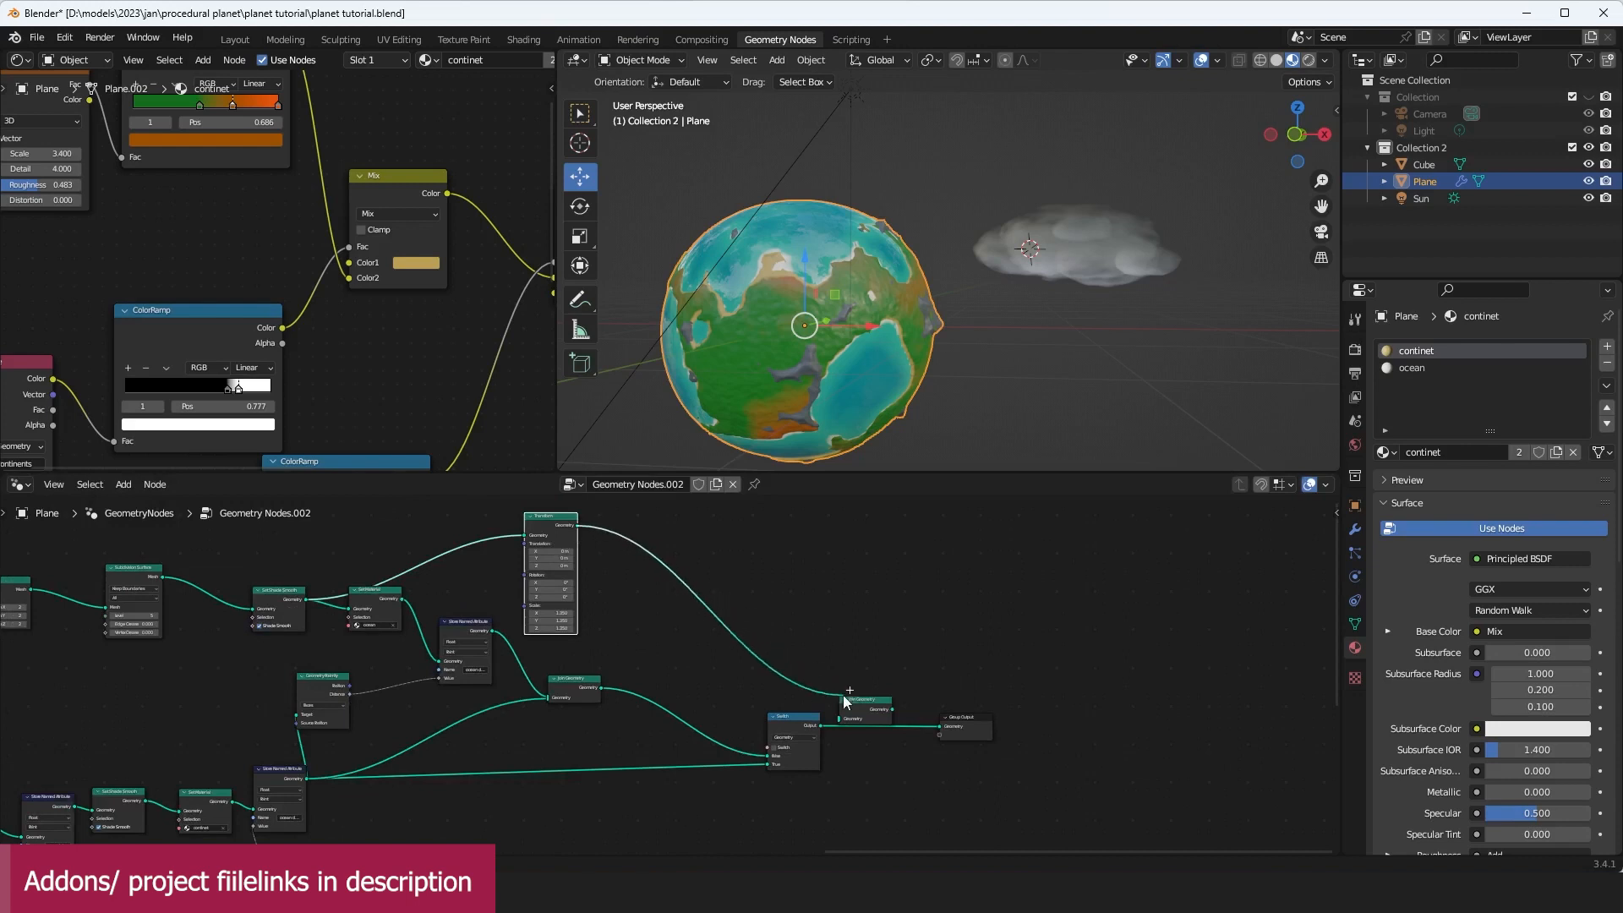
drag(844, 695, 620, 724)
drag(877, 726, 696, 605)
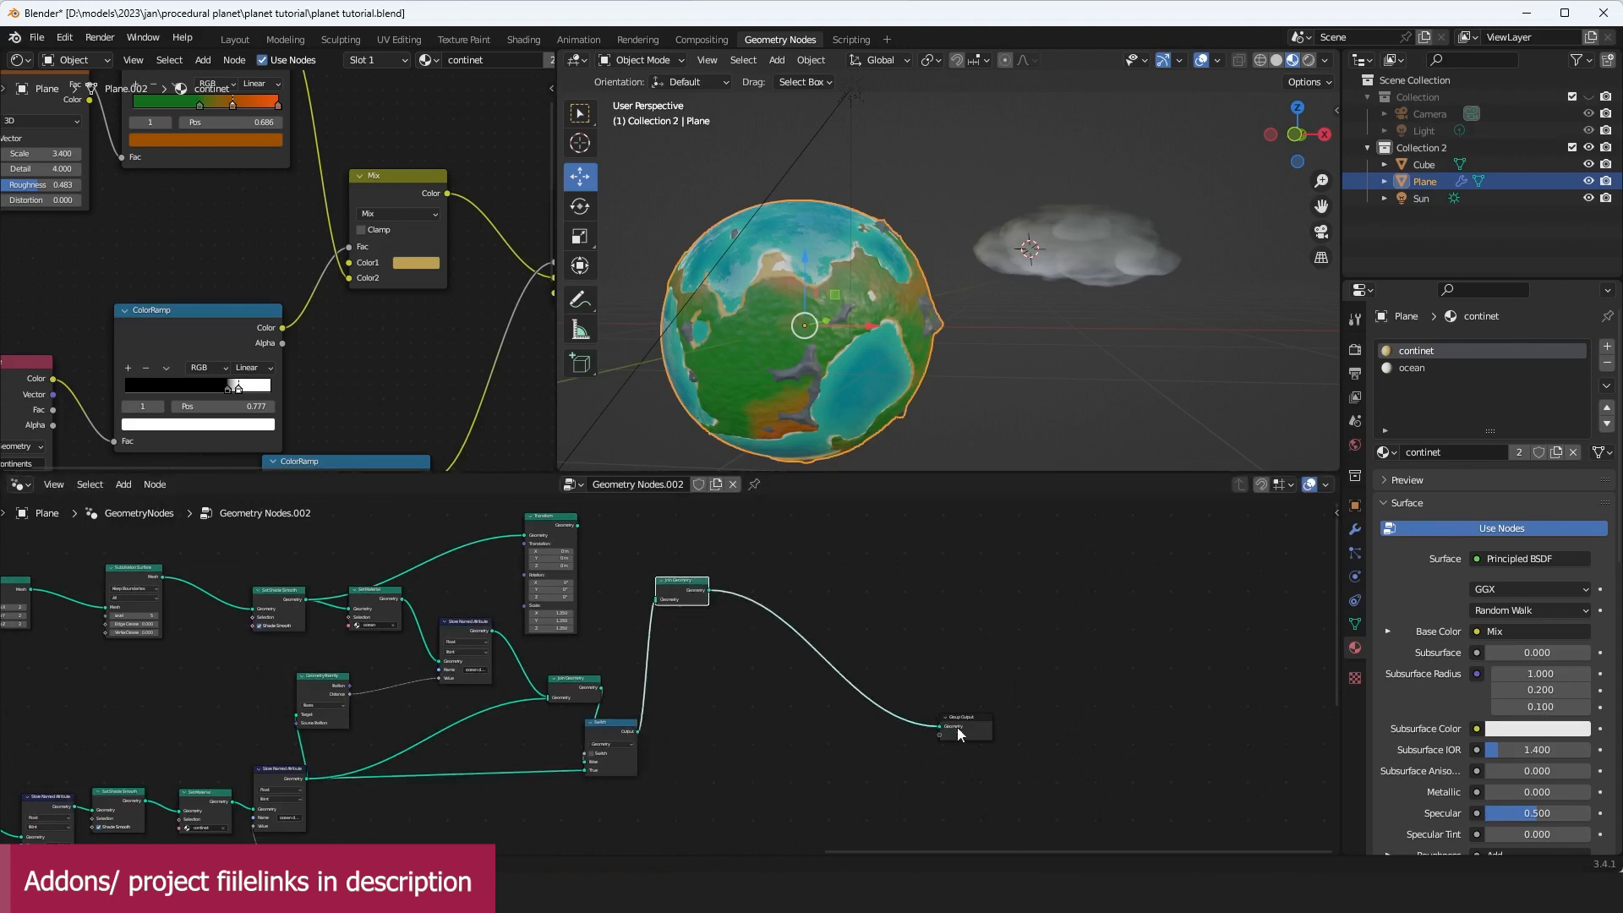
drag(960, 735, 922, 609)
Step: Save the file and connect the Transform node's Geometry output to the duplicated Join Geometry node
scroll(920, 652, up, 8)
middle_drag(717, 600, 849, 697)
scroll(845, 695, up, 1)
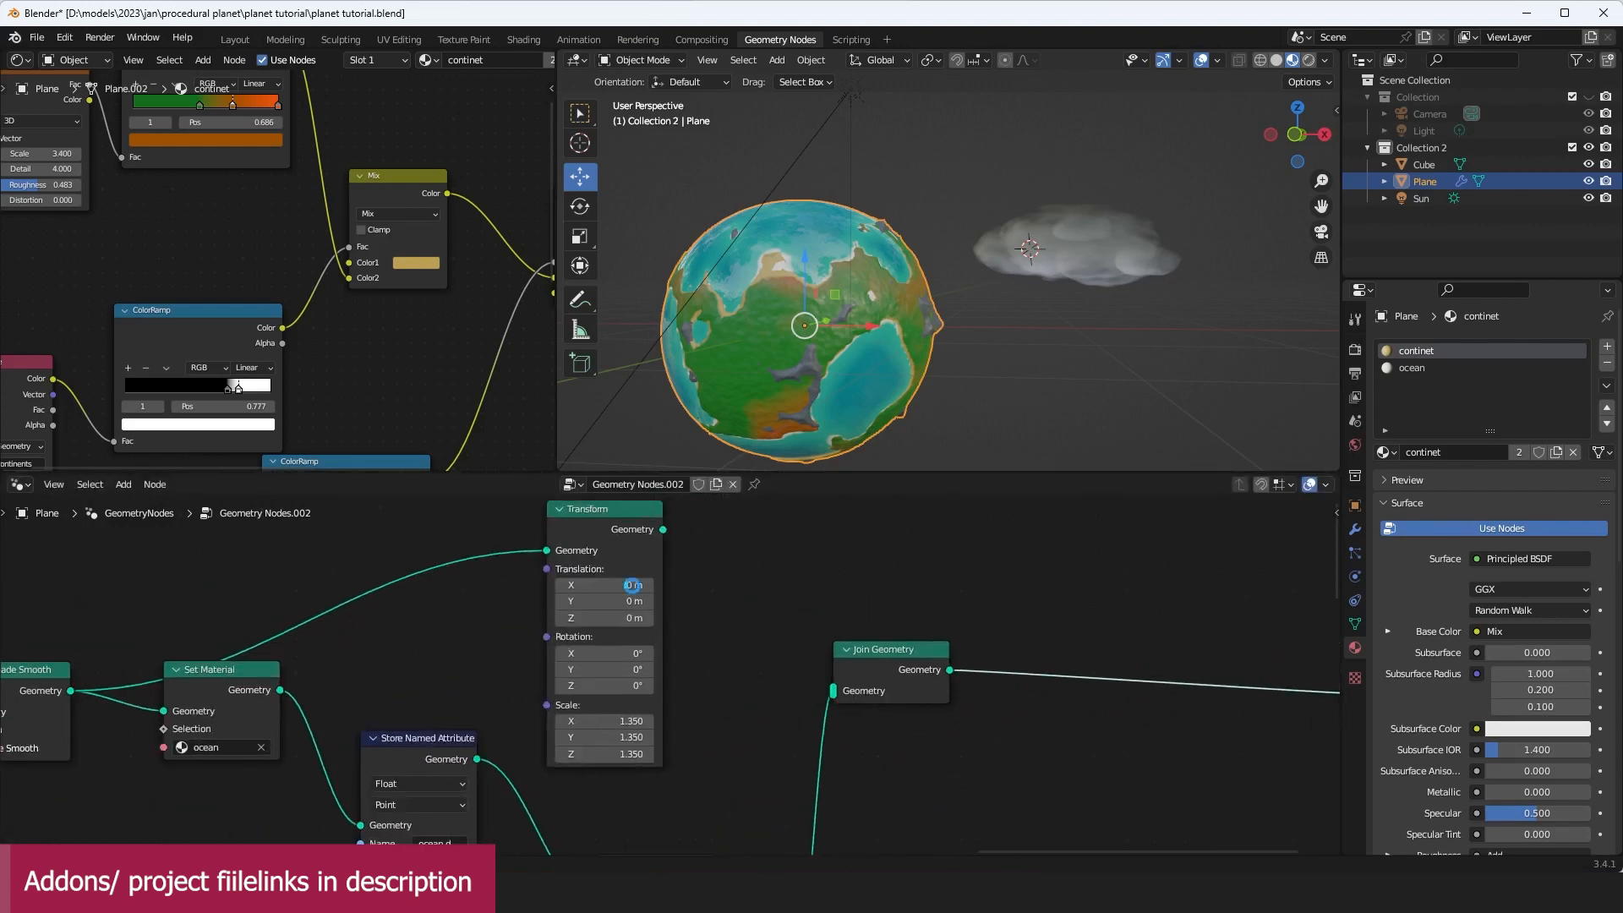
key(ctrl+s)
drag(663, 529, 840, 687)
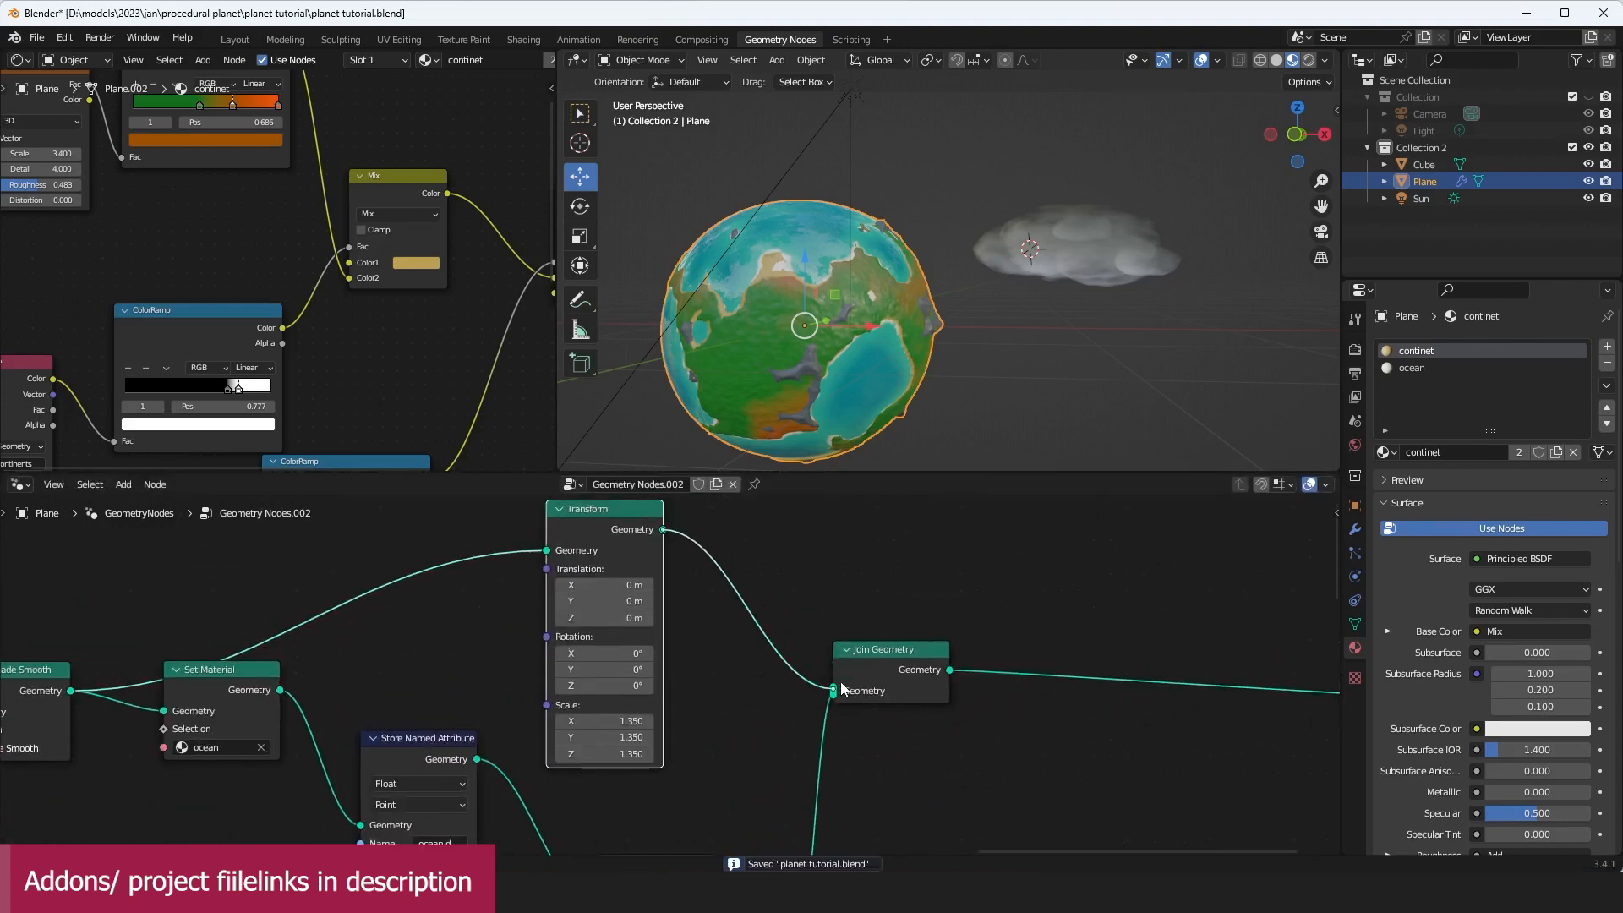
Step: Set the Transform node's scale to 1.060 on all three axes
middle_drag(744, 685, 782, 663)
drag(663, 700, 593, 700)
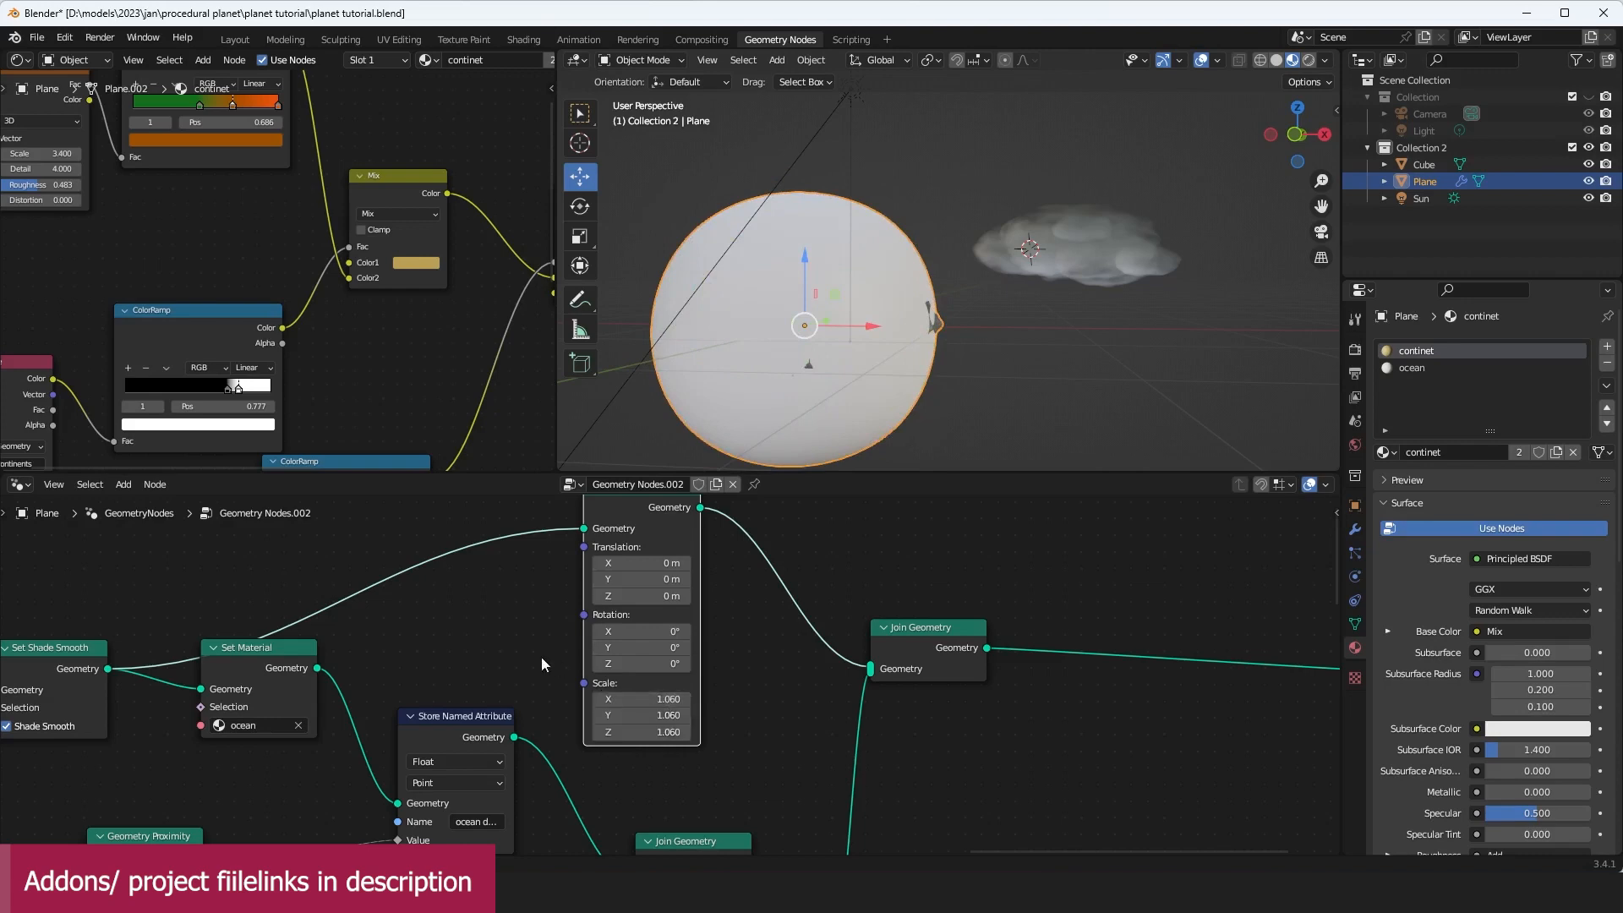
scroll(541, 656, down, 3)
middle_drag(542, 647, 784, 621)
scroll(753, 651, down, 1)
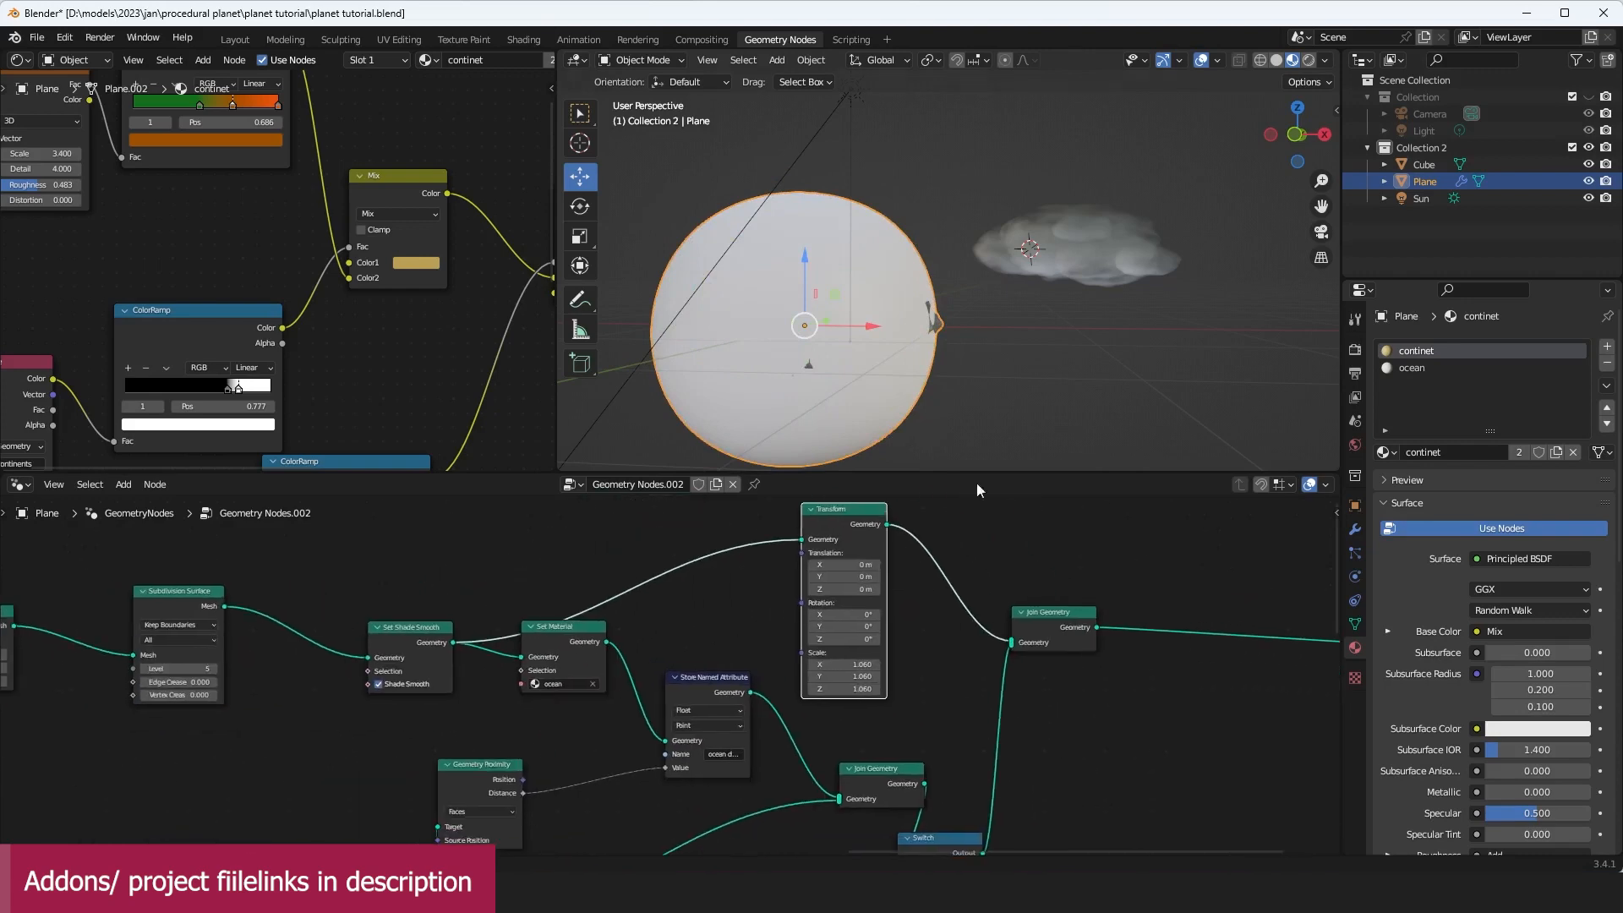
middle_drag(1008, 375, 1024, 387)
Step: Make room between Transform and the final Join Geometry, and insert a Distribute Points on Faces node on their link
middle_drag(811, 557, 736, 572)
drag(772, 557, 657, 535)
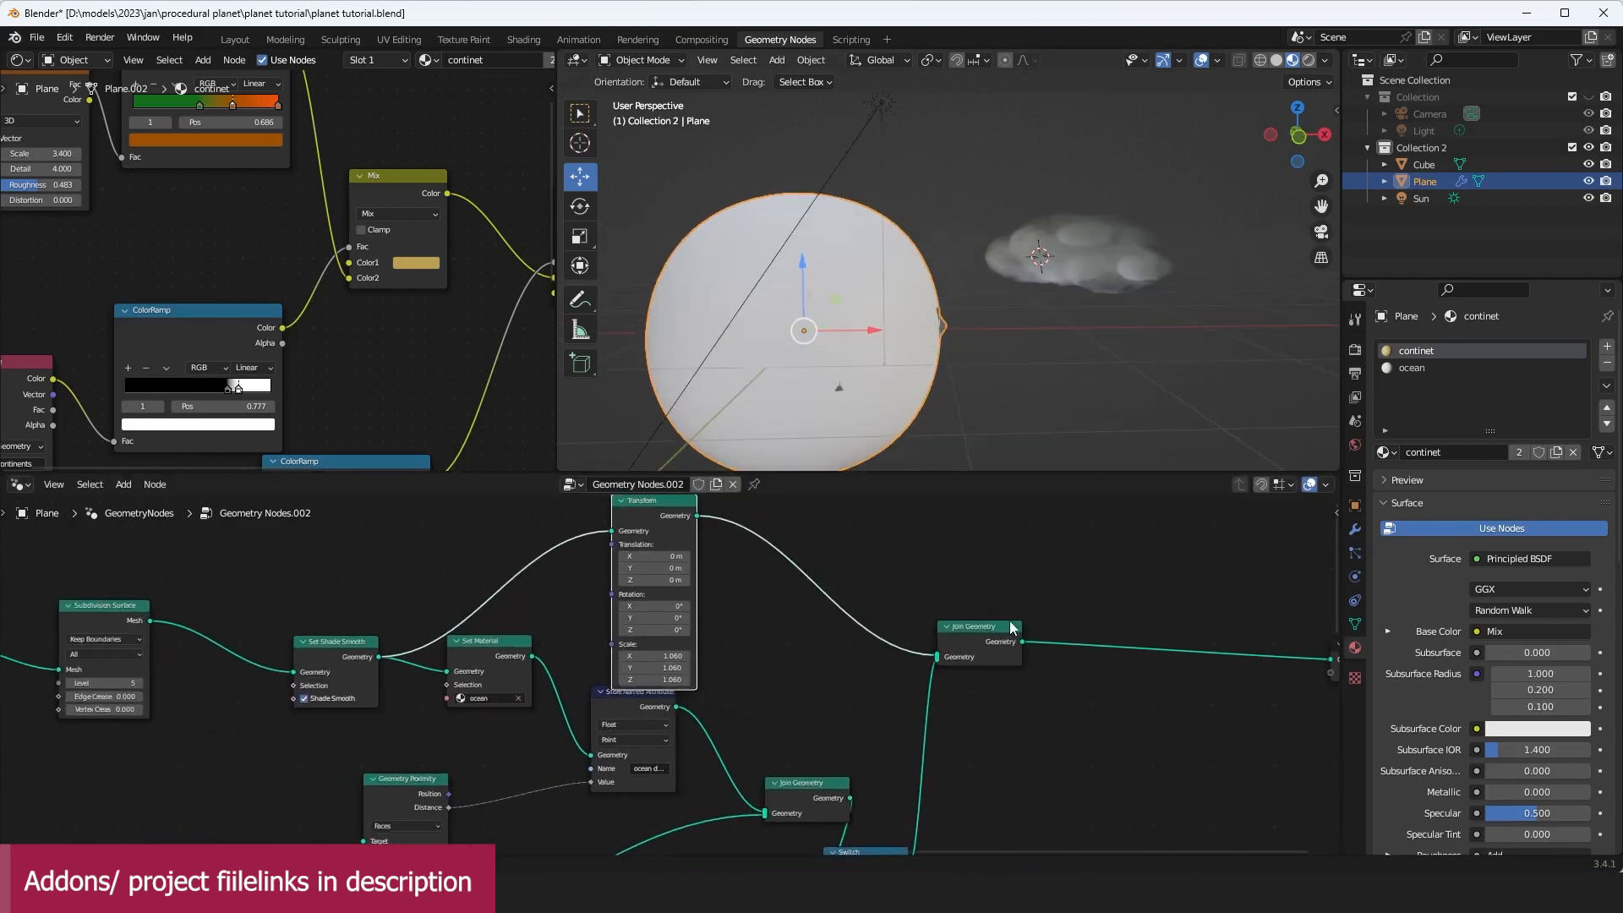
drag(1004, 629, 1118, 667)
key(shift+a)
click(839, 474)
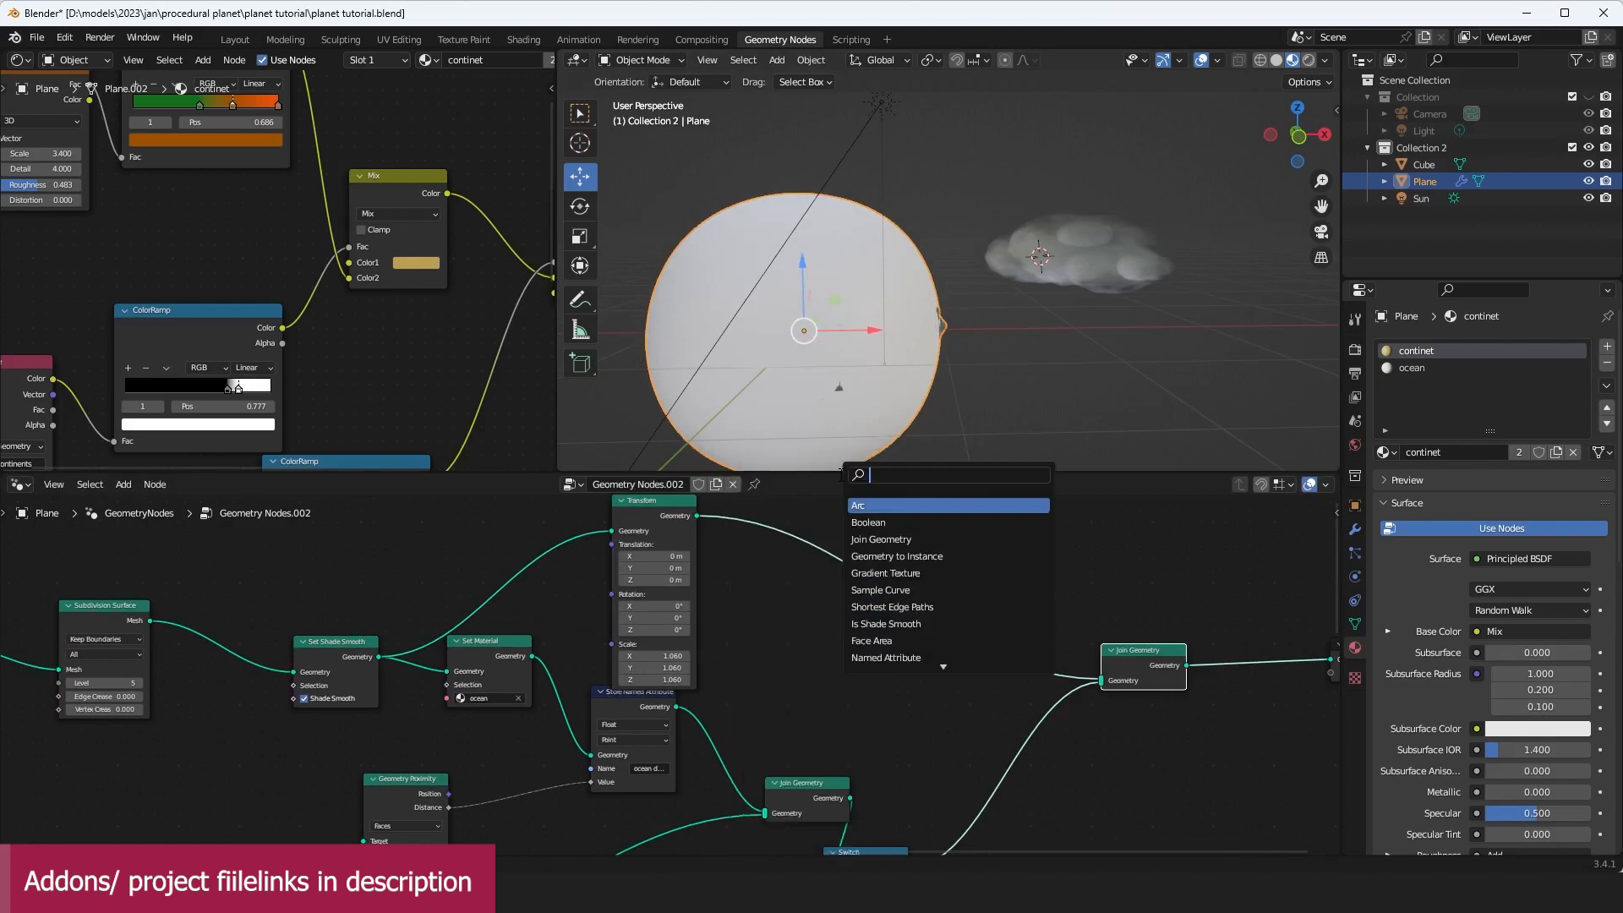
text(dis)
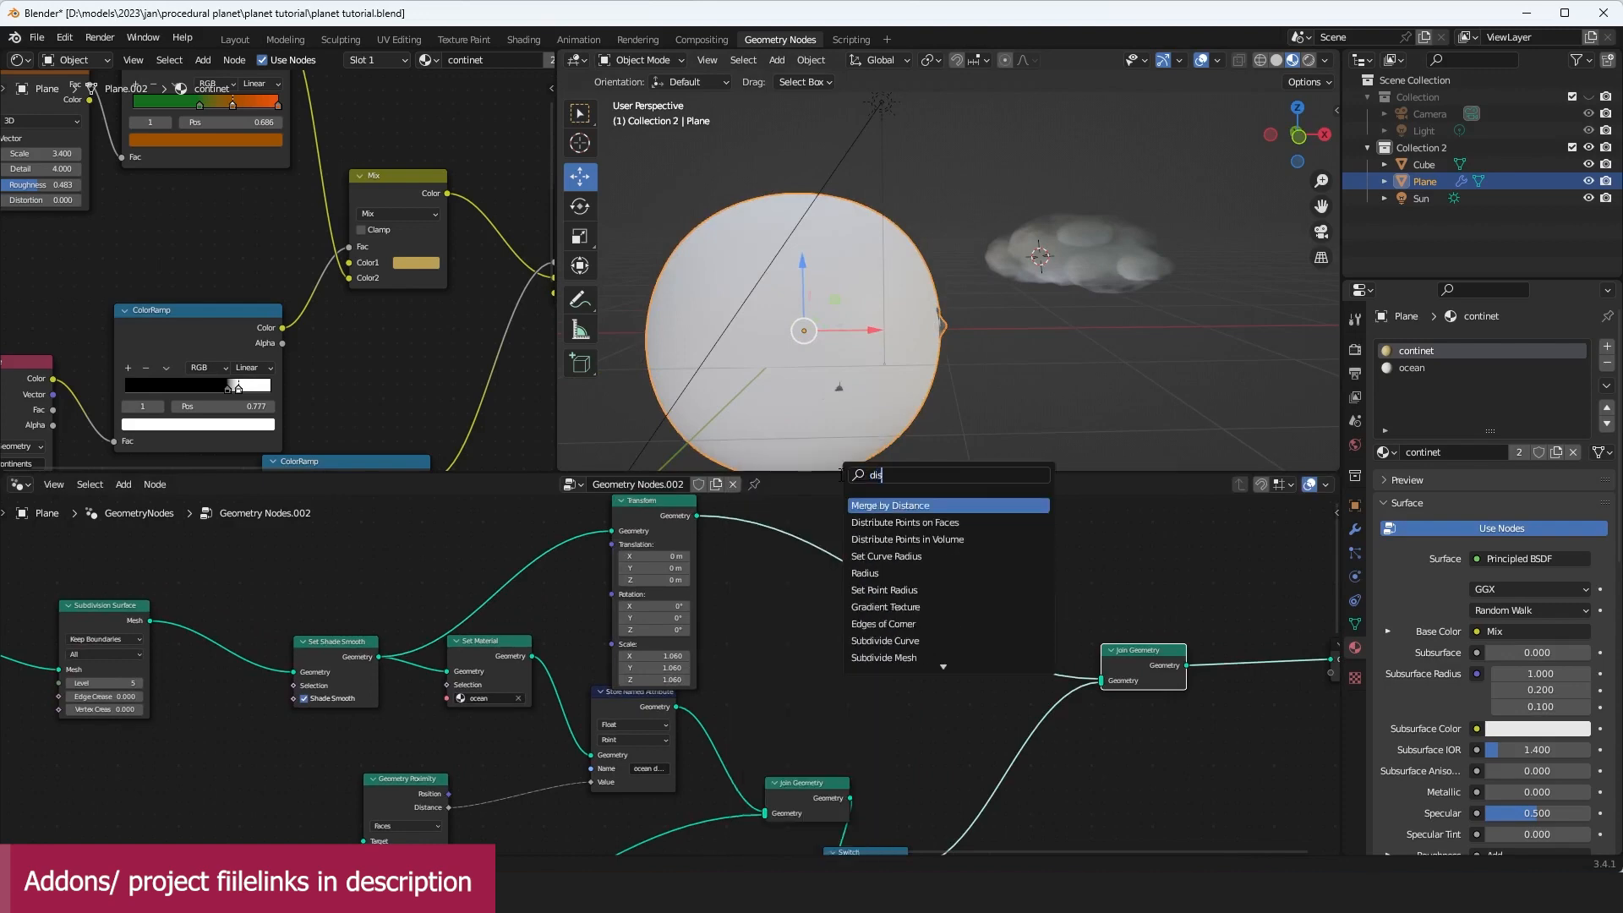
click(850, 522)
click(769, 550)
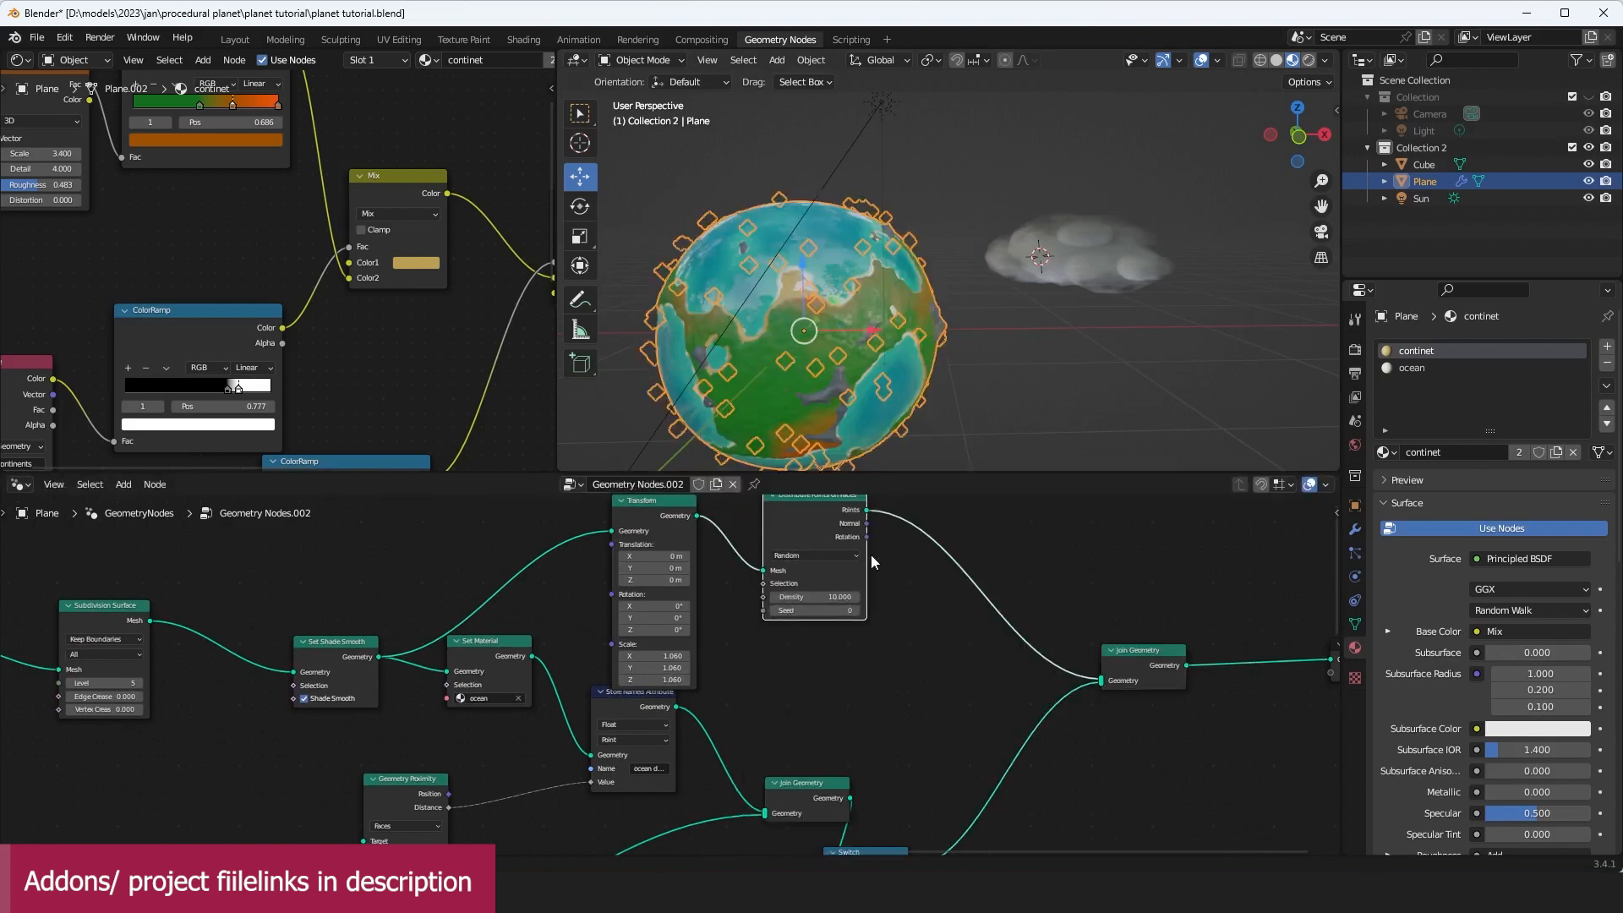
Step: Insert an Instance on Points node between Distribute Points on Faces and Join Geometry
middle_drag(937, 524, 903, 546)
click(991, 567)
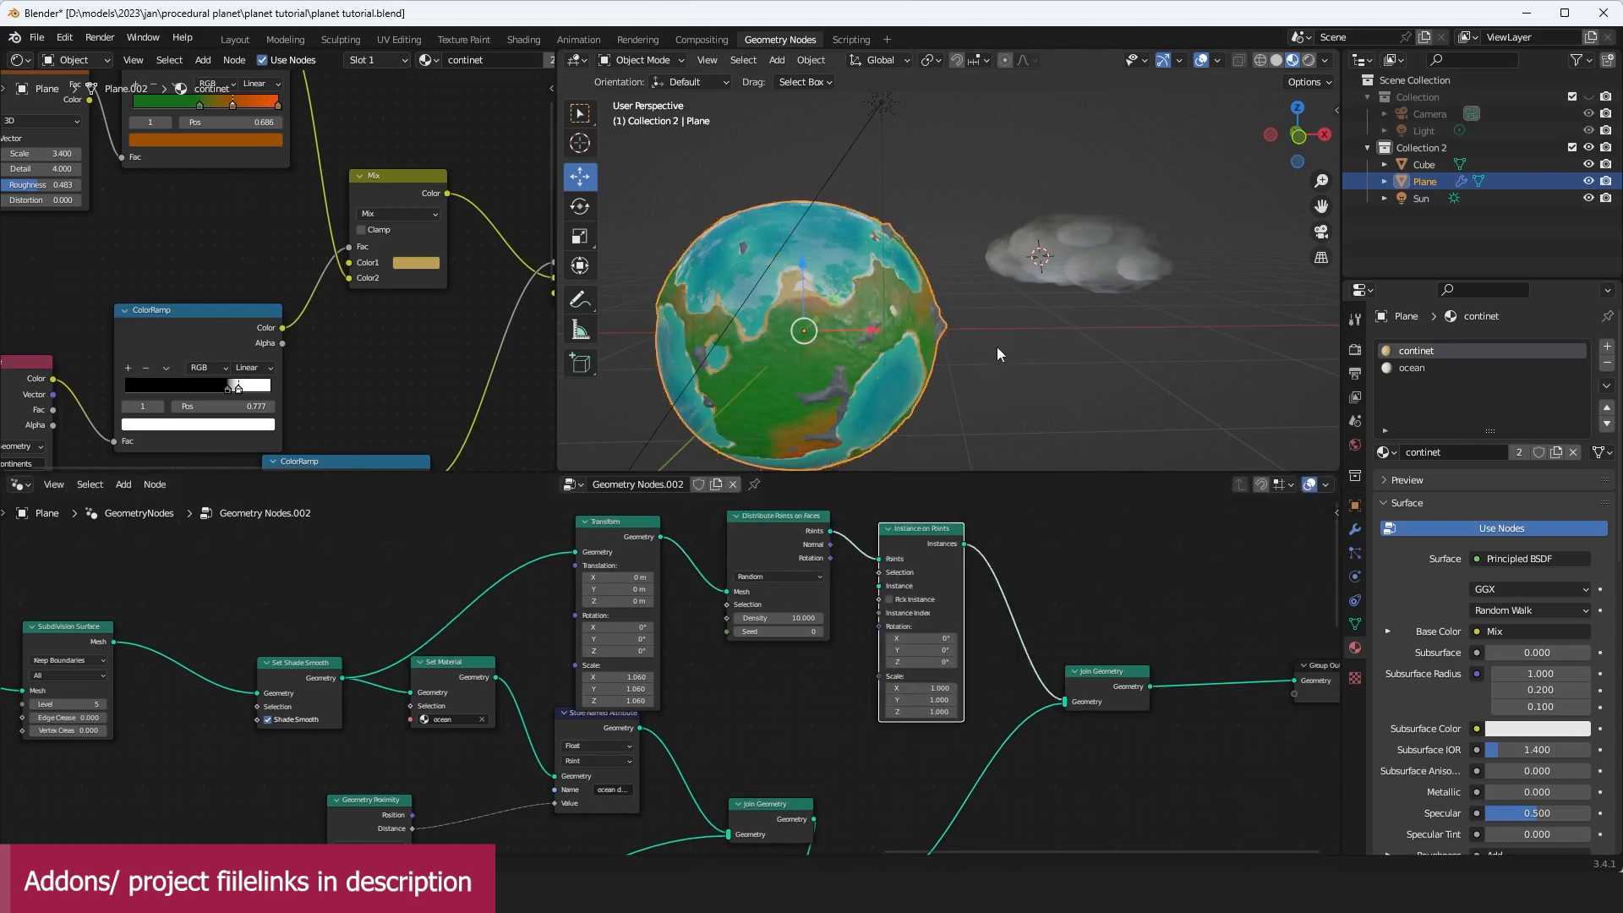
middle_drag(997, 347, 994, 367)
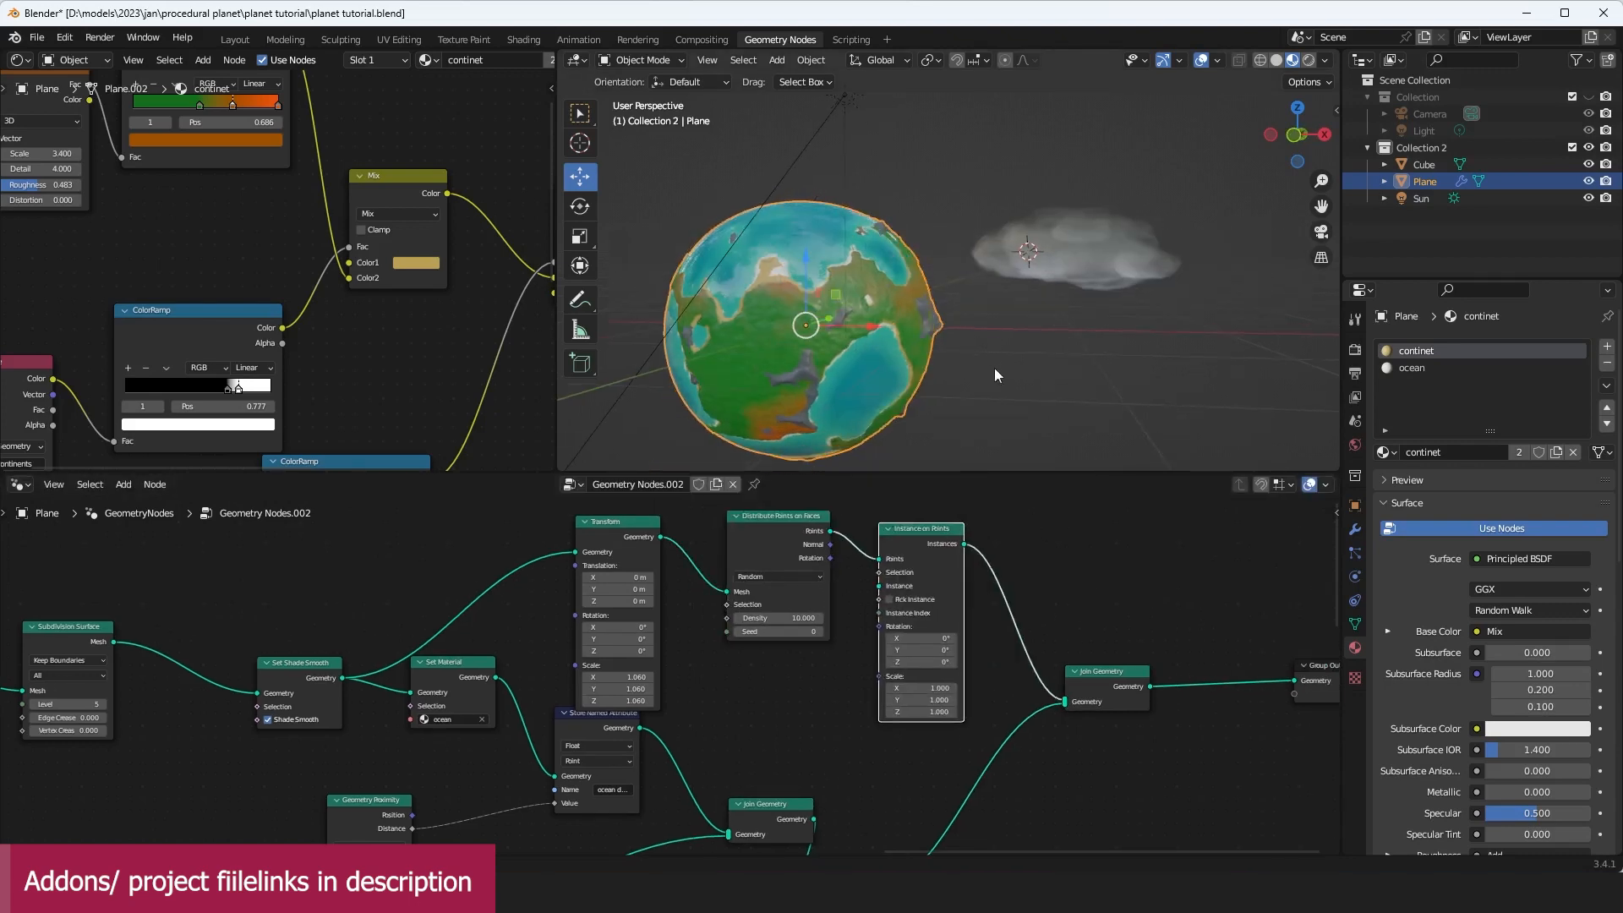
scroll(901, 568, down, 2)
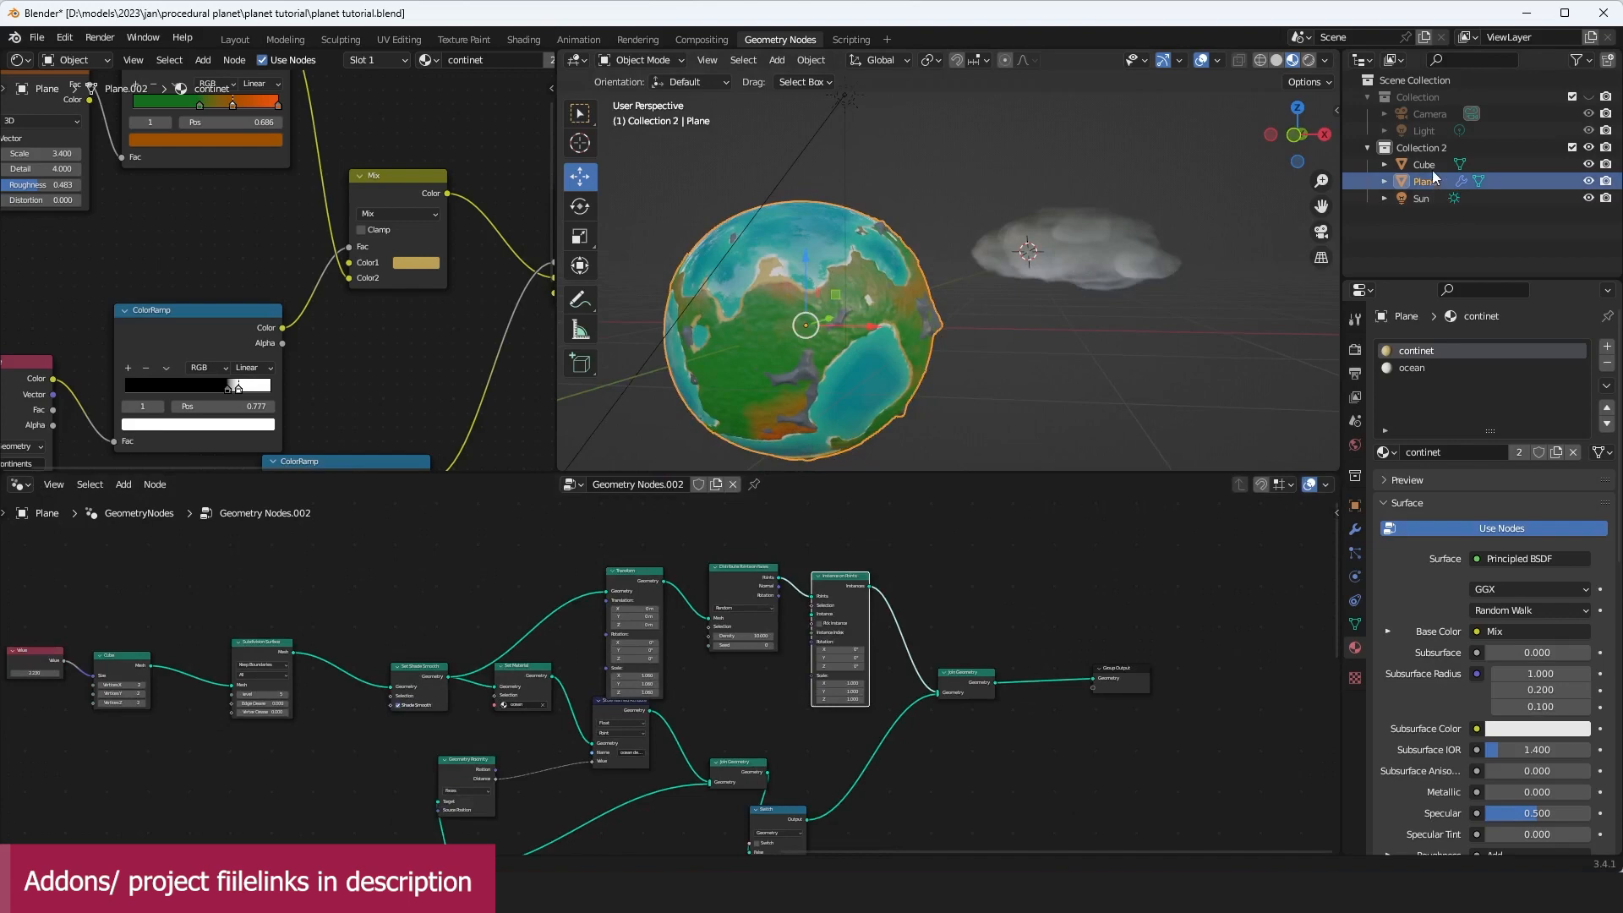
Step: Bring the Cube cloud object into the node tree as an Object Info node and connect its Geometry to Instance on Points' Instance input
click(1067, 240)
key(ctrl+z)
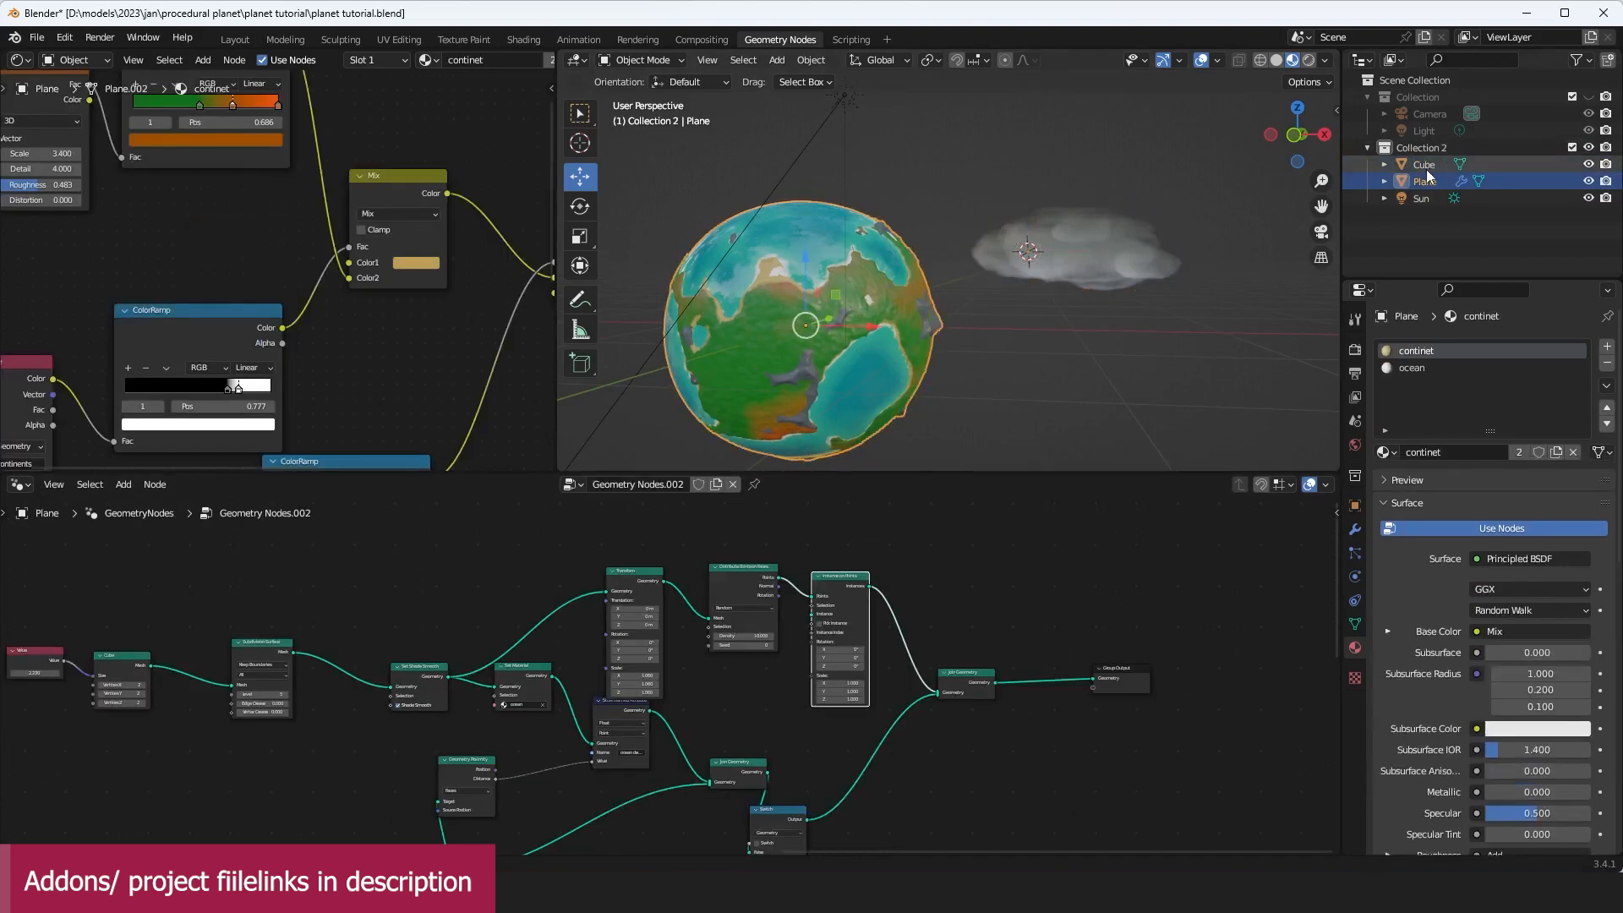
drag(1426, 167, 713, 531)
scroll(744, 536, up, 4)
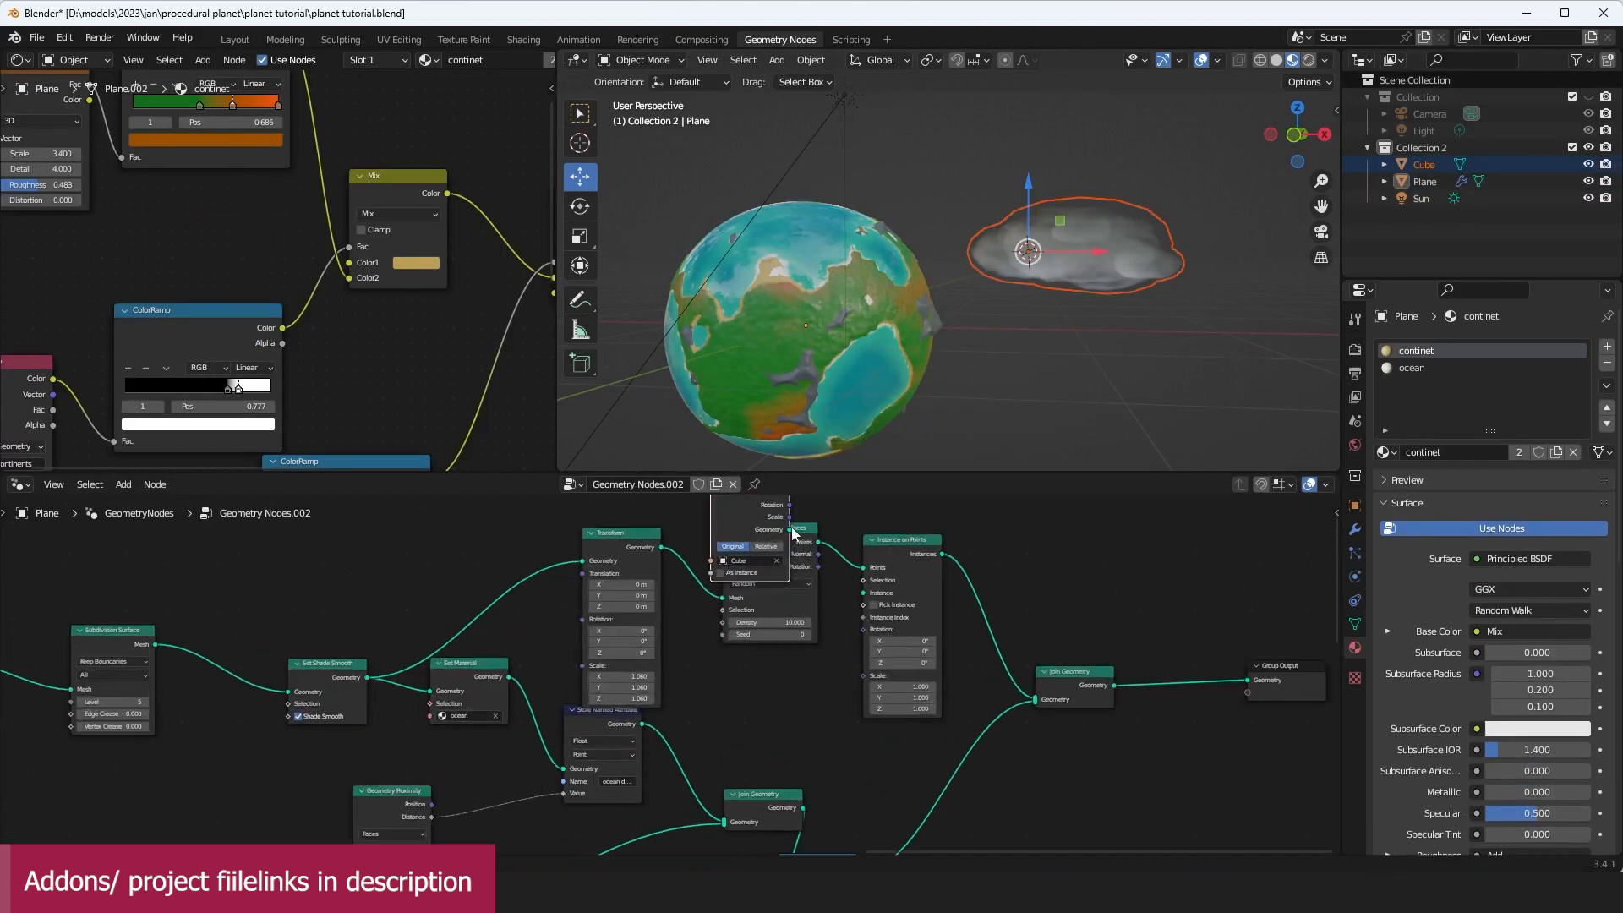
drag(864, 598, 864, 593)
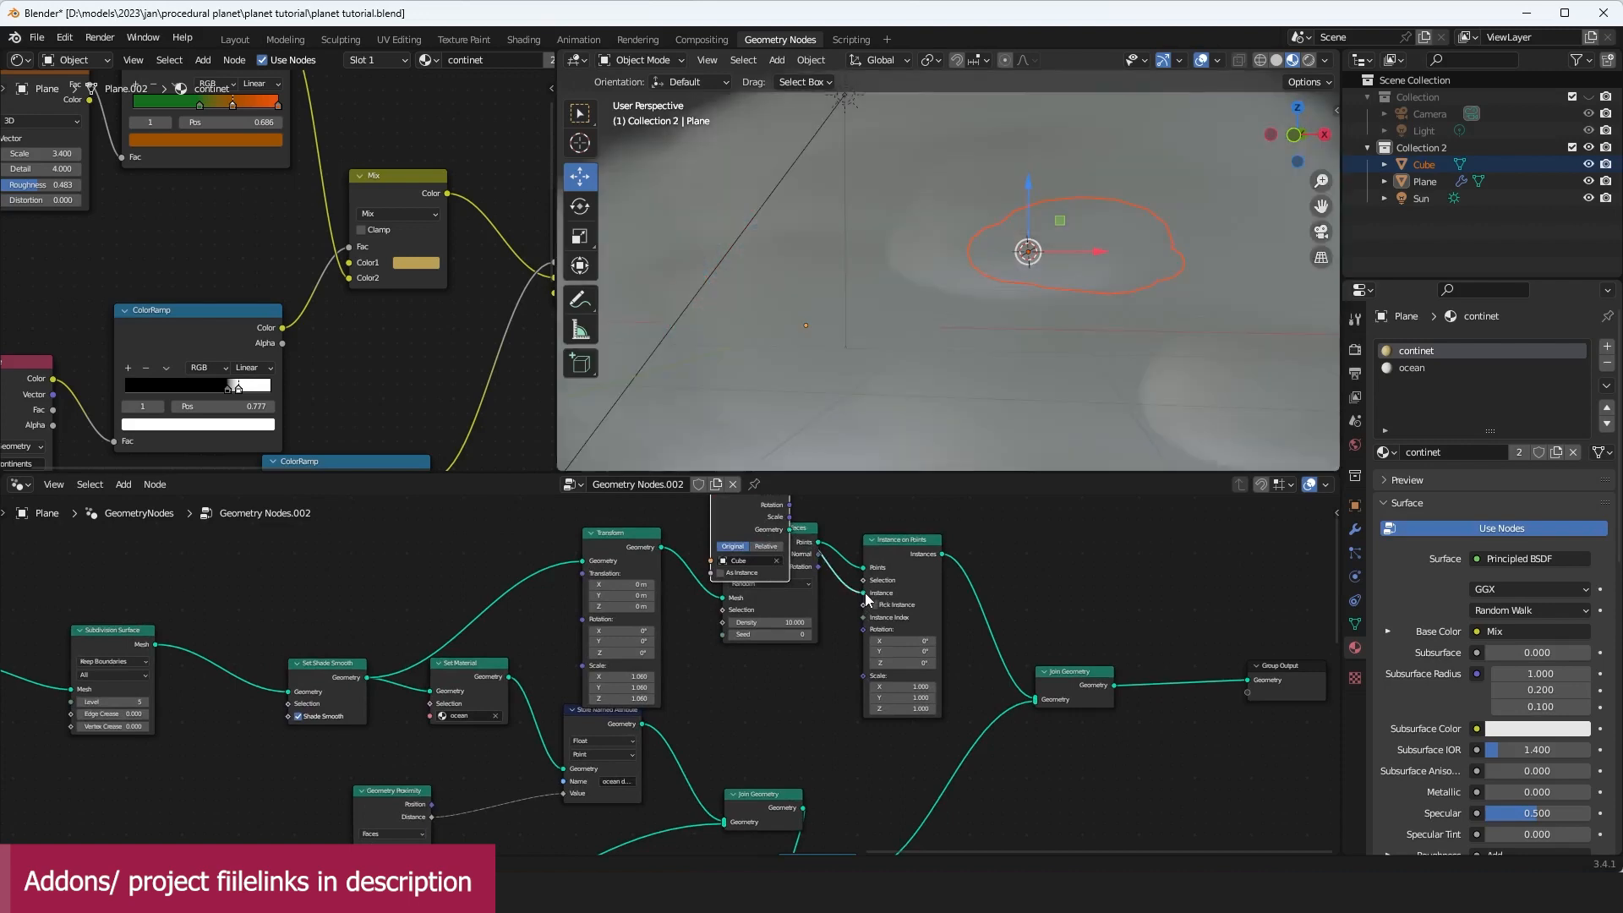
scroll(997, 397, down, 2)
middle_drag(1065, 348, 1020, 342)
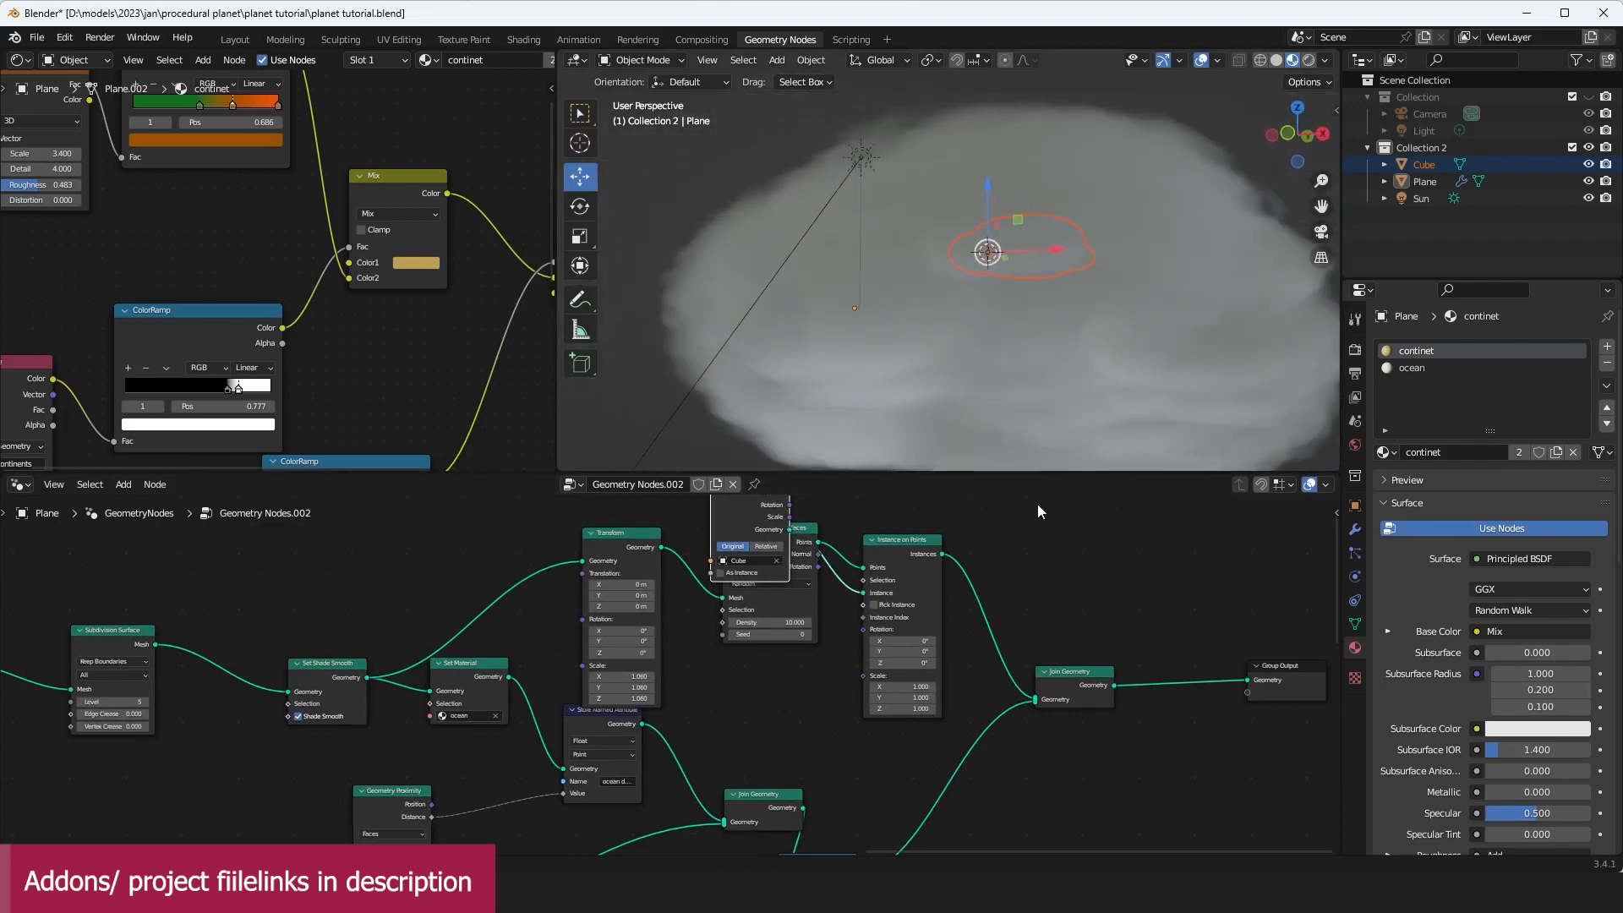
Step: Move the final Join Geometry further away, add a Random Value node and connect its Value to the Scale of Instance on Points
scroll(1059, 571, up, 1)
middle_drag(1058, 683, 1079, 666)
drag(1078, 667, 1192, 668)
scroll(906, 671, up, 1)
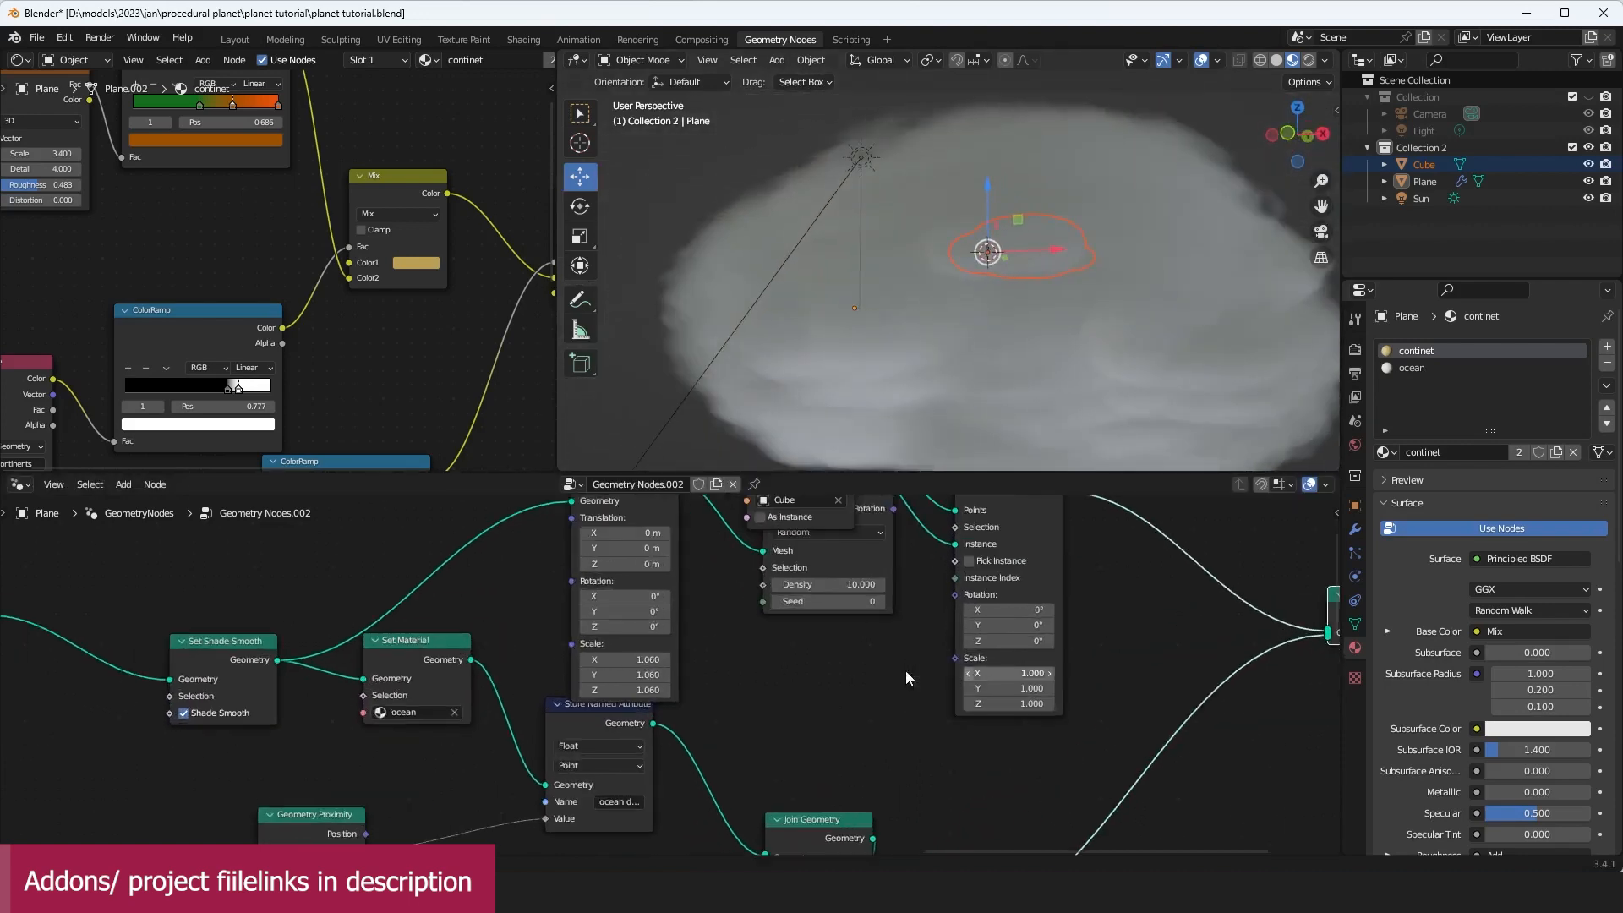
key(shift+a)
click(814, 471)
text(rando)
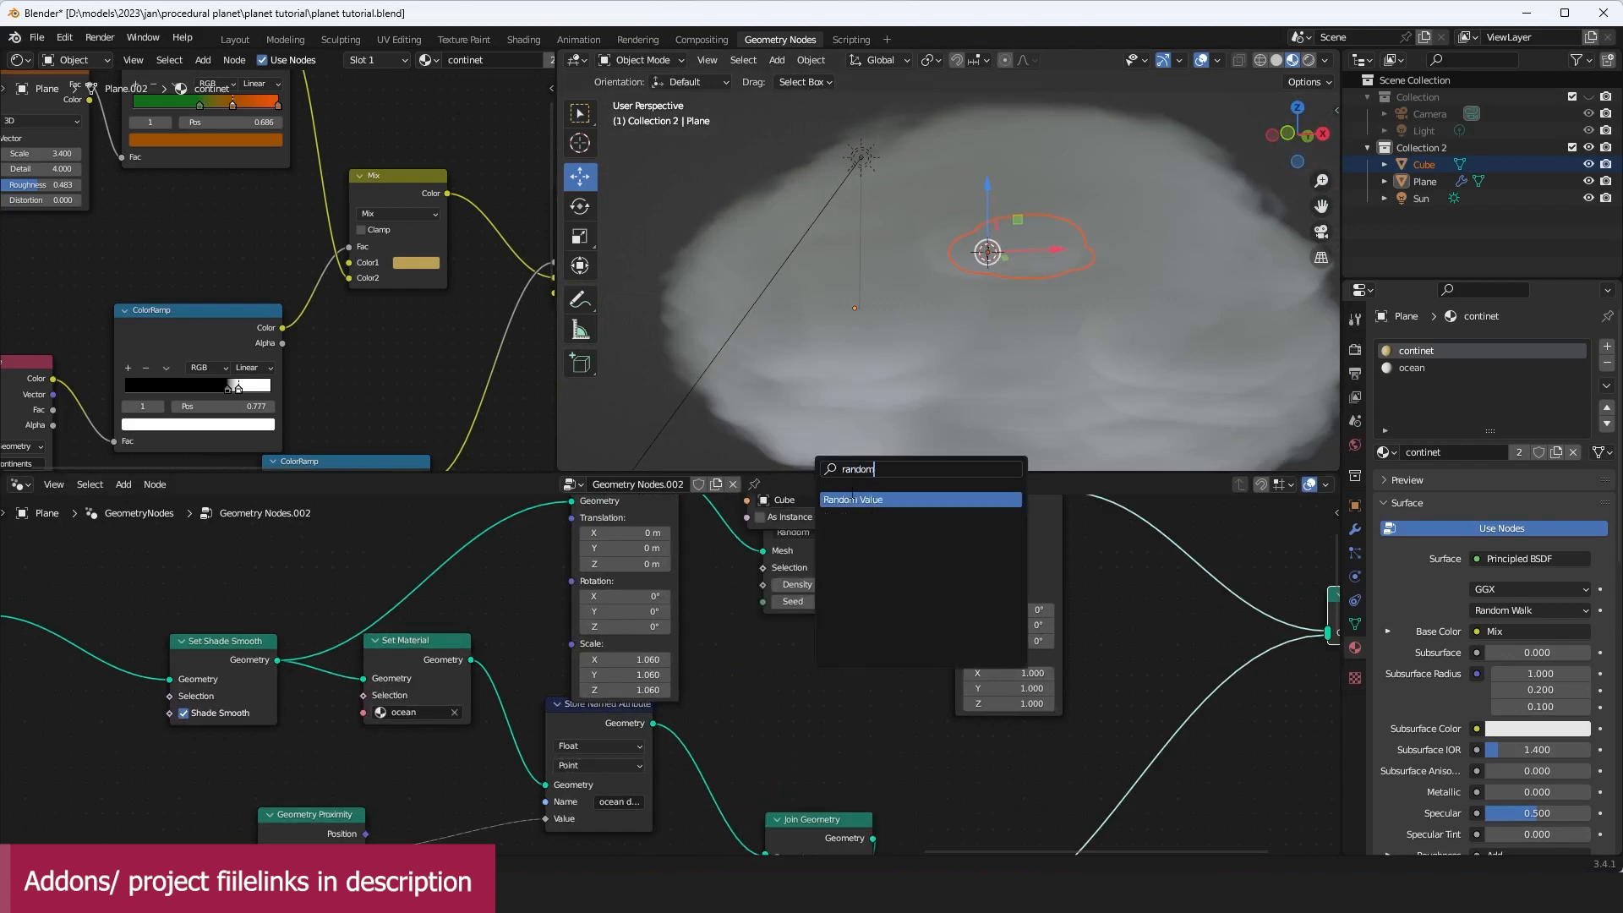
text(m)
key(Return)
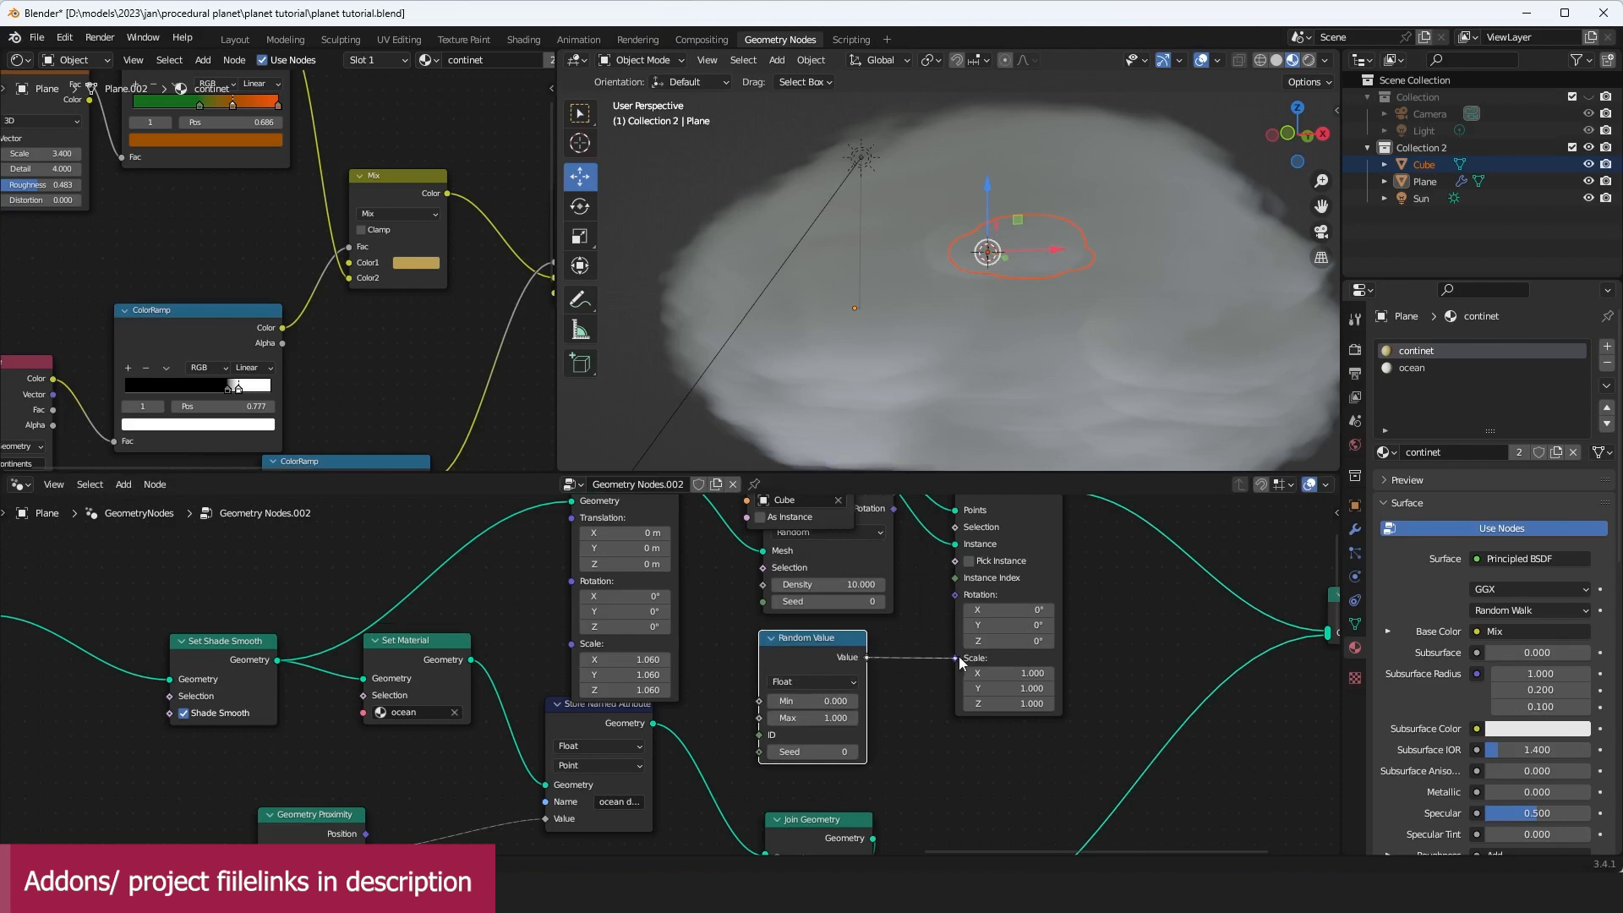
drag(961, 657, 961, 657)
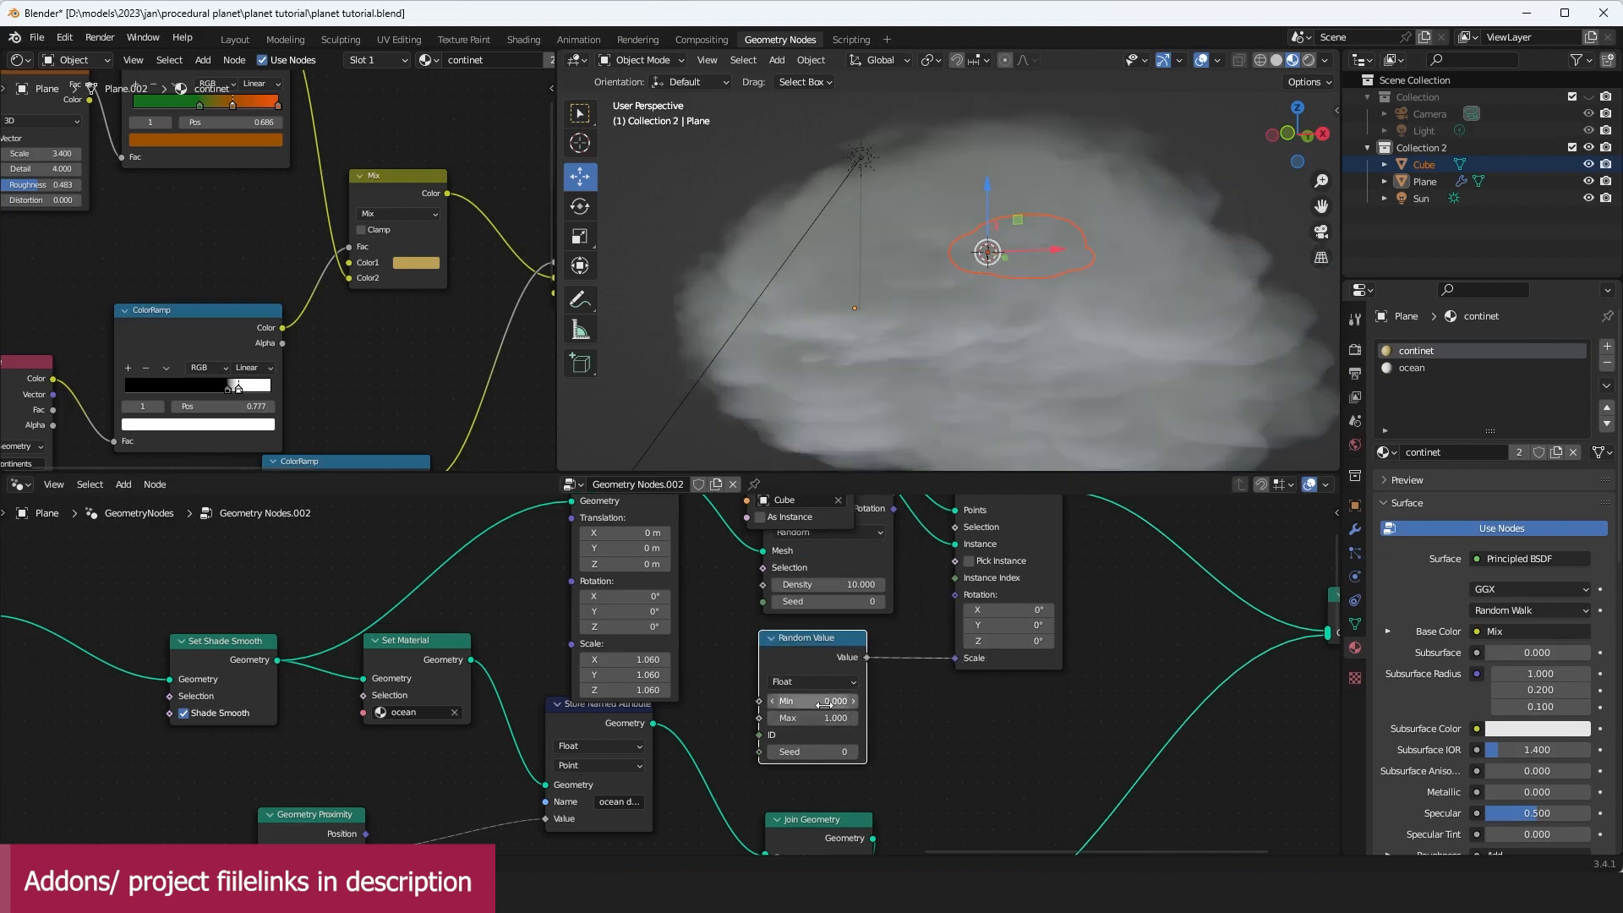
Step: Set the Random Value node's Min to 0.160 and Max to 0.010 to shrink the cloud instances
drag(813, 718, 731, 718)
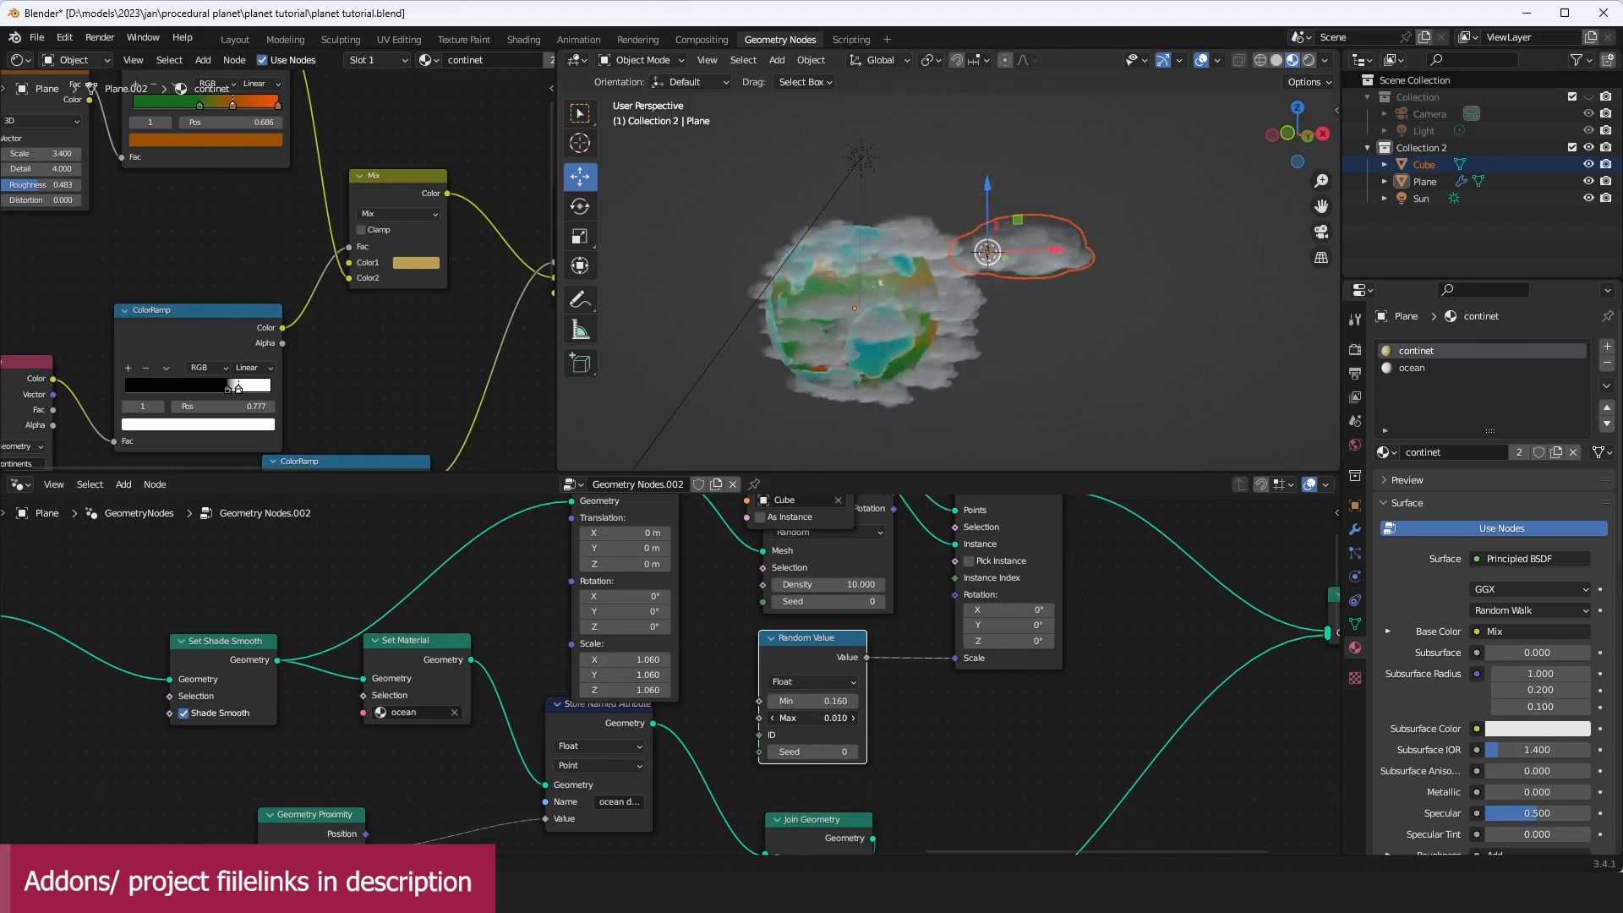
click(959, 416)
middle_drag(959, 416, 960, 381)
scroll(768, 382, up, 3)
Step: Move the ocean branch's Set Material and Store Named Attribute nodes clear of the Transform node
middle_drag(824, 715, 1081, 652)
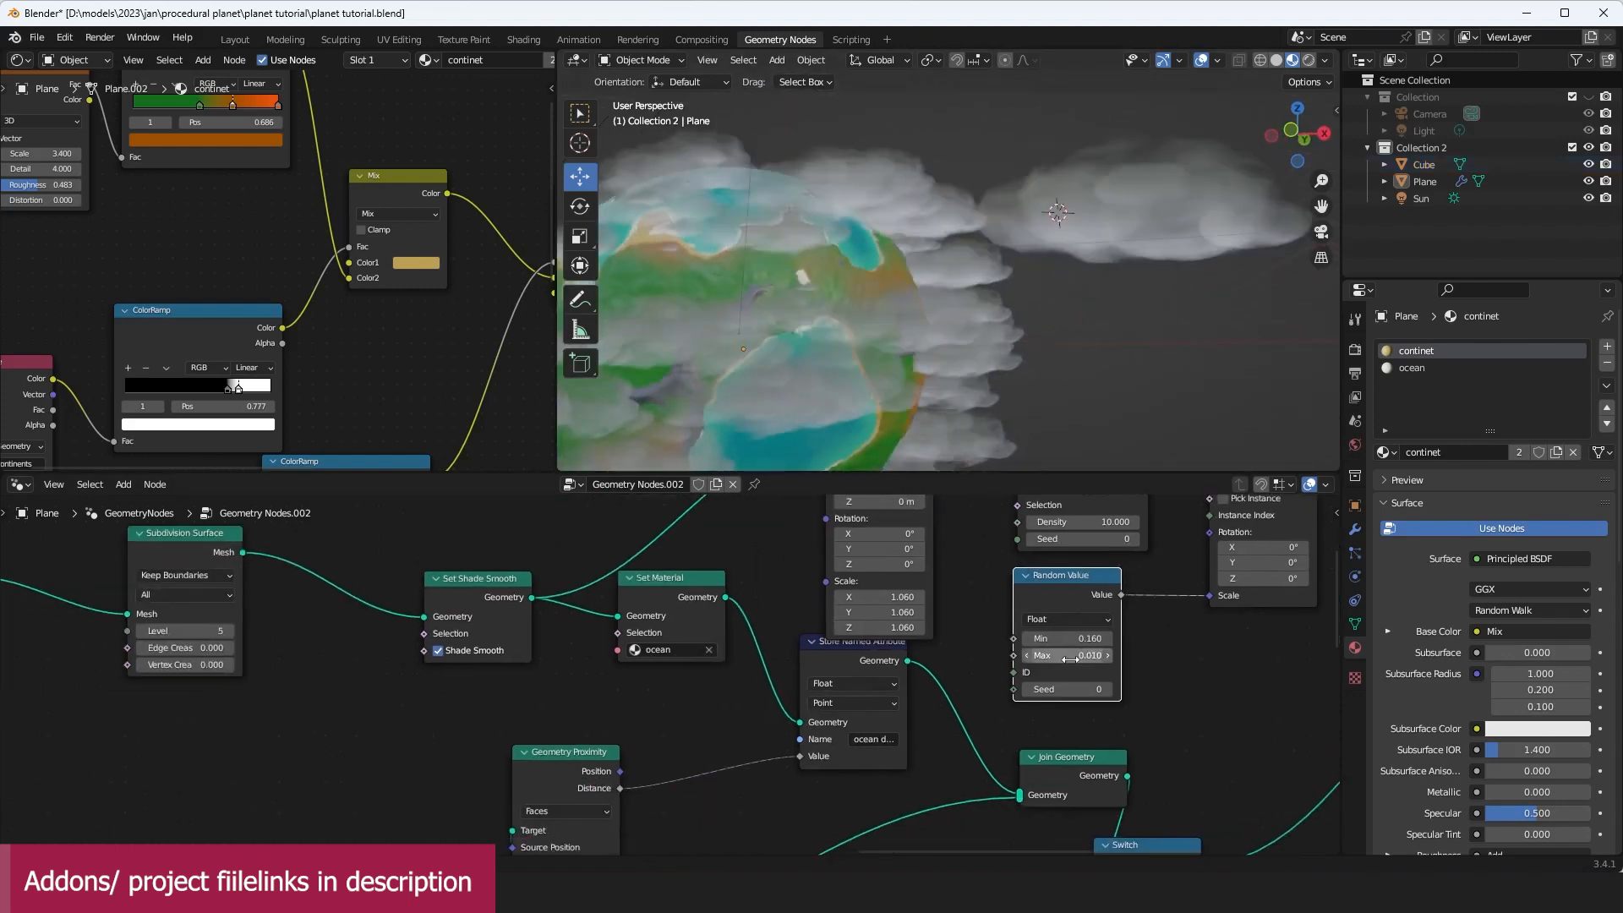
scroll(852, 585, up, 1)
drag(681, 595, 689, 658)
drag(879, 646, 863, 699)
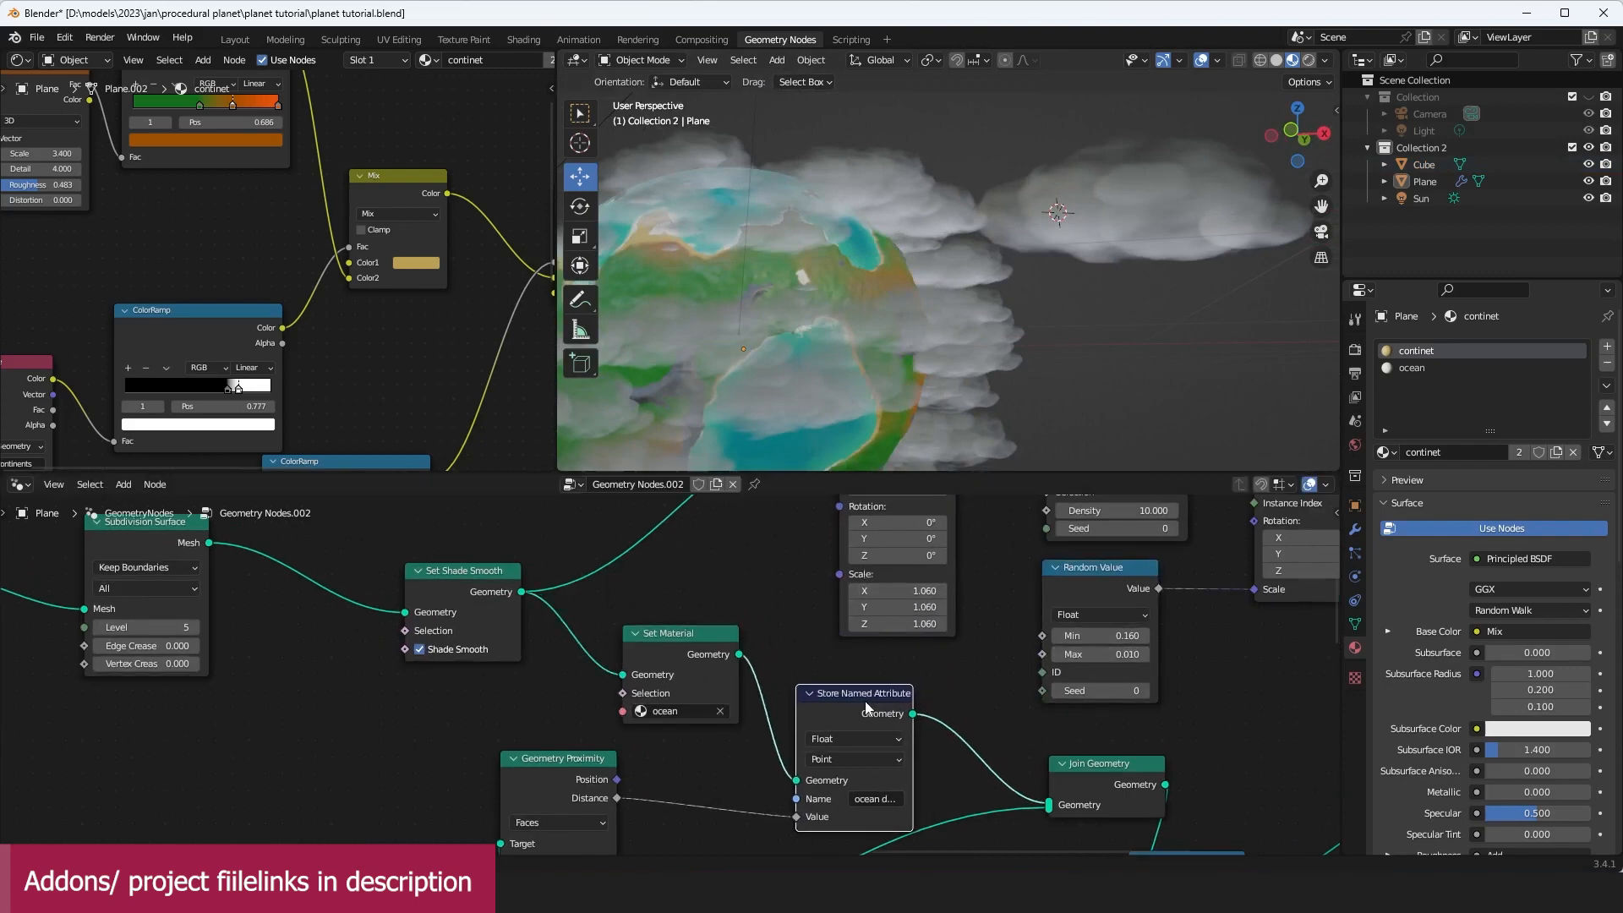
Step: Reduce the Density of Distribute Points on Faces to about 3.040
scroll(824, 608, down, 5)
middle_drag(820, 592, 710, 705)
scroll(703, 677, up, 4)
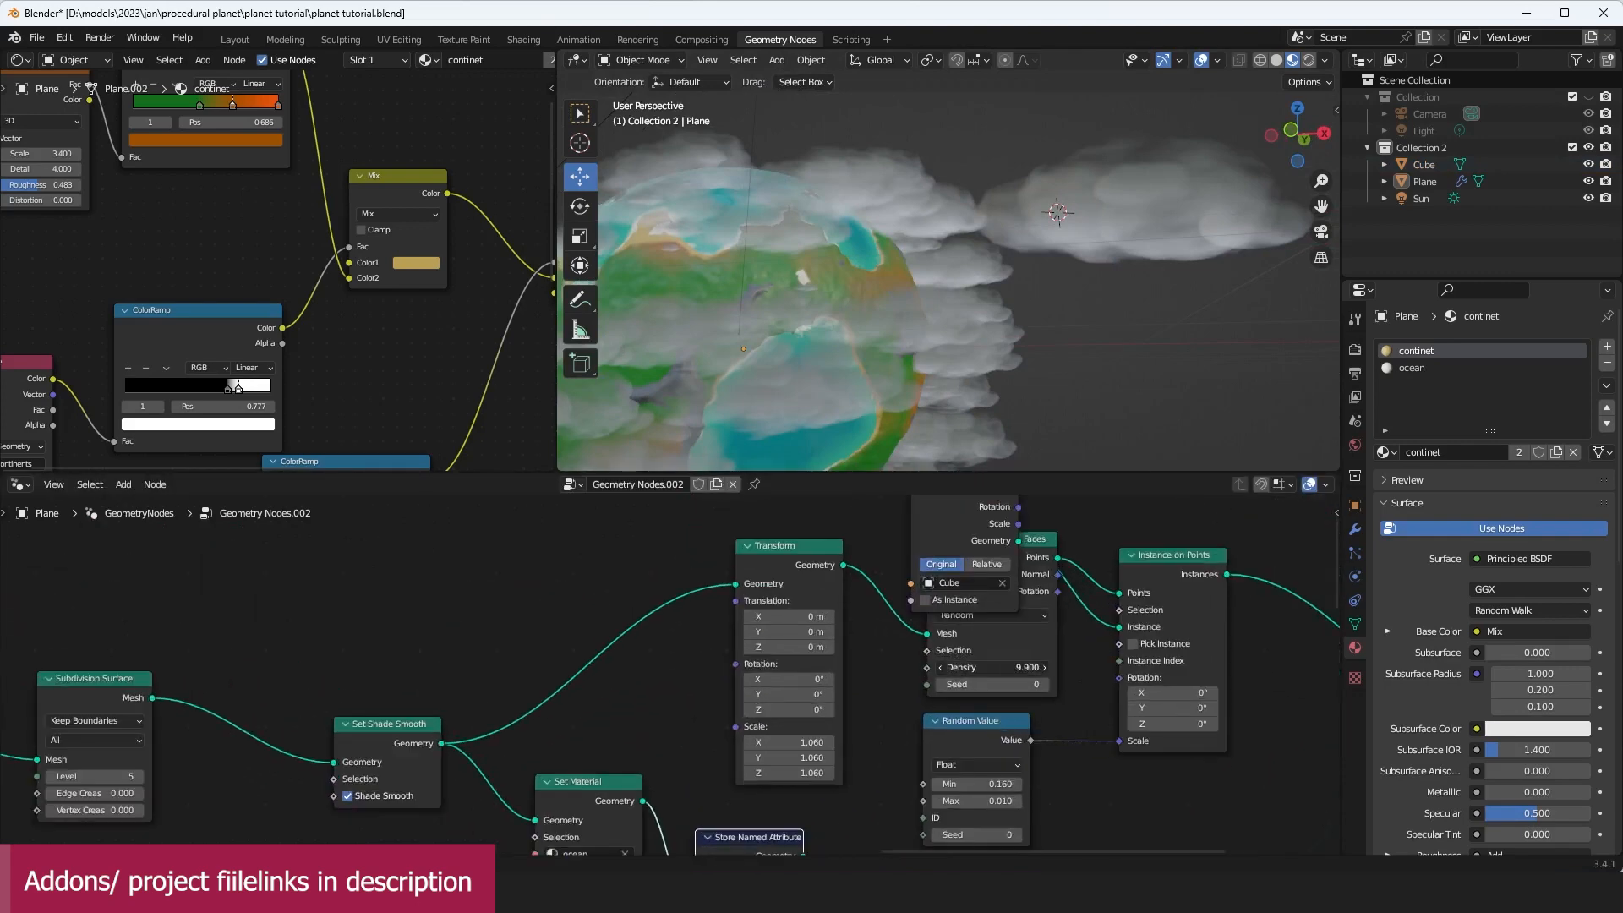
drag(944, 668, 405, 668)
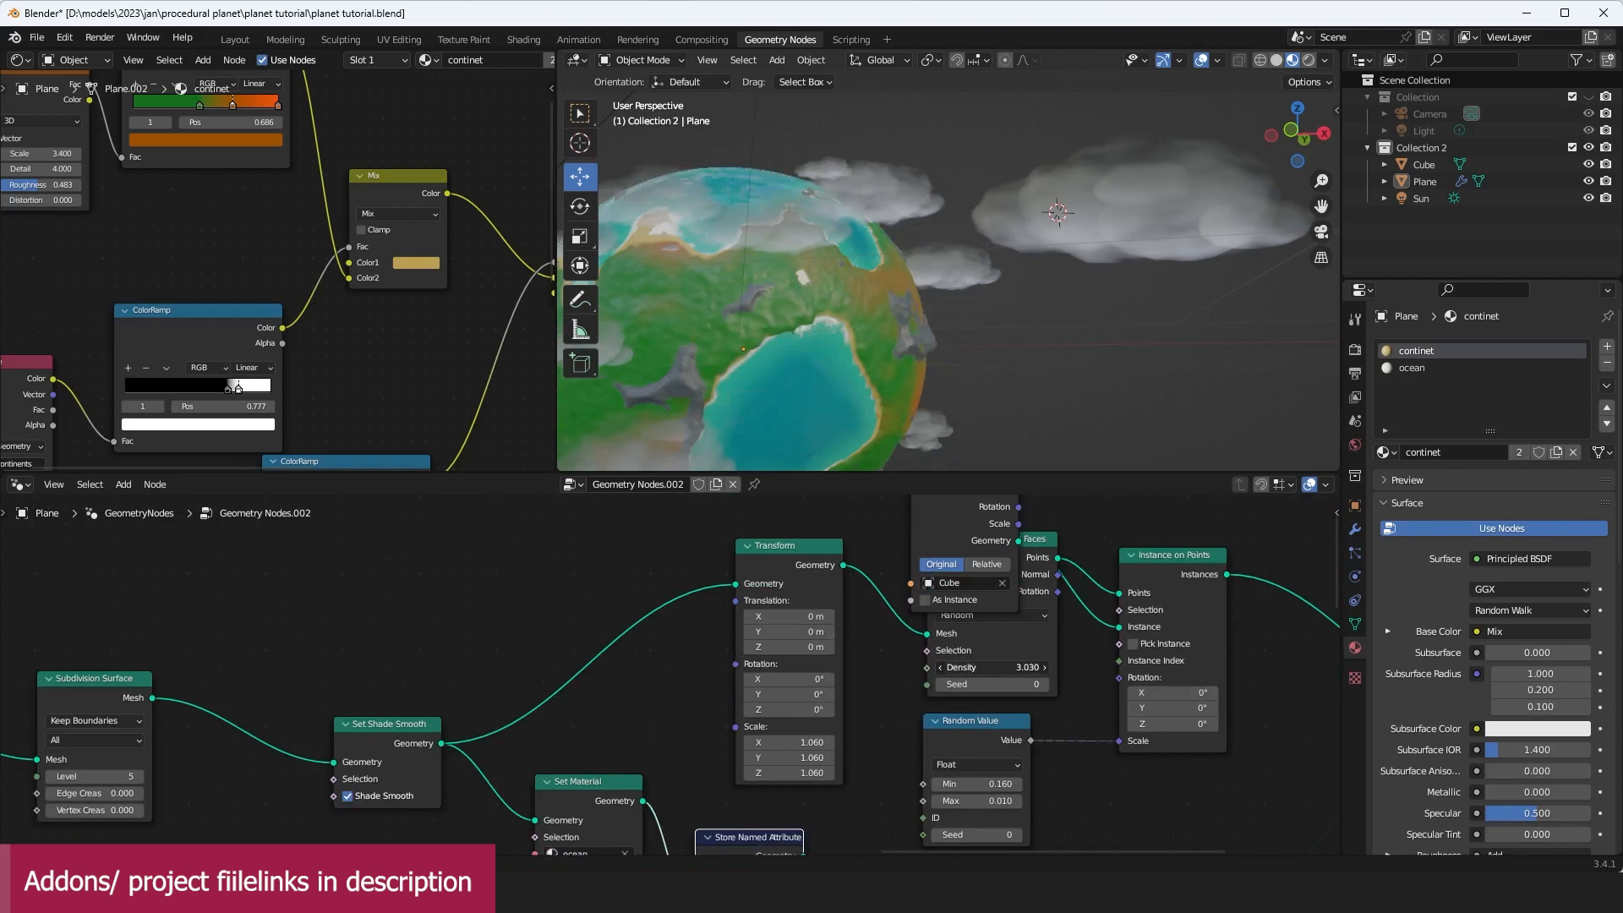
Step: Select the original Cube cloud in the viewport and set its origin to its geometry
middle_drag(1210, 398, 1214, 286)
click(1214, 284)
right_click(1214, 279)
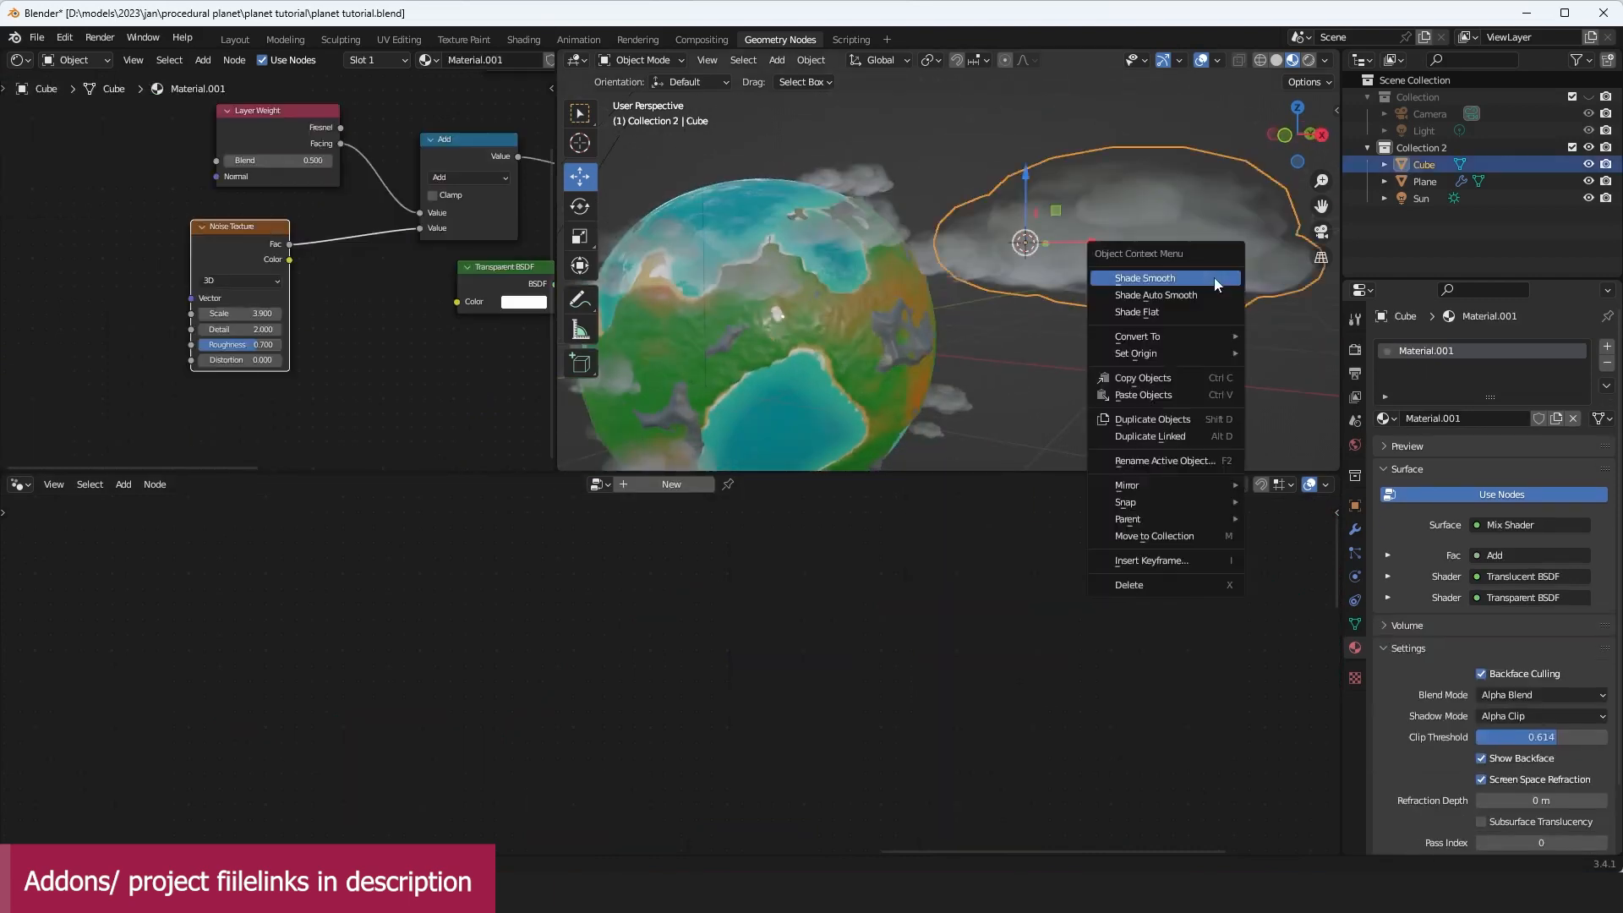
mouse_move(1165, 362)
click(1322, 377)
mouse_move(1084, 265)
middle_down()
mouse_move(1037, 257)
mouse_move(1075, 275)
middle_up()
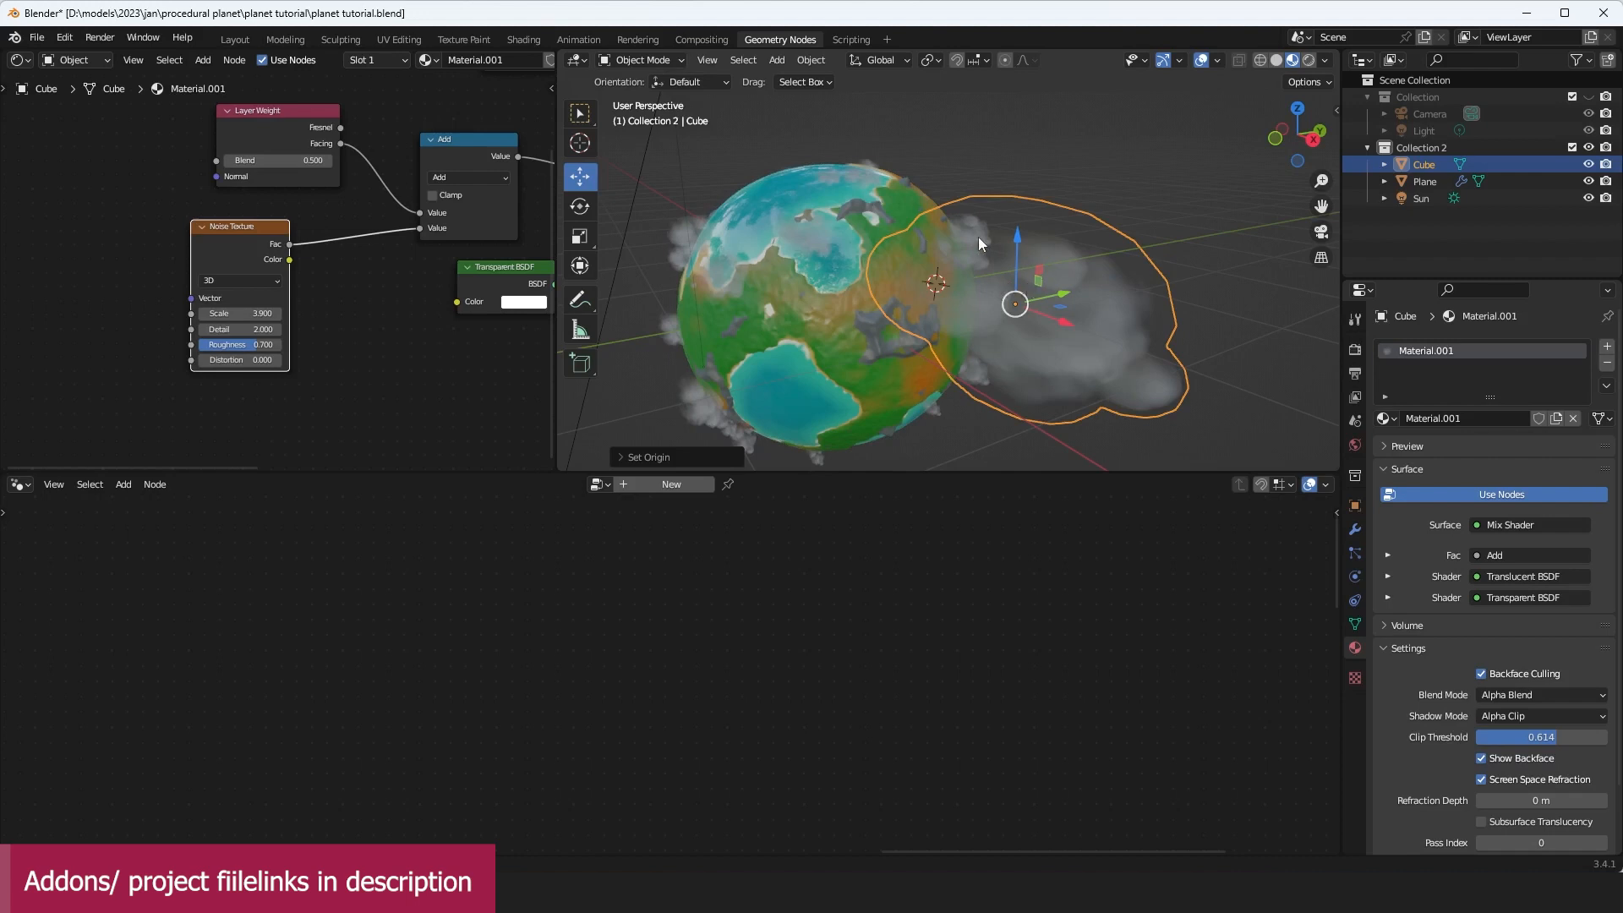
Step: Hide the original Cube cloud and inspect the instanced clouds around the planet
key(KP_Divide)
key(KP_Divide)
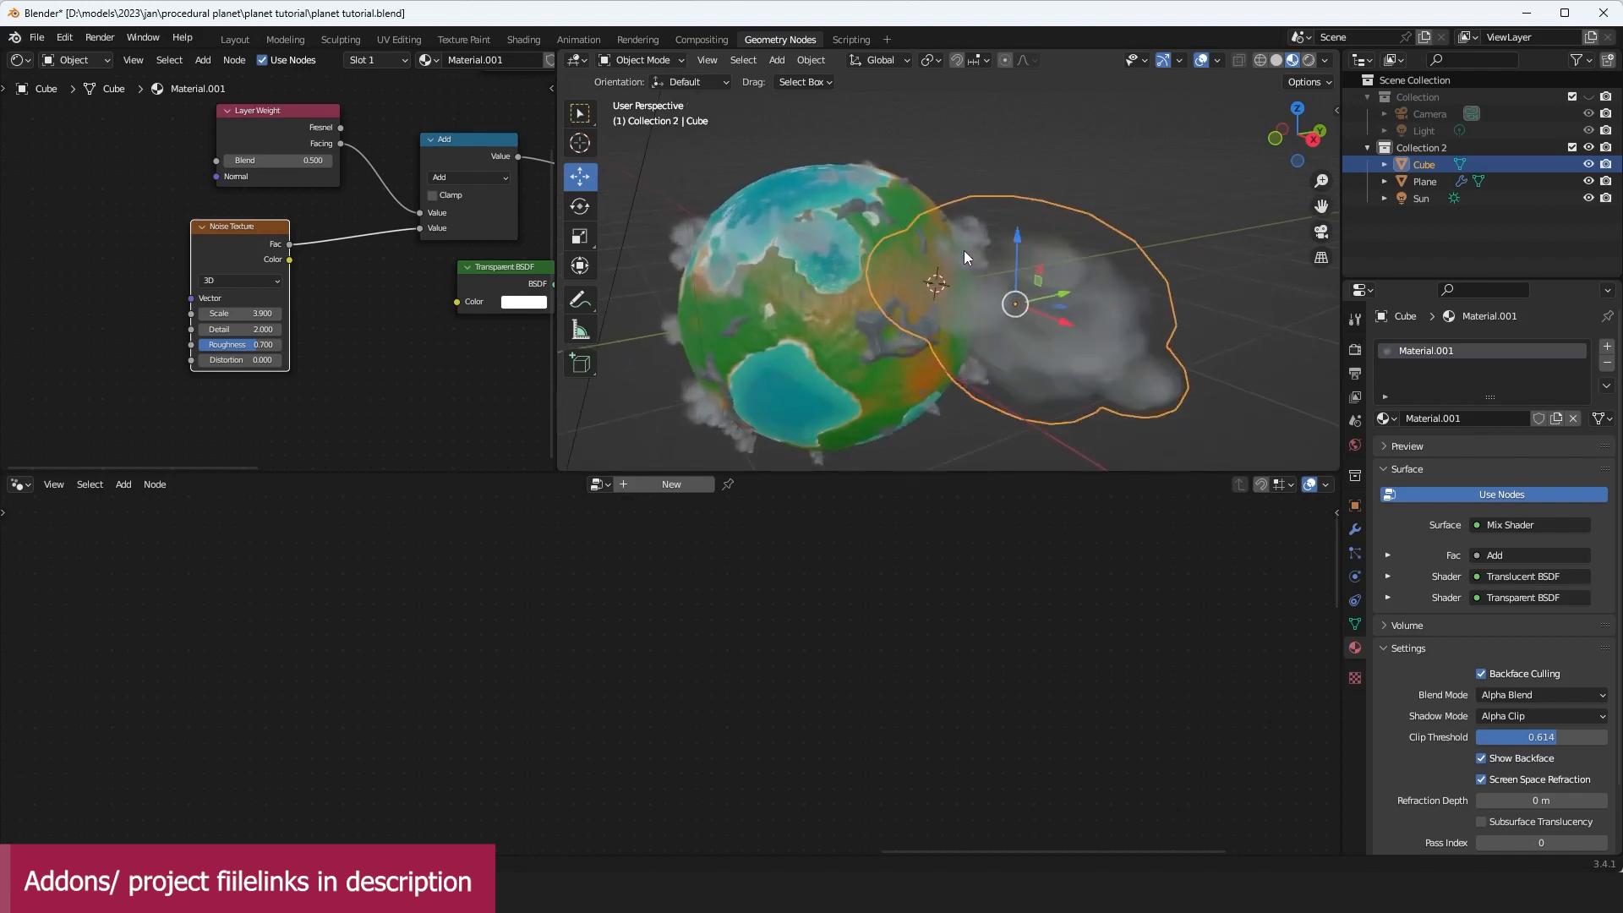
key(h)
scroll(1007, 245, up, 3)
middle_drag(940, 282, 988, 245)
scroll(1040, 211, down, 5)
scroll(987, 243, up, 2)
Step: Switch the 3D viewport to Rendered shading and view the planet with its clouds
click(1324, 59)
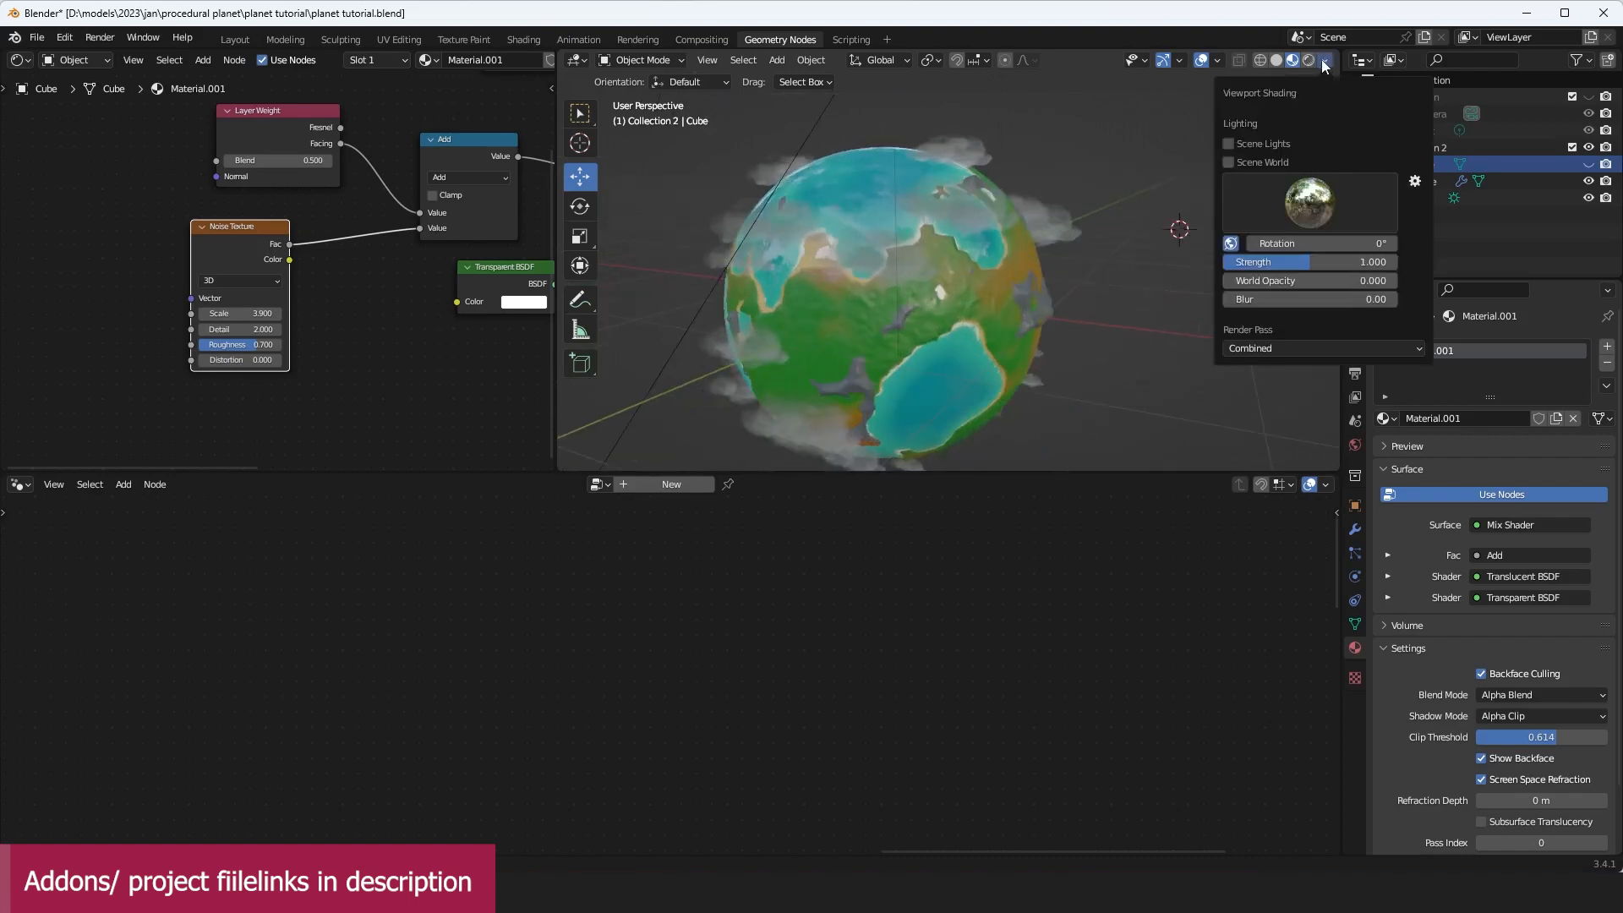
click(1308, 60)
middle_drag(1070, 204, 868, 160)
Step: Select the Sun light and set its strength to 10
click(865, 168)
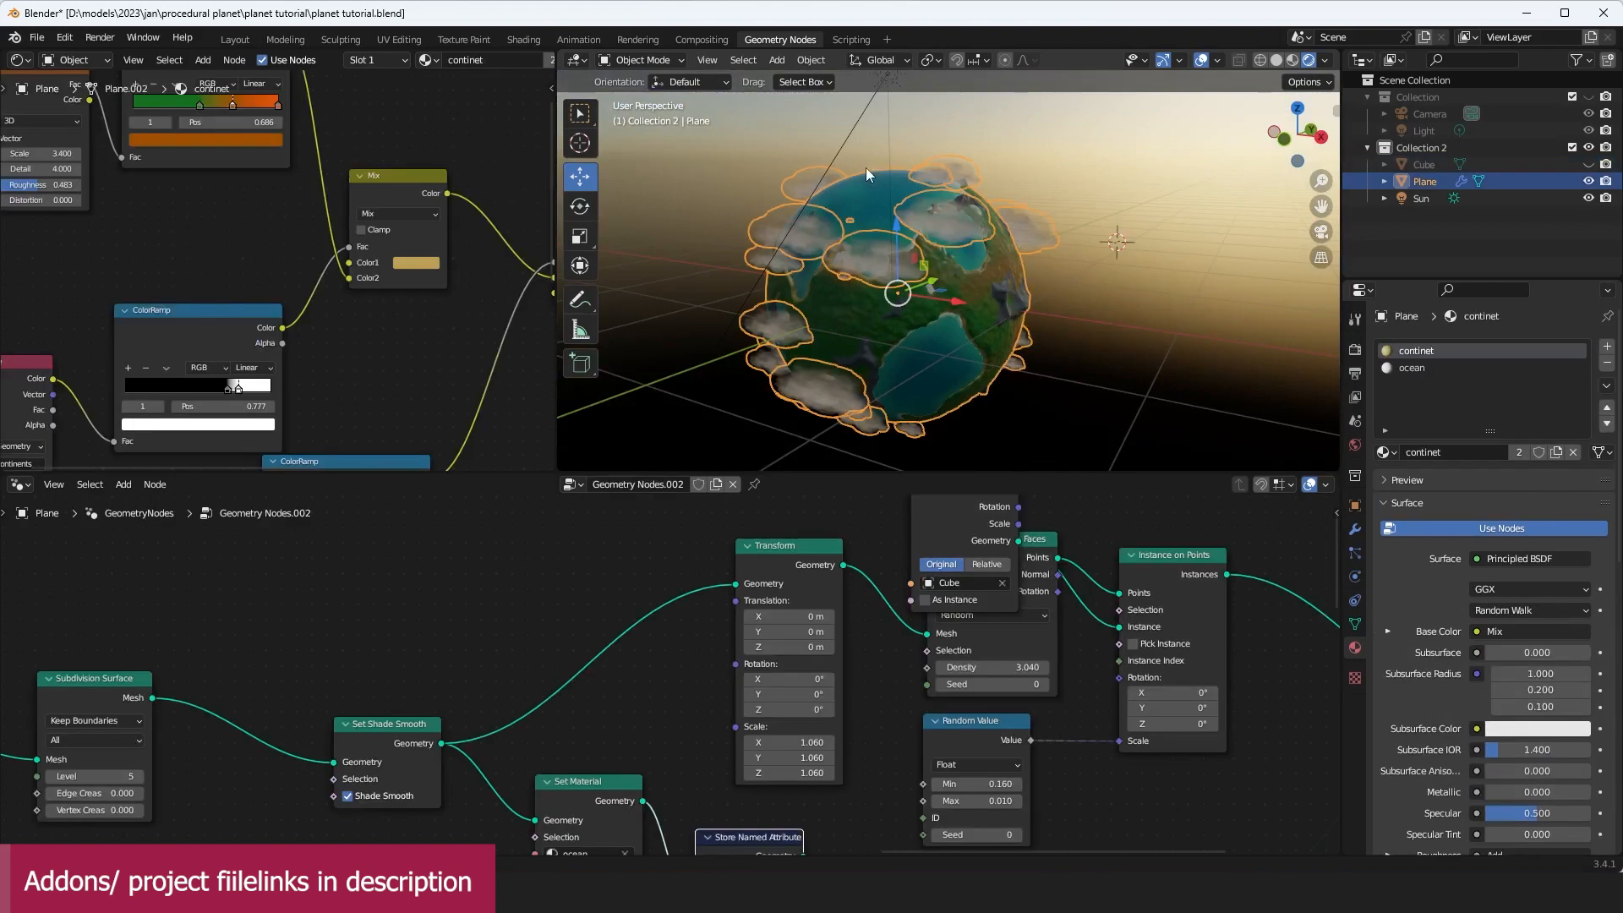
click(845, 154)
click(1504, 459)
text(1)
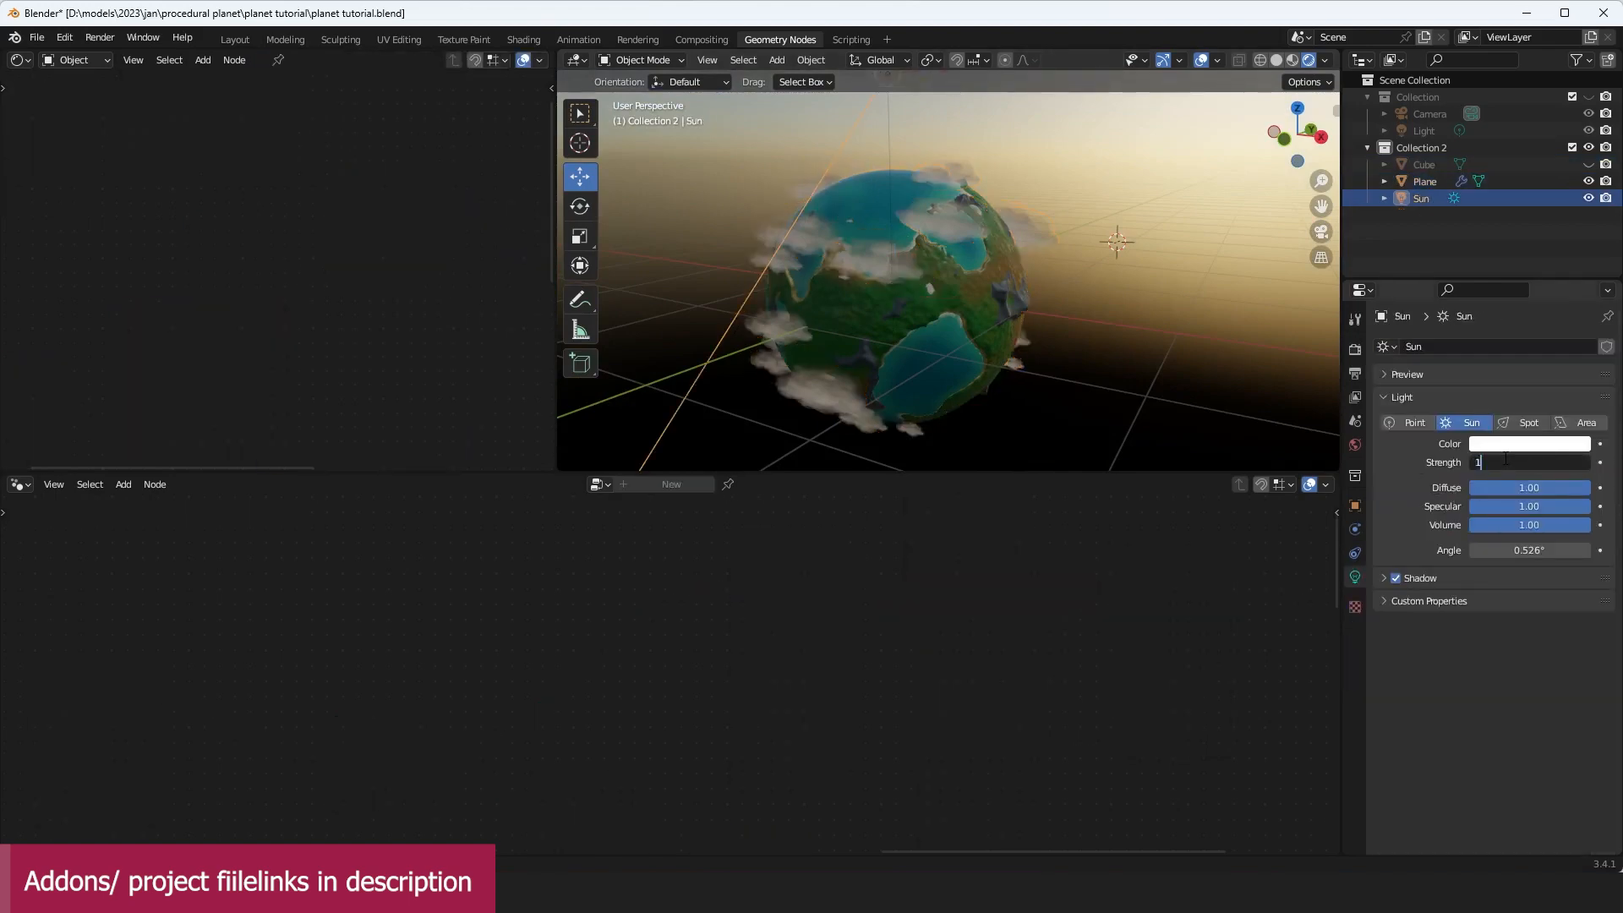
text(0)
key(Return)
Step: Rotate the Sun light and change the Sky Texture's sun rotation in the world settings
key(t)
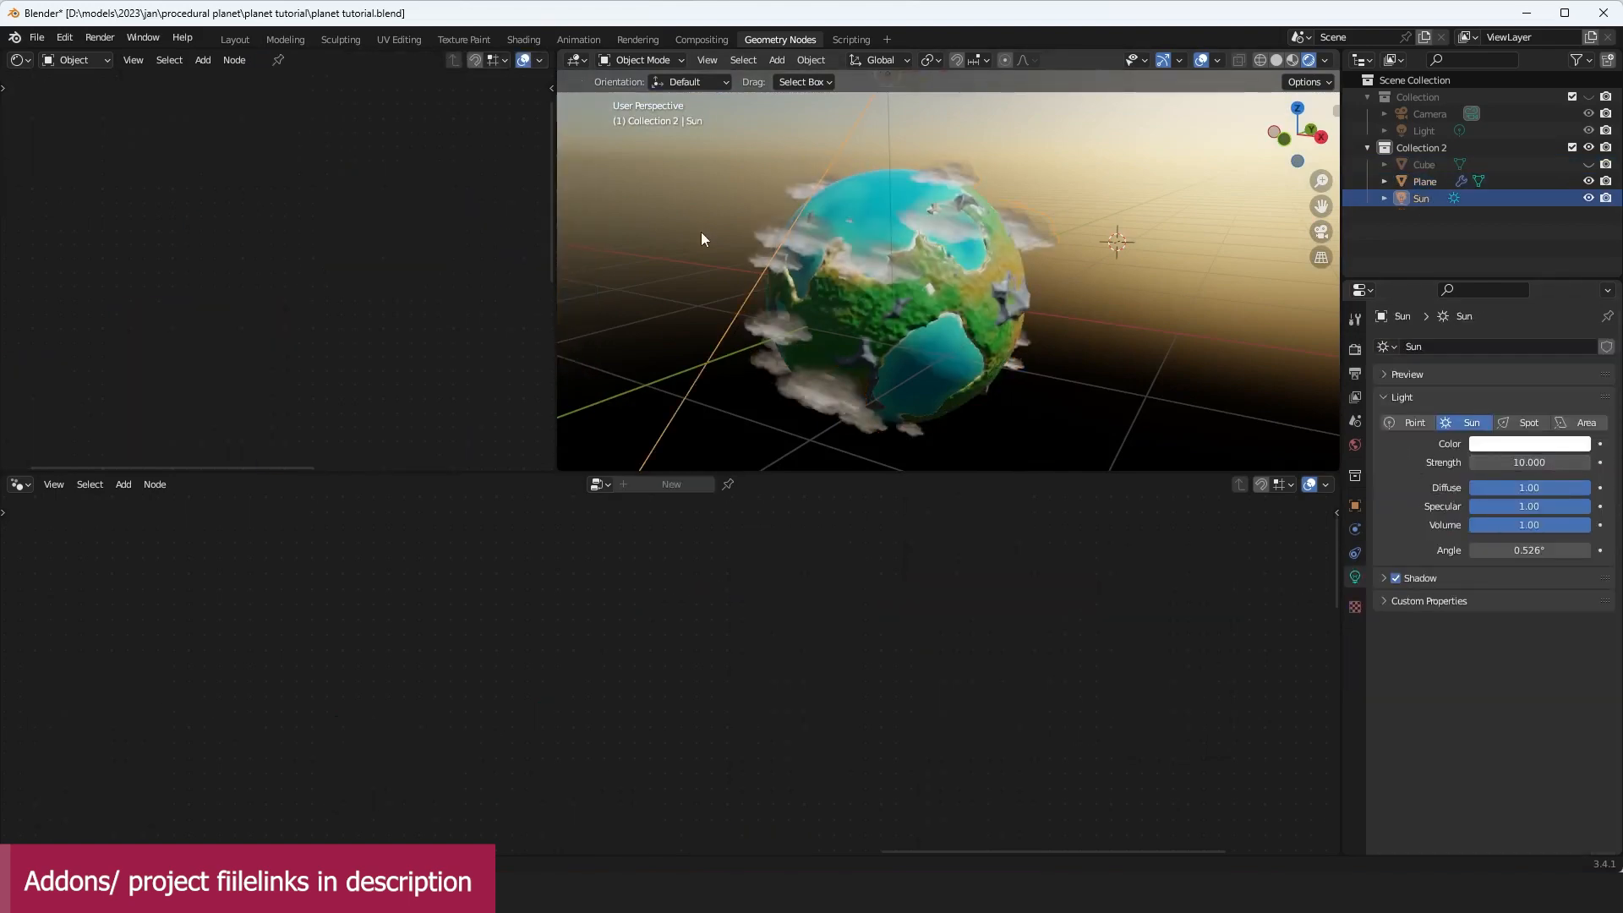
key(r)
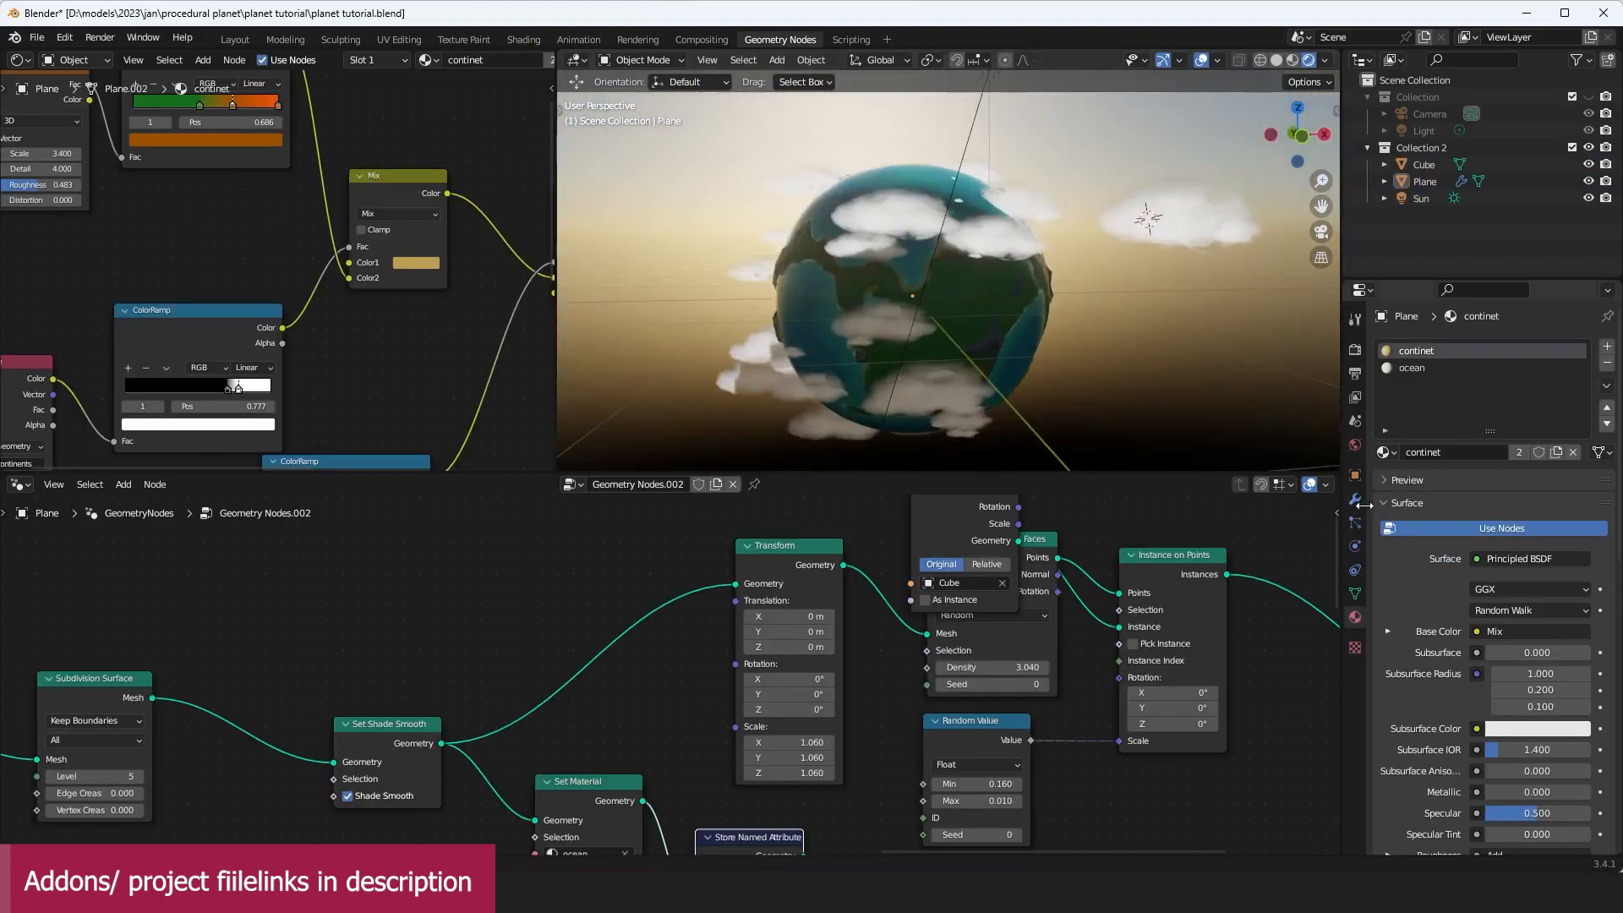
click(1355, 446)
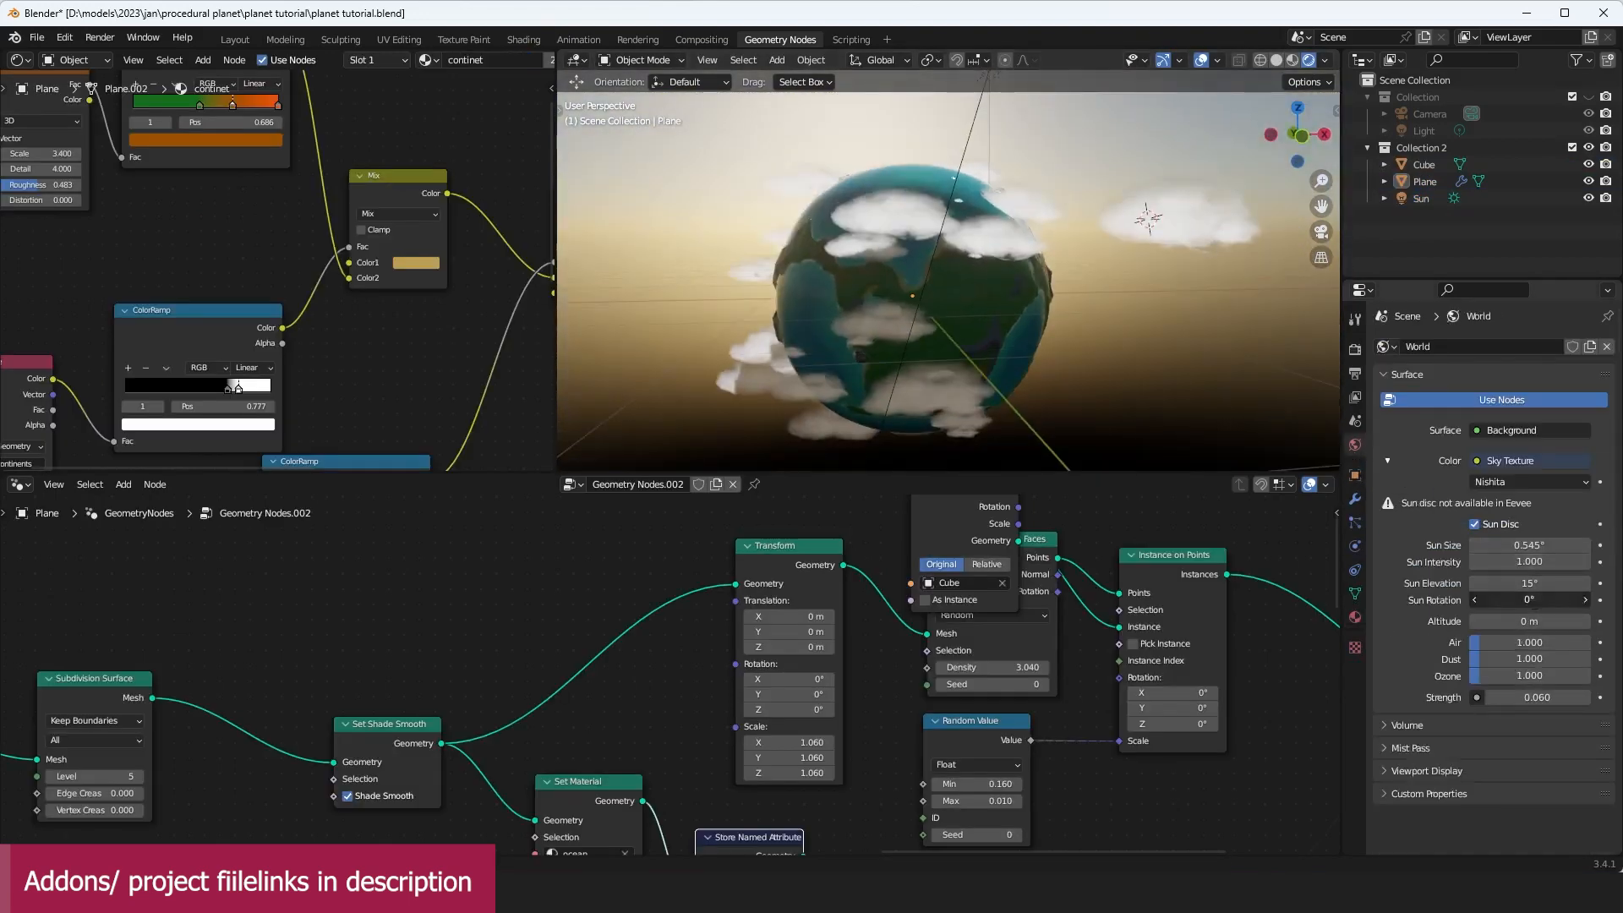
key(Return)
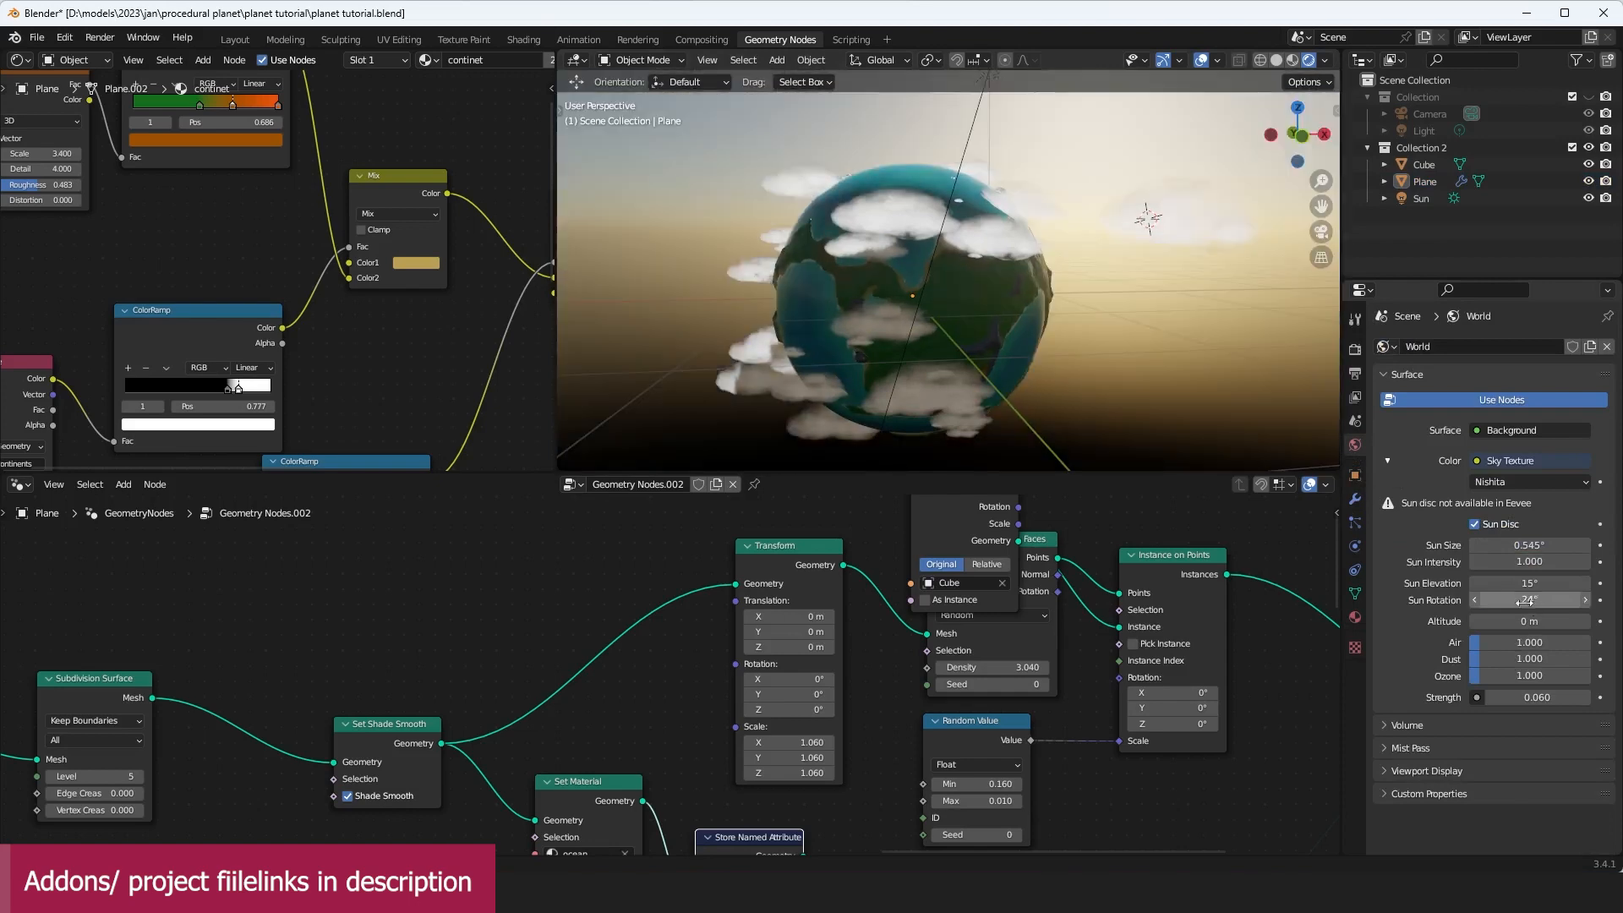
Step: Set the scene's render engine to Cycles and check the planet in the rendered viewport
click(1355, 350)
click(1522, 347)
click(1522, 403)
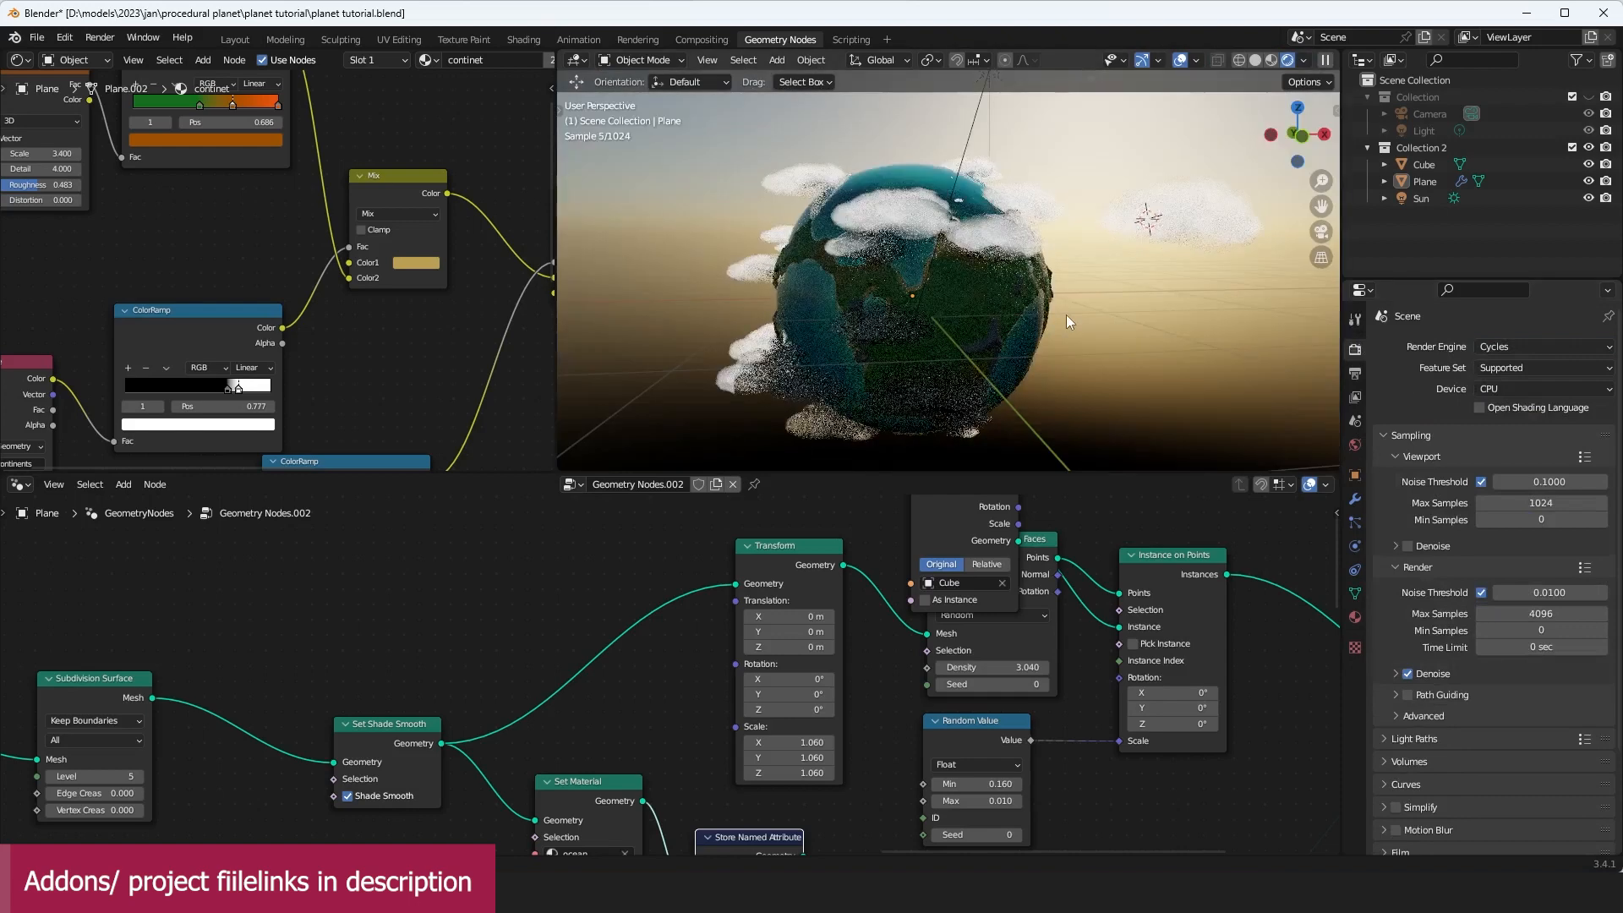
middle_drag(1031, 289, 982, 291)
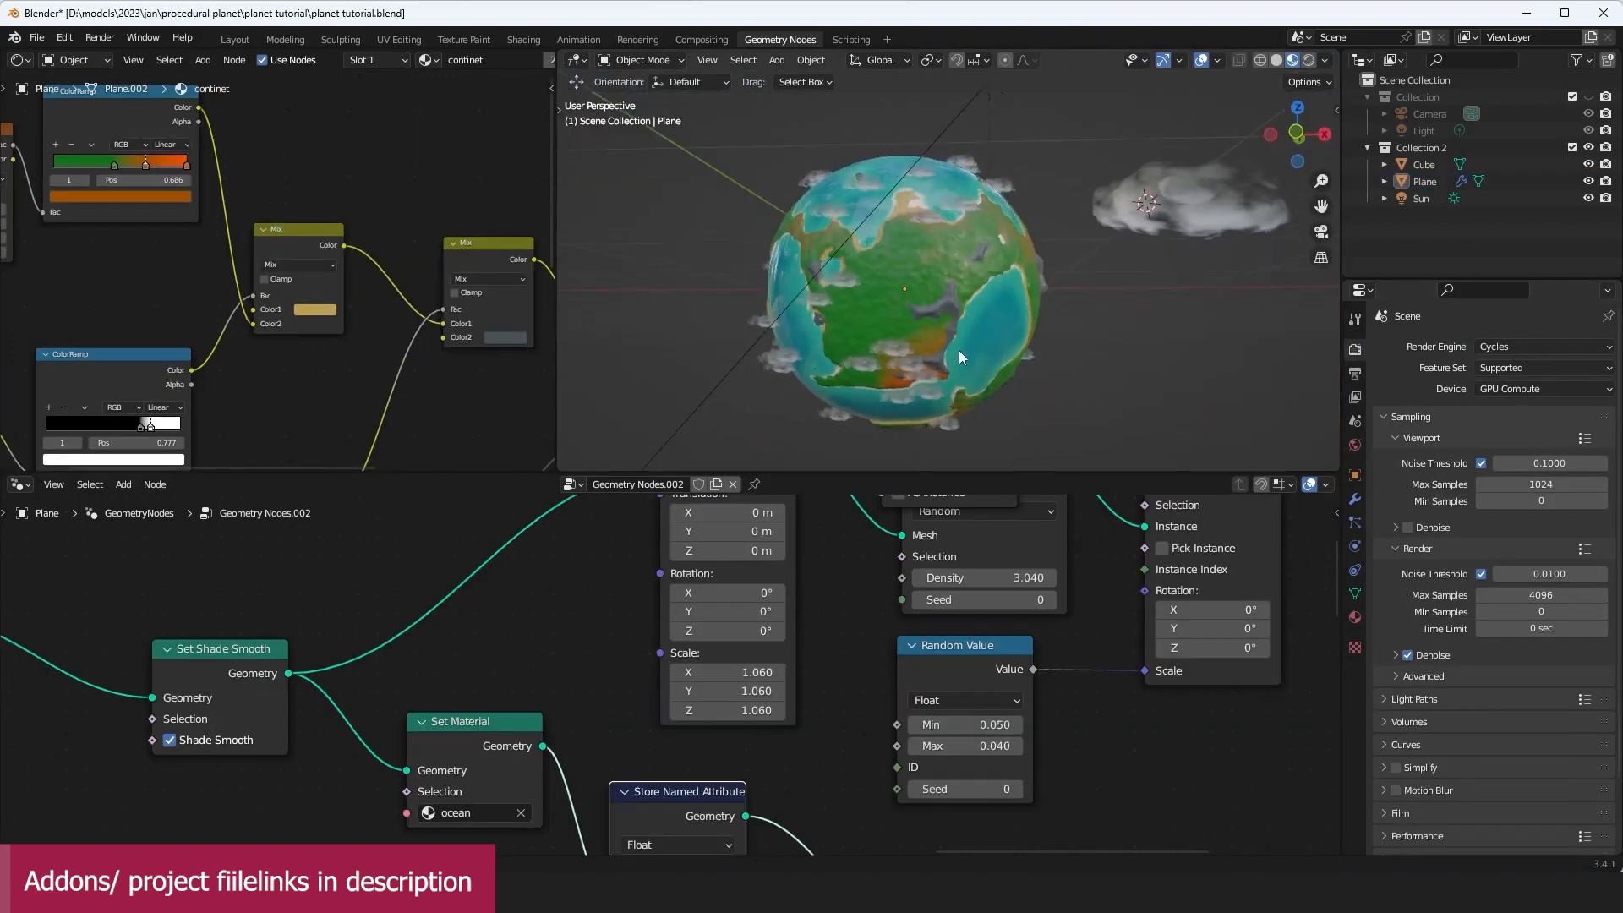
Step: Try rotating the cloud layer 20° about Z in the Transform node, and undo it
scroll(959, 350, up, 3)
middle_drag(1015, 398, 929, 220)
scroll(885, 277, down, 2)
scroll(871, 577, down, 3)
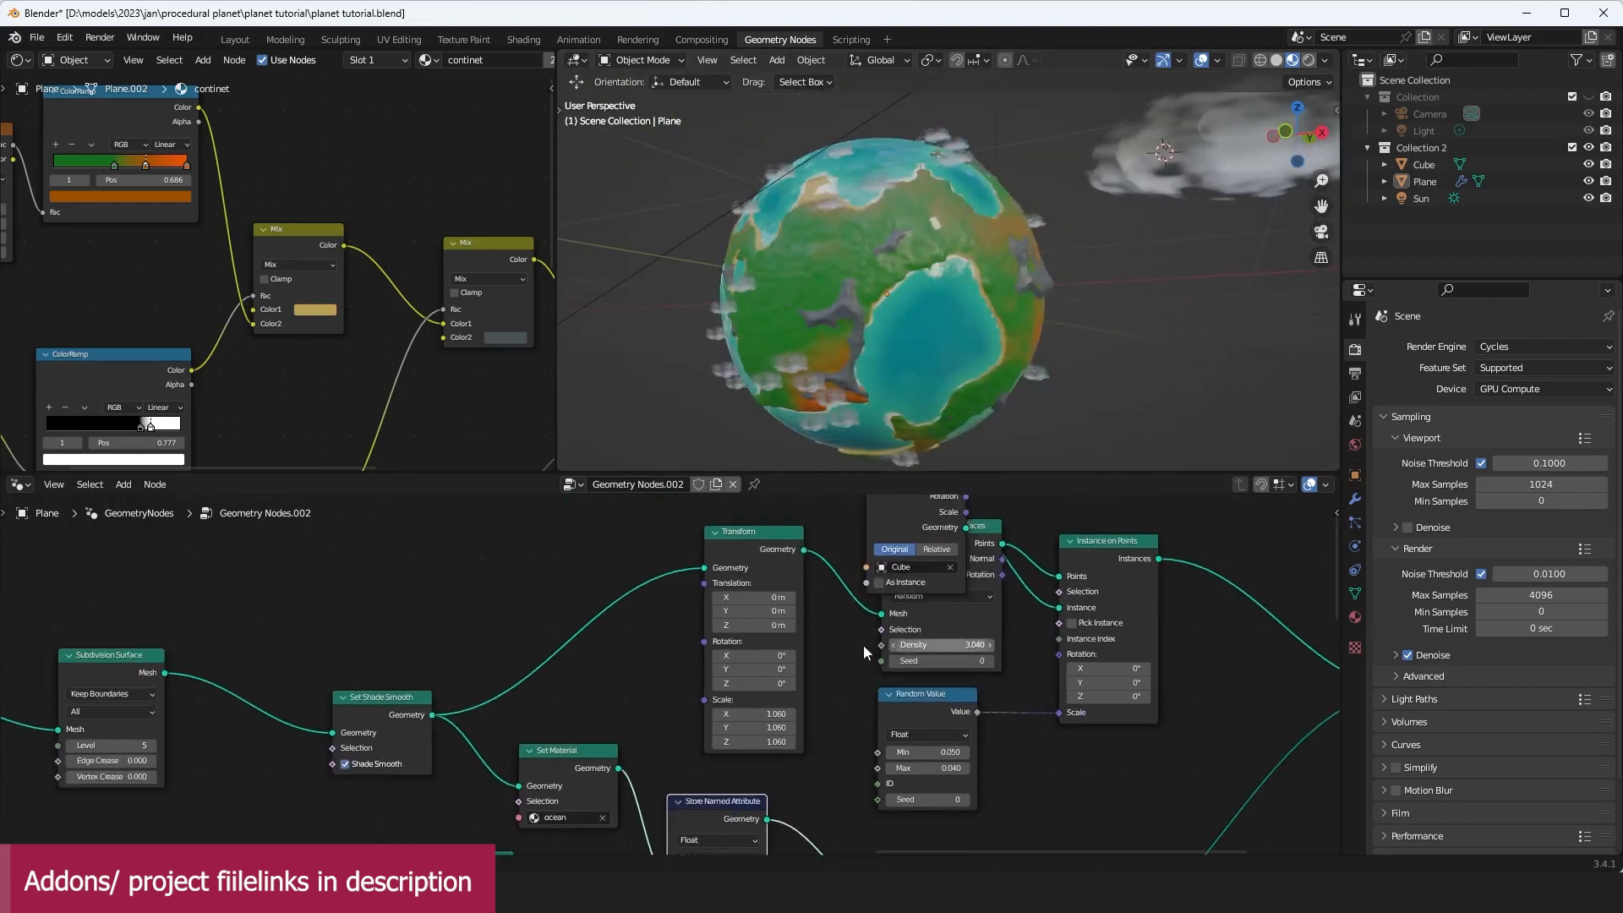
scroll(864, 644, up, 3)
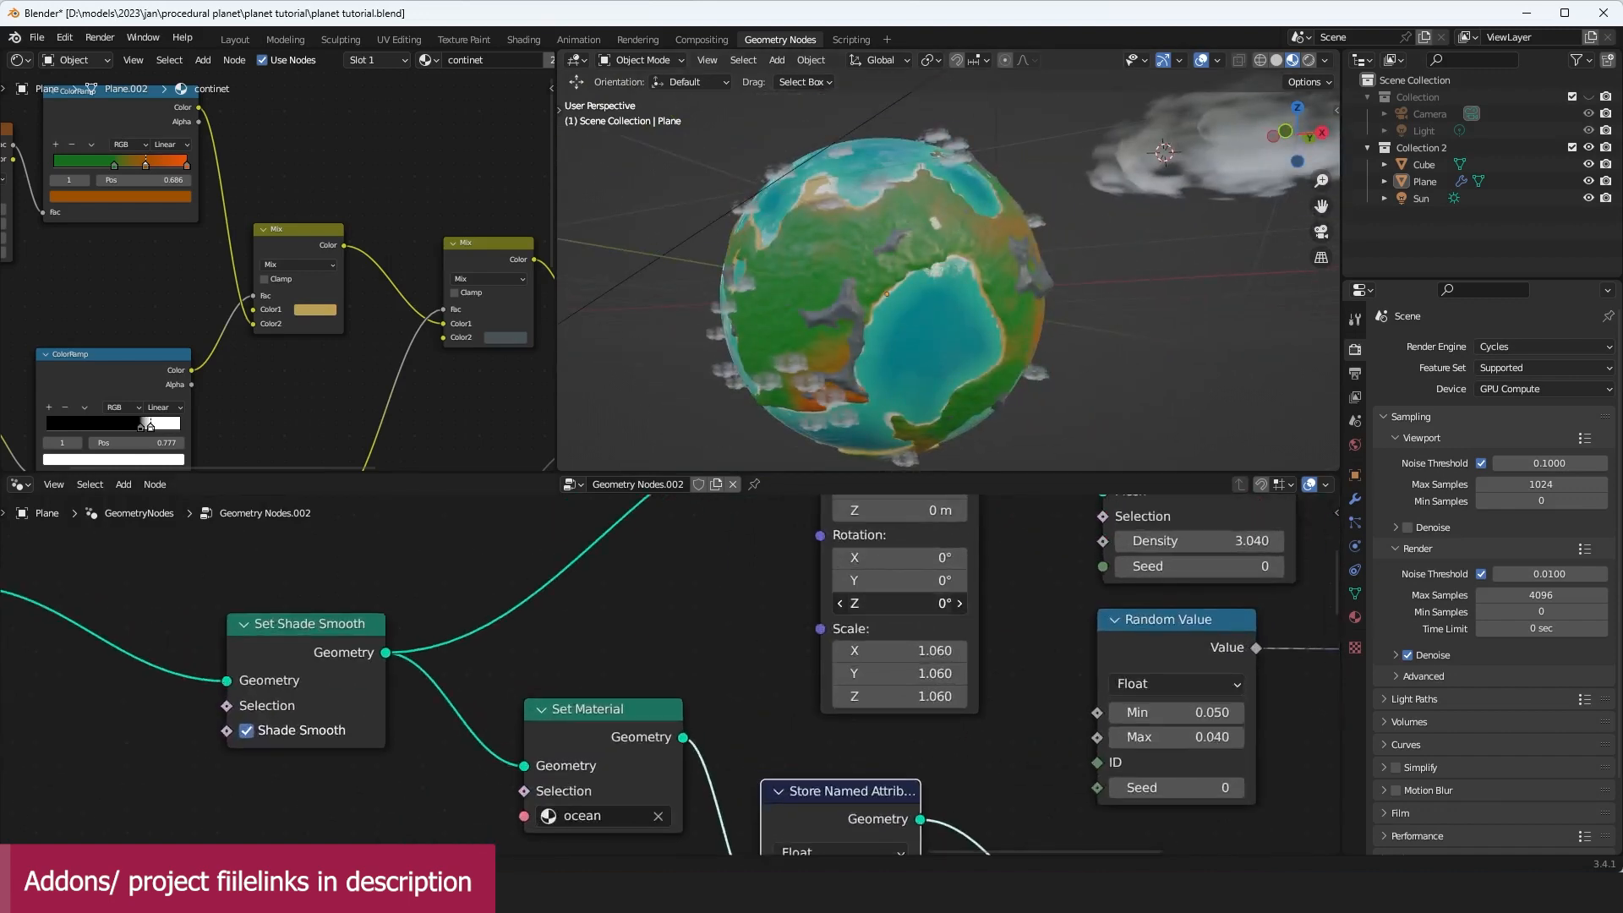
mouse_move(900, 603)
mouse_down()
mouse_move(940, 603)
mouse_move(900, 603)
mouse_move(916, 603)
mouse_up()
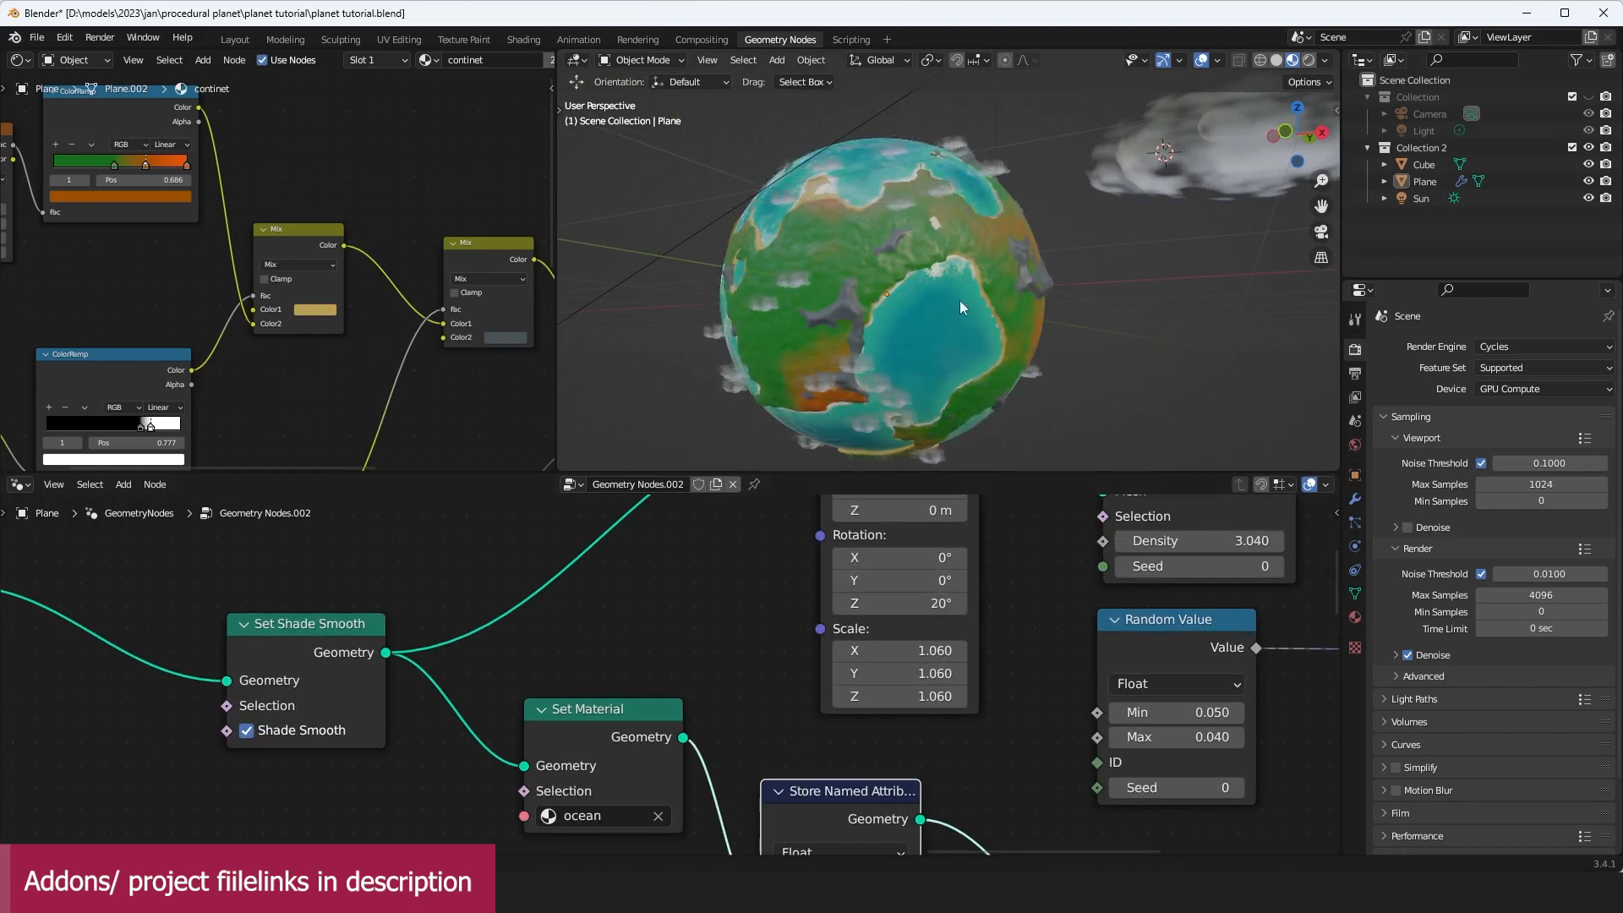
key(ctrl+z)
Step: Check the node tree and the original Cube cloud, leave everything deselected, and save planet tutorial.blend
middle_drag(1128, 765, 878, 739)
scroll(878, 739, down, 2)
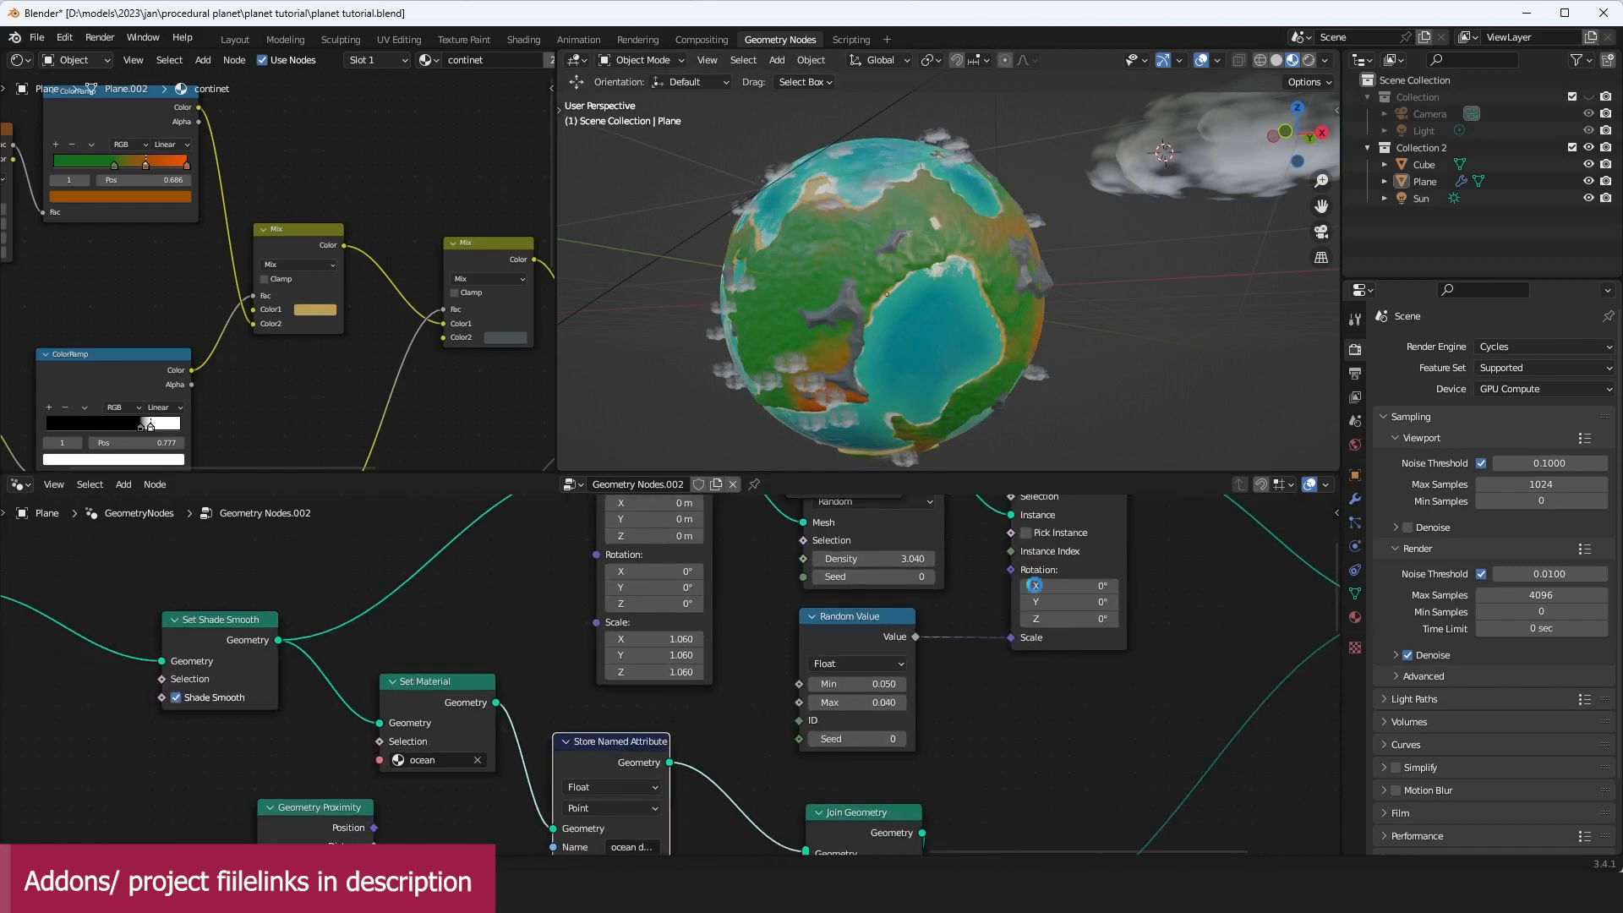
key(ctrl+s)
scroll(1078, 704, down, 2)
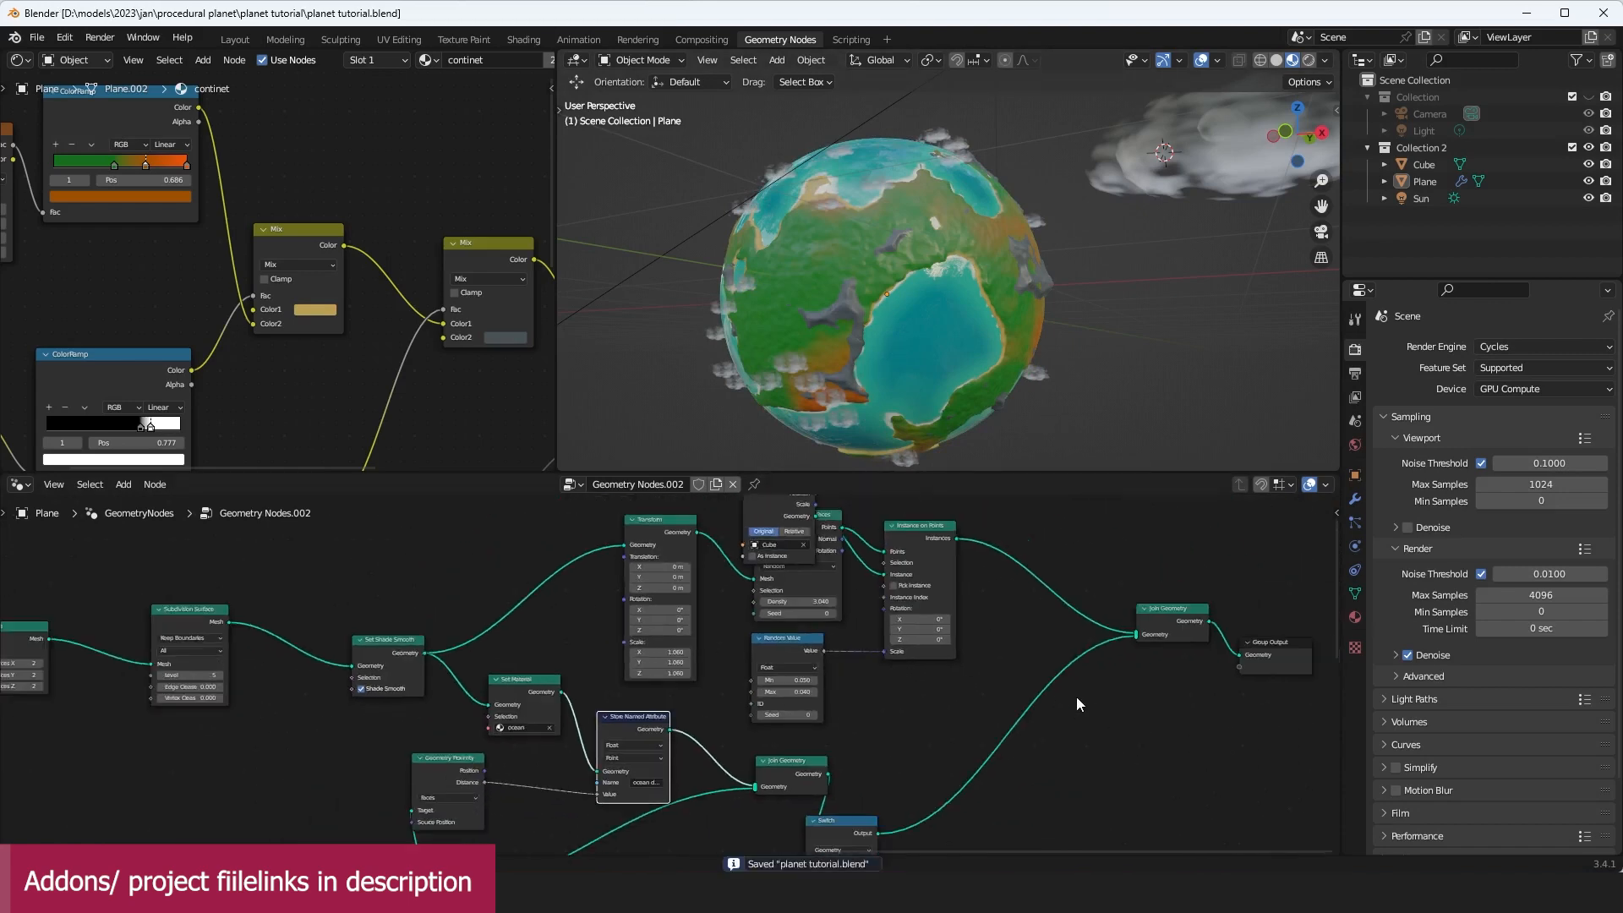
scroll(881, 292, up, 3)
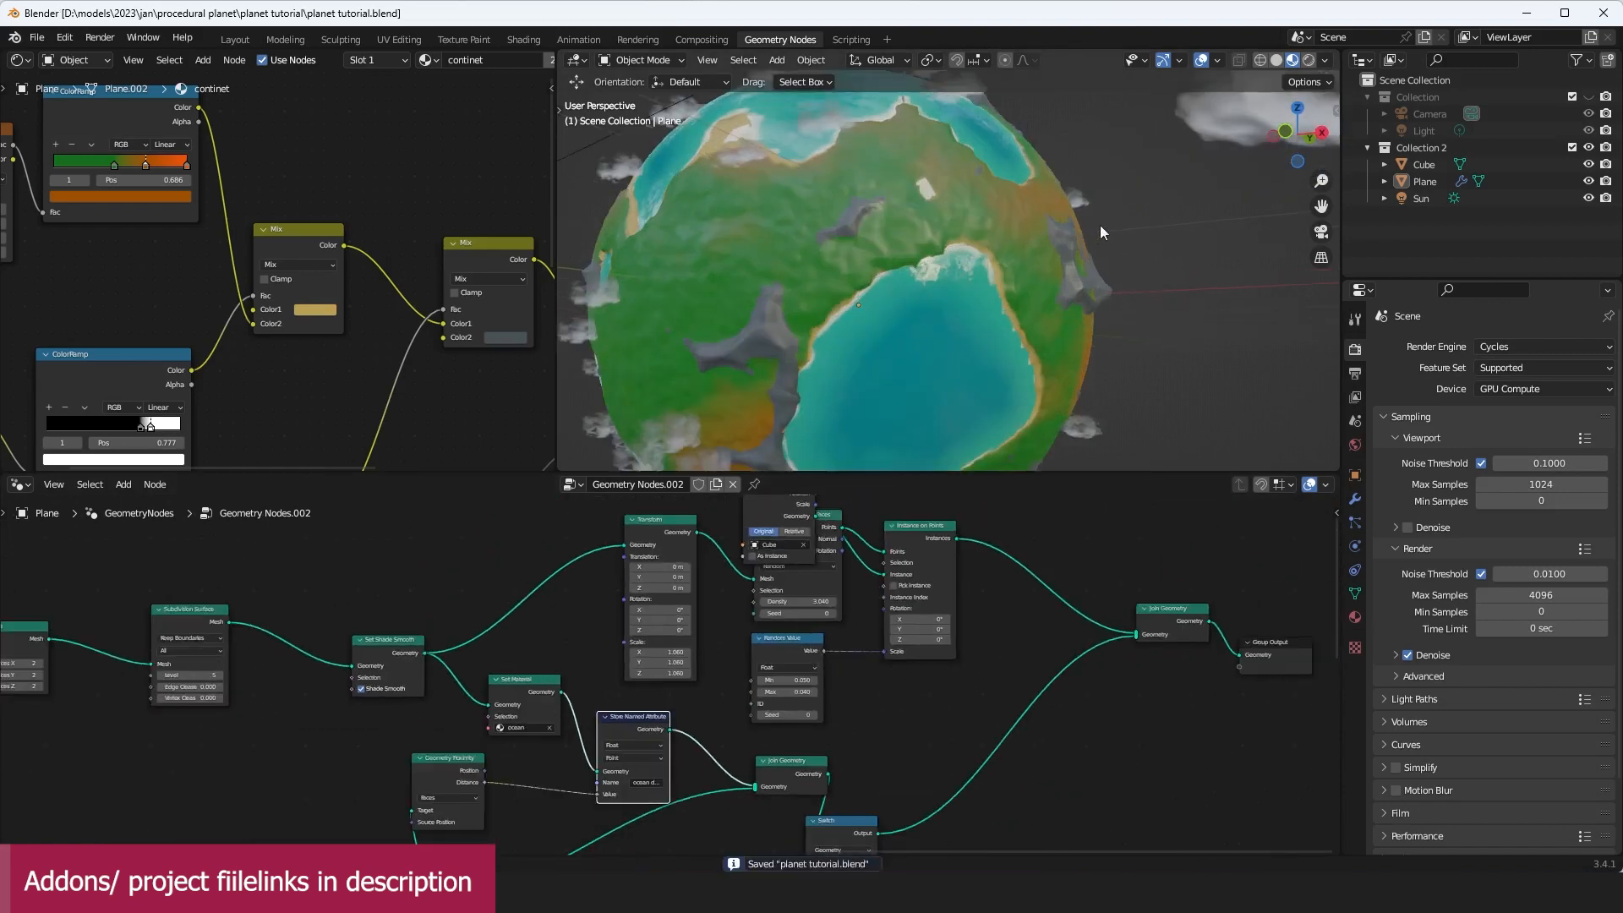
click(1217, 157)
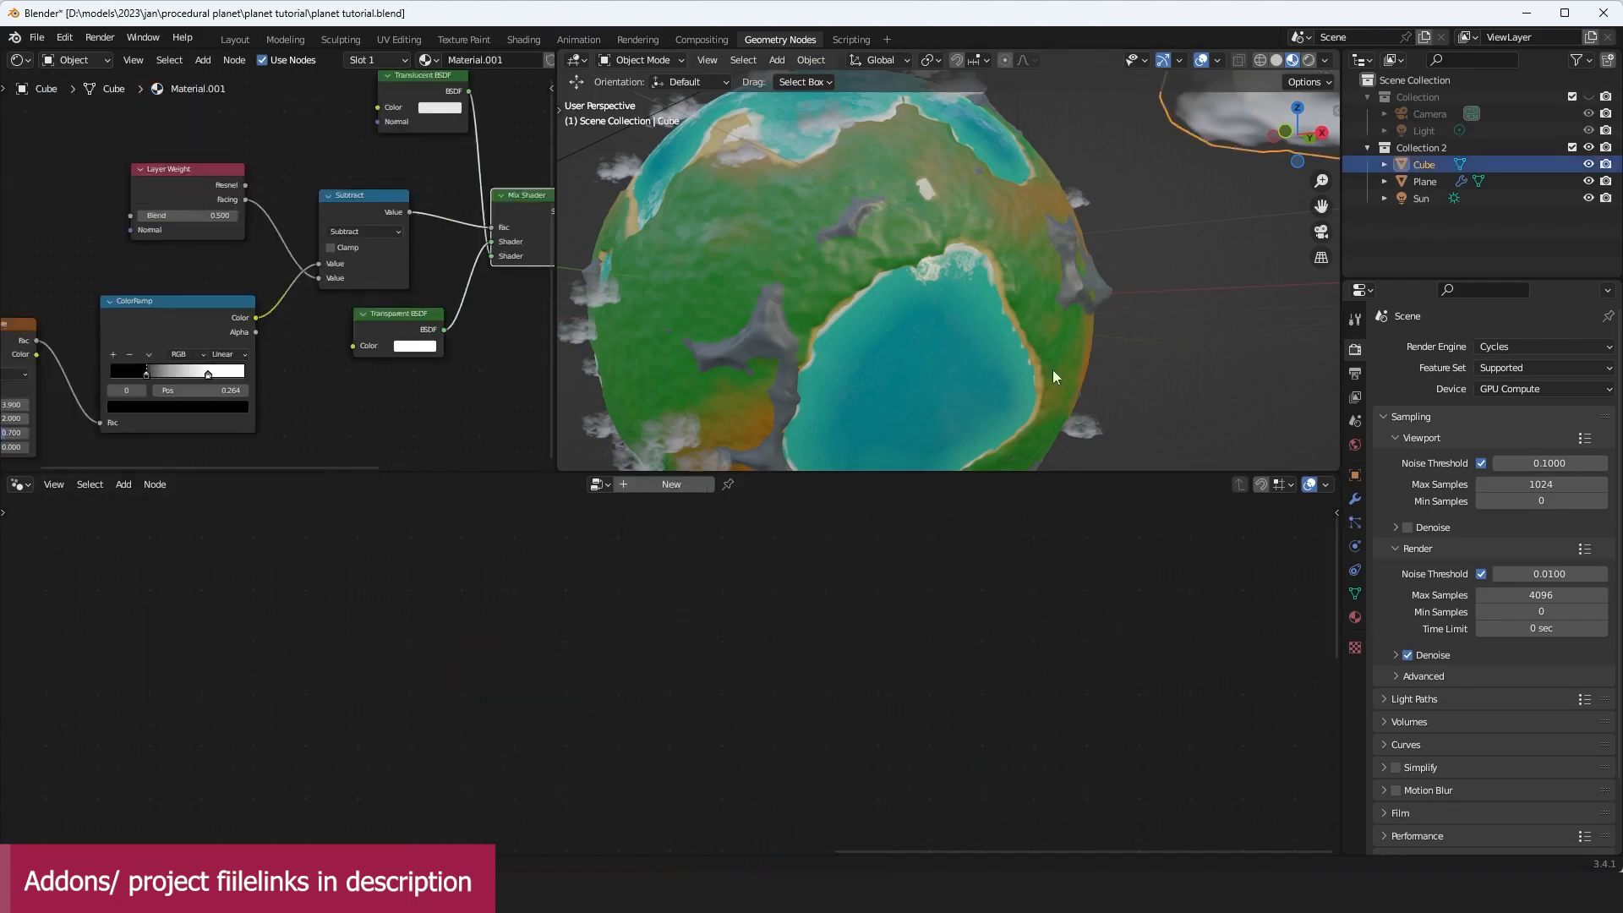
key(alt+a)
key(ctrl+s)
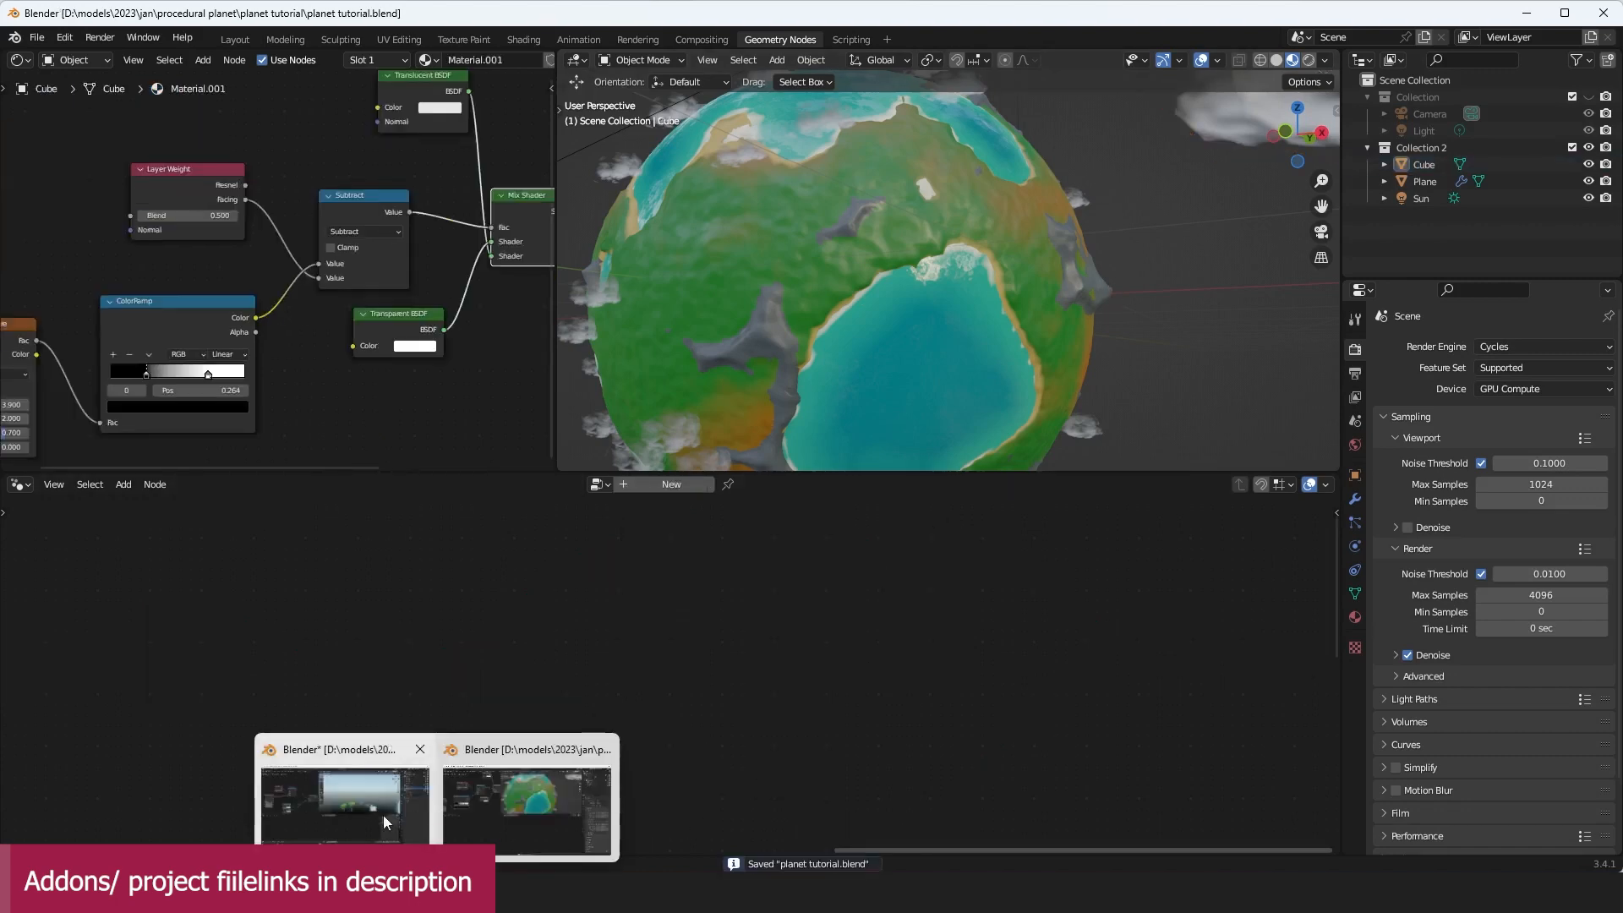
Step: Switch to the Blender window with procedural planet.blend and frame the finished planet in the viewport
click(384, 823)
scroll(943, 406, down, 2)
middle_drag(943, 406, 763, 349)
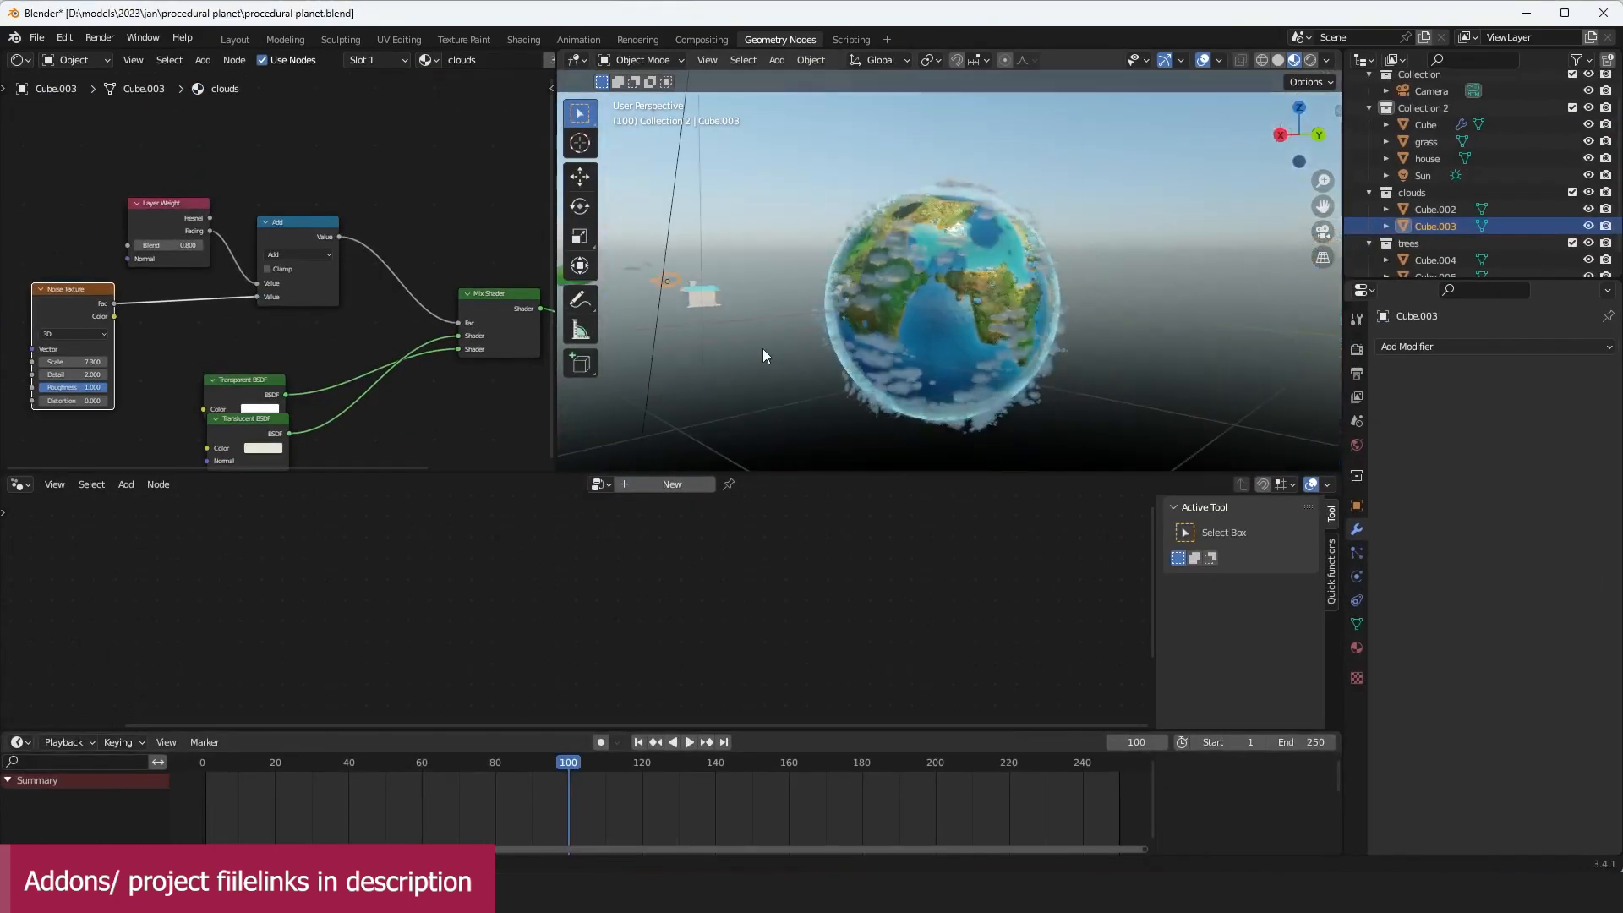
scroll(763, 348, up, 1)
click(762, 348)
click(919, 301)
key(KP_Decimal)
click(1064, 327)
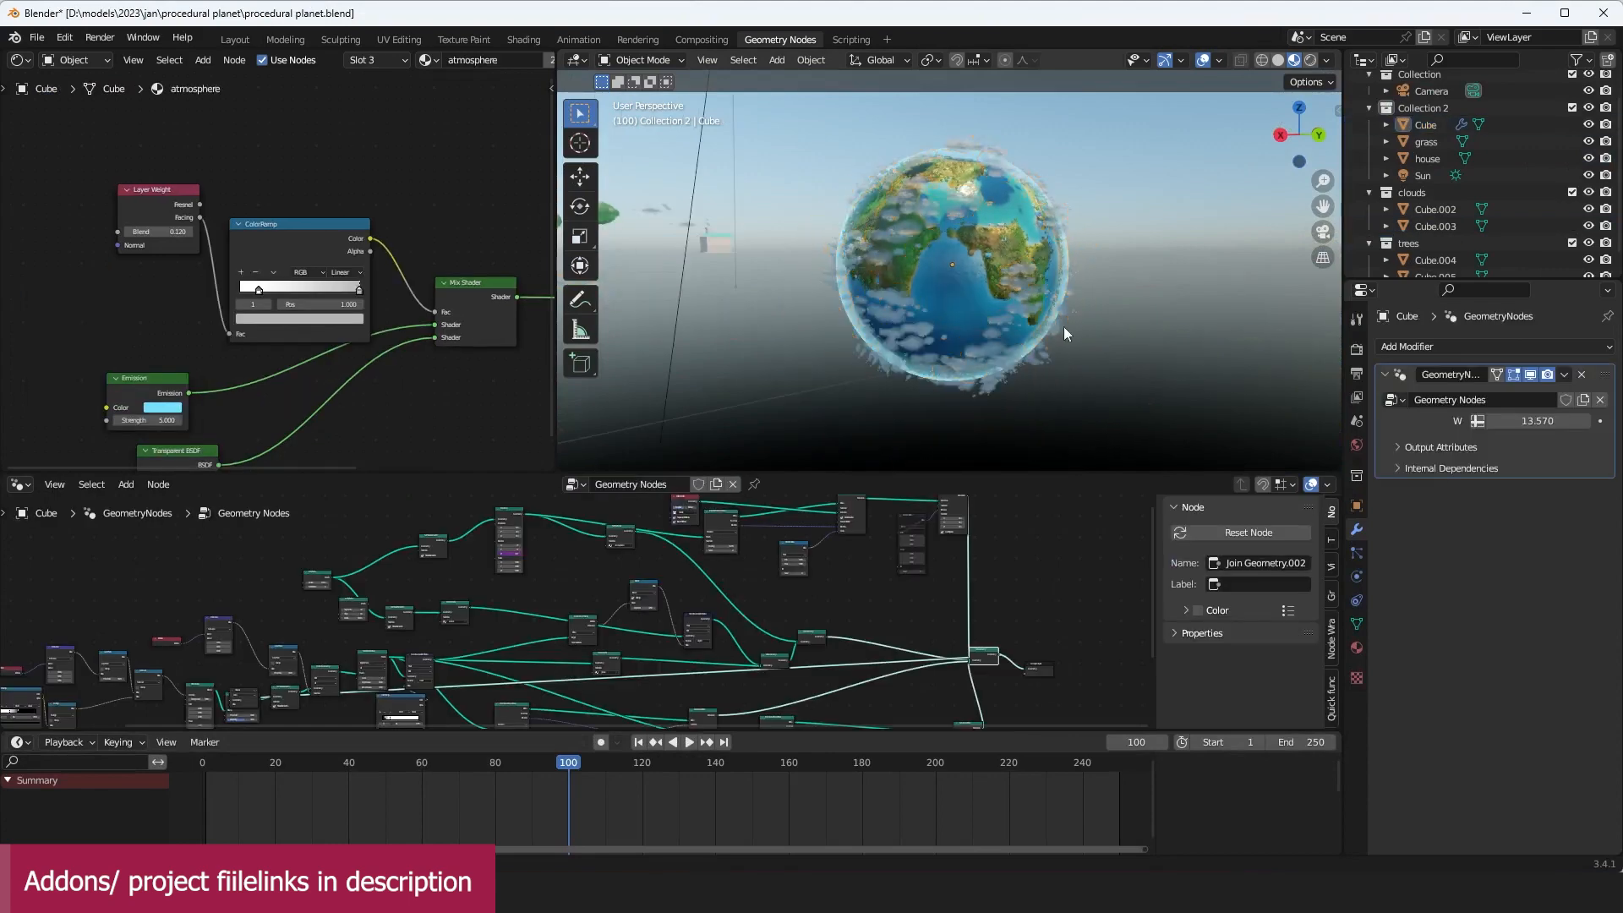
Step: Examine the finished planet's houses, trees, oceans, clouds and atmosphere up close from several sides
scroll(984, 306, up, 4)
middle_drag(907, 306, 930, 338)
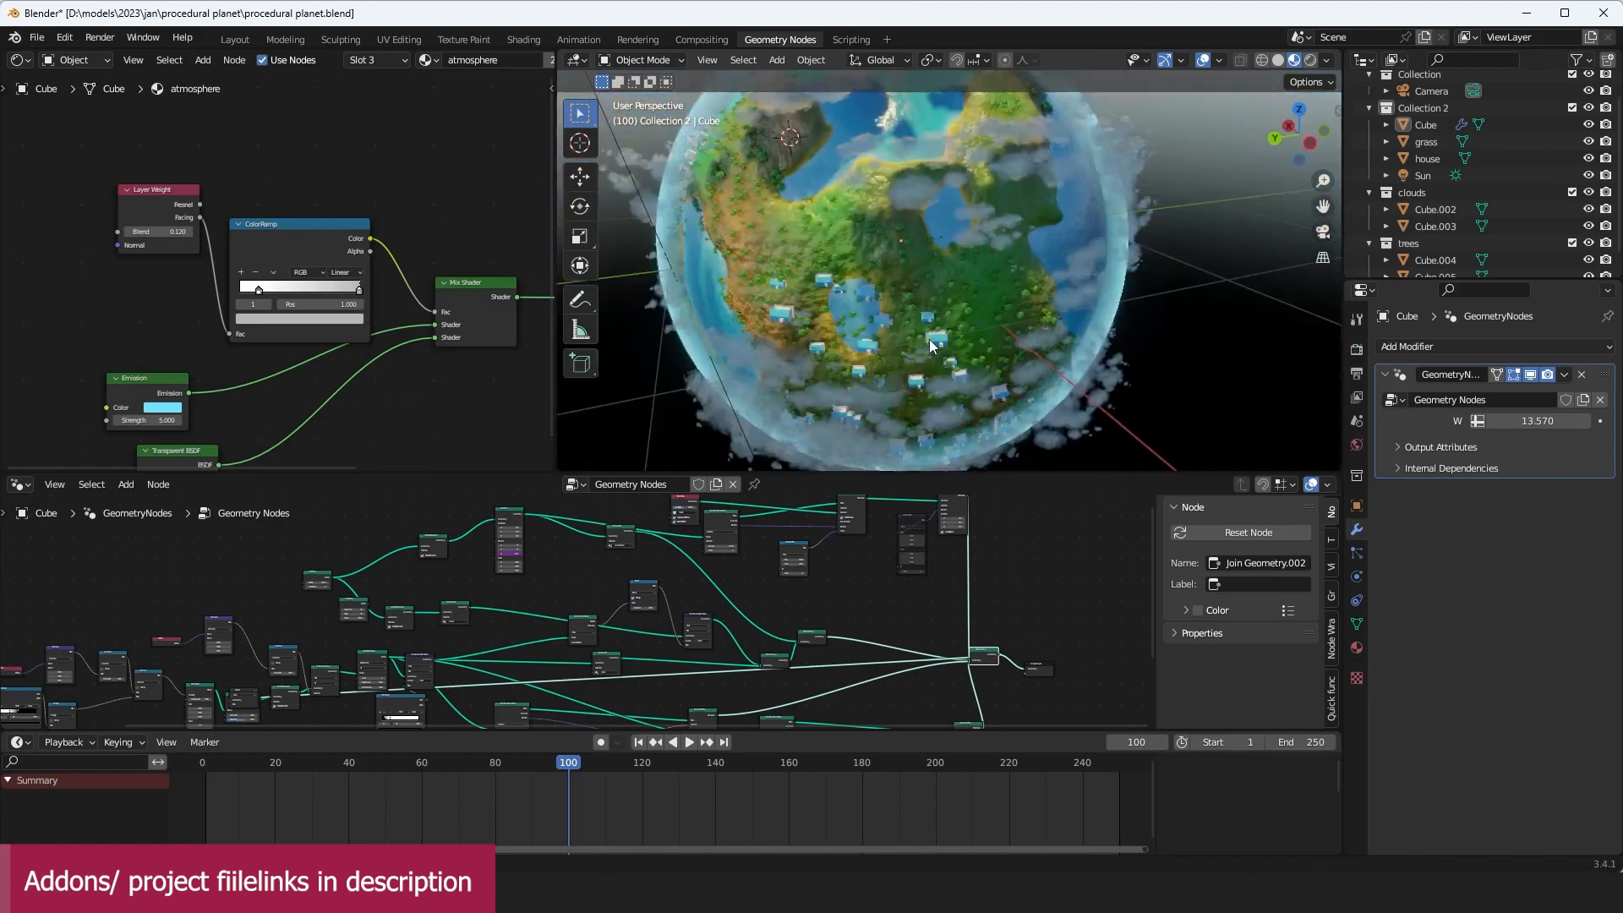
scroll(930, 339, up, 6)
click(981, 262)
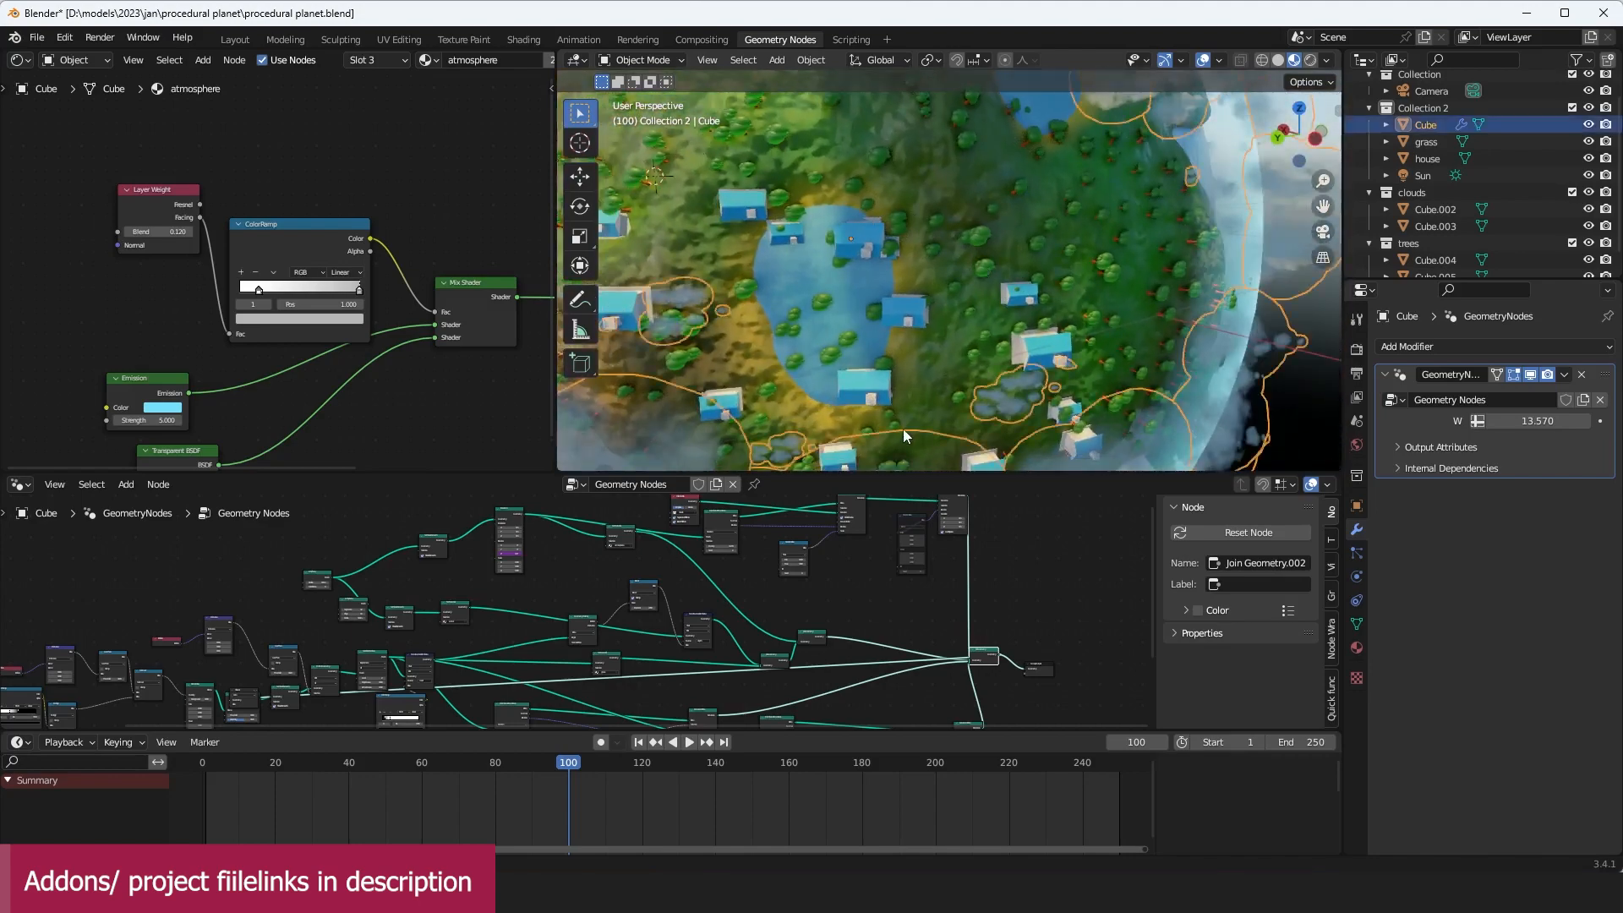
scroll(902, 428, down, 6)
key(alt+a)
middle_drag(1067, 206, 906, 281)
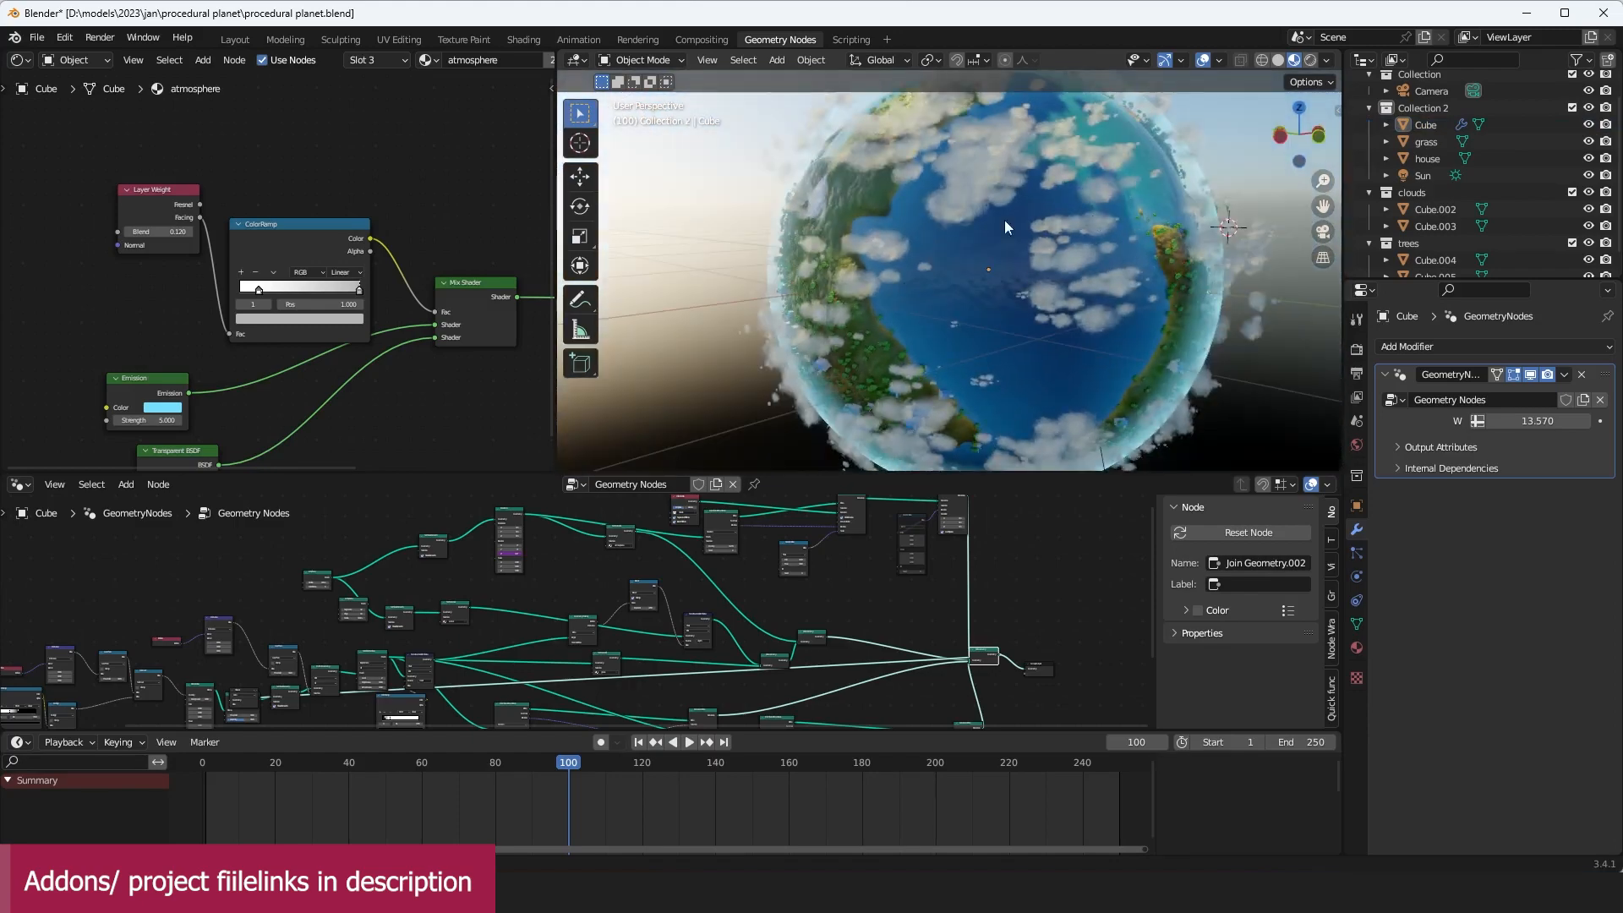
middle_drag(1004, 220, 924, 297)
scroll(971, 241, up, 4)
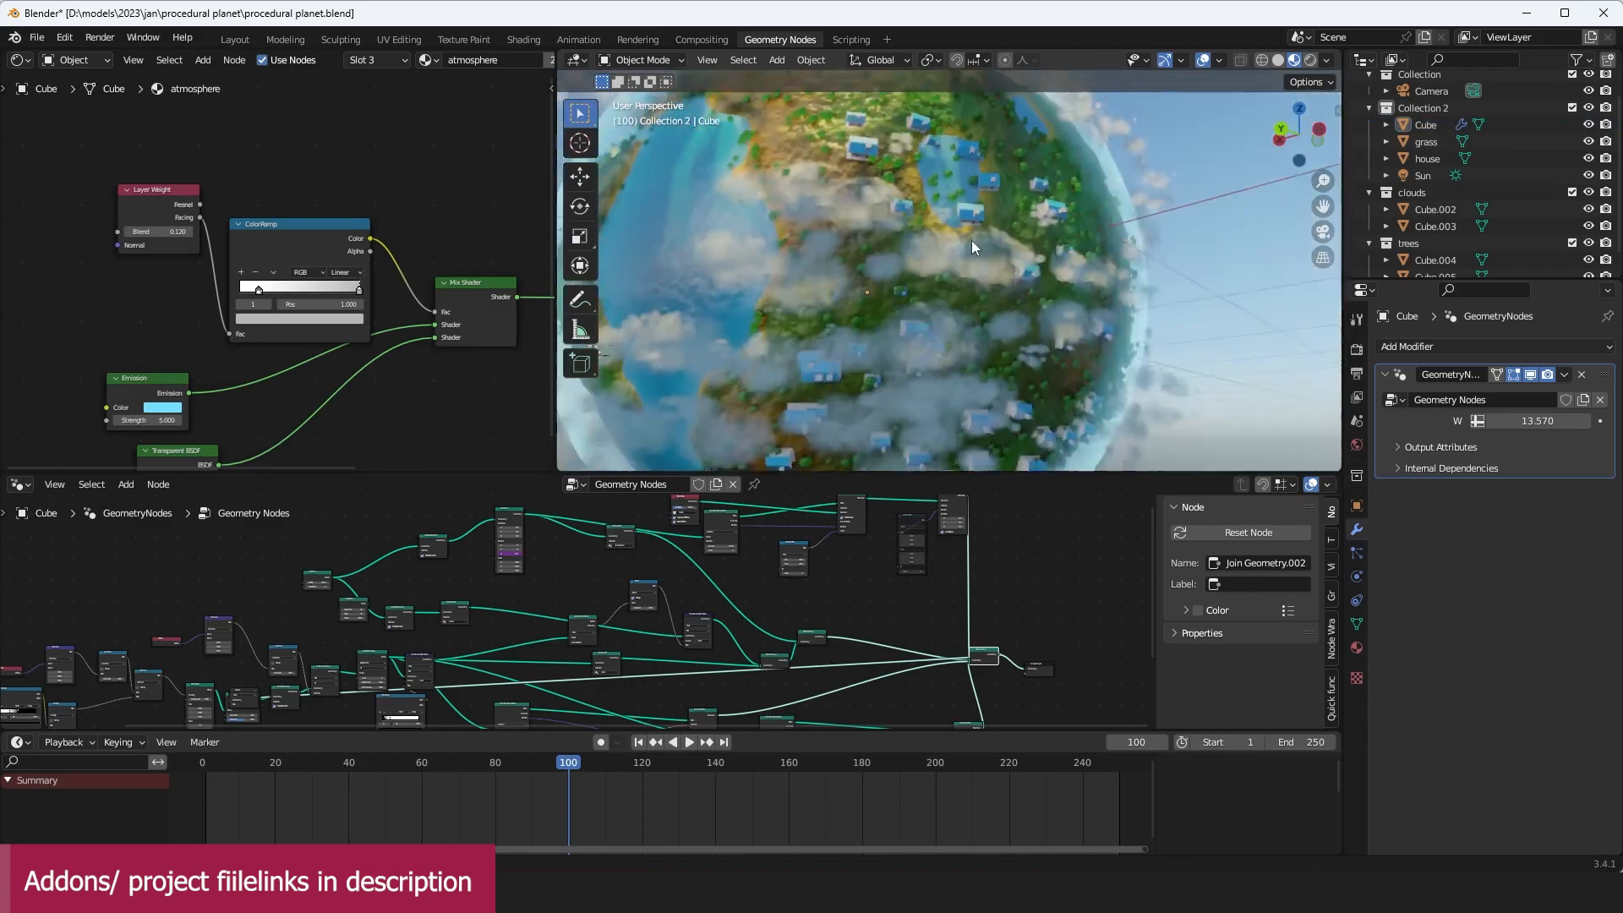
middle_drag(981, 231, 906, 313)
scroll(1003, 291, down, 5)
Step: Set the viewport to a front perspective view of the planet and align the camera to it
key(KP_0)
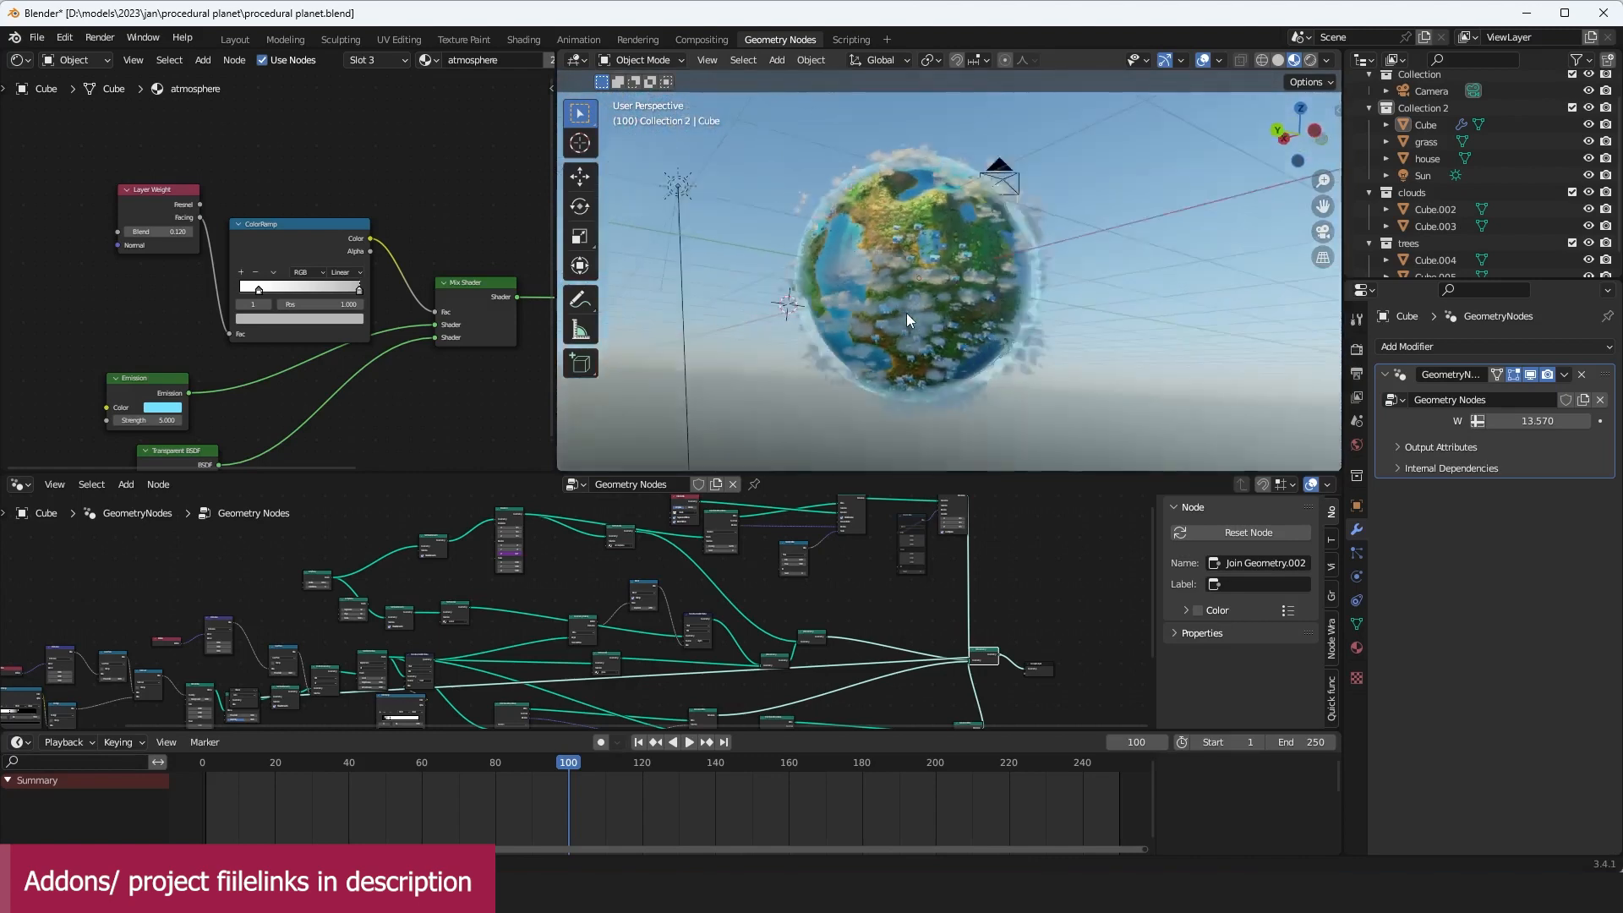
key(KP_1)
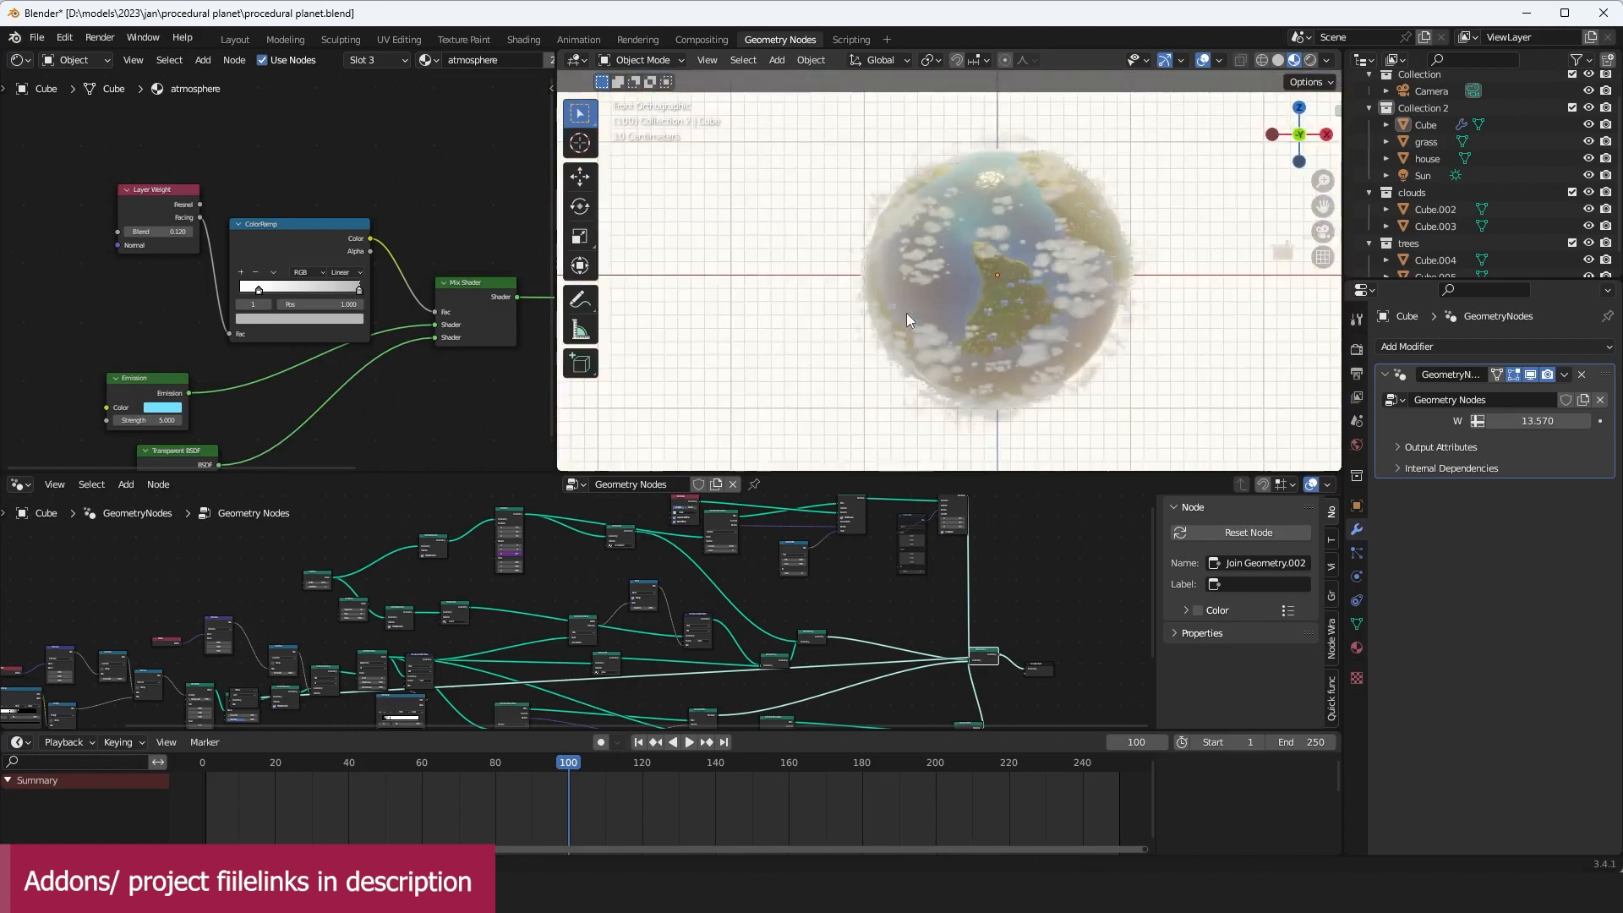
key(KP_5)
key(ctrl+alt+KP_0)
Step: Select the camera and move it to about X 0.024 m, Z -0.017 m to centre the planet in frame
click(1052, 334)
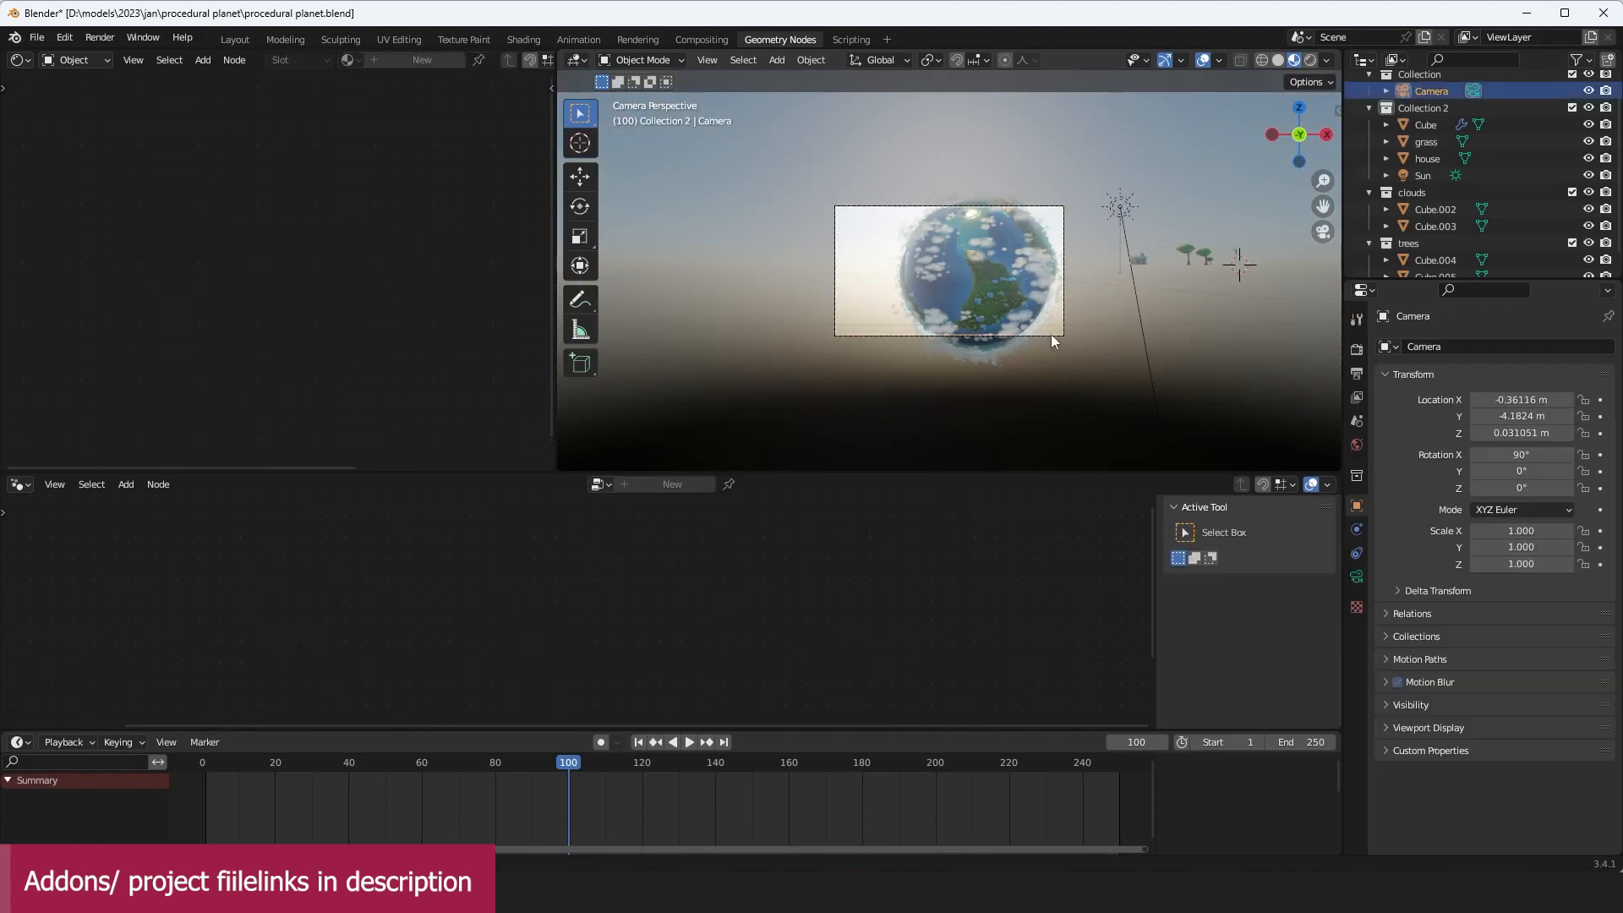
key(g)
click(1072, 337)
scroll(1072, 337, up, 3)
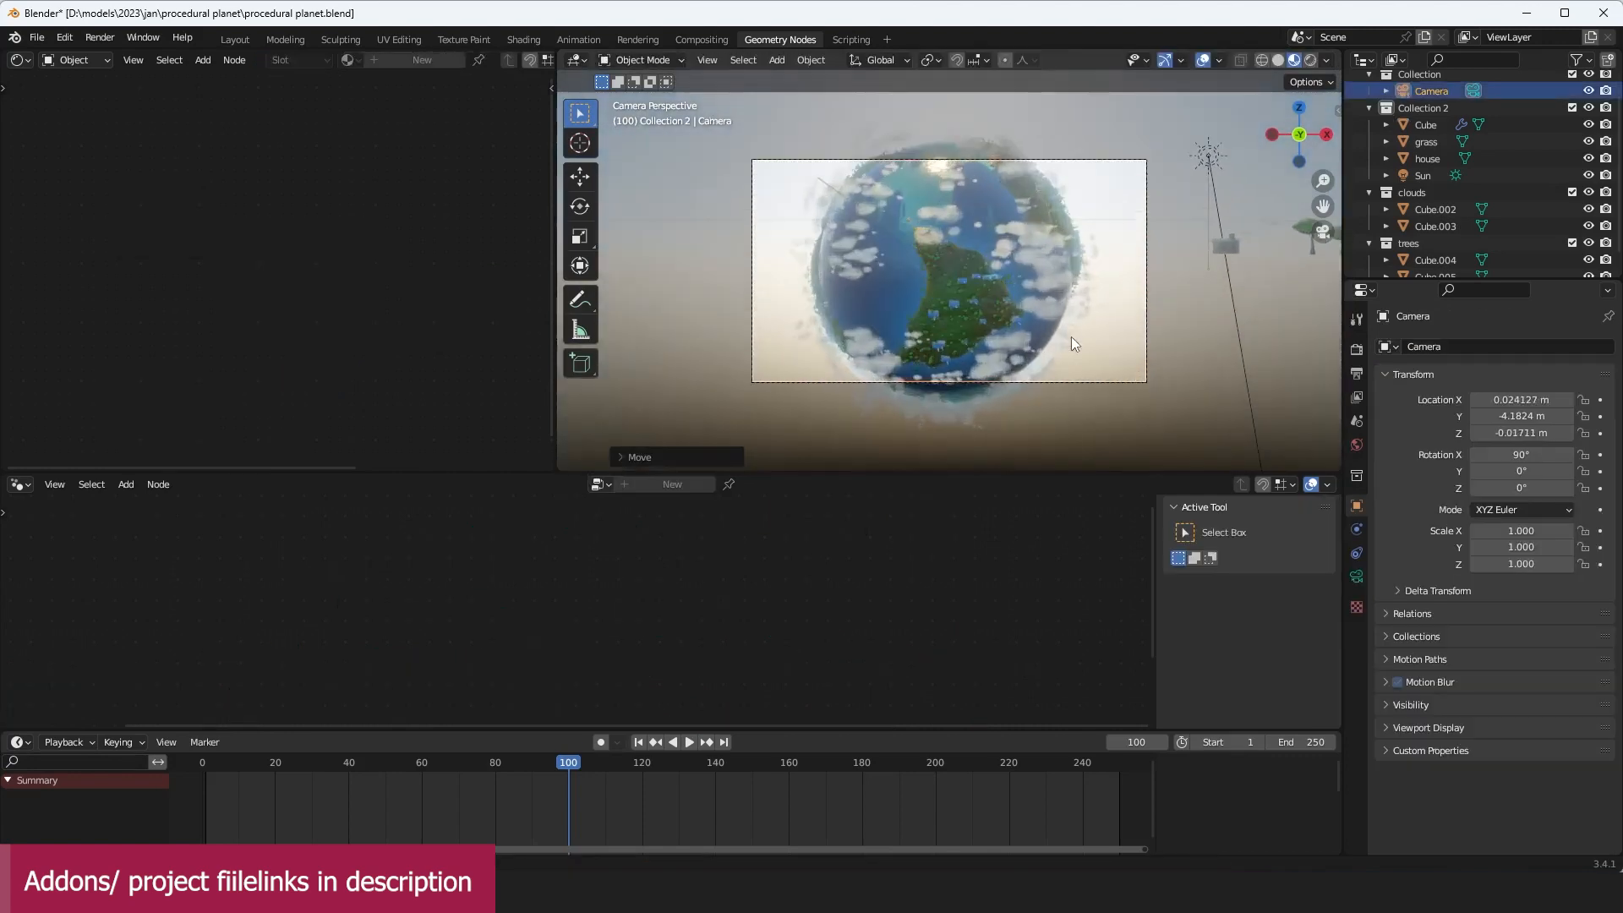
Step: Move the camera back along its local Z axis to about Y -6.56 m to fit the whole planet, and save the file
key(g)
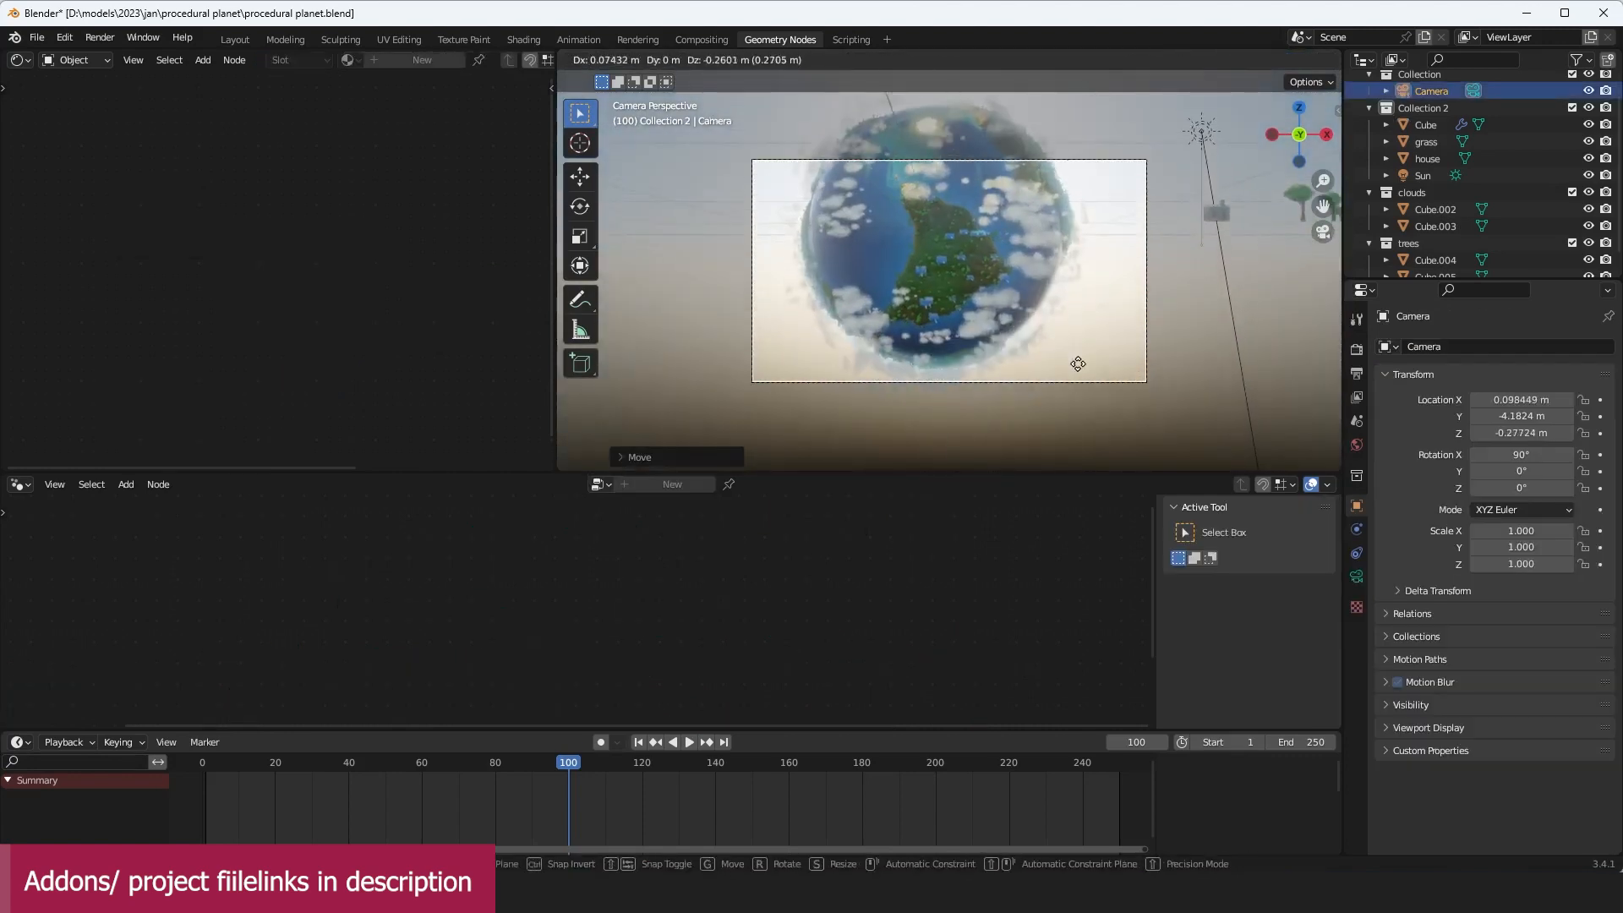
key(z)
key(z)
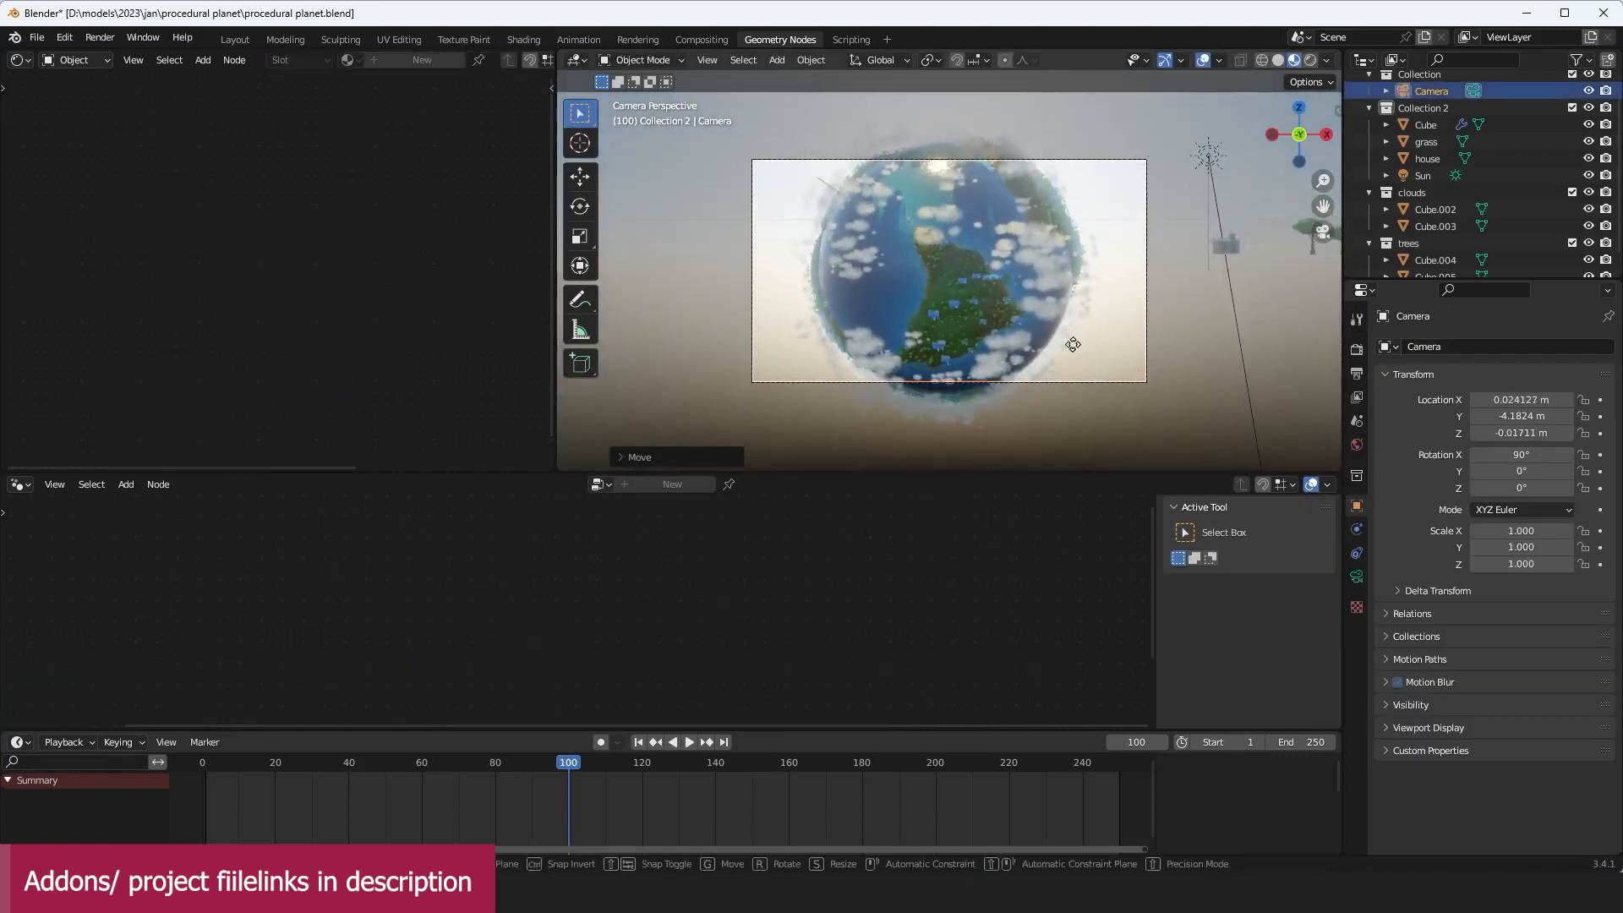
click(1063, 399)
scroll(1082, 376, up, 2)
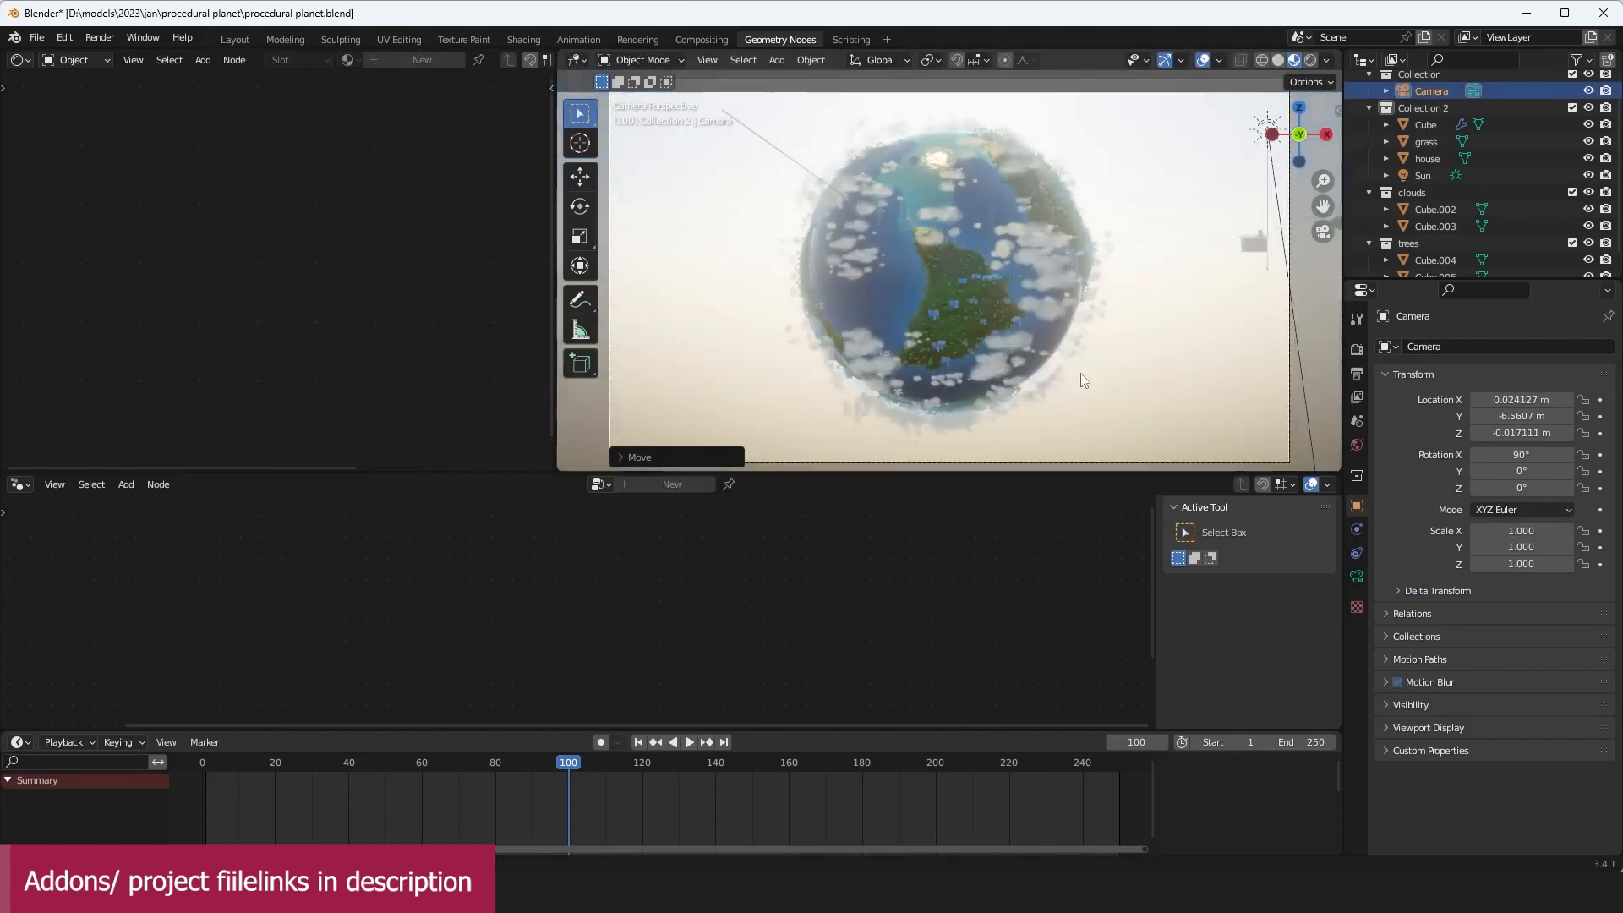
scroll(1077, 368, down, 2)
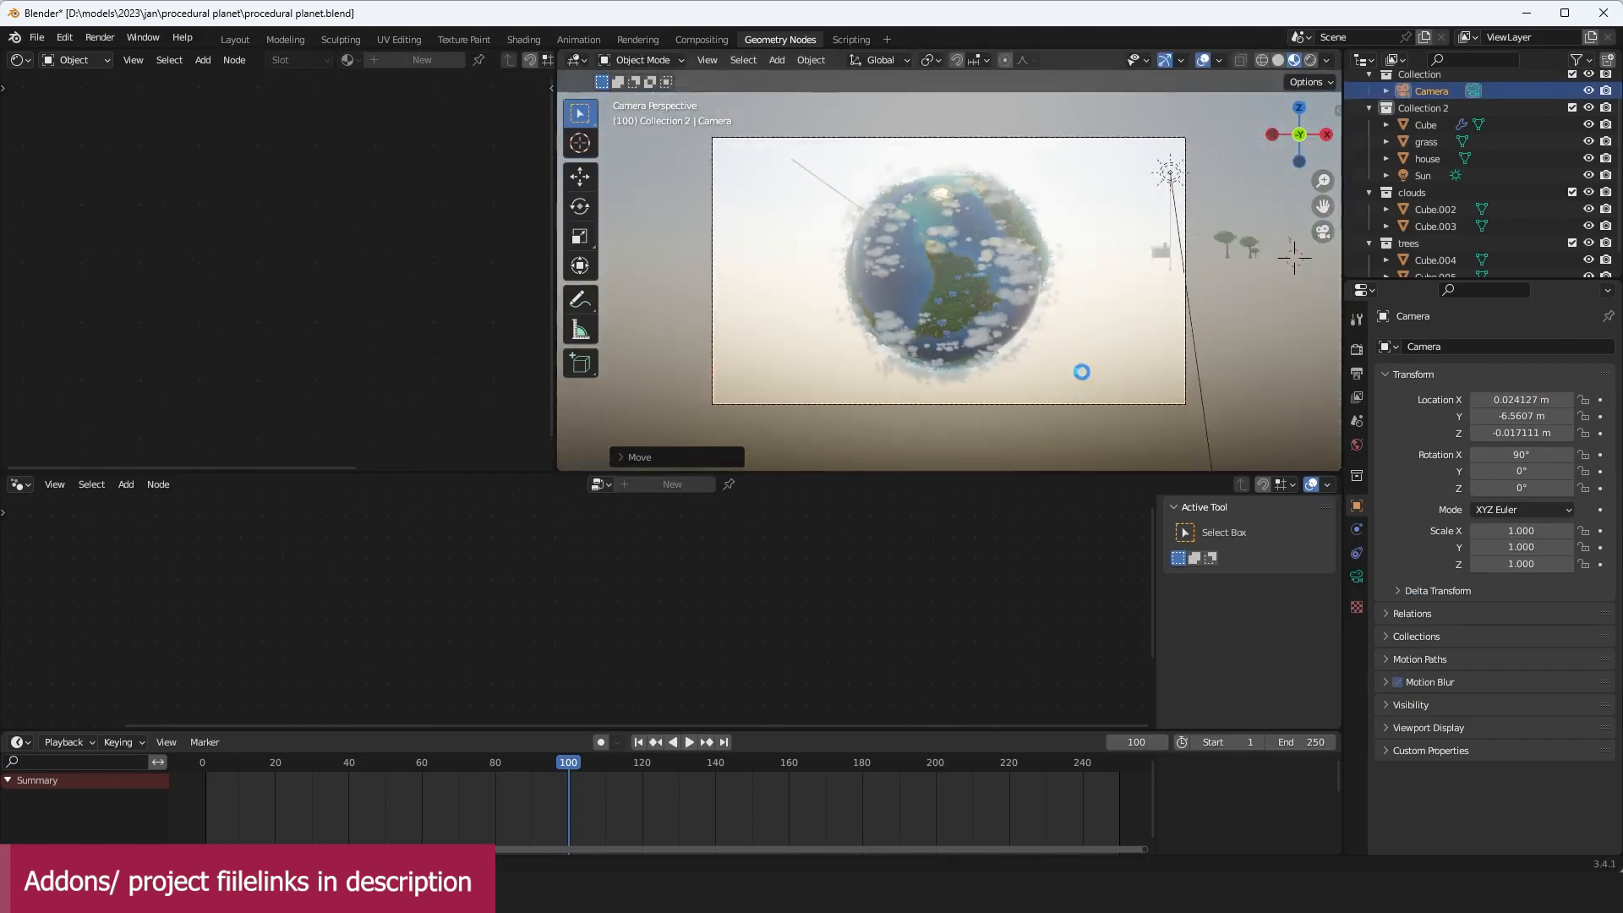
key(ctrl+s)
Step: Switch to the TopChannel1on1 Patreon page in the browser and look through its project file posts
scroll(1280, 233, up, 1)
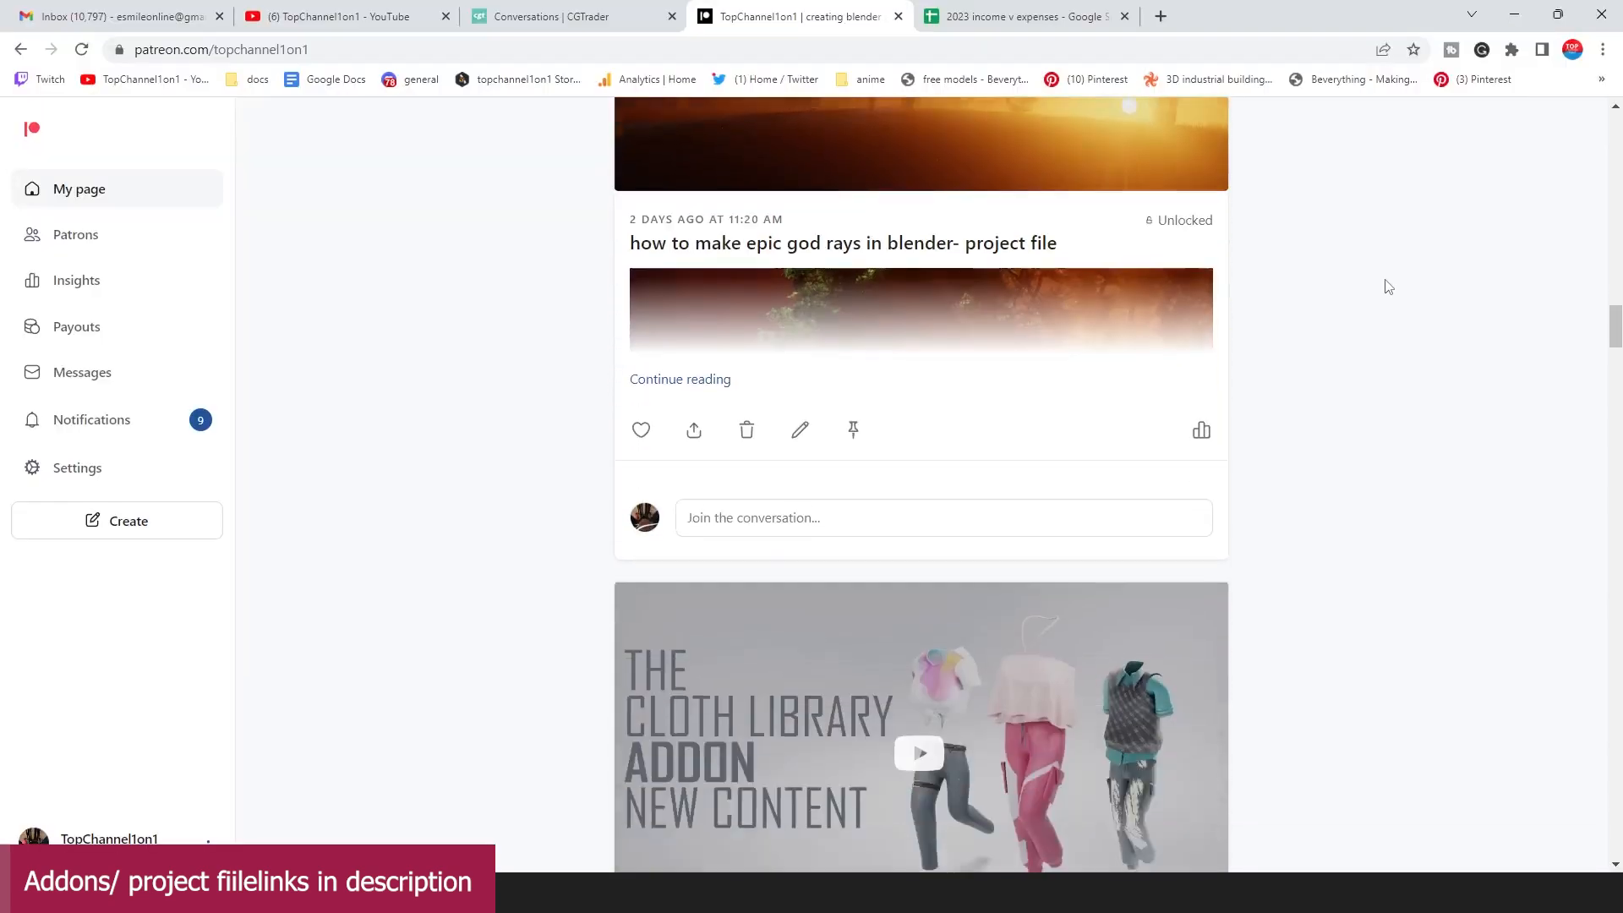
scroll(1387, 286, down, 15)
scroll(1387, 285, down, 12)
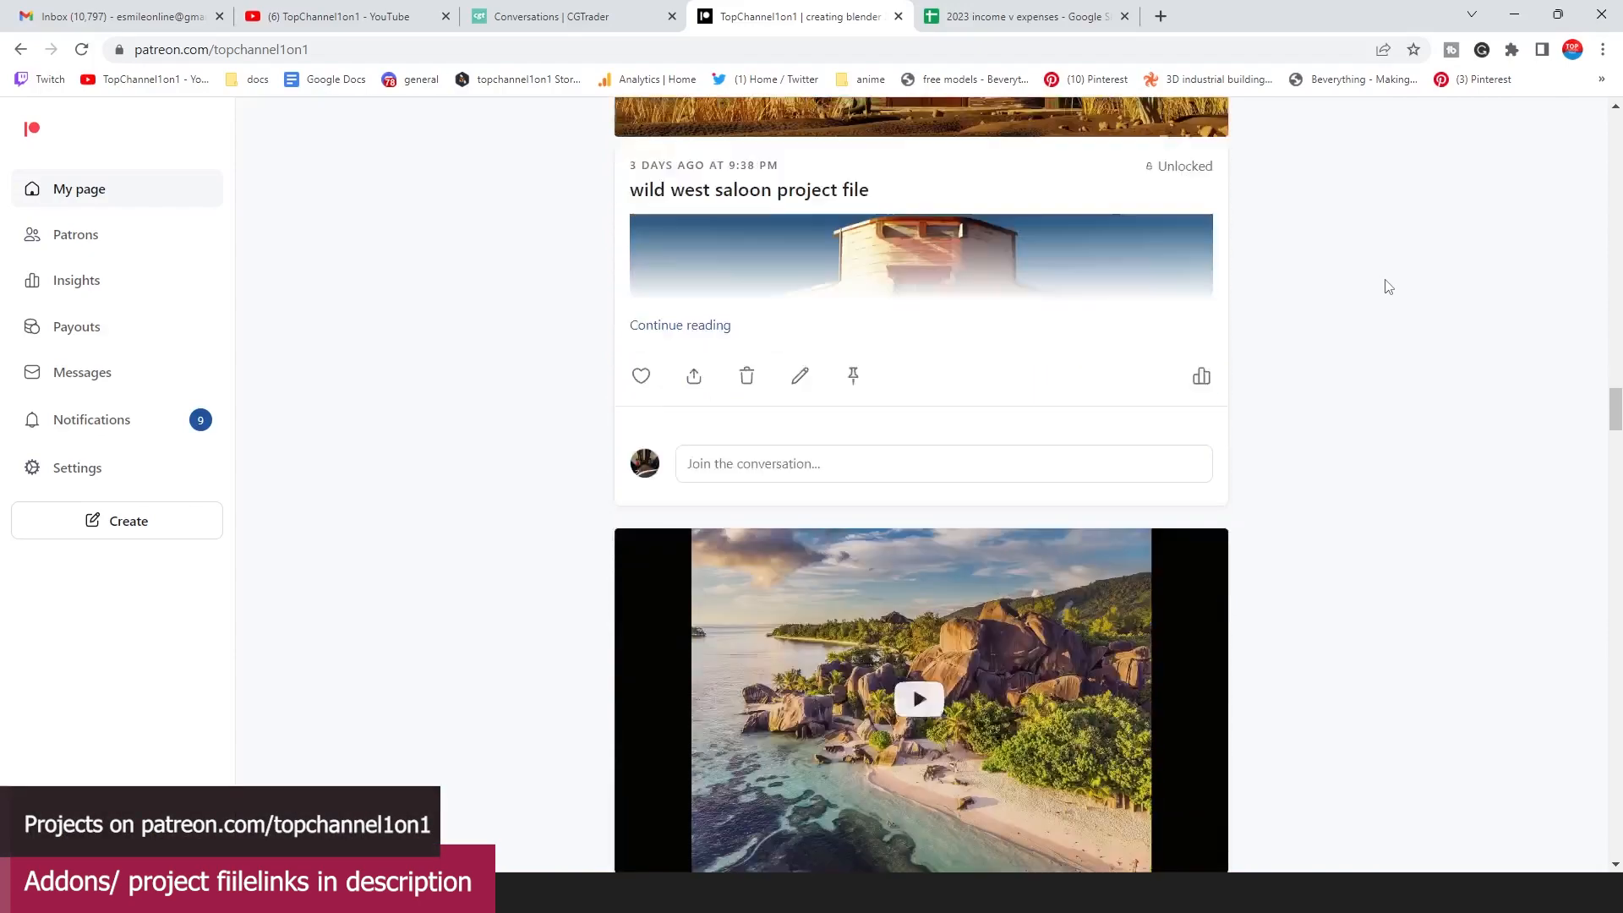
scroll(1394, 357, down, 20)
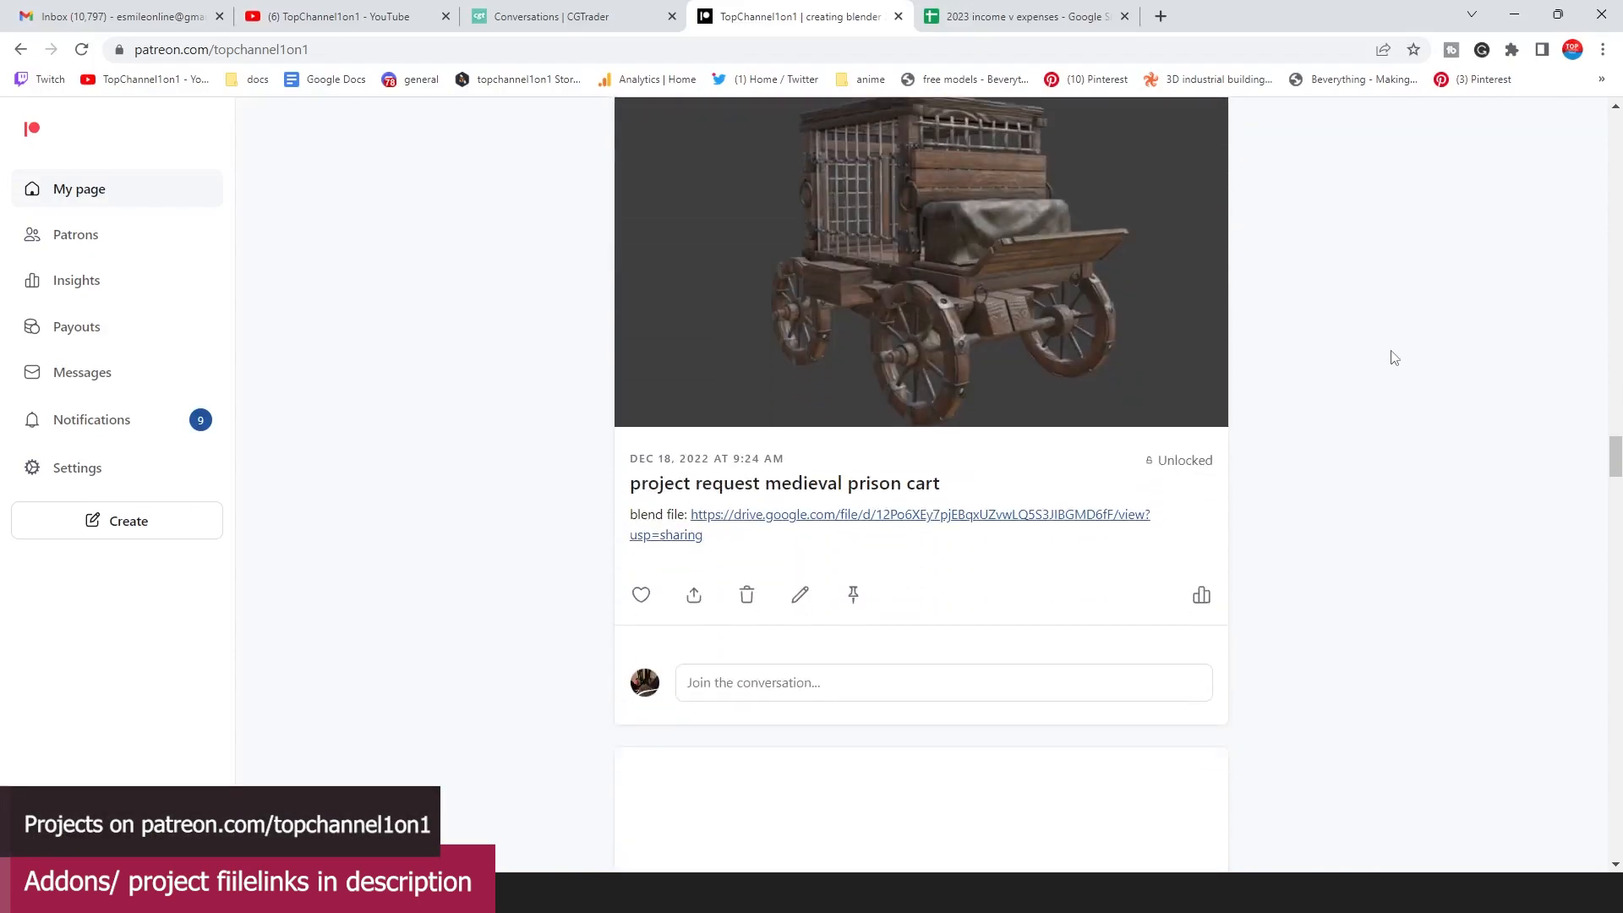
scroll(1394, 357, down, 18)
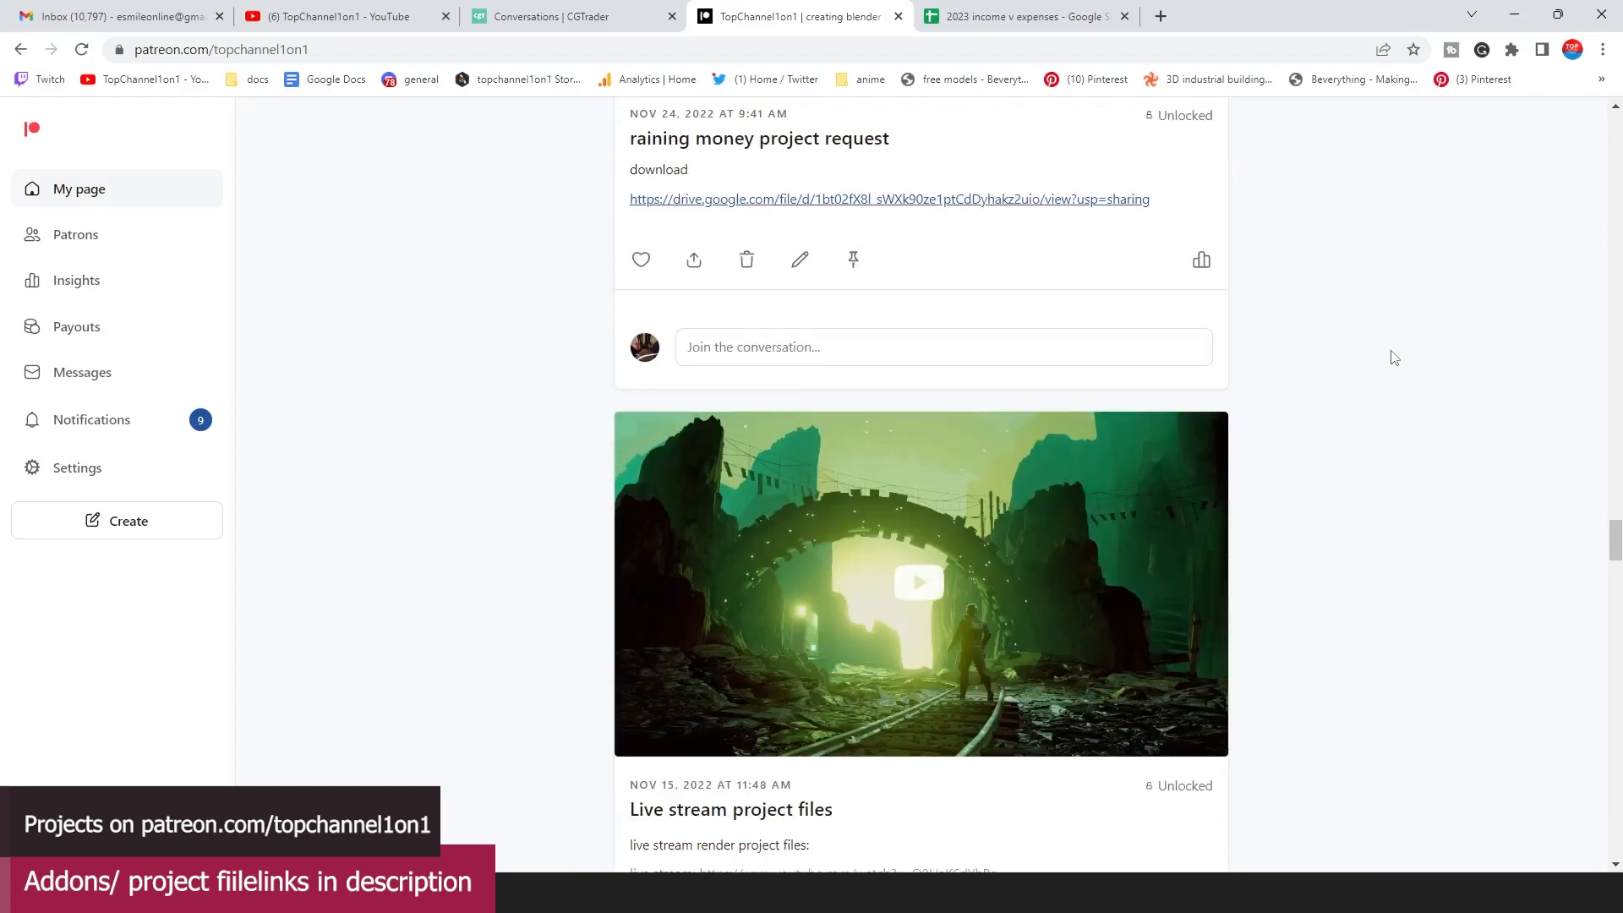
scroll(1394, 357, down, 18)
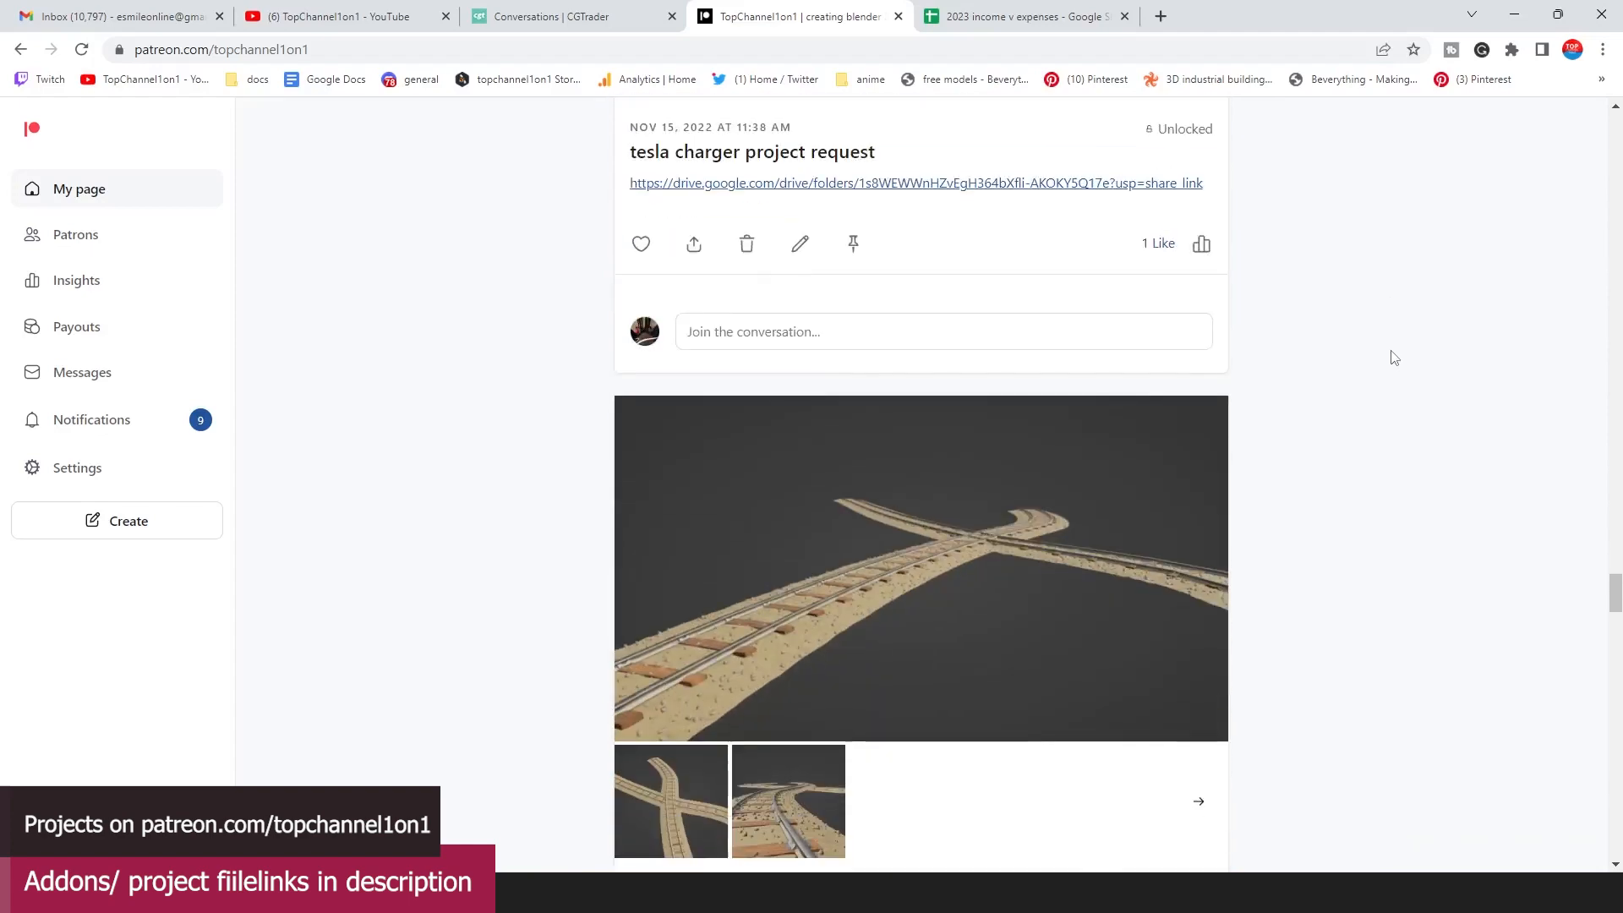
scroll(1394, 357, down, 18)
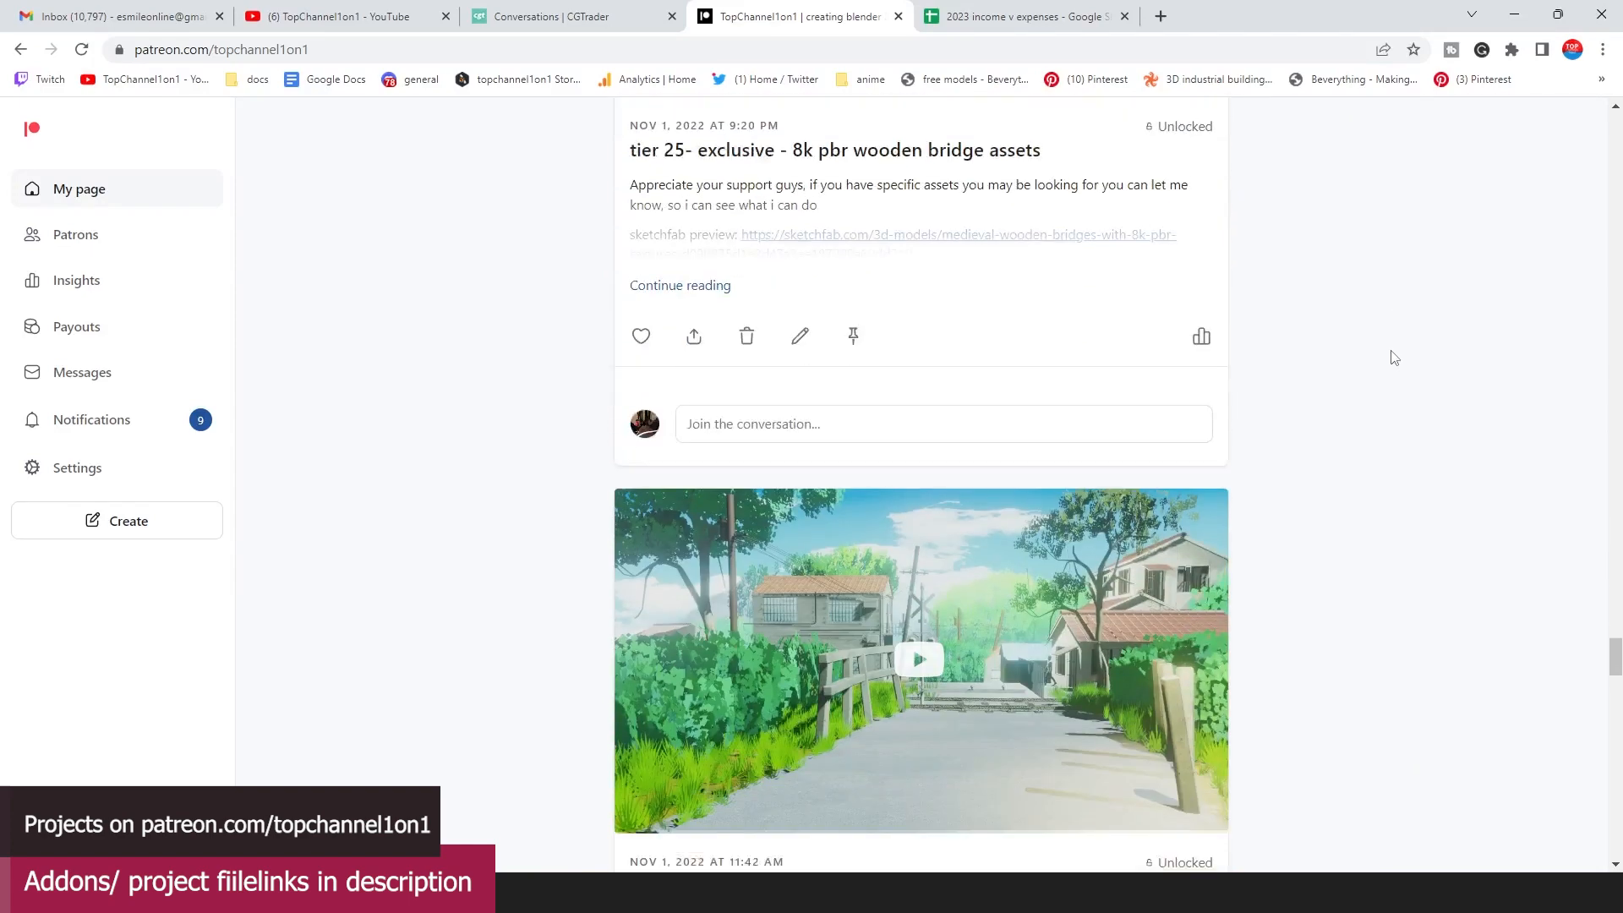
scroll(1394, 357, down, 18)
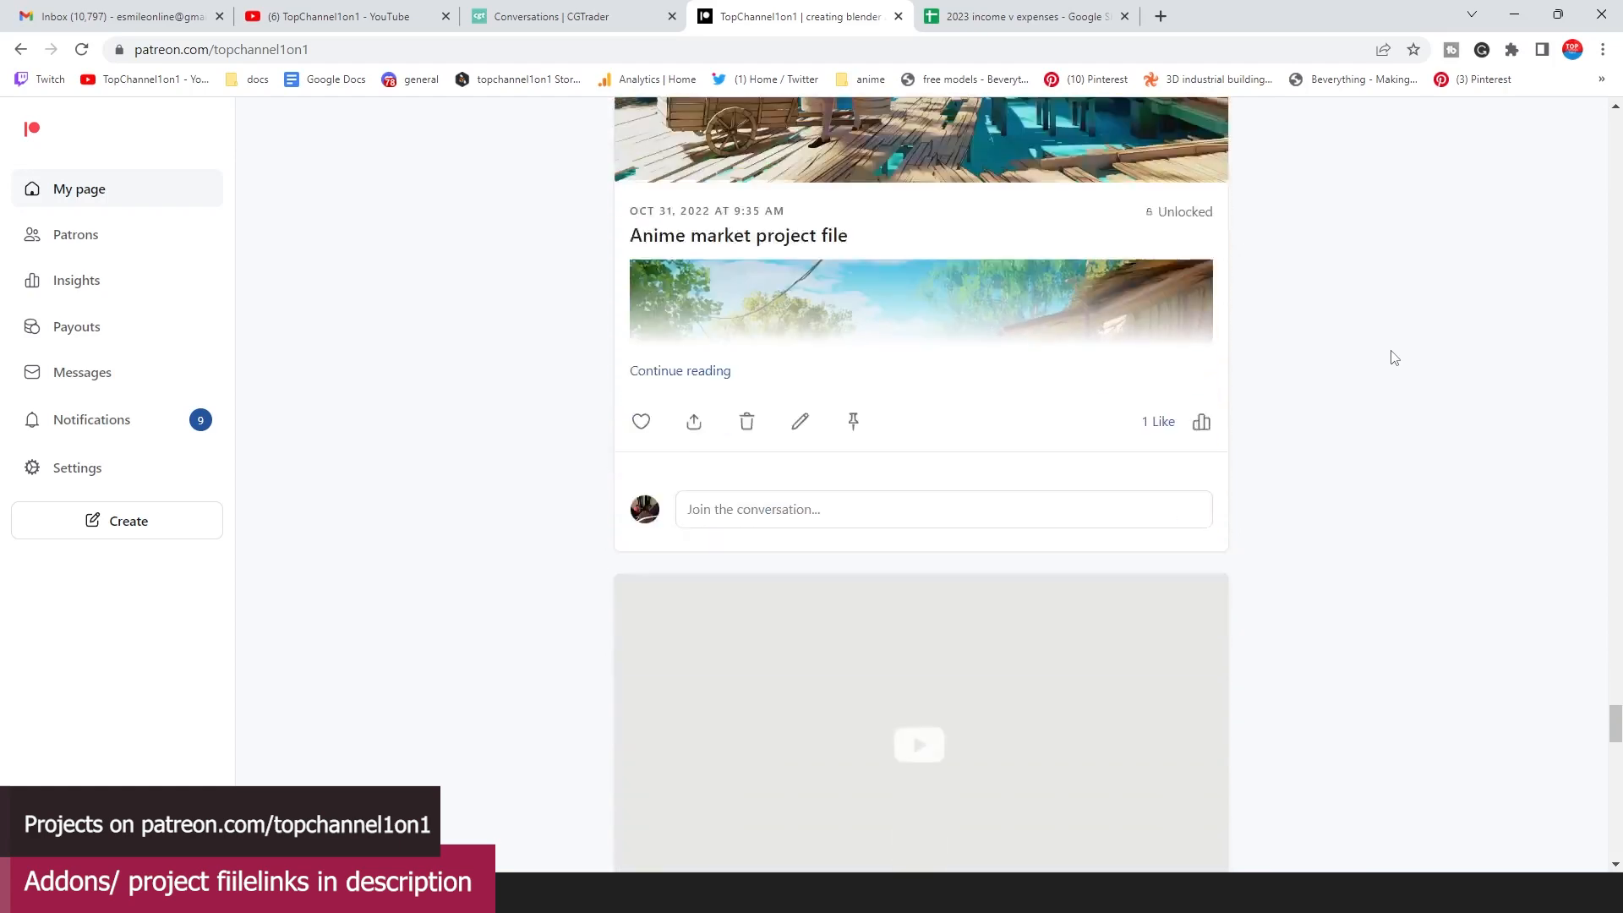
Step: Browse the older project file posts on the Patreon page, from the October 2022 entries back to those of July 2022
scroll(1394, 358, down, 12)
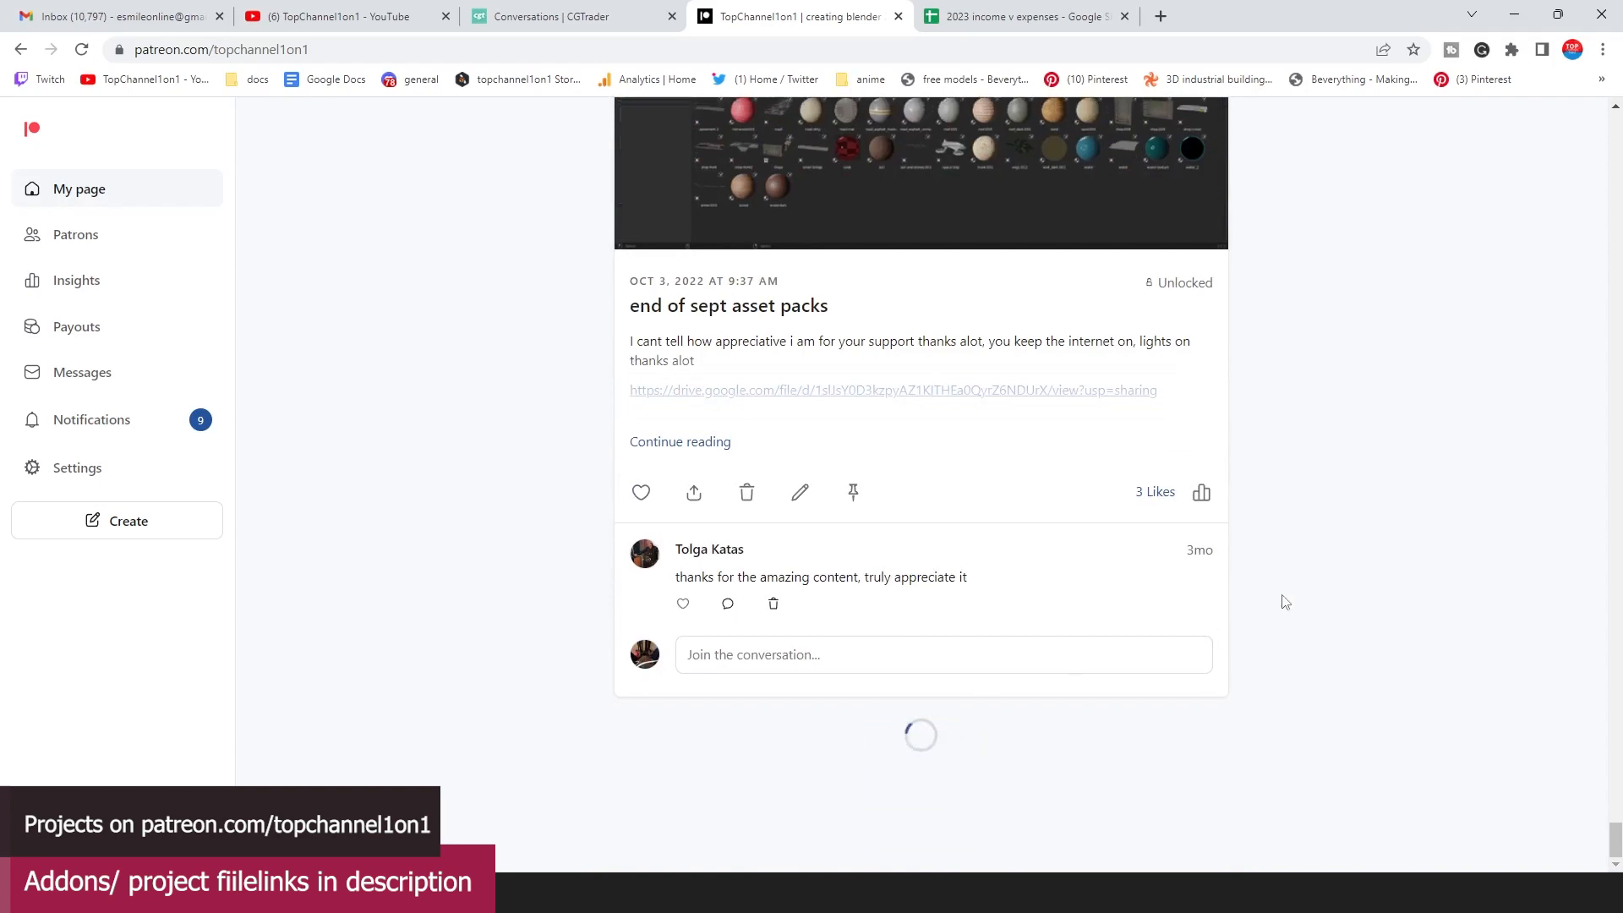
scroll(1285, 602, down, 5)
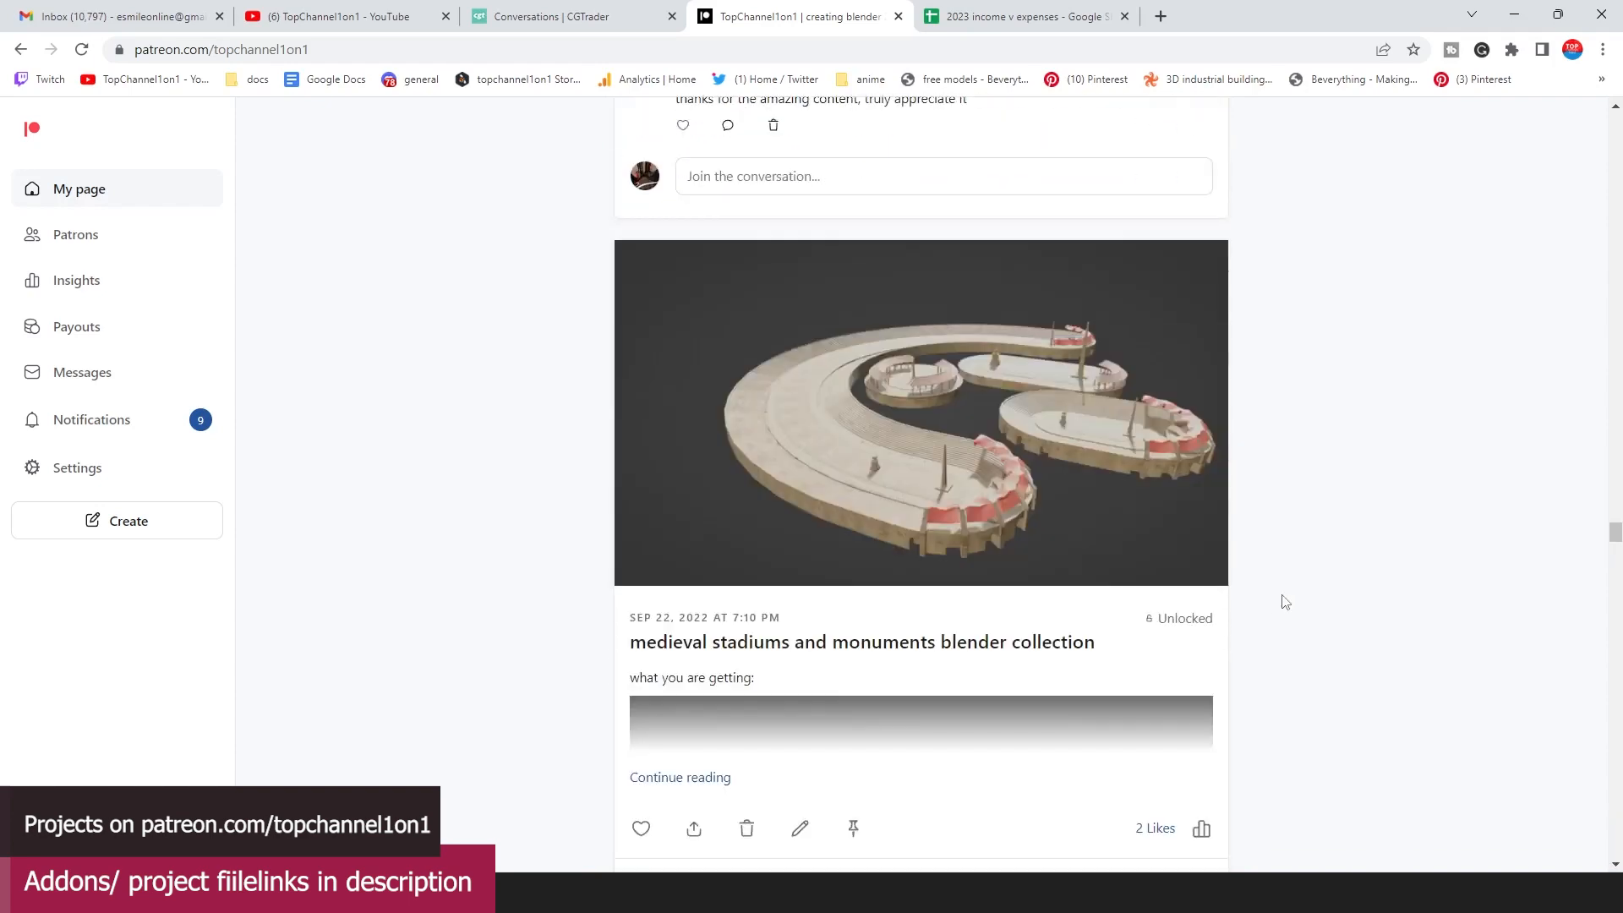
scroll(1285, 602, down, 3)
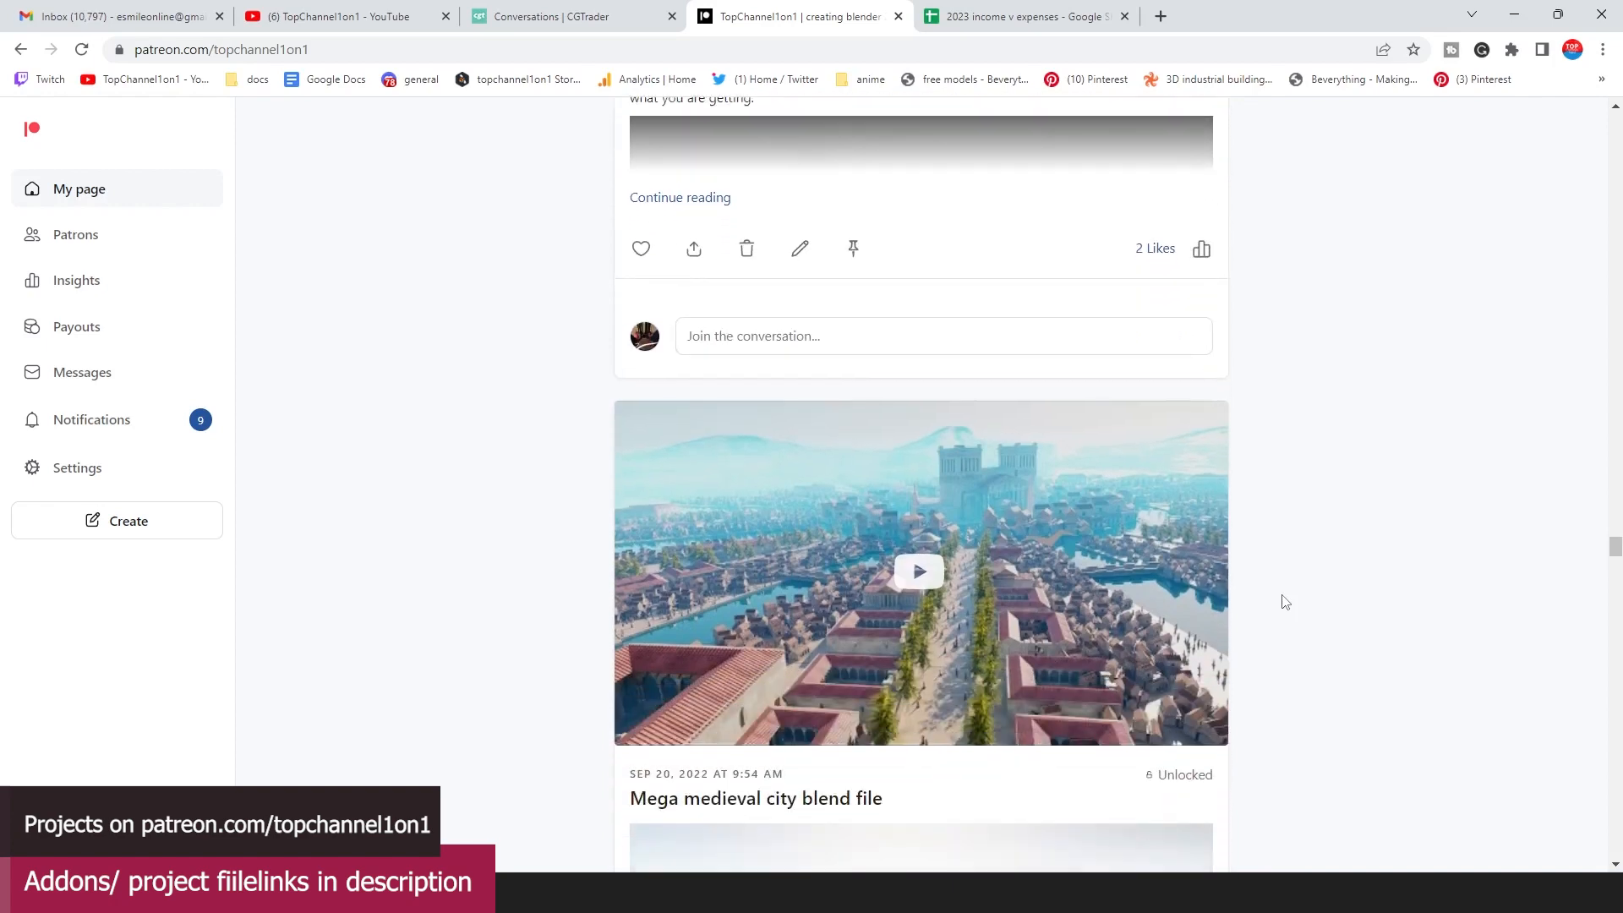
scroll(1285, 602, down, 7)
scroll(1285, 602, down, 7)
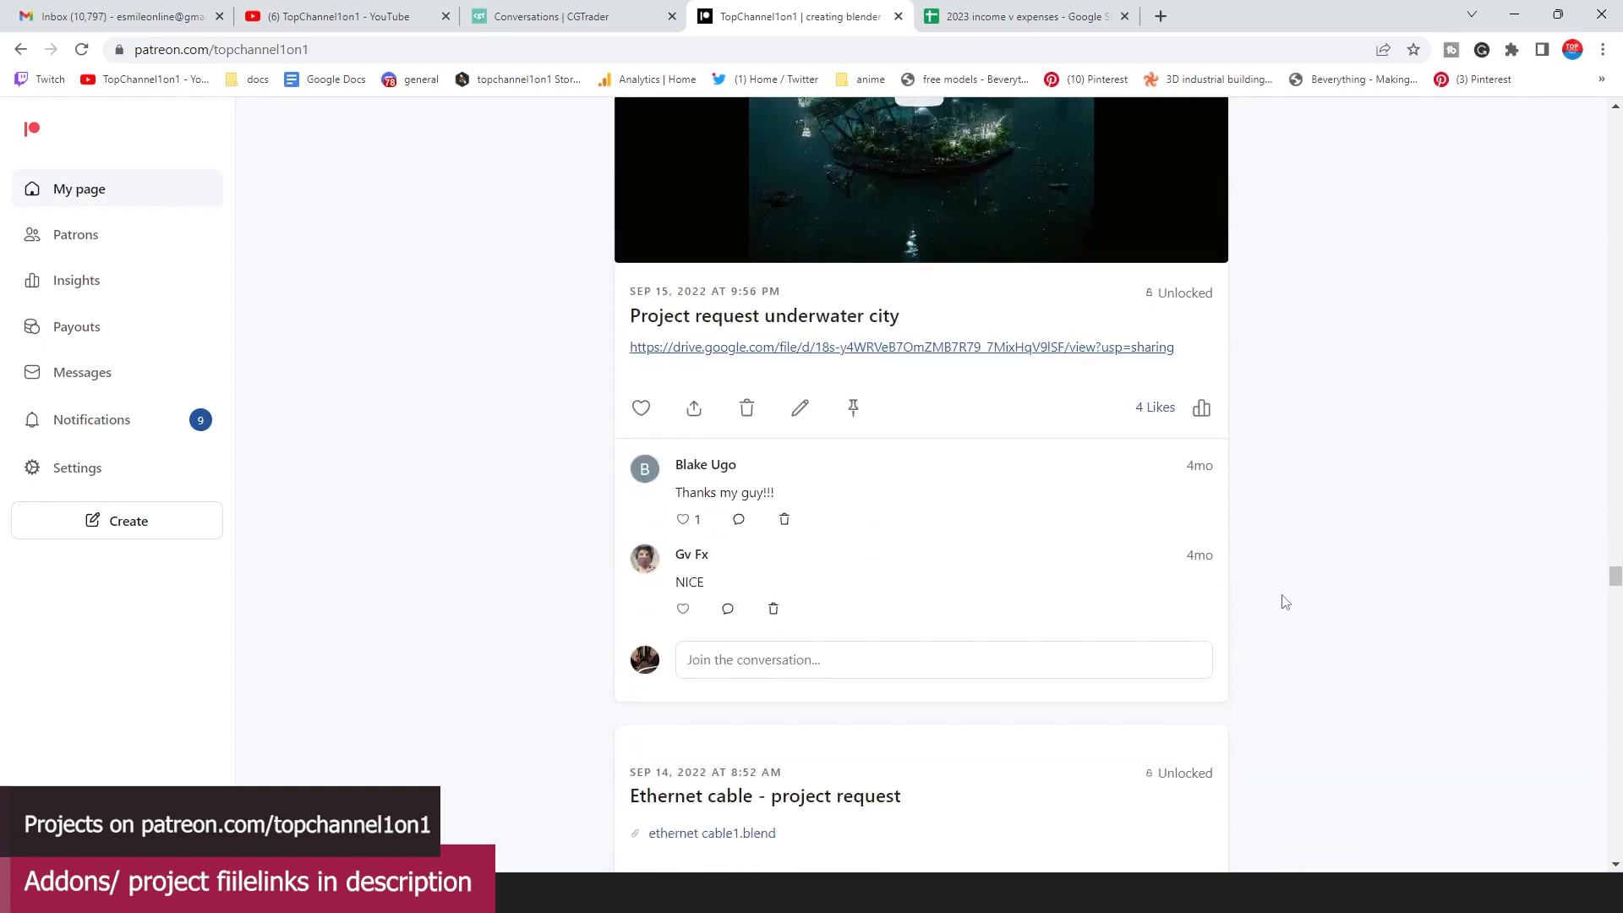
scroll(1285, 602, down, 15)
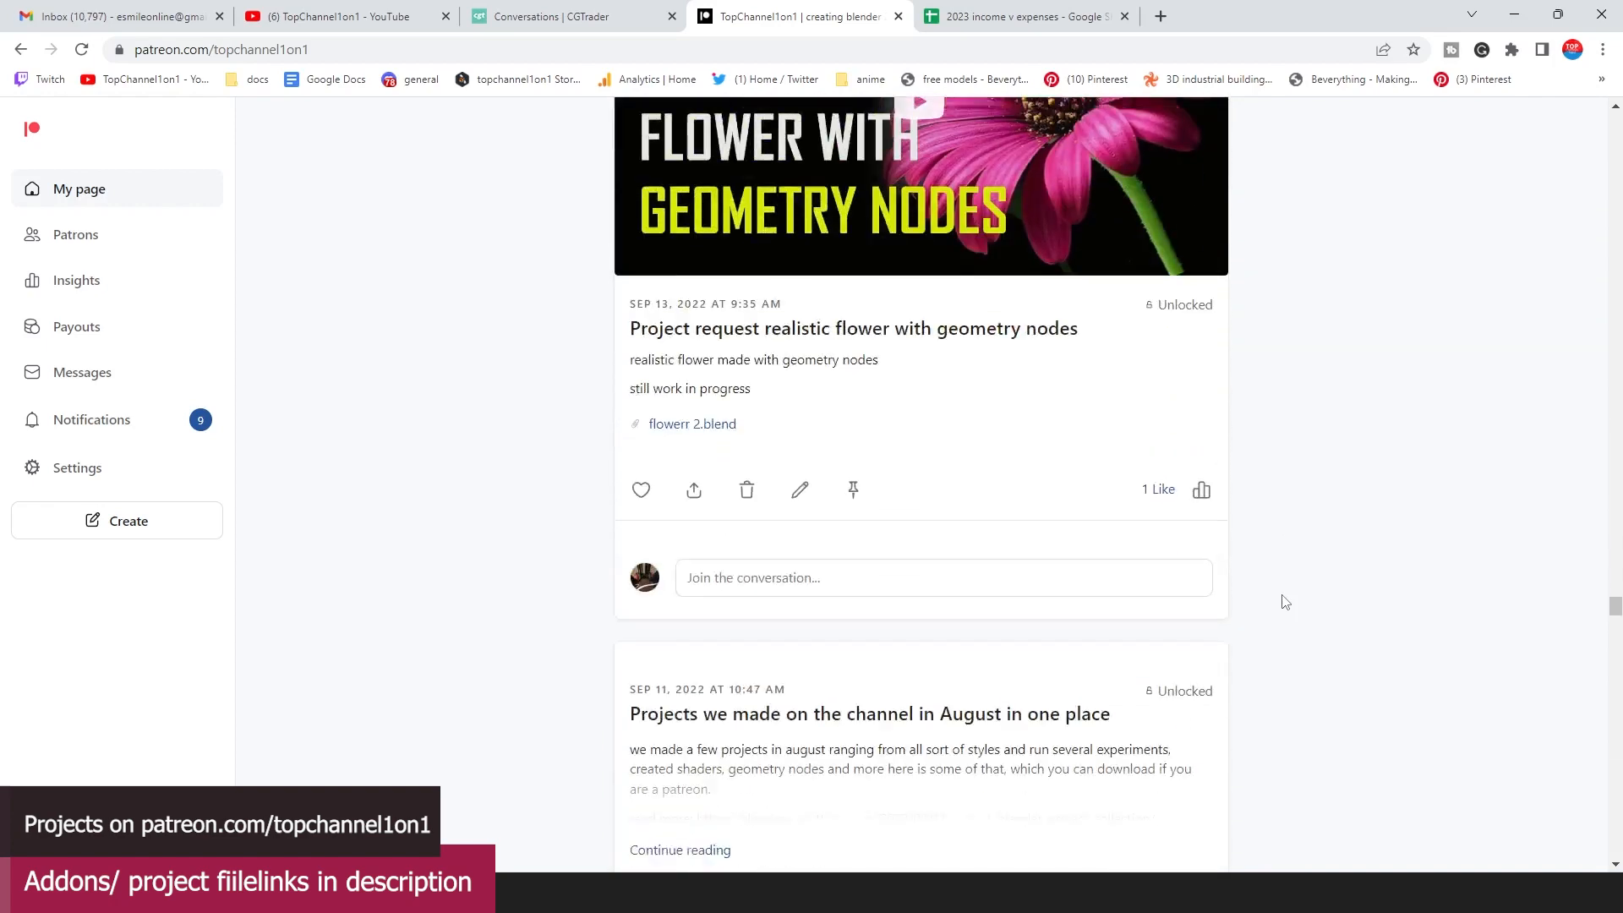
scroll(1285, 602, down, 13)
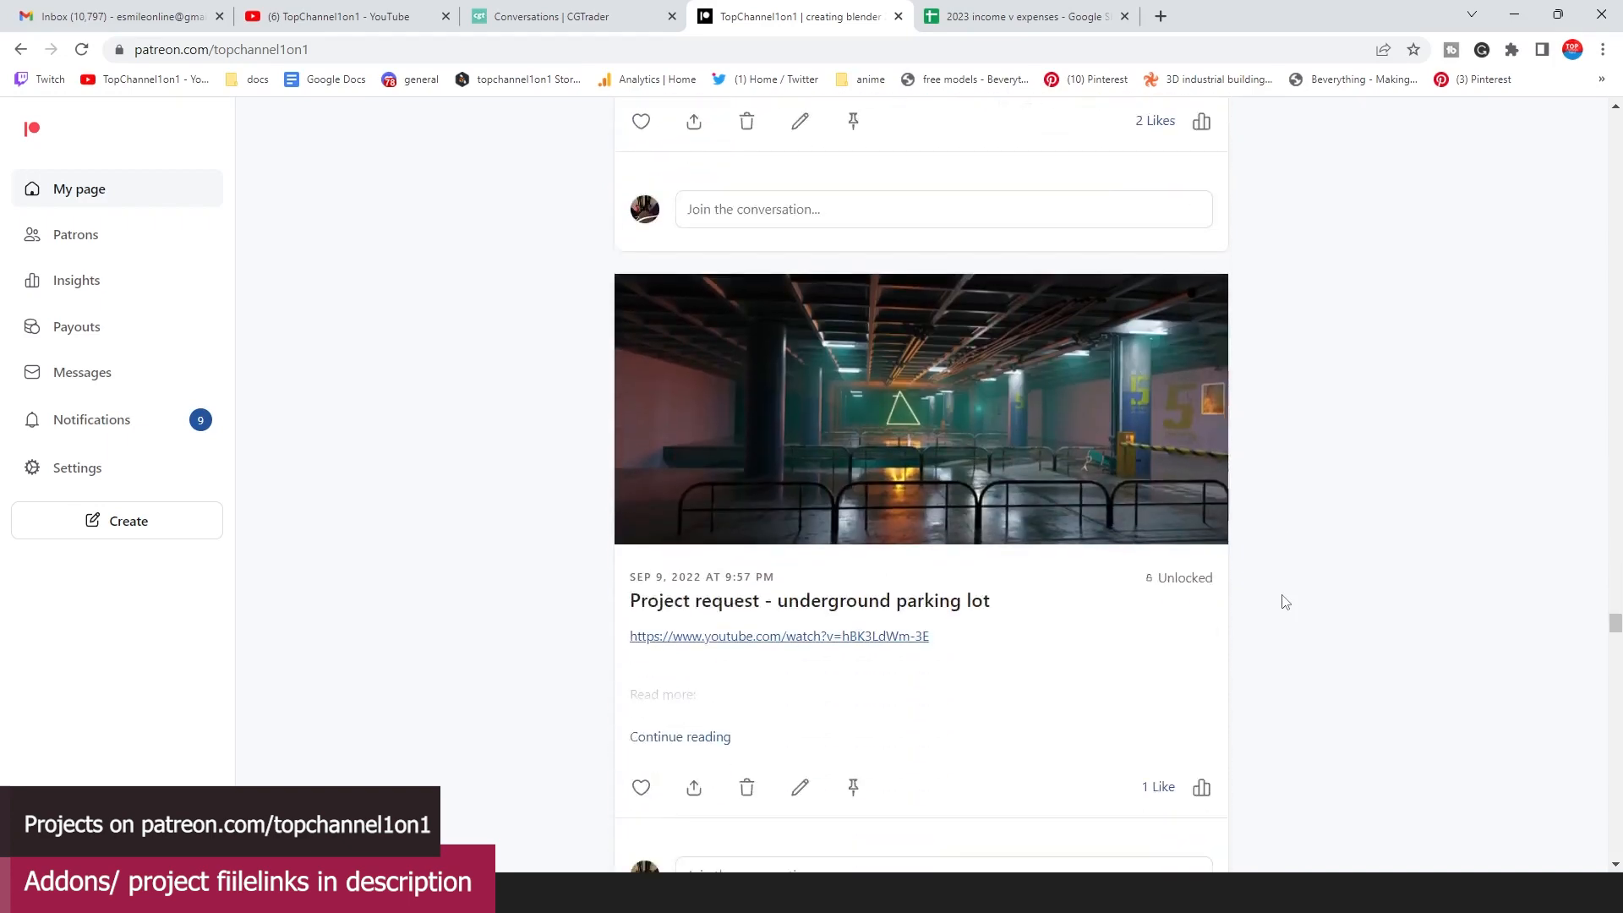
scroll(1285, 602, down, 8)
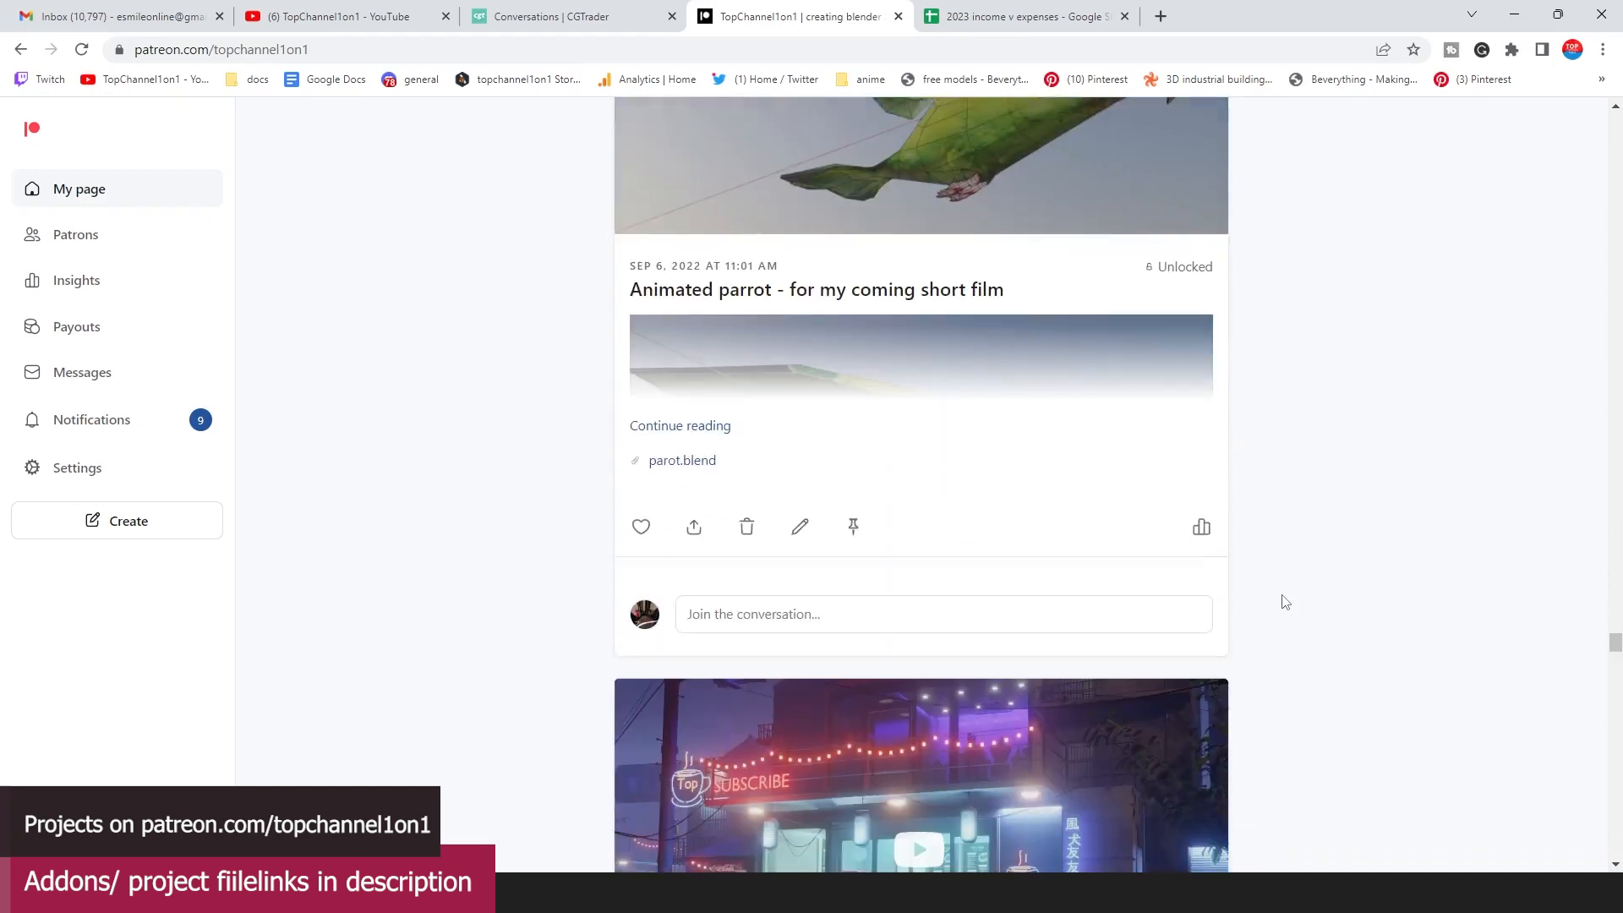
scroll(1285, 602, down, 7)
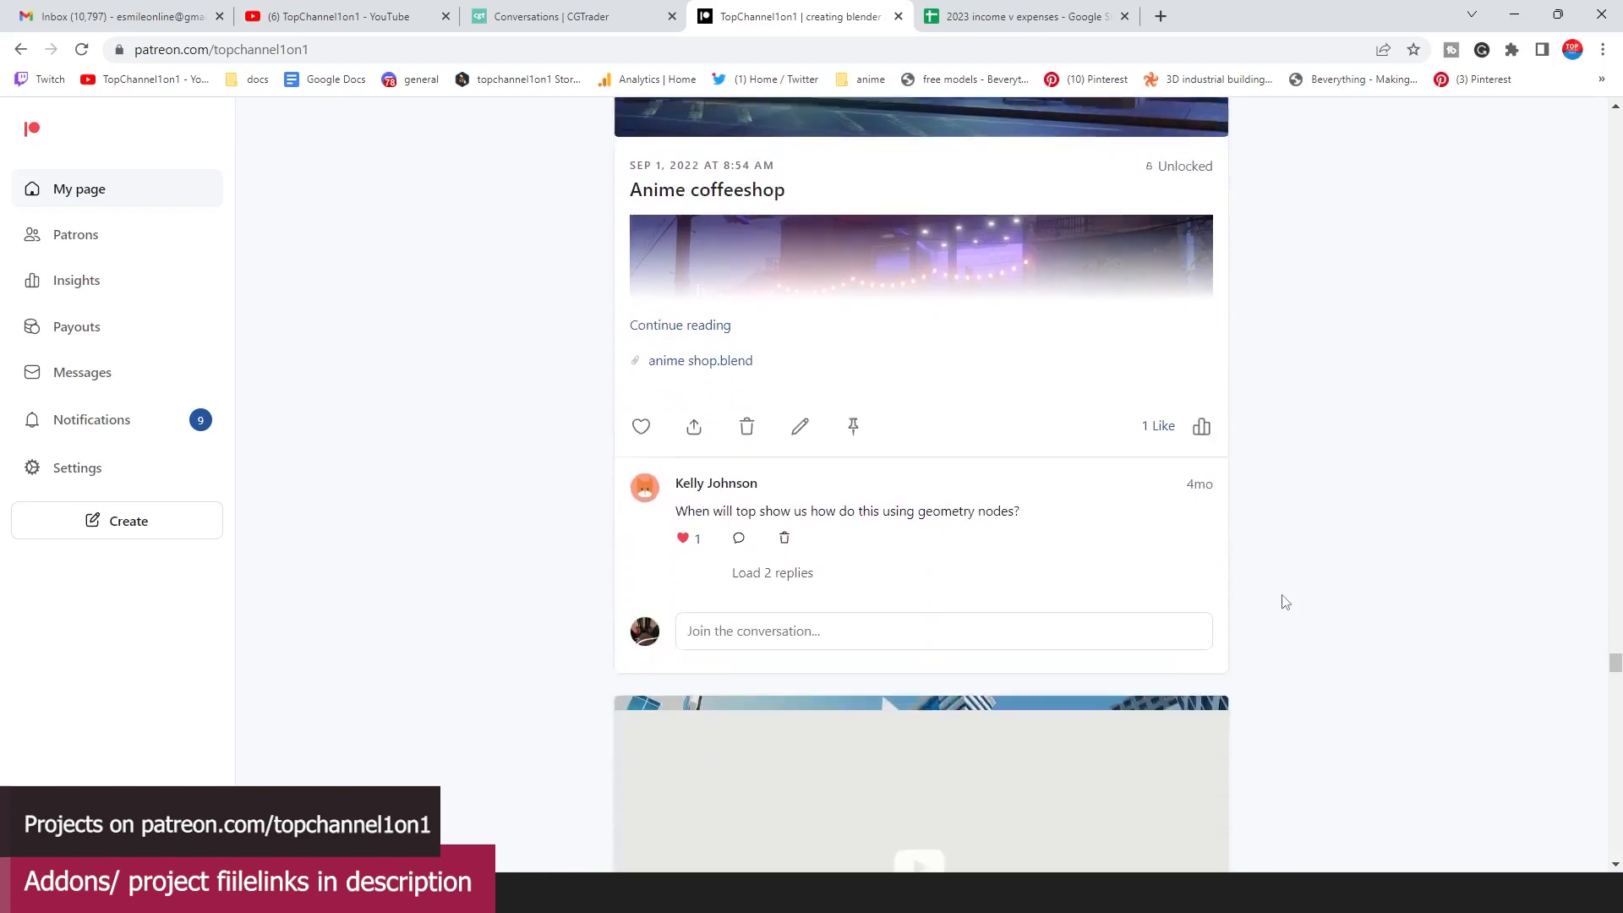
scroll(1285, 602, down, 15)
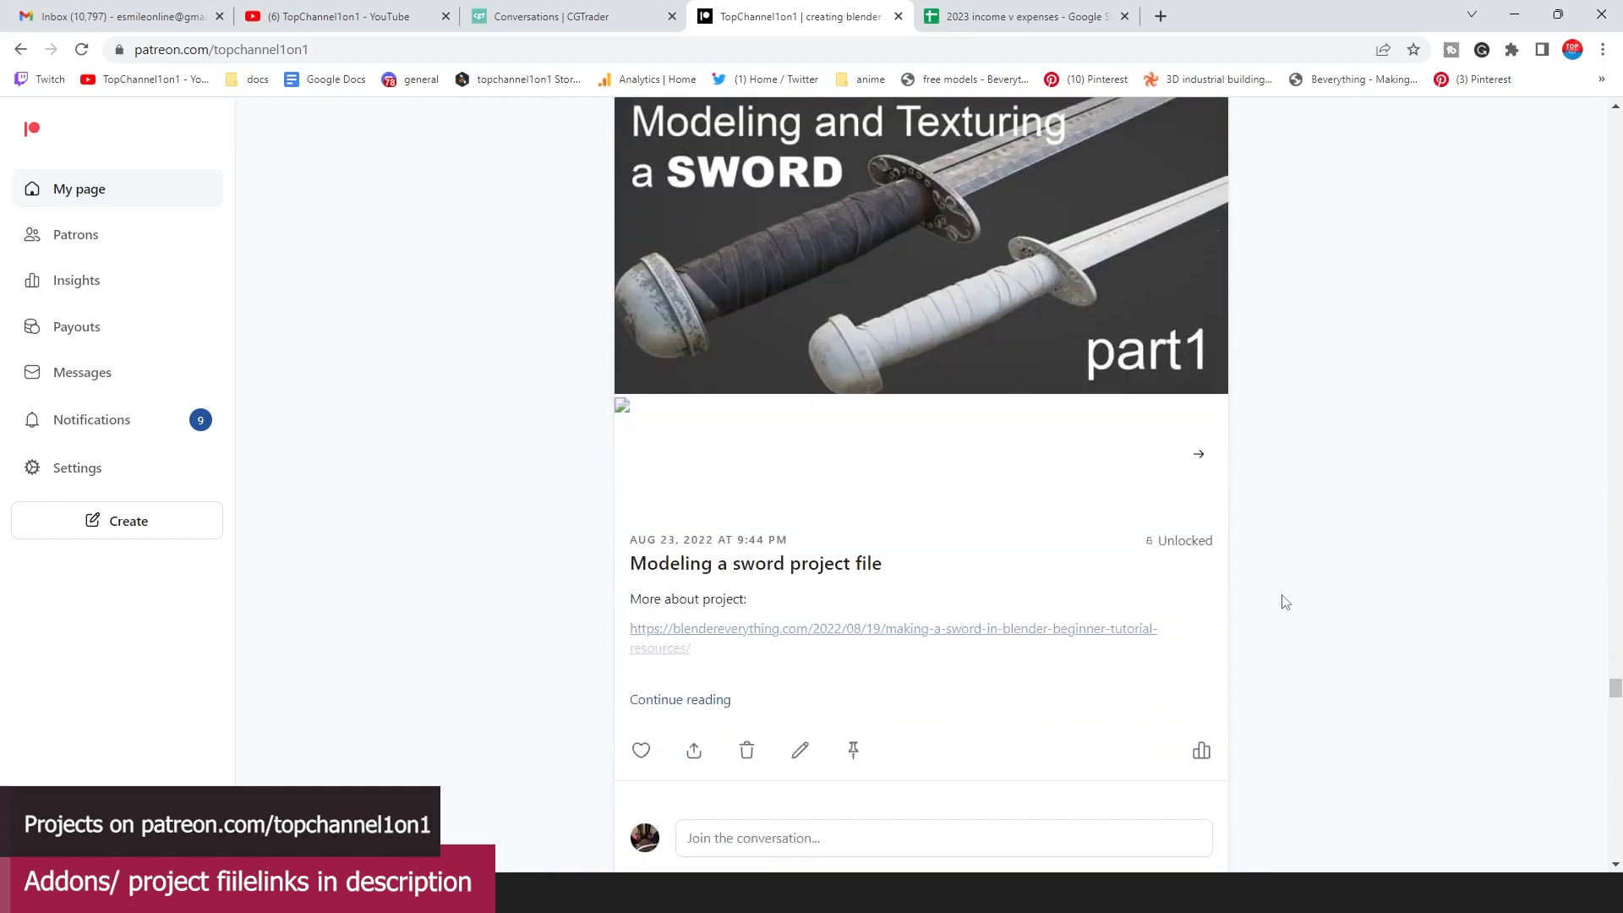
scroll(1285, 602, down, 13)
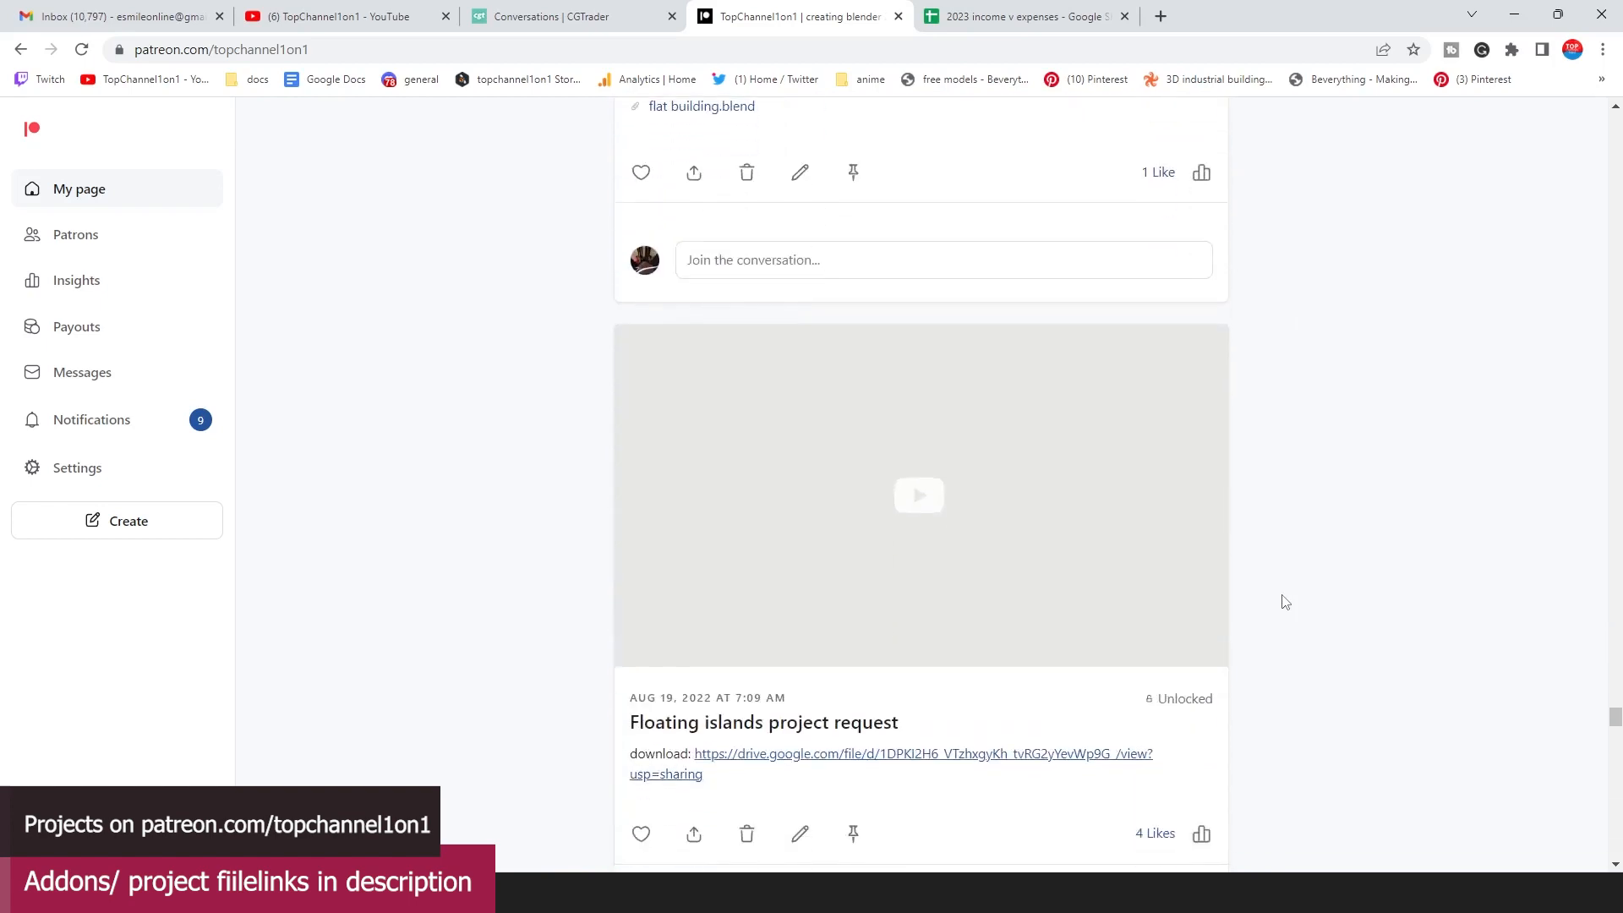
scroll(1285, 602, down, 4)
scroll(1285, 601, down, 17)
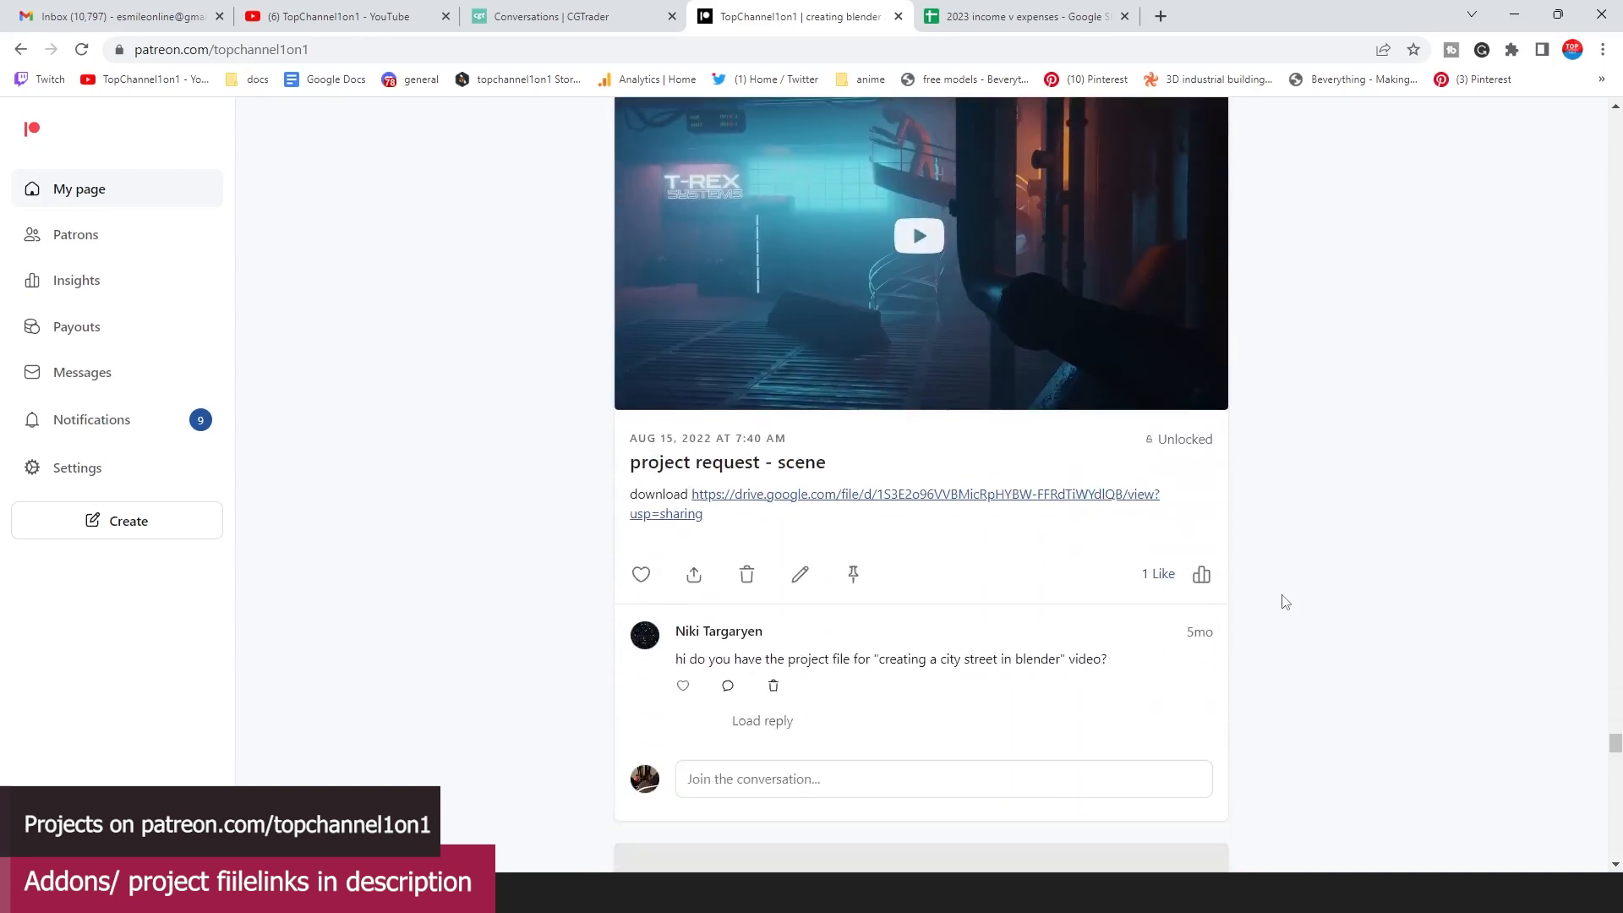
scroll(1285, 602, down, 13)
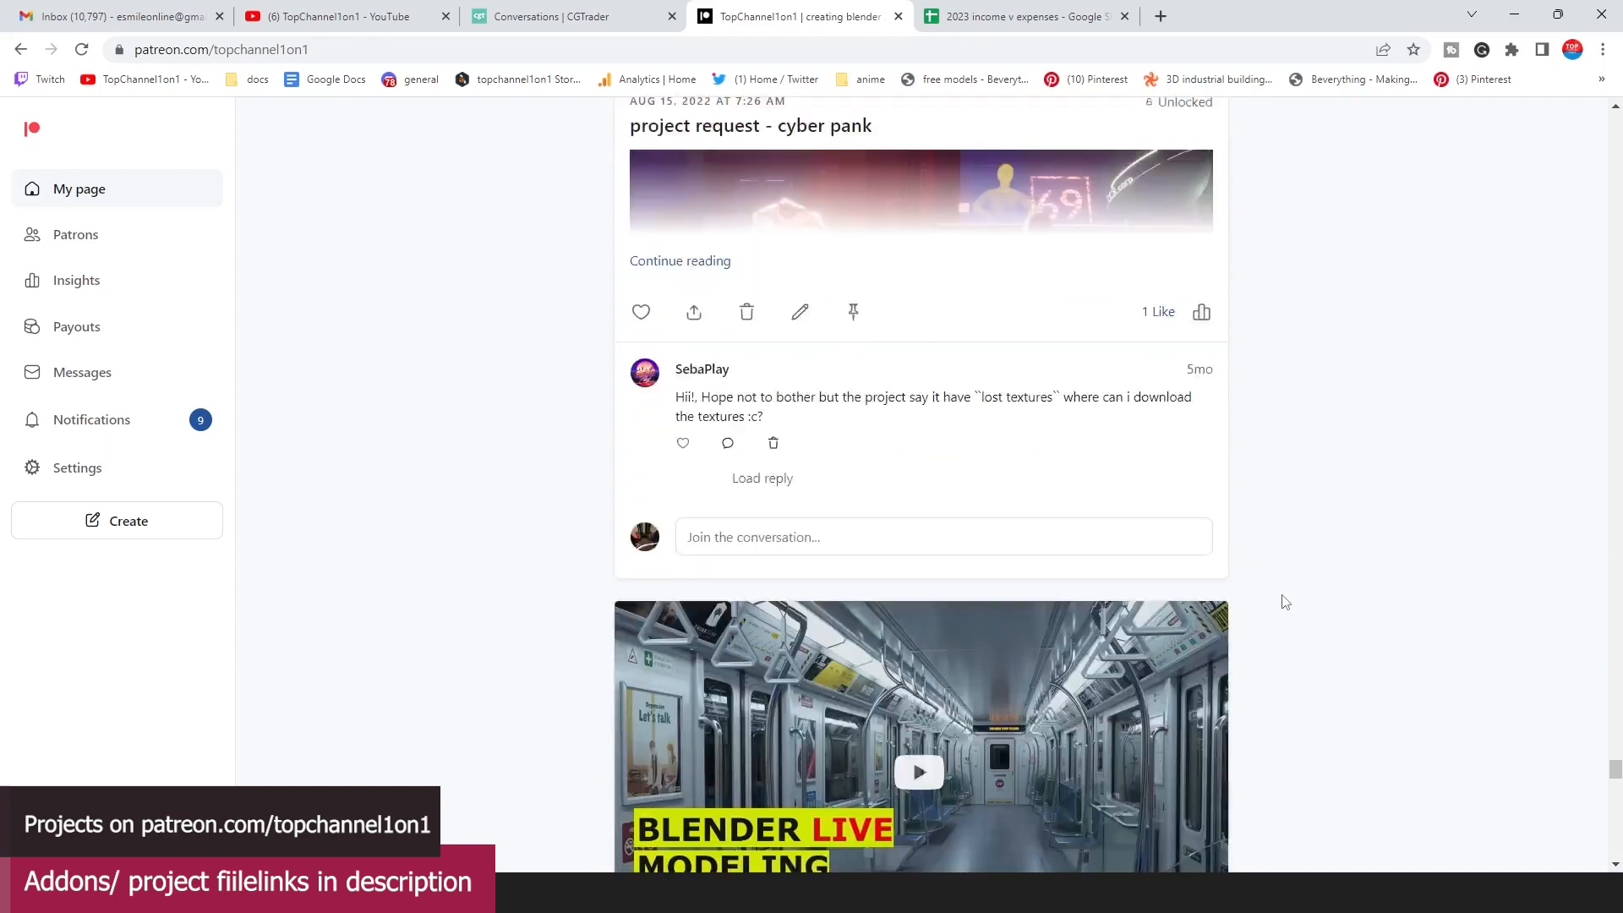
scroll(1285, 602, down, 14)
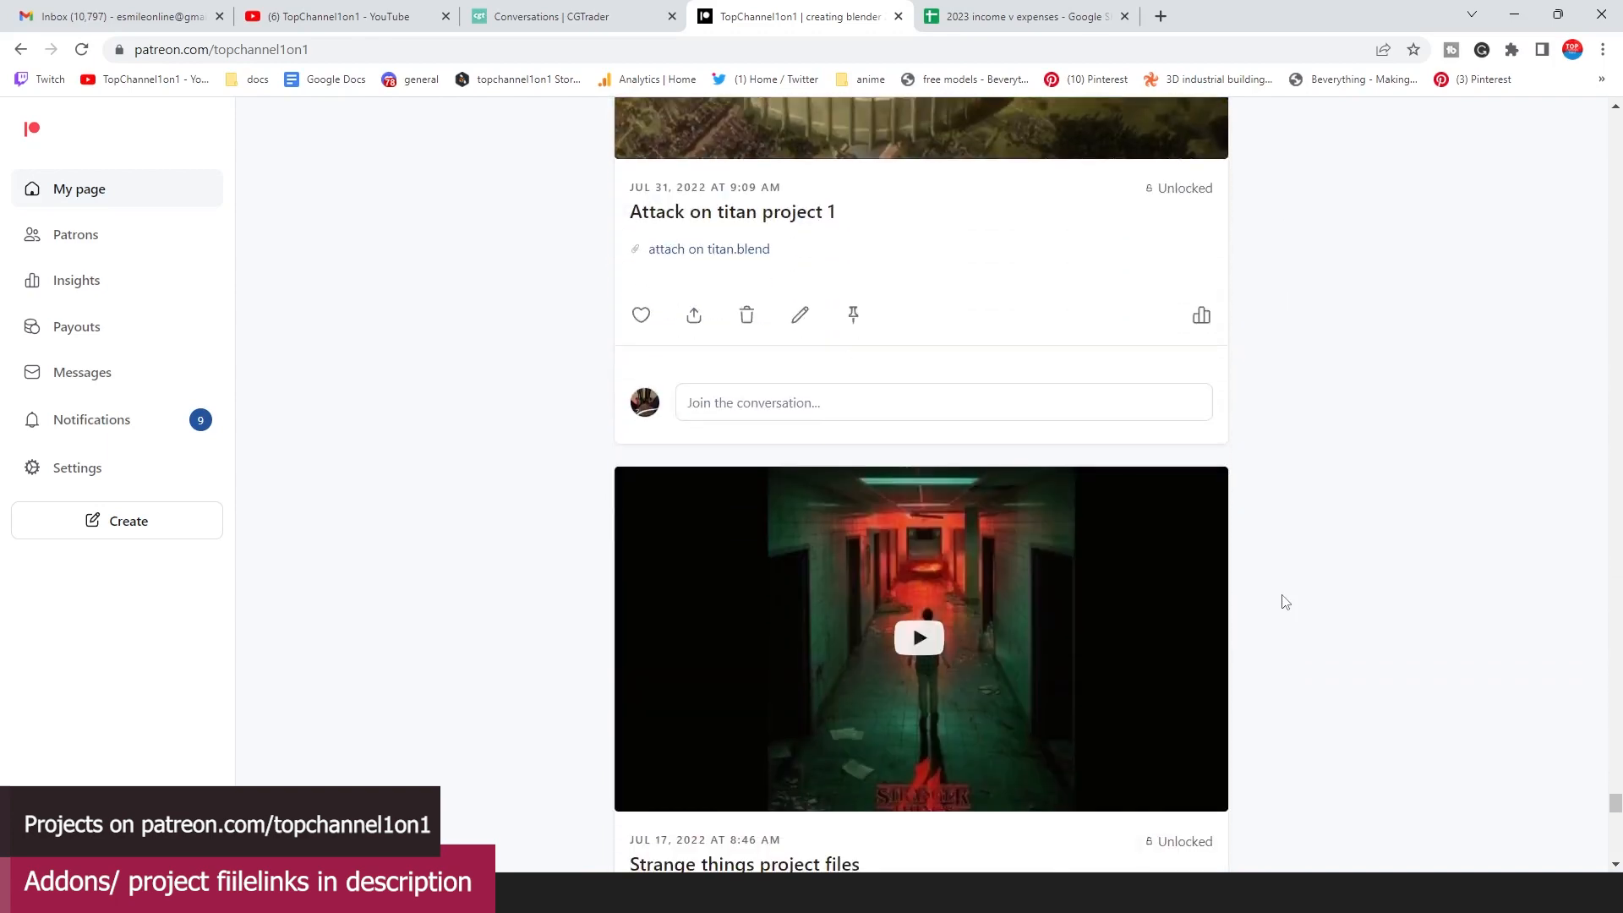
scroll(1285, 602, down, 6)
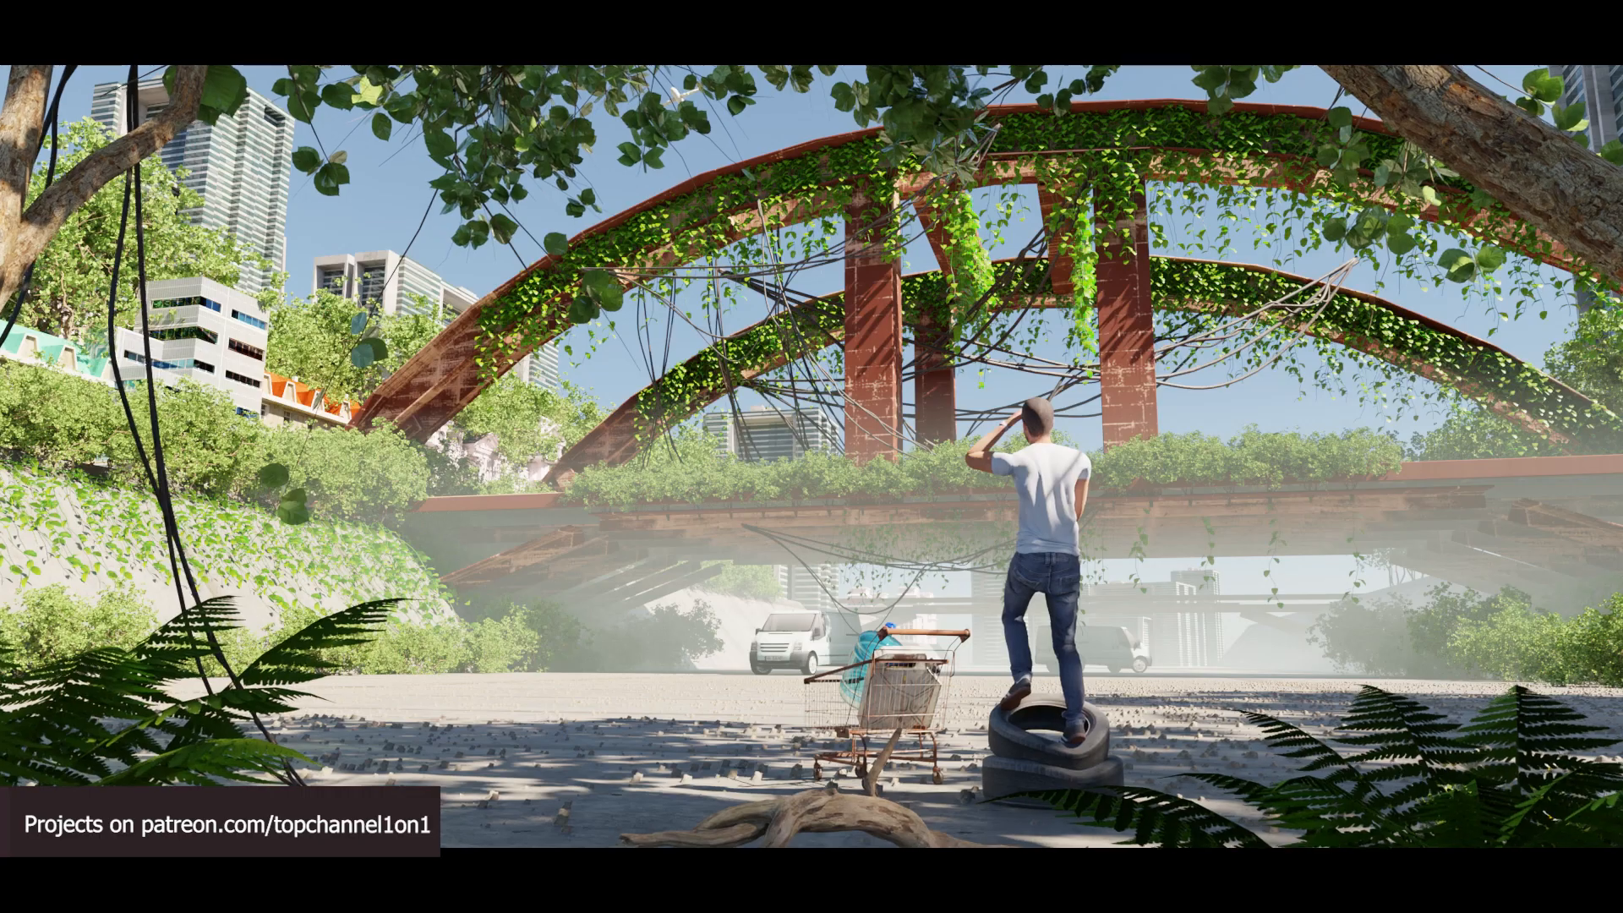